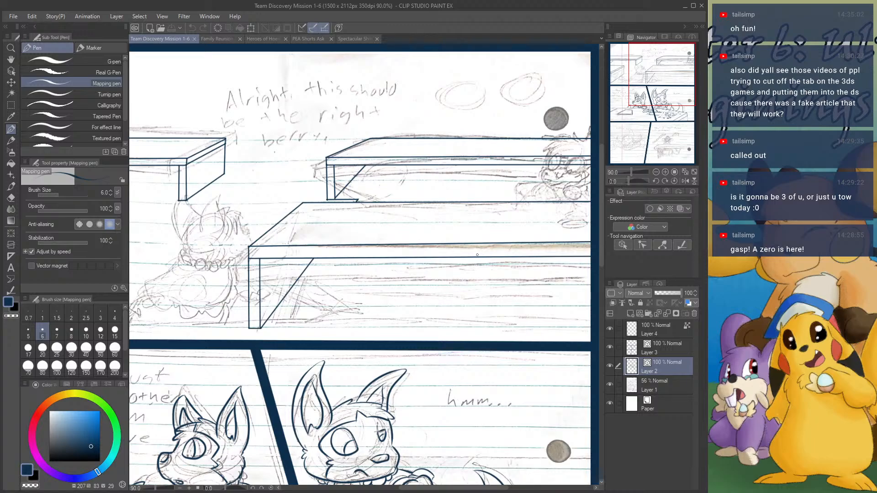
- Ink the nose and muzzle outline of the small character near the first panel's right border on Layer 2 with the Mapping pen
scroll(477, 254, down, 3)
scroll(350, 192, up, 2)
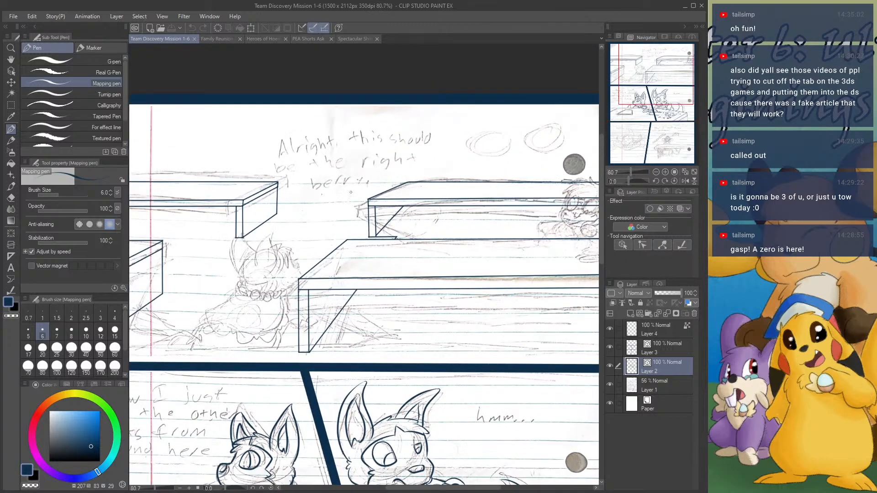
scroll(351, 192, down, 2)
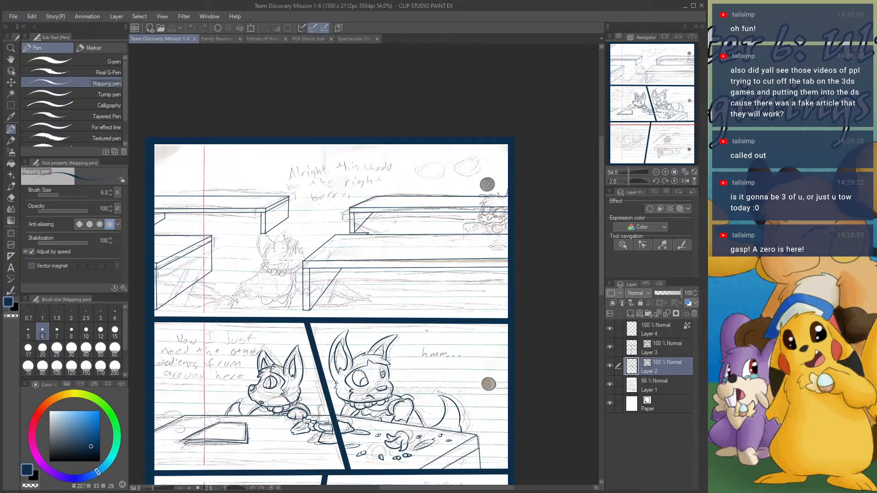
double_click(664, 172)
drag(673, 86, 688, 58)
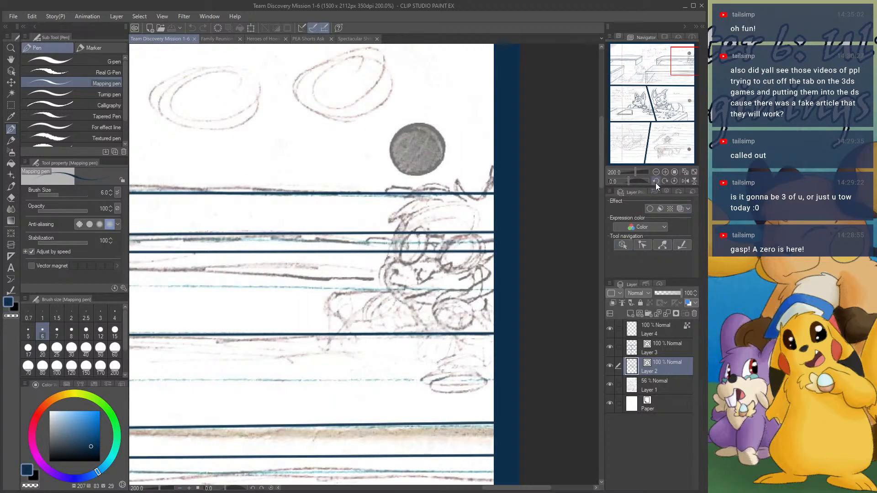
click(665, 172)
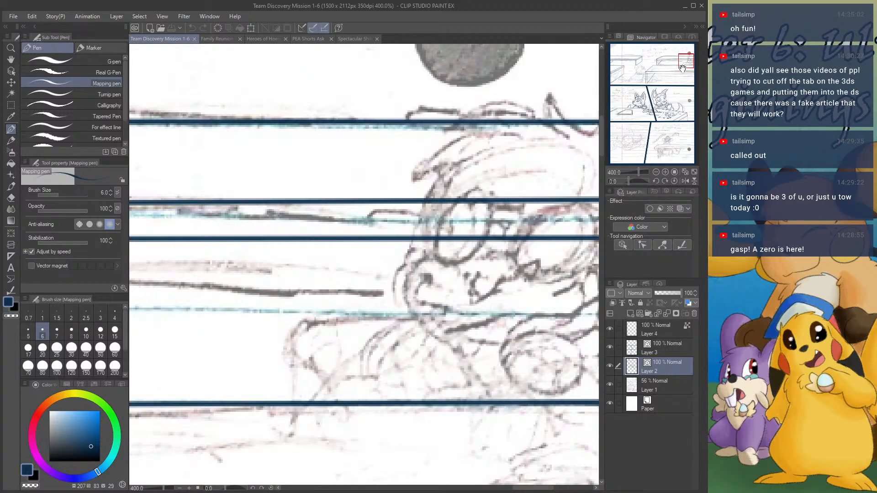
drag(682, 68, 685, 72)
mouse_move(384, 223)
mouse_down()
mouse_move(394, 224)
mouse_move(388, 242)
mouse_move(414, 230)
mouse_move(402, 235)
mouse_up()
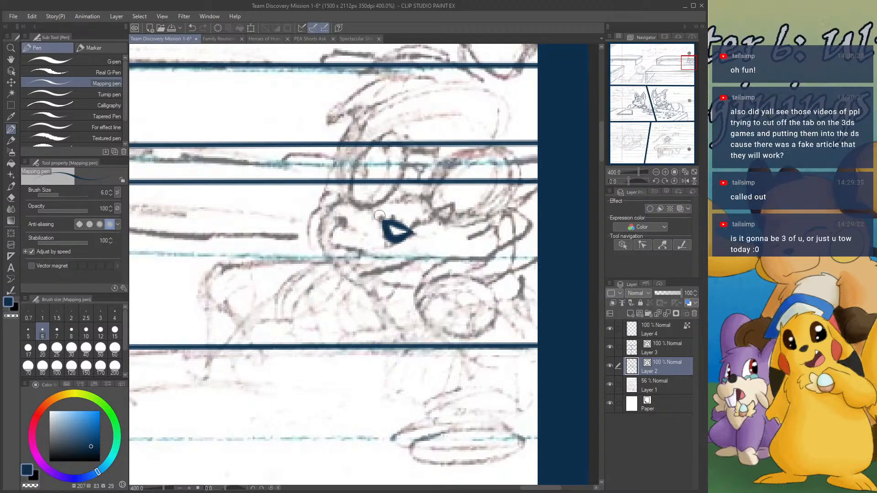
mouse_move(386, 223)
mouse_down()
mouse_move(342, 204)
mouse_move(321, 219)
mouse_move(327, 264)
mouse_move(372, 292)
mouse_up()
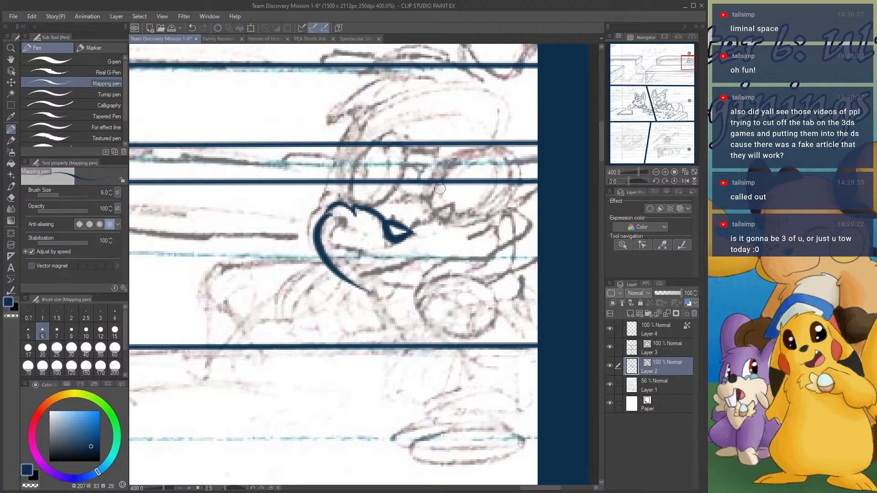
- Ink the character's two large oval goggle lenses with their inner curves, the bridge between them and the cheek contour
mouse_move(345, 201)
mouse_down()
mouse_move(363, 141)
mouse_move(411, 138)
mouse_move(404, 193)
mouse_move(380, 219)
mouse_up()
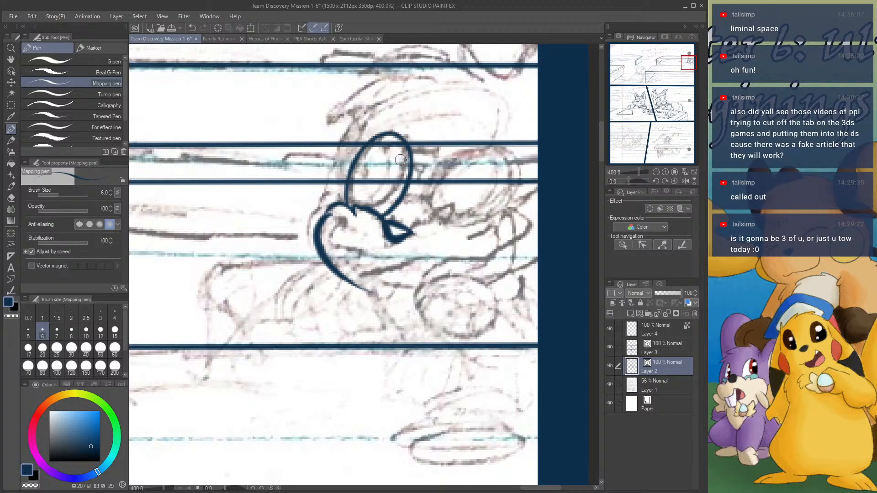
drag(389, 134, 378, 206)
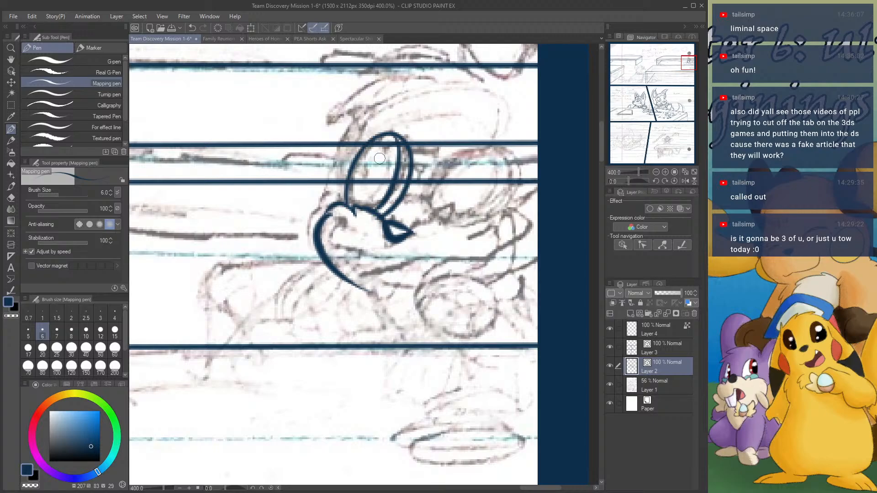
mouse_move(387, 135)
mouse_down()
mouse_move(361, 169)
mouse_move(363, 205)
mouse_move(430, 199)
mouse_up()
mouse_move(462, 147)
mouse_down()
mouse_move(421, 192)
mouse_move(415, 232)
mouse_move(460, 233)
mouse_move(490, 260)
mouse_move(492, 285)
mouse_up()
mouse_move(455, 148)
mouse_down()
mouse_move(494, 158)
mouse_move(502, 216)
mouse_move(479, 242)
mouse_up()
mouse_move(472, 150)
mouse_down()
mouse_move(487, 203)
mouse_move(477, 240)
mouse_up()
mouse_move(475, 152)
mouse_down()
mouse_move(450, 175)
mouse_move(441, 237)
mouse_up()
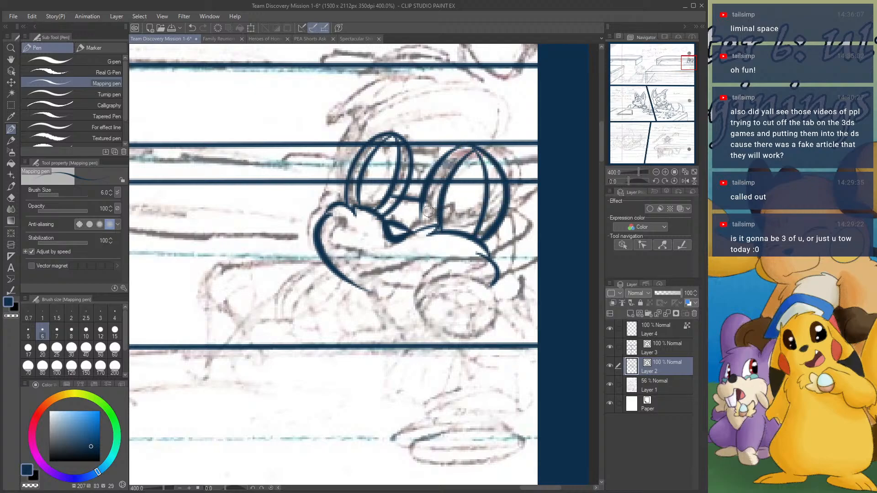
drag(425, 204, 420, 235)
- Erase the table lines crossing the two lenses and bridge with the Hard eraser at size 4, and return to the Mapping pen
click(12, 199)
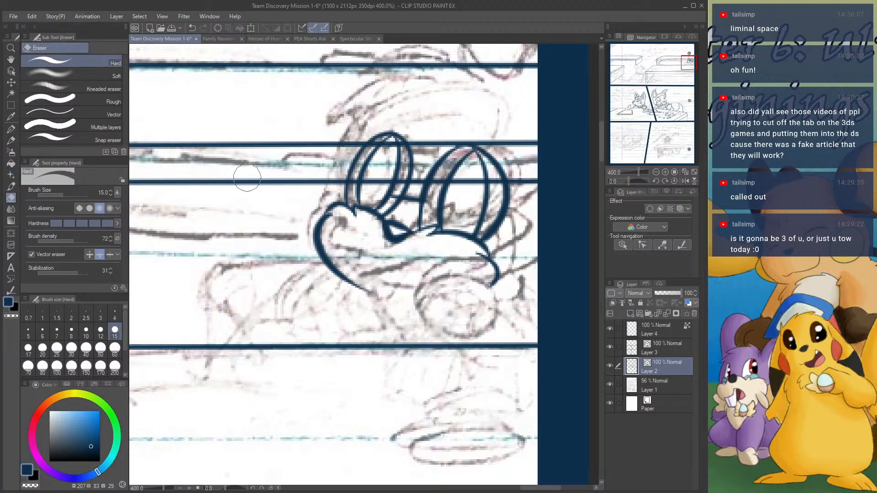
click(115, 316)
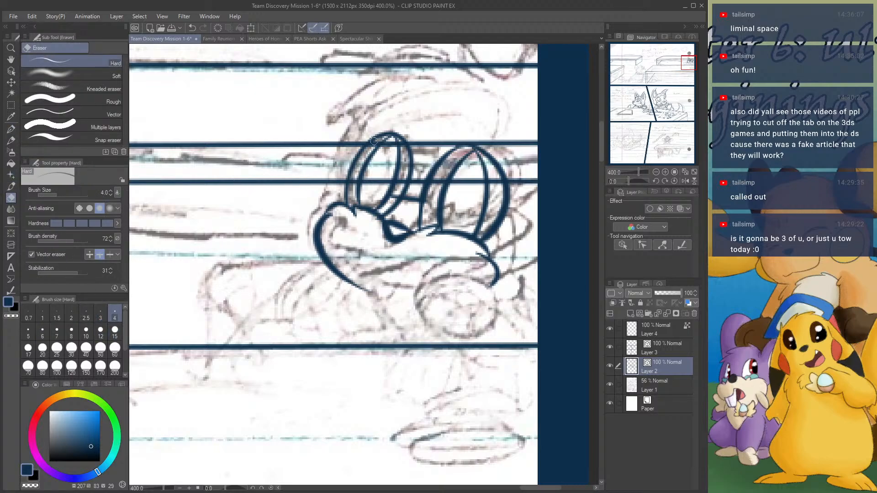
mouse_move(374, 142)
mouse_down()
mouse_move(352, 195)
mouse_move(398, 154)
mouse_move(398, 143)
mouse_move(375, 188)
mouse_up()
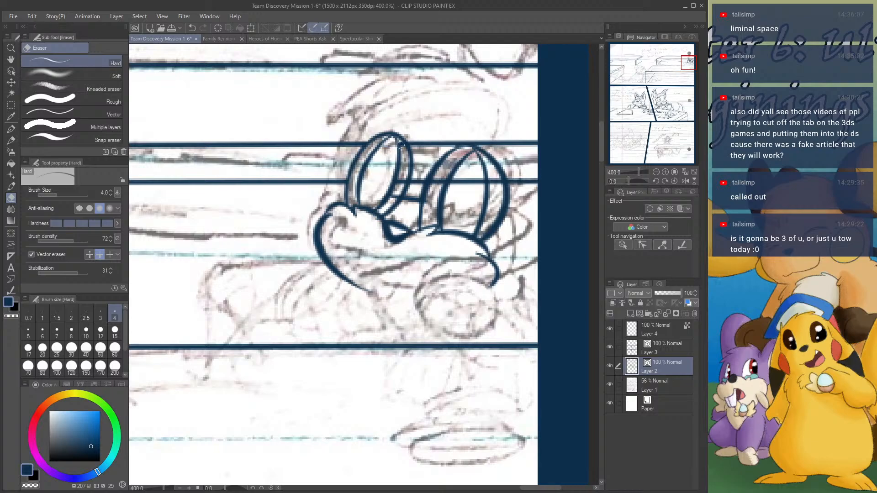
mouse_move(401, 145)
mouse_down()
mouse_move(398, 188)
mouse_move(434, 202)
mouse_move(489, 181)
mouse_move(493, 210)
mouse_up()
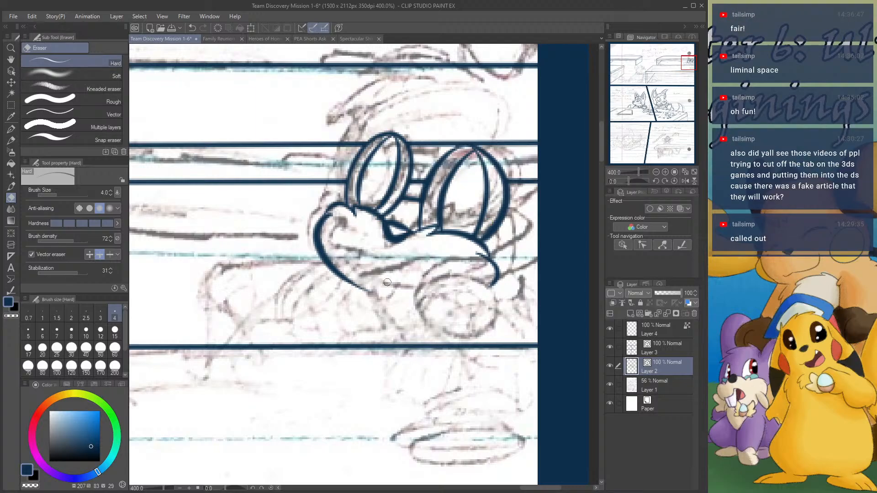
drag(416, 184, 415, 208)
click(11, 129)
click(682, 62)
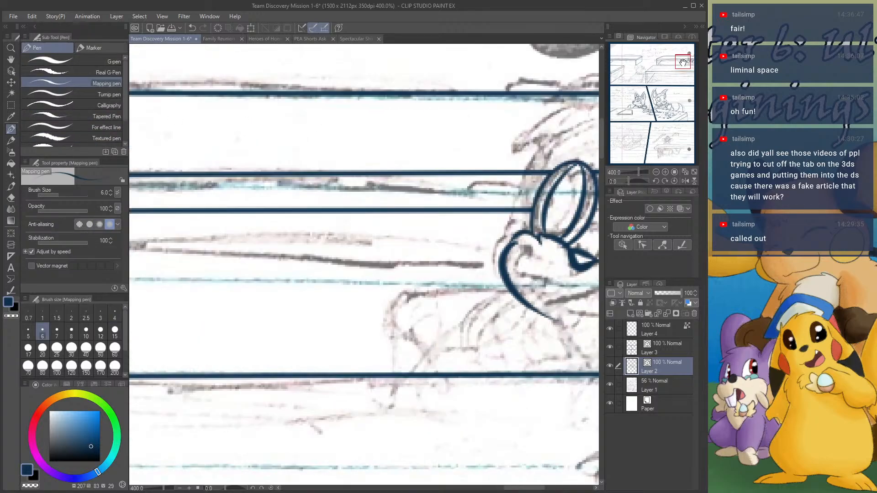
drag(682, 62, 689, 60)
mouse_move(452, 133)
mouse_down()
mouse_move(378, 124)
mouse_move(372, 146)
mouse_move(279, 142)
mouse_move(258, 162)
mouse_move(245, 202)
mouse_move(288, 189)
mouse_move(261, 274)
mouse_up()
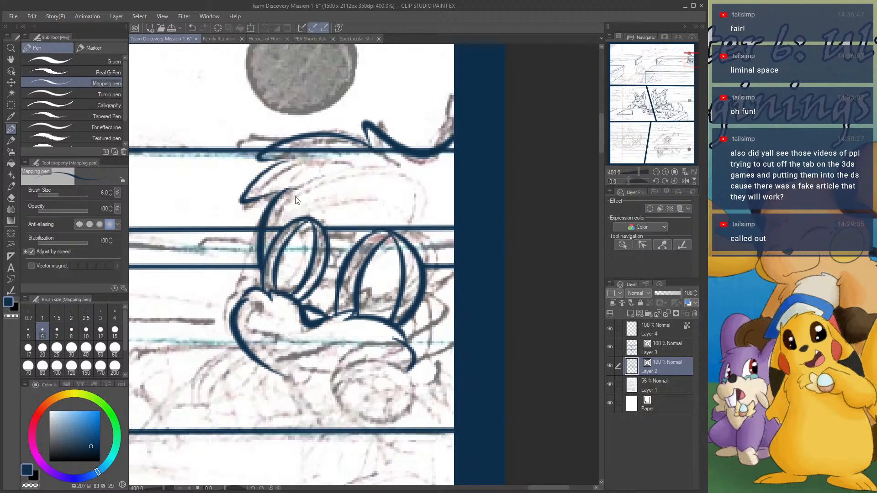
key(ctrl+z)
key(ctrl+z)
key(ctrl+z)
key(ctrl+z)
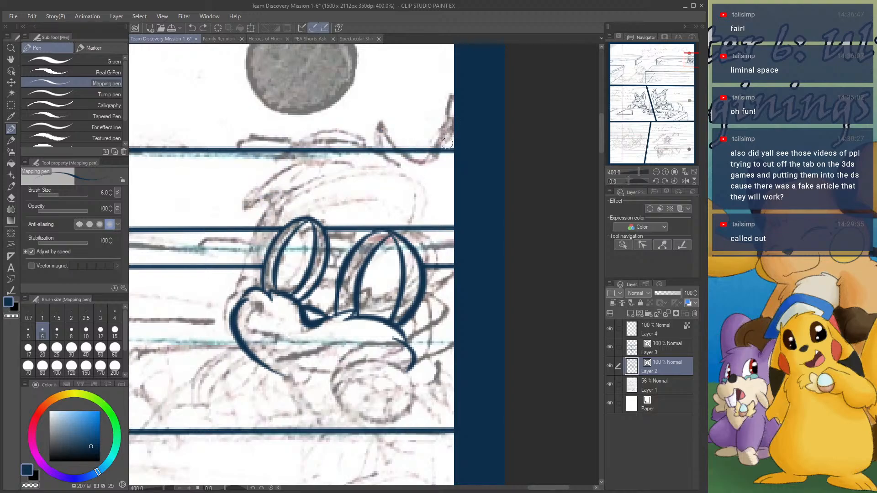
- Ink the character's hair tufts along the top of the head and the side of the face down to the muzzle
mouse_move(447, 143)
mouse_down()
mouse_move(384, 144)
mouse_move(369, 120)
mouse_move(278, 142)
mouse_move(315, 155)
mouse_move(279, 154)
mouse_move(236, 203)
mouse_move(278, 192)
mouse_move(297, 200)
mouse_move(288, 198)
mouse_move(256, 265)
mouse_move(262, 287)
mouse_up()
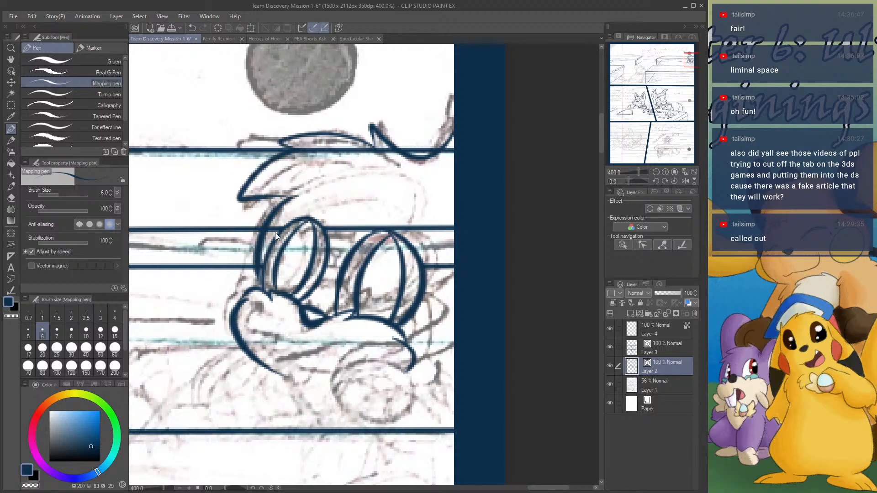
key(ctrl+z)
mouse_move(291, 192)
mouse_down()
mouse_move(247, 270)
mouse_move(254, 294)
mouse_up()
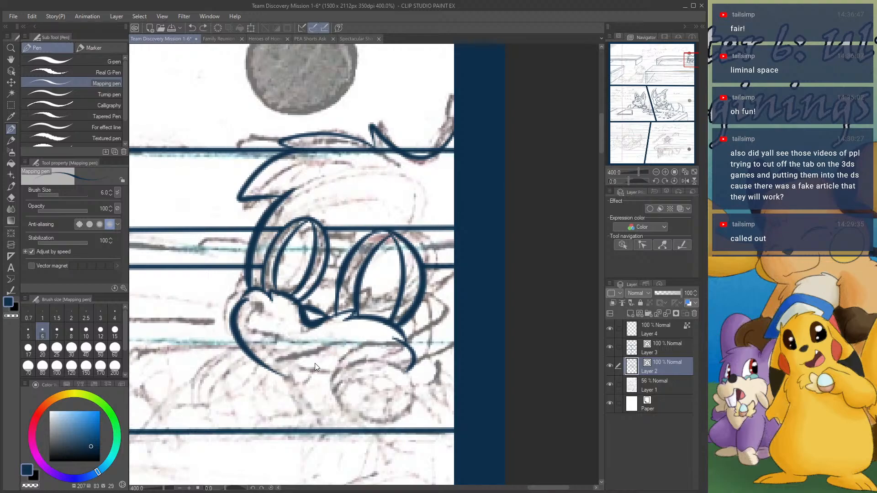
- Ink the short curved mouth line under the muzzle and complete the bridge lines between the two lenses
click(293, 366)
drag(294, 353, 313, 367)
key(ctrl+z)
mouse_move(303, 280)
mouse_down()
mouse_move(341, 291)
mouse_move(315, 265)
mouse_move(347, 272)
mouse_up()
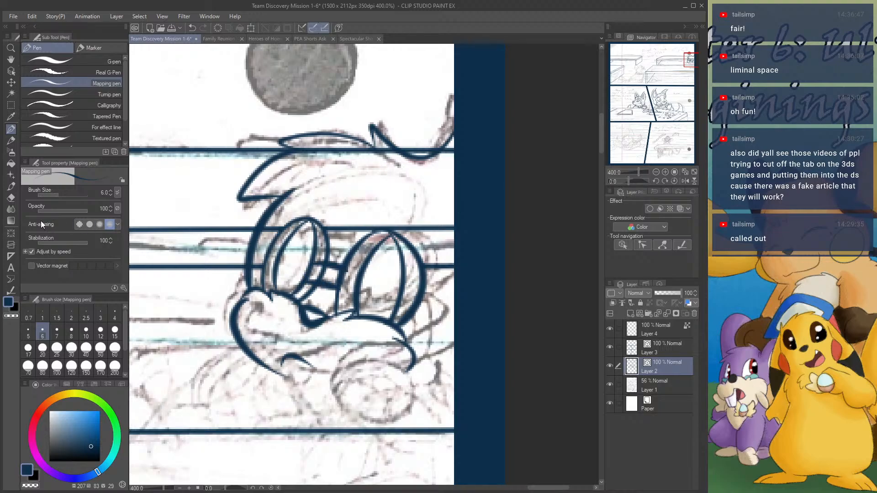
- Erase the table lines running through the character's hair, forehead and lenses with the Hard eraser
click(12, 198)
drag(317, 272, 328, 282)
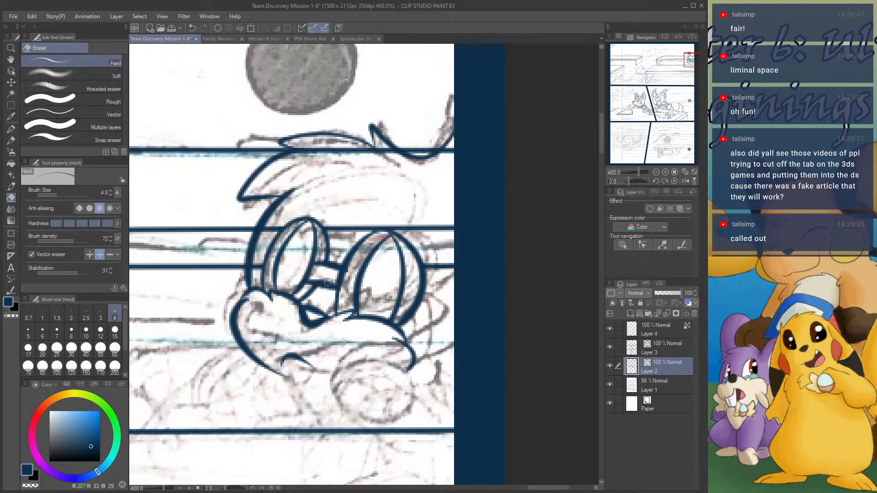
drag(276, 224, 273, 232)
drag(262, 262, 258, 272)
drag(355, 219, 403, 243)
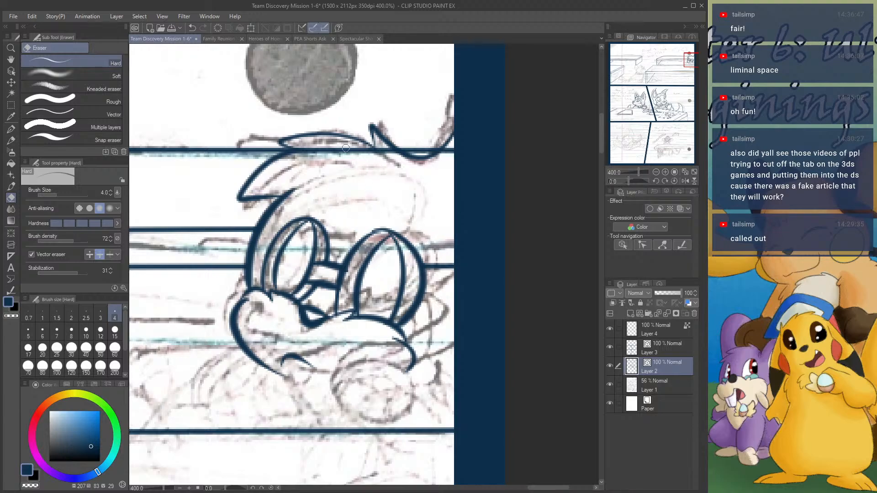
drag(346, 148, 330, 147)
drag(388, 145, 398, 158)
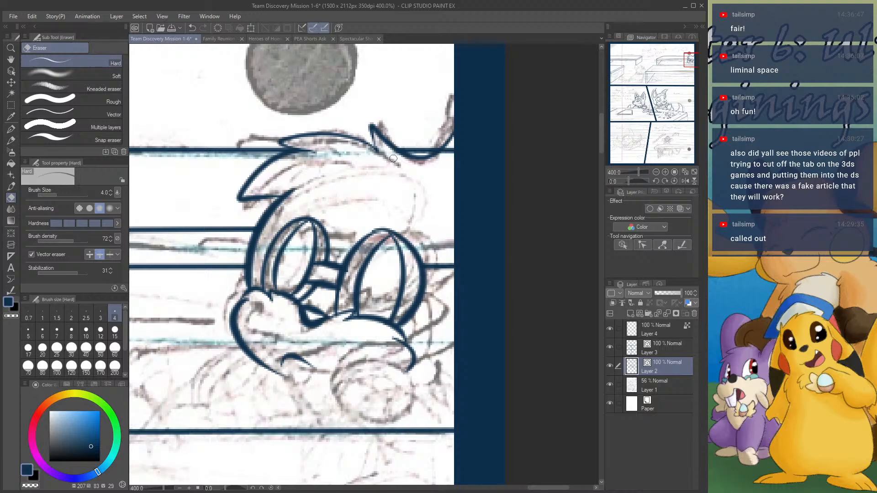
drag(449, 148, 434, 182)
- Ink the cheek fur beside the panel border with the Mapping pen and erase the table line segment above it
click(11, 129)
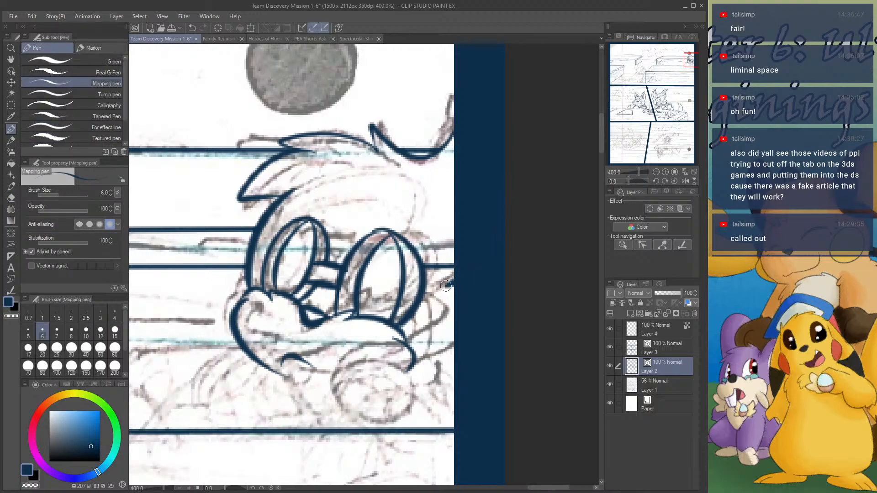
mouse_move(445, 286)
mouse_down()
mouse_move(453, 319)
mouse_move(461, 303)
mouse_move(446, 285)
mouse_move(460, 286)
mouse_move(450, 286)
mouse_move(459, 307)
mouse_move(408, 370)
mouse_up()
key(ctrl+z)
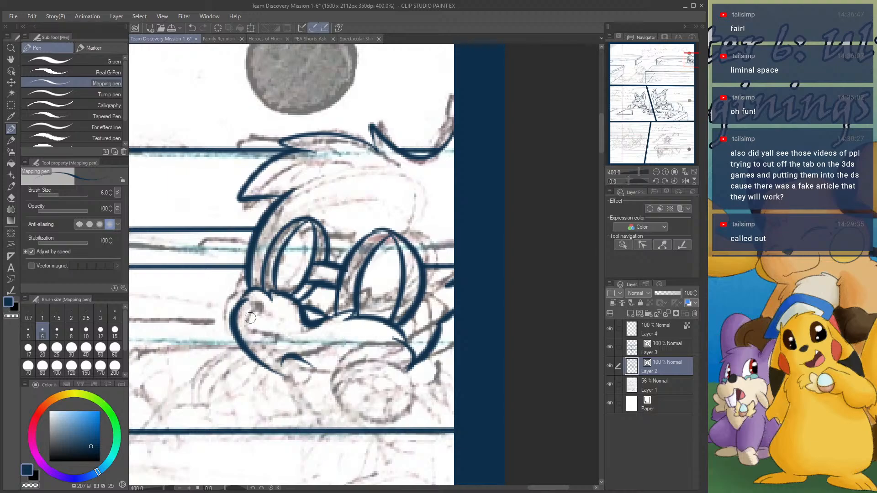
click(11, 197)
drag(451, 263, 432, 256)
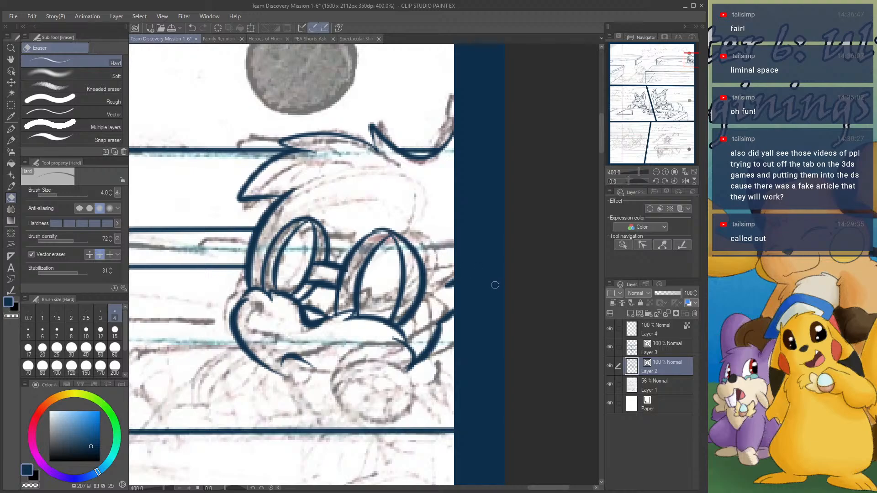
- Ink the rounded arm shape below the cheek, overlapping the table edge, with the Mapping pen
drag(687, 71, 692, 64)
click(11, 128)
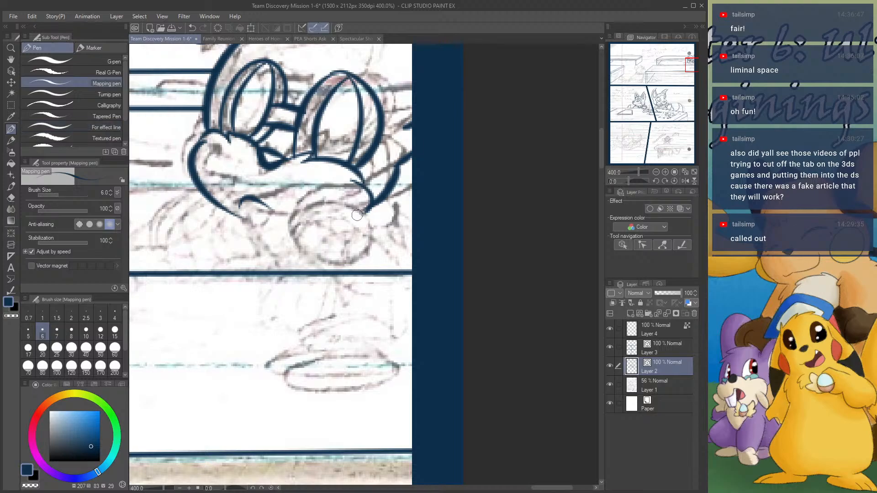
mouse_move(361, 200)
mouse_down()
mouse_move(312, 218)
mouse_move(309, 244)
mouse_move(317, 275)
mouse_move(360, 309)
mouse_up()
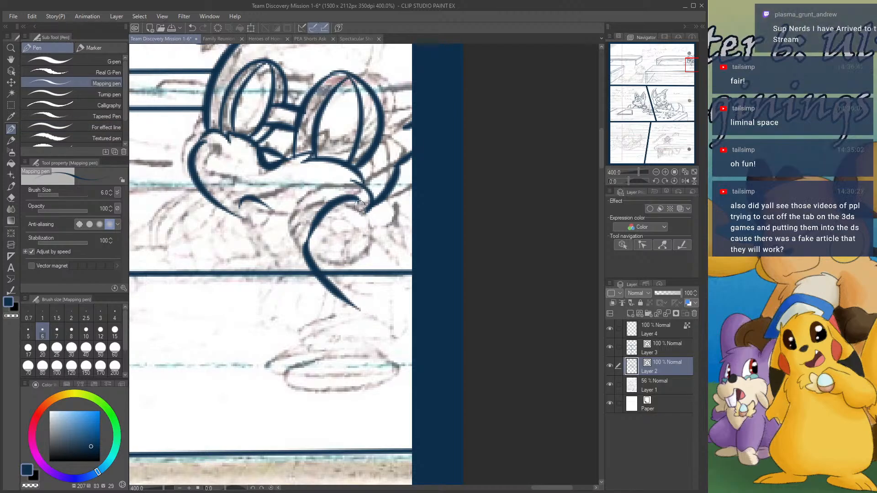
mouse_move(355, 200)
mouse_down()
mouse_move(369, 214)
mouse_move(363, 259)
mouse_move(398, 308)
mouse_move(347, 297)
mouse_up()
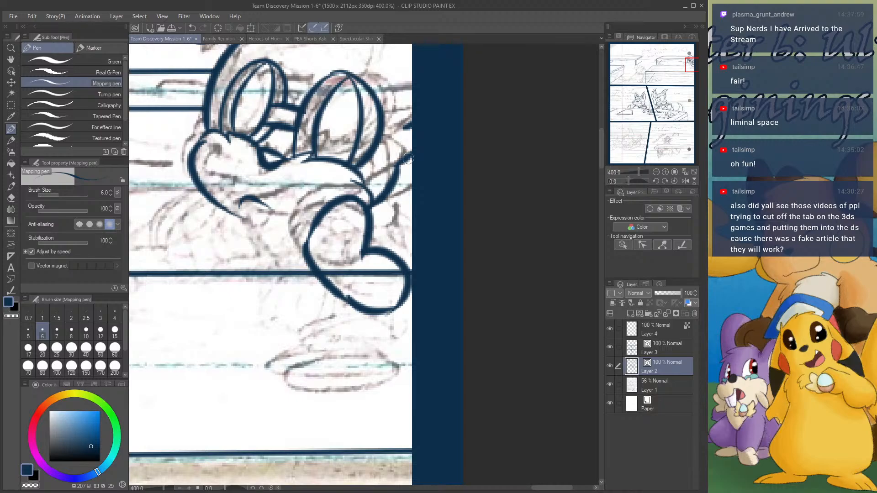
- Ink the fasteners and strap on both sides of the lenses, and erase the lines overlapping them and the arm
mouse_move(376, 114)
mouse_down()
mouse_move(360, 126)
mouse_move(382, 144)
mouse_move(390, 121)
mouse_move(371, 118)
mouse_move(430, 129)
mouse_up()
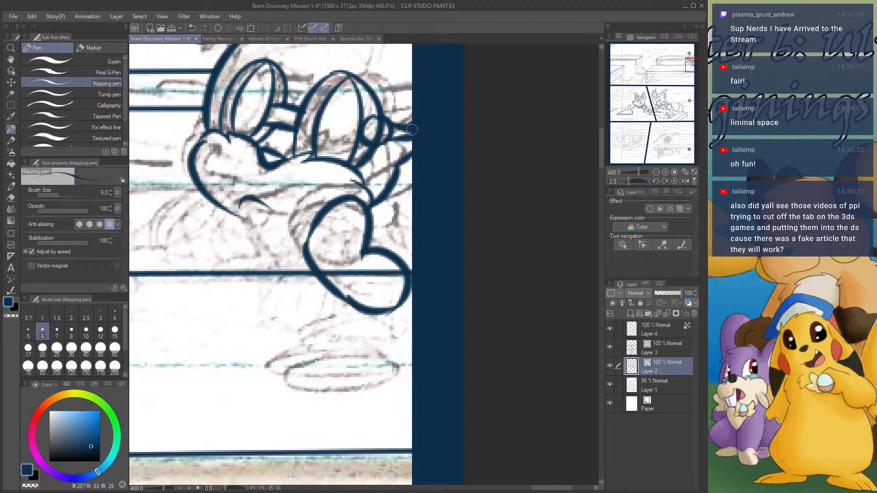
mouse_move(232, 77)
mouse_down()
mouse_move(211, 89)
mouse_move(225, 96)
mouse_move(228, 80)
mouse_move(210, 79)
mouse_move(207, 63)
mouse_move(224, 75)
mouse_up()
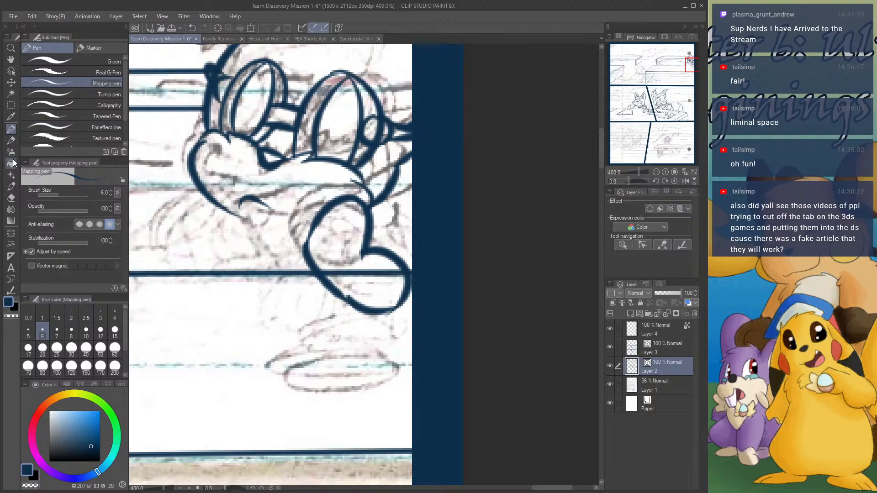
click(11, 197)
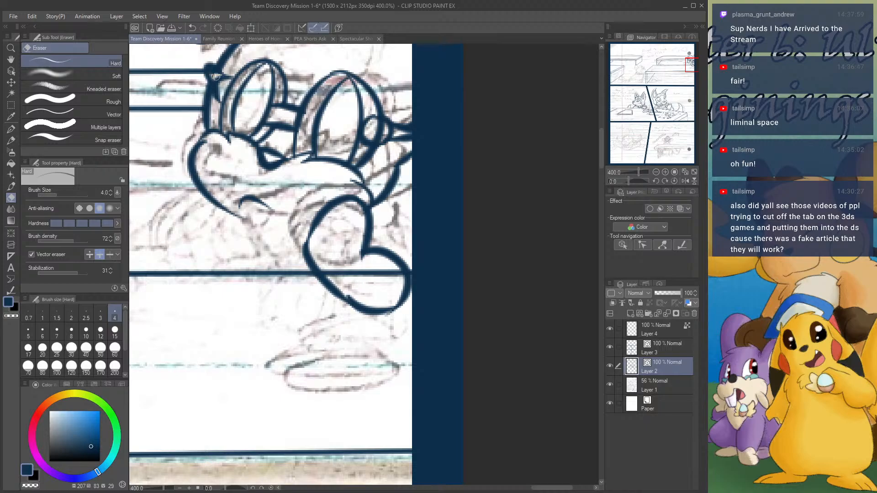
drag(211, 71, 216, 75)
drag(377, 133, 383, 131)
drag(321, 273, 404, 273)
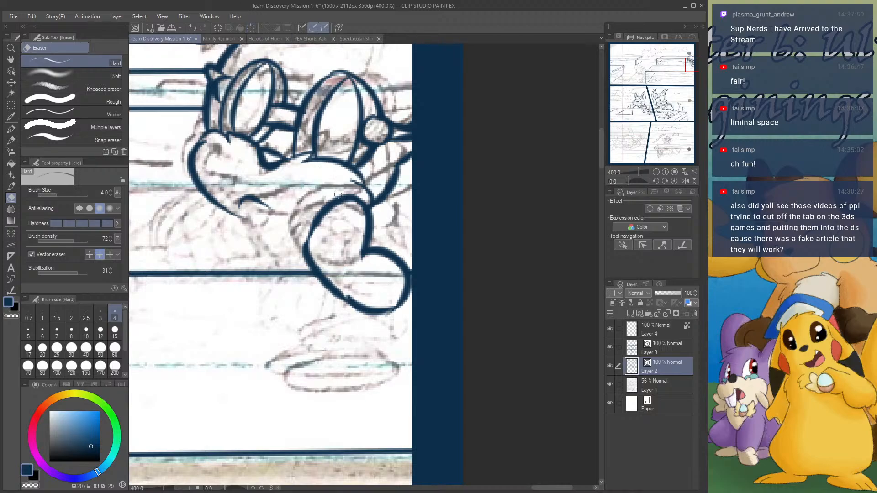
- Ink the lower jaw line and the rounded outline beneath the muzzle, with short lines running down to the table edge
scroll(242, 193, down, 2)
scroll(242, 193, up, 3)
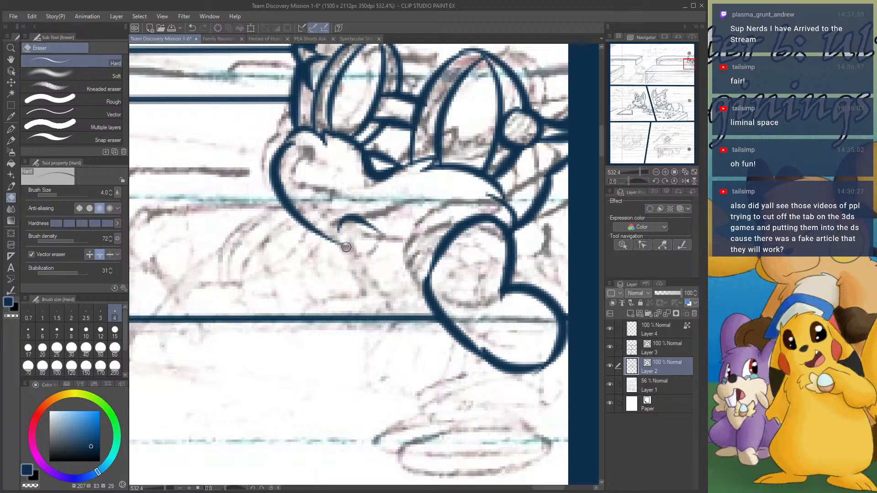
drag(332, 237, 382, 255)
key(p)
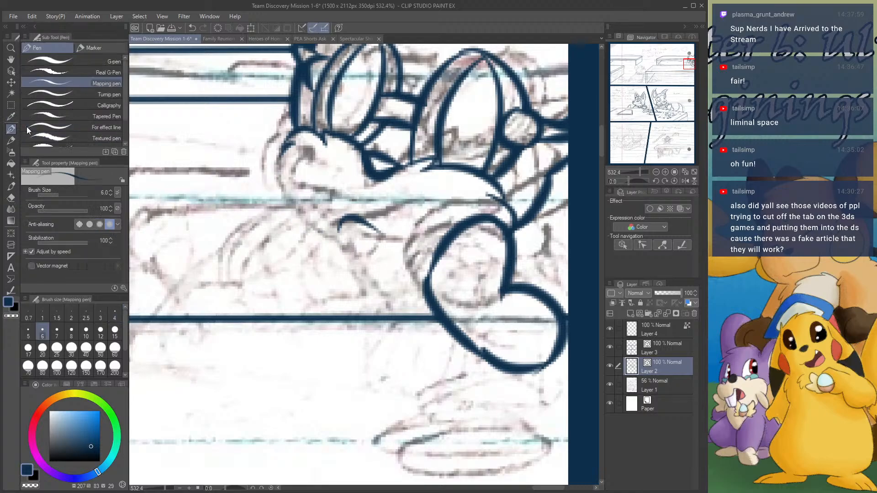
key(ctrl+z)
mouse_move(335, 233)
mouse_down()
mouse_move(375, 258)
mouse_move(439, 263)
mouse_up()
mouse_move(279, 206)
mouse_down()
mouse_move(244, 243)
mouse_move(302, 291)
mouse_move(380, 303)
mouse_move(431, 296)
mouse_up()
drag(309, 294, 302, 312)
key(ctrl+z)
drag(401, 305, 402, 315)
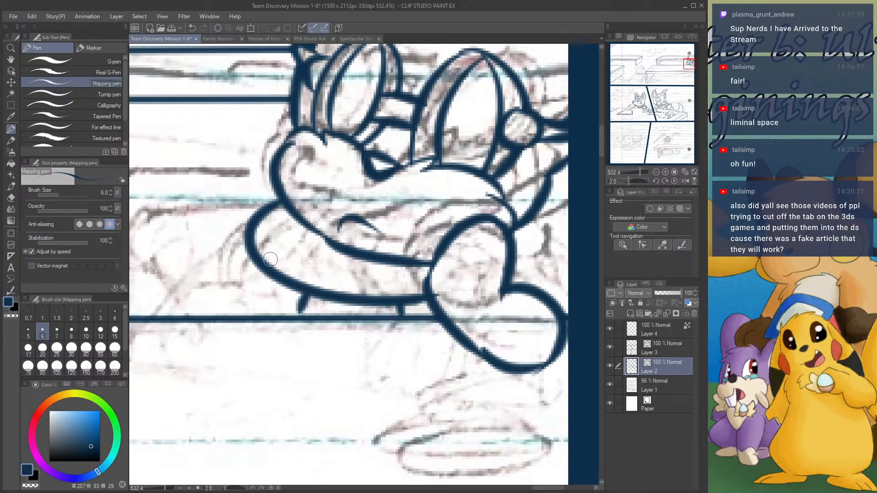
- Ink the slanted line down to the table edge, the curved sheet in front of the small character, and the round hand gripping it
drag(255, 263, 227, 306)
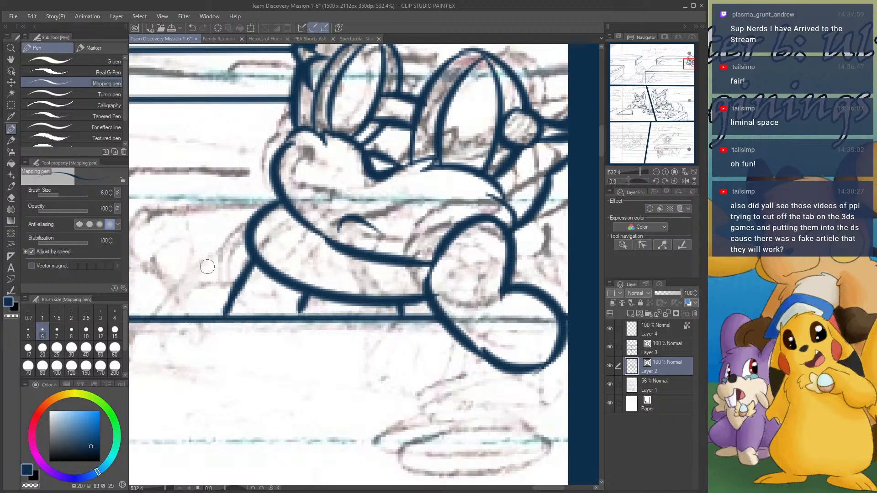
mouse_move(170, 256)
mouse_down()
mouse_move(339, 249)
mouse_move(379, 273)
mouse_up()
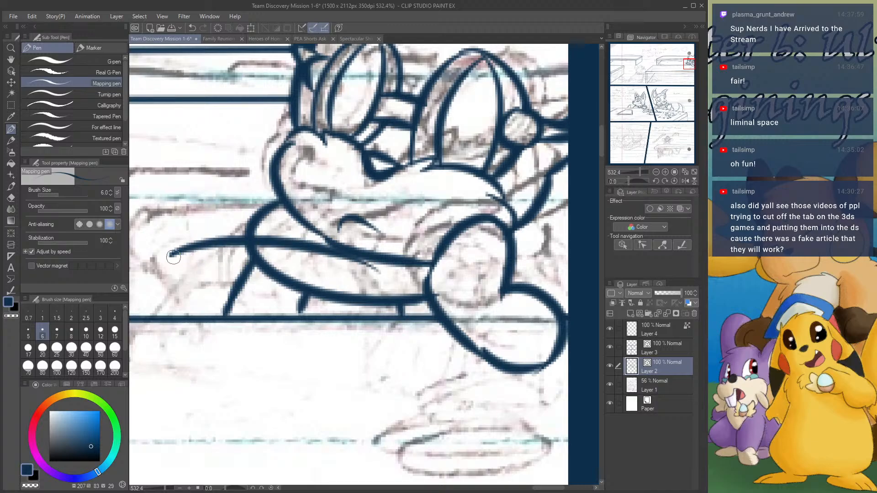
mouse_move(172, 255)
mouse_down()
mouse_move(172, 283)
mouse_move(229, 352)
mouse_move(220, 346)
mouse_move(196, 434)
mouse_up()
key(ctrl+z)
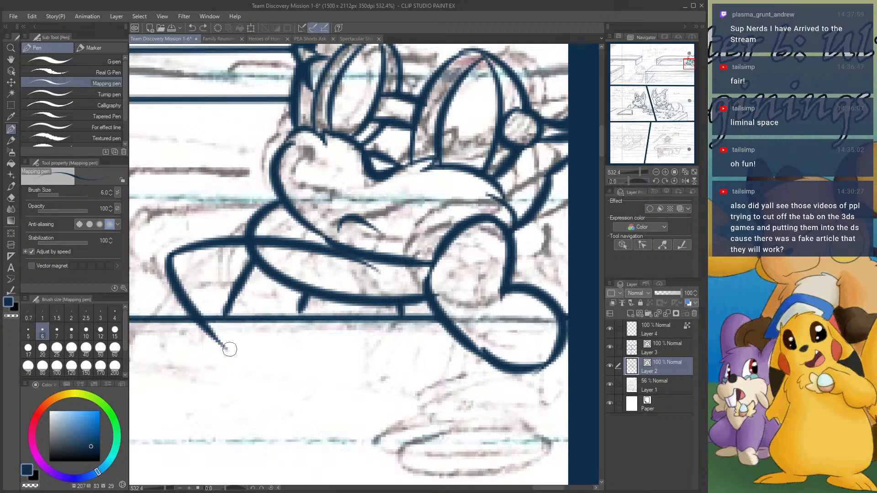
mouse_move(226, 348)
mouse_down()
mouse_move(161, 427)
mouse_move(216, 439)
mouse_move(372, 431)
mouse_up()
mouse_move(361, 271)
mouse_down()
mouse_move(402, 324)
mouse_move(380, 423)
mouse_move(363, 433)
mouse_up()
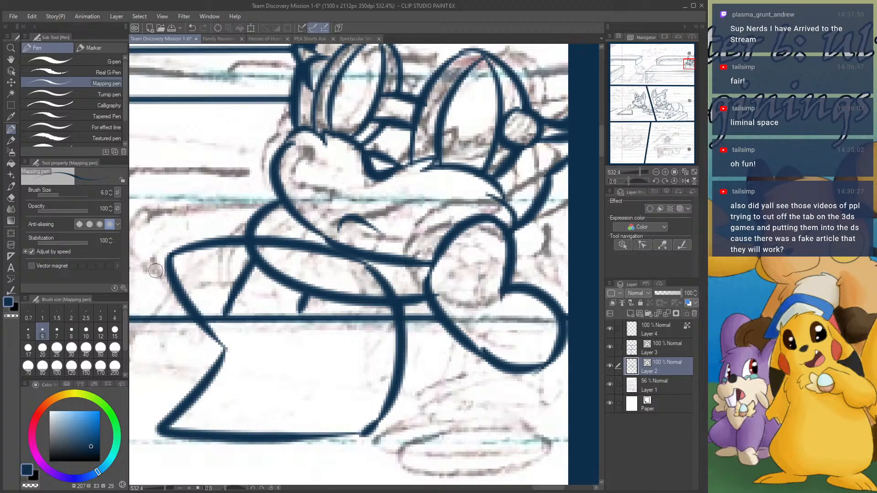
mouse_move(201, 311)
mouse_down()
mouse_move(235, 378)
mouse_move(200, 297)
mouse_move(228, 313)
mouse_up()
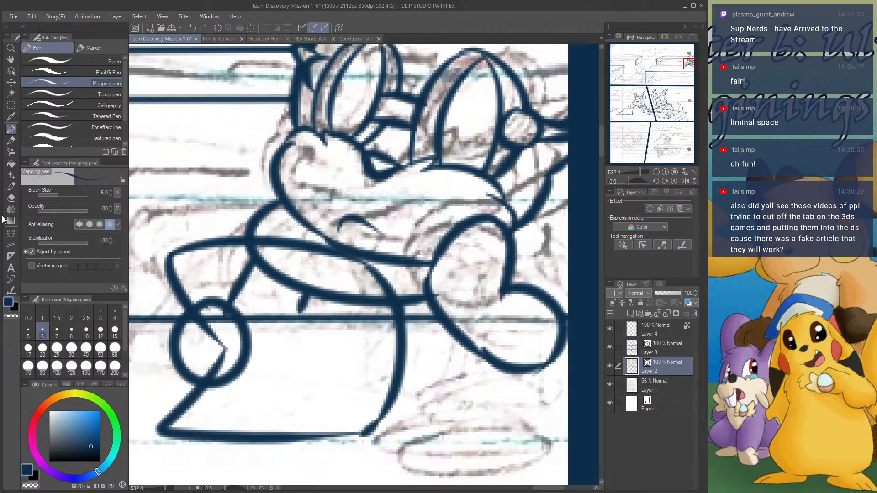
- Erase the body, table and sheet lines that overlap inside the sheet and the round hand with the Hard eraser
click(11, 198)
mouse_move(208, 330)
mouse_down()
mouse_move(201, 350)
mouse_move(228, 342)
mouse_move(196, 337)
mouse_move(213, 344)
mouse_move(216, 323)
mouse_move(198, 311)
mouse_move(194, 336)
mouse_move(204, 328)
mouse_move(201, 311)
mouse_move(190, 332)
mouse_move(225, 317)
mouse_move(230, 334)
mouse_move(243, 302)
mouse_move(225, 279)
mouse_move(294, 328)
mouse_move(272, 272)
mouse_move(322, 306)
mouse_up()
drag(232, 291, 266, 309)
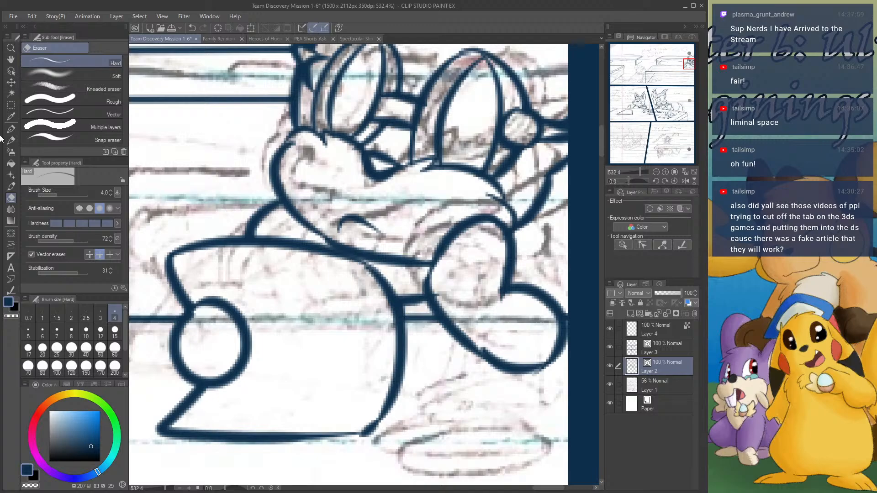
scroll(375, 293, down, 5)
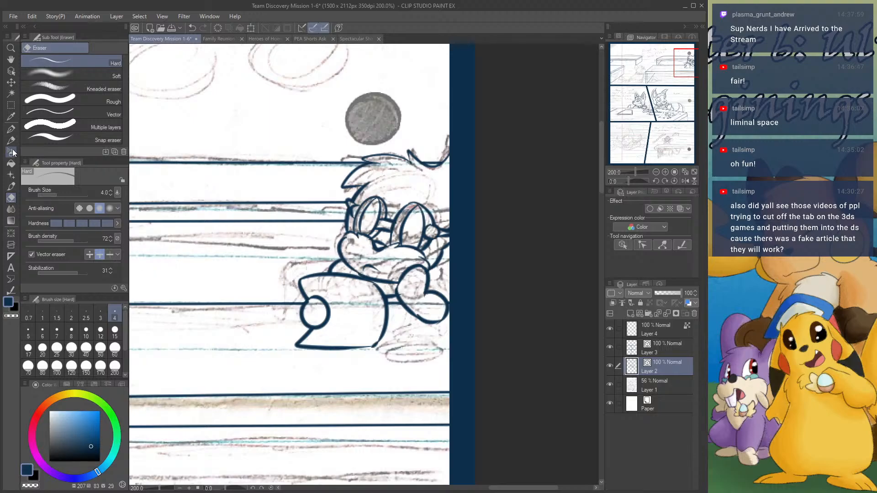
- Ink the lumpy object beside the panel border and a veined leaf on the table on the other side of the sheet
click(11, 129)
mouse_move(438, 254)
mouse_down()
mouse_move(442, 285)
mouse_move(432, 291)
mouse_up()
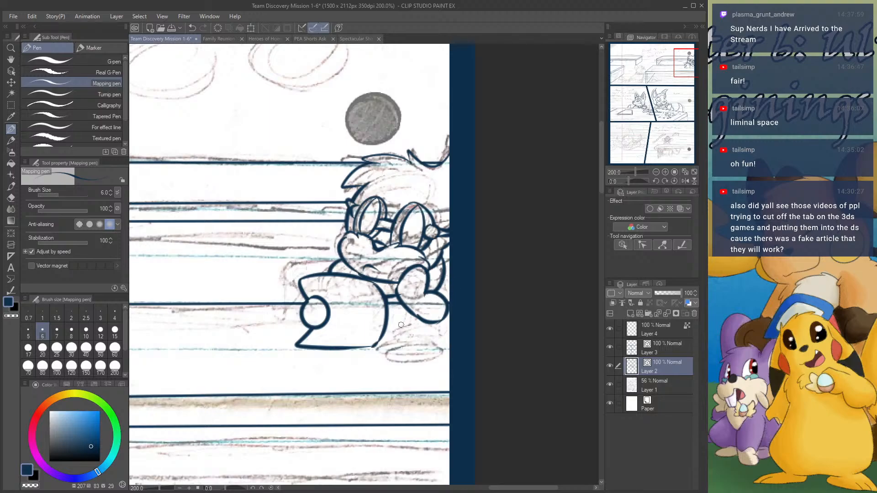
mouse_move(445, 340)
mouse_down()
mouse_move(427, 336)
mouse_move(403, 350)
mouse_move(402, 361)
mouse_move(438, 365)
mouse_move(448, 344)
mouse_move(438, 336)
mouse_move(423, 342)
mouse_up()
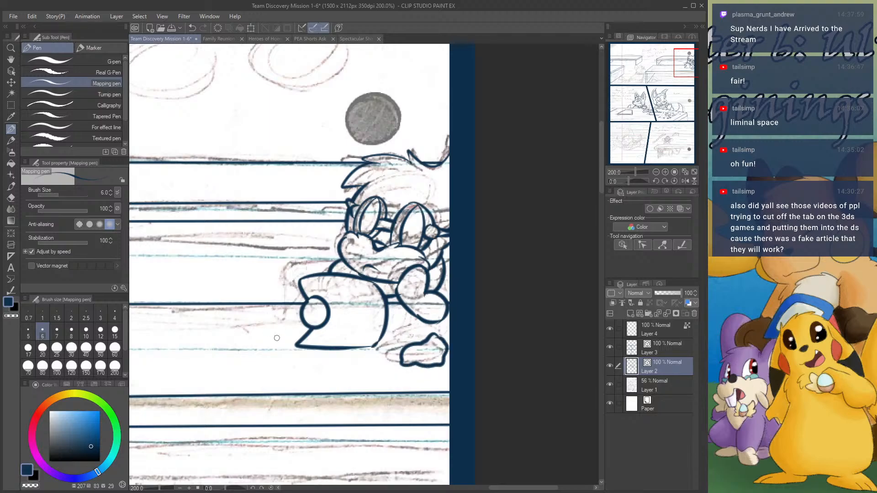
mouse_move(277, 324)
mouse_down()
mouse_move(238, 339)
mouse_move(295, 337)
mouse_move(274, 323)
mouse_move(239, 333)
mouse_move(275, 332)
mouse_move(248, 330)
mouse_move(279, 330)
mouse_up()
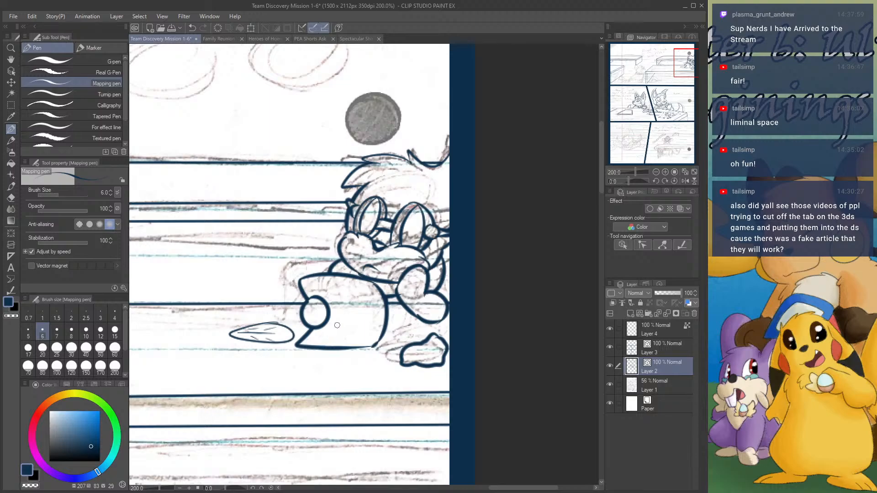
- Ink a shallow rounded shape hanging below the front table's edge near the panel border with the Mapping pen
mouse_move(673, 73)
mouse_down()
mouse_move(677, 85)
mouse_move(653, 83)
mouse_move(687, 85)
mouse_move(662, 79)
mouse_move(683, 78)
mouse_up()
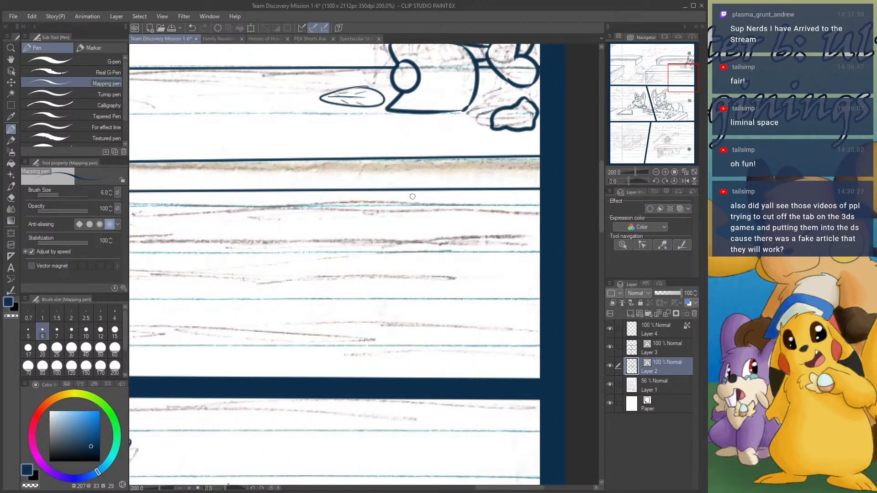
mouse_move(403, 189)
mouse_down()
mouse_move(399, 209)
mouse_move(413, 221)
mouse_up()
key(ctrl+z)
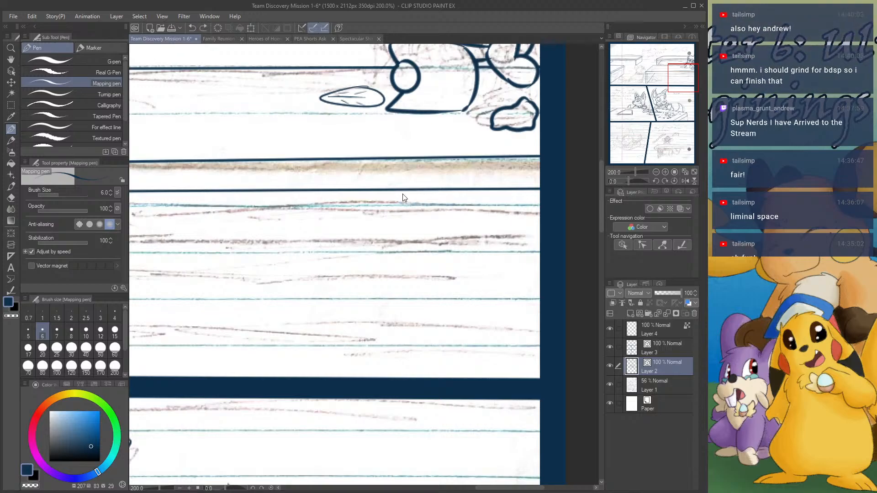
mouse_move(398, 192)
mouse_down()
mouse_move(401, 217)
mouse_move(437, 236)
mouse_move(510, 235)
mouse_up()
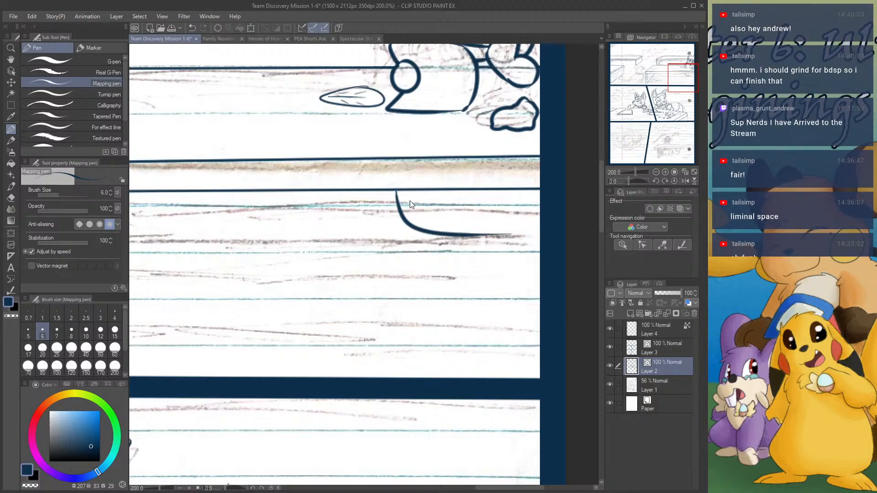
key(ctrl+z)
mouse_move(390, 192)
mouse_down()
mouse_move(392, 215)
mouse_move(448, 230)
mouse_move(534, 213)
mouse_up()
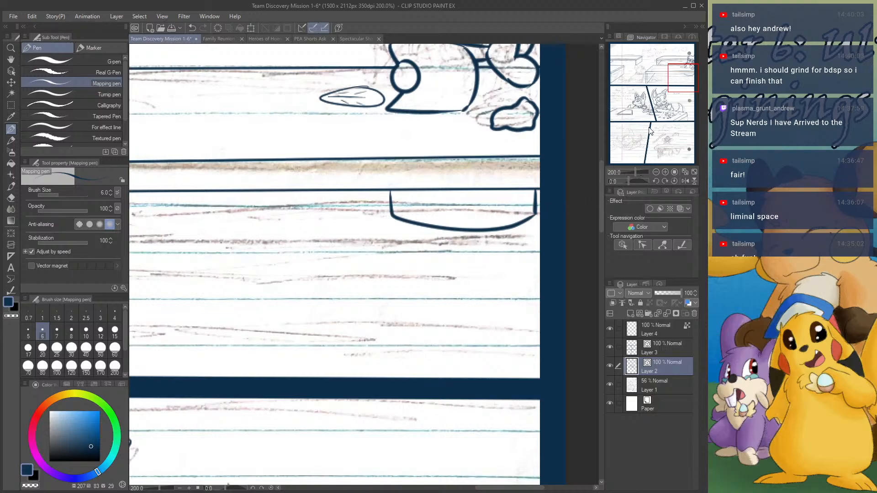
- Ink a second shallow rounded shape below the front table's edge, nearer to the table leg
drag(670, 96, 665, 79)
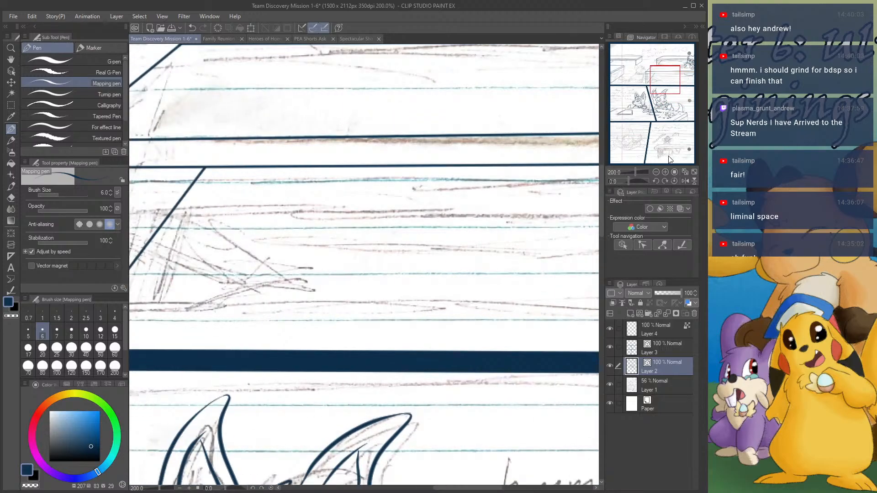
click(658, 171)
click(657, 172)
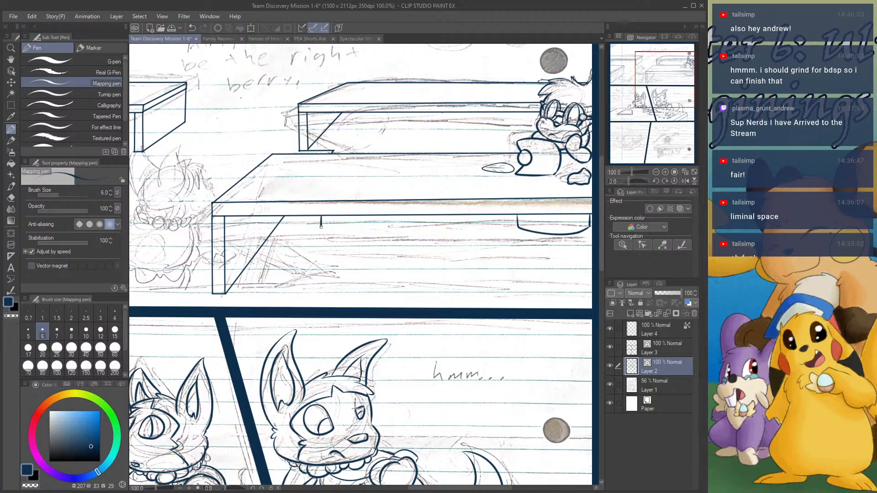
drag(346, 237, 389, 236)
key(ctrl+z)
drag(354, 235, 381, 228)
- Erase the stray horizontal line and short slanted end beside the foot of the back table's leg
scroll(349, 150, up, 5)
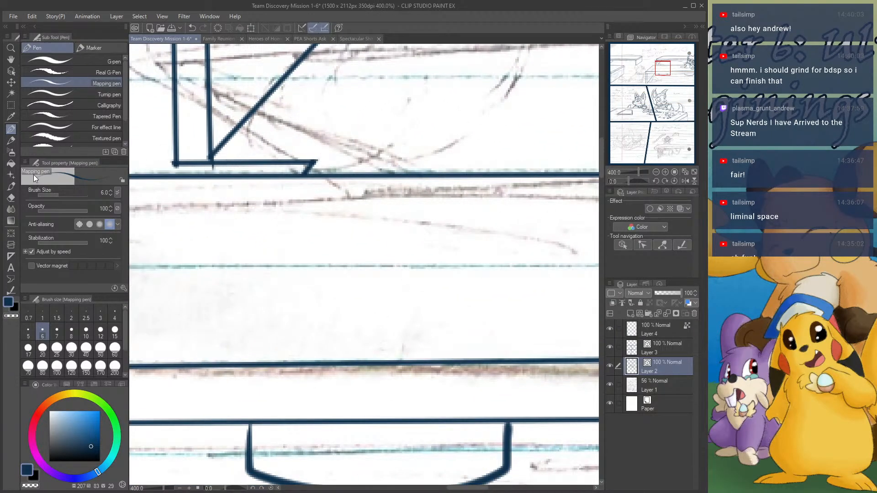
key(e)
mouse_move(256, 164)
mouse_down()
mouse_move(335, 161)
mouse_move(310, 162)
mouse_up()
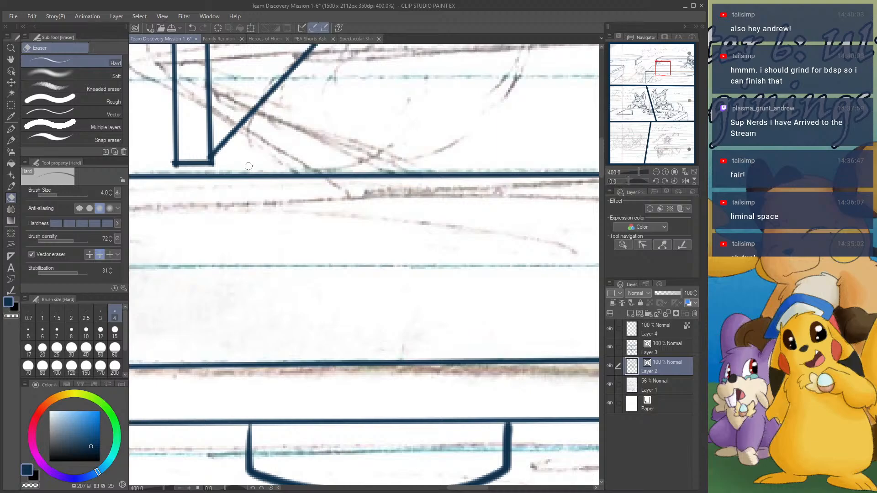
- Redraw the second rounded shape's side farther from the table leg slightly outward, and erase its old side line
scroll(245, 155, down, 6)
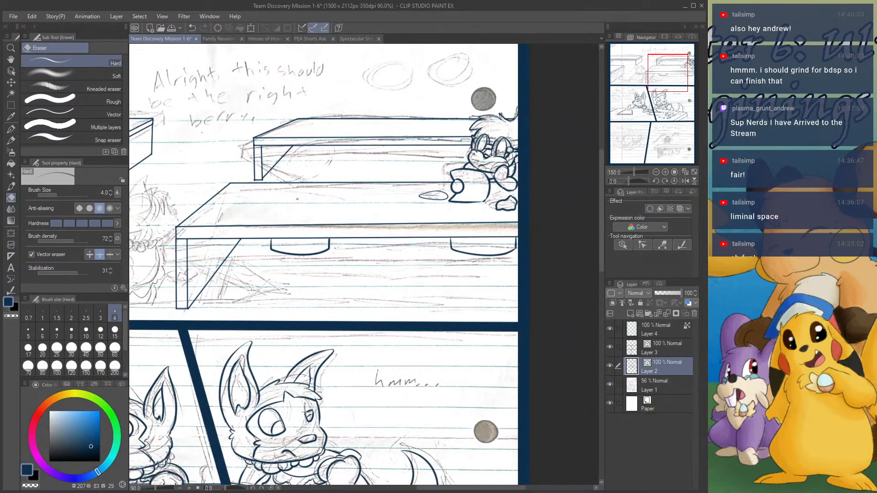
scroll(374, 217, up, 4)
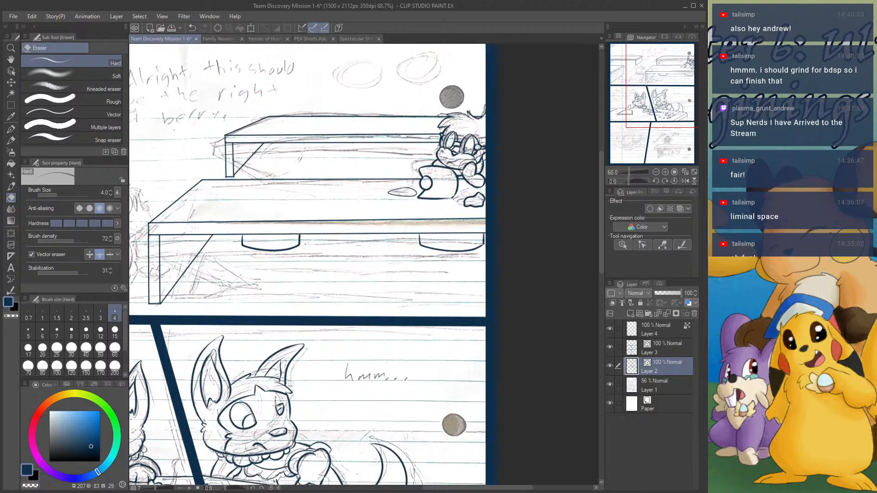
scroll(321, 235, up, 2)
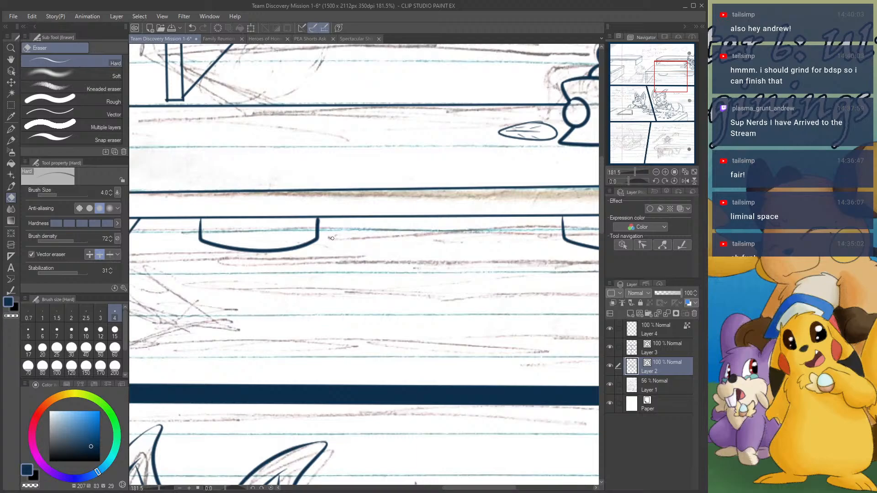
click(11, 129)
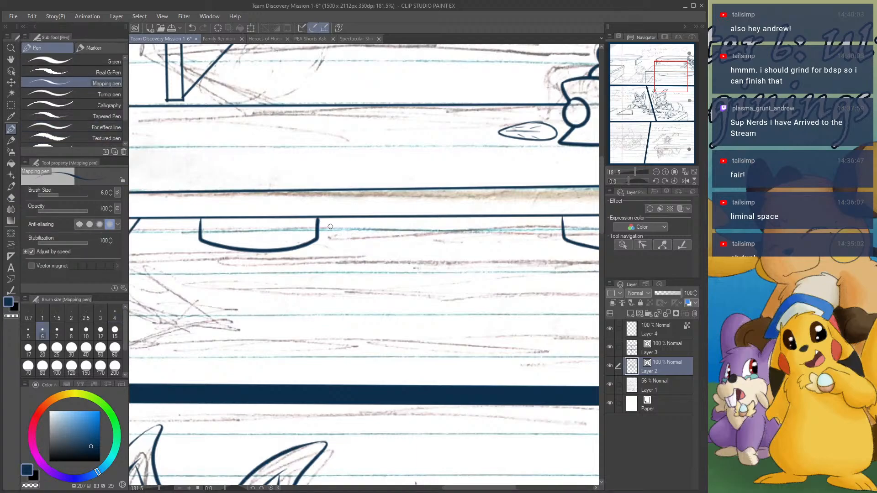
drag(327, 229, 302, 245)
click(11, 198)
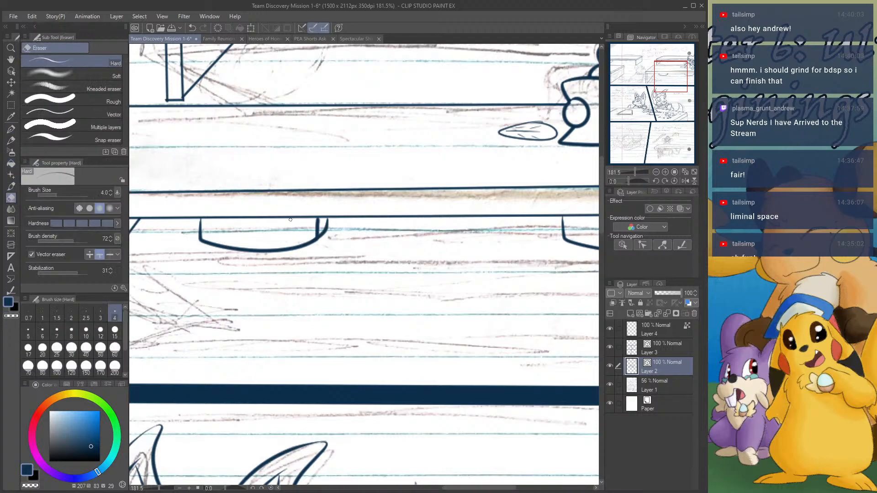
drag(310, 227, 319, 224)
scroll(310, 225, down, 6)
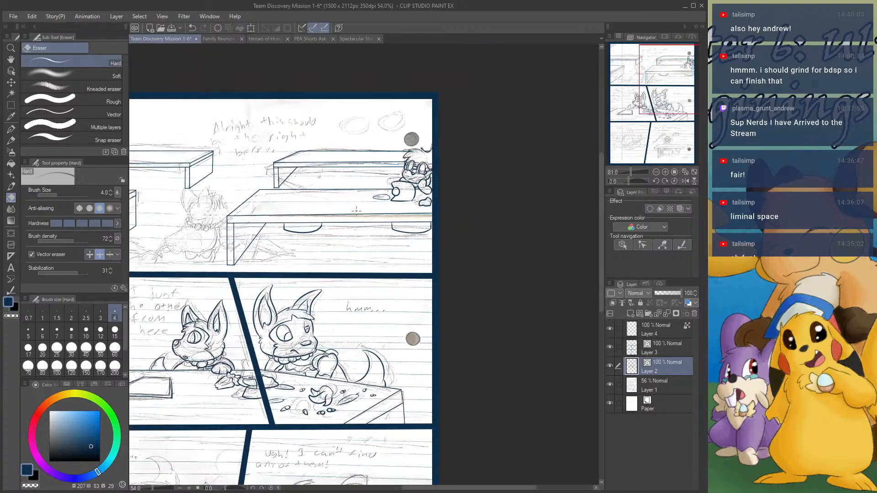
- Ink the pointed ear and the jagged hair tuft on top of the head of the sketched character beside the front table
scroll(241, 173, up, 4)
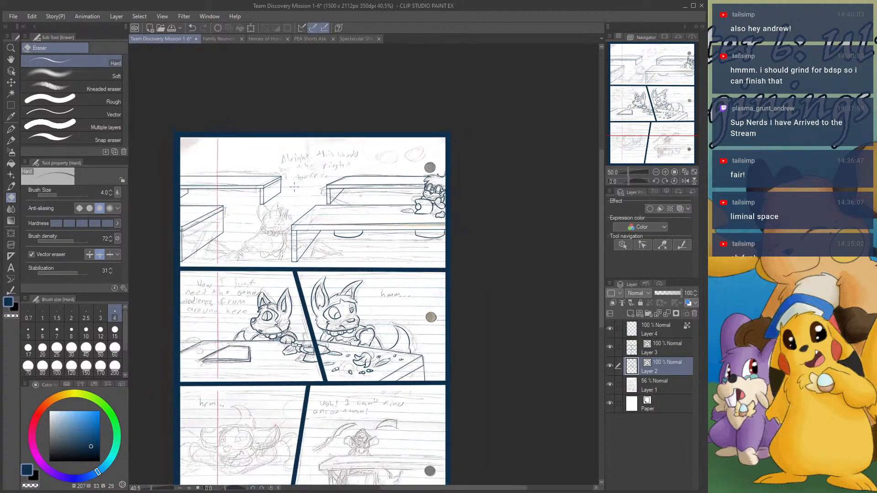
scroll(265, 229, up, 4)
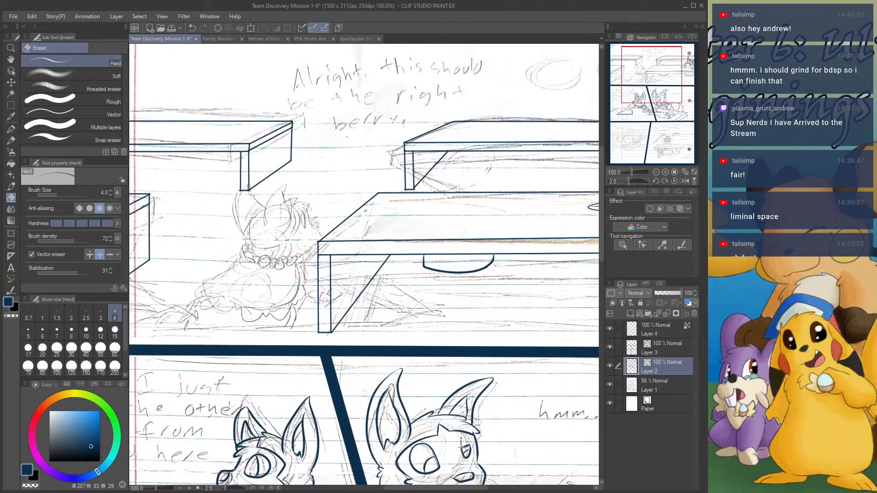
scroll(272, 237, up, 2)
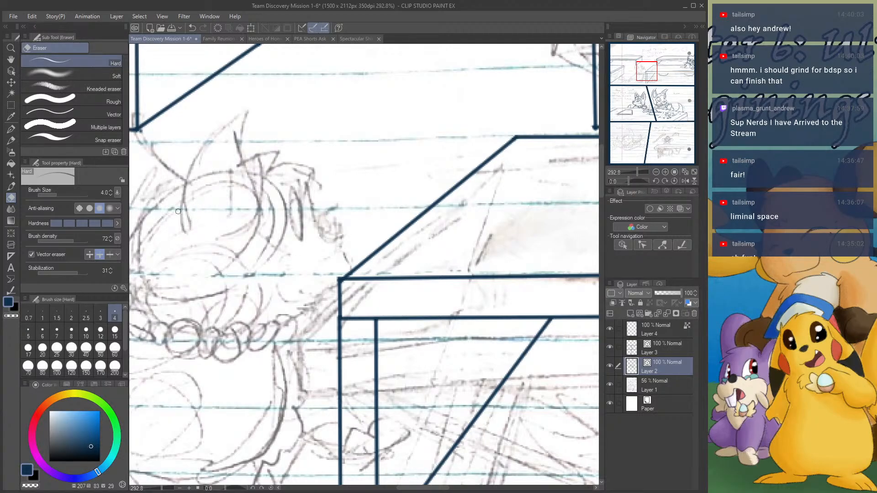
click(10, 129)
mouse_move(197, 232)
mouse_down()
mouse_move(181, 218)
mouse_move(191, 216)
mouse_move(184, 189)
mouse_move(216, 140)
mouse_move(247, 155)
mouse_move(210, 138)
mouse_move(209, 148)
mouse_move(232, 120)
mouse_move(263, 108)
mouse_move(239, 151)
mouse_move(258, 206)
mouse_move(232, 260)
mouse_up()
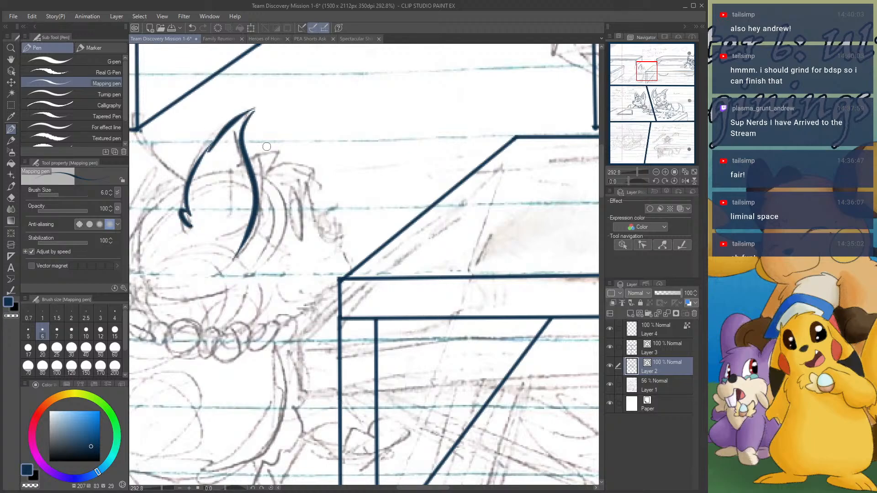
drag(246, 163, 280, 158)
drag(264, 170, 316, 180)
drag(295, 184, 316, 221)
- Ink the back of the character's head with its small tuft and the first beads of the collar
mouse_move(641, 79)
mouse_down()
mouse_move(630, 75)
mouse_move(634, 81)
mouse_up()
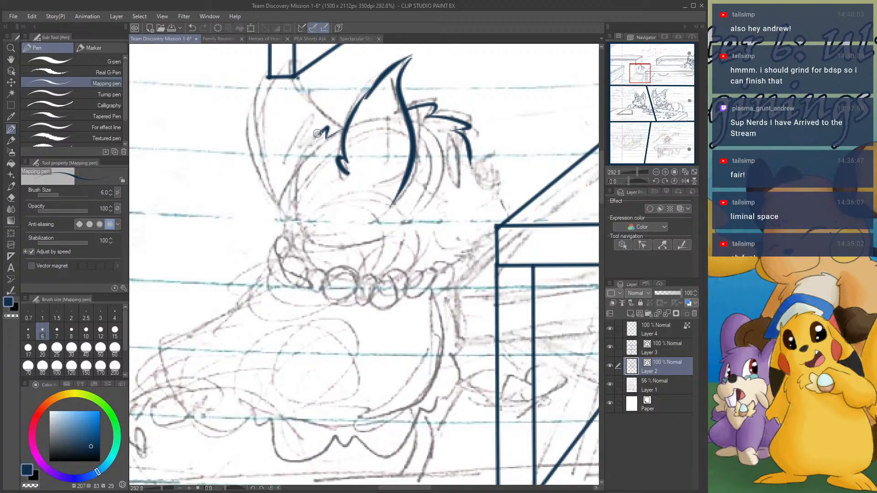
drag(328, 128, 293, 219)
mouse_move(302, 247)
mouse_down()
mouse_move(297, 273)
mouse_move(325, 272)
mouse_move(318, 251)
mouse_move(285, 253)
mouse_move(297, 261)
mouse_move(295, 243)
mouse_up()
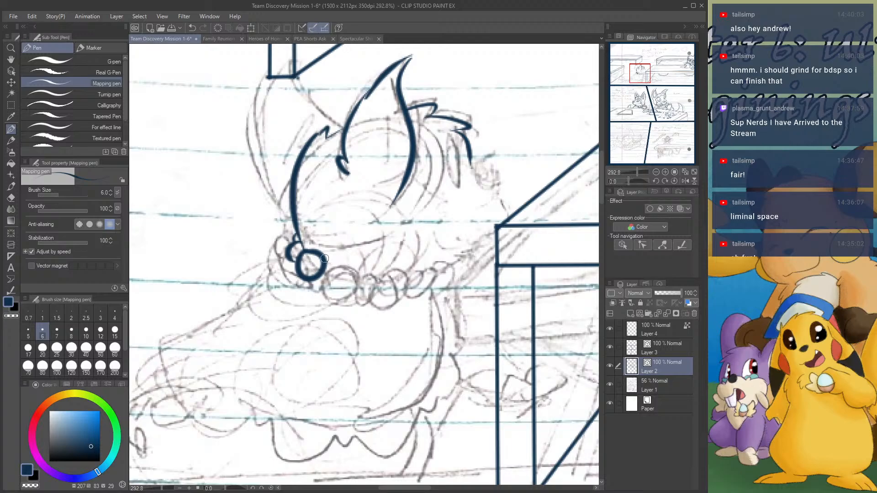
mouse_move(319, 276)
mouse_down()
mouse_move(349, 280)
mouse_move(342, 256)
mouse_move(323, 257)
mouse_move(318, 264)
mouse_move(360, 268)
mouse_up()
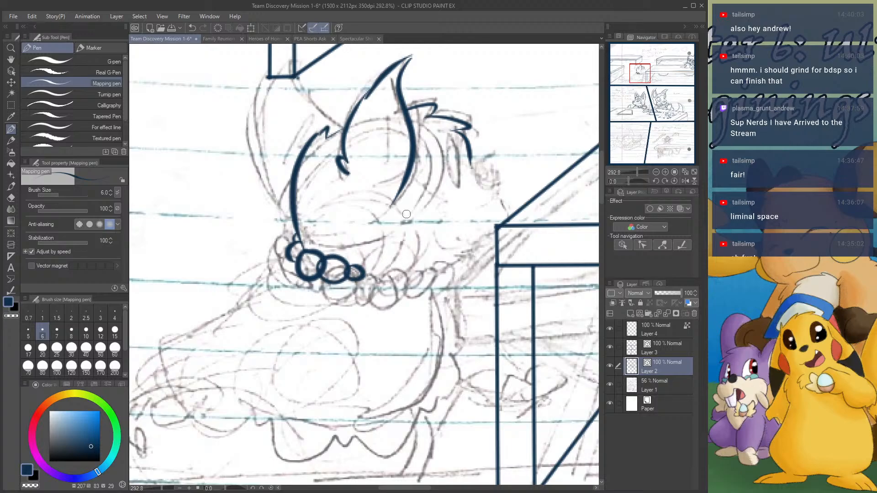
- Ink the small hair tuft beside the ear, the cheek line with its fur point, and the forehead curve toward the muzzle
drag(408, 108, 438, 138)
key(ctrl+z)
mouse_move(408, 107)
mouse_down()
mouse_move(436, 124)
mouse_move(415, 179)
mouse_up()
key(ctrl+z)
mouse_move(437, 121)
mouse_down()
mouse_move(418, 139)
mouse_move(411, 169)
mouse_move(441, 198)
mouse_move(438, 210)
mouse_move(452, 215)
mouse_up()
mouse_move(468, 157)
mouse_down()
mouse_move(491, 176)
mouse_move(499, 163)
mouse_move(497, 216)
mouse_up()
key(ctrl+z)
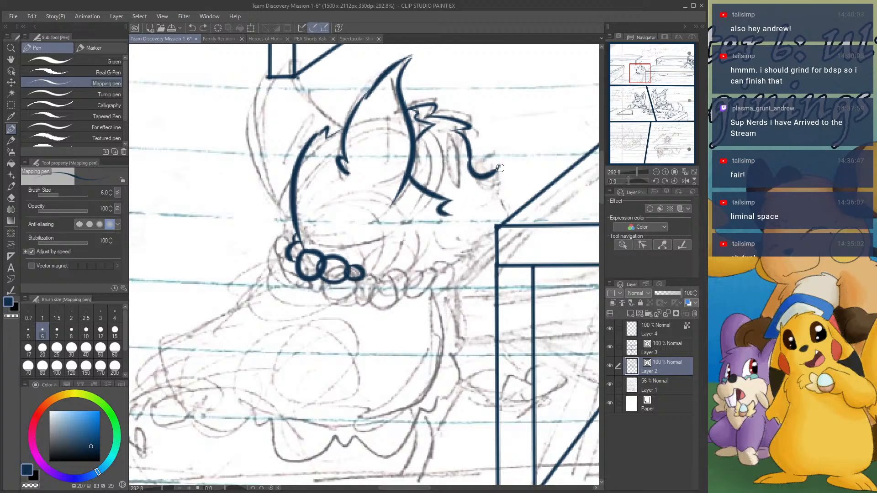
- Ink the character's muzzle and lower jaw against the table corner, and complete the row of collar beads
drag(499, 167, 514, 210)
key(ctrl+z)
mouse_move(498, 169)
mouse_down()
mouse_move(509, 210)
mouse_move(501, 225)
mouse_up()
mouse_move(483, 178)
mouse_down()
mouse_move(507, 190)
mouse_move(505, 201)
mouse_move(439, 270)
mouse_move(436, 292)
mouse_move(436, 270)
mouse_move(410, 290)
mouse_move(435, 287)
mouse_move(438, 269)
mouse_move(388, 274)
mouse_move(408, 287)
mouse_move(360, 264)
mouse_move(368, 288)
mouse_move(396, 277)
mouse_up()
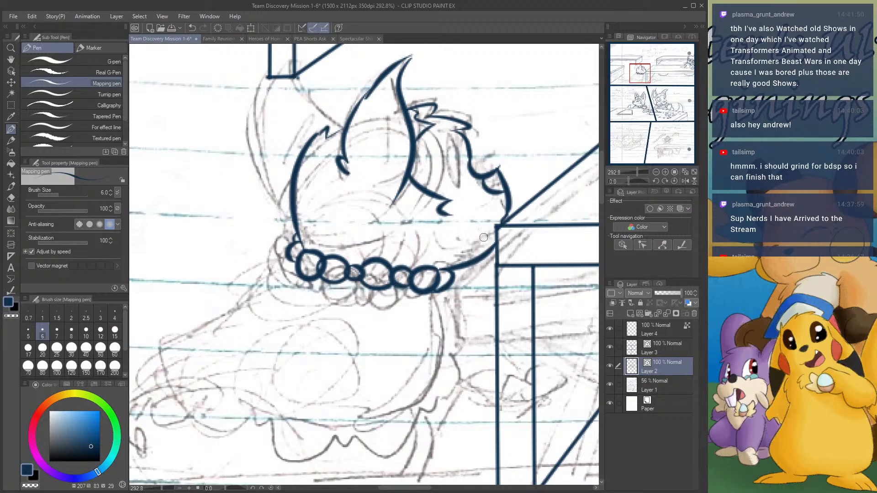
- Ink the cheek line from the fur point down to the collar and the narrow oval eye with its inner pupil
drag(449, 216, 424, 272)
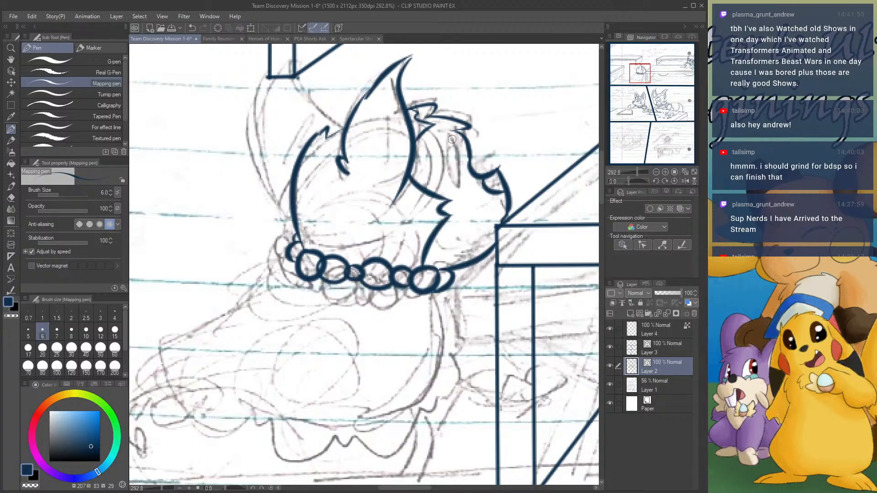
mouse_move(474, 168)
mouse_down()
mouse_move(467, 190)
mouse_move(457, 146)
mouse_move(436, 138)
mouse_move(444, 192)
mouse_move(463, 195)
mouse_move(466, 172)
mouse_up()
mouse_move(447, 143)
mouse_down()
mouse_move(443, 164)
mouse_move(460, 192)
mouse_up()
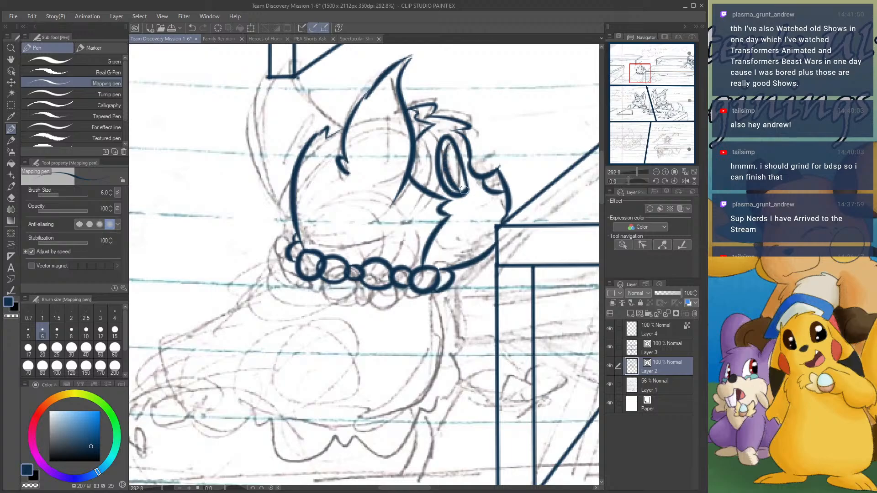
- Undo the last eye stroke and redraw the narrow inner pupil inside the oval eye
key(ctrl+z)
drag(447, 141, 461, 189)
drag(449, 140, 460, 188)
- Ink the character's far ear and erase the table-leg lines that cross inside it
mouse_move(291, 215)
mouse_down()
mouse_move(246, 139)
mouse_move(280, 48)
mouse_move(341, 128)
mouse_up()
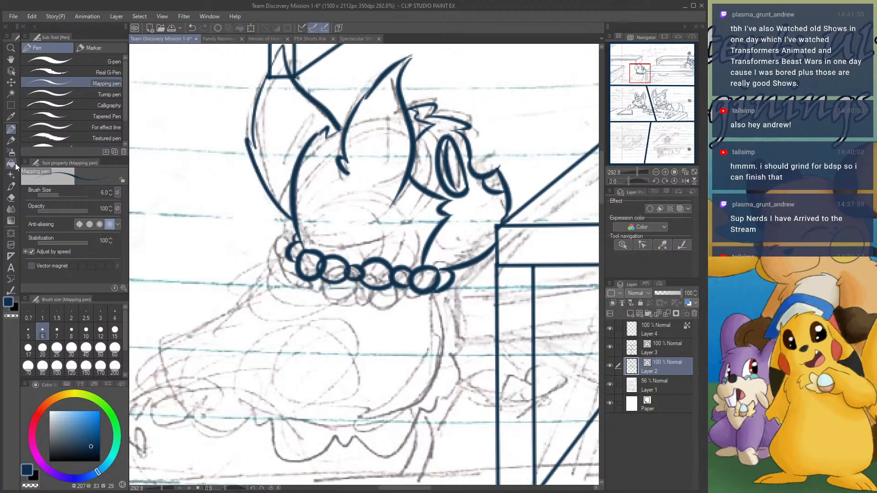
click(11, 197)
mouse_move(263, 86)
mouse_down()
mouse_move(280, 80)
mouse_move(269, 68)
mouse_up()
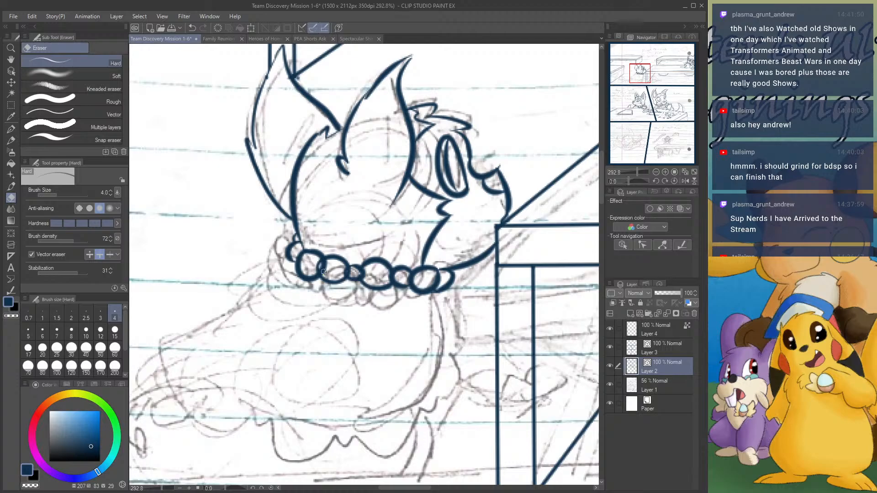
- Re-ink the jagged hair tuft between the near ear and the forehead, and try to trim its overlap
drag(634, 78, 632, 76)
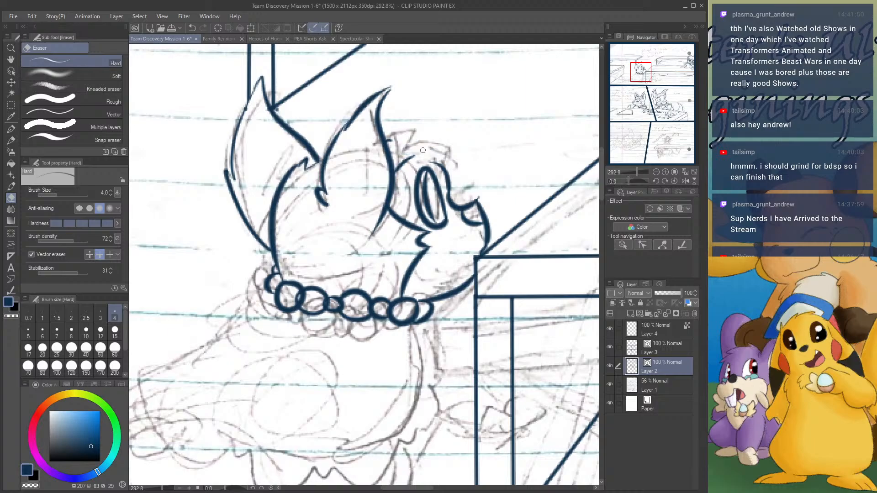
click(12, 130)
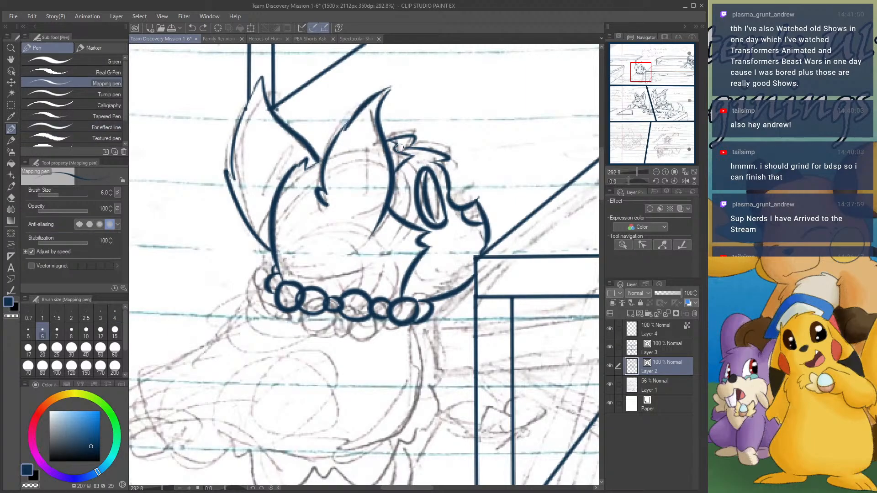
drag(393, 146, 432, 153)
click(12, 198)
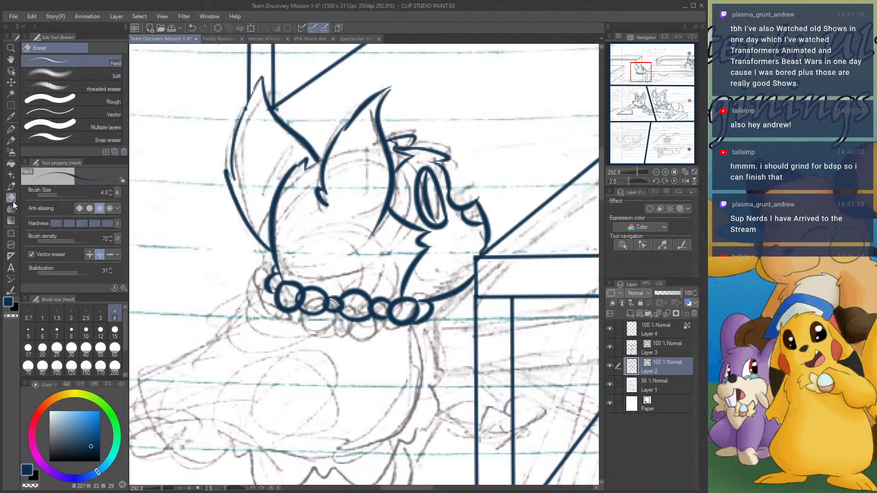
drag(393, 143, 411, 150)
key(ctrl+z)
- Erase the overlapping line segments where the collar beads cross one another
click(296, 297)
click(331, 305)
click(337, 309)
click(322, 302)
click(378, 312)
- Ink the dress outline from the collar around the hem, and add the scalloped frill along its edge
key(p)
drag(651, 66, 646, 73)
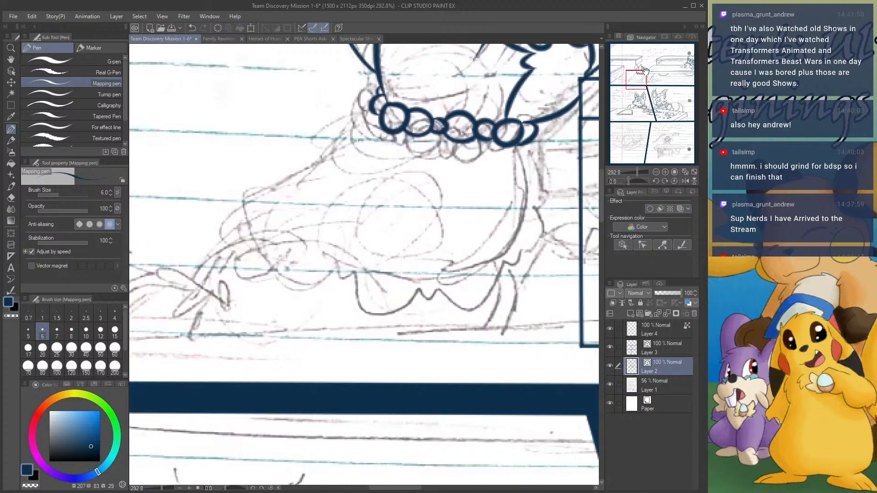
drag(362, 116, 313, 165)
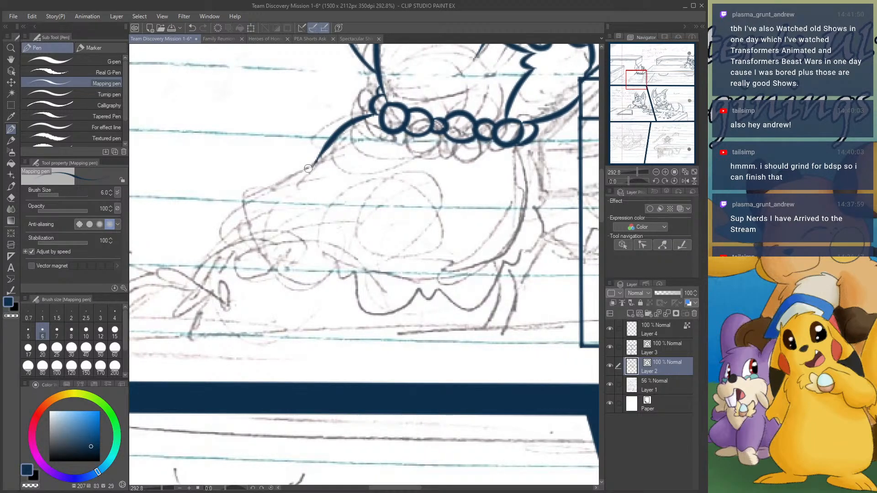
mouse_move(315, 165)
mouse_down()
mouse_move(233, 223)
mouse_move(315, 271)
mouse_up()
drag(395, 284, 481, 265)
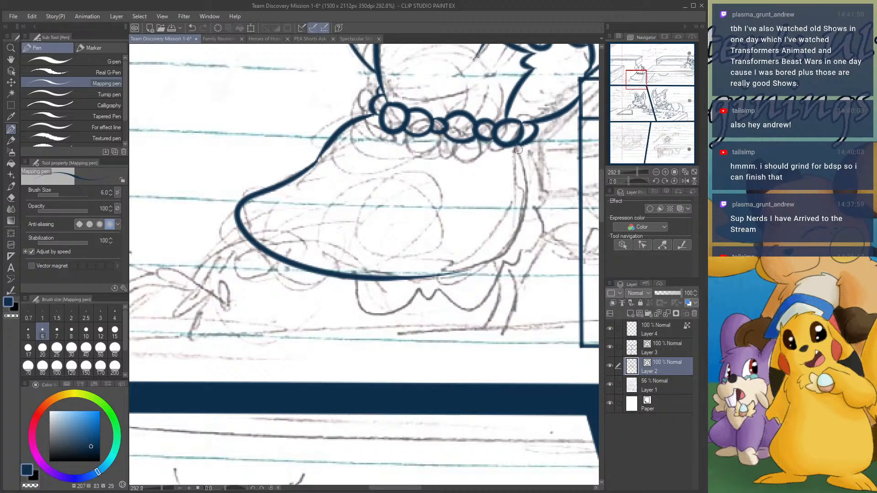
mouse_move(515, 144)
mouse_down()
mouse_move(527, 211)
mouse_move(506, 242)
mouse_move(441, 277)
mouse_move(398, 279)
mouse_up()
mouse_move(251, 196)
mouse_down()
mouse_move(227, 202)
mouse_move(221, 218)
mouse_move(257, 273)
mouse_move(267, 269)
mouse_move(274, 287)
mouse_move(353, 290)
mouse_move(394, 315)
mouse_move(414, 290)
mouse_move(435, 295)
mouse_move(441, 286)
mouse_move(437, 293)
mouse_move(480, 305)
mouse_move(505, 265)
mouse_move(516, 263)
mouse_move(515, 246)
mouse_move(548, 232)
mouse_move(528, 145)
mouse_move(555, 158)
mouse_move(544, 155)
mouse_move(554, 169)
mouse_move(544, 166)
mouse_move(543, 211)
mouse_up()
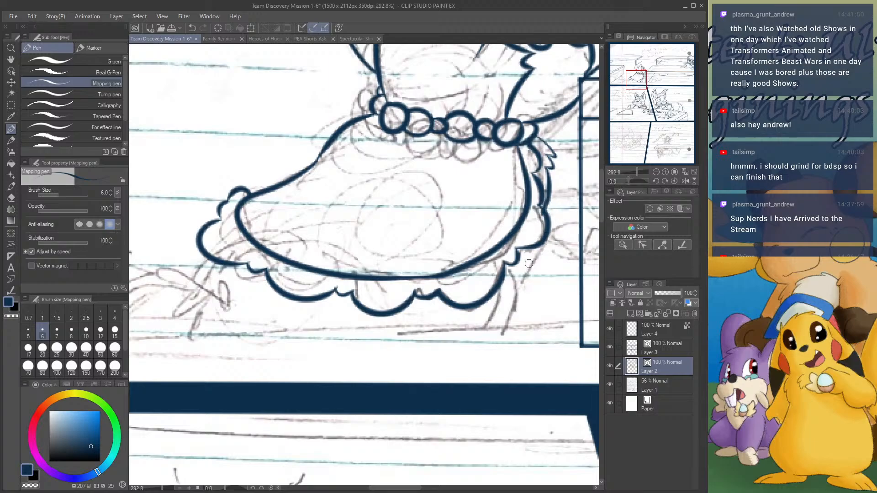
- Ink the tuft behind the frill, the long curve down to the panel border, and the foot's short curve
drag(633, 85, 622, 88)
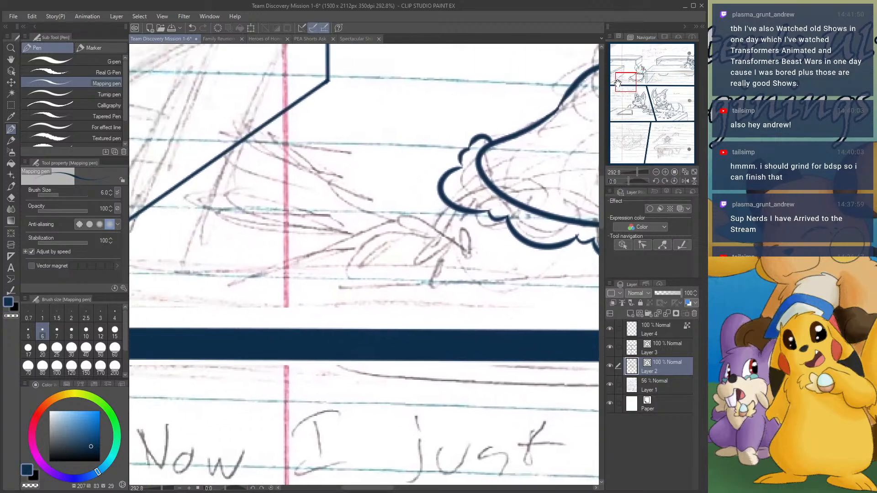
mouse_move(435, 193)
mouse_down()
mouse_move(395, 202)
mouse_move(410, 204)
mouse_move(391, 213)
mouse_up()
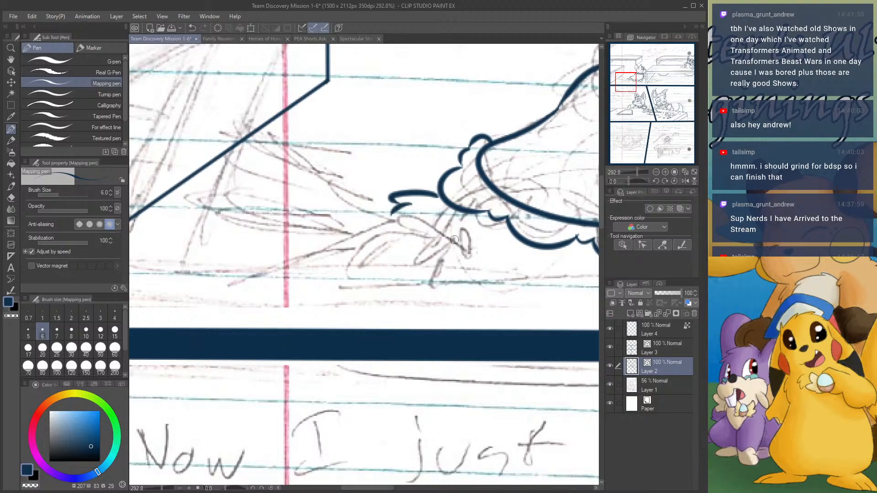
mouse_move(466, 253)
mouse_down()
mouse_move(431, 224)
mouse_move(358, 249)
mouse_up()
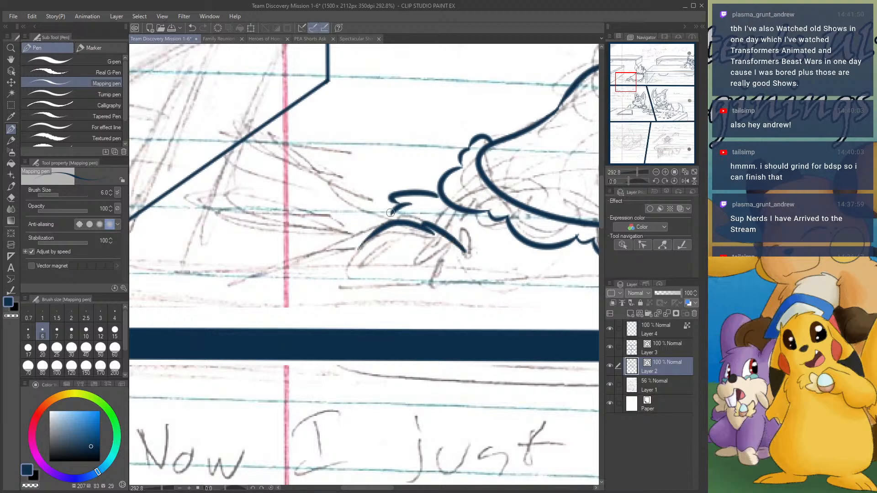
mouse_move(392, 212)
mouse_down()
mouse_move(379, 253)
mouse_move(369, 240)
mouse_move(298, 328)
mouse_up()
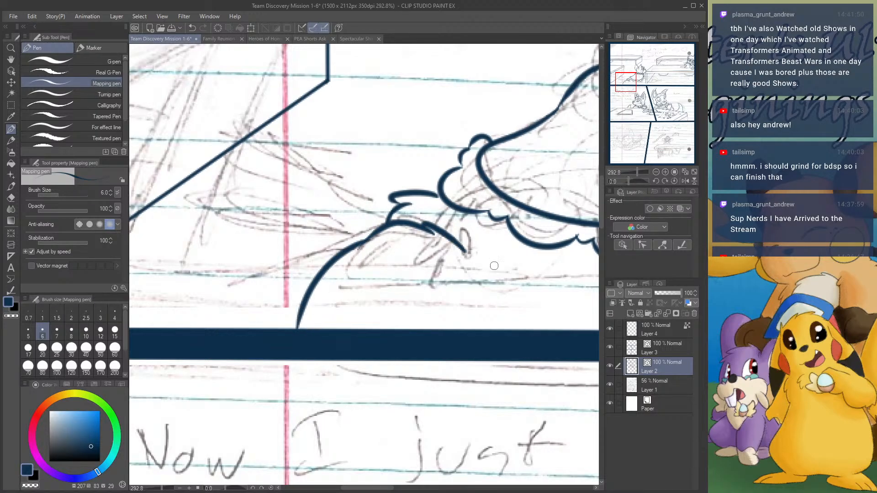
mouse_move(491, 299)
mouse_down()
mouse_move(466, 308)
mouse_move(473, 308)
mouse_move(460, 328)
mouse_up()
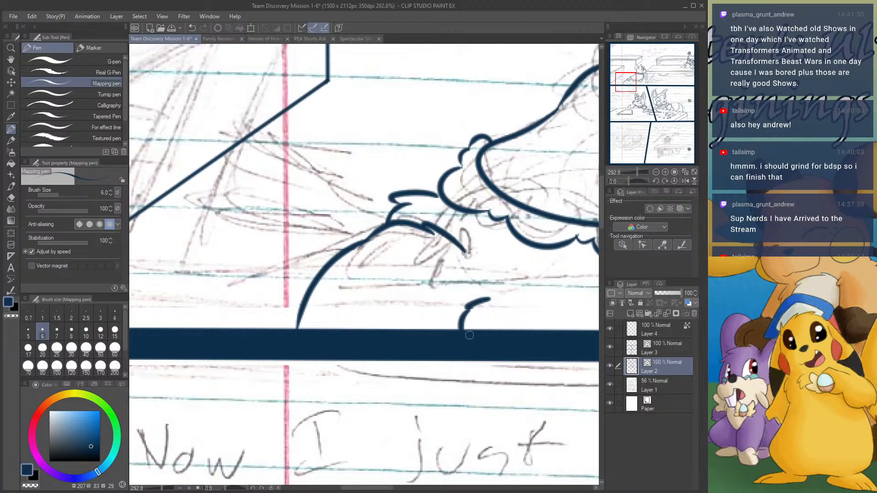
- Ink the arm lines between the dress and the table leg, and the leg from the frill to the panel border
drag(632, 82, 649, 80)
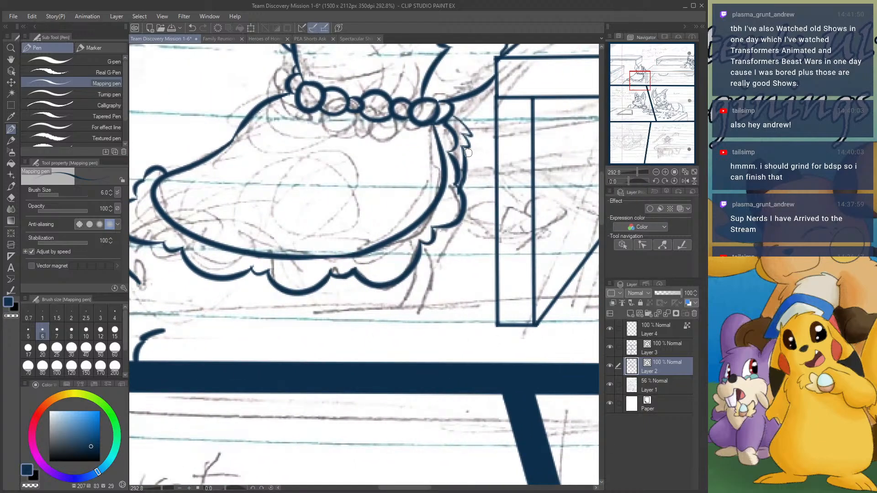
drag(463, 151, 497, 187)
key(ctrl+z)
drag(461, 152, 497, 186)
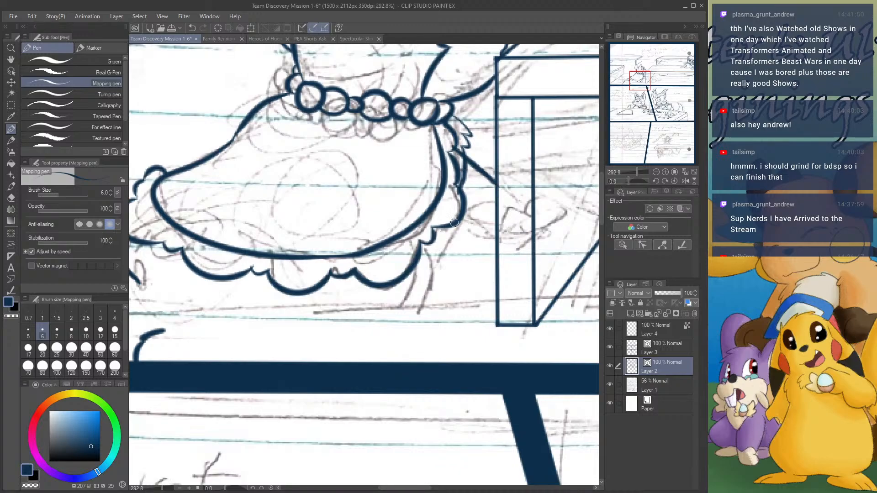
mouse_move(436, 226)
mouse_down()
mouse_move(499, 250)
mouse_move(471, 241)
mouse_move(428, 264)
mouse_move(435, 290)
mouse_move(430, 268)
mouse_move(394, 359)
mouse_up()
key(ctrl+z)
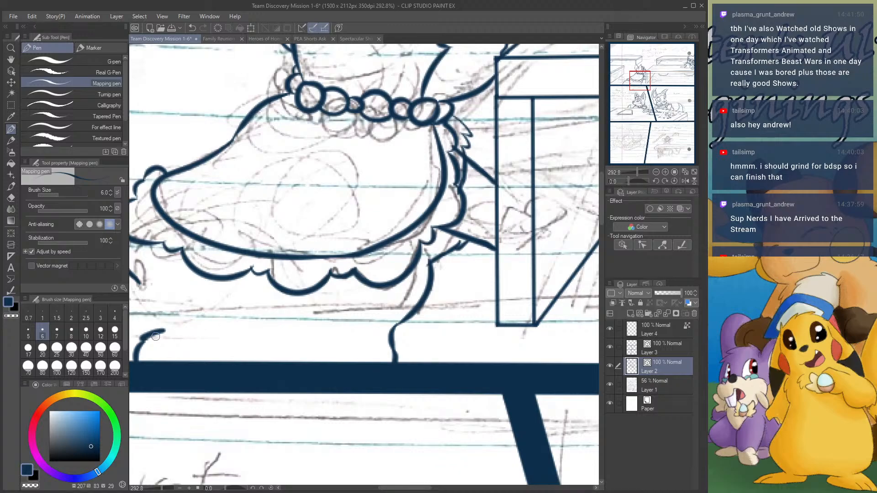
- Ink the foot's lower edge at the panel border and a short line joining the frill to the rear curve
mouse_move(230, 361)
mouse_down()
mouse_move(226, 353)
mouse_move(145, 341)
mouse_move(232, 355)
mouse_up()
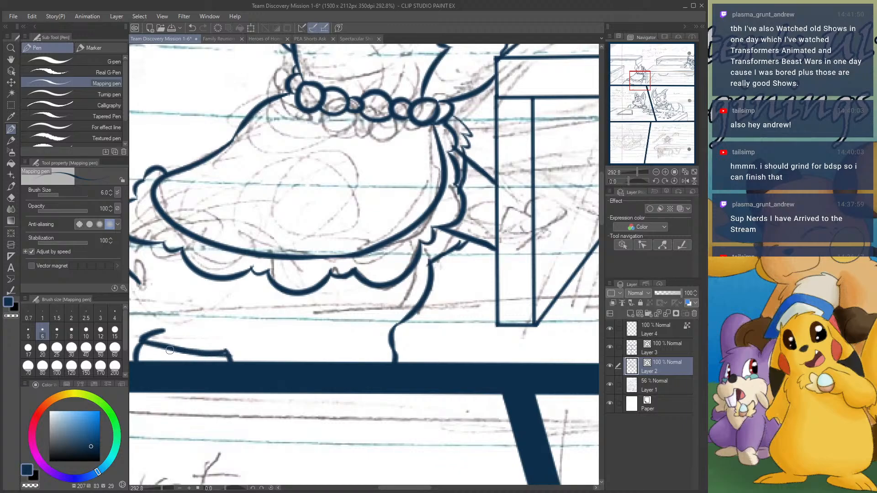
drag(162, 344, 140, 358)
drag(643, 81, 626, 86)
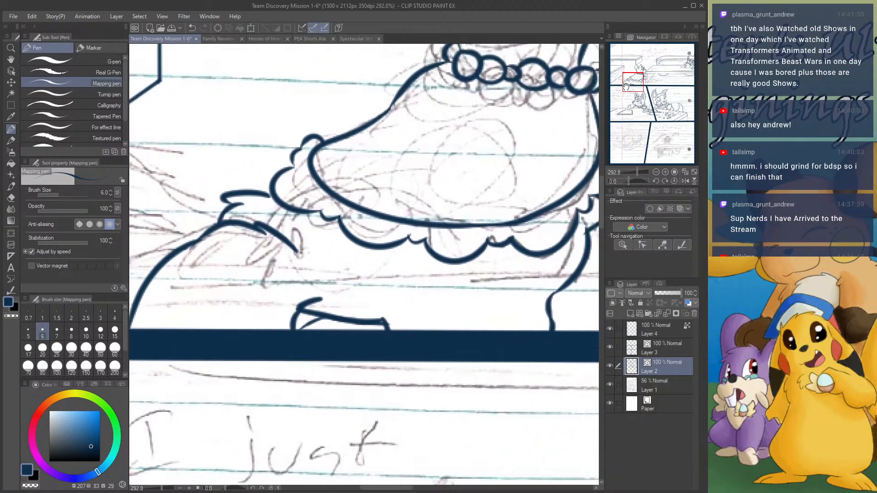
drag(292, 207, 259, 230)
- Erase the small tuft behind the frill and the part of the foot's edge nearest its curved end
click(11, 198)
mouse_move(254, 196)
mouse_down()
mouse_move(240, 193)
mouse_move(219, 211)
mouse_move(257, 202)
mouse_up()
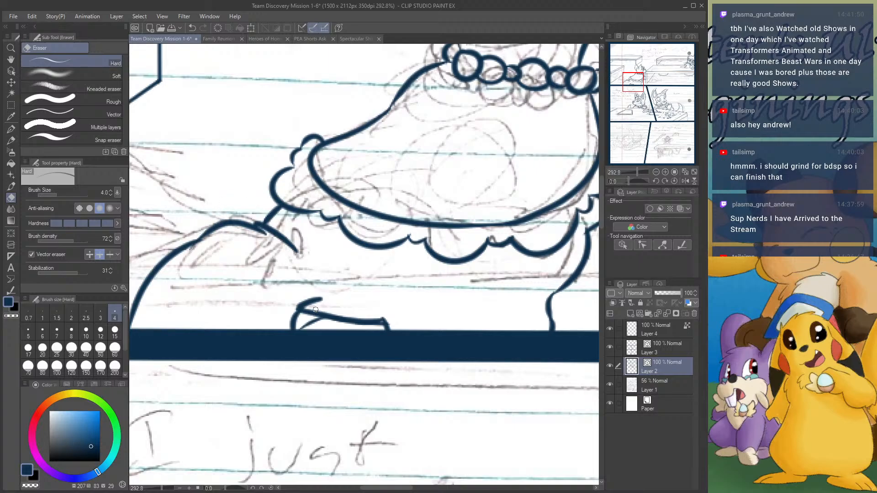
mouse_move(316, 309)
mouse_down()
mouse_move(338, 319)
mouse_move(301, 326)
mouse_up()
- Ink a short line linking the frill to the lower arm line beside the table leg
click(11, 130)
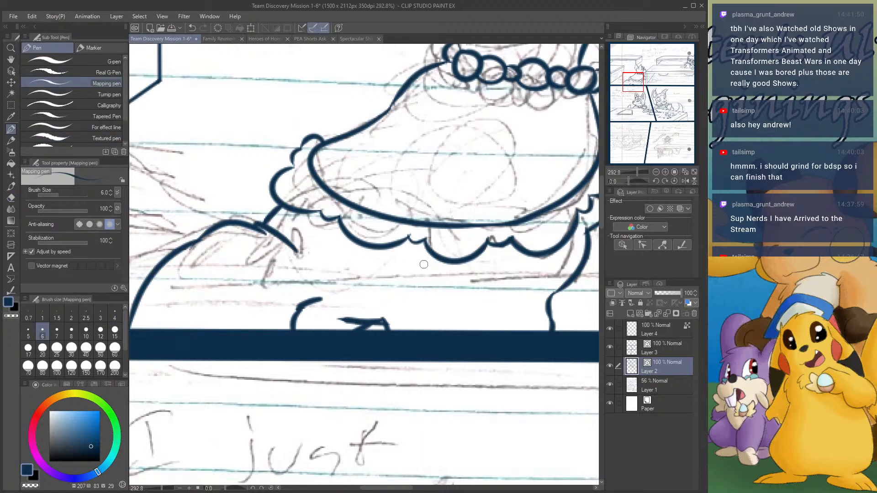
drag(635, 81, 638, 72)
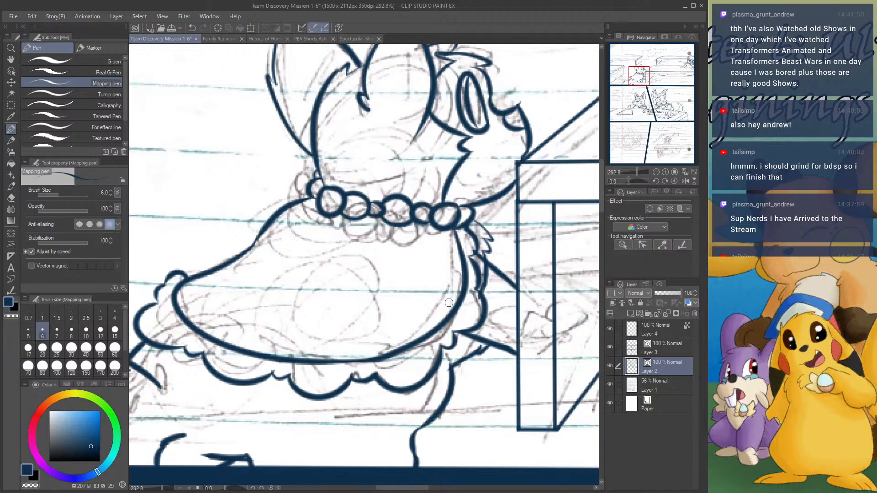
drag(485, 323, 495, 343)
key(e)
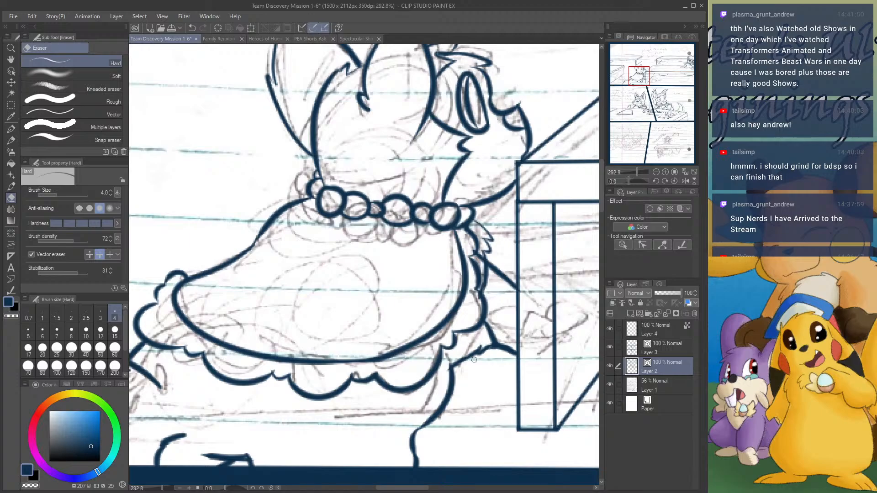
- Review the whole page, from the inked first panel down to the sketched bottom panels
scroll(475, 340, down, 5)
scroll(411, 229, down, 3)
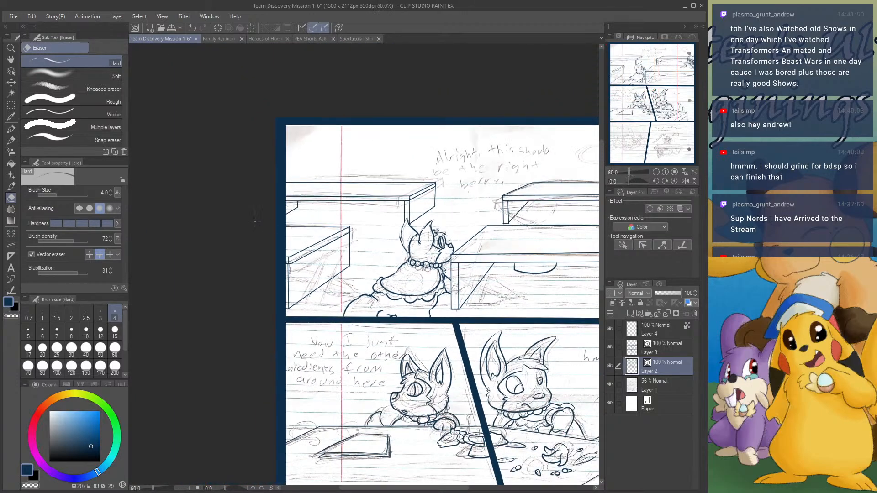
scroll(430, 200, up, 2)
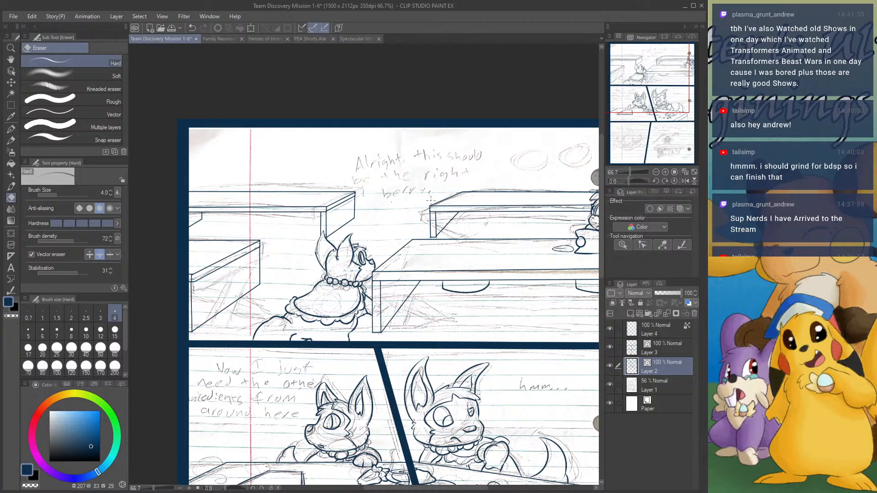
scroll(317, 238, down, 5)
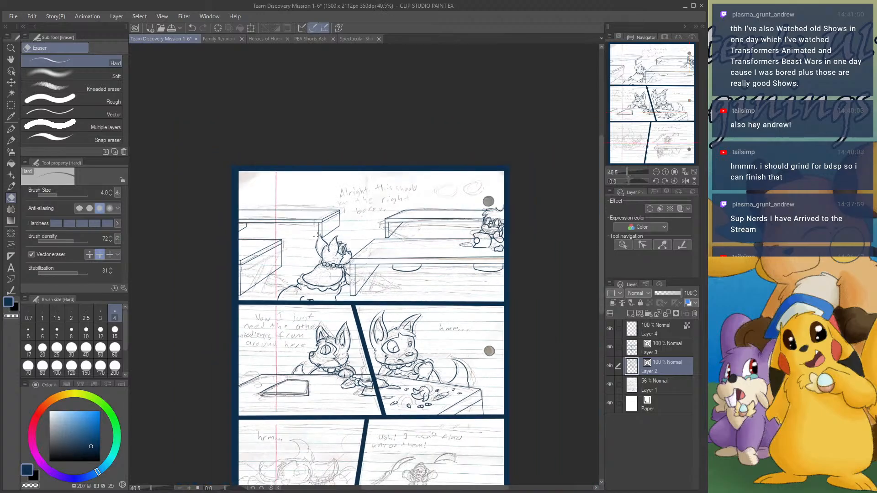
scroll(320, 391, up, 5)
scroll(376, 391, up, 5)
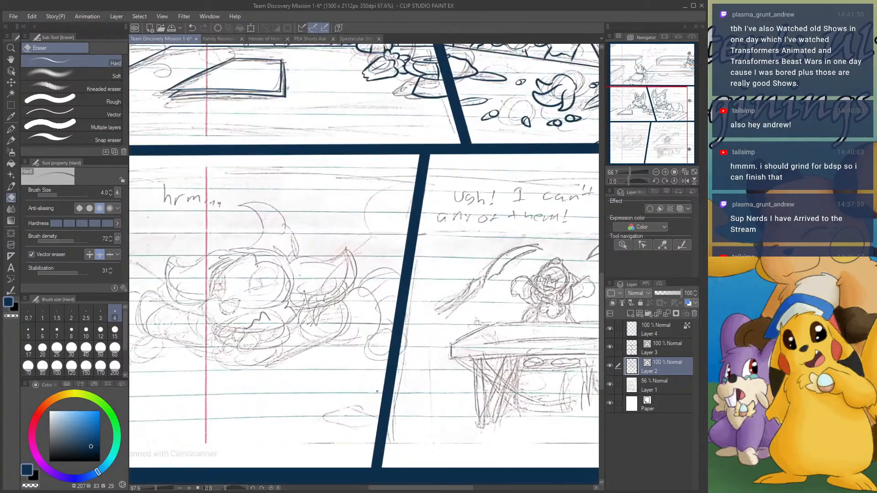
scroll(264, 318, down, 5)
scroll(403, 313, up, 4)
scroll(264, 288, down, 5)
scroll(475, 342, up, 4)
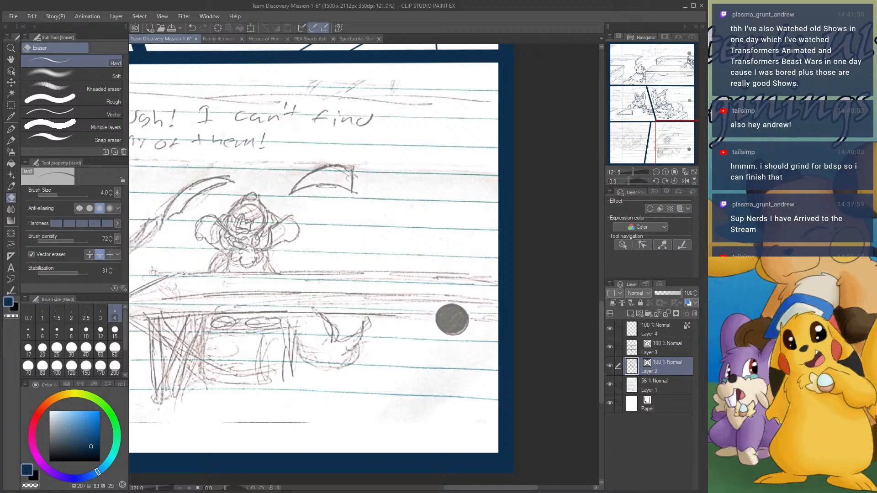
- Ink the tabletop and its front edge in the last panel using the Mapping pen at size 4
drag(665, 152, 658, 156)
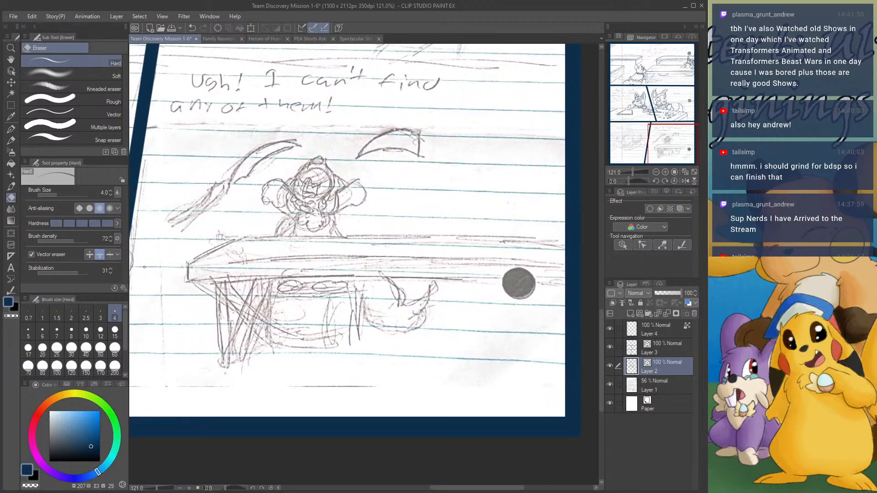
click(11, 129)
click(115, 315)
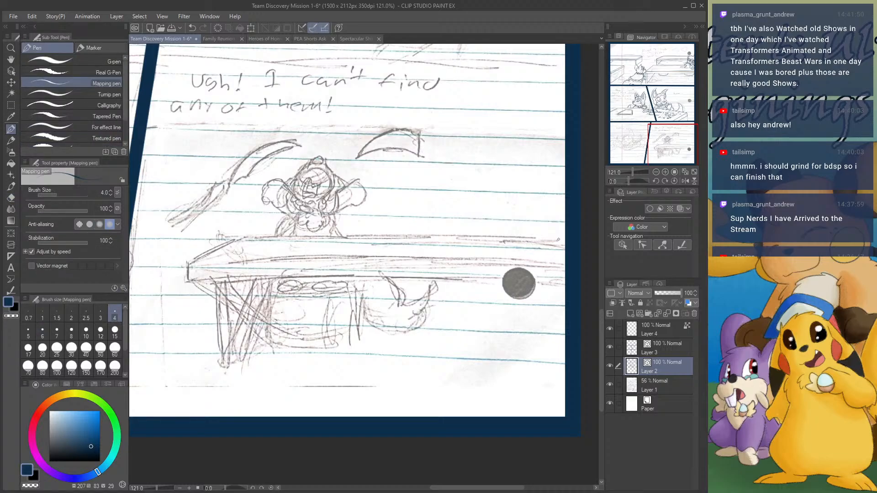
mouse_move(558, 239)
mouse_down()
mouse_move(248, 238)
mouse_move(189, 263)
mouse_move(300, 244)
mouse_move(565, 264)
mouse_up()
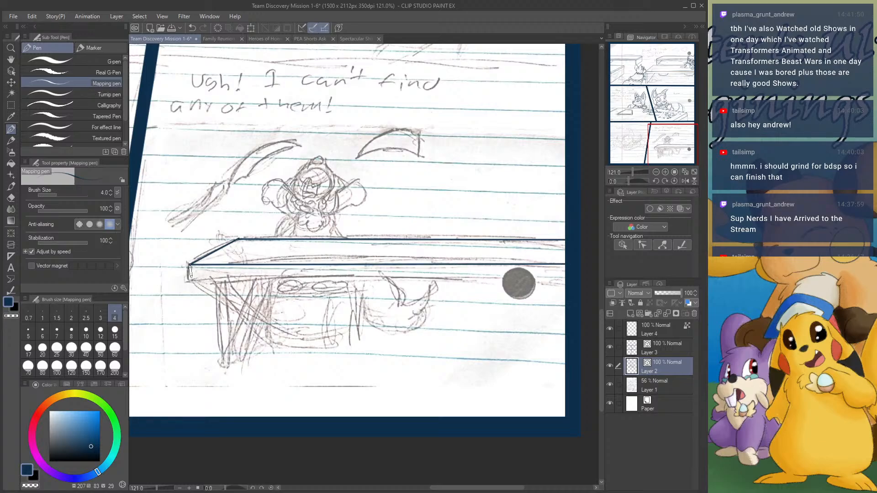
mouse_move(189, 273)
mouse_down()
mouse_move(540, 258)
mouse_move(568, 280)
mouse_up()
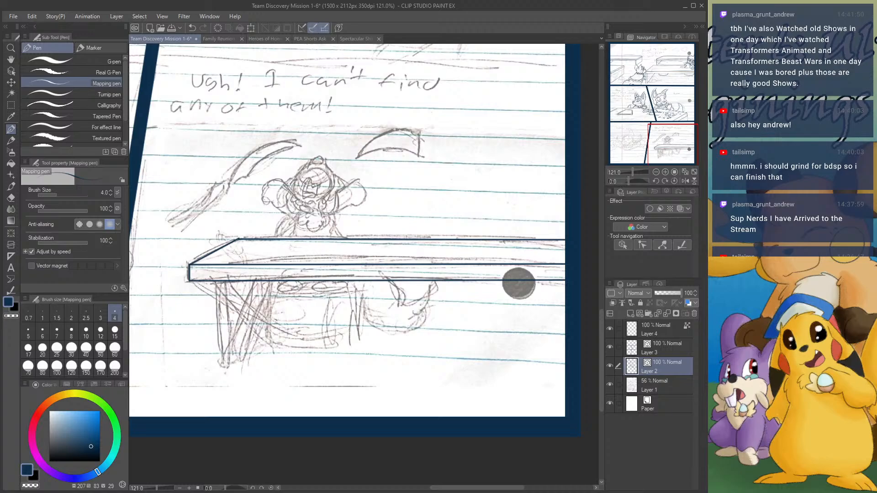
- Ink the table's front leg in the last panel and the slanted and vertical lines of the side behind it
drag(189, 281, 190, 359)
key(ctrl+z)
mouse_move(188, 280)
mouse_down()
mouse_move(195, 370)
mouse_move(209, 370)
mouse_move(209, 281)
mouse_up()
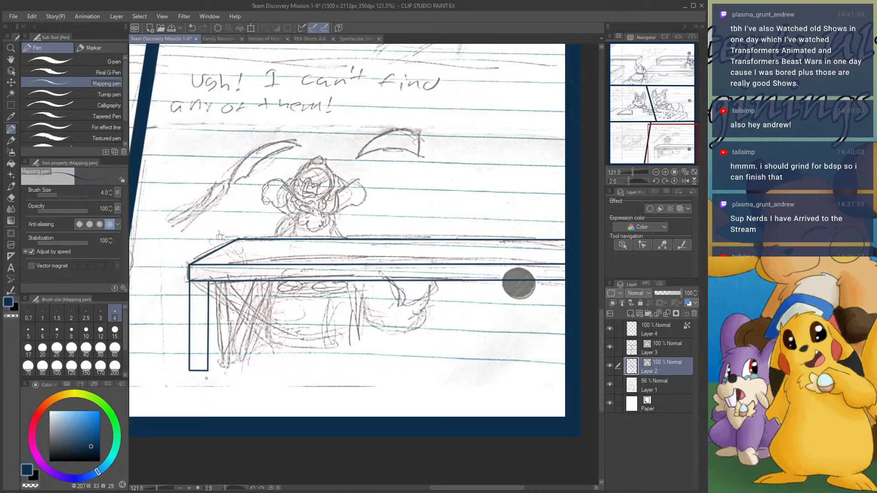
drag(208, 371, 258, 329)
drag(258, 330, 260, 279)
- On Layer 3, ink the small nose oval atop the last panel character's tilted head and the head's contour on both sides
click(665, 172)
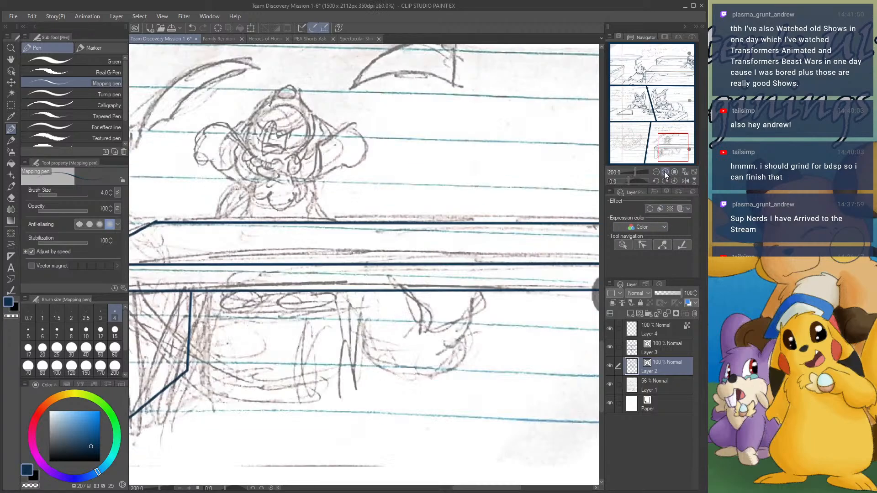
click(664, 172)
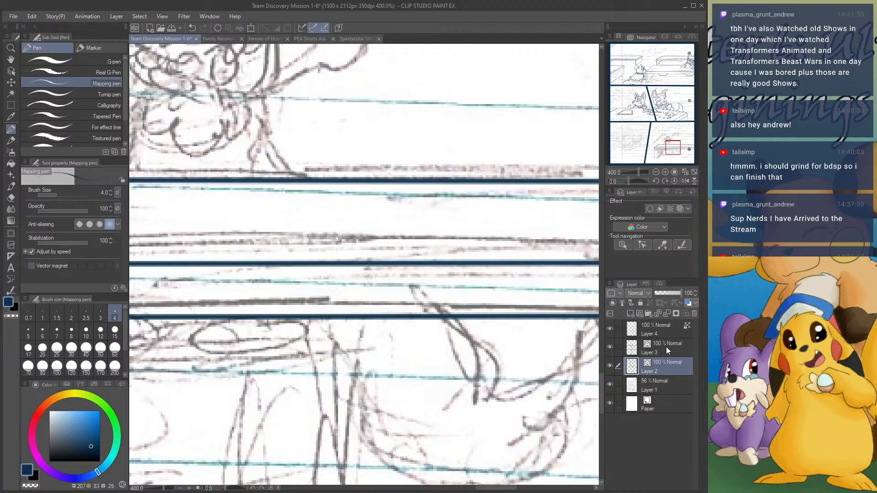
click(666, 347)
drag(677, 151, 667, 138)
click(665, 171)
mouse_move(363, 164)
mouse_down()
mouse_move(435, 163)
mouse_move(353, 169)
mouse_move(375, 186)
mouse_move(403, 189)
mouse_move(417, 189)
mouse_move(423, 157)
mouse_up()
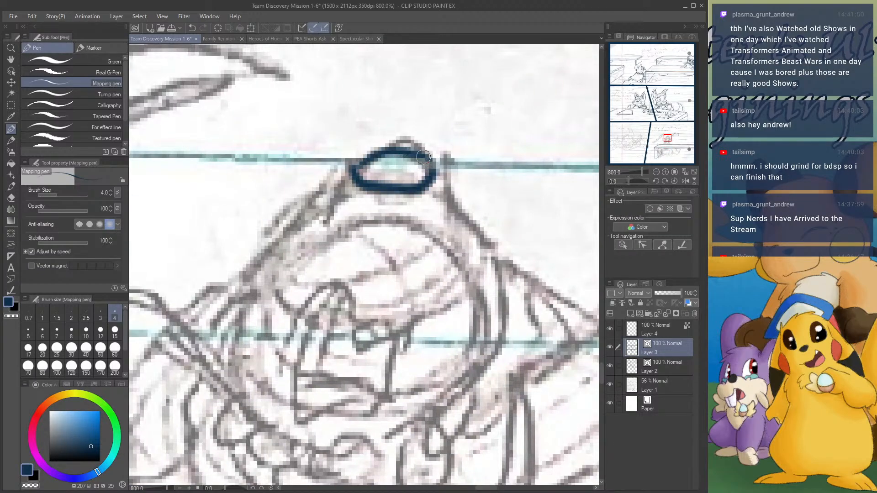
mouse_move(355, 169)
mouse_down()
mouse_move(315, 196)
mouse_move(294, 248)
mouse_move(273, 265)
mouse_move(242, 269)
mouse_move(261, 276)
mouse_move(236, 282)
mouse_move(210, 331)
mouse_move(214, 359)
mouse_up()
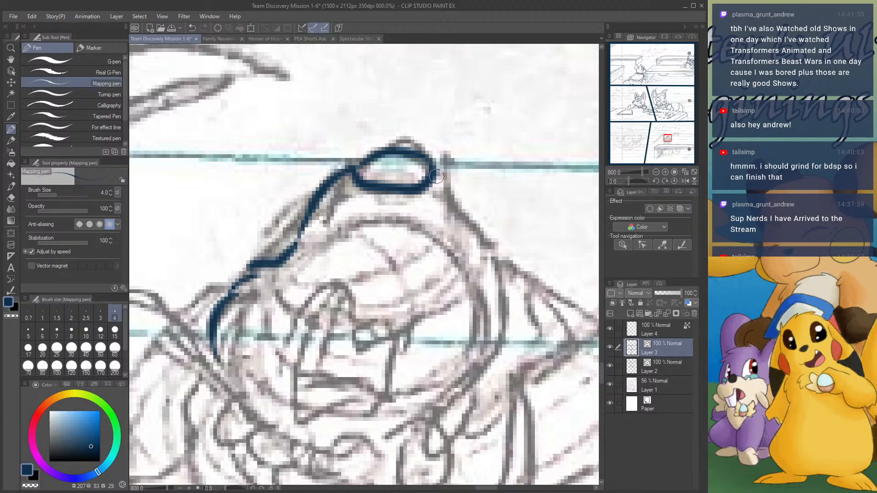
mouse_move(429, 161)
mouse_down()
mouse_move(465, 236)
mouse_move(492, 236)
mouse_move(475, 250)
mouse_move(494, 260)
mouse_move(505, 275)
mouse_move(486, 274)
mouse_move(513, 321)
mouse_up()
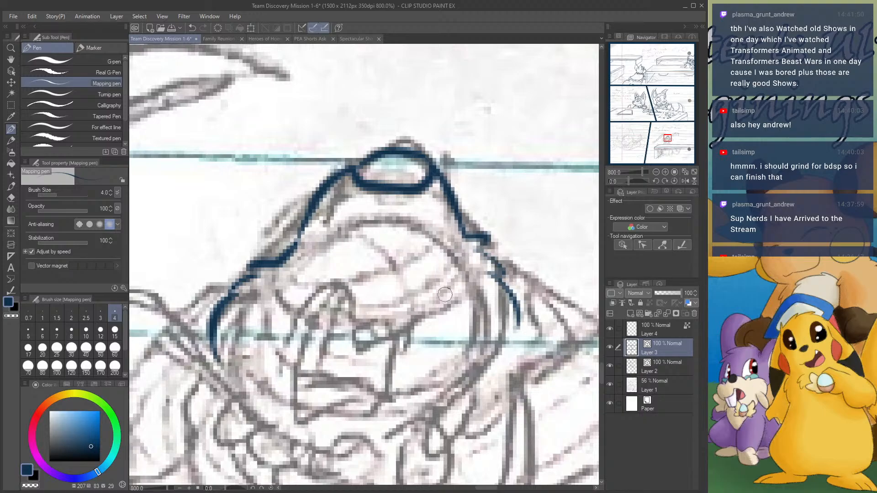
mouse_move(443, 314)
mouse_down()
mouse_move(416, 336)
mouse_move(368, 326)
mouse_move(340, 278)
mouse_move(300, 304)
mouse_move(278, 404)
mouse_move(355, 371)
mouse_move(417, 387)
mouse_move(416, 361)
mouse_up()
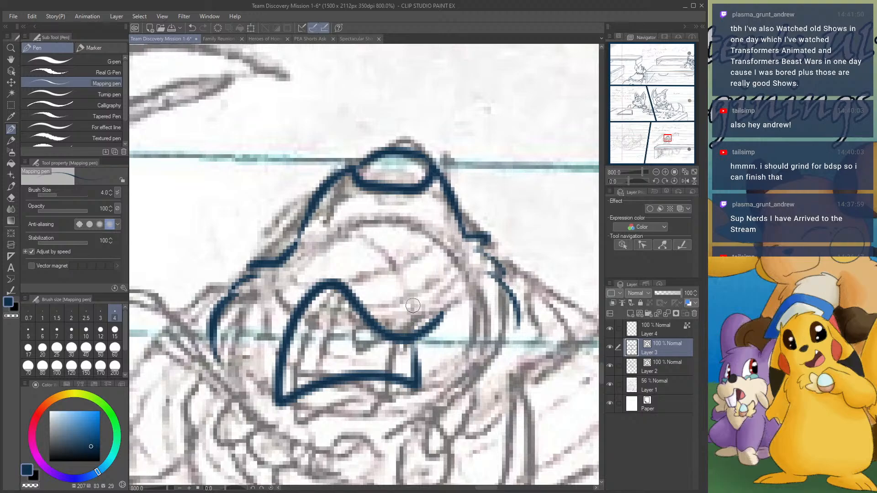
key(ctrl+z)
key(ctrl+z)
- Ink the character's wide-open mouth over the sketch and add the tongue curves inside it
mouse_move(423, 317)
mouse_down()
mouse_move(408, 330)
mouse_move(366, 328)
mouse_move(345, 292)
mouse_move(314, 314)
mouse_move(294, 366)
mouse_move(298, 426)
mouse_move(343, 400)
mouse_move(397, 412)
mouse_move(400, 336)
mouse_up()
drag(327, 324, 359, 301)
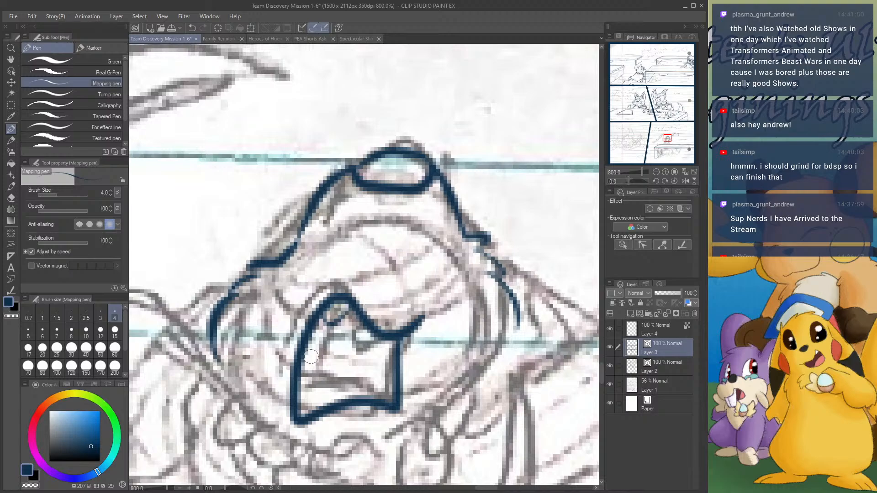
mouse_move(304, 356)
mouse_down()
mouse_move(380, 389)
mouse_move(395, 408)
mouse_up()
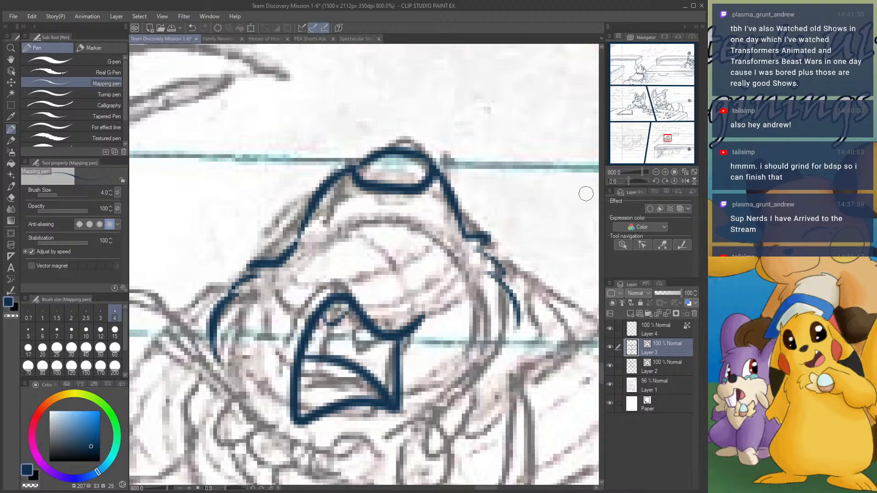
- Ink the character's raised left-hand arm with its rounded end, plus the small knot and round ornament below the mouth
click(656, 172)
drag(665, 139, 663, 137)
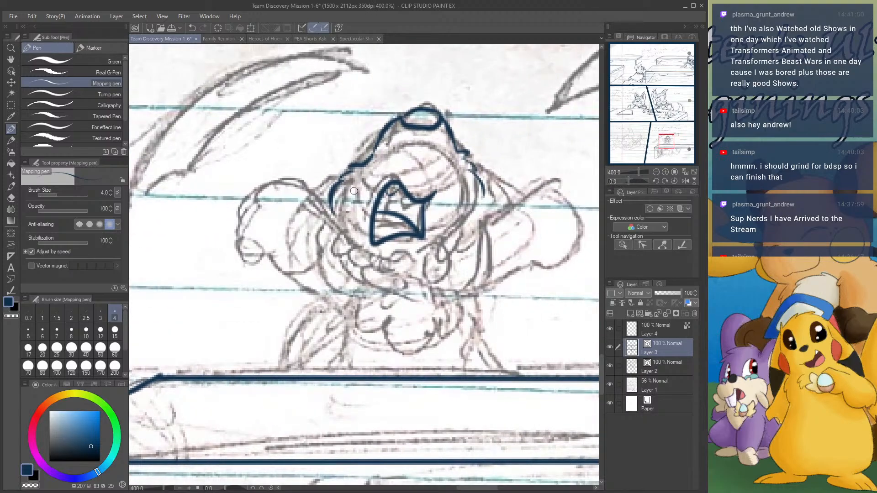
mouse_move(336, 177)
mouse_down()
mouse_move(306, 186)
mouse_move(378, 256)
mouse_up()
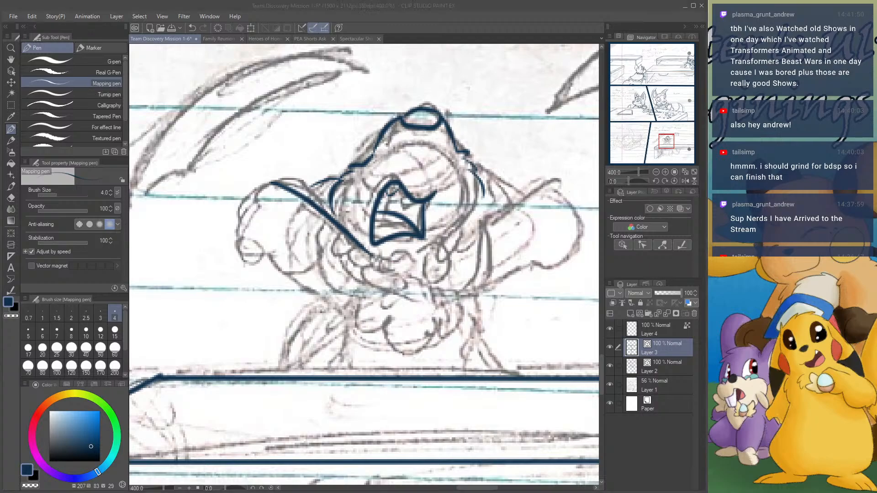
mouse_move(399, 253)
mouse_down()
mouse_move(390, 286)
mouse_move(419, 268)
mouse_move(398, 252)
mouse_move(377, 263)
mouse_move(373, 251)
mouse_move(371, 270)
mouse_move(390, 265)
mouse_move(382, 251)
mouse_move(396, 258)
mouse_move(369, 261)
mouse_up()
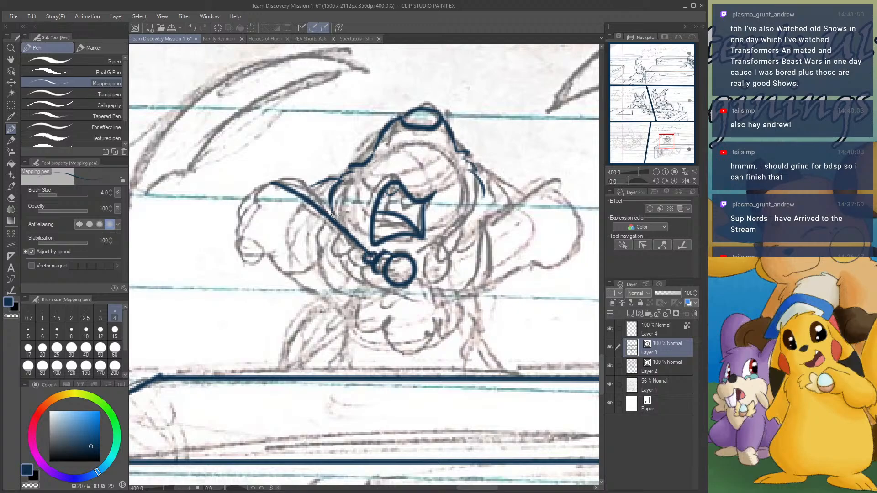
mouse_move(273, 182)
mouse_down()
mouse_move(240, 225)
mouse_move(246, 211)
mouse_move(243, 265)
mouse_move(293, 244)
mouse_move(285, 251)
mouse_move(344, 305)
mouse_up()
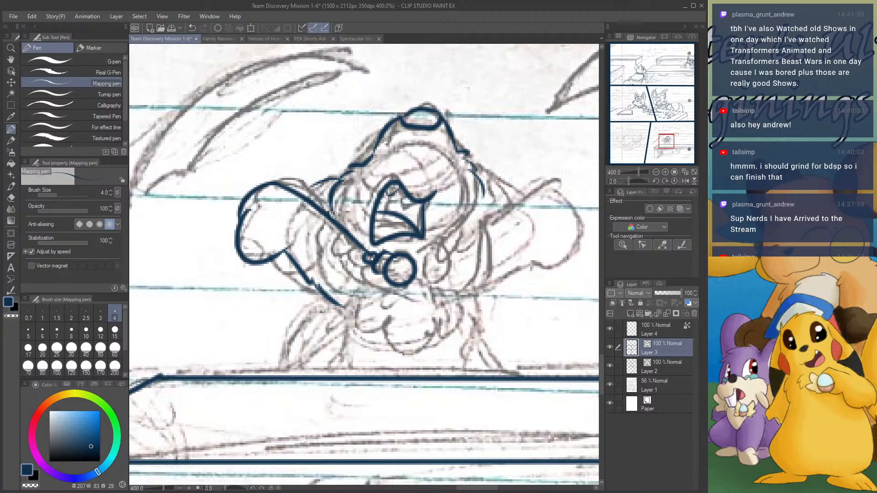
- Ink the frilled collar edge between the left-hand arm and the round ornament
mouse_move(334, 216)
mouse_down()
mouse_move(371, 259)
mouse_move(345, 207)
mouse_move(320, 226)
mouse_move(334, 231)
mouse_move(354, 264)
mouse_move(369, 259)
mouse_up()
key(ctrl+z)
key(ctrl+z)
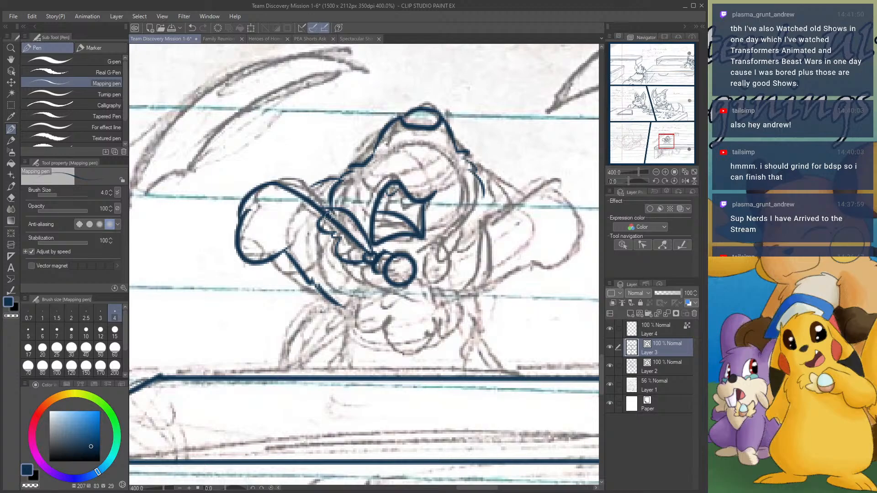
mouse_move(328, 217)
mouse_down()
mouse_move(369, 258)
mouse_move(365, 251)
mouse_up()
key(e)
key(ctrl+z)
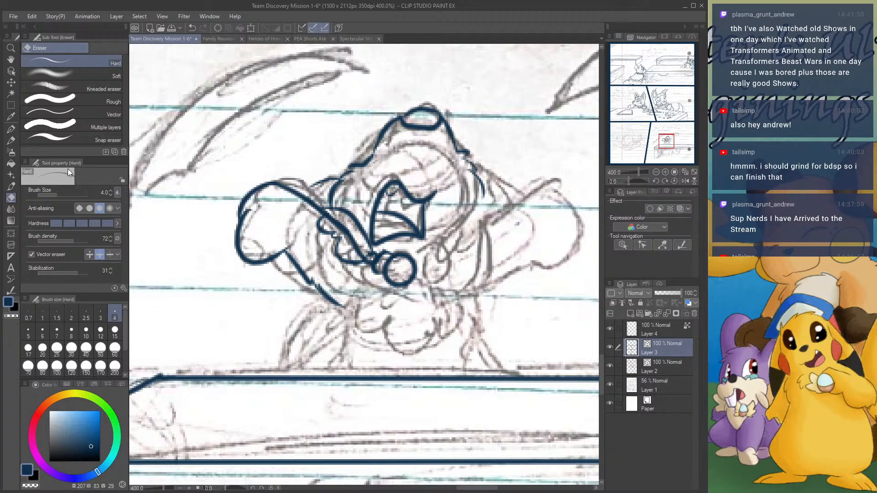
click(14, 133)
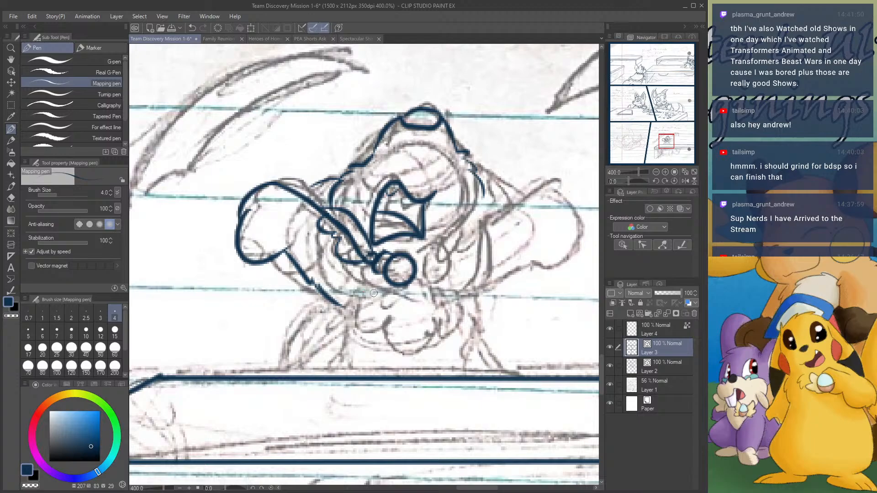
- Ink the collar's right-hand frill and knot, and the rounded shape hanging below the ornament
mouse_move(369, 267)
mouse_down()
mouse_move(381, 325)
mouse_move(424, 343)
mouse_move(425, 280)
mouse_move(413, 254)
mouse_move(436, 246)
mouse_move(430, 268)
mouse_move(418, 264)
mouse_move(439, 261)
mouse_move(417, 274)
mouse_move(438, 239)
mouse_move(442, 255)
mouse_move(435, 253)
mouse_move(443, 241)
mouse_move(484, 247)
mouse_move(504, 213)
mouse_move(449, 241)
mouse_up()
key(ctrl+z)
mouse_move(500, 218)
mouse_down()
mouse_move(521, 223)
mouse_move(470, 269)
mouse_move(430, 264)
mouse_up()
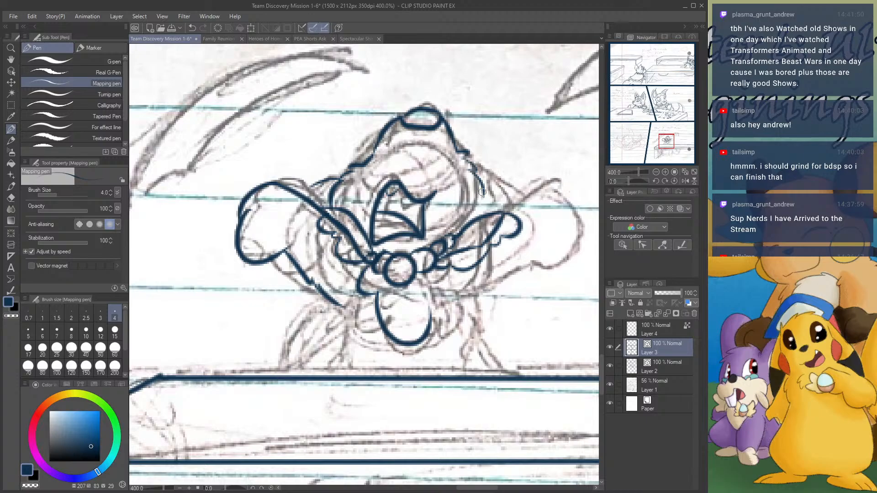
- Ink the right cheek contour and the raised right-hand arm, with its rounded end and lower edge back to the body
drag(481, 192, 484, 213)
mouse_move(472, 162)
mouse_down()
mouse_move(492, 175)
mouse_move(506, 206)
mouse_move(504, 198)
mouse_move(520, 204)
mouse_move(511, 211)
mouse_move(562, 185)
mouse_move(549, 184)
mouse_move(570, 194)
mouse_move(587, 245)
mouse_move(544, 188)
mouse_move(574, 193)
mouse_move(584, 225)
mouse_move(574, 255)
mouse_up()
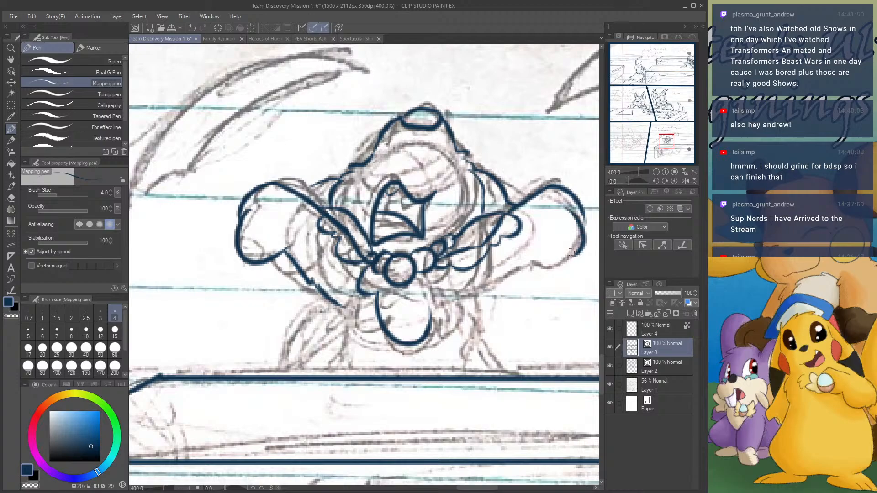
mouse_move(583, 219)
mouse_down()
mouse_move(584, 245)
mouse_move(569, 259)
mouse_move(530, 256)
mouse_move(490, 278)
mouse_up()
drag(492, 286, 468, 302)
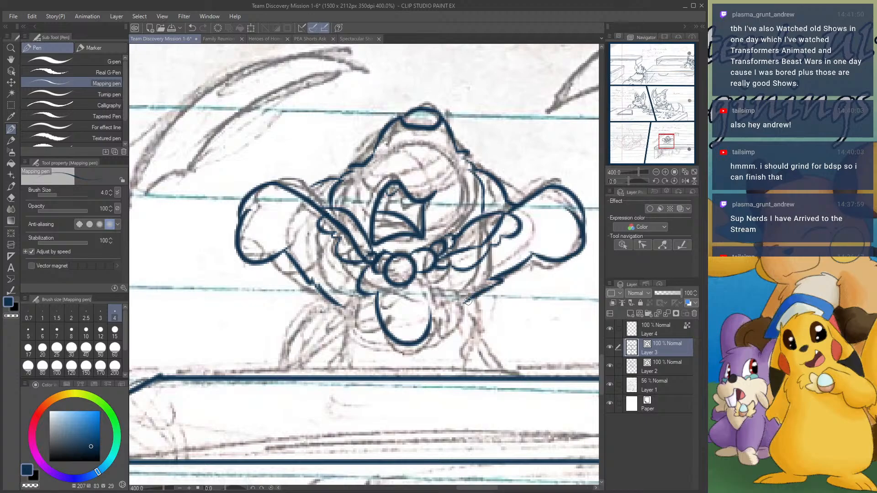
- Ink both sides of the torso down past the table's back edge and the short fold to the right of the ornament
mouse_move(340, 306)
mouse_down()
mouse_move(344, 361)
mouse_move(344, 354)
mouse_move(325, 399)
mouse_up()
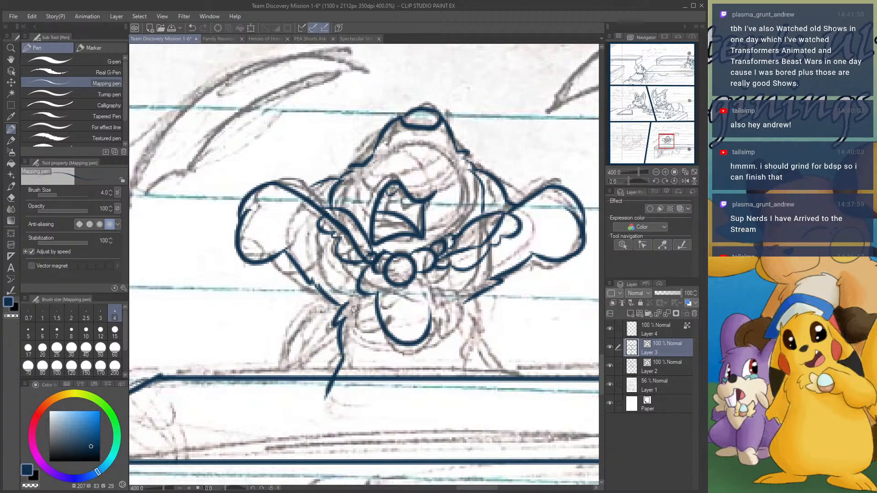
drag(460, 287, 505, 394)
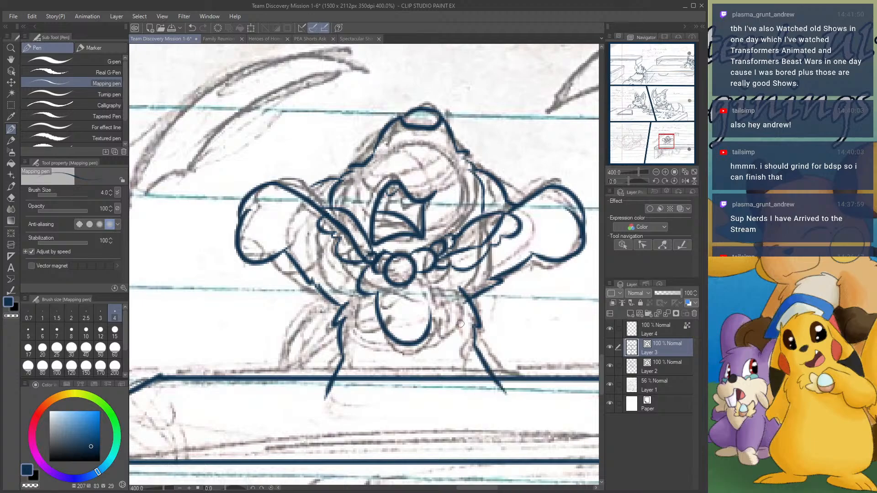
mouse_move(435, 269)
mouse_down()
mouse_move(445, 304)
mouse_move(430, 310)
mouse_move(448, 294)
mouse_move(431, 300)
mouse_move(429, 322)
mouse_up()
key(ctrl+z)
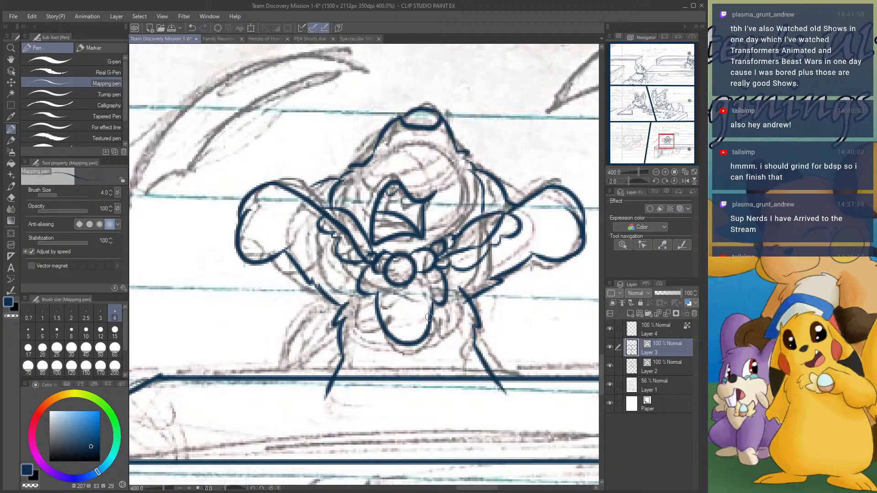
- Ink the long curved shapes with wavy outer edges on both sides of the body, plus short curves across the arms
mouse_move(293, 265)
mouse_down()
mouse_move(265, 312)
mouse_move(270, 340)
mouse_move(315, 338)
mouse_up()
key(ctrl+z)
mouse_move(294, 264)
mouse_down()
mouse_move(272, 356)
mouse_move(286, 375)
mouse_up()
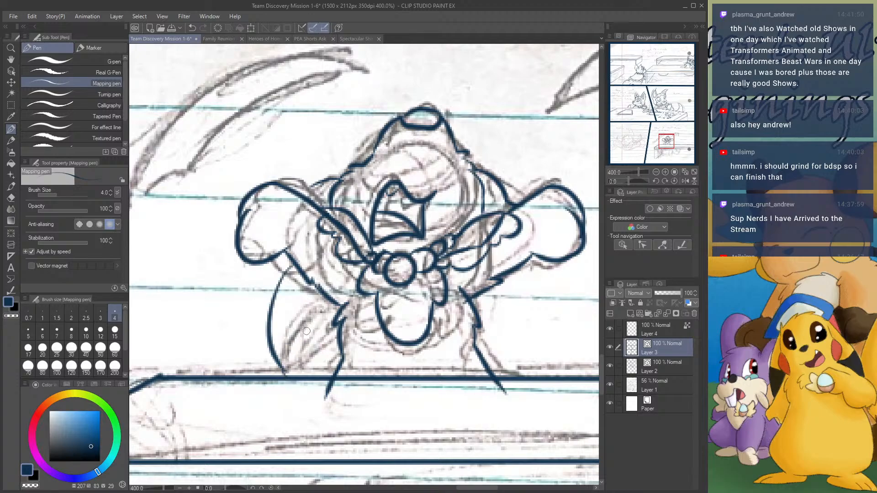
mouse_move(283, 260)
mouse_down()
mouse_move(247, 297)
mouse_move(245, 328)
mouse_move(271, 375)
mouse_up()
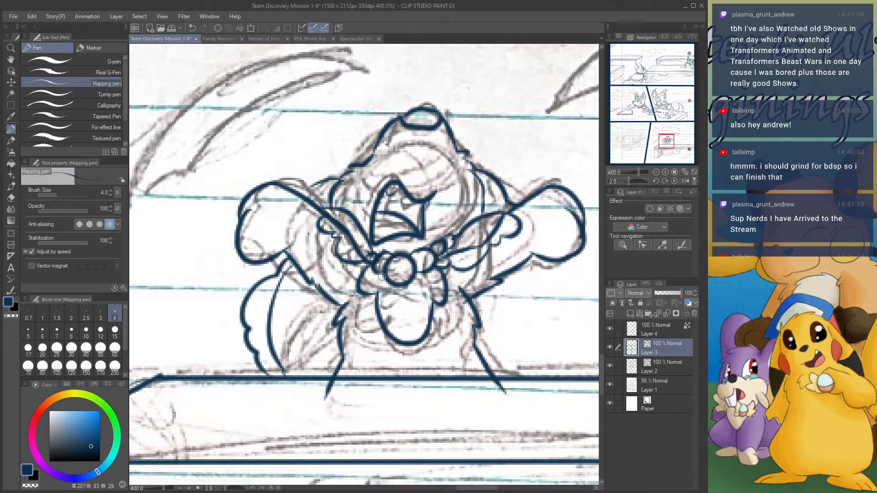
mouse_move(526, 264)
mouse_down()
mouse_move(536, 284)
mouse_move(513, 366)
mouse_move(498, 383)
mouse_up()
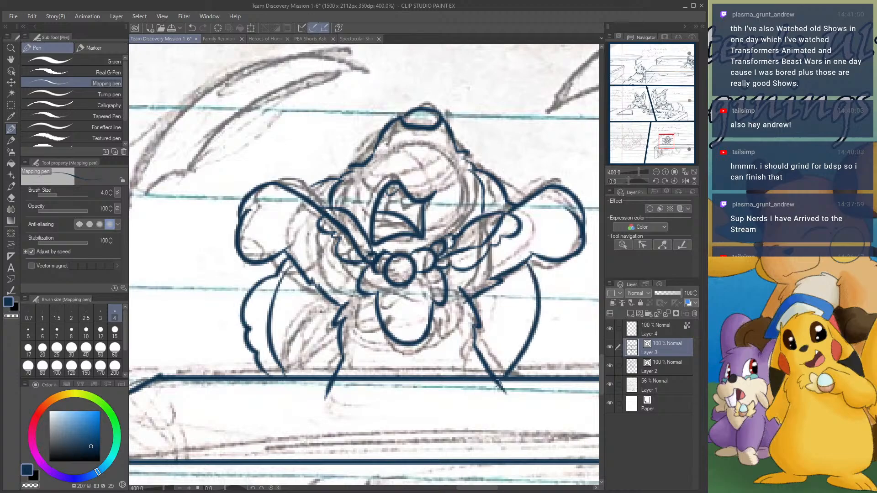
mouse_move(539, 256)
mouse_down()
mouse_move(546, 289)
mouse_move(562, 303)
mouse_move(549, 340)
mouse_move(523, 361)
mouse_move(523, 389)
mouse_up()
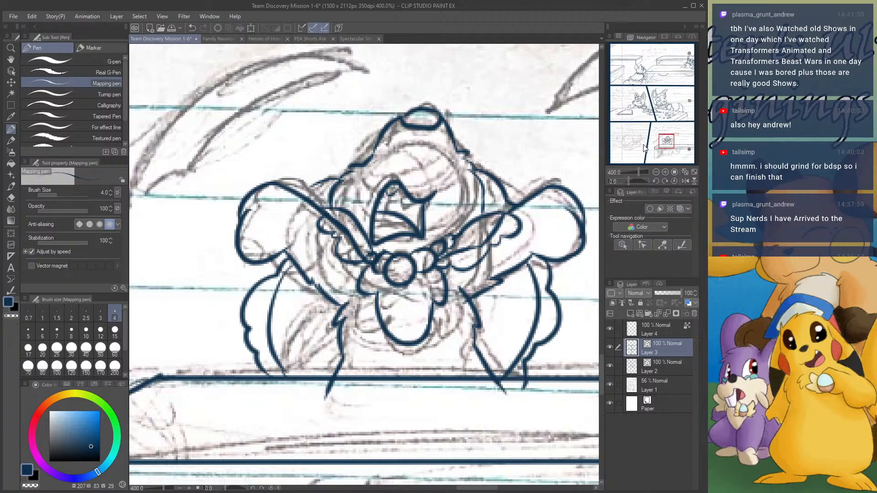
mouse_move(314, 209)
mouse_down()
mouse_move(295, 239)
mouse_move(295, 274)
mouse_up()
mouse_move(515, 216)
mouse_down()
mouse_move(531, 238)
mouse_move(520, 251)
mouse_move(542, 253)
mouse_up()
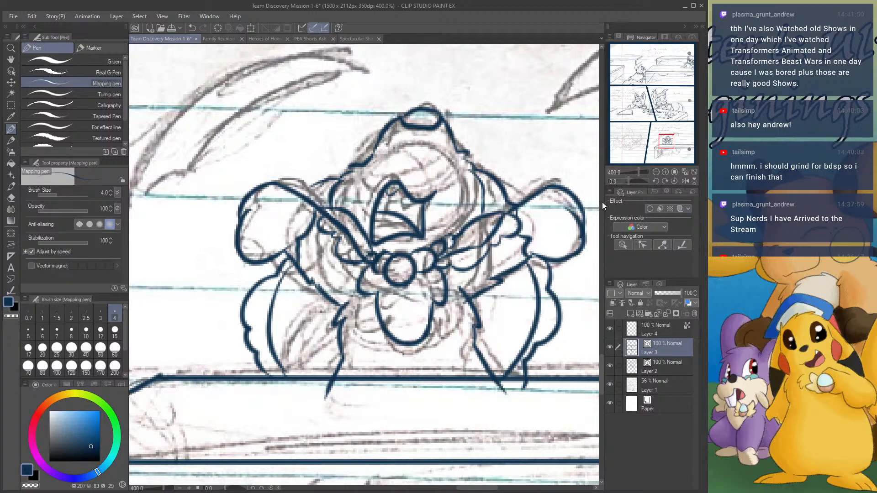
- Ink the left foot beneath the tabletop and the line running from it toward the other foot
drag(660, 156, 665, 155)
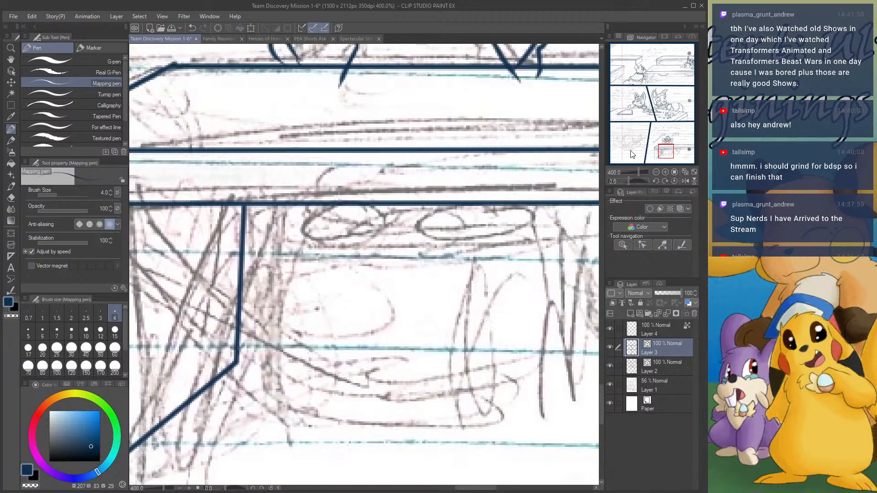
mouse_move(312, 209)
mouse_down()
mouse_move(296, 218)
mouse_move(284, 253)
mouse_move(360, 253)
mouse_up()
drag(325, 227, 309, 250)
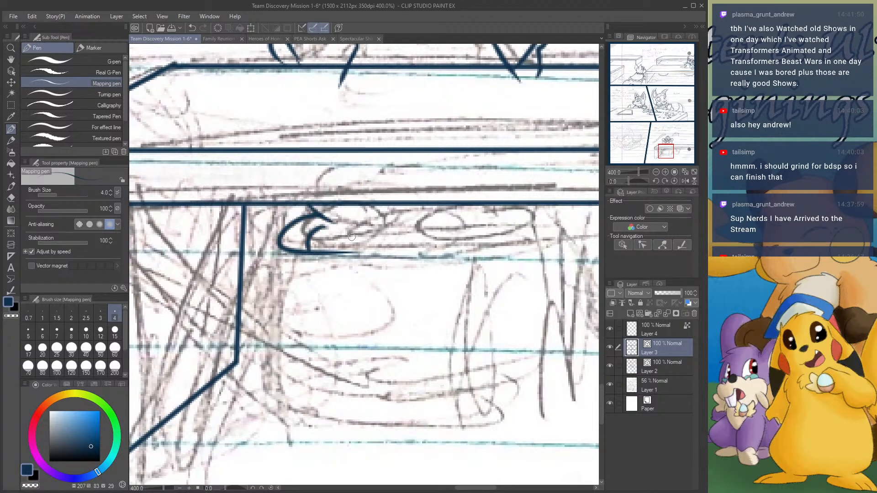
drag(369, 228, 349, 254)
mouse_move(330, 223)
mouse_down()
mouse_move(359, 211)
mouse_move(368, 233)
mouse_move(369, 224)
mouse_move(395, 221)
mouse_move(459, 225)
mouse_move(441, 230)
mouse_move(480, 250)
mouse_move(501, 250)
mouse_up()
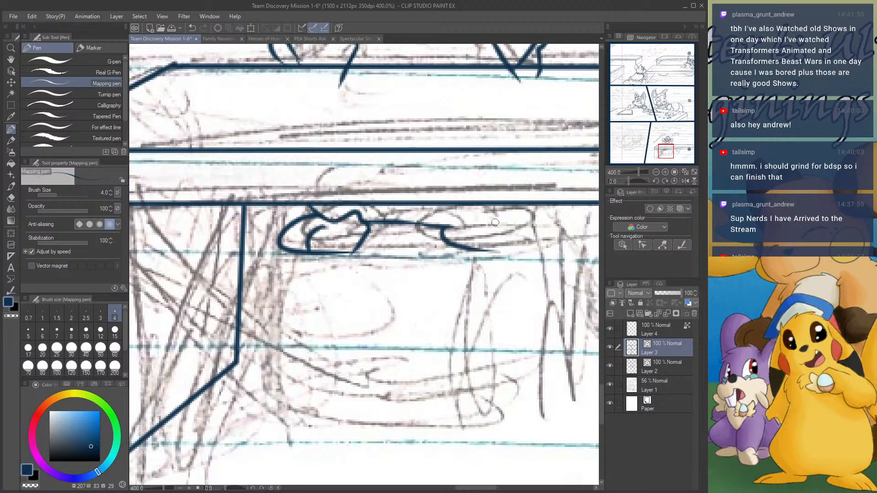
- Redo the right foot beneath the tabletop with its sole and rounded toes
key(ctrl+z)
mouse_move(441, 227)
mouse_down()
mouse_move(466, 244)
mouse_move(511, 246)
mouse_up()
mouse_move(497, 214)
mouse_down()
mouse_move(525, 242)
mouse_move(499, 248)
mouse_move(534, 230)
mouse_move(513, 250)
mouse_move(493, 248)
mouse_move(537, 213)
mouse_move(507, 195)
mouse_move(475, 196)
mouse_up()
key(ctrl+z)
mouse_move(456, 224)
mouse_down()
mouse_move(498, 220)
mouse_move(470, 207)
mouse_move(479, 213)
mouse_move(491, 195)
mouse_move(537, 217)
mouse_up()
key(ctrl+z)
key(ctrl+z)
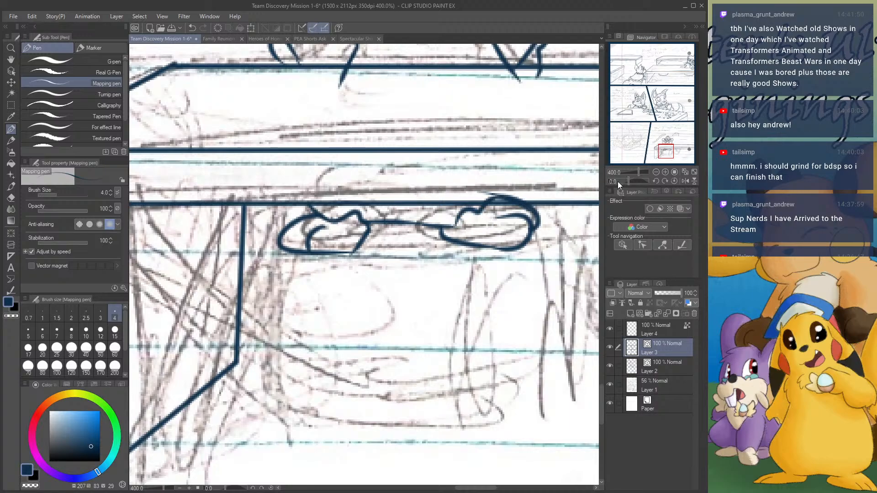
- Ink the oval top of the round seat around the feet under the table
click(654, 172)
click(654, 172)
click(654, 173)
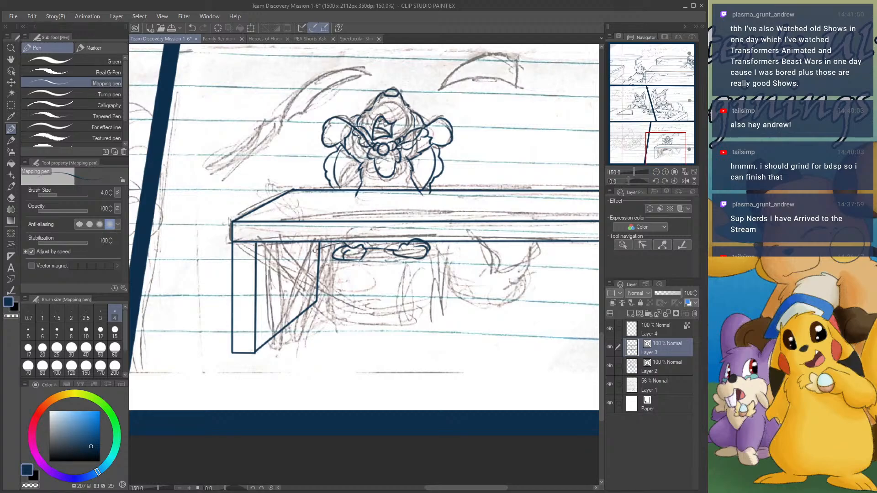
key(ctrl+z)
drag(364, 265, 449, 258)
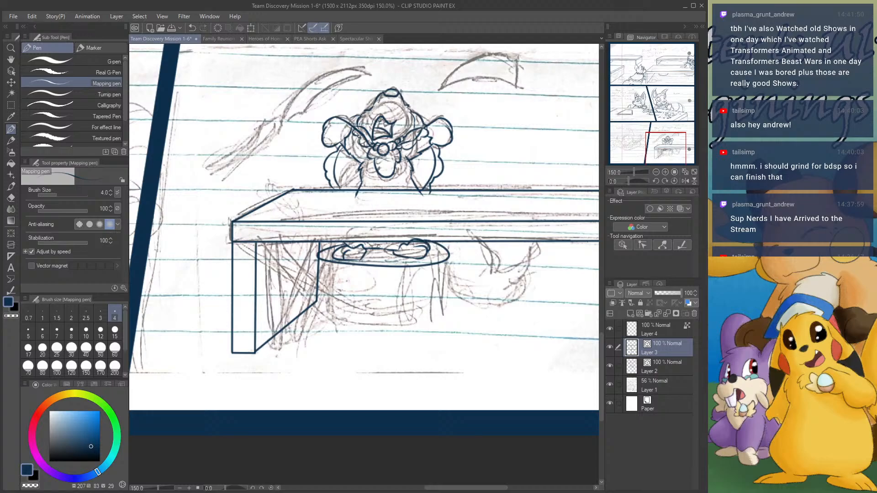
- Ink the round seat's vertical sides and curved bottom edge under the table
drag(315, 253, 307, 311)
key(ctrl+z)
drag(315, 252, 310, 302)
key(ctrl+z)
mouse_move(315, 266)
mouse_down()
mouse_move(314, 307)
mouse_move(324, 314)
mouse_move(436, 313)
mouse_up()
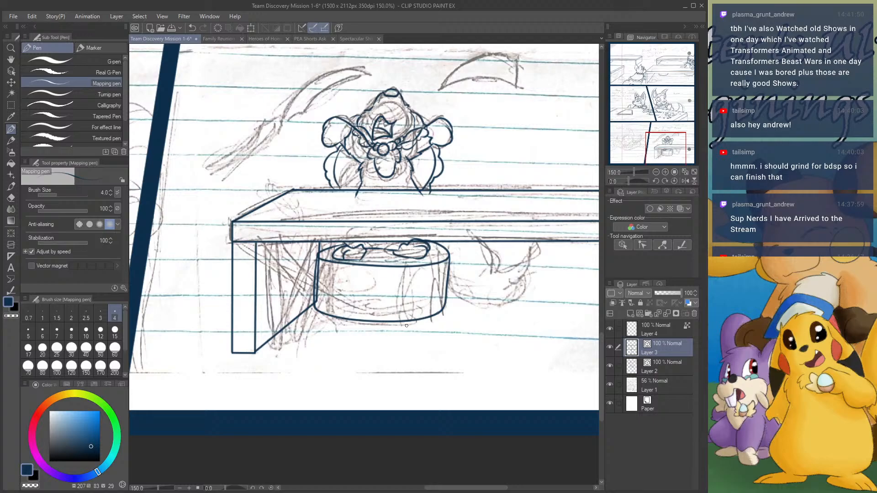
- Ink the lower edge of the curved shape on the left above the last panel's character
double_click(664, 172)
drag(661, 138, 660, 138)
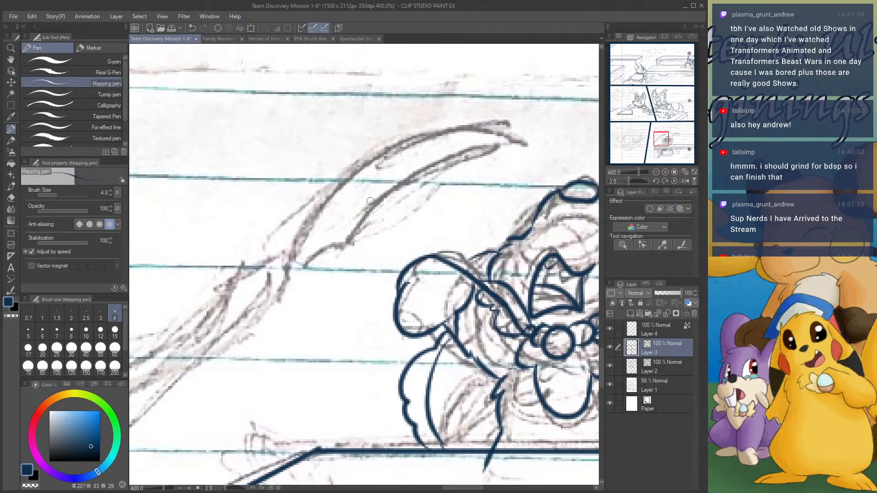
mouse_move(350, 235)
mouse_down()
mouse_move(366, 213)
mouse_move(483, 149)
mouse_move(528, 144)
mouse_up()
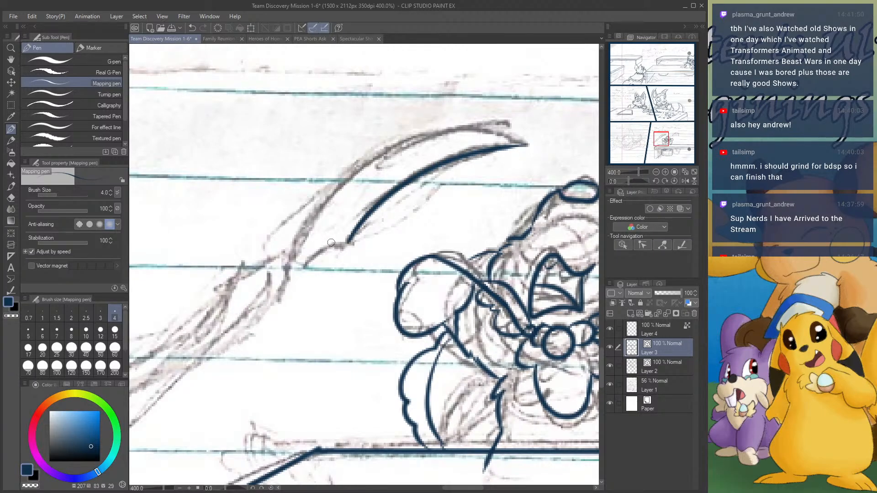
mouse_move(347, 242)
mouse_down()
mouse_move(281, 278)
mouse_move(315, 208)
mouse_move(380, 153)
mouse_move(449, 128)
mouse_move(537, 145)
mouse_up()
- Ink the outline of the crescent shape on the right above the character's head
drag(660, 141, 657, 149)
mouse_move(295, 169)
mouse_down()
mouse_move(388, 128)
mouse_move(499, 153)
mouse_up()
mouse_move(294, 170)
mouse_down()
mouse_move(335, 120)
mouse_move(453, 73)
mouse_move(510, 94)
mouse_move(520, 165)
mouse_move(471, 147)
mouse_up()
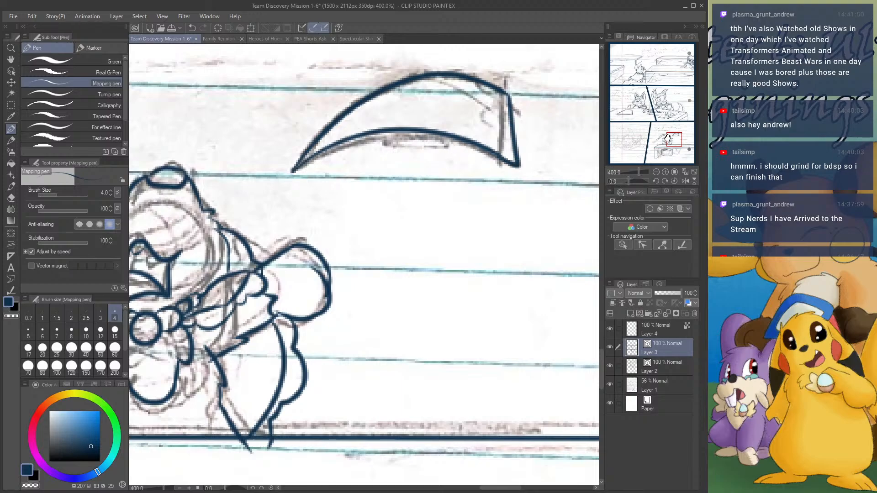
- Ink the narrow lower end of the left curved shape and the curled tail beside the round seat
drag(666, 139, 656, 140)
mouse_move(383, 241)
mouse_down()
mouse_move(366, 282)
mouse_move(255, 346)
mouse_move(242, 340)
mouse_move(355, 297)
mouse_move(421, 228)
mouse_move(354, 291)
mouse_up()
drag(661, 140, 672, 150)
mouse_move(476, 179)
mouse_down()
mouse_move(458, 235)
mouse_move(523, 224)
mouse_move(521, 215)
mouse_move(523, 290)
mouse_move(452, 344)
mouse_move(396, 345)
mouse_move(460, 343)
mouse_up()
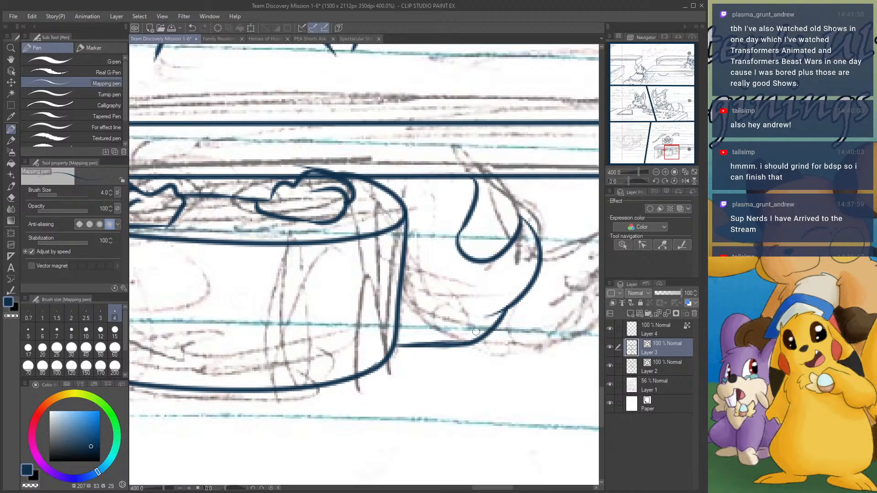
- Select the character, round seat and curved shapes with a size 200 Selection pen, shift them right along the table, and deselect
scroll(416, 264, down, 5)
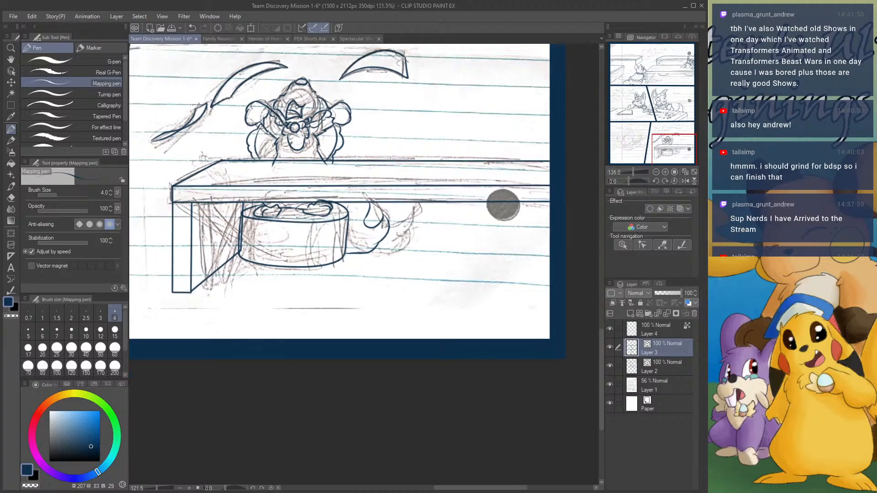
scroll(452, 200, down, 2)
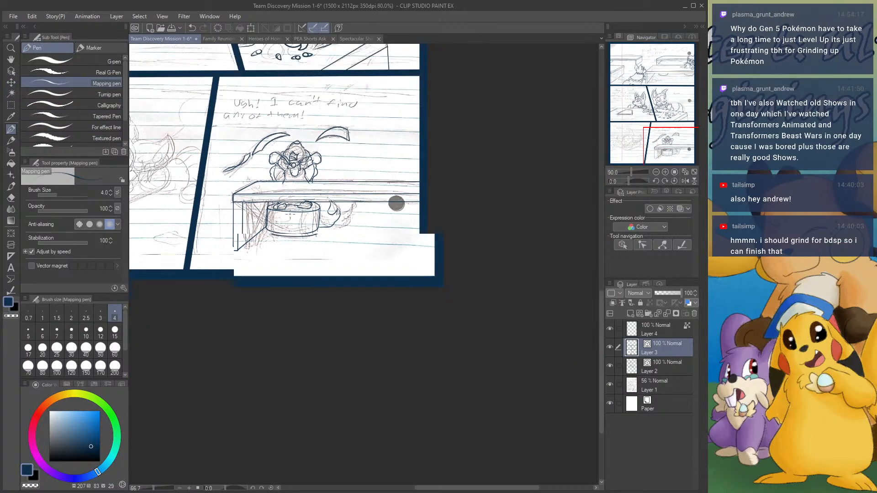
scroll(248, 157, up, 2)
click(11, 105)
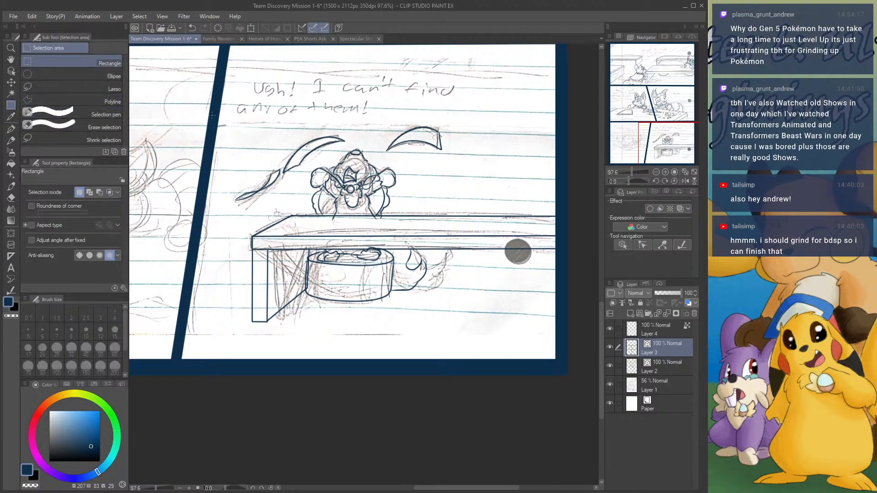
click(80, 111)
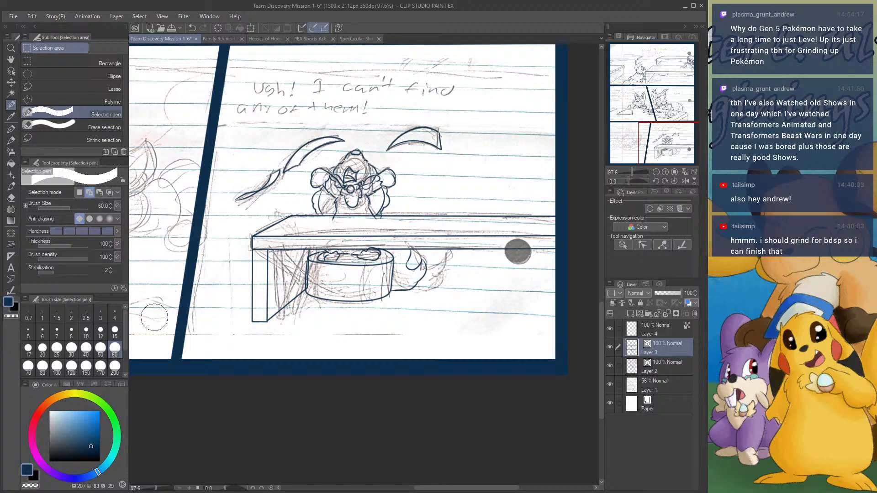
click(114, 369)
mouse_move(408, 137)
mouse_down()
mouse_move(331, 151)
mouse_move(272, 191)
mouse_move(324, 249)
mouse_move(365, 315)
mouse_move(439, 156)
mouse_move(431, 167)
mouse_up()
click(11, 83)
drag(320, 207, 359, 215)
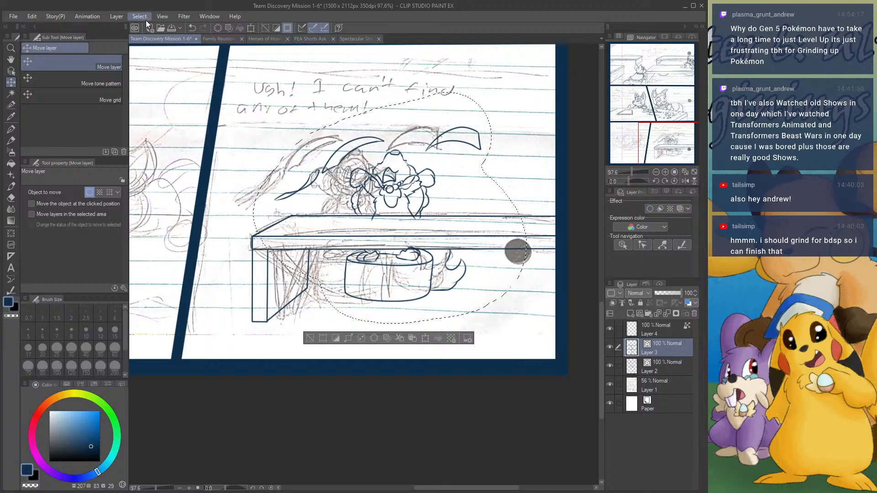
key(ctrl+d)
- Erase the line ends that cross the table's edges below the character's arms and above the right foot
scroll(374, 200, up, 10)
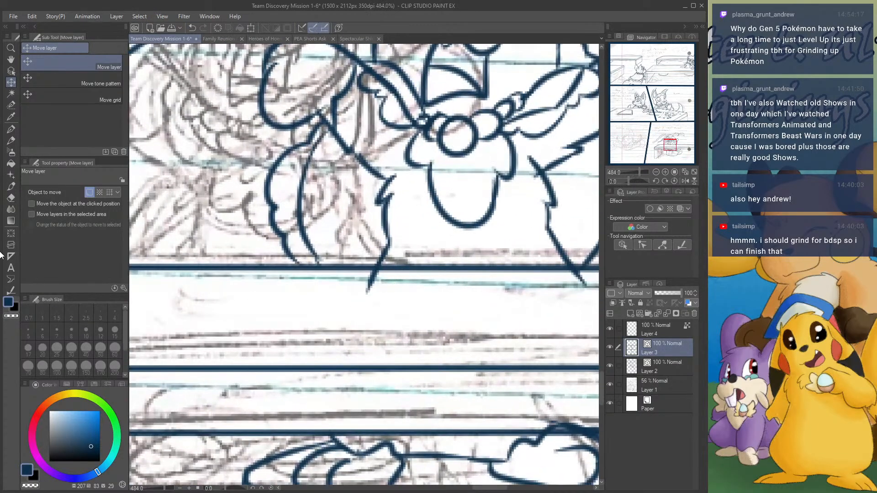
click(11, 197)
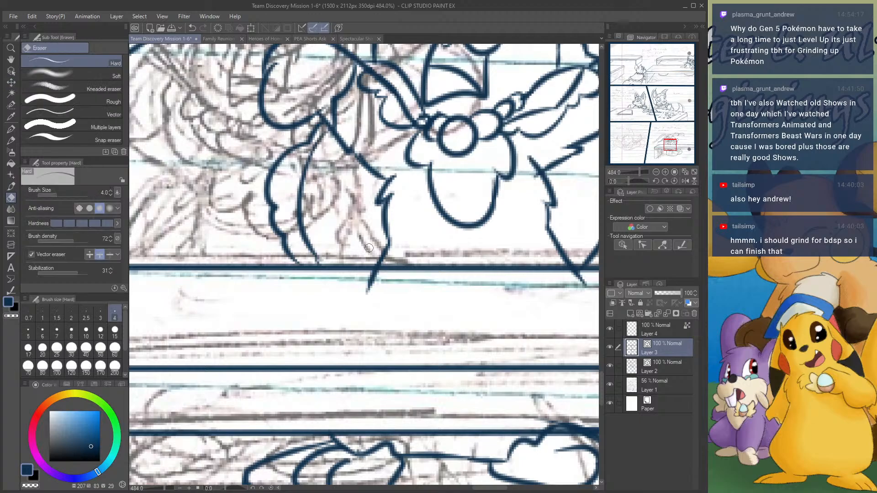
mouse_move(372, 282)
mouse_down()
mouse_move(369, 290)
mouse_move(374, 272)
mouse_up()
mouse_move(581, 275)
mouse_down()
mouse_move(585, 282)
mouse_move(572, 275)
mouse_up()
scroll(363, 301, down, 3)
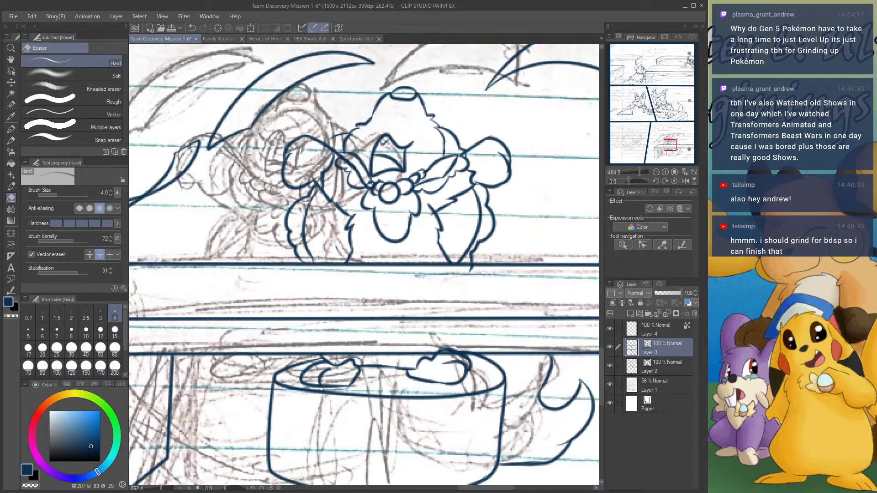
scroll(379, 323, up, 2)
mouse_move(462, 357)
mouse_down()
mouse_move(521, 354)
mouse_move(498, 365)
mouse_move(519, 367)
mouse_move(535, 359)
mouse_up()
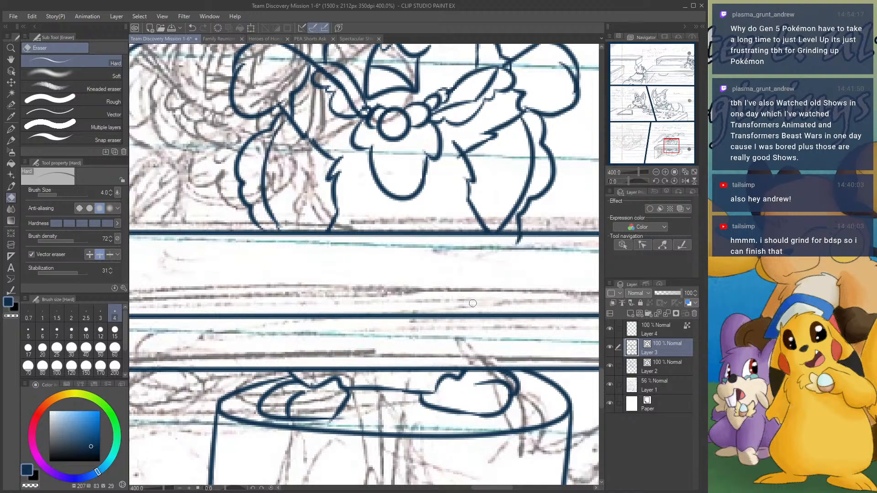
- Select the area around the shifted character, curved shapes, table leg and round seat with the Selection pen
scroll(472, 303, down, 4)
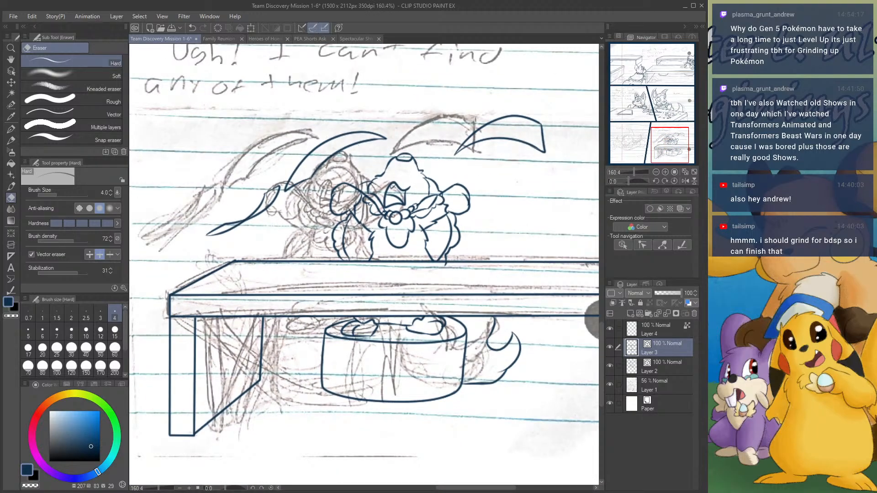
scroll(429, 219, up, 1)
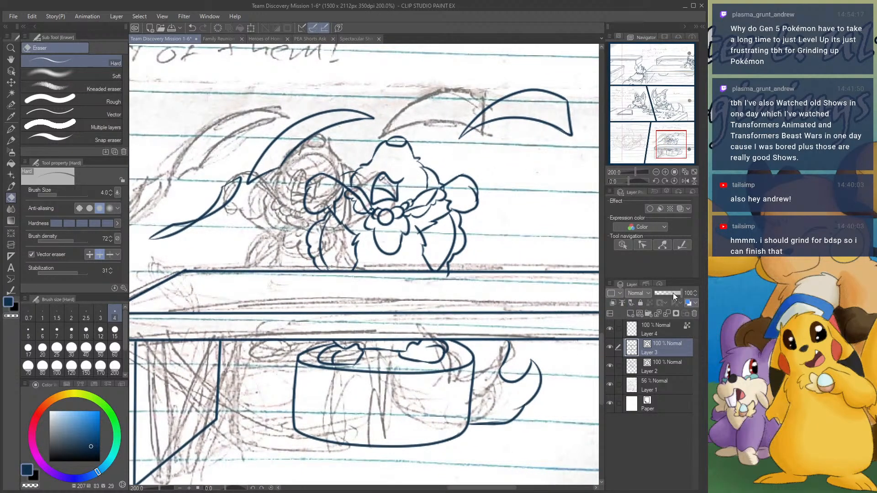
scroll(548, 301, down, 4)
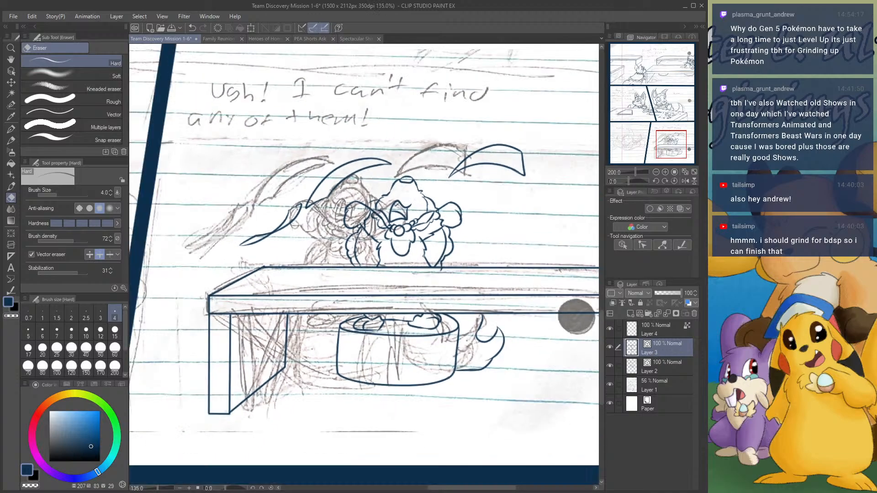
click(11, 105)
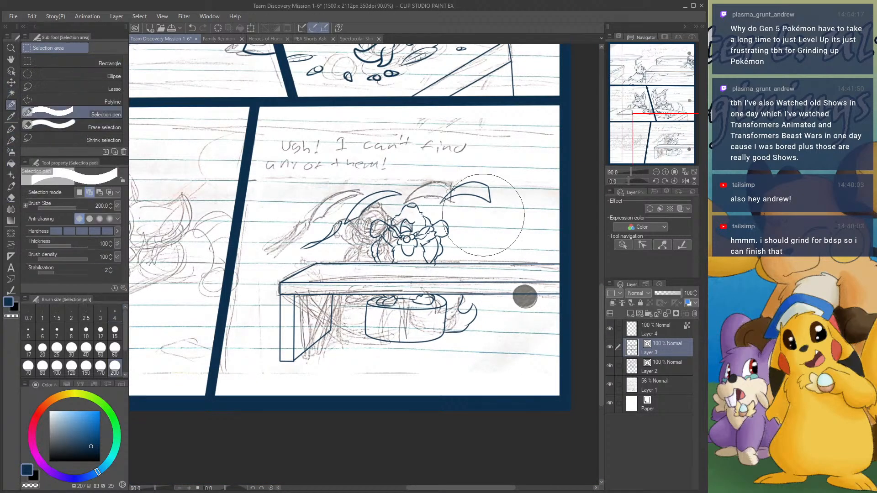
mouse_move(475, 197)
mouse_down()
mouse_move(415, 194)
mouse_move(315, 262)
mouse_move(291, 333)
mouse_move(465, 320)
mouse_move(391, 269)
mouse_move(445, 237)
mouse_move(431, 257)
mouse_up()
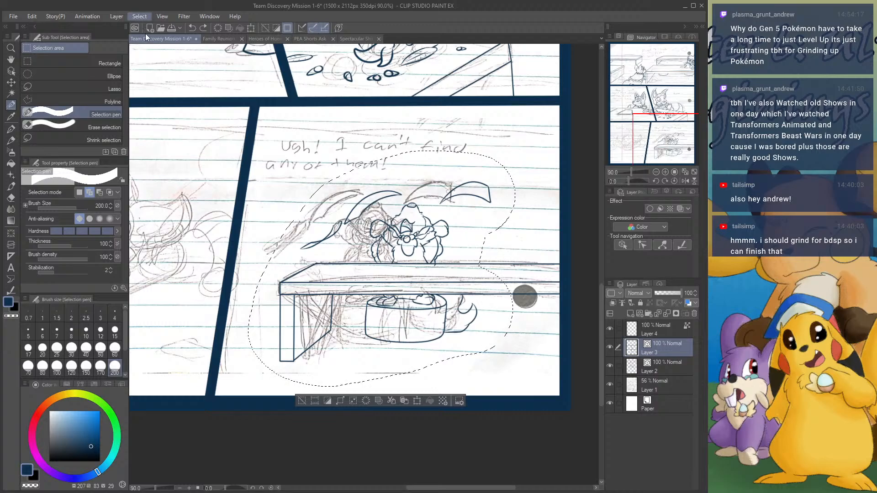
key(ctrl+d)
click(664, 365)
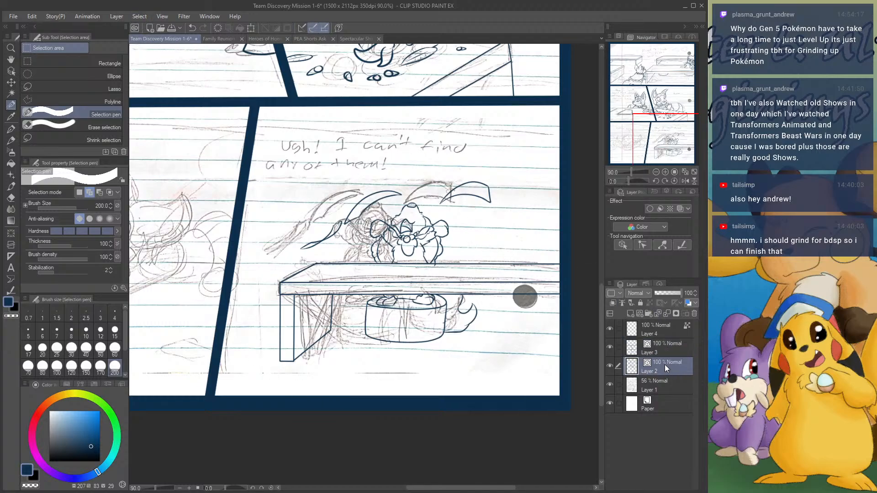
key(ctrl+v)
key(ctrl+z)
key(ctrl+z)
key(ctrl+z)
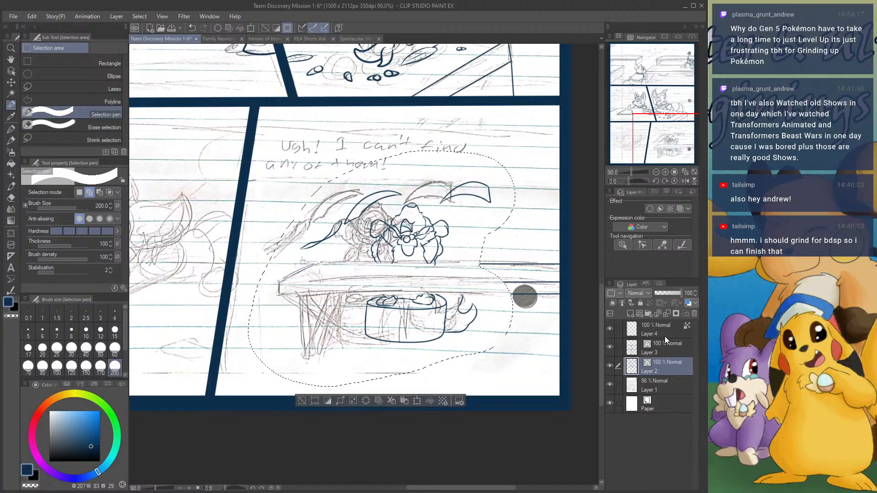
key(ctrl+y)
- Cut the selected character, seat and curved-shape lines from Layer 3, paste them above Layer 2, deselect, and merge them into Layer 2
click(663, 346)
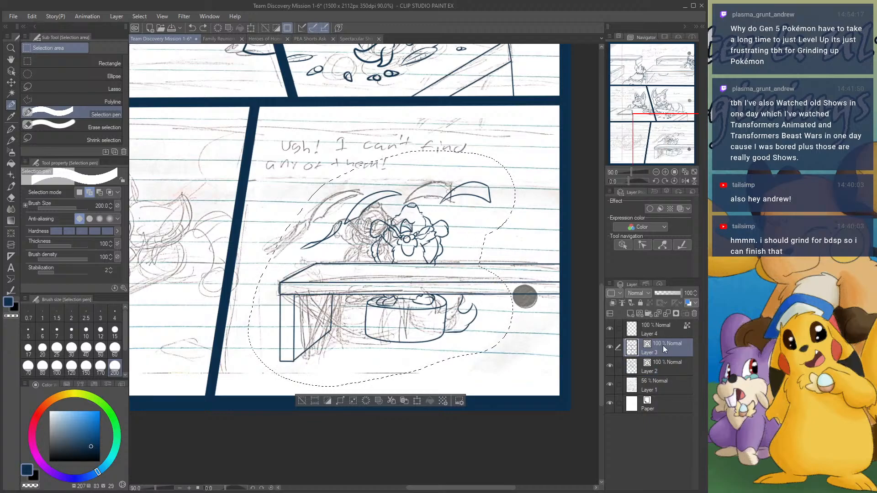
key(Delete)
click(669, 366)
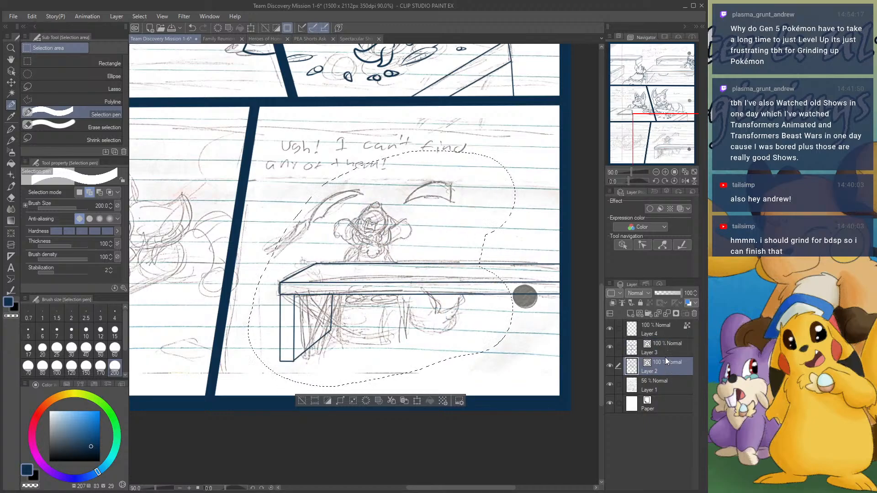
key(ctrl+v)
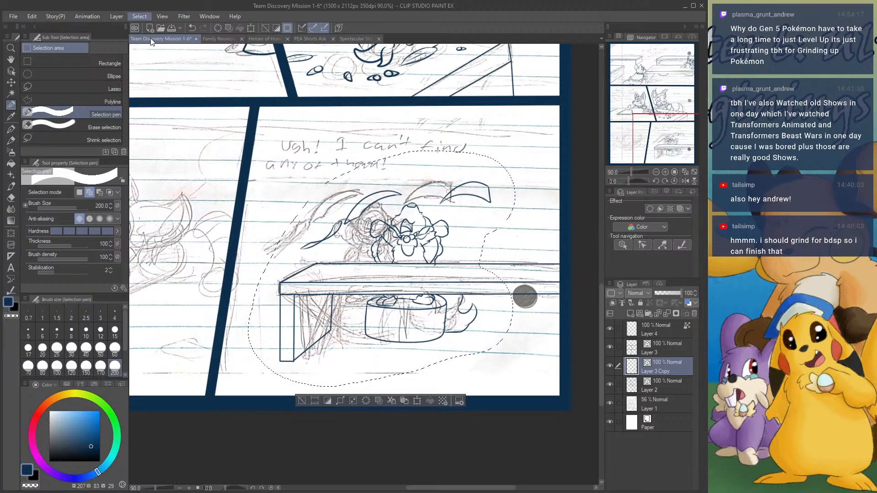
key(ctrl+d)
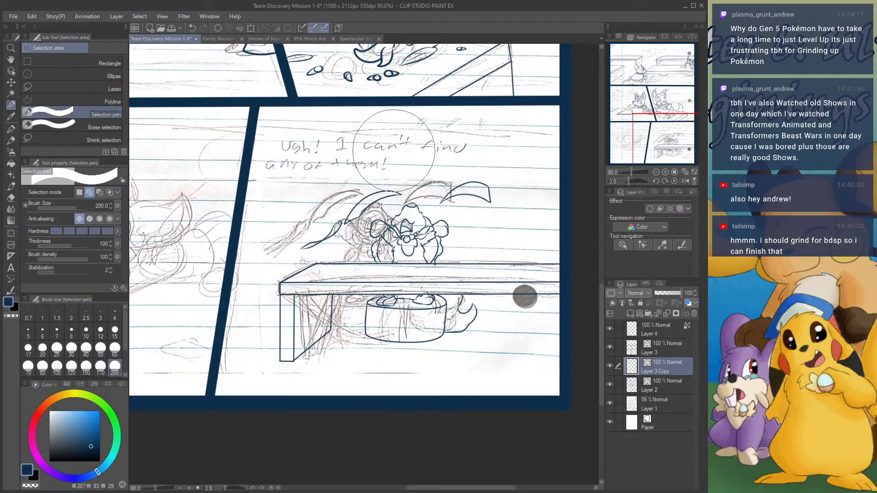
click(663, 314)
scroll(366, 314, down, 4)
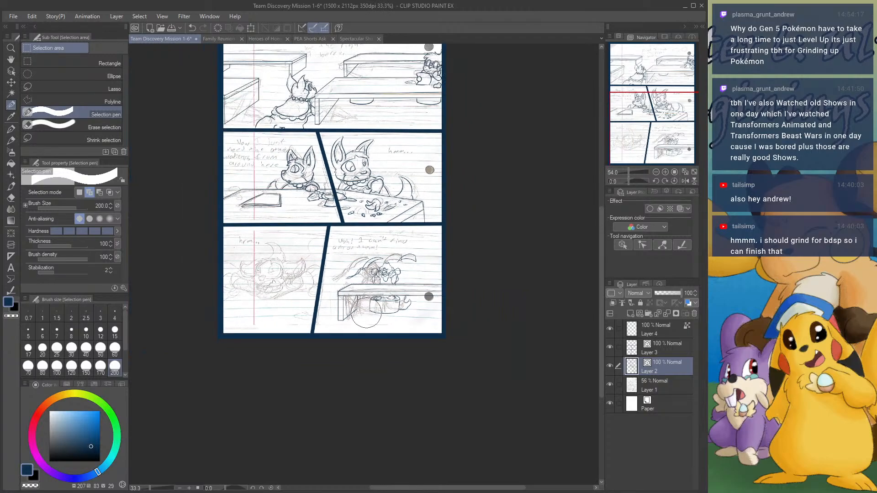
scroll(317, 107, up, 2)
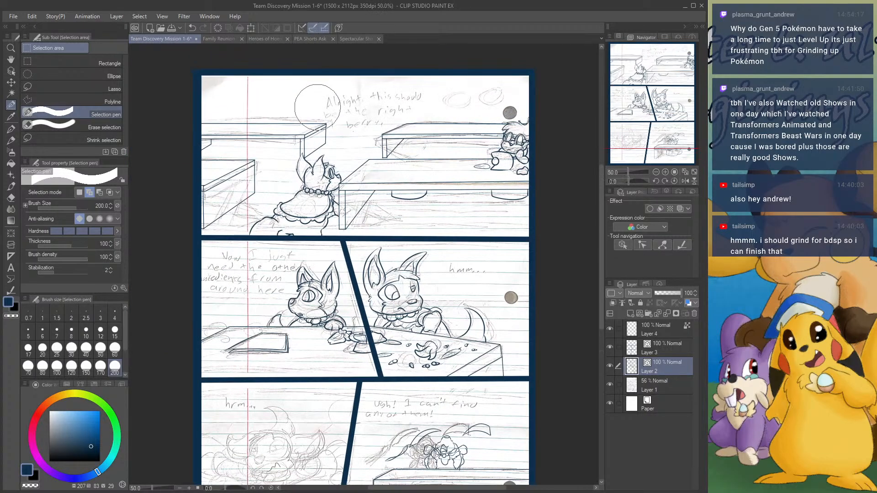
scroll(317, 107, up, 1)
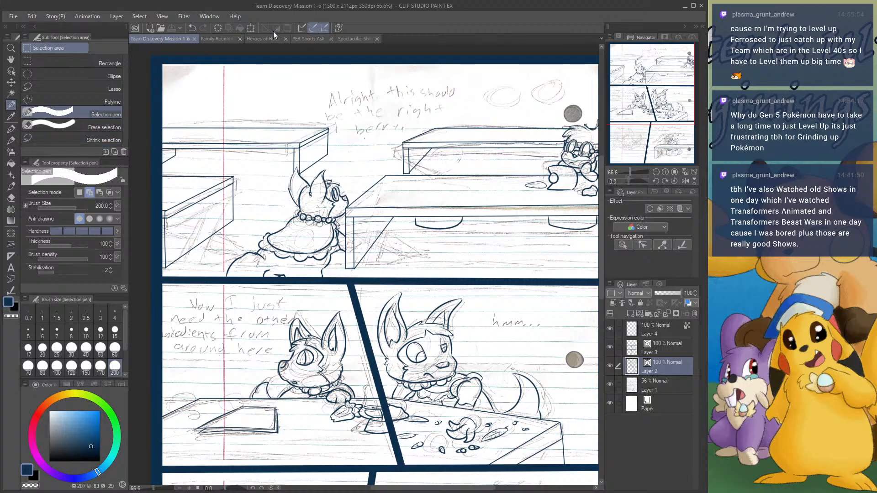
- Switch to the Family Reunion P8 page, set the drawing colour to black, and activate the Mapping pen
click(216, 39)
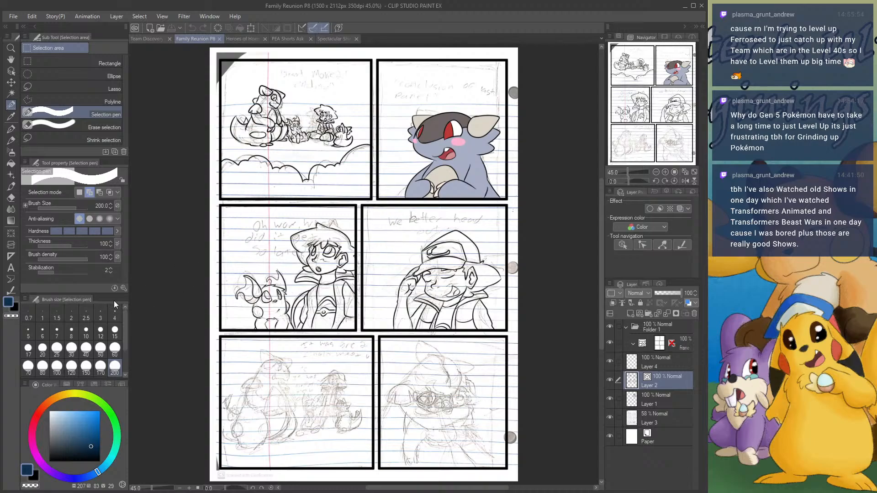
click(49, 461)
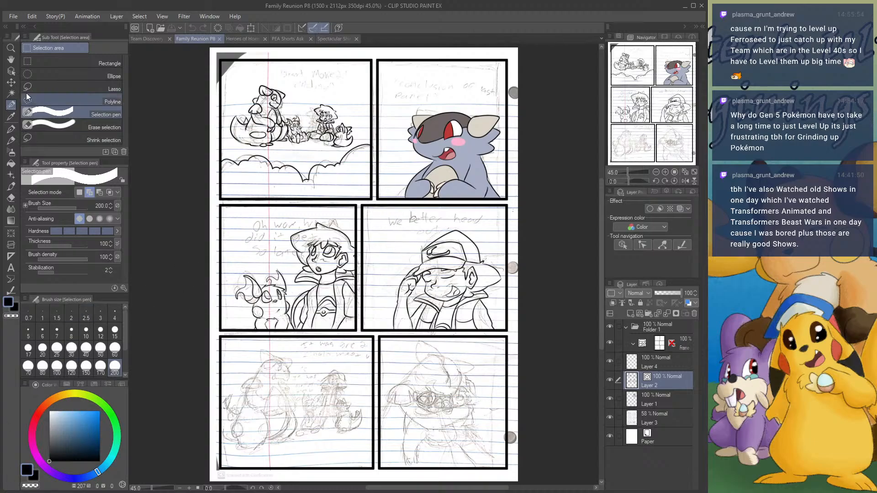
click(11, 130)
- Examine the pencil sketch of the large character's head and ears in the unfinished panel at the page's lower left
scroll(436, 335, up, 3)
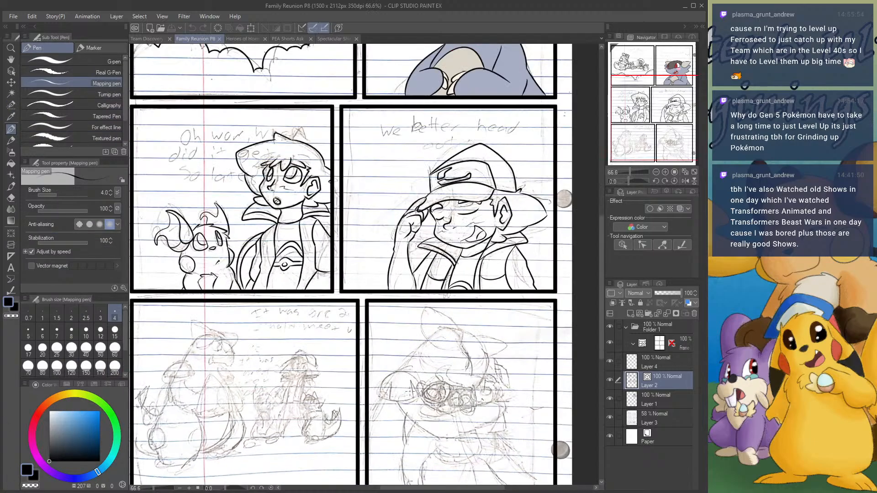
scroll(352, 355, up, 5)
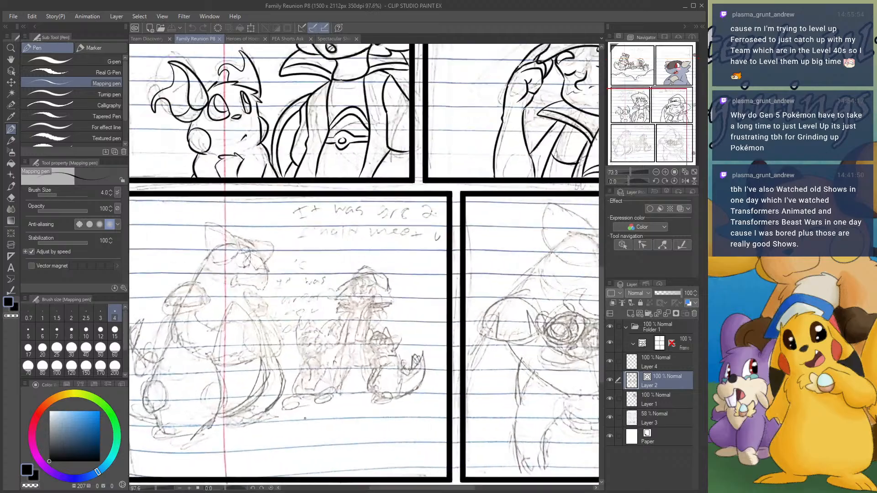
scroll(352, 354, down, 5)
scroll(295, 306, up, 4)
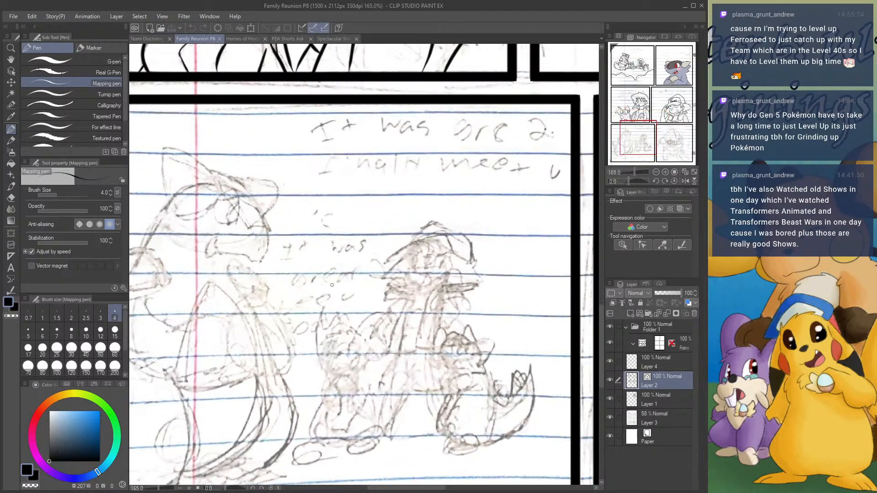
scroll(438, 329, down, 3)
scroll(257, 236, up, 3)
scroll(257, 236, down, 2)
scroll(341, 288, up, 6)
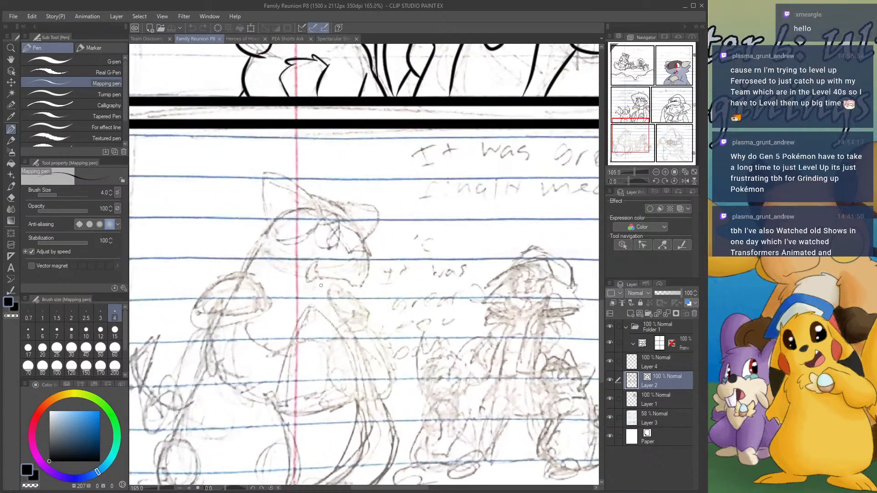
scroll(375, 279, down, 6)
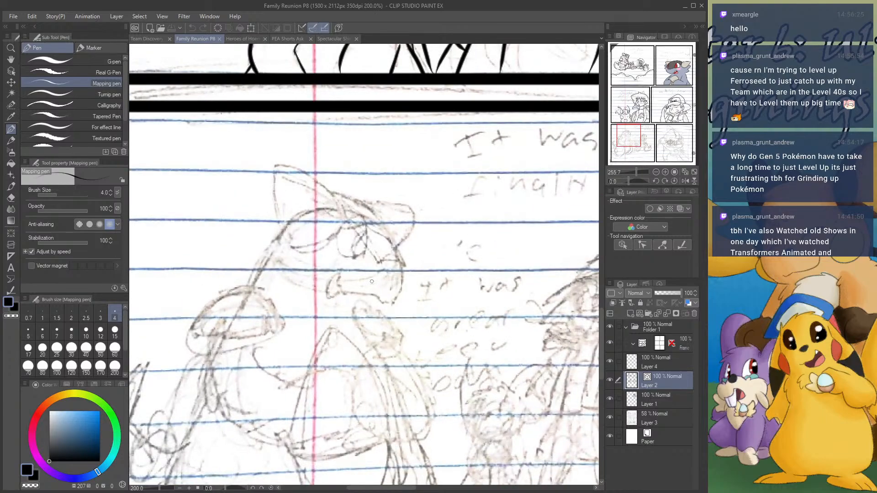
scroll(284, 224, up, 7)
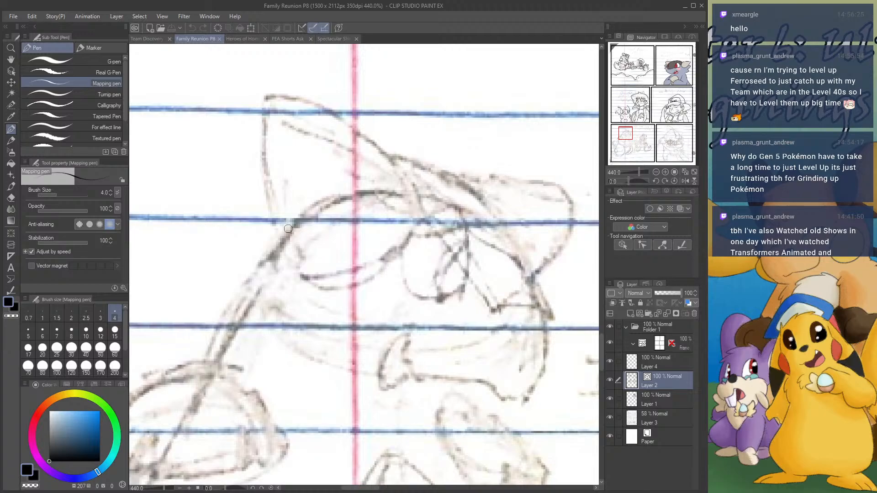
- Ink the pointed outline and inner fold of the large character's near ear over the pencil sketch
mouse_move(271, 97)
mouse_down()
mouse_move(265, 233)
mouse_move(324, 287)
mouse_up()
mouse_move(297, 156)
mouse_down()
mouse_move(315, 212)
mouse_move(354, 271)
mouse_up()
mouse_move(302, 282)
mouse_down()
mouse_move(395, 271)
mouse_move(419, 198)
mouse_move(359, 129)
mouse_move(309, 108)
mouse_move(261, 120)
mouse_move(252, 162)
mouse_up()
- Set the pen size to 6 and ink the character's forehead, oval eye with its inner line, snout and far ear
click(43, 330)
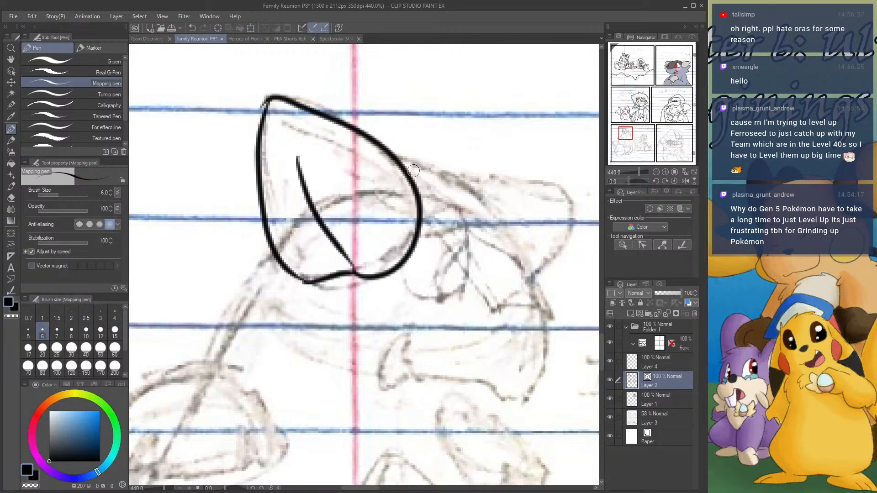
mouse_move(405, 170)
mouse_down()
mouse_move(518, 230)
mouse_move(538, 330)
mouse_up()
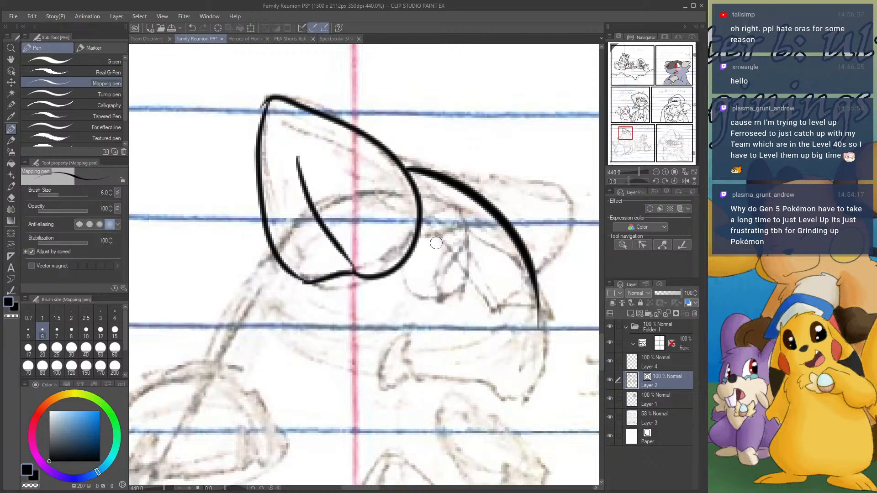
mouse_move(471, 289)
mouse_down()
mouse_move(481, 259)
mouse_move(454, 214)
mouse_move(417, 273)
mouse_move(454, 300)
mouse_move(477, 283)
mouse_move(477, 231)
mouse_up()
mouse_move(472, 233)
mouse_down()
mouse_move(452, 262)
mouse_move(447, 292)
mouse_up()
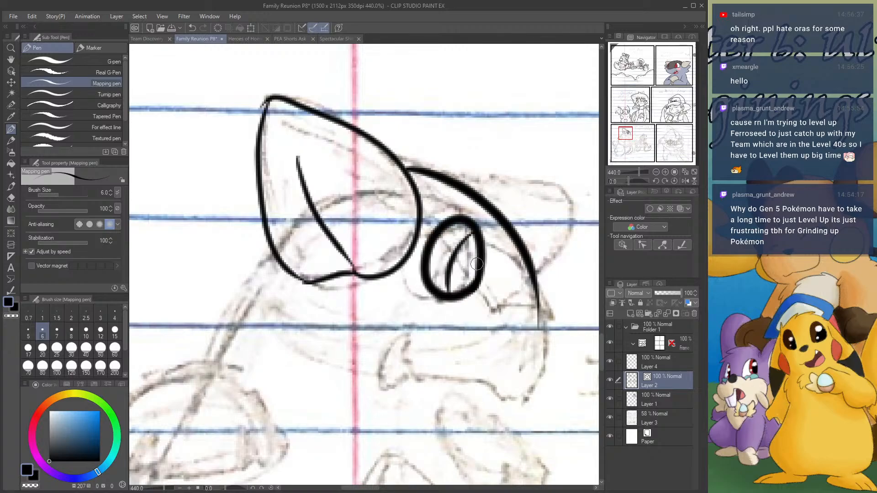
key(ctrl+z)
mouse_move(475, 253)
mouse_down()
mouse_move(495, 327)
mouse_move(515, 321)
mouse_move(533, 331)
mouse_move(535, 305)
mouse_move(530, 379)
mouse_up()
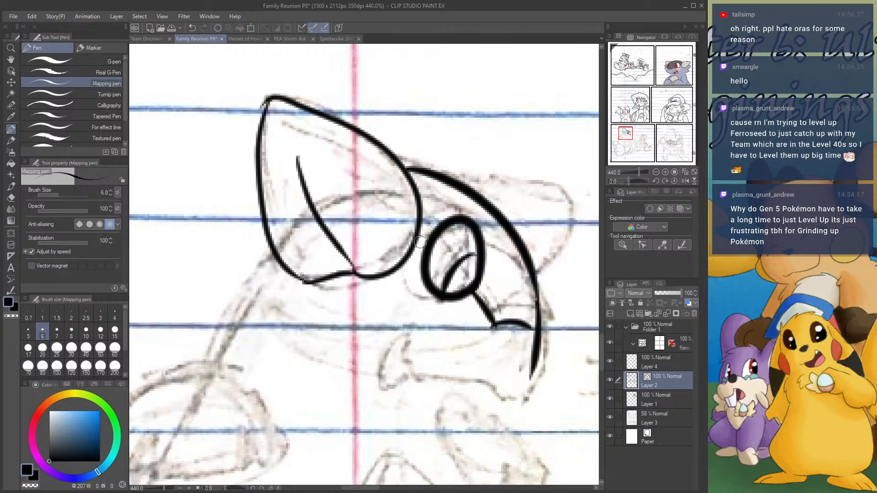
mouse_move(460, 180)
mouse_down()
mouse_move(548, 187)
mouse_move(564, 231)
mouse_move(533, 280)
mouse_up()
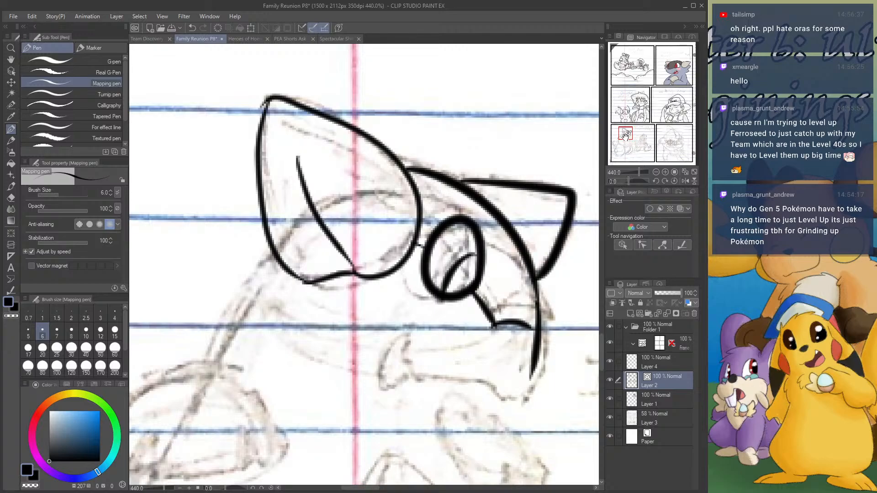
- Ink the character's open mouth with its curled corner, the muzzle's lower edge and the jawline beneath it
drag(624, 137, 626, 141)
mouse_move(458, 188)
mouse_down()
mouse_move(448, 218)
mouse_move(431, 229)
mouse_move(414, 206)
mouse_move(347, 210)
mouse_move(325, 182)
mouse_move(332, 165)
mouse_move(299, 197)
mouse_move(322, 209)
mouse_move(338, 200)
mouse_move(320, 220)
mouse_move(348, 209)
mouse_up()
key(ctrl+z)
mouse_move(424, 221)
mouse_down()
mouse_move(371, 244)
mouse_move(297, 243)
mouse_up()
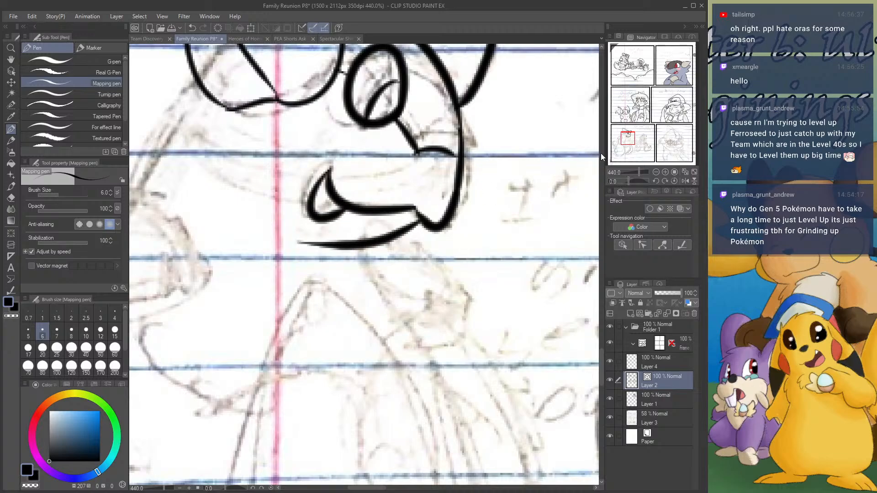
- Ink the back-of-neck line down from the near ear and the domed shoulder piece at its end
drag(628, 138, 622, 138)
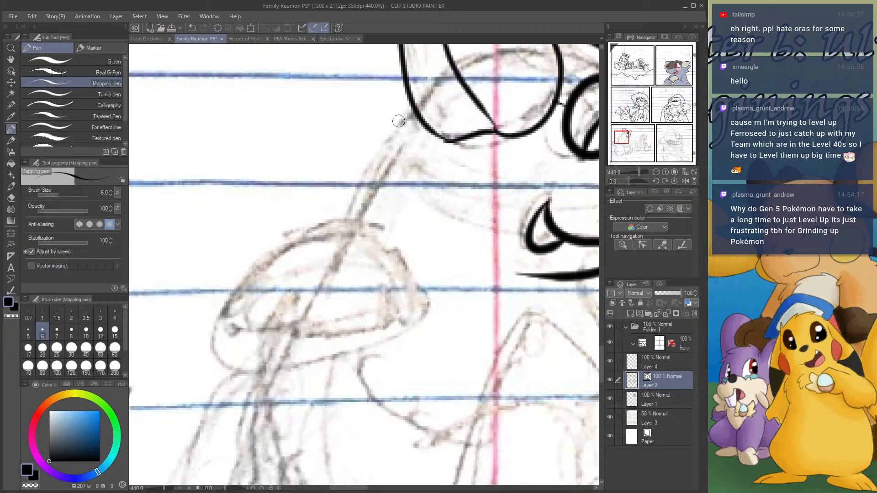
mouse_move(408, 104)
mouse_down()
mouse_move(330, 184)
mouse_move(317, 224)
mouse_up()
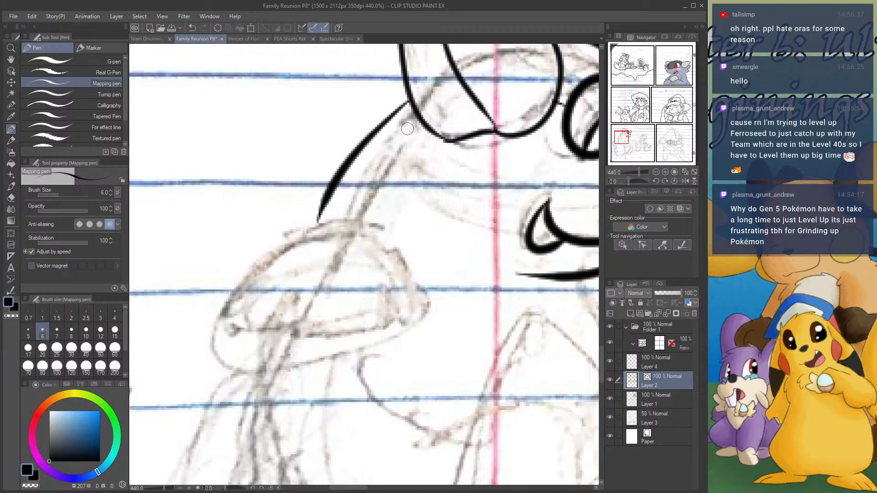
key(ctrl+z)
mouse_move(410, 106)
mouse_down()
mouse_move(308, 233)
mouse_move(261, 250)
mouse_move(222, 326)
mouse_move(223, 318)
mouse_move(270, 339)
mouse_move(342, 338)
mouse_move(386, 322)
mouse_move(399, 292)
mouse_up()
drag(381, 254, 321, 221)
- Ink two pointed notches in the shoulder piece's lower edge and remove the overlapping line parts with the Hard eraser
mouse_move(269, 294)
mouse_down()
mouse_move(247, 346)
mouse_move(266, 304)
mouse_move(259, 373)
mouse_up()
drag(328, 292, 336, 359)
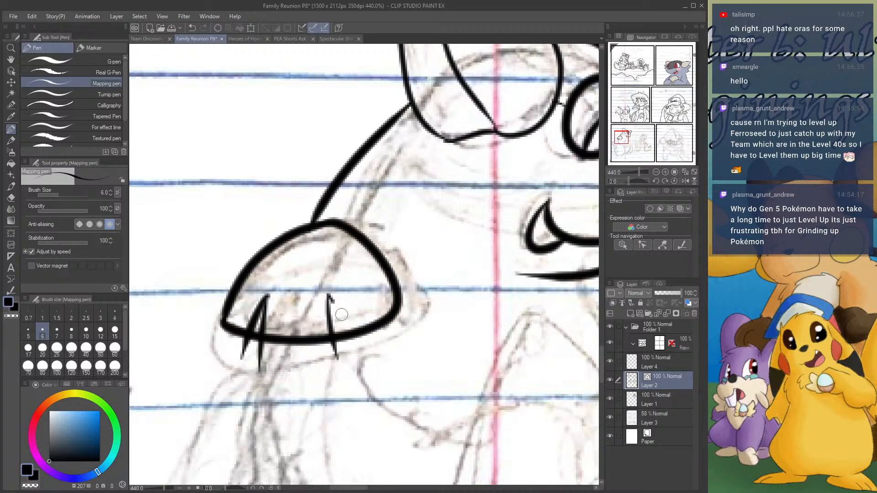
drag(329, 295, 372, 352)
click(11, 197)
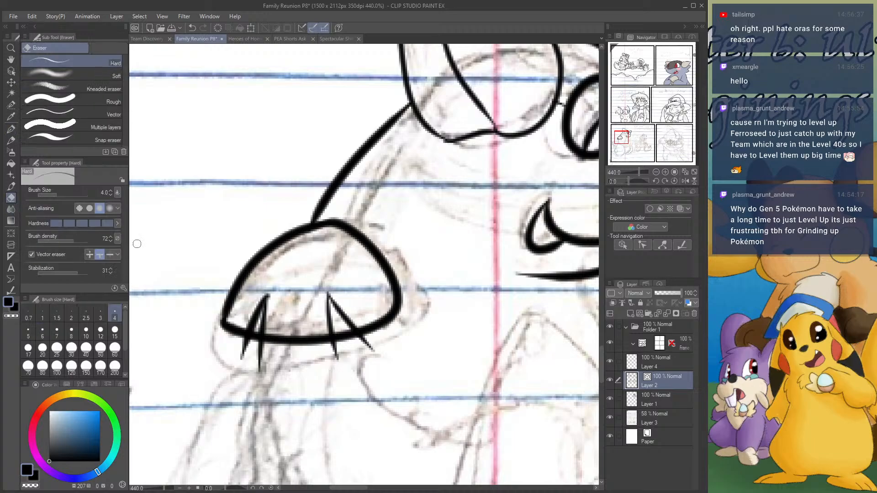
mouse_move(232, 339)
mouse_down()
mouse_move(302, 359)
mouse_move(388, 340)
mouse_move(348, 334)
mouse_move(356, 353)
mouse_up()
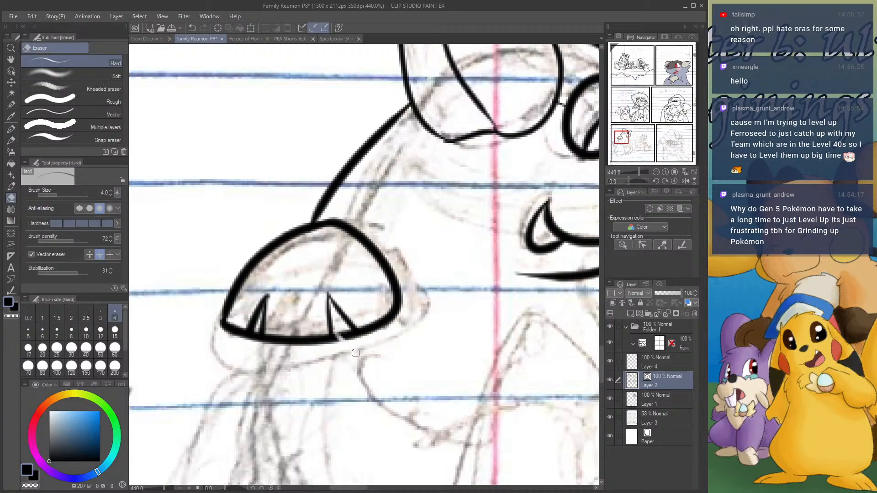
drag(256, 330, 221, 322)
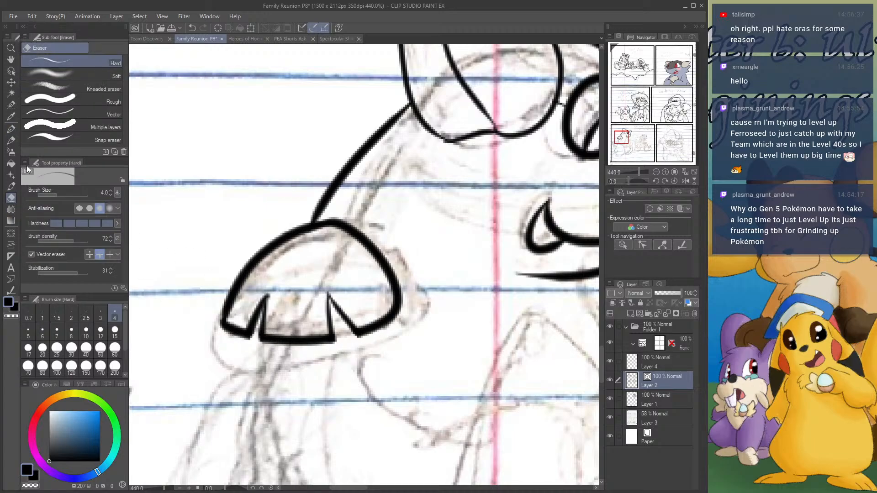
- Touch up the shoulder piece's lower edge beside both notches with the Mapping pen
click(11, 130)
mouse_move(361, 338)
mouse_down()
mouse_move(327, 329)
mouse_move(356, 338)
mouse_up()
drag(247, 333, 258, 339)
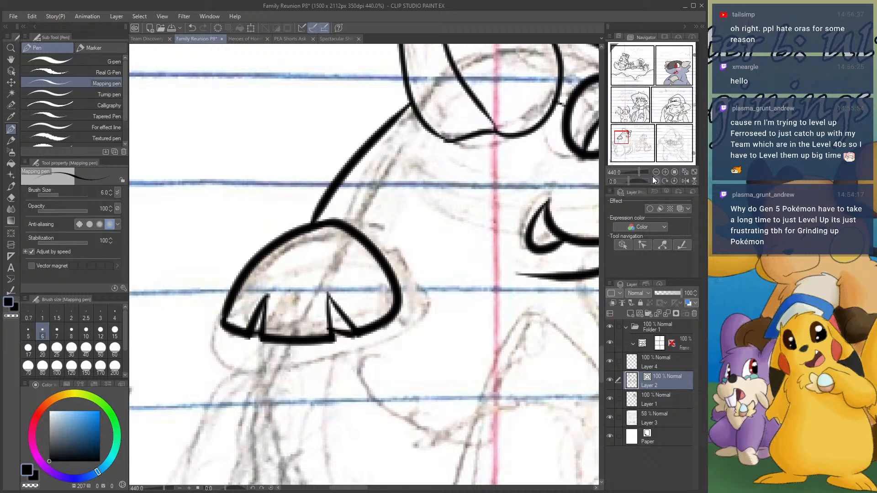
- Ink both sides of the upper arm curving down from beneath the shoulder piece
click(656, 173)
drag(621, 135, 619, 139)
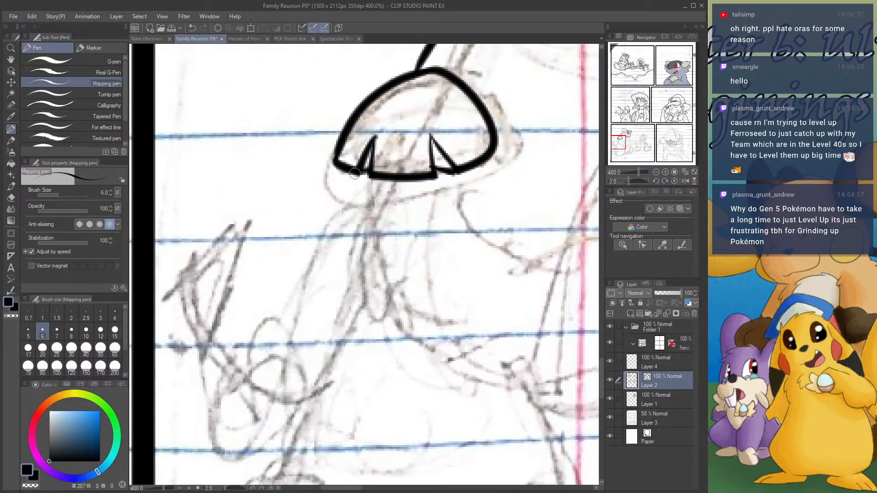
mouse_move(355, 173)
mouse_down()
mouse_move(384, 292)
mouse_move(351, 208)
mouse_move(420, 340)
mouse_up()
key(ctrl+z)
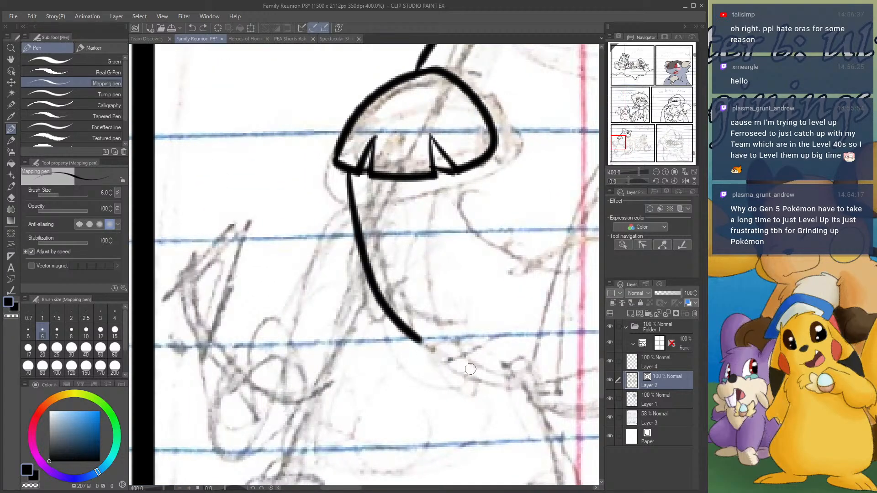
drag(471, 369, 467, 366)
drag(461, 173, 516, 260)
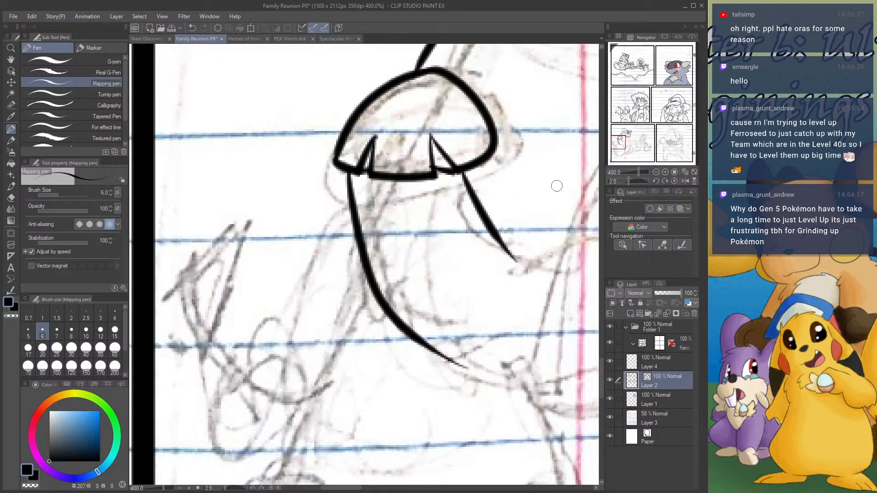
- Ink the body's back contour running from the upper arm down toward the hip, redoing the stroke until it fits
click(656, 173)
drag(642, 145, 618, 150)
drag(362, 156, 347, 204)
key(ctrl+z)
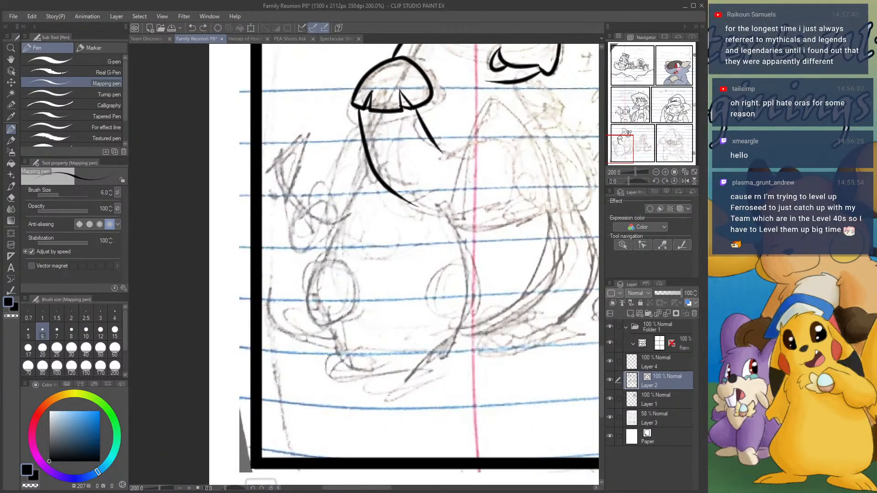
drag(365, 156, 314, 247)
key(ctrl+z)
drag(366, 155, 323, 254)
- Ink the spiky shape between the panel border and the back, add its rounded lobes, and erase the overlapping line
mouse_move(332, 219)
mouse_down()
mouse_move(278, 187)
mouse_move(284, 145)
mouse_up()
key(ctrl+z)
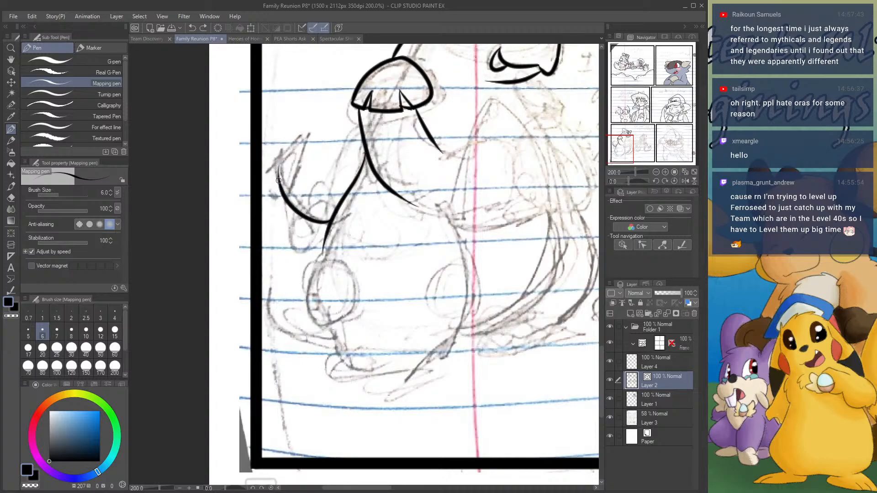
mouse_move(278, 180)
mouse_down()
mouse_move(281, 149)
mouse_move(263, 177)
mouse_up()
mouse_move(324, 223)
mouse_down()
mouse_move(307, 244)
mouse_move(294, 245)
mouse_move(288, 230)
mouse_move(327, 216)
mouse_up()
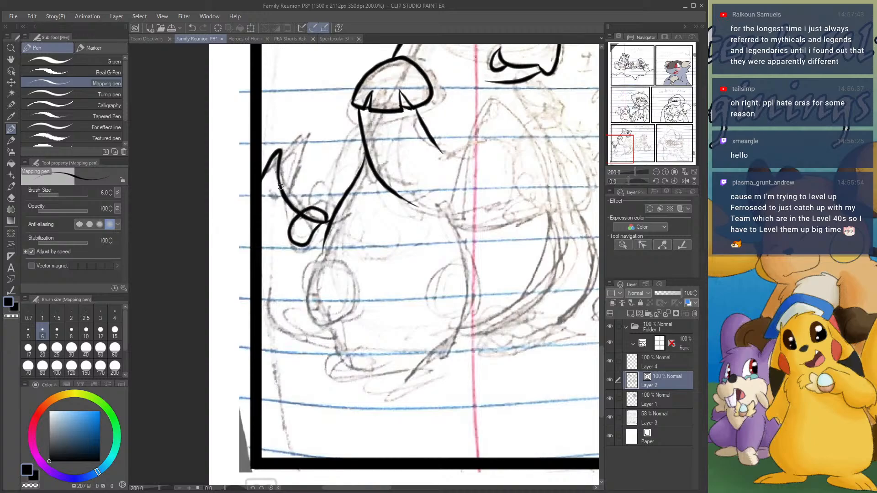
drag(294, 182, 279, 208)
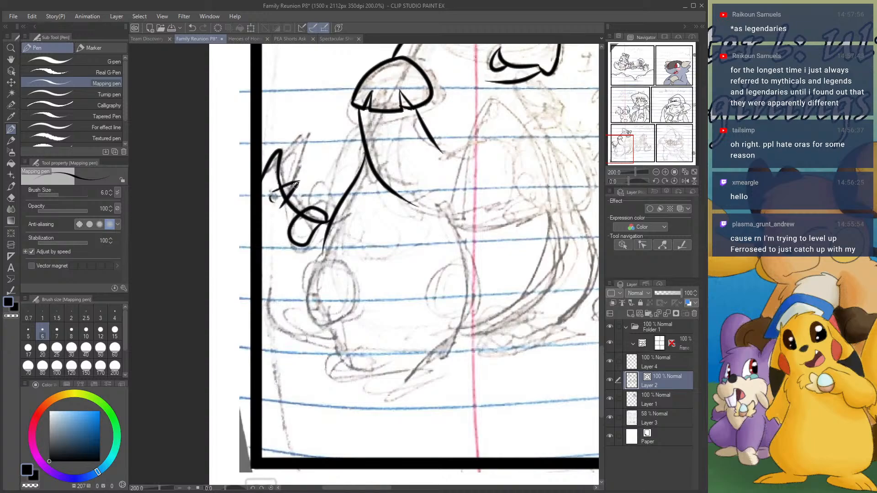
click(12, 196)
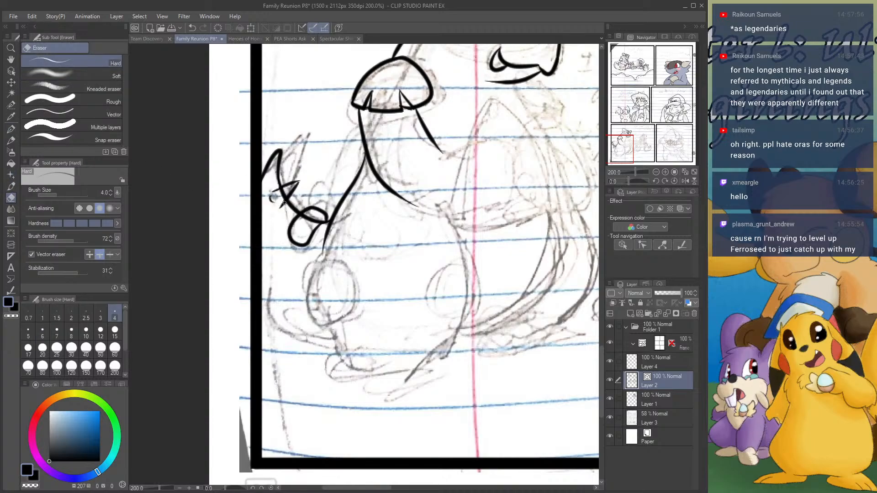
drag(284, 197, 305, 217)
- Ink the curved line from the panel border to the lower body and the rounded oval on the near hip
click(11, 129)
mouse_move(261, 314)
mouse_down()
mouse_move(306, 341)
mouse_move(338, 346)
mouse_up()
mouse_move(323, 249)
mouse_down()
mouse_move(307, 293)
mouse_move(308, 318)
mouse_move(342, 322)
mouse_up()
mouse_move(323, 265)
mouse_down()
mouse_move(346, 266)
mouse_move(355, 284)
mouse_move(335, 326)
mouse_up()
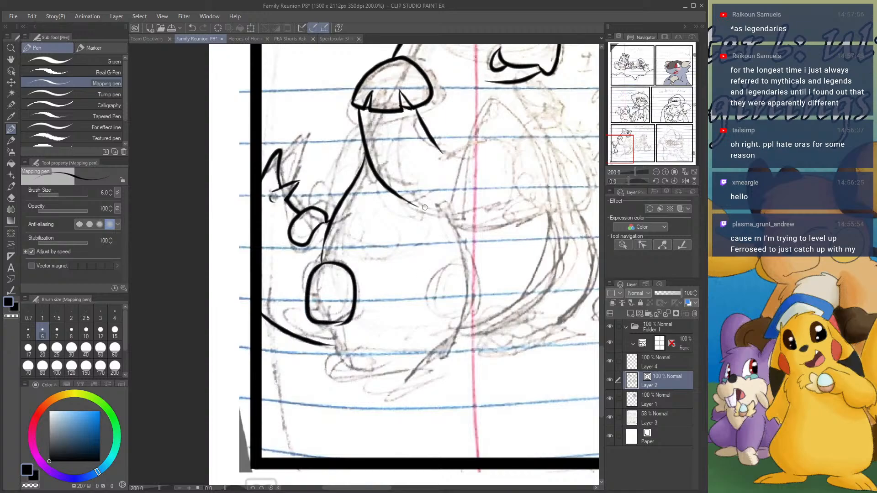
- Ink the bent forearm reaching forward across the body, ending in a drooping hand with small fingers
mouse_move(409, 201)
mouse_down()
mouse_move(449, 210)
mouse_move(438, 209)
mouse_move(504, 207)
mouse_move(523, 217)
mouse_up()
key(ctrl+z)
mouse_move(442, 151)
mouse_down()
mouse_move(501, 143)
mouse_move(529, 176)
mouse_move(531, 211)
mouse_move(506, 229)
mouse_move(510, 242)
mouse_move(529, 225)
mouse_move(528, 216)
mouse_move(498, 231)
mouse_up()
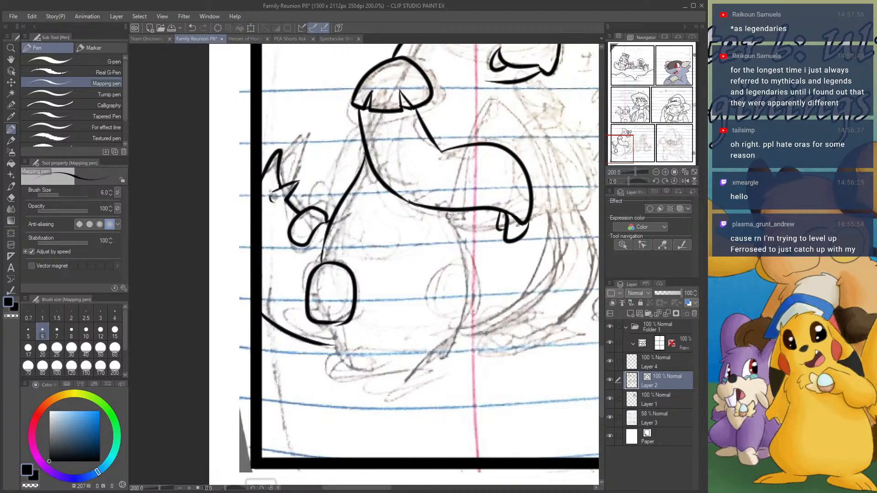
- Ink the body's front contour, the second oval, the tapering lower body with its flat base, and the front foot
drag(448, 216, 472, 278)
key(ctrl+z)
mouse_move(448, 210)
mouse_down()
mouse_move(466, 264)
mouse_move(453, 264)
mouse_move(436, 288)
mouse_move(437, 306)
mouse_move(469, 310)
mouse_move(470, 264)
mouse_up()
drag(458, 313, 434, 363)
mouse_move(343, 326)
mouse_down()
mouse_move(321, 330)
mouse_move(354, 371)
mouse_move(416, 375)
mouse_move(443, 350)
mouse_up()
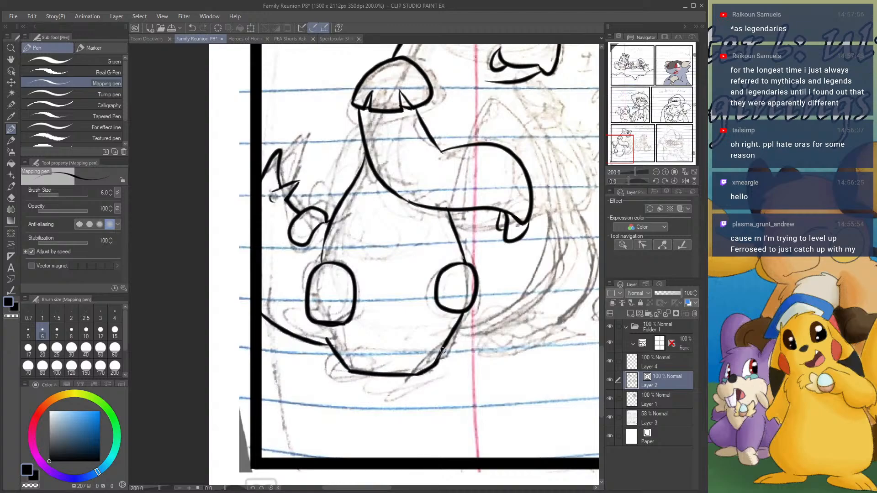
mouse_move(408, 374)
mouse_down()
mouse_move(439, 363)
mouse_move(440, 378)
mouse_move(430, 362)
mouse_move(459, 364)
mouse_move(434, 368)
mouse_up()
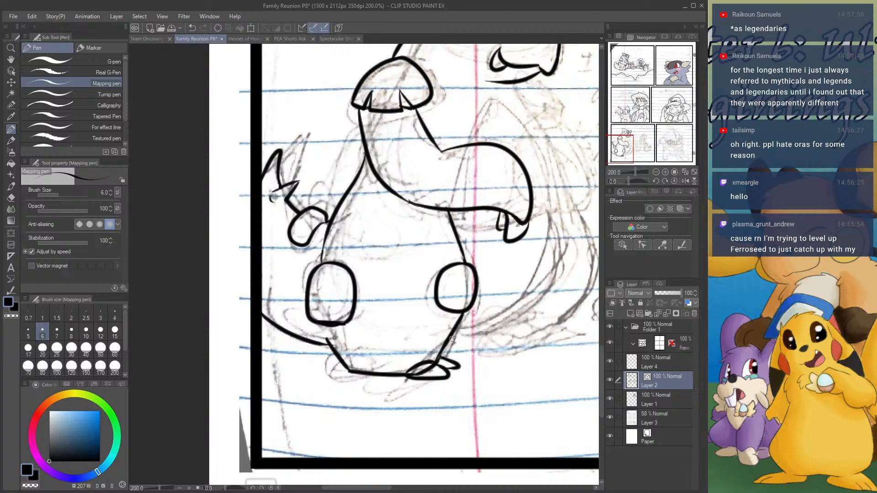
- Erase the body's base line where it crosses the front foot with the Hard eraser
click(11, 198)
scroll(413, 368, up, 2)
click(441, 380)
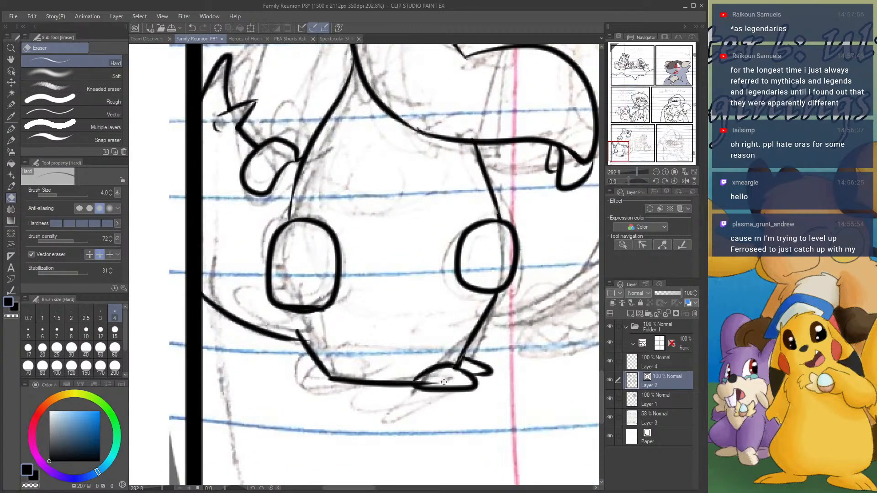
- Ink the peaked shape behind the outstretched forearm and the short line beneath the arm with the Mapping pen
scroll(404, 306, down, 6)
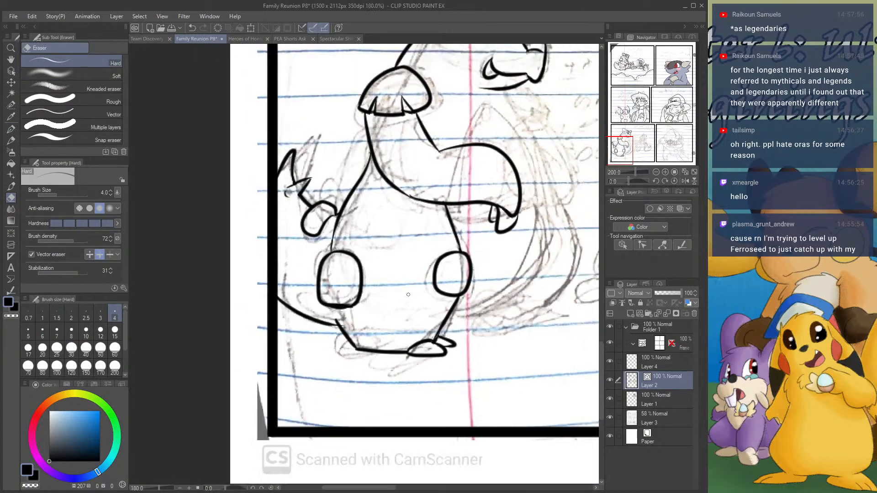
scroll(403, 238, up, 2)
scroll(402, 183, down, 2)
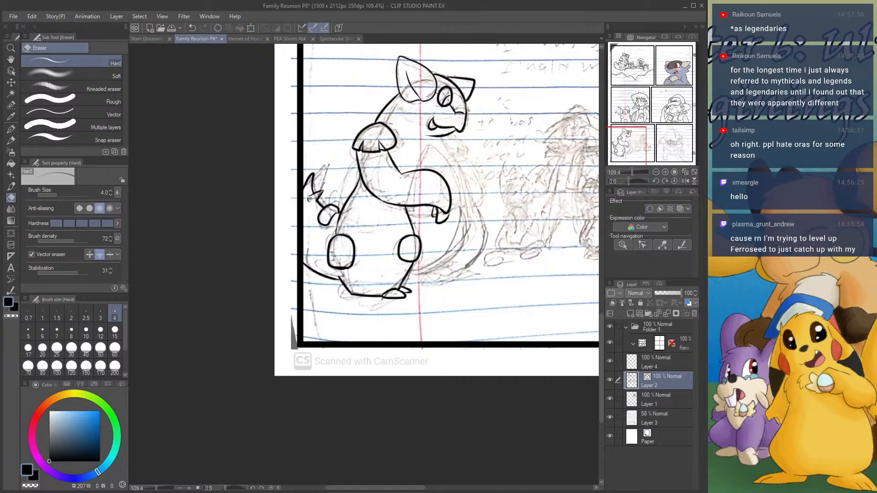
scroll(403, 183, down, 1)
scroll(464, 146, up, 4)
scroll(465, 147, up, 1)
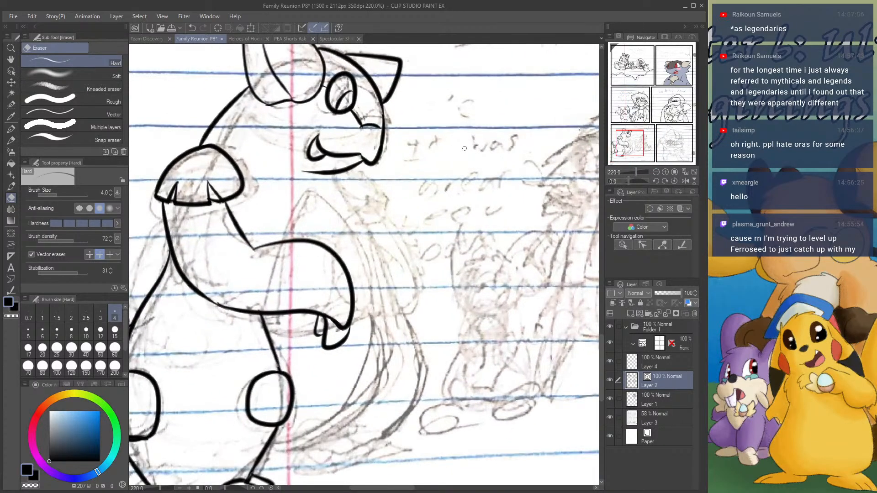
scroll(381, 198, up, 1)
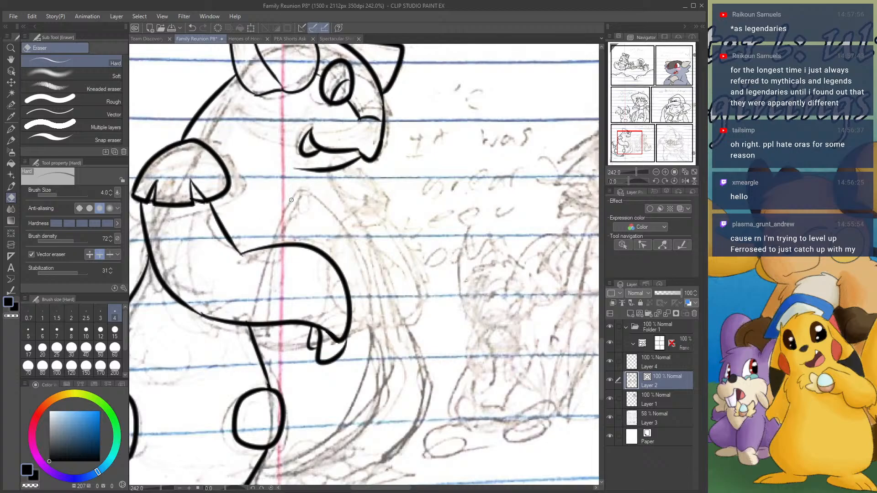
click(11, 129)
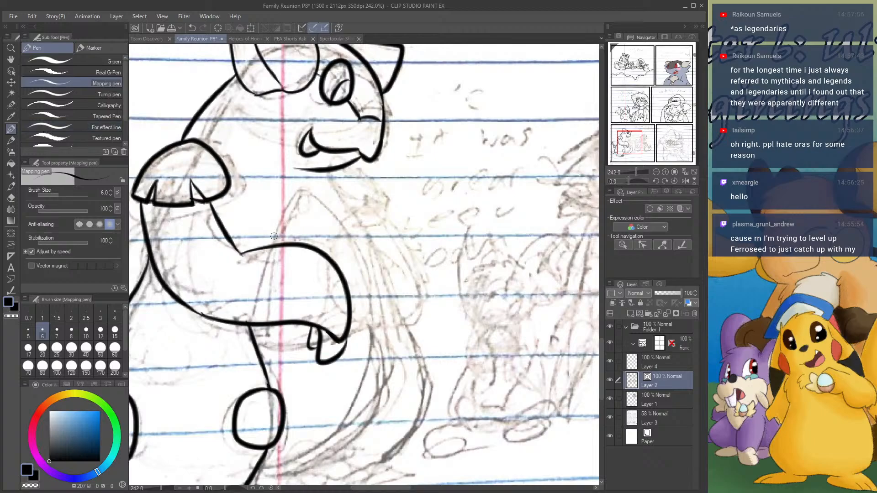
mouse_move(255, 247)
mouse_down()
mouse_move(315, 199)
mouse_move(367, 273)
mouse_move(378, 313)
mouse_move(348, 332)
mouse_up()
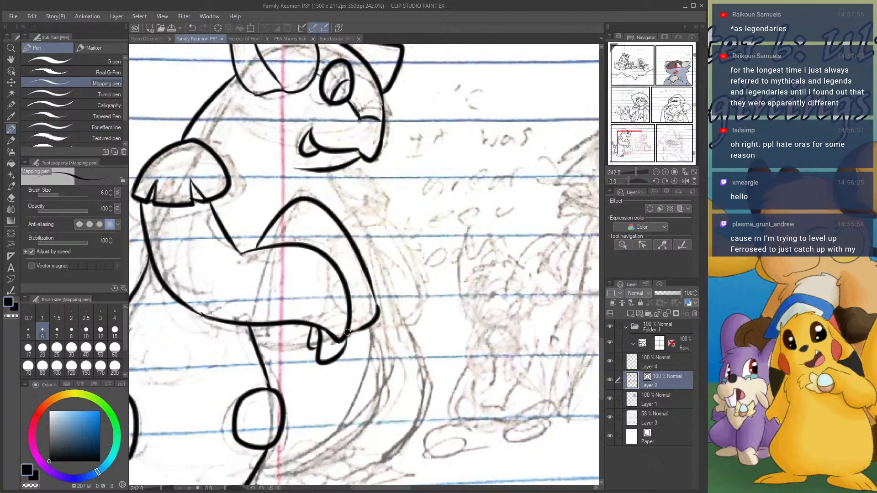
drag(254, 335, 310, 345)
- Ink the large curved outline sweeping from the peaked shape's lower corner down and around to the lower body
mouse_move(376, 303)
mouse_down()
mouse_move(387, 319)
mouse_move(391, 379)
mouse_move(379, 419)
mouse_up()
drag(630, 142, 626, 150)
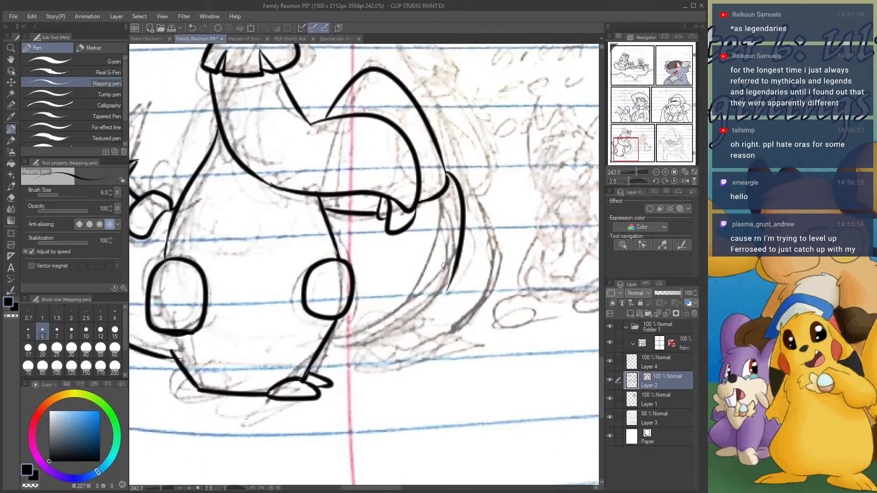
mouse_move(450, 277)
mouse_down()
mouse_move(436, 302)
mouse_move(377, 333)
mouse_move(315, 346)
mouse_up()
drag(455, 266, 437, 296)
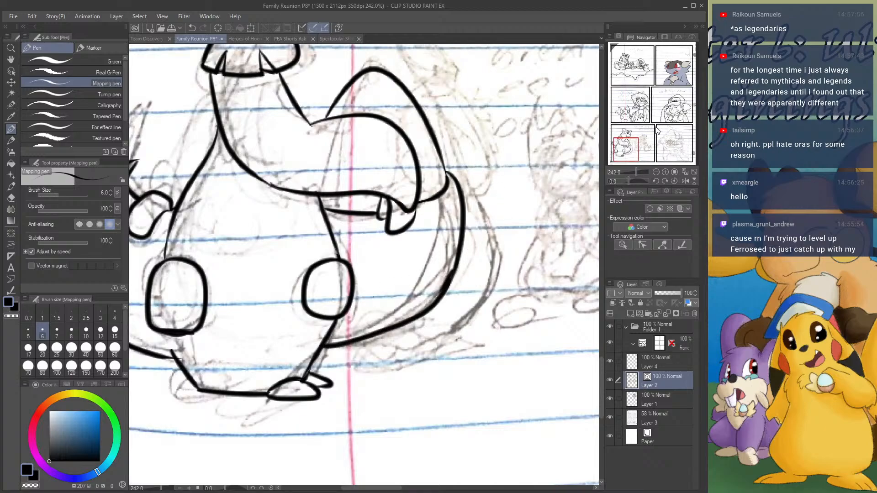
drag(642, 144, 629, 139)
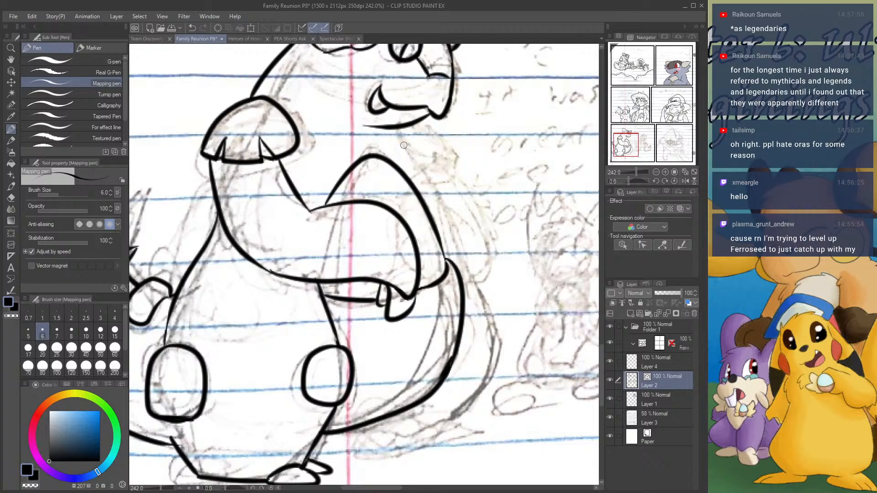
- Ink the large character's long outer contour from beneath the chin down the back and around to the lower body
mouse_move(403, 142)
mouse_down()
mouse_move(499, 315)
mouse_move(493, 310)
mouse_move(494, 346)
mouse_move(468, 394)
mouse_move(432, 418)
mouse_up()
mouse_move(358, 430)
mouse_down()
mouse_move(418, 429)
mouse_move(470, 391)
mouse_up()
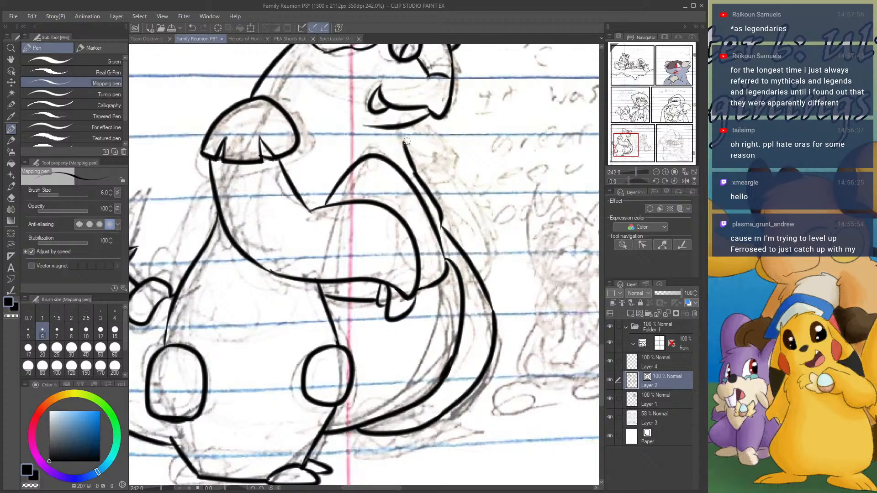
drag(404, 141, 412, 155)
key(ctrl+z)
mouse_move(398, 131)
mouse_down()
mouse_move(411, 155)
mouse_move(430, 139)
mouse_move(413, 165)
mouse_up()
key(ctrl+z)
- Ink the short neck curve and the far arm behind the peaked shape, then erase the contour lines crossing the arm with the Hard eraser
mouse_move(414, 127)
mouse_down()
mouse_move(411, 160)
mouse_move(455, 202)
mouse_up()
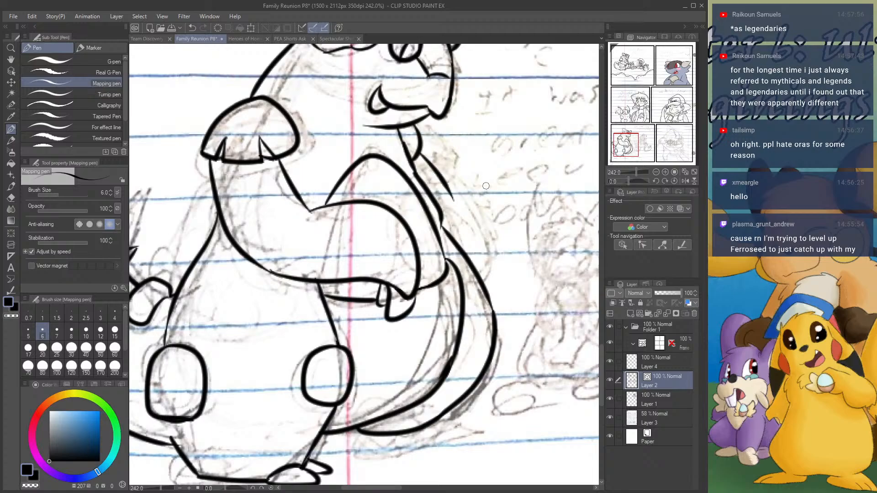
key(ctrl+z)
mouse_move(421, 152)
mouse_down()
mouse_move(457, 207)
mouse_move(411, 221)
mouse_move(412, 232)
mouse_up()
mouse_move(420, 267)
mouse_down()
mouse_move(438, 266)
mouse_move(455, 204)
mouse_move(445, 195)
mouse_up()
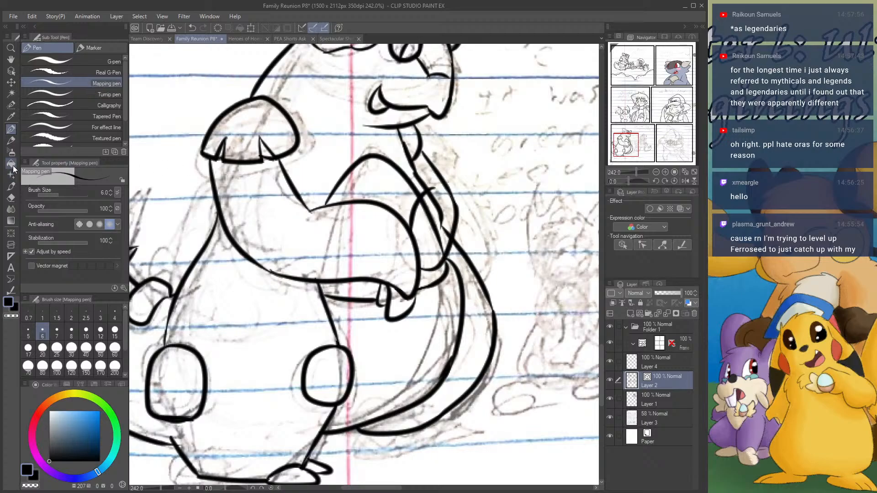
click(11, 198)
drag(431, 196, 435, 236)
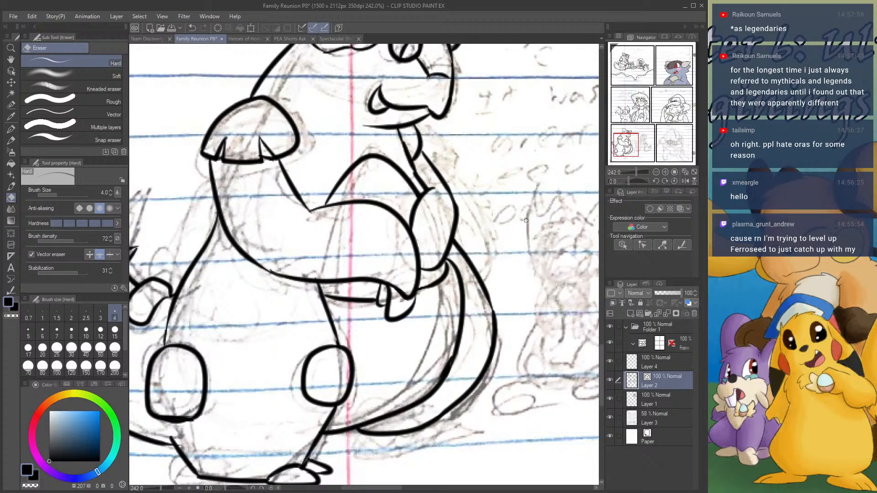
- Ink the small far foot at the base of the outer contour with the Mapping pen and erase the body line crossing it
drag(626, 141, 630, 146)
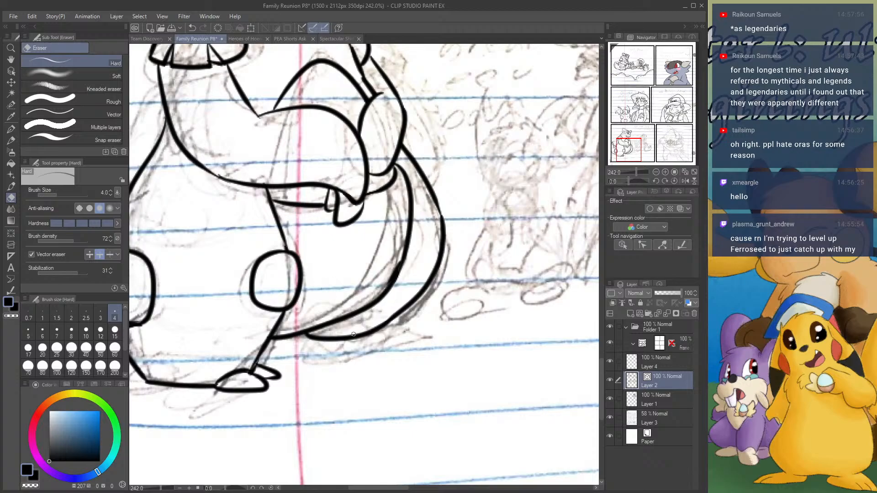
click(370, 324)
key(ctrl+z)
click(11, 130)
mouse_move(343, 336)
mouse_down()
mouse_move(383, 333)
mouse_move(345, 338)
mouse_move(380, 339)
mouse_move(405, 320)
mouse_move(386, 334)
mouse_up()
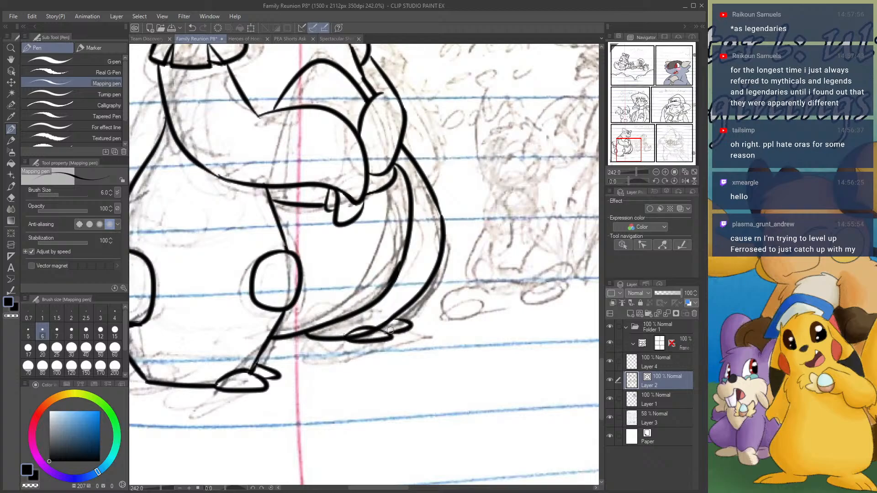
click(11, 197)
drag(360, 334, 368, 335)
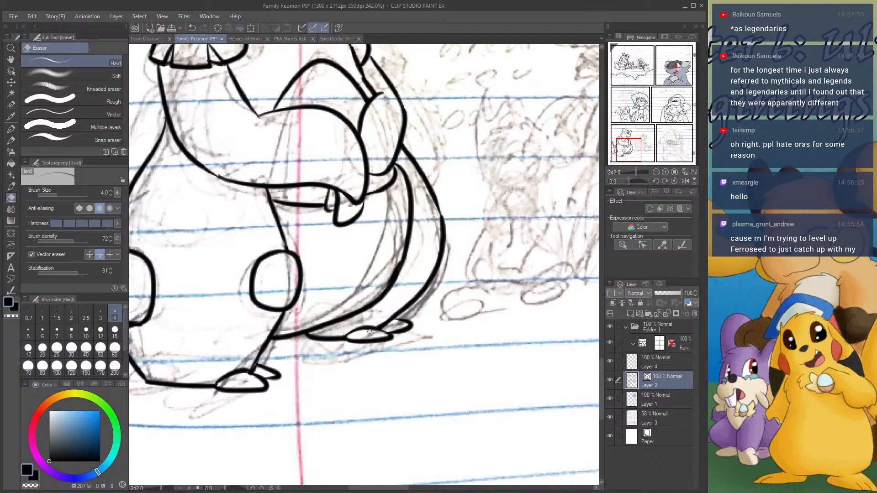
- Ink the nose and both eyes of the small sketched character beside the large one with the Mapping pen
scroll(369, 331, down, 3)
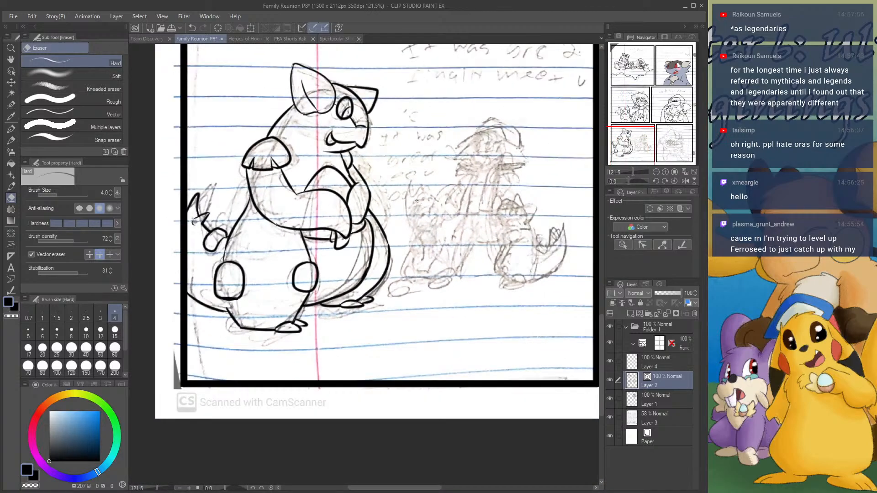
scroll(439, 238, up, 2)
scroll(440, 238, down, 2)
scroll(337, 226, up, 4)
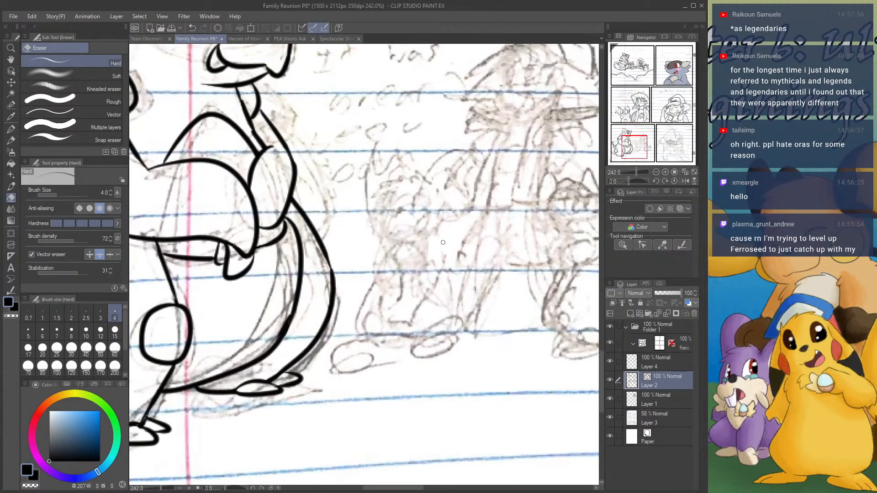
scroll(337, 225, down, 2)
scroll(337, 226, down, 2)
scroll(271, 277, up, 5)
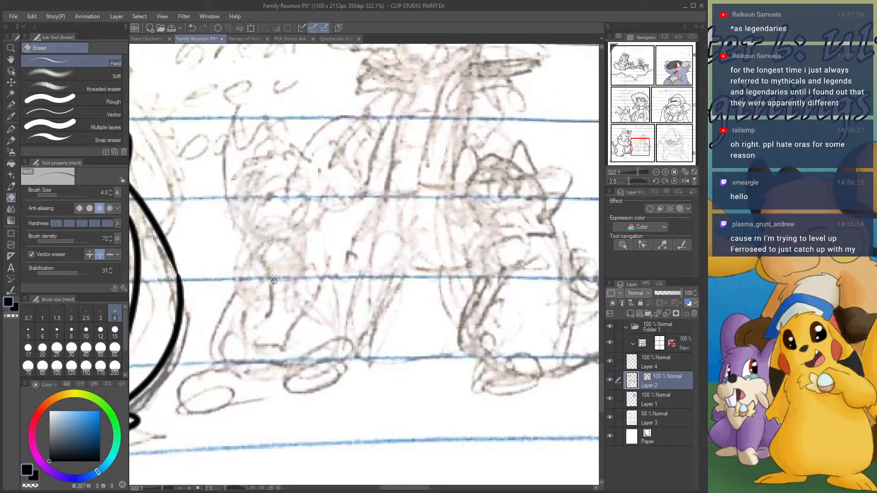
click(663, 171)
drag(639, 147, 642, 152)
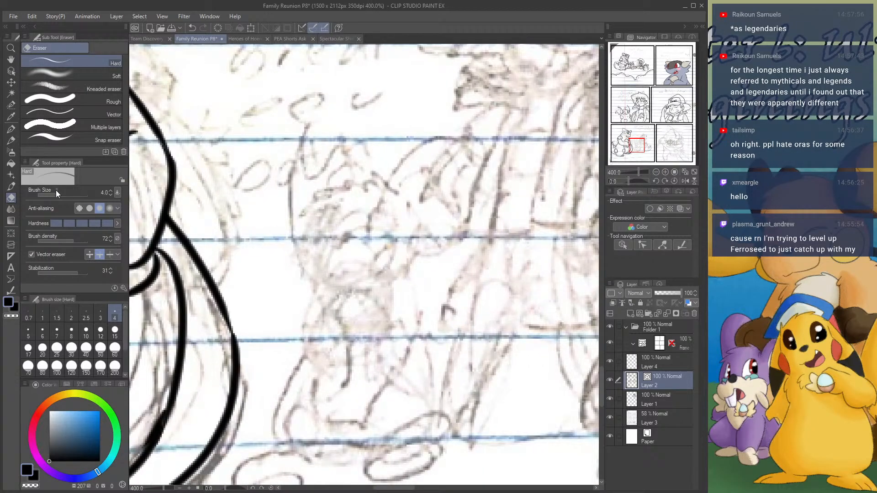
key(p)
mouse_move(333, 237)
mouse_down()
mouse_move(350, 241)
mouse_move(331, 233)
mouse_move(331, 240)
mouse_move(343, 237)
mouse_move(385, 202)
mouse_move(398, 223)
mouse_move(383, 232)
mouse_move(369, 205)
mouse_move(396, 207)
mouse_move(391, 234)
mouse_move(360, 237)
mouse_move(353, 226)
mouse_move(387, 201)
mouse_move(401, 226)
mouse_move(373, 240)
mouse_move(364, 224)
mouse_move(380, 203)
mouse_move(377, 232)
mouse_move(361, 223)
mouse_move(370, 227)
mouse_move(385, 204)
mouse_up()
key(ctrl+z)
key(ctrl+z)
key(ctrl+z)
key(ctrl+z)
key(ctrl+z)
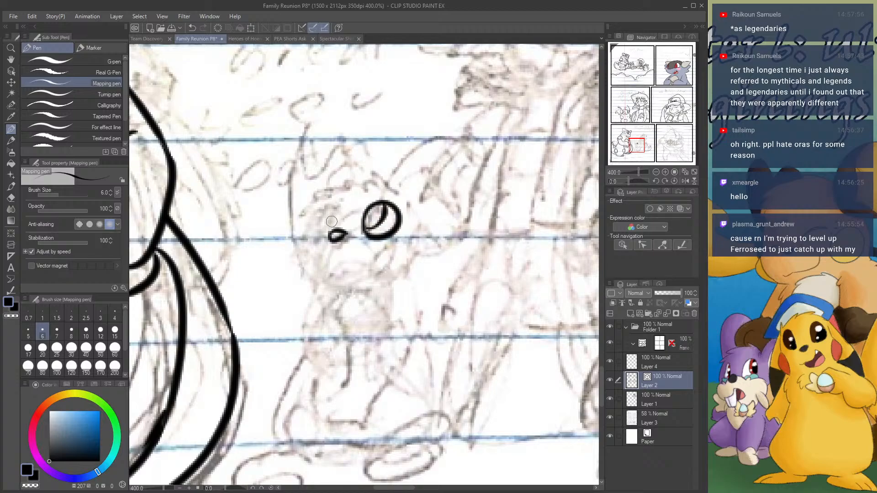
mouse_move(331, 222)
mouse_down()
mouse_move(329, 201)
mouse_move(323, 223)
mouse_move(336, 197)
mouse_move(337, 210)
mouse_up()
key(ctrl+z)
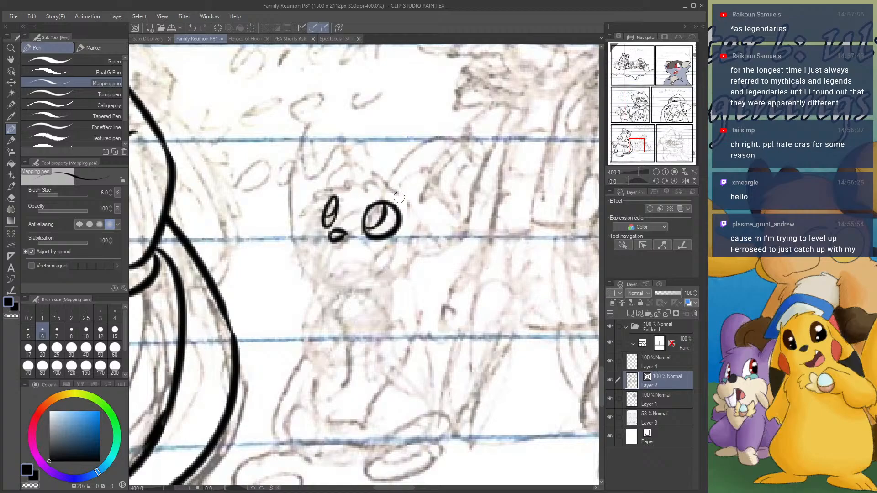
drag(399, 198, 371, 165)
key(ctrl+z)
mouse_move(397, 208)
mouse_down()
mouse_move(420, 149)
mouse_move(455, 149)
mouse_move(424, 163)
mouse_move(398, 207)
mouse_up()
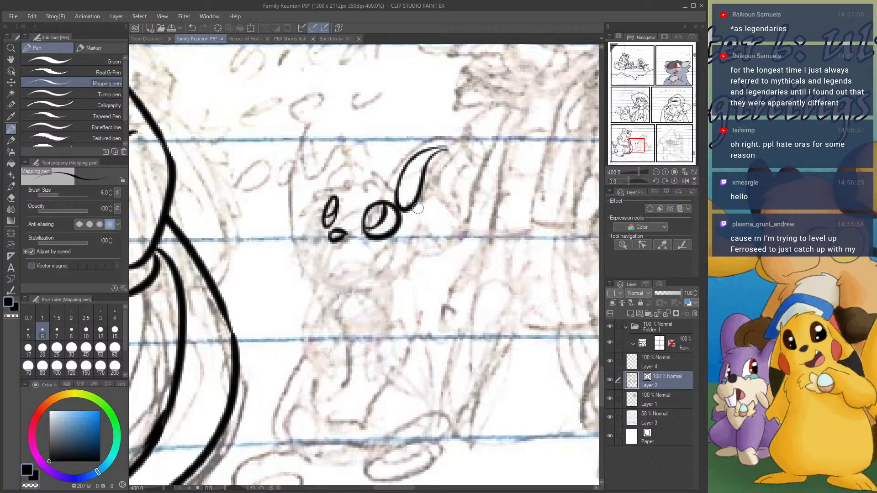
mouse_move(445, 150)
mouse_down()
mouse_move(469, 211)
mouse_move(458, 219)
mouse_move(452, 202)
mouse_move(417, 236)
mouse_move(399, 206)
mouse_move(423, 222)
mouse_up()
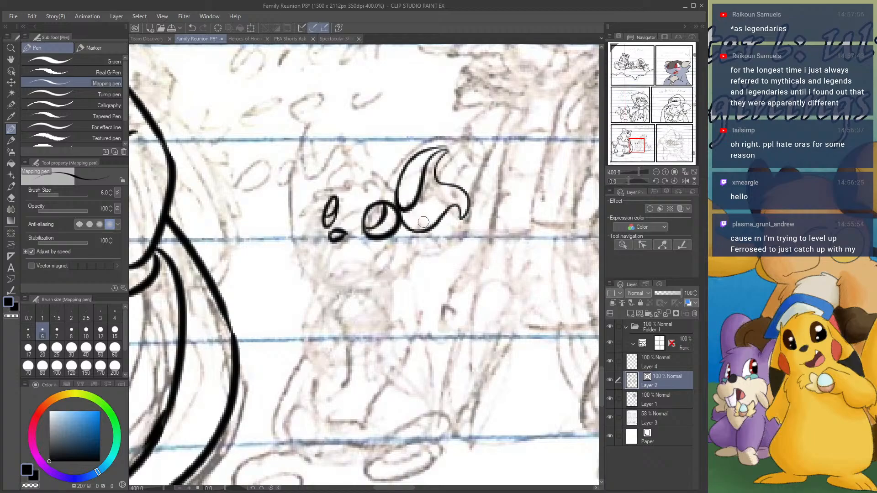
key(ctrl+z)
key(ctrl+z)
key(ctrl+z)
key(ctrl+z)
key(ctrl+z)
key(ctrl+z)
key(ctrl+z)
key(ctrl+z)
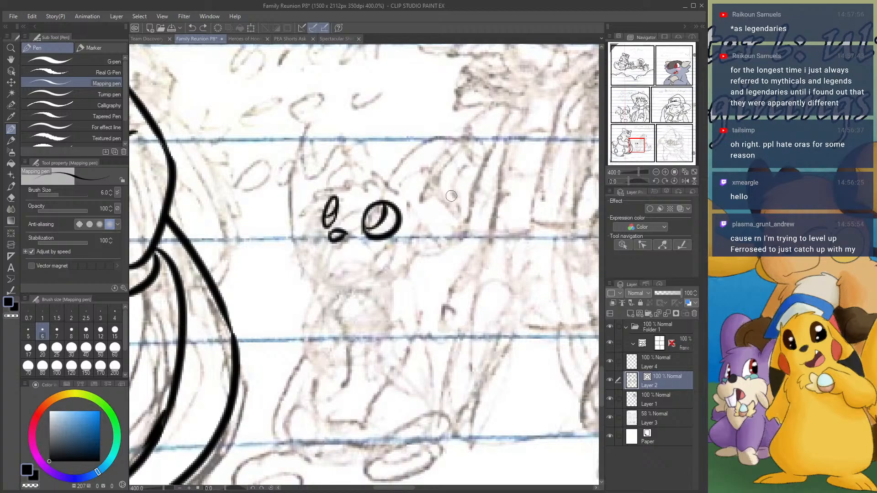
drag(462, 147, 414, 188)
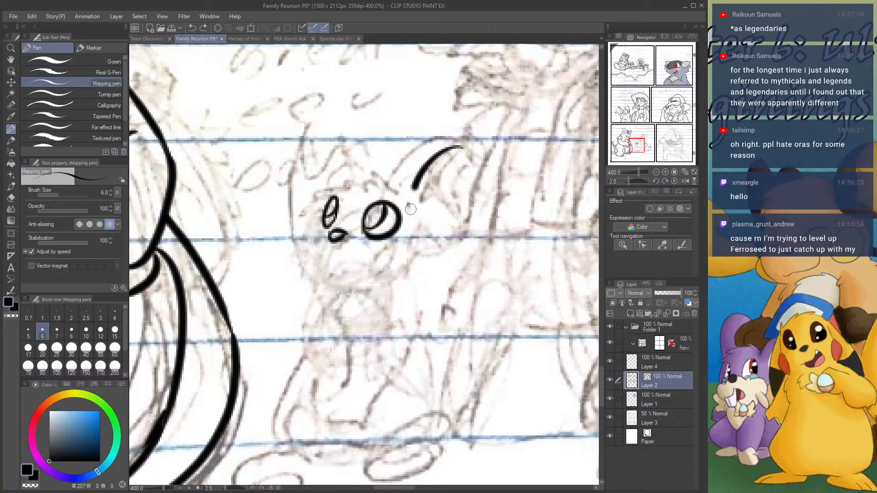
mouse_move(464, 151)
mouse_down()
mouse_move(429, 214)
mouse_move(411, 201)
mouse_up()
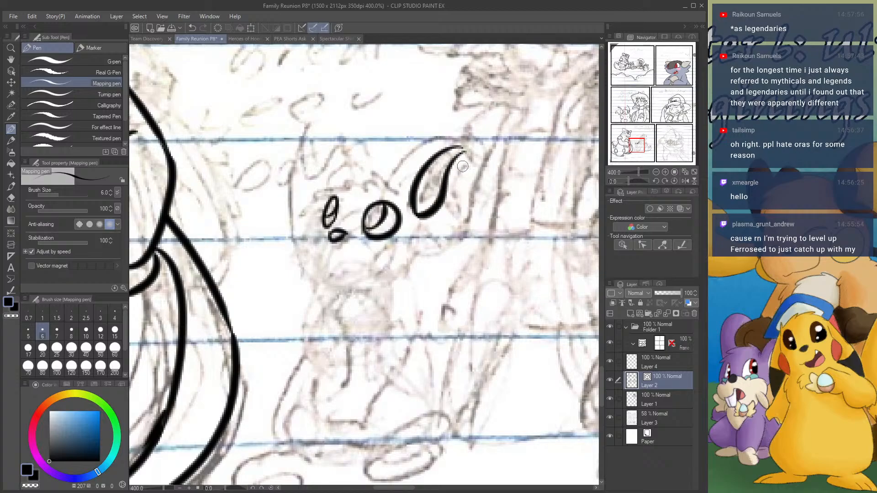
drag(478, 148, 445, 151)
key(ctrl+z)
key(ctrl+z)
key(ctrl+z)
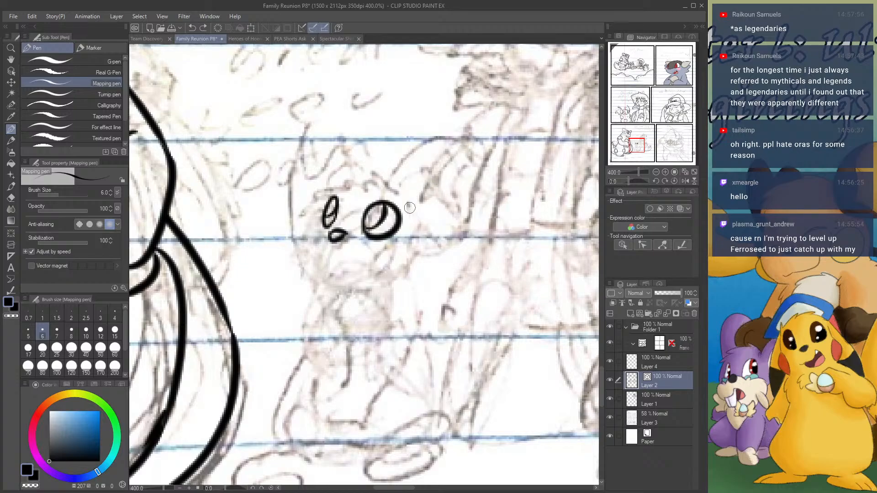
mouse_move(404, 197)
mouse_down()
mouse_move(443, 147)
mouse_move(475, 145)
mouse_move(461, 147)
mouse_move(401, 211)
mouse_move(407, 222)
mouse_up()
key(ctrl+z)
key(ctrl+z)
- Ink the small character's curved inner ear beside the round eye, plus the forehead fringe, mouth and cheeks
mouse_move(462, 147)
mouse_down()
mouse_move(404, 193)
mouse_move(407, 218)
mouse_up()
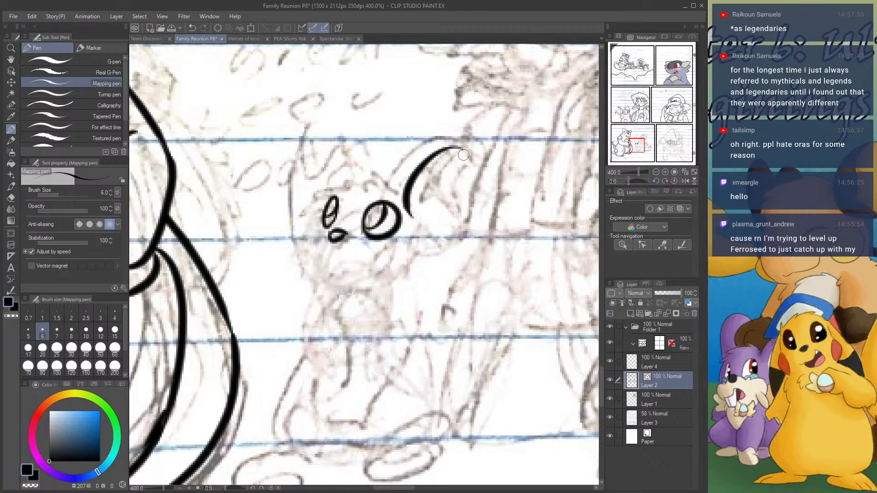
mouse_move(461, 148)
mouse_down()
mouse_move(423, 209)
mouse_move(409, 215)
mouse_move(375, 181)
mouse_move(327, 179)
mouse_move(312, 234)
mouse_move(289, 244)
mouse_move(298, 279)
mouse_move(327, 286)
mouse_move(323, 271)
mouse_move(333, 264)
mouse_move(348, 271)
mouse_move(357, 254)
mouse_up()
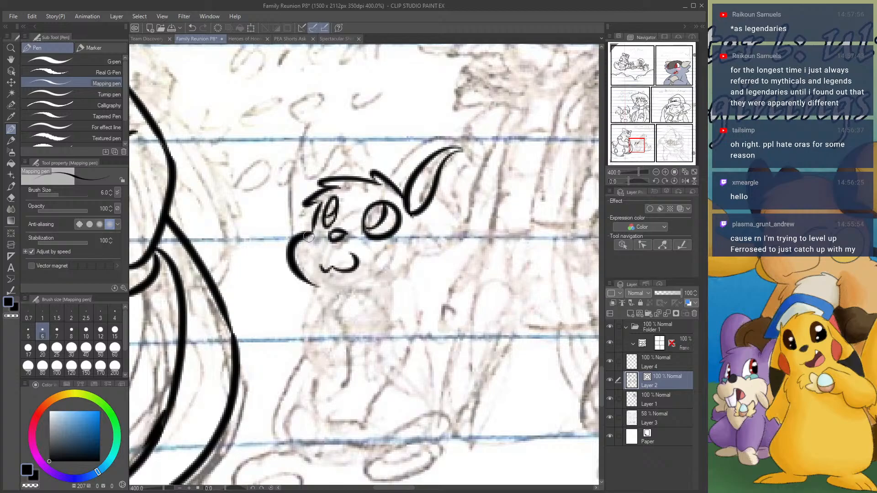
drag(308, 236, 302, 272)
mouse_move(396, 256)
mouse_down()
mouse_move(373, 264)
mouse_move(406, 277)
mouse_move(401, 244)
mouse_move(421, 270)
mouse_up()
- Ink the jagged outer edge of that ear, the opposite ear with its wavy edge, and the side of the face
mouse_move(412, 219)
mouse_down()
mouse_move(433, 231)
mouse_move(448, 219)
mouse_move(434, 231)
mouse_move(441, 226)
mouse_up()
key(ctrl+z)
key(ctrl+z)
mouse_move(454, 154)
mouse_down()
mouse_move(475, 185)
mouse_move(485, 216)
mouse_move(471, 214)
mouse_move(462, 198)
mouse_move(432, 234)
mouse_move(422, 206)
mouse_move(456, 210)
mouse_up()
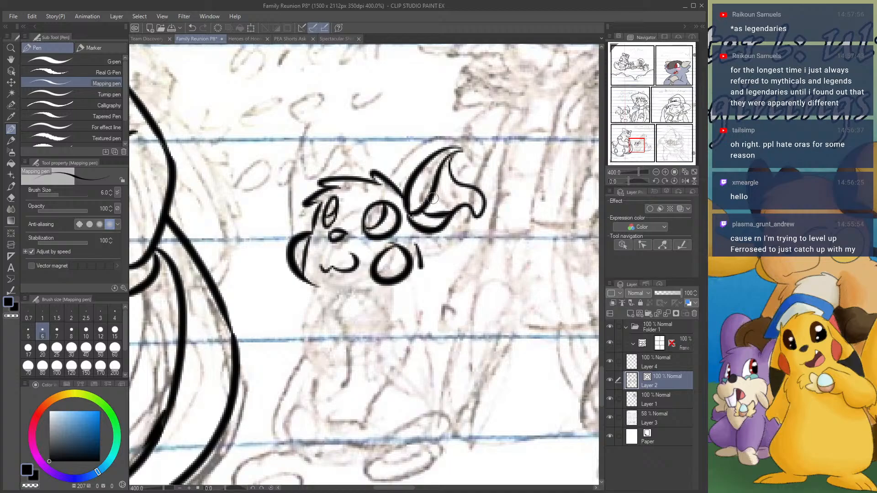
mouse_move(315, 218)
mouse_down()
mouse_move(304, 142)
mouse_move(336, 129)
mouse_move(325, 163)
mouse_move(371, 147)
mouse_move(378, 166)
mouse_move(353, 163)
mouse_up()
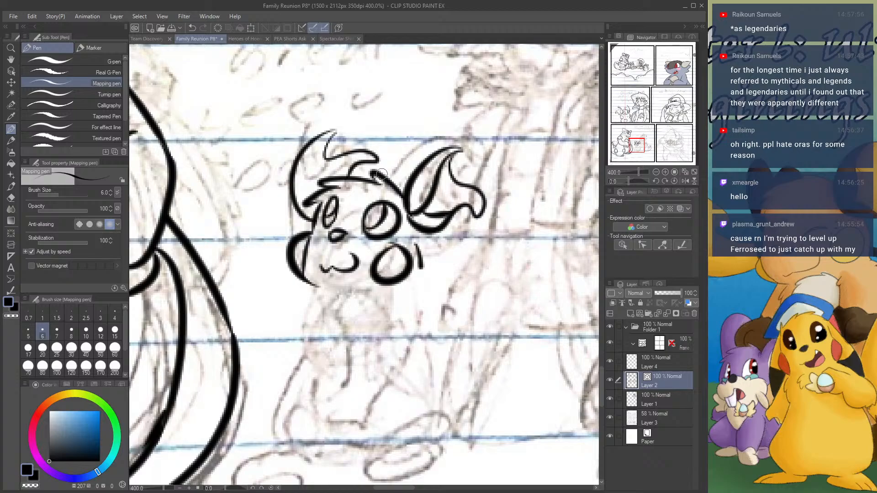
mouse_move(413, 225)
mouse_down()
mouse_move(421, 271)
mouse_move(418, 261)
mouse_move(403, 279)
mouse_up()
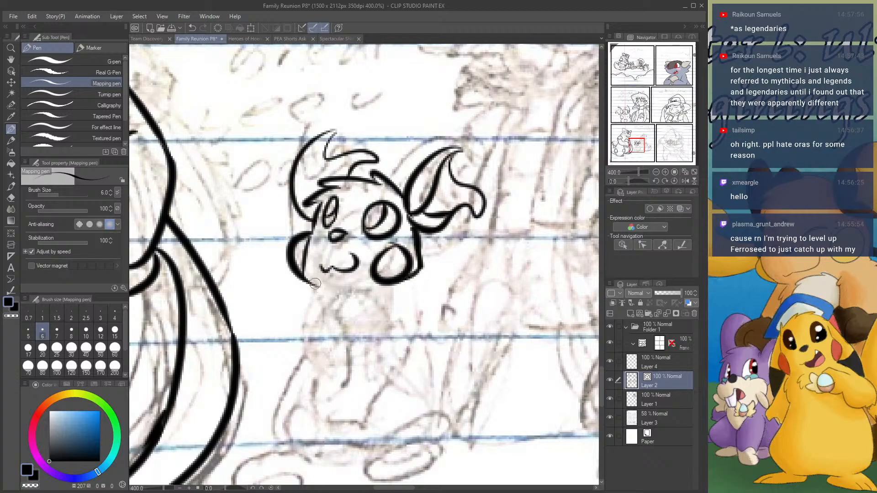
- Ink the small character's furry upper body sides and both arms with their paws
mouse_move(315, 283)
mouse_down()
mouse_move(302, 289)
mouse_move(289, 322)
mouse_move(309, 354)
mouse_up()
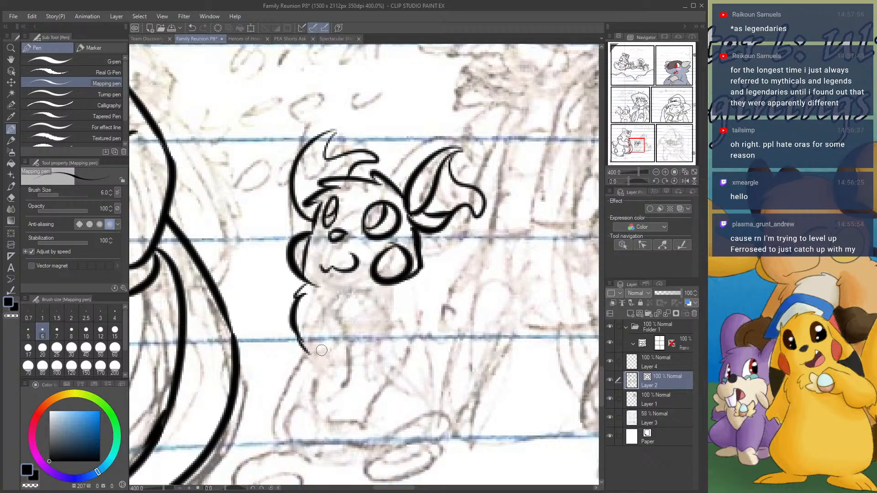
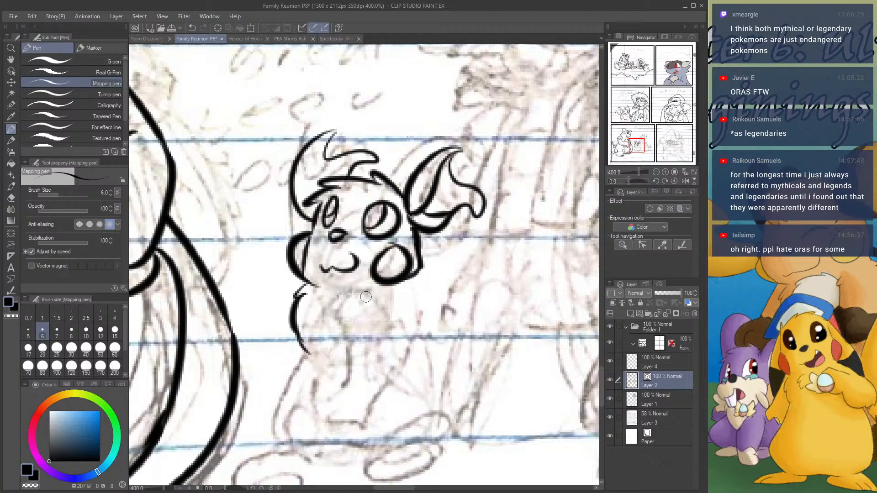
mouse_move(365, 318)
mouse_down()
mouse_move(345, 360)
mouse_move(363, 371)
mouse_up()
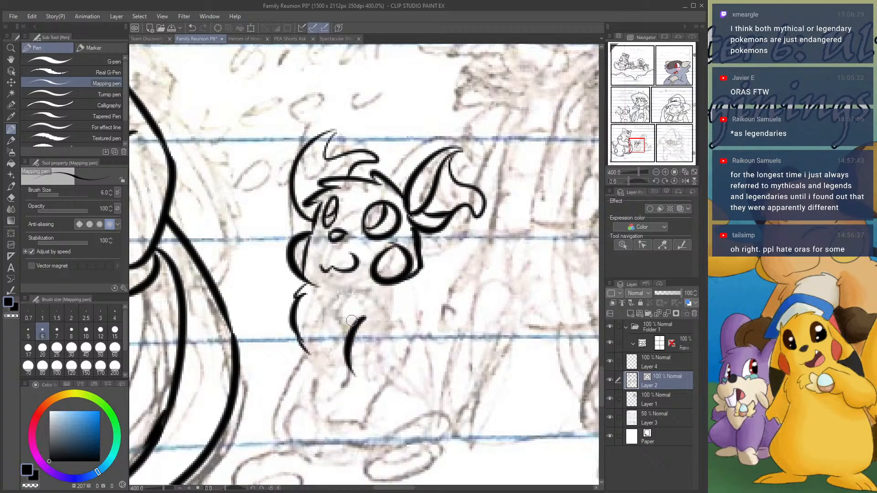
mouse_move(347, 303)
mouse_down()
mouse_move(327, 312)
mouse_move(328, 347)
mouse_move(317, 356)
mouse_move(302, 344)
mouse_move(289, 359)
mouse_move(319, 367)
mouse_move(323, 347)
mouse_move(299, 331)
mouse_move(320, 332)
mouse_up()
mouse_move(404, 279)
mouse_down()
mouse_move(416, 317)
mouse_move(406, 348)
mouse_move(389, 360)
mouse_move(389, 377)
mouse_move(348, 363)
mouse_move(389, 376)
mouse_up()
drag(351, 343, 389, 359)
click(11, 197)
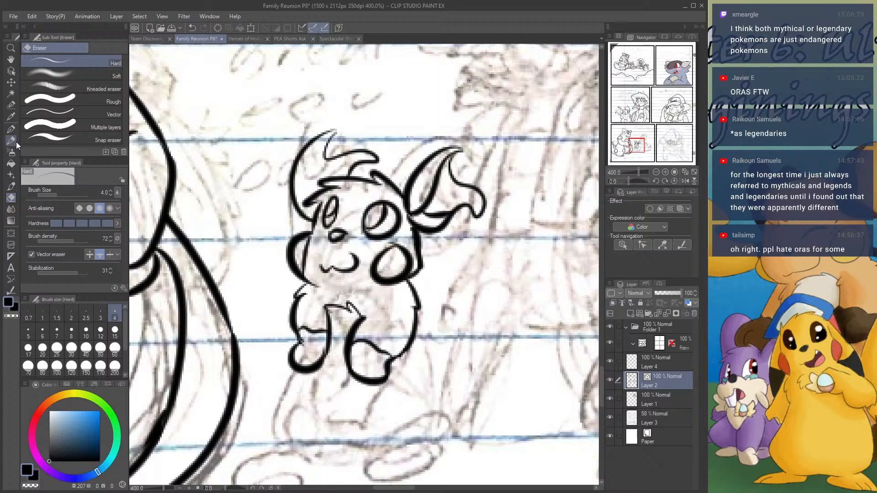
- Ink the small character's rounded lower body sides, the belly patch between the paws, and the stripe markings on the hip
click(11, 129)
mouse_move(292, 363)
mouse_down()
mouse_move(262, 396)
mouse_move(261, 437)
mouse_move(287, 448)
mouse_up()
mouse_move(418, 335)
mouse_down()
mouse_move(434, 409)
mouse_move(423, 437)
mouse_up()
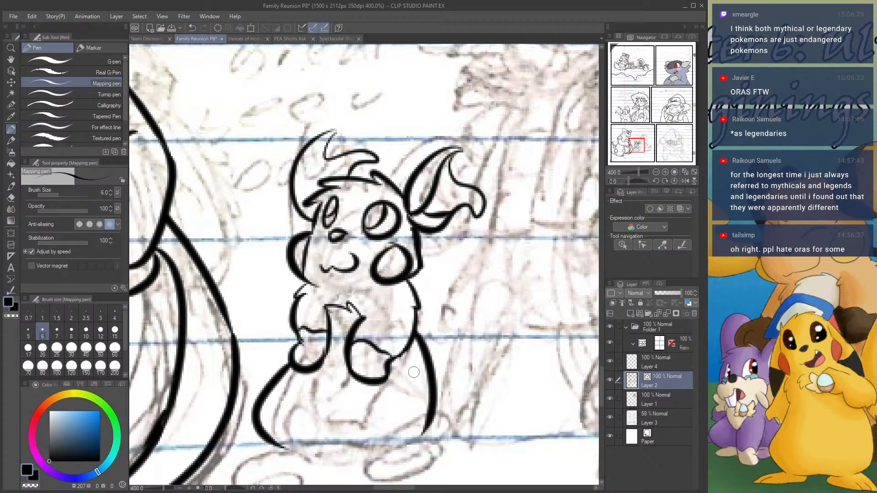
mouse_move(302, 368)
mouse_down()
mouse_move(297, 406)
mouse_move(338, 435)
mouse_move(383, 421)
mouse_up()
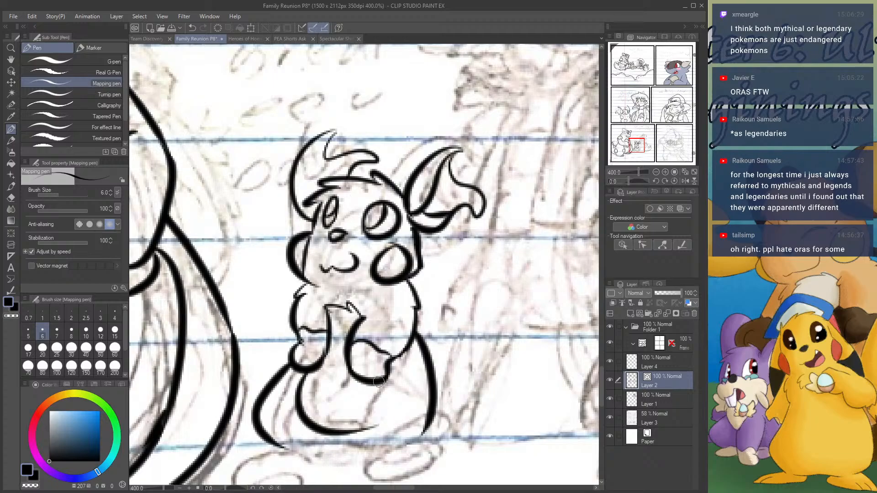
mouse_move(379, 382)
mouse_down()
mouse_move(377, 429)
mouse_move(366, 444)
mouse_up()
key(ctrl+z)
mouse_move(379, 382)
mouse_down()
mouse_move(380, 411)
mouse_move(368, 431)
mouse_move(354, 432)
mouse_move(381, 411)
mouse_move(372, 429)
mouse_move(322, 432)
mouse_up()
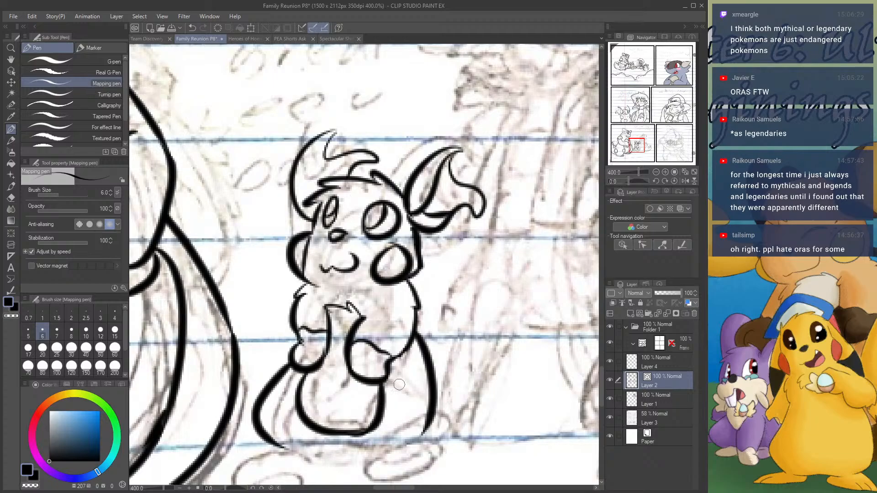
drag(419, 364, 429, 392)
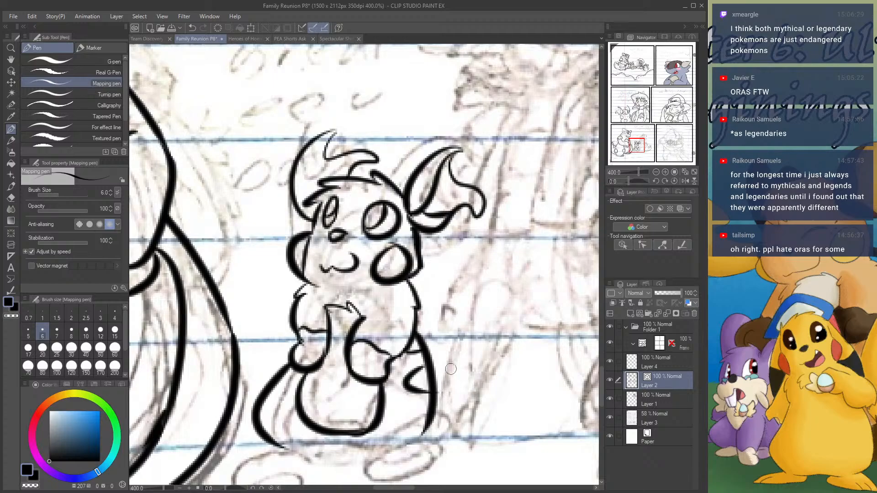
- Ink the small character's base line and the foot beneath the striped hip, including its toe lines
drag(638, 149, 641, 154)
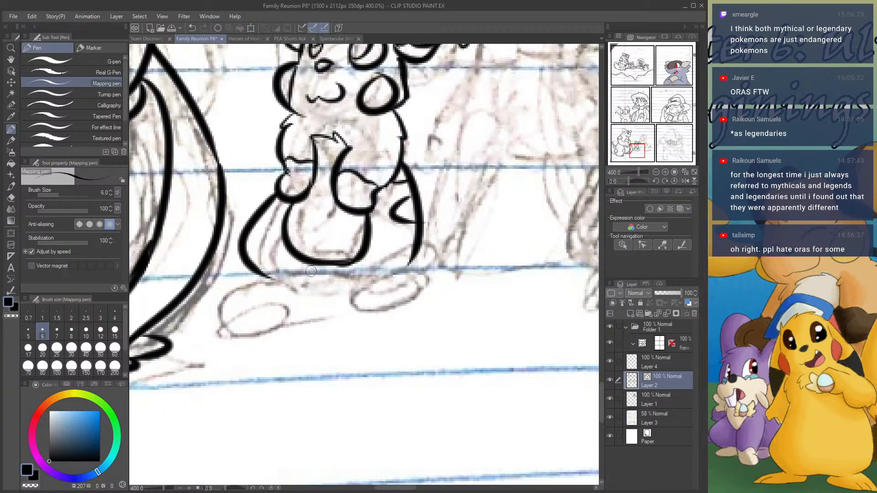
mouse_move(311, 271)
mouse_down()
mouse_move(370, 282)
mouse_move(386, 316)
mouse_move(409, 314)
mouse_up()
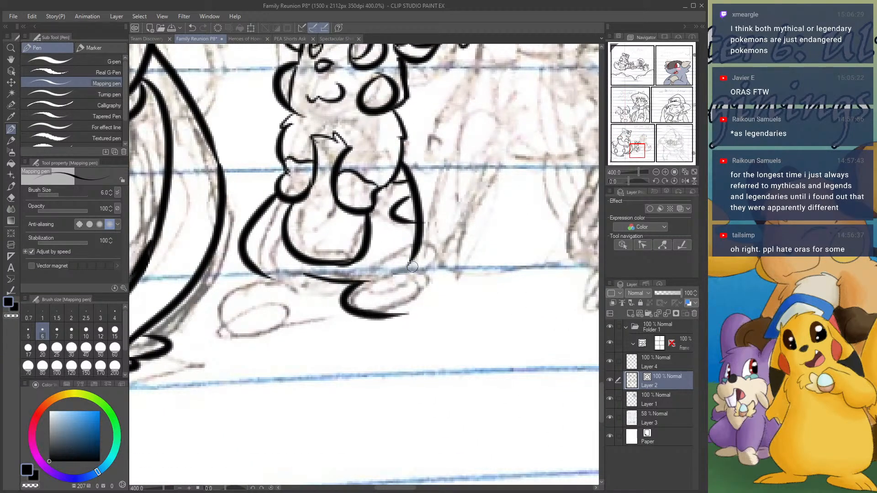
mouse_move(413, 267)
mouse_down()
mouse_move(421, 308)
mouse_move(368, 315)
mouse_move(393, 283)
mouse_move(414, 287)
mouse_up()
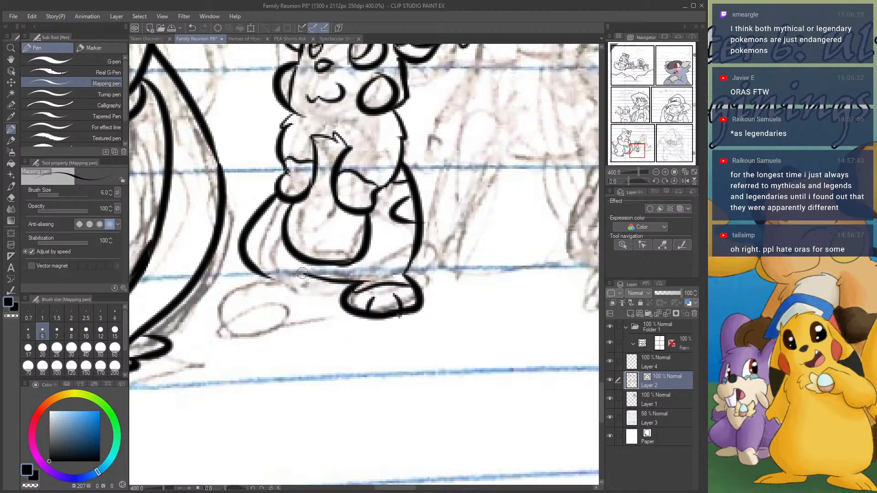
- Ink the small character's remaining foot beneath the unstriped side, including its sole, rounded top and toe line
mouse_move(302, 273)
mouse_down()
mouse_move(319, 285)
mouse_move(276, 306)
mouse_move(203, 305)
mouse_up()
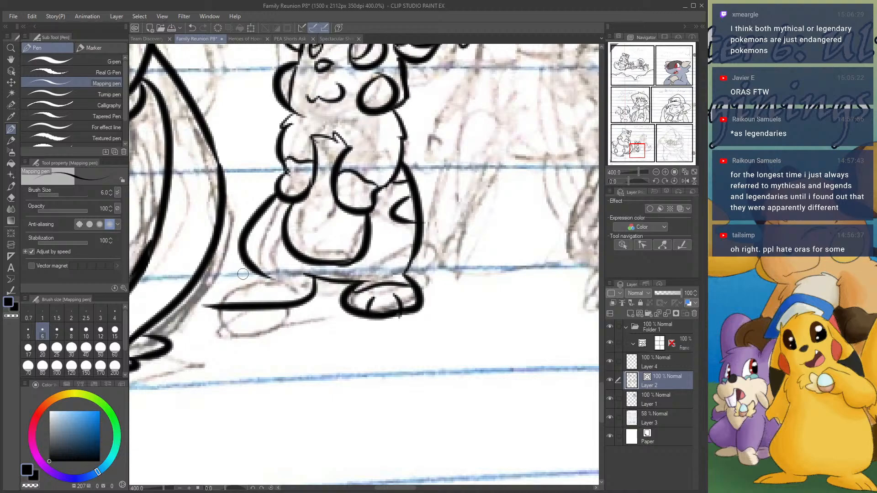
mouse_move(229, 278)
mouse_down()
mouse_move(211, 303)
mouse_move(225, 296)
mouse_move(218, 278)
mouse_move(262, 273)
mouse_move(255, 302)
mouse_up()
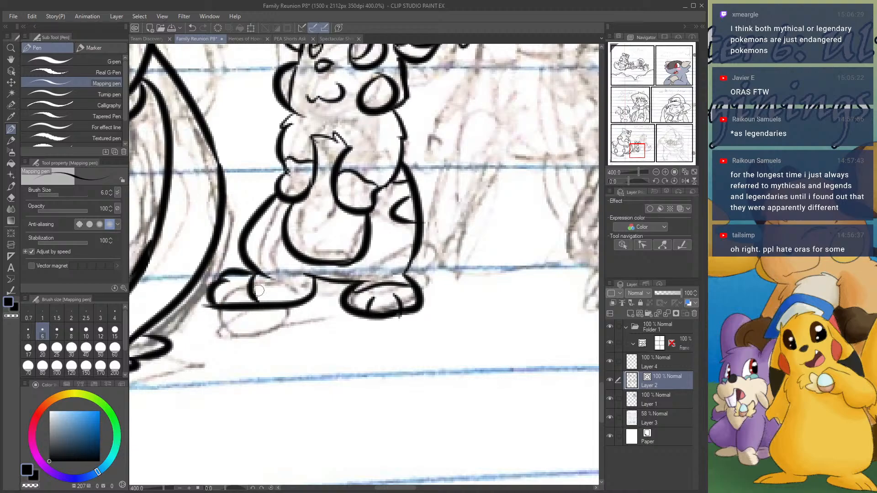
- Select the whole inked small character with the Selection pen at brush size 25
mouse_move(634, 150)
mouse_down()
mouse_move(638, 139)
mouse_move(630, 147)
mouse_up()
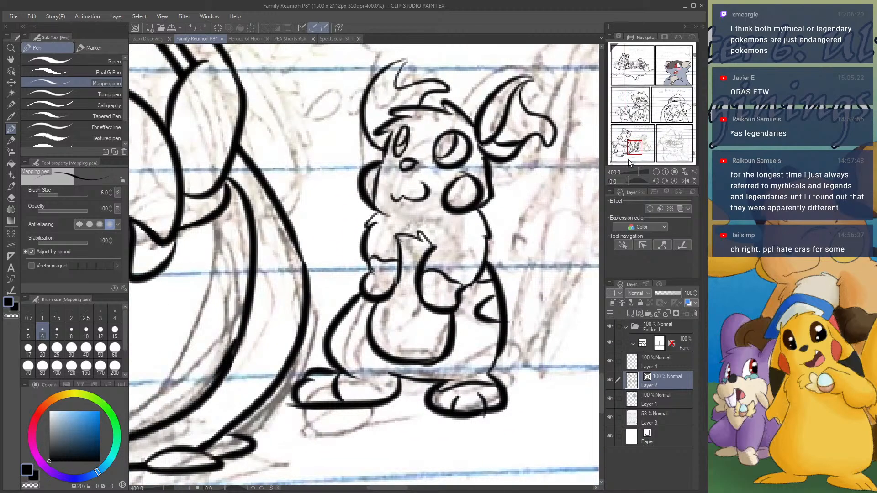
click(656, 173)
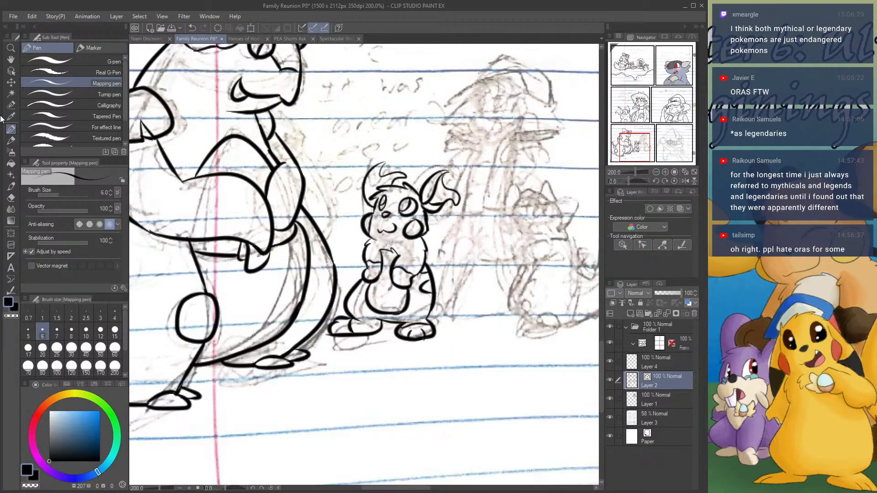
key(m)
mouse_move(452, 205)
mouse_down()
mouse_move(442, 199)
mouse_move(452, 216)
mouse_move(432, 212)
mouse_up()
key(ctrl+d)
click(115, 330)
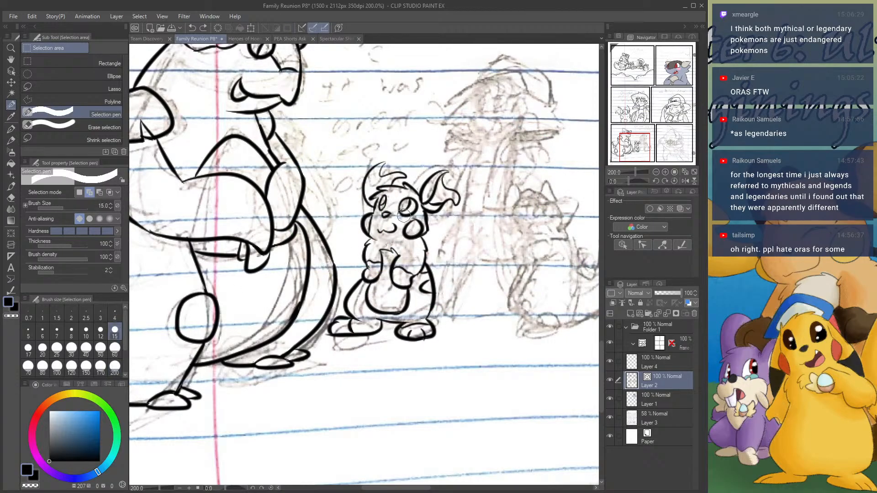
click(56, 348)
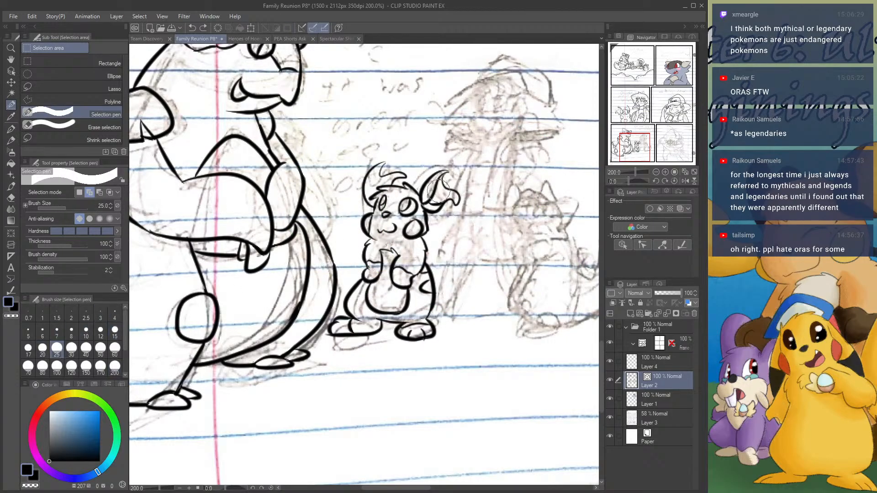
mouse_move(452, 201)
mouse_down()
mouse_move(463, 189)
mouse_move(423, 179)
mouse_move(365, 192)
mouse_move(372, 274)
mouse_move(333, 343)
mouse_move(436, 329)
mouse_move(415, 285)
mouse_move(422, 251)
mouse_move(394, 226)
mouse_move(443, 221)
mouse_up()
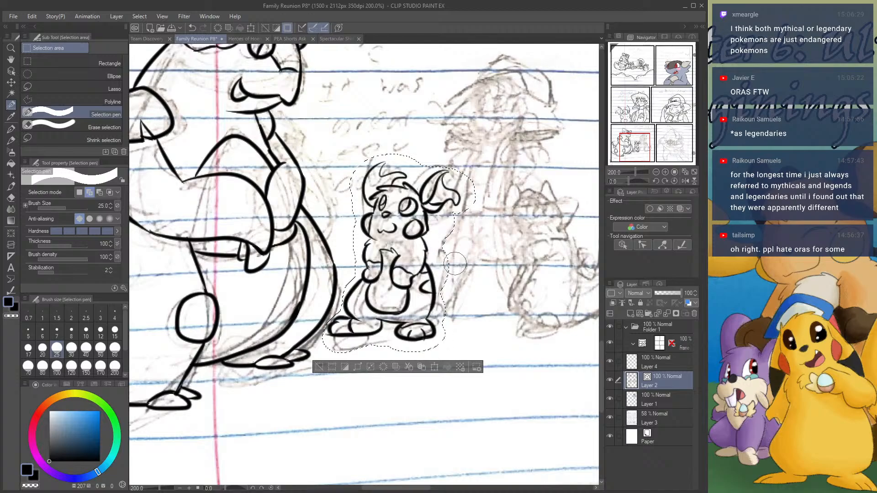
- Scale the selected small character to 87%, reposition it on the ground beside the large character, and clear the selection
key(ctrl+t)
drag(394, 250, 385, 263)
drag(459, 176, 457, 178)
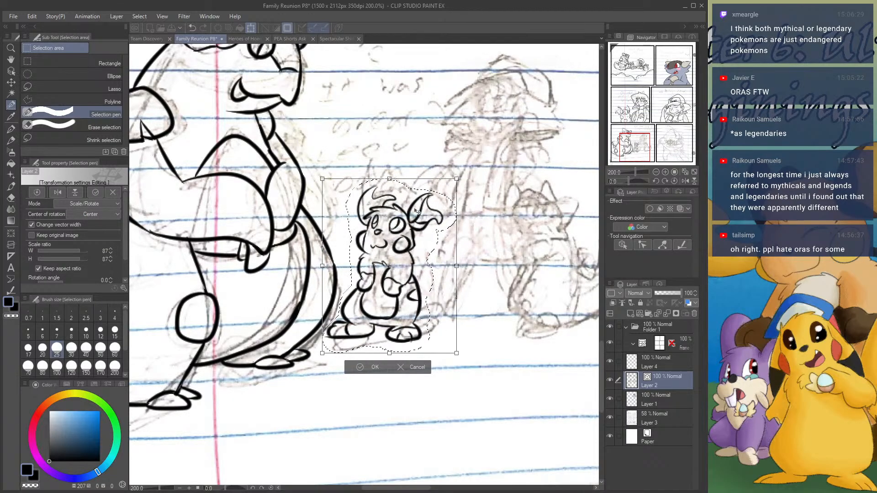
drag(409, 236, 409, 241)
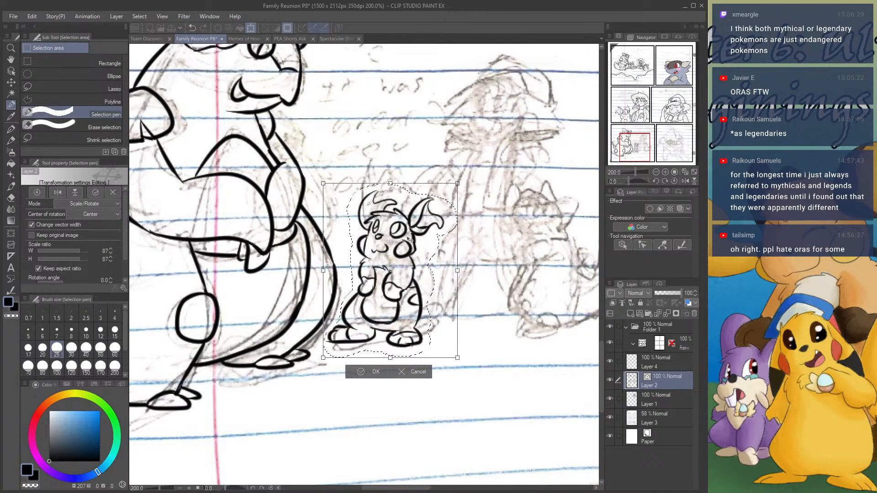
click(373, 371)
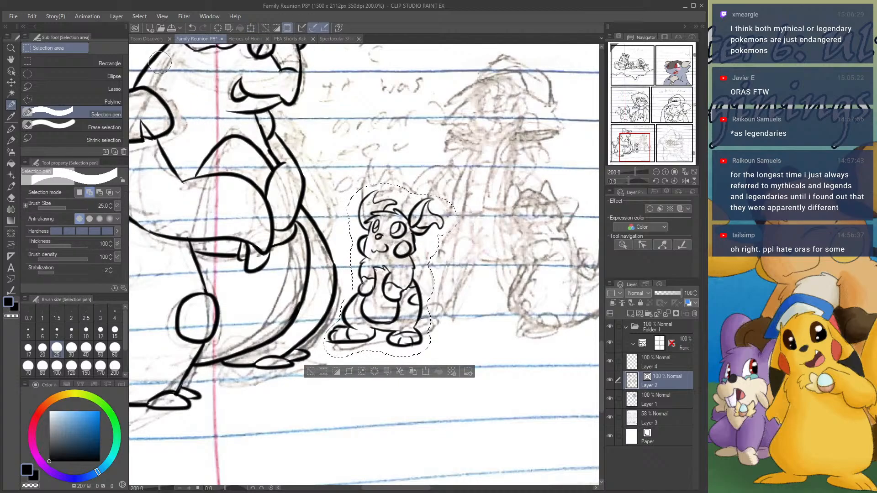
key(ctrl+d)
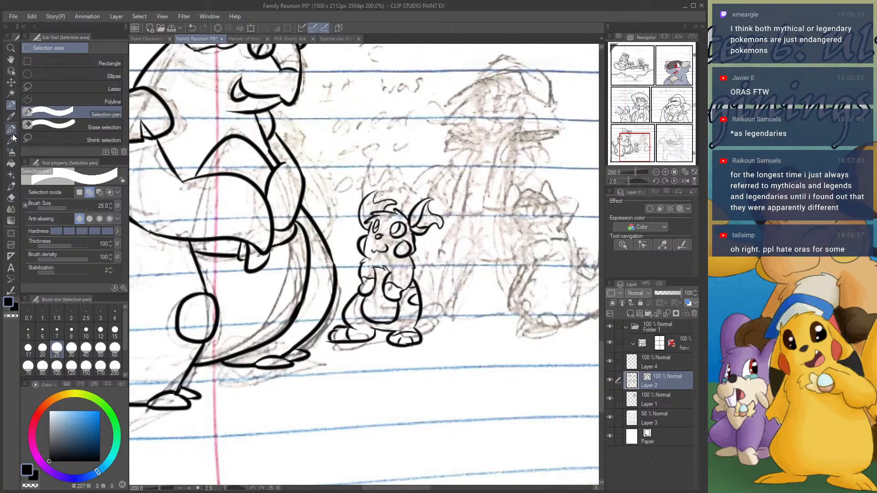
- Ink the front brim of the sketched hatted character's cap and the hair tufts beneath it with the Mapping pen
key(p)
click(663, 173)
click(663, 173)
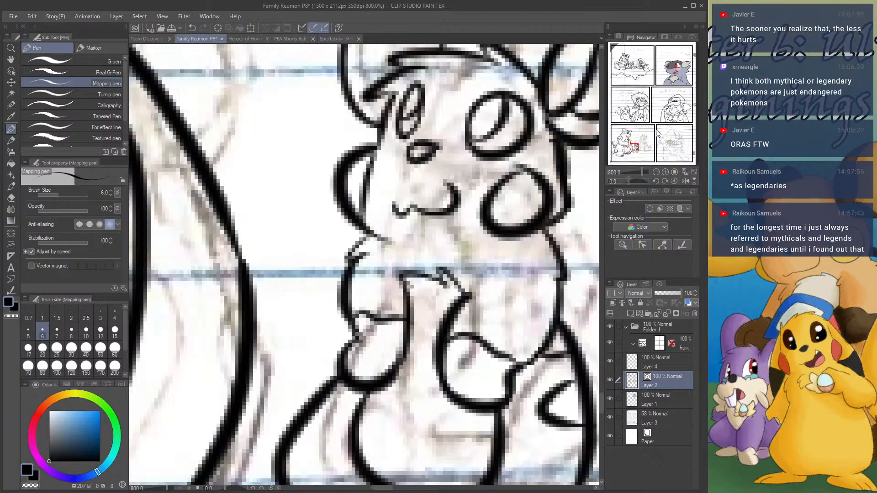
drag(638, 139, 643, 139)
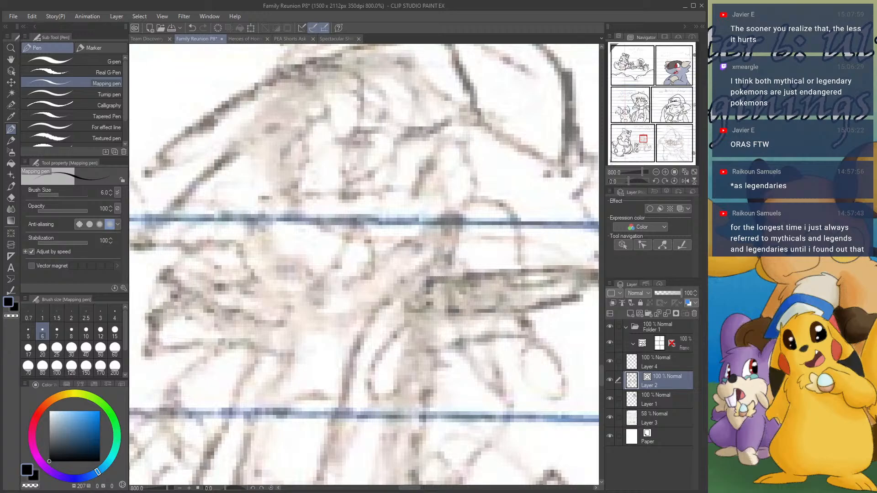
scroll(484, 243, down, 2)
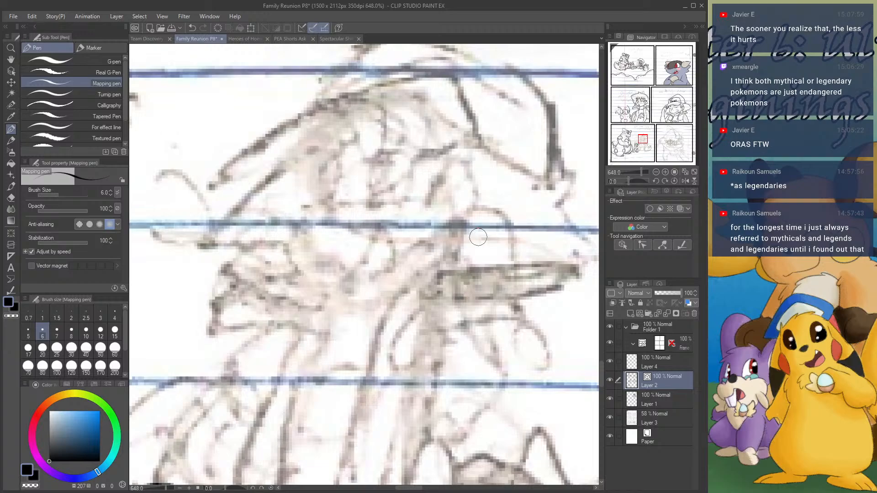
scroll(397, 221, down, 2)
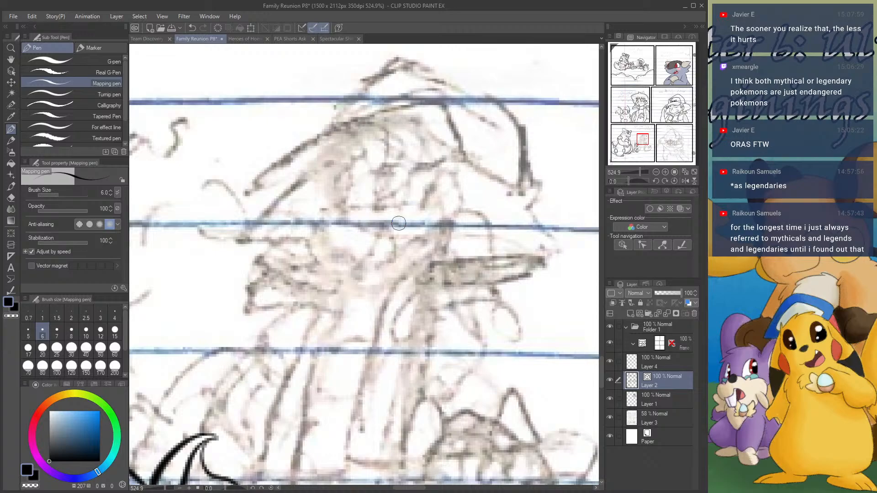
scroll(360, 137, down, 1)
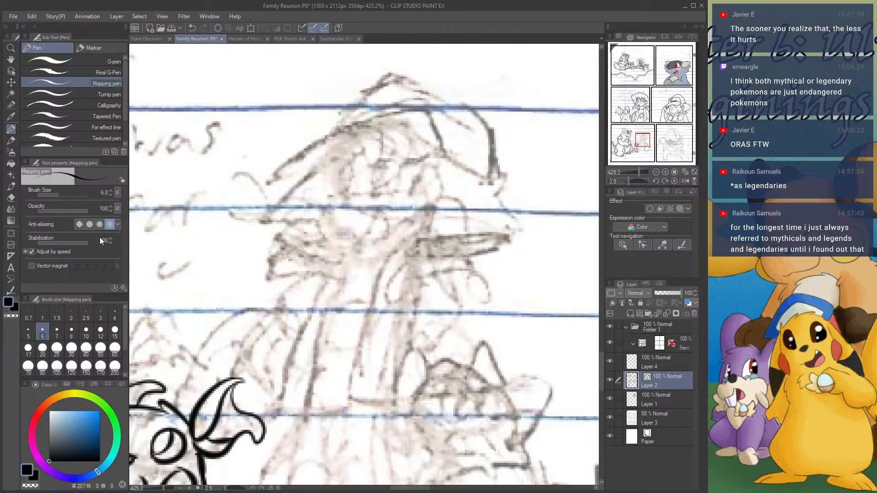
mouse_move(344, 137)
mouse_down()
mouse_move(412, 158)
mouse_move(437, 150)
mouse_move(352, 123)
mouse_move(311, 142)
mouse_move(274, 181)
mouse_up()
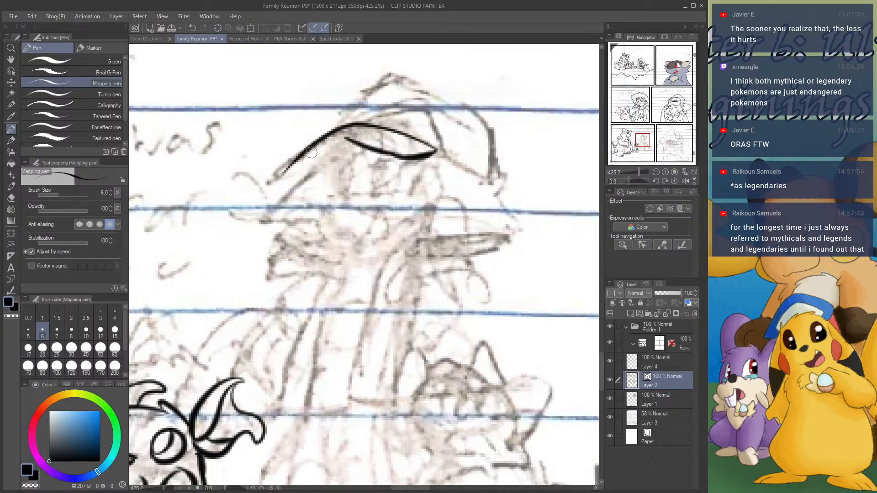
mouse_move(322, 147)
mouse_down()
mouse_move(344, 148)
mouse_move(328, 174)
mouse_move(346, 151)
mouse_move(364, 176)
mouse_move(368, 152)
mouse_up()
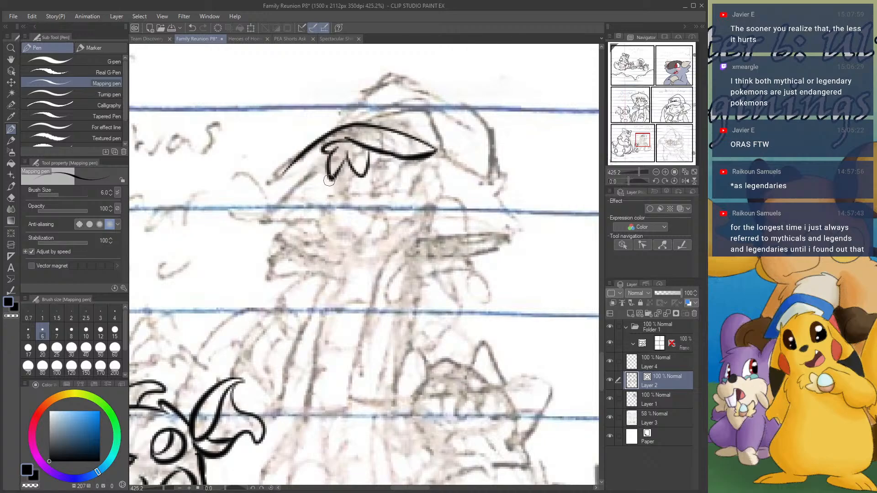
- Ink the hatted character's face outline, the thick angular shape behind the cheek, the sideburn and the outer ear
mouse_move(330, 180)
mouse_down()
mouse_move(321, 213)
mouse_move(343, 247)
mouse_move(374, 255)
mouse_up()
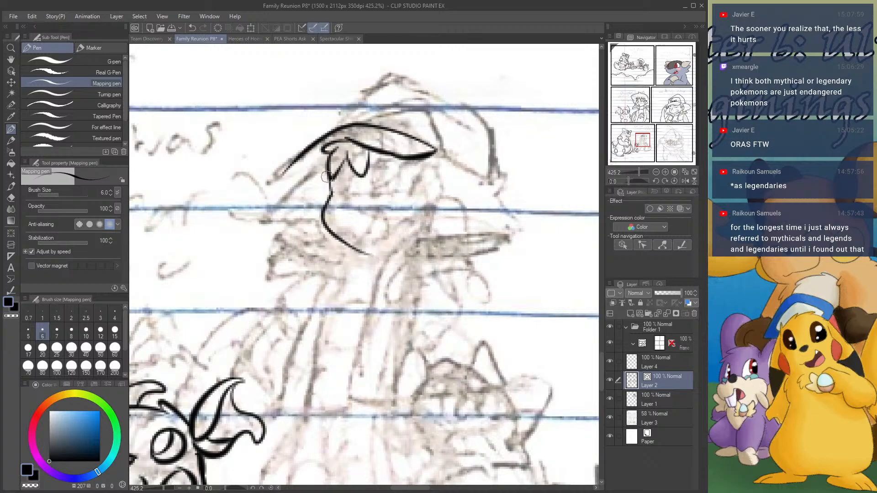
mouse_move(286, 171)
mouse_down()
mouse_move(327, 166)
mouse_move(282, 203)
mouse_move(285, 226)
mouse_move(319, 223)
mouse_move(308, 226)
mouse_move(340, 237)
mouse_move(306, 227)
mouse_move(379, 251)
mouse_move(416, 226)
mouse_up()
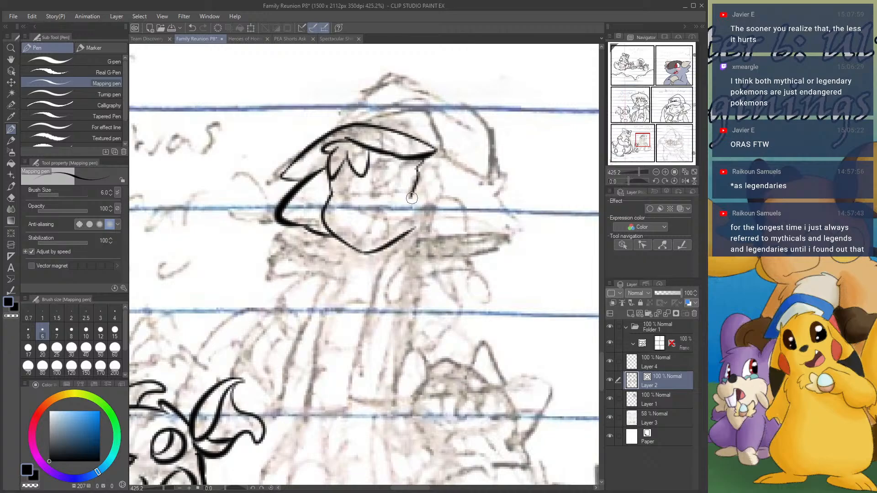
mouse_move(412, 200)
mouse_down()
mouse_move(433, 174)
mouse_move(447, 182)
mouse_move(446, 208)
mouse_move(432, 223)
mouse_move(413, 214)
mouse_move(407, 233)
mouse_move(380, 249)
mouse_move(338, 238)
mouse_move(371, 254)
mouse_move(413, 236)
mouse_up()
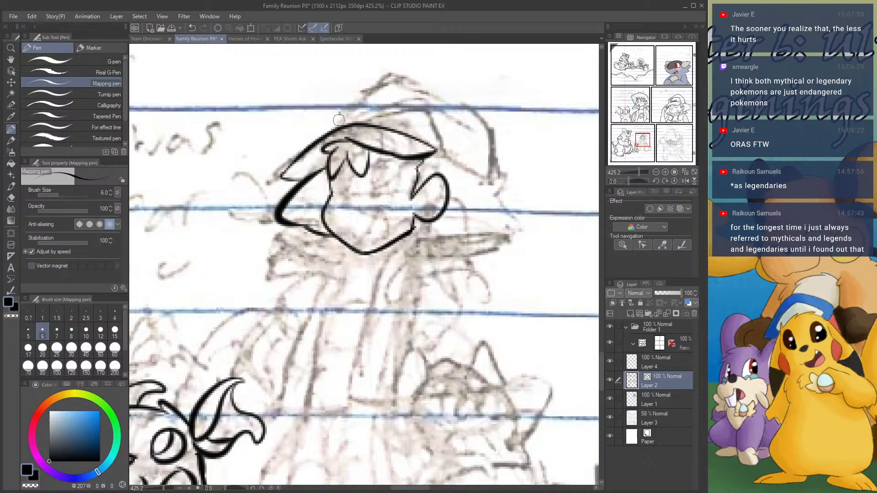
- Ink the hat's tall crown and the angular shape behind the ear, and start the side of the neck
mouse_move(337, 129)
mouse_down()
mouse_move(361, 99)
mouse_move(418, 75)
mouse_move(466, 106)
mouse_move(489, 146)
mouse_move(489, 174)
mouse_up()
mouse_move(435, 99)
mouse_down()
mouse_move(489, 137)
mouse_move(430, 92)
mouse_up()
key(ctrl+z)
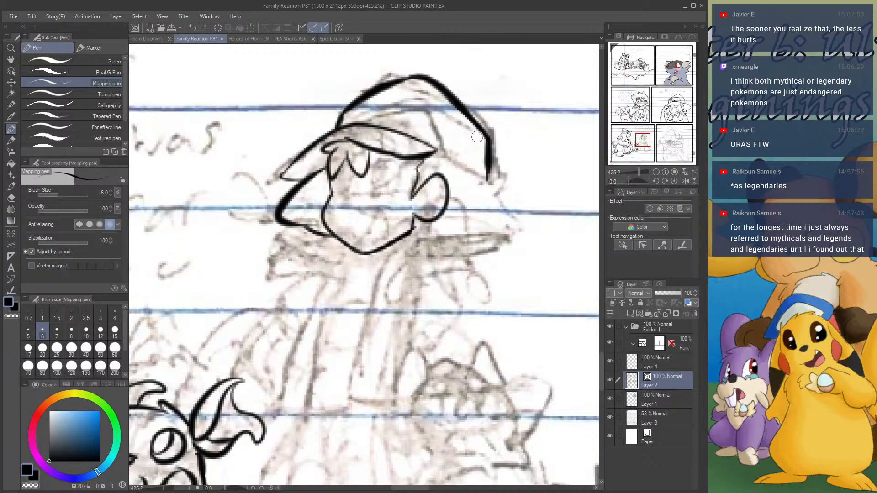
mouse_move(435, 150)
mouse_down()
mouse_move(493, 179)
mouse_move(501, 174)
mouse_move(495, 188)
mouse_move(523, 230)
mouse_move(435, 238)
mouse_move(443, 232)
mouse_move(398, 273)
mouse_move(449, 251)
mouse_move(435, 237)
mouse_up()
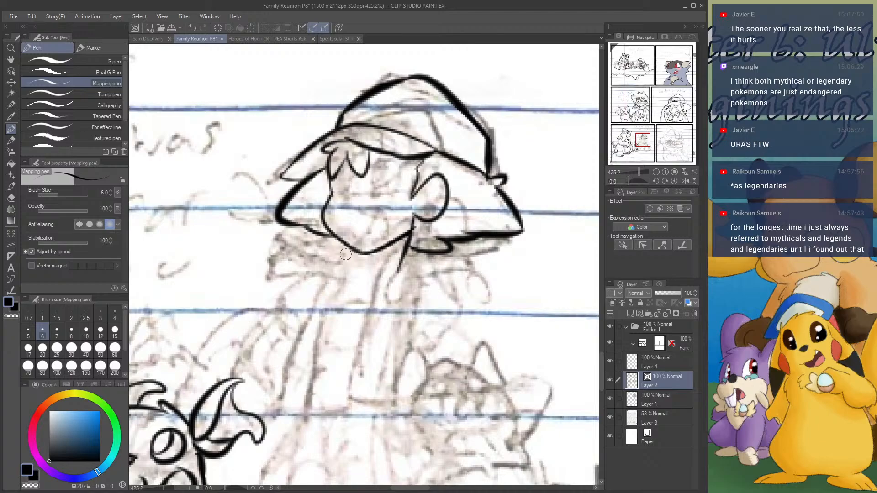
- Ink the hatted character's neck with its curved base and a long line running down the chest
drag(356, 252, 333, 303)
key(ctrl+z)
mouse_move(360, 255)
mouse_down()
mouse_move(338, 289)
mouse_move(353, 273)
mouse_move(391, 264)
mouse_move(379, 282)
mouse_move(403, 266)
mouse_move(361, 335)
mouse_up()
key(ctrl+z)
key(ctrl+z)
mouse_move(400, 269)
mouse_down()
mouse_move(369, 305)
mouse_move(347, 354)
mouse_up()
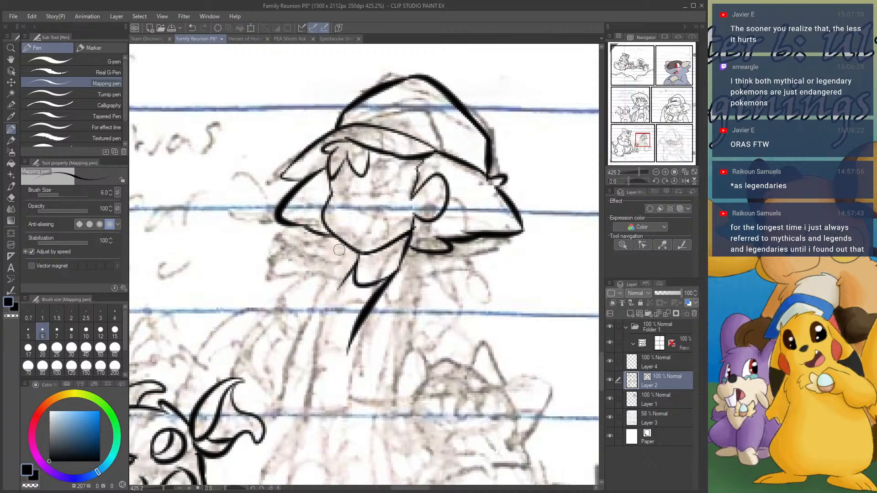
- Ink the pointed collar flaps on both sides of the neck, including their inner edge lines
mouse_move(312, 235)
mouse_down()
mouse_move(298, 245)
mouse_move(330, 238)
mouse_move(307, 245)
mouse_move(361, 252)
mouse_up()
key(ctrl+z)
mouse_move(316, 235)
mouse_down()
mouse_move(302, 265)
mouse_move(347, 283)
mouse_move(461, 278)
mouse_move(466, 262)
mouse_up()
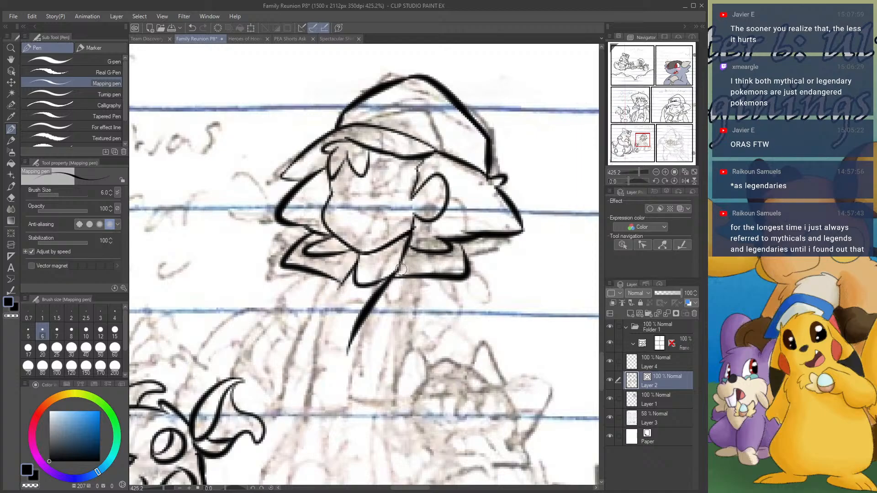
drag(400, 267, 462, 266)
drag(284, 255, 344, 272)
- Ink the hatted character's eyes, nose and open mouth, and add the hat's front panel with its small emblem
mouse_move(352, 187)
mouse_down()
mouse_move(335, 212)
mouse_move(363, 203)
mouse_move(391, 162)
mouse_move(403, 180)
mouse_move(382, 199)
mouse_move(367, 191)
mouse_move(369, 183)
mouse_move(398, 194)
mouse_move(372, 201)
mouse_move(339, 169)
mouse_move(333, 196)
mouse_move(343, 196)
mouse_move(340, 180)
mouse_move(337, 203)
mouse_move(388, 246)
mouse_up()
key(ctrl+z)
key(ctrl+z)
key(ctrl+z)
drag(361, 205, 382, 211)
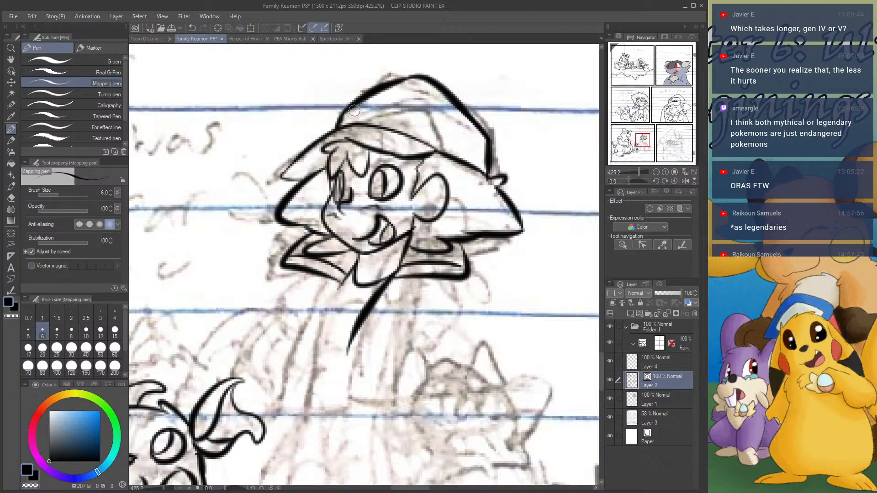
mouse_move(349, 109)
mouse_down()
mouse_move(429, 110)
mouse_move(447, 158)
mouse_up()
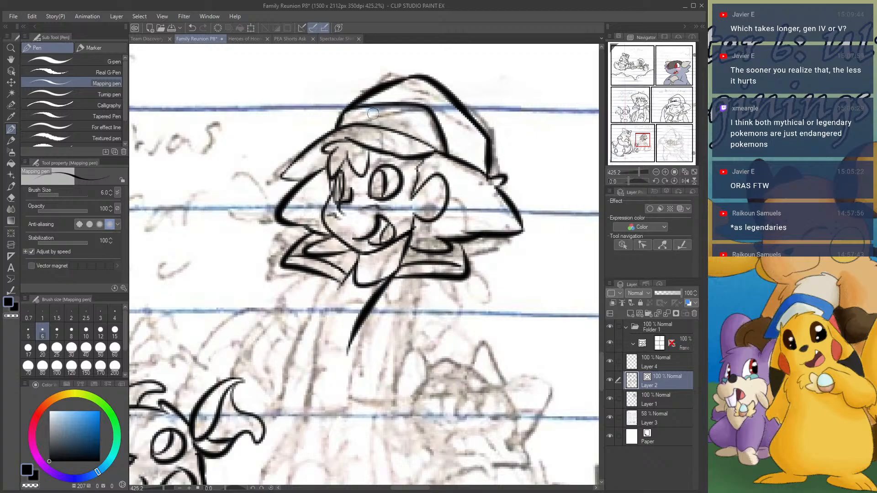
mouse_move(372, 113)
mouse_down()
mouse_move(349, 120)
mouse_move(363, 121)
mouse_up()
- Replace the long chest line with two jacket edges running down from the collar, and ink the inner ear detail
click(11, 197)
drag(351, 317, 396, 328)
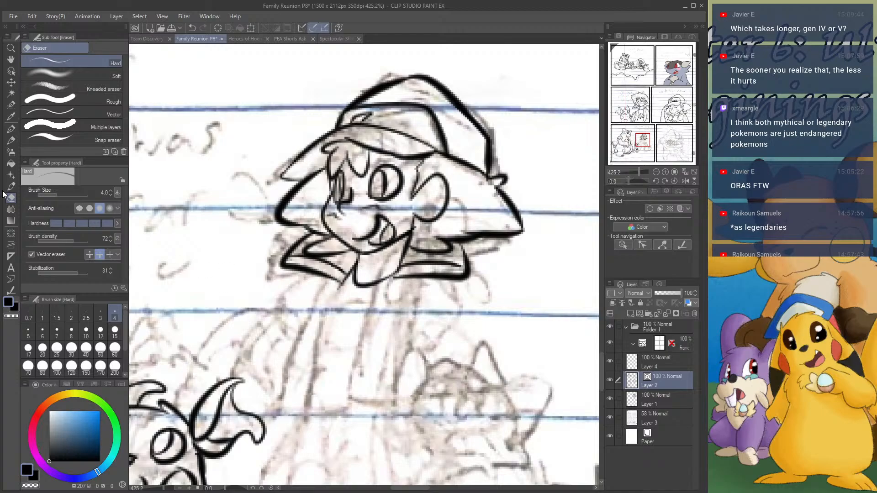
click(11, 130)
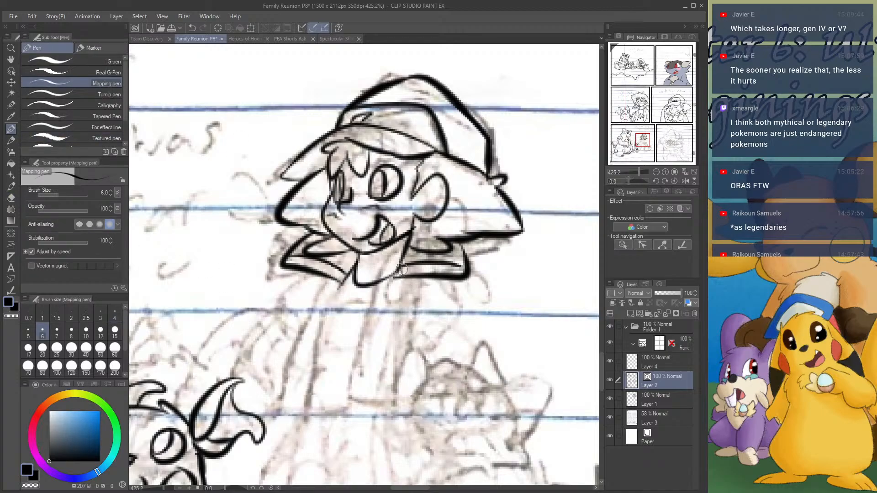
mouse_move(397, 270)
mouse_down()
mouse_move(366, 333)
mouse_move(362, 362)
mouse_up()
mouse_move(345, 272)
mouse_down()
mouse_move(327, 323)
mouse_move(327, 361)
mouse_up()
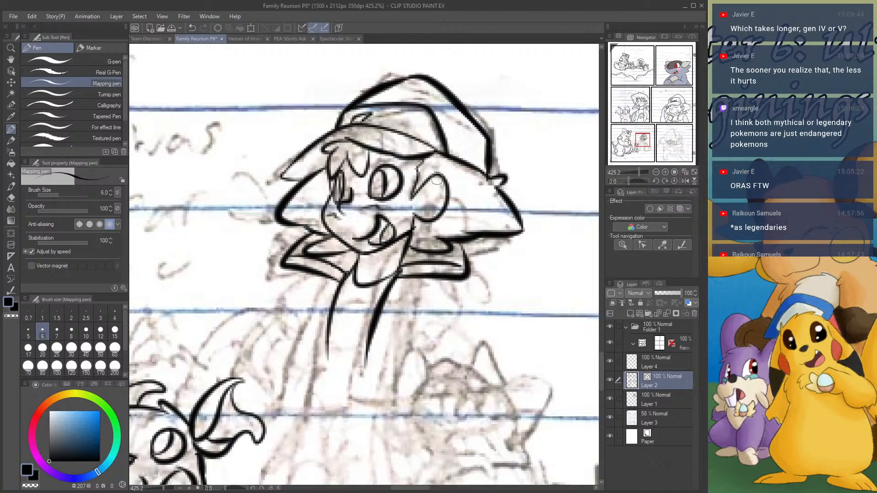
mouse_move(433, 174)
mouse_down()
mouse_move(421, 201)
mouse_move(431, 204)
mouse_move(426, 212)
mouse_move(445, 208)
mouse_up()
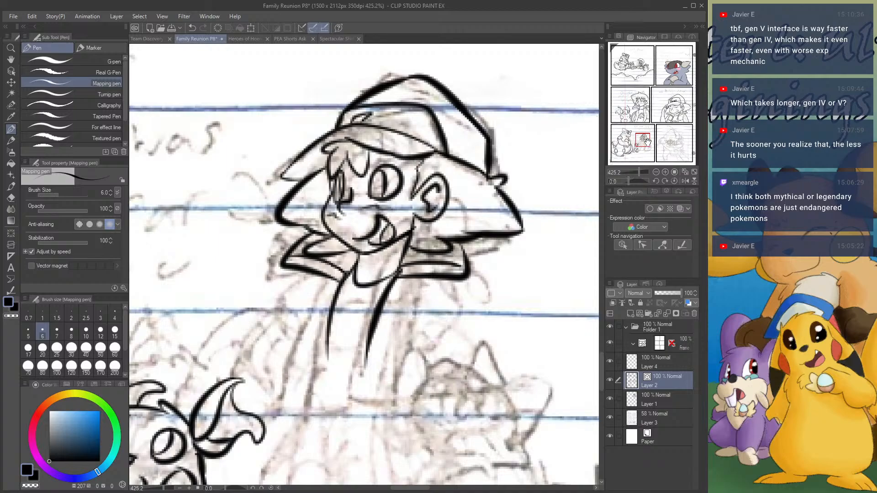
- Ink the long hanging panel below the collar with its hem and cross stripes, plus the narrow edge outside it
drag(644, 140, 640, 144)
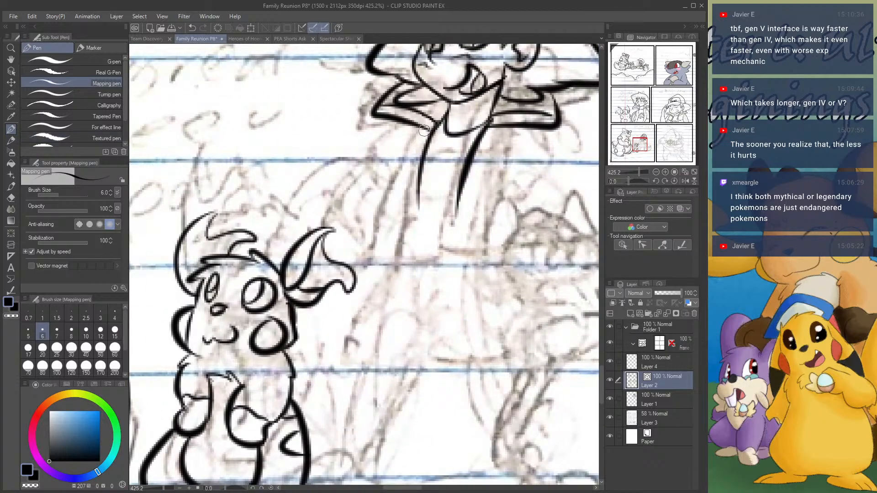
mouse_move(424, 131)
mouse_down()
mouse_move(401, 155)
mouse_move(369, 258)
mouse_up()
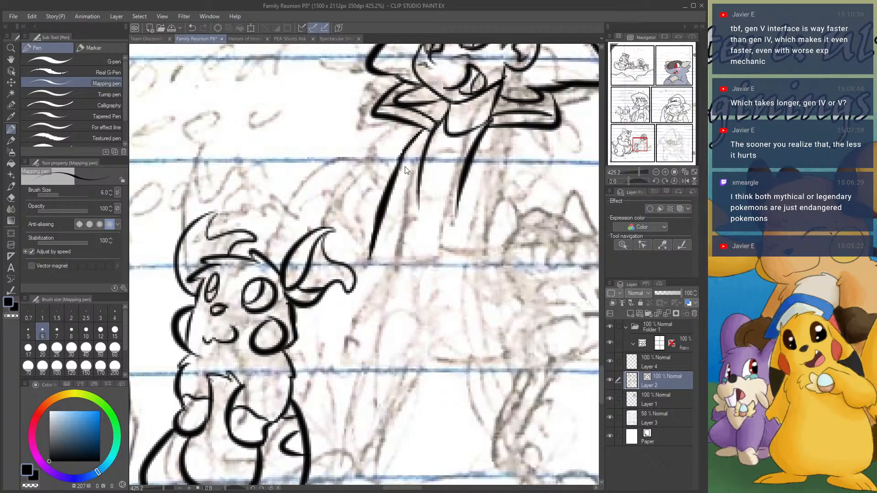
key(ctrl+z)
drag(405, 151, 394, 195)
drag(386, 230, 380, 249)
key(ctrl+z)
mouse_move(403, 156)
mouse_down()
mouse_move(377, 274)
mouse_move(411, 274)
mouse_up()
mouse_move(418, 202)
mouse_down()
mouse_move(414, 268)
mouse_move(398, 276)
mouse_up()
mouse_move(396, 173)
mouse_down()
mouse_move(415, 171)
mouse_move(416, 196)
mouse_up()
drag(391, 230, 410, 229)
mouse_move(395, 162)
mouse_down()
mouse_move(366, 225)
mouse_move(383, 237)
mouse_up()
drag(396, 159, 378, 195)
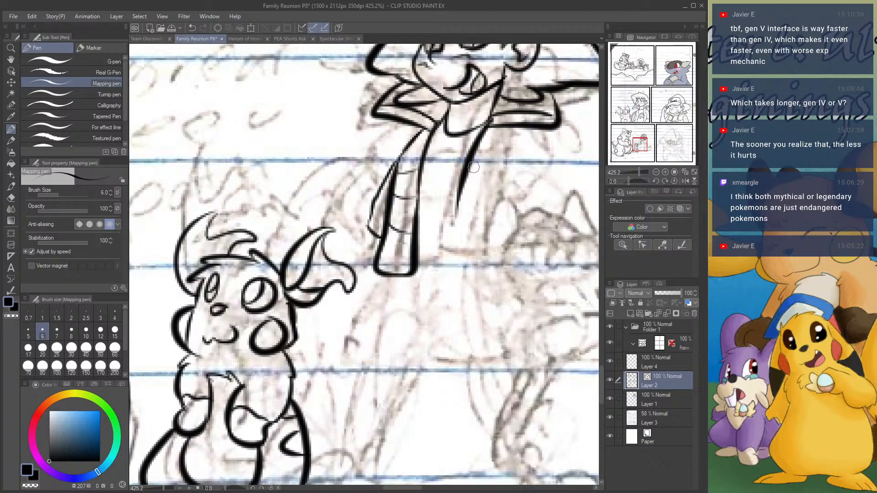
- Redraw the second jacket edge as a thinner line and ink the shirt's arched stripes, cross band and small round emblem
click(11, 197)
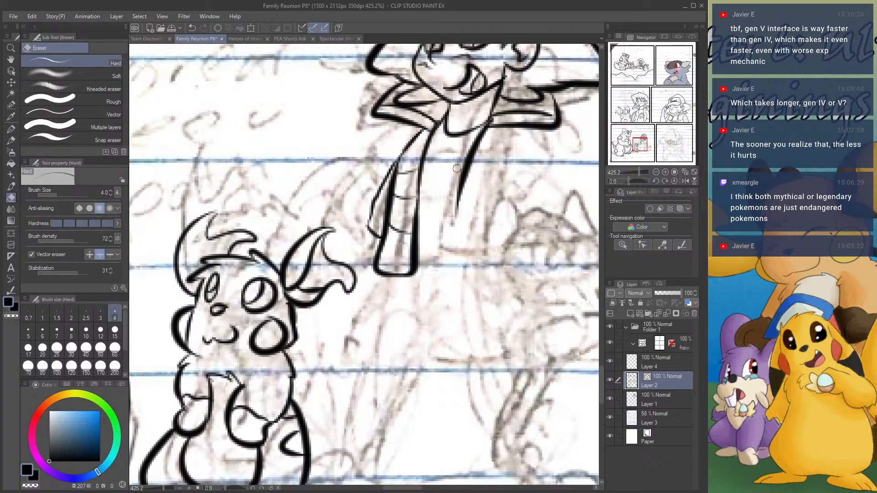
click(11, 130)
drag(483, 132, 470, 212)
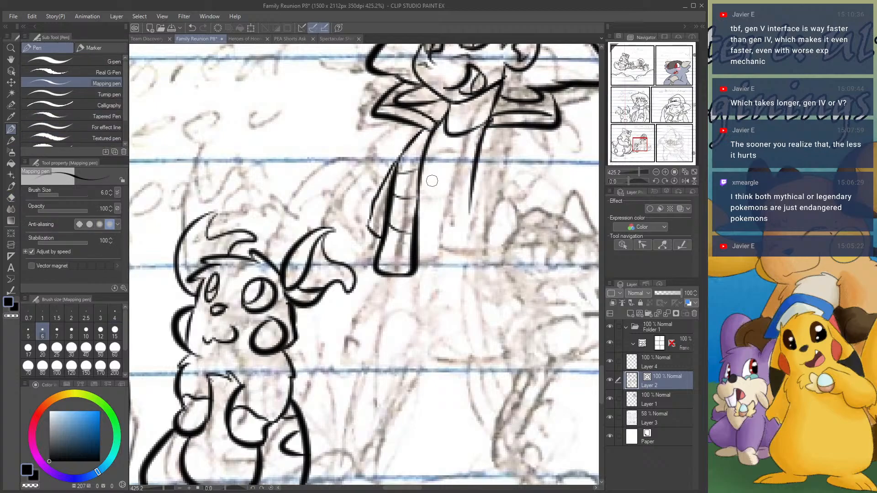
mouse_move(424, 176)
mouse_down()
mouse_move(456, 158)
mouse_move(472, 180)
mouse_up()
mouse_move(421, 199)
mouse_down()
mouse_move(440, 205)
mouse_move(471, 198)
mouse_move(430, 192)
mouse_move(471, 192)
mouse_move(427, 172)
mouse_move(459, 166)
mouse_move(472, 187)
mouse_up()
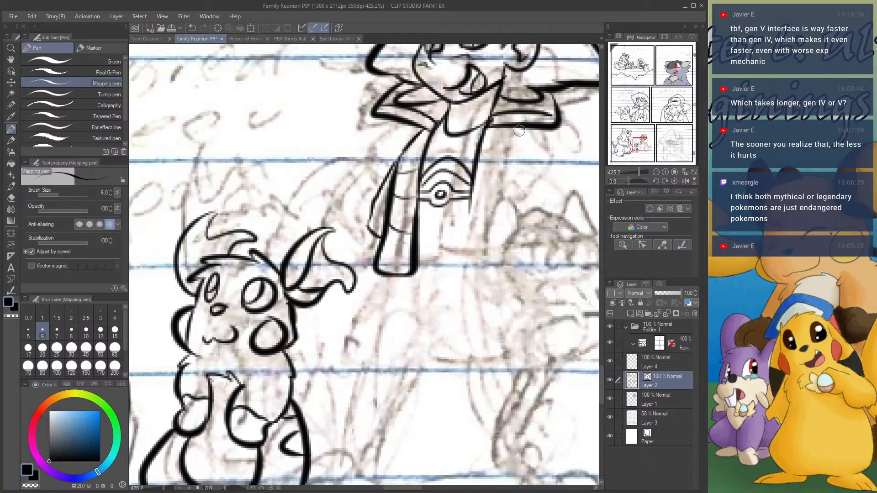
- Ink the shirt hem, extend the second jacket edge down to its lower corner, and start the outstretched sleeve's inner line
mouse_move(521, 128)
mouse_down()
mouse_move(505, 192)
mouse_move(469, 221)
mouse_move(469, 258)
mouse_move(502, 264)
mouse_up()
drag(423, 259, 473, 260)
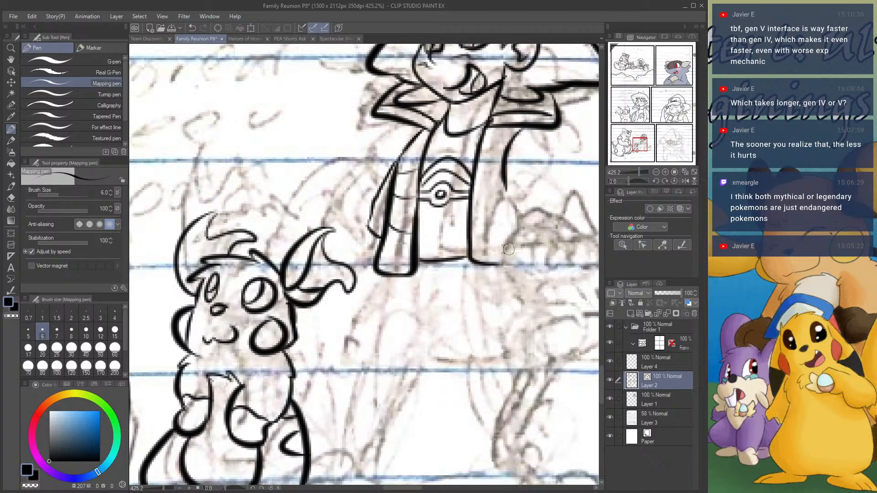
drag(506, 171, 528, 199)
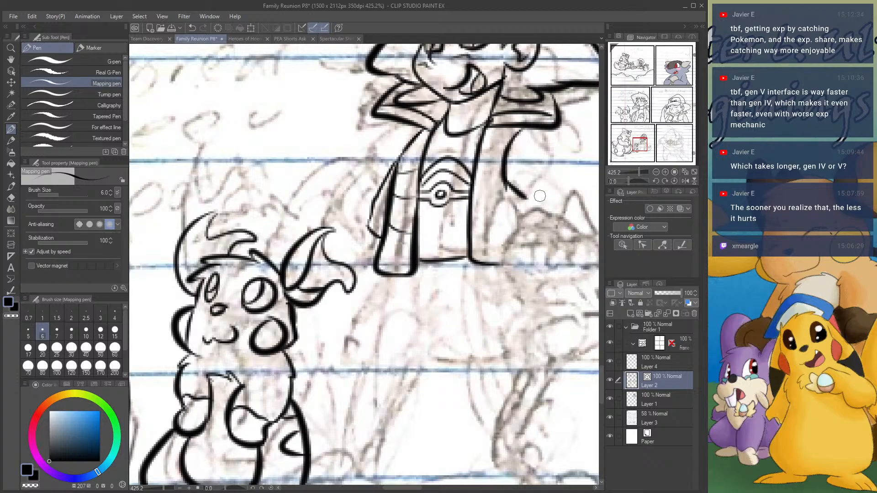
- Ink the cross stripes on the jacket's second front panel and the short edge line under the sleeve
drag(480, 161, 508, 151)
mouse_move(479, 188)
mouse_down()
mouse_move(496, 196)
mouse_move(523, 188)
mouse_up()
drag(518, 197, 524, 214)
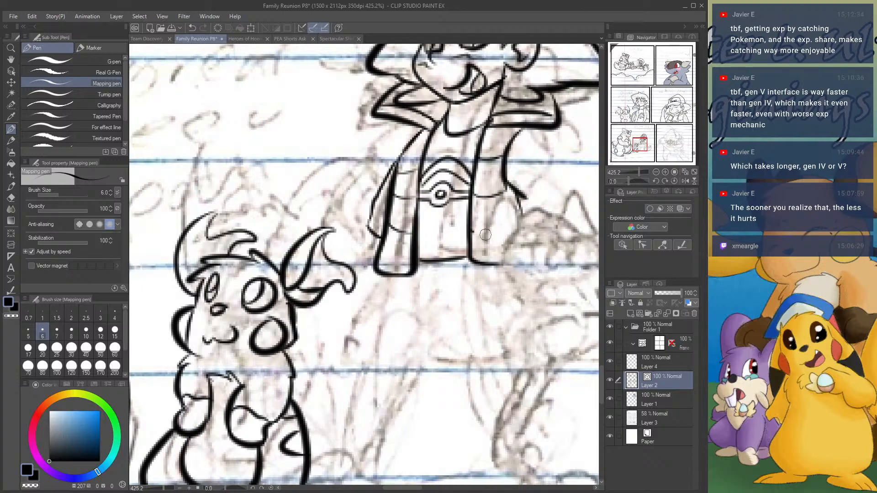
mouse_move(473, 236)
mouse_down()
mouse_move(538, 219)
mouse_move(505, 227)
mouse_move(524, 219)
mouse_up()
- Ink the sleeve's outer edge and pointed cuff, redoing the cuff line so it joins the inner sleeve line
mouse_move(534, 131)
mouse_down()
mouse_move(568, 183)
mouse_move(549, 207)
mouse_move(527, 208)
mouse_move(521, 198)
mouse_move(541, 210)
mouse_up()
key(ctrl+z)
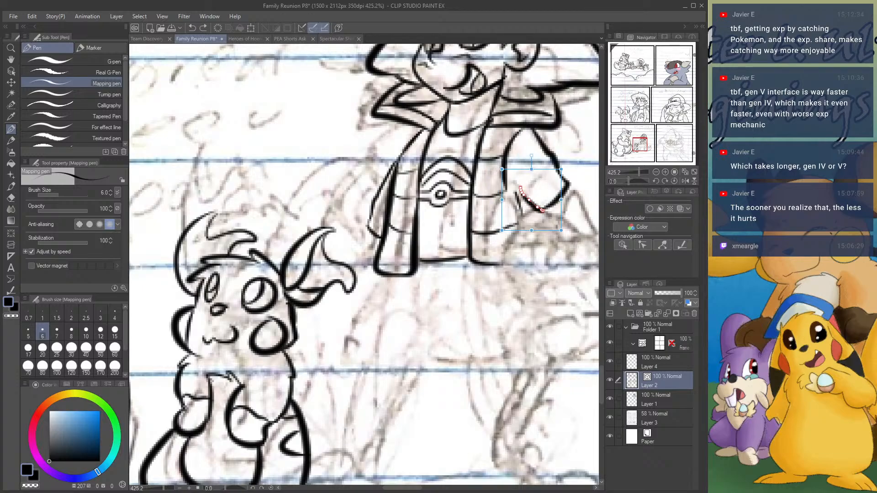
key(ctrl+z)
drag(506, 180, 541, 211)
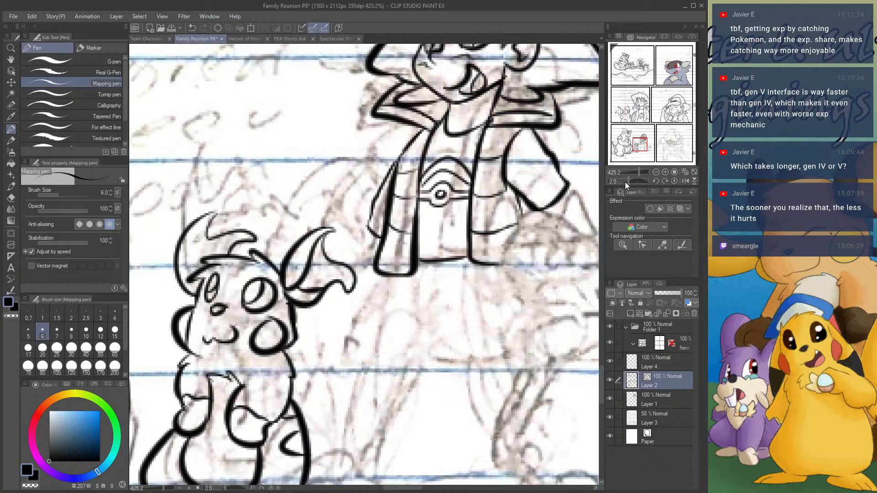
- Ink the shorts' centre fold, the inner edge of the second leg opening and its hem
drag(641, 136, 640, 142)
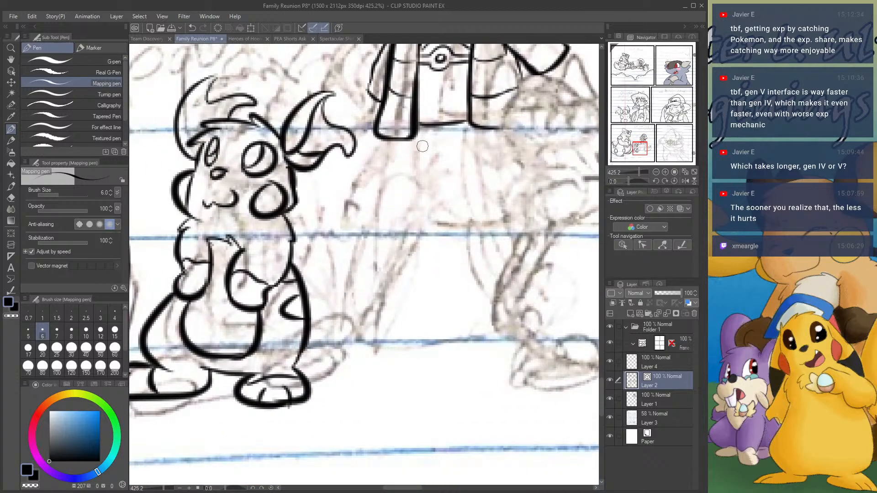
mouse_move(428, 134)
mouse_down()
mouse_move(437, 161)
mouse_move(448, 156)
mouse_move(454, 202)
mouse_up()
key(ctrl+z)
drag(441, 146, 453, 212)
drag(451, 208, 498, 218)
key(ctrl+z)
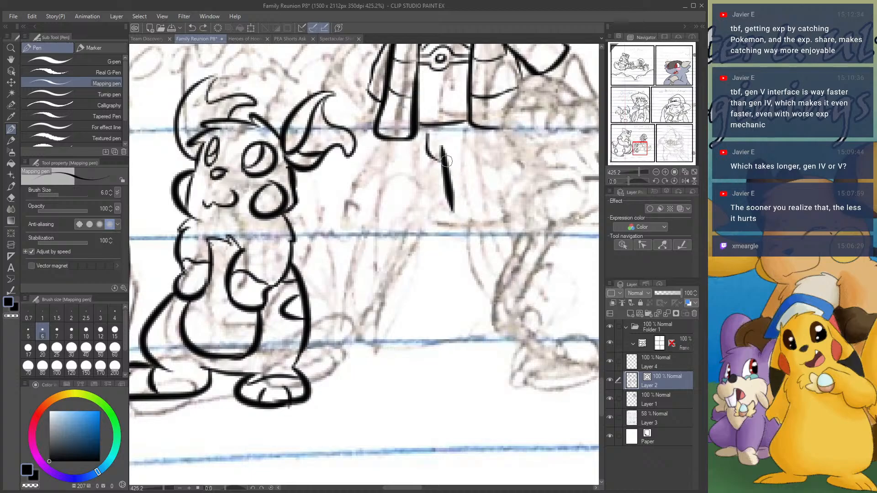
mouse_move(452, 204)
mouse_down()
mouse_move(455, 225)
mouse_move(505, 218)
mouse_up()
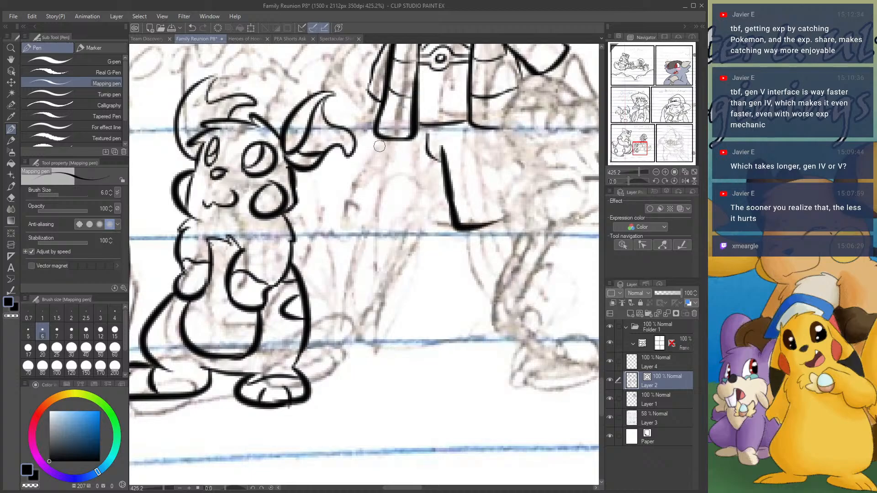
- Outline the shorts' near leg with its curved hem and add a thin stripe above the hem on both legs
mouse_move(379, 146)
mouse_down()
mouse_move(350, 217)
mouse_move(407, 234)
mouse_move(449, 224)
mouse_up()
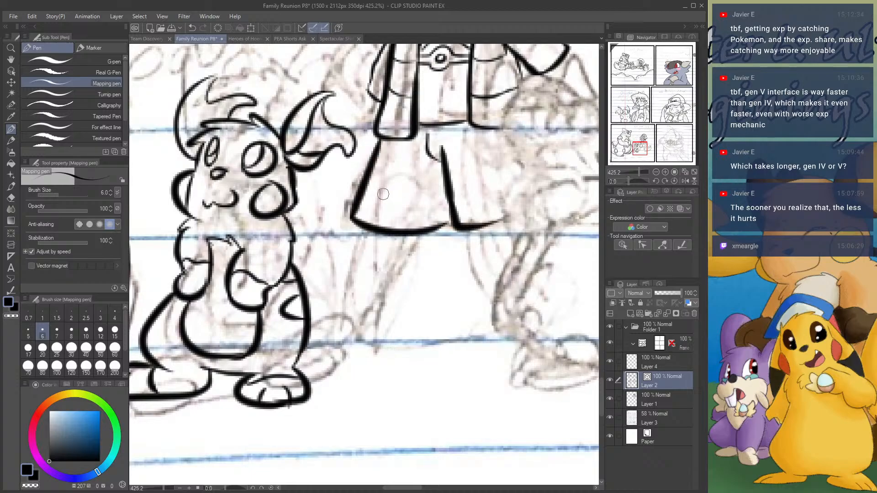
mouse_move(364, 194)
mouse_down()
mouse_move(415, 211)
mouse_move(445, 206)
mouse_move(434, 203)
mouse_move(448, 196)
mouse_move(500, 191)
mouse_up()
key(ctrl+z)
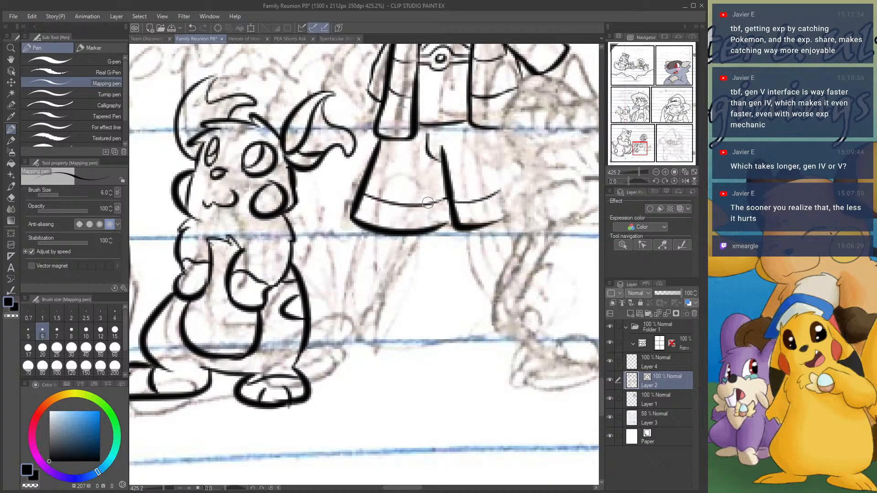
drag(427, 203, 421, 206)
- Ink the thin line running down outside the hanging jacket panel and a short pocket line on the shorts
drag(370, 96, 359, 147)
key(ctrl+z)
drag(371, 97, 374, 148)
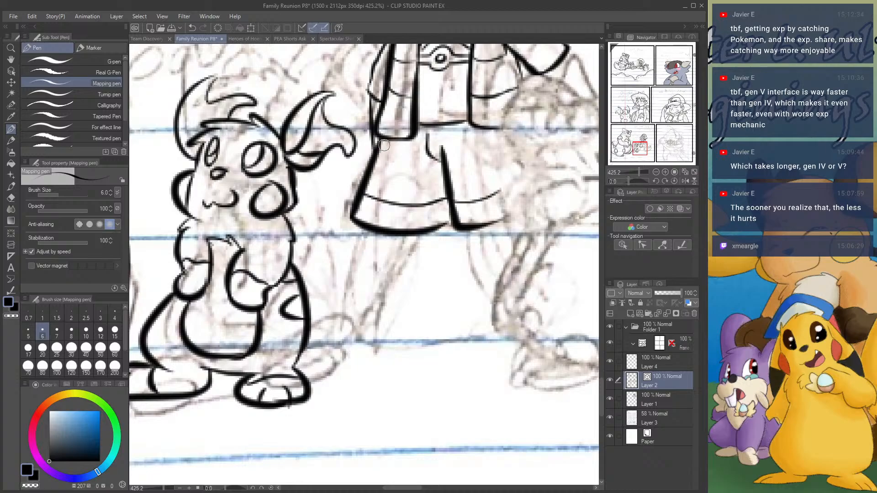
key(ctrl+z)
drag(371, 94, 369, 152)
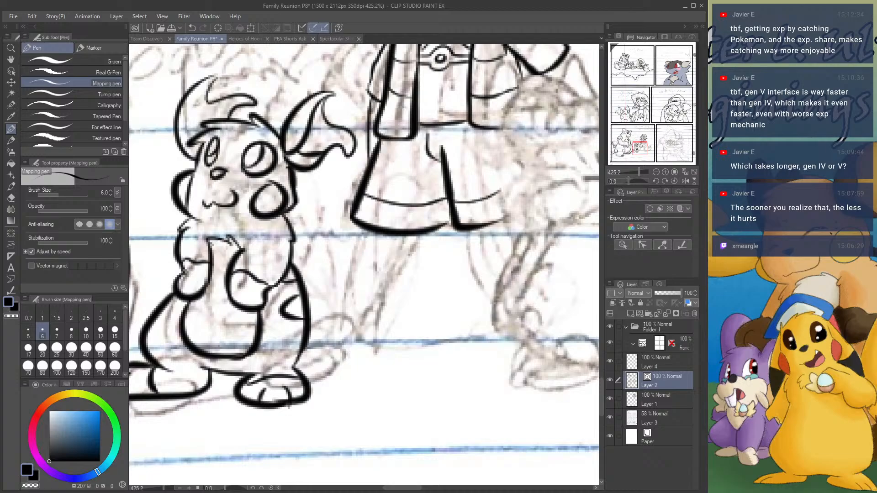
mouse_move(396, 145)
mouse_down()
mouse_move(373, 161)
mouse_move(379, 151)
mouse_move(385, 159)
mouse_up()
- Ink both sides of the near leg from the shorts' hem down to the ankle
drag(363, 232, 346, 344)
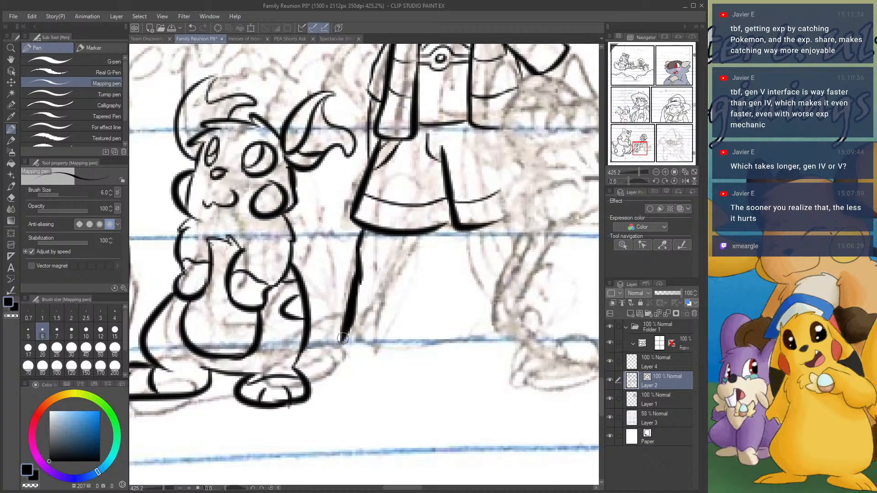
mouse_move(420, 234)
mouse_down()
mouse_move(417, 271)
mouse_move(417, 264)
mouse_move(386, 338)
mouse_move(393, 325)
mouse_move(382, 341)
mouse_move(345, 334)
mouse_move(374, 343)
mouse_move(391, 331)
mouse_move(303, 323)
mouse_up()
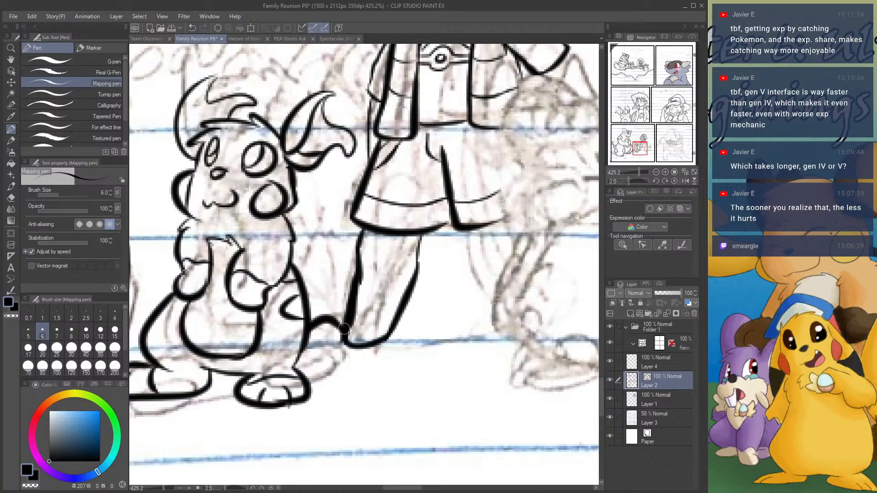
key(ctrl+z)
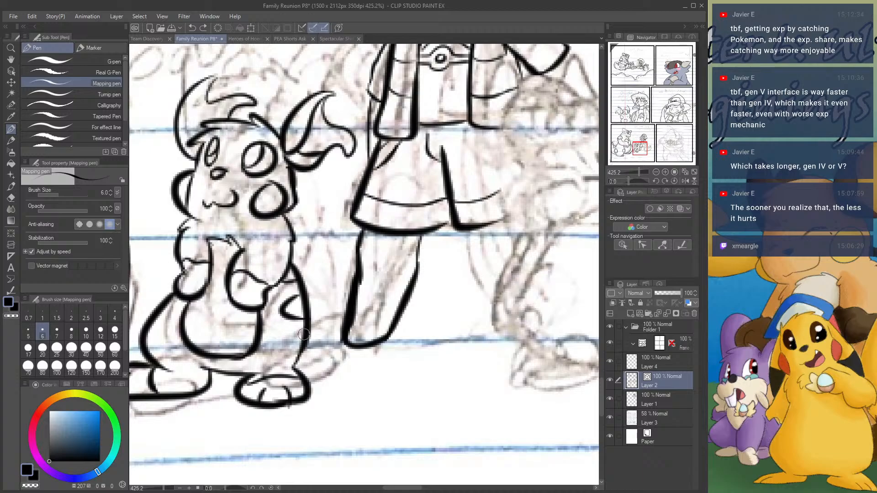
- Ink the near shoe with a rounded toe, ankle curve, raised heel and flat underside, stopping at the small character's body
mouse_move(305, 328)
mouse_down()
mouse_move(337, 309)
mouse_move(355, 359)
mouse_up()
key(ctrl+z)
mouse_move(301, 334)
mouse_down()
mouse_move(328, 312)
mouse_move(367, 355)
mouse_up()
key(ctrl+z)
mouse_move(307, 321)
mouse_down()
mouse_move(374, 344)
mouse_move(390, 329)
mouse_move(398, 339)
mouse_move(388, 364)
mouse_move(299, 371)
mouse_up()
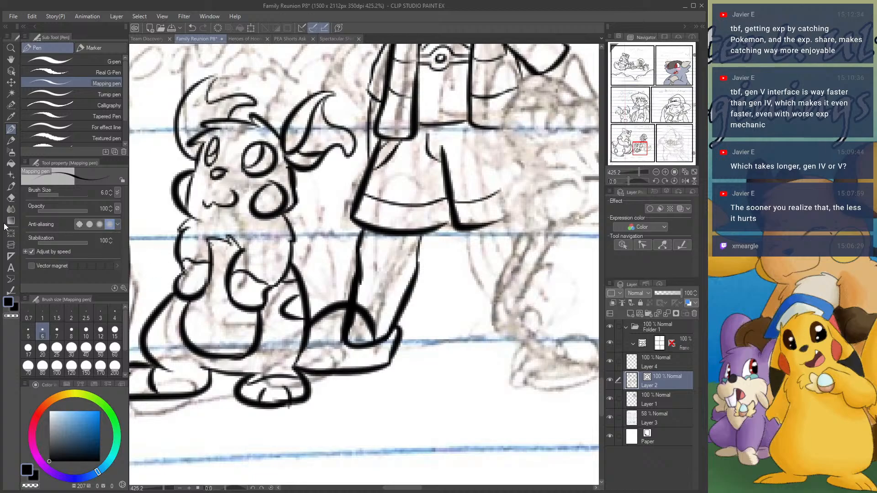
click(11, 209)
mouse_move(362, 327)
mouse_down()
mouse_move(340, 325)
mouse_move(358, 350)
mouse_up()
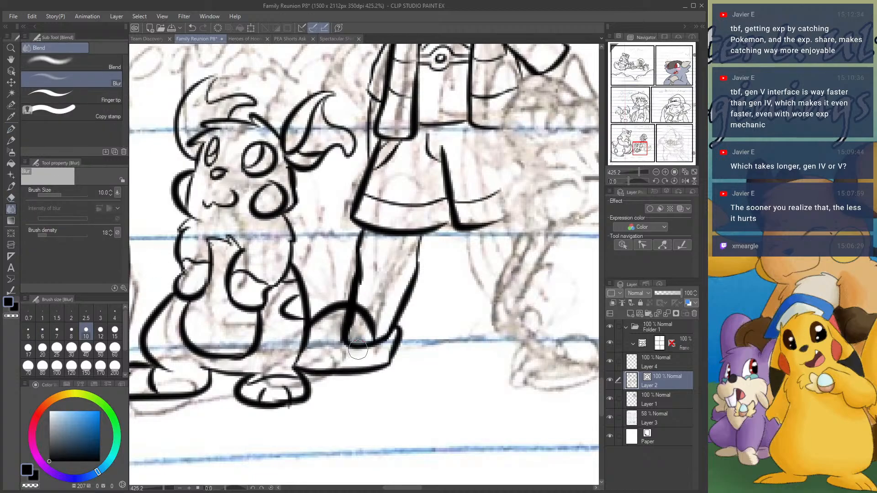
key(ctrl+z)
- Erase the leg lines that overlap the shoe and ink the line separating the shoe's sole from its upper
click(11, 197)
mouse_move(362, 310)
mouse_down()
mouse_move(363, 350)
mouse_move(348, 324)
mouse_move(347, 355)
mouse_move(346, 315)
mouse_up()
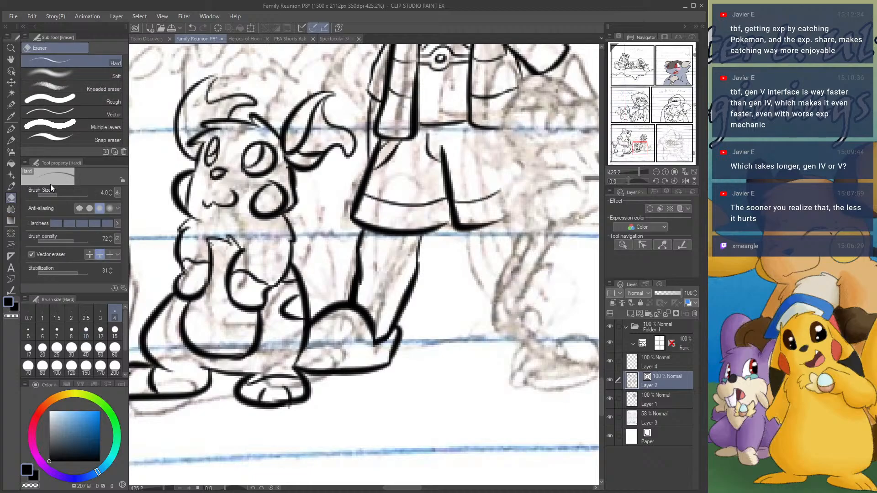
click(11, 129)
mouse_move(308, 357)
mouse_down()
mouse_move(361, 361)
mouse_move(397, 350)
mouse_up()
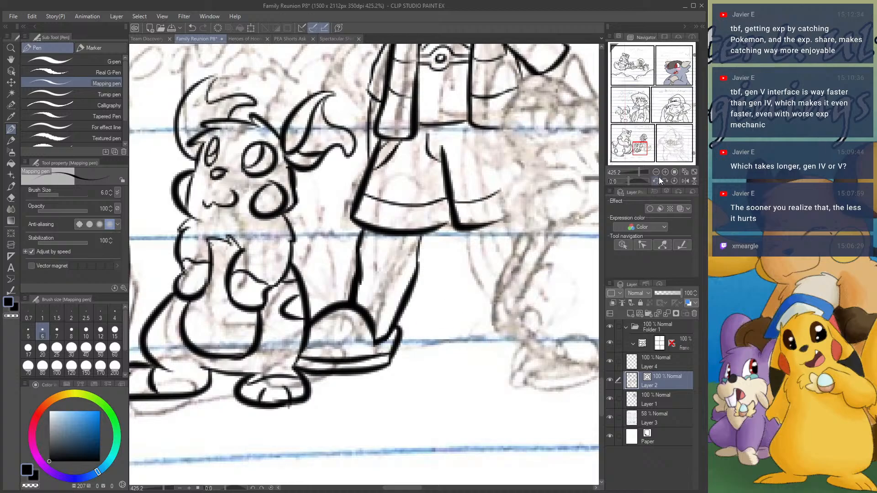
- Ink the beaked creature's rounded head, large eye with its pupil, and open beak beside the hatted character
drag(640, 149, 640, 146)
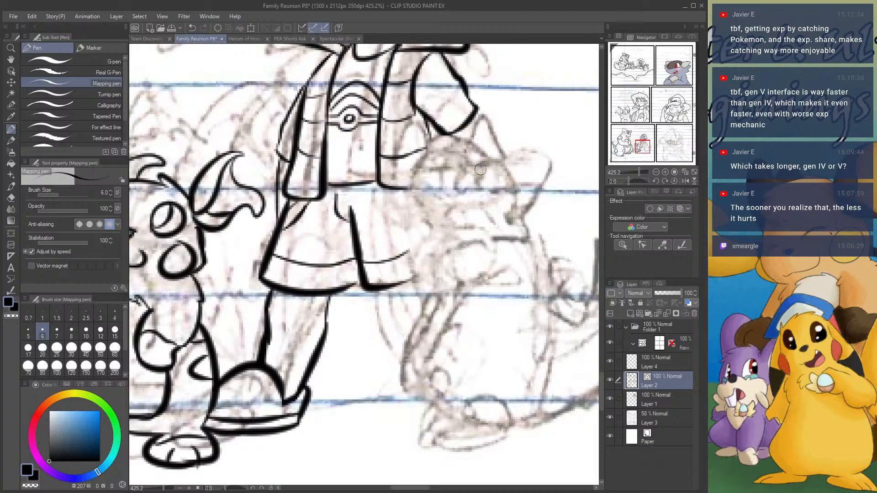
mouse_move(489, 163)
mouse_down()
mouse_move(430, 137)
mouse_move(413, 187)
mouse_move(431, 213)
mouse_up()
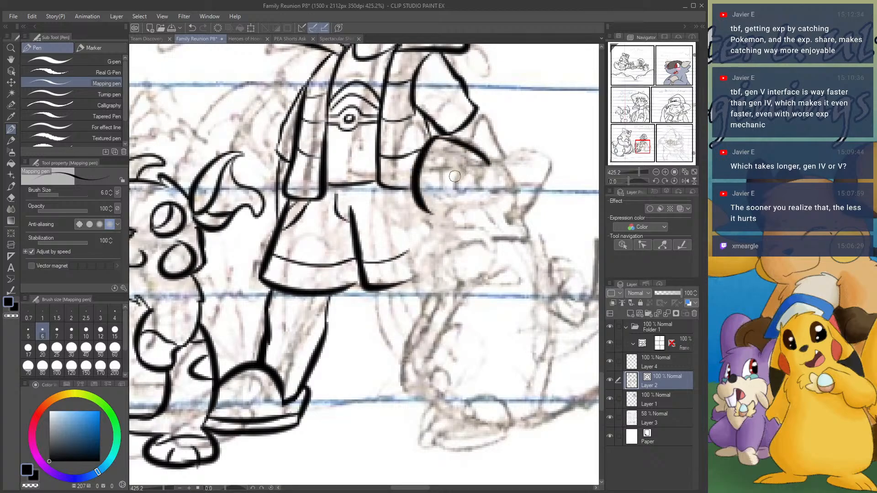
mouse_move(453, 172)
mouse_down()
mouse_move(488, 166)
mouse_move(486, 195)
mouse_move(454, 192)
mouse_move(454, 172)
mouse_move(473, 170)
mouse_move(465, 191)
mouse_up()
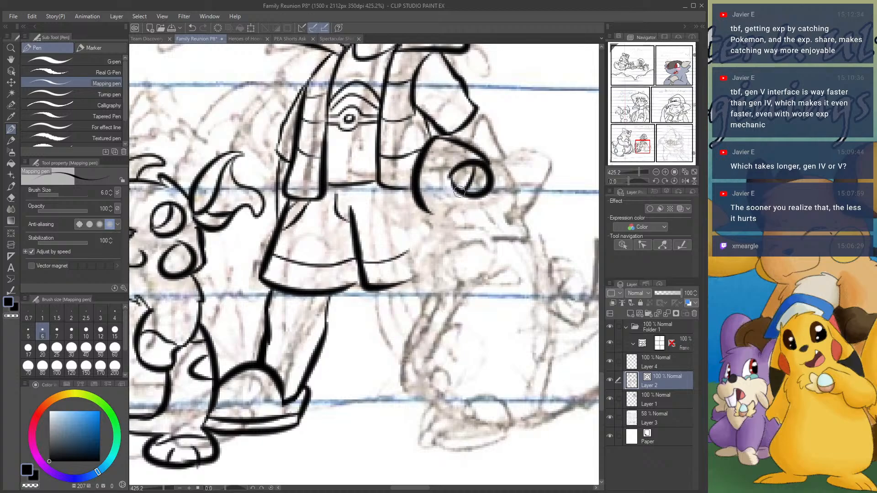
mouse_move(505, 171)
mouse_down()
mouse_move(541, 161)
mouse_move(493, 188)
mouse_move(513, 201)
mouse_move(532, 195)
mouse_move(558, 207)
mouse_move(502, 236)
mouse_up()
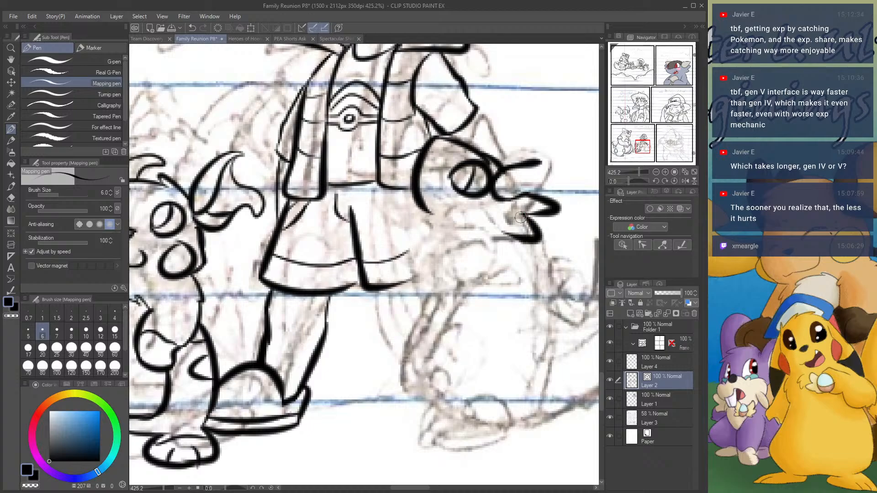
mouse_move(536, 162)
mouse_down()
mouse_move(550, 192)
mouse_move(532, 199)
mouse_up()
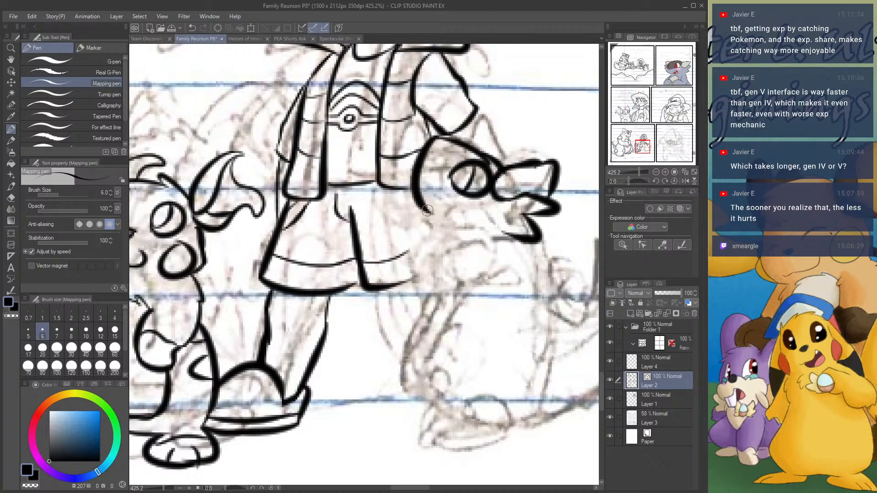
- Ink the creature's cheek curl and jaw line, plus the pointed shape between the sleeve cuff and its head
mouse_move(442, 199)
mouse_down()
mouse_move(446, 212)
mouse_move(428, 211)
mouse_move(439, 223)
mouse_up()
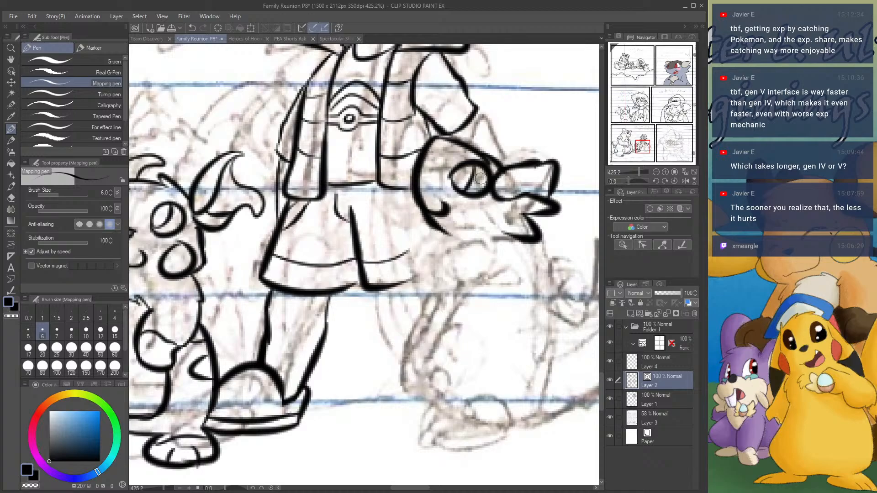
mouse_move(438, 140)
mouse_down()
mouse_move(467, 166)
mouse_move(480, 144)
mouse_move(471, 142)
mouse_move(477, 131)
mouse_move(496, 130)
mouse_move(505, 160)
mouse_up()
mouse_move(477, 116)
mouse_down()
mouse_move(481, 129)
mouse_move(435, 143)
mouse_up()
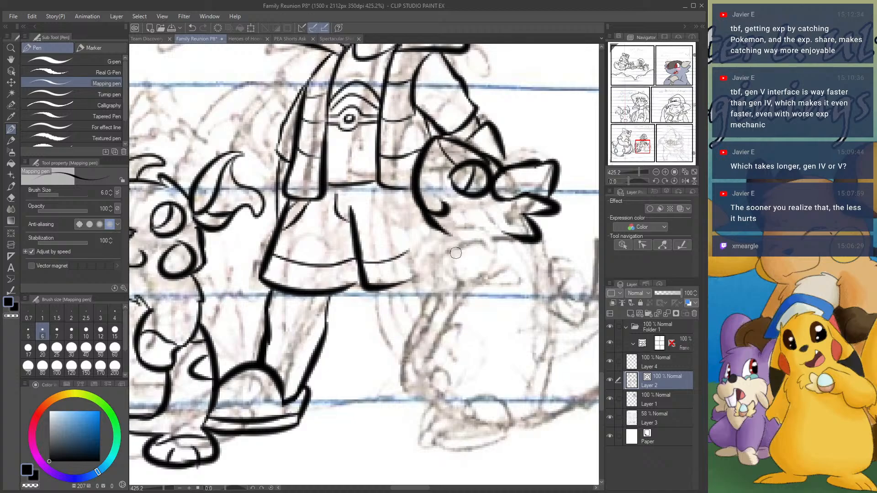
- Ink the creature's bent near arm, the outer curve behind its body and the long belly curve down to the foot
mouse_move(465, 252)
mouse_down()
mouse_move(443, 262)
mouse_move(422, 299)
mouse_move(485, 296)
mouse_up()
mouse_move(447, 239)
mouse_down()
mouse_move(425, 262)
mouse_move(421, 281)
mouse_up()
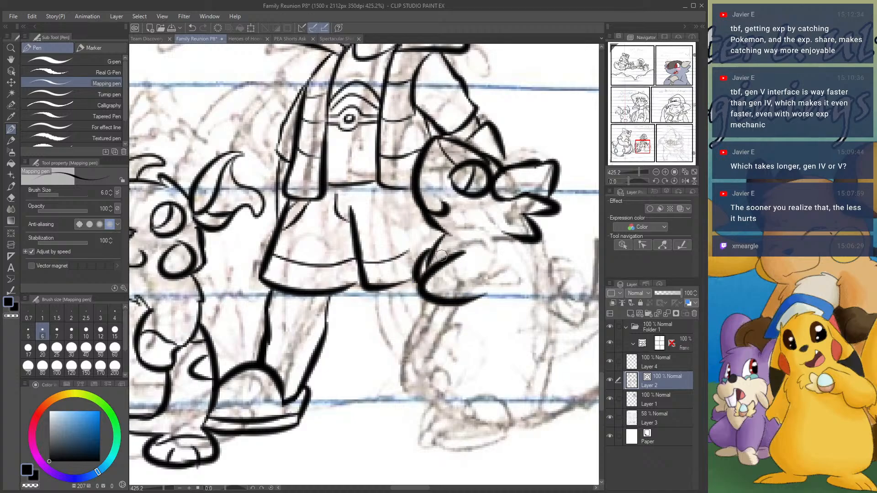
mouse_move(444, 225)
mouse_down()
mouse_move(381, 334)
mouse_move(387, 397)
mouse_up()
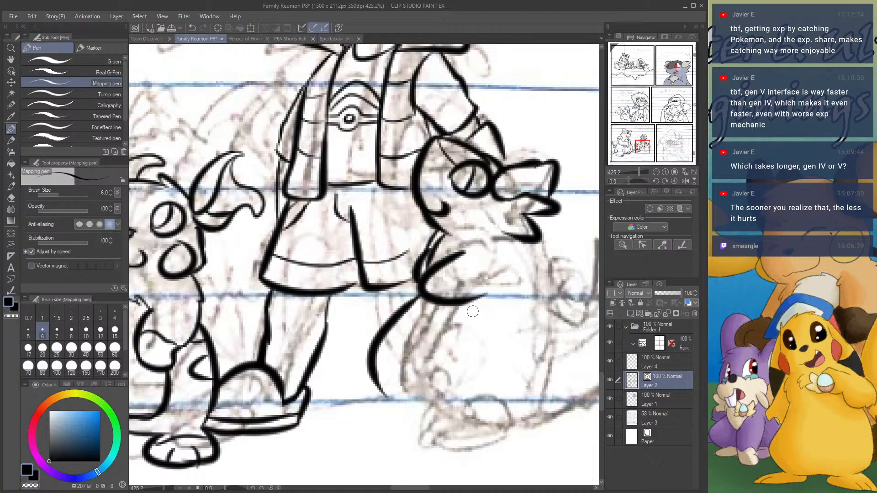
mouse_move(450, 305)
mouse_down()
mouse_move(424, 387)
mouse_move(475, 415)
mouse_move(514, 409)
mouse_up()
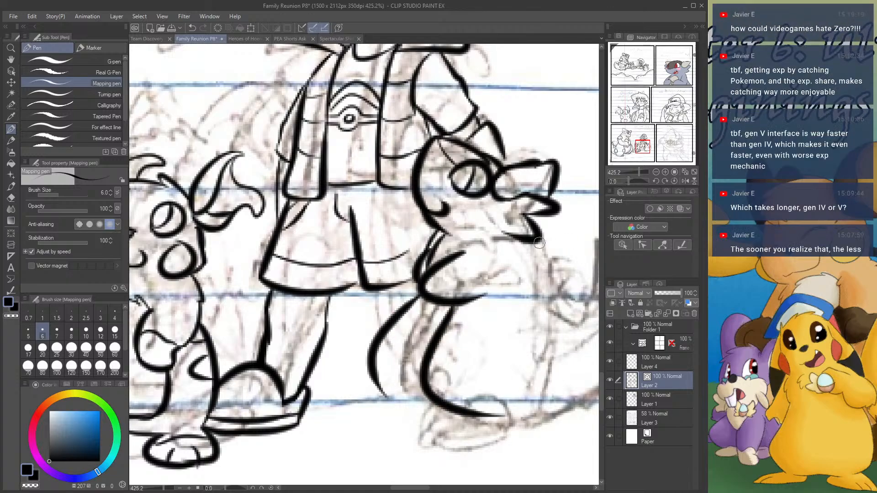
- Ink the angled line running down from the creature's lower beak and the narrow curve alongside its belly line
mouse_move(520, 239)
mouse_down()
mouse_move(531, 286)
mouse_move(554, 300)
mouse_up()
key(ctrl+z)
mouse_move(519, 241)
mouse_down()
mouse_move(530, 281)
mouse_move(562, 317)
mouse_up()
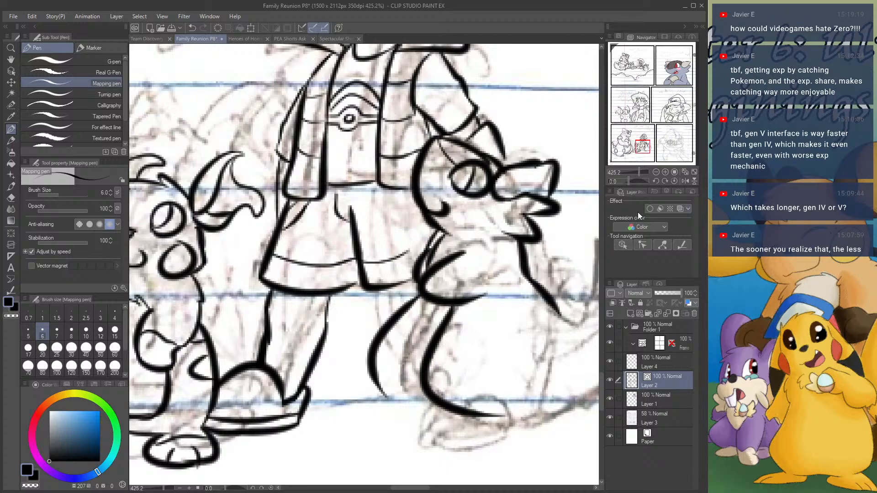
mouse_move(431, 302)
mouse_down()
mouse_move(407, 354)
mouse_move(411, 385)
mouse_up()
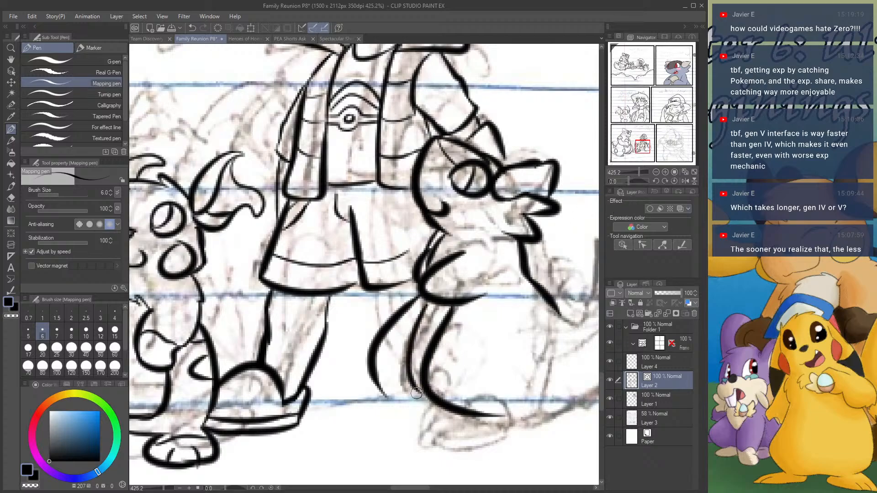
drag(637, 153, 641, 156)
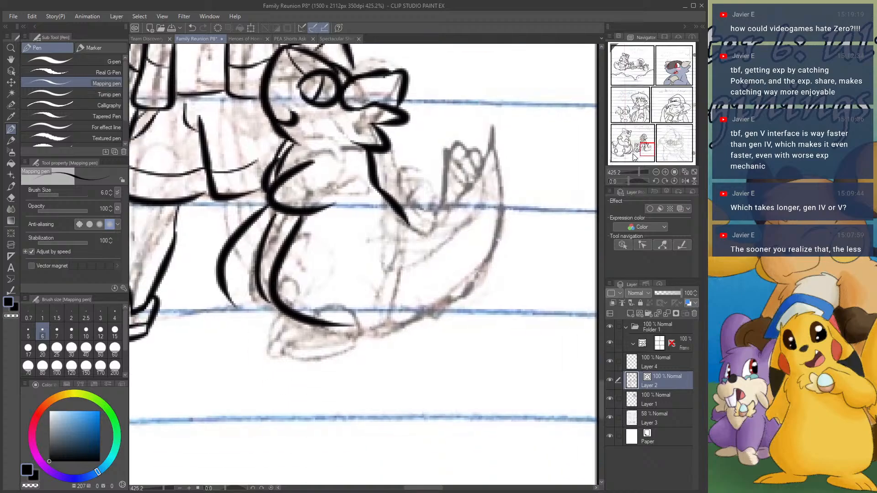
- Ink the blocky ridge below the creature's angled back line and start the jagged spikes along the tail's inner edge
mouse_move(406, 218)
mouse_down()
mouse_move(406, 244)
mouse_move(437, 255)
mouse_up()
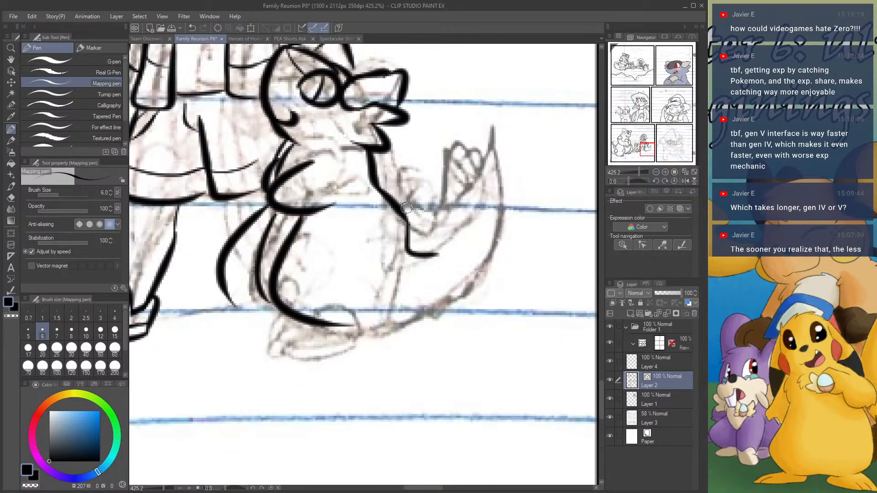
mouse_move(403, 207)
mouse_down()
mouse_move(431, 226)
mouse_move(441, 249)
mouse_move(431, 258)
mouse_move(408, 213)
mouse_move(449, 209)
mouse_move(448, 178)
mouse_move(468, 174)
mouse_move(462, 187)
mouse_move(472, 210)
mouse_move(479, 171)
mouse_move(495, 194)
mouse_move(449, 310)
mouse_move(398, 337)
mouse_move(359, 339)
mouse_up()
key(ctrl+z)
key(ctrl+z)
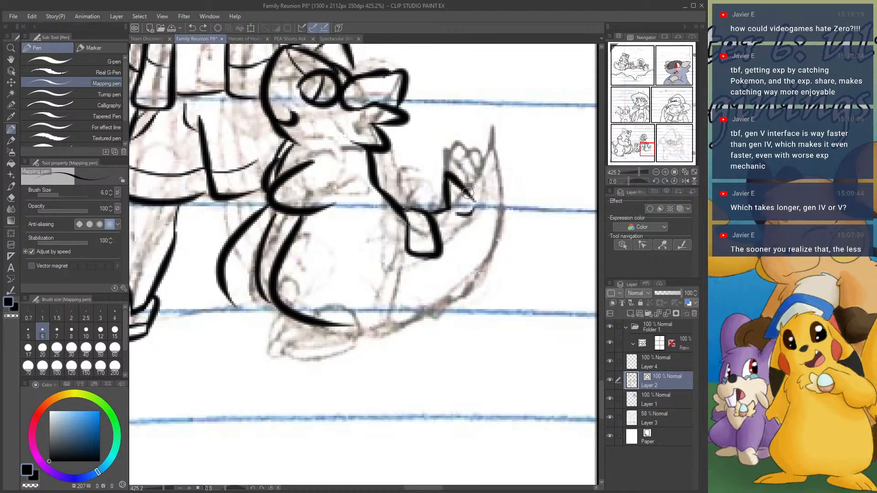
- Ink the creature's long upturned tail curve down to its near foot, and outline both feet with their toes
mouse_move(472, 196)
mouse_down()
mouse_move(483, 155)
mouse_move(495, 220)
mouse_move(468, 283)
mouse_move(388, 329)
mouse_up()
mouse_move(314, 326)
mouse_down()
mouse_move(354, 344)
mouse_move(384, 330)
mouse_up()
key(ctrl+z)
mouse_move(311, 315)
mouse_down()
mouse_move(299, 338)
mouse_move(356, 344)
mouse_move(386, 332)
mouse_move(289, 341)
mouse_move(385, 337)
mouse_move(363, 345)
mouse_move(414, 325)
mouse_up()
key(ctrl+z)
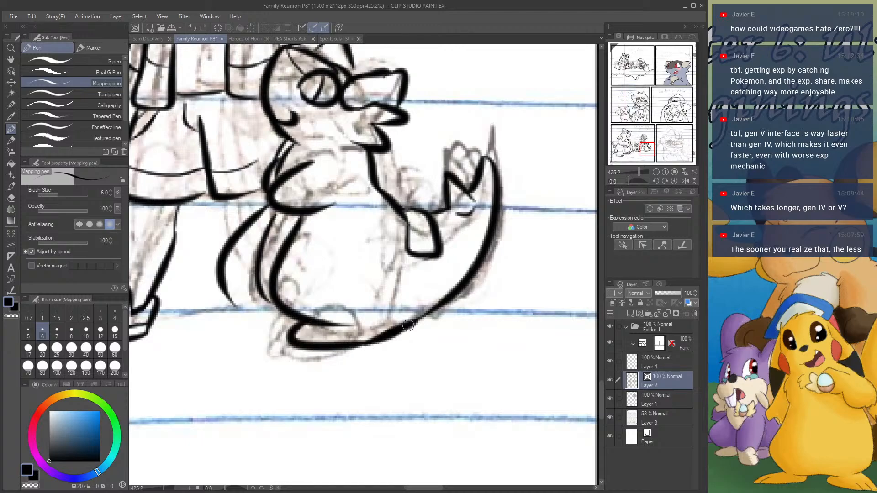
mouse_move(302, 325)
mouse_down()
mouse_move(259, 341)
mouse_move(310, 343)
mouse_move(315, 332)
mouse_move(296, 335)
mouse_move(318, 339)
mouse_move(285, 325)
mouse_up()
mouse_move(233, 297)
mouse_down()
mouse_move(240, 305)
mouse_move(280, 304)
mouse_move(205, 304)
mouse_move(255, 301)
mouse_move(219, 288)
mouse_move(204, 296)
mouse_up()
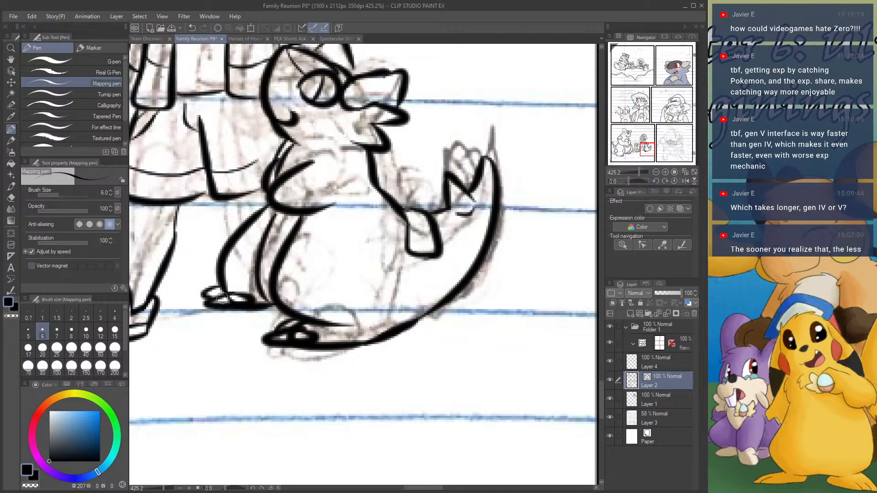
- Undo the far foot's strokes, keep the near foot, and erase the far leg curve with the hard vector eraser
click(11, 198)
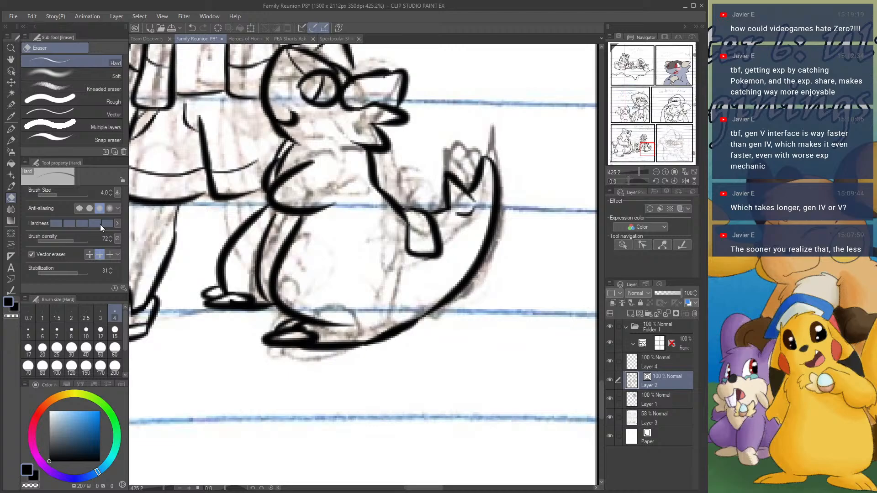
key(ctrl+z)
key(ctrl+z)
key(ctrl+z)
key(ctrl+z)
key(ctrl+z)
key(ctrl+z)
key(ctrl+z)
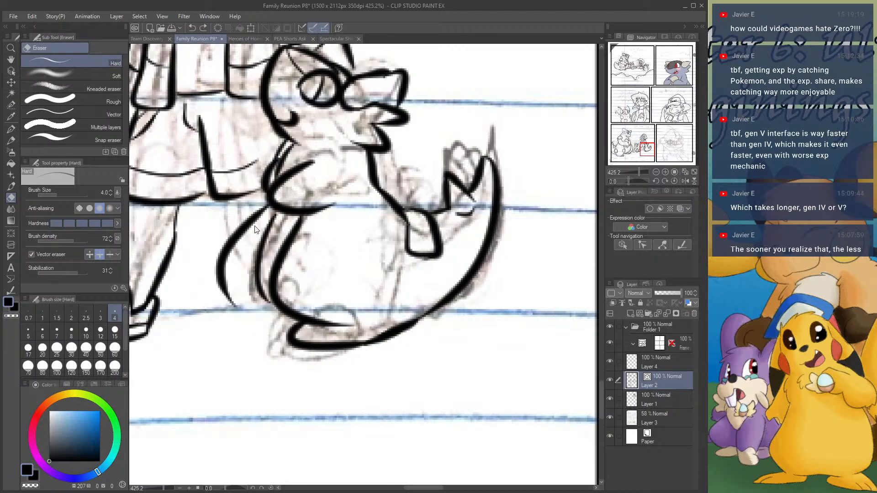
key(ctrl+z)
key(ctrl+z)
key(ctrl+z)
key(ctrl+y)
key(ctrl+y)
key(ctrl+y)
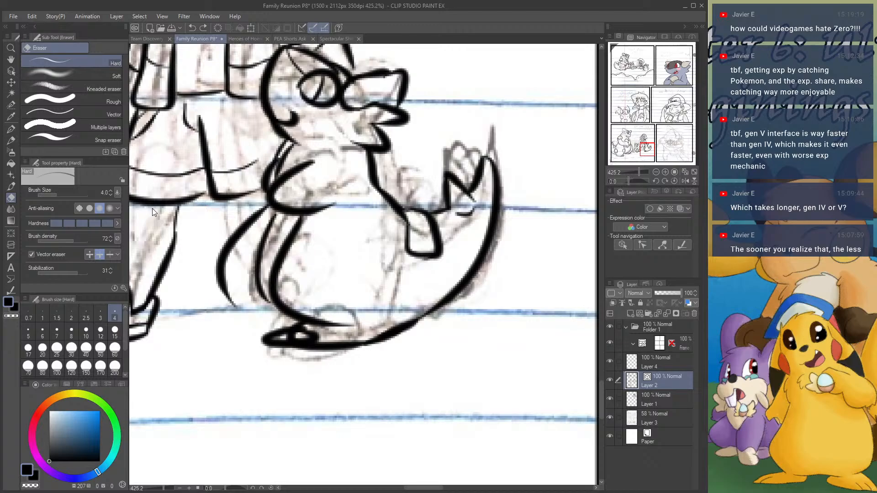
key(ctrl+y)
key(ctrl+y)
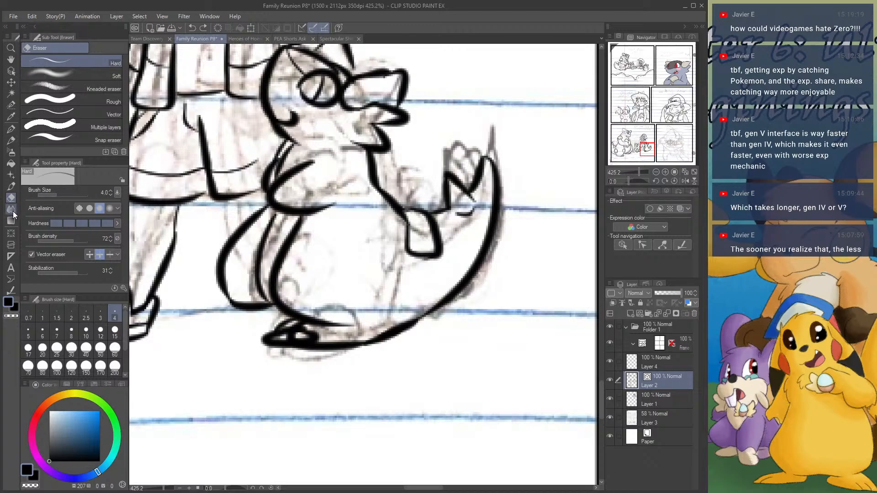
click(251, 214)
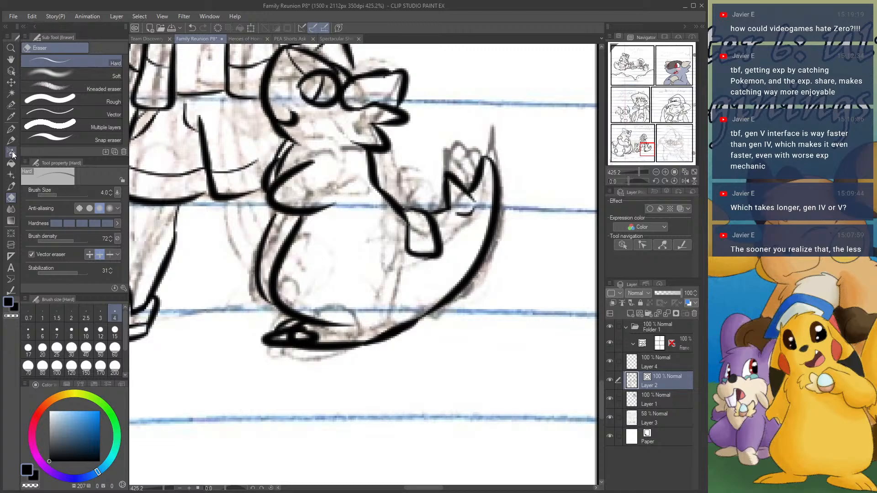
- Ink the hatted character's leg line down to the creature's body with the Mapping pen and extend the shorts' curved line to the creature
click(11, 129)
drag(228, 202, 264, 246)
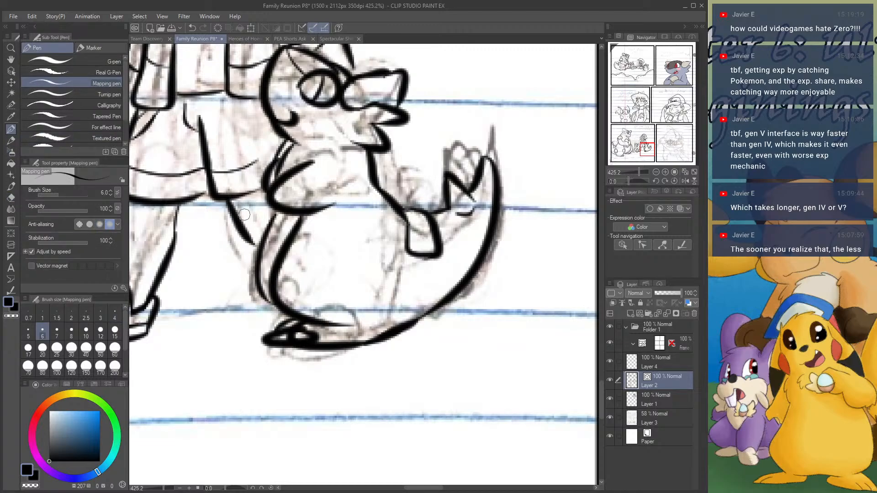
drag(243, 165, 282, 146)
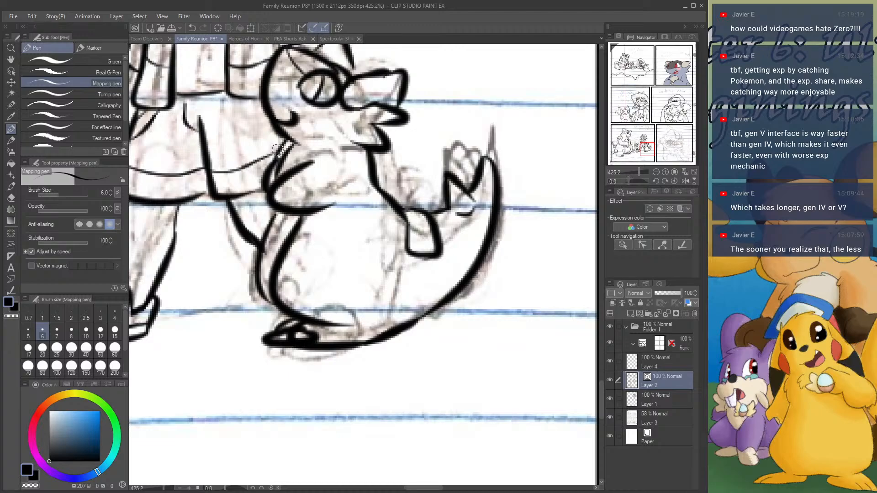
- Ink the small foot outline sticking out behind the creature's lower body, just above its near foot
drag(276, 307, 280, 322)
drag(242, 317, 281, 313)
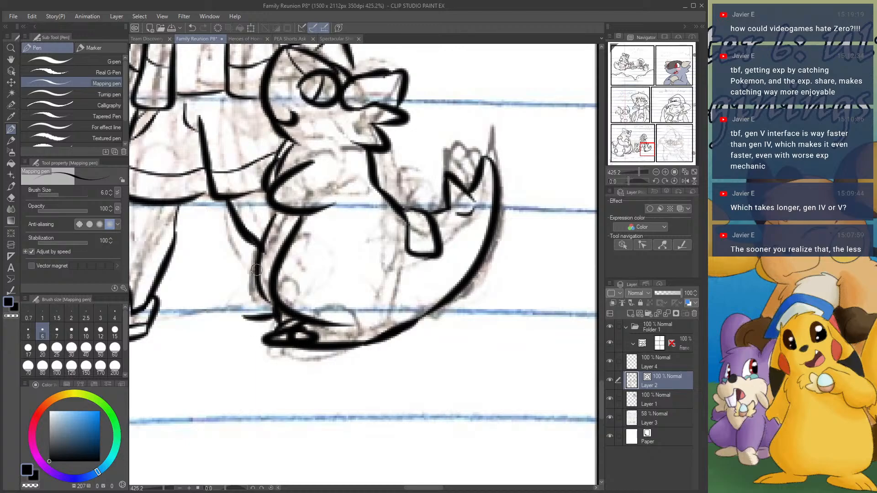
drag(256, 270, 245, 321)
key(ctrl+z)
drag(254, 277, 258, 316)
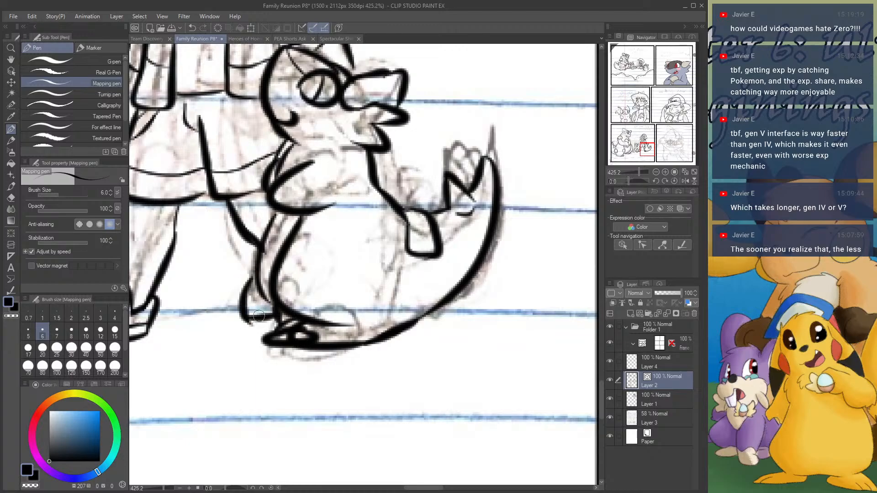
key(ctrl+z)
mouse_move(254, 276)
mouse_down()
mouse_move(245, 307)
mouse_move(276, 313)
mouse_up()
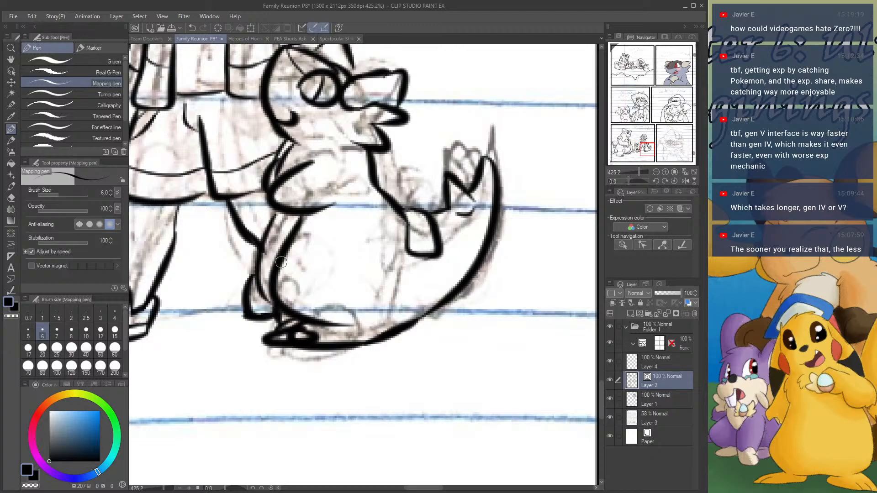
- Review the inked lower-left panel against the whole page and save the Family Reunion P8 file
scroll(281, 261, down, 6)
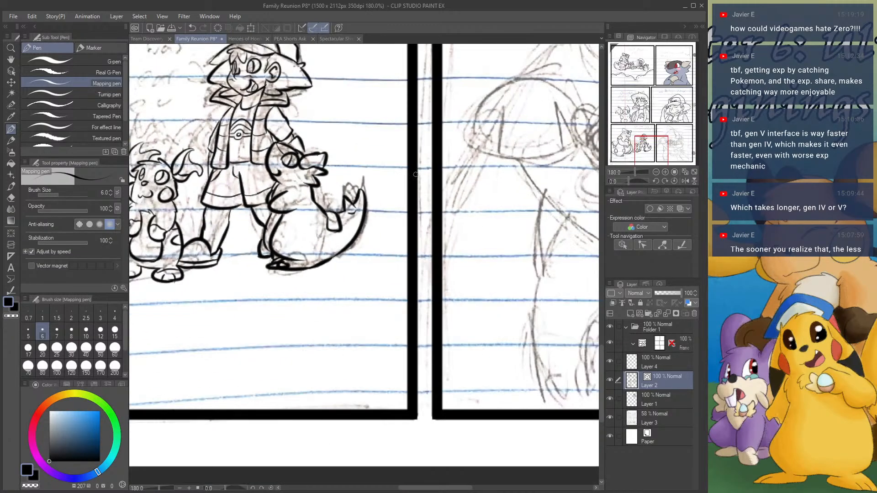
scroll(348, 161, down, 2)
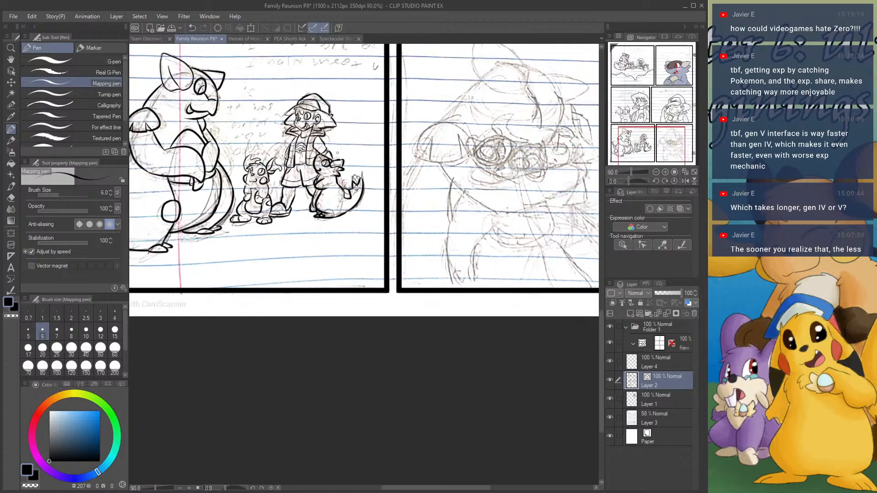
scroll(315, 144, down, 2)
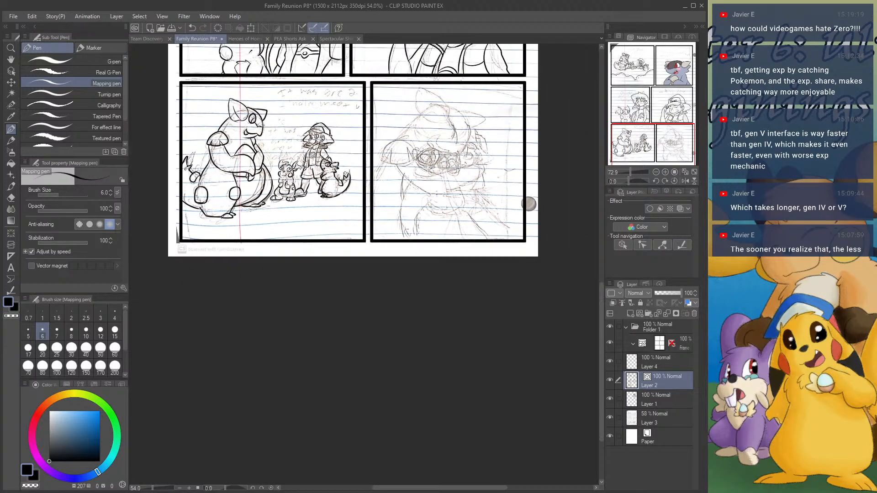
scroll(351, 151, down, 5)
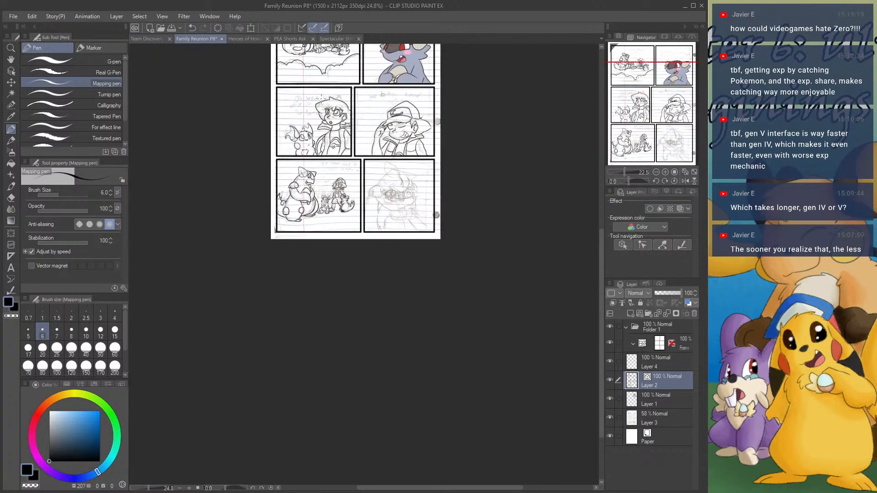
scroll(338, 92, up, 5)
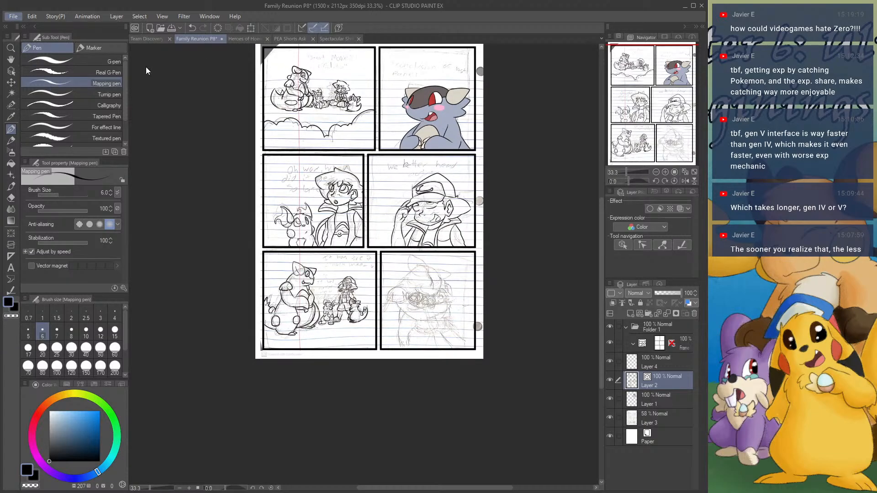
scroll(334, 207, up, 1)
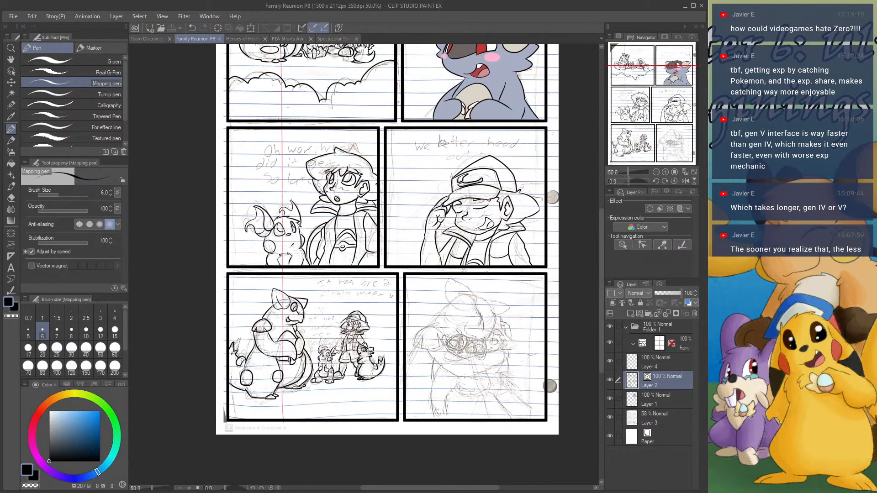
- Look over the Heroes of Hoenn P24-a page and examine Family Reunion P8's upper-left and middle-left panels up close
click(247, 41)
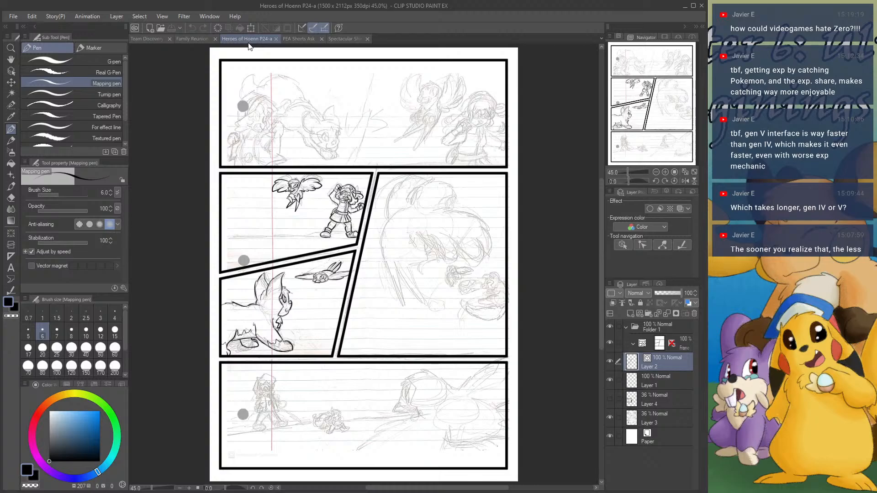
click(196, 40)
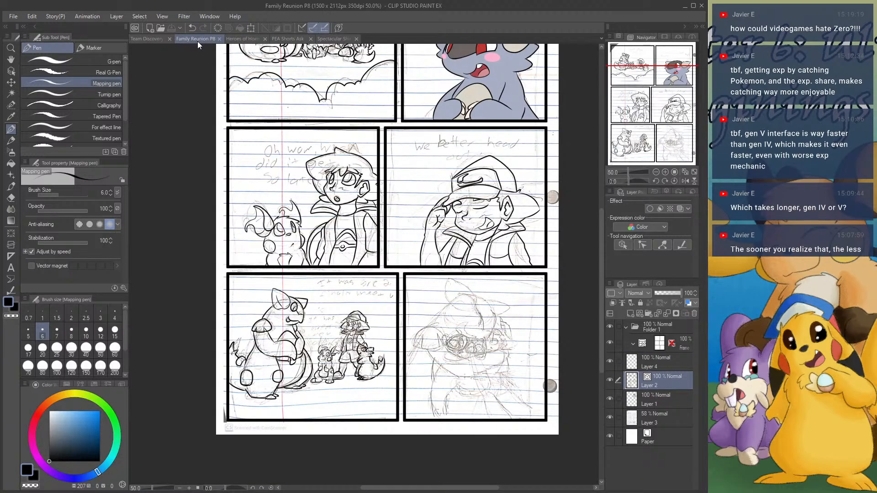
click(686, 171)
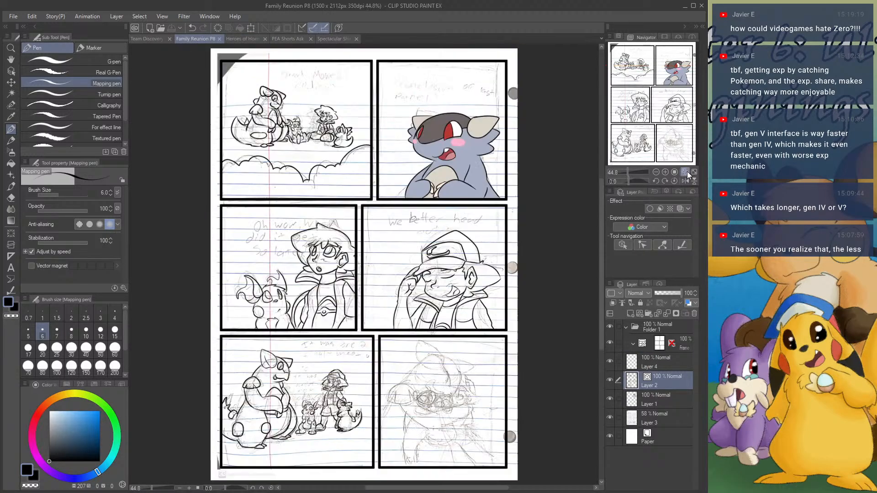
scroll(284, 112, up, 10)
scroll(284, 112, up, 5)
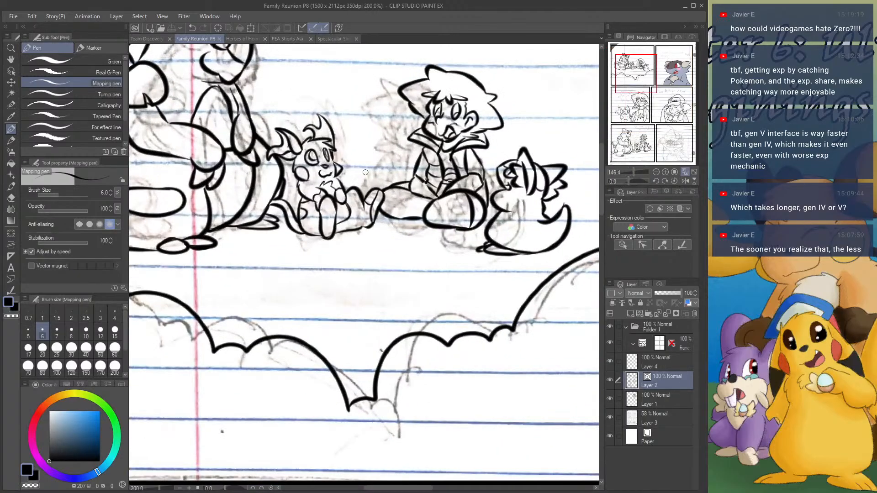
click(631, 116)
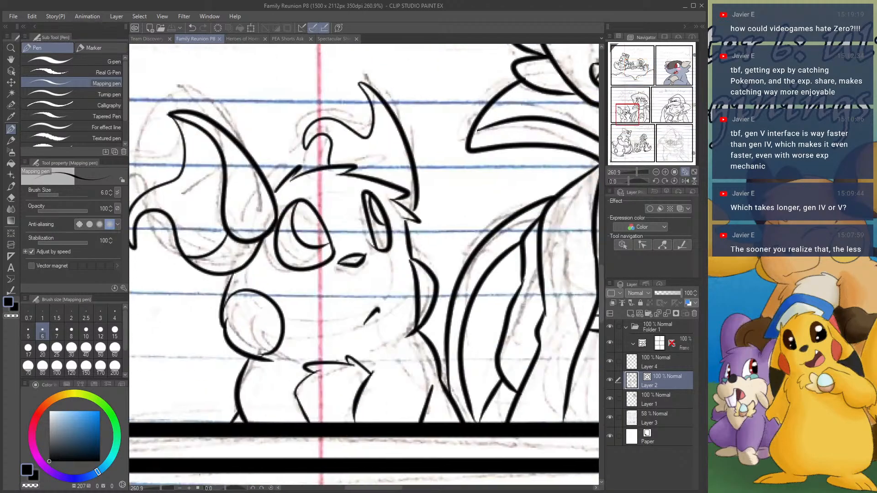
scroll(423, 191, down, 11)
scroll(423, 191, down, 6)
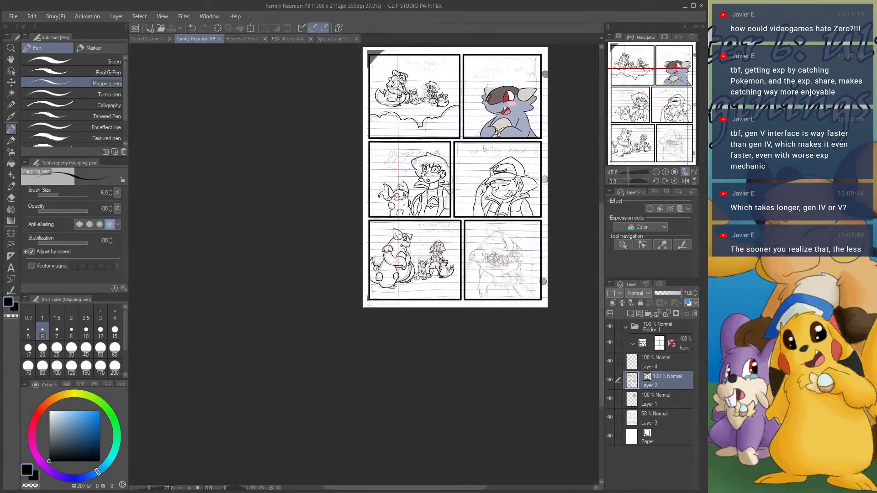
- Switch to the Heroes of Hoenn P24-a page and look over its sketched and inked panels
click(684, 176)
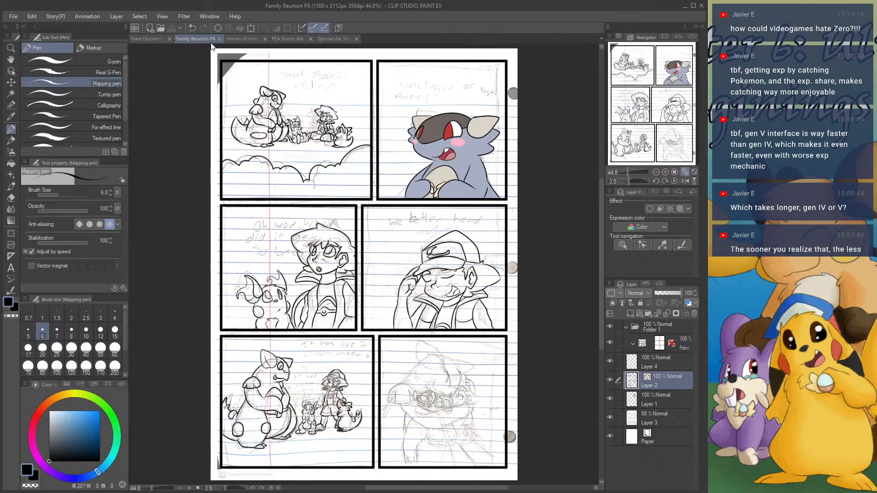
click(246, 39)
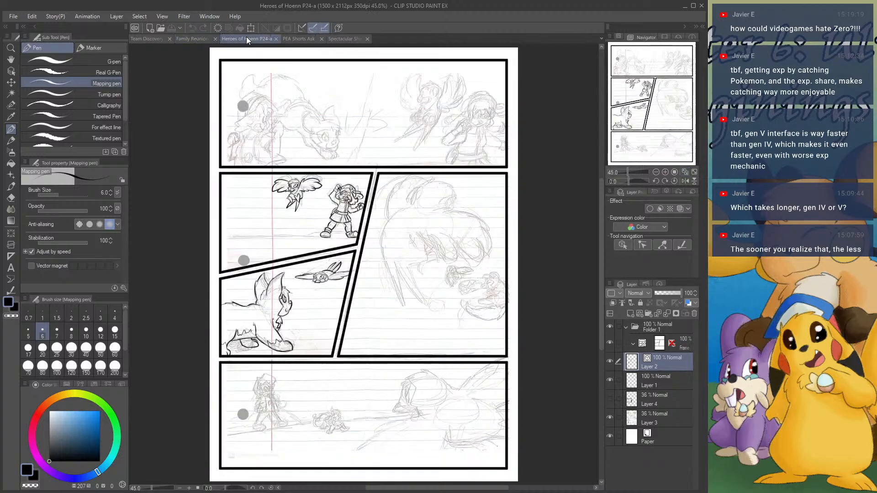
scroll(298, 147, up, 8)
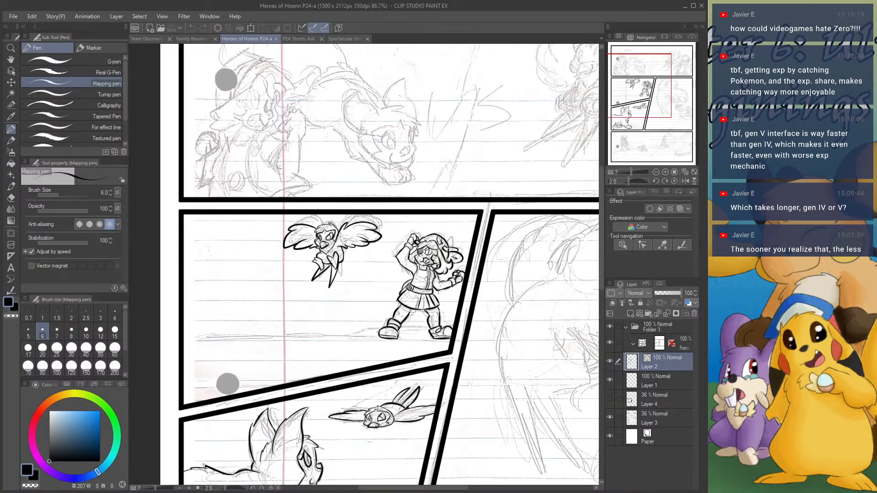
scroll(279, 109, down, 5)
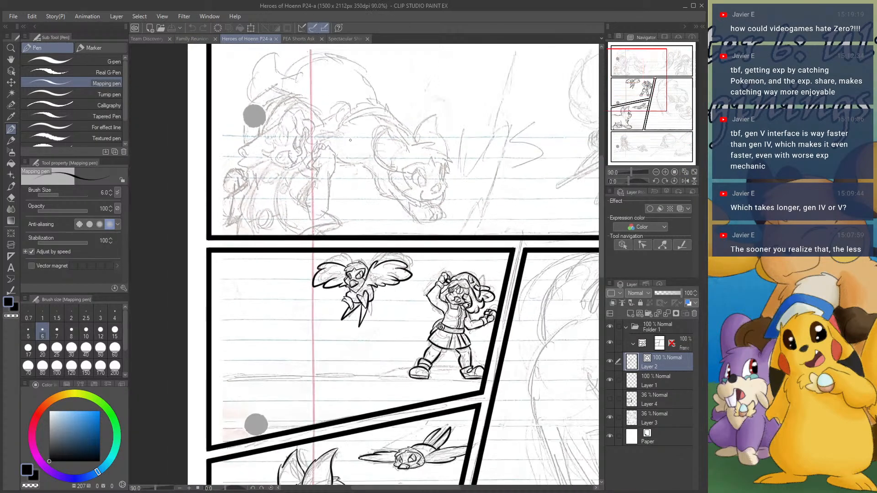
scroll(361, 108, down, 4)
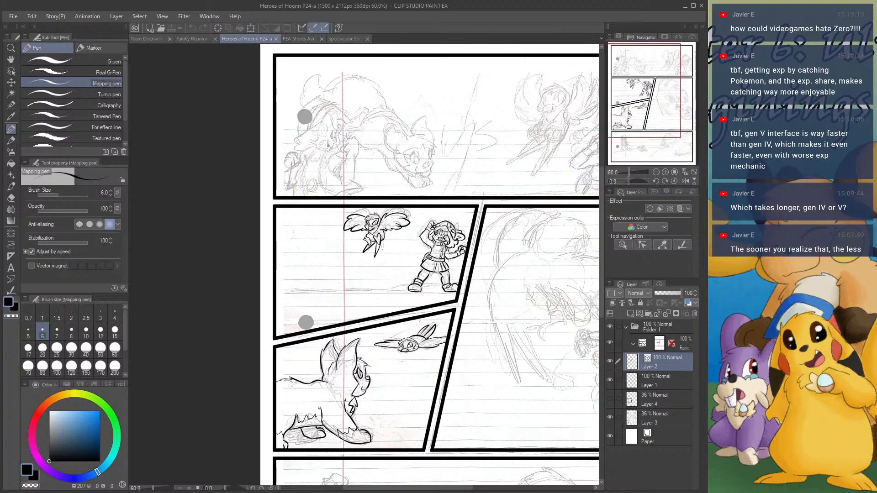
scroll(343, 143, up, 1)
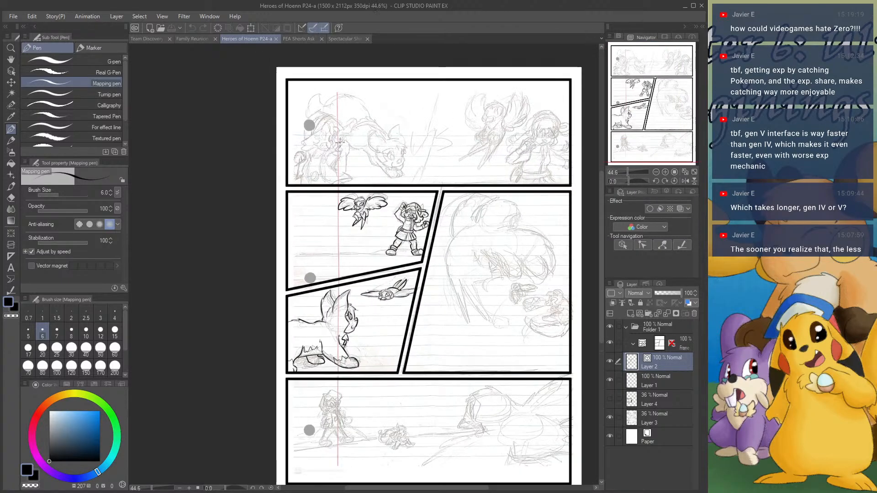
scroll(340, 142, up, 10)
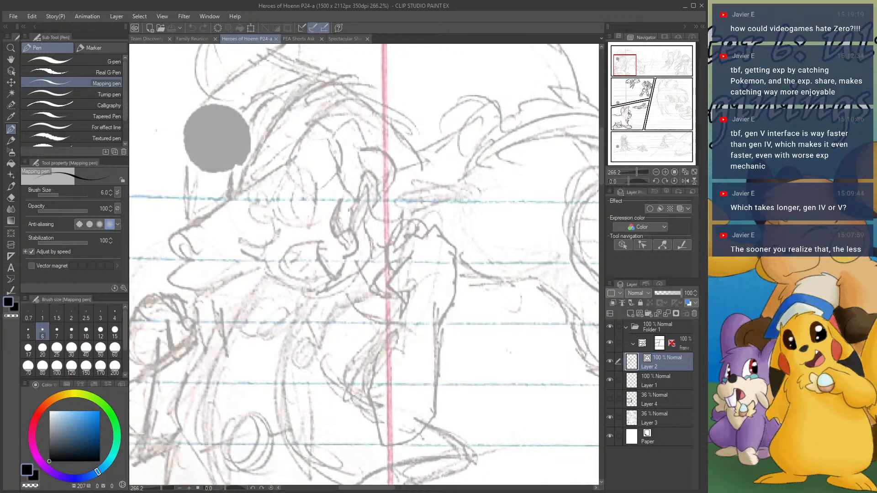
click(200, 46)
scroll(301, 194, down, 4)
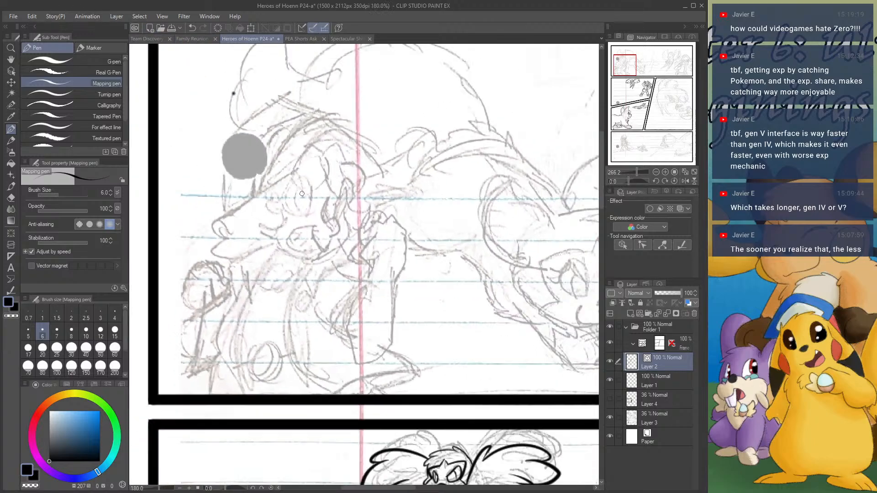
key(ctrl+z)
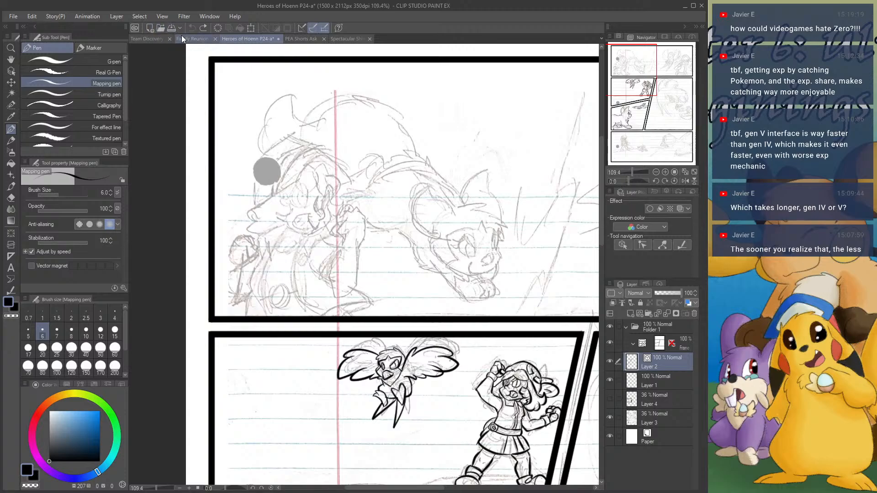
- Return to the Family Reunion P8 page and review its panels
click(196, 39)
scroll(332, 216, up, 1)
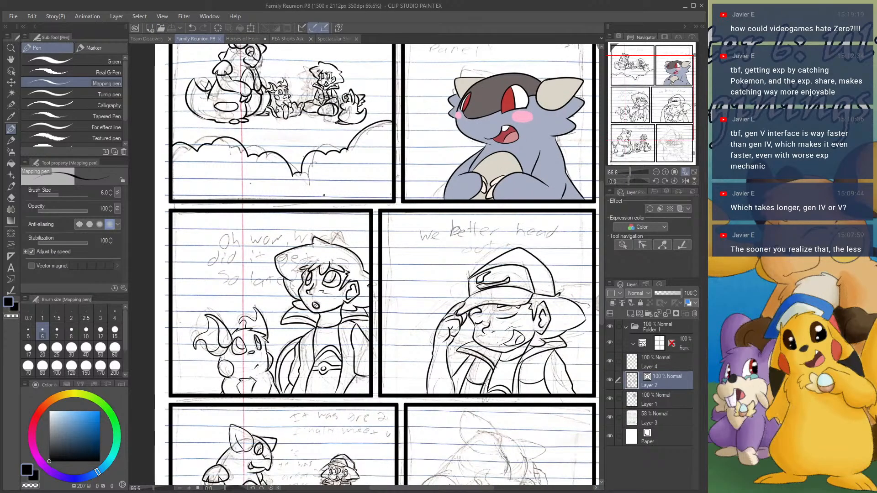
scroll(323, 195, down, 2)
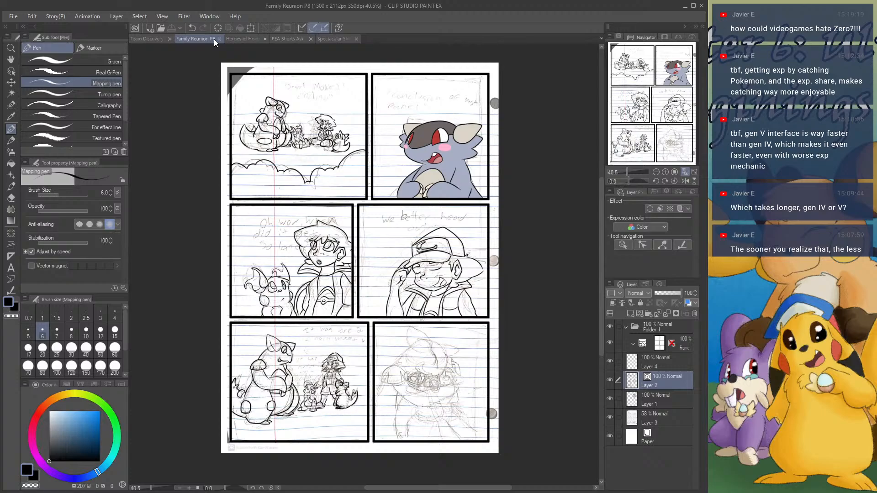
- On the Heroes of Hoenn P24-a page, ink the slanted lower edge of the hat on the first panel's left character
click(242, 40)
scroll(411, 281, down, 5)
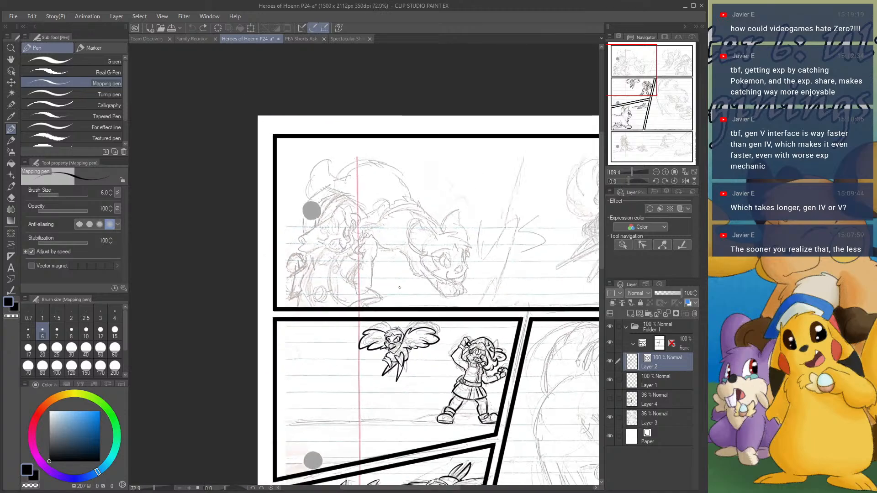
scroll(411, 281, up, 5)
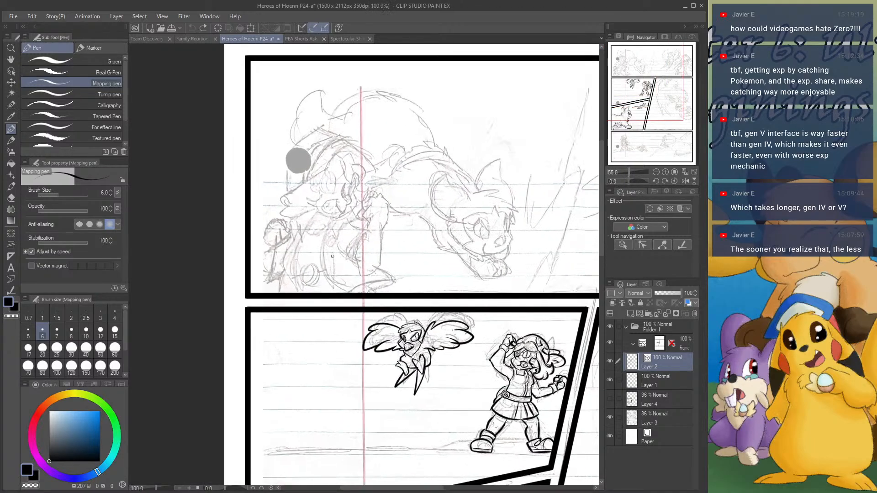
scroll(310, 198, up, 4)
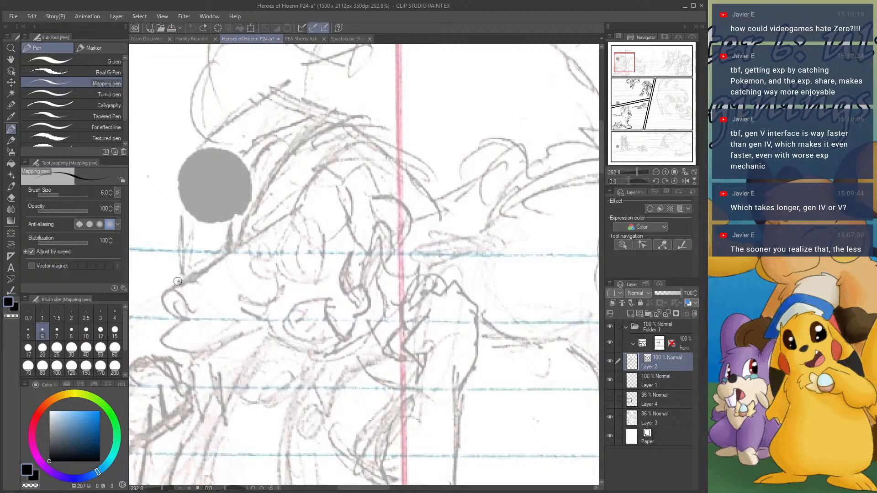
drag(178, 282, 288, 230)
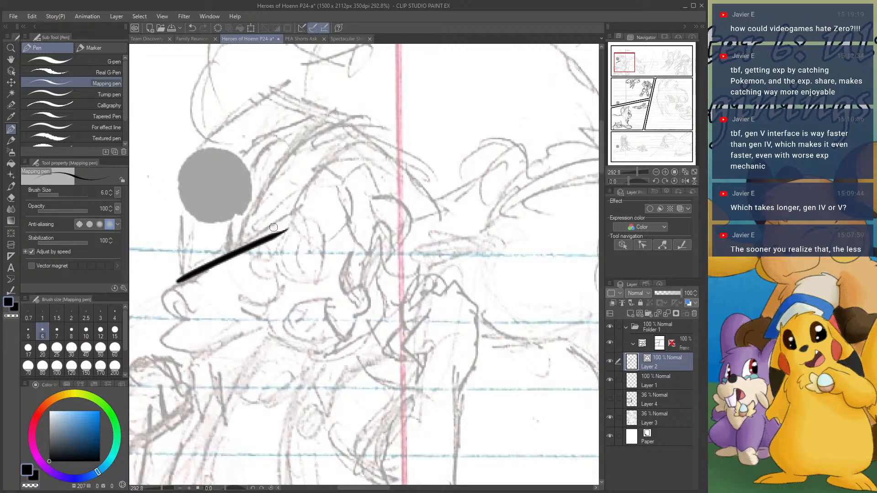
drag(233, 248, 338, 144)
key(ctrl+z)
mouse_move(234, 250)
mouse_down()
mouse_move(281, 182)
mouse_move(372, 141)
mouse_move(405, 146)
mouse_up()
mouse_move(280, 233)
mouse_down()
mouse_move(328, 184)
mouse_move(394, 165)
mouse_up()
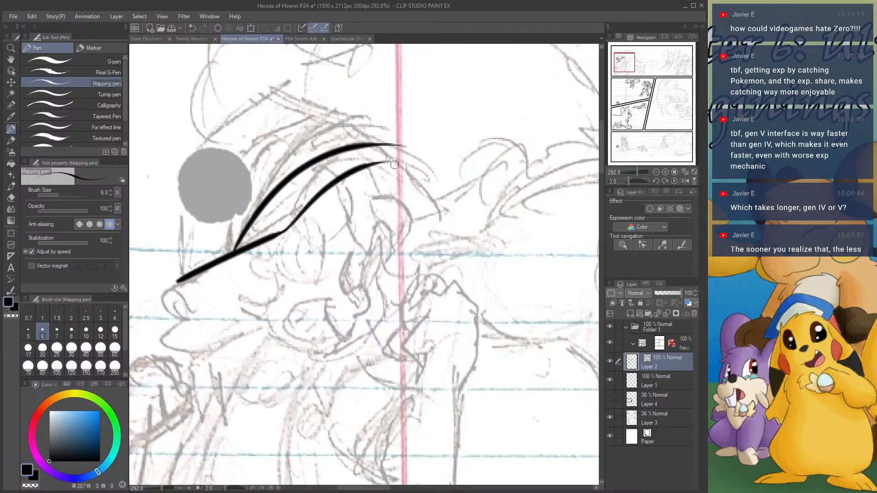
key(ctrl+z)
key(ctrl+z)
key(ctrl+z)
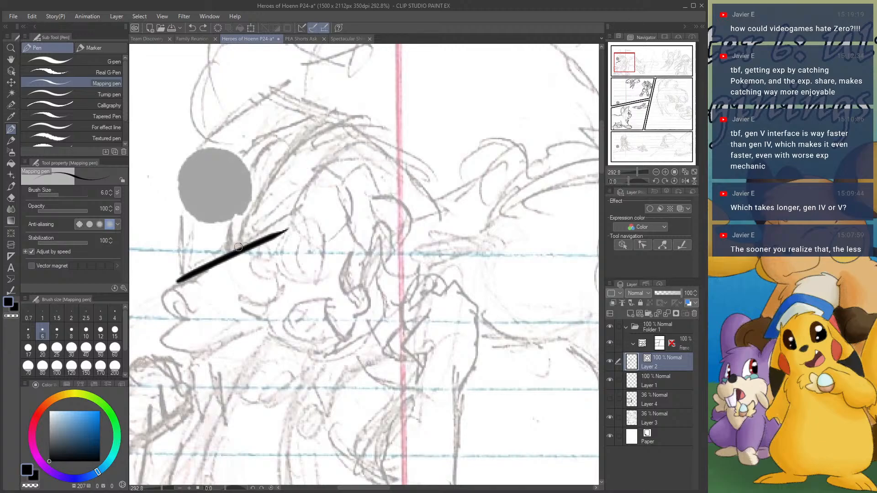
- Ink the two curved brim lines of the hat and the hair fringe and curls beneath them
mouse_move(238, 247)
mouse_down()
mouse_move(314, 157)
mouse_move(388, 147)
mouse_up()
mouse_move(280, 234)
mouse_down()
mouse_move(329, 178)
mouse_move(392, 162)
mouse_up()
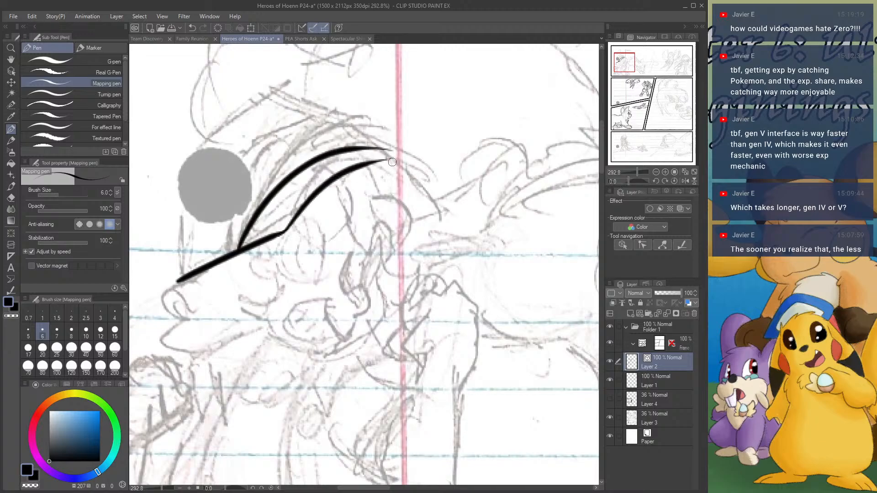
mouse_move(261, 249)
mouse_down()
mouse_move(281, 263)
mouse_move(297, 228)
mouse_up()
key(ctrl+z)
mouse_move(257, 251)
mouse_down()
mouse_move(277, 248)
mouse_move(297, 220)
mouse_move(325, 241)
mouse_move(358, 208)
mouse_move(348, 185)
mouse_move(370, 245)
mouse_move(378, 219)
mouse_up()
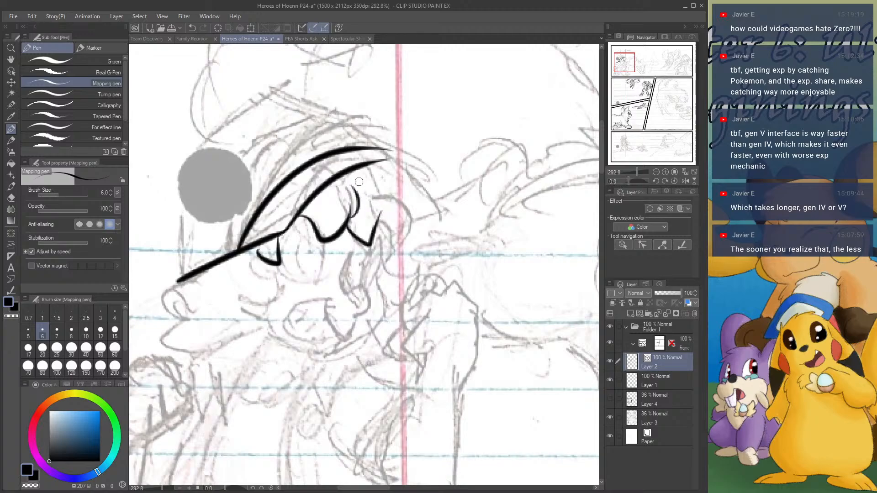
mouse_move(355, 187)
mouse_down()
mouse_move(370, 176)
mouse_move(385, 193)
mouse_move(360, 179)
mouse_move(381, 173)
mouse_move(391, 195)
mouse_move(411, 196)
mouse_move(392, 259)
mouse_up()
key(ctrl+z)
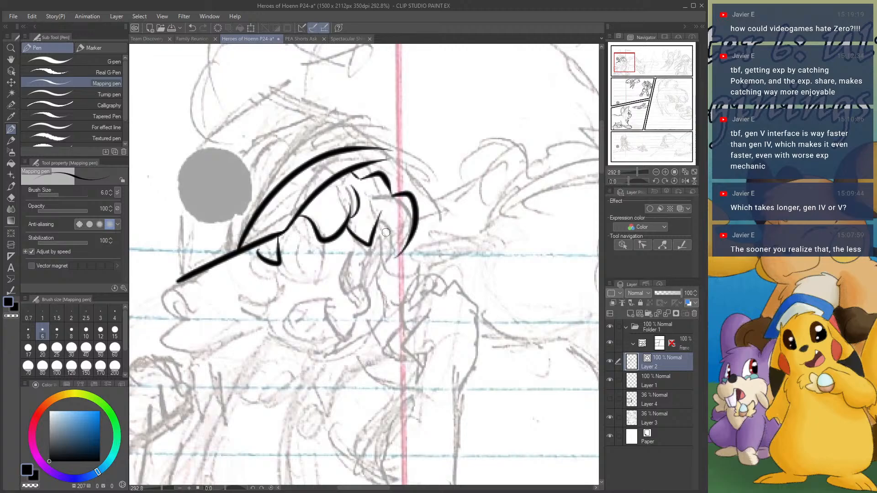
- Ink the character's rear jawline, side lock, open mouth with teeth marks and the curled strands in front of the face
mouse_move(376, 224)
mouse_down()
mouse_move(384, 261)
mouse_move(405, 248)
mouse_move(371, 283)
mouse_move(383, 312)
mouse_move(330, 351)
mouse_up()
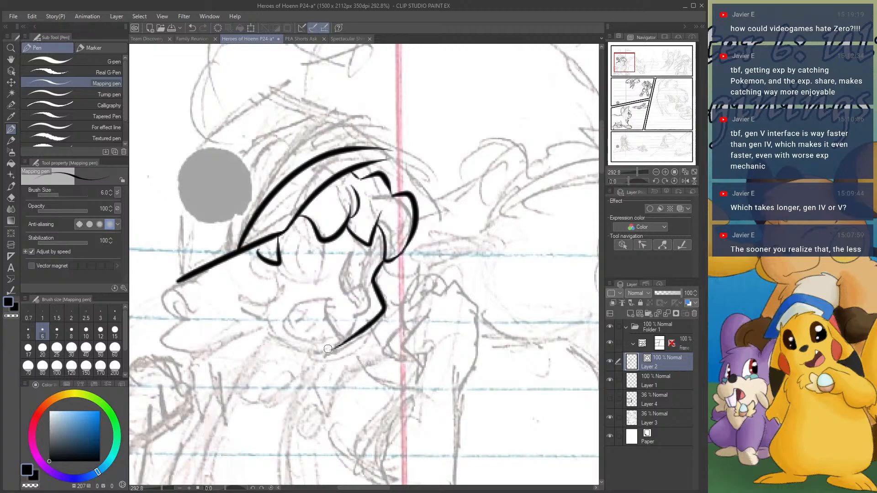
mouse_move(350, 260)
mouse_down()
mouse_move(345, 283)
mouse_move(358, 288)
mouse_move(358, 315)
mouse_move(338, 305)
mouse_move(339, 335)
mouse_move(325, 333)
mouse_move(327, 305)
mouse_up()
mouse_move(344, 334)
mouse_down()
mouse_move(325, 324)
mouse_move(330, 293)
mouse_move(313, 294)
mouse_move(284, 327)
mouse_move(338, 339)
mouse_up()
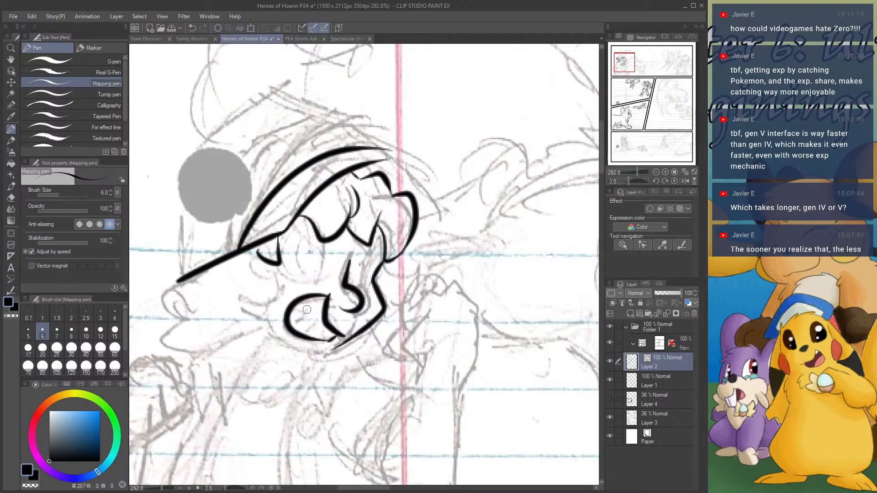
mouse_move(307, 307)
mouse_down()
mouse_move(294, 318)
mouse_move(323, 337)
mouse_up()
mouse_move(258, 252)
mouse_down()
mouse_move(279, 287)
mouse_move(267, 315)
mouse_move(233, 318)
mouse_up()
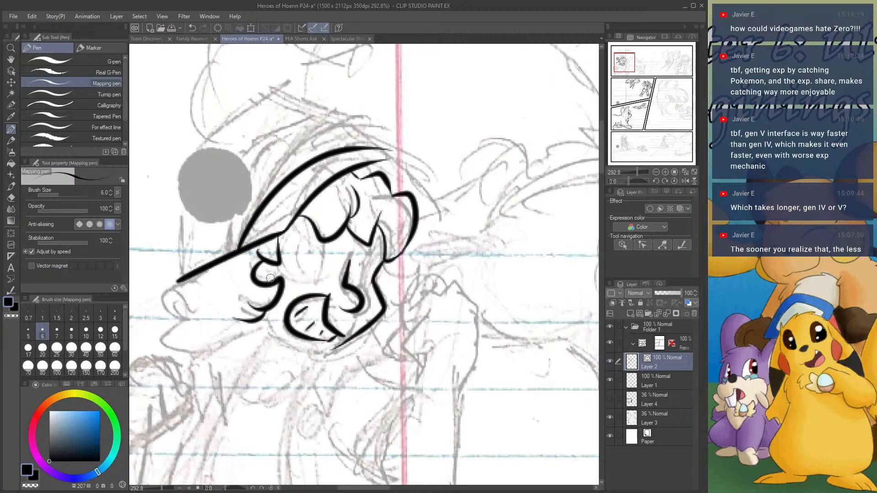
- Ink the pointed back flap of the hat behind the character's hair
mouse_move(376, 148)
mouse_down()
mouse_move(428, 178)
mouse_move(460, 214)
mouse_move(464, 226)
mouse_move(427, 231)
mouse_up()
key(ctrl+z)
mouse_move(444, 197)
mouse_down()
mouse_move(468, 232)
mouse_move(414, 234)
mouse_up()
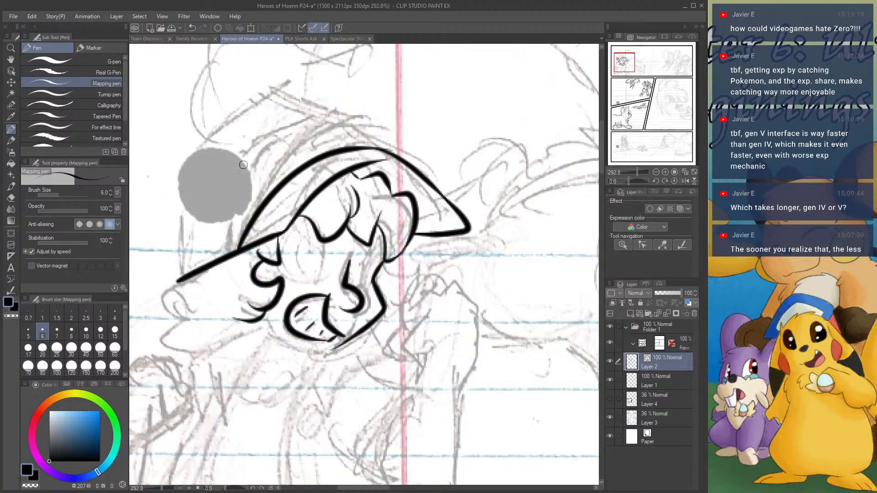
- Ink the hat's front edge, angular crown outline and the curved inner band lines
drag(170, 234, 176, 280)
mouse_move(170, 209)
mouse_down()
mouse_move(234, 143)
mouse_move(288, 116)
mouse_up()
key(ctrl+z)
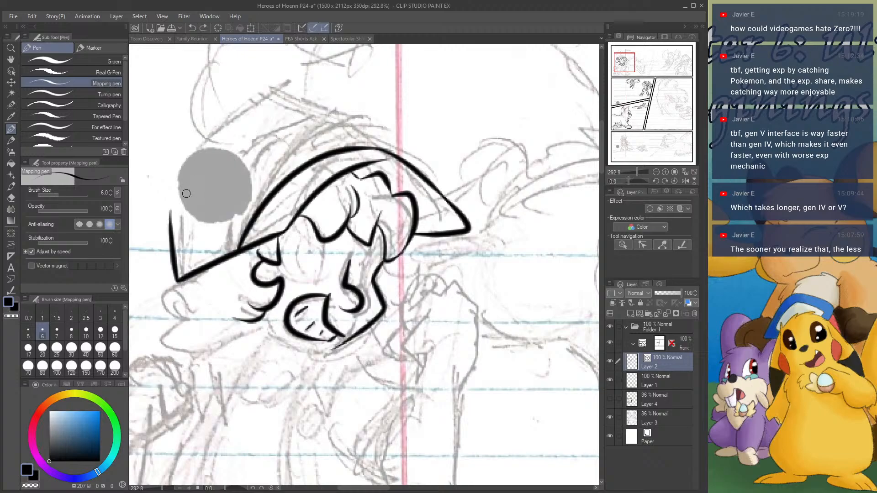
drag(172, 213, 274, 101)
key(ctrl+z)
mouse_move(171, 212)
mouse_down()
mouse_move(300, 103)
mouse_move(385, 152)
mouse_up()
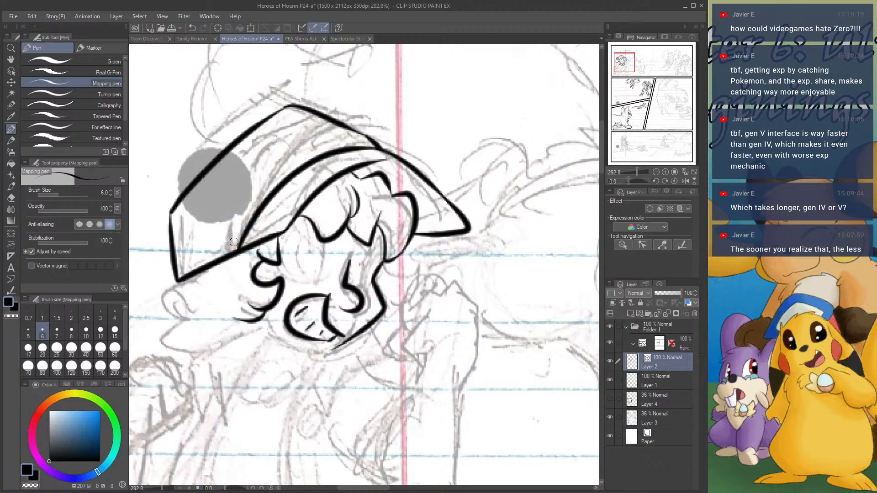
mouse_move(231, 251)
mouse_down()
mouse_move(232, 173)
mouse_move(229, 180)
mouse_move(288, 138)
mouse_move(373, 142)
mouse_move(315, 146)
mouse_move(262, 174)
mouse_move(258, 199)
mouse_up()
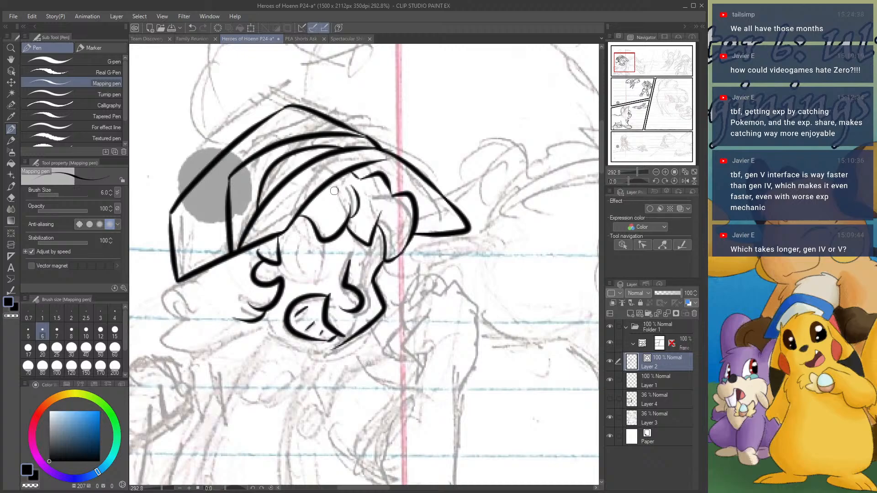
- Ink the wavy hair edge below the hat's front and the character's chin line
drag(619, 67, 618, 71)
mouse_move(206, 174)
mouse_down()
mouse_move(194, 179)
mouse_move(192, 196)
mouse_move(206, 231)
mouse_move(187, 250)
mouse_move(213, 245)
mouse_up()
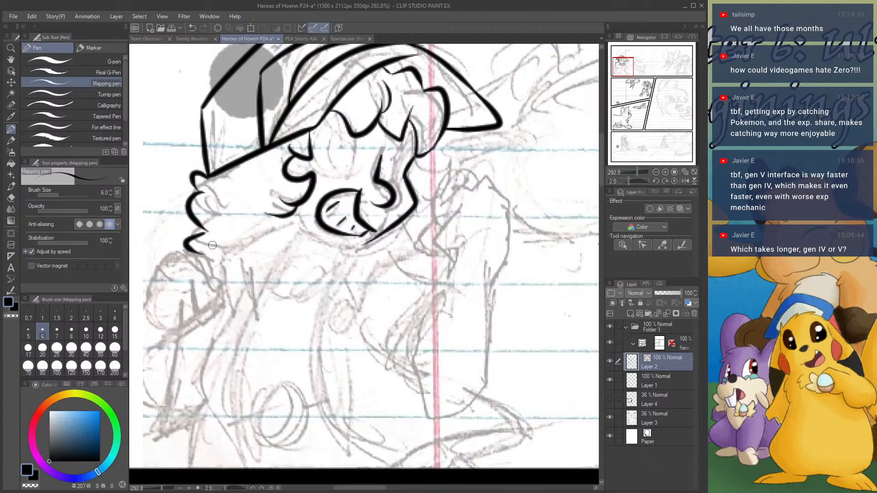
mouse_move(293, 208)
mouse_down()
mouse_move(267, 215)
mouse_move(349, 246)
mouse_move(393, 234)
mouse_up()
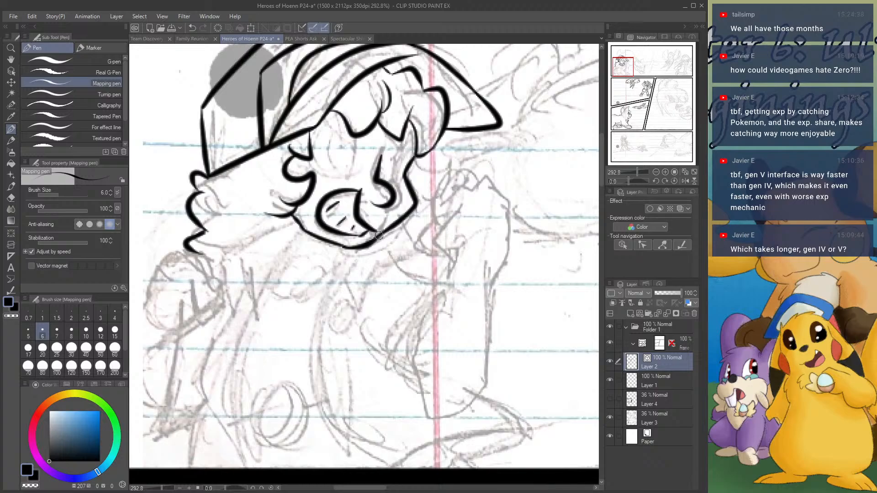
- Ink the coat's center line, the neckline and the pointed collar flaps below the character's chin
drag(294, 230, 239, 323)
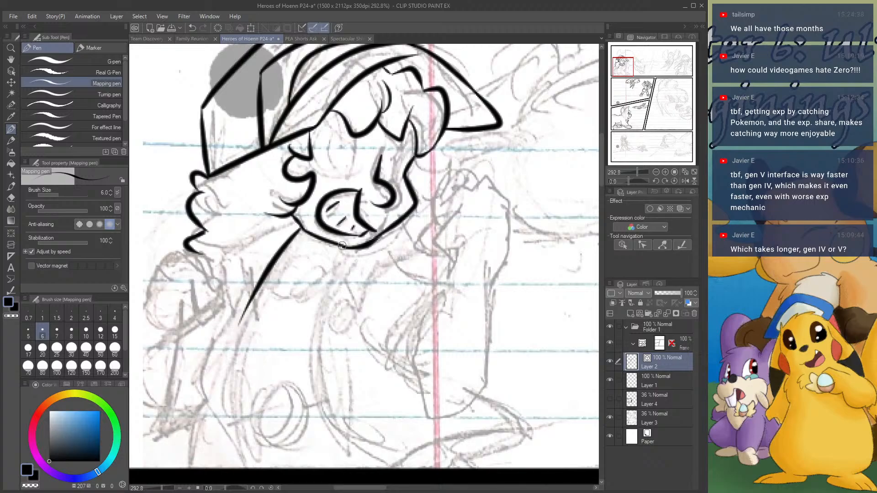
mouse_move(342, 250)
mouse_down()
mouse_move(297, 354)
mouse_move(304, 421)
mouse_up()
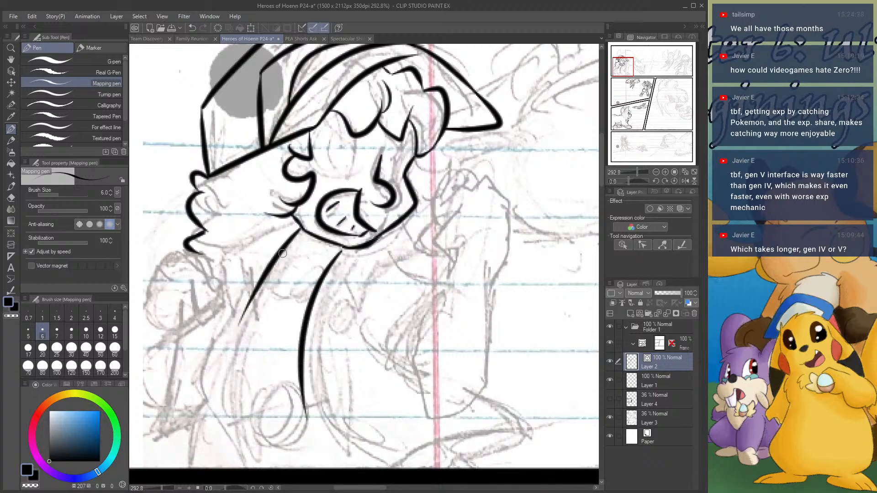
mouse_move(280, 252)
mouse_down()
mouse_move(316, 272)
mouse_move(338, 253)
mouse_up()
mouse_move(283, 215)
mouse_down()
mouse_move(219, 251)
mouse_move(226, 312)
mouse_move(242, 289)
mouse_move(240, 270)
mouse_move(239, 321)
mouse_move(228, 310)
mouse_move(242, 291)
mouse_up()
mouse_move(326, 283)
mouse_down()
mouse_move(354, 265)
mouse_move(354, 302)
mouse_move(420, 243)
mouse_move(417, 233)
mouse_move(422, 243)
mouse_move(374, 263)
mouse_up()
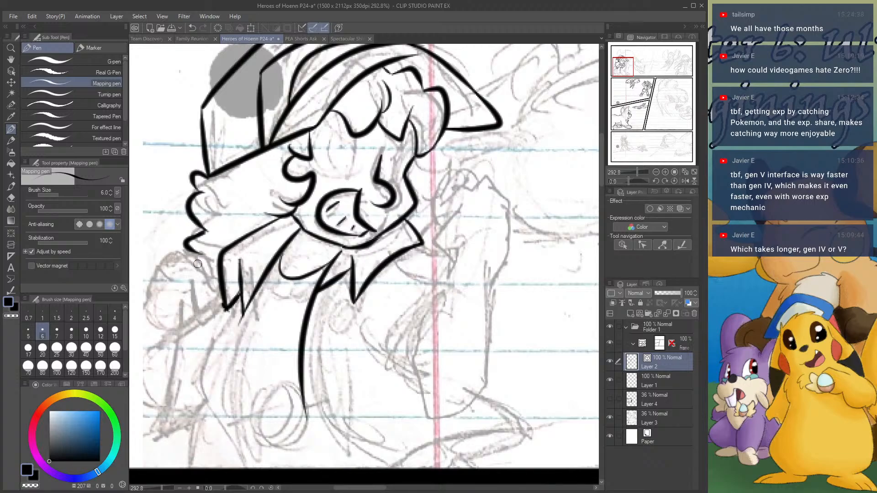
- Ink the lowest hair curl beside the collar and the coat's long edge down to the panel border
mouse_move(195, 256)
mouse_down()
mouse_move(165, 267)
mouse_move(200, 291)
mouse_move(219, 280)
mouse_move(205, 285)
mouse_move(225, 282)
mouse_up()
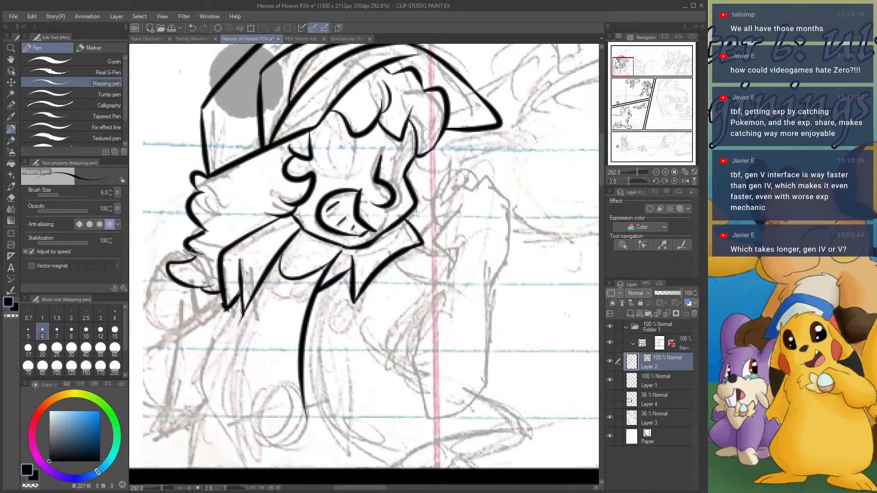
drag(195, 252, 193, 259)
drag(631, 82, 610, 68)
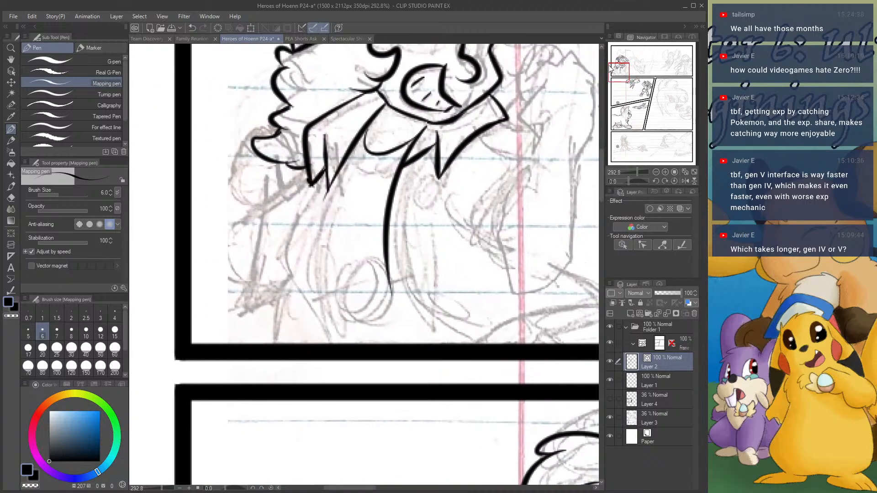
mouse_move(327, 189)
mouse_down()
mouse_move(309, 261)
mouse_move(319, 348)
mouse_up()
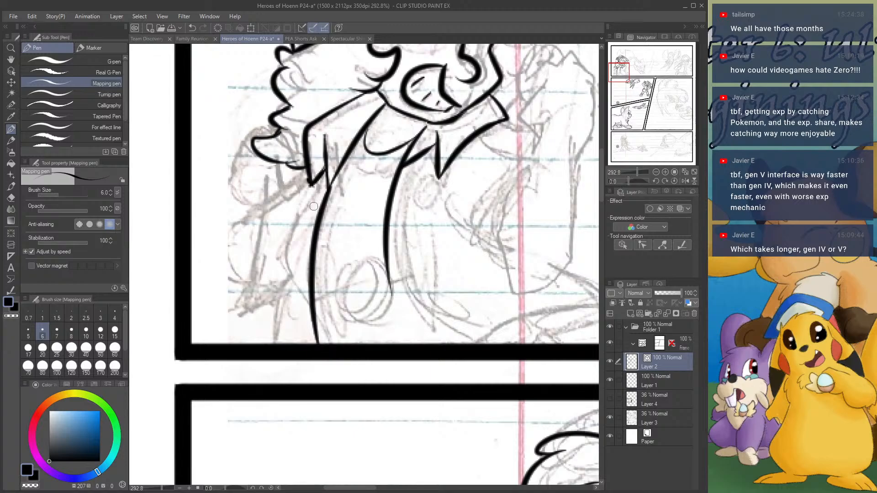
- Ink the coat's outer side edge, the lowered arm's sleeve outline and the short lines joining it to the hand and panel border
mouse_move(307, 192)
mouse_down()
mouse_move(279, 294)
mouse_move(286, 307)
mouse_move(268, 348)
mouse_up()
drag(284, 305, 267, 349)
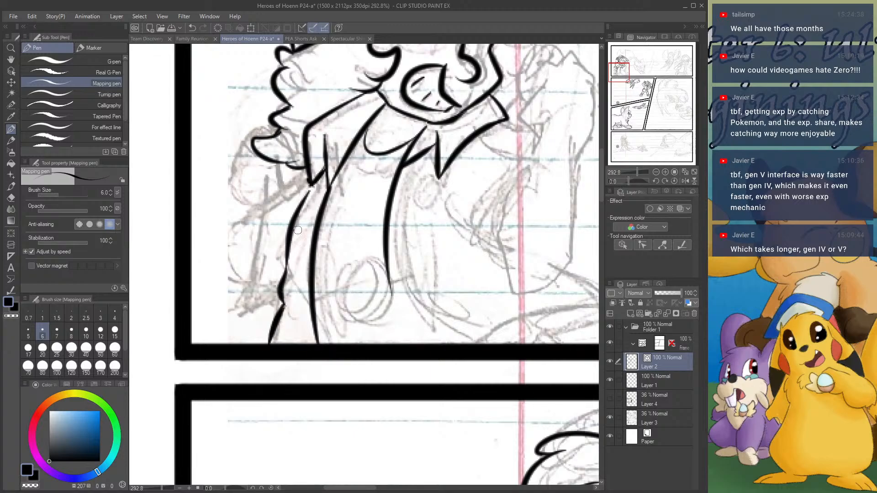
mouse_move(312, 177)
mouse_down()
mouse_move(221, 231)
mouse_move(209, 259)
mouse_move(219, 332)
mouse_move(242, 330)
mouse_move(281, 309)
mouse_up()
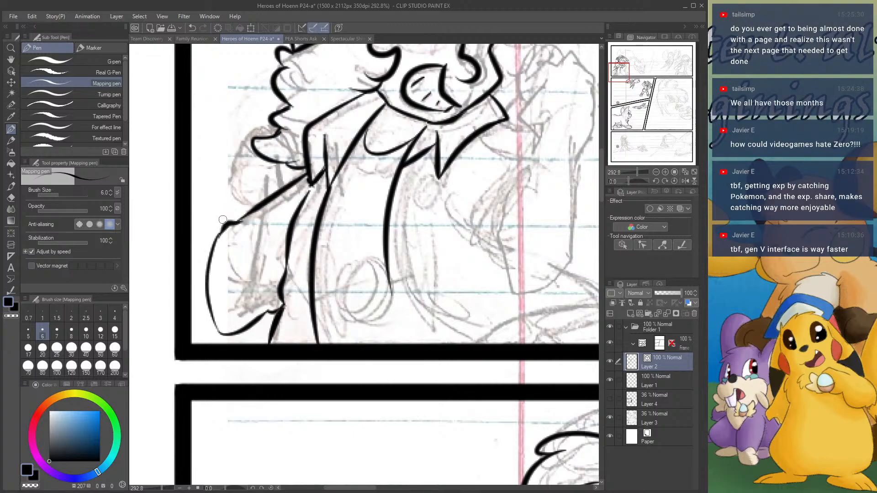
drag(228, 185, 223, 224)
drag(192, 340, 220, 327)
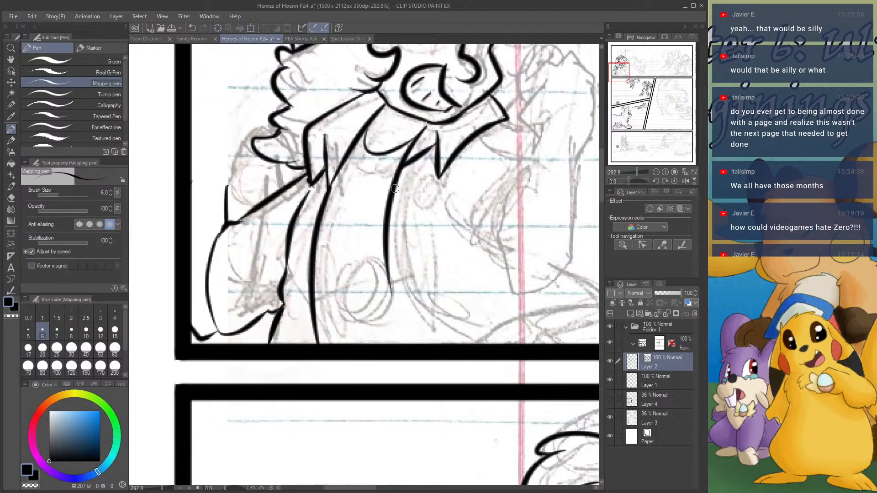
- Ink the coat's inner edge down to the panel border, the small oval on the chest and the oval belt buckle with its belt lines
mouse_move(387, 276)
mouse_down()
mouse_move(397, 306)
mouse_move(471, 342)
mouse_up()
mouse_move(437, 182)
mouse_down()
mouse_move(437, 200)
mouse_move(446, 203)
mouse_up()
mouse_move(416, 171)
mouse_down()
mouse_move(413, 199)
mouse_move(416, 170)
mouse_up()
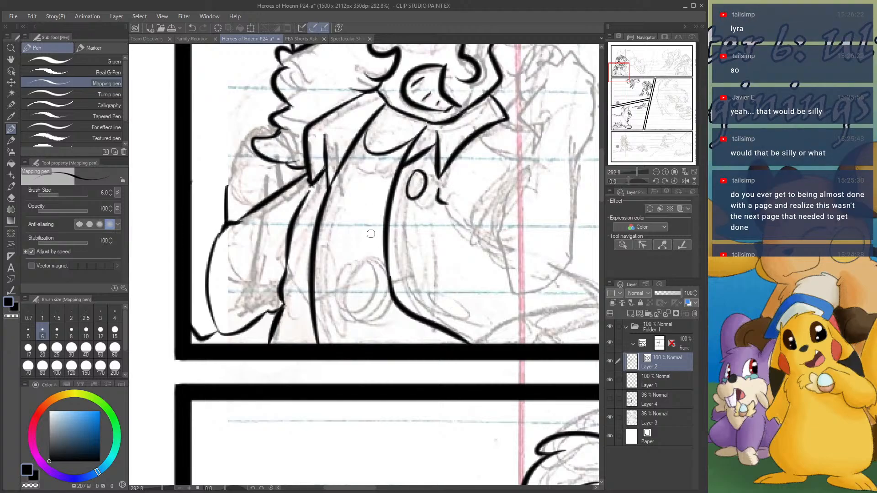
mouse_move(347, 220)
mouse_down()
mouse_move(335, 276)
mouse_move(369, 263)
mouse_move(361, 222)
mouse_move(339, 227)
mouse_move(359, 224)
mouse_up()
drag(369, 253, 385, 251)
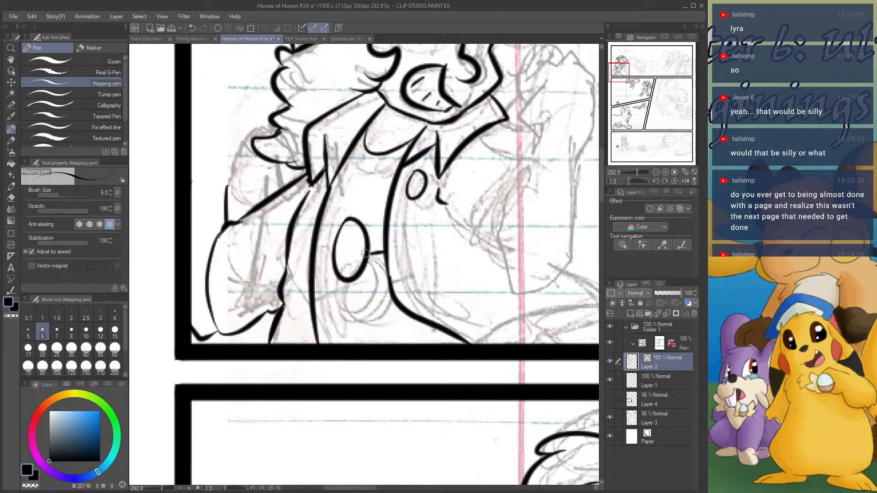
drag(332, 258, 318, 261)
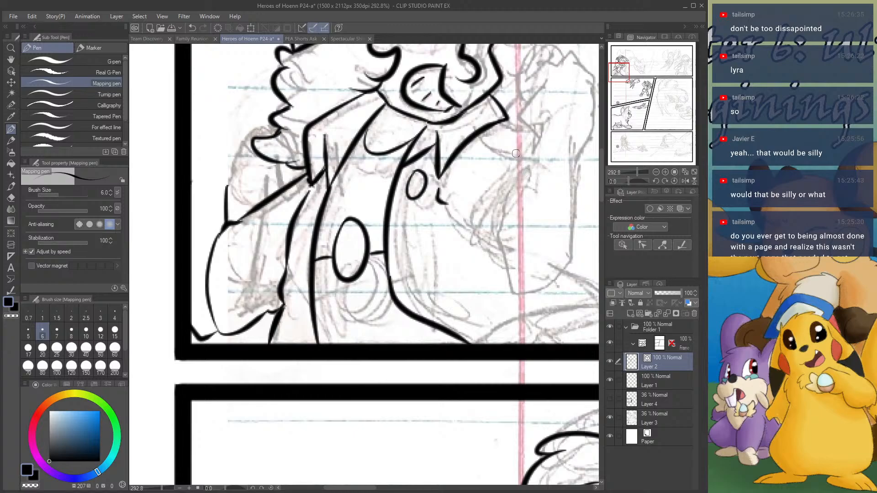
- Ink the raised arm's sleeve from the shoulder line around the bent elbow up to the wrist
drag(491, 131, 516, 163)
mouse_move(442, 199)
mouse_down()
mouse_move(450, 221)
mouse_move(507, 296)
mouse_up()
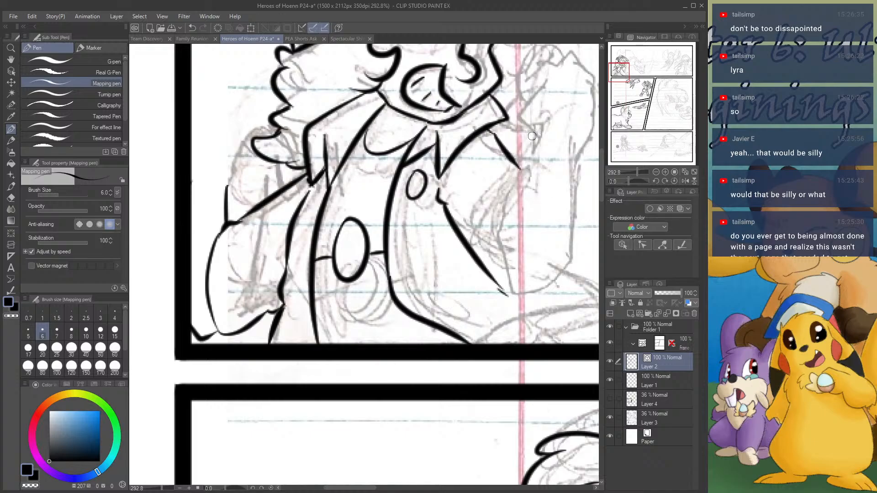
mouse_move(540, 129)
mouse_down()
mouse_move(491, 223)
mouse_move(510, 293)
mouse_up()
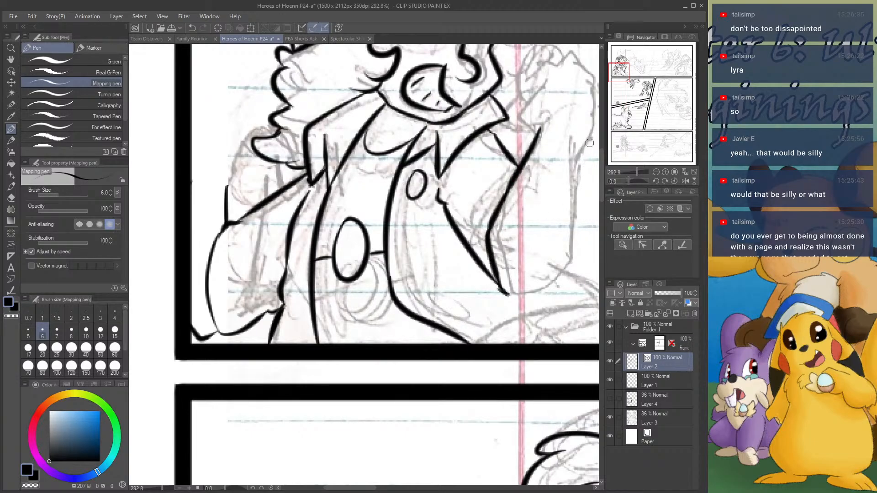
mouse_move(588, 136)
mouse_down()
mouse_move(550, 276)
mouse_move(520, 296)
mouse_move(504, 294)
mouse_up()
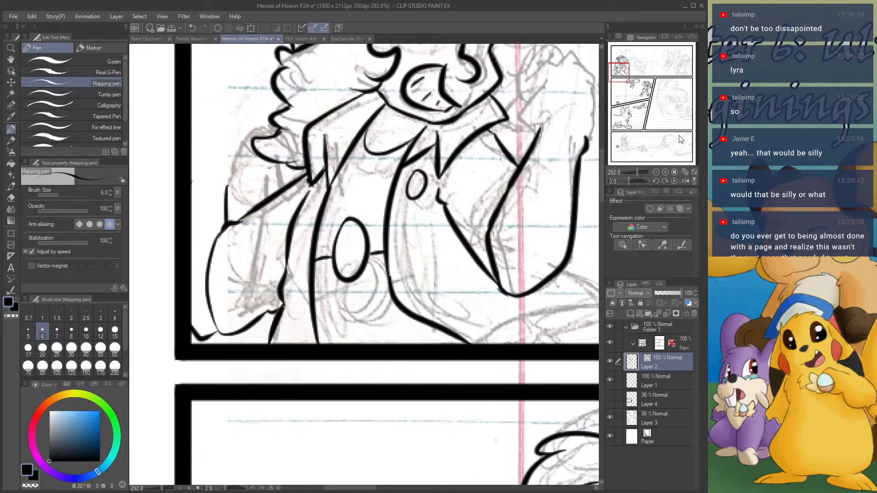
- Ink the pointed coat tail and its folded underside below the raised elbow at the panel border
drag(623, 78, 631, 78)
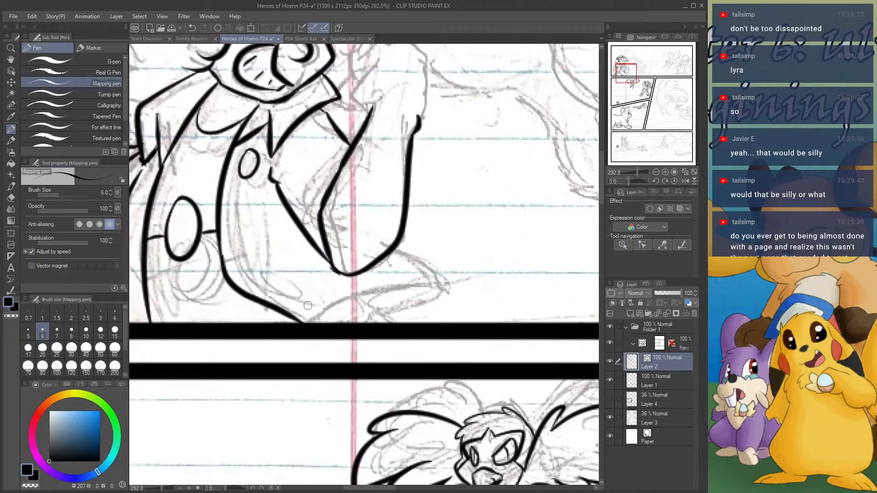
mouse_move(303, 322)
mouse_down()
mouse_move(383, 279)
mouse_move(449, 281)
mouse_up()
drag(396, 249, 450, 281)
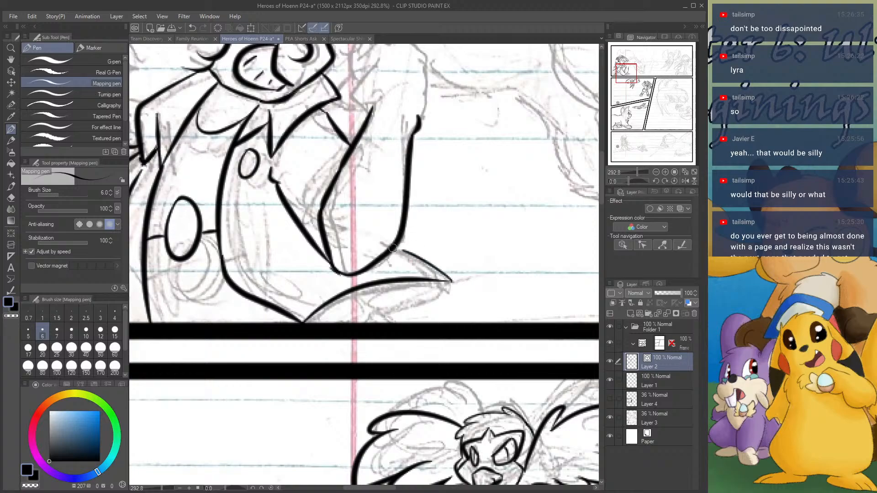
mouse_move(349, 294)
mouse_down()
mouse_move(342, 315)
mouse_move(353, 309)
mouse_move(370, 322)
mouse_up()
drag(452, 281, 368, 318)
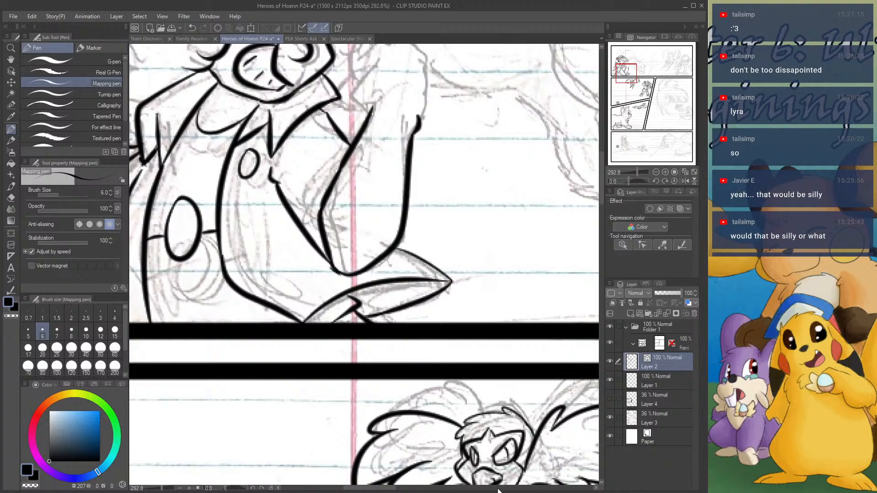
- Ink the raised fist with its fingers and thumb beside the chin, and erase the collar lines overlapping the thumb
click(440, 435)
scroll(365, 205, up, 3)
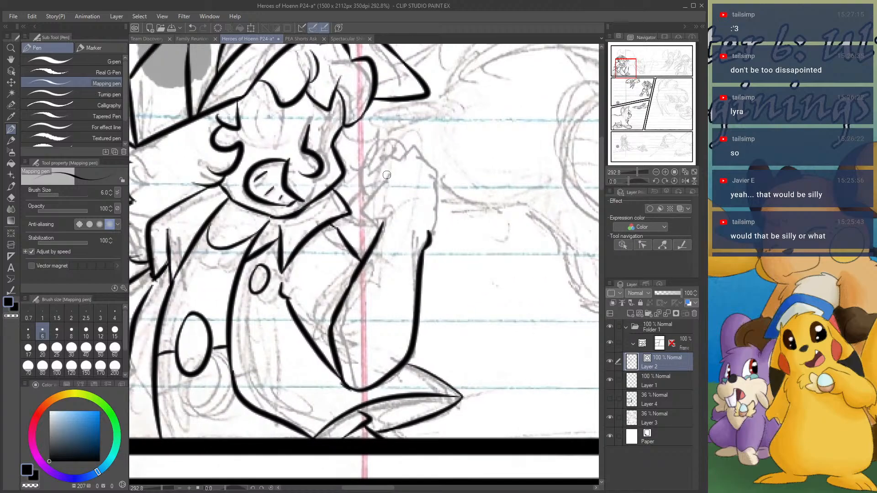
mouse_move(388, 174)
mouse_down()
mouse_move(364, 202)
mouse_move(382, 224)
mouse_up()
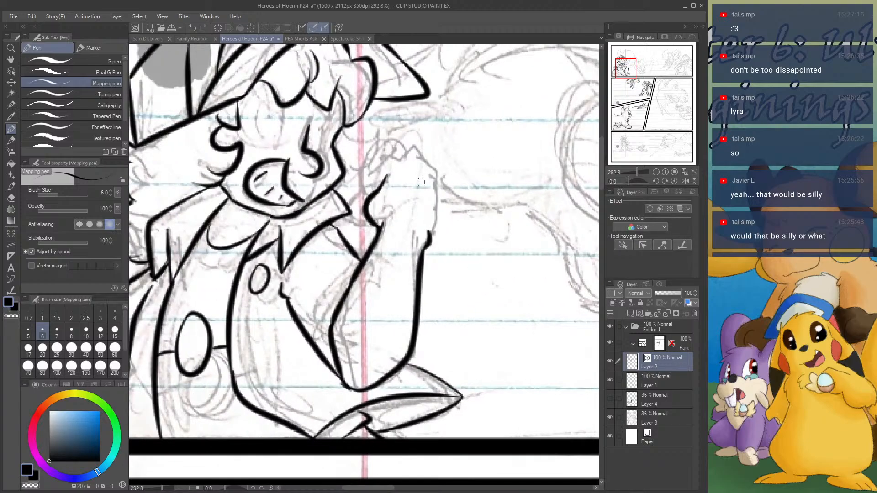
mouse_move(376, 169)
mouse_down()
mouse_move(360, 197)
mouse_move(369, 194)
mouse_move(358, 174)
mouse_move(385, 149)
mouse_move(427, 155)
mouse_move(439, 180)
mouse_move(429, 242)
mouse_move(436, 198)
mouse_move(431, 229)
mouse_up()
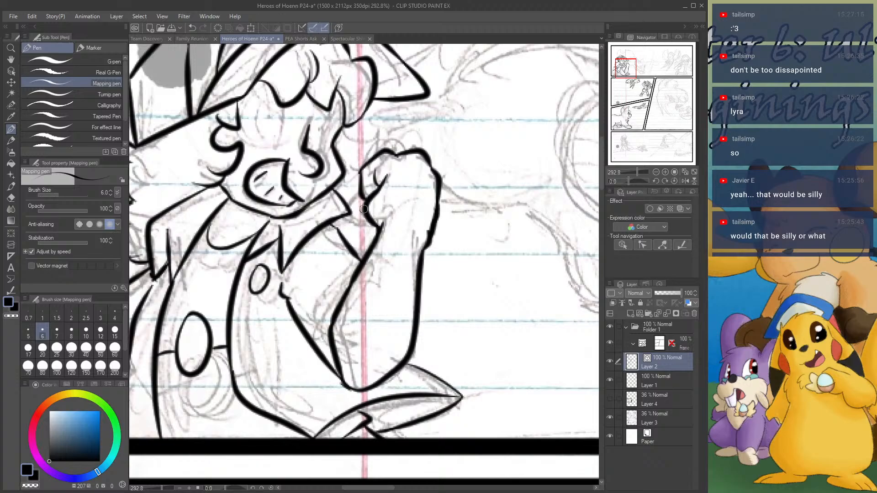
mouse_move(361, 196)
mouse_down()
mouse_move(357, 222)
mouse_move(377, 213)
mouse_up()
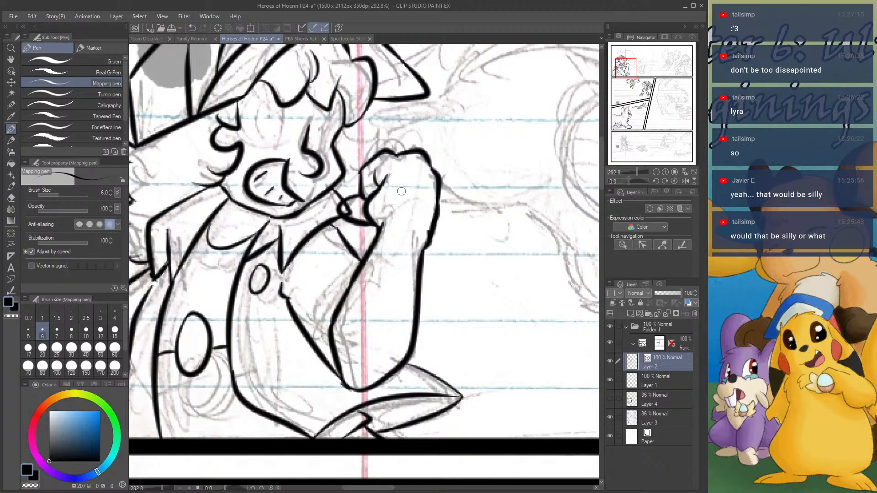
click(11, 198)
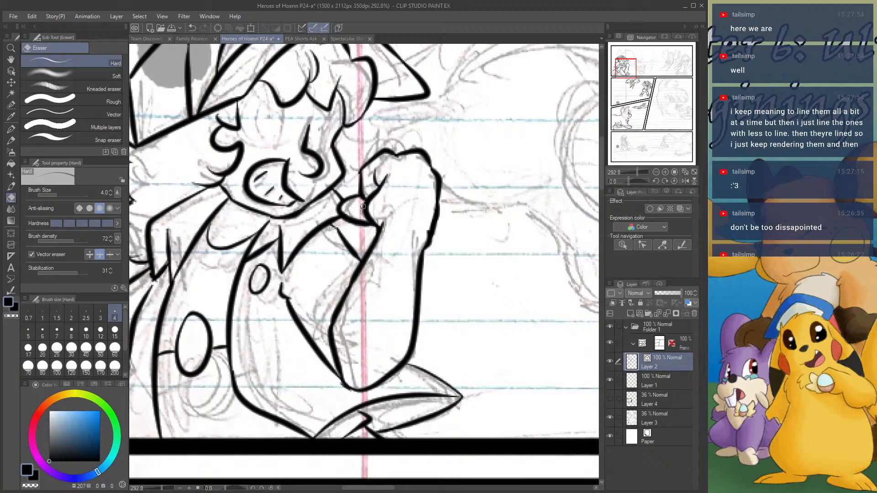
click(11, 129)
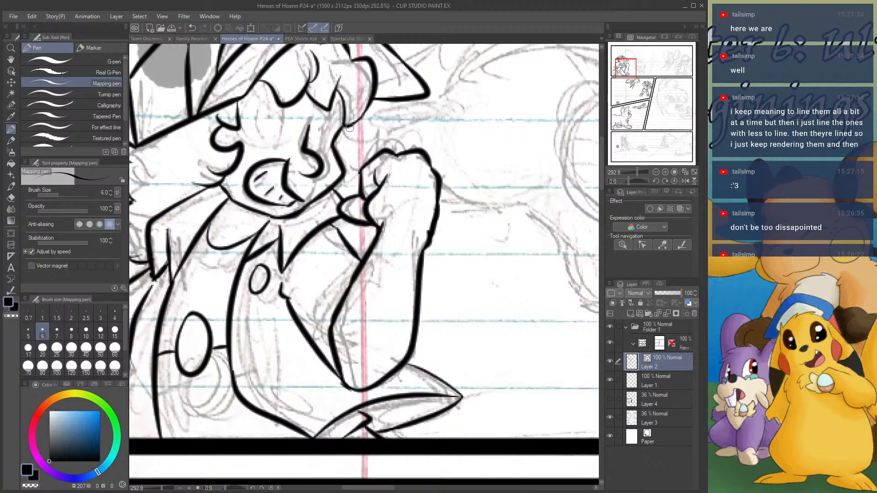
- Ink the hair curl above the raised fist and both of the character's eyes, including the angled lid and pupil
drag(350, 127, 379, 140)
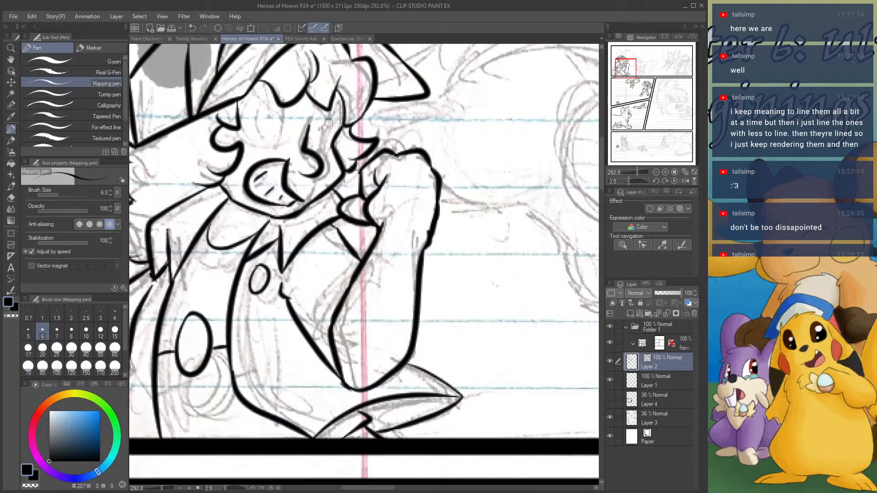
mouse_move(319, 129)
mouse_down()
mouse_move(343, 101)
mouse_move(319, 130)
mouse_move(345, 119)
mouse_move(324, 130)
mouse_move(322, 152)
mouse_move(331, 131)
mouse_move(325, 156)
mouse_up()
mouse_move(249, 93)
mouse_down()
mouse_move(266, 112)
mouse_move(289, 117)
mouse_up()
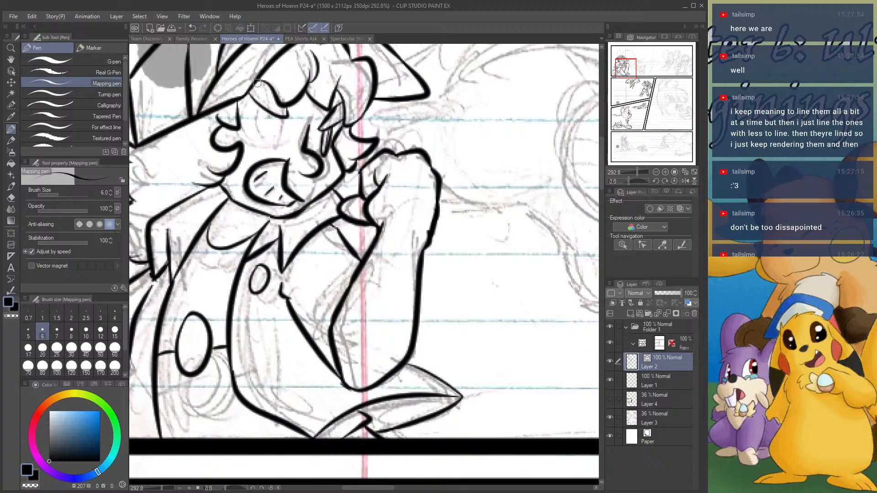
mouse_move(258, 82)
mouse_down()
mouse_move(276, 97)
mouse_move(268, 152)
mouse_up()
mouse_move(250, 106)
mouse_down()
mouse_move(240, 121)
mouse_move(246, 140)
mouse_move(273, 145)
mouse_up()
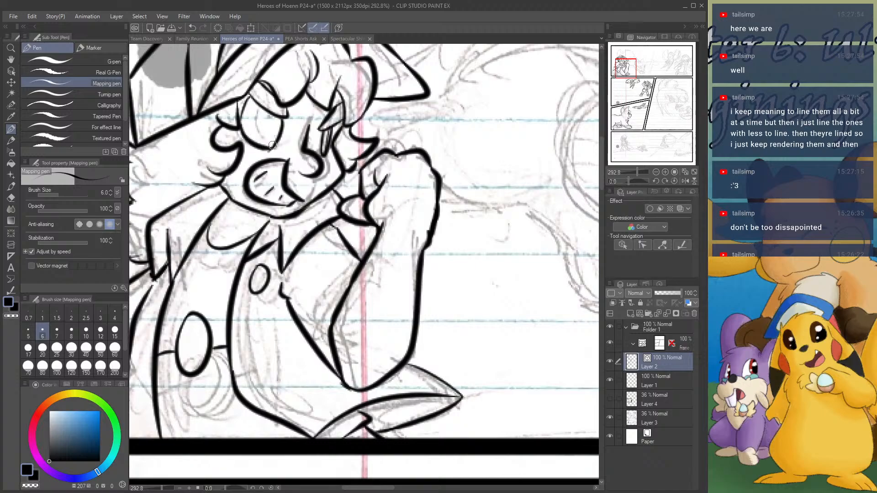
drag(267, 111, 268, 146)
- Ink the character's other hand and wrist between the hair curls and the panel border, and switch to the Hard eraser
mouse_move(625, 77)
mouse_down()
mouse_move(616, 74)
mouse_move(639, 64)
mouse_move(621, 63)
mouse_up()
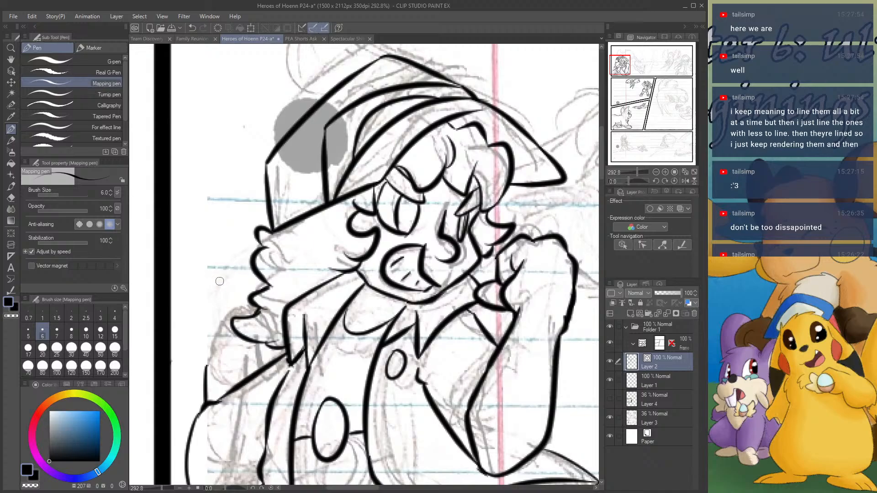
mouse_move(211, 286)
mouse_down()
mouse_move(215, 316)
mouse_move(198, 331)
mouse_move(206, 384)
mouse_up()
drag(214, 291, 228, 275)
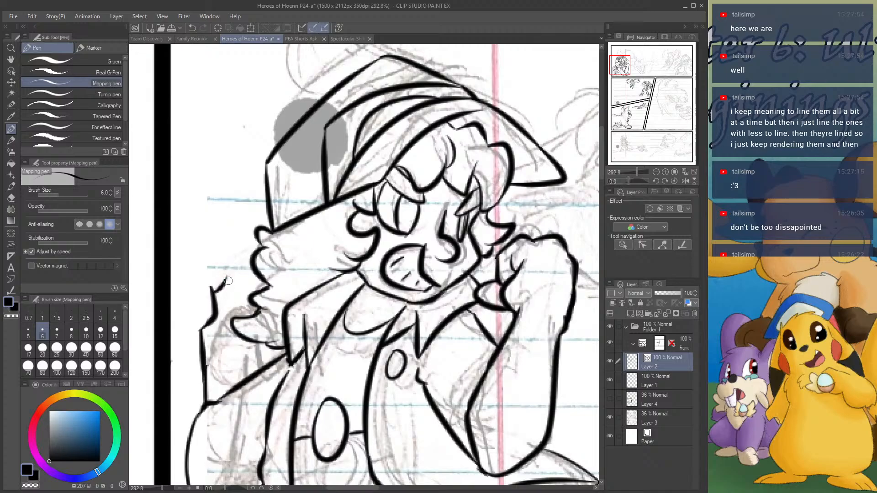
mouse_move(171, 269)
mouse_down()
mouse_move(212, 240)
mouse_move(242, 260)
mouse_move(249, 272)
mouse_move(235, 306)
mouse_move(226, 323)
mouse_move(206, 324)
mouse_move(231, 321)
mouse_move(240, 307)
mouse_move(245, 323)
mouse_move(215, 326)
mouse_up()
click(11, 197)
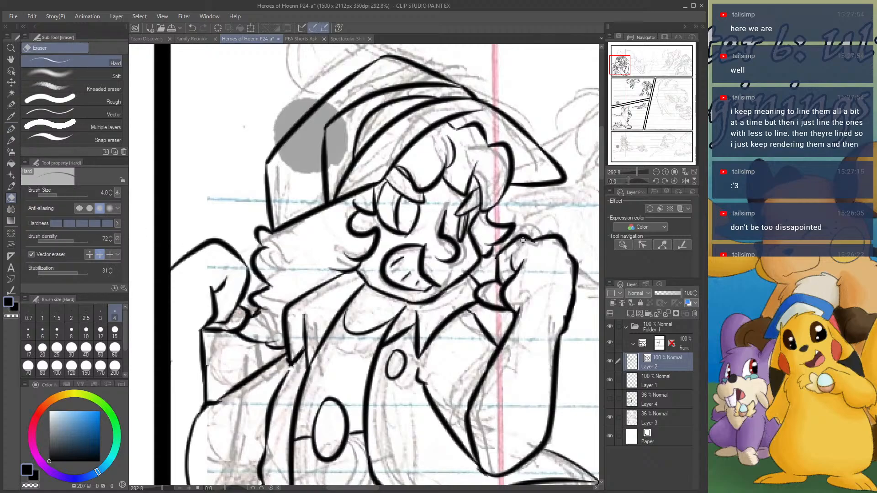
- Ink the small creature's nose, pointed face marking, muzzle outline and mouth in the middle of the first panel with the Mapping pen
drag(625, 64, 647, 68)
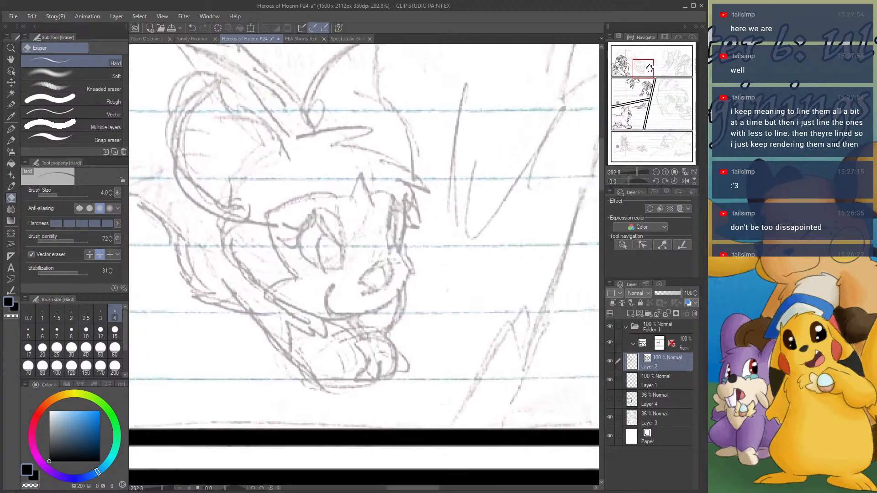
key(p)
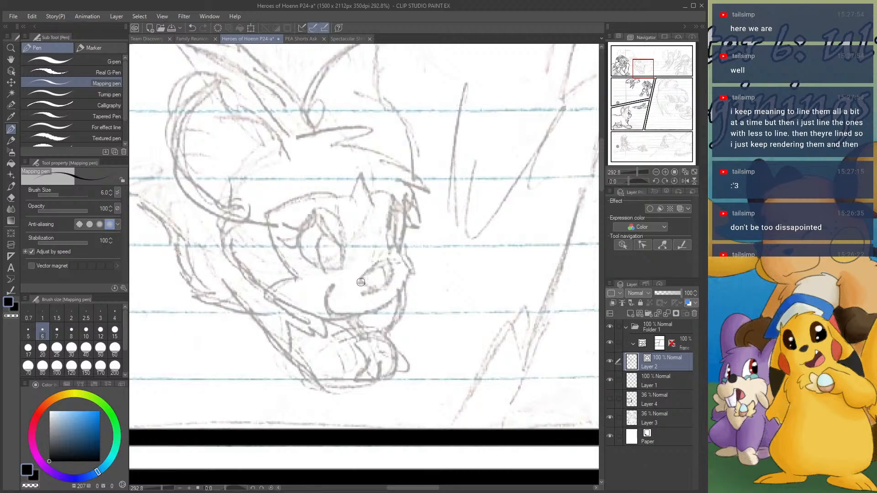
mouse_move(361, 282)
mouse_down()
mouse_move(384, 278)
mouse_move(365, 291)
mouse_move(388, 293)
mouse_move(393, 274)
mouse_up()
drag(359, 164, 348, 196)
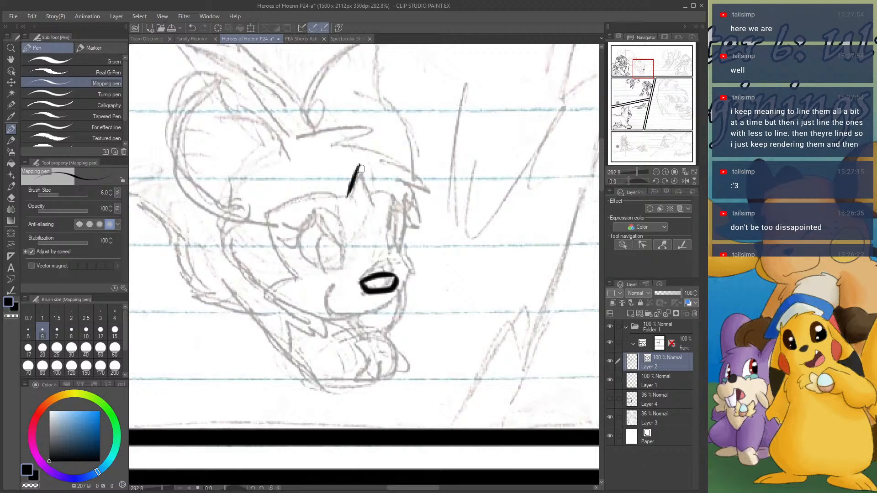
mouse_move(359, 165)
mouse_down()
mouse_move(369, 191)
mouse_move(263, 213)
mouse_move(295, 273)
mouse_move(264, 296)
mouse_up()
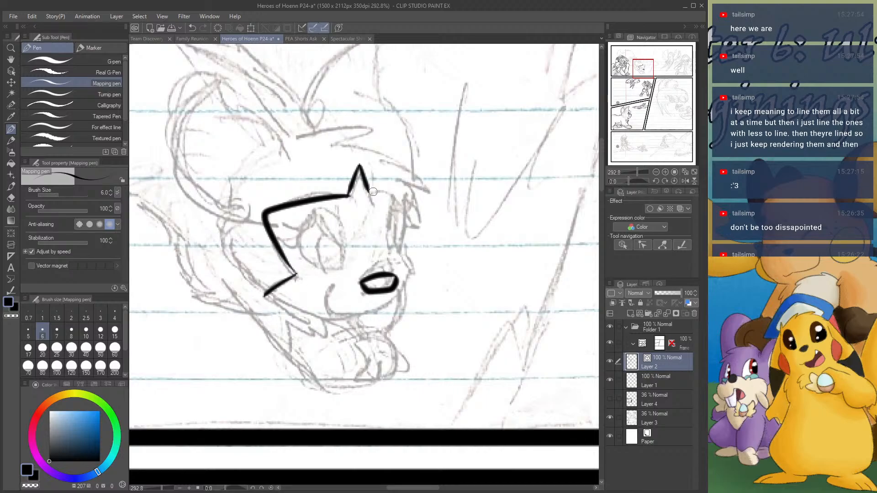
mouse_move(373, 192)
mouse_down()
mouse_move(409, 202)
mouse_move(398, 253)
mouse_move(408, 272)
mouse_move(392, 299)
mouse_move(369, 314)
mouse_move(334, 318)
mouse_move(264, 295)
mouse_up()
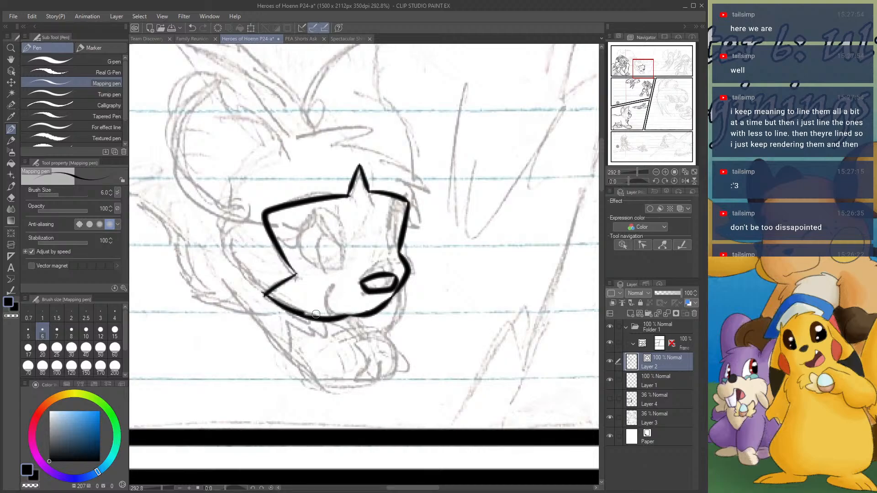
drag(303, 316, 353, 315)
drag(336, 316, 332, 287)
- Ink the small creature's near and far eyes with their lids, pupils and lashes
drag(311, 214, 338, 247)
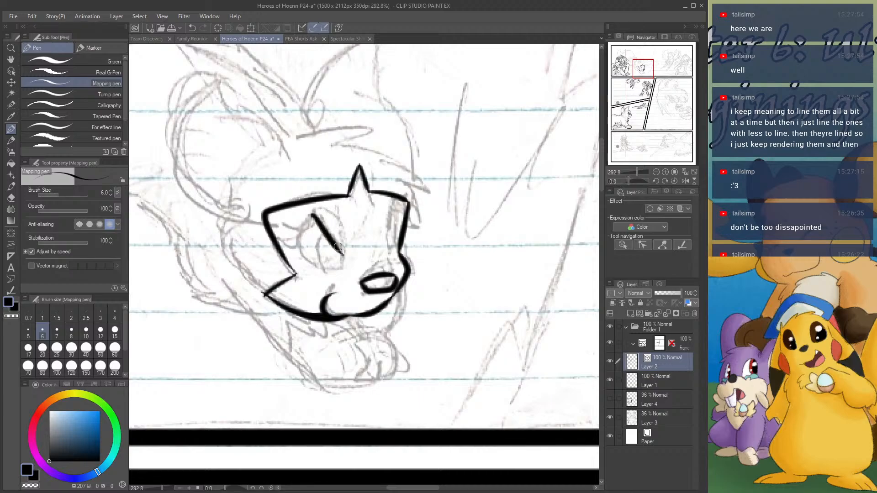
mouse_move(315, 220)
mouse_down()
mouse_move(286, 219)
mouse_move(299, 208)
mouse_move(304, 214)
mouse_move(291, 233)
mouse_move(300, 227)
mouse_move(303, 262)
mouse_move(337, 269)
mouse_move(342, 254)
mouse_move(322, 241)
mouse_move(324, 265)
mouse_up()
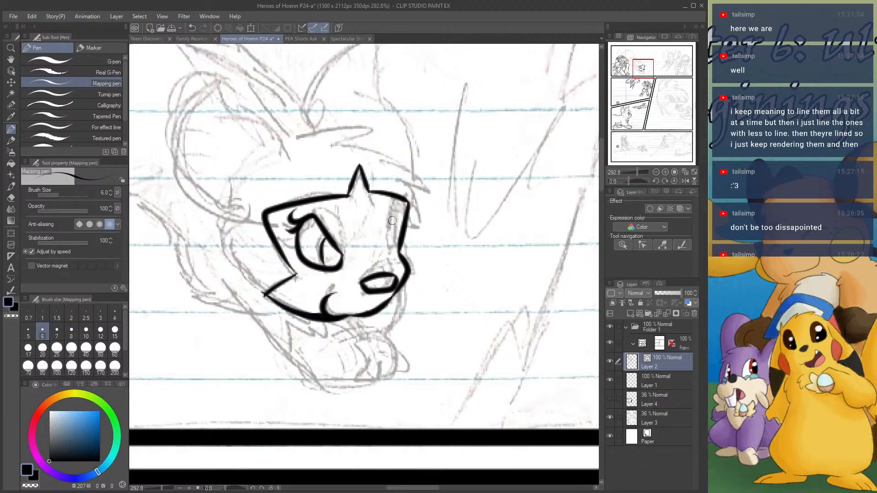
mouse_move(386, 229)
mouse_down()
mouse_move(392, 211)
mouse_move(389, 250)
mouse_move(391, 225)
mouse_move(396, 251)
mouse_up()
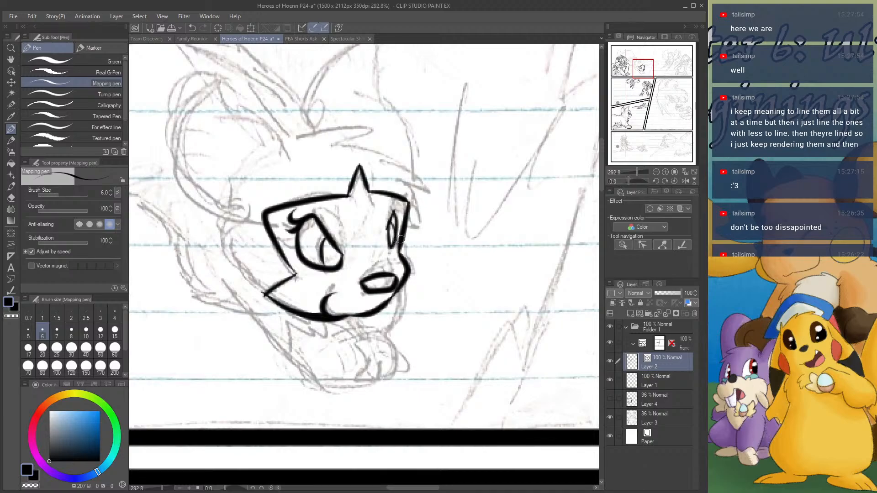
mouse_move(392, 212)
mouse_down()
mouse_move(411, 222)
mouse_move(407, 207)
mouse_up()
- Ink the jagged hair fringe across the creature's forehead and the small tuft above its far eye
mouse_move(282, 149)
mouse_down()
mouse_move(315, 124)
mouse_move(302, 140)
mouse_move(350, 128)
mouse_move(385, 139)
mouse_move(354, 145)
mouse_move(442, 194)
mouse_move(396, 180)
mouse_up()
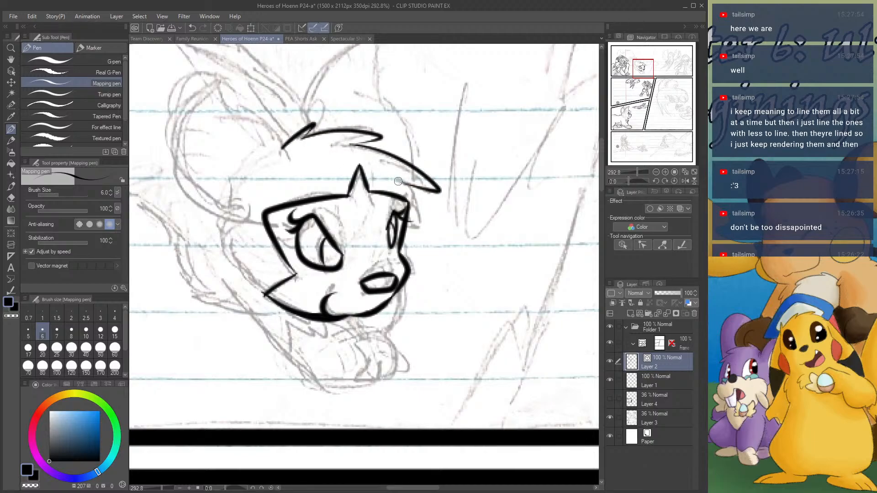
drag(428, 213, 407, 204)
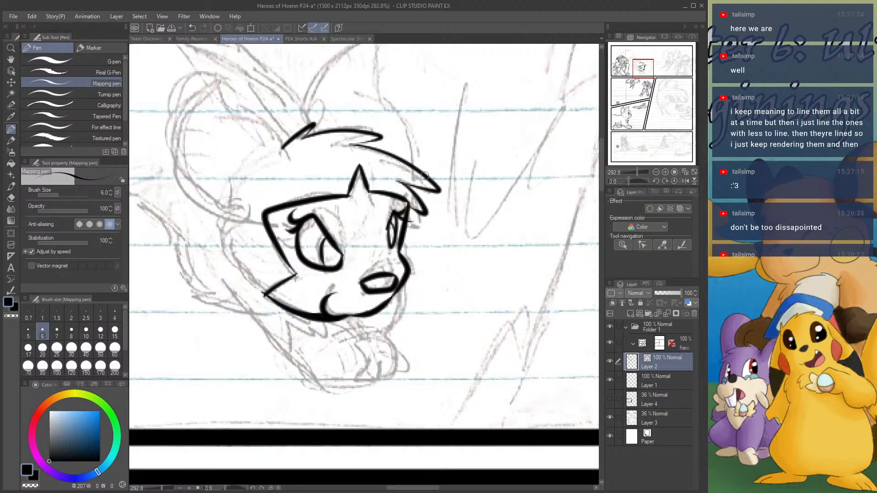
drag(636, 69, 627, 70)
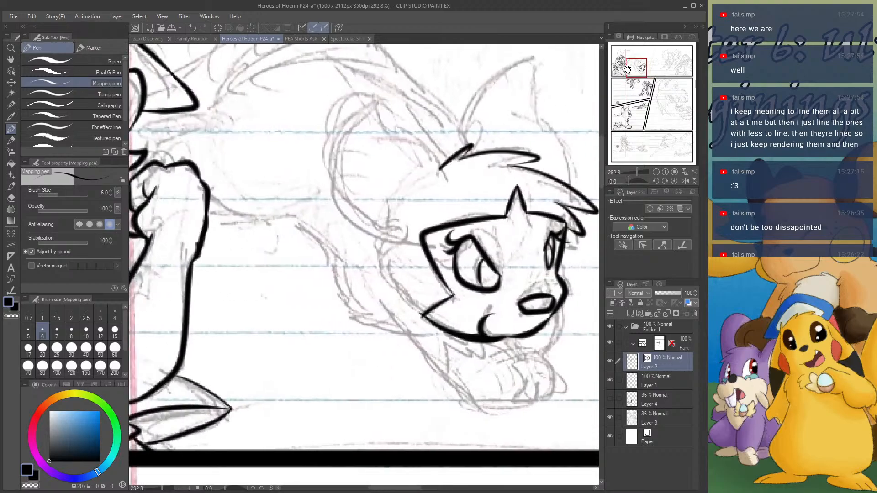
- Ink the small creature's near ear and cheek, its belly line and the fur tufts around its shoulder with the Mapping pen
mouse_move(445, 179)
mouse_down()
mouse_move(378, 111)
mouse_move(347, 234)
mouse_move(393, 258)
mouse_move(413, 251)
mouse_move(390, 270)
mouse_move(397, 297)
mouse_move(394, 288)
mouse_move(427, 317)
mouse_up()
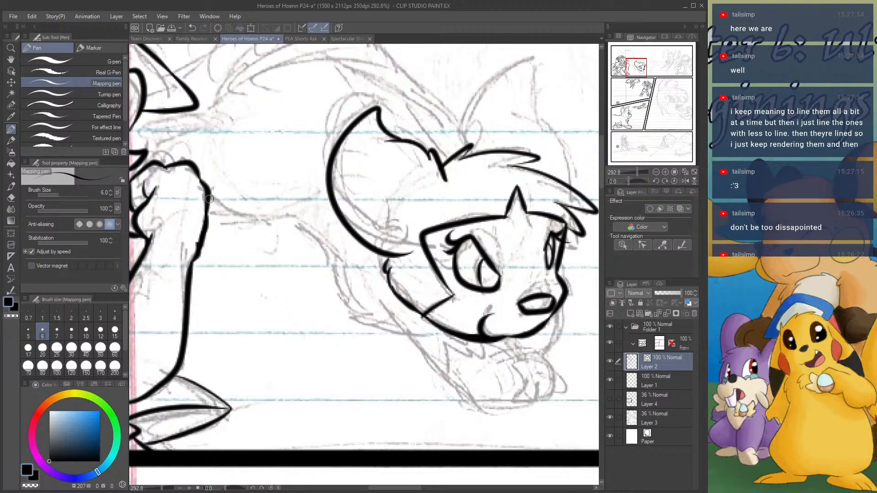
mouse_move(208, 197)
mouse_down()
mouse_move(242, 217)
mouse_move(303, 219)
mouse_move(291, 217)
mouse_move(332, 253)
mouse_up()
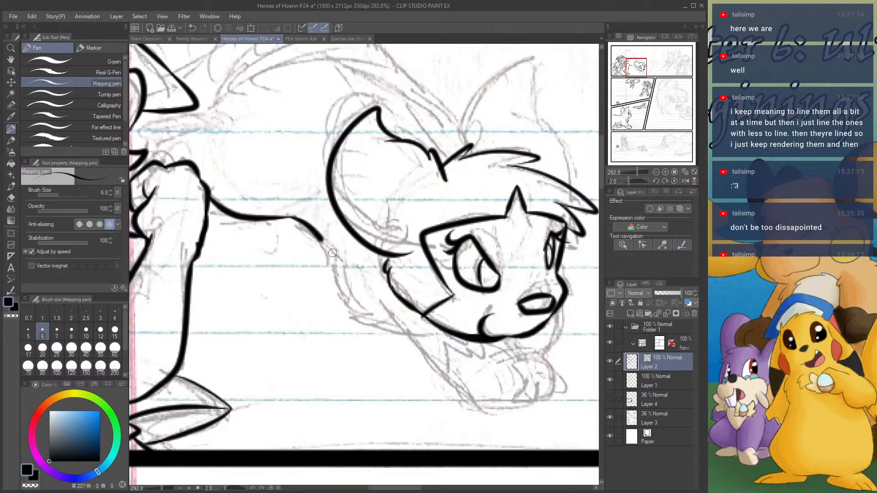
mouse_move(285, 214)
mouse_down()
mouse_move(315, 192)
mouse_move(319, 208)
mouse_move(340, 211)
mouse_up()
mouse_move(364, 245)
mouse_down()
mouse_move(346, 266)
mouse_move(328, 246)
mouse_move(346, 265)
mouse_move(349, 304)
mouse_up()
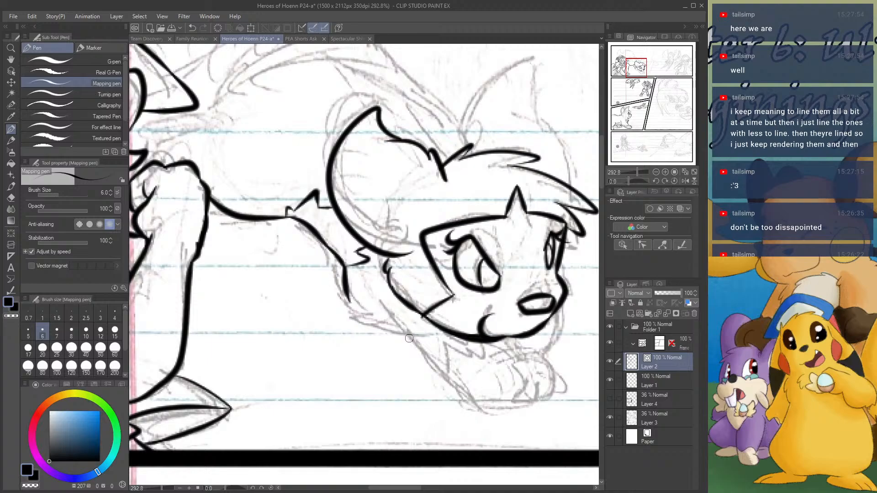
- Ink the creature's front leg, both paws and the jagged chest fur beneath its chin
mouse_move(410, 339)
mouse_down()
mouse_move(379, 333)
mouse_move(396, 330)
mouse_move(347, 298)
mouse_move(361, 317)
mouse_move(395, 322)
mouse_move(385, 306)
mouse_move(431, 363)
mouse_move(463, 380)
mouse_move(441, 372)
mouse_move(478, 402)
mouse_move(495, 403)
mouse_up()
mouse_move(521, 371)
mouse_down()
mouse_move(533, 391)
mouse_move(506, 408)
mouse_move(473, 405)
mouse_move(500, 405)
mouse_up()
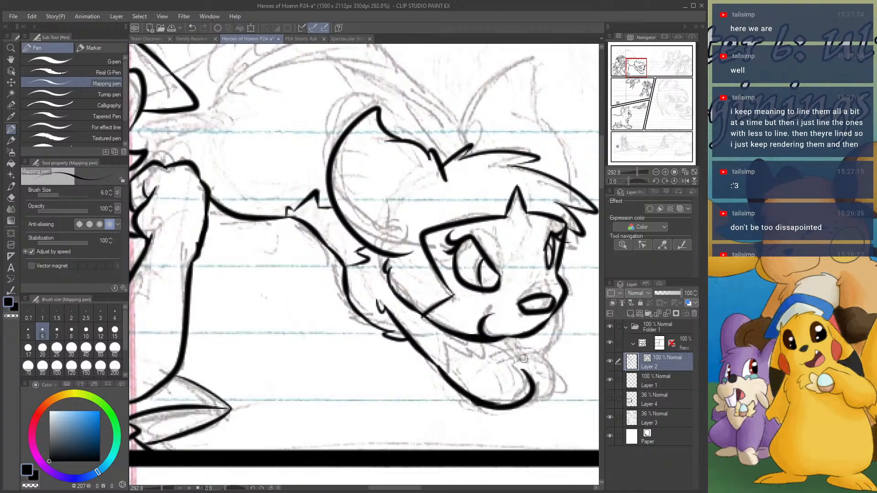
mouse_move(502, 356)
mouse_down()
mouse_move(521, 350)
mouse_move(561, 376)
mouse_move(548, 398)
mouse_move(524, 405)
mouse_up()
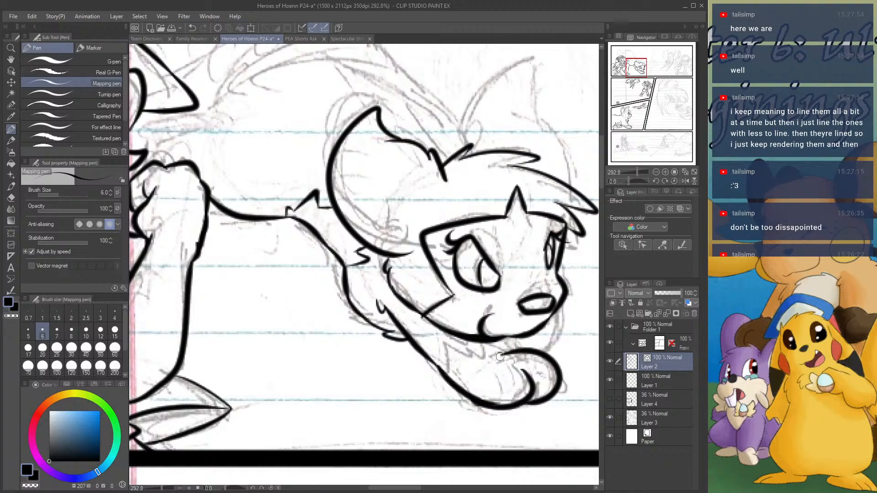
drag(507, 339, 515, 351)
mouse_move(553, 321)
mouse_down()
mouse_move(544, 352)
mouse_move(482, 343)
mouse_move(509, 349)
mouse_move(480, 345)
mouse_move(483, 359)
mouse_move(439, 347)
mouse_move(451, 366)
mouse_up()
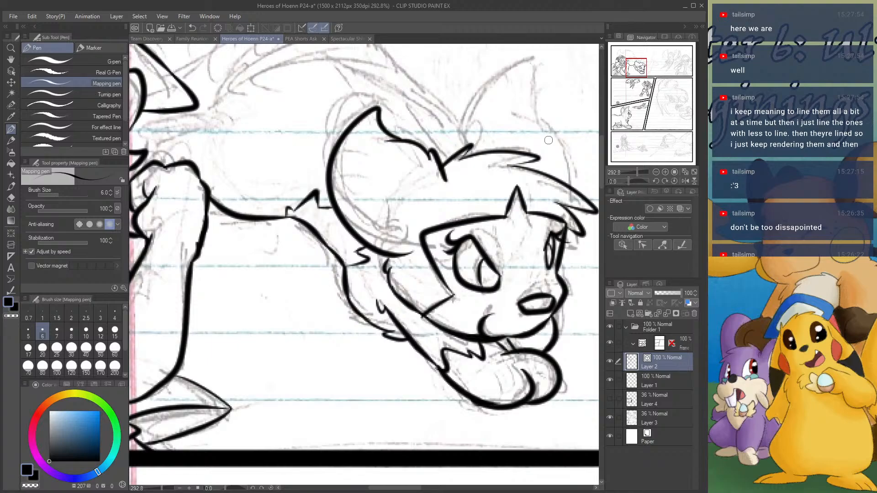
- Ink the creature's far ear and its tufted back and rump outline running up to the character's hat brim
drag(638, 73, 643, 70)
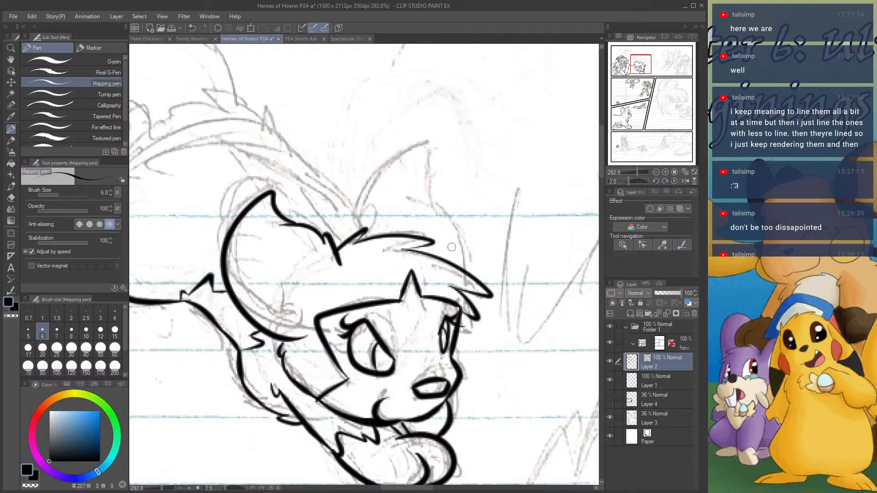
mouse_move(458, 264)
mouse_down()
mouse_move(442, 211)
mouse_move(409, 201)
mouse_move(427, 202)
mouse_move(431, 164)
mouse_move(377, 190)
mouse_move(363, 223)
mouse_move(375, 239)
mouse_move(320, 168)
mouse_up()
mouse_move(641, 64)
mouse_down()
mouse_move(638, 74)
mouse_move(630, 67)
mouse_up()
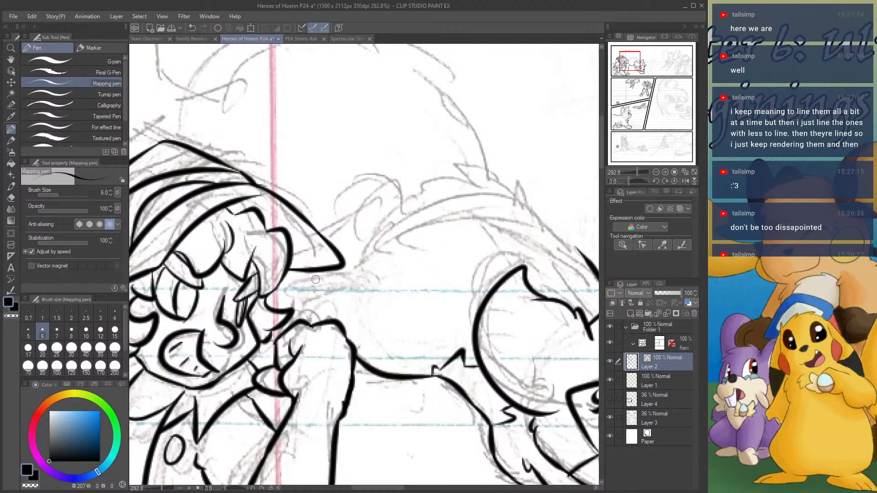
drag(290, 282, 345, 275)
mouse_move(580, 252)
mouse_down()
mouse_move(531, 222)
mouse_move(517, 181)
mouse_move(511, 194)
mouse_move(450, 163)
mouse_move(424, 175)
mouse_move(433, 178)
mouse_move(369, 193)
mouse_move(387, 213)
mouse_move(350, 272)
mouse_move(286, 281)
mouse_move(270, 305)
mouse_up()
key(ctrl+z)
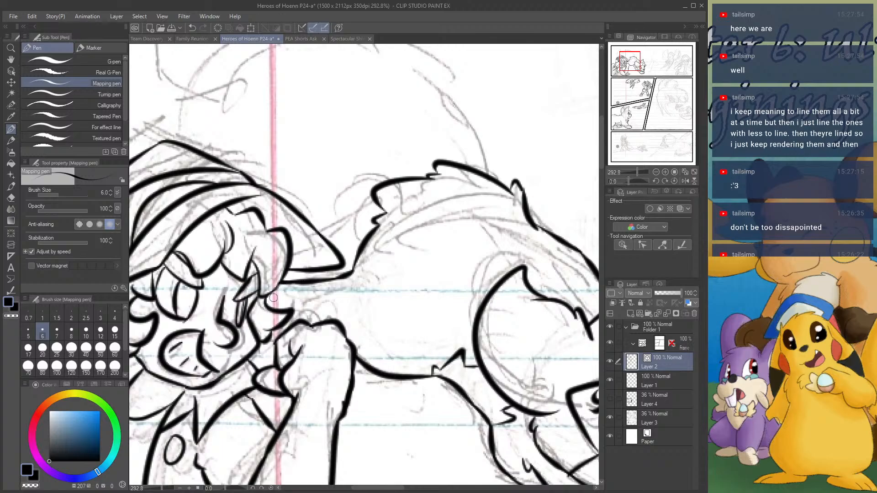
- Ink the zigzag fur tufts between the hat brim and the character's raised hand
mouse_move(315, 284)
mouse_down()
mouse_move(322, 294)
mouse_move(307, 304)
mouse_move(326, 312)
mouse_move(305, 322)
mouse_up()
mouse_move(254, 348)
mouse_down()
mouse_move(276, 352)
mouse_move(273, 364)
mouse_up()
key(ctrl+z)
key(ctrl+z)
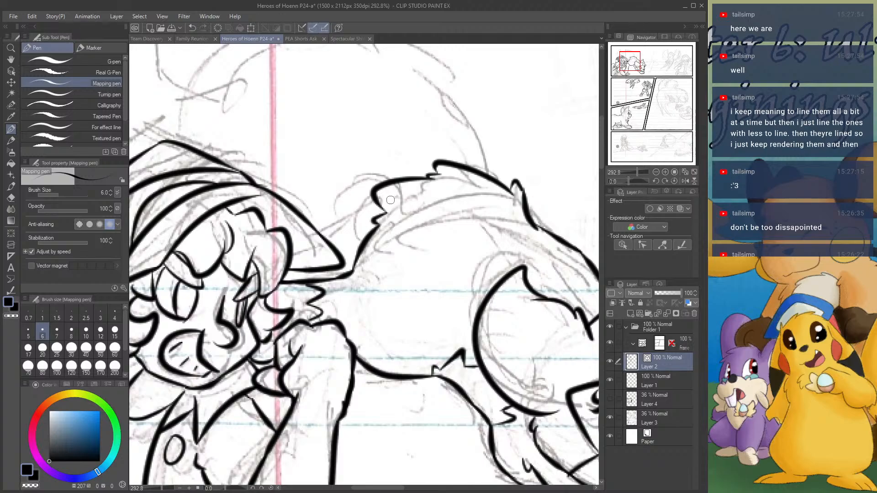
- Ink the creature's large tail with its pointed curled tip, arching above the character's hat and the creature's back
drag(631, 78, 627, 57)
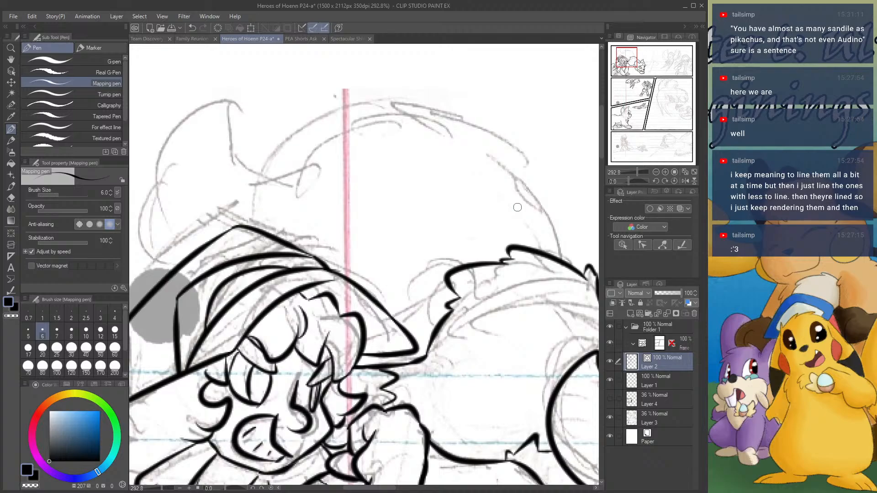
mouse_move(233, 101)
mouse_down()
mouse_move(167, 156)
mouse_move(177, 216)
mouse_up()
mouse_move(161, 185)
mouse_down()
mouse_move(158, 257)
mouse_move(186, 271)
mouse_up()
mouse_move(232, 103)
mouse_down()
mouse_move(226, 130)
mouse_move(270, 176)
mouse_move(312, 165)
mouse_up()
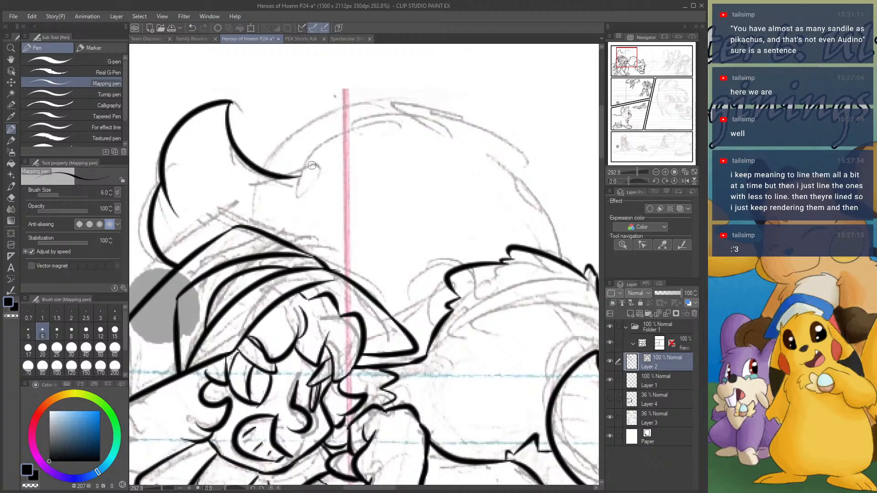
mouse_move(546, 253)
mouse_down()
mouse_move(536, 214)
mouse_move(446, 109)
mouse_move(361, 89)
mouse_move(350, 114)
mouse_move(293, 185)
mouse_up()
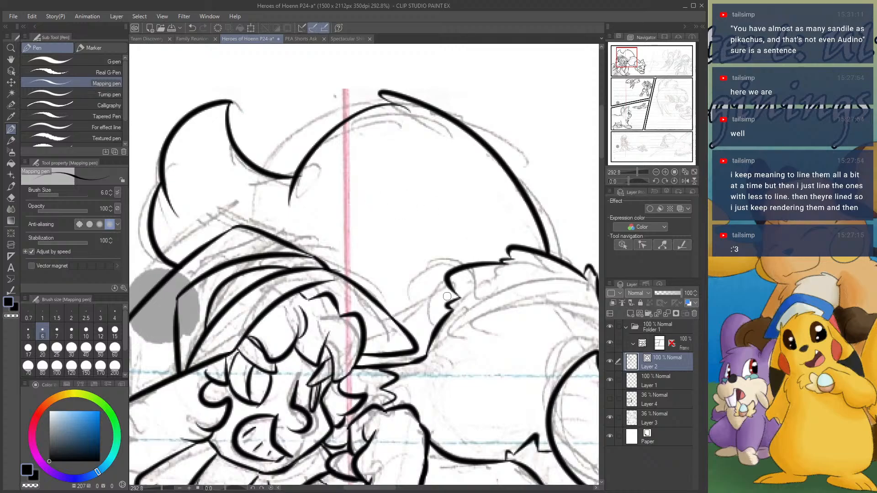
drag(448, 316, 393, 322)
- Ink the pointed fringe, face outline and curled side lock of the bandana-wearing character beside the first panel's right border
drag(657, 64, 676, 61)
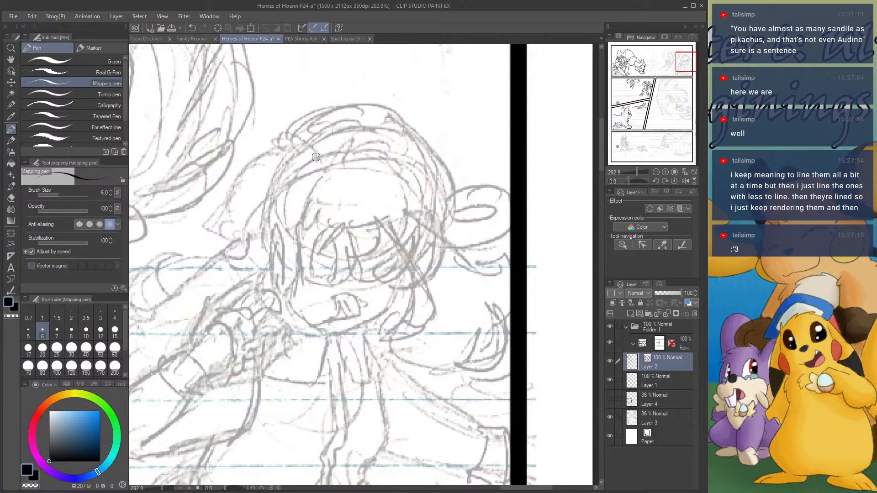
mouse_move(320, 163)
mouse_down()
mouse_move(304, 145)
mouse_move(253, 169)
mouse_move(215, 230)
mouse_move(295, 216)
mouse_move(303, 232)
mouse_move(318, 224)
mouse_move(388, 233)
mouse_move(392, 245)
mouse_up()
drag(380, 162, 406, 211)
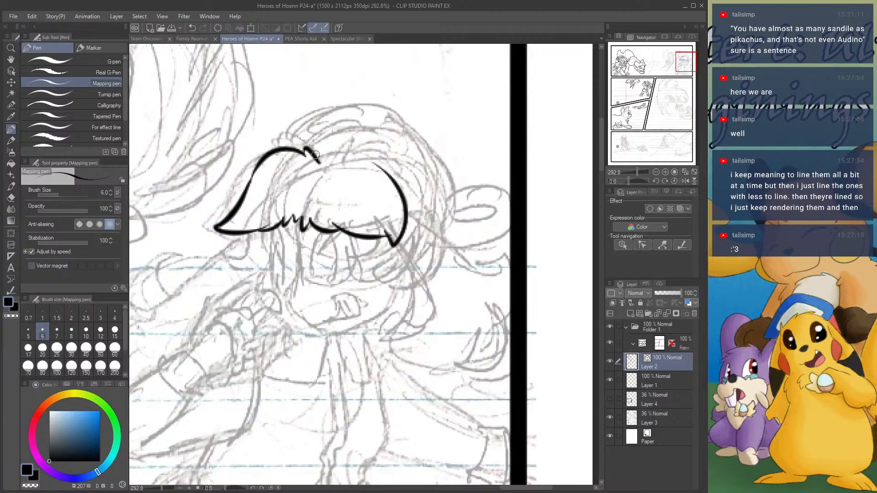
mouse_move(312, 152)
mouse_down()
mouse_move(342, 150)
mouse_move(402, 161)
mouse_up()
drag(388, 162, 403, 193)
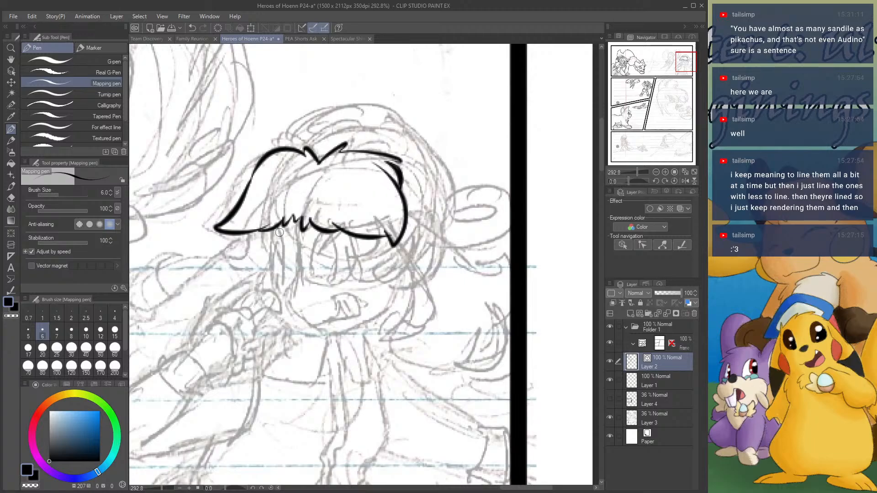
mouse_move(265, 234)
mouse_down()
mouse_move(266, 262)
mouse_move(254, 288)
mouse_move(287, 329)
mouse_move(320, 338)
mouse_move(311, 336)
mouse_move(386, 313)
mouse_up()
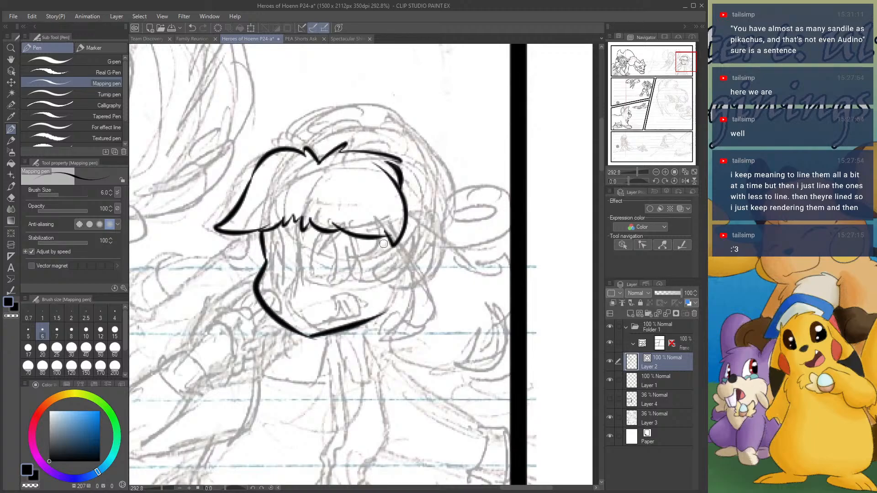
mouse_move(382, 234)
mouse_down()
mouse_move(364, 262)
mouse_move(346, 261)
mouse_move(366, 289)
mouse_move(385, 275)
mouse_move(378, 284)
mouse_move(401, 293)
mouse_move(406, 247)
mouse_up()
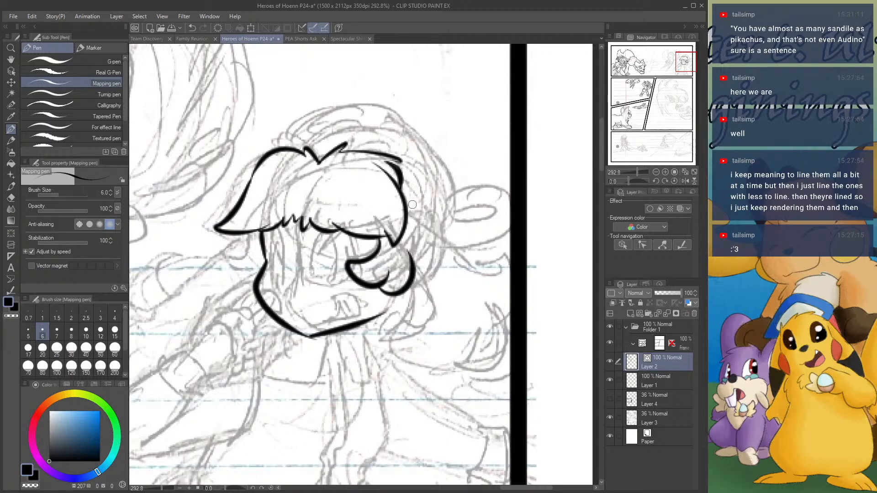
- Ink the bandana's domed outline and the hair locks hanging below its back edge
mouse_move(268, 151)
mouse_down()
mouse_move(292, 132)
mouse_move(363, 112)
mouse_move(420, 144)
mouse_up()
key(ctrl+z)
mouse_move(285, 136)
mouse_down()
mouse_move(379, 106)
mouse_move(439, 152)
mouse_up()
mouse_move(459, 190)
mouse_down()
mouse_move(453, 225)
mouse_move(429, 262)
mouse_move(448, 268)
mouse_up()
mouse_move(457, 208)
mouse_down()
mouse_move(456, 254)
mouse_move(446, 264)
mouse_move(435, 254)
mouse_move(436, 290)
mouse_move(371, 318)
mouse_up()
key(ctrl+z)
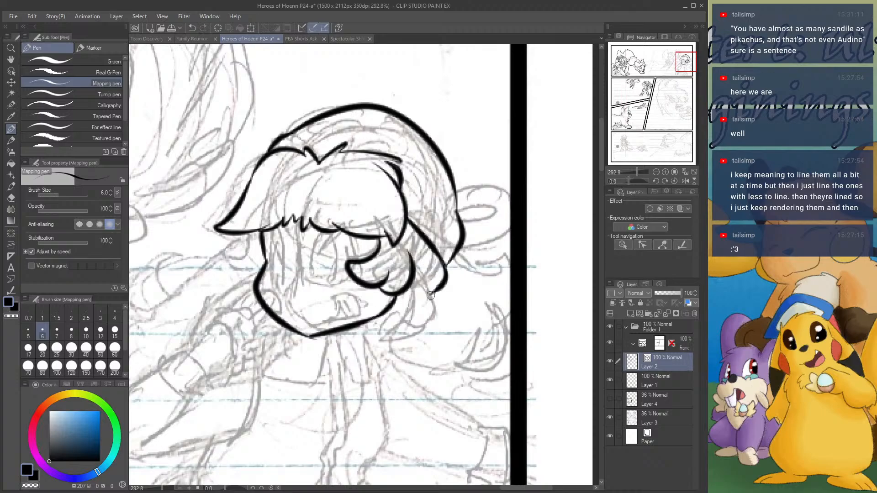
mouse_move(433, 297)
mouse_down()
mouse_move(416, 322)
mouse_move(381, 334)
mouse_up()
key(ctrl+z)
key(ctrl+z)
mouse_move(448, 284)
mouse_down()
mouse_move(402, 321)
mouse_move(416, 307)
mouse_up()
- Ink the curved pattern across the bandana's crown and clear its middle lines with the Hard eraser
mouse_move(313, 117)
mouse_down()
mouse_move(358, 143)
mouse_move(418, 130)
mouse_up()
mouse_move(338, 114)
mouse_down()
mouse_move(374, 121)
mouse_move(397, 110)
mouse_move(331, 145)
mouse_up()
key(ctrl+z)
drag(370, 117, 394, 155)
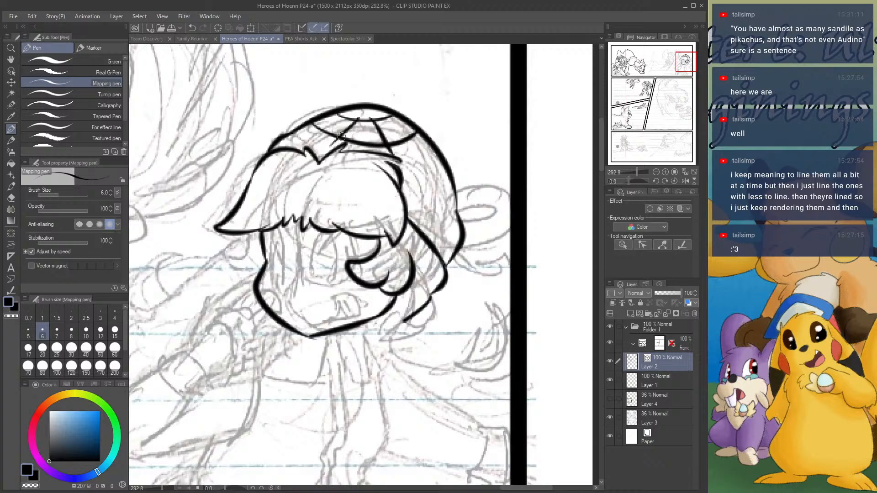
key(e)
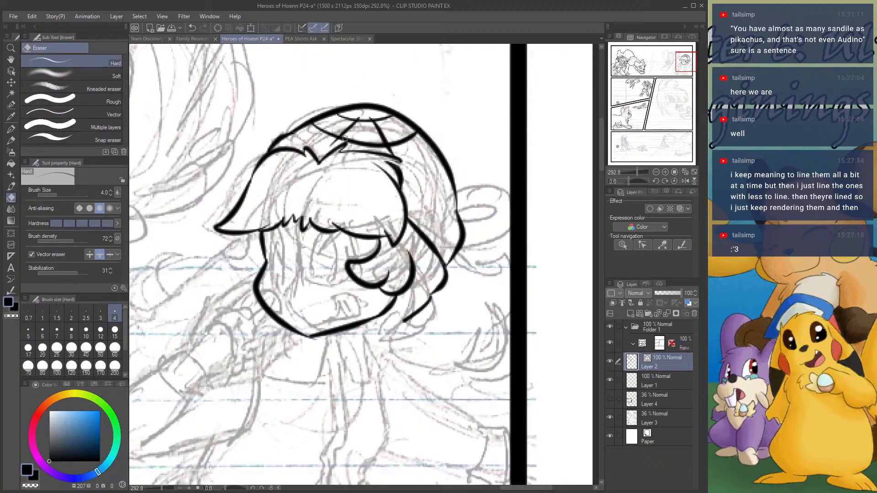
mouse_move(345, 138)
mouse_down()
mouse_move(362, 131)
mouse_move(356, 117)
mouse_up()
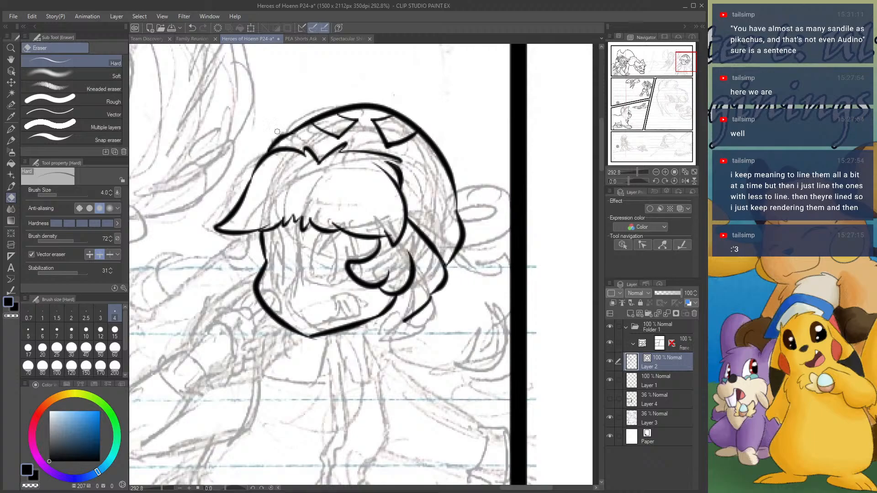
- Ink the bandana's knotted loops with their inner folds up to the panel border, using the Mapping pen
click(11, 129)
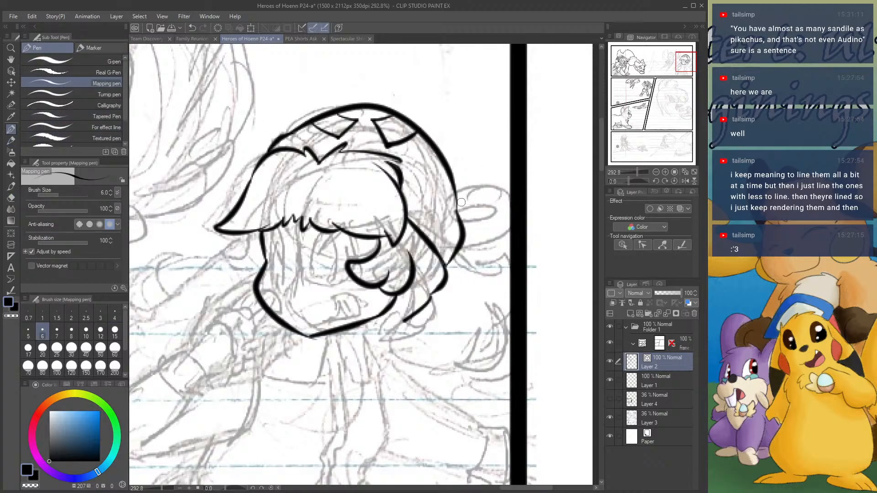
drag(461, 202, 509, 201)
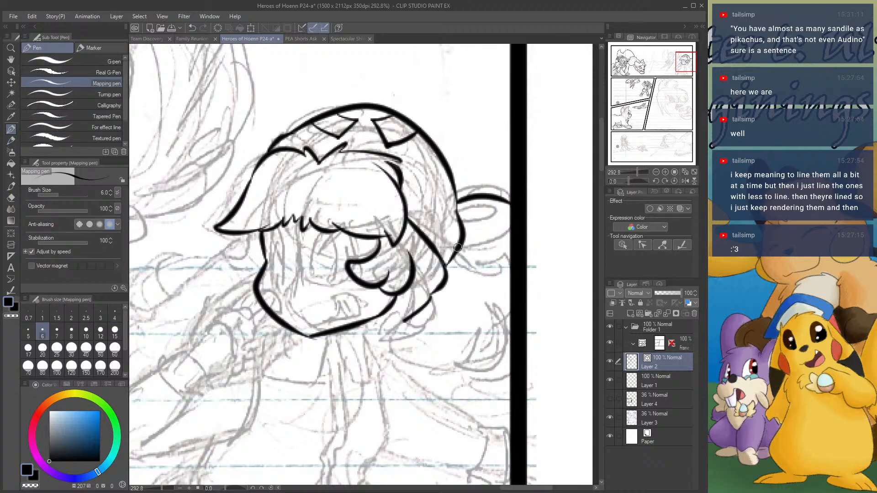
drag(458, 247, 510, 243)
mouse_move(445, 265)
mouse_down()
mouse_move(453, 281)
mouse_move(510, 285)
mouse_up()
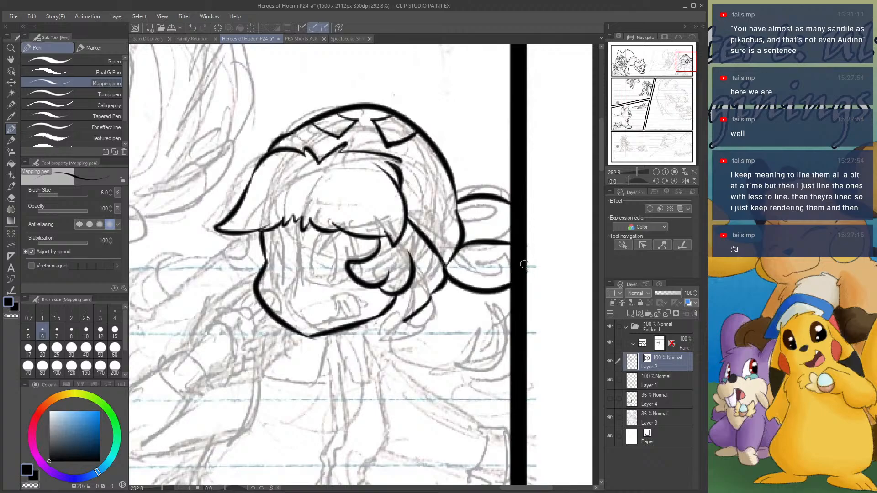
mouse_move(471, 263)
mouse_down()
mouse_move(503, 265)
mouse_move(475, 268)
mouse_up()
mouse_move(471, 218)
mouse_down()
mouse_move(510, 218)
mouse_move(505, 231)
mouse_move(471, 225)
mouse_up()
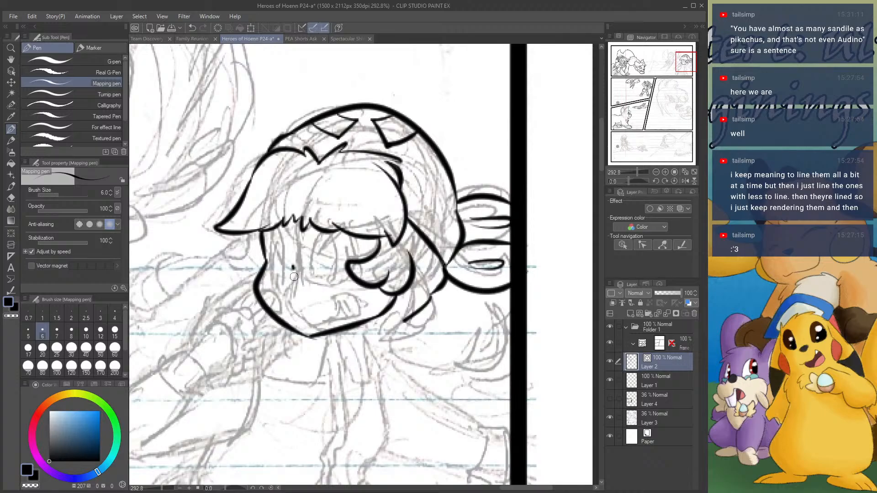
- Ink the bandana-wearing character's nose, open mouth and near upper eyelid
mouse_move(293, 269)
mouse_down()
mouse_move(277, 292)
mouse_move(320, 319)
mouse_move(336, 300)
mouse_move(366, 303)
mouse_move(329, 319)
mouse_move(345, 316)
mouse_move(349, 300)
mouse_up()
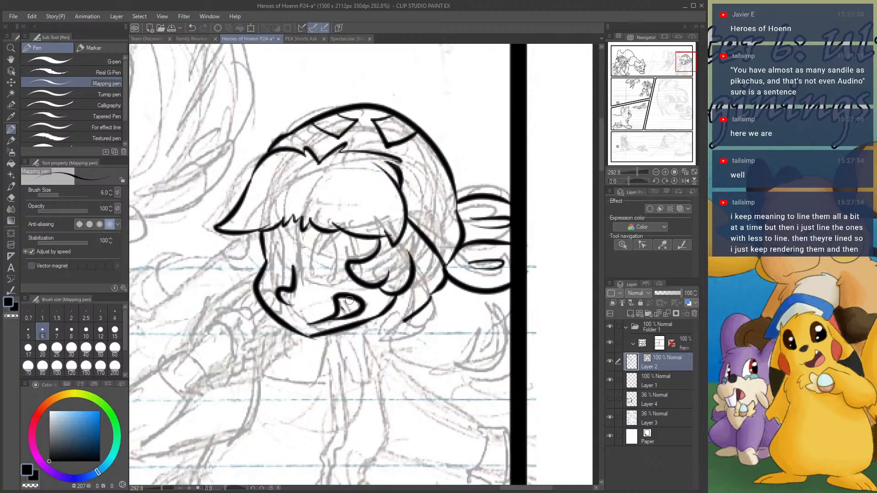
mouse_move(309, 253)
mouse_down()
mouse_move(346, 234)
mouse_move(337, 231)
mouse_up()
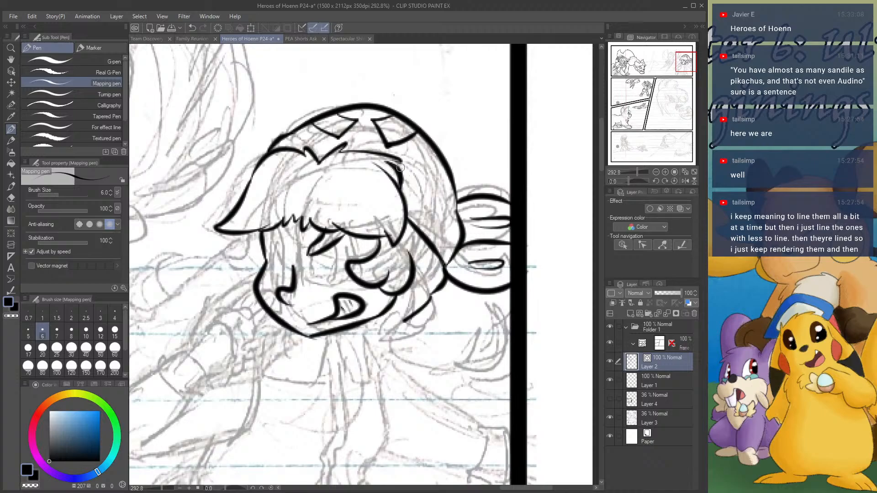
- Erase the top and side edges of the character's fringe with the Hard eraser and re-ink them with the Mapping pen
drag(401, 168, 416, 224)
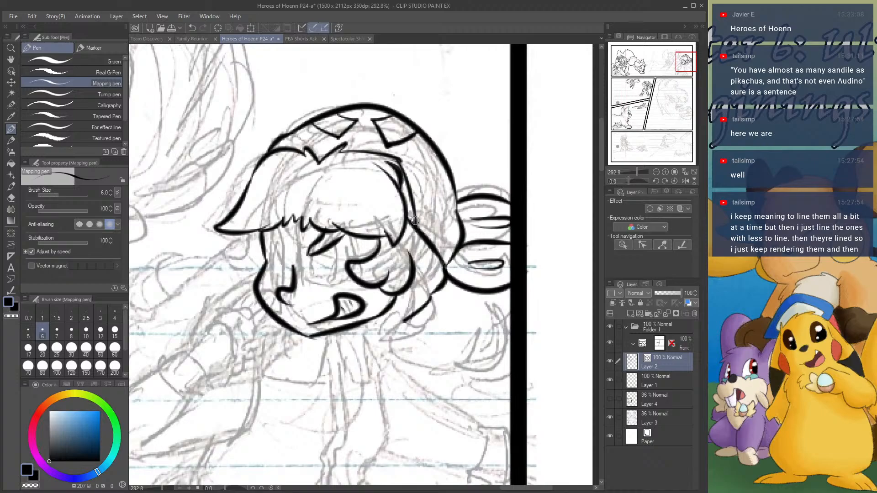
click(11, 197)
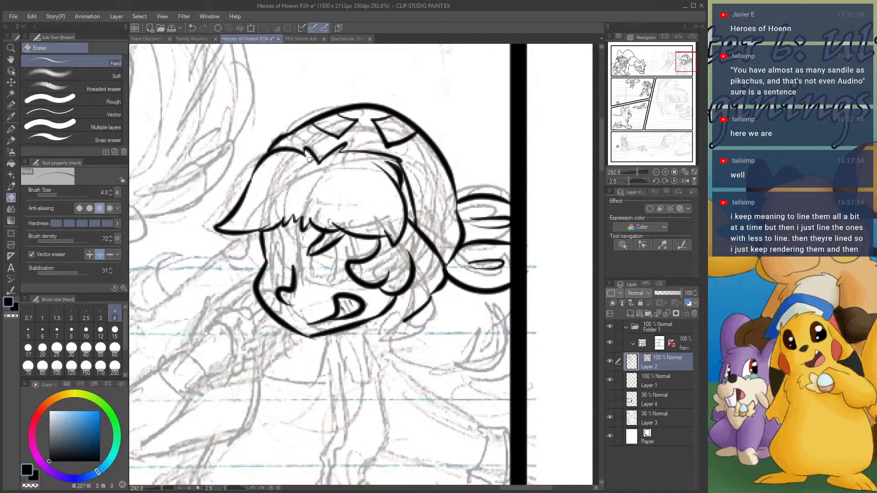
mouse_move(331, 152)
mouse_down()
mouse_move(395, 165)
mouse_move(399, 197)
mouse_move(398, 160)
mouse_up()
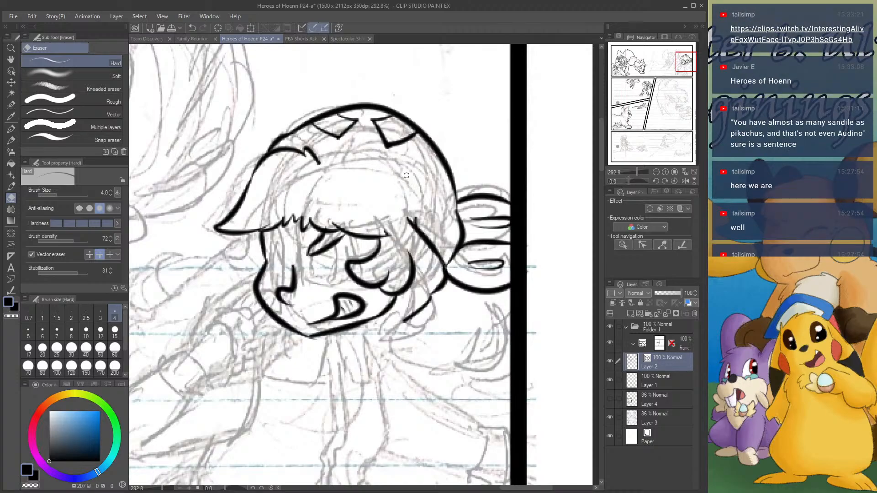
click(11, 129)
drag(412, 219, 393, 178)
mouse_move(319, 163)
mouse_down()
mouse_move(341, 154)
mouse_move(404, 172)
mouse_move(408, 231)
mouse_move(377, 226)
mouse_up()
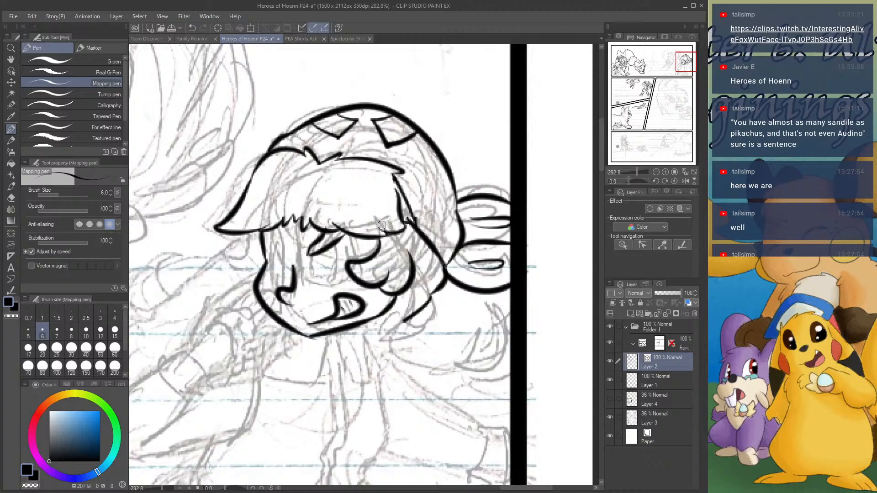
- Ink the character's near eye beneath the fringe, undoing the first strokes and redrawing its outer edge
mouse_move(316, 245)
mouse_down()
mouse_move(307, 277)
mouse_move(352, 279)
mouse_up()
mouse_move(353, 238)
mouse_down()
mouse_move(358, 260)
mouse_move(315, 276)
mouse_move(356, 277)
mouse_up()
key(ctrl+z)
key(ctrl+z)
mouse_move(355, 238)
mouse_down()
mouse_move(358, 259)
mouse_move(340, 274)
mouse_up()
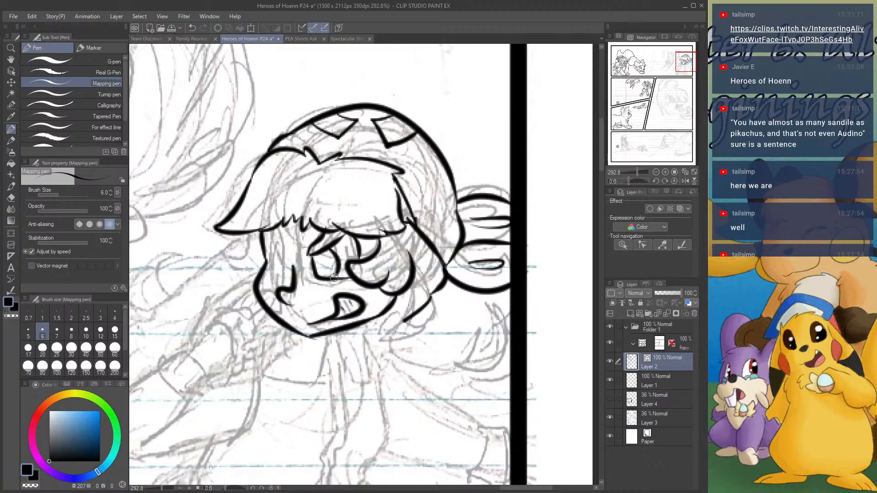
- Ink the character's narrow far eye and the pointed hair tufts beside the far cheek
drag(264, 234, 262, 231)
mouse_move(268, 245)
mouse_down()
mouse_move(284, 253)
mouse_move(279, 235)
mouse_move(269, 238)
mouse_move(285, 246)
mouse_move(275, 229)
mouse_move(279, 279)
mouse_up()
key(ctrl+z)
key(ctrl+z)
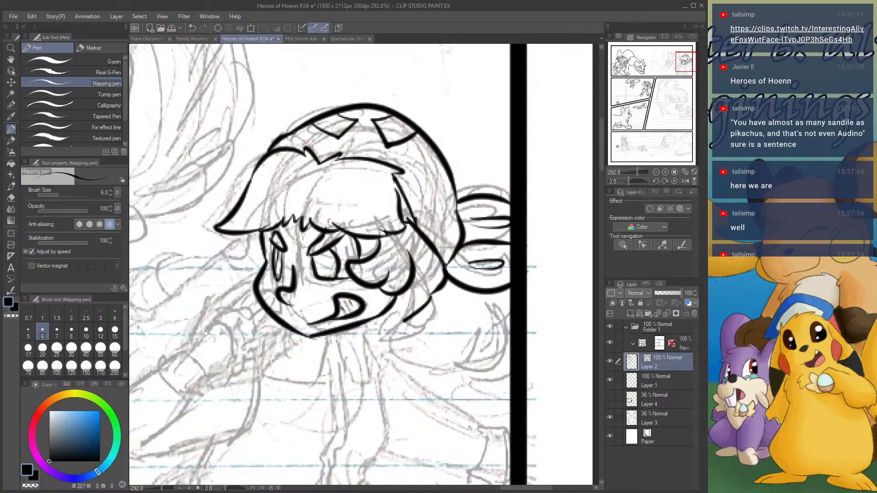
mouse_move(249, 238)
mouse_down()
mouse_move(221, 258)
mouse_move(229, 274)
mouse_move(260, 267)
mouse_move(254, 286)
mouse_up()
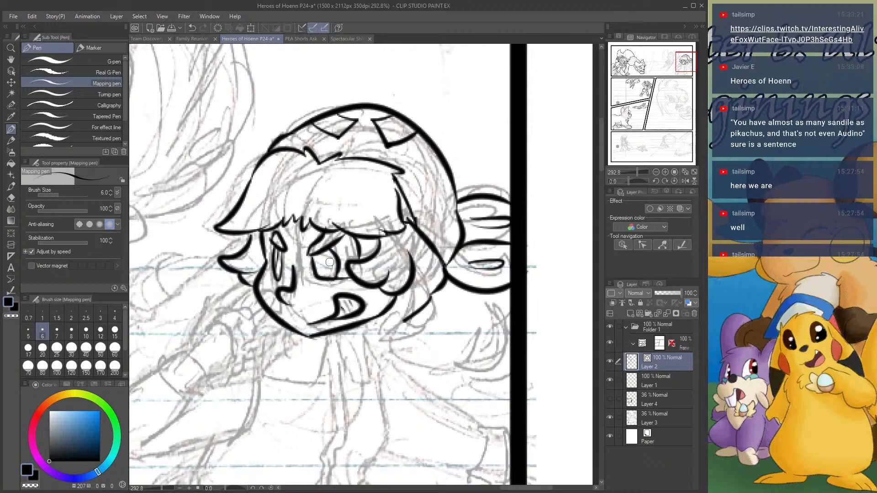
- Ink the wavy outer contour of the long hair lock flowing out from the far side of the character's face
scroll(319, 214, down, 4)
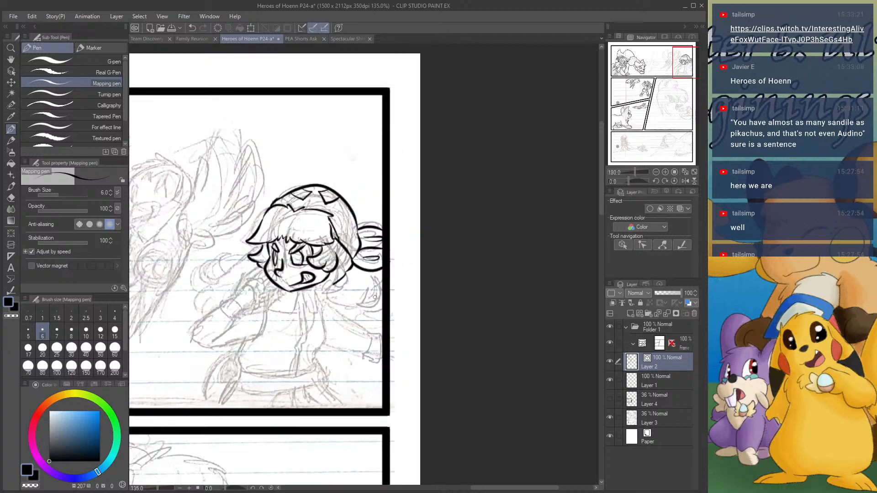
scroll(217, 343, up, 2)
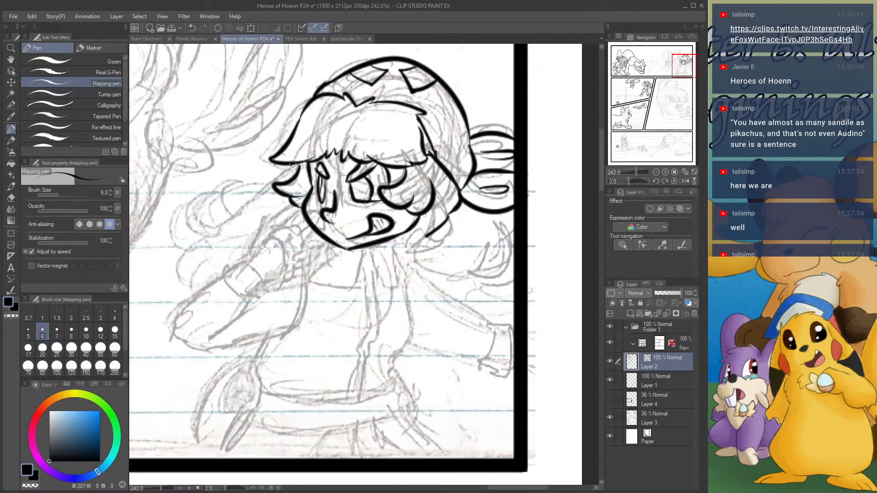
mouse_move(292, 163)
mouse_down()
mouse_move(229, 209)
mouse_move(210, 210)
mouse_move(216, 185)
mouse_move(174, 226)
mouse_move(198, 236)
mouse_move(196, 283)
mouse_up()
mouse_move(197, 269)
mouse_down()
mouse_move(197, 285)
mouse_move(212, 288)
mouse_up()
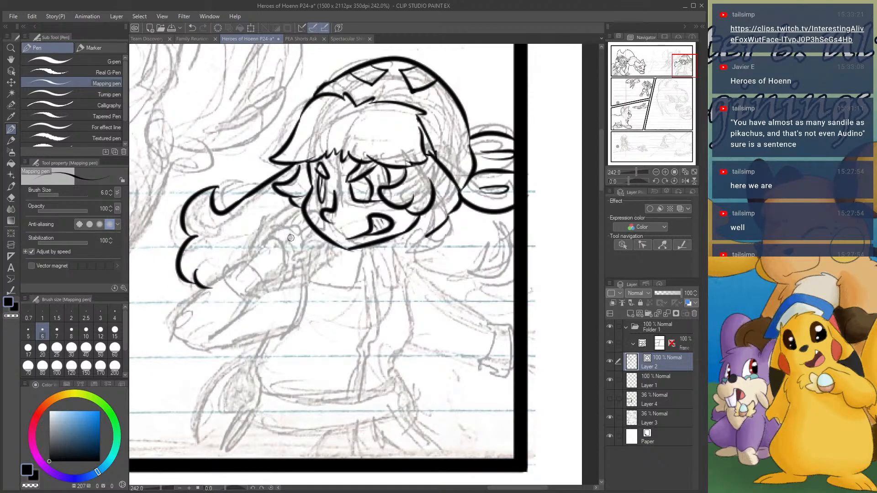
- Ink the curved line beneath the character's chin and the far flap of the jacket collar
mouse_move(351, 251)
mouse_down()
mouse_move(372, 253)
mouse_move(387, 238)
mouse_move(380, 244)
mouse_move(436, 228)
mouse_move(385, 246)
mouse_move(406, 243)
mouse_up()
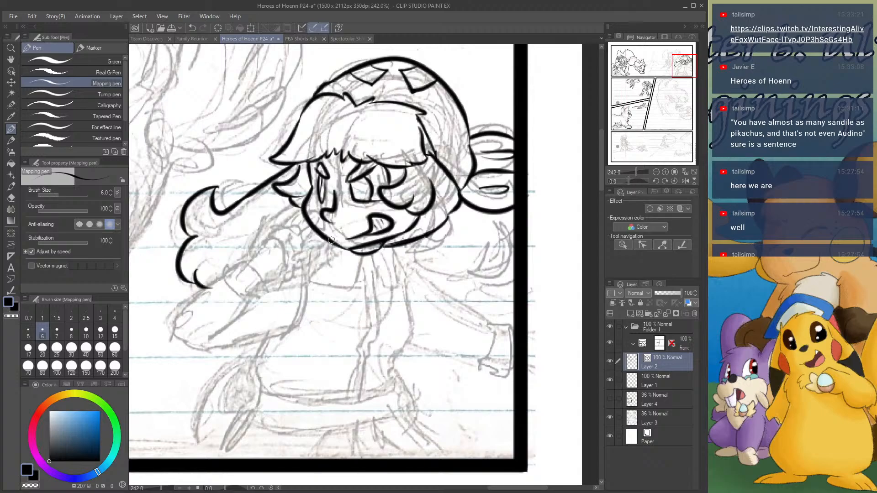
mouse_move(331, 240)
mouse_down()
mouse_move(304, 248)
mouse_move(309, 285)
mouse_move(360, 285)
mouse_up()
mouse_move(366, 254)
mouse_down()
mouse_move(361, 287)
mouse_move(339, 288)
mouse_up()
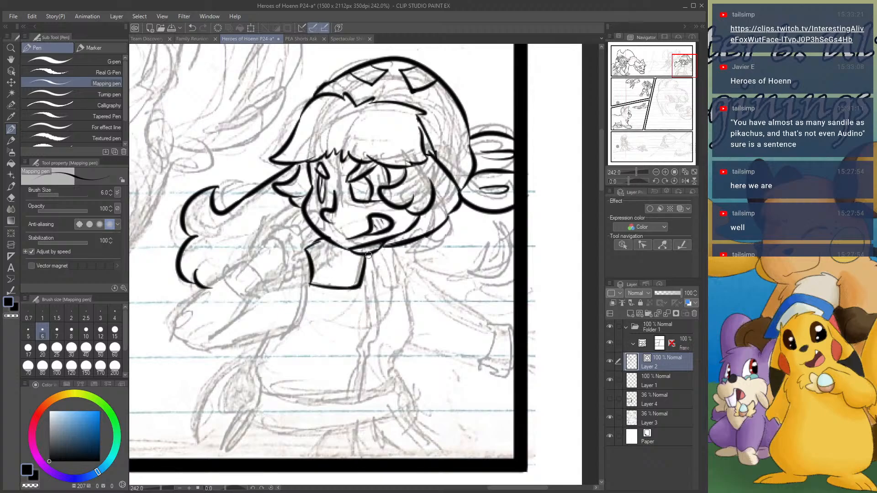
- Ink the near collar flap, the near side of the jacket, and the outstretched arm with its cuff and hand
mouse_move(368, 255)
mouse_down()
mouse_move(387, 284)
mouse_move(389, 251)
mouse_move(416, 318)
mouse_move(390, 384)
mouse_up()
mouse_move(391, 248)
mouse_down()
mouse_move(430, 294)
mouse_move(424, 285)
mouse_move(489, 332)
mouse_move(479, 356)
mouse_up()
mouse_move(402, 338)
mouse_down()
mouse_move(491, 354)
mouse_move(496, 319)
mouse_move(509, 348)
mouse_move(502, 367)
mouse_up()
mouse_move(476, 359)
mouse_down()
mouse_move(488, 369)
mouse_move(508, 366)
mouse_up()
drag(506, 328, 520, 336)
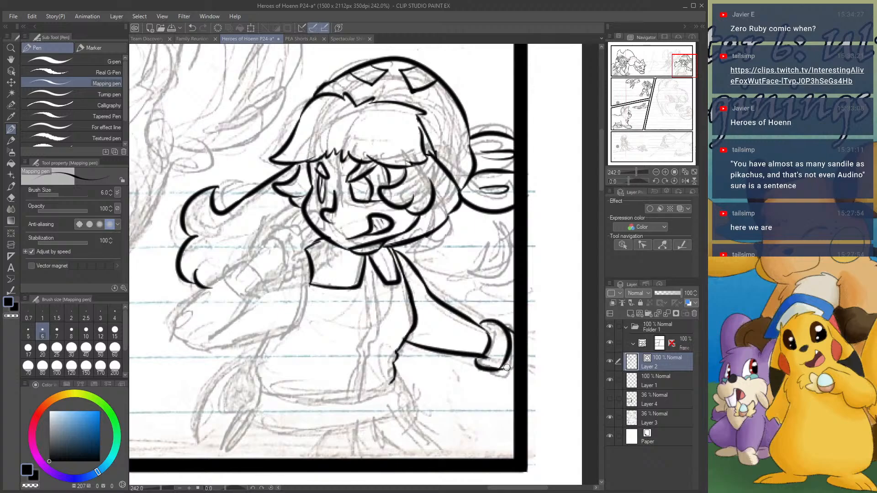
drag(502, 367, 519, 376)
- Ink the jacket's front opening with the start of its hem, and the wavy hair lock above the outstretched arm
drag(367, 276, 352, 399)
mouse_move(370, 257)
mouse_down()
mouse_move(379, 320)
mouse_move(364, 393)
mouse_move(320, 399)
mouse_up()
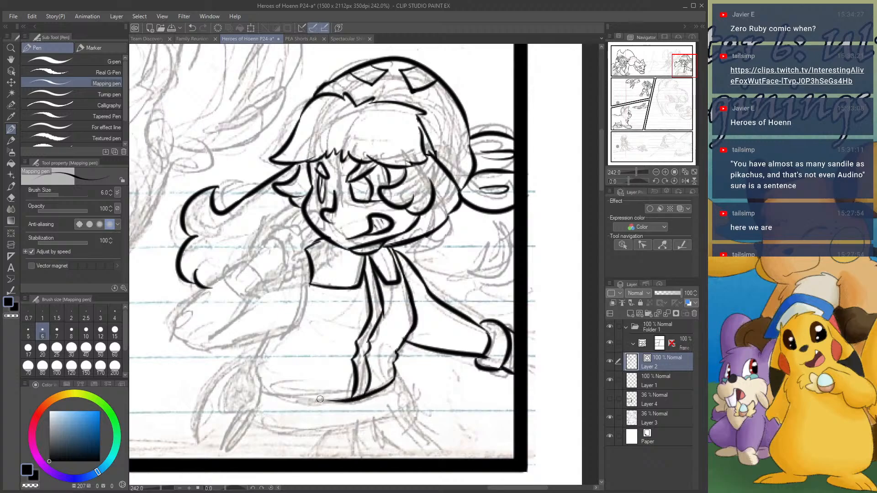
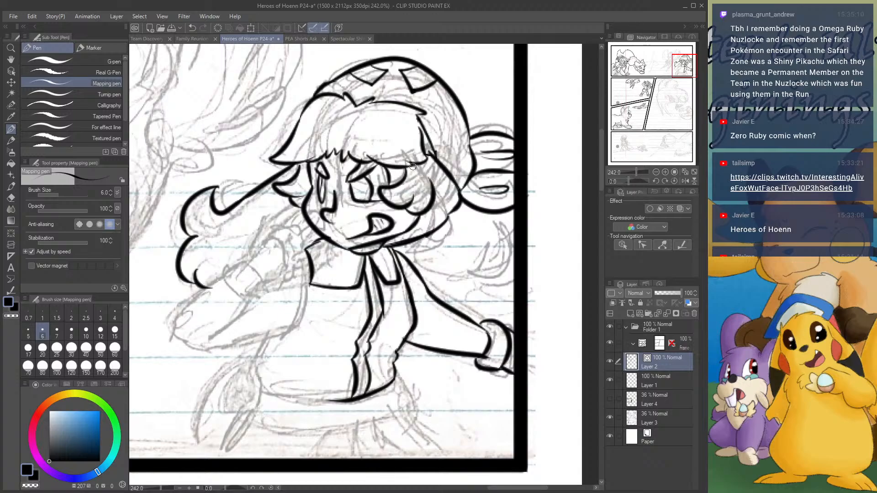
mouse_move(412, 167)
mouse_down()
mouse_move(427, 256)
mouse_move(414, 267)
mouse_move(473, 296)
mouse_move(489, 242)
mouse_up()
mouse_move(443, 161)
mouse_down()
mouse_move(483, 228)
mouse_move(503, 227)
mouse_move(507, 240)
mouse_move(493, 264)
mouse_up()
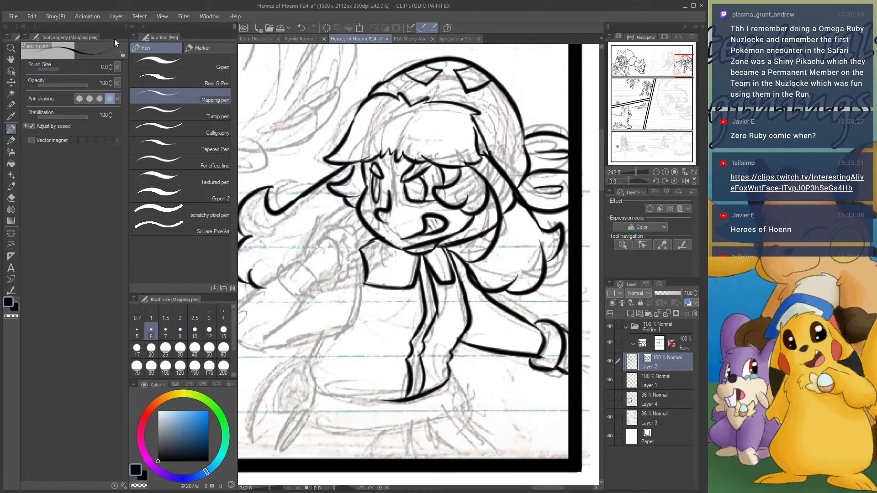
- Stack the Sub Tool, Brush Size and Color palettes back into a single column and adjust their heights
drag(46, 40, 77, 32)
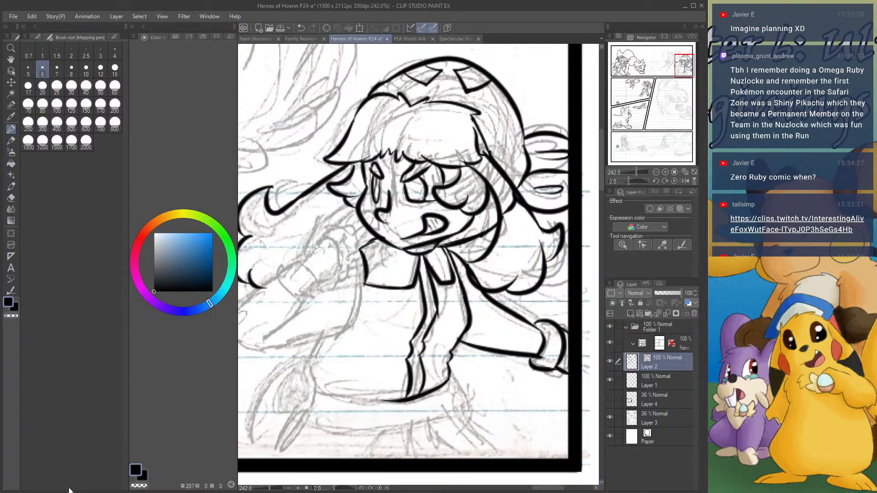
drag(69, 487, 73, 484)
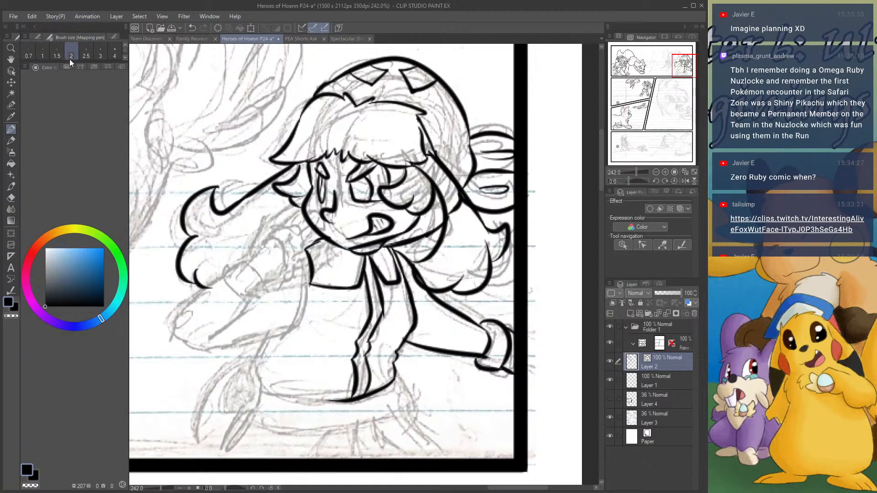
drag(70, 63, 70, 233)
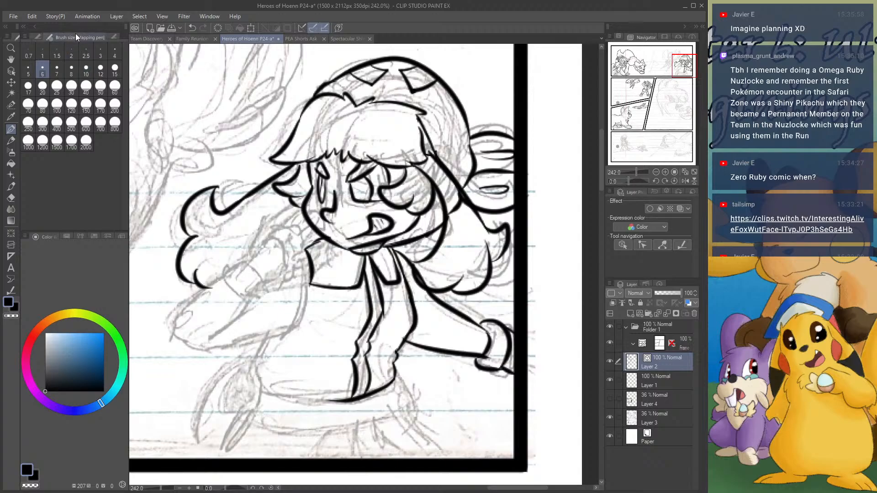
click(70, 232)
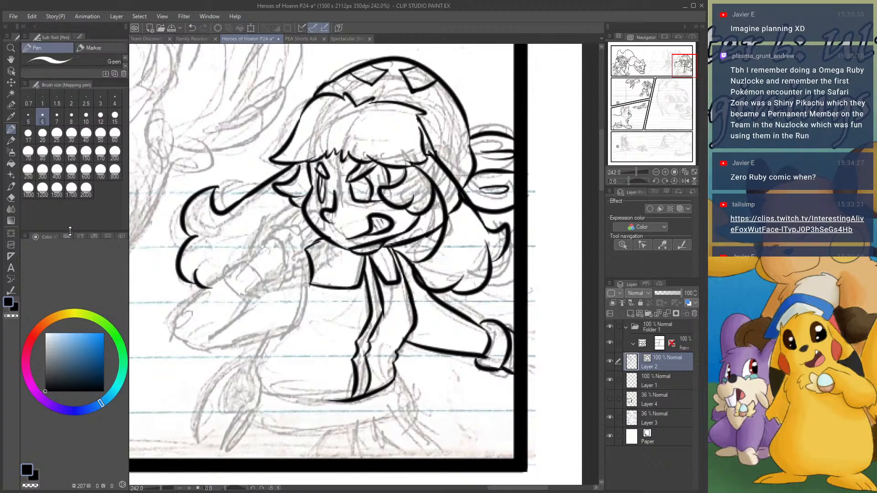
drag(88, 234, 98, 340)
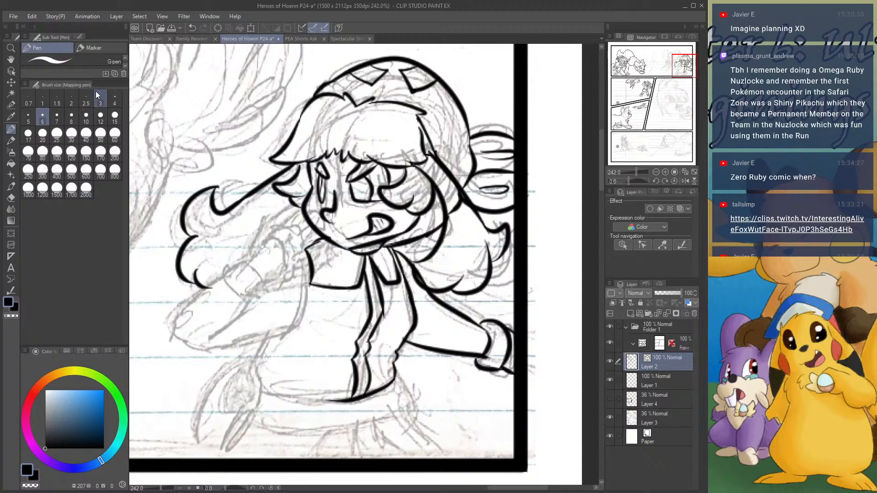
drag(96, 80, 101, 227)
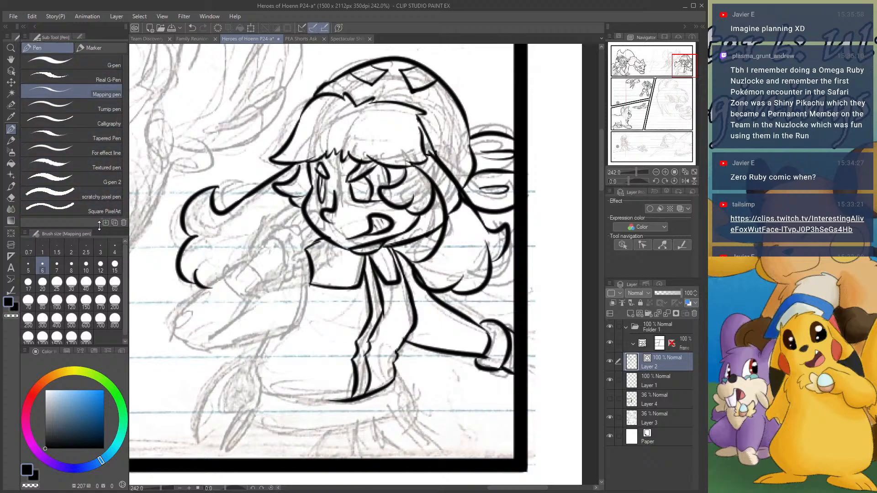
drag(104, 228, 119, 151)
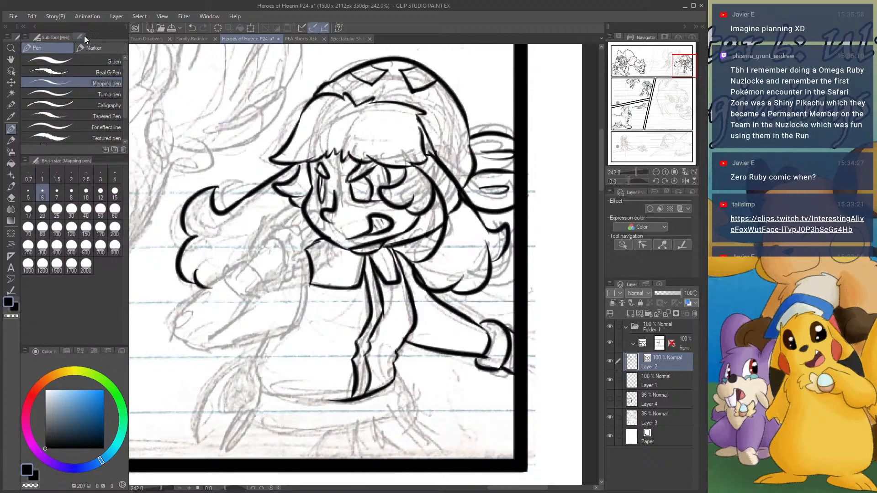
- Dock the Tool Property palette between Sub Tool and Brush Size and resize the palettes around it
click(84, 36)
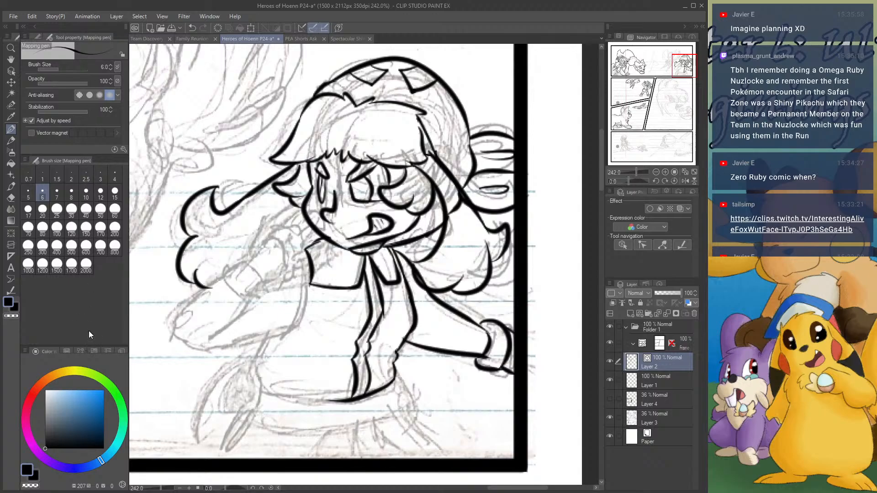
drag(83, 37, 83, 156)
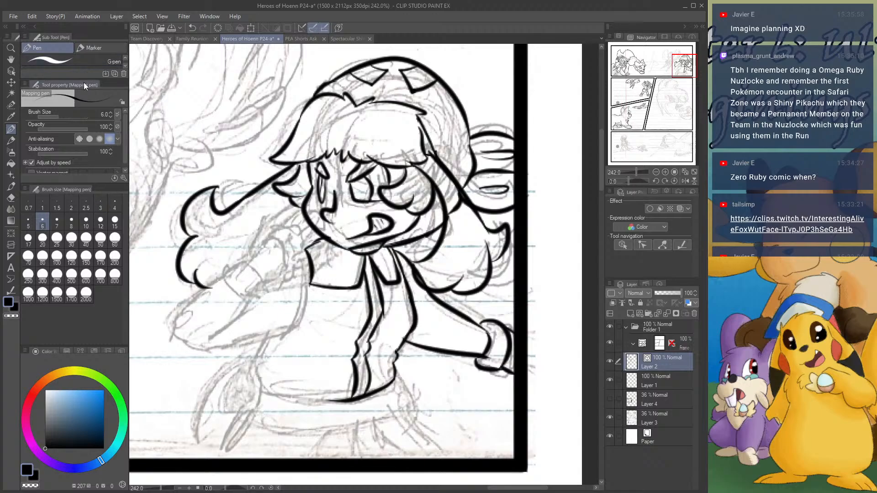
drag(82, 182, 92, 254)
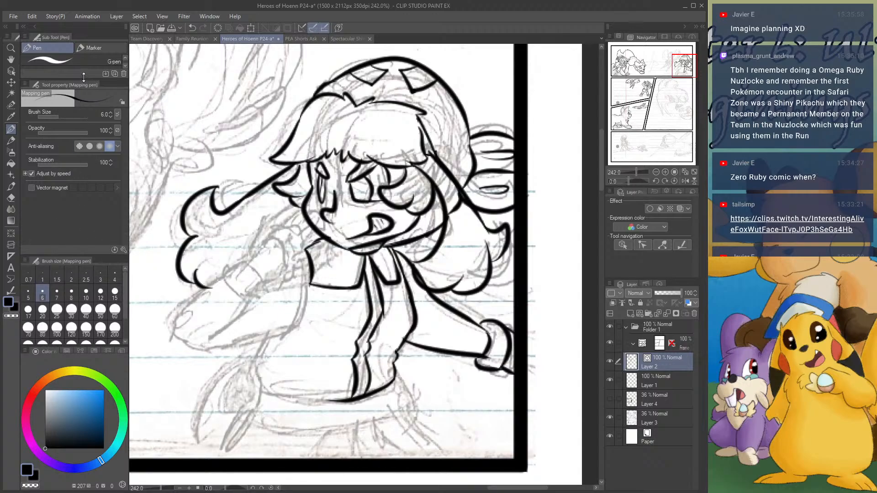
drag(83, 77, 93, 152)
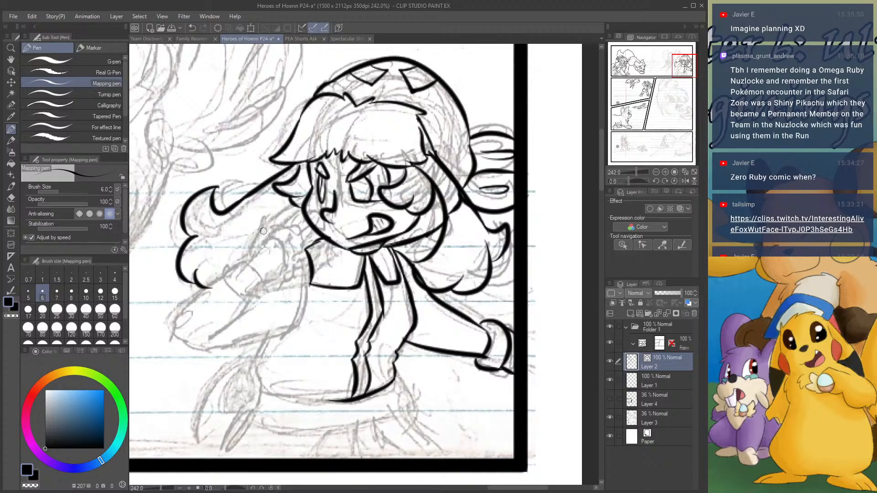
- Erase the overlapping line pieces around the near hair lock and shoulder with the Hard eraser
click(11, 198)
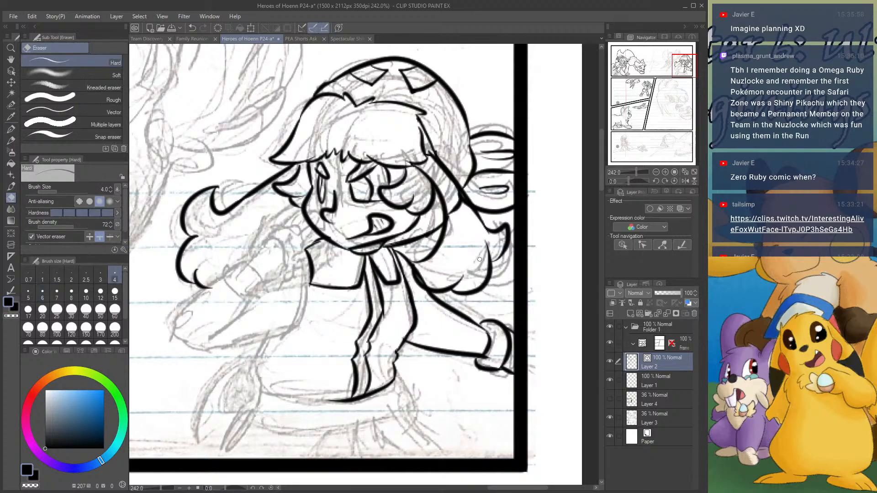
drag(429, 270, 433, 279)
mouse_move(460, 214)
mouse_down()
mouse_move(462, 197)
mouse_move(454, 202)
mouse_up()
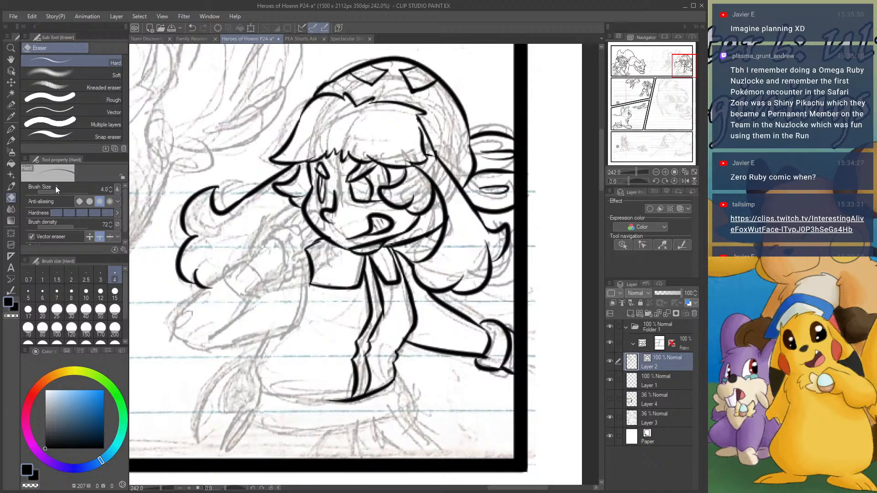
- Ink the raised hand and its wrist cuff with the Mapping pen, redrawing the stroke behind the fingers
click(11, 129)
mouse_move(284, 250)
mouse_down()
mouse_move(282, 274)
mouse_move(261, 283)
mouse_move(222, 267)
mouse_move(213, 288)
mouse_up()
mouse_move(215, 287)
mouse_down()
mouse_move(247, 303)
mouse_move(261, 290)
mouse_move(259, 238)
mouse_move(275, 237)
mouse_move(286, 251)
mouse_move(275, 232)
mouse_move(265, 235)
mouse_move(285, 224)
mouse_move(305, 239)
mouse_move(303, 255)
mouse_move(296, 261)
mouse_move(292, 242)
mouse_move(283, 245)
mouse_move(301, 228)
mouse_move(260, 232)
mouse_move(286, 205)
mouse_move(301, 211)
mouse_move(300, 237)
mouse_move(313, 215)
mouse_move(299, 197)
mouse_move(259, 237)
mouse_move(270, 204)
mouse_move(295, 212)
mouse_up()
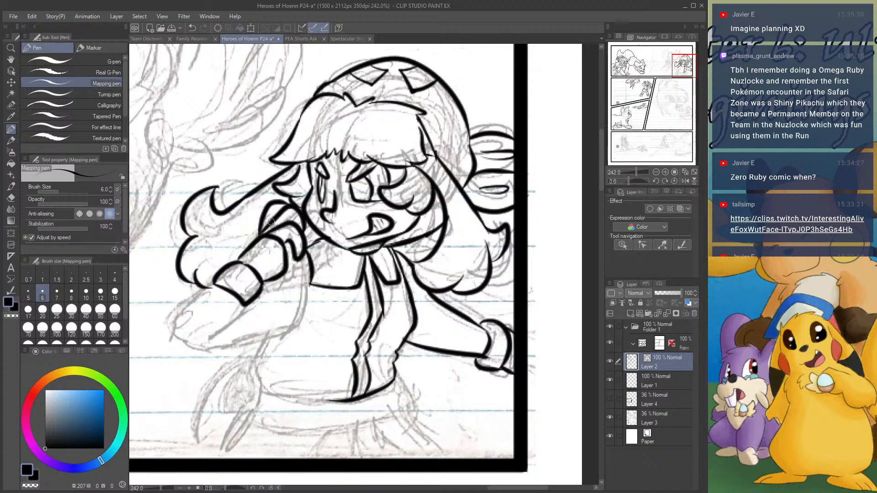
key(ctrl+z)
mouse_move(259, 239)
mouse_down()
mouse_move(273, 202)
mouse_move(282, 195)
mouse_move(295, 212)
mouse_up()
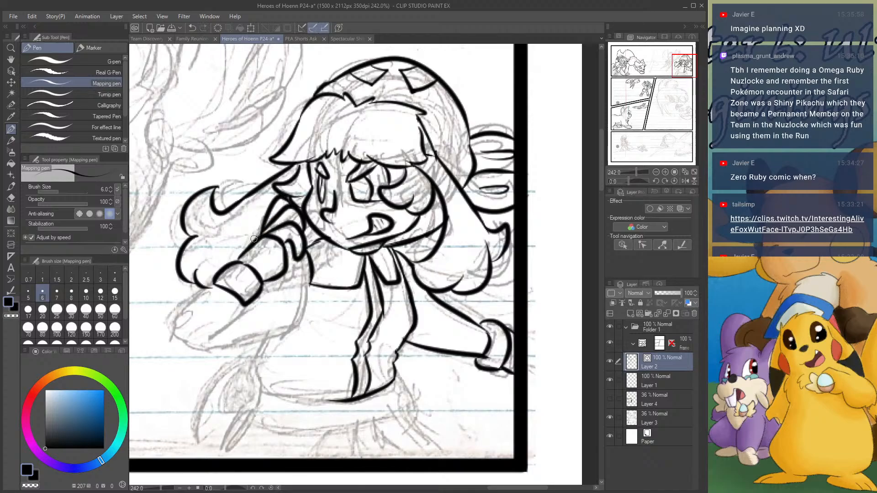
- Ink the pointed shape beside the far collar and the hair strands behind the raised hand, undoing stray strokes
drag(274, 282, 334, 257)
key(ctrl+z)
mouse_move(278, 279)
mouse_down()
mouse_move(323, 256)
mouse_move(299, 249)
mouse_move(278, 197)
mouse_move(267, 195)
mouse_move(258, 236)
mouse_move(264, 179)
mouse_move(271, 173)
mouse_move(290, 201)
mouse_move(315, 196)
mouse_move(287, 200)
mouse_move(304, 190)
mouse_move(302, 216)
mouse_up()
key(ctrl+z)
key(ctrl+z)
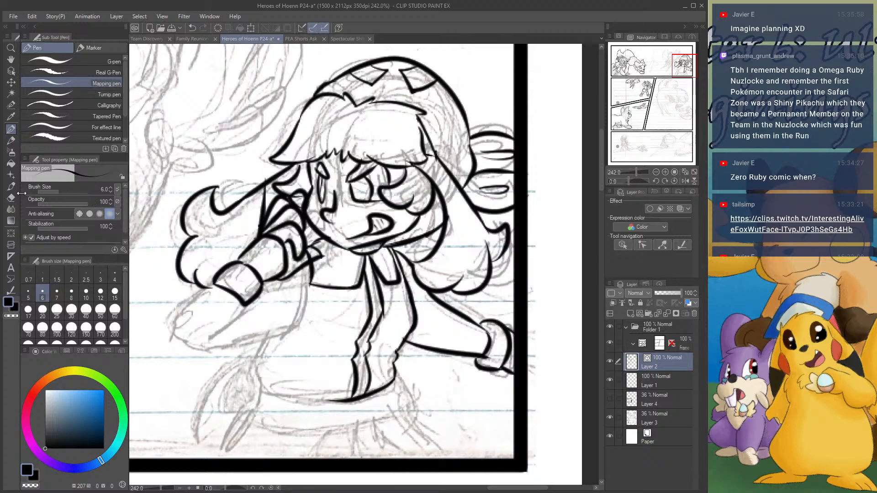
- Erase the overlapping line ends around the raised hand and the far collar with the Hard eraser
key(e)
drag(297, 204, 298, 197)
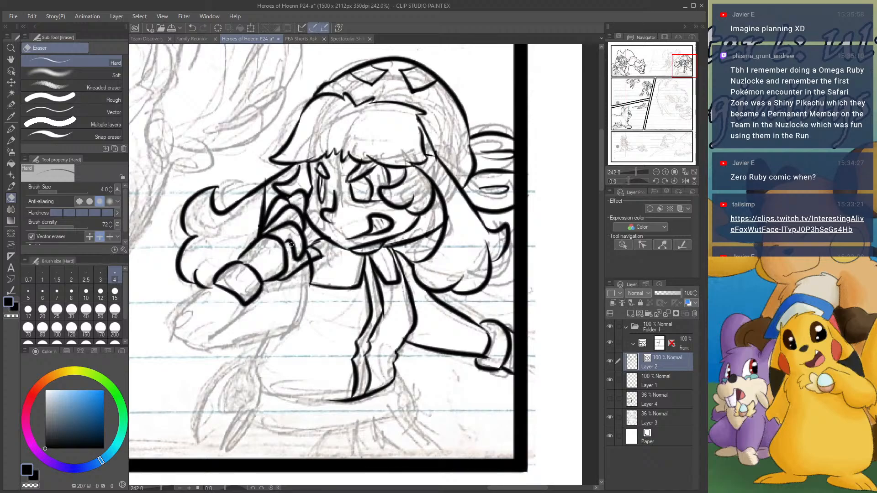
drag(314, 256, 307, 258)
- Ink the raised arm's sleeve down to the elbow with its inner fold using the Mapping pen, redoing misplaced strokes
click(11, 130)
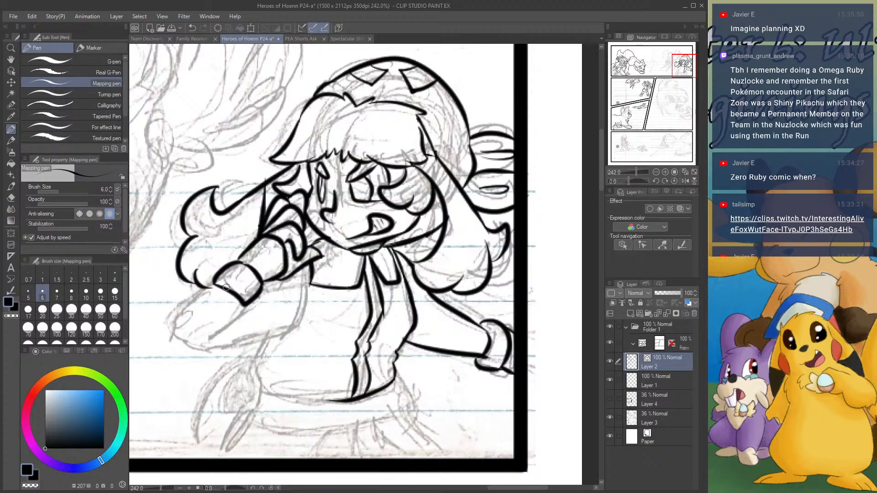
drag(215, 286, 174, 342)
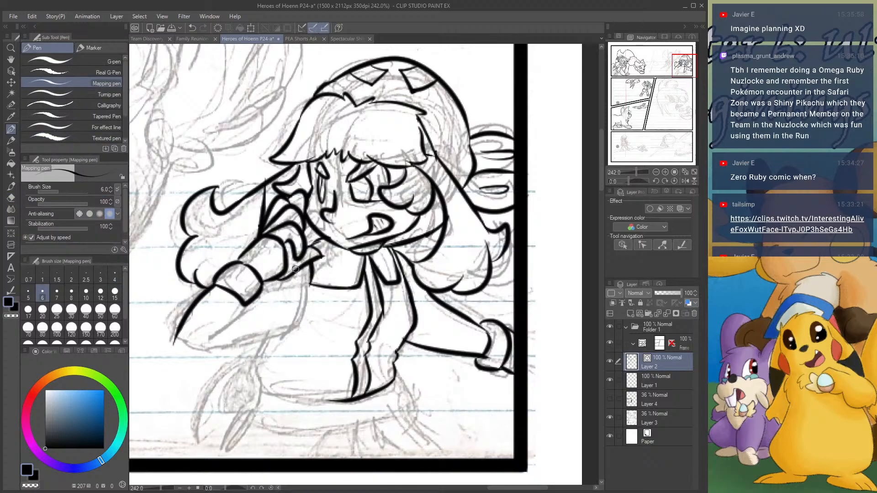
drag(306, 266, 282, 333)
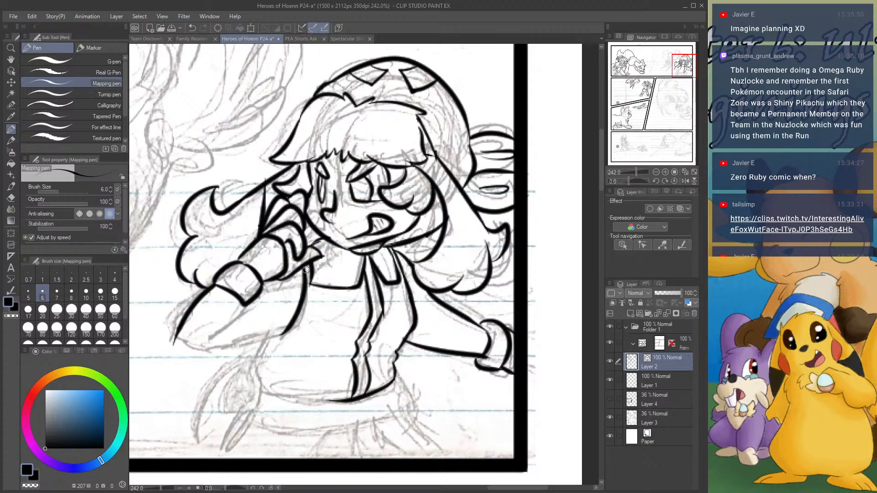
key(ctrl+z)
mouse_move(306, 267)
mouse_down()
mouse_move(293, 313)
mouse_move(274, 325)
mouse_move(237, 326)
mouse_move(283, 321)
mouse_move(196, 358)
mouse_up()
drag(235, 326, 211, 355)
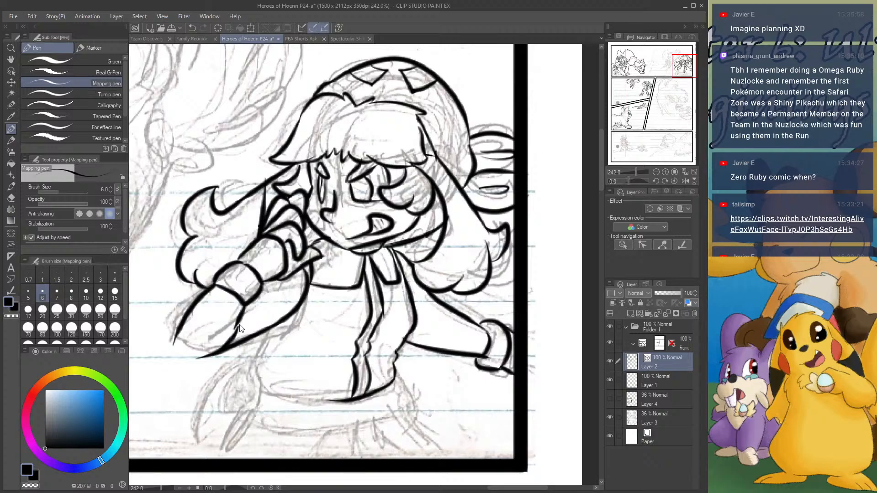
key(ctrl+z)
mouse_move(239, 319)
mouse_down()
mouse_move(216, 350)
mouse_move(176, 338)
mouse_move(171, 359)
mouse_move(205, 358)
mouse_up()
- Redraw the raised arm's cuff closer to the hand and erase the old cuff lines with the Hard eraser
mouse_move(249, 252)
mouse_down()
mouse_move(274, 271)
mouse_move(274, 283)
mouse_move(249, 262)
mouse_move(270, 290)
mouse_up()
key(ctrl+z)
key(ctrl+z)
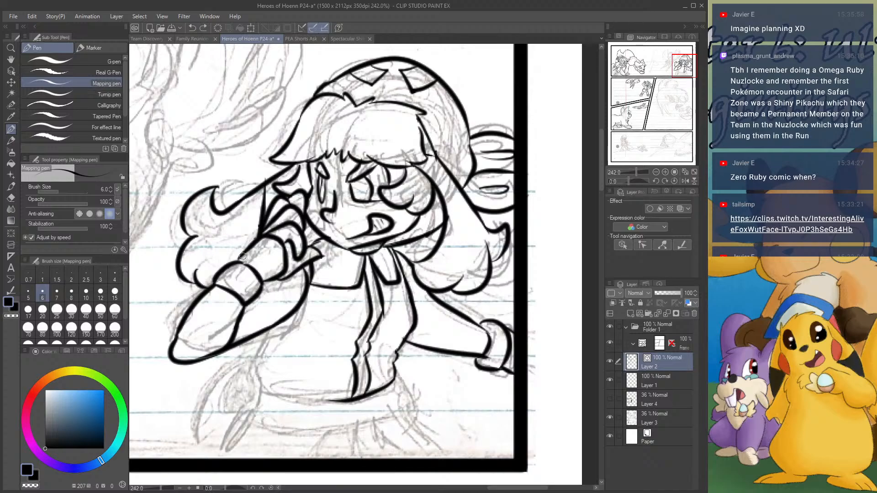
mouse_move(241, 255)
mouse_down()
mouse_move(268, 277)
mouse_move(224, 269)
mouse_move(220, 277)
mouse_move(250, 297)
mouse_move(264, 289)
mouse_move(272, 270)
mouse_up()
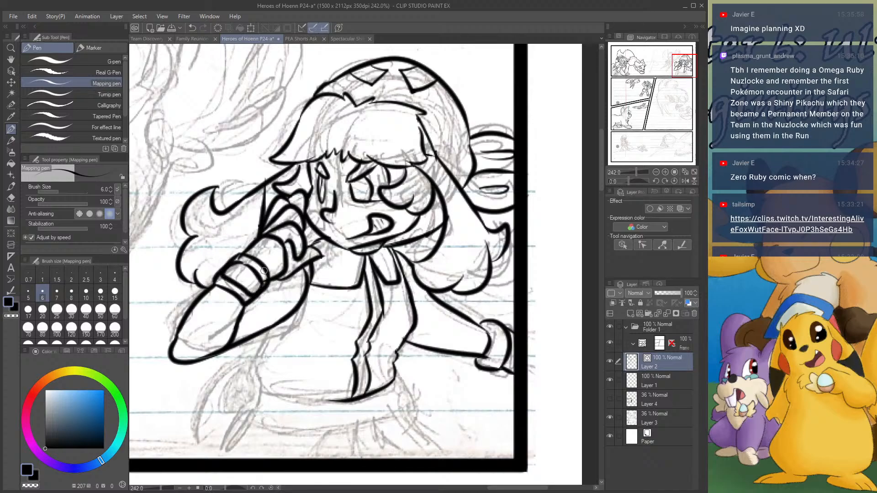
click(11, 198)
mouse_move(209, 278)
mouse_down()
mouse_move(224, 299)
mouse_move(249, 287)
mouse_move(253, 272)
mouse_move(238, 261)
mouse_move(233, 271)
mouse_move(247, 267)
mouse_move(240, 258)
mouse_move(262, 282)
mouse_up()
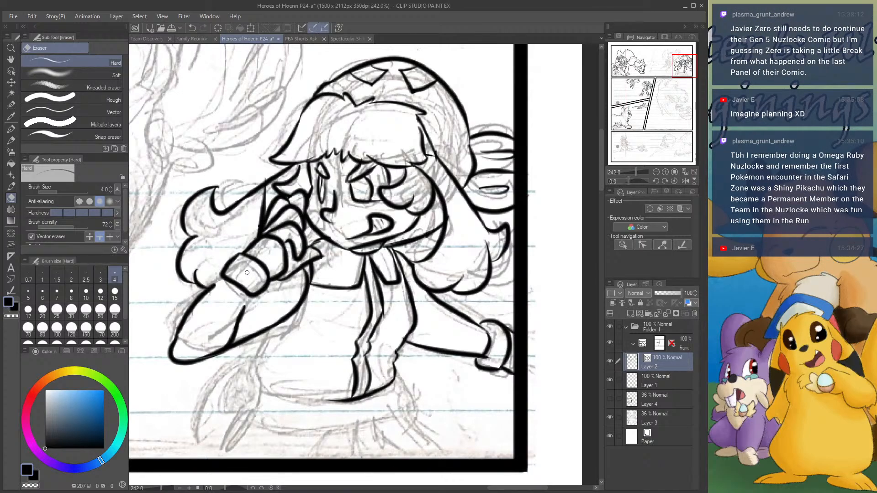
- Reconnect the sleeve to the new cuff and ink the jacket's far side and bottom hem with the Mapping pen
click(16, 133)
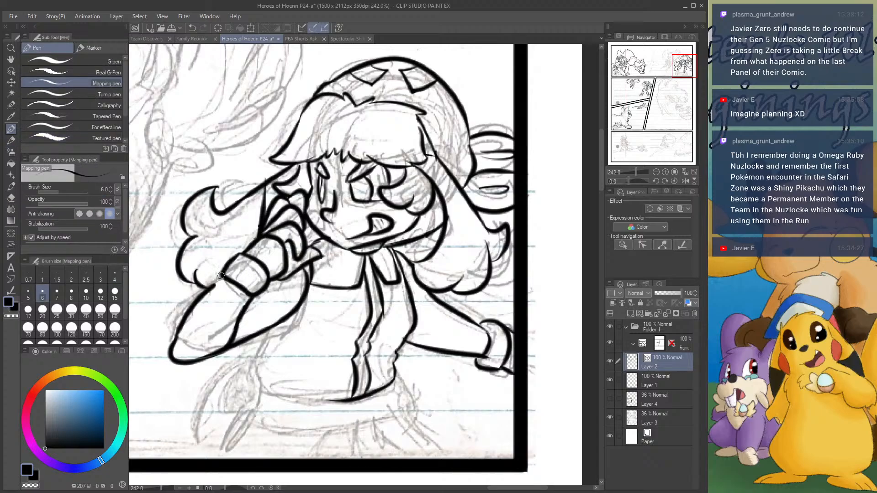
drag(221, 276, 201, 300)
mouse_move(270, 330)
mouse_down()
mouse_move(248, 367)
mouse_move(262, 387)
mouse_move(347, 402)
mouse_up()
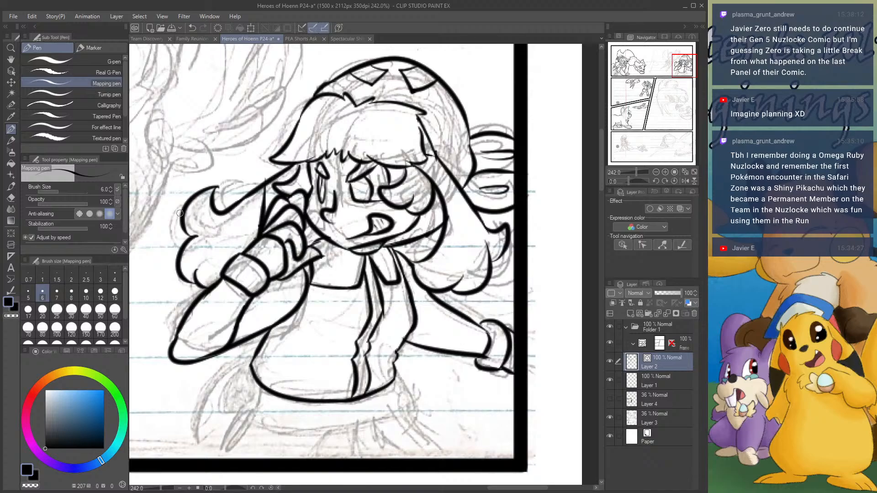
- Erase the stray line between the flowing hair and the raised hand with the Hard eraser, returning to the Mapping pen
click(11, 197)
mouse_move(261, 192)
mouse_down()
mouse_move(259, 211)
mouse_move(267, 200)
mouse_up()
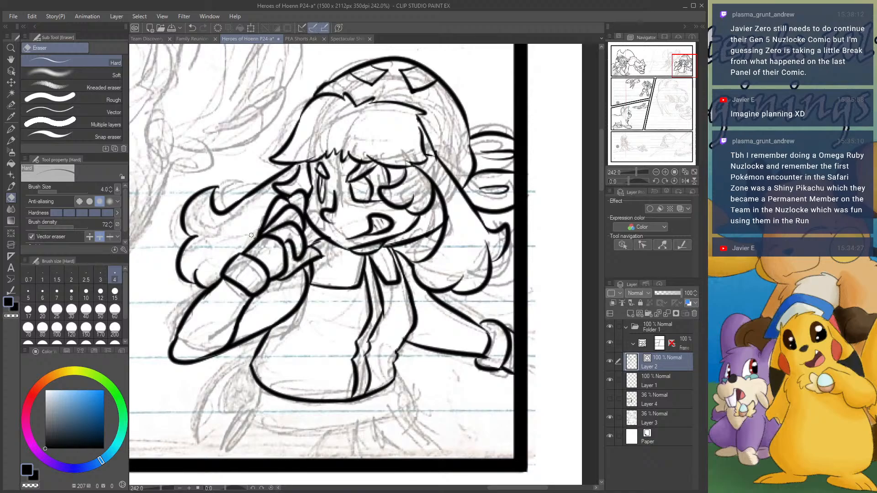
click(11, 129)
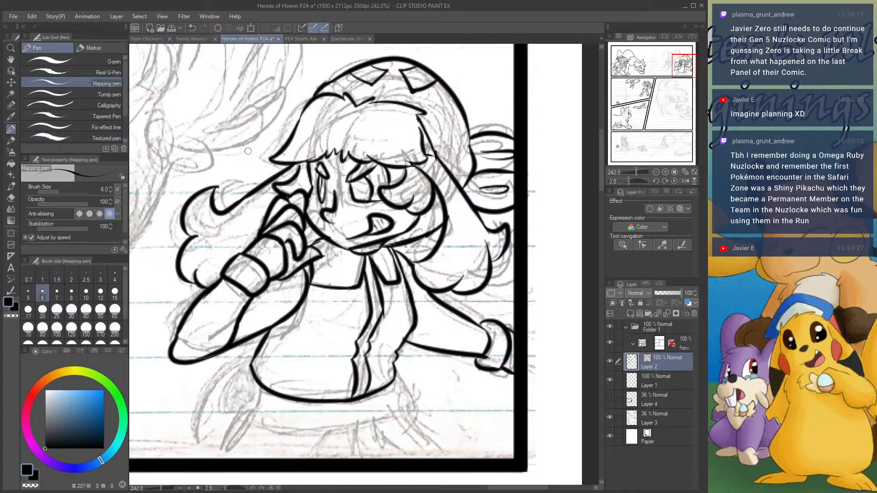
- Ink the spiral belt clasp at the girl's hip and the cloth flaps hanging beside it with the Mapping pen
click(666, 172)
drag(687, 77, 681, 76)
mouse_move(247, 118)
mouse_down()
mouse_move(209, 153)
mouse_move(208, 200)
mouse_move(244, 199)
mouse_move(264, 169)
mouse_move(256, 136)
mouse_move(215, 171)
mouse_move(221, 195)
mouse_move(249, 173)
mouse_move(252, 145)
mouse_move(237, 132)
mouse_move(232, 174)
mouse_move(244, 181)
mouse_move(229, 161)
mouse_up()
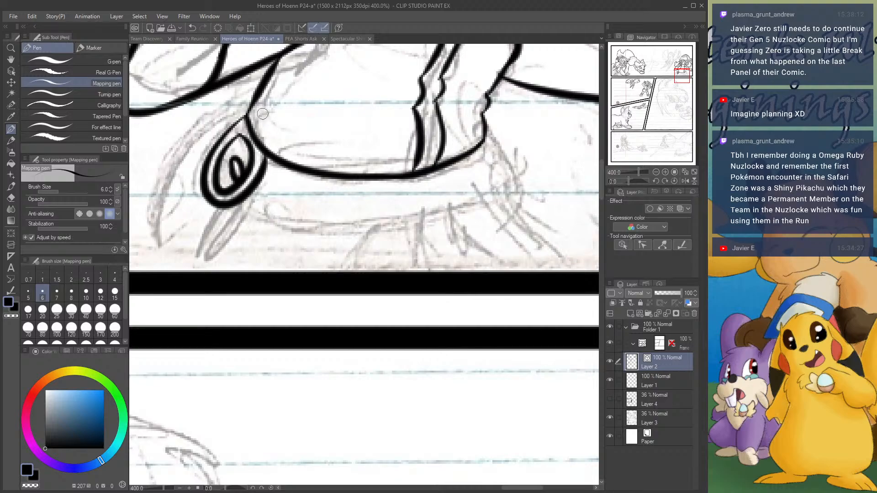
mouse_move(254, 87)
mouse_down()
mouse_move(164, 165)
mouse_move(137, 232)
mouse_move(206, 183)
mouse_move(148, 229)
mouse_move(138, 251)
mouse_move(154, 279)
mouse_up()
drag(236, 207, 197, 273)
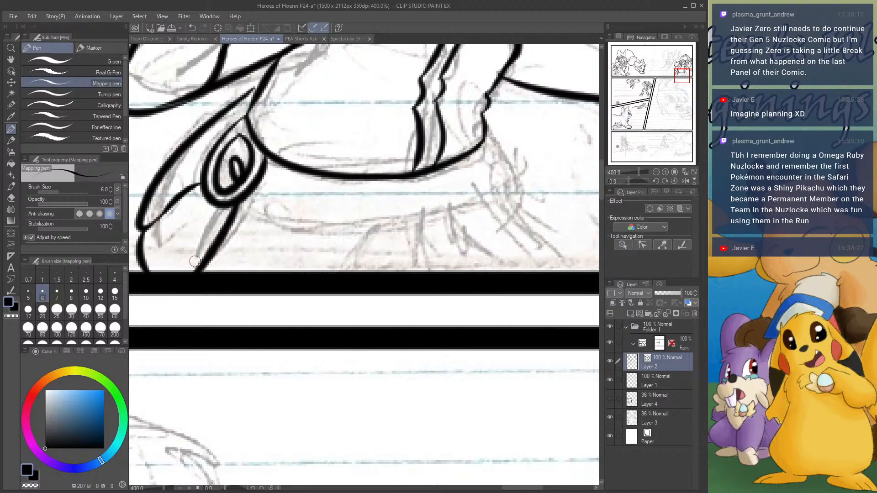
- Ink the lower edge and far end of the girl's waistband and the fold lines running down to the panel border
mouse_move(244, 204)
mouse_down()
mouse_move(317, 228)
mouse_move(478, 206)
mouse_up()
mouse_move(482, 113)
mouse_down()
mouse_move(505, 134)
mouse_move(503, 179)
mouse_move(478, 203)
mouse_move(445, 214)
mouse_up()
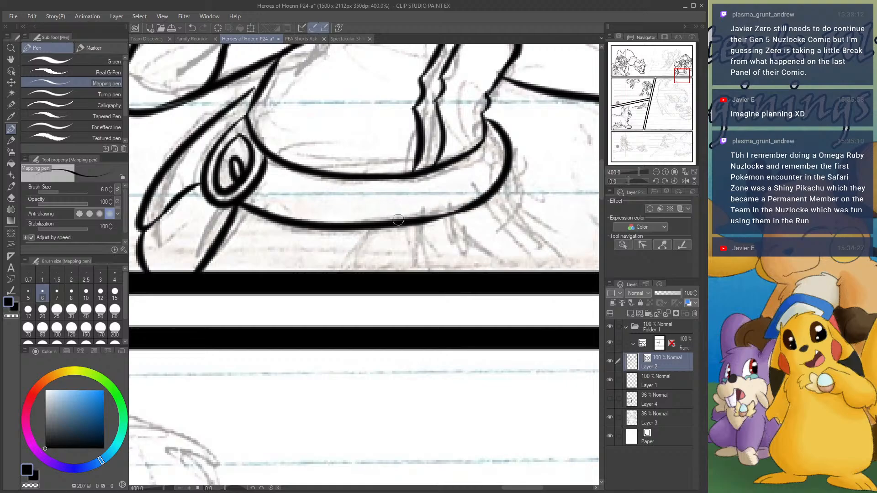
drag(367, 229, 351, 273)
drag(418, 225, 416, 272)
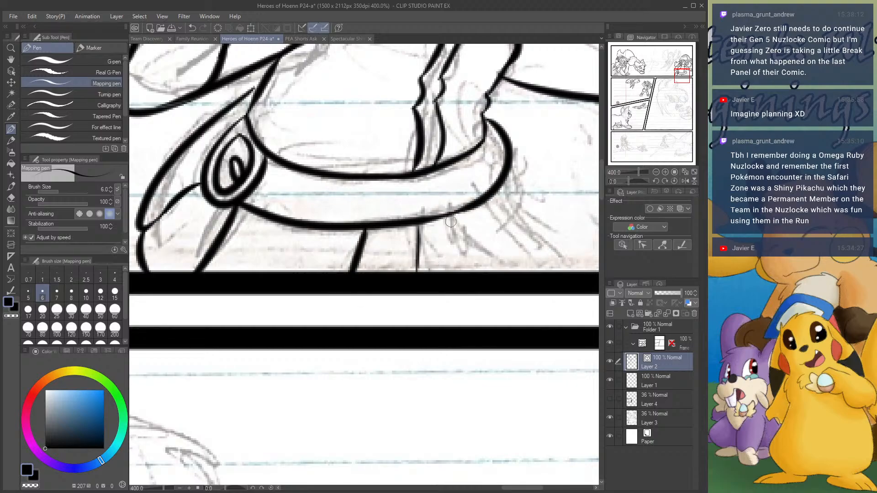
drag(450, 217, 493, 271)
drag(507, 178, 586, 272)
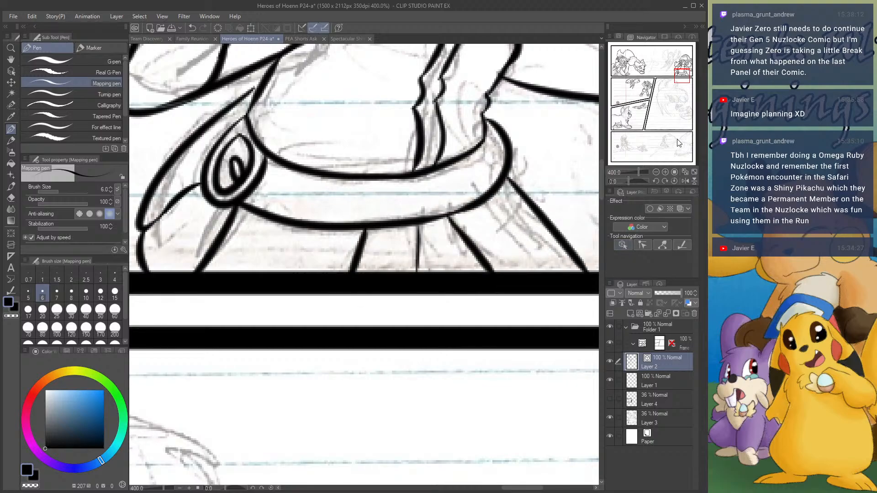
- Ink the flying bird's beak, cheek, head crest and face outline over the sketch beside the girl
click(653, 172)
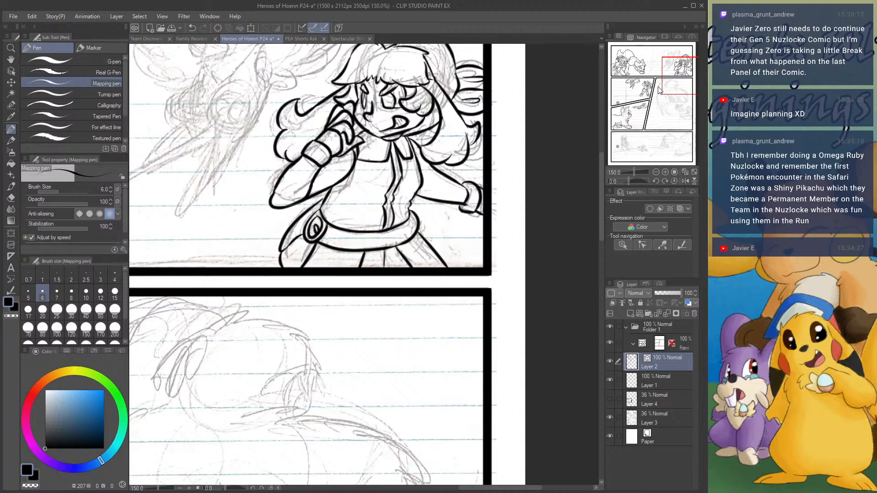
drag(671, 82, 660, 71)
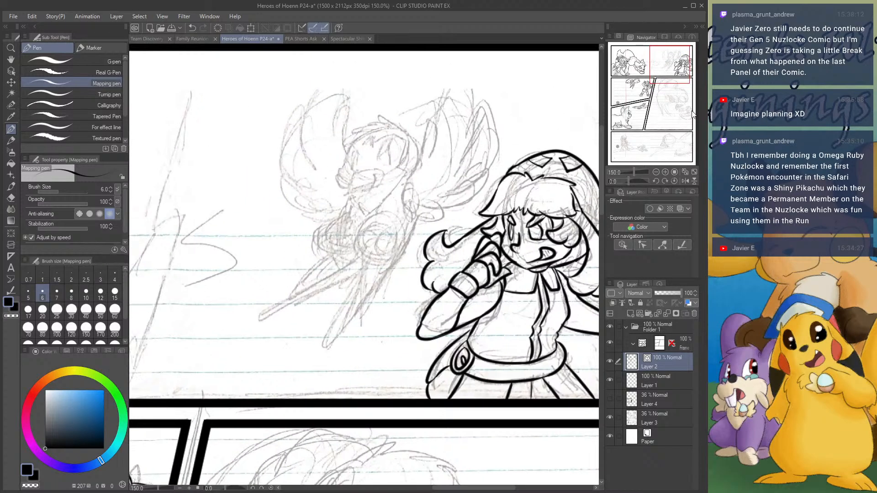
click(665, 172)
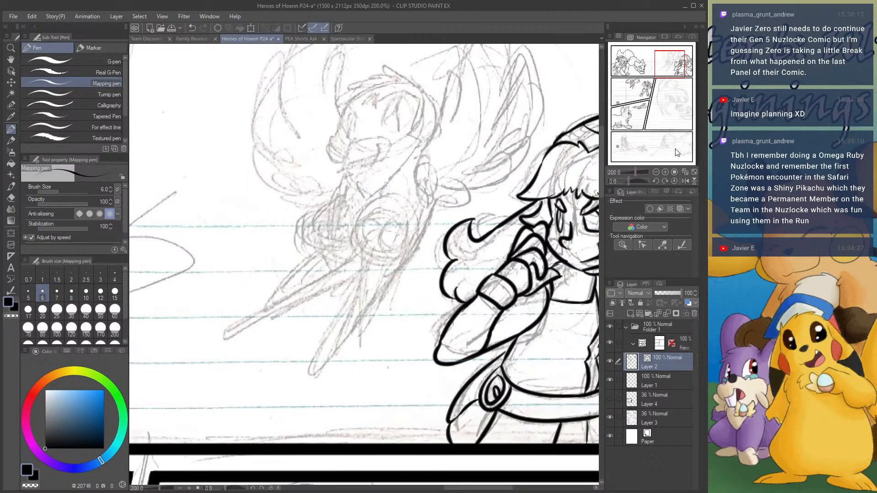
click(665, 172)
drag(670, 69, 669, 61)
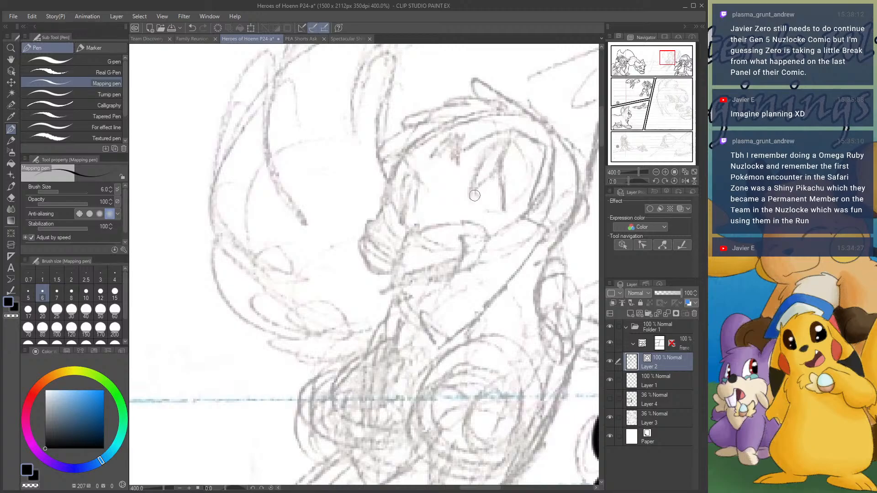
mouse_move(415, 231)
mouse_down()
mouse_move(389, 285)
mouse_move(478, 264)
mouse_move(458, 269)
mouse_move(453, 240)
mouse_move(428, 234)
mouse_move(448, 221)
mouse_move(485, 245)
mouse_move(477, 270)
mouse_move(485, 251)
mouse_up()
mouse_move(567, 146)
mouse_down()
mouse_move(513, 97)
mouse_move(421, 112)
mouse_move(407, 132)
mouse_move(425, 127)
mouse_move(382, 170)
mouse_move(406, 158)
mouse_move(389, 177)
mouse_move(384, 217)
mouse_move(366, 230)
mouse_move(389, 279)
mouse_up()
mouse_move(457, 113)
mouse_down()
mouse_move(438, 146)
mouse_move(397, 167)
mouse_up()
mouse_move(458, 112)
mouse_down()
mouse_move(460, 138)
mouse_move(526, 137)
mouse_move(554, 162)
mouse_move(528, 215)
mouse_move(538, 238)
mouse_up()
drag(500, 269, 537, 239)
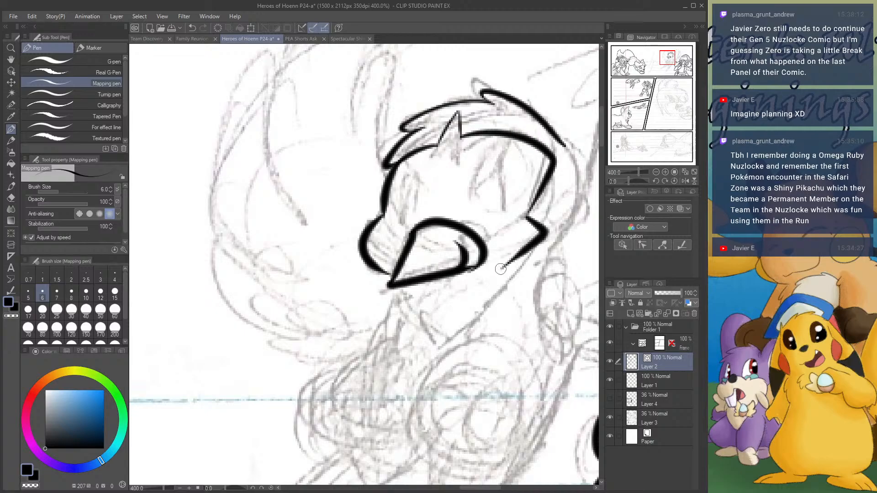
- Ink the bird's pointed throat patch, the ruffled neck and the rounded chest edge below the beak
drag(501, 269, 445, 342)
mouse_move(405, 285)
mouse_down()
mouse_move(427, 347)
mouse_move(445, 342)
mouse_up()
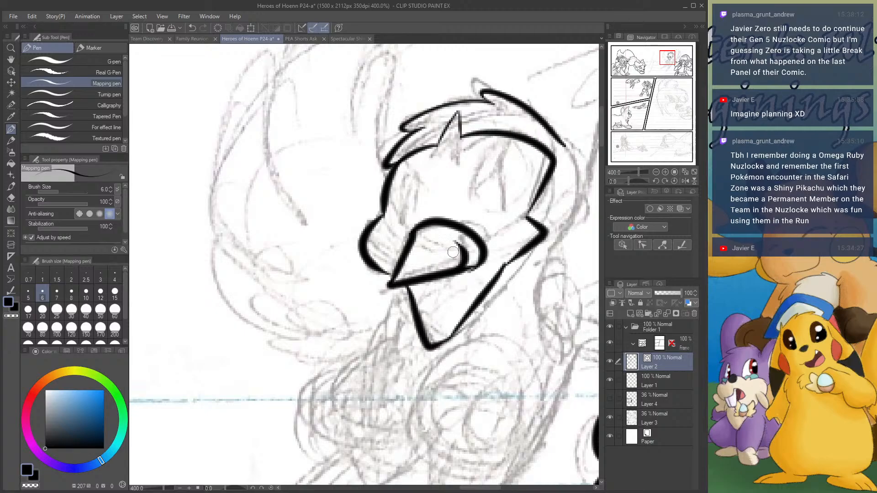
mouse_move(386, 278)
mouse_down()
mouse_move(371, 313)
mouse_move(387, 302)
mouse_move(377, 308)
mouse_move(376, 336)
mouse_move(326, 350)
mouse_move(297, 391)
mouse_move(325, 430)
mouse_up()
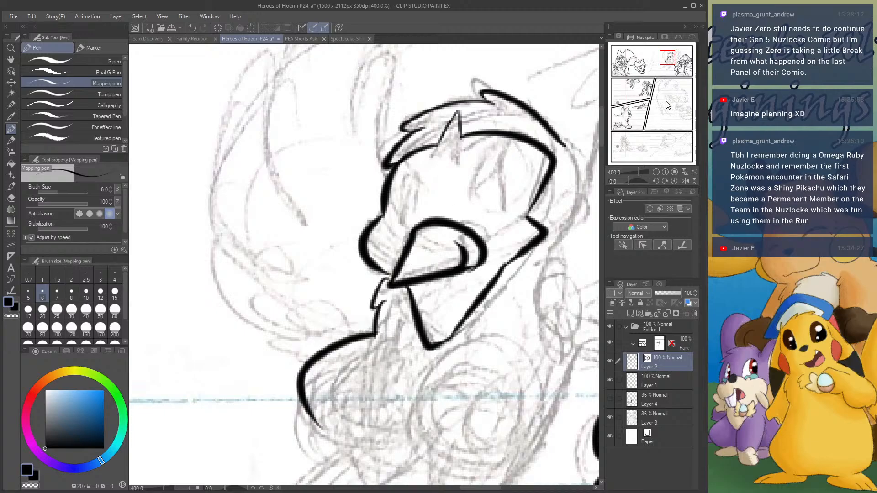
- Ink the feathers of the bird's wing farthest from the girl, from the upper tip down to the body
click(667, 54)
mouse_move(403, 297)
mouse_down()
mouse_move(386, 241)
mouse_move(412, 174)
mouse_move(356, 273)
mouse_up()
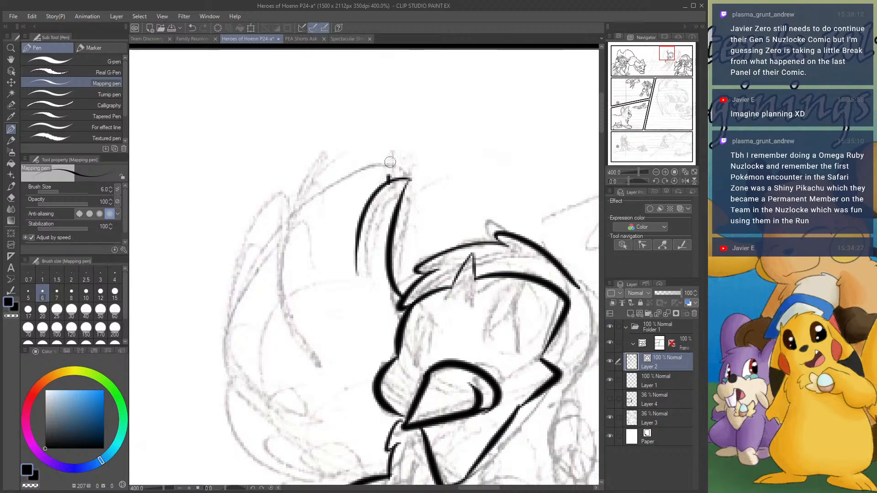
mouse_move(392, 177)
mouse_down()
mouse_move(308, 174)
mouse_move(284, 321)
mouse_move(320, 365)
mouse_up()
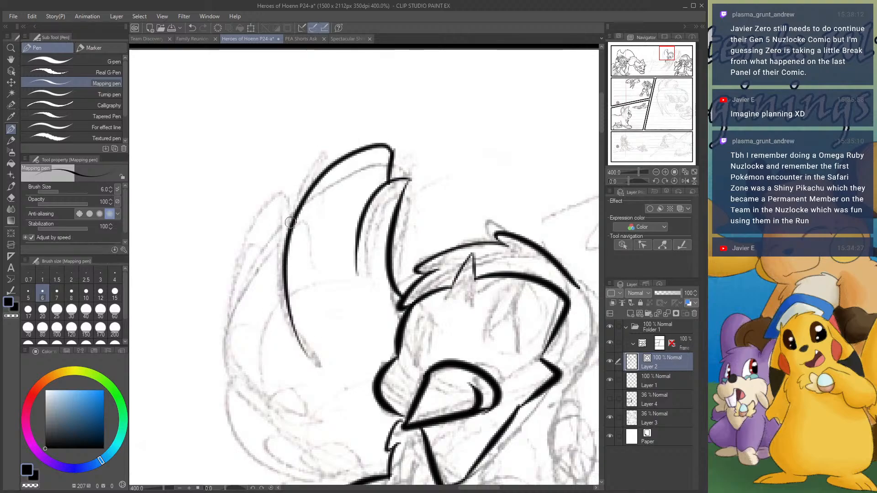
mouse_move(281, 239)
mouse_down()
mouse_move(236, 289)
mouse_move(243, 386)
mouse_move(311, 426)
mouse_up()
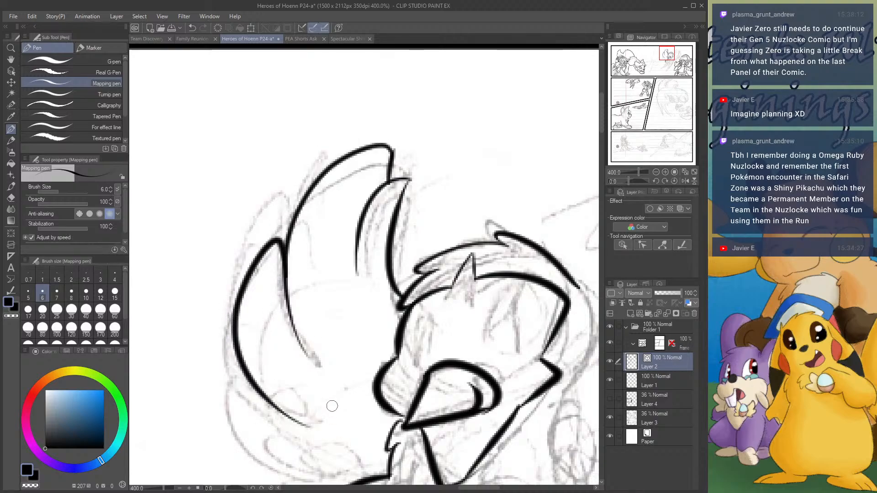
drag(657, 54, 656, 61)
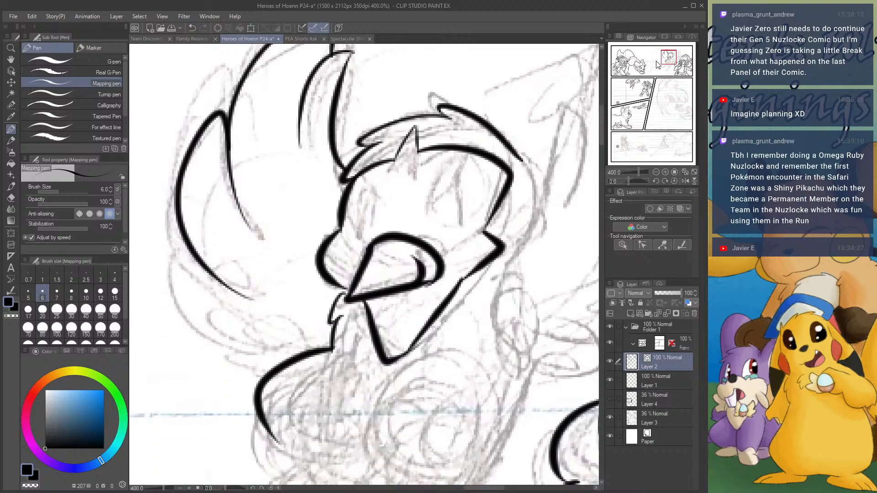
mouse_move(194, 252)
mouse_down()
mouse_move(164, 273)
mouse_move(196, 343)
mouse_move(283, 355)
mouse_move(220, 362)
mouse_move(263, 371)
mouse_up()
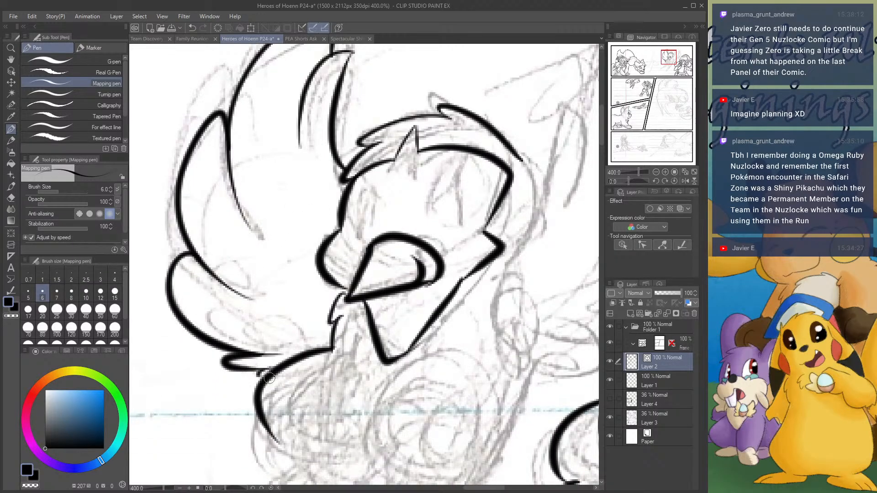
- Ink the first feather of the bird's wing nearest the girl and the curve of the back of its head
drag(670, 54, 674, 53)
mouse_move(380, 341)
mouse_down()
mouse_move(410, 302)
mouse_move(459, 151)
mouse_move(452, 267)
mouse_up()
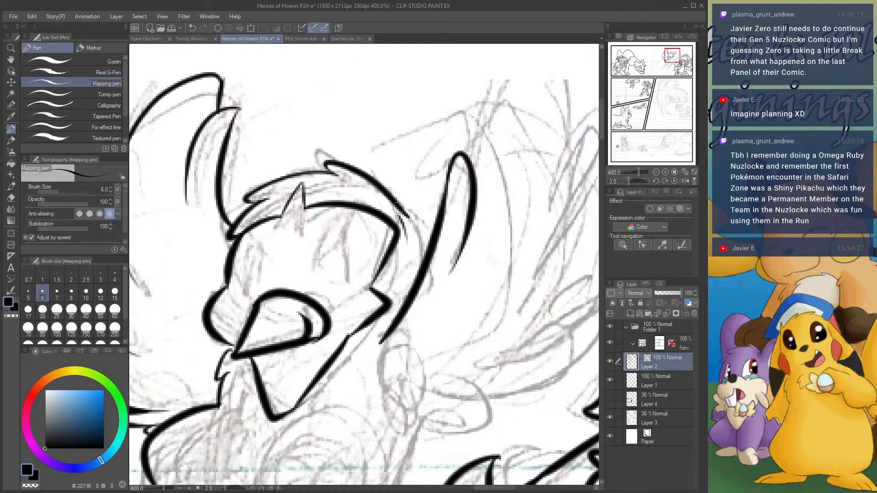
drag(394, 204, 419, 276)
- Ink both of the bird's angry eyes with their pupils, redoing the inner line of the narrow eye until it fits
mouse_move(316, 259)
mouse_down()
mouse_move(342, 222)
mouse_move(363, 218)
mouse_move(370, 257)
mouse_up()
mouse_move(316, 259)
mouse_down()
mouse_move(330, 280)
mouse_move(369, 268)
mouse_move(371, 233)
mouse_up()
mouse_move(249, 237)
mouse_down()
mouse_move(260, 259)
mouse_move(253, 289)
mouse_move(250, 240)
mouse_move(239, 271)
mouse_move(254, 287)
mouse_up()
drag(341, 238, 348, 274)
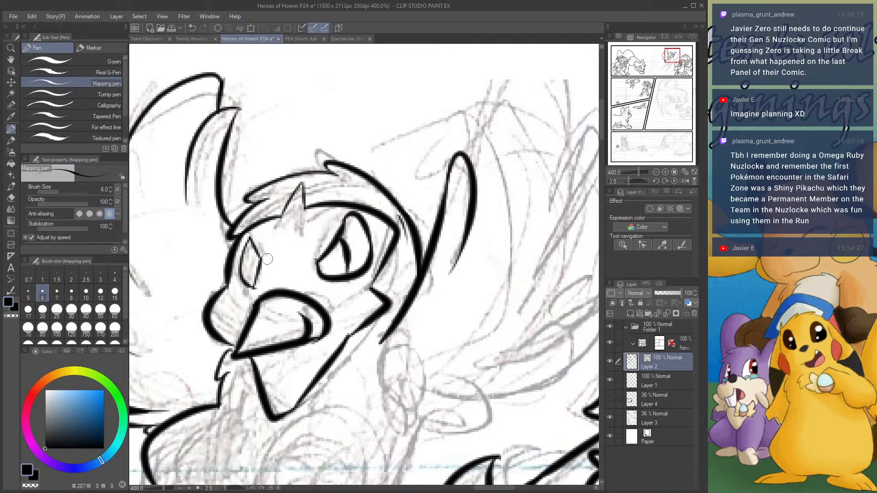
drag(251, 247, 245, 288)
key(ctrl+z)
mouse_move(251, 239)
mouse_down()
mouse_move(239, 286)
mouse_move(259, 284)
mouse_up()
key(ctrl+z)
drag(256, 242, 249, 285)
- Ink the remaining feathers and the shoulder of the bird's wing nearest the girl, redoing misplaced strokes
drag(474, 159, 502, 65)
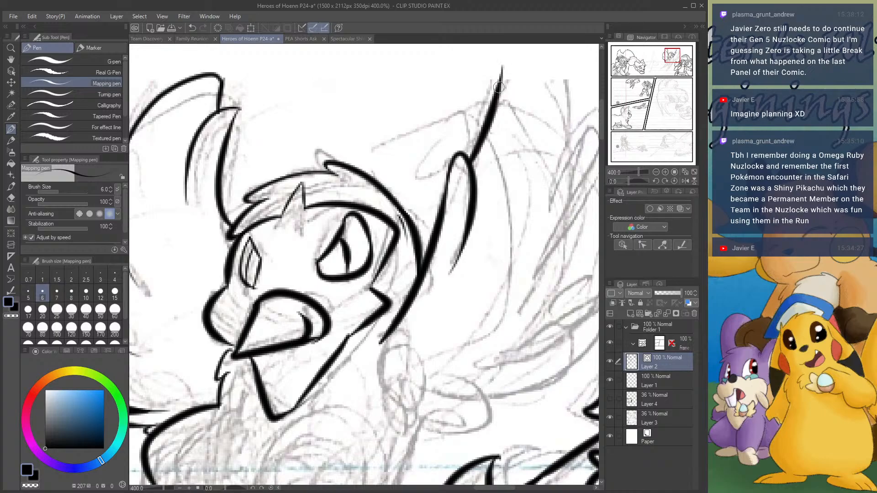
key(ctrl+z)
mouse_move(477, 191)
mouse_down()
mouse_move(491, 79)
mouse_move(553, 107)
mouse_move(554, 210)
mouse_move(512, 268)
mouse_up()
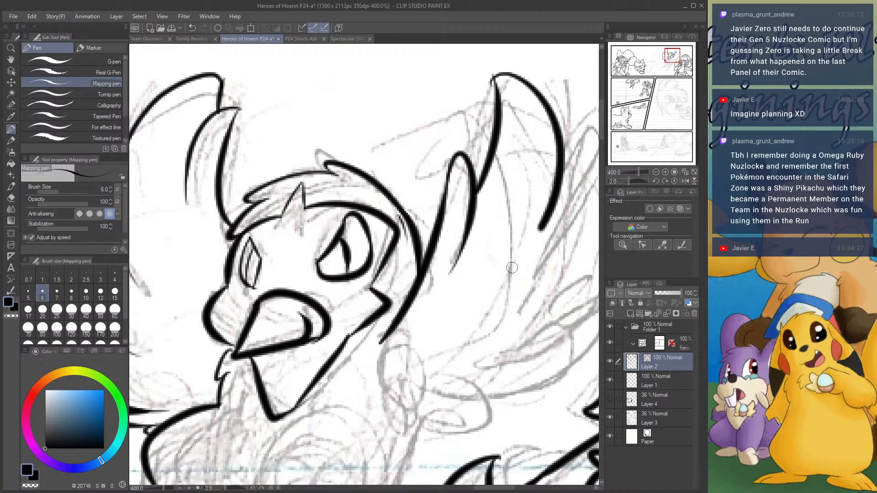
key(ctrl+z)
mouse_move(493, 73)
mouse_down()
mouse_move(529, 73)
mouse_move(582, 161)
mouse_move(537, 263)
mouse_up()
drag(665, 55, 667, 58)
mouse_move(367, 164)
mouse_down()
mouse_move(420, 151)
mouse_move(306, 296)
mouse_move(356, 286)
mouse_move(364, 315)
mouse_move(290, 343)
mouse_move(238, 329)
mouse_up()
mouse_move(187, 289)
mouse_down()
mouse_move(214, 370)
mouse_move(213, 346)
mouse_move(235, 368)
mouse_move(284, 361)
mouse_move(266, 335)
mouse_up()
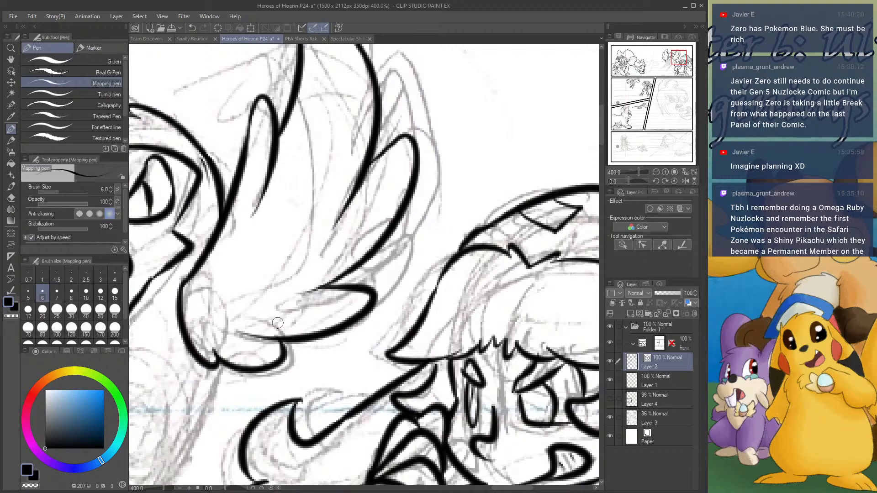
- Ink the bird's near foot with its curled toes and hooked rear claw, redoing the claw's first stroke
mouse_move(676, 75)
mouse_down()
mouse_move(678, 64)
mouse_move(671, 65)
mouse_up()
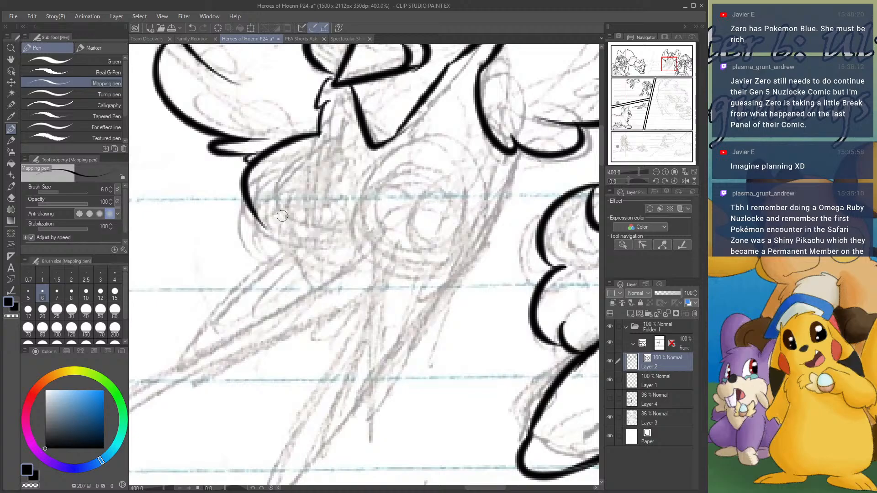
mouse_move(371, 194)
mouse_down()
mouse_move(341, 213)
mouse_move(353, 245)
mouse_up()
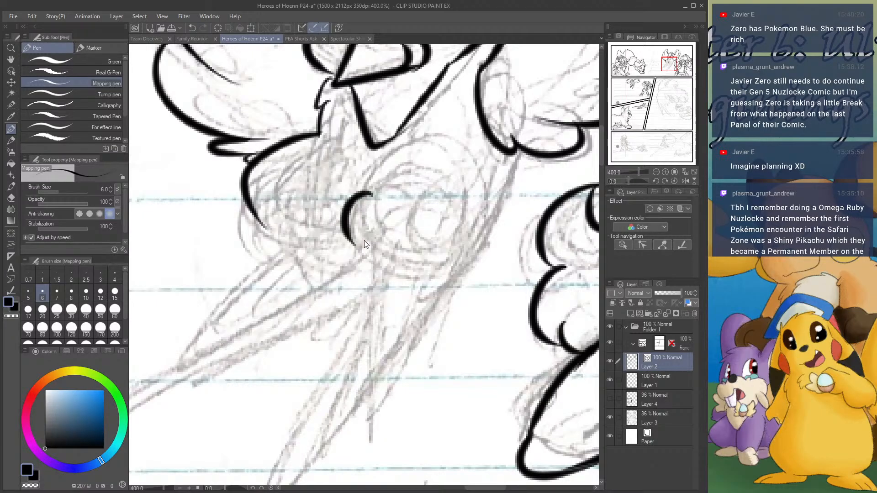
mouse_move(399, 193)
mouse_down()
mouse_move(367, 207)
mouse_move(371, 227)
mouse_up()
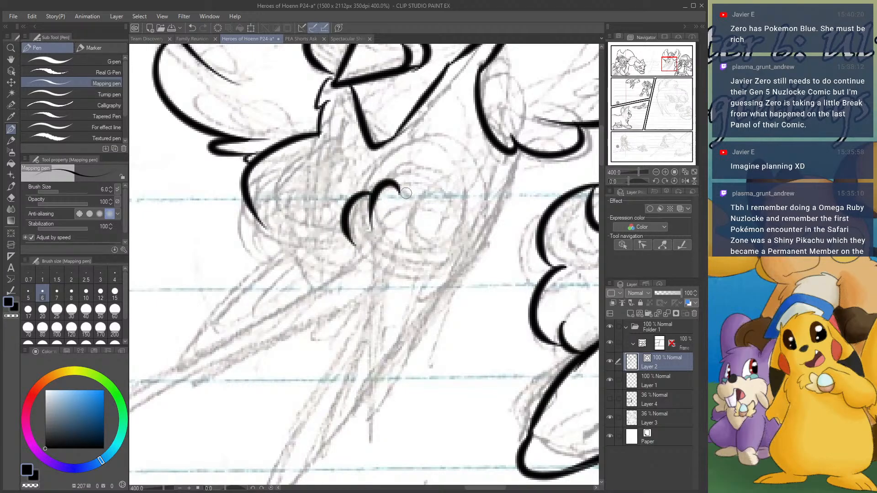
drag(408, 187, 402, 231)
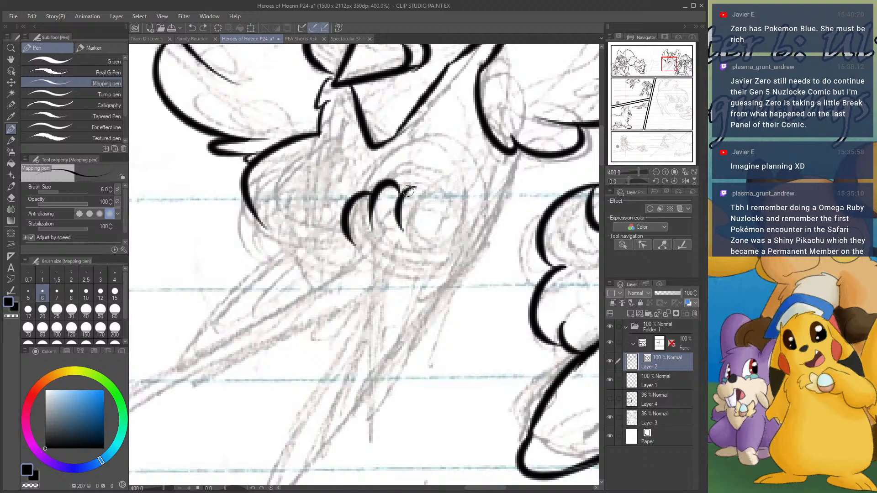
mouse_move(408, 191)
mouse_down()
mouse_move(435, 207)
mouse_move(434, 262)
mouse_up()
mouse_move(351, 249)
mouse_down()
mouse_move(371, 226)
mouse_move(429, 232)
mouse_up()
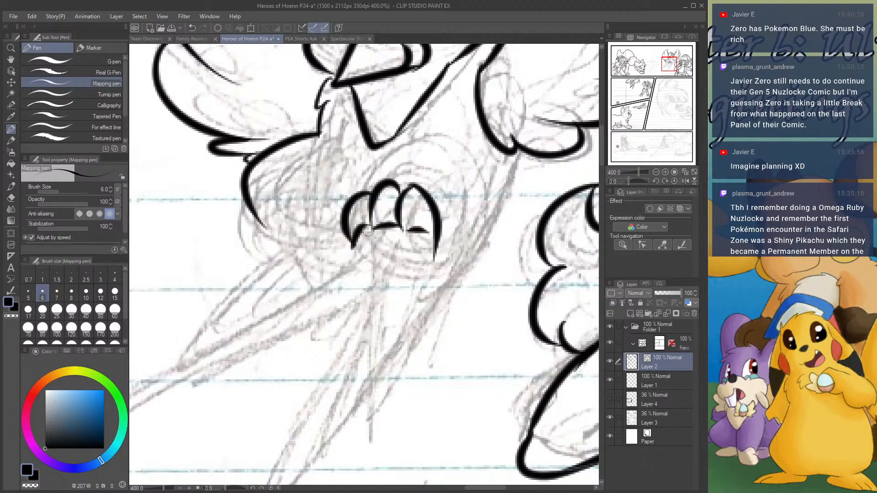
drag(368, 230, 383, 283)
key(ctrl+z)
mouse_move(359, 228)
mouse_down()
mouse_move(381, 276)
mouse_move(377, 291)
mouse_move(407, 295)
mouse_move(438, 247)
mouse_up()
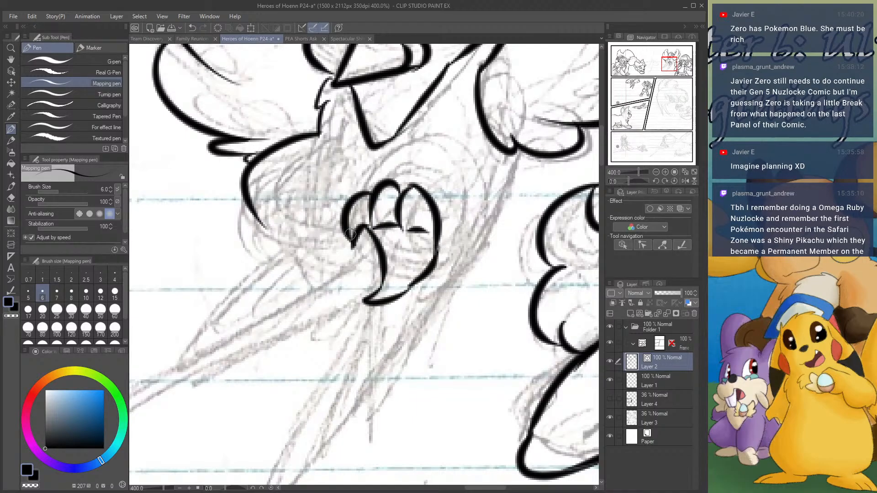
- Ink the bird's belly line, the far foot's claws and the side of the body below the wing
mouse_move(247, 207)
mouse_down()
mouse_move(211, 239)
mouse_move(219, 258)
mouse_move(281, 240)
mouse_move(357, 259)
mouse_up()
drag(252, 240, 281, 278)
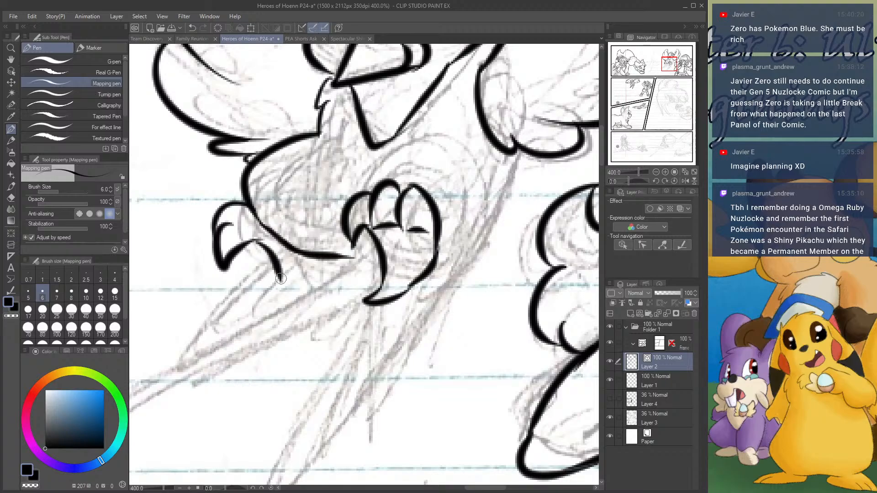
key(ctrl+z)
mouse_move(255, 240)
mouse_down()
mouse_move(284, 279)
mouse_move(320, 254)
mouse_move(382, 269)
mouse_up()
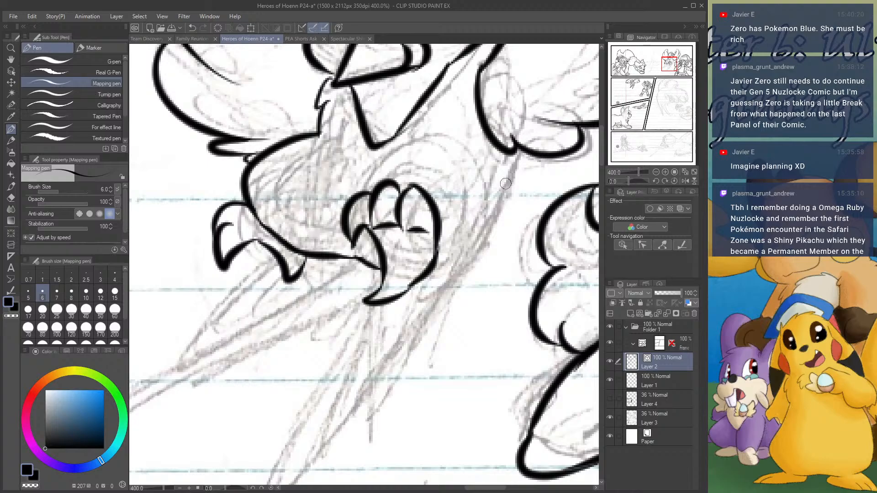
mouse_move(505, 151)
mouse_down()
mouse_move(480, 256)
mouse_move(408, 287)
mouse_move(461, 274)
mouse_up()
- Ink the bird's two long pointed tail feathers below the feet
click(652, 172)
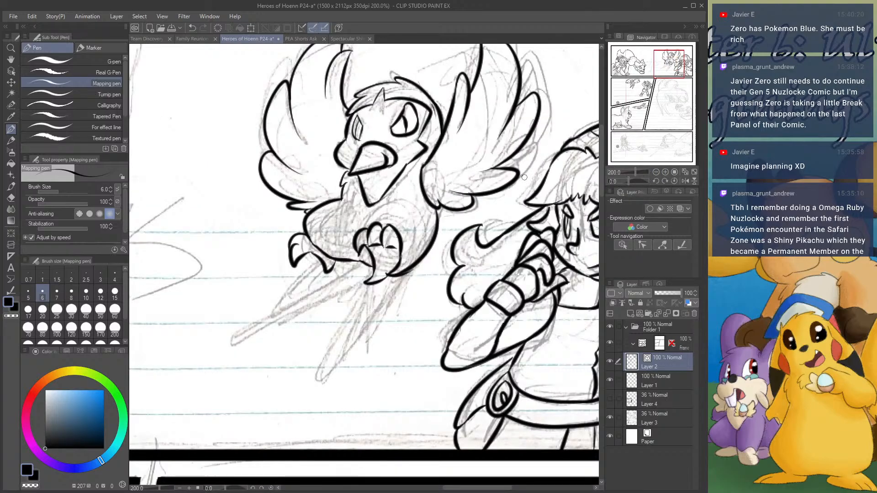
mouse_move(360, 261)
mouse_down()
mouse_move(222, 346)
mouse_move(375, 286)
mouse_move(329, 358)
mouse_move(361, 342)
mouse_move(406, 276)
mouse_up()
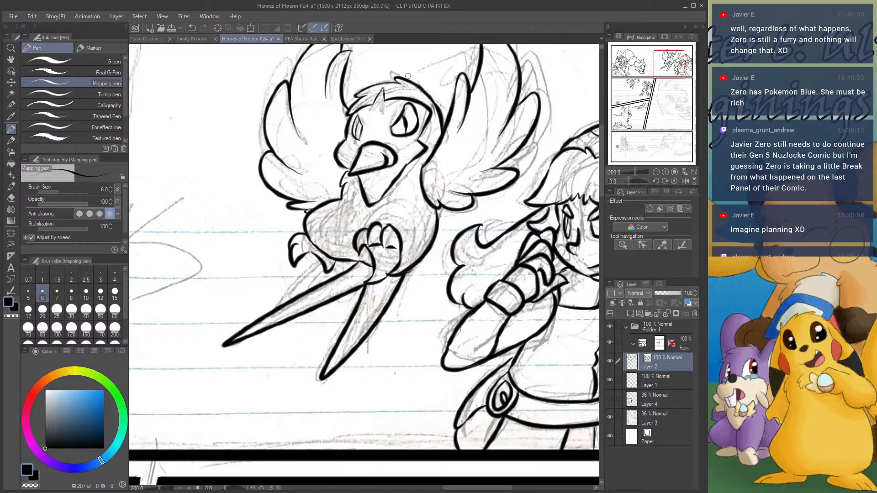
click(685, 172)
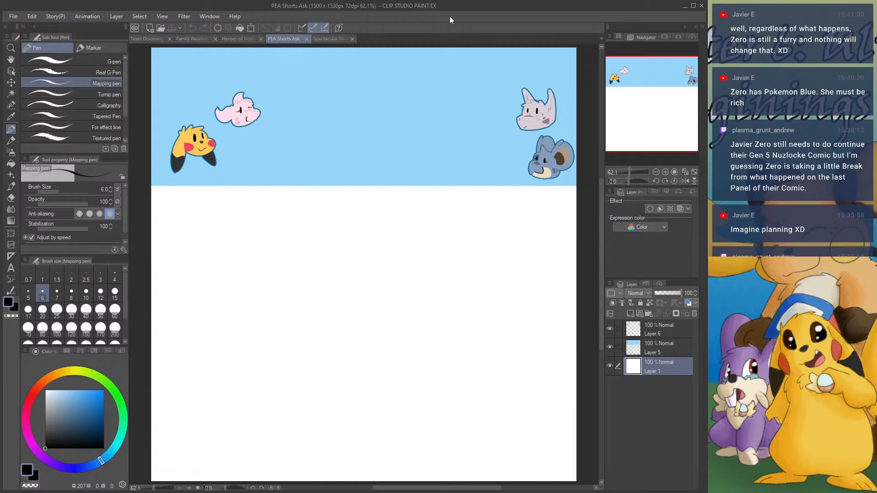
- Extend the PEA Shorts Ask canvas downward to 1500 x 3885 px and fill the empty area of Layer 1 with white
scroll(396, 98, down, 2)
scroll(396, 98, down, 3)
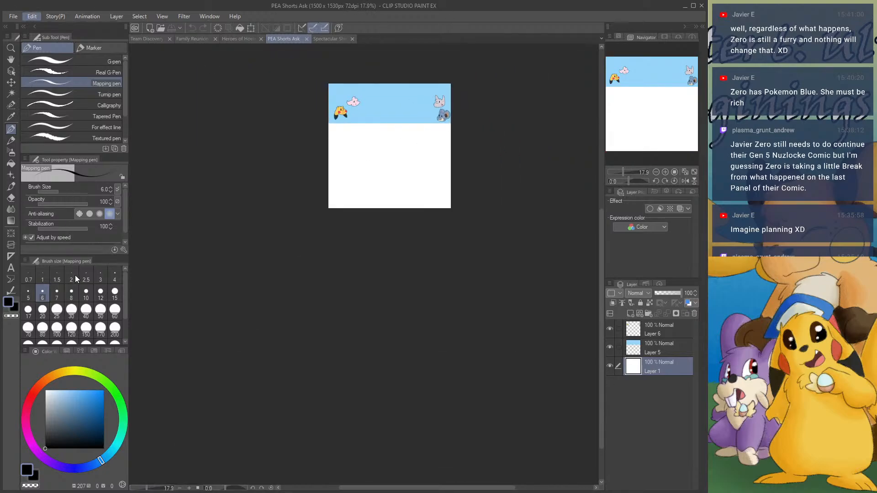
key(ctrl+t)
drag(390, 211, 429, 400)
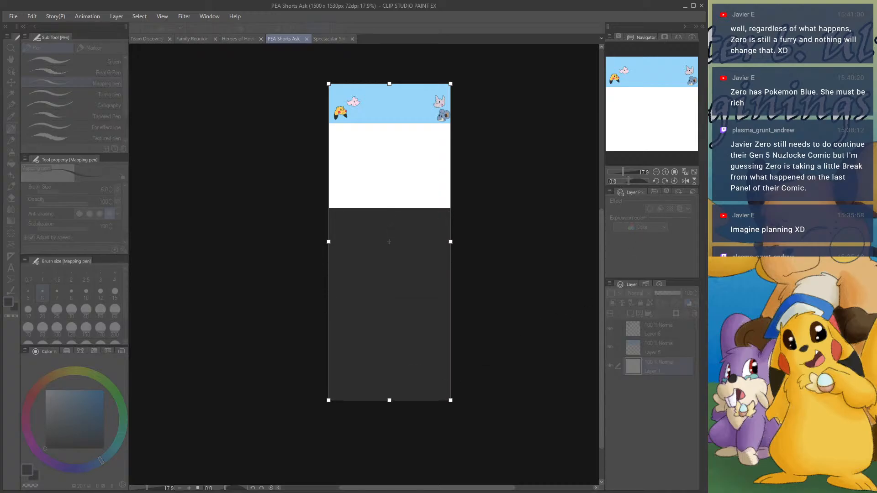
key(Return)
click(11, 163)
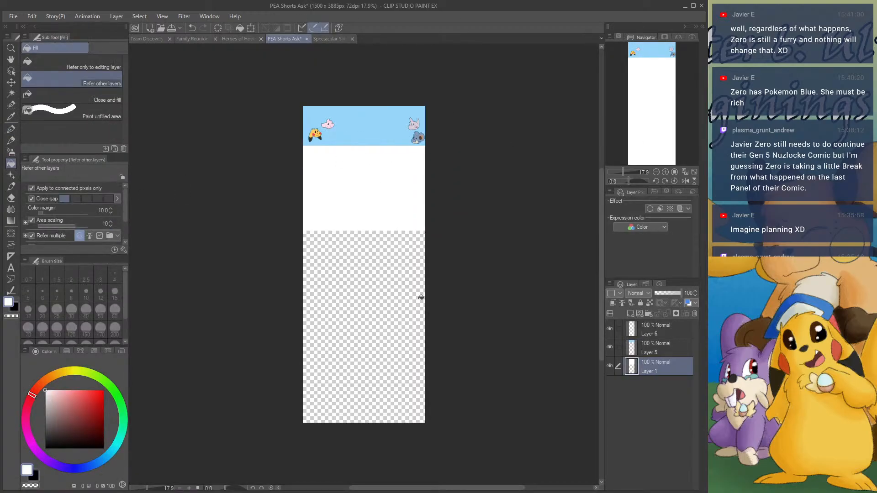
click(407, 329)
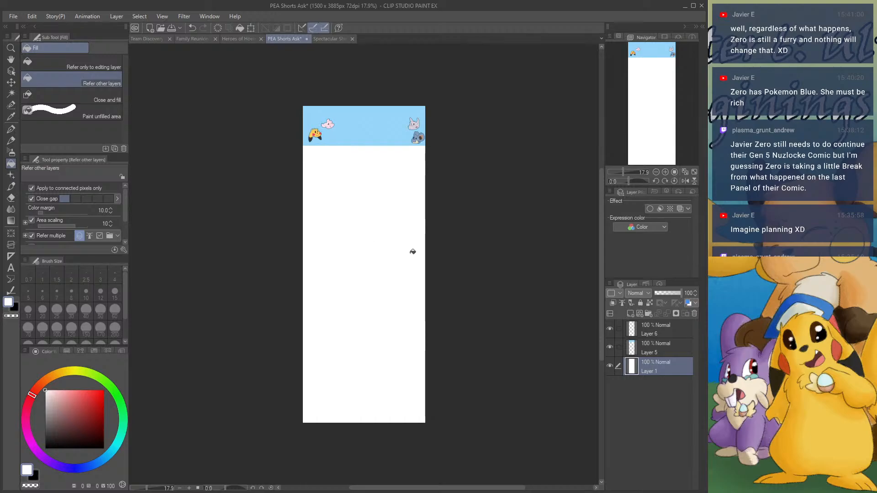
- Switch the drawing colour to black and add two vector layers directly above Layer 1
scroll(411, 249, up, 2)
scroll(412, 251, down, 2)
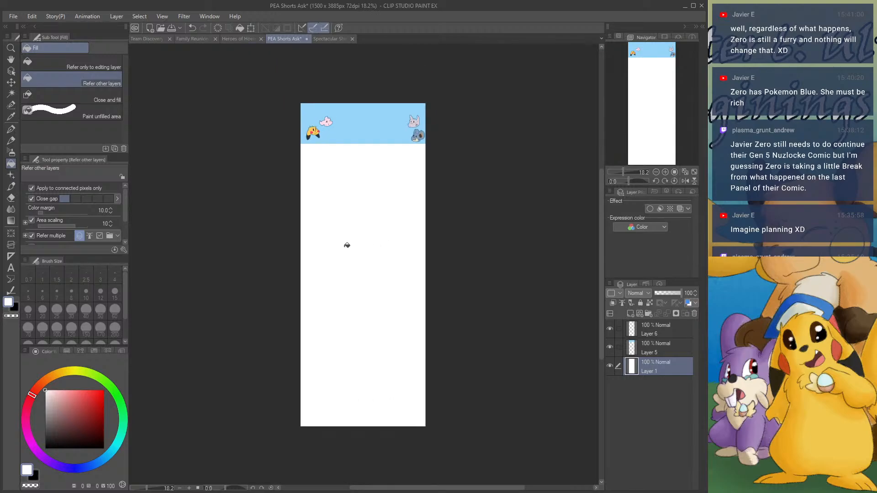
scroll(368, 234, up, 2)
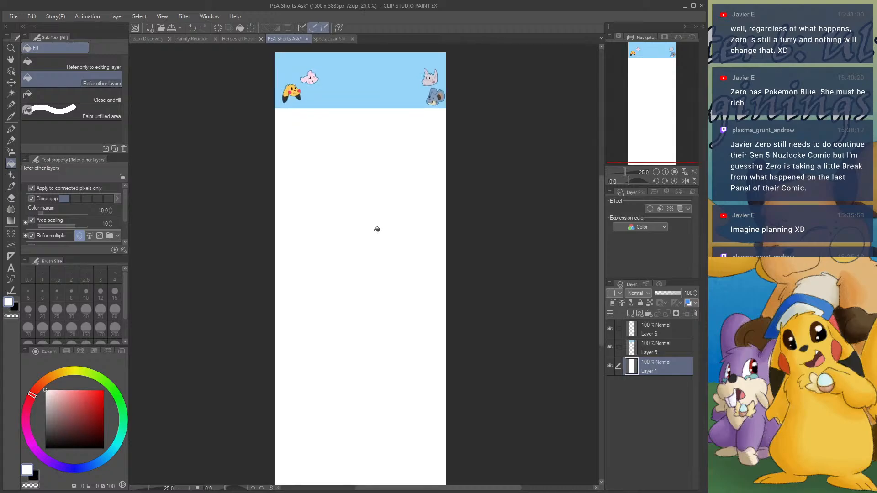
scroll(366, 255, down, 2)
scroll(374, 300, up, 1)
scroll(374, 300, down, 1)
scroll(361, 356, up, 2)
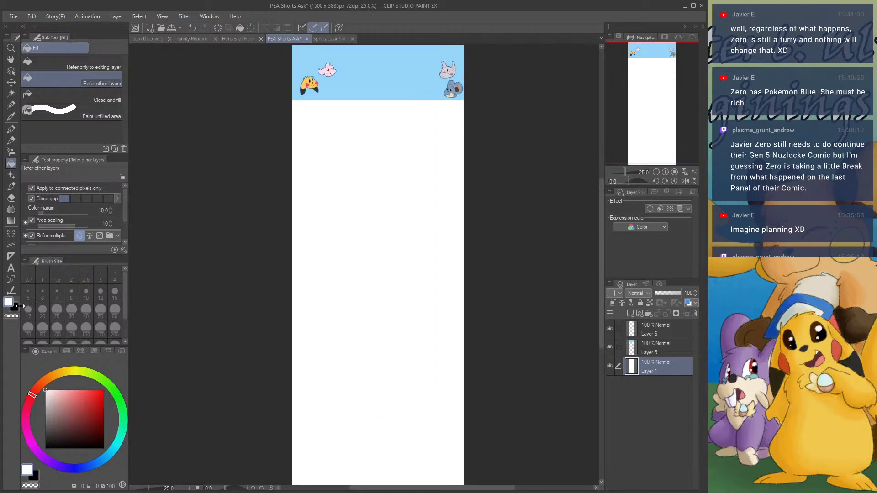
click(14, 308)
click(635, 312)
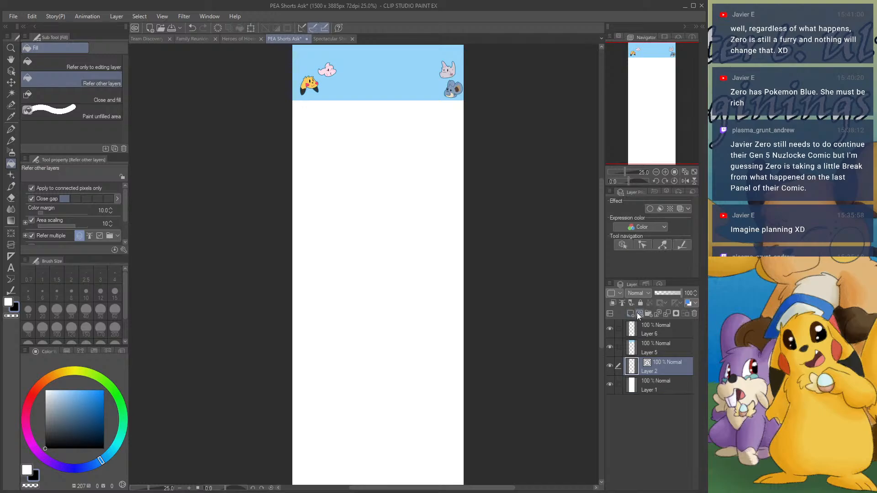
click(637, 312)
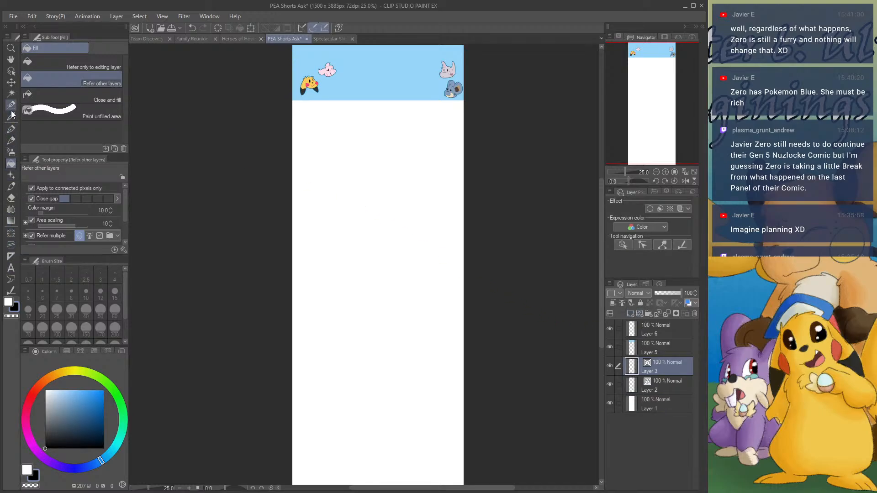
- Draw two black horizontal panel dividers across the white page with the Mapping pen at size 25, redoing the lower one
click(11, 129)
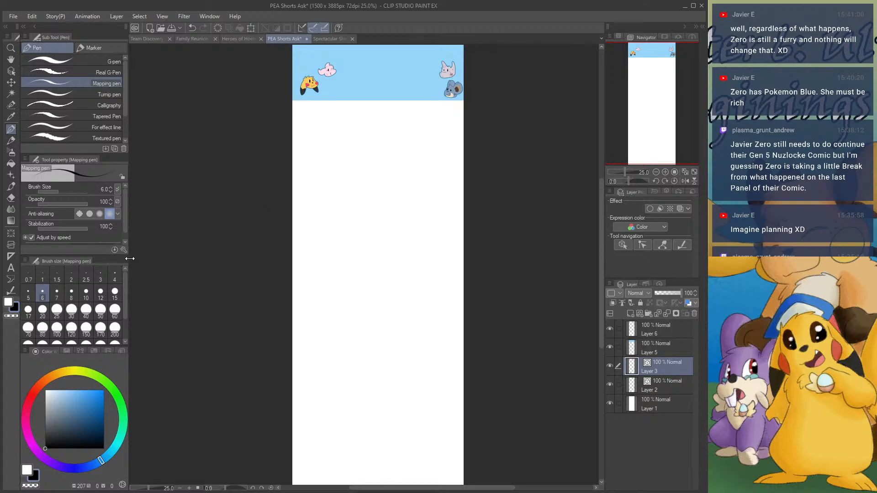
click(57, 311)
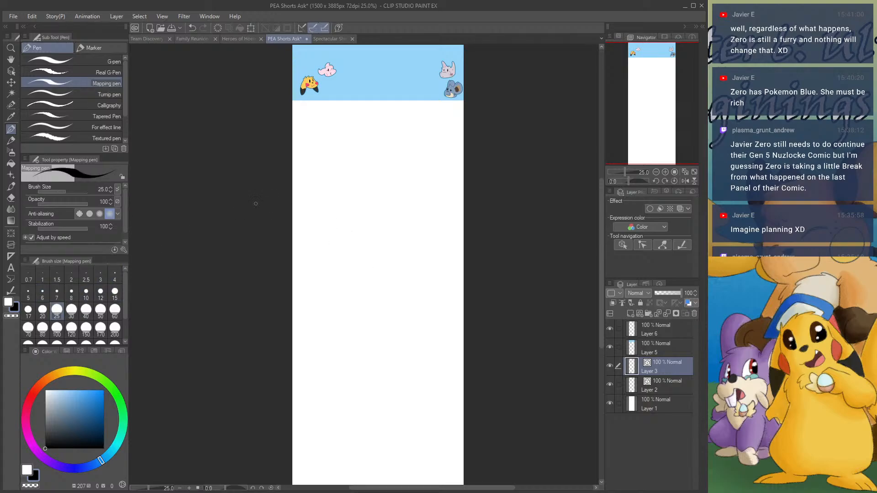
drag(251, 208, 539, 204)
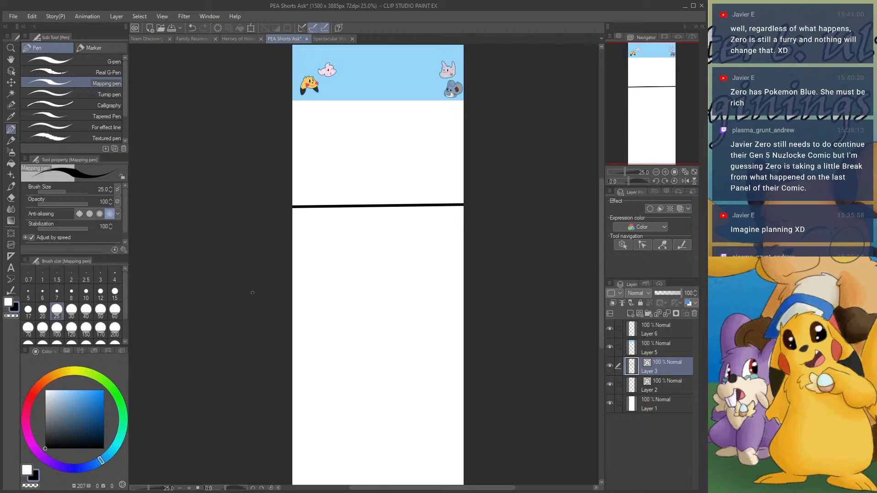
mouse_move(234, 319)
mouse_down()
mouse_move(560, 304)
mouse_move(176, 259)
mouse_move(167, 317)
mouse_up()
key(ctrl+z)
drag(562, 305, 268, 310)
drag(571, 314, 250, 321)
- Crop the canvas to 1500 x 3365 px with a rectangular selection that leaves out the lower part of the third panel
scroll(522, 277, down, 1)
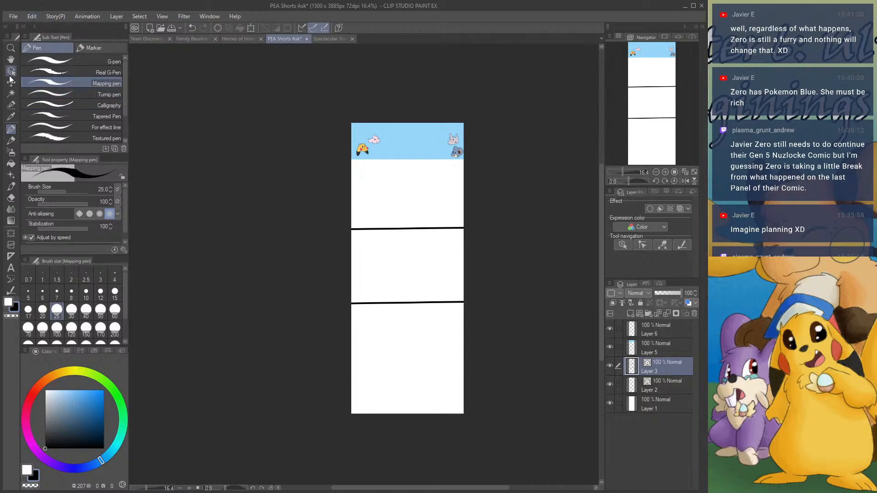
click(11, 105)
click(75, 63)
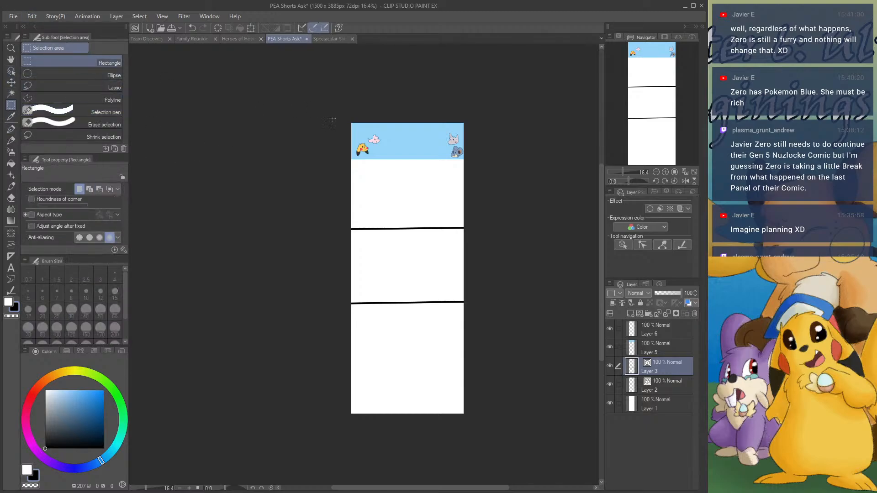
drag(293, 79, 529, 375)
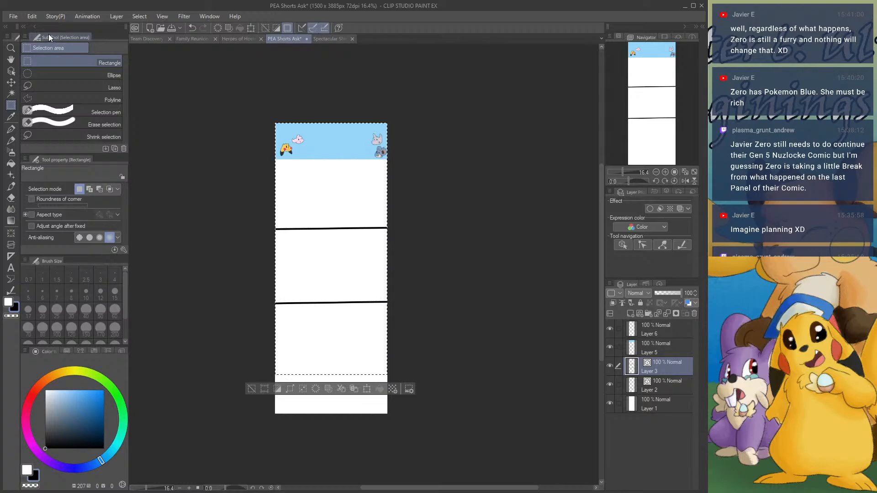
click(35, 18)
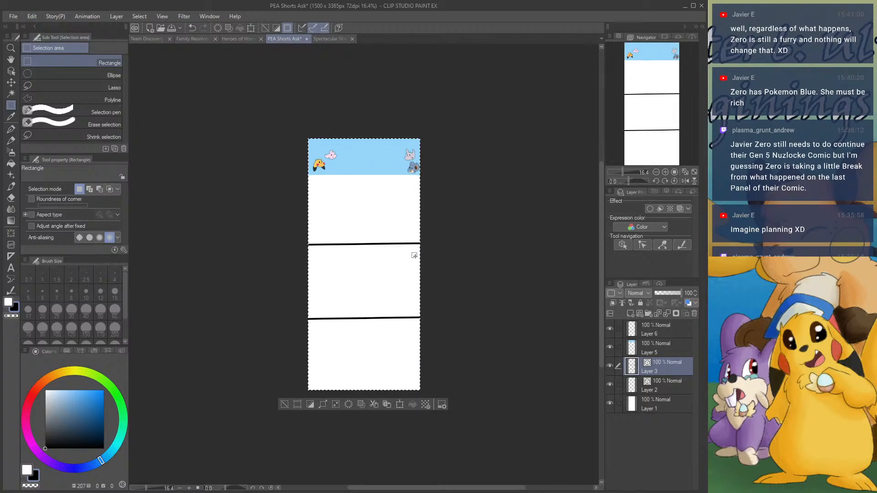
- Choose a dark green drawing colour and add a new raster layer directly above Layer 1
scroll(414, 255, up, 2)
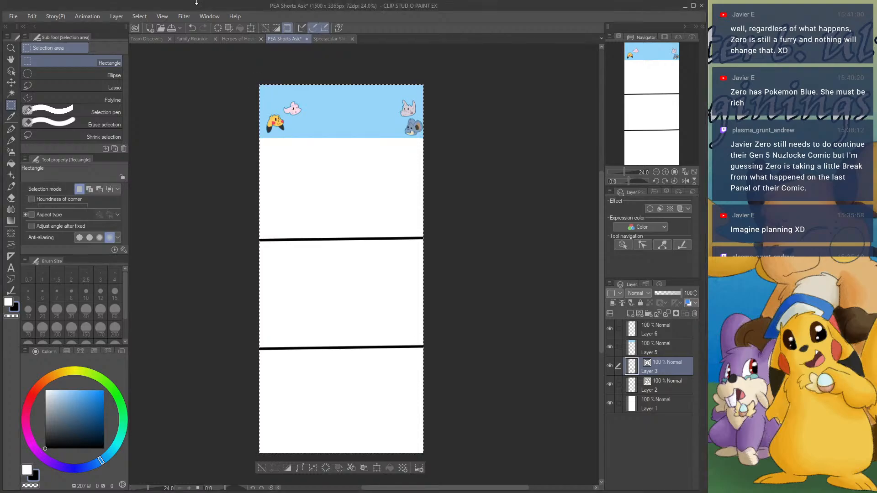
scroll(312, 293, up, 2)
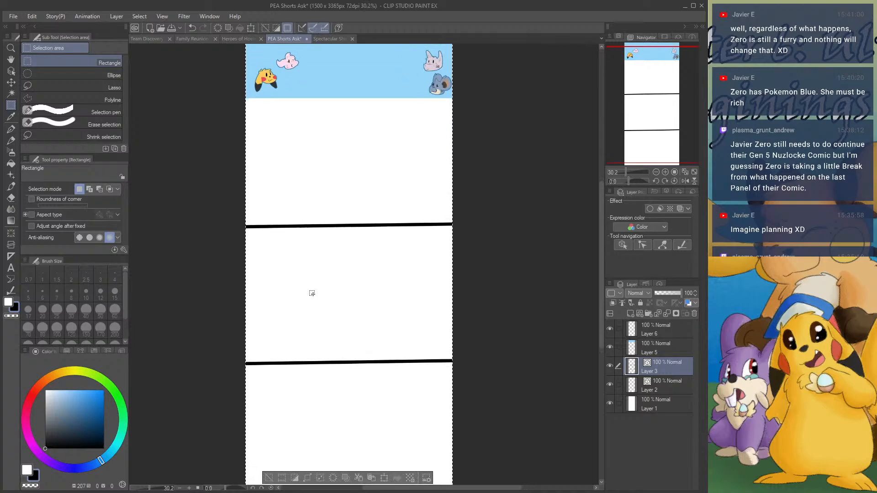
scroll(323, 227, up, 2)
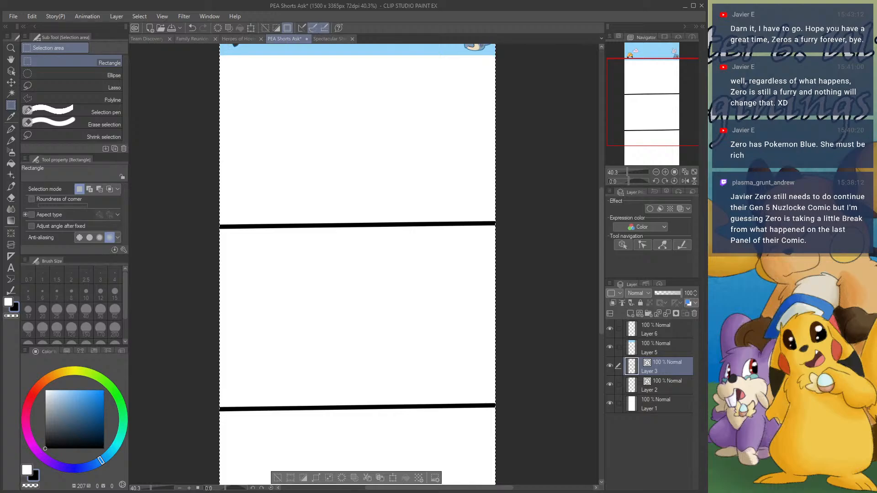
click(121, 405)
click(100, 431)
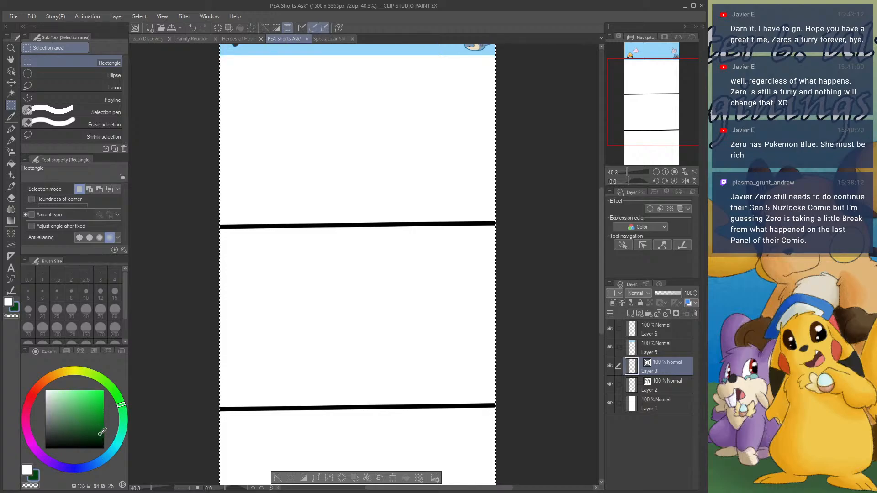
click(657, 404)
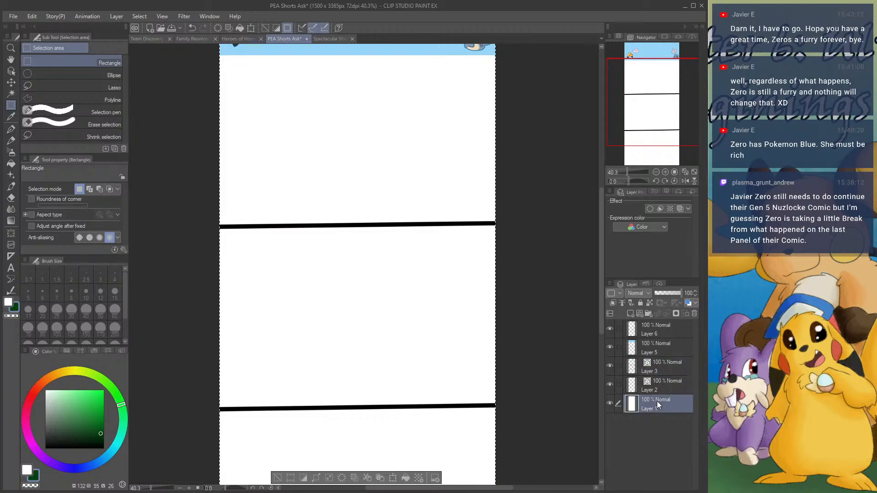
click(631, 314)
- Clear the selection and activate the Mapping pen for sketching in the first panel
click(665, 172)
click(665, 172)
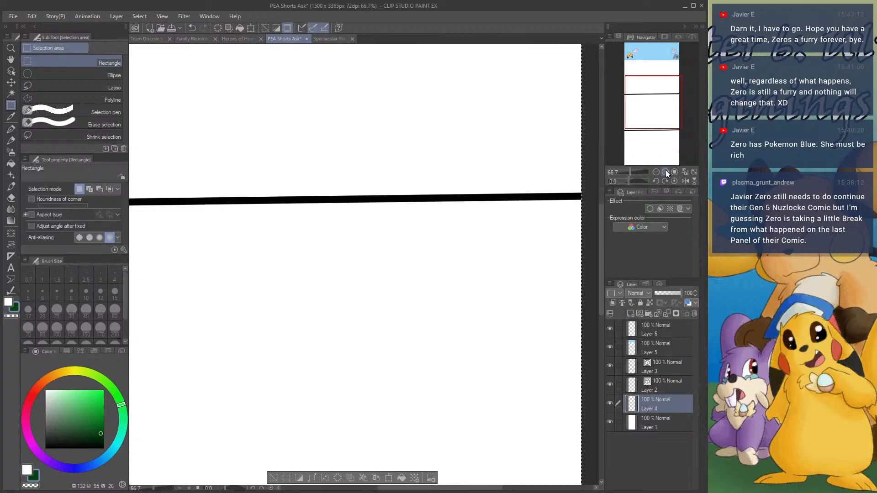
drag(662, 111, 655, 81)
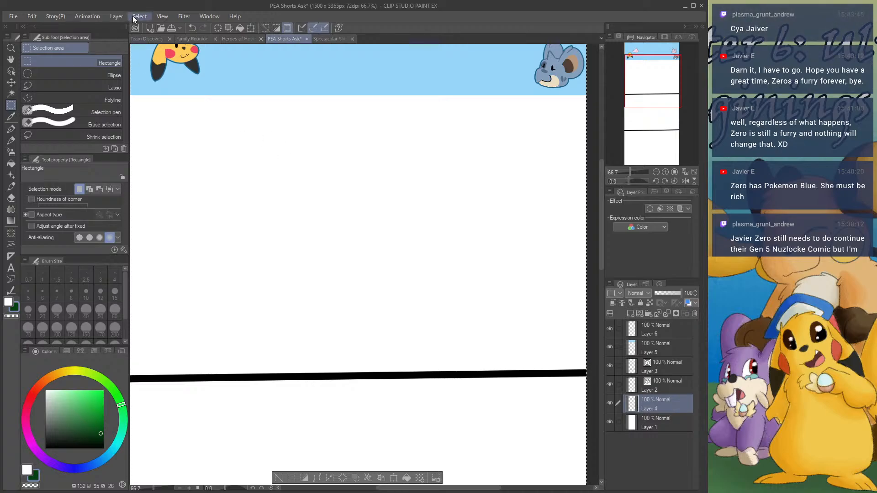
key(ctrl+d)
click(12, 130)
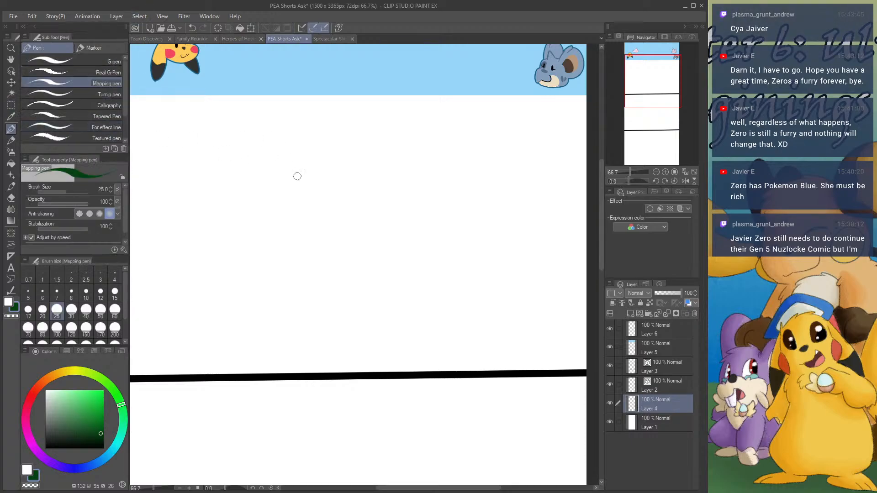
mouse_move(404, 200)
mouse_down()
mouse_move(363, 233)
mouse_move(427, 243)
mouse_move(397, 196)
mouse_move(356, 250)
mouse_up()
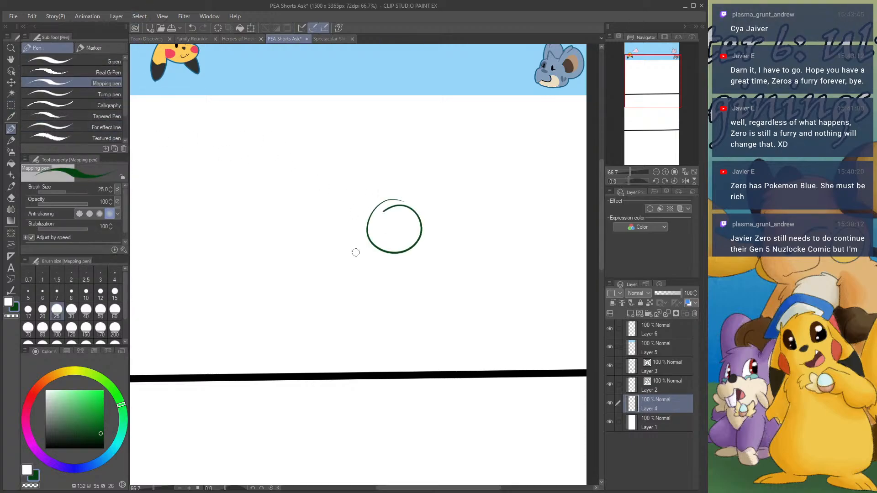
key(ctrl+z)
mouse_move(424, 213)
mouse_down()
mouse_move(445, 260)
mouse_move(421, 202)
mouse_move(374, 264)
mouse_move(449, 259)
mouse_move(425, 208)
mouse_up()
key(ctrl+z)
key(ctrl+z)
mouse_move(378, 223)
mouse_down()
mouse_move(451, 253)
mouse_move(421, 198)
mouse_move(377, 242)
mouse_up()
key(ctrl+z)
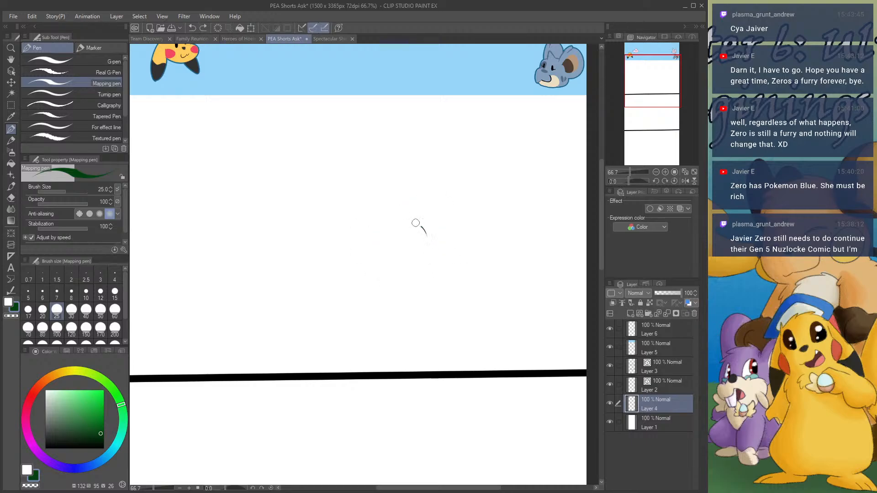
mouse_move(420, 221)
mouse_down()
mouse_move(400, 283)
mouse_move(436, 232)
mouse_move(375, 219)
mouse_move(356, 273)
mouse_move(425, 277)
mouse_up()
mouse_move(437, 241)
mouse_down()
mouse_move(399, 216)
mouse_move(358, 248)
mouse_move(414, 274)
mouse_up()
- Set the pen's stabilization to 33, clear the trial circles, and sketch a round head in the first panel
drag(67, 231, 80, 230)
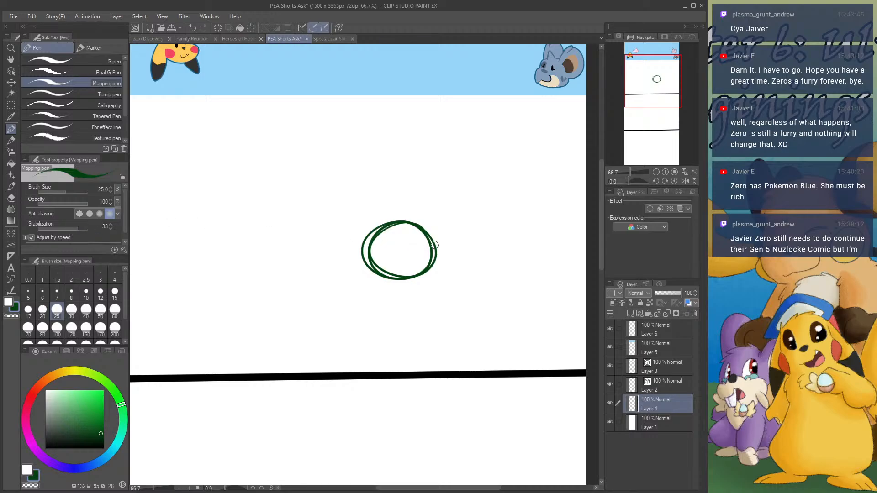
key(Delete)
mouse_move(432, 236)
mouse_down()
mouse_move(381, 256)
mouse_move(447, 287)
mouse_move(440, 229)
mouse_move(418, 219)
mouse_move(414, 266)
mouse_move(444, 210)
mouse_move(391, 212)
mouse_move(420, 265)
mouse_move(462, 229)
mouse_move(429, 198)
mouse_move(383, 230)
mouse_move(427, 263)
mouse_move(454, 220)
mouse_move(399, 201)
mouse_up()
key(Delete)
mouse_move(409, 275)
mouse_down()
mouse_move(408, 318)
mouse_move(438, 273)
mouse_move(387, 281)
mouse_move(432, 317)
mouse_move(455, 275)
mouse_move(407, 273)
mouse_move(419, 317)
mouse_move(457, 296)
mouse_move(429, 269)
mouse_move(403, 309)
mouse_move(459, 299)
mouse_move(426, 264)
mouse_move(417, 275)
mouse_move(439, 323)
mouse_move(453, 275)
mouse_move(397, 289)
mouse_move(424, 327)
mouse_up()
key(ctrl+z)
key(ctrl+z)
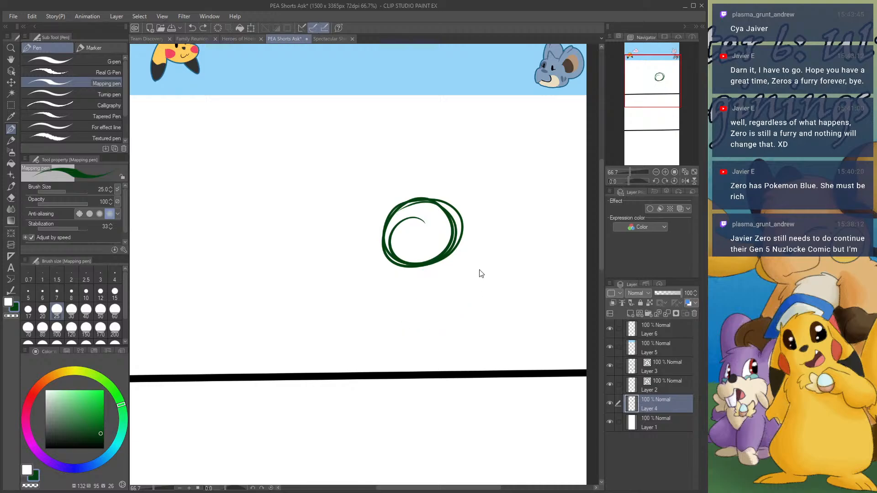
- Sketch a round body below the head and the two outer lower-body lines reaching the panel divider, redoing misplaced strokes
mouse_move(409, 284)
mouse_down()
mouse_move(420, 324)
mouse_move(437, 279)
mouse_move(381, 306)
mouse_move(444, 325)
mouse_move(448, 279)
mouse_move(397, 284)
mouse_move(411, 329)
mouse_move(460, 314)
mouse_move(455, 292)
mouse_move(461, 326)
mouse_move(461, 315)
mouse_move(492, 371)
mouse_up()
drag(457, 311, 492, 371)
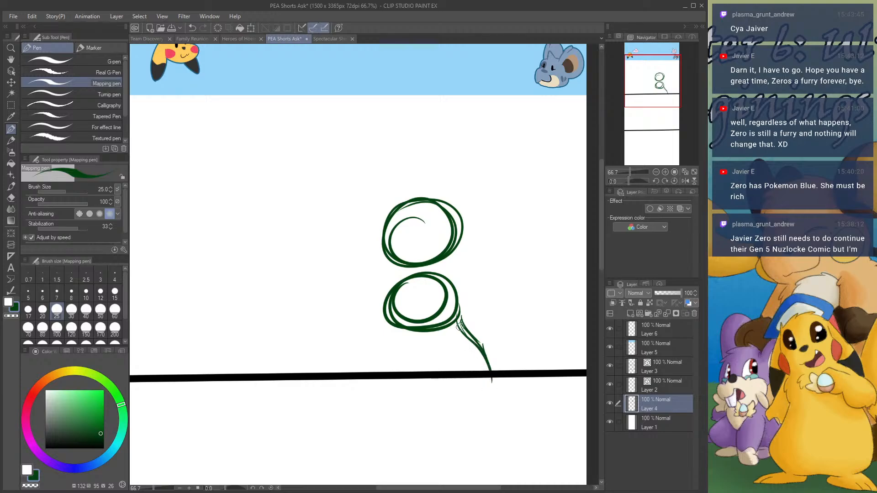
key(ctrl+z)
drag(459, 313, 492, 371)
key(ctrl+z)
key(ctrl+z)
drag(395, 325, 383, 372)
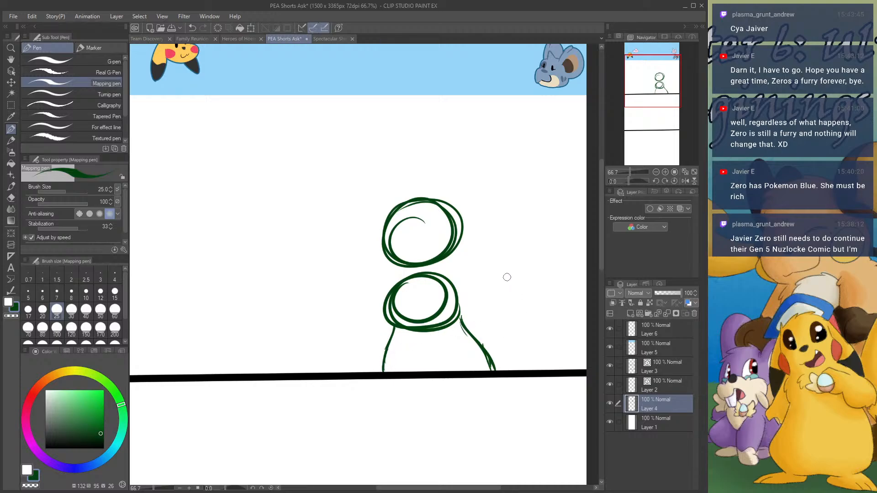
- Sketch the two inner leg lines between the outer ones below the body, redoing misplaced strokes
drag(448, 325, 430, 370)
drag(408, 333, 412, 368)
key(ctrl+z)
key(ctrl+z)
key(ctrl+z)
mouse_move(450, 338)
mouse_down()
mouse_move(434, 349)
mouse_move(427, 372)
mouse_up()
key(ctrl+z)
drag(410, 335, 415, 371)
- Sketch a short slanted arm line off the body's left side, redoing the first strokes
mouse_move(392, 286)
mouse_down()
mouse_move(371, 306)
mouse_move(357, 293)
mouse_move(391, 293)
mouse_move(369, 321)
mouse_up()
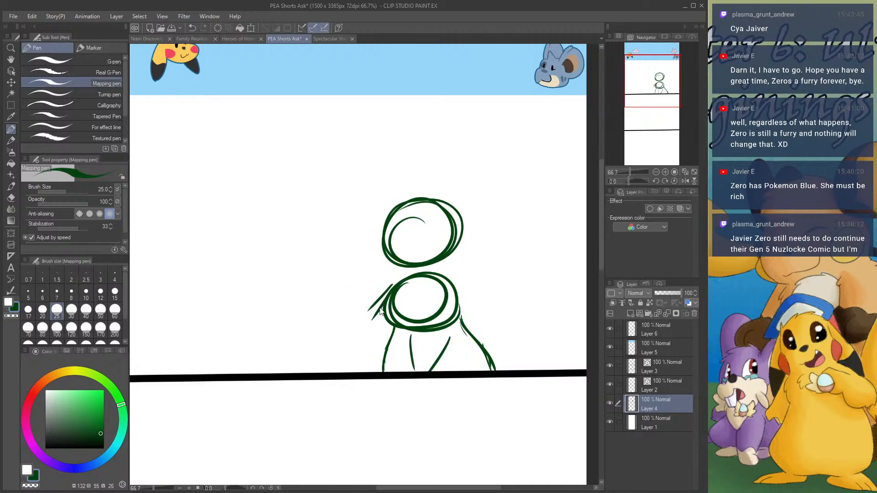
key(ctrl+z)
key(ctrl+z)
drag(392, 293, 371, 318)
- Add a layer above the sketch with a dark green border effect and set the Mapping pen to white at size 60
click(650, 209)
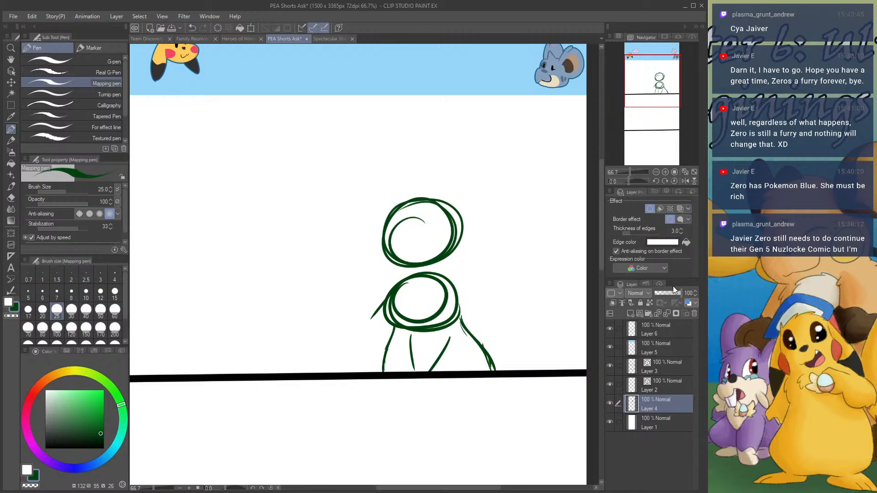
key(ctrl+z)
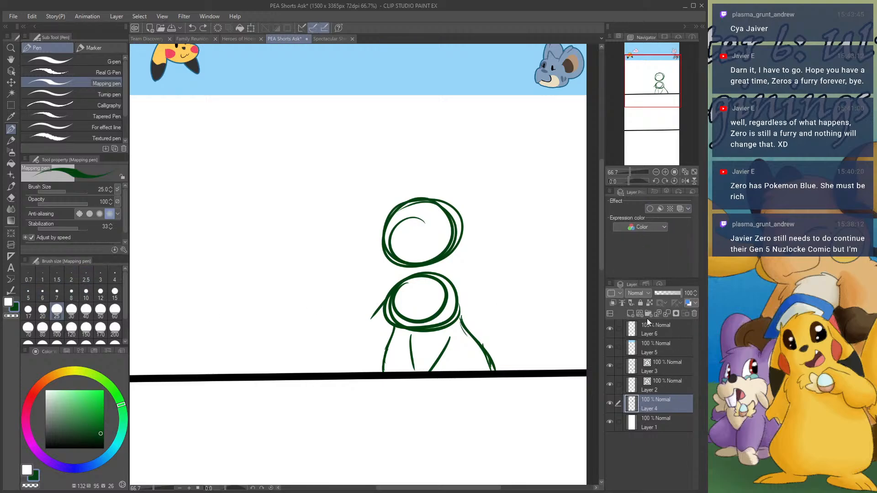
click(632, 315)
click(650, 209)
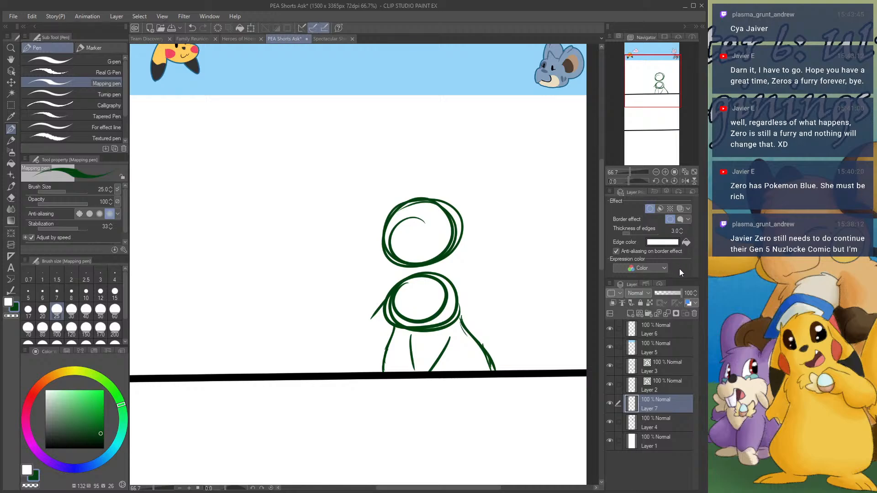
click(685, 243)
click(8, 302)
click(114, 311)
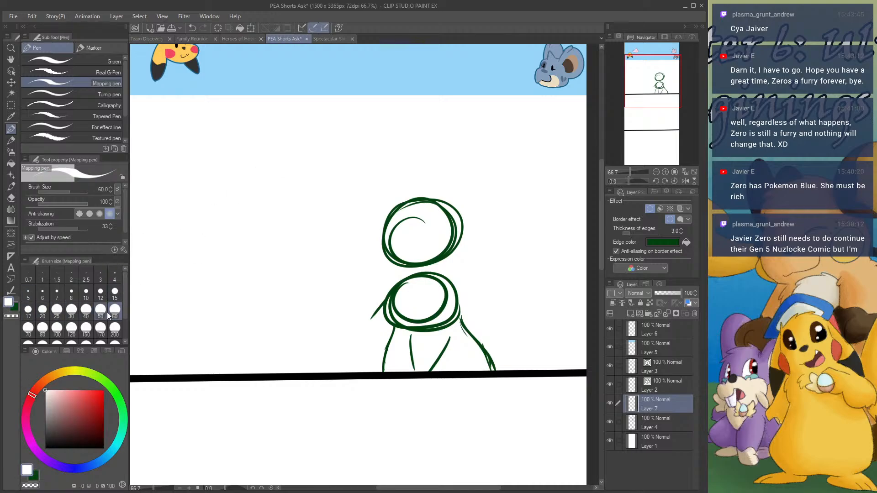
- Try drawing a white oval speech bubble with a curved tail toward the first panel's character, using a 6.0 border thickness
click(115, 327)
drag(283, 174, 233, 174)
click(115, 293)
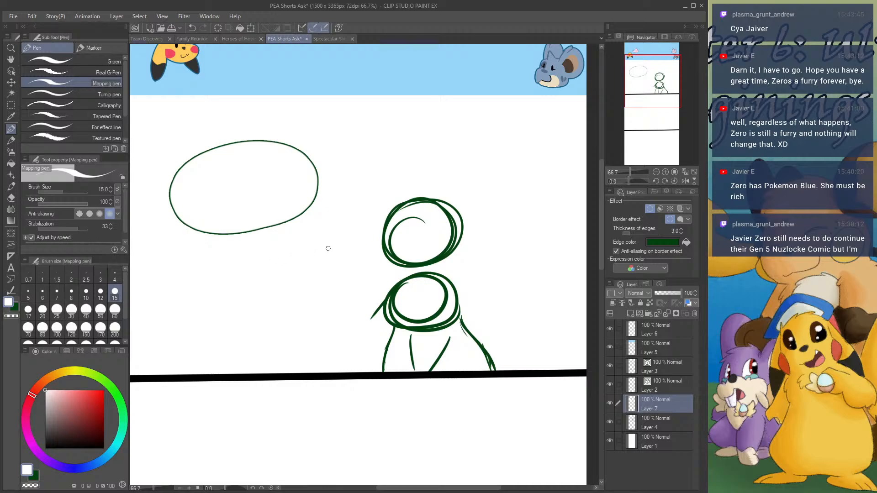
drag(328, 248, 238, 233)
key(ctrl+z)
drag(332, 261, 229, 234)
key(ctrl+z)
drag(336, 261, 228, 234)
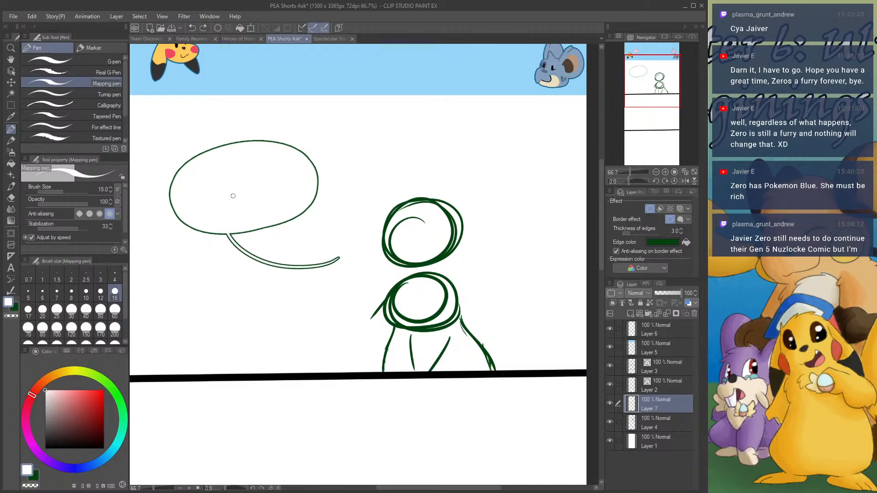
click(681, 228)
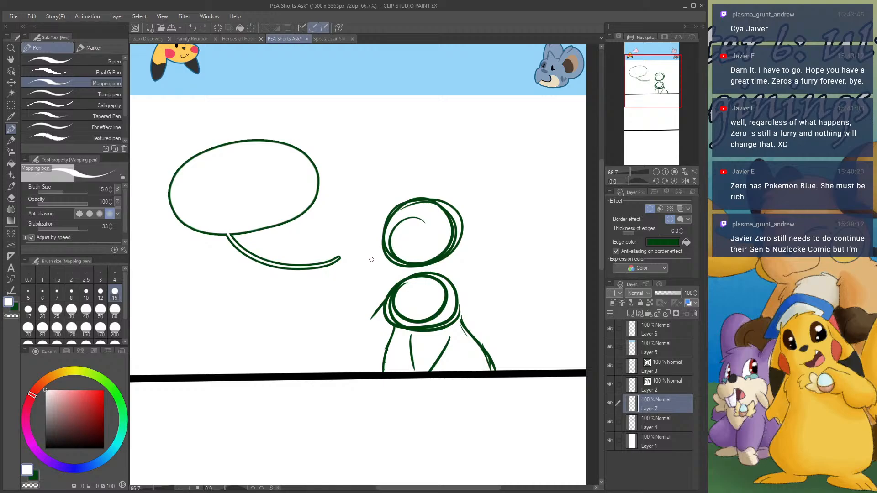
- Undo the speech bubble and its border effect, and remove the extra layer above the sketch
key(ctrl+z)
key(ctrl+z)
key(ctrl+z)
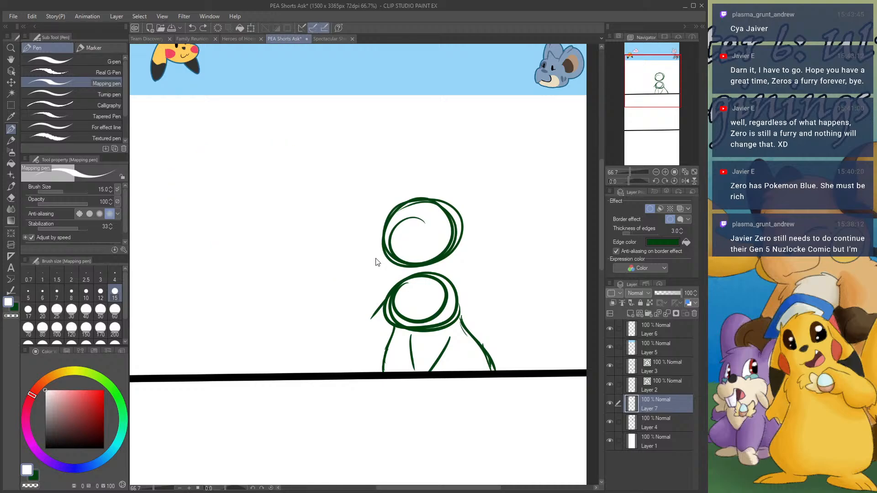
key(ctrl+z)
key(ctrl+z)
key(ctrl+z)
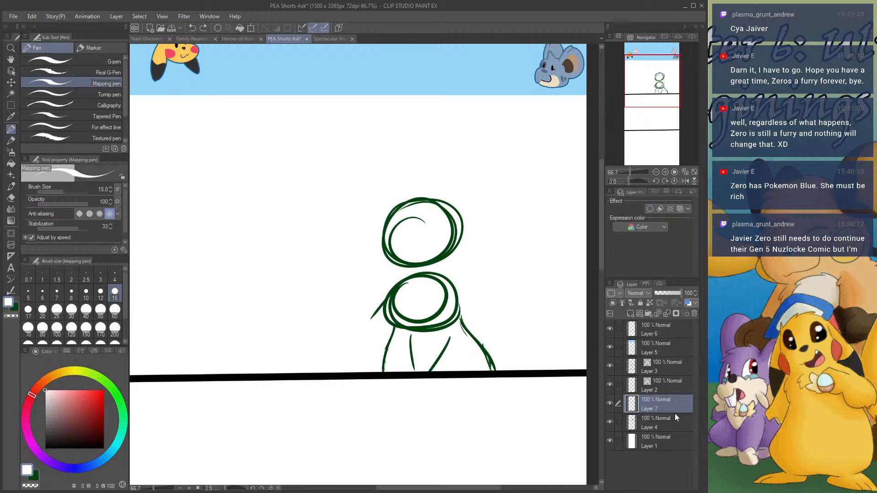
click(610, 403)
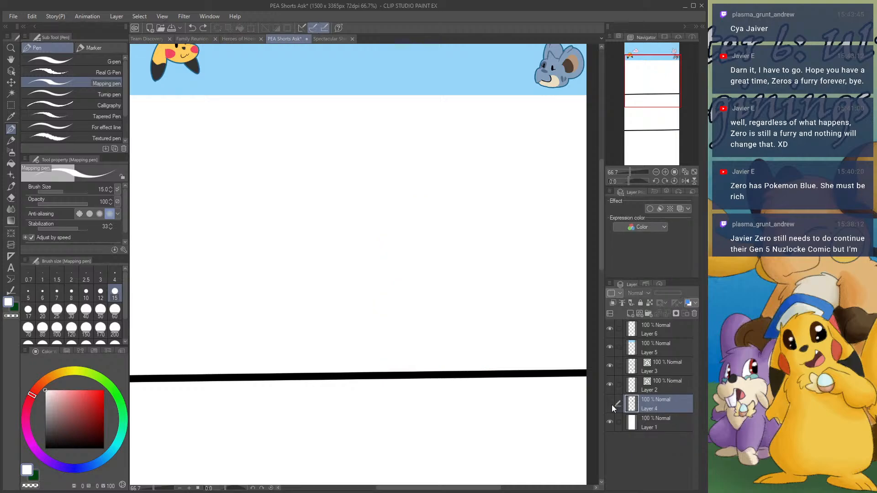
click(610, 403)
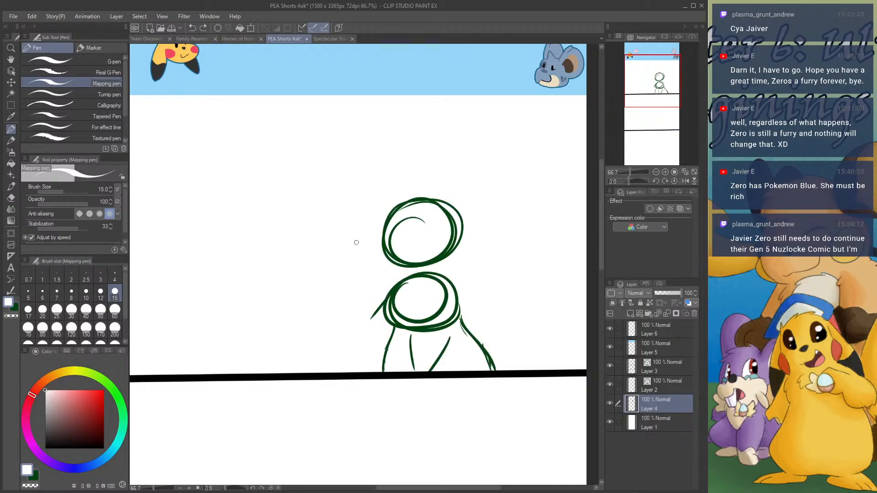
- Redraw the first character's front leg lines in the sketch's dark green and add a pointed leaf-shaped tail beside the body
alt+click(424, 327)
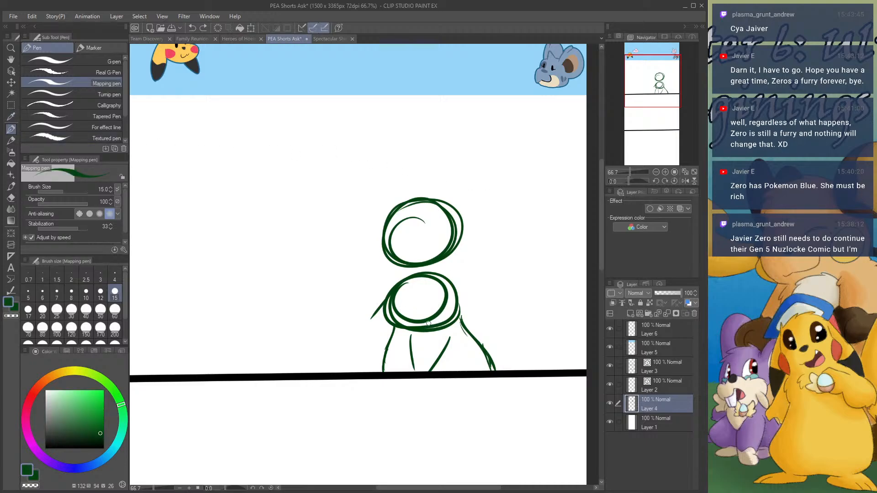
key(ctrl+z)
key(ctrl+z)
key(ctrl+z)
key(ctrl+z)
mouse_move(390, 328)
mouse_down()
mouse_move(376, 367)
mouse_move(387, 353)
mouse_move(400, 372)
mouse_up()
drag(454, 332, 430, 371)
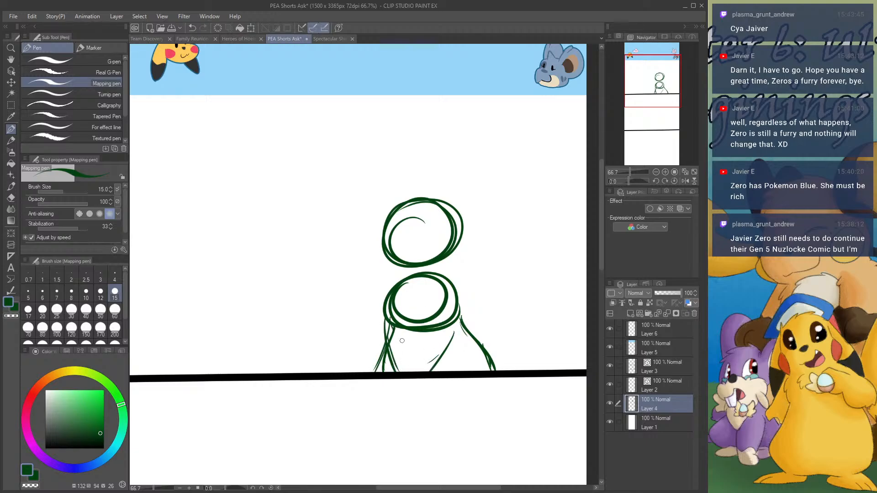
mouse_move(394, 330)
mouse_down()
mouse_move(407, 346)
mouse_move(435, 319)
mouse_move(407, 348)
mouse_move(406, 378)
mouse_up()
key(ctrl+z)
mouse_move(490, 350)
mouse_down()
mouse_move(557, 283)
mouse_move(523, 359)
mouse_move(507, 369)
mouse_up()
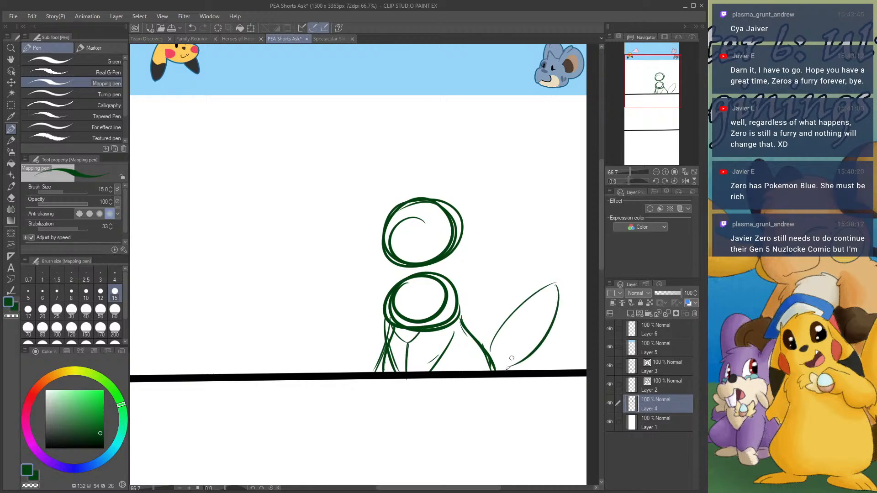
- Sketch a round head with a smaller round body beneath it in the lower-left part of the last panel
click(654, 157)
click(657, 171)
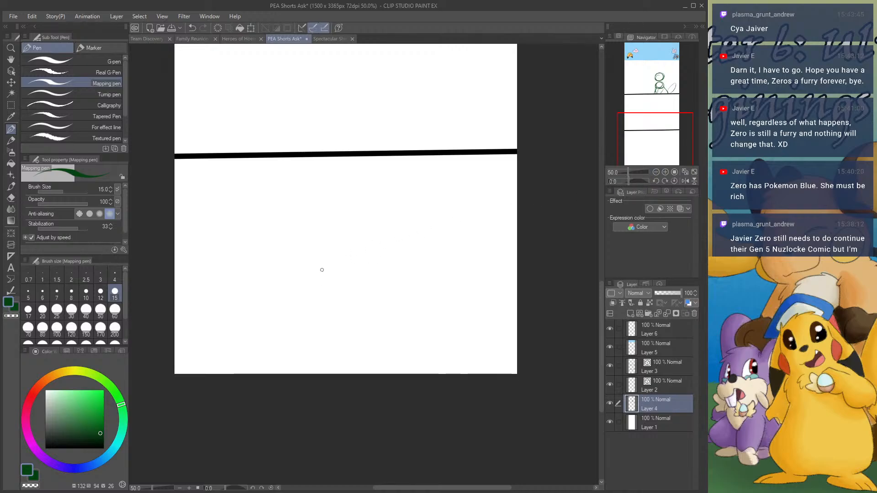
mouse_move(290, 268)
mouse_down()
mouse_move(268, 301)
mouse_move(289, 260)
mouse_move(265, 297)
mouse_move(268, 279)
mouse_move(311, 250)
mouse_move(267, 260)
mouse_up()
key(ctrl+z)
mouse_move(304, 241)
mouse_down()
mouse_move(270, 280)
mouse_move(322, 262)
mouse_move(288, 238)
mouse_move(268, 286)
mouse_move(322, 268)
mouse_move(295, 240)
mouse_move(283, 287)
mouse_move(311, 285)
mouse_move(266, 318)
mouse_move(305, 266)
mouse_move(256, 302)
mouse_move(314, 303)
mouse_move(311, 270)
mouse_move(256, 287)
mouse_move(315, 290)
mouse_move(284, 254)
mouse_move(274, 315)
mouse_move(316, 272)
mouse_move(272, 262)
mouse_move(285, 308)
mouse_move(316, 265)
mouse_up()
key(Delete)
key(Delete)
mouse_move(293, 328)
mouse_down()
mouse_move(322, 348)
mouse_move(291, 314)
mouse_move(294, 358)
mouse_move(326, 327)
mouse_move(274, 328)
mouse_move(317, 353)
mouse_move(316, 310)
mouse_move(273, 347)
mouse_up()
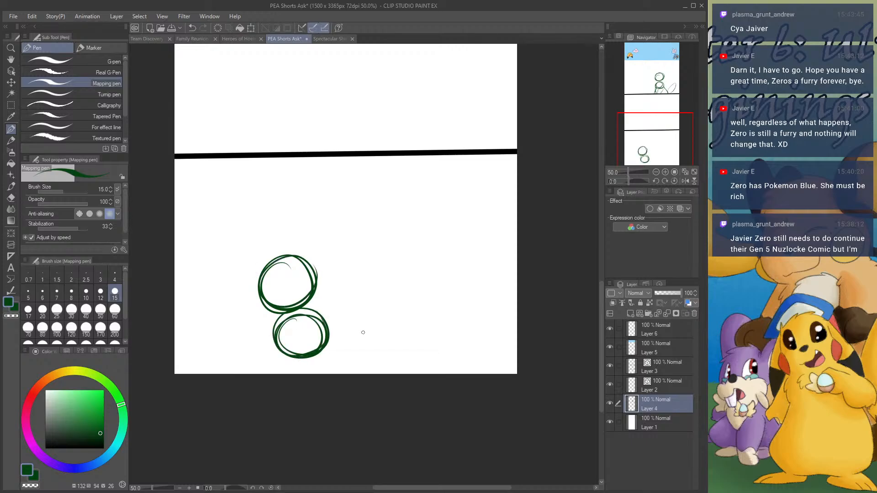
- Sketch the last panel character's back line from the neck to a rounded rump, redoing misplaced strokes
mouse_move(322, 316)
mouse_down()
mouse_move(341, 324)
mouse_move(328, 309)
mouse_move(345, 323)
mouse_move(328, 320)
mouse_move(323, 306)
mouse_move(339, 317)
mouse_move(385, 321)
mouse_move(396, 331)
mouse_move(392, 343)
mouse_move(355, 316)
mouse_move(396, 328)
mouse_move(399, 348)
mouse_up()
key(ctrl+z)
key(ctrl+z)
key(ctrl+z)
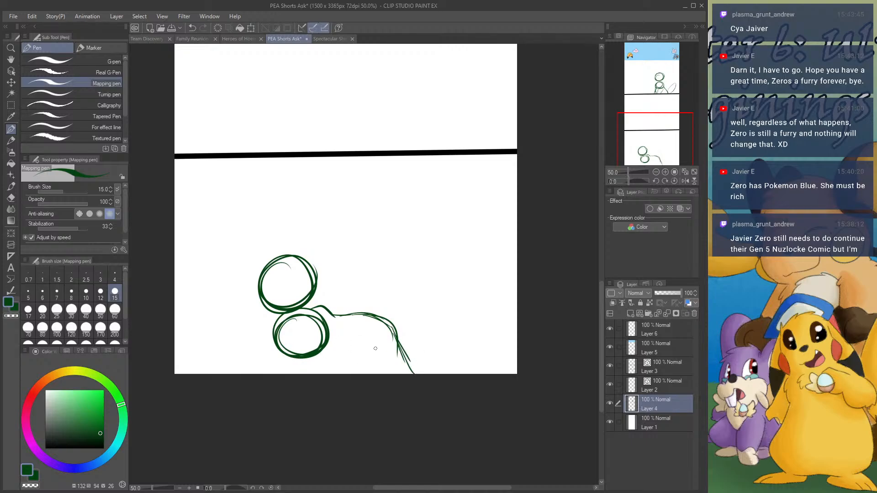
key(ctrl+z)
key(ctrl+z)
- Sketch the last panel character's leg lines down to the page edge and a long leaf-shaped tail rising from the rump
drag(324, 347, 326, 376)
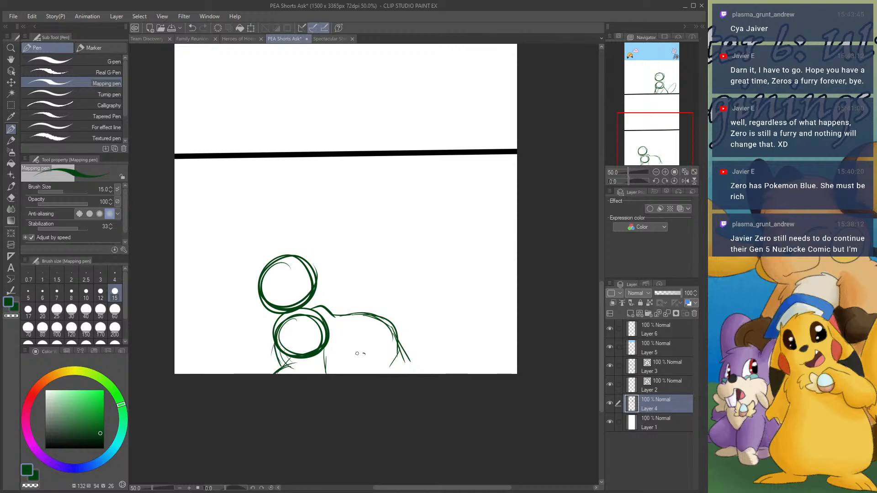
drag(357, 353, 342, 374)
drag(397, 352, 395, 374)
mouse_move(382, 315)
mouse_down()
mouse_move(430, 277)
mouse_move(472, 271)
mouse_up()
mouse_move(414, 286)
mouse_down()
mouse_move(511, 278)
mouse_move(382, 315)
mouse_up()
drag(475, 268, 390, 315)
- Copy the first panel's character sketch into the same spot in the second panel and merge the copy into Layer 4
click(655, 171)
click(656, 172)
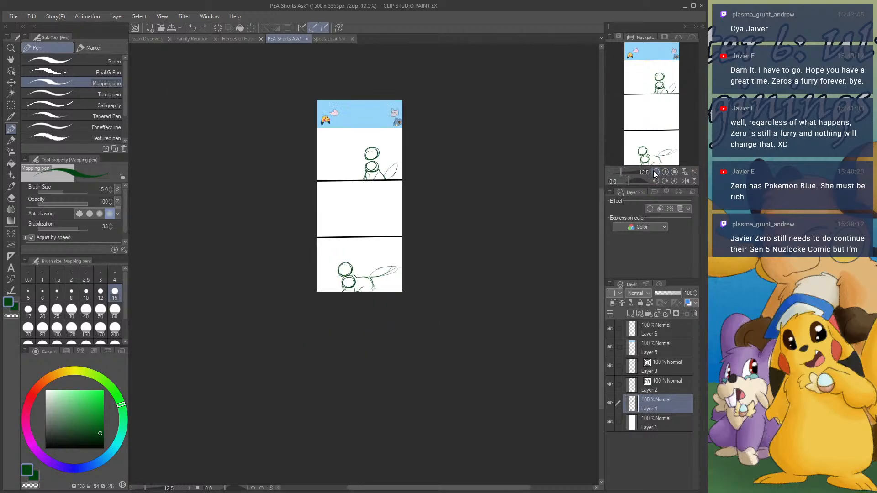
key(m)
drag(339, 137, 402, 188)
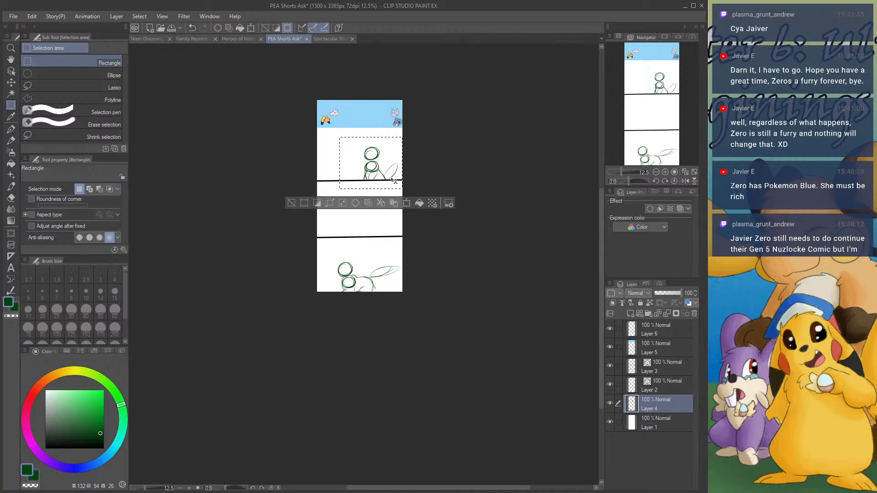
key(ctrl+c)
key(ctrl+v)
click(13, 83)
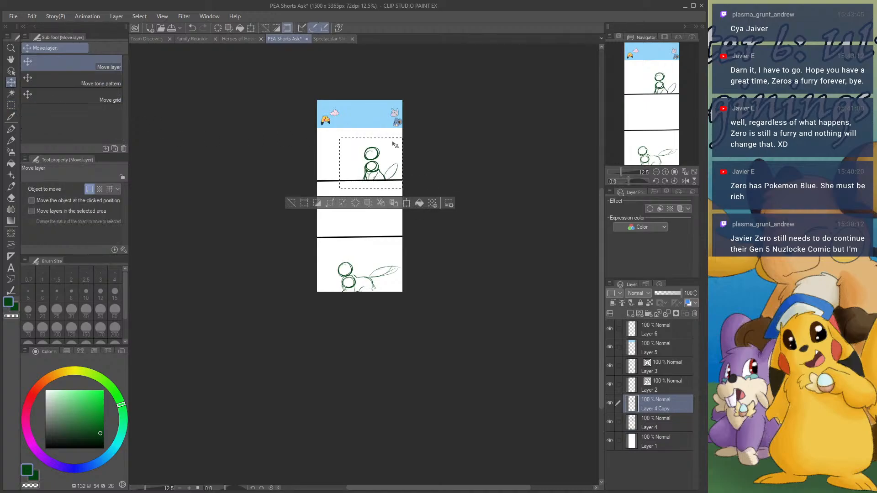
drag(381, 161, 383, 217)
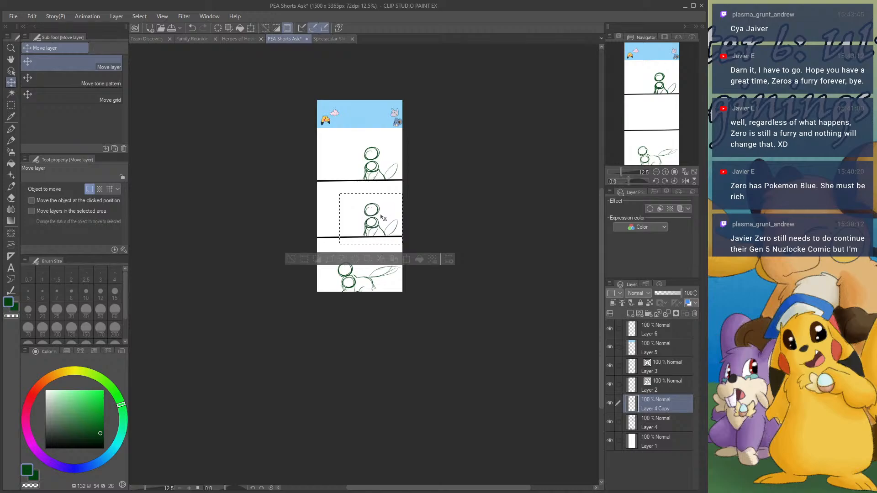
click(667, 313)
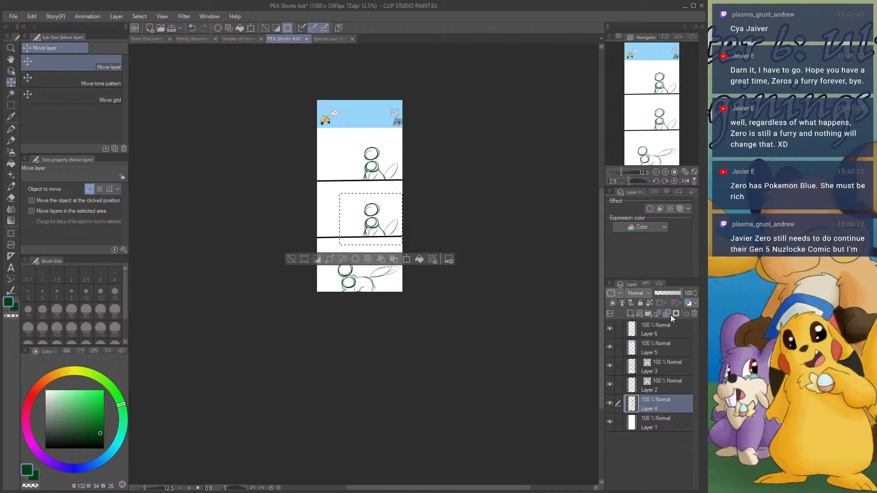
- Lower the sketch layer's opacity to 29% and add a new layer above it
drag(668, 291, 664, 292)
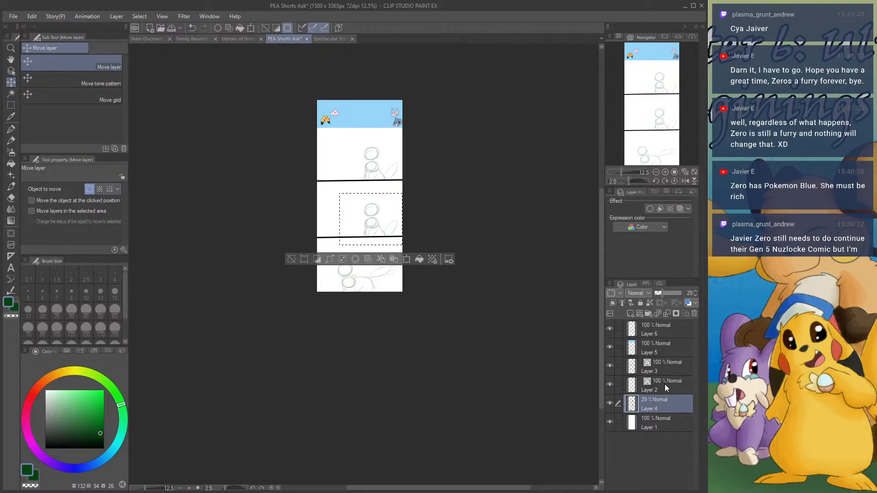
click(630, 314)
- Set the drawing colour to light pink (337, 37, 100) and clear the selection
click(26, 414)
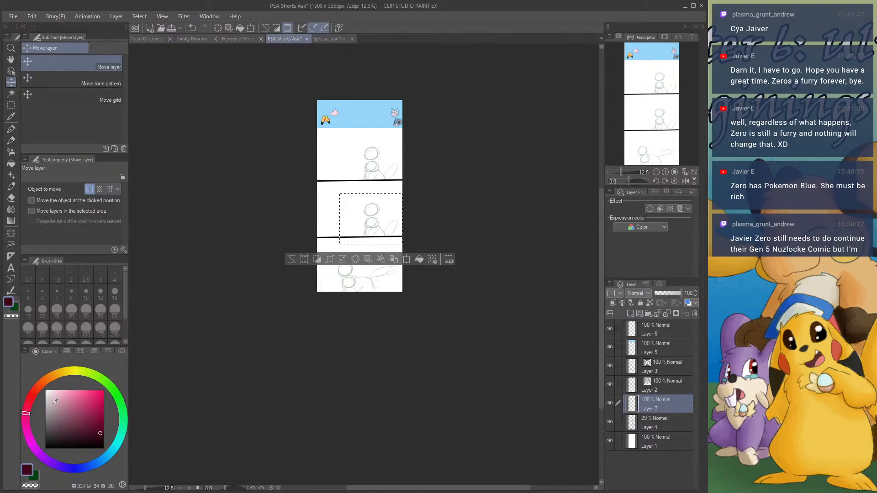
mouse_move(69, 404)
mouse_down()
mouse_move(60, 389)
mouse_move(68, 377)
mouse_up()
click(139, 16)
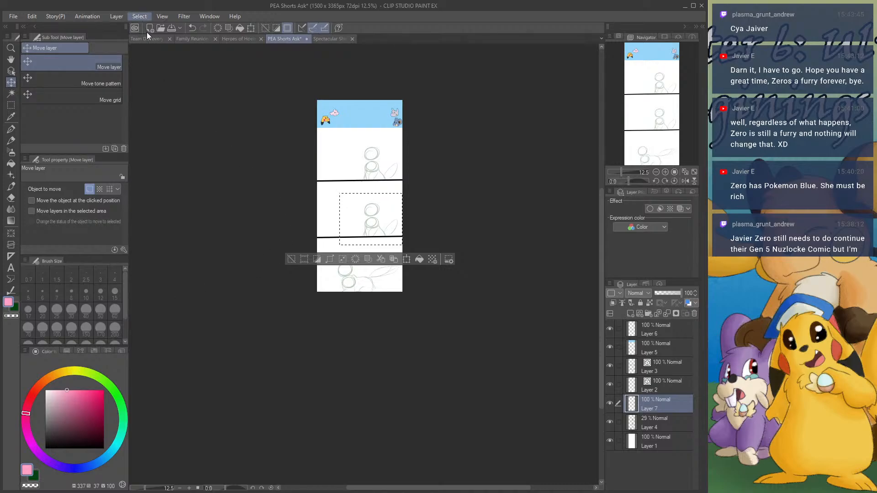
click(149, 37)
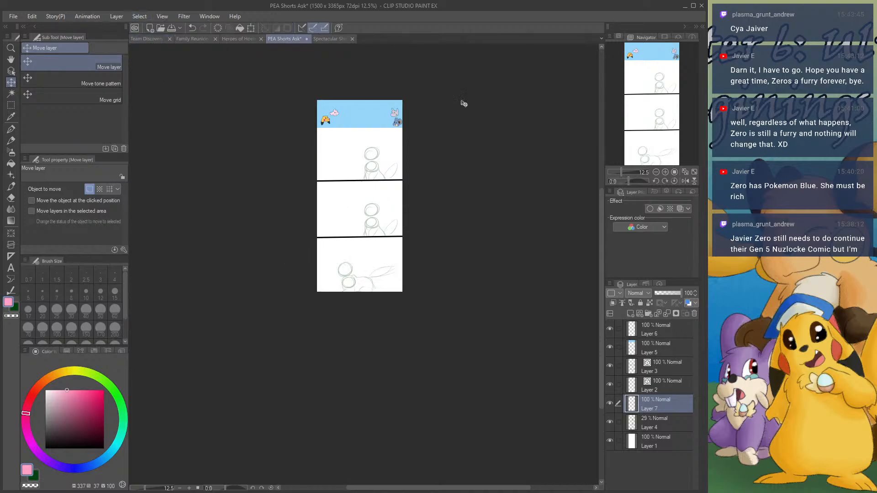
- Draw a pointed nose and two closed eyes with lashes on the first panel's head using the pink Mapping pen
click(665, 172)
click(665, 172)
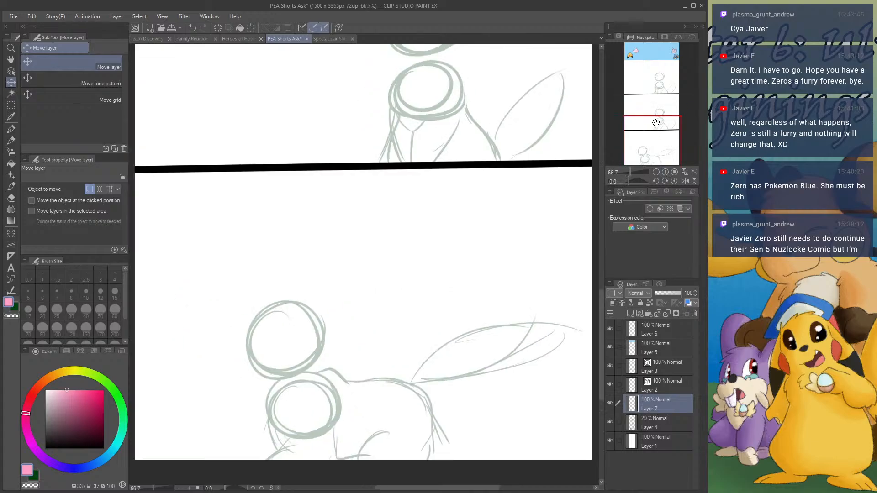
drag(657, 105, 663, 78)
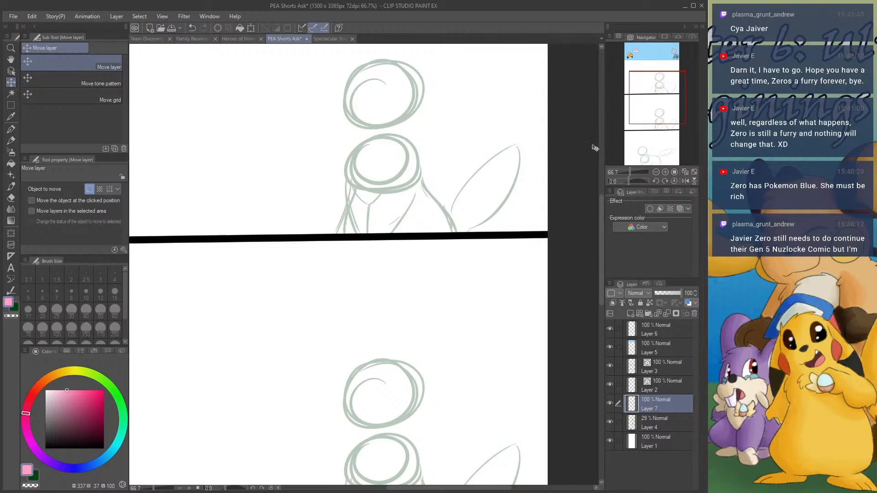
click(665, 172)
drag(665, 174, 666, 163)
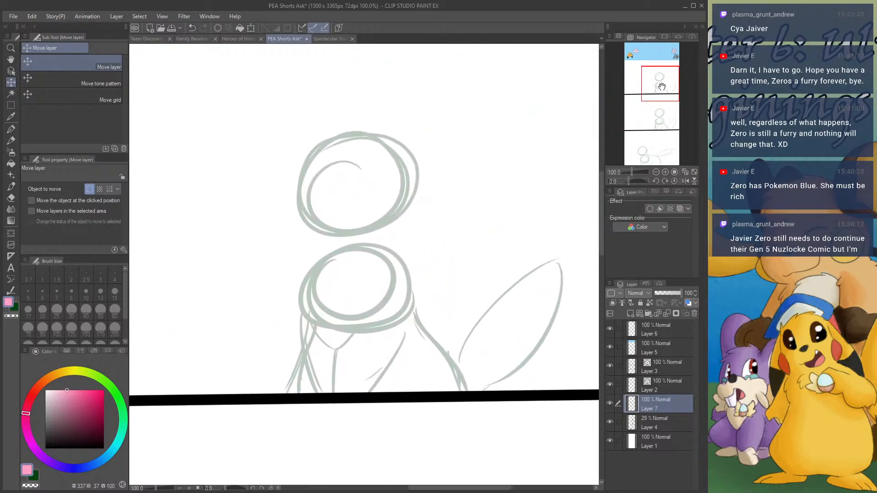
click(665, 172)
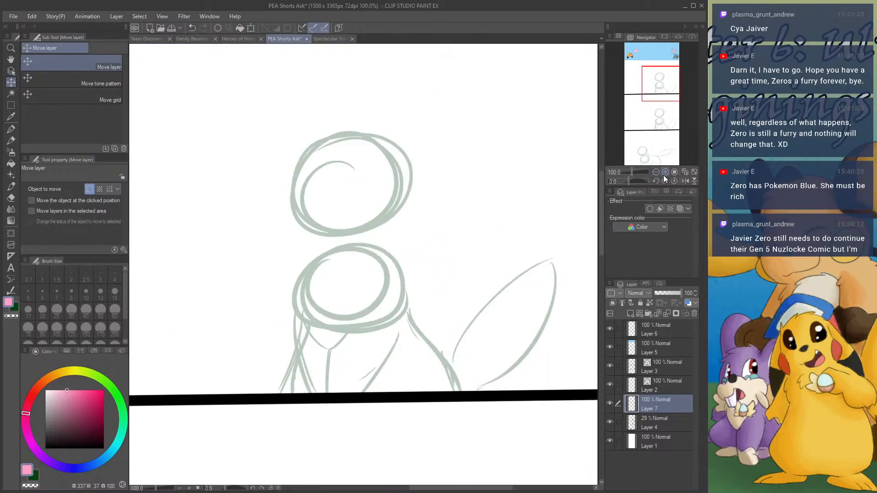
click(11, 128)
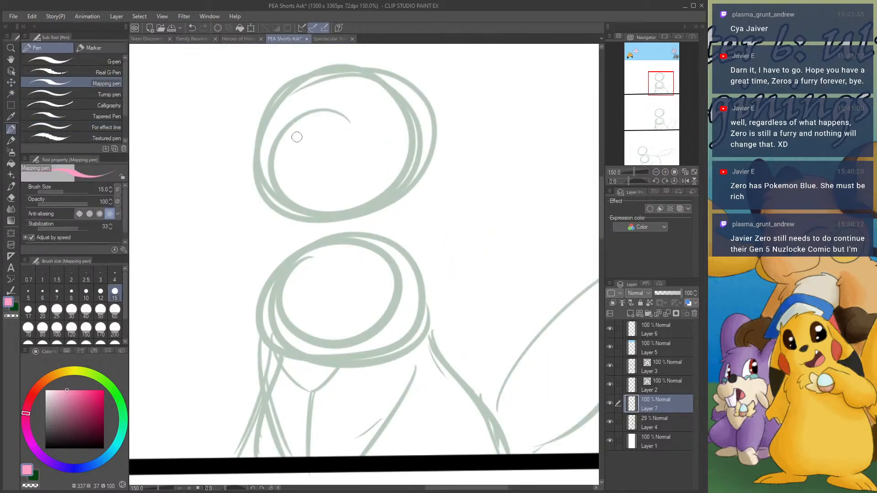
mouse_move(279, 157)
mouse_down()
mouse_move(302, 147)
mouse_move(286, 146)
mouse_move(305, 147)
mouse_move(270, 155)
mouse_move(288, 158)
mouse_move(299, 144)
mouse_move(270, 154)
mouse_up()
key(ctrl+z)
key(ctrl+z)
mouse_move(321, 131)
mouse_down()
mouse_move(396, 113)
mouse_move(345, 132)
mouse_move(376, 101)
mouse_move(345, 130)
mouse_up()
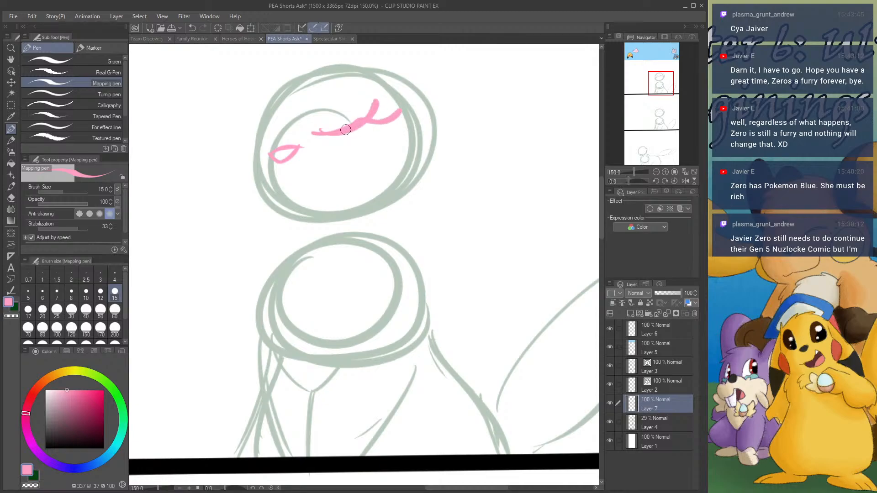
mouse_move(273, 138)
mouse_down()
mouse_move(241, 148)
mouse_move(246, 141)
mouse_move(260, 146)
mouse_up()
- Draw a wide open smiling mouth with a tongue below the nose and add an eyebrow above the far eye
mouse_move(267, 196)
mouse_down()
mouse_move(316, 191)
mouse_move(317, 162)
mouse_move(354, 192)
mouse_up()
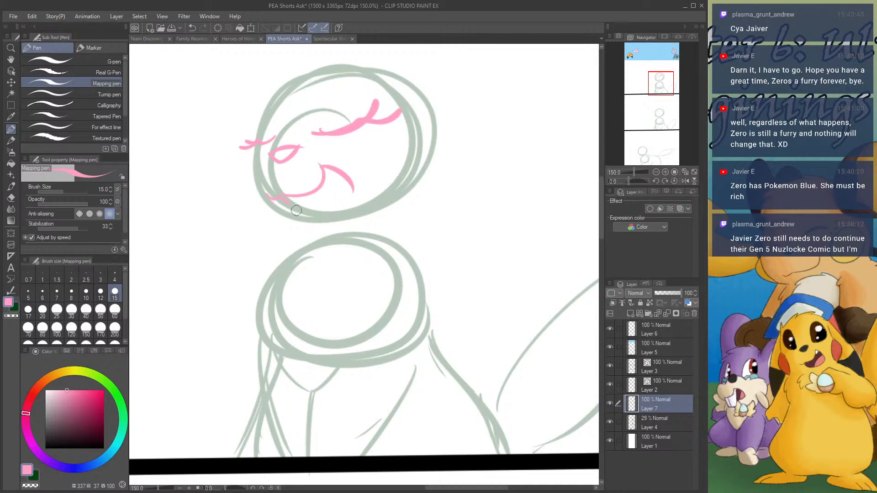
mouse_move(289, 203)
mouse_down()
mouse_move(339, 205)
mouse_move(331, 207)
mouse_move(358, 184)
mouse_move(323, 205)
mouse_move(353, 187)
mouse_move(331, 200)
mouse_move(339, 177)
mouse_move(344, 183)
mouse_move(325, 208)
mouse_up()
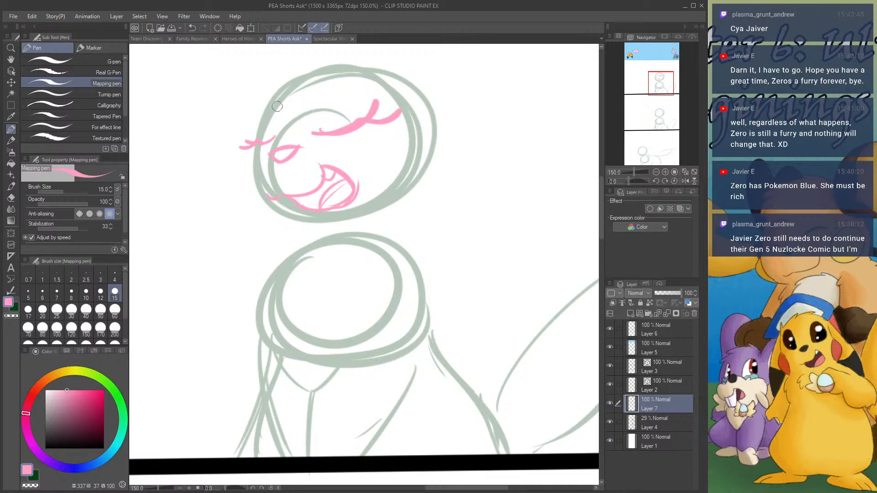
drag(277, 107, 298, 102)
- Outline the first character's head in pink, with fur tufts on top and forehead, a protruding muzzle and the chin line
drag(631, 95, 643, 75)
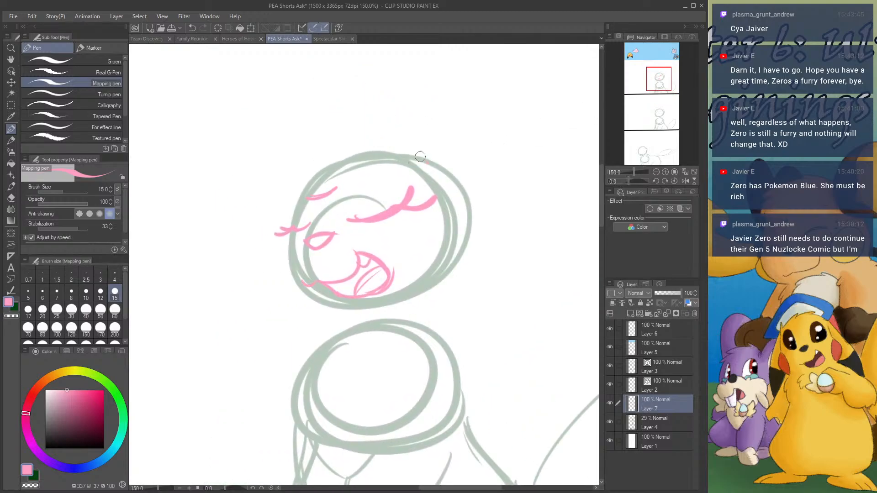
mouse_move(427, 162)
mouse_down()
mouse_move(396, 149)
mouse_move(281, 175)
mouse_move(319, 166)
mouse_move(281, 202)
mouse_move(299, 196)
mouse_move(280, 225)
mouse_move(281, 263)
mouse_move(264, 281)
mouse_move(337, 315)
mouse_move(383, 312)
mouse_up()
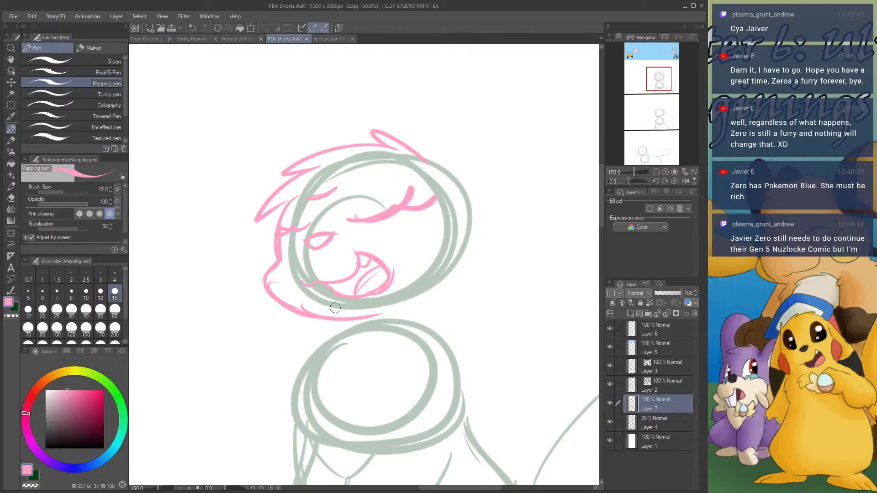
drag(662, 78, 661, 97)
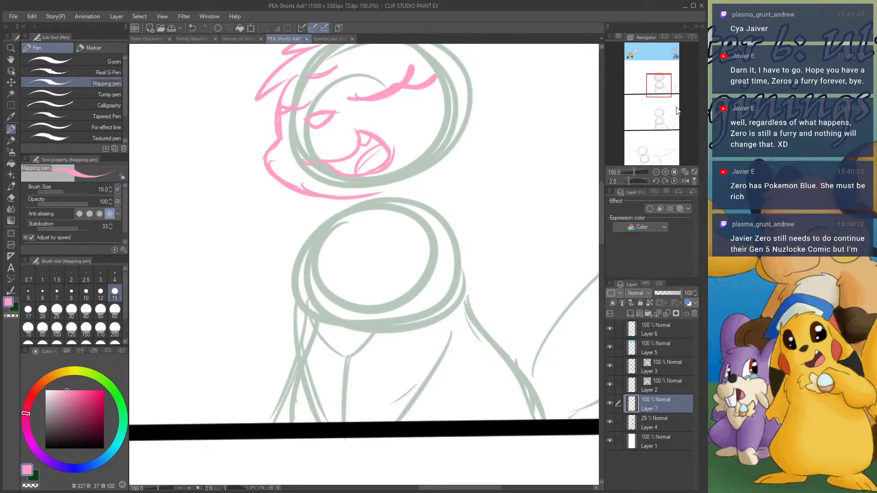
scroll(297, 192, up, 3)
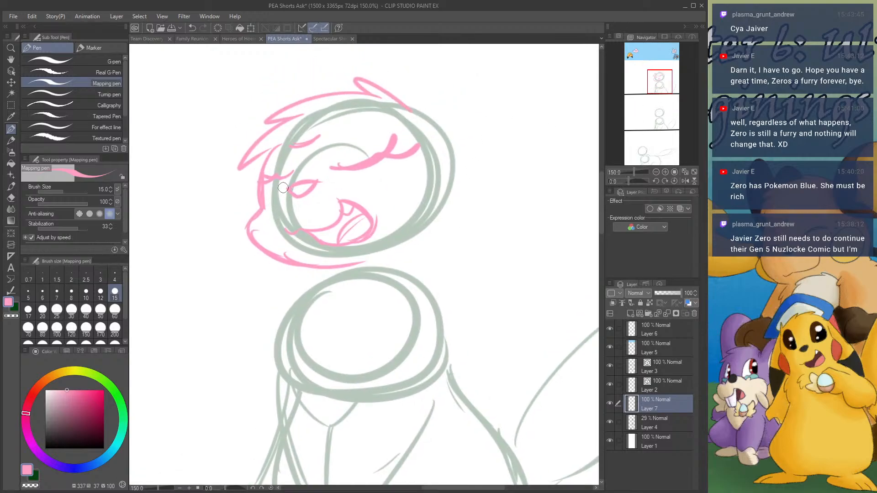
- Finish the first character's head in pink with the upper muzzle, cheek and back of the head, and add a collar with a round bell
drag(276, 197, 250, 232)
mouse_move(312, 182)
mouse_down()
mouse_move(408, 187)
mouse_move(388, 187)
mouse_move(426, 220)
mouse_move(406, 209)
mouse_move(410, 194)
mouse_move(389, 261)
mouse_move(384, 253)
mouse_move(338, 267)
mouse_up()
drag(411, 235, 373, 263)
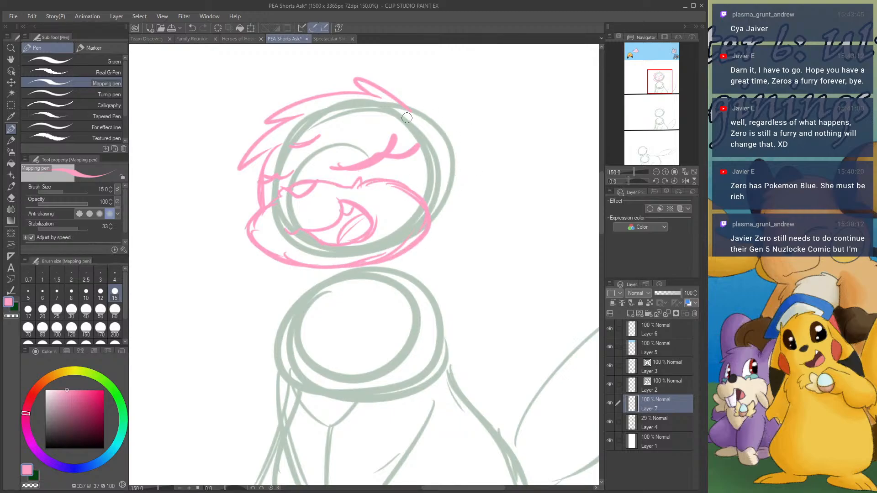
mouse_move(407, 117)
mouse_down()
mouse_move(427, 145)
mouse_move(408, 119)
mouse_move(428, 163)
mouse_move(427, 148)
mouse_move(432, 197)
mouse_move(410, 242)
mouse_up()
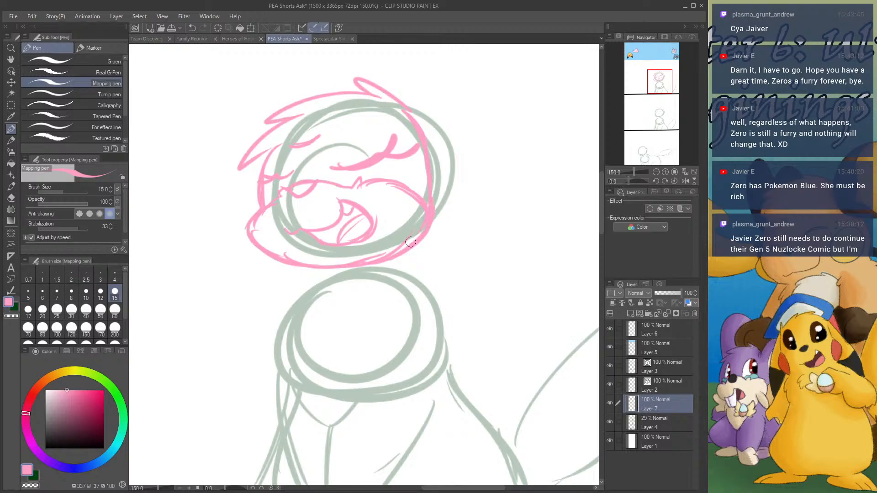
mouse_move(407, 193)
mouse_down()
mouse_move(434, 227)
mouse_move(396, 237)
mouse_up()
mouse_move(309, 270)
mouse_down()
mouse_move(340, 272)
mouse_move(332, 264)
mouse_move(308, 273)
mouse_move(295, 267)
mouse_move(329, 275)
mouse_move(306, 280)
mouse_move(324, 298)
mouse_move(351, 264)
mouse_move(341, 297)
mouse_move(315, 292)
mouse_up()
mouse_move(273, 253)
mouse_down()
mouse_move(308, 281)
mouse_move(270, 259)
mouse_move(334, 287)
mouse_move(410, 256)
mouse_move(417, 239)
mouse_move(356, 284)
mouse_up()
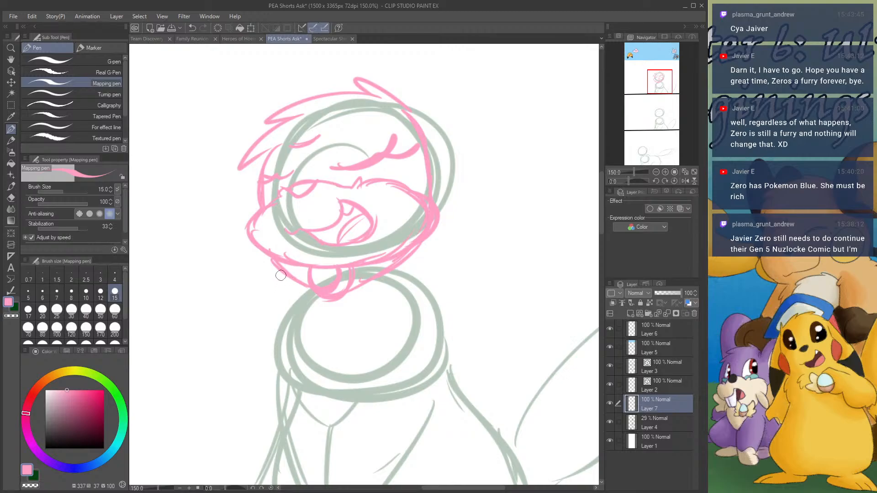
- Draw the chest narrowing to a point below the collar and the sloping back line of the first panel's character
mouse_move(282, 273)
mouse_down()
mouse_move(271, 309)
mouse_move(274, 358)
mouse_up()
drag(276, 297, 278, 385)
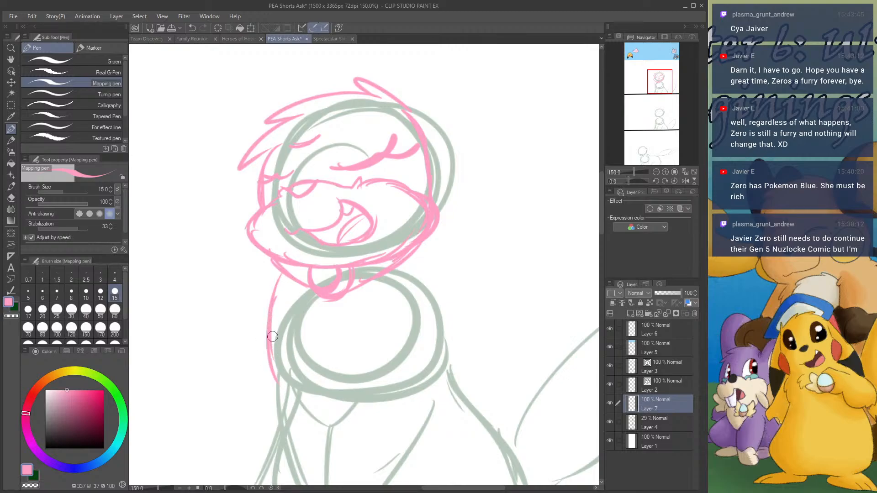
mouse_move(272, 336)
mouse_down()
mouse_move(279, 372)
mouse_move(328, 429)
mouse_move(324, 423)
mouse_move(363, 395)
mouse_up()
drag(334, 423, 388, 357)
drag(293, 282, 297, 385)
drag(299, 356, 318, 422)
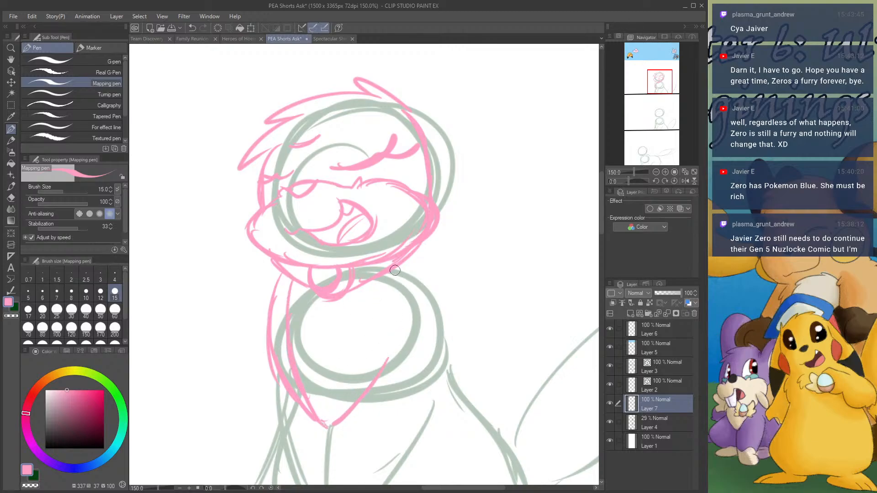
drag(395, 270, 383, 368)
mouse_move(418, 244)
mouse_down()
mouse_move(456, 358)
mouse_move(504, 420)
mouse_up()
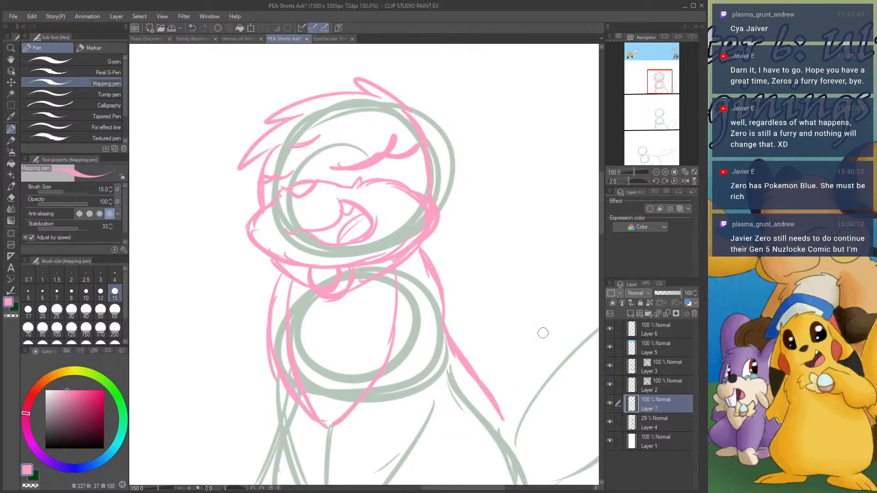
- Draw the front side of the body and foreleg from the collar down to the first panel's lower border in pink
drag(658, 97, 657, 89)
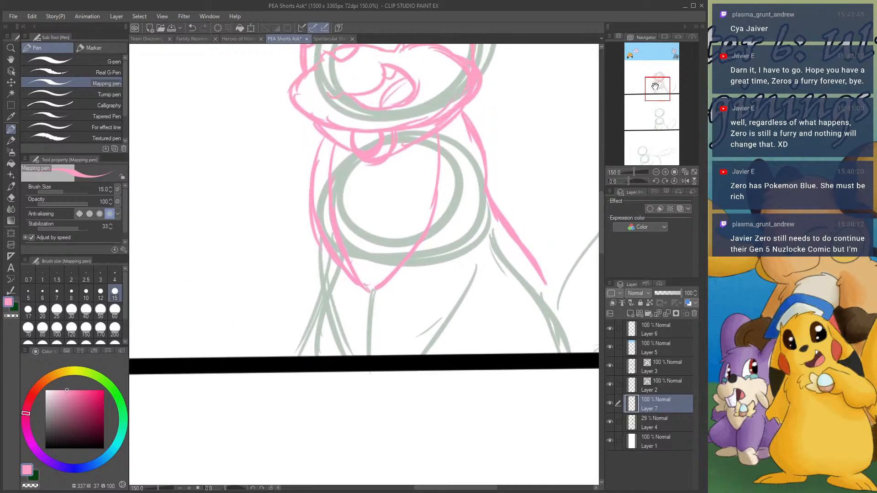
mouse_move(315, 184)
mouse_down()
mouse_move(302, 261)
mouse_move(315, 299)
mouse_up()
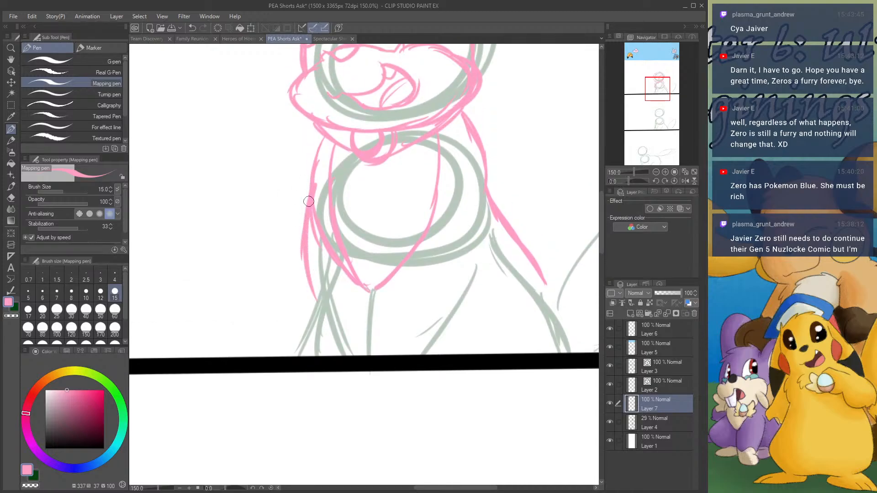
drag(309, 204, 331, 333)
drag(326, 129, 300, 244)
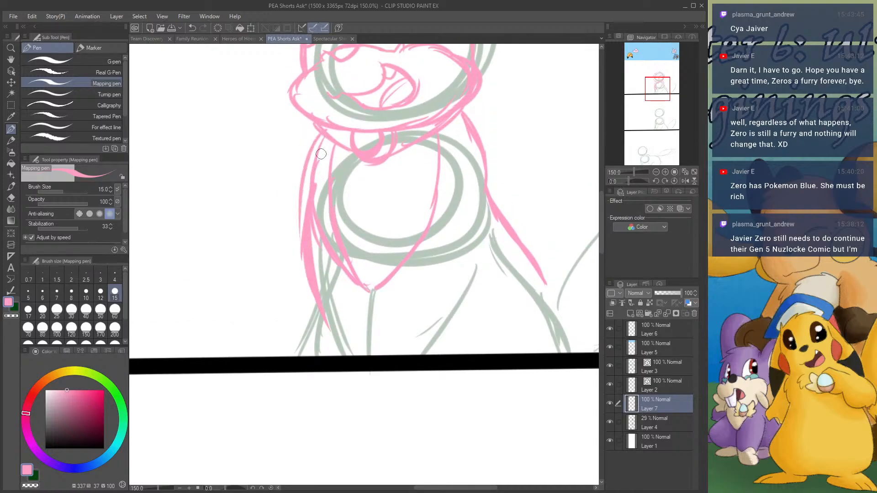
drag(318, 151, 312, 302)
drag(303, 213, 320, 337)
drag(300, 269, 328, 354)
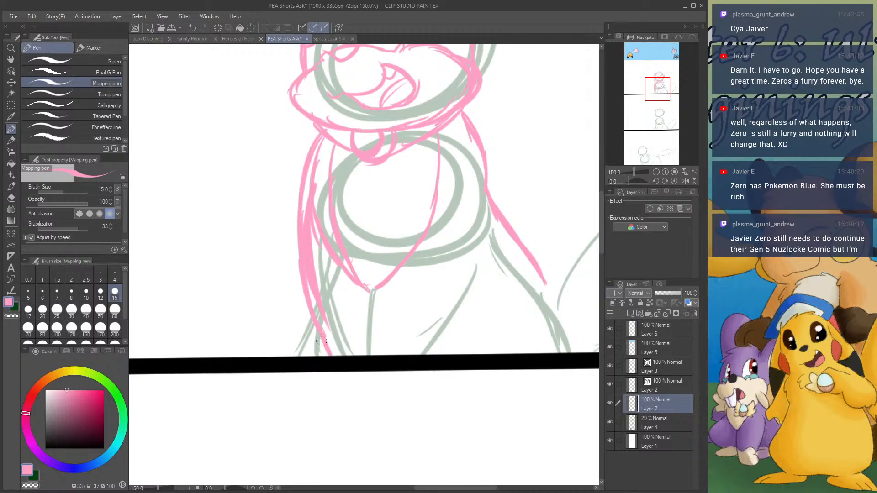
- Draw the curved outer leg line spreading out from the front of the body to the first panel's lower border
drag(303, 252, 249, 337)
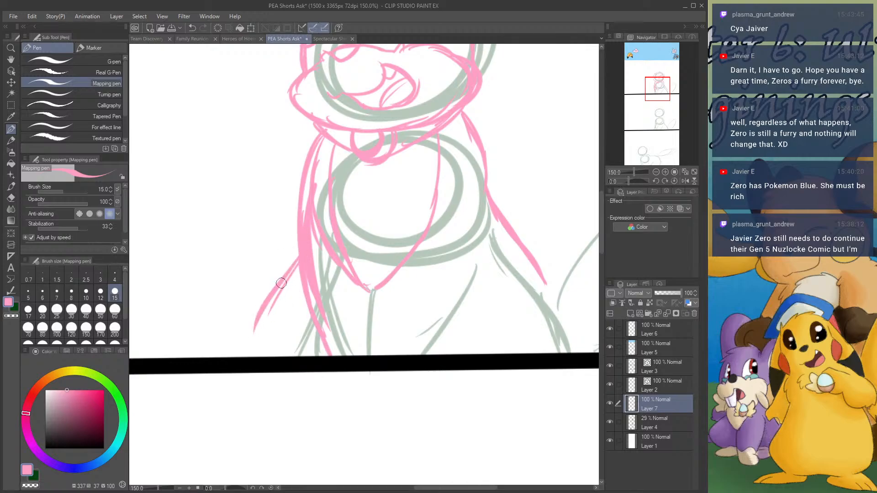
drag(283, 280, 244, 353)
drag(257, 314, 240, 359)
drag(282, 275, 264, 298)
drag(300, 259, 257, 336)
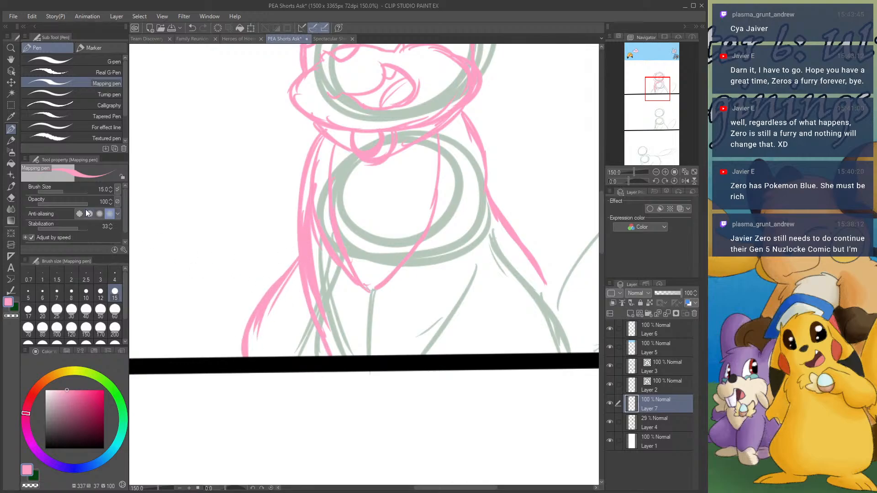
- Erase the messy strokes along the front of the body with the Hard eraser at size 60
click(11, 199)
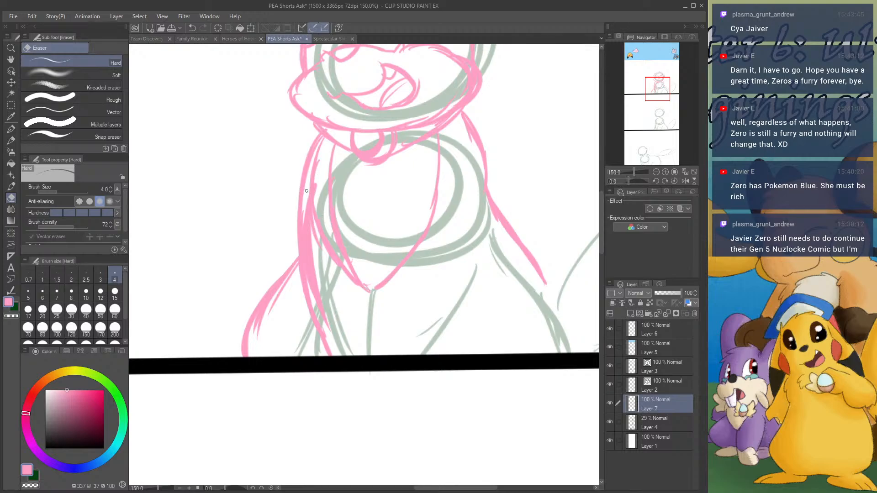
click(115, 310)
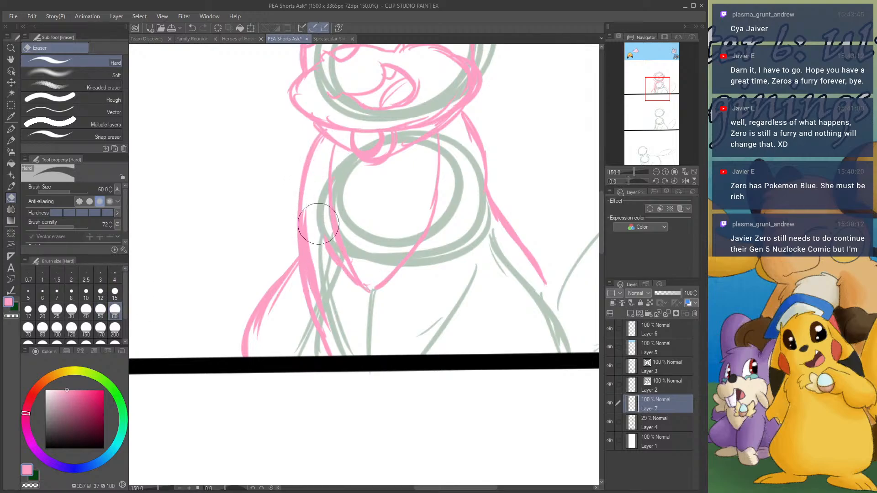
mouse_move(318, 224)
mouse_down()
mouse_move(334, 313)
mouse_move(322, 256)
mouse_move(340, 300)
mouse_move(354, 307)
mouse_up()
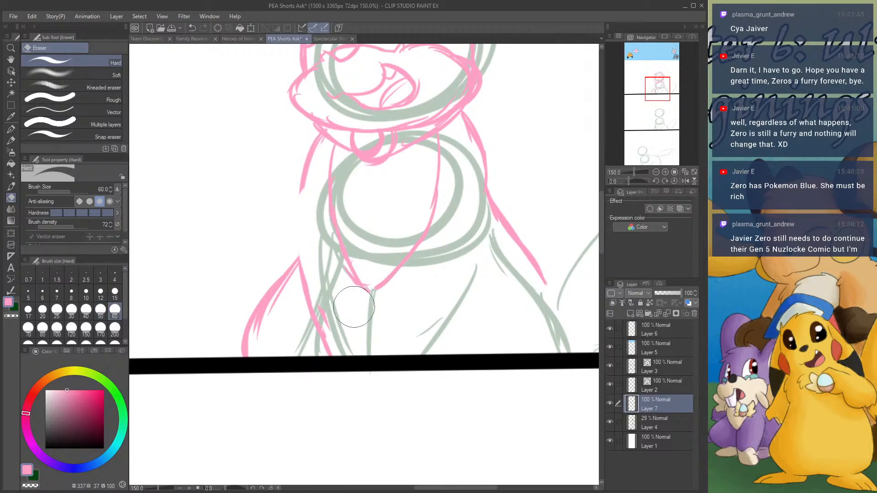
- Redraw the front body line with the Mapping pen, then add the line between the forelegs, the rear foreleg edge and the lower back
click(11, 129)
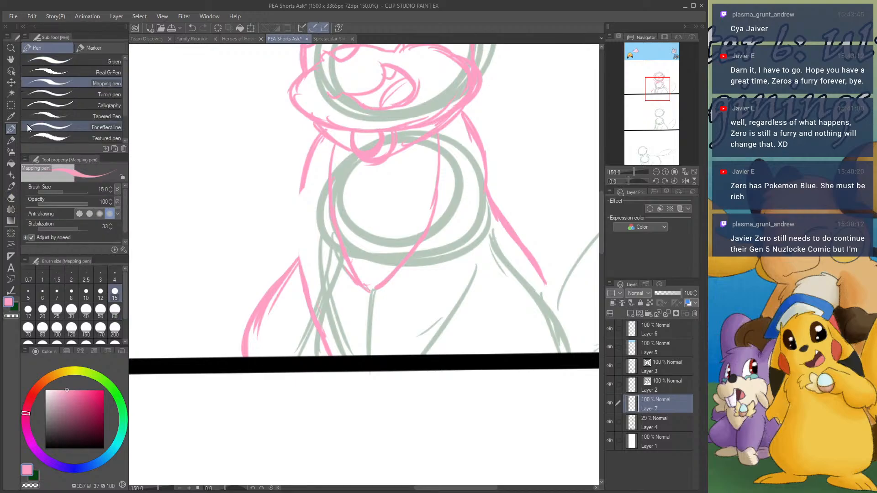
drag(310, 174, 296, 260)
mouse_move(300, 185)
mouse_down()
mouse_move(314, 279)
mouse_move(296, 259)
mouse_up()
mouse_move(373, 286)
mouse_down()
mouse_move(370, 354)
mouse_move(371, 301)
mouse_up()
mouse_move(479, 196)
mouse_down()
mouse_move(457, 295)
mouse_move(431, 354)
mouse_up()
drag(553, 292, 572, 361)
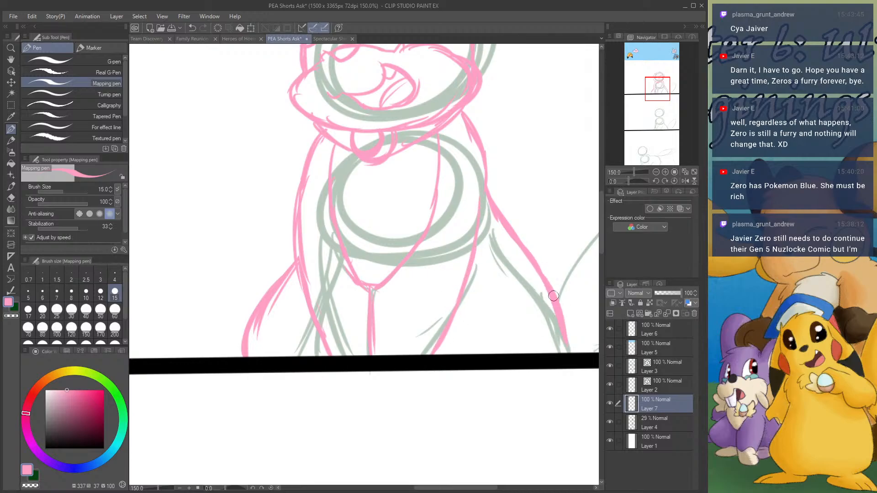
- Draw a long, pointed upright ear above the back of the first character's head
drag(663, 105, 670, 87)
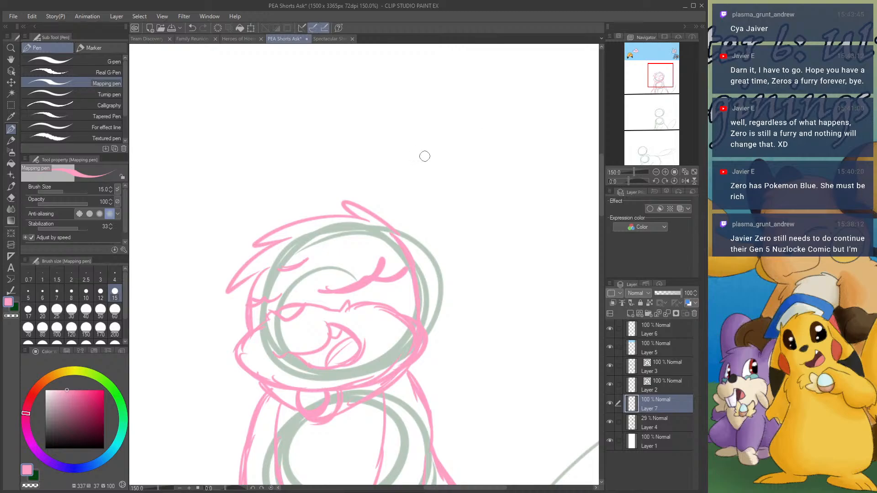
mouse_move(423, 253)
mouse_down()
mouse_move(421, 146)
mouse_move(414, 144)
mouse_move(487, 80)
mouse_move(468, 76)
mouse_move(424, 154)
mouse_up()
mouse_move(432, 103)
mouse_down()
mouse_move(419, 228)
mouse_move(435, 254)
mouse_move(460, 219)
mouse_move(458, 227)
mouse_move(505, 127)
mouse_up()
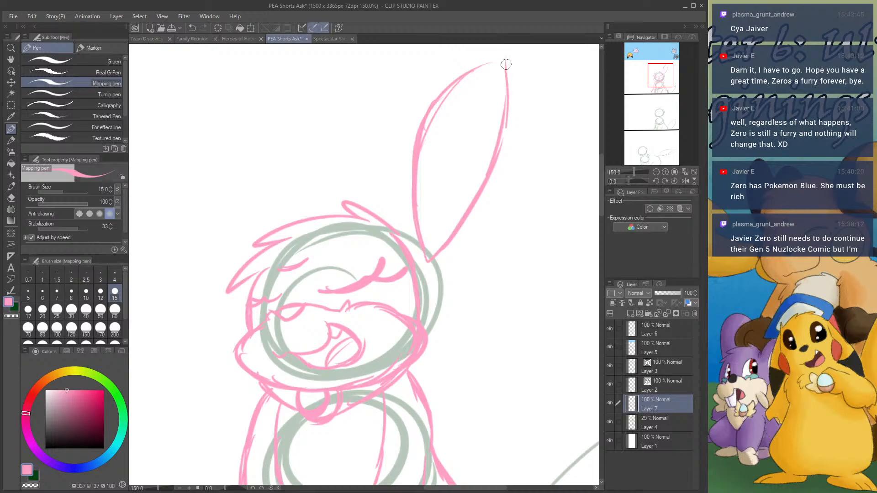
mouse_move(487, 61)
mouse_down()
mouse_move(503, 133)
mouse_move(485, 178)
mouse_up()
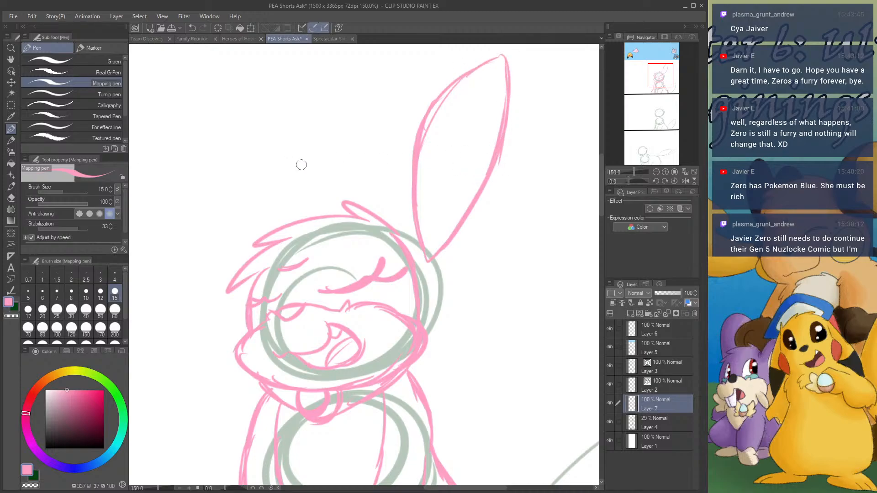
- Outline the large leaf-shaped tail behind the first character in pink
drag(669, 98, 666, 89)
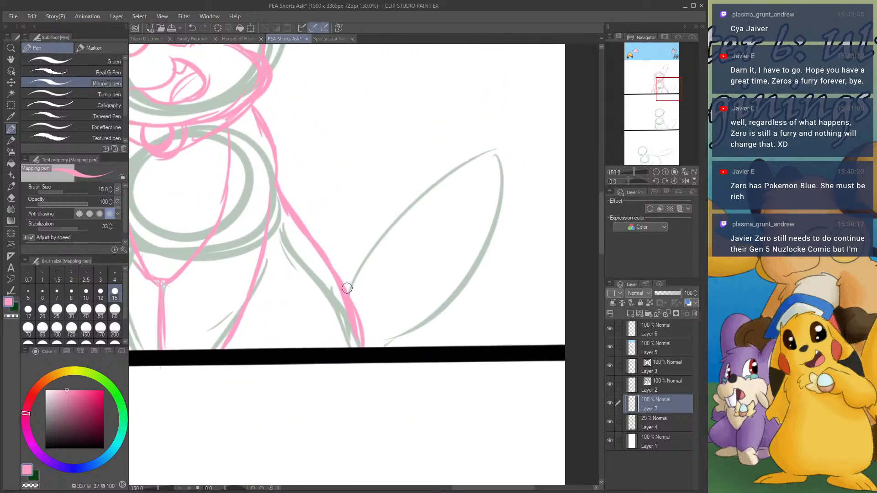
mouse_move(350, 283)
mouse_down()
mouse_move(358, 255)
mouse_move(471, 150)
mouse_up()
drag(351, 273, 494, 134)
mouse_move(449, 159)
mouse_down()
mouse_move(511, 131)
mouse_move(466, 267)
mouse_move(377, 352)
mouse_up()
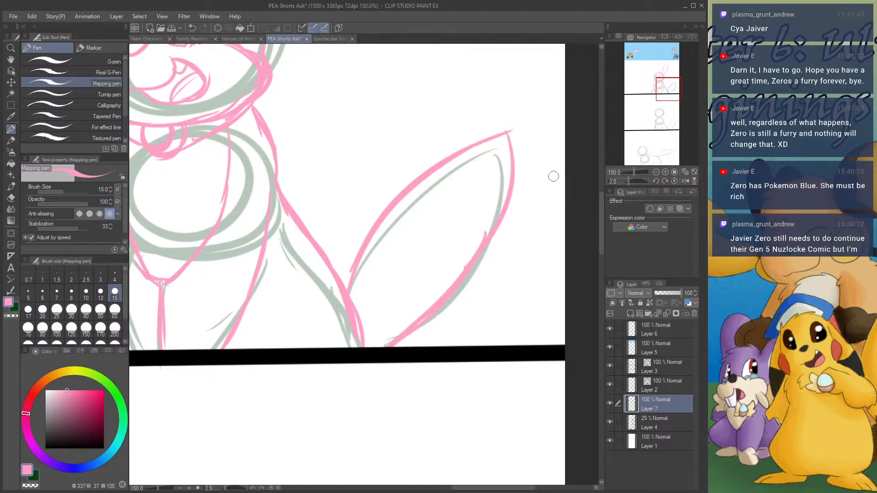
- Draw the second long, pointed ear extending sideways from the front of the first character's head
drag(663, 95, 645, 82)
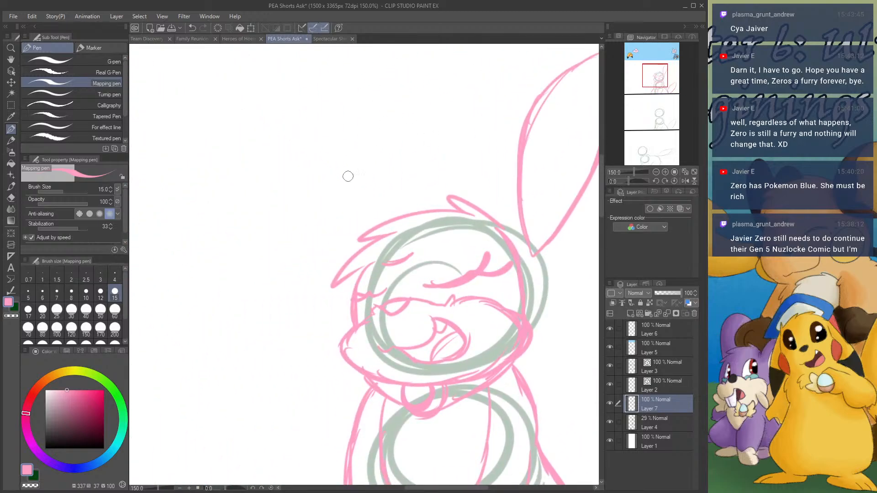
drag(370, 223, 223, 150)
mouse_move(288, 163)
mouse_down()
mouse_move(172, 156)
mouse_move(226, 147)
mouse_move(139, 158)
mouse_up()
drag(139, 157, 329, 183)
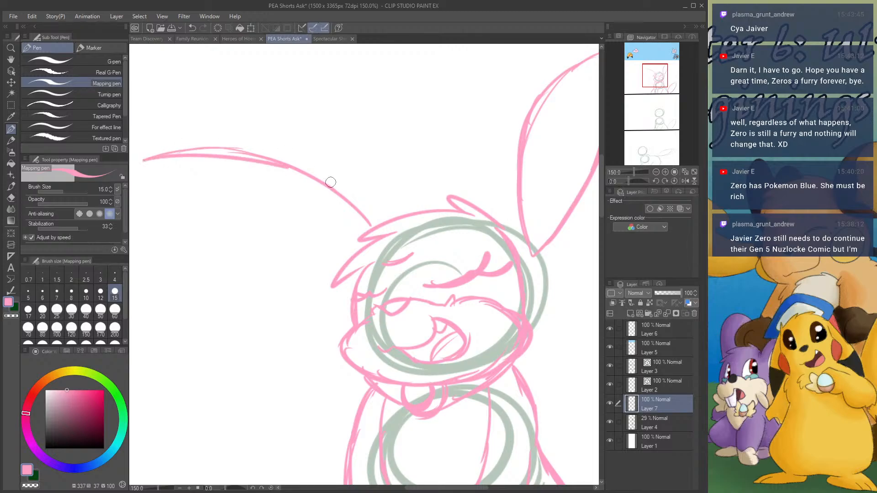
mouse_move(144, 158)
mouse_down()
mouse_move(262, 239)
mouse_move(372, 223)
mouse_move(324, 234)
mouse_move(218, 220)
mouse_move(185, 176)
mouse_move(156, 164)
mouse_move(258, 235)
mouse_move(302, 221)
mouse_up()
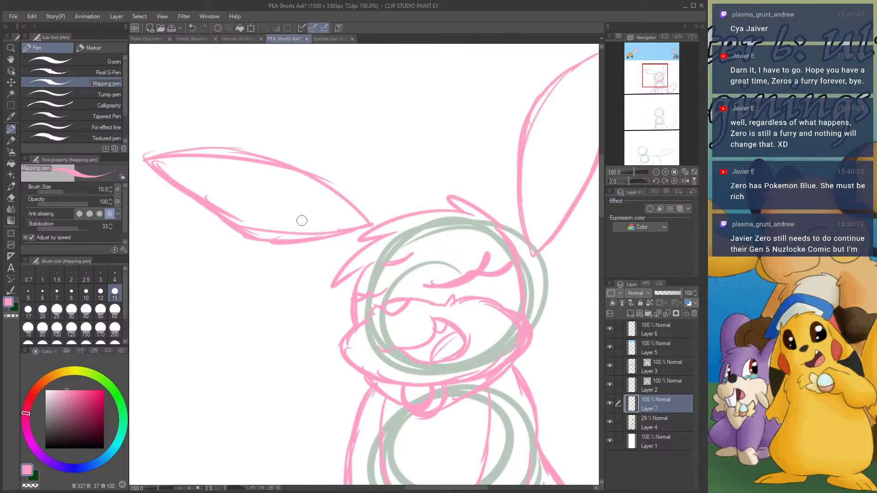
- Clean up the doubled line along the front of the first character's body with the Hard eraser
mouse_move(387, 385)
mouse_down()
mouse_move(446, 225)
mouse_move(420, 249)
mouse_move(387, 374)
mouse_move(394, 413)
mouse_up()
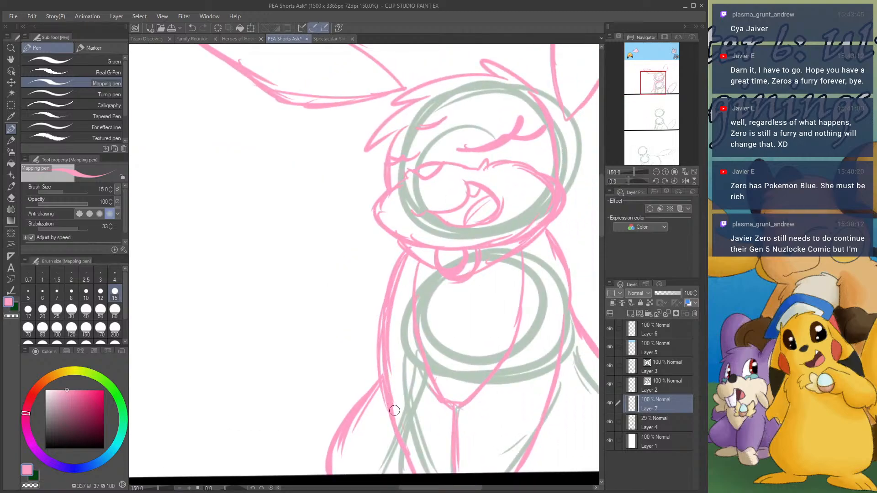
key(e)
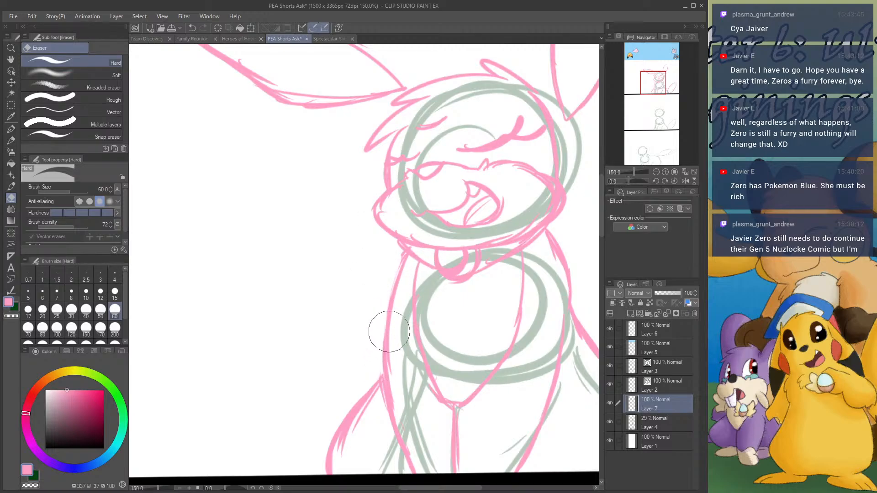
- Select the pink character in the first panel with a rectangular selection and duplicate it onto a new layer
drag(658, 96, 668, 105)
click(656, 172)
click(655, 172)
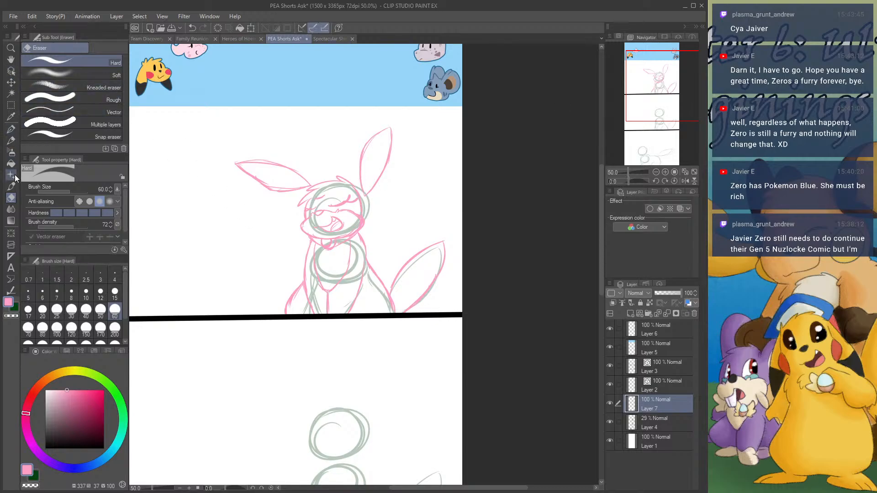
click(11, 105)
drag(192, 121, 529, 353)
key(Delete)
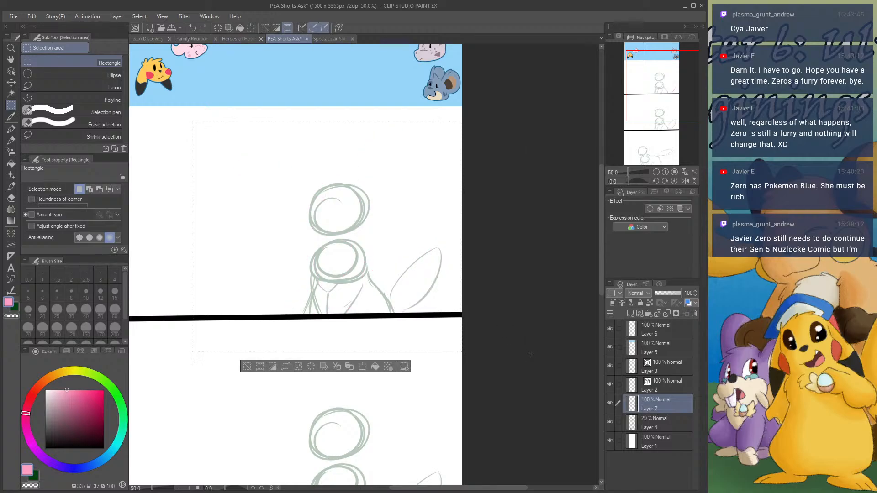
key(ctrl+z)
key(ctrl+c)
key(ctrl+v)
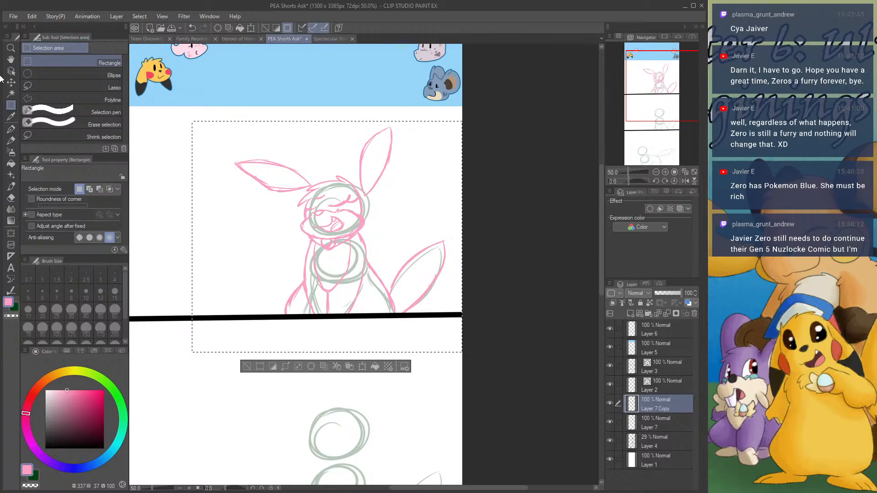
- Move the duplicated character down into the second panel, aligned over its grey construction sketch
key(k)
scroll(356, 214, down, 2)
scroll(364, 198, up, 2)
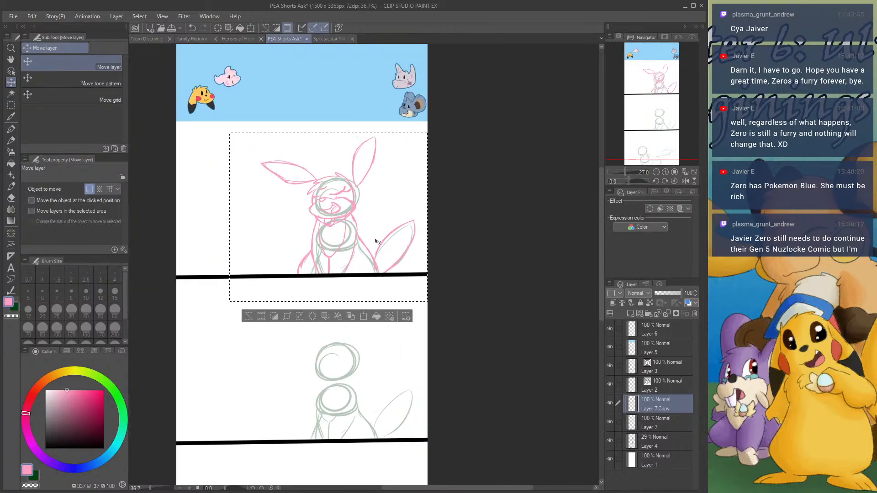
scroll(355, 198, down, 1)
drag(351, 231, 354, 326)
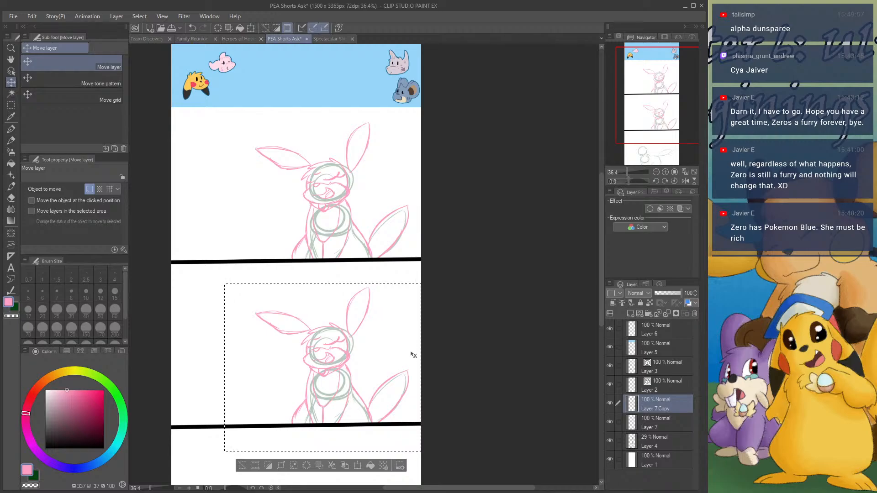
- Erase the mouth, closed eyes and eyebrow from the duplicated character's face in the second panel
click(673, 170)
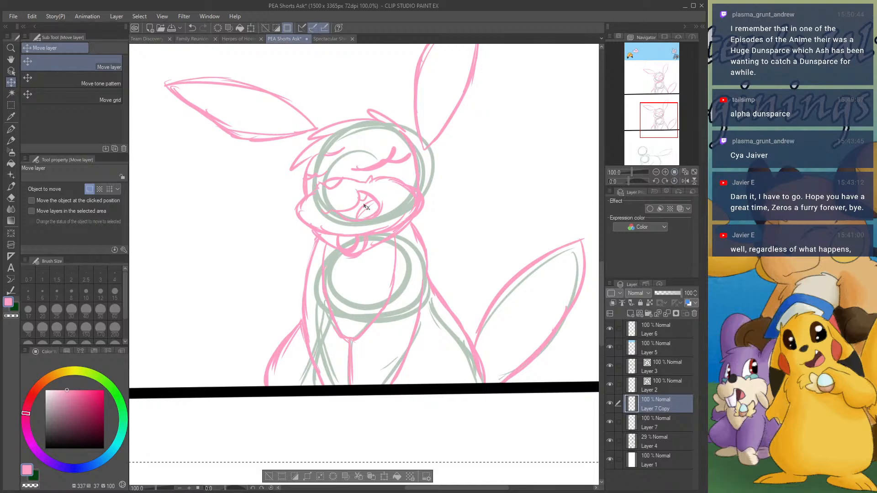
key(e)
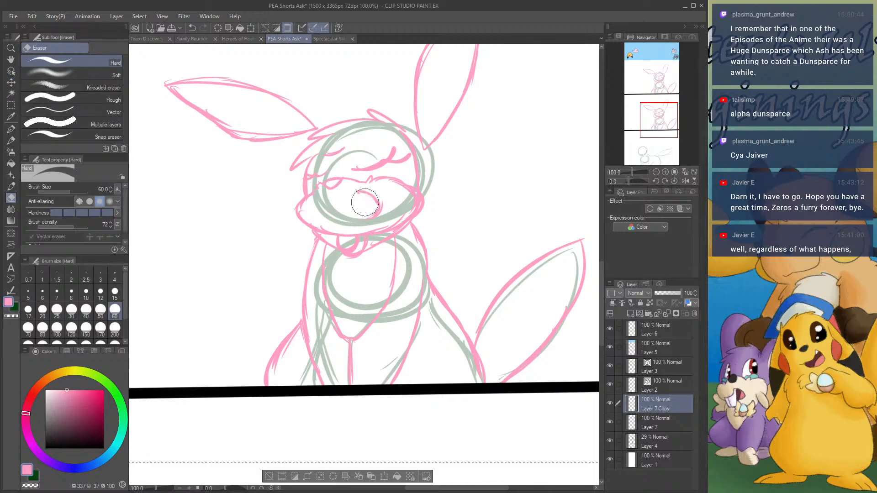
drag(365, 202, 367, 211)
mouse_move(364, 155)
mouse_down()
mouse_move(398, 157)
mouse_move(345, 147)
mouse_move(311, 178)
mouse_up()
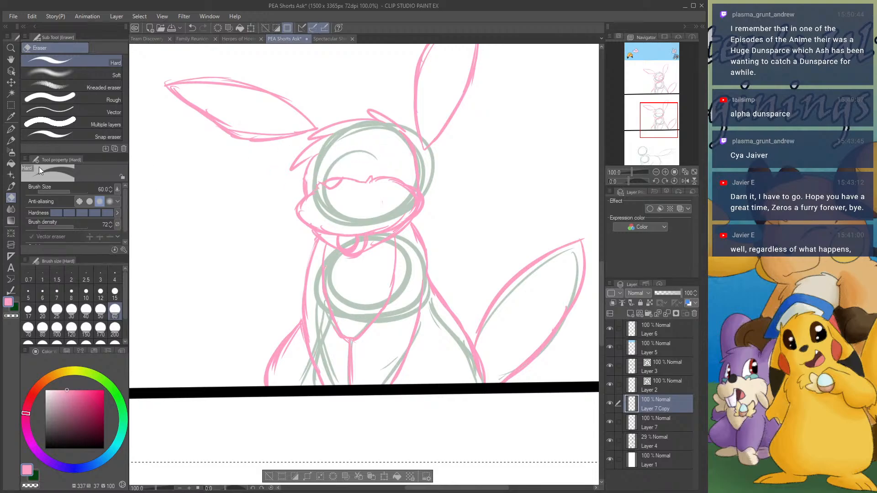
- Draw a slanted mouth and half-closed eyes on the second panel's character with the Mapping pen
click(11, 130)
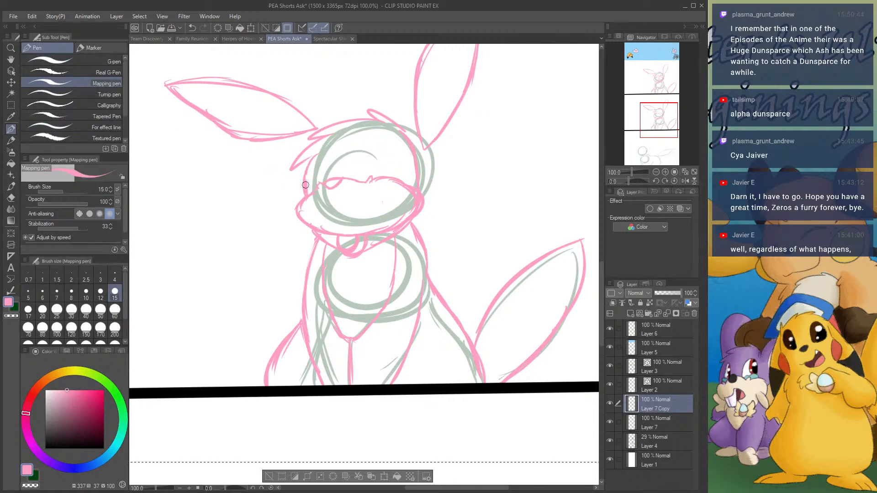
mouse_move(326, 215)
mouse_down()
mouse_move(350, 206)
mouse_move(370, 228)
mouse_move(306, 244)
mouse_up()
key(ctrl+z)
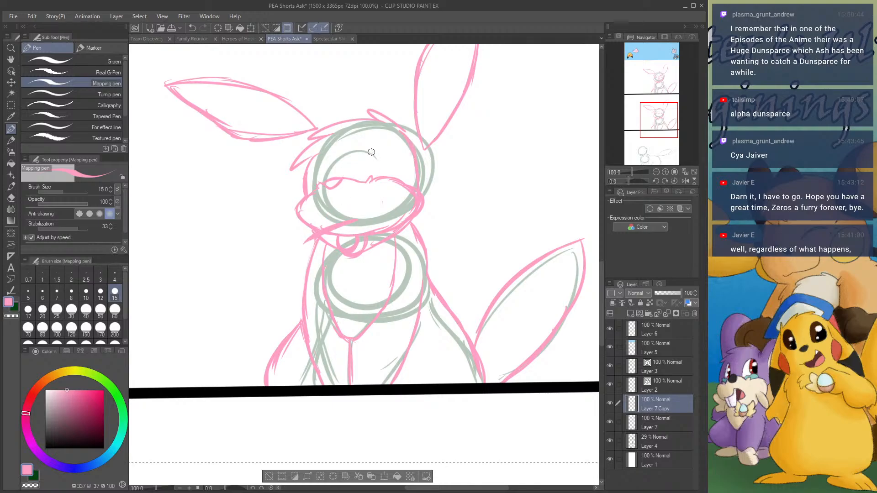
mouse_move(370, 154)
mouse_down()
mouse_move(402, 162)
mouse_move(371, 164)
mouse_move(373, 176)
mouse_move(396, 181)
mouse_up()
mouse_move(315, 160)
mouse_down()
mouse_move(342, 162)
mouse_move(341, 177)
mouse_move(318, 164)
mouse_move(314, 182)
mouse_up()
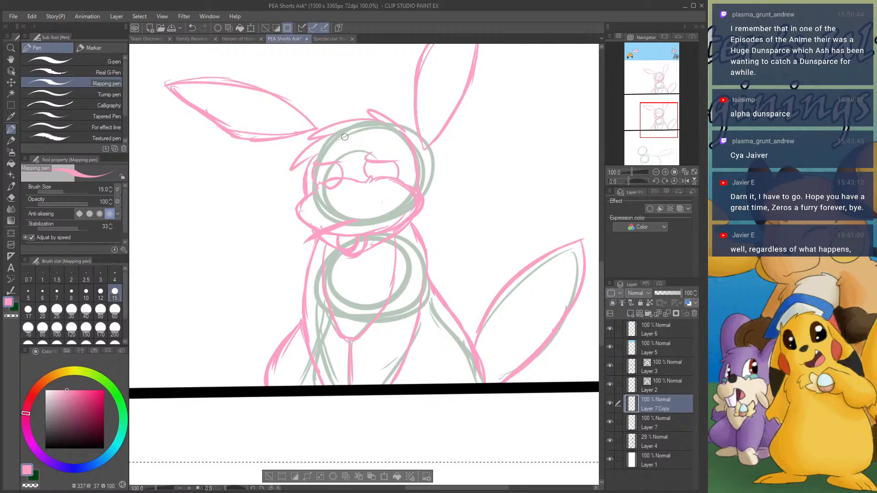
- Add furrowed brow lines above the eyes and finish the eye details of the second panel's character
drag(338, 142, 373, 145)
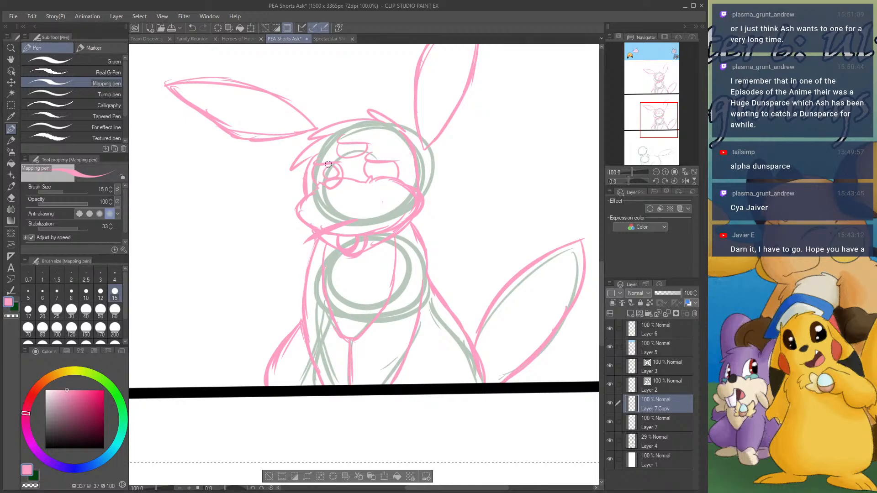
key(ctrl+z)
key(ctrl+y)
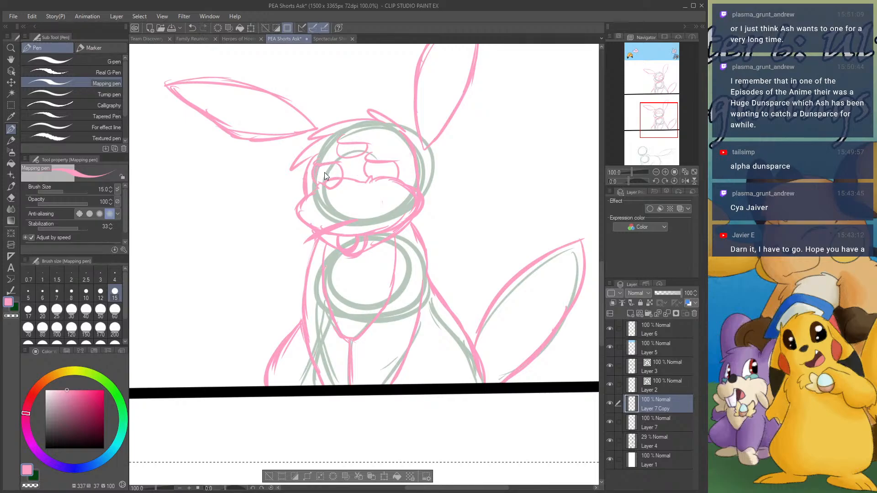
drag(374, 163, 385, 178)
drag(341, 153, 363, 153)
- Merge the duplicated character's layer down into Layer 7 and bring up the third panel's sketch
drag(668, 124, 655, 156)
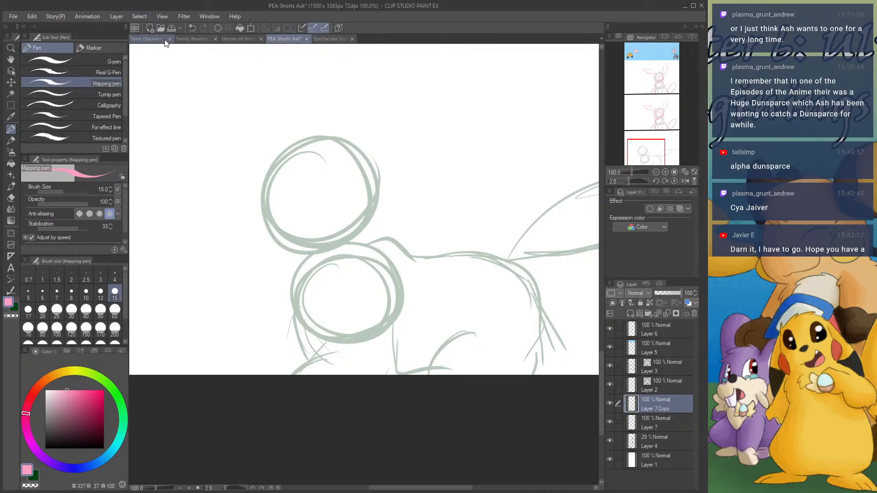
click(667, 313)
click(610, 403)
click(610, 402)
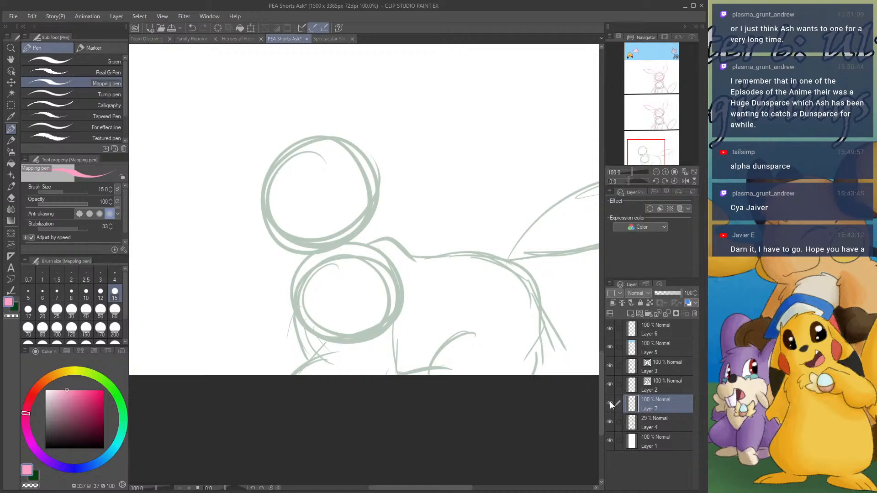
- Draw the third character's nose and muzzle in pink over the lower part of the grey head circle
drag(343, 210, 364, 204)
key(ctrl+z)
mouse_move(345, 210)
mouse_down()
mouse_move(322, 206)
mouse_move(324, 214)
mouse_move(291, 223)
mouse_move(300, 214)
mouse_move(288, 238)
mouse_move(301, 222)
mouse_move(294, 245)
mouse_move(289, 236)
mouse_move(332, 248)
mouse_up()
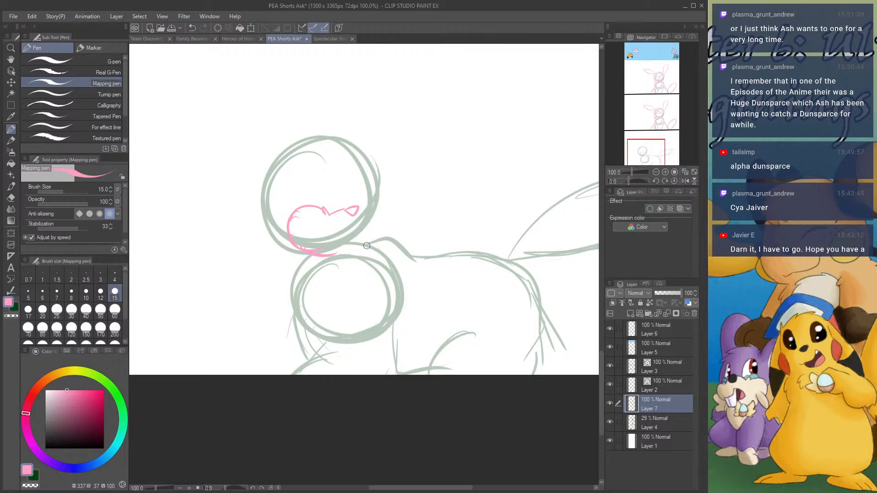
- Outline the third character's neck fur, chest and front leg with repeated pink strokes around the grey body circle
mouse_move(295, 258)
mouse_down()
mouse_move(287, 303)
mouse_move(288, 286)
mouse_move(307, 330)
mouse_up()
mouse_move(342, 269)
mouse_down()
mouse_move(304, 335)
mouse_move(311, 359)
mouse_move(291, 373)
mouse_up()
drag(393, 300, 377, 352)
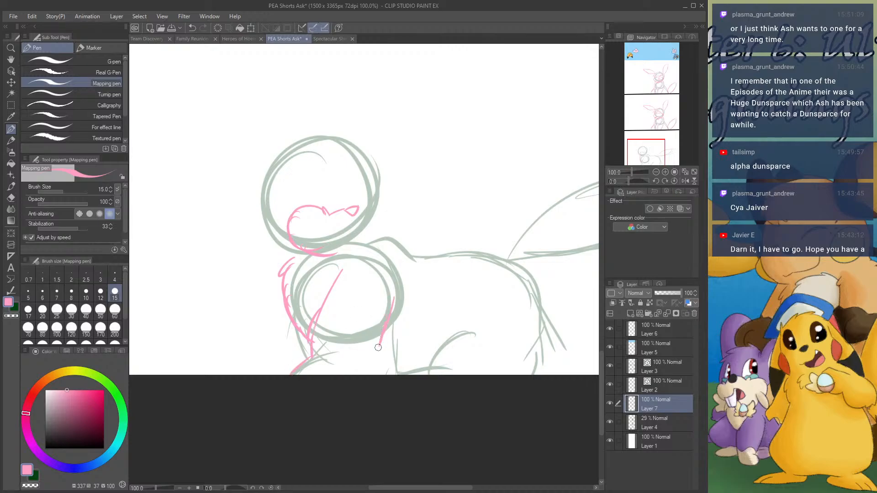
drag(328, 287, 306, 352)
mouse_move(281, 286)
mouse_down()
mouse_move(281, 324)
mouse_move(295, 363)
mouse_up()
drag(283, 303, 299, 362)
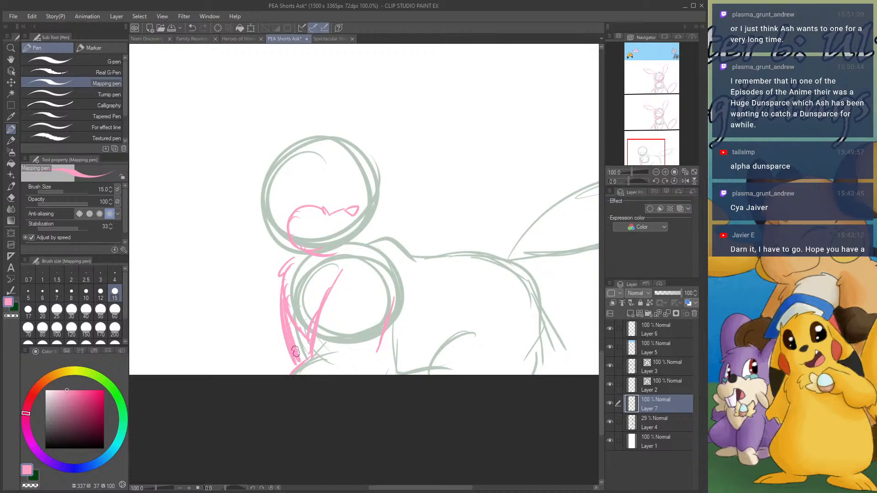
- Outline the third character's other front leg, belly and the start of the hind leg along the panel's lower edge
drag(383, 350, 348, 375)
mouse_move(394, 299)
mouse_down()
mouse_move(411, 327)
mouse_move(453, 336)
mouse_move(412, 364)
mouse_move(422, 348)
mouse_move(413, 374)
mouse_up()
drag(360, 371, 400, 369)
key(ctrl+z)
mouse_move(379, 363)
mouse_down()
mouse_move(406, 372)
mouse_move(388, 370)
mouse_up()
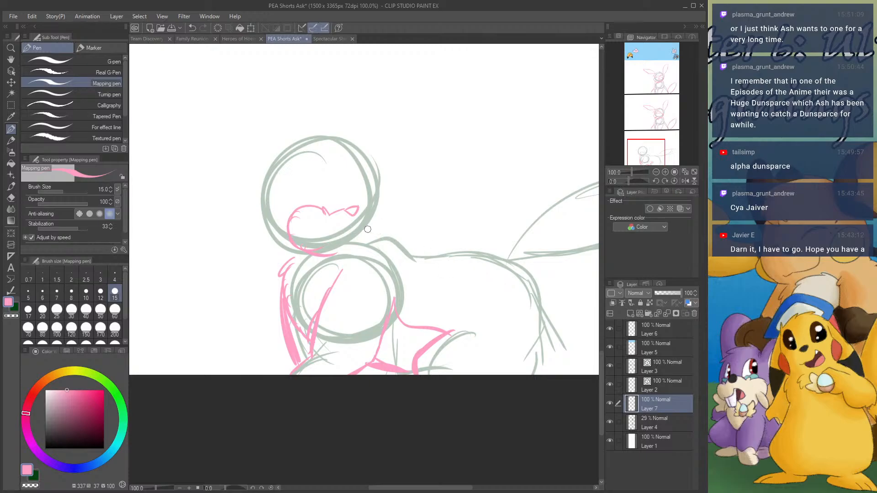
- Draw the third character's far cheek and shoulder line, and trace the back and rump down to the panel edge
mouse_move(362, 204)
mouse_down()
mouse_move(383, 226)
mouse_move(334, 280)
mouse_up()
mouse_move(376, 240)
mouse_down()
mouse_move(395, 261)
mouse_move(489, 254)
mouse_move(515, 278)
mouse_move(525, 303)
mouse_move(516, 361)
mouse_move(496, 378)
mouse_move(506, 385)
mouse_up()
key(ctrl+z)
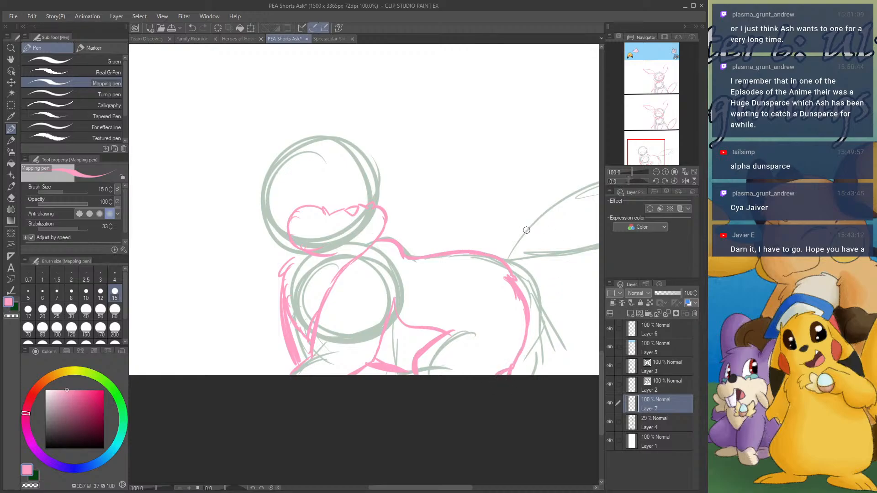
- Draw the third character's toothy mouth and wide oval eyes, and outline the head with tufted fur on the crown and cheek
mouse_move(365, 231)
mouse_down()
mouse_move(333, 240)
mouse_move(331, 227)
mouse_move(321, 248)
mouse_move(355, 247)
mouse_move(360, 236)
mouse_move(327, 236)
mouse_move(347, 237)
mouse_up()
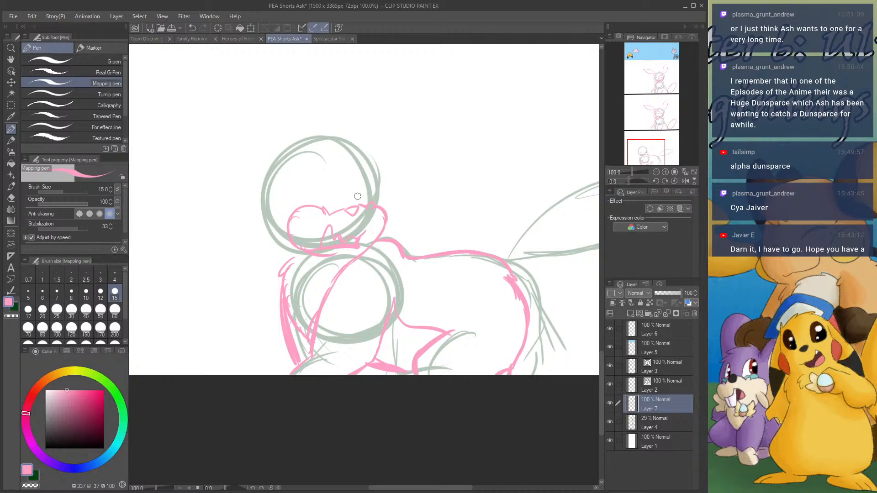
mouse_move(362, 205)
mouse_down()
mouse_move(364, 160)
mouse_move(379, 188)
mouse_move(372, 202)
mouse_move(328, 213)
mouse_move(325, 168)
mouse_move(313, 193)
mouse_move(319, 206)
mouse_move(334, 176)
mouse_move(310, 175)
mouse_move(314, 210)
mouse_move(332, 173)
mouse_move(298, 177)
mouse_move(307, 208)
mouse_move(374, 205)
mouse_up()
key(ctrl+z)
key(ctrl+z)
key(ctrl+z)
key(ctrl+z)
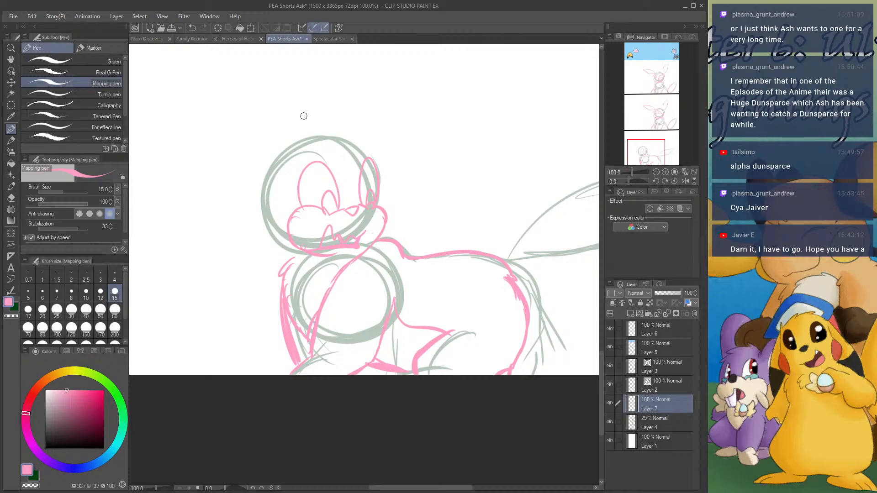
mouse_move(283, 149)
mouse_down()
mouse_move(349, 144)
mouse_move(390, 166)
mouse_move(371, 162)
mouse_move(378, 197)
mouse_move(378, 181)
mouse_move(372, 210)
mouse_up()
mouse_move(281, 150)
mouse_down()
mouse_move(260, 217)
mouse_move(288, 254)
mouse_move(277, 253)
mouse_move(271, 272)
mouse_move(277, 247)
mouse_move(279, 317)
mouse_up()
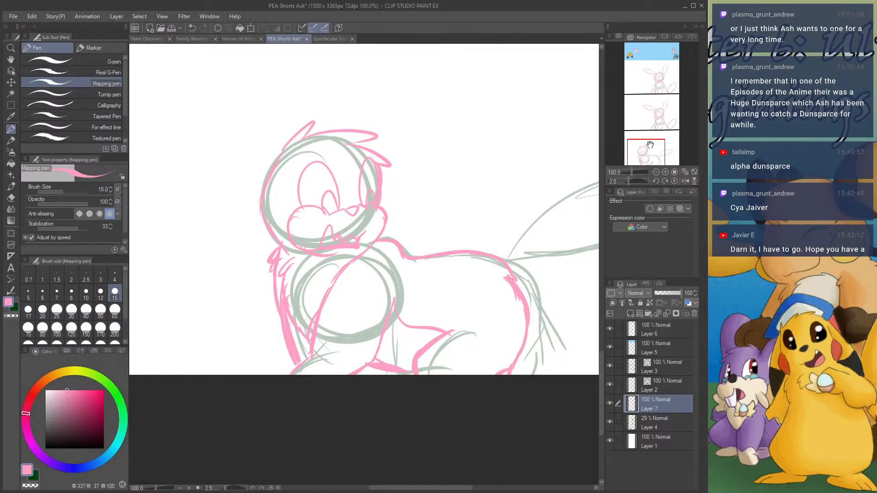
- Draw two long pointed ears rising from the third character's head
drag(649, 145, 650, 144)
drag(289, 273, 302, 143)
mouse_move(283, 206)
mouse_down()
mouse_move(348, 104)
mouse_move(353, 156)
mouse_up()
mouse_move(350, 108)
mouse_down()
mouse_move(349, 176)
mouse_move(291, 273)
mouse_up()
drag(333, 211, 289, 272)
drag(361, 170, 338, 208)
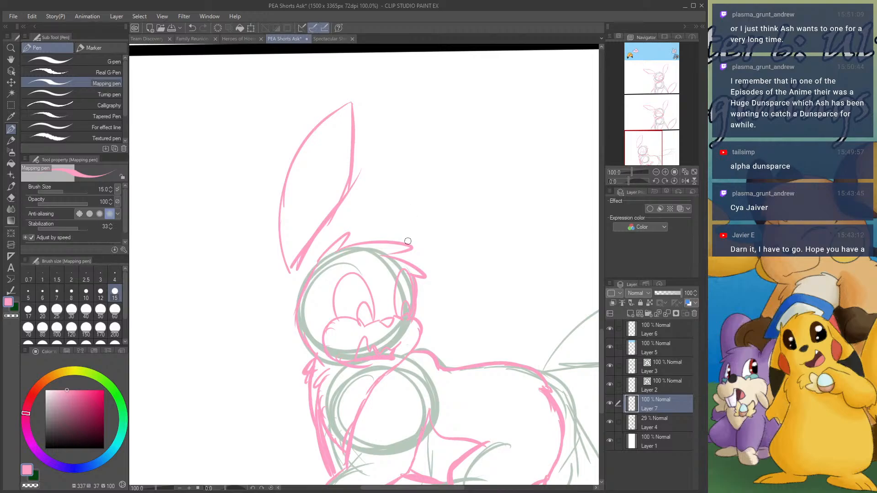
drag(407, 241, 476, 158)
mouse_move(421, 218)
mouse_down()
mouse_move(408, 261)
mouse_move(457, 176)
mouse_move(504, 140)
mouse_move(486, 226)
mouse_move(413, 293)
mouse_up()
drag(428, 282, 501, 208)
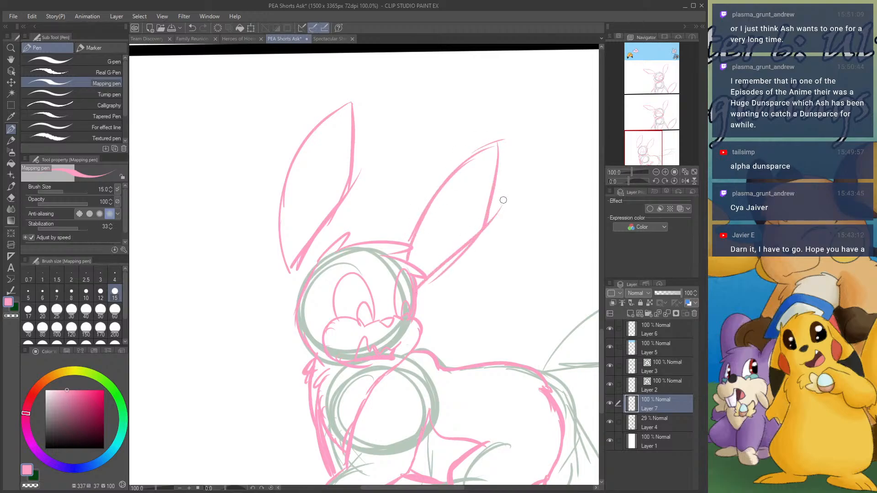
drag(460, 252, 499, 173)
- Draw the third character's long leaf-shaped tail in pink over the grey tail sketch
drag(658, 147, 672, 157)
drag(351, 236, 517, 151)
drag(438, 169, 557, 153)
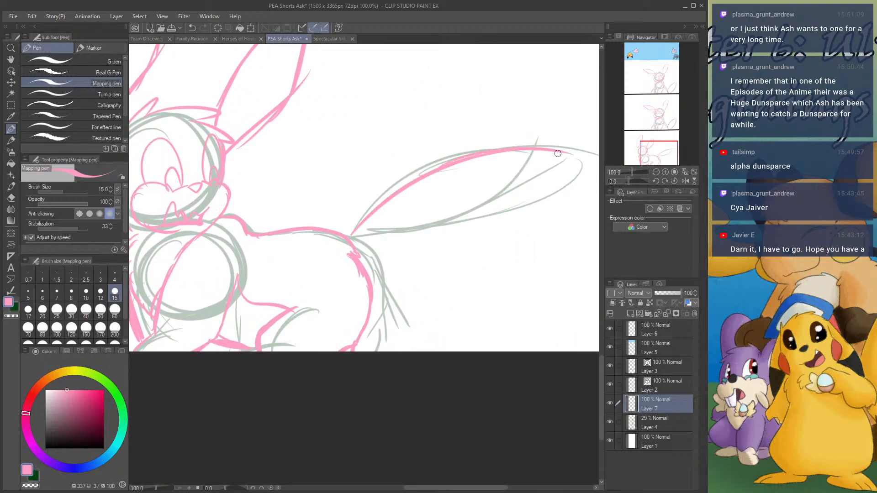
mouse_move(354, 234)
mouse_down()
mouse_move(410, 240)
mouse_move(508, 205)
mouse_move(566, 167)
mouse_move(561, 147)
mouse_move(541, 146)
mouse_up()
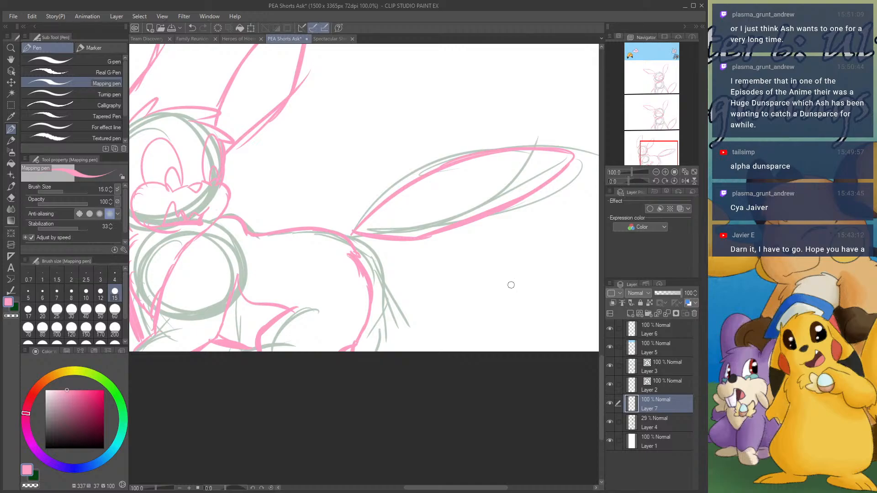
- Hide the grey construction sketch on Layer 4, fit the whole page in view and save the file
click(610, 422)
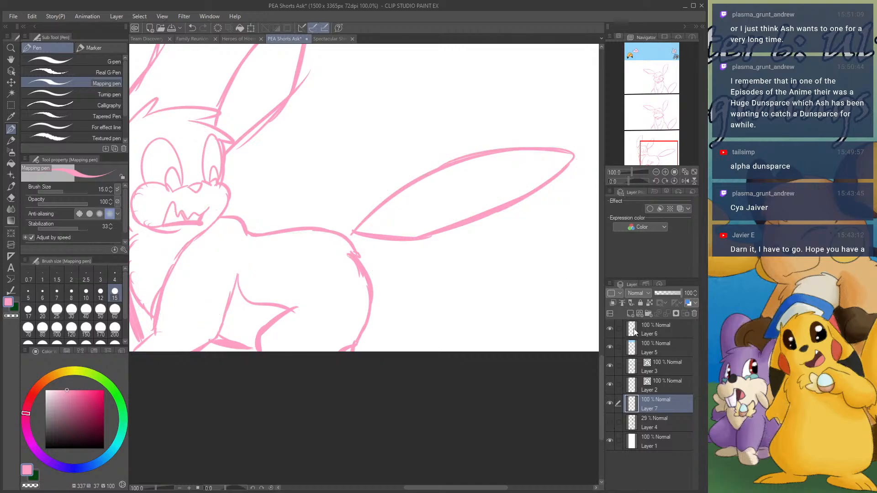
click(684, 172)
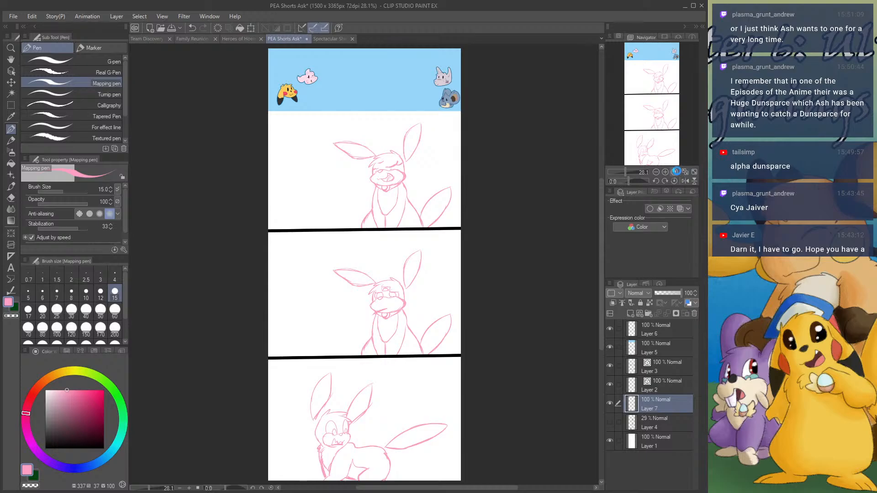
key(ctrl+s)
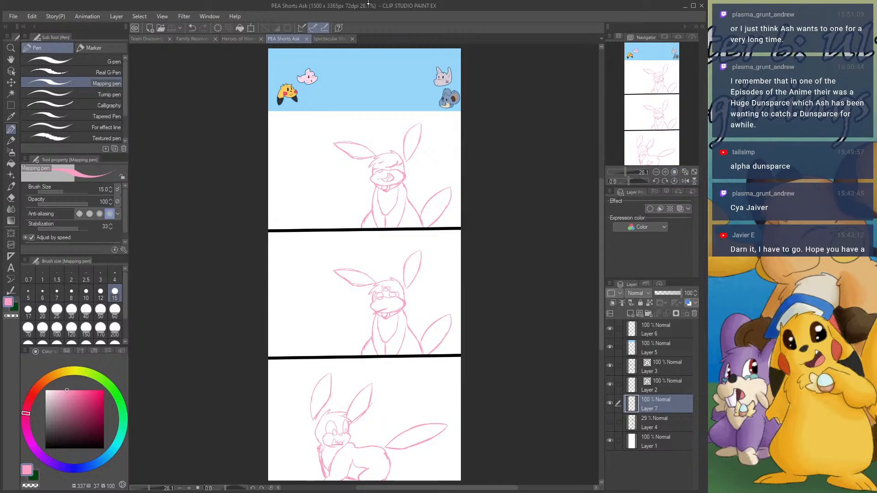
- Switch to the Spectacular Shining Pearl Nuzlocke Challenge P19 page and open the P17 PNG as a colour reference
click(326, 39)
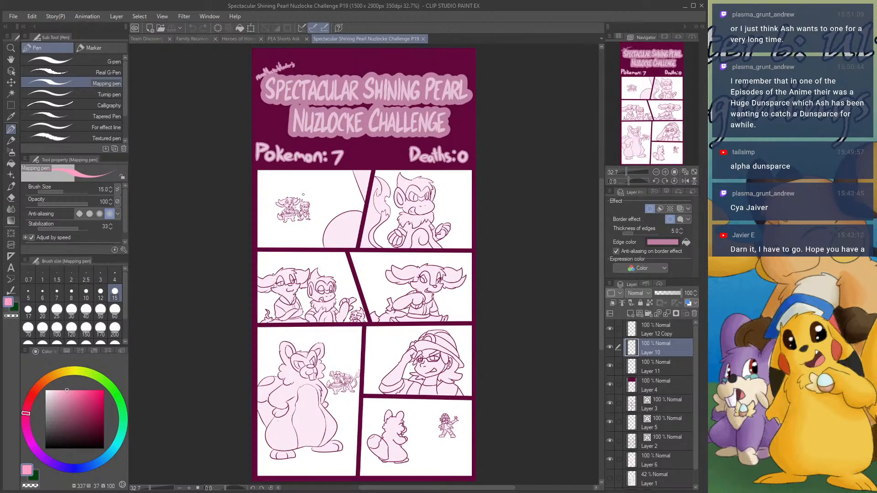
scroll(358, 283, up, 2)
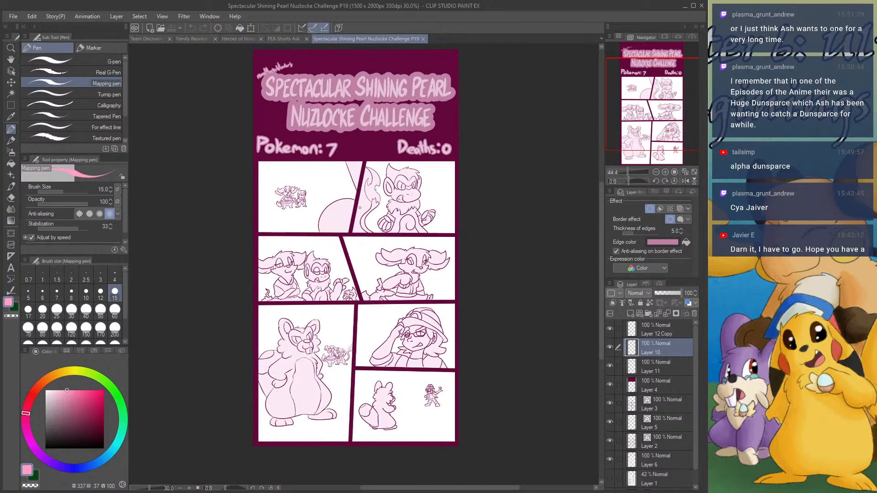
scroll(357, 282, down, 4)
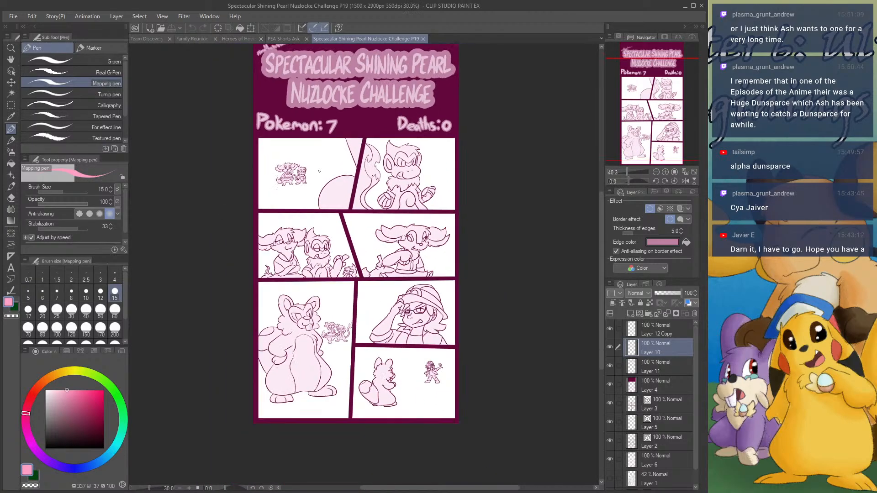
scroll(357, 283, up, 1)
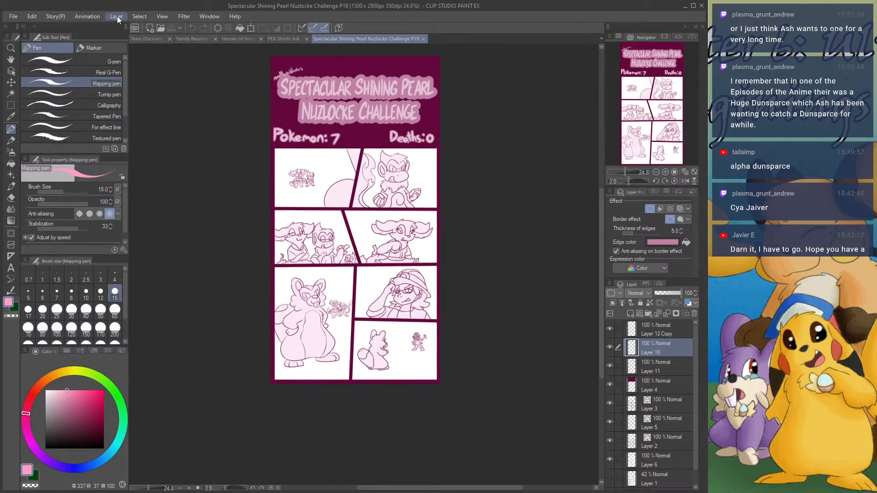
click(29, 52)
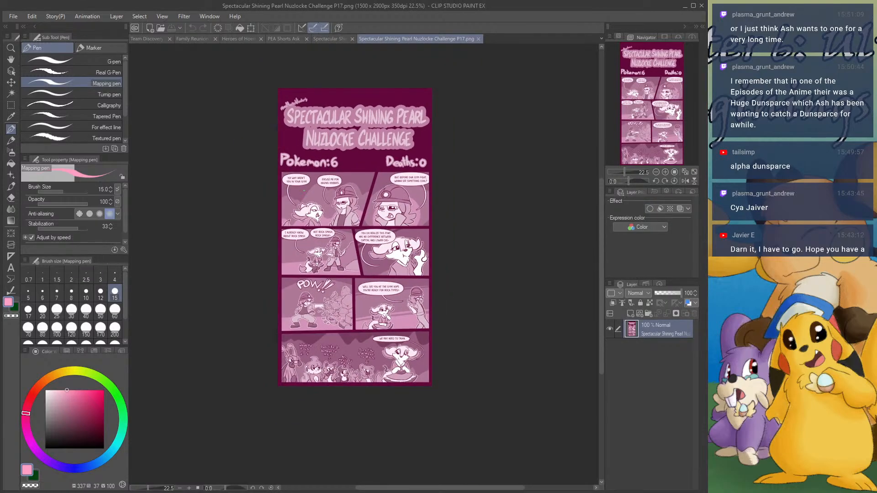
- Sample the boot colour from the P17 page's POW panel with the Fill tool active, and return to the P19 page
scroll(351, 354, up, 1)
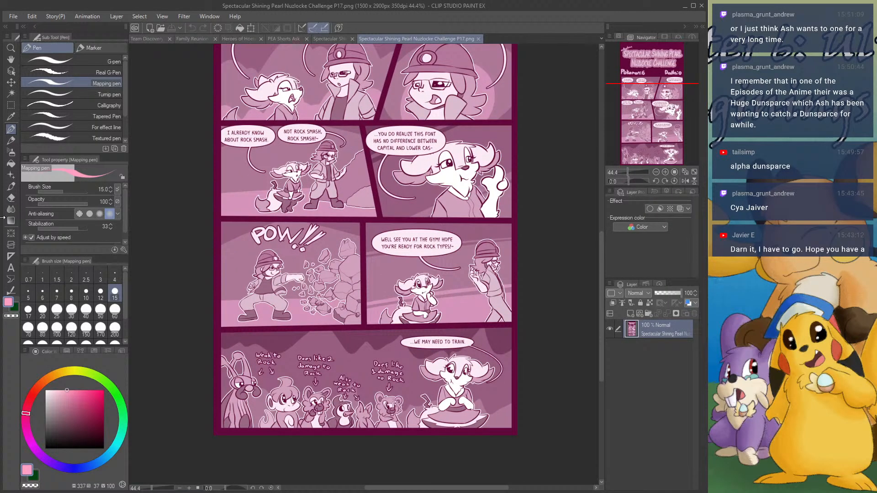
click(11, 163)
scroll(238, 306, up, 2)
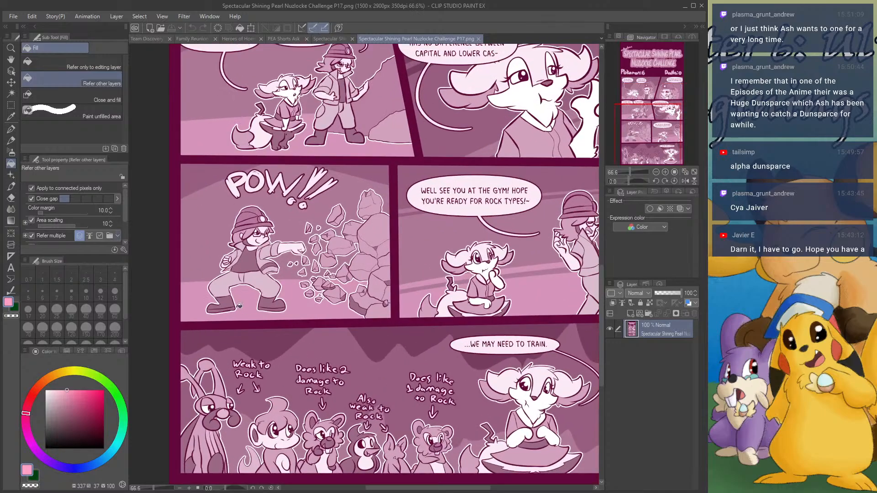
scroll(238, 305, up, 1)
alt+click(228, 297)
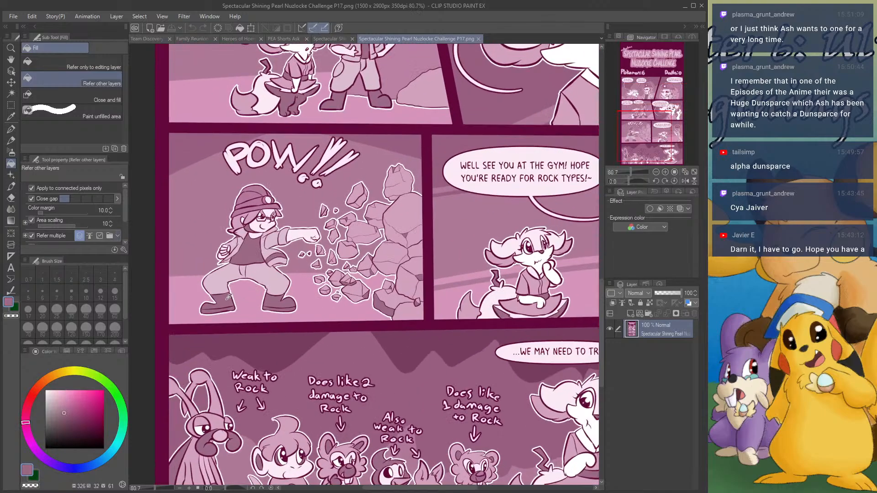
click(330, 39)
click(352, 187)
click(365, 146)
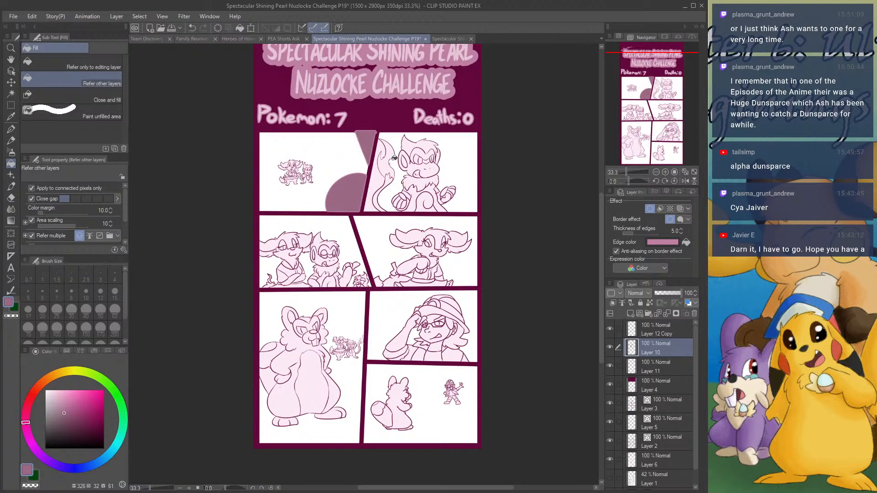
key(ctrl+z)
key(ctrl+z)
- Fill the first panel's circle and wedge shapes and the tiny helmeted character's boots in the last panel with the sampled mauve on Layer 6
click(654, 460)
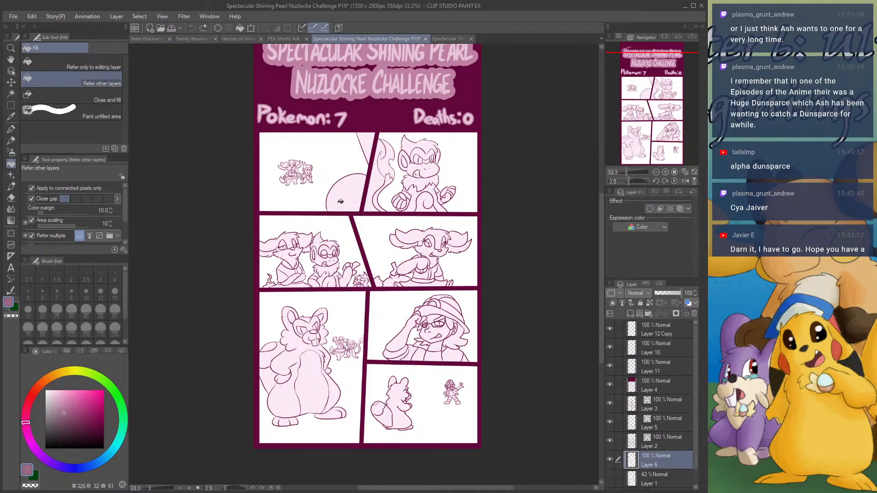
click(340, 201)
click(365, 146)
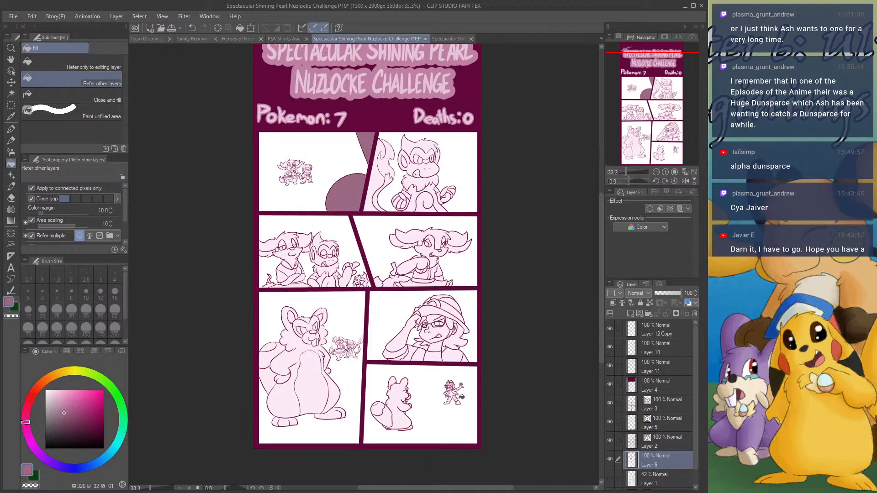
scroll(462, 397, up, 2)
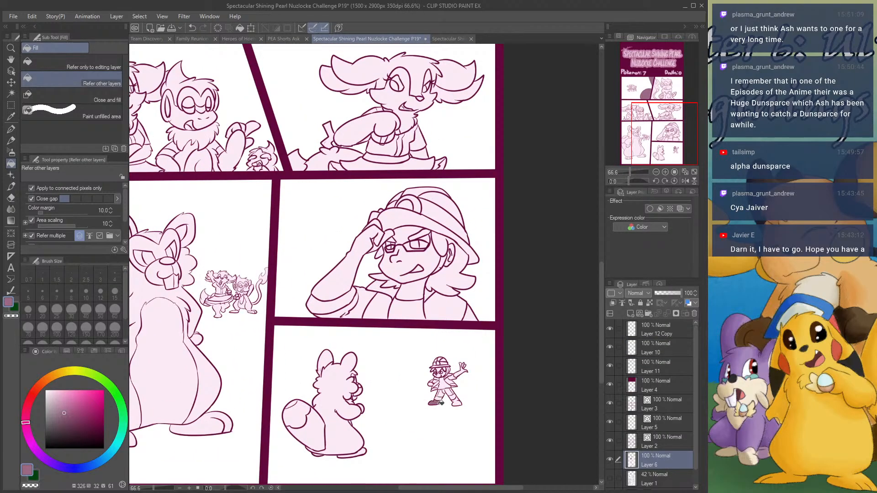
scroll(467, 397, down, 2)
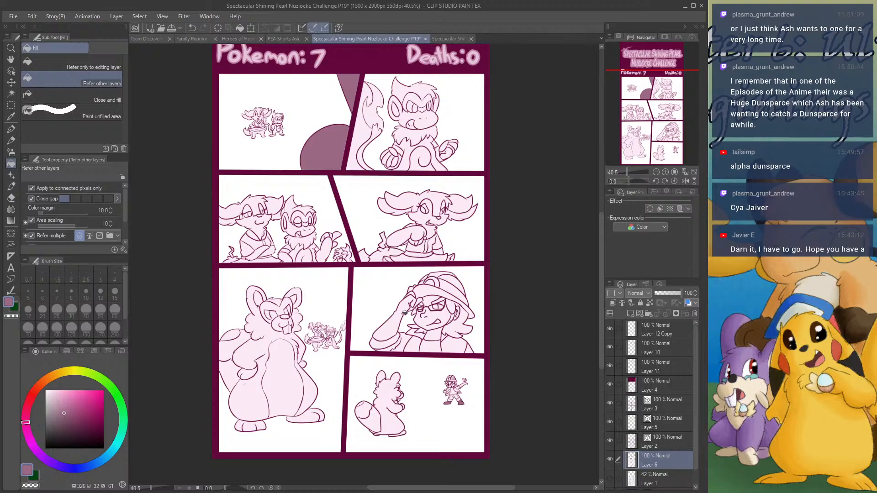
- Check the P17 reference, raise the Fill tool's Close gap to its highest level and fill the close-up helmeted character's shirt with mauve
click(439, 41)
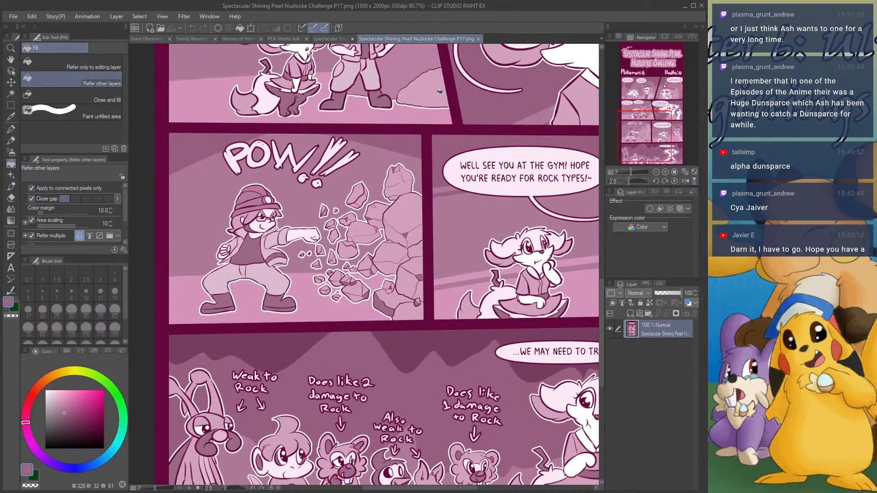
click(327, 39)
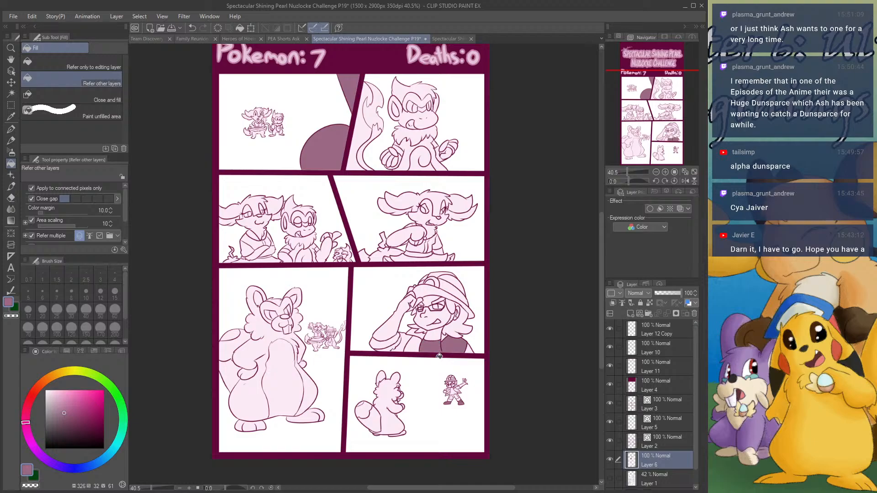
scroll(443, 379, up, 3)
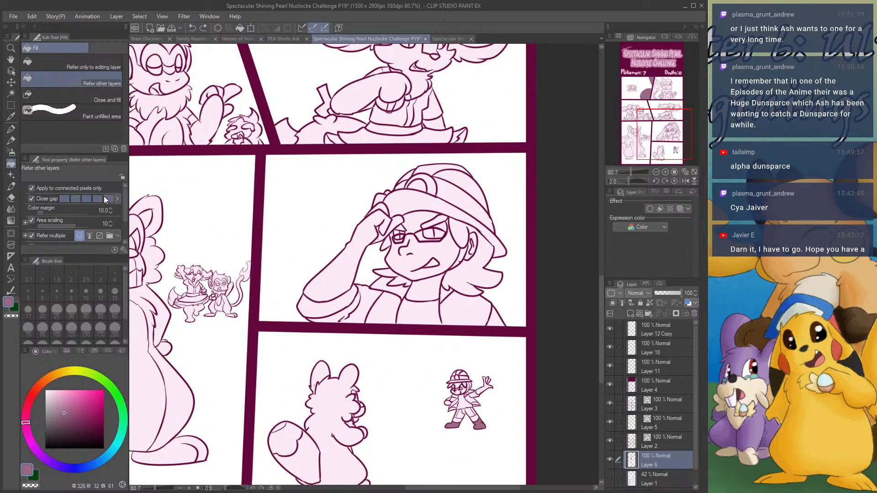
click(422, 310)
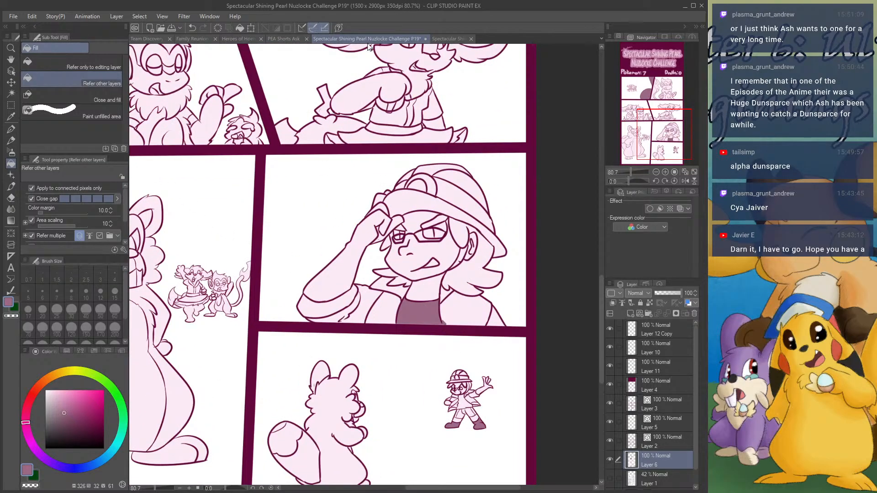
- Sample the pale pink jacket colour from the P17 page's POW panel and fill the close-up helmeted character's jacket and sleeve sections
click(450, 39)
alt+click(275, 236)
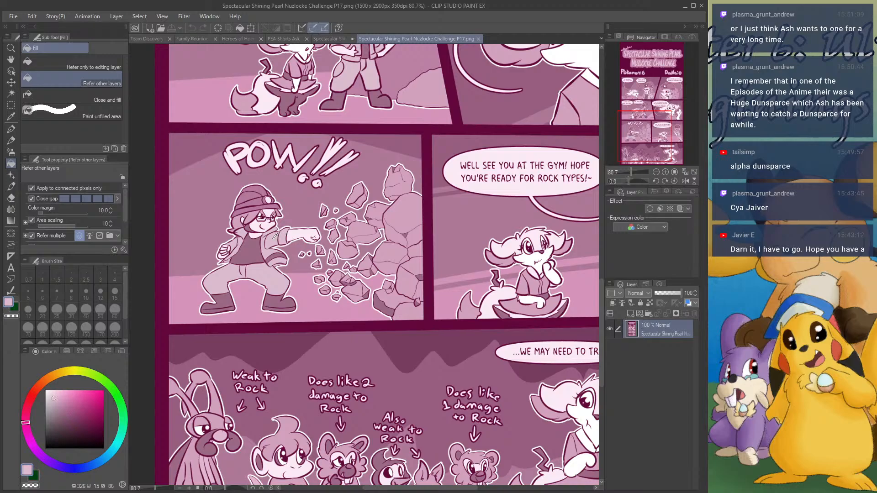
click(329, 38)
click(481, 300)
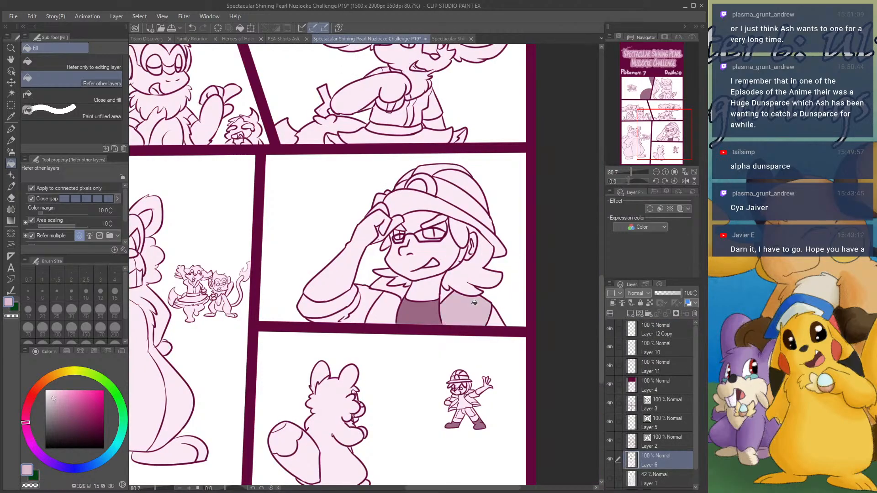
click(505, 318)
click(364, 306)
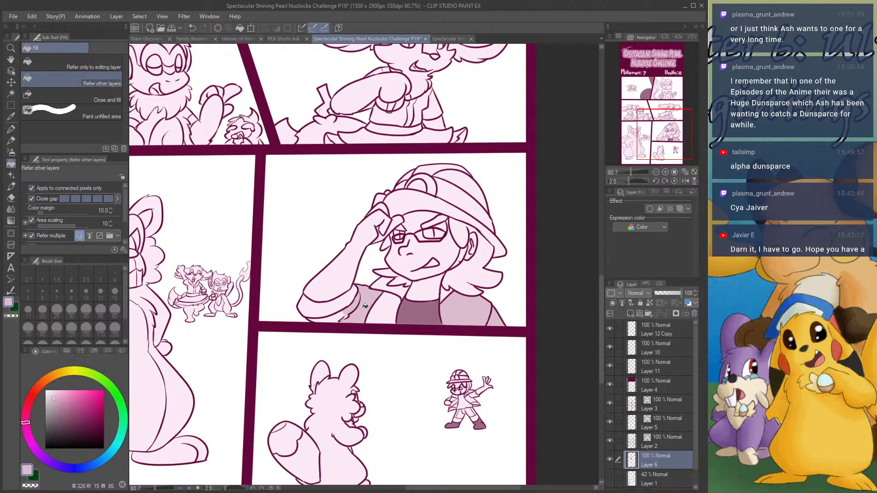
click(342, 312)
click(369, 315)
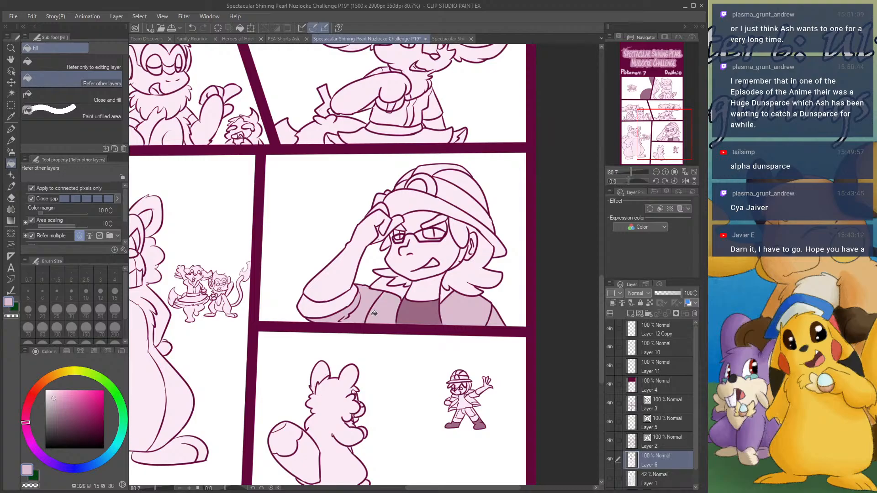
- Fill the jacket and sleeves of the tiny waving character in the last panel with the same pale pink
scroll(416, 259, down, 2)
scroll(468, 363, up, 4)
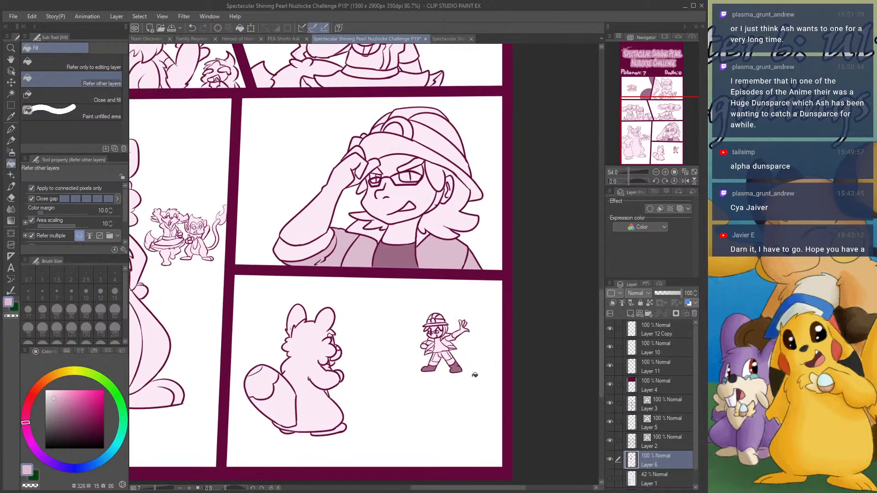
scroll(468, 363, up, 3)
click(436, 331)
click(446, 319)
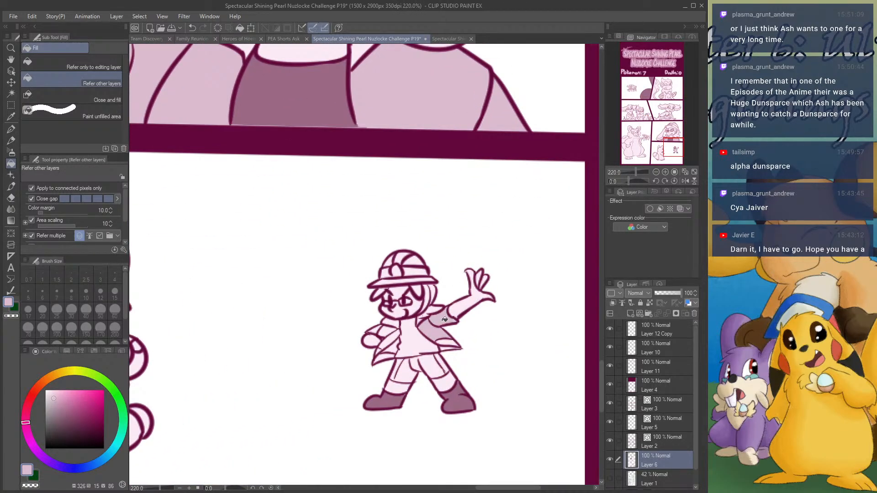
click(448, 342)
click(447, 348)
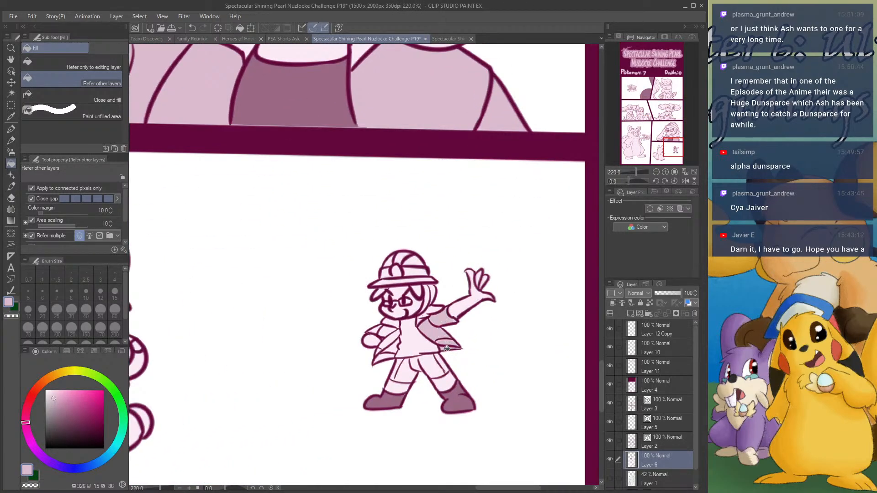
click(386, 344)
click(381, 350)
click(385, 337)
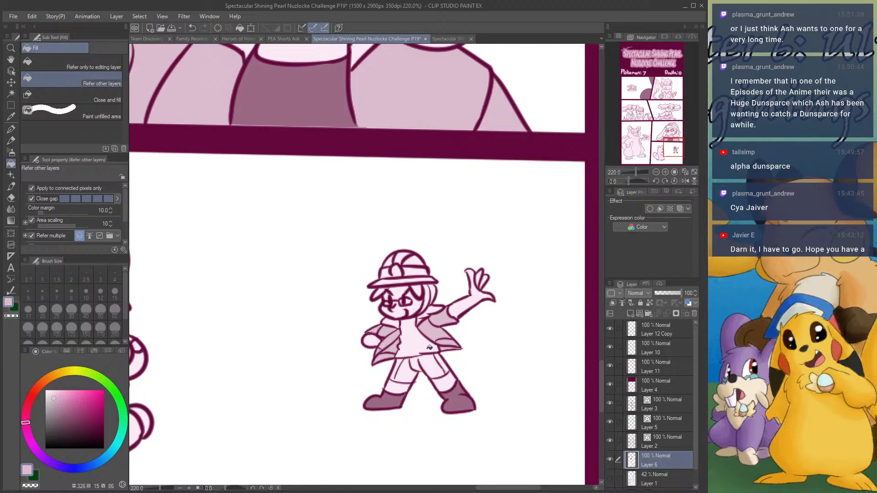
- Sample the mauve from the tiny waving character's boot and fill that character's shirt with it
alt+click(460, 400)
click(408, 345)
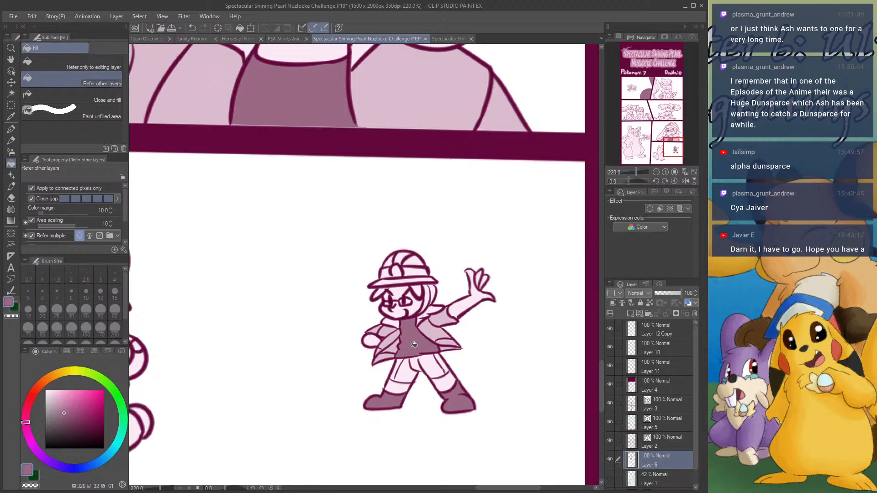
scroll(413, 345, down, 8)
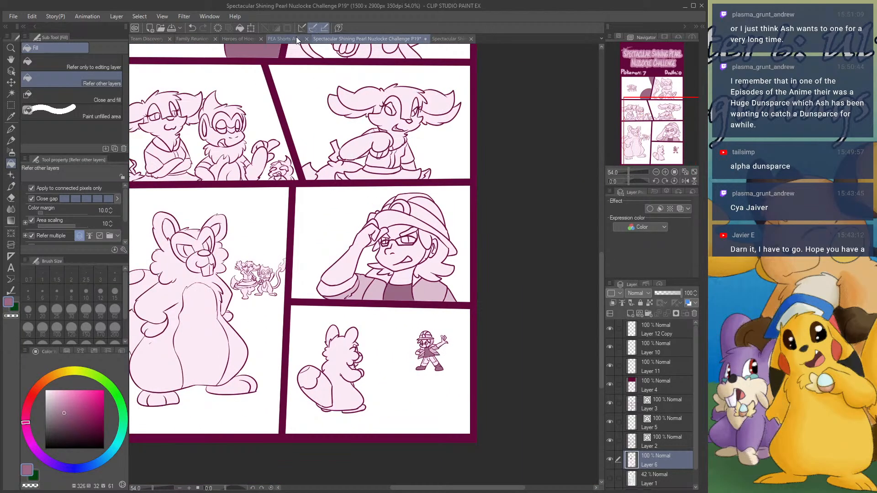
- Sample the helmet colour from the P17 page's POW panel and fill the helmet of the close-up character on the P19 page
click(449, 39)
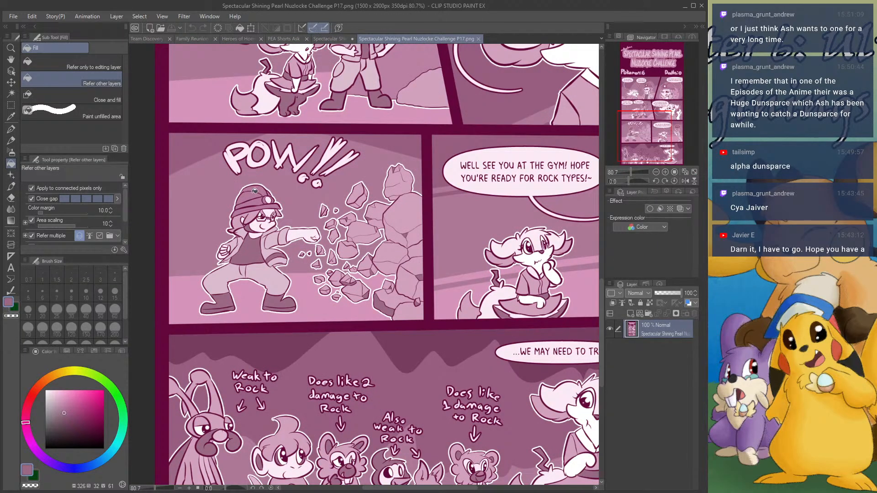
alt+click(250, 193)
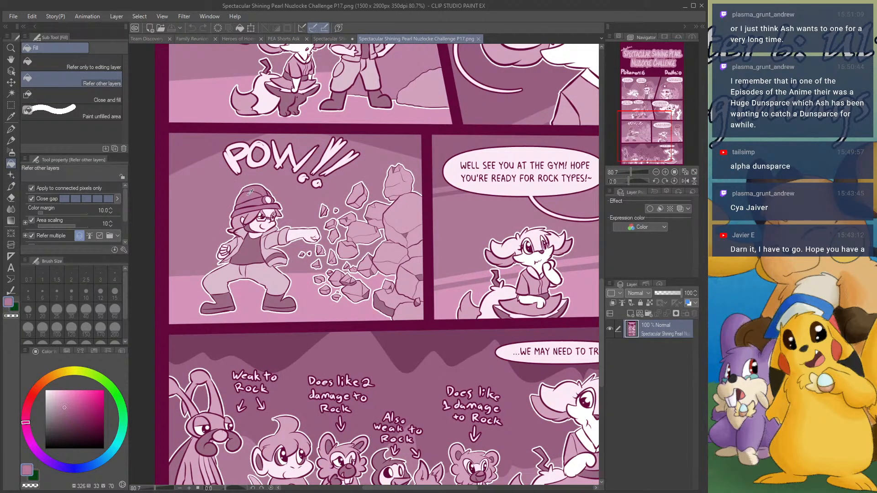
click(331, 39)
click(400, 215)
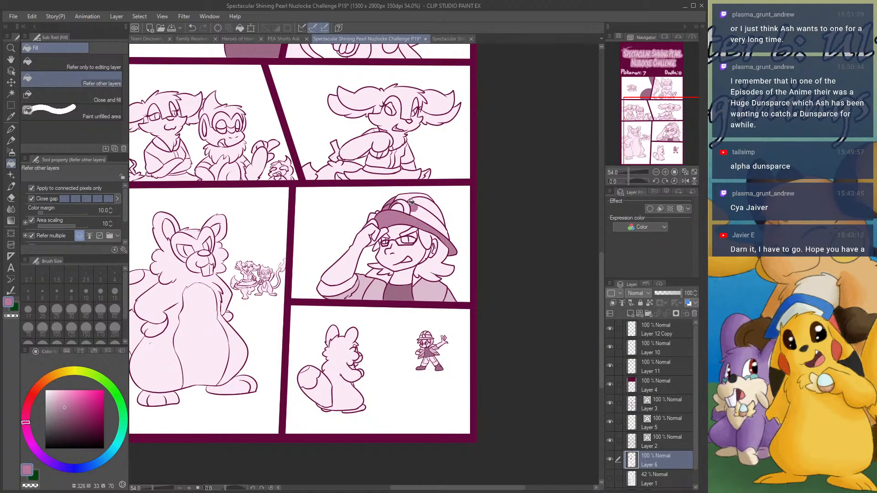
click(428, 213)
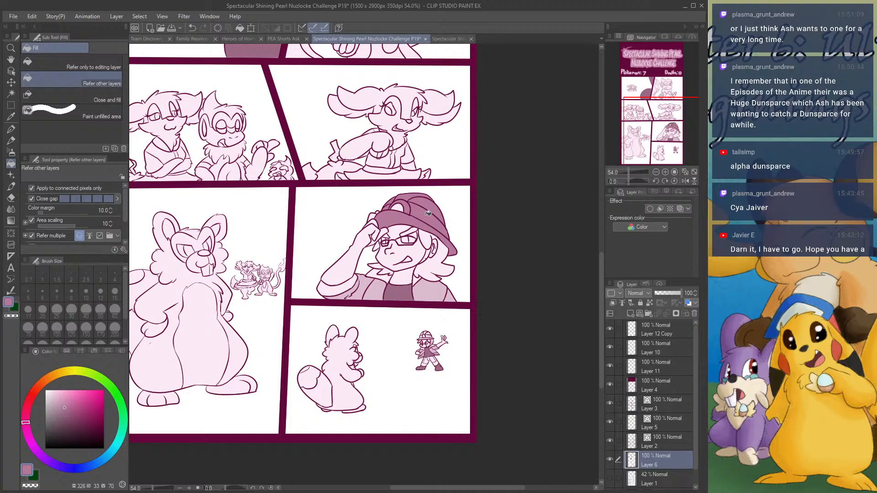
- Lower the Fill tool's Close gap to its smallest level and fill the tiny waving character's helmet sections with the sampled helmet colour
click(64, 200)
scroll(435, 347, up, 4)
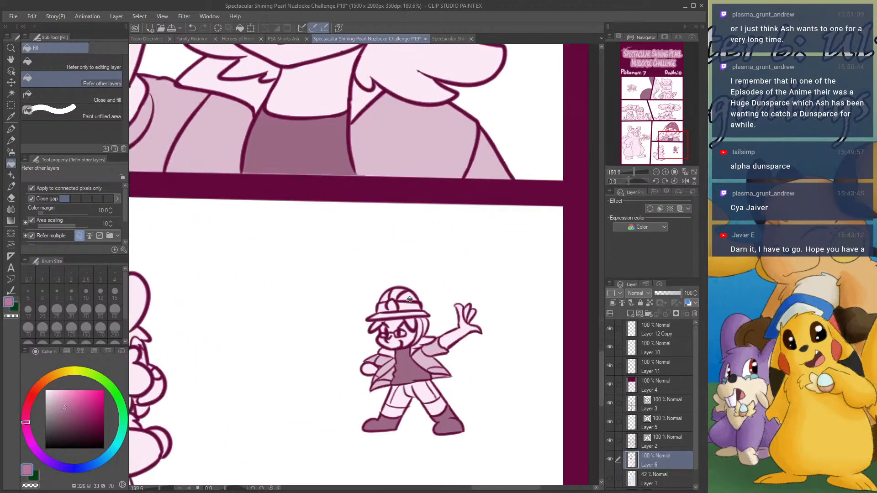
click(410, 296)
click(407, 305)
click(406, 313)
click(397, 295)
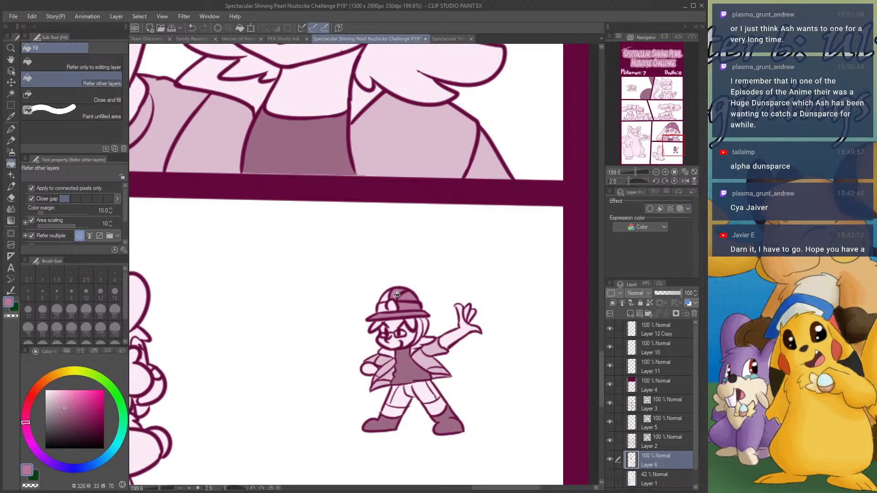
click(388, 298)
click(386, 304)
scroll(437, 302, down, 3)
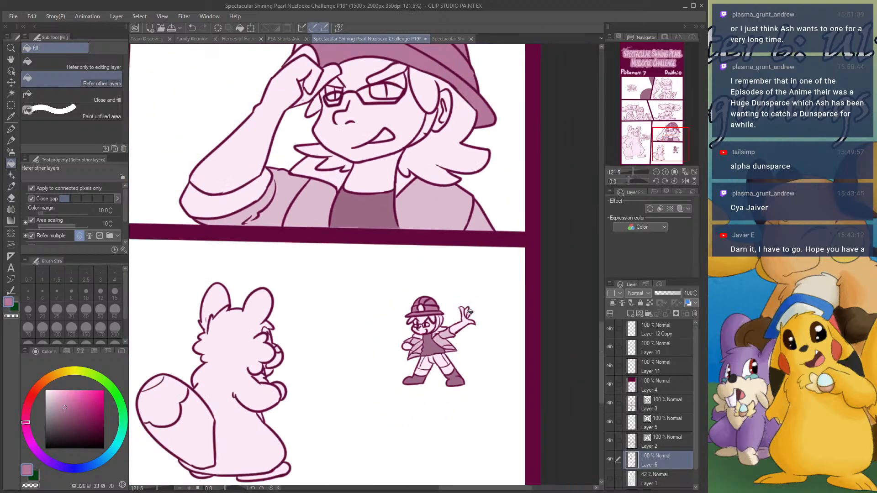
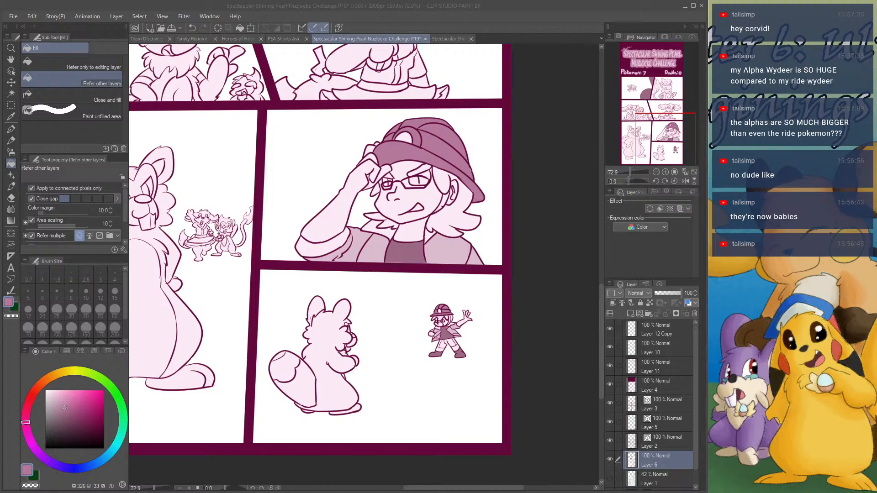
- Sample the light mauve of the trainer's hair in the POW panel on page P17 as the fill colour, and return to page P19
scroll(319, 247, down, 5)
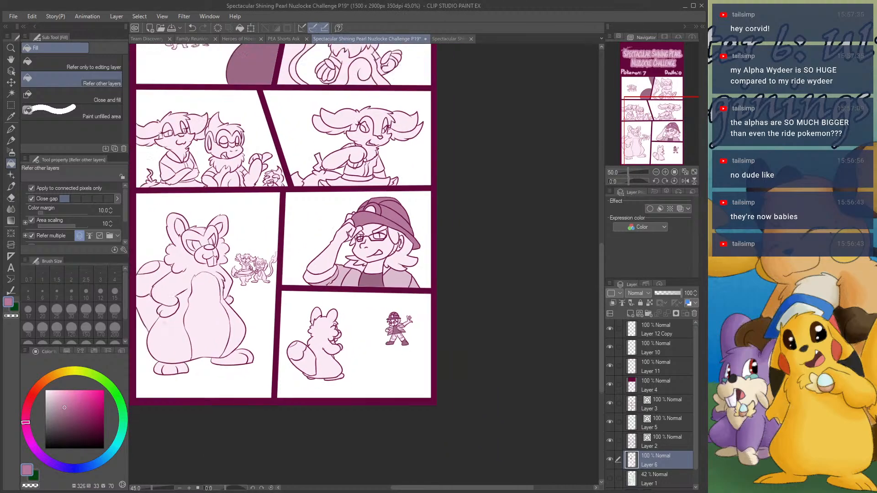
scroll(292, 141, up, 5)
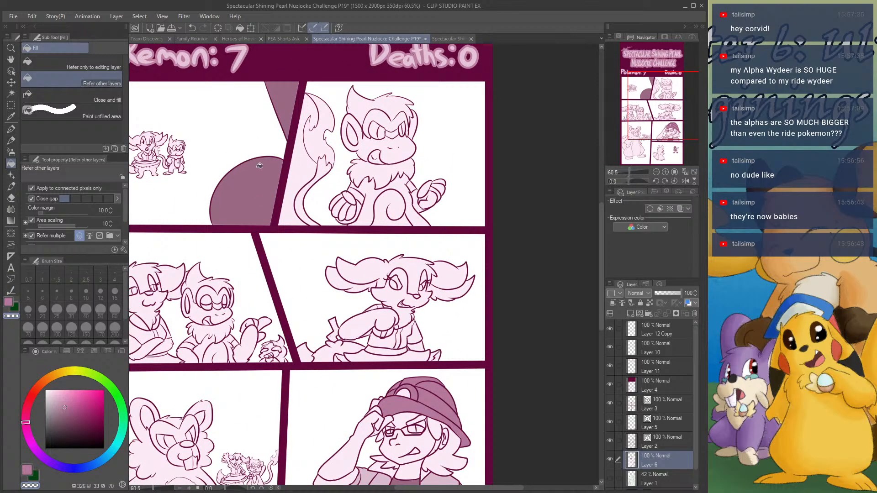
click(302, 173)
scroll(337, 133, down, 2)
scroll(388, 147, up, 3)
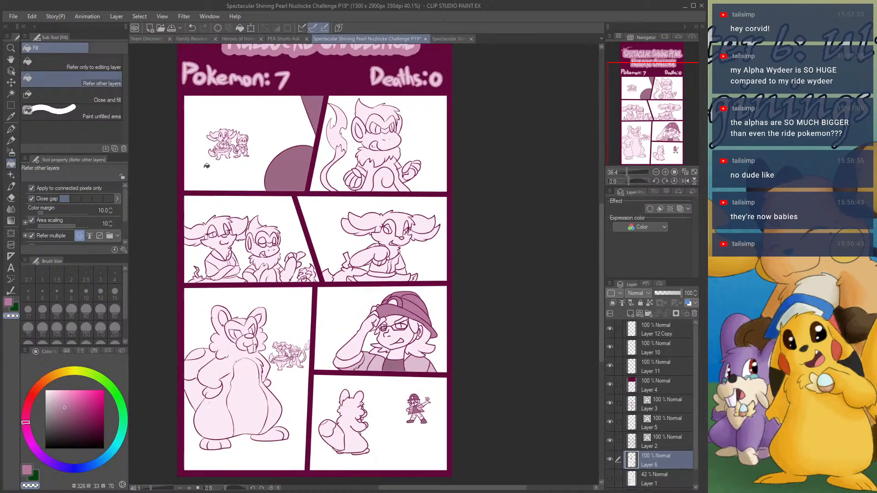
scroll(410, 156, down, 2)
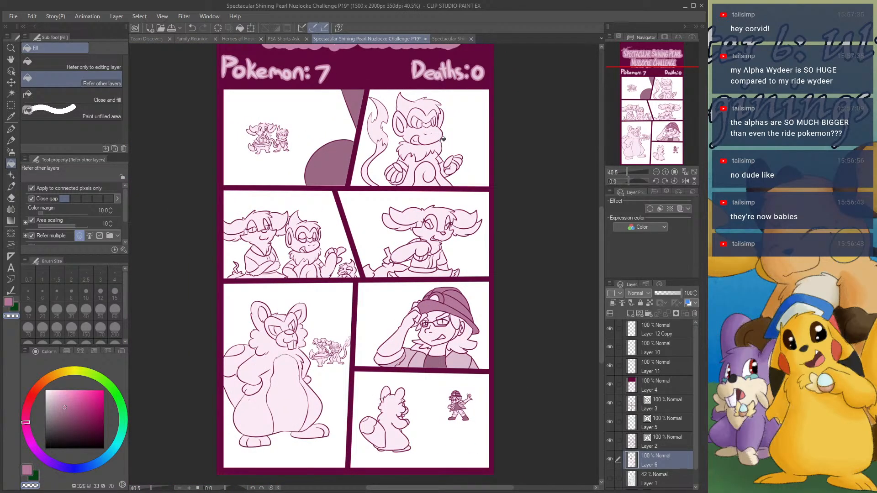
click(460, 40)
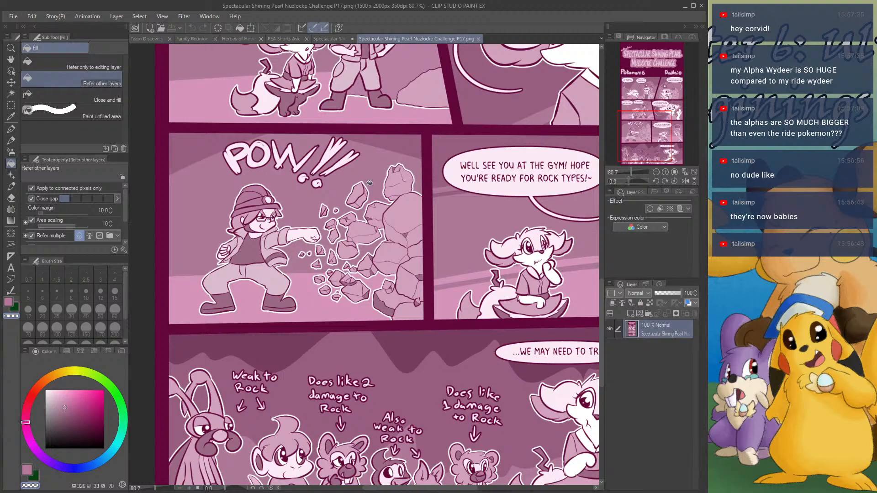
scroll(238, 220, up, 2)
right_click(238, 220)
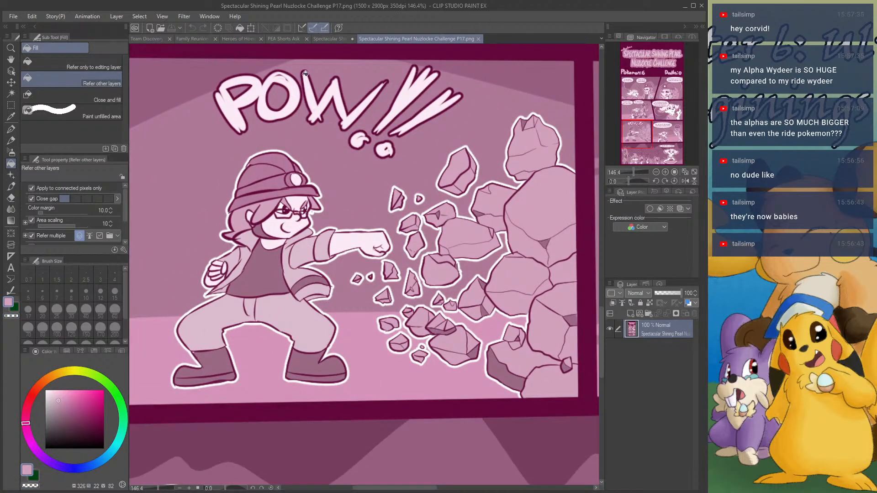
click(326, 39)
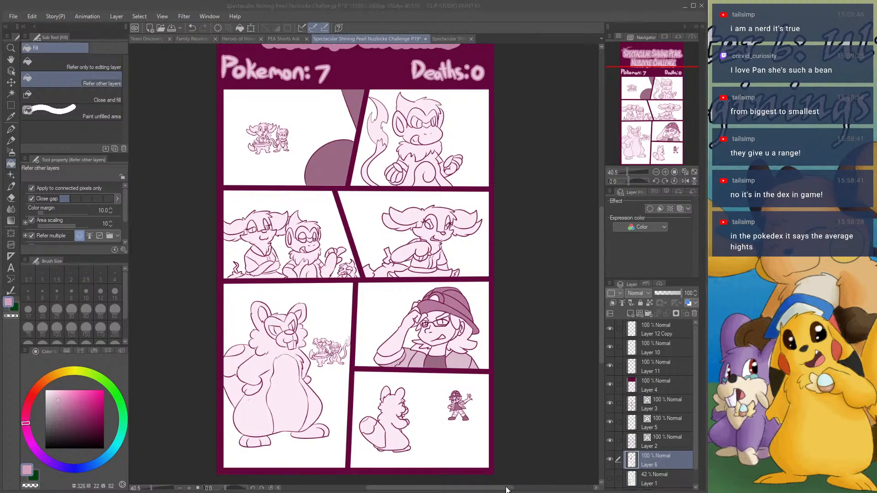
- Check how the monkey is coloured in the bottom panel of page P17, and return to page P19
click(450, 38)
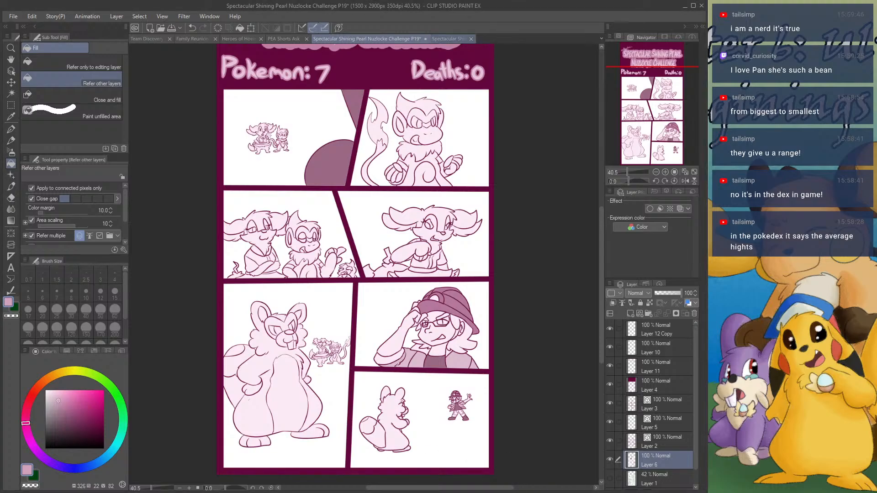
scroll(314, 235, down, 5)
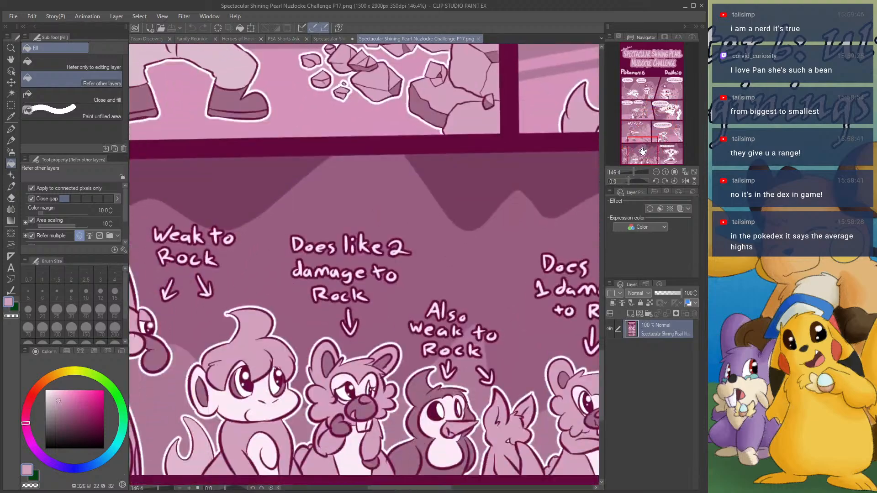
click(330, 39)
- Raise the fill's Close gap to its maximum and fill the large monkey's head fur in the second panel with the light mauve
click(413, 105)
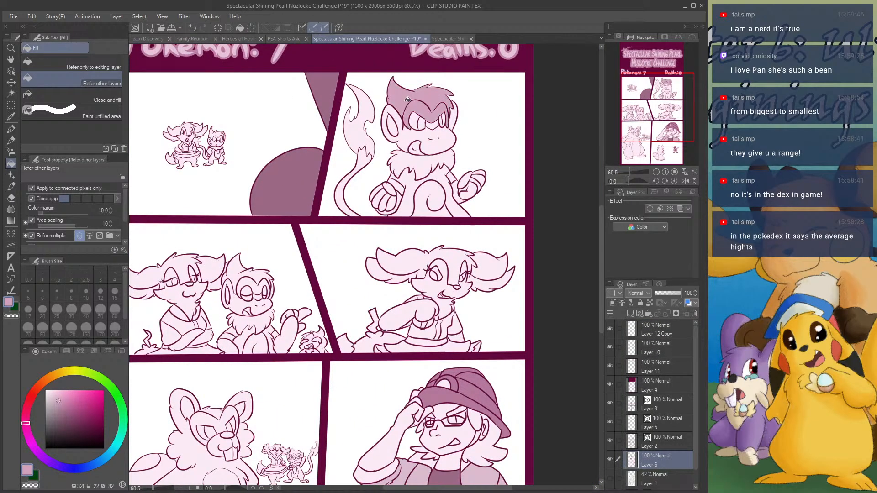
scroll(412, 110, up, 4)
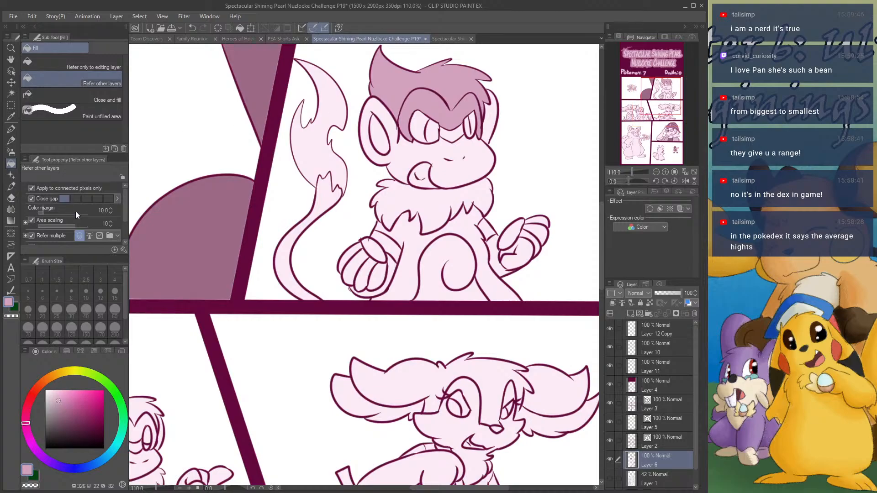
click(108, 200)
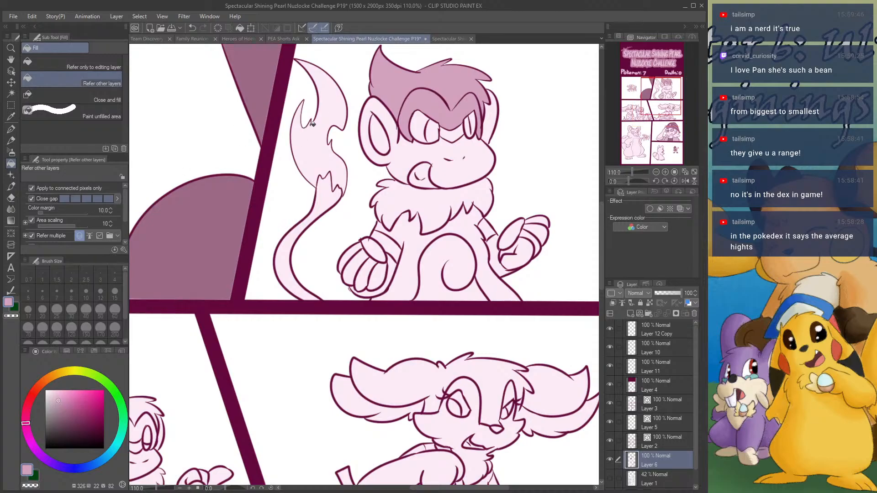
click(396, 88)
click(396, 88)
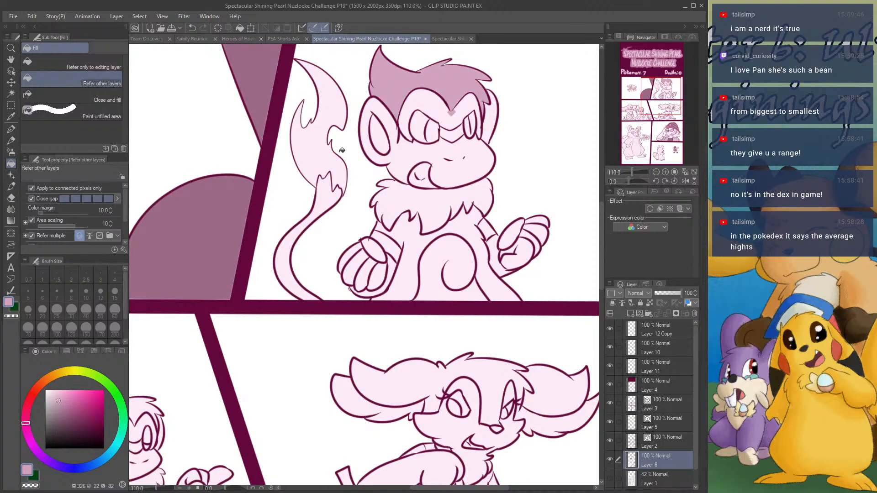
- Fill the large monkey's tail, torso, arms and leg areas in the second panel with the light mauve
click(332, 192)
click(293, 243)
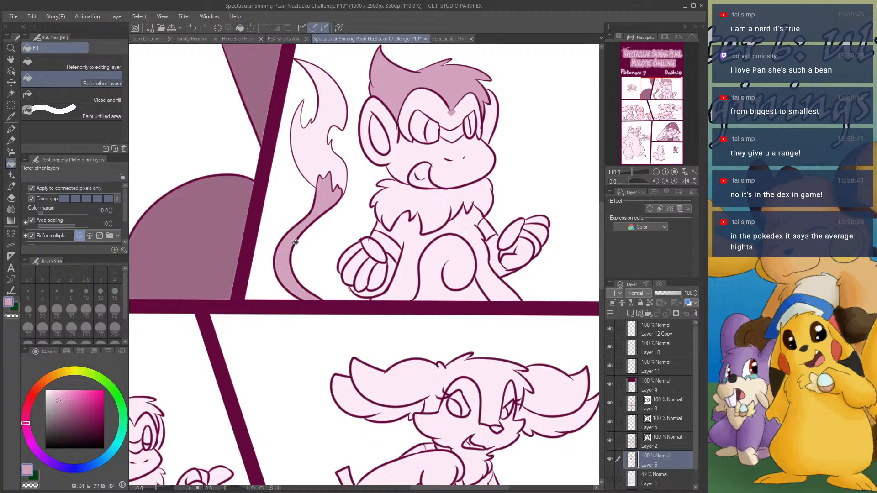
click(403, 247)
click(396, 280)
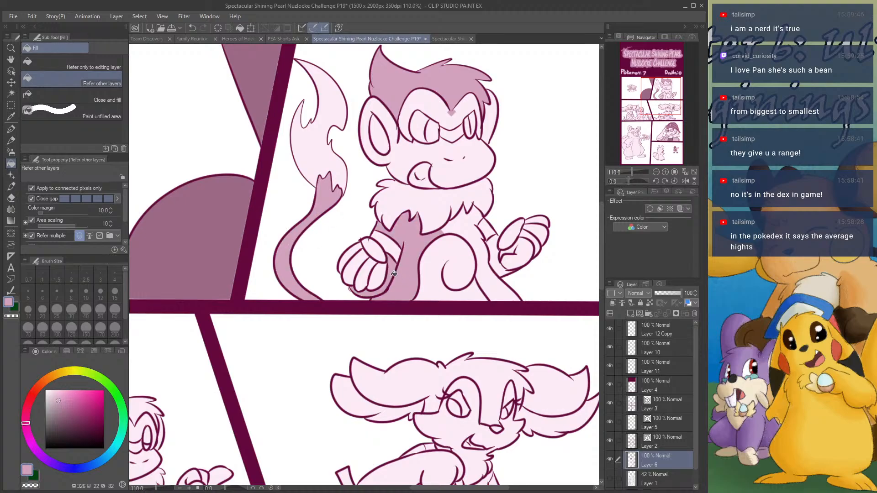
click(465, 230)
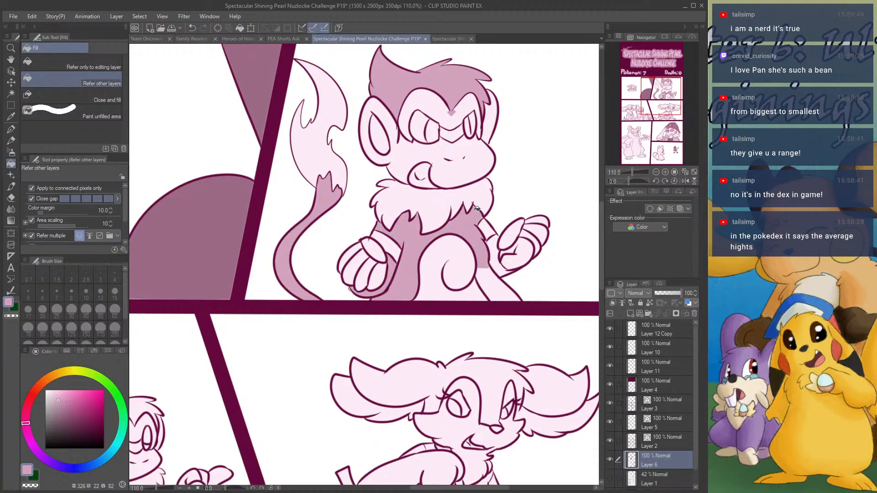
click(496, 285)
click(497, 263)
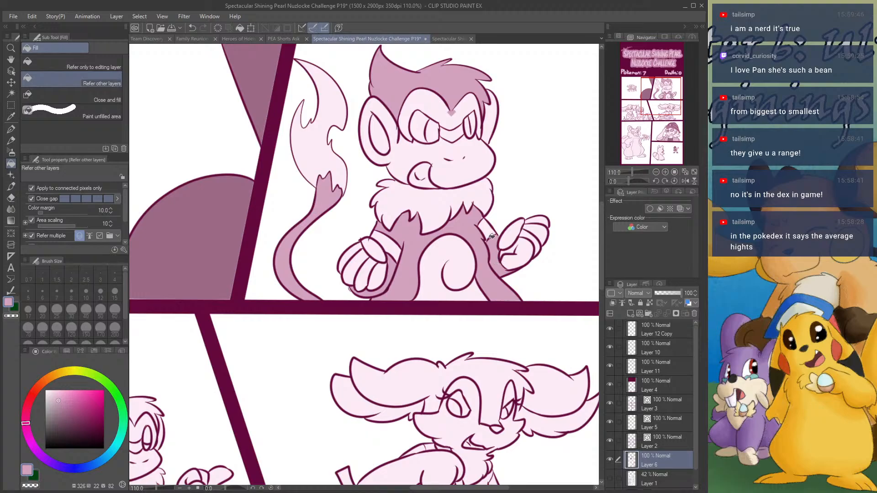
- Sample the dark mauve of the monkey's inner ear on page P17 as the fill colour, and return to page P19
scroll(478, 238, down, 3)
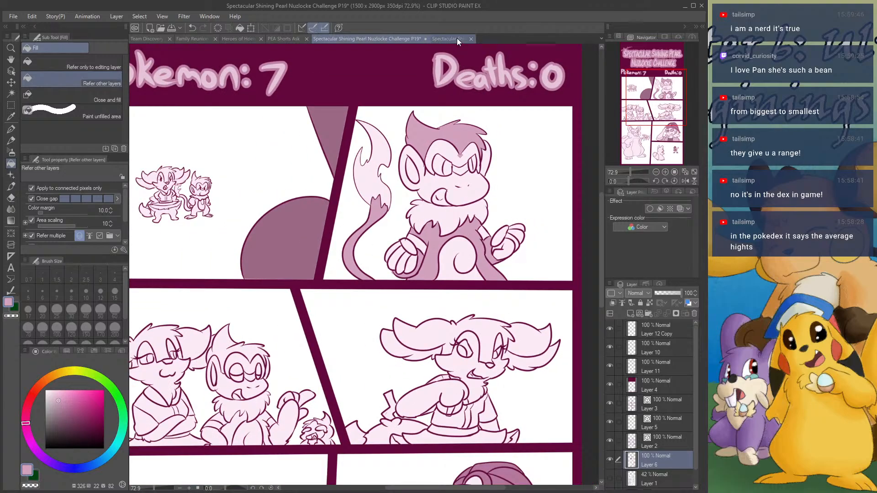
click(456, 38)
scroll(302, 293, up, 3)
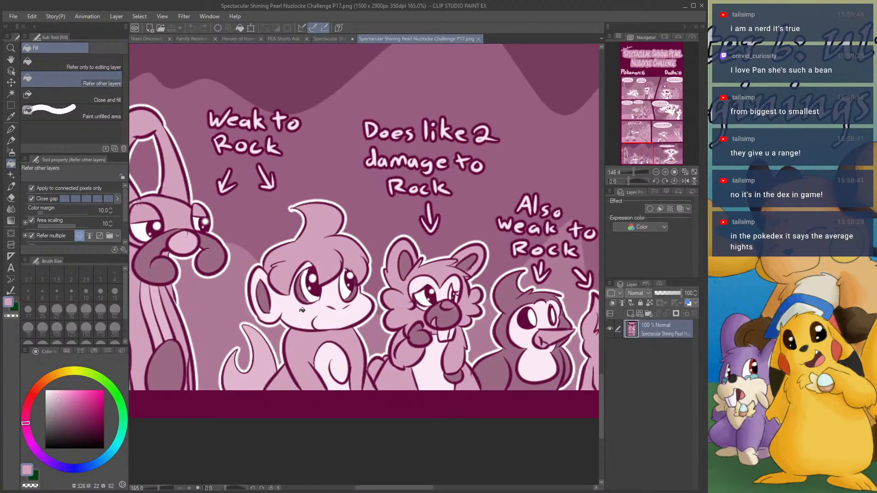
scroll(302, 293, up, 1)
alt+click(244, 298)
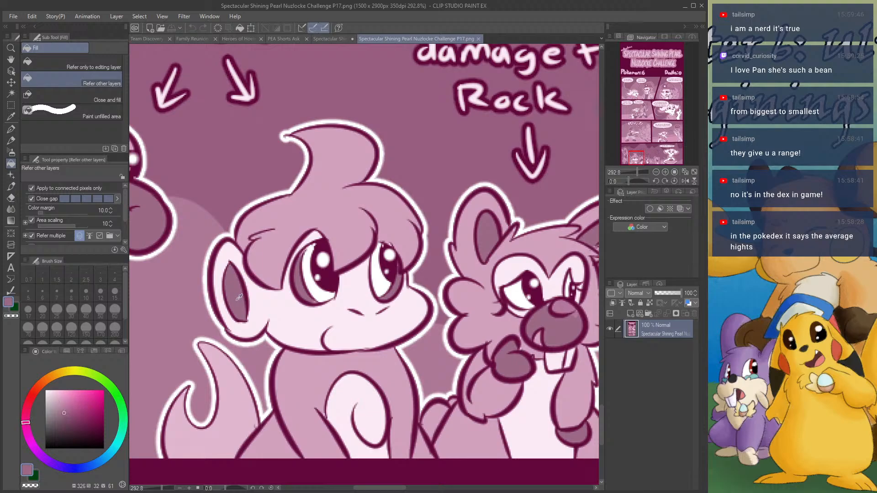
click(328, 38)
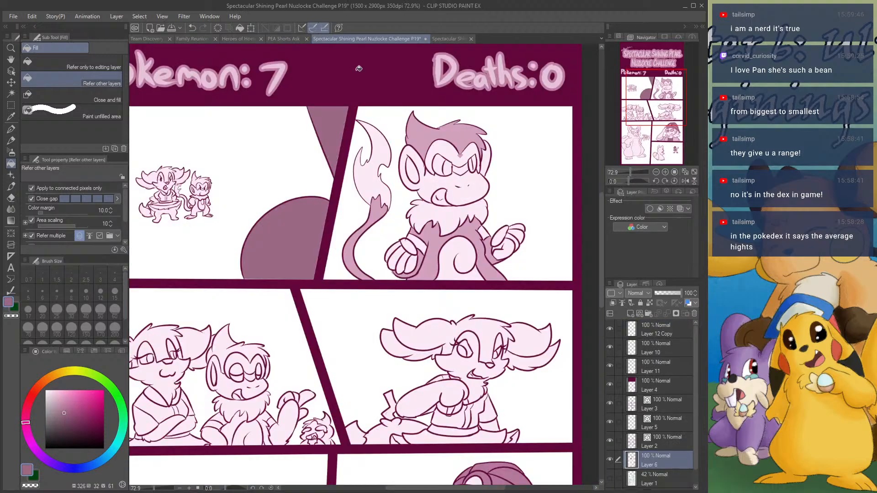
- Fill the large monkey's brow marking and inner ear in the second panel with the dark mauve
click(436, 149)
click(478, 149)
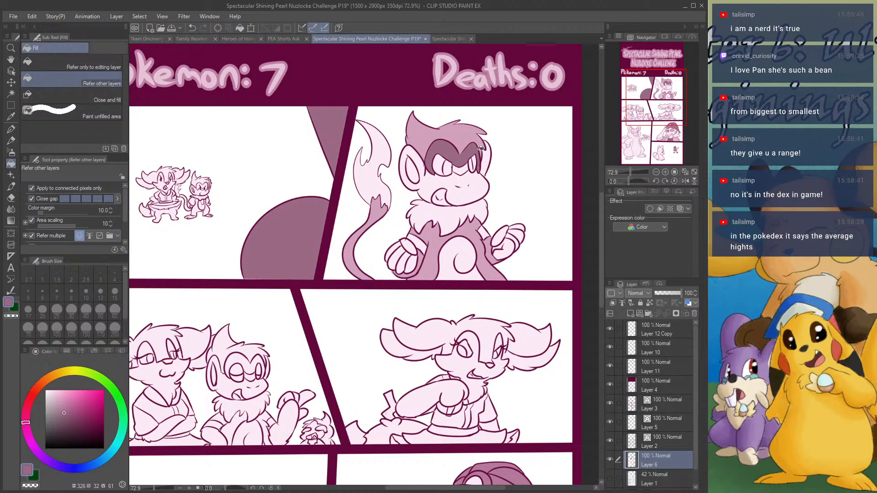
click(416, 170)
- Set the fill colour to white and fill the neck fur of the large monkey and of the small monkey in the first panel
scroll(351, 180, up, 2)
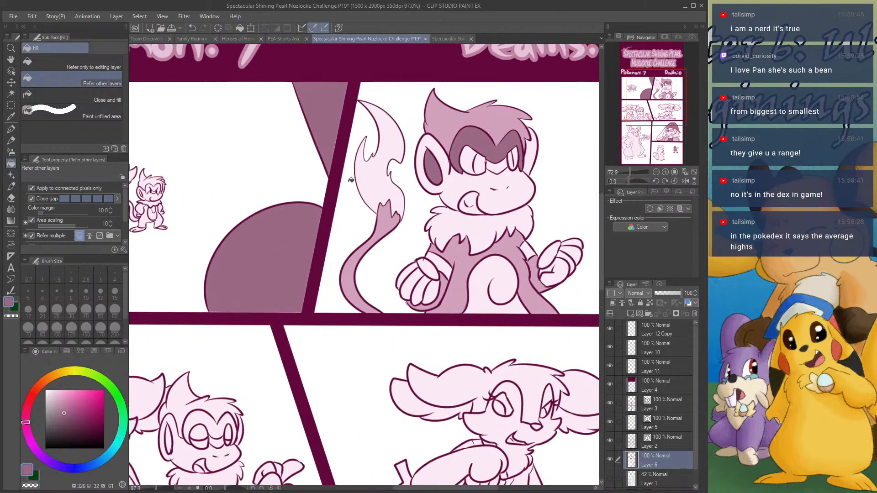
scroll(351, 181, down, 2)
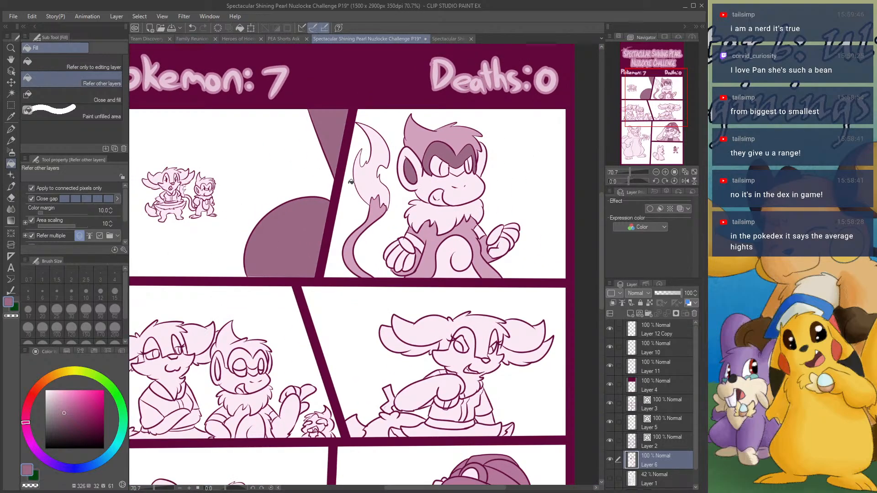
scroll(351, 182, up, 2)
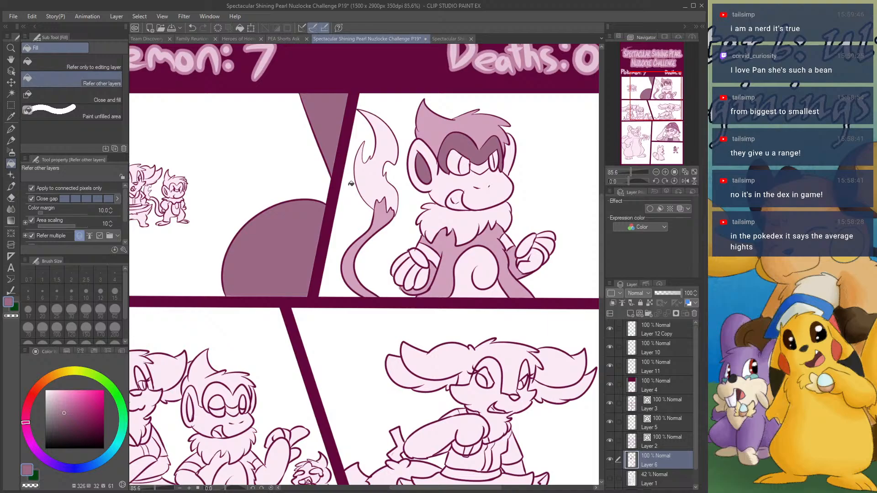
click(46, 391)
click(485, 220)
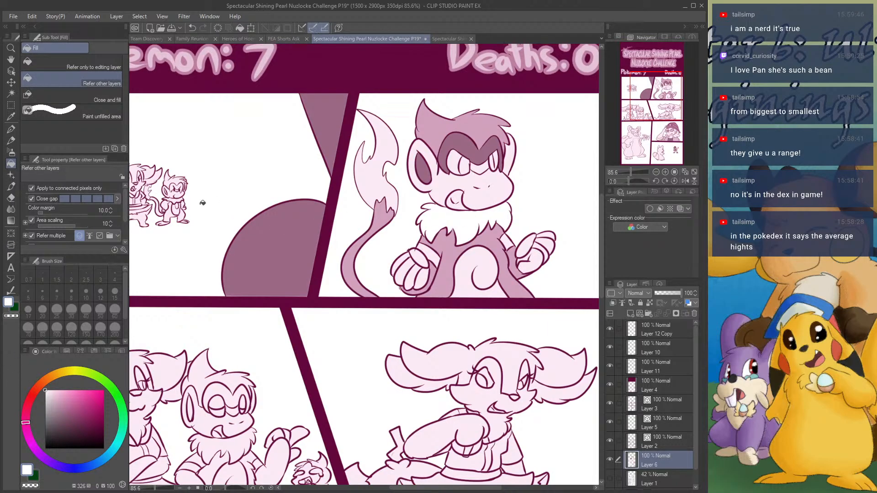
scroll(186, 194, up, 4)
scroll(197, 176, down, 3)
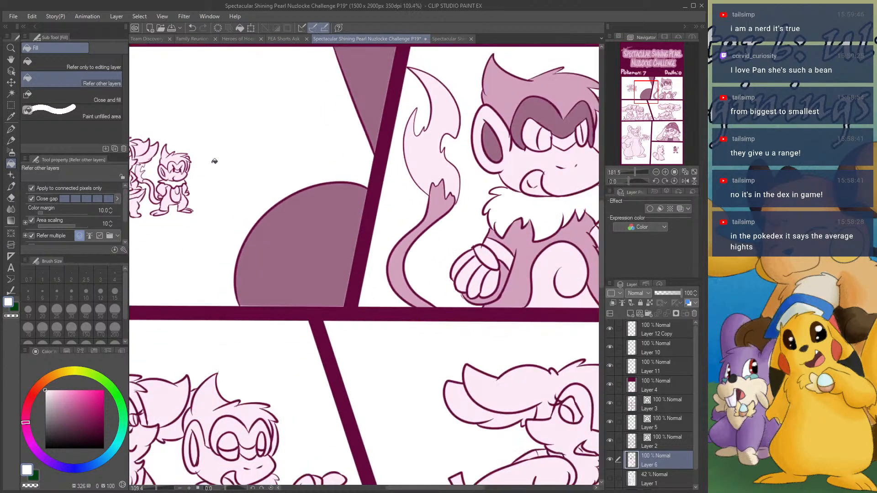
scroll(254, 176, down, 1)
scroll(336, 170, up, 1)
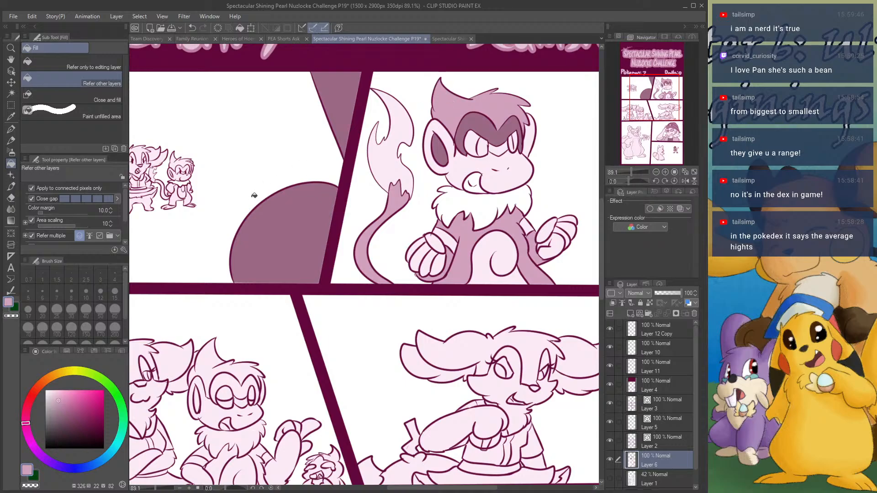
- Fill the small monkey's arms, body, legs and head fur in the first panel with the light mauve
scroll(172, 200, up, 3)
click(172, 183)
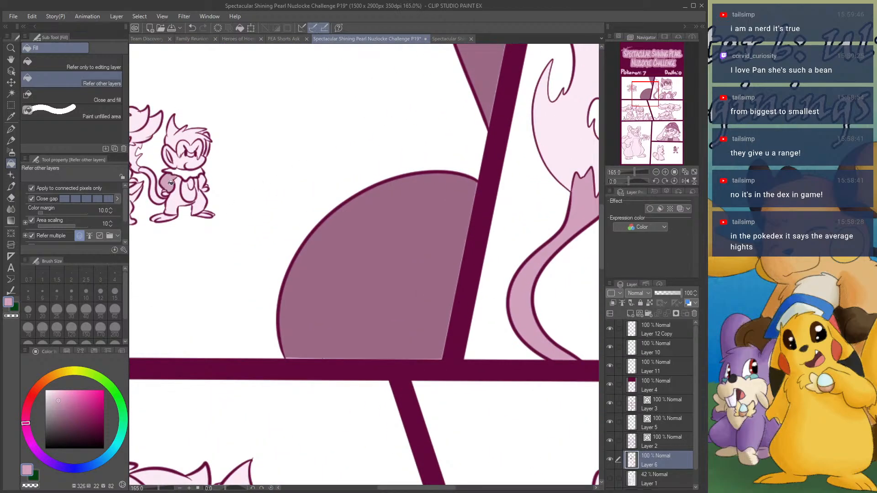
click(179, 203)
click(212, 207)
click(206, 200)
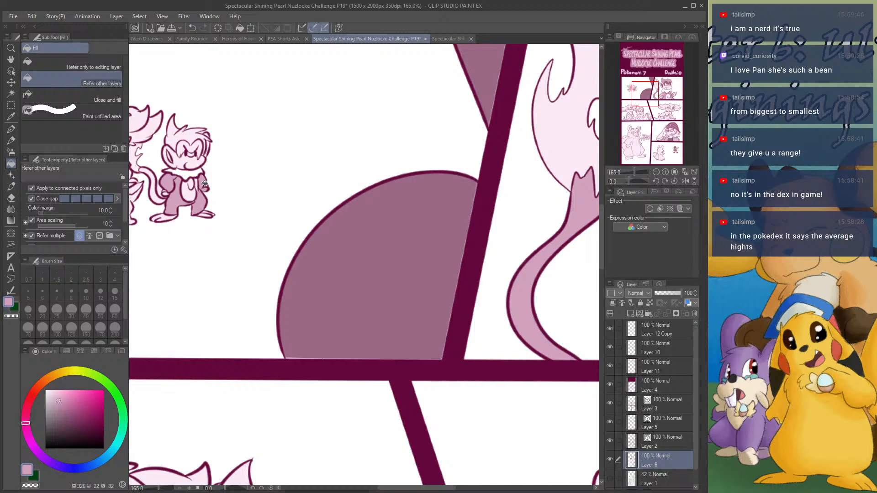
click(179, 135)
scroll(204, 134, up, 4)
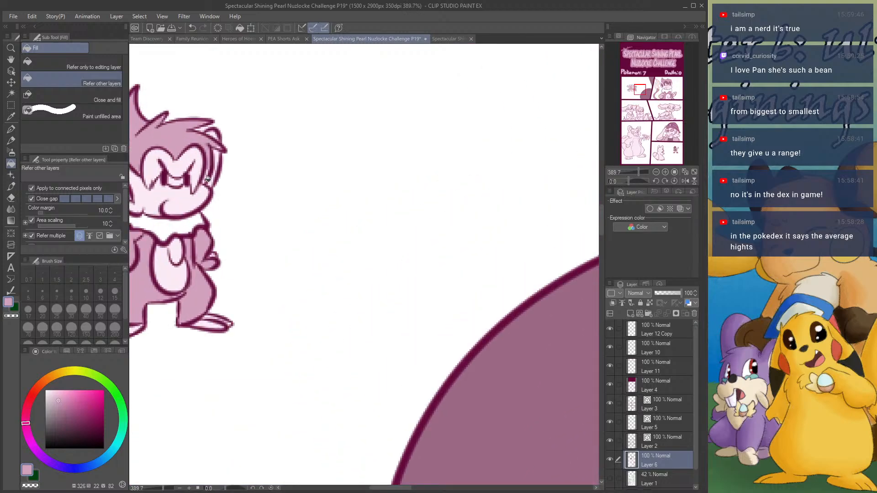
- Sample the large monkey's dark mauve and fill the small monkey's brow marking and inner ear in the first panel with it
scroll(210, 156, down, 6)
scroll(258, 158, down, 1)
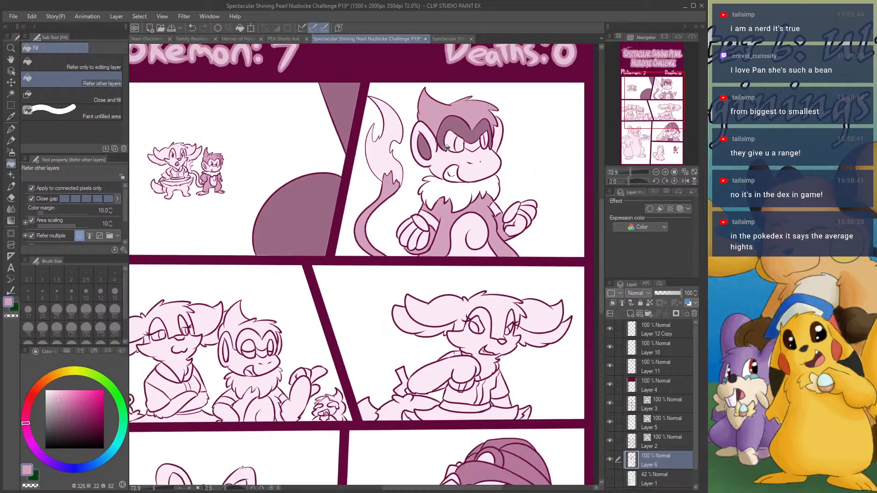
alt+click(432, 152)
scroll(211, 160, up, 3)
click(211, 160)
scroll(197, 169, up, 5)
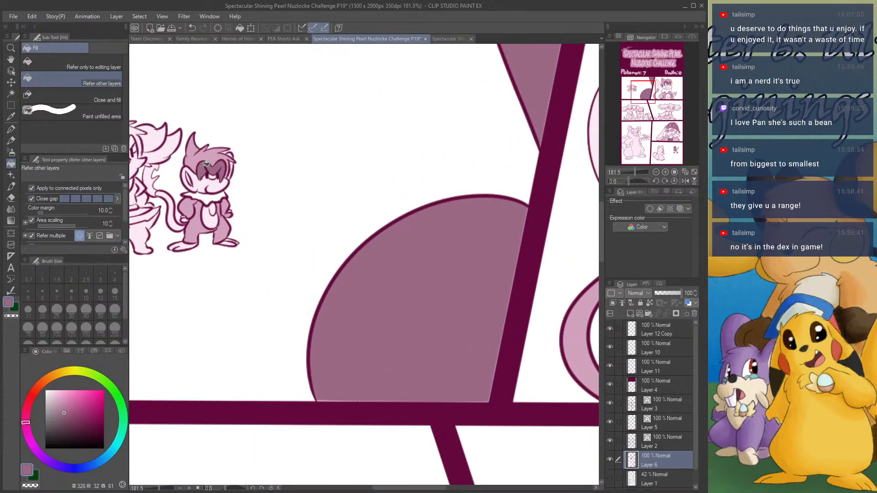
click(178, 180)
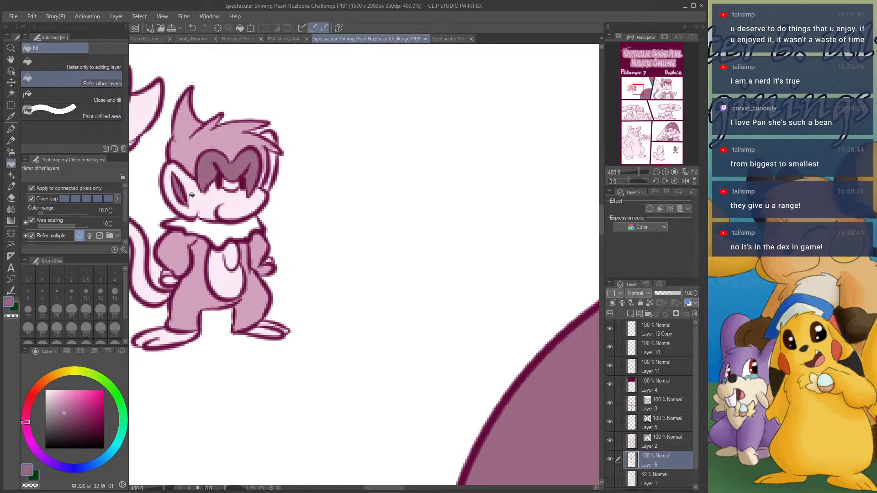
scroll(191, 198, down, 6)
scroll(303, 192, down, 1)
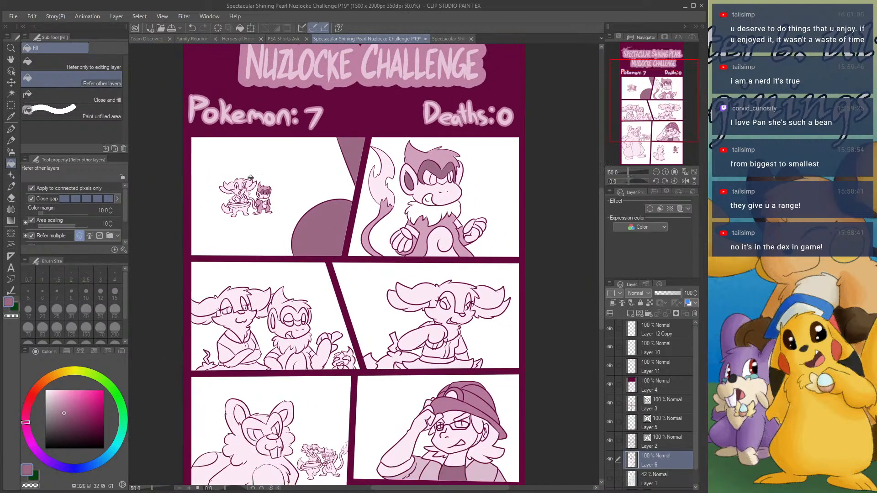
- Sample the large monkey's light mauve and fill the third-panel monkey's head fur, arms and body with it
scroll(303, 193, up, 2)
alt+click(497, 111)
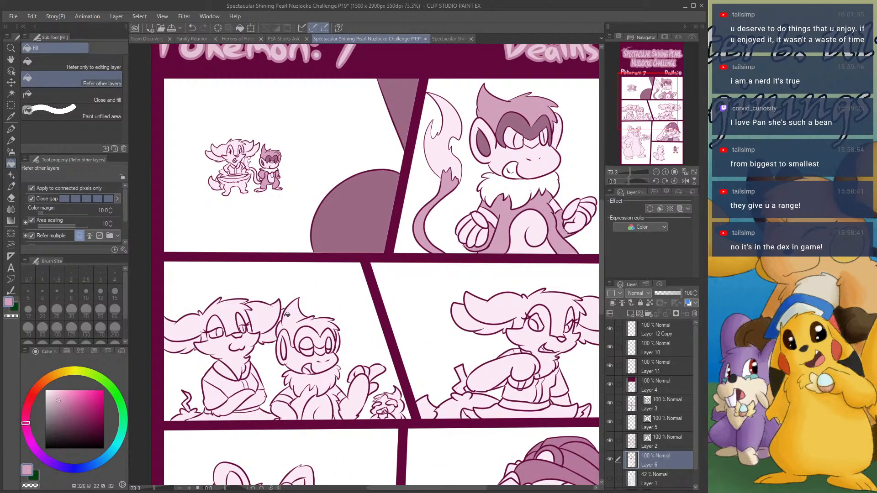
click(290, 315)
click(321, 328)
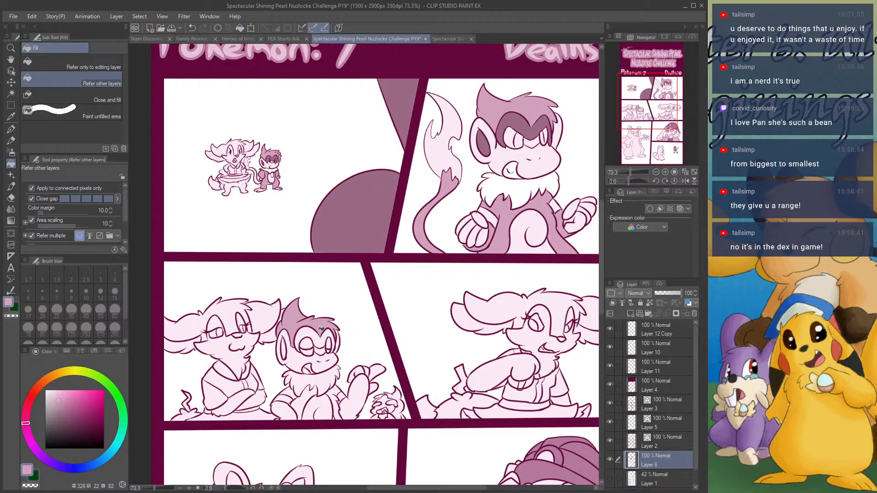
scroll(321, 328, up, 2)
click(280, 403)
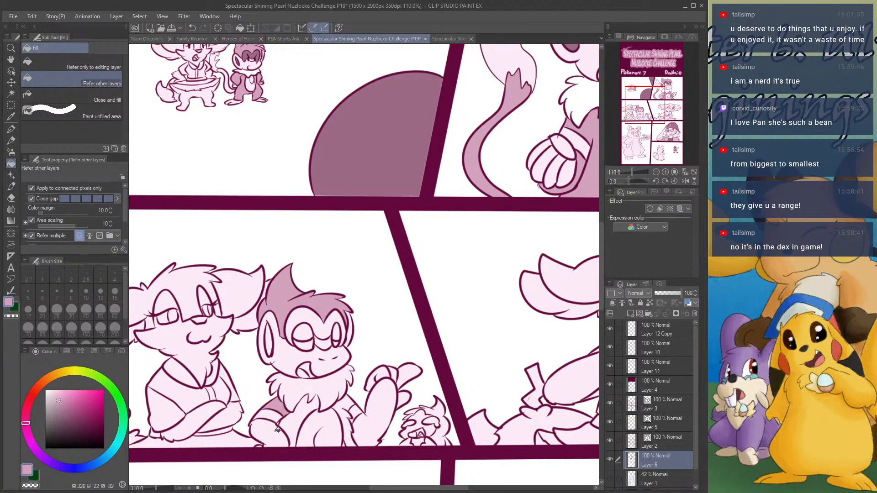
click(279, 430)
click(289, 426)
click(304, 410)
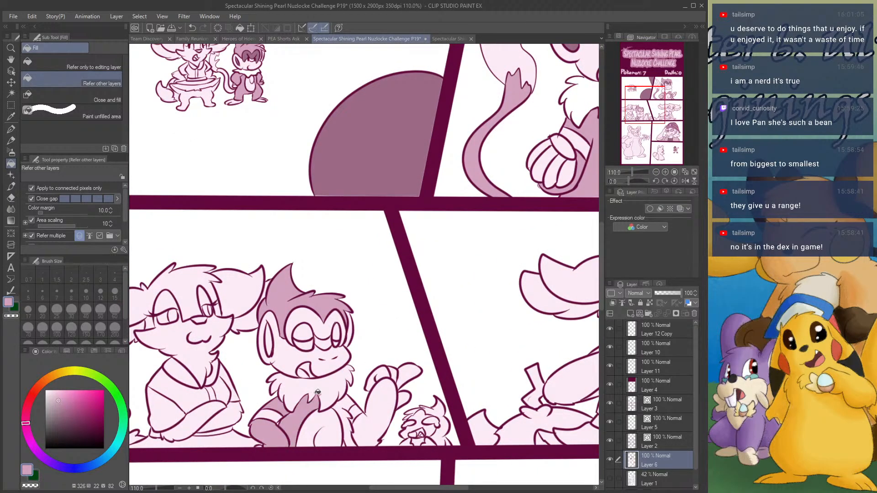
click(342, 415)
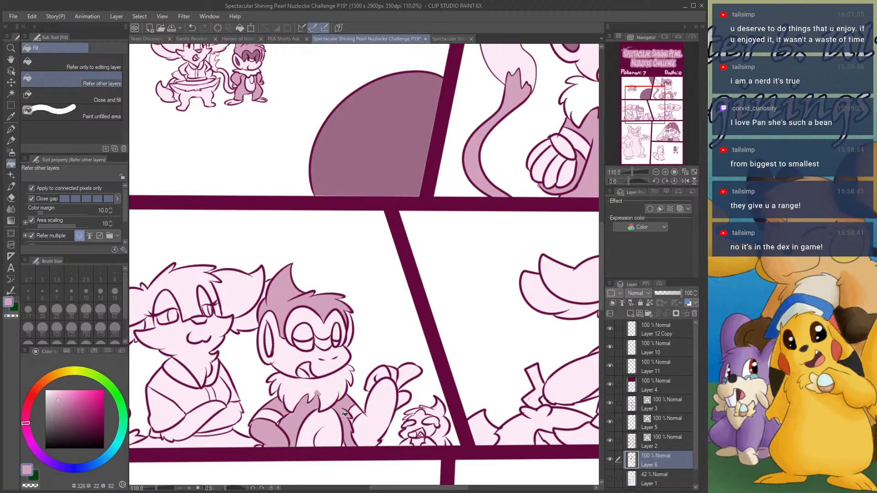
click(358, 438)
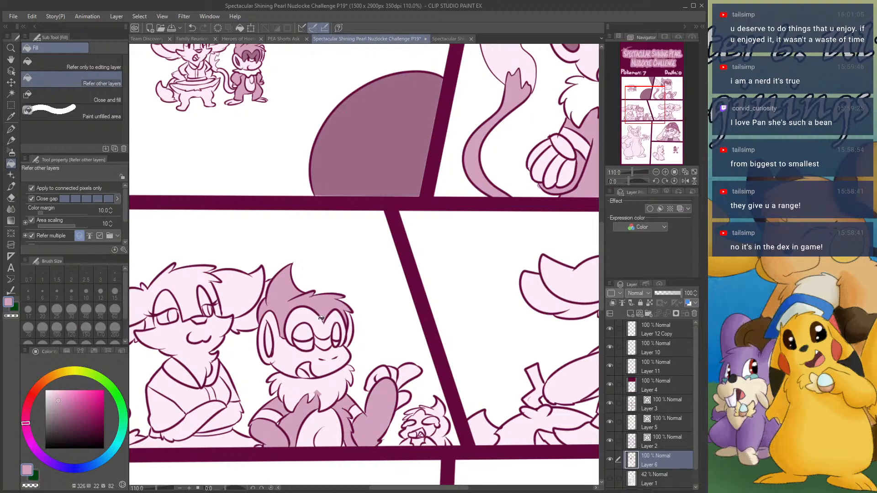
- Fill the third-panel monkey's neck fur with white, and its inner ear and brow marking with the large monkey's dark mauve
alt+click(239, 350)
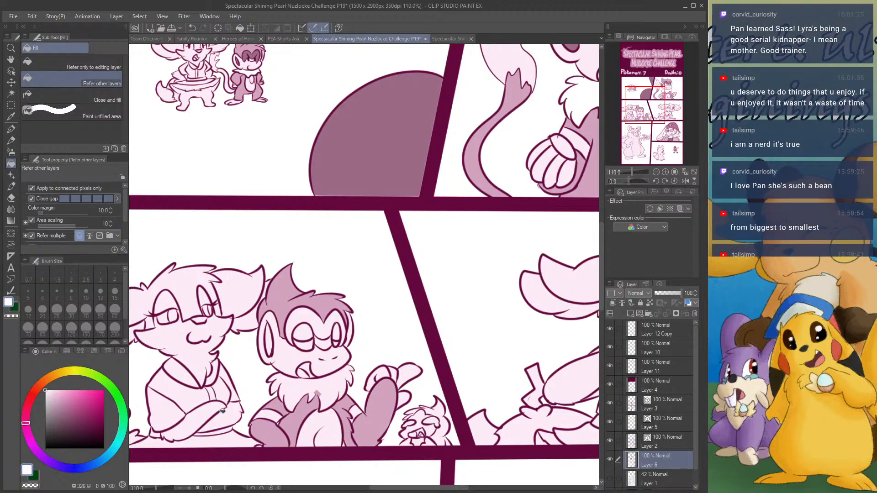
click(295, 389)
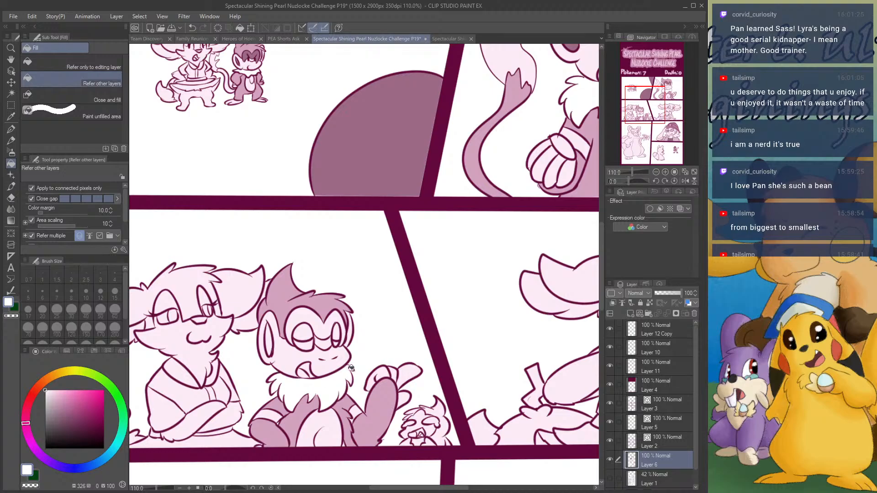
scroll(312, 315, down, 3)
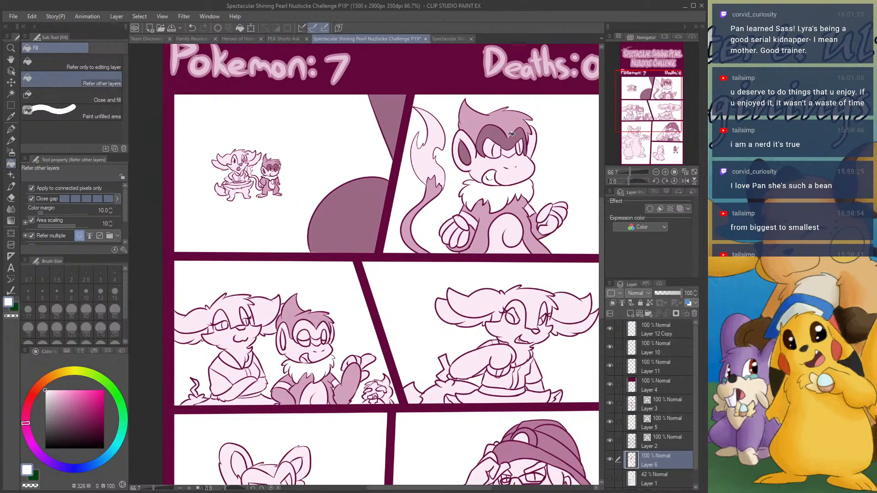
alt+click(501, 132)
scroll(259, 332, up, 3)
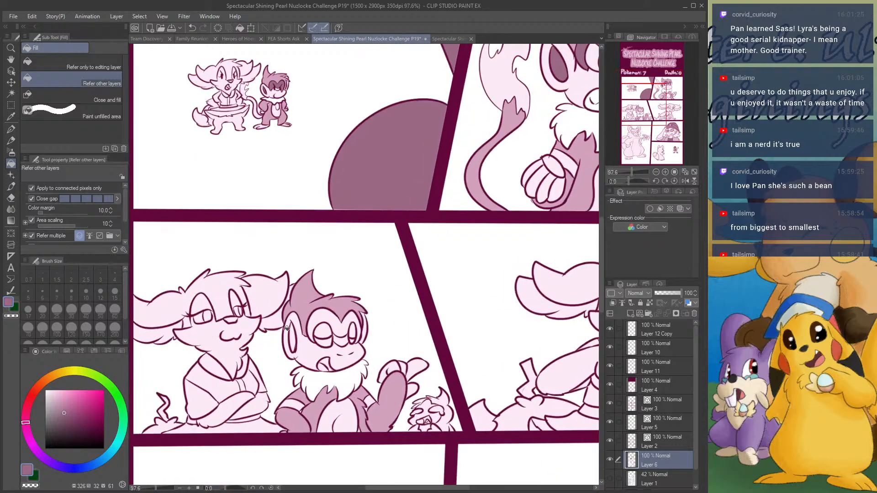
click(294, 335)
click(320, 317)
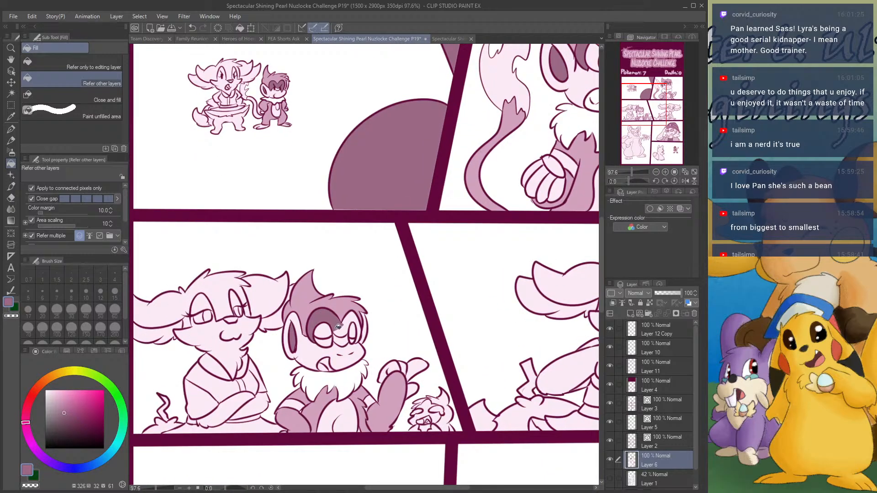
click(338, 327)
click(354, 317)
- Check the colouring of the monkey in the last panel of page P17 and return to page P19
click(445, 38)
scroll(430, 238, down, 4)
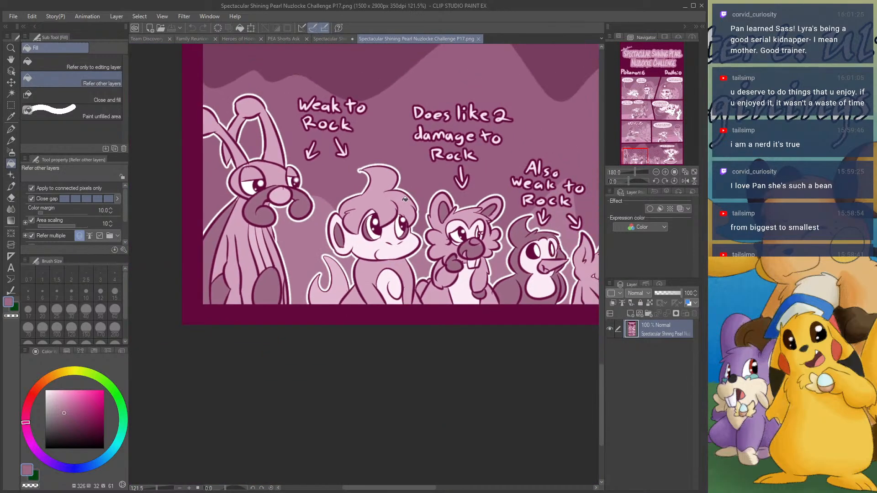
scroll(430, 238, down, 4)
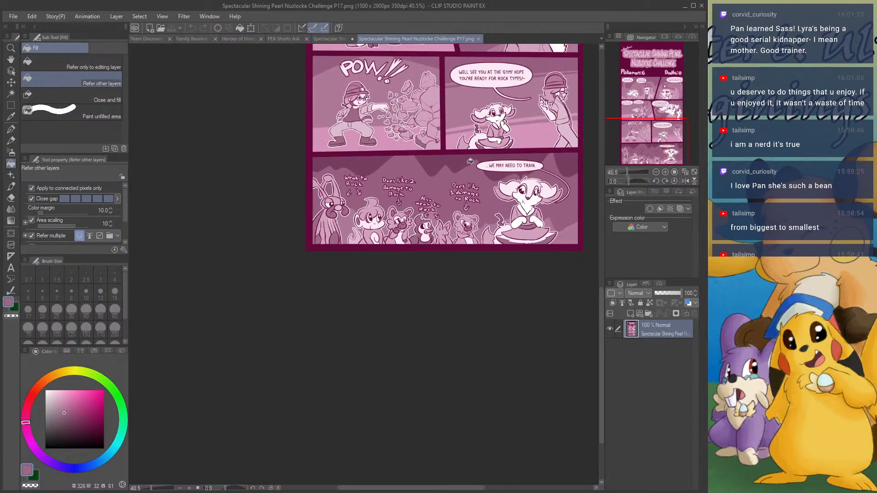
scroll(483, 188, up, 3)
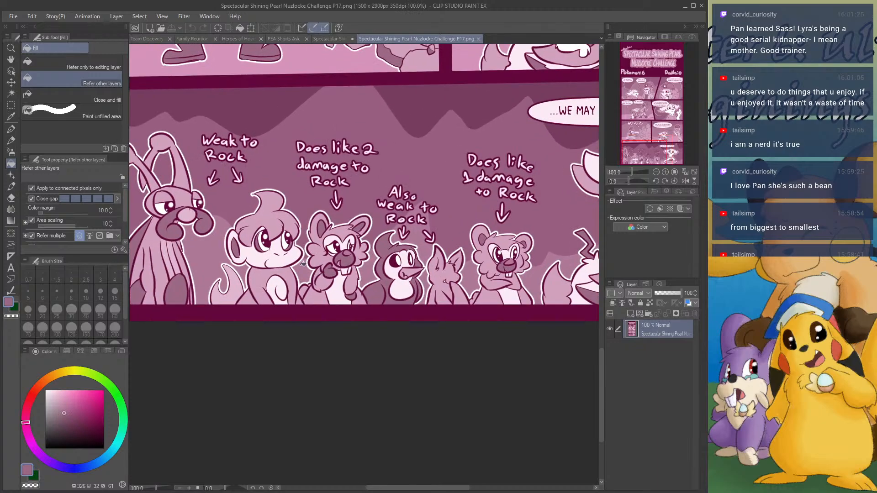
click(337, 39)
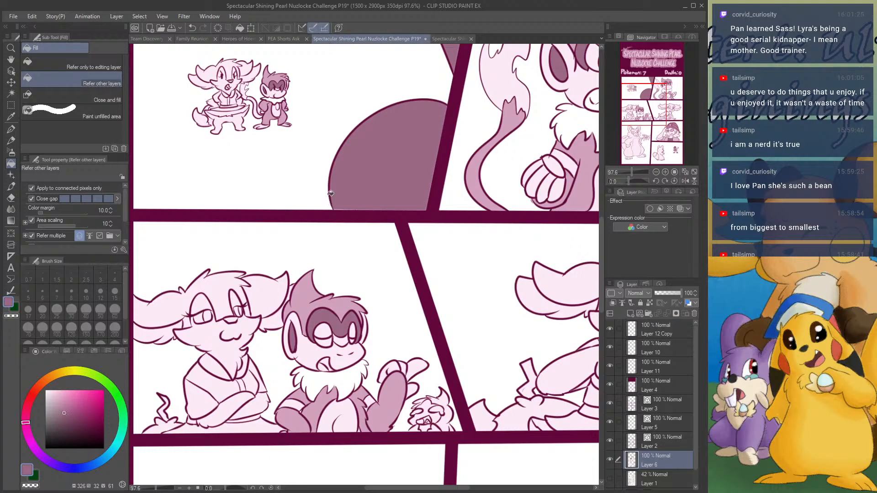
scroll(337, 239, down, 3)
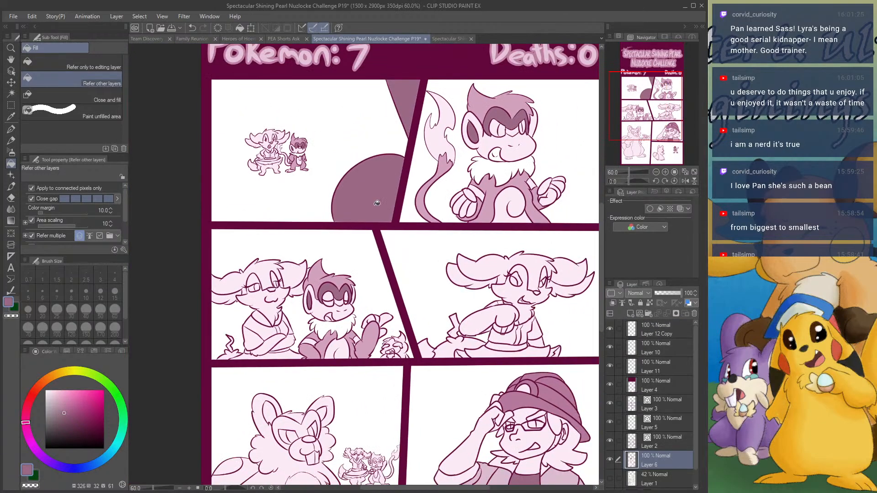
alt+click(365, 256)
scroll(457, 135, up, 2)
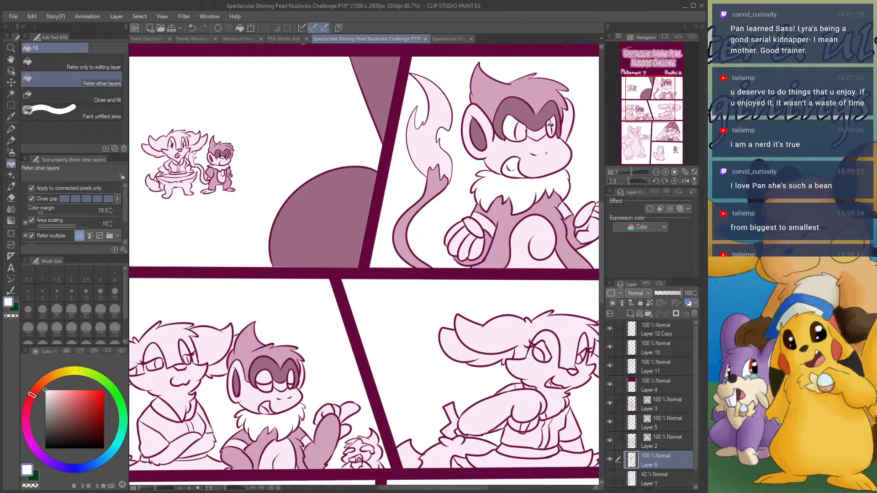
- Sample the light pink from page P17 and fill the large monkey's tail flame in the second panel of page P19 with it
click(452, 42)
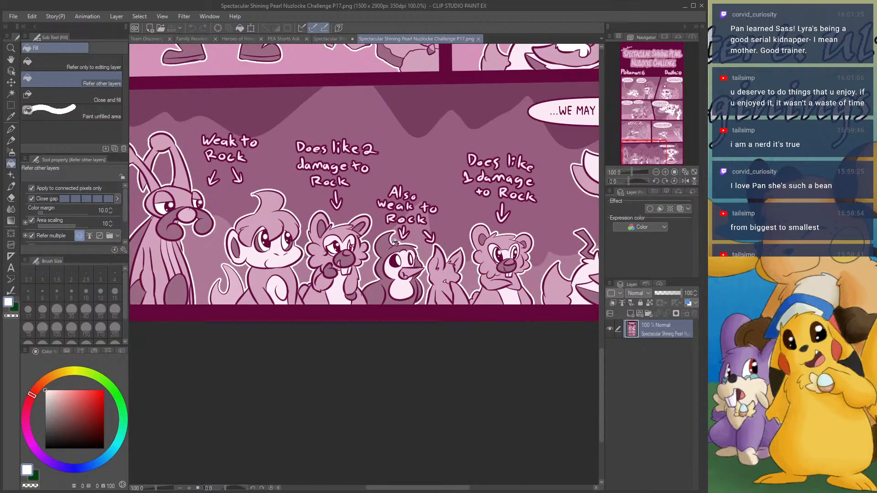
scroll(222, 297, up, 3)
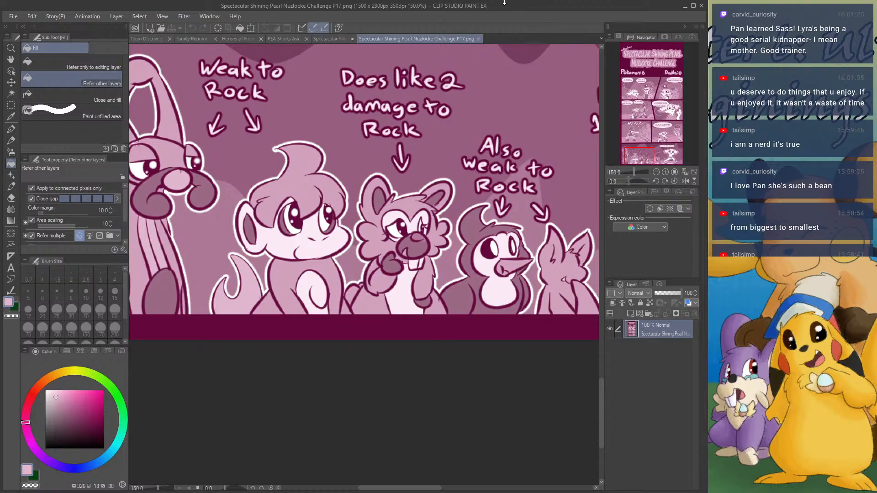
click(333, 39)
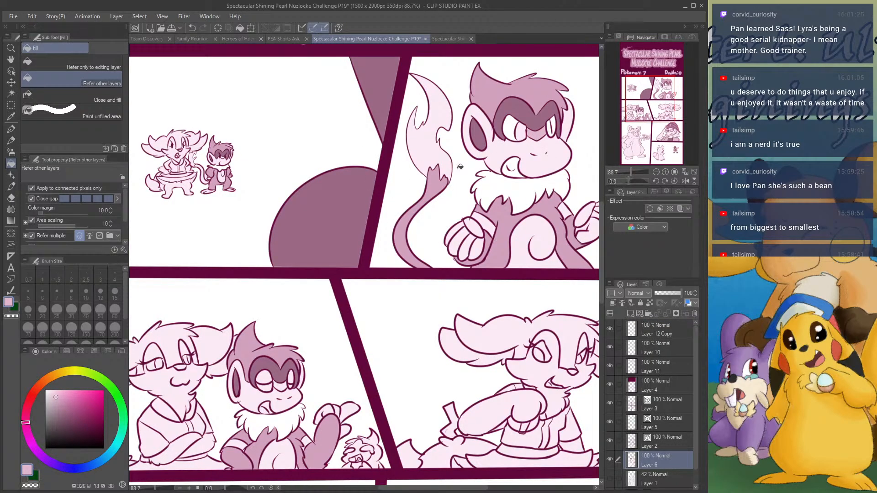
click(435, 139)
click(488, 220)
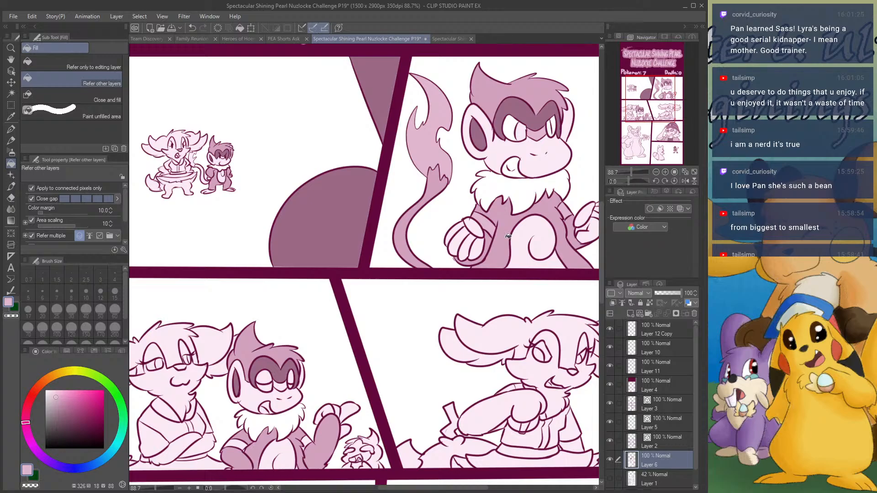
key(ctrl+z)
key(ctrl+z)
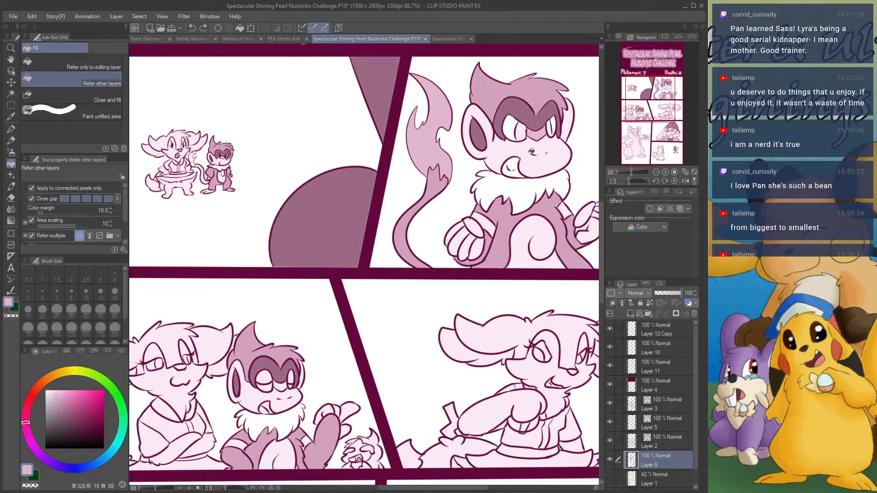
scroll(224, 162, up, 4)
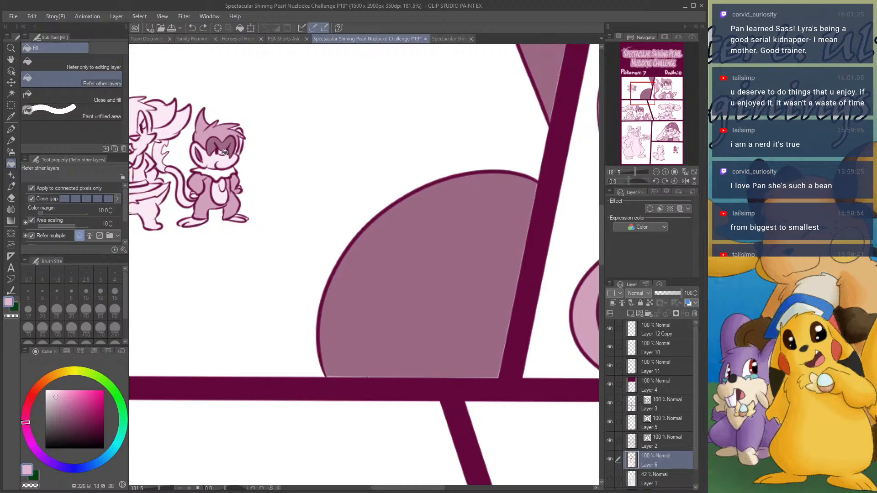
scroll(225, 153, down, 2)
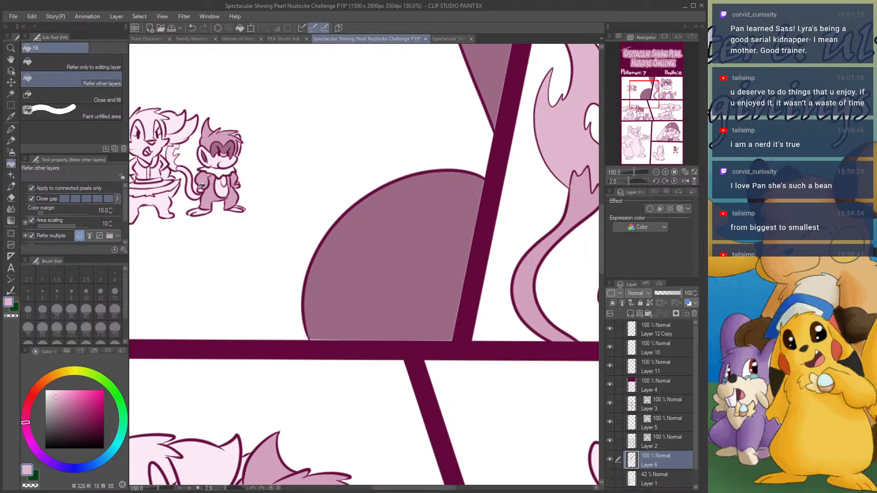
scroll(212, 203, down, 3)
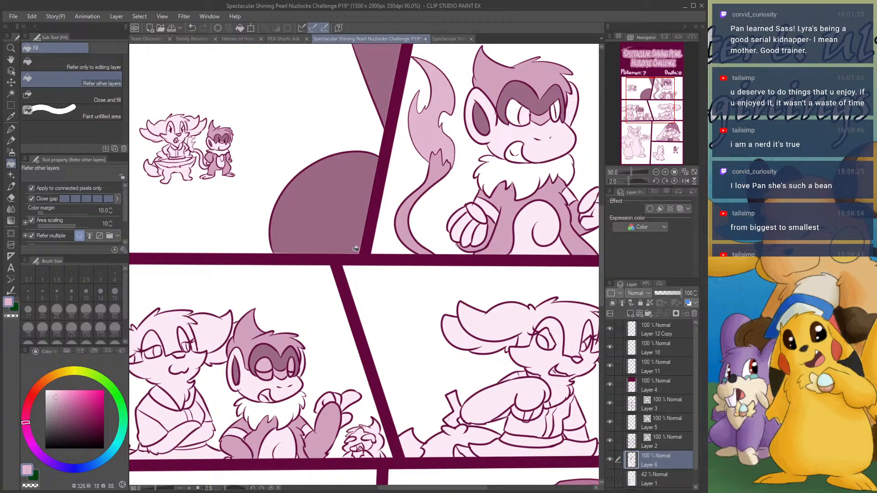
- Sample the large monkey's light mauve and fill the small monkey's arm, body, legs and head fur in the fifth panel
scroll(356, 248, down, 3)
right_click(447, 241)
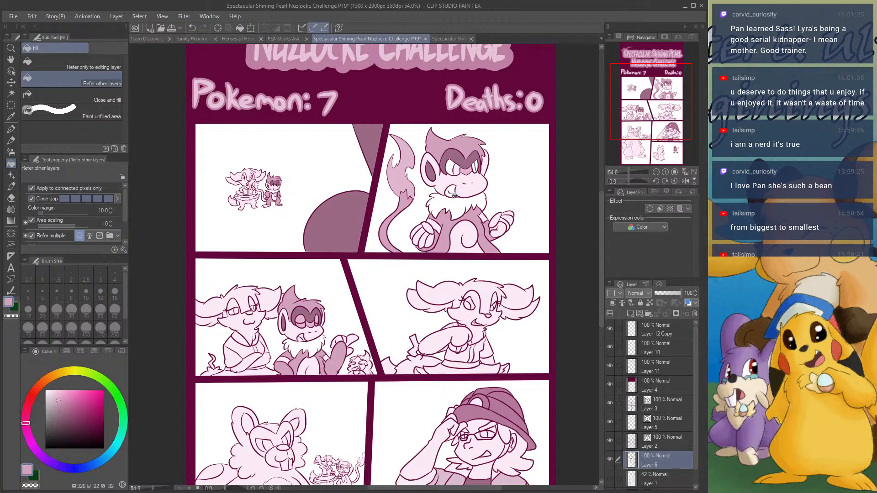
scroll(454, 188, down, 2)
scroll(385, 382, up, 2)
scroll(386, 382, up, 4)
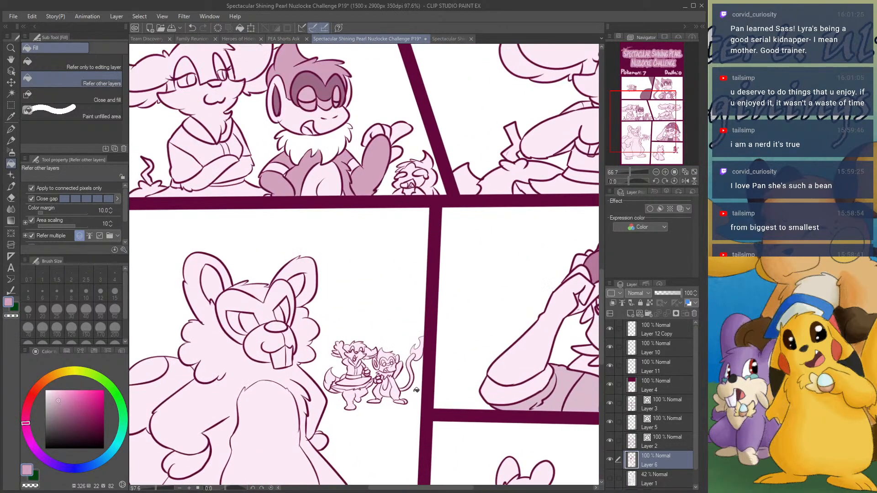
click(395, 377)
click(395, 364)
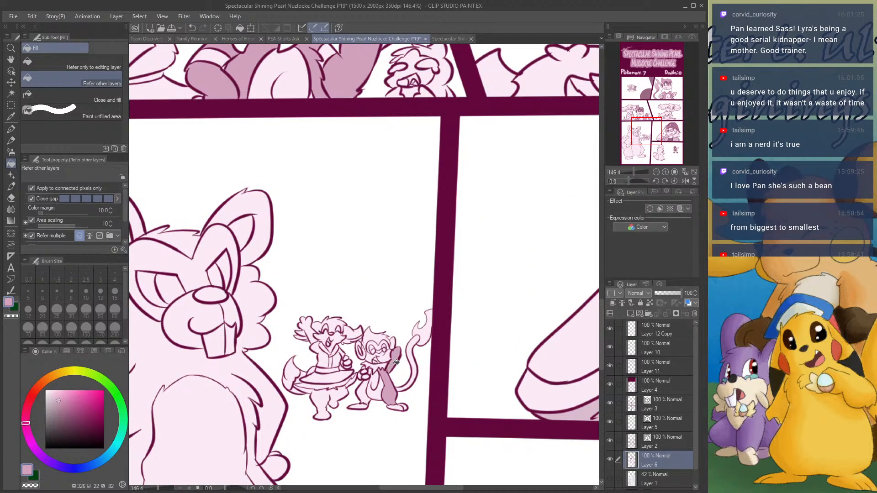
scroll(372, 372, up, 3)
click(361, 391)
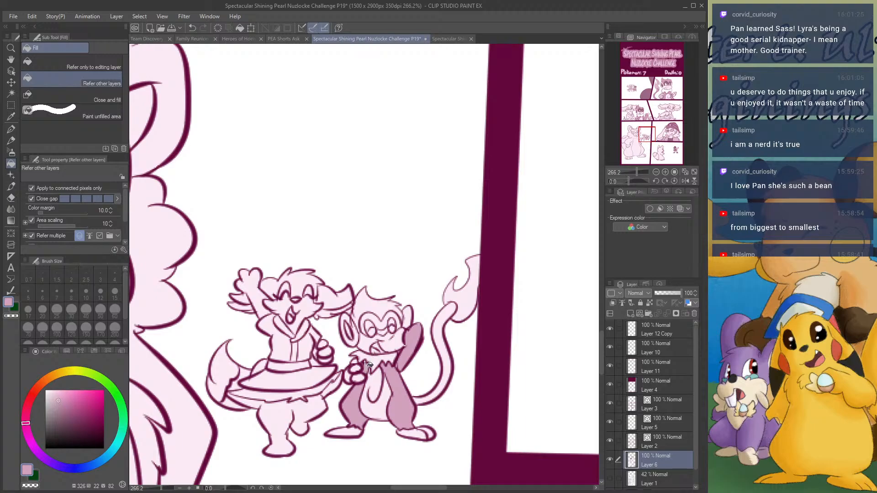
click(379, 308)
- Fill the small dog character's legs and belt and the small monkey's brow marking in the fifth panel with the dark mauve
scroll(400, 307, down, 8)
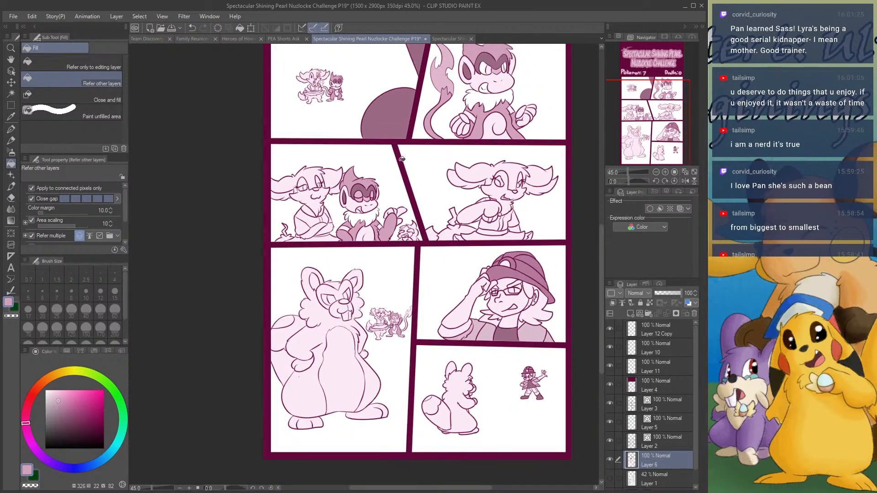
alt+click(392, 326)
scroll(380, 322, up, 4)
scroll(381, 383, up, 1)
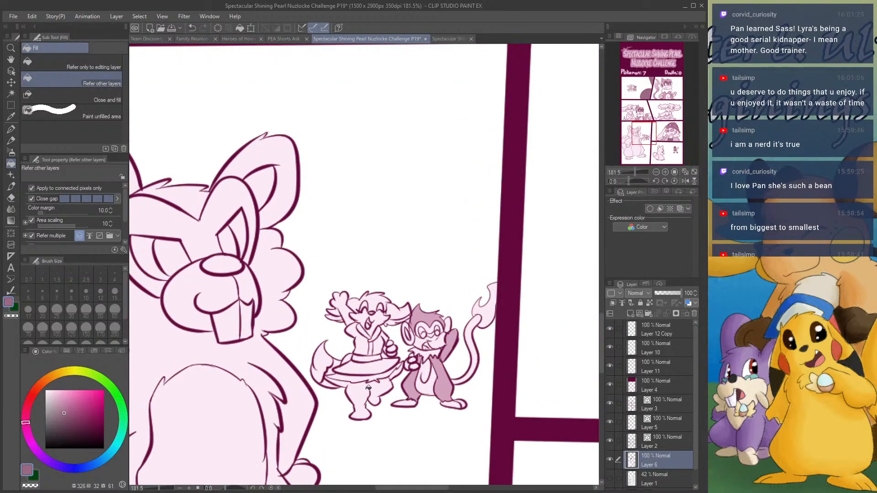
click(372, 393)
scroll(393, 379, up, 1)
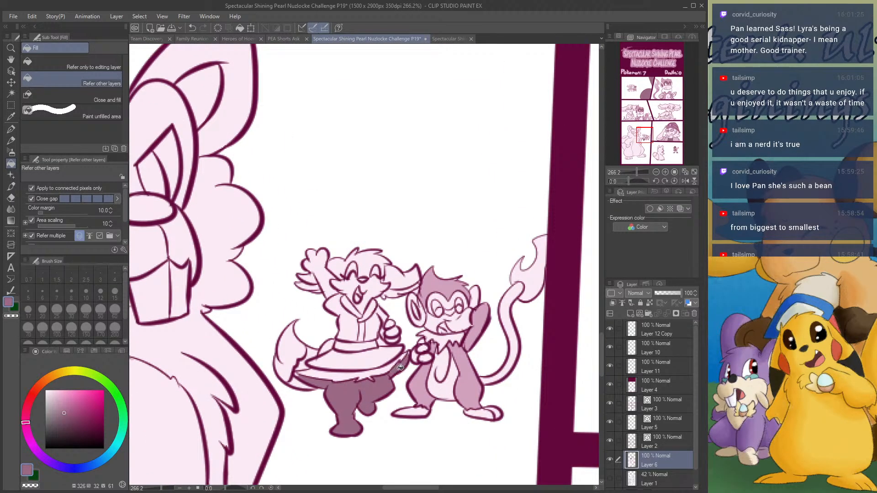
click(450, 303)
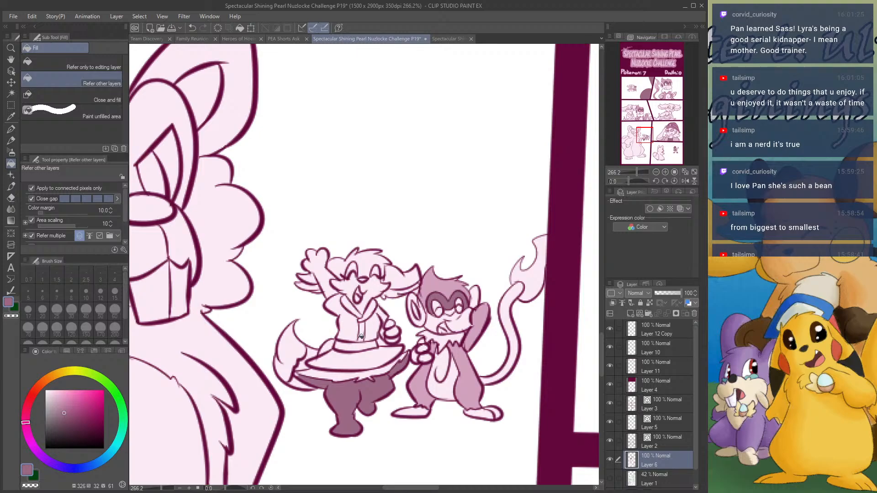
click(350, 346)
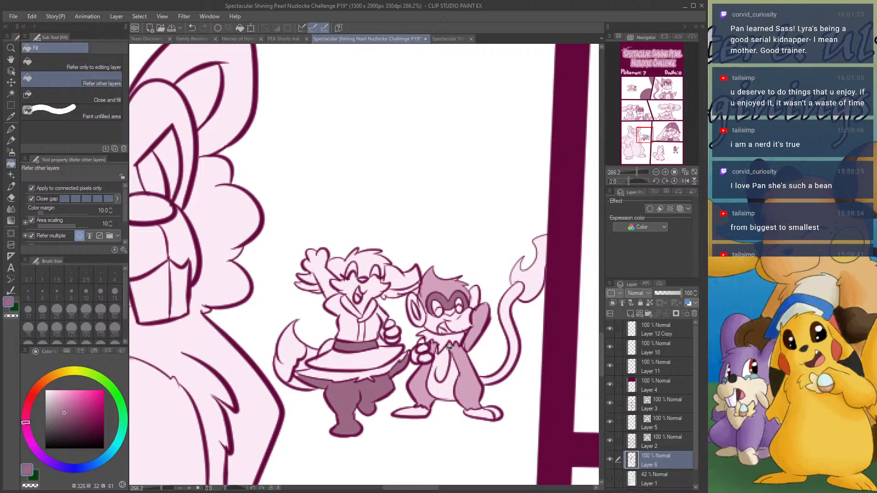
- Sample the small monkey's light mauve and fill the small dog character's skirt and shirt in the fifth panel with it
alt+click(467, 368)
click(369, 355)
click(357, 320)
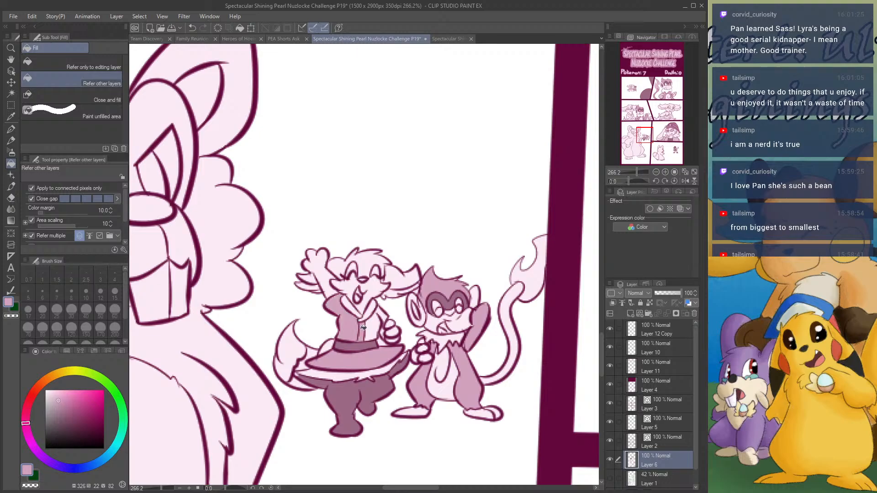
click(372, 327)
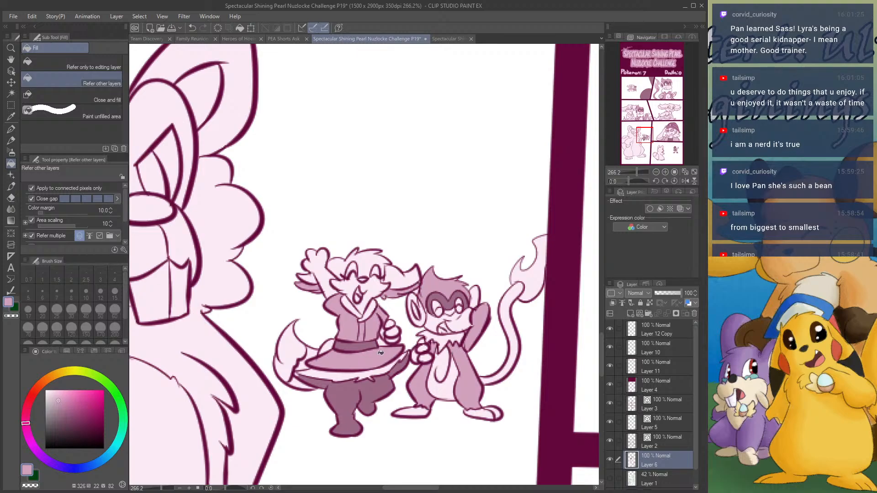
- Fill the small monkey's inner ear with the dark mauve, and the small dog's tail tip and the monkey's tail with the light mauve
alt+click(371, 394)
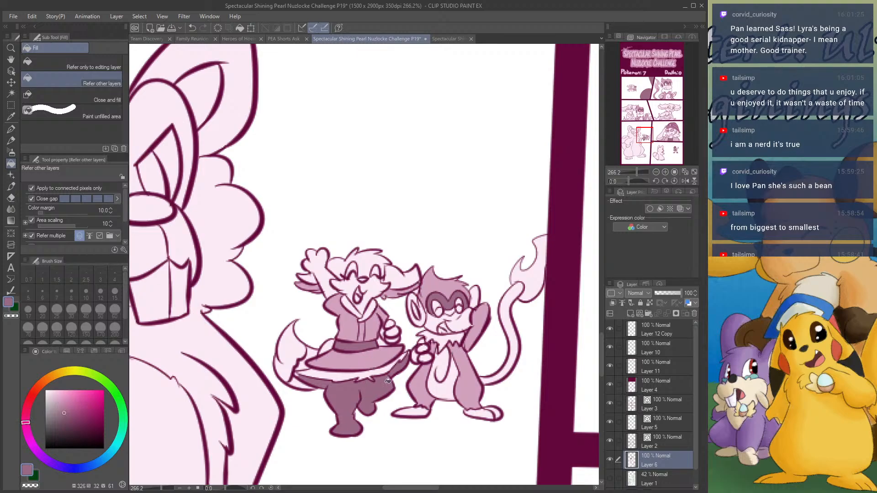
click(417, 307)
alt+click(342, 361)
click(301, 344)
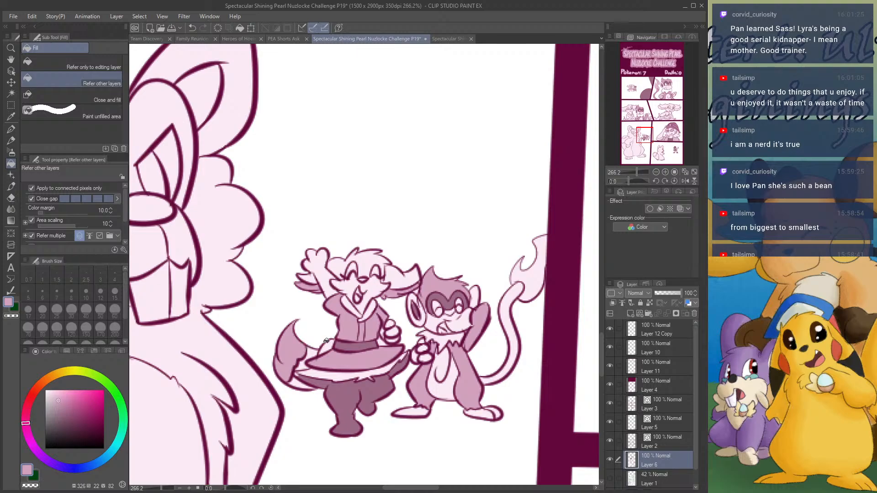
click(492, 376)
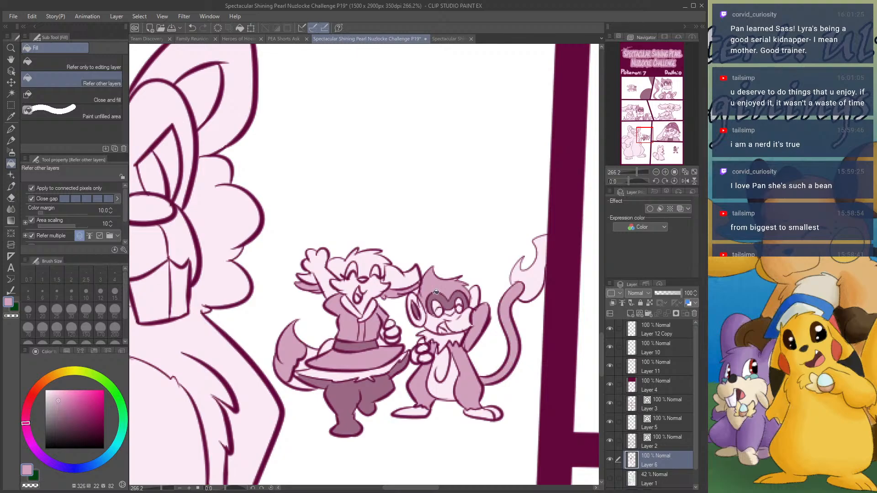
- Sample white from the panel background and fill the small monkey's neck fur in the fifth panel with it
scroll(439, 301, down, 3)
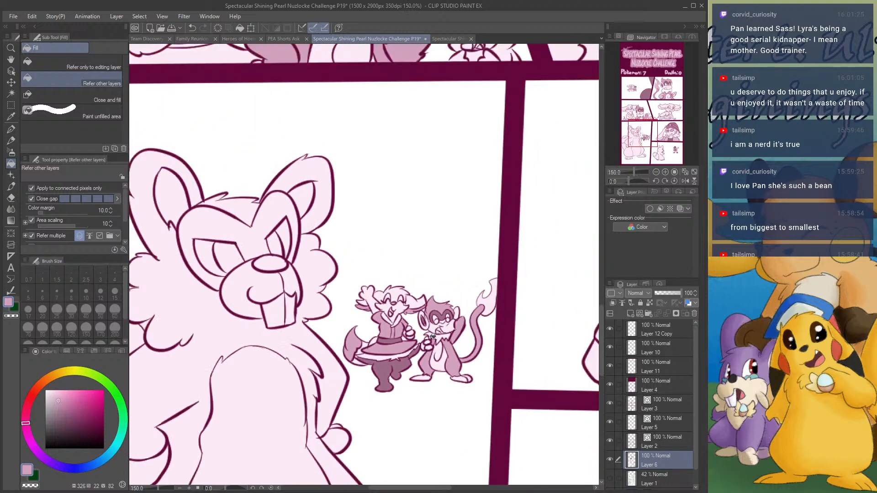
scroll(422, 269, up, 1)
alt+click(423, 268)
scroll(439, 311, up, 2)
scroll(452, 343, up, 1)
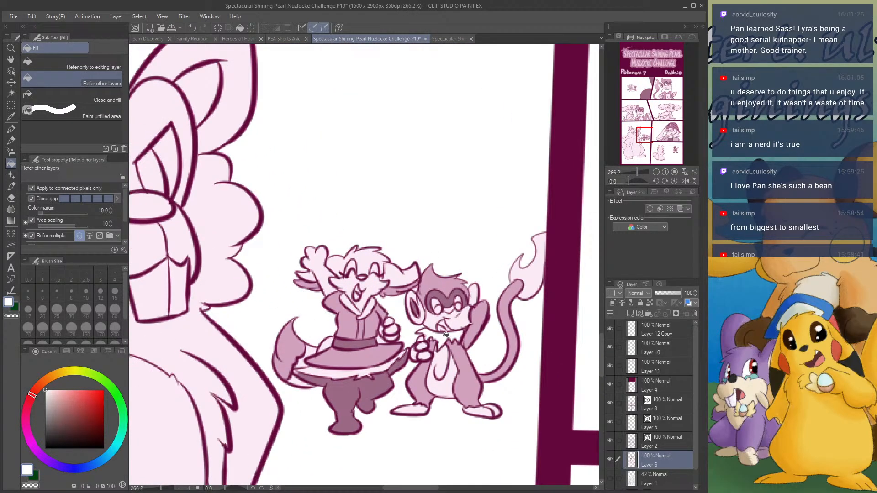
- Sample the large monkey's tail flame pink in the second panel and fill the small monkey's tail flame in the fifth panel with it
scroll(446, 334, down, 4)
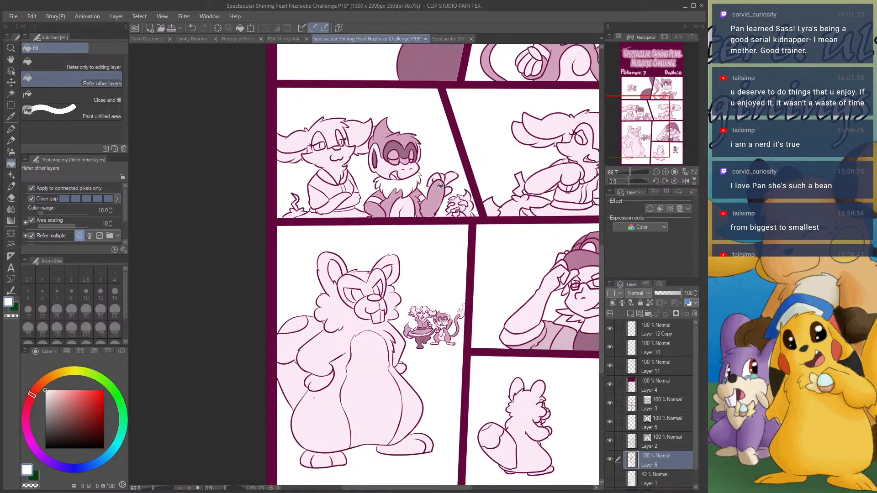
scroll(440, 185, down, 1)
scroll(499, 104, up, 3)
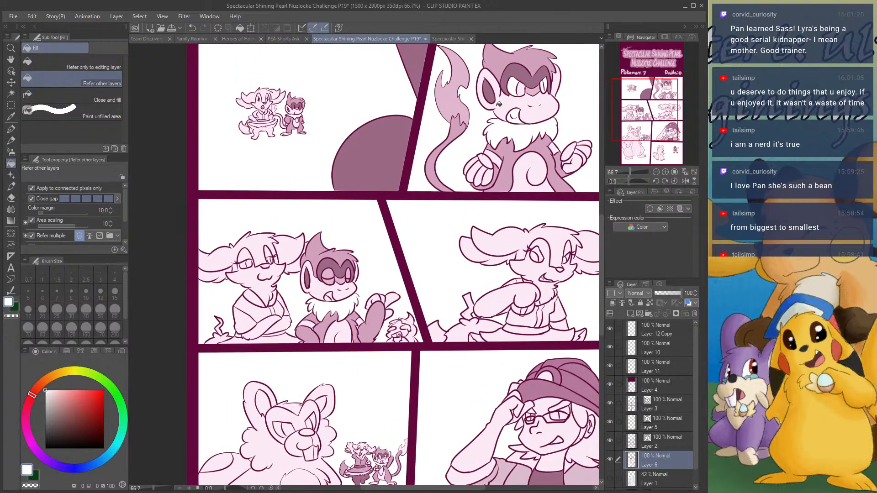
scroll(498, 105, up, 1)
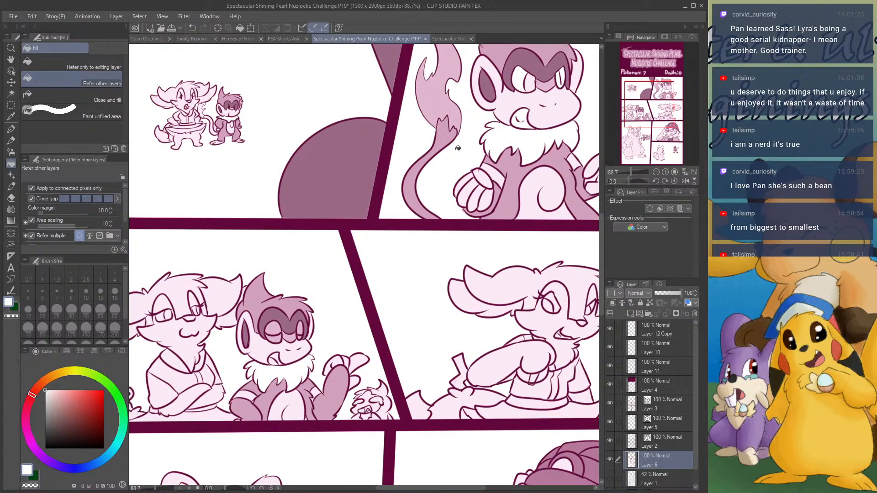
alt+click(448, 138)
scroll(167, 100, up, 3)
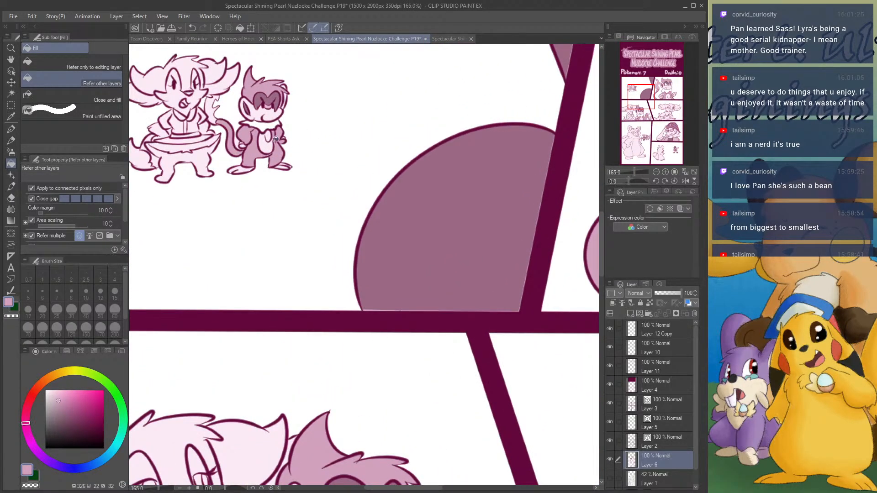
scroll(276, 139, down, 5)
scroll(461, 124, up, 1)
alt+click(460, 125)
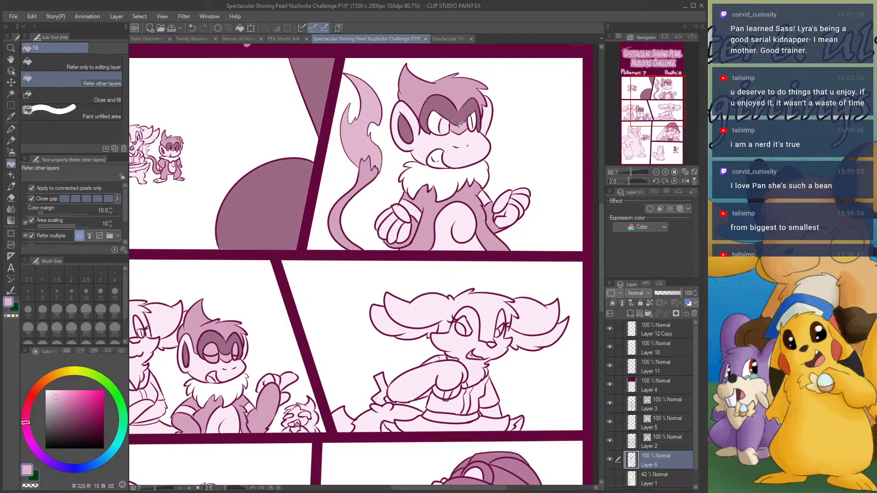
scroll(190, 166, up, 3)
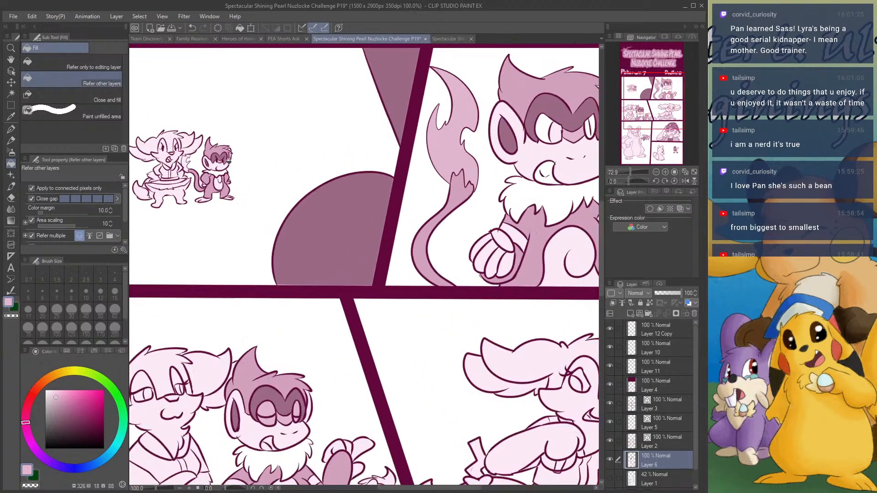
scroll(228, 213, down, 3)
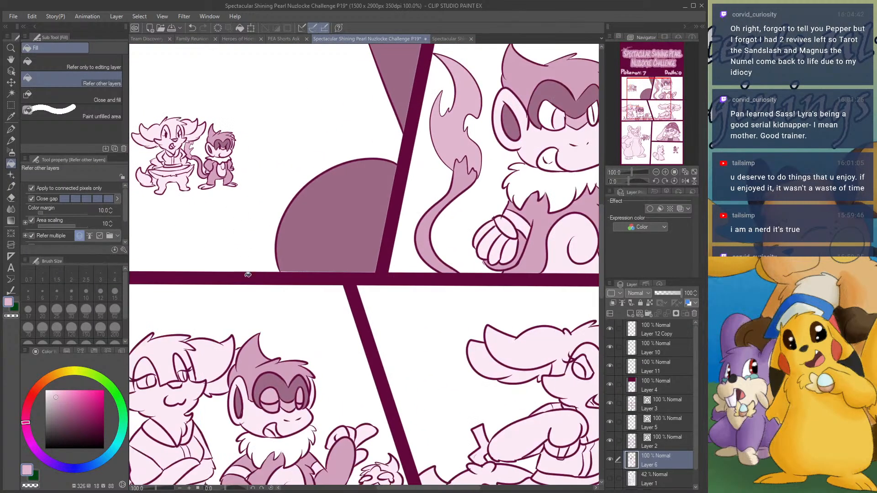
scroll(263, 300, down, 2)
scroll(304, 398, up, 3)
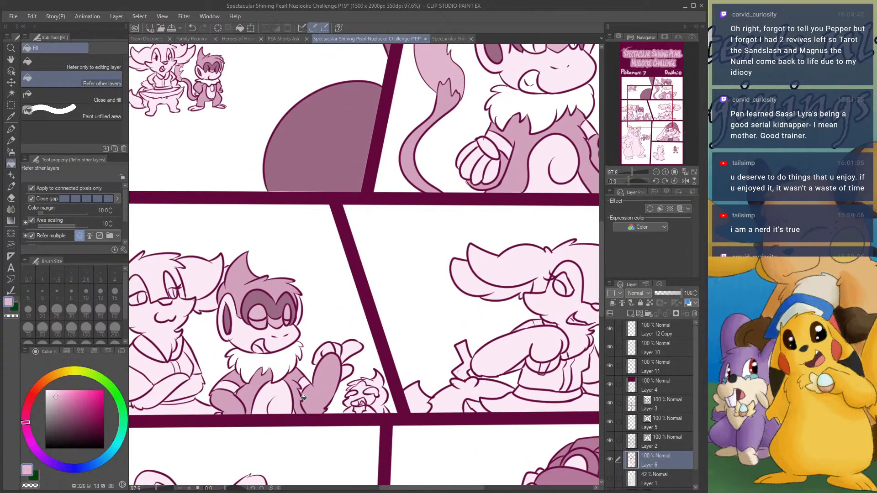
scroll(282, 164, down, 3)
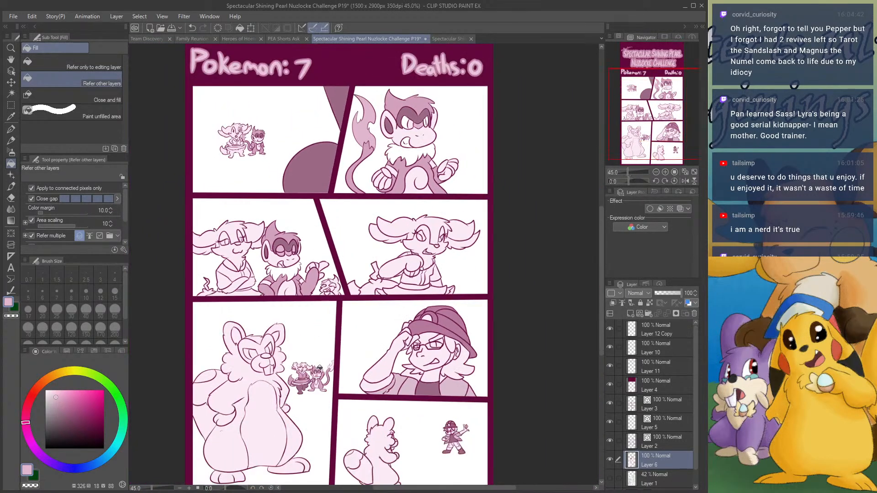
scroll(313, 386, up, 2)
scroll(312, 386, up, 5)
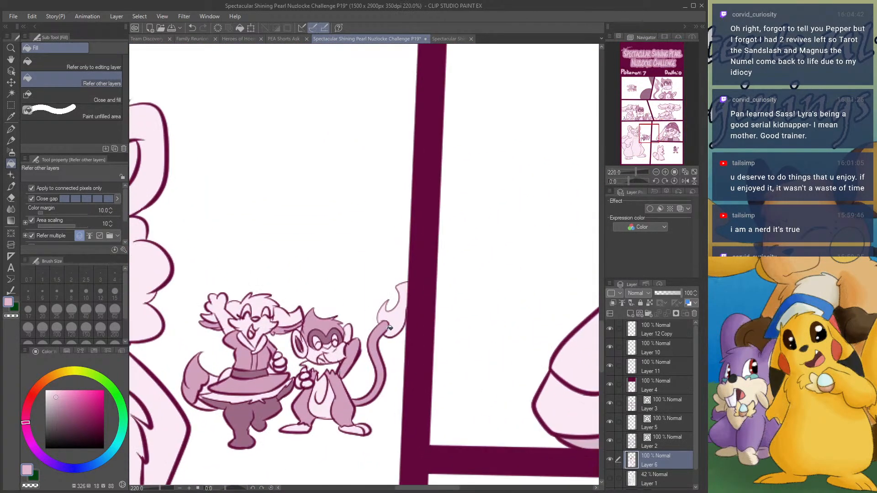
click(396, 320)
- Look over the coloured and uncoloured characters across the panels of page P19
scroll(385, 278, down, 3)
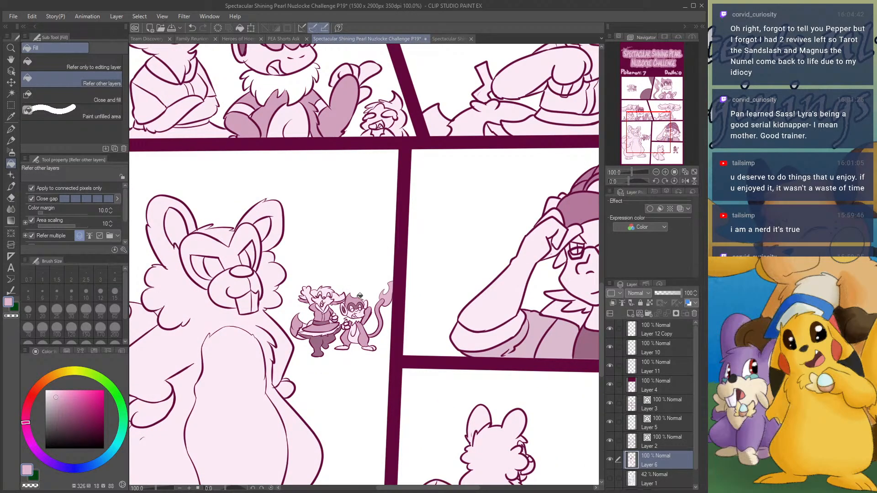
scroll(332, 333, up, 3)
scroll(330, 336, down, 4)
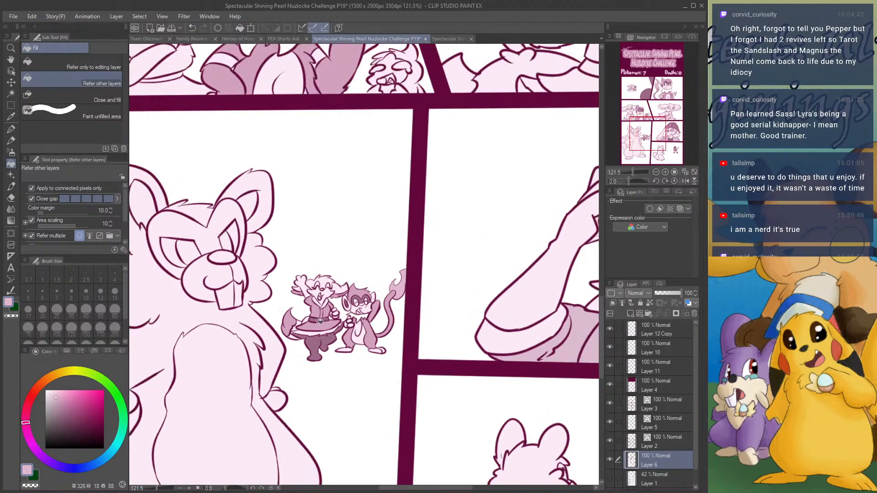
scroll(197, 334, up, 3)
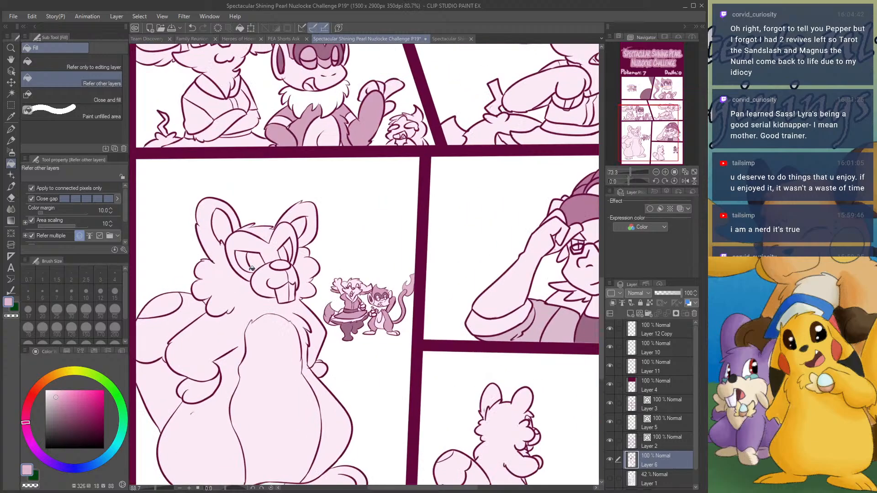
scroll(290, 200, down, 3)
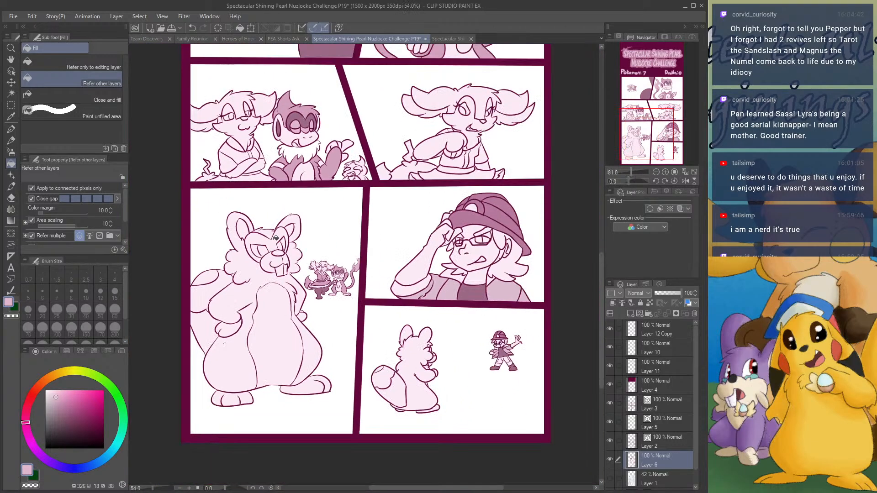
scroll(291, 203, up, 1)
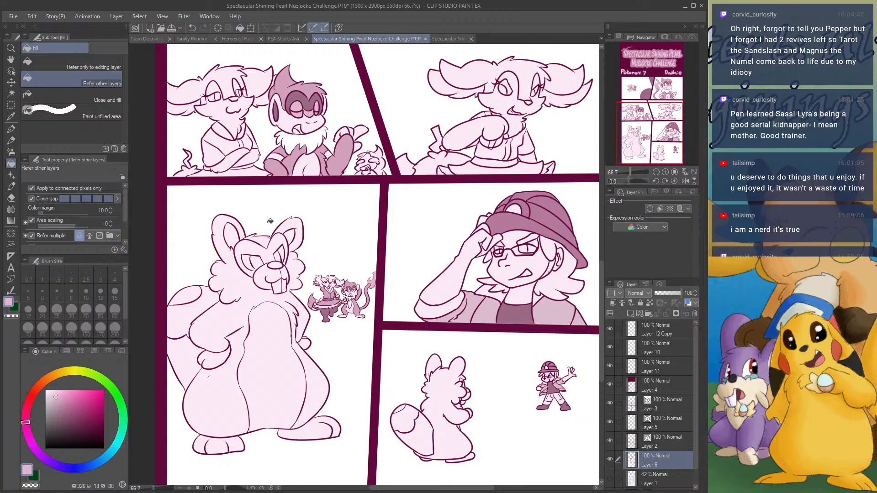
scroll(270, 221, down, 4)
scroll(336, 131, up, 2)
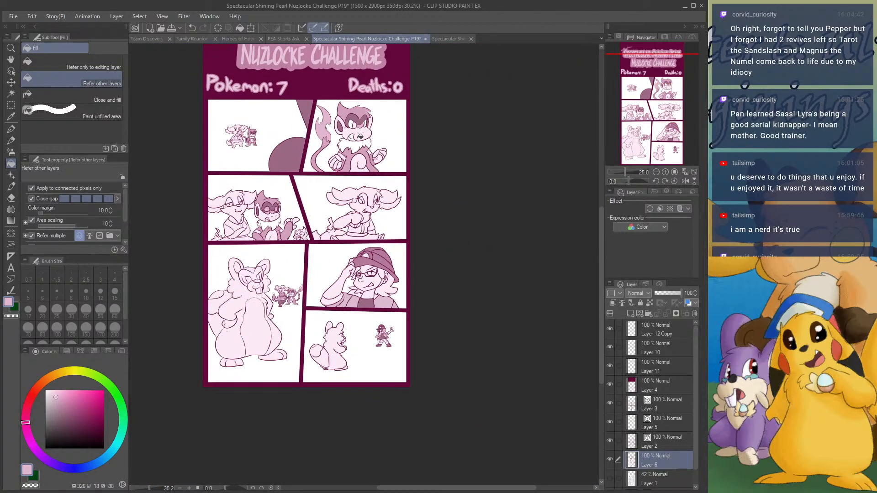
scroll(336, 131, up, 2)
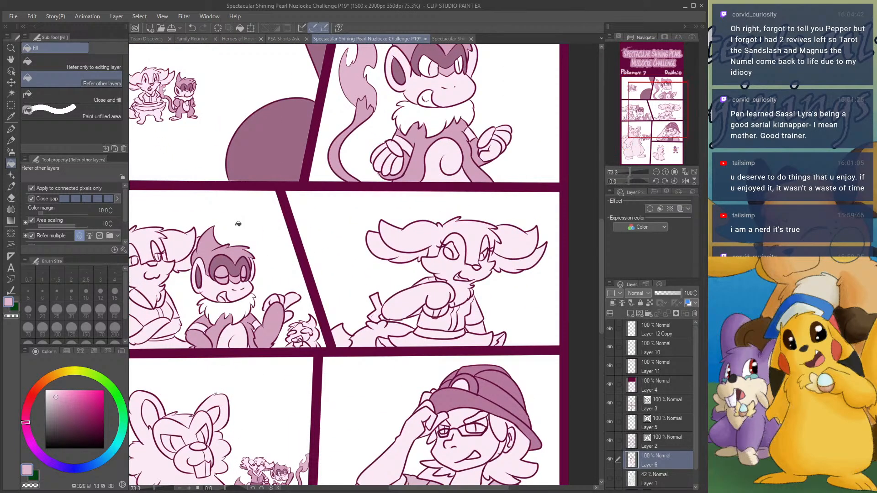
scroll(239, 228, down, 2)
scroll(238, 228, down, 1)
scroll(233, 238, up, 3)
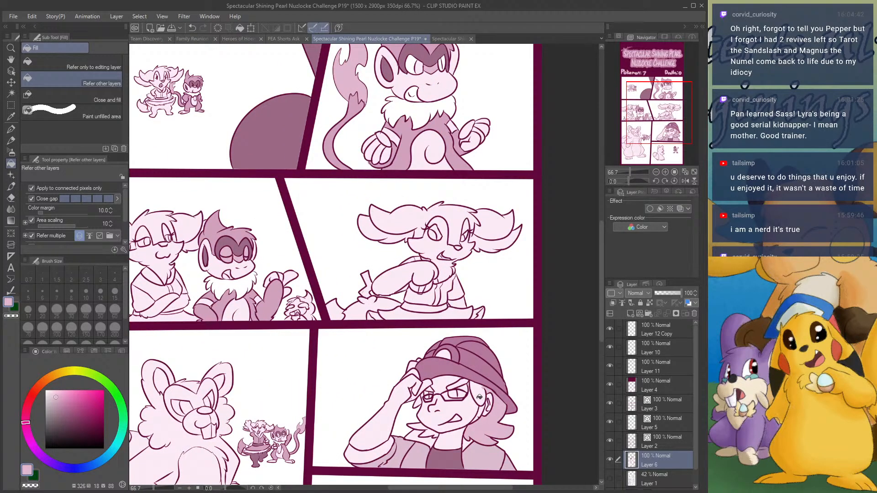
scroll(465, 406, up, 2)
- Sample the trainer's light mauve hair colour from page P17 and fill the trainer's hair in the sixth panel of page P19 with it
click(448, 39)
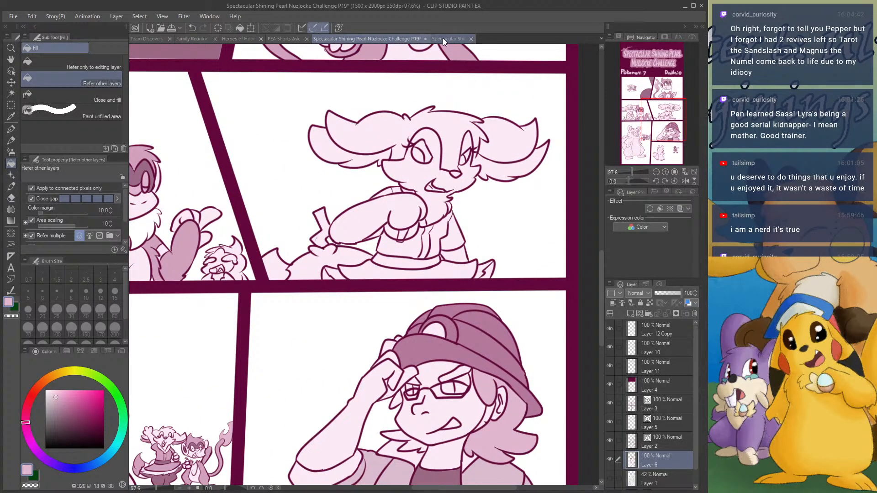
scroll(368, 205, down, 5)
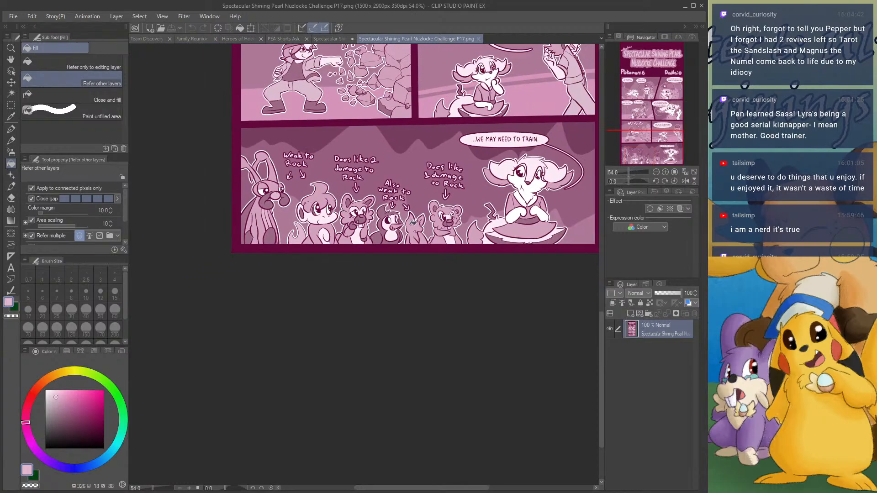
scroll(541, 116, up, 2)
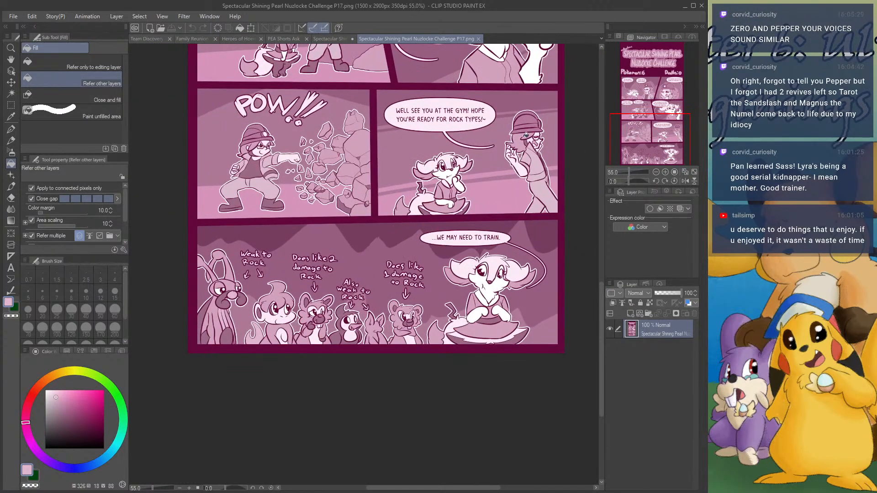
alt+click(521, 136)
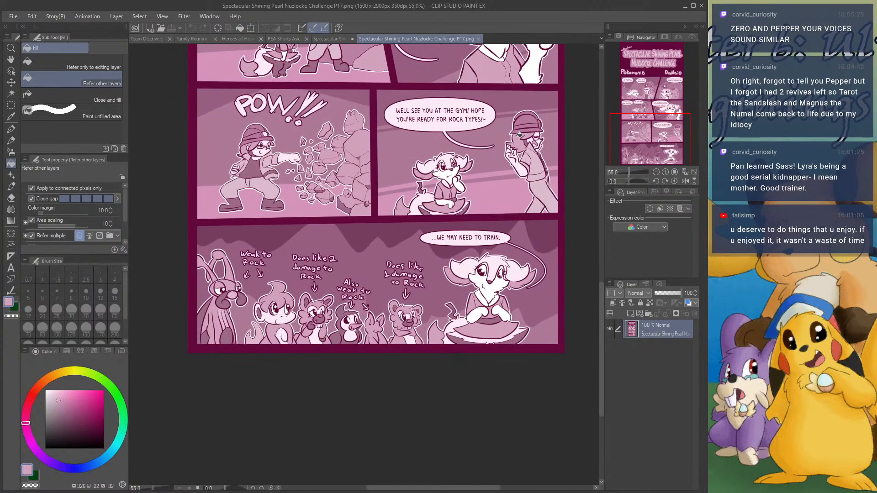
click(344, 38)
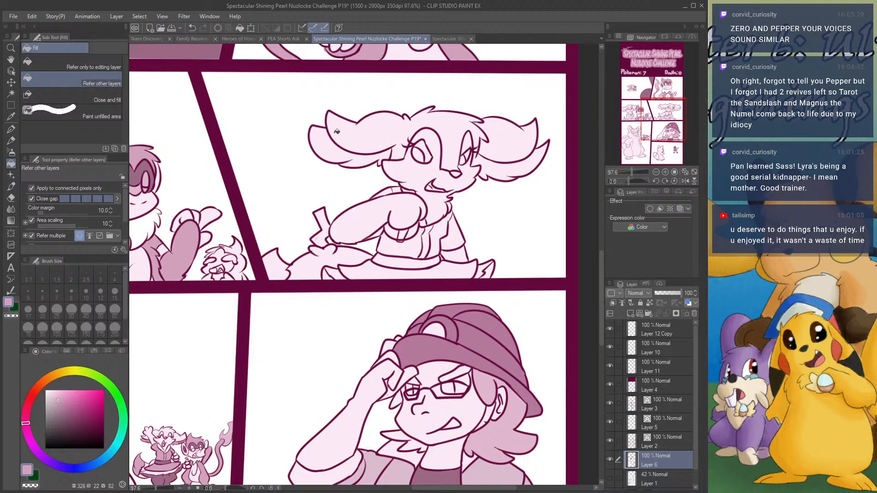
click(483, 378)
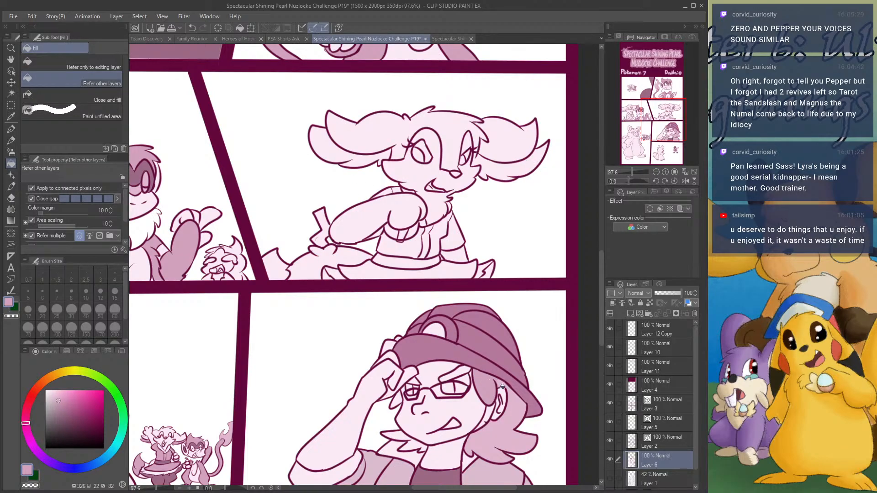
click(507, 421)
click(417, 445)
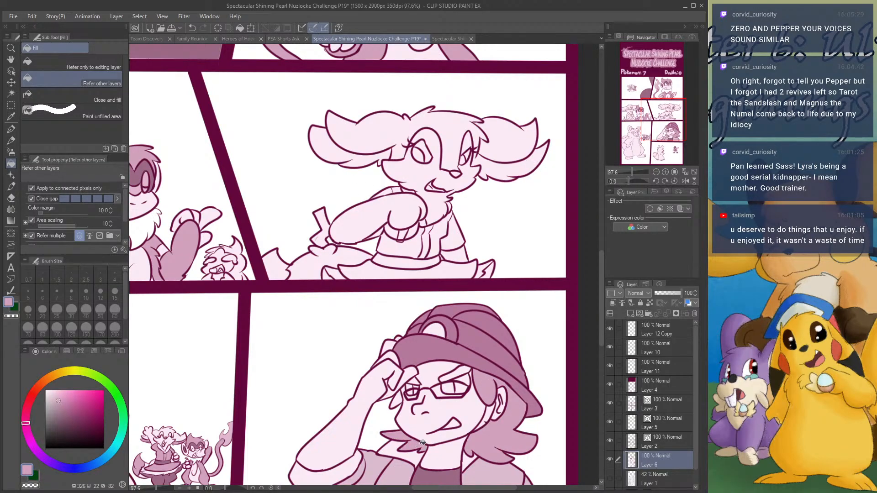
click(447, 376)
scroll(426, 356, down, 2)
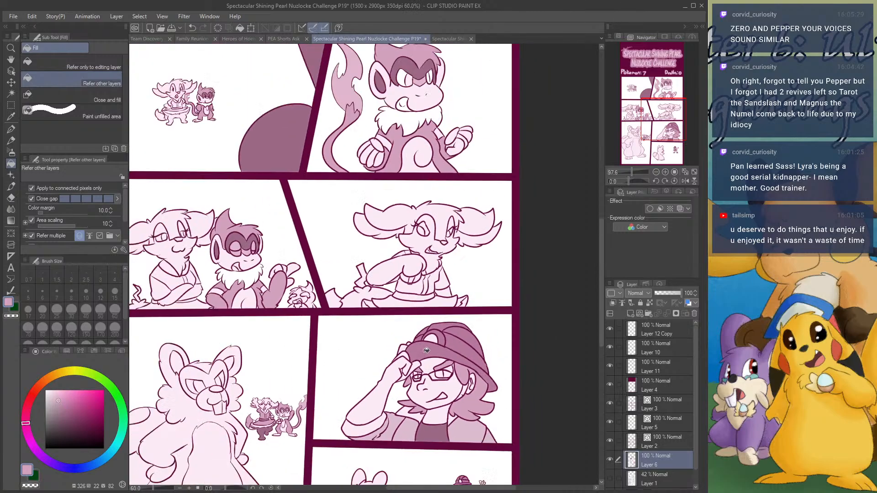
- Examine the beaver characters' colouring in the last panel of page P17
click(450, 39)
scroll(287, 173, up, 4)
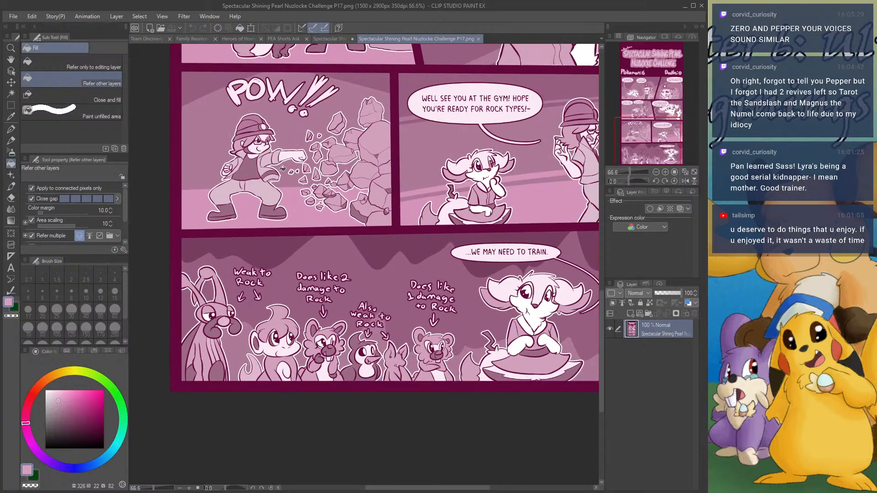
scroll(262, 164, up, 1)
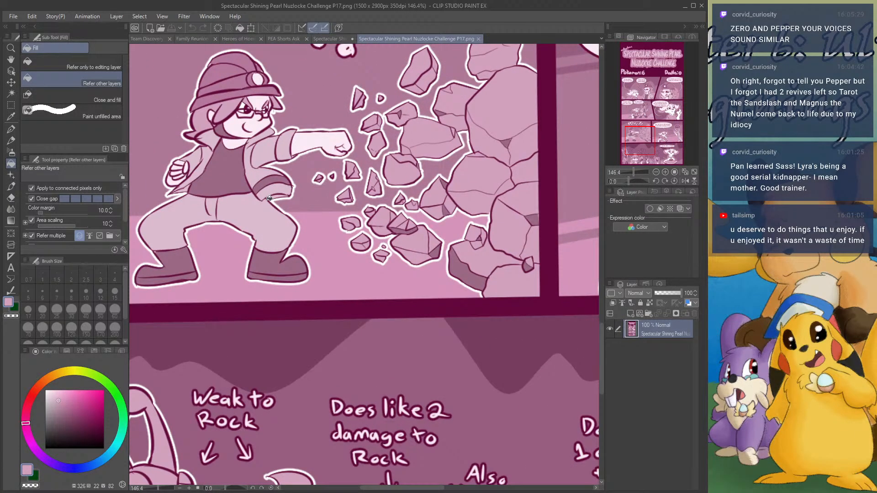
scroll(269, 198, down, 6)
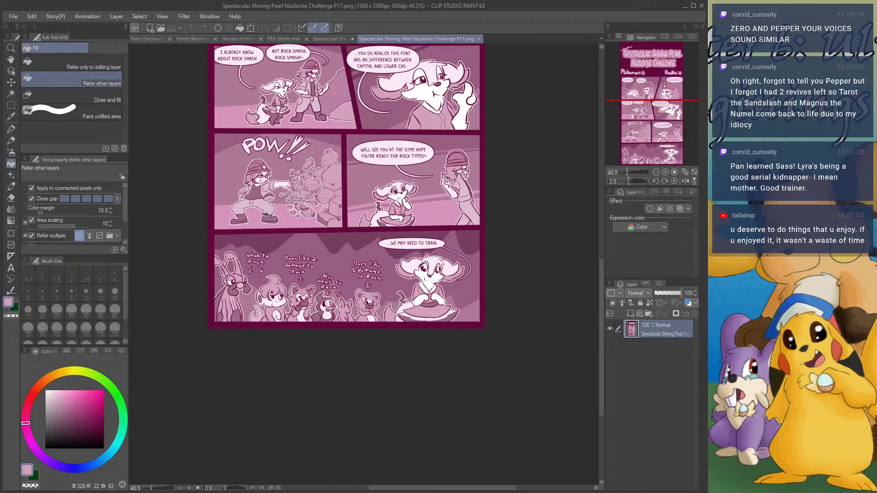
scroll(303, 247, down, 5)
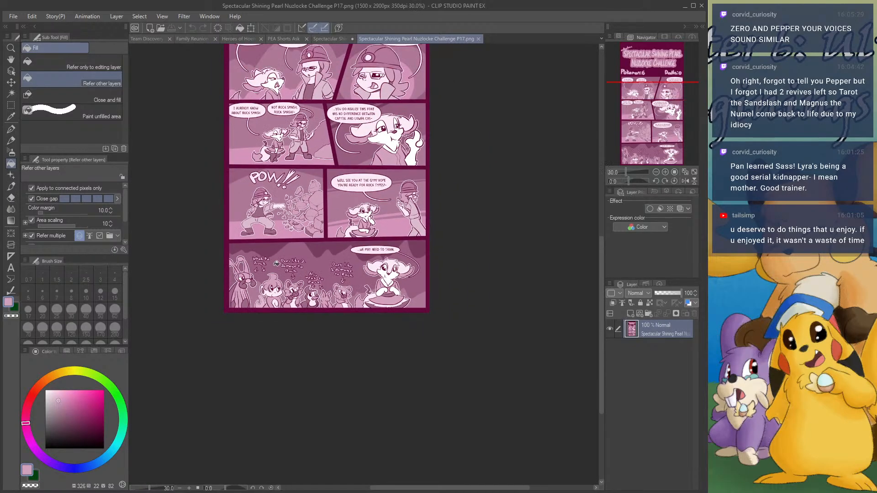
scroll(329, 236, up, 2)
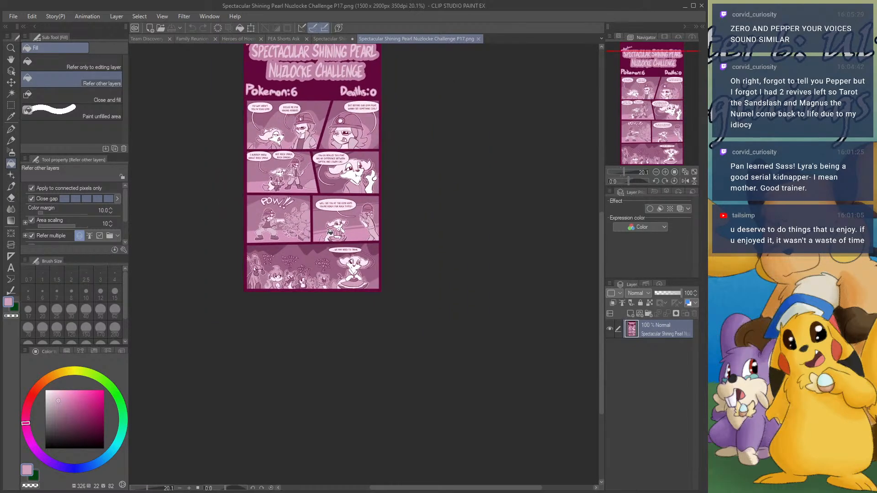
scroll(329, 232, up, 6)
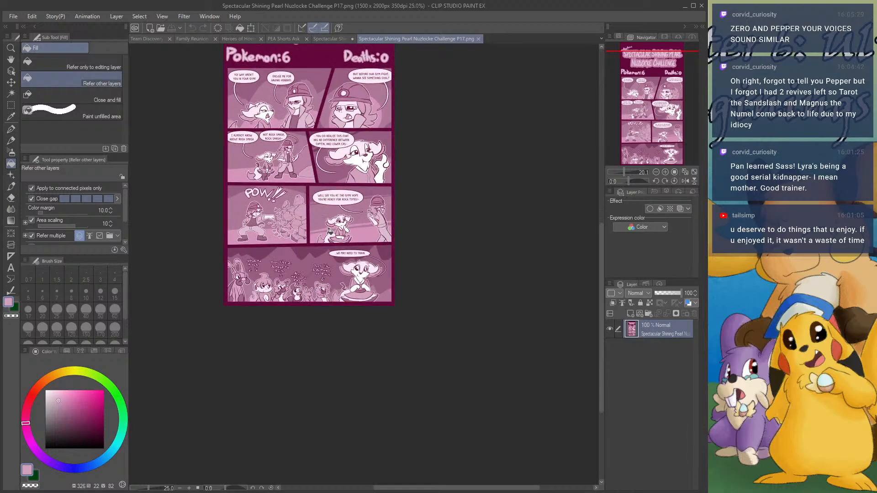
scroll(330, 243, up, 1)
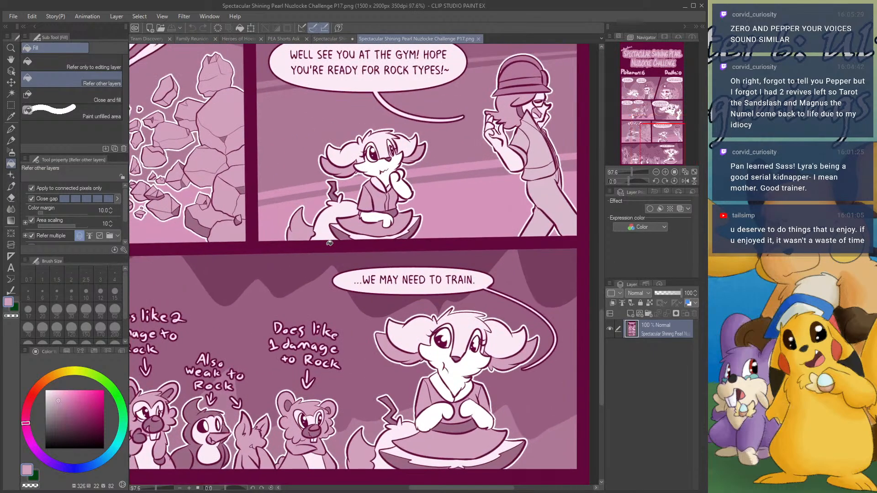
scroll(329, 243, down, 1)
scroll(205, 363, up, 2)
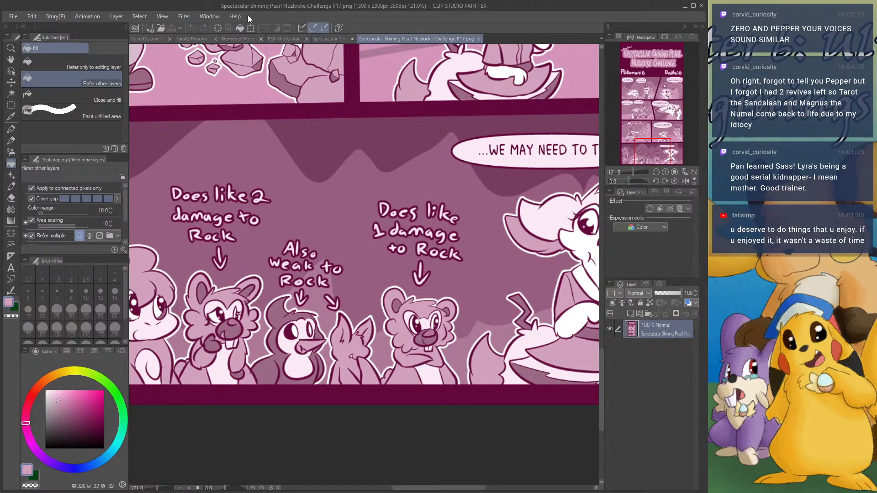
- Fill the large beaver's ear, head fluff, arms and body in the fifth panel of page P19 with light mauve
click(321, 38)
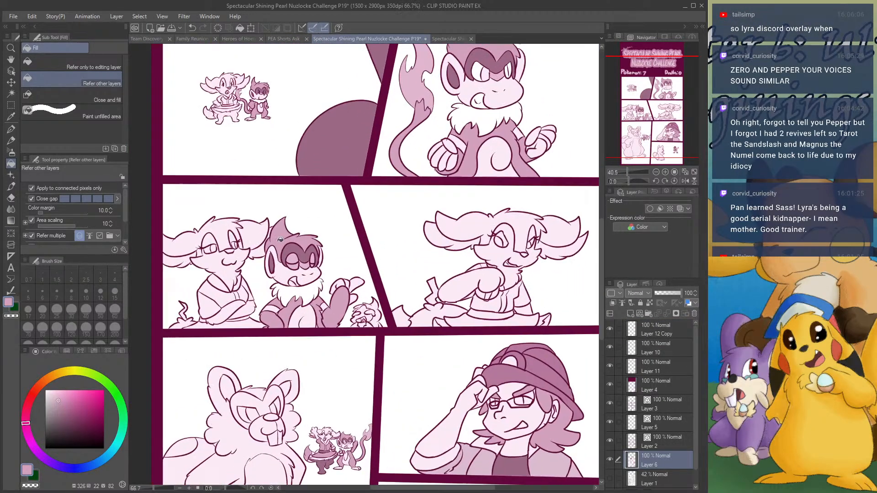
scroll(285, 233, down, 1)
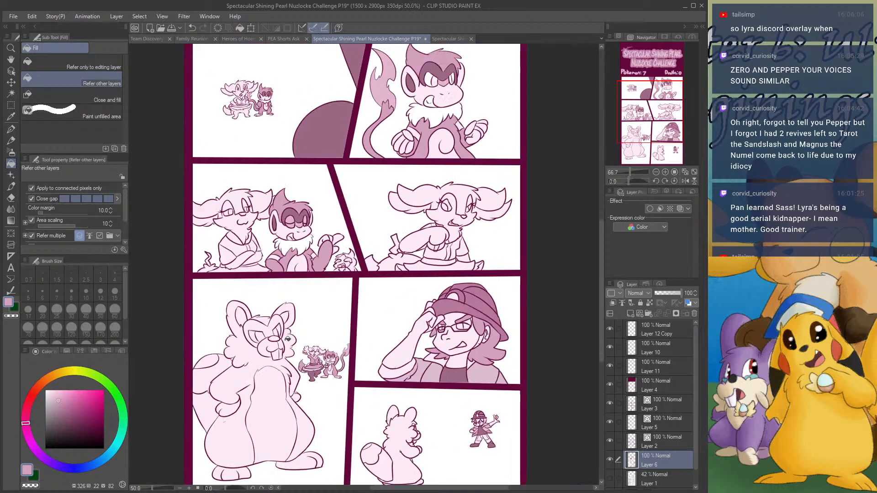
scroll(286, 306, up, 1)
click(215, 435)
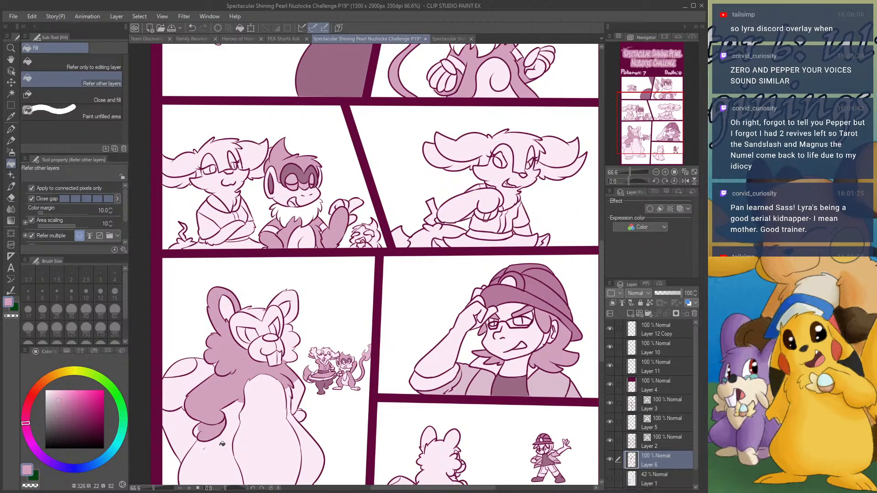
click(222, 444)
click(298, 395)
click(293, 397)
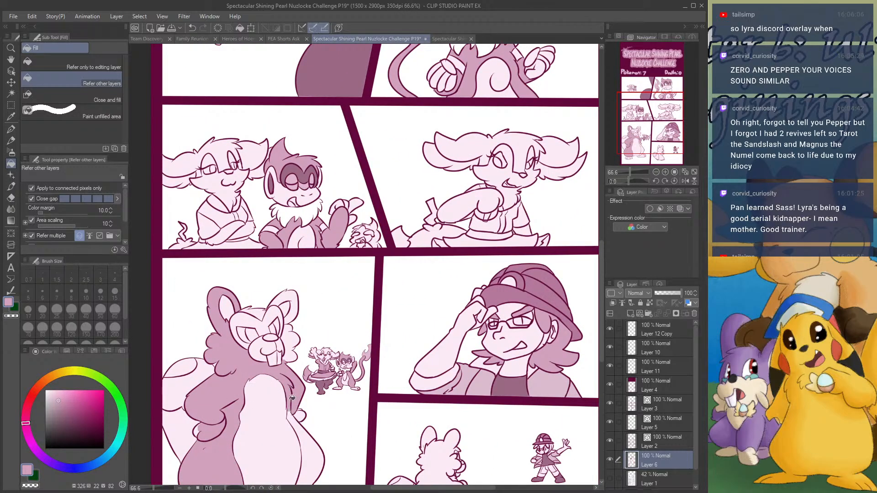
click(305, 434)
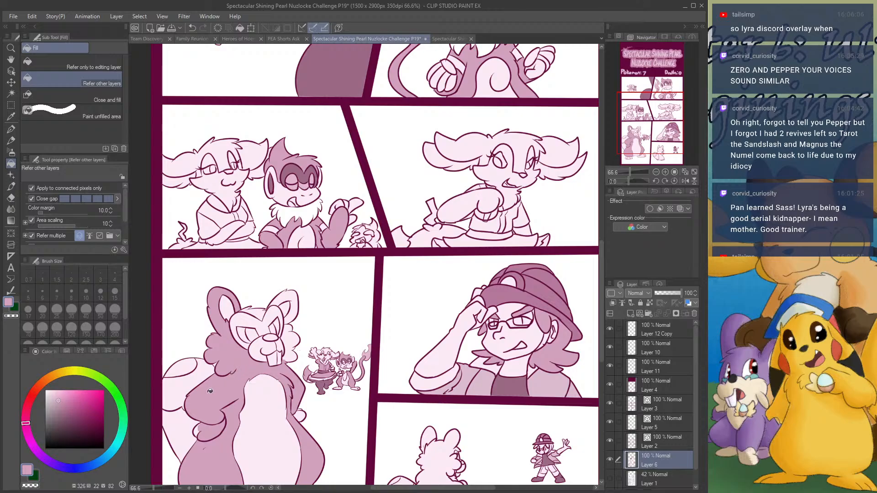
- Sample the monkey's dark mauve mask colour in the third panel and fill the beaver's tail patch, lower tail, hand and muzzle with it
scroll(320, 183, up, 1)
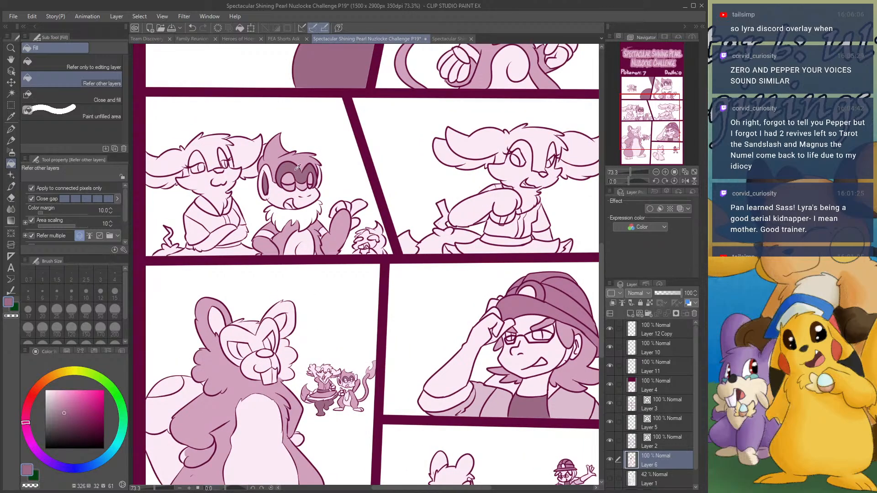
click(179, 380)
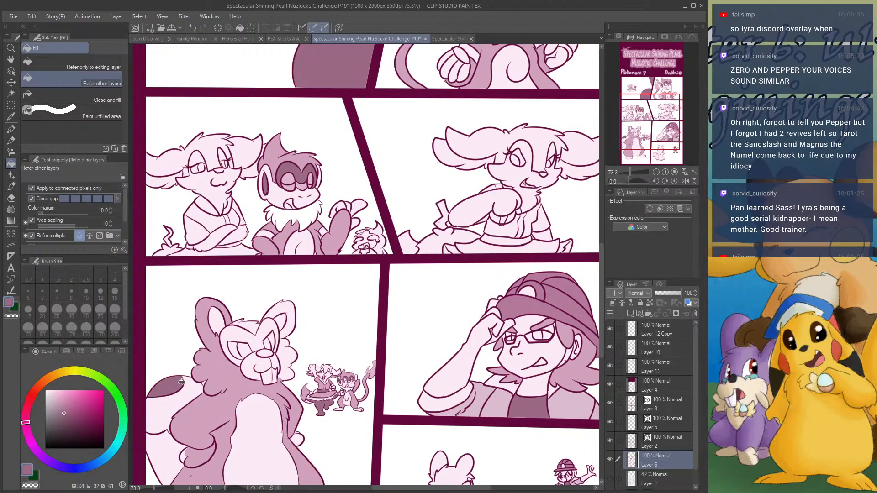
click(157, 439)
click(192, 454)
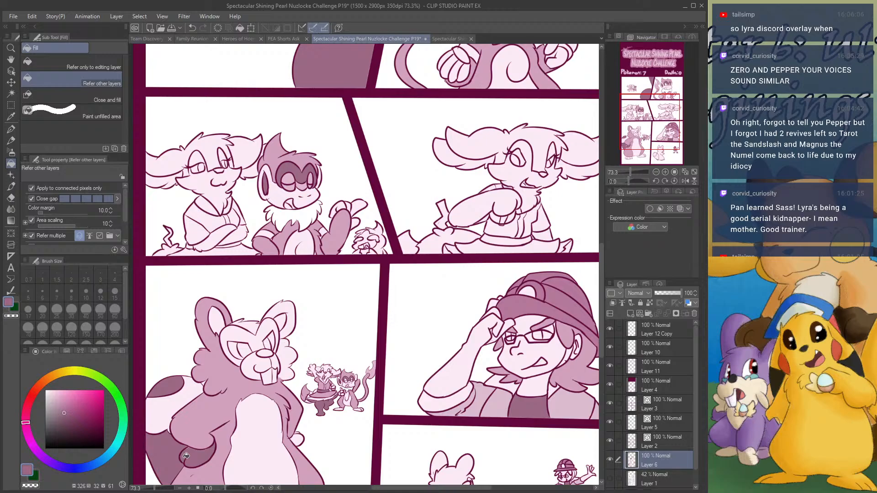
click(264, 362)
click(251, 364)
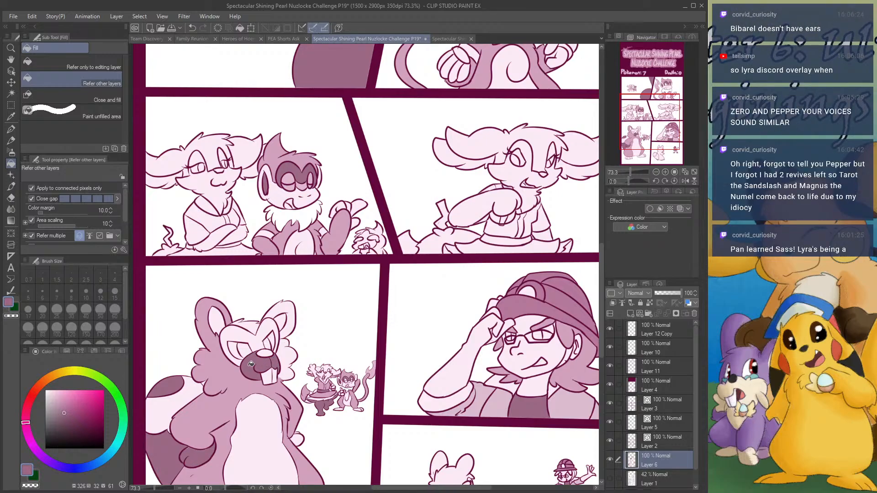
- Fill the beaver's forehead, remaining cheek fluff and second outer ear with its light mauve fur colour, and both inner ears with dark mauve
alt+click(235, 380)
click(289, 359)
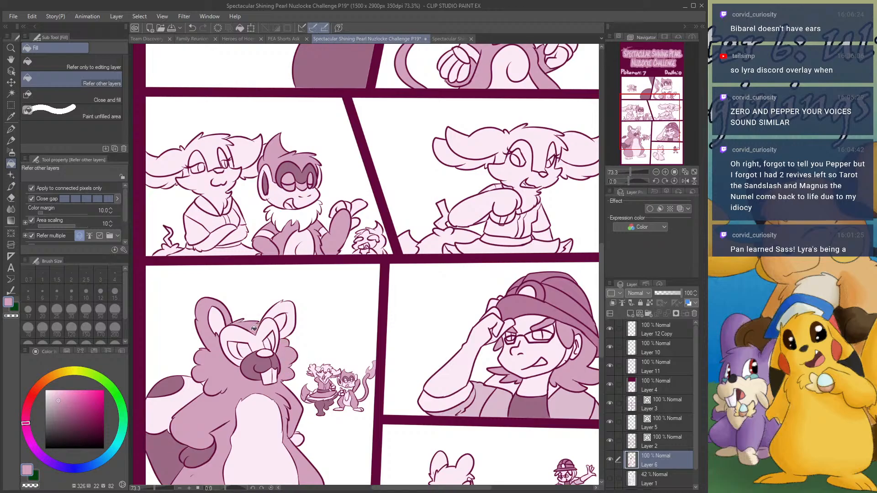
alt+click(197, 453)
click(223, 318)
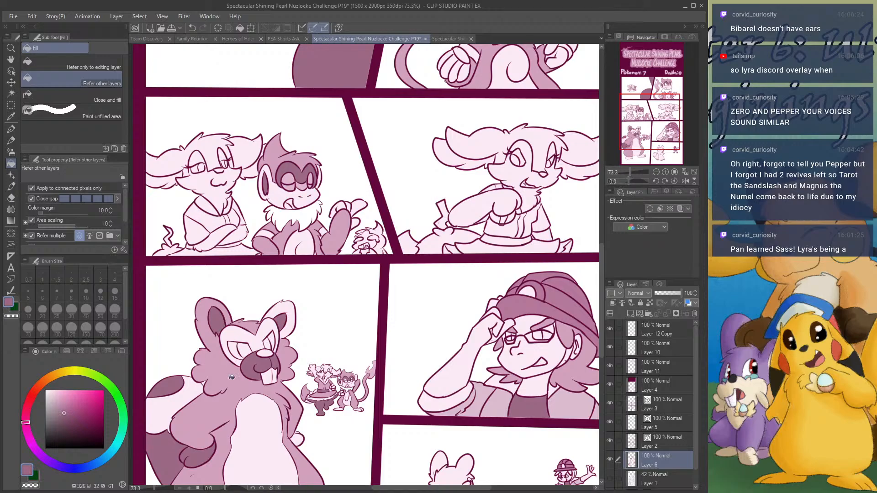
alt+click(224, 369)
click(293, 319)
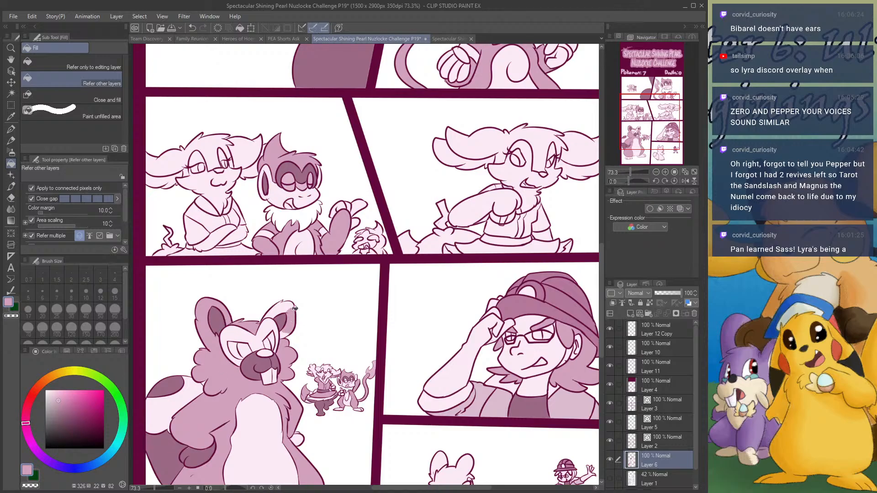
click(295, 308)
- Sample dark mauve from the beaver's coloured hand and fill its other hand with it
scroll(292, 309, up, 2)
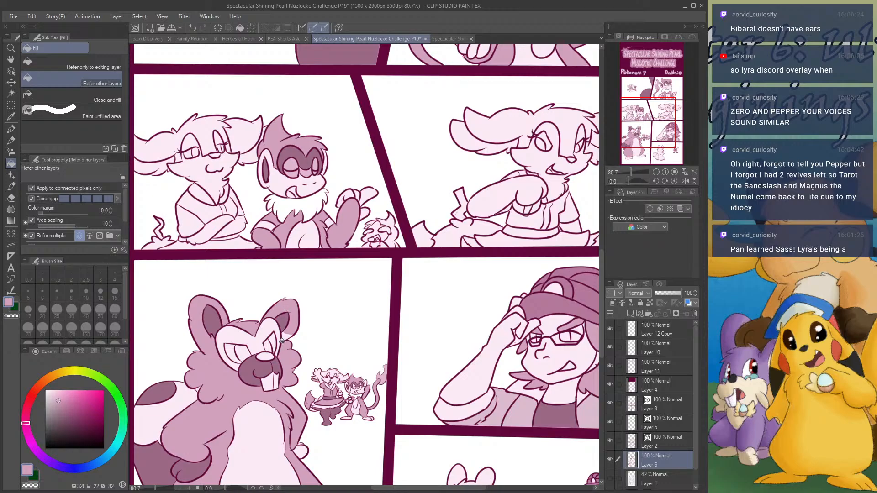
scroll(285, 335, down, 3)
scroll(244, 400, up, 3)
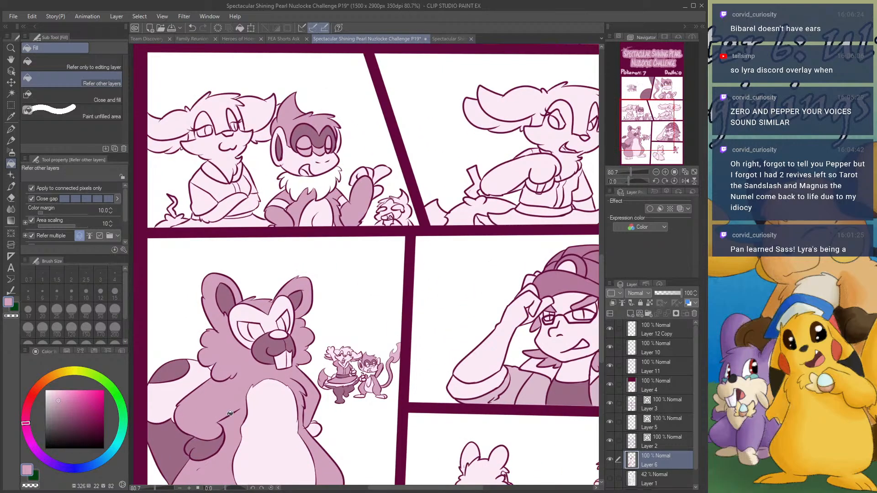
alt+click(214, 439)
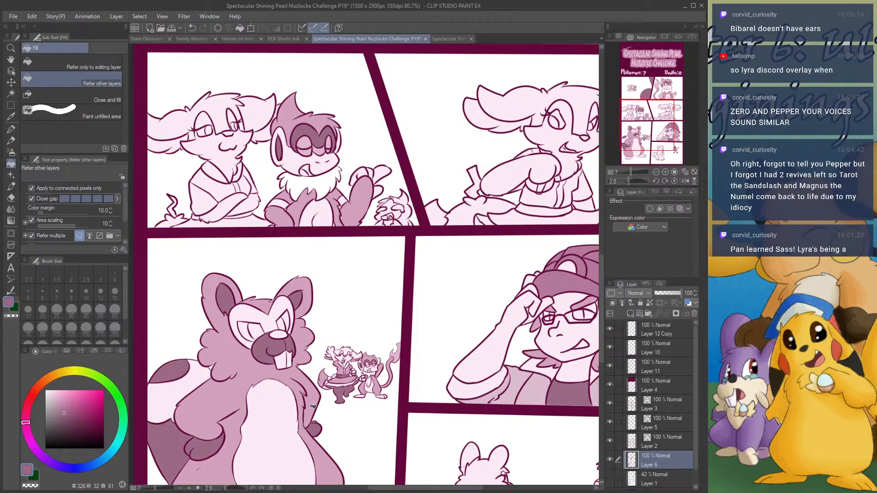
- Sample the beaver's medium mauve nose colour from page P17 and fill the large beaver's nose on page P19 with it
scroll(314, 408, down, 3)
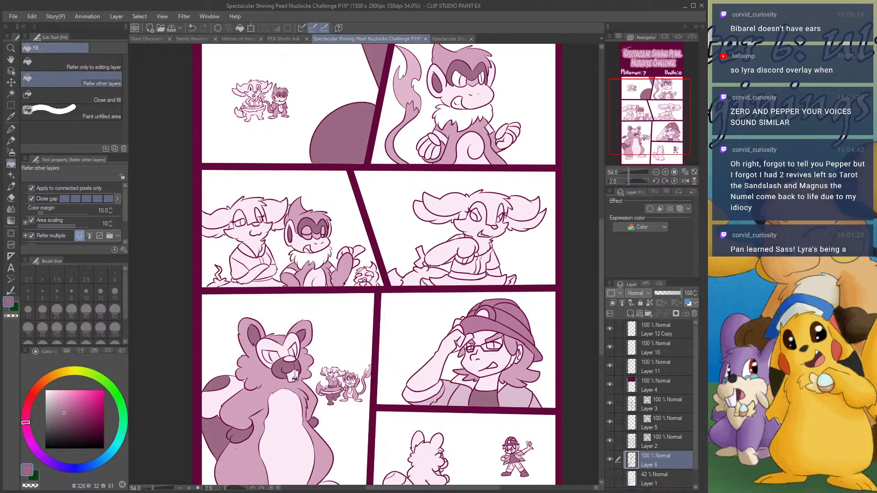
scroll(295, 378, up, 8)
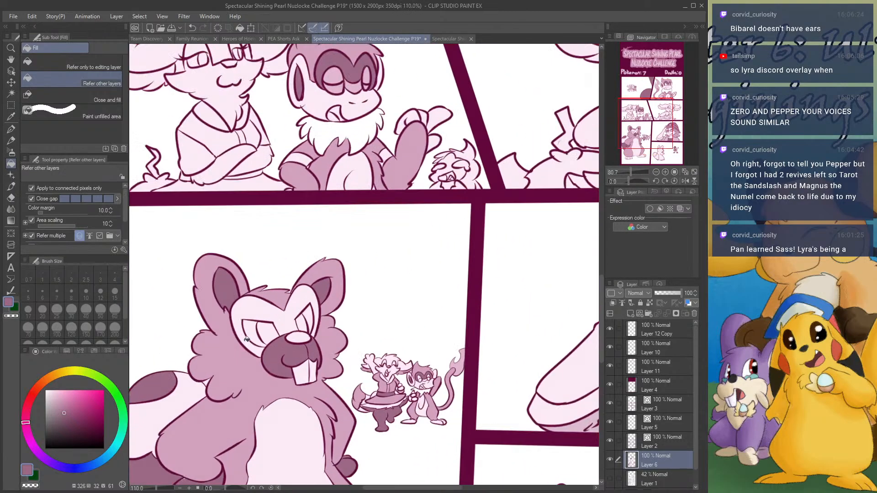
scroll(277, 280, down, 4)
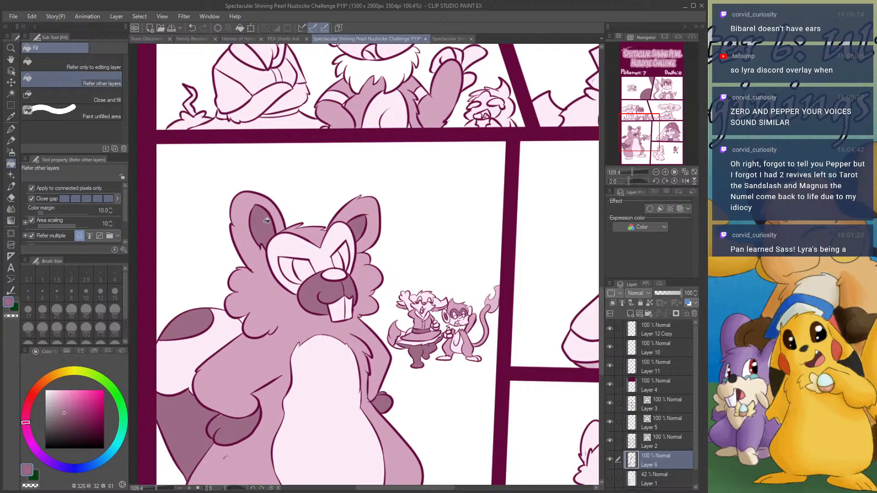
click(450, 38)
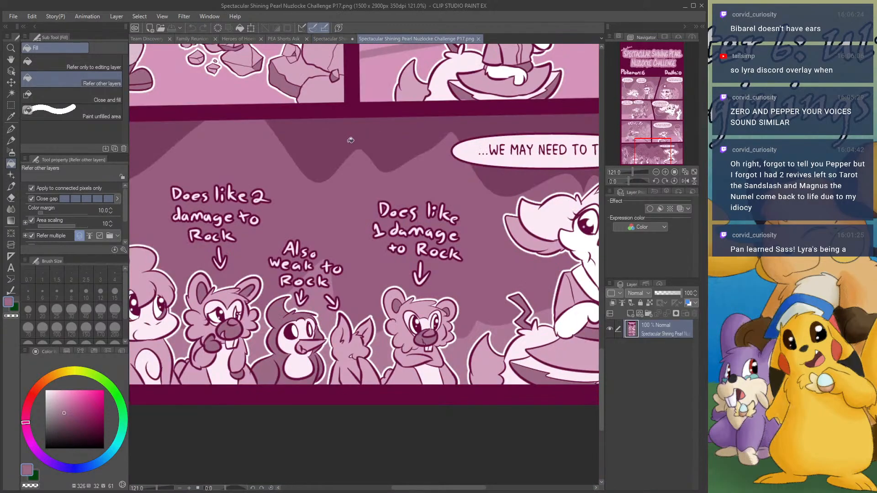
scroll(326, 183, down, 2)
scroll(247, 268, up, 3)
scroll(247, 267, up, 5)
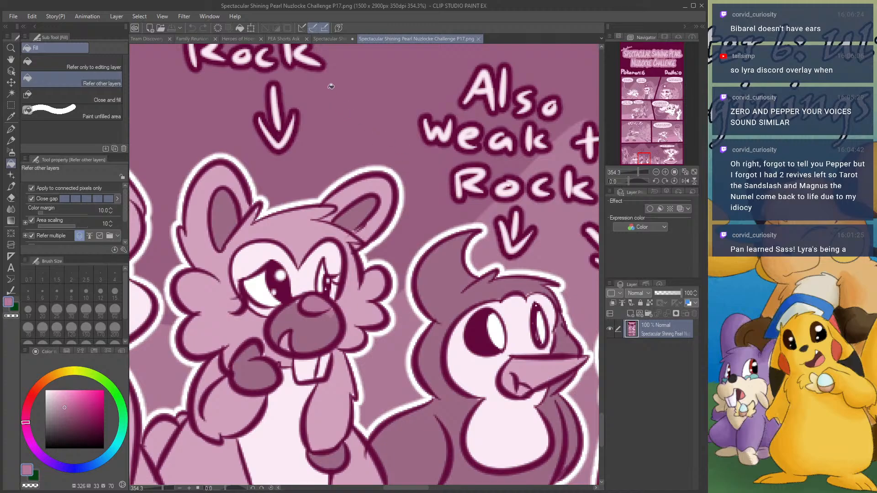
click(332, 39)
click(329, 273)
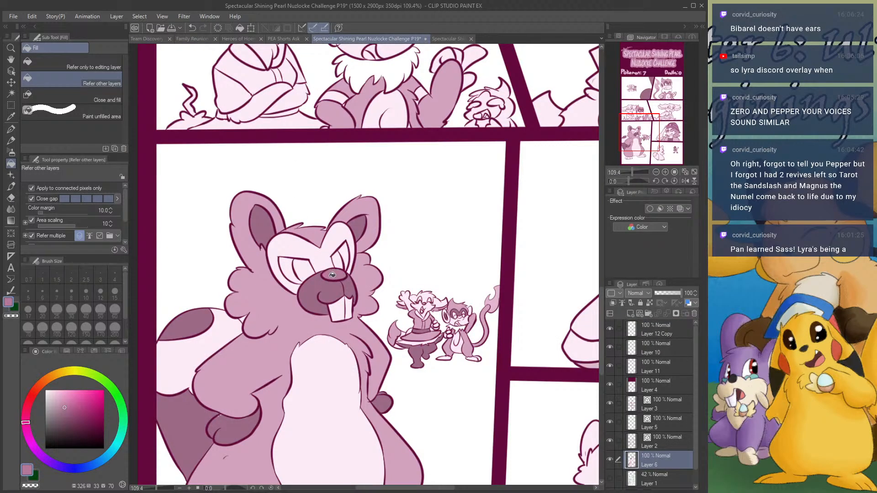
- Sample the small monkey's tail flame pink and fill the area around the dark patch on the beaver's tail with it
click(216, 330)
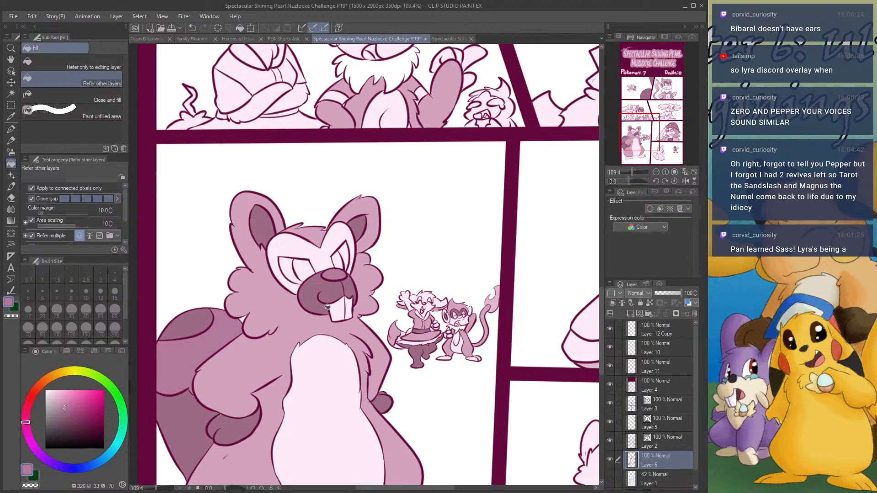
alt+click(325, 346)
click(173, 347)
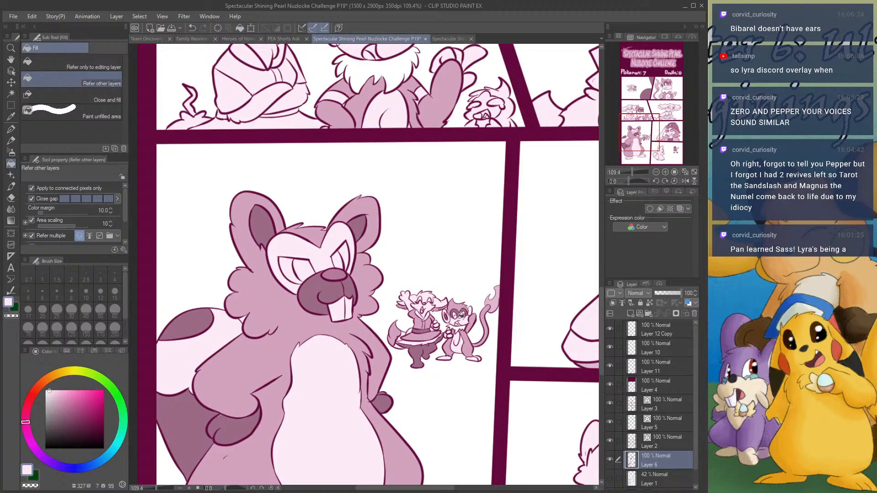
alt+click(498, 302)
click(214, 341)
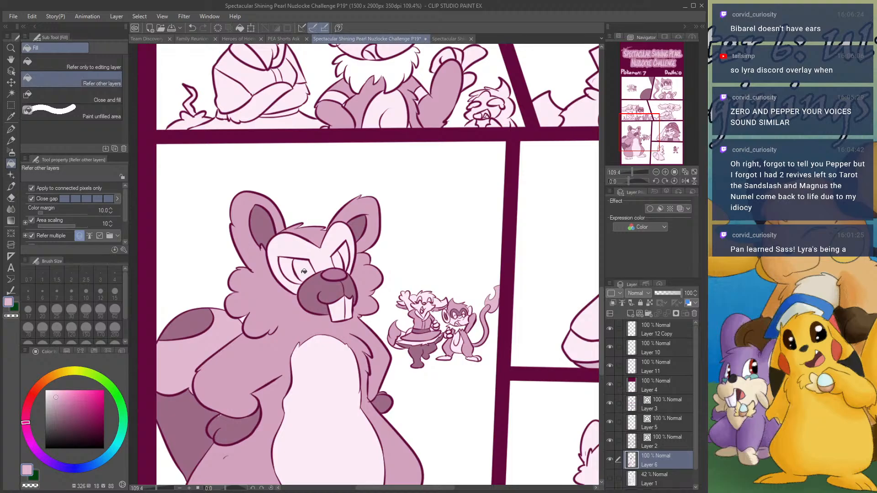
- Sample white from the panel background and fill the whites of both of the beaver's eyes with it
alt+click(399, 210)
click(288, 266)
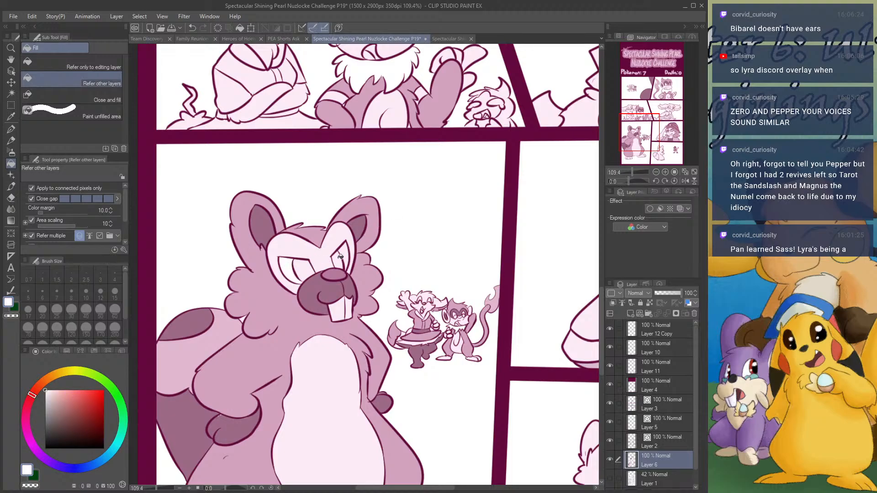
click(340, 257)
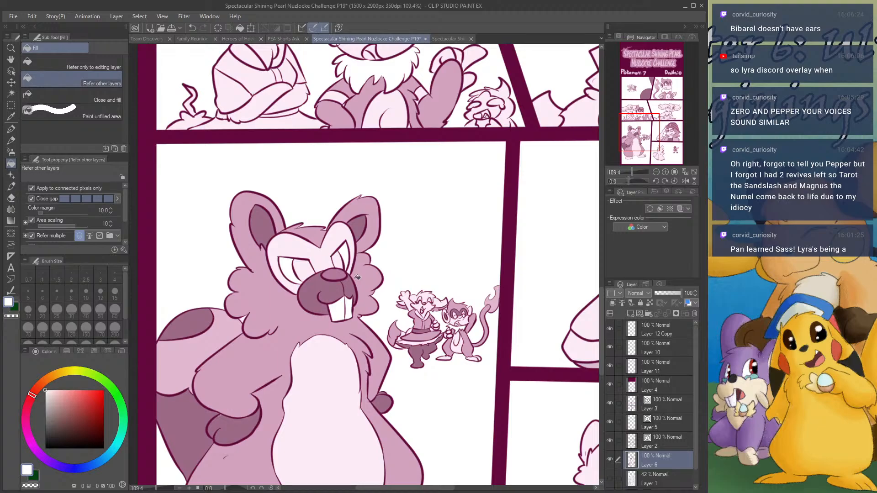
scroll(351, 304, down, 3)
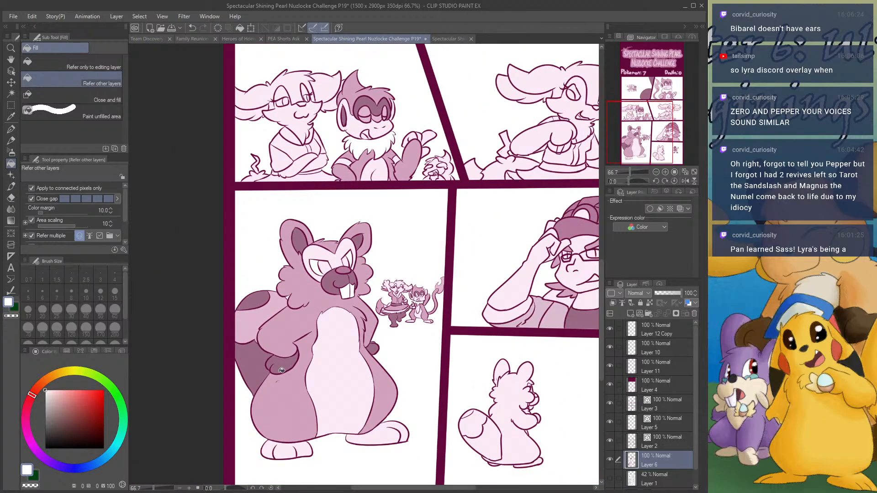
- Sample dark mauve from the large beaver's hand and fill both of its feet with it, lowering Close gap to its smallest level
alt+click(264, 367)
click(283, 445)
click(304, 449)
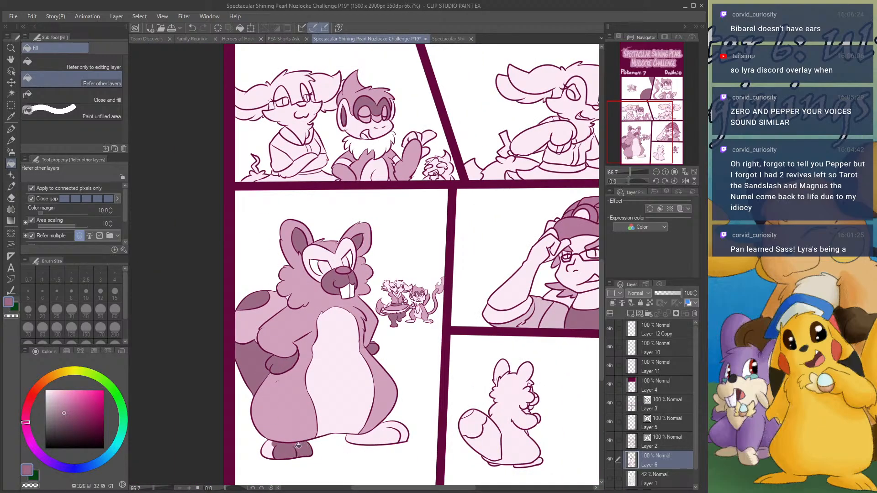
click(274, 449)
click(68, 198)
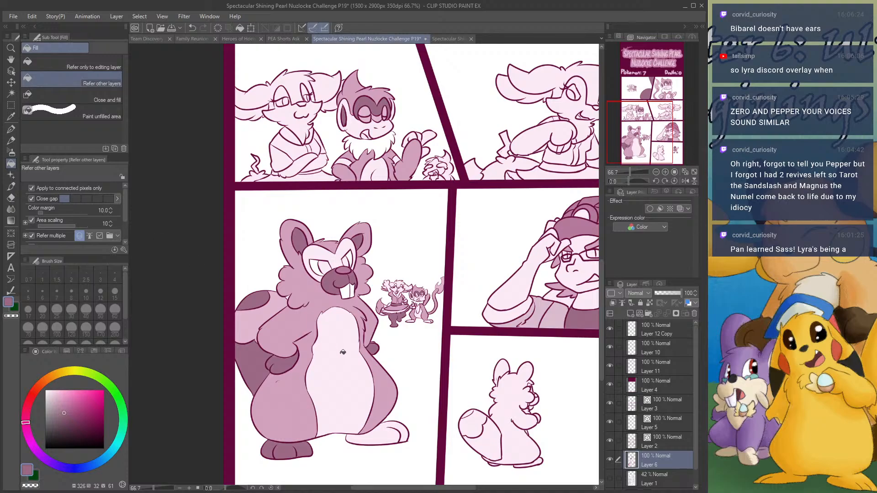
click(384, 430)
- Fill the hair, body and muzzle of the small crying character beside the monkey's raised hand with the same dark mauve
scroll(412, 247, down, 3)
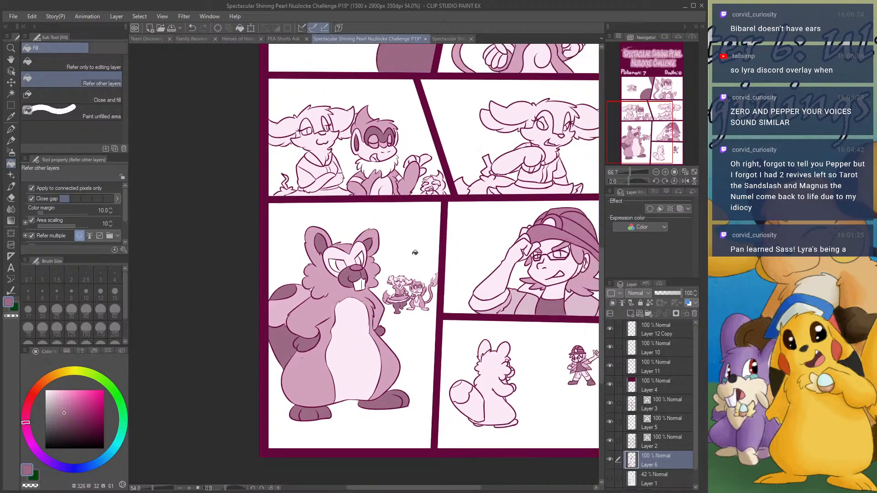
scroll(411, 242, up, 4)
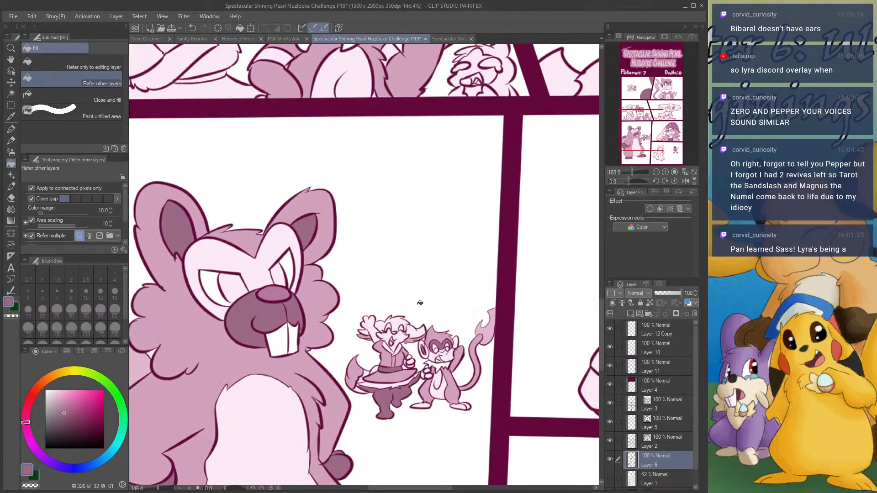
scroll(420, 303, down, 3)
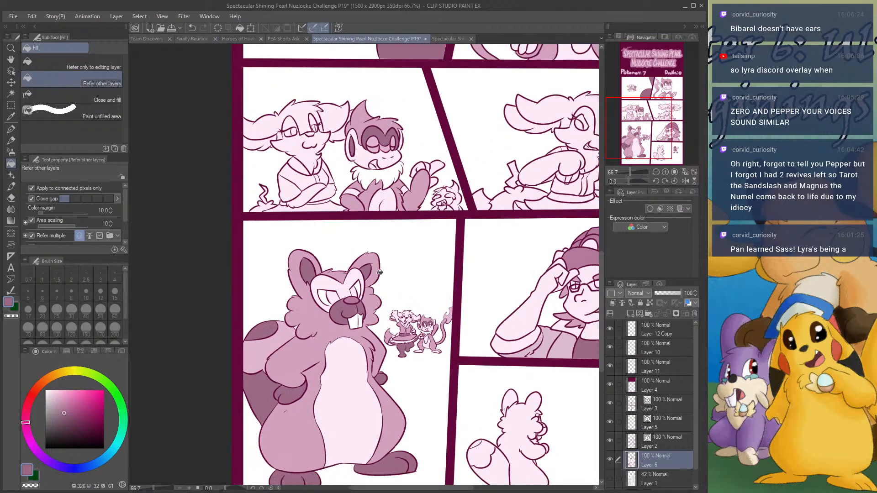
scroll(369, 81, up, 1)
scroll(369, 82, up, 2)
scroll(329, 362, down, 2)
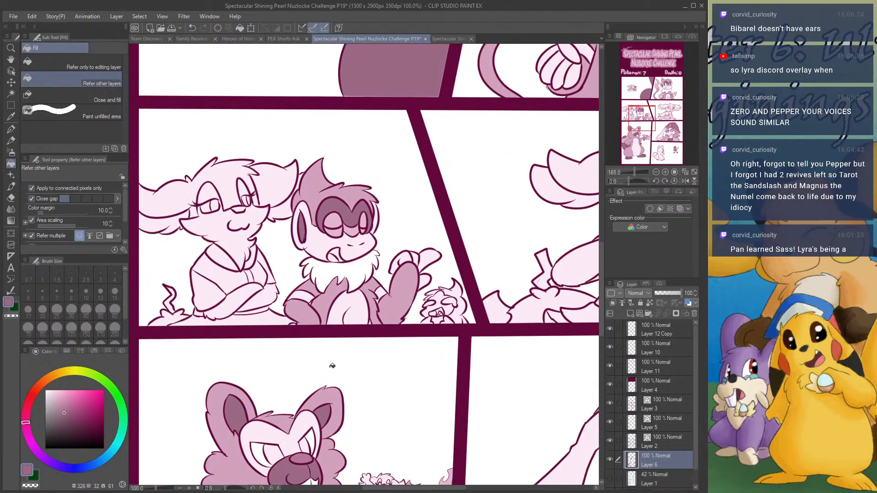
scroll(374, 307, up, 3)
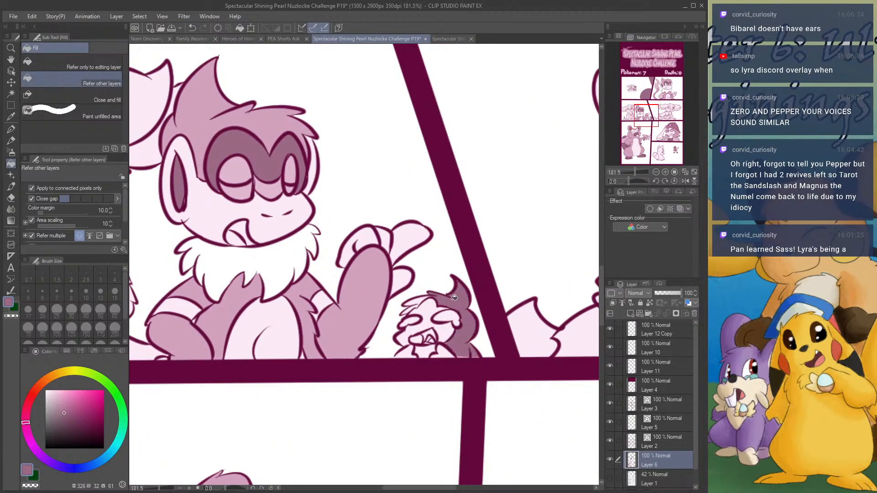
scroll(433, 302, up, 1)
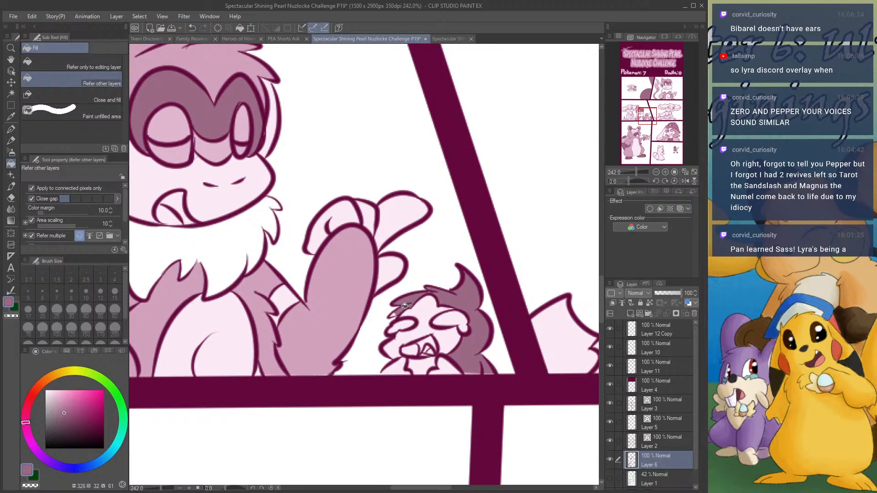
click(402, 361)
click(414, 352)
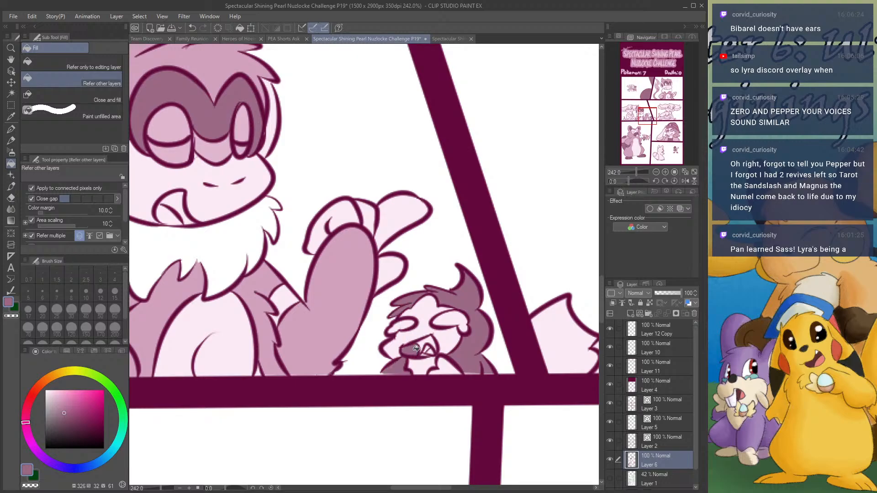
- Fill the small crying character's teary eyes with white sampled from the background, and its mouth interior with sampled light pink
alt+click(448, 273)
click(452, 319)
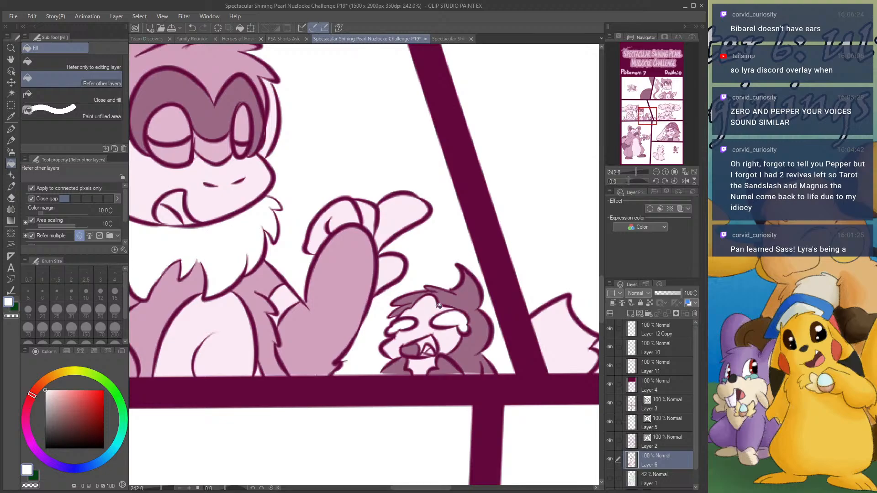
scroll(434, 304, down, 4)
alt+click(283, 201)
scroll(424, 330, up, 4)
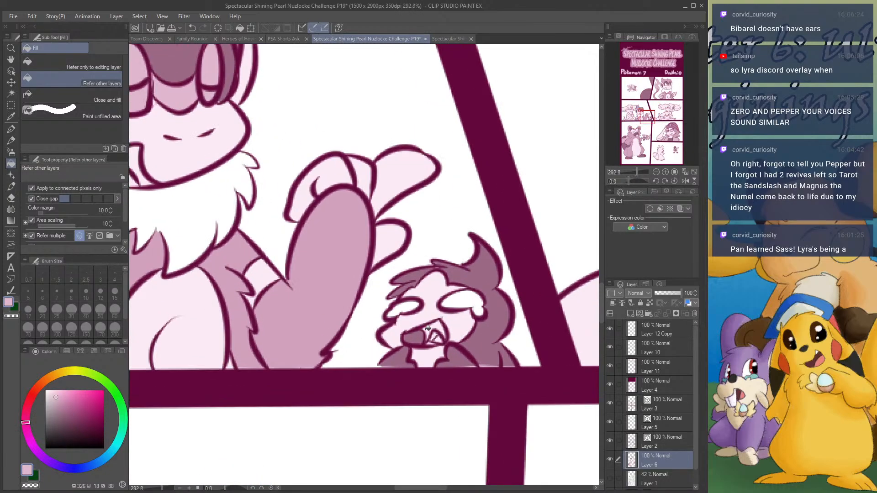
- Review the flat colours of the characters across the page's panels, inspecting the small crying character up close
scroll(429, 328, down, 2)
scroll(430, 329, down, 5)
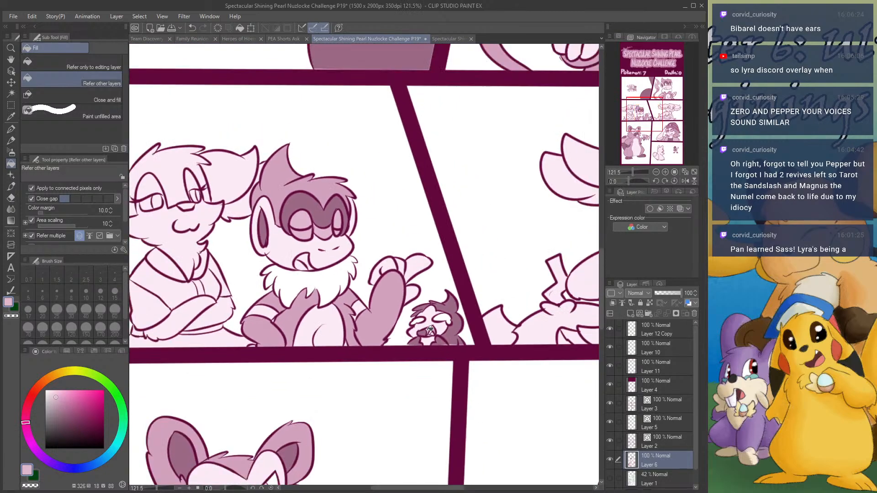
scroll(430, 329, down, 1)
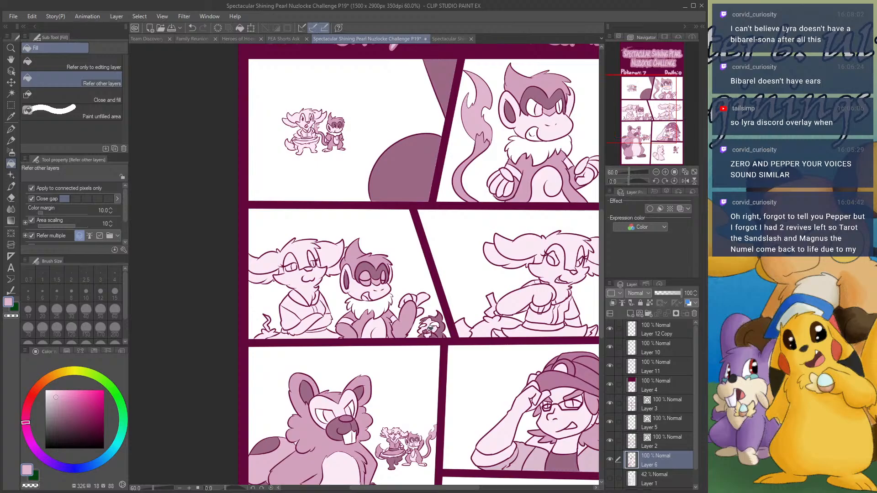
scroll(329, 226, down, 1)
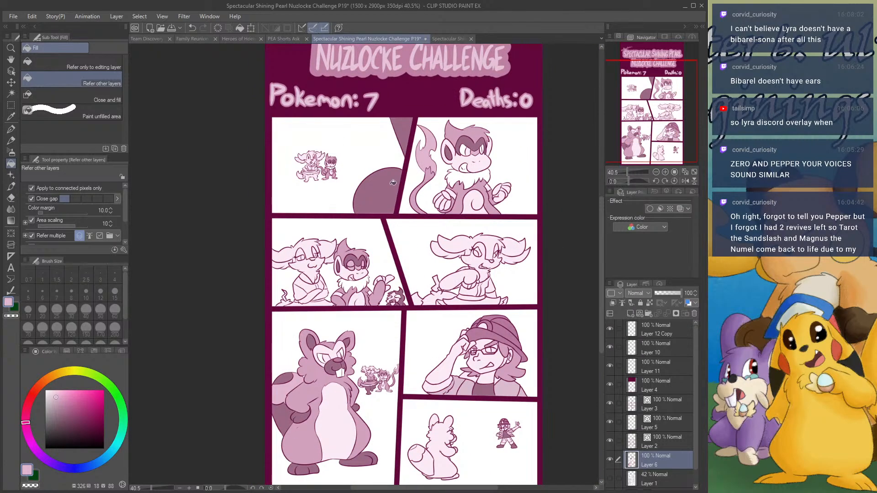
scroll(498, 157, up, 1)
scroll(496, 157, down, 1)
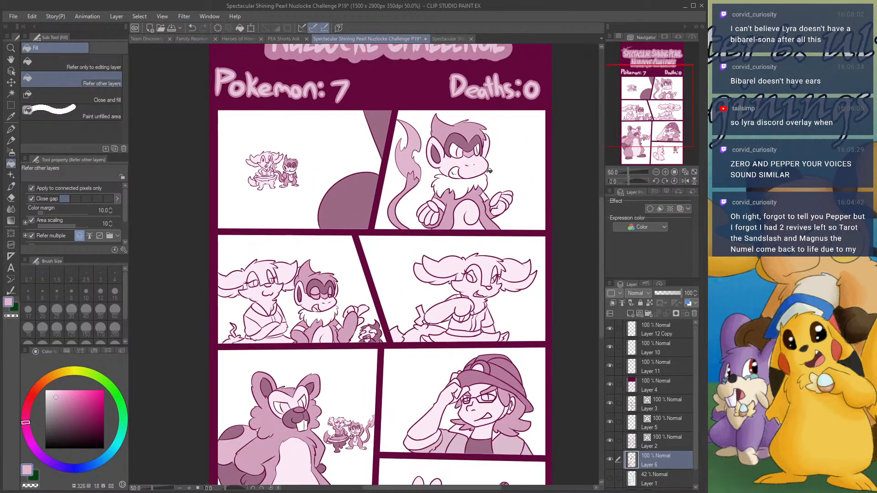
scroll(492, 154, up, 1)
scroll(492, 154, up, 1)
scroll(274, 292, down, 1)
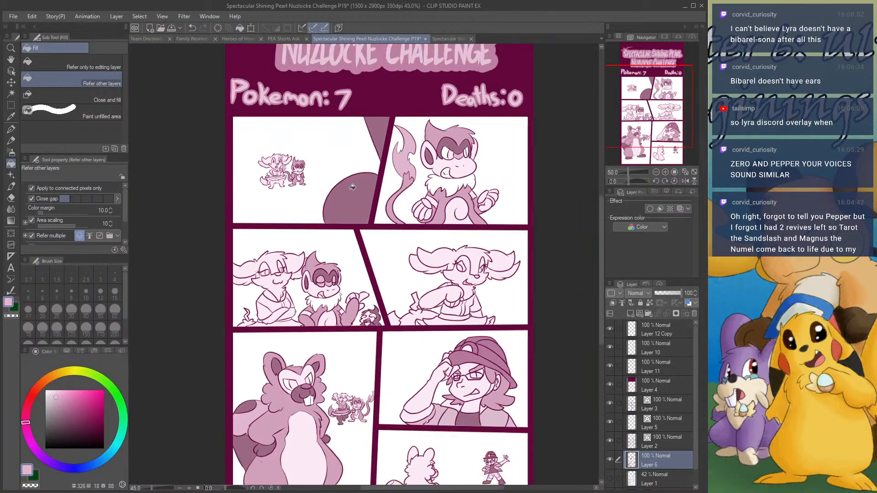
scroll(266, 288, up, 2)
scroll(266, 289, up, 2)
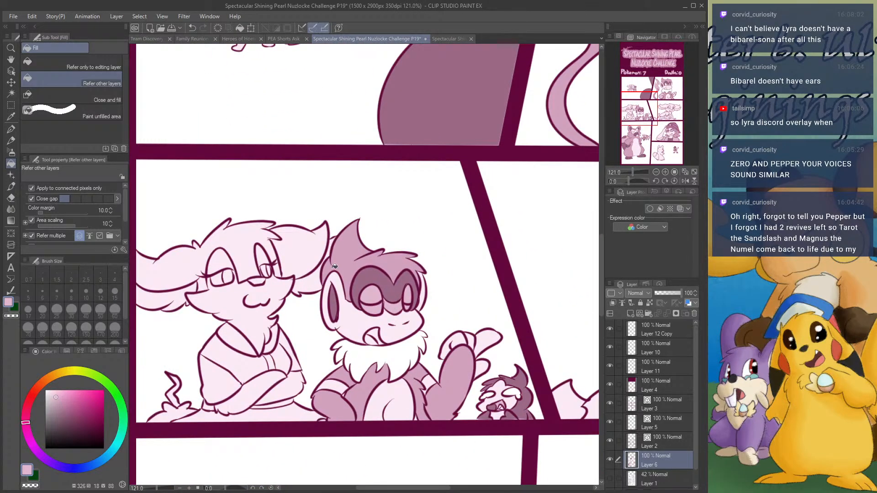
scroll(338, 251, down, 1)
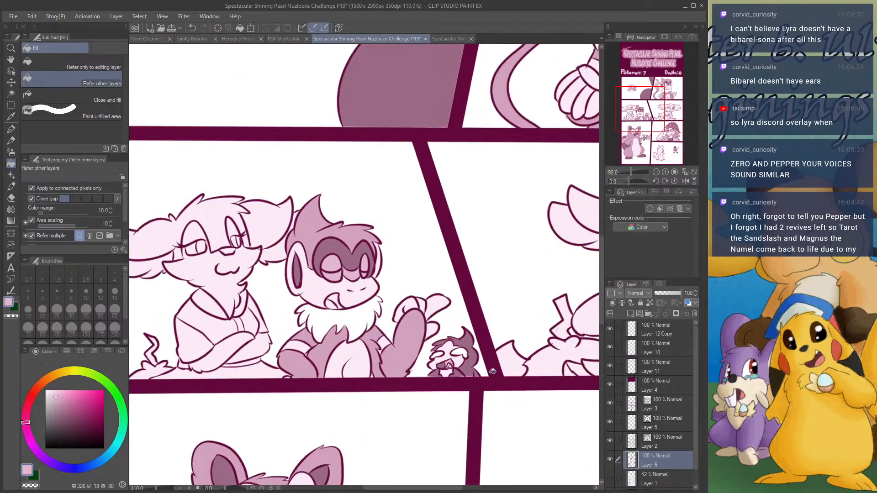
scroll(459, 361, up, 7)
scroll(459, 362, up, 2)
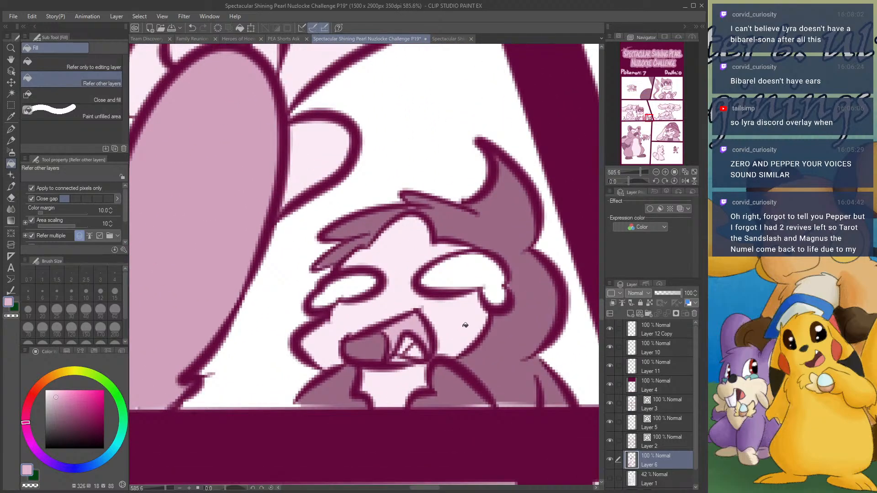
scroll(464, 324, down, 9)
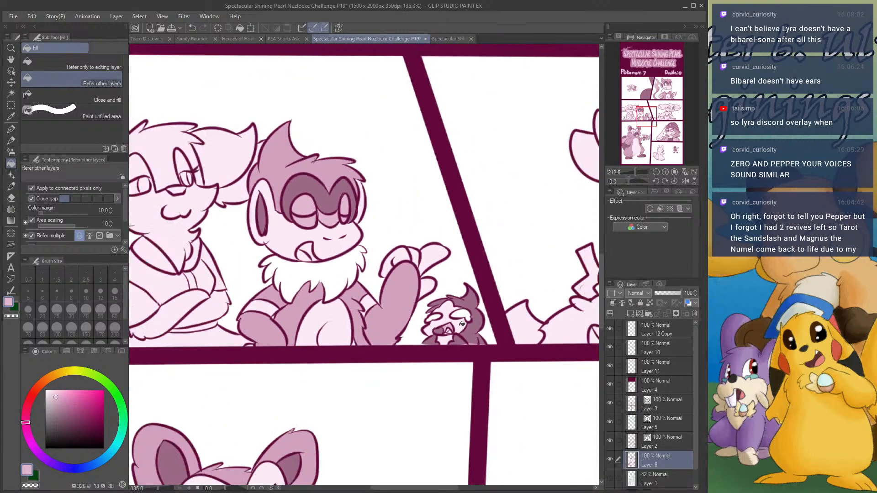
scroll(462, 324, up, 2)
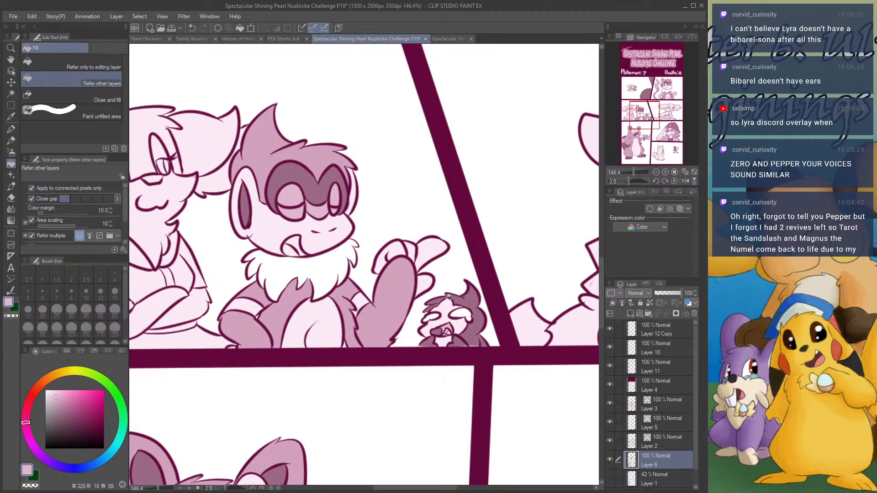
scroll(447, 298, down, 2)
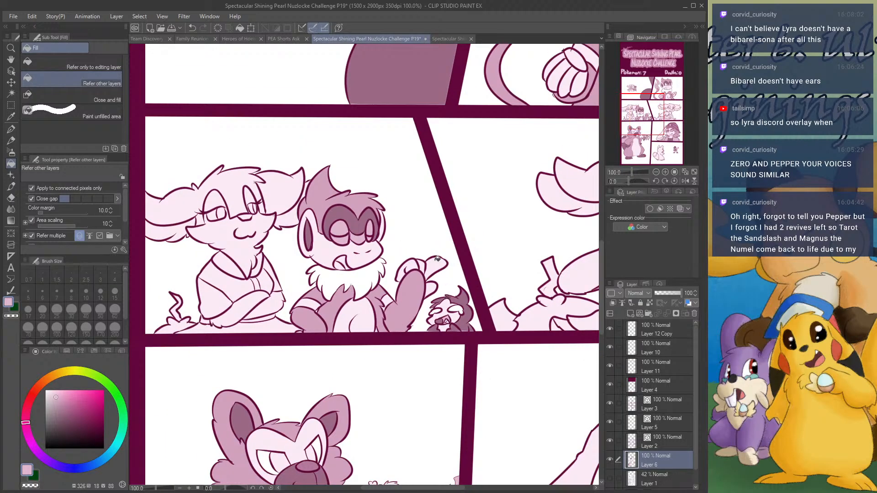
- Sample light mauve from the monkey's fur and fill the seated long-eared character's shirt, sleeves and skirt with it
scroll(408, 263, down, 1)
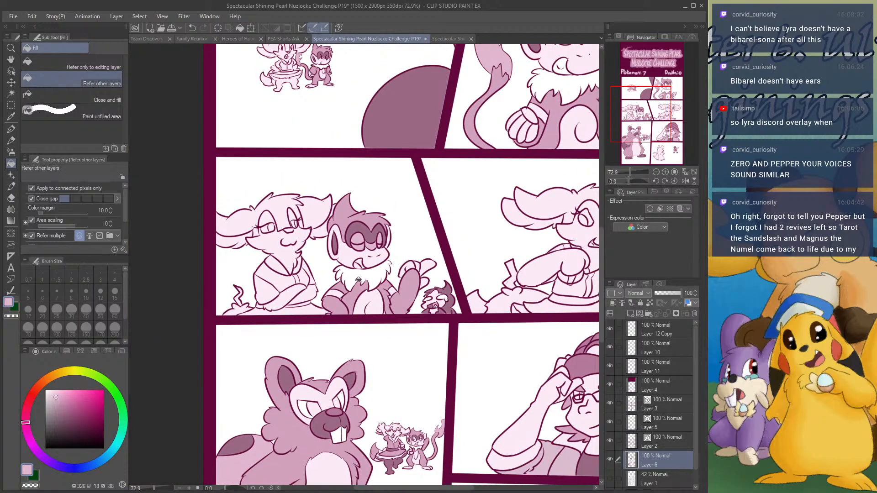
alt+click(337, 299)
click(273, 283)
click(276, 283)
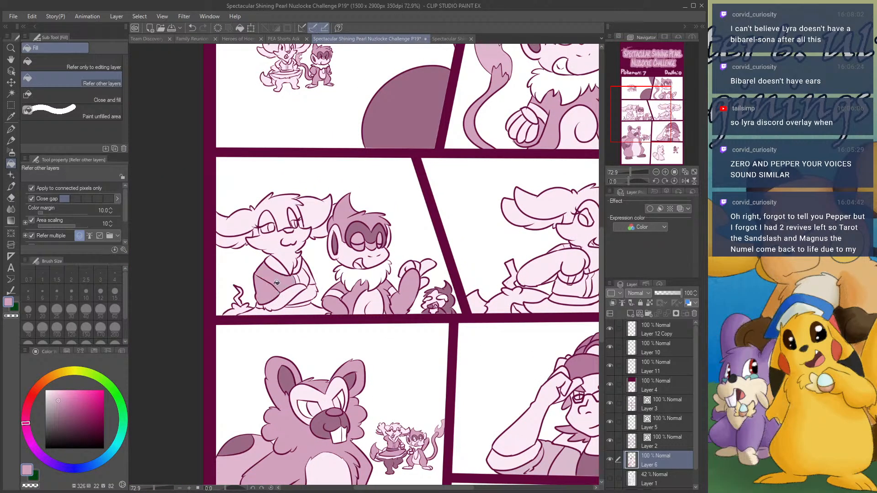
click(287, 277)
click(302, 277)
click(312, 275)
scroll(350, 436, up, 1)
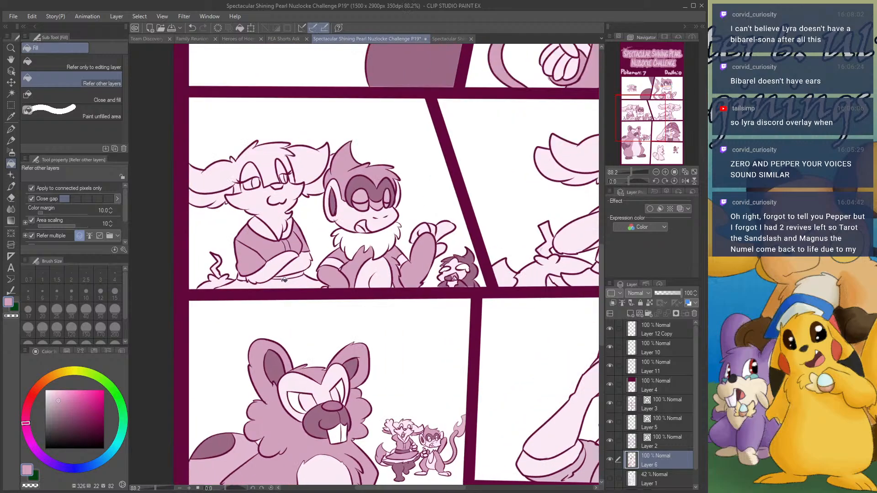
click(284, 279)
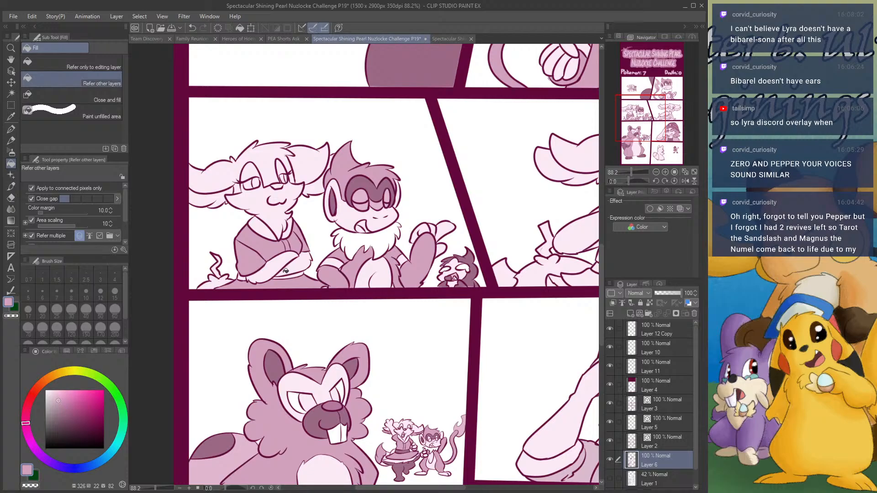
- Fill the undersides of both of the seated long-eared character's ears with the same light mauve
scroll(283, 258, down, 2)
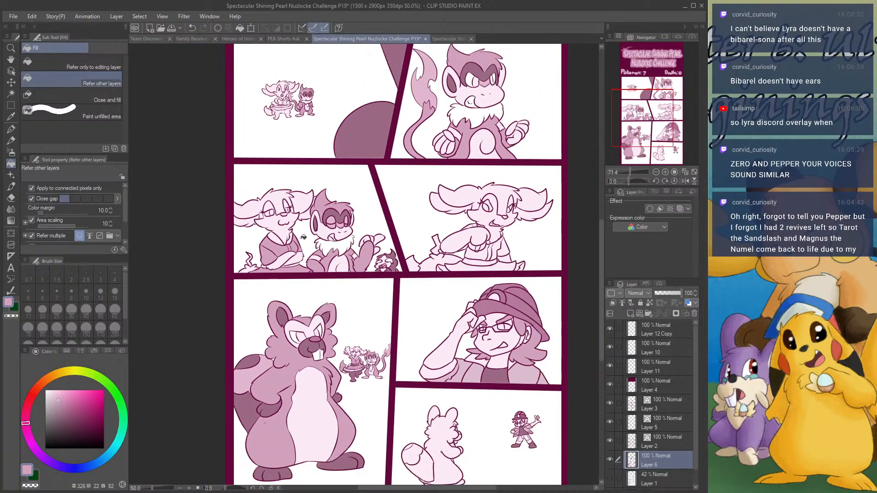
scroll(239, 220, up, 1)
scroll(237, 220, up, 5)
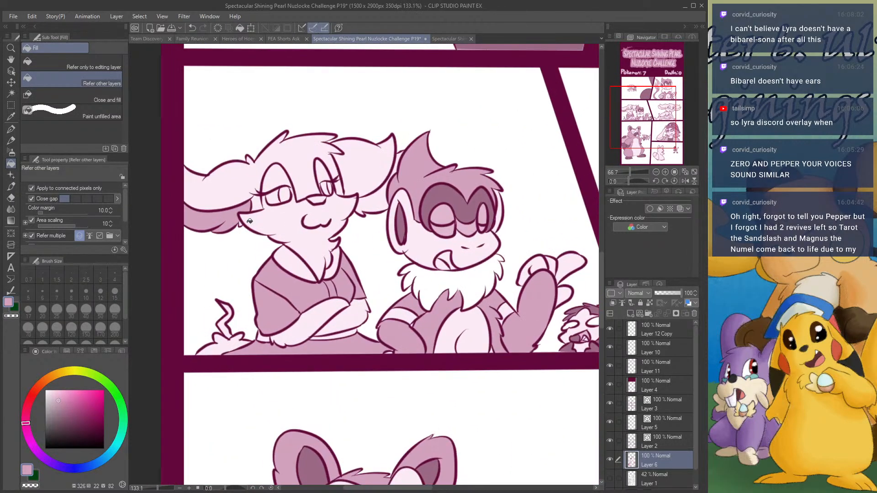
click(434, 189)
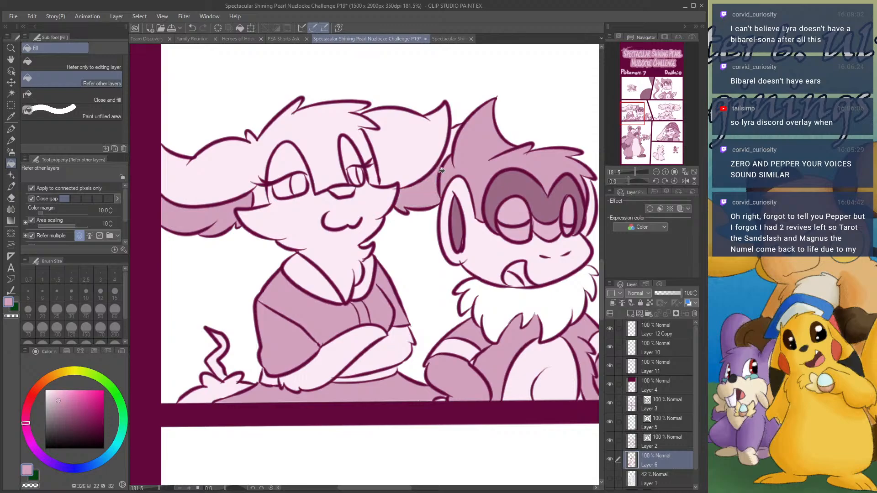
click(453, 145)
scroll(428, 197, down, 2)
scroll(427, 198, down, 2)
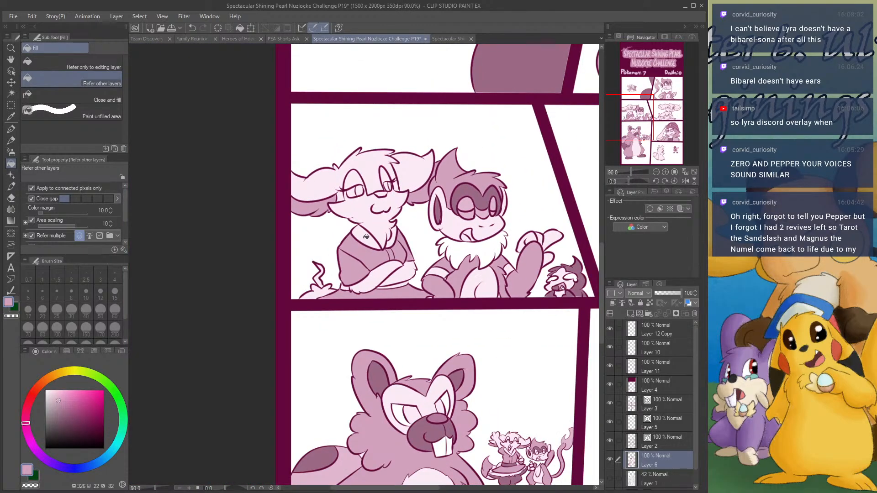
- Sample dark mauve from the monkey's mask and fill the seated long-eared character's wavy tail tip and waistband with it
alt+click(442, 196)
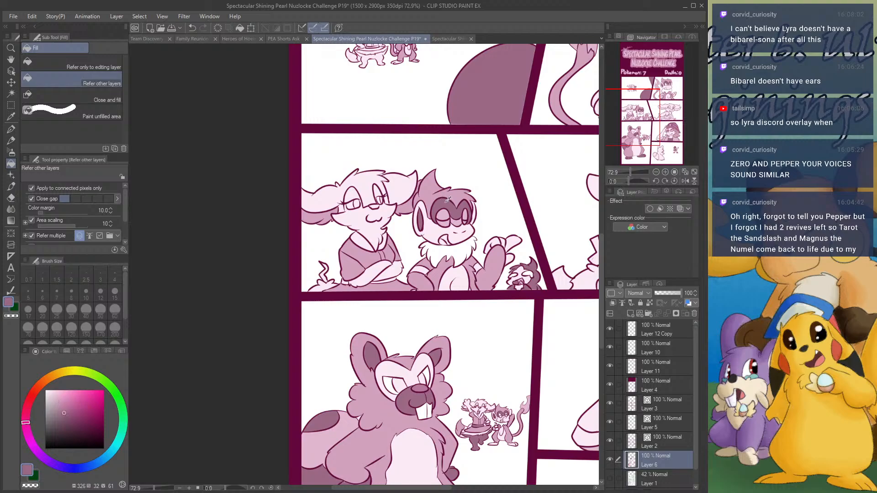
scroll(341, 255, up, 1)
click(323, 273)
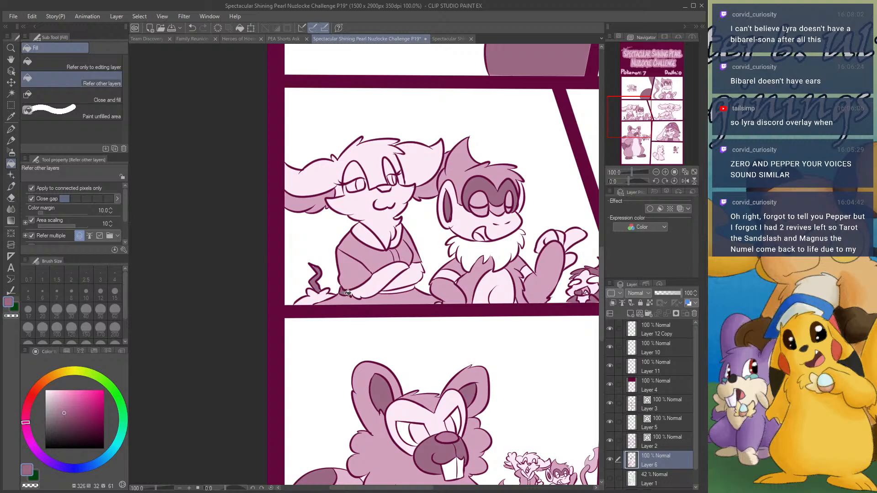
click(412, 286)
- Sample white from the background and fill the seated long-eared character's forearms, collar, chest, lower face and eyelids with it
alt+click(426, 254)
click(421, 267)
click(403, 266)
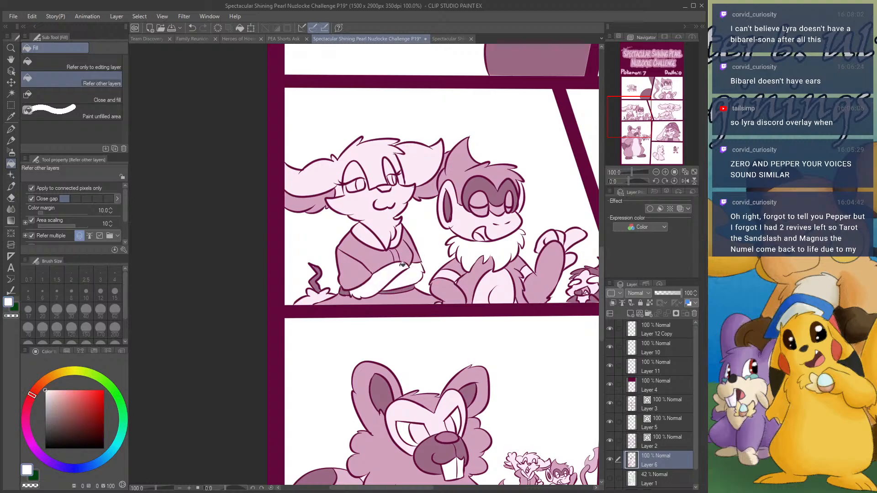
click(375, 236)
click(382, 233)
click(399, 237)
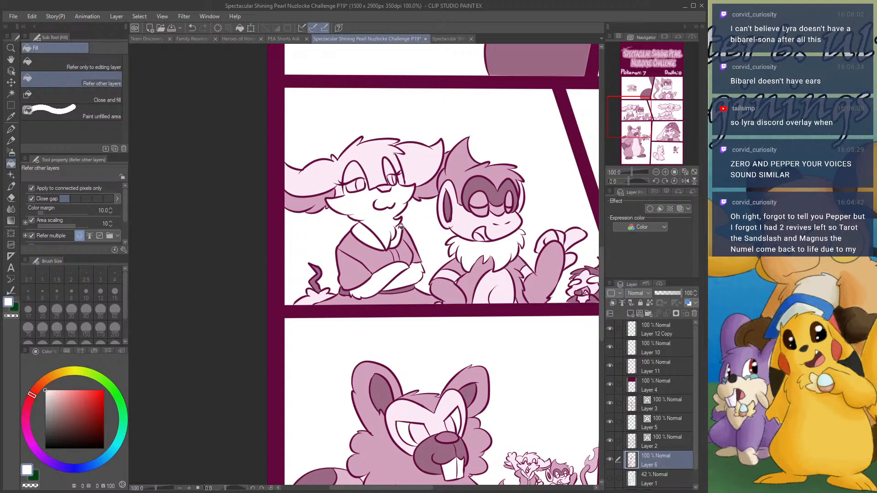
click(359, 165)
click(391, 168)
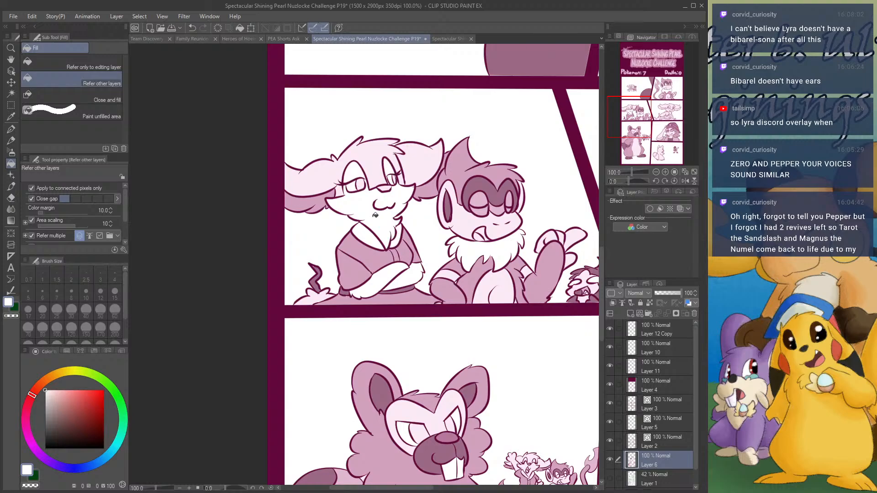
- Sample light mauve from the large beaver's body and fill the small back-view beaver's body, head and ears with it
scroll(375, 216, down, 3)
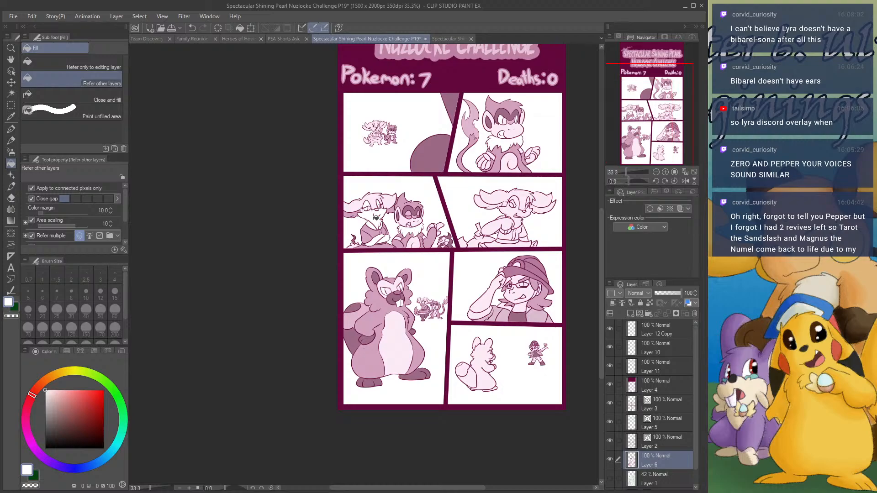
scroll(376, 218, down, 1)
scroll(370, 342, up, 3)
alt+click(369, 342)
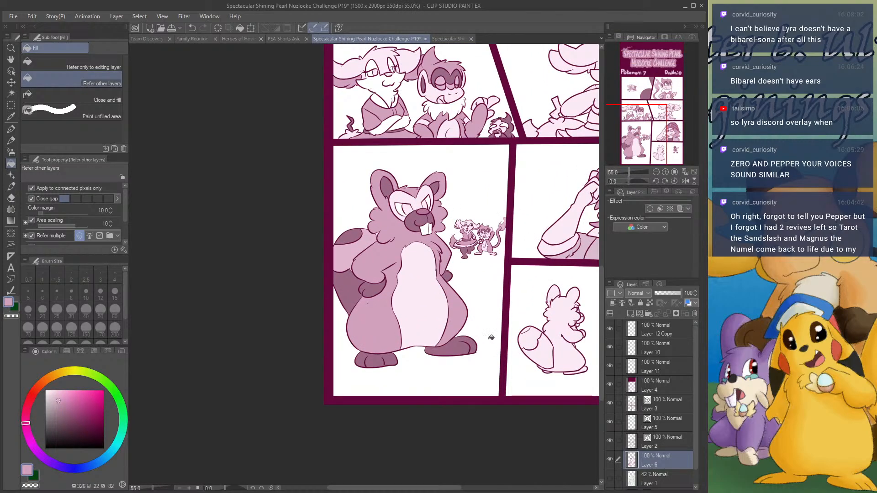
click(557, 341)
click(558, 289)
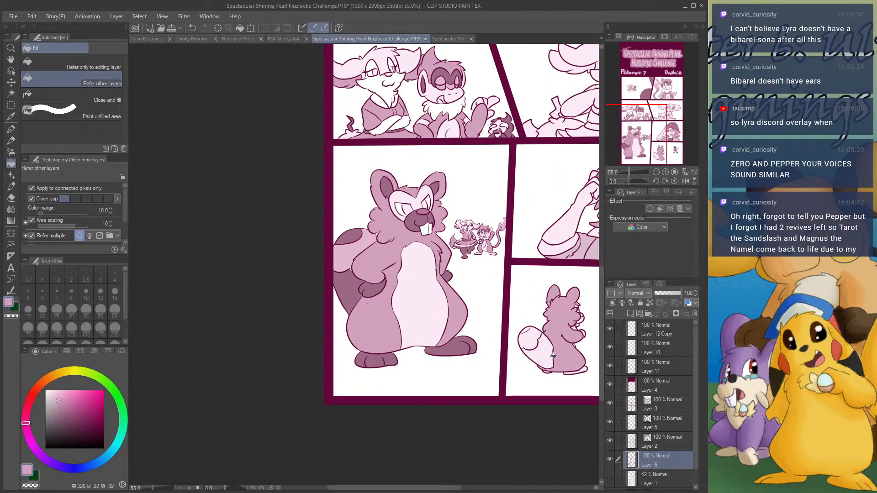
- Fill the back-view beaver's tail base and tip with dark mauve and the tail's middle patch with pale mauve, both sampled from the large beaver
scroll(554, 357, up, 1)
scroll(566, 303, up, 1)
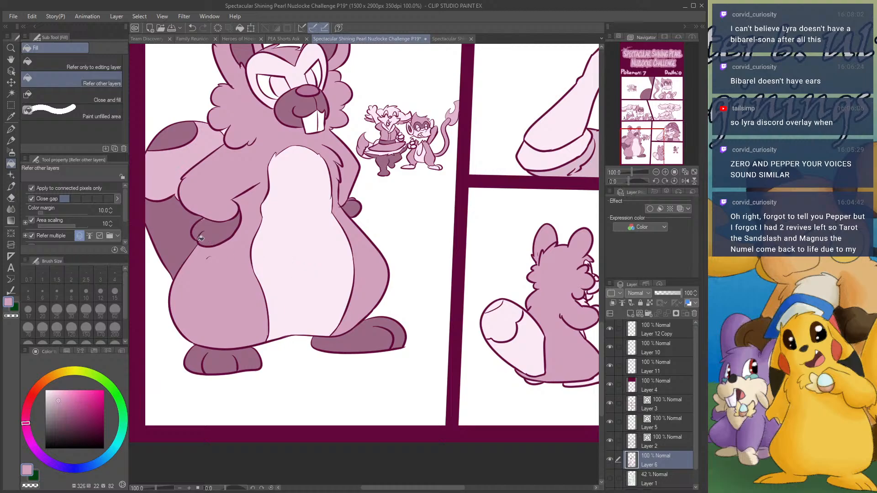
alt+click(201, 238)
click(521, 334)
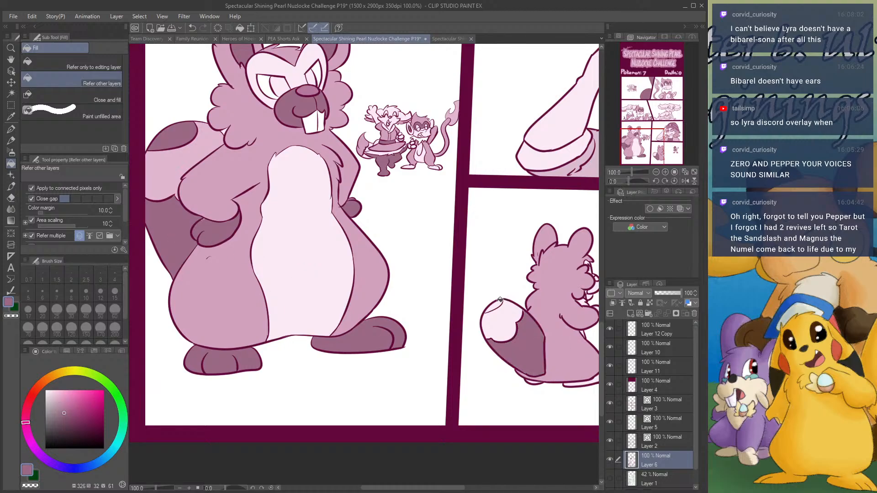
alt+click(373, 285)
click(501, 313)
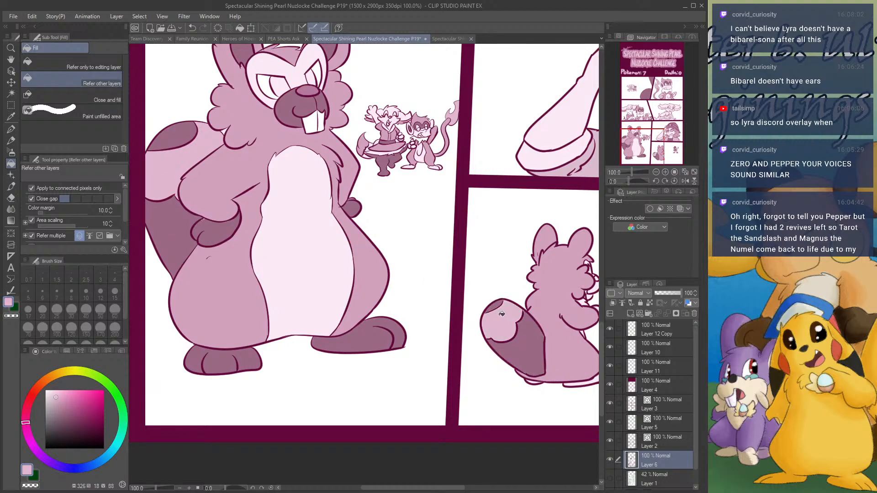
- Sample dark mauve from the large beaver's foot and fill the back-view beaver's muzzle, paw and both feet with it
scroll(471, 305, down, 1)
alt+click(399, 322)
scroll(589, 269, up, 1)
scroll(551, 299, up, 4)
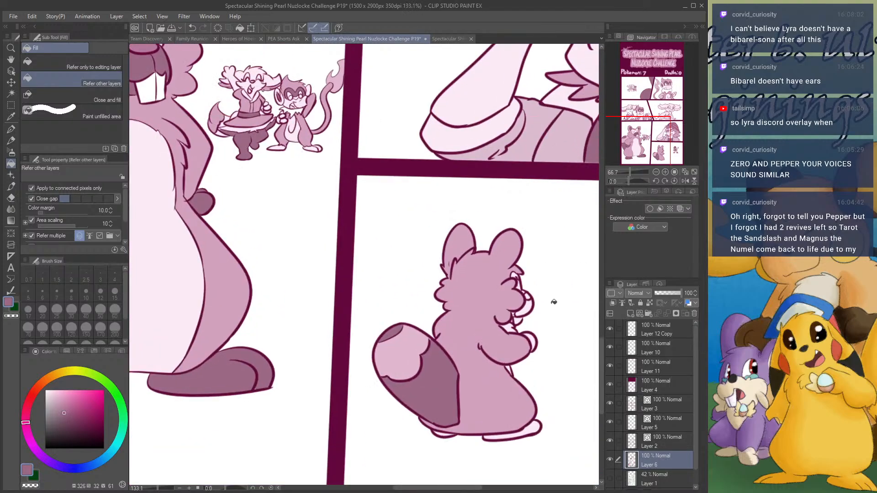
click(522, 306)
click(521, 302)
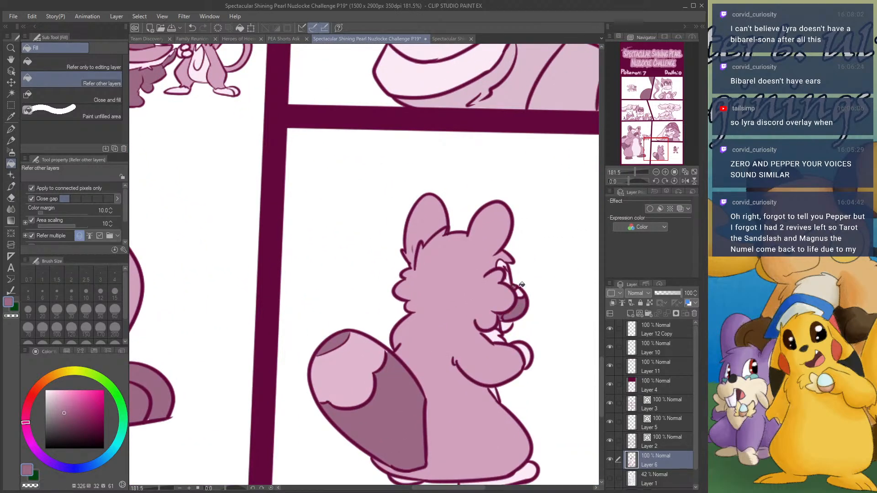
click(525, 348)
mouse_move(515, 376)
mouse_down()
mouse_move(530, 364)
mouse_move(512, 341)
mouse_up()
click(522, 436)
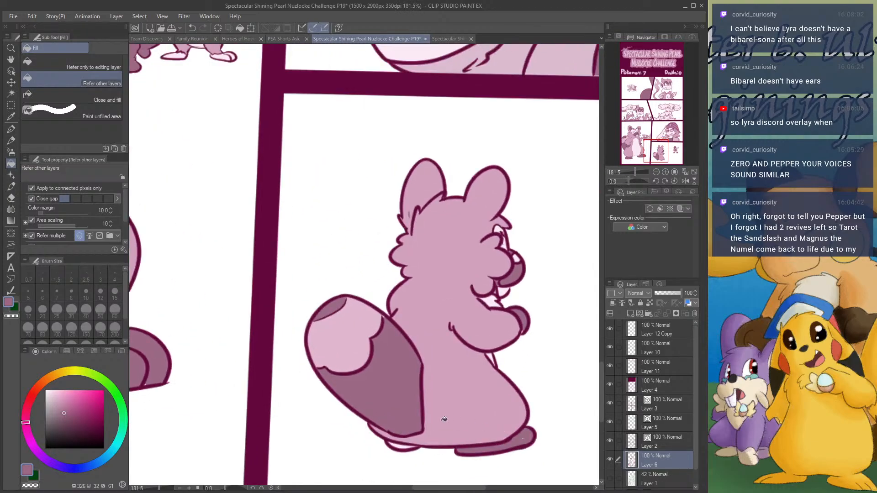
click(406, 447)
- Fill the back-view beaver's tooth with white from the background and its nose with the medium mauve sampled from the large beaver's nose
scroll(505, 286, down, 1)
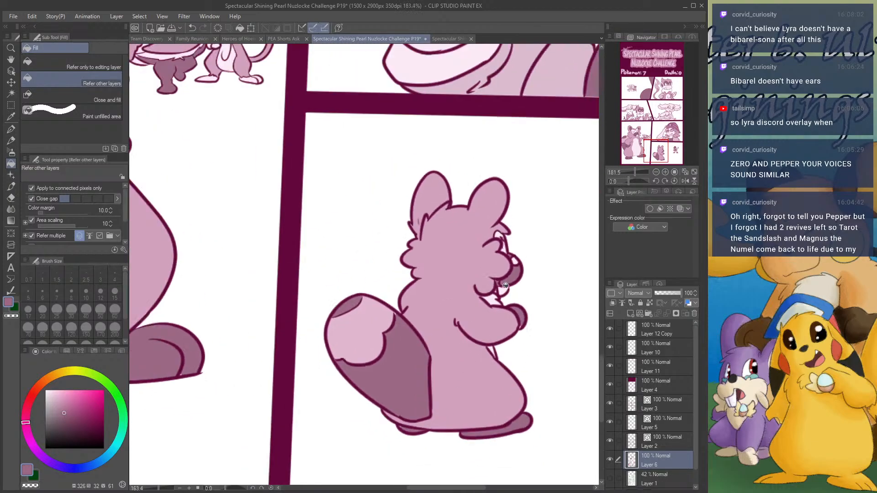
scroll(505, 286, up, 2)
scroll(504, 286, down, 4)
alt+click(546, 286)
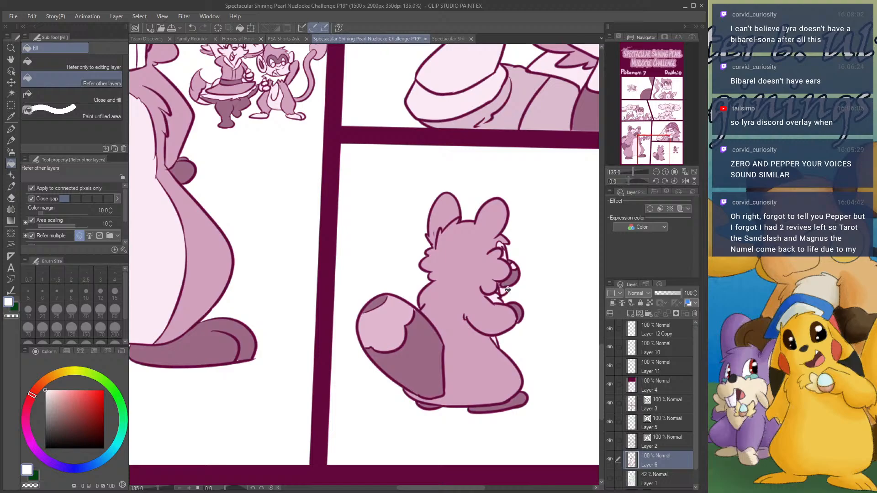
click(505, 290)
scroll(504, 290, down, 6)
scroll(269, 137, up, 3)
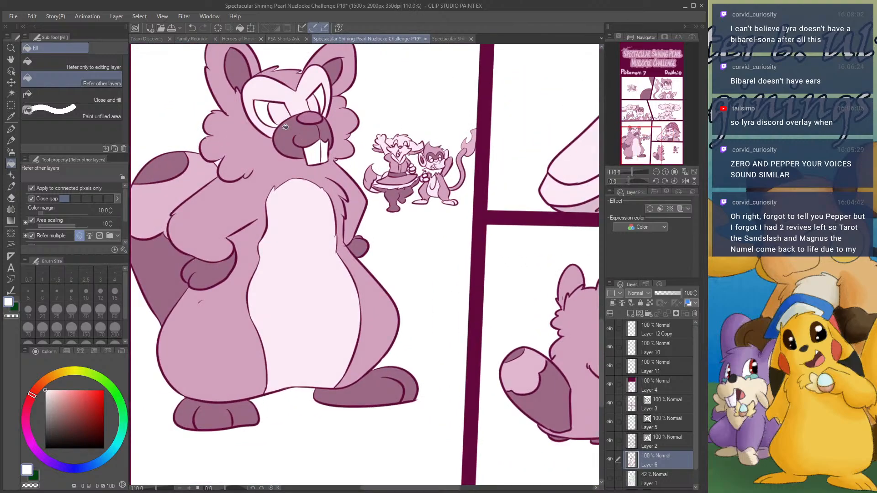
alt+click(314, 117)
scroll(316, 177, down, 3)
scroll(501, 281, up, 4)
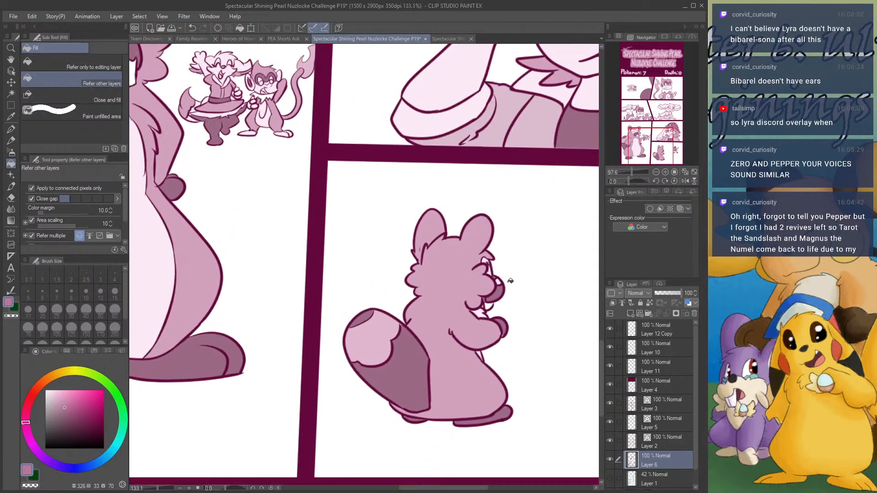
scroll(523, 246, down, 4)
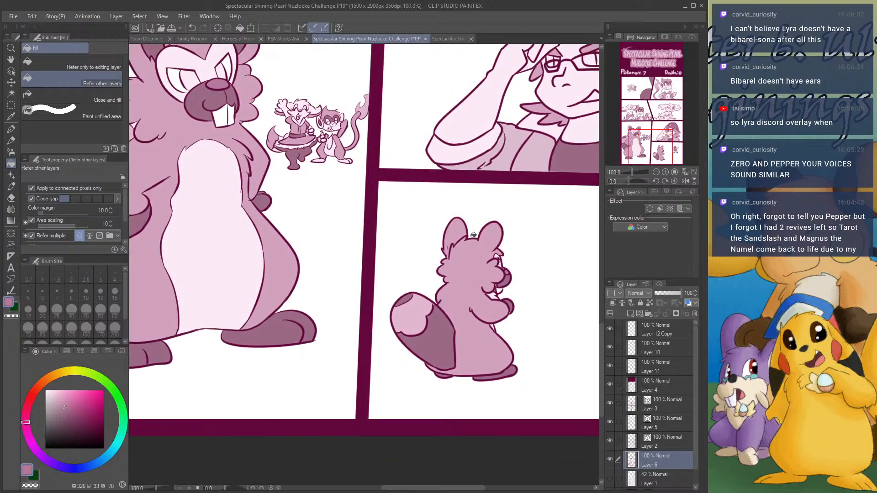
- Sample white from the background and fill the collar, chest and lower face of the tiny waving long-eared character beside the large beaver
scroll(359, 153, up, 8)
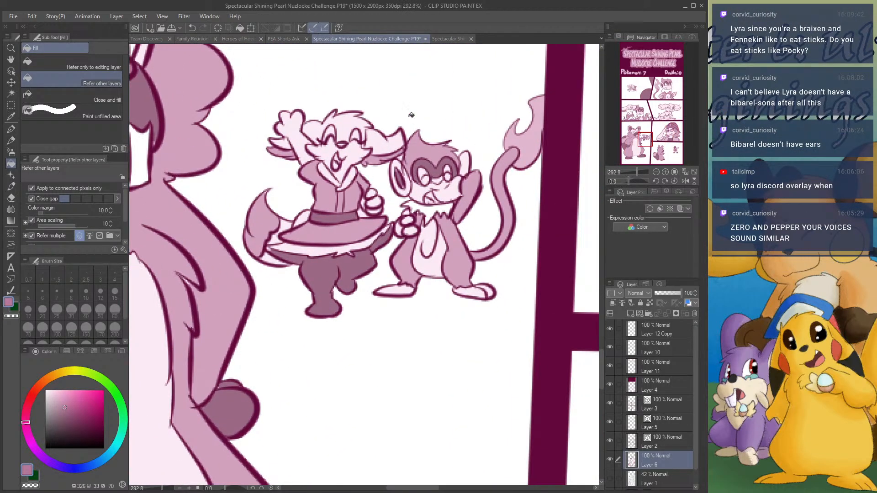
alt+click(430, 89)
click(333, 175)
click(343, 175)
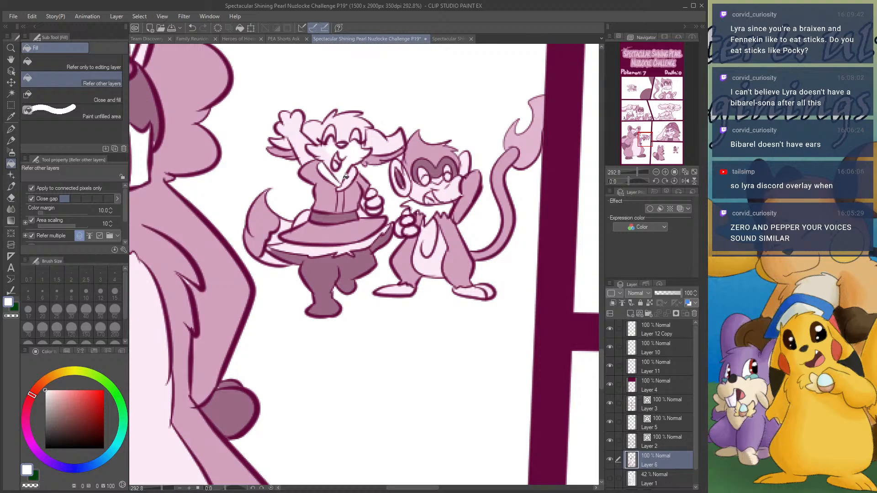
click(348, 177)
click(333, 155)
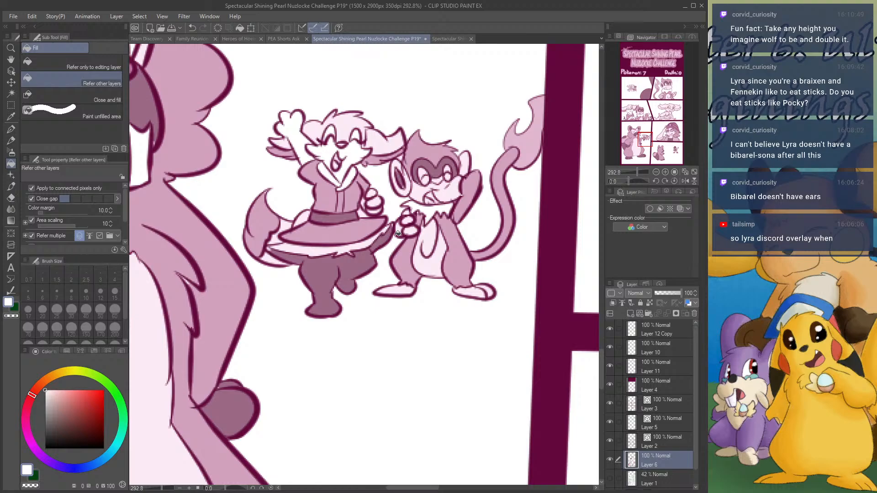
- Sample pale mauve from the seated monkey's eyelids and fill the eyelids of the tiny monkey beside the large beaver with it
scroll(436, 162, up, 3)
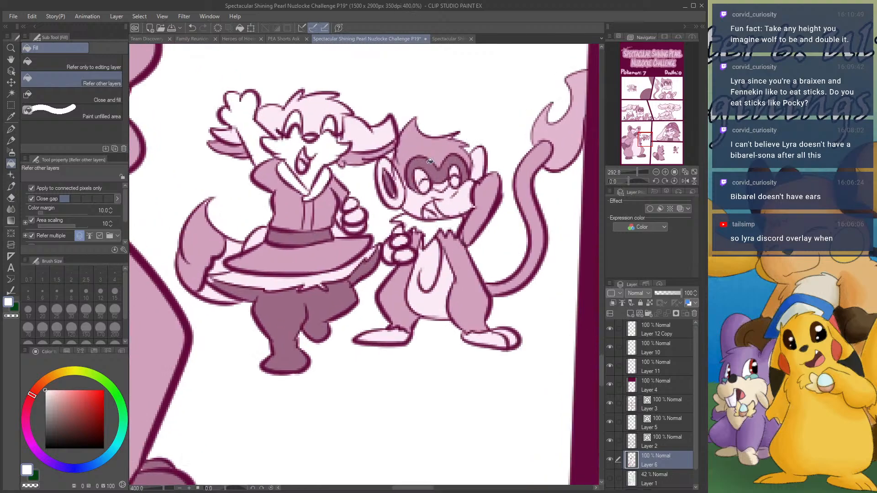
scroll(450, 213, down, 10)
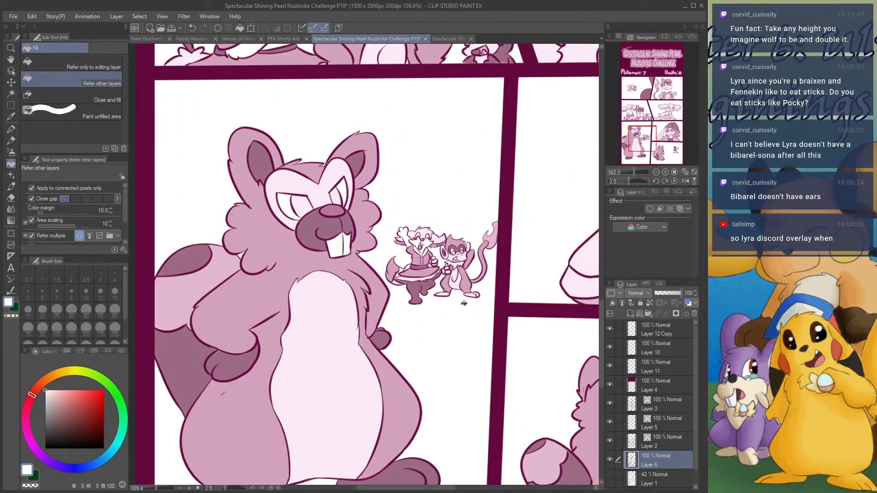
scroll(422, 166, up, 9)
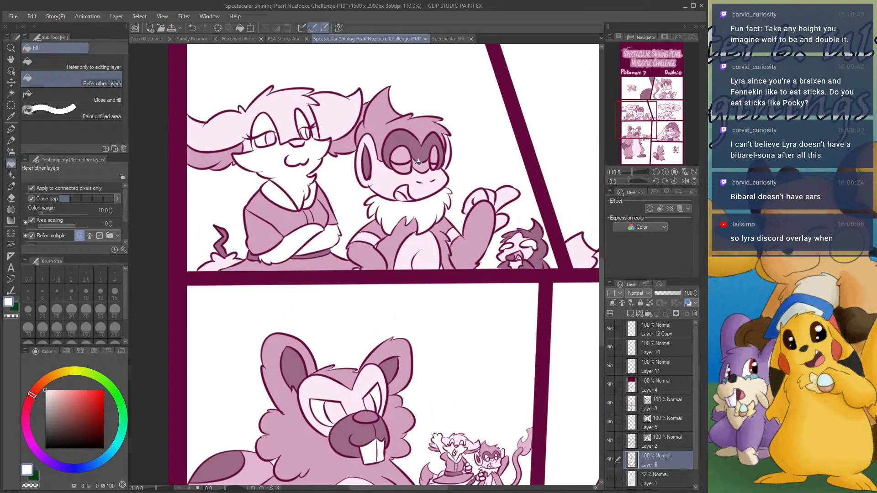
alt+click(420, 164)
scroll(435, 206, down, 4)
scroll(459, 381, up, 12)
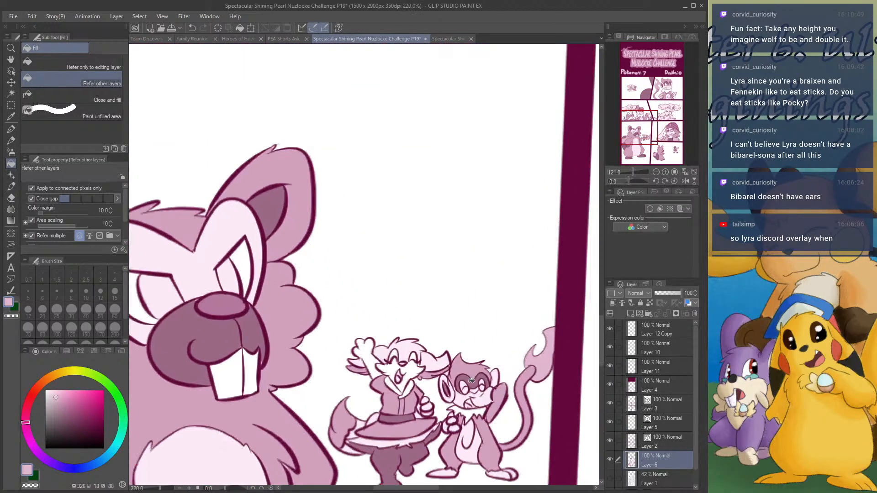
click(470, 394)
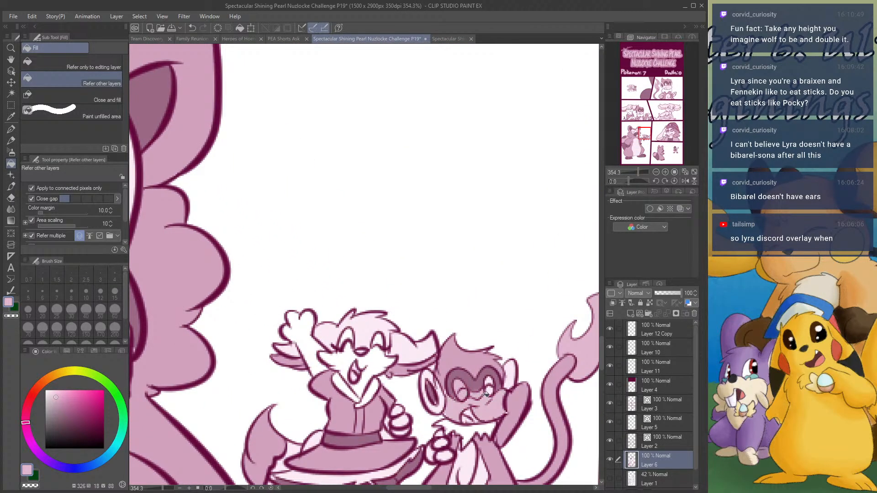
scroll(484, 385, down, 5)
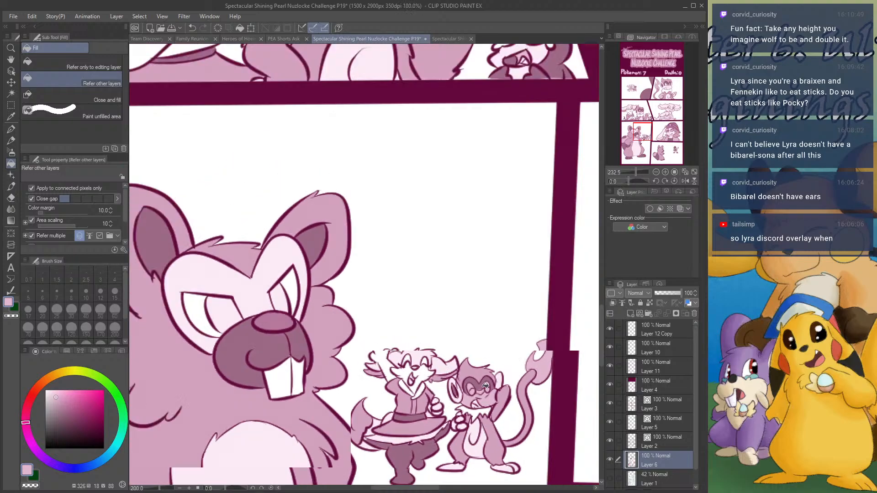
scroll(480, 385, up, 5)
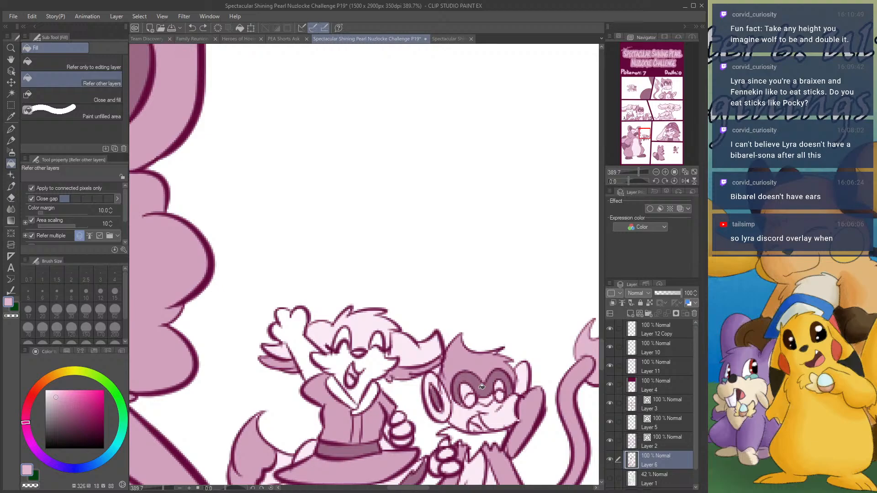
scroll(481, 387, up, 4)
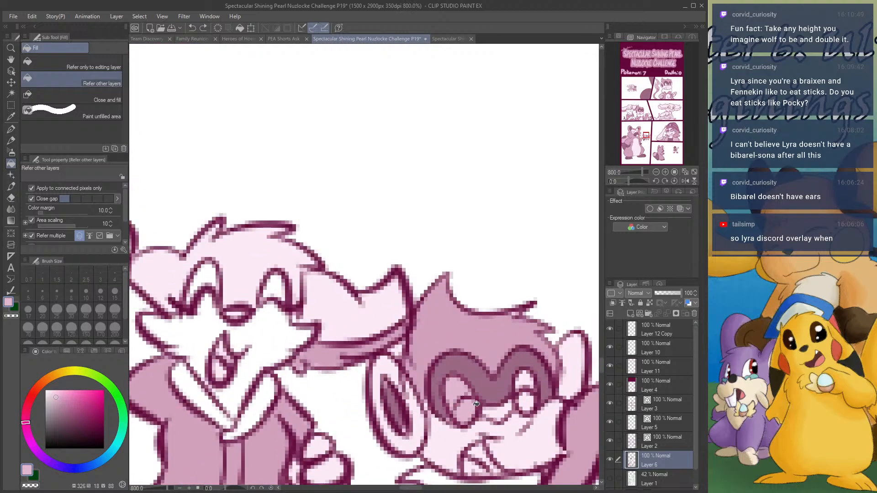
click(499, 408)
click(527, 399)
click(529, 380)
scroll(530, 380, down, 8)
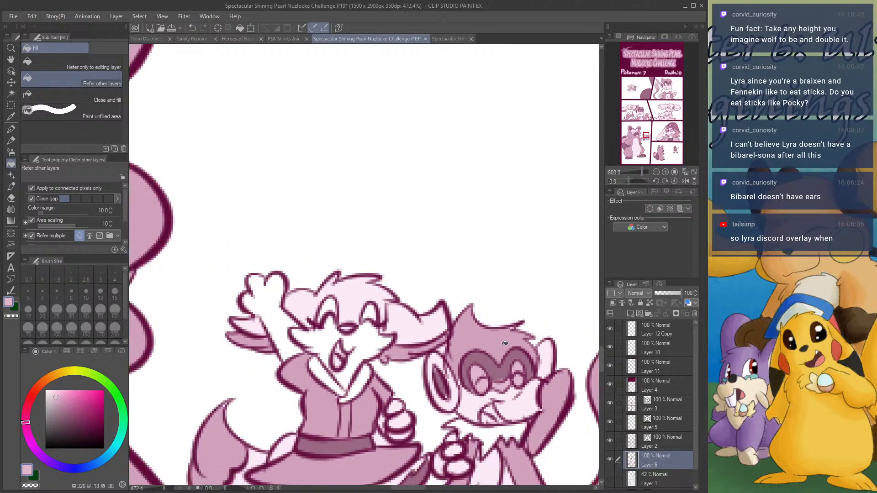
- Examine the seated pair's panel and the rest of the page for areas that still need colour
scroll(436, 330, down, 4)
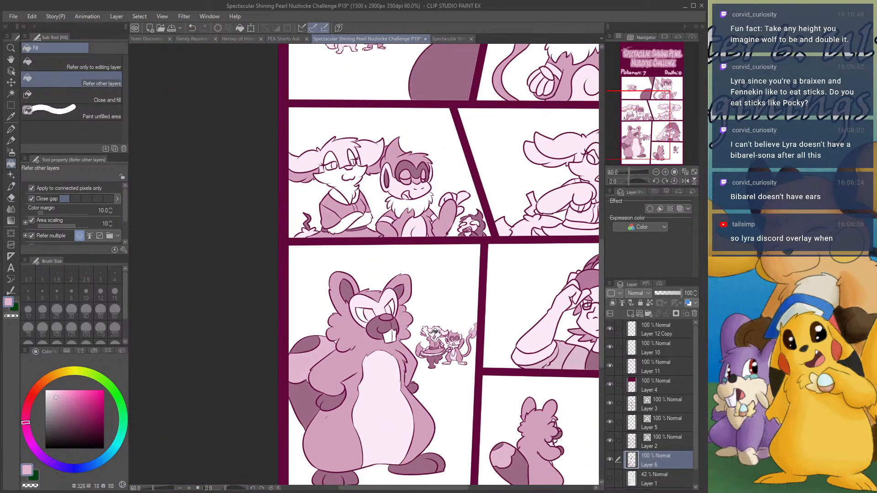
scroll(446, 313, up, 5)
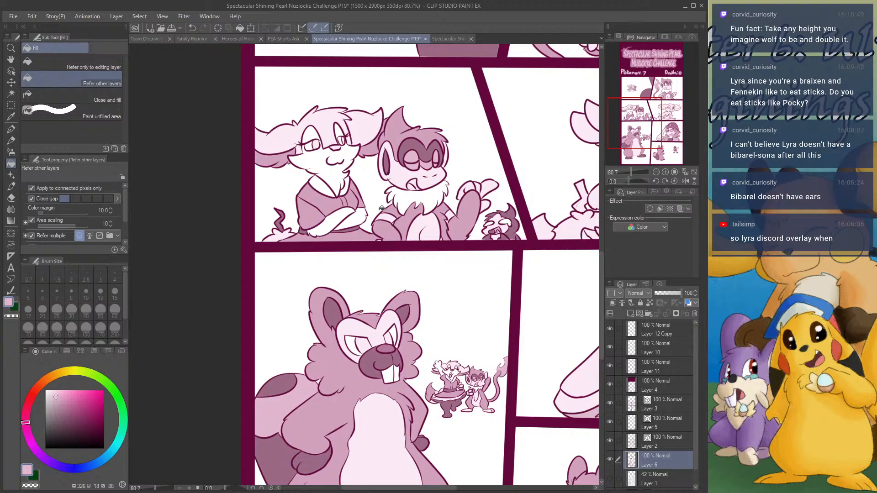
scroll(381, 208, down, 4)
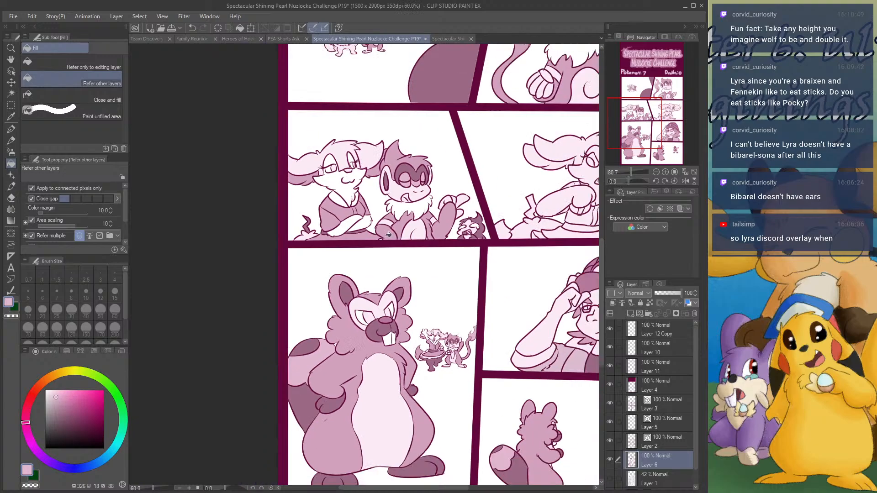
scroll(373, 196, up, 2)
scroll(374, 195, up, 3)
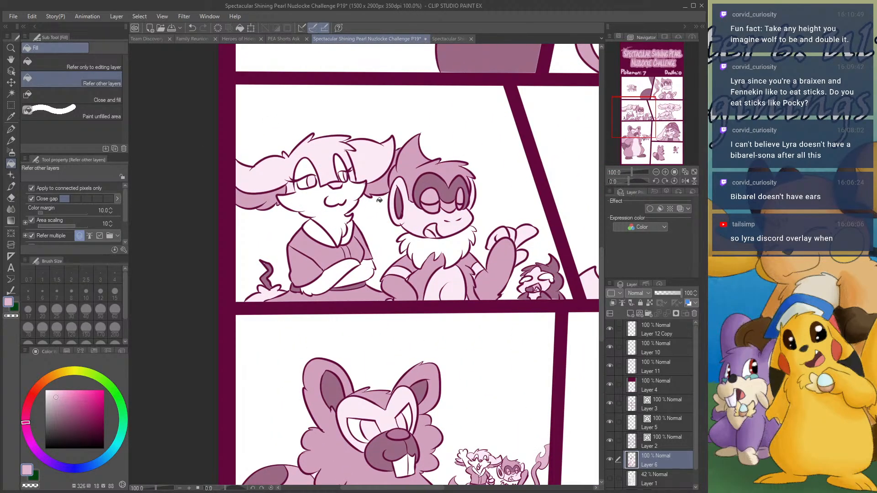
scroll(382, 197, up, 1)
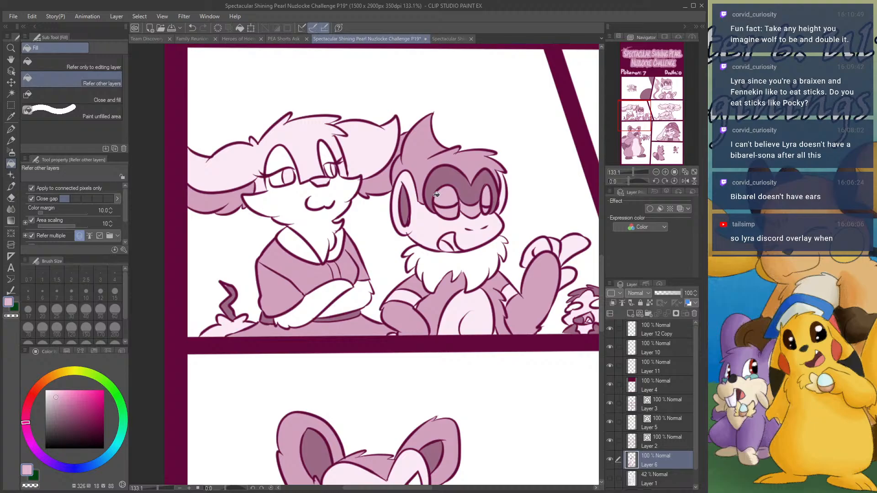
scroll(436, 195, down, 6)
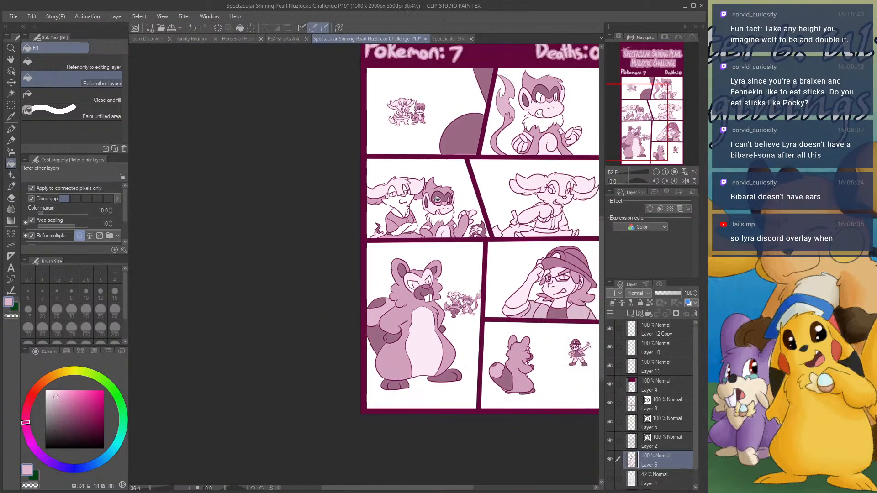
scroll(436, 199, up, 4)
scroll(491, 349, down, 5)
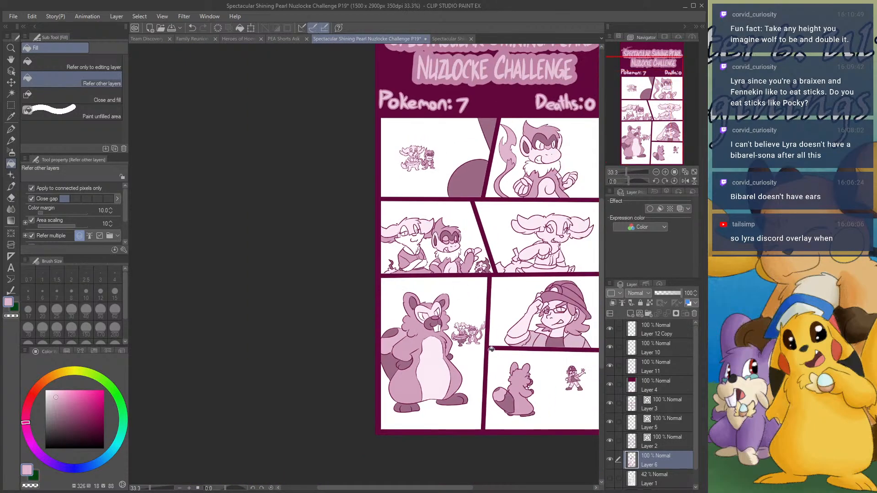
- Sample medium mauve from the back-view beaver's tail and fill the trousers and nose of the first panel's tiny long-eared character
scroll(491, 350, up, 3)
alt+click(513, 416)
scroll(448, 207, up, 6)
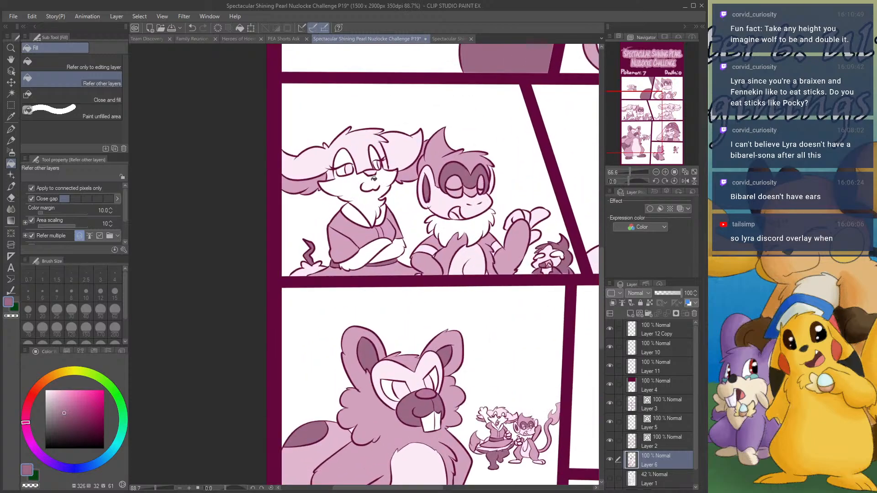
scroll(429, 274, down, 2)
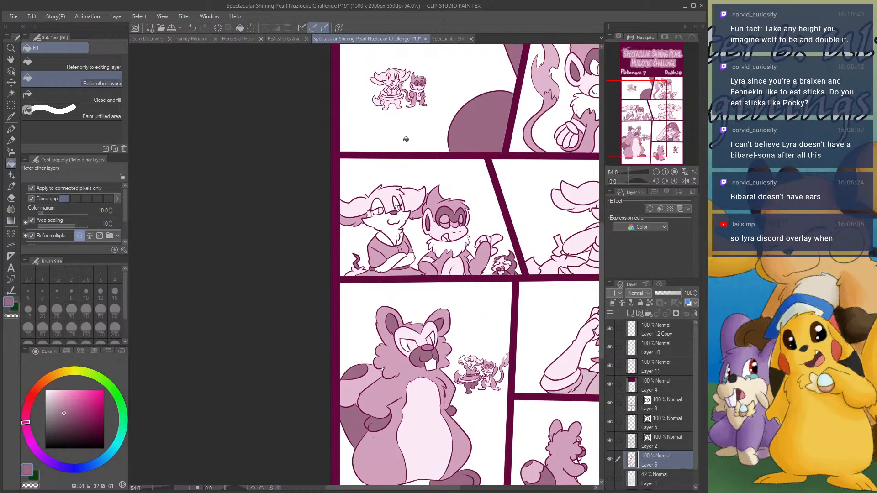
scroll(406, 139, up, 4)
scroll(384, 93, up, 5)
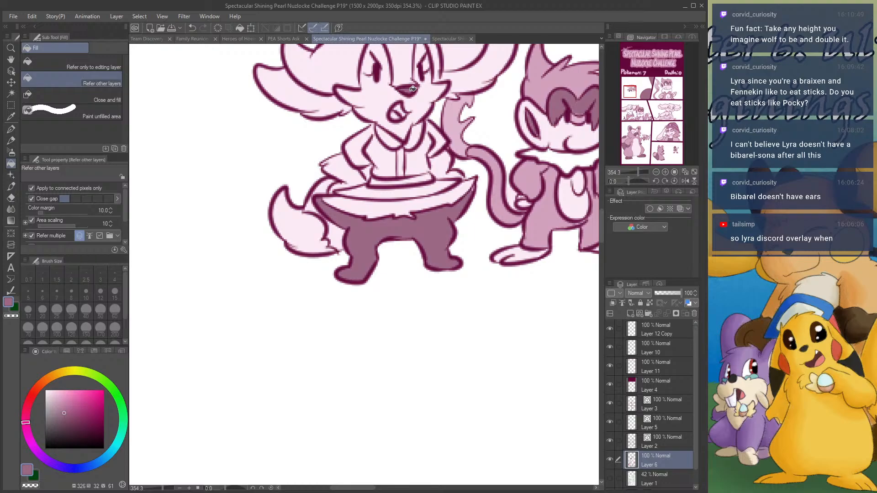
scroll(412, 89, down, 6)
scroll(445, 152, down, 3)
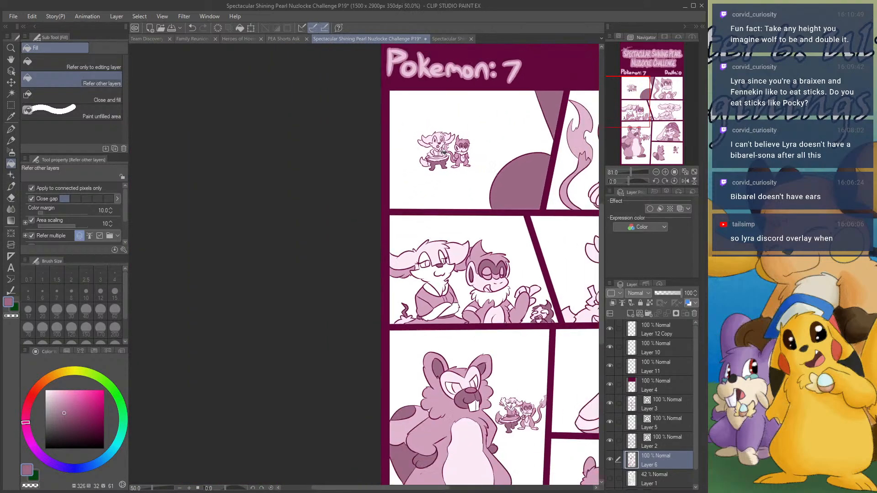
- Fill the tiny long-eared character's shirt and sleeves in the first panel with light mauve sampled from the seated character's clothing
scroll(432, 242, up, 3)
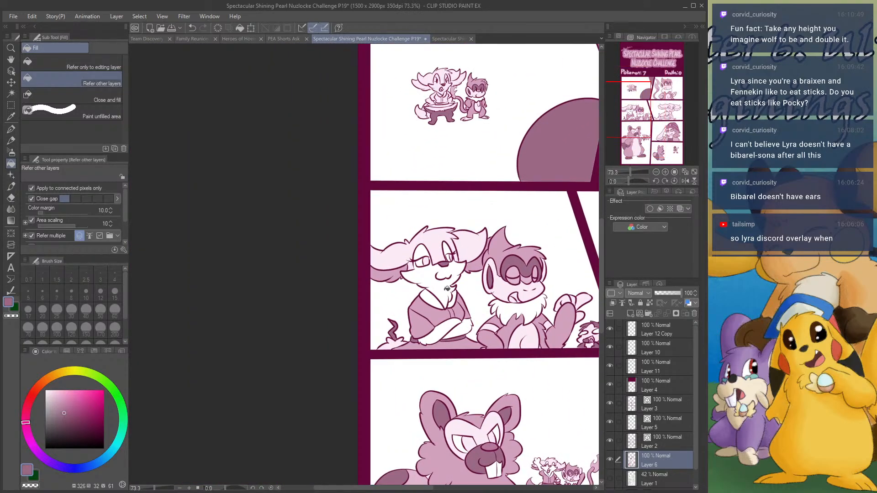
scroll(398, 119, up, 4)
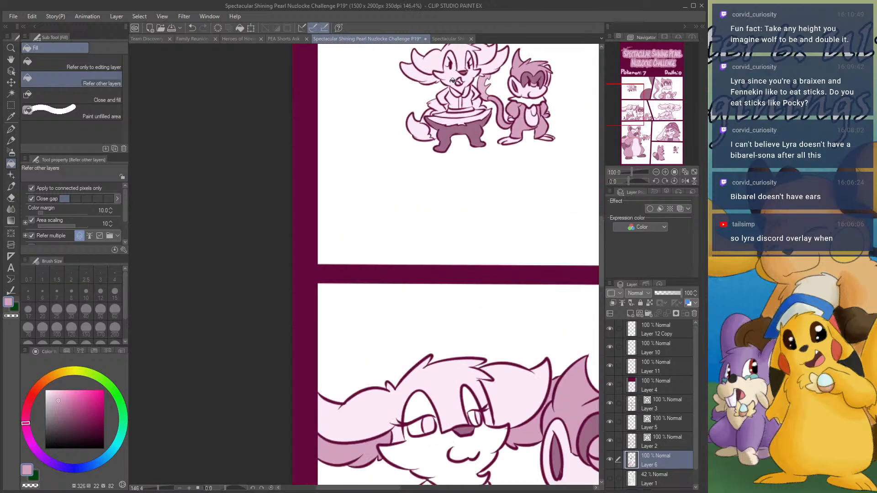
click(463, 105)
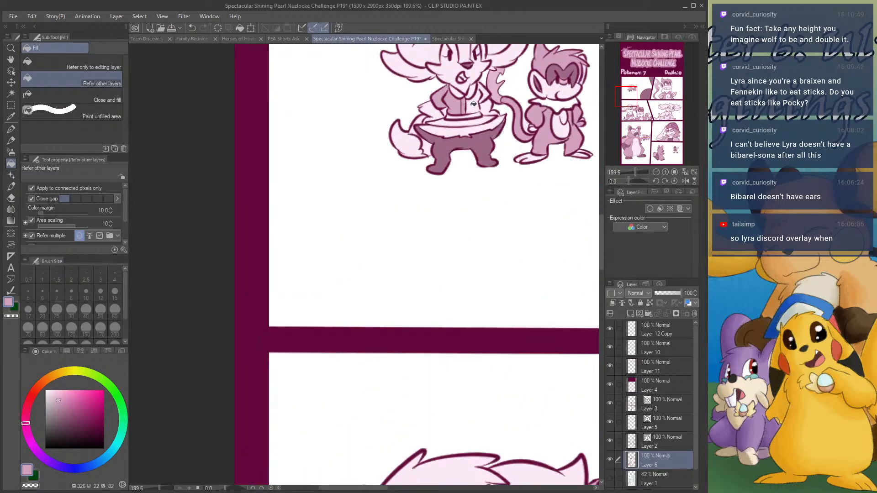
click(484, 98)
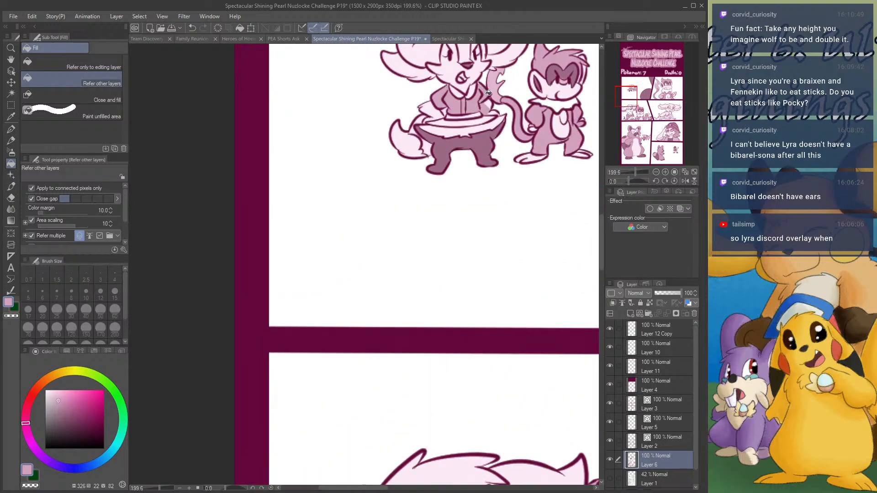
- Fill the tiny long-eared character's forearm fur with white from the background and the upper skirt band with the shirt's light mauve
scroll(468, 118, down, 1)
alt+click(452, 182)
scroll(441, 109, up, 3)
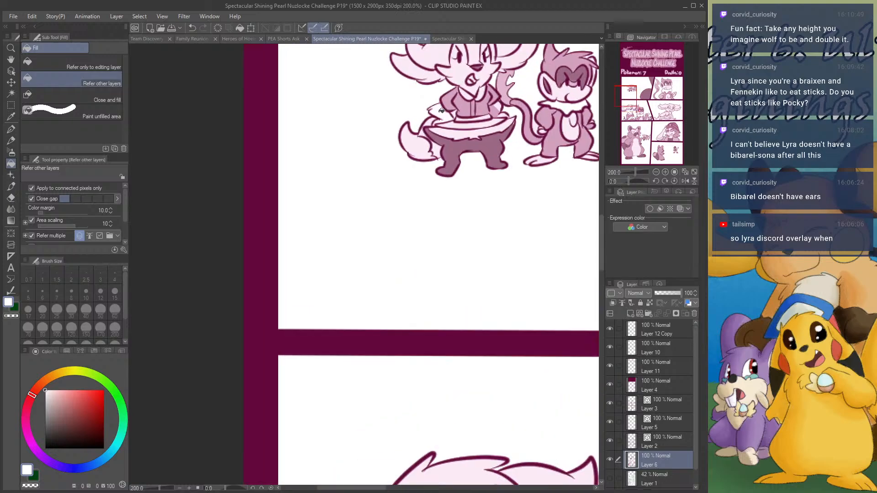
click(499, 118)
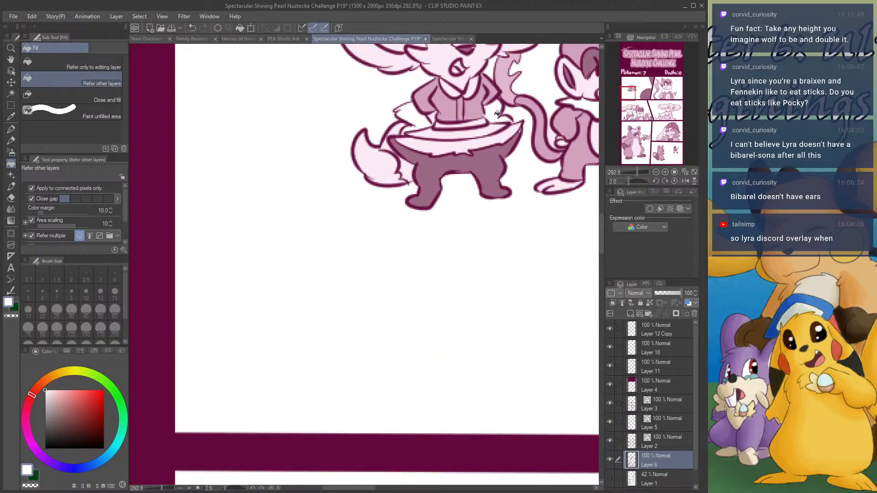
alt+click(476, 109)
click(462, 130)
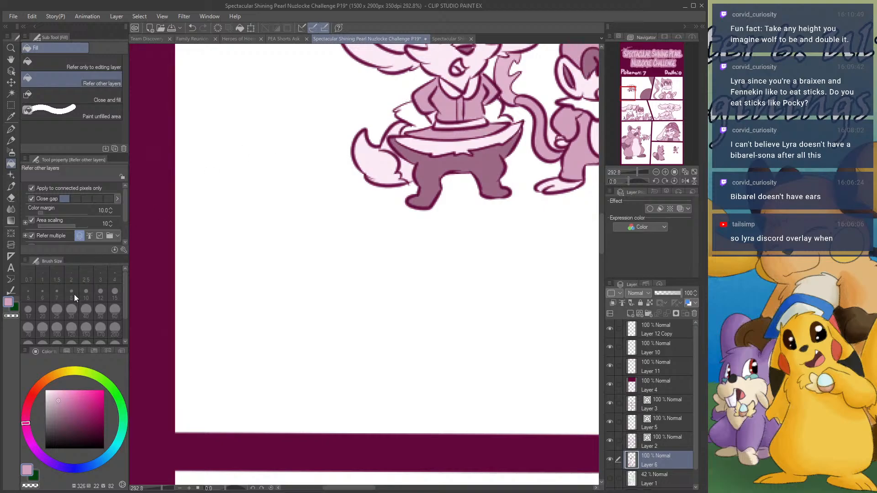
- Sample white from the background as the secondary colour and fill the tiny long-eared character's lower face with it
click(12, 309)
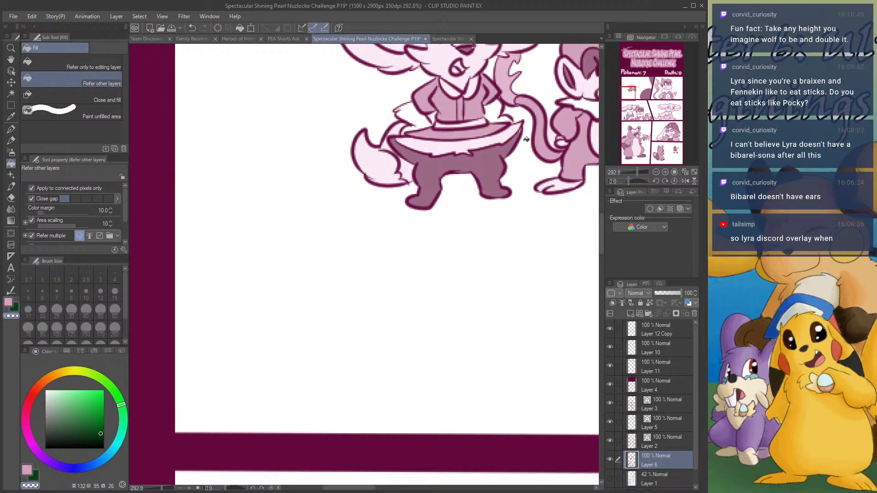
scroll(475, 128, up, 3)
click(419, 110)
scroll(485, 171, down, 5)
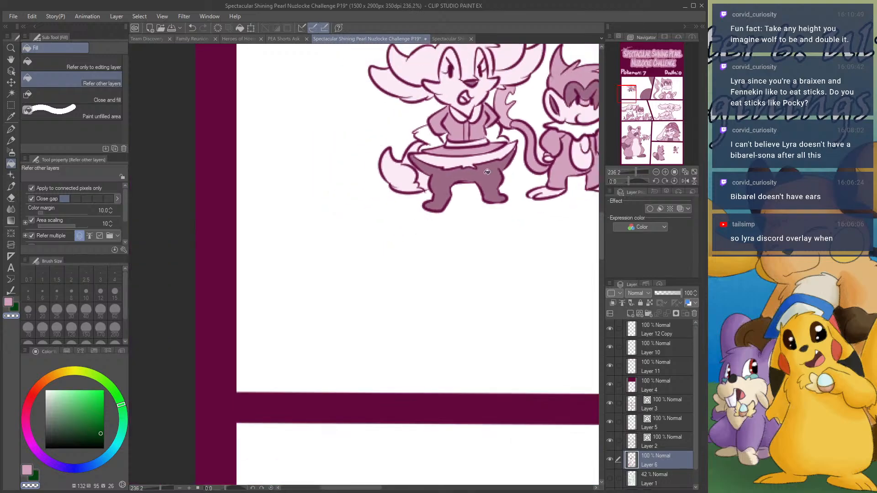
alt+click(243, 112)
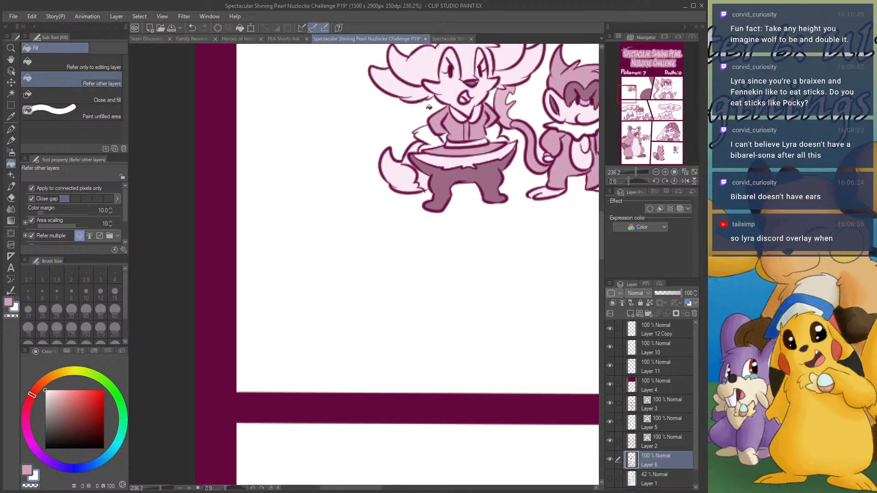
click(445, 93)
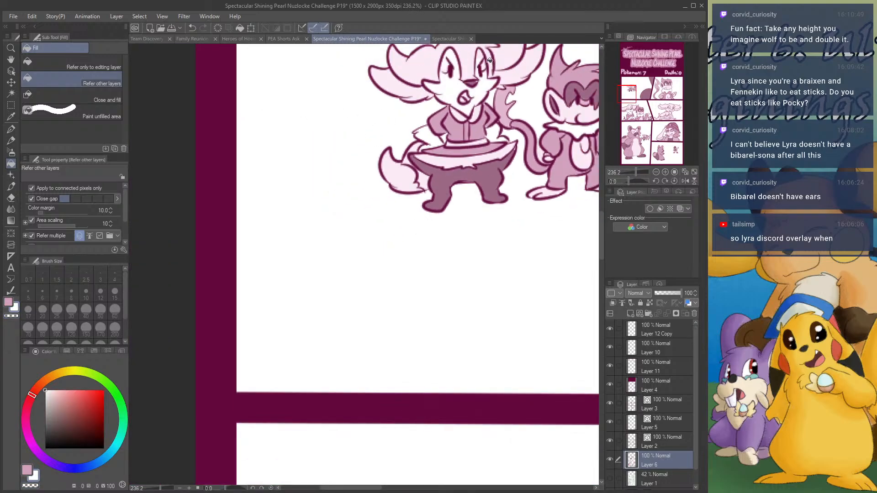
- Sample light mauve from the tiny long-eared character's shirt and fill both inner ears and the tail tip
alt+click(463, 123)
click(413, 87)
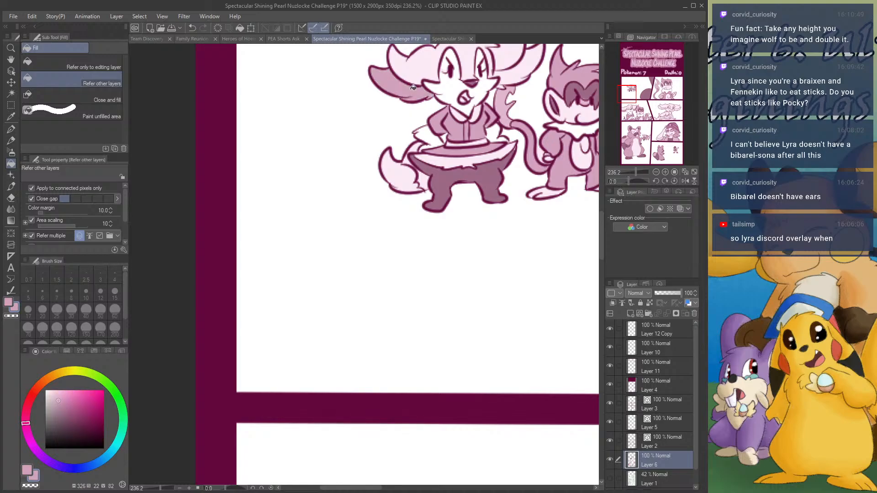
click(528, 65)
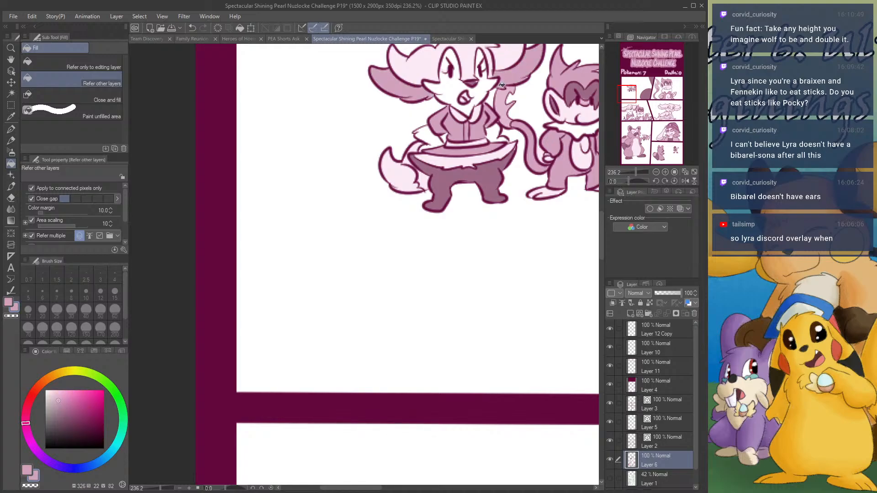
scroll(494, 93, down, 3)
scroll(448, 155, up, 3)
click(418, 153)
scroll(414, 148, down, 4)
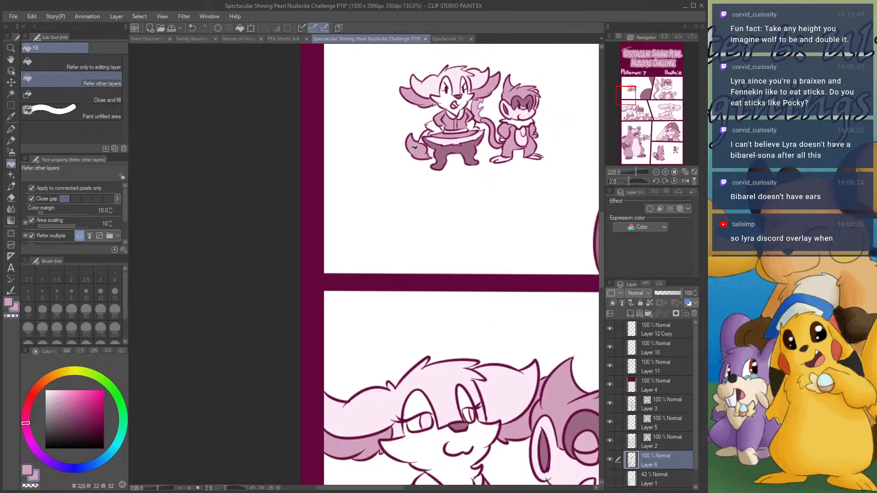
scroll(414, 147, down, 4)
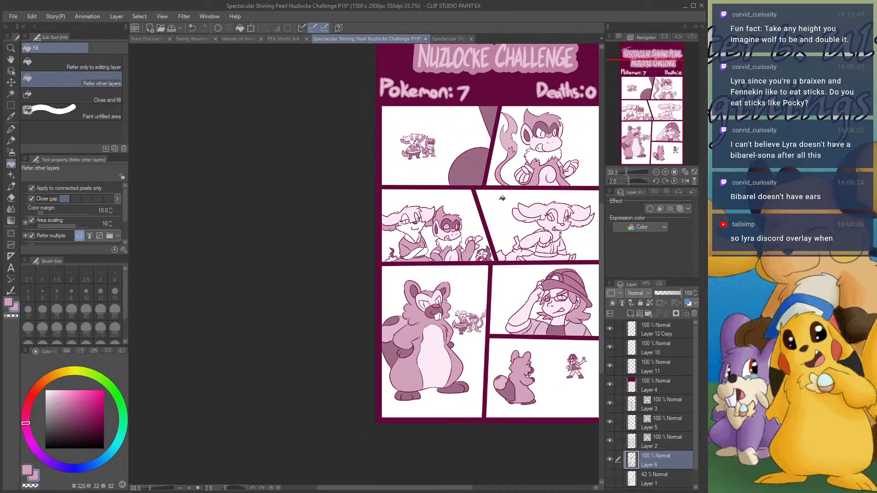
- Fill both inner ears of the large long-eared character sitting alone in the second-row panel with the light mauve
scroll(502, 198, up, 3)
click(507, 203)
scroll(496, 216, down, 3)
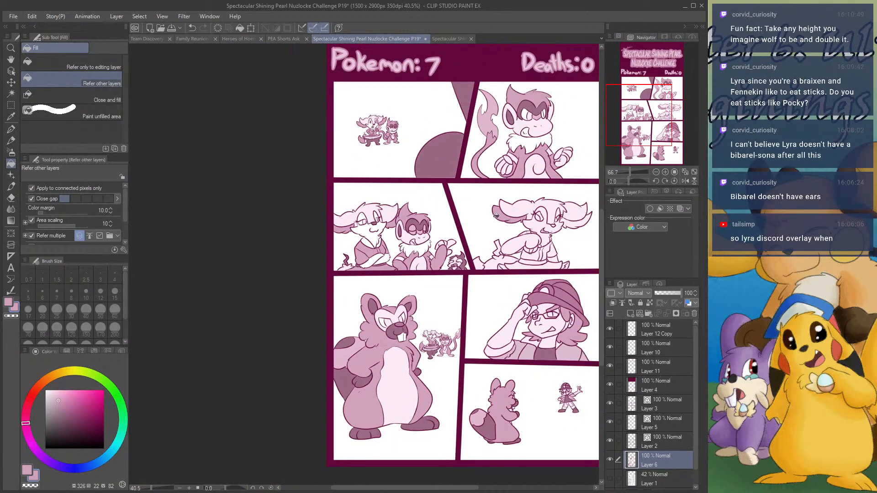
scroll(496, 216, up, 2)
click(570, 219)
- Fill the lone sitting long-eared character's tail tip and shirt with the same light mauve
scroll(545, 233, up, 3)
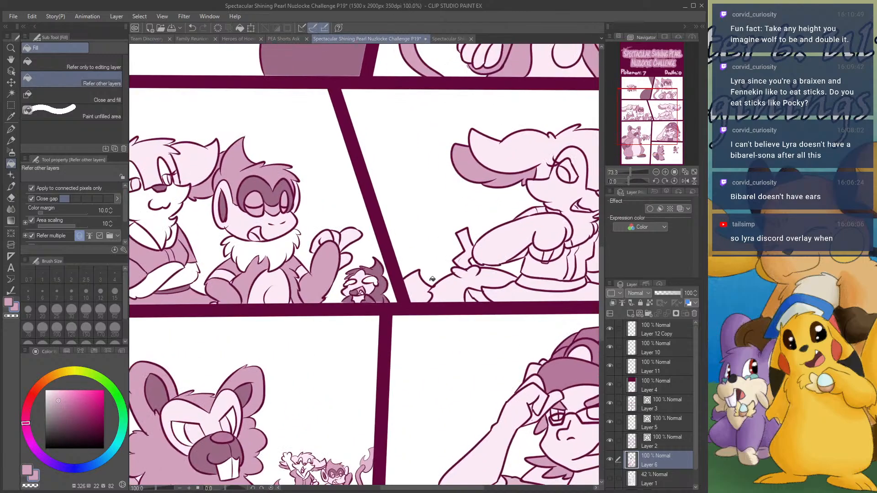
click(423, 279)
scroll(484, 266, down, 2)
scroll(534, 261, up, 2)
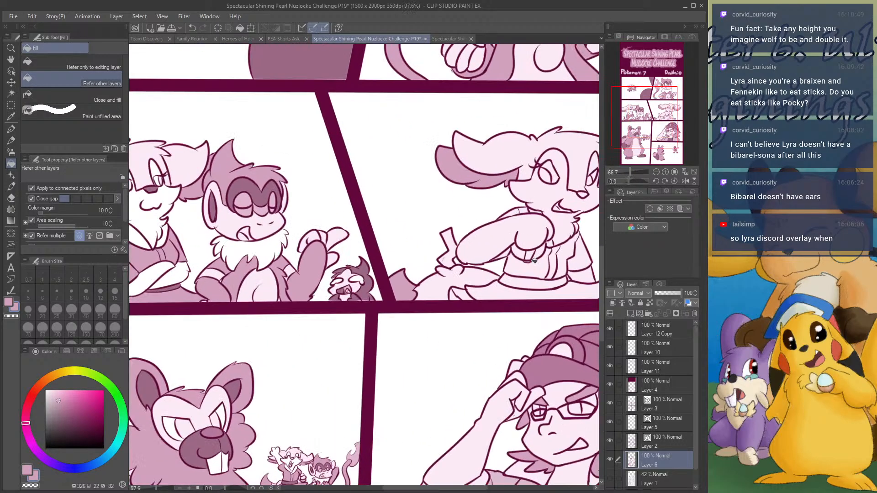
click(535, 260)
scroll(516, 233, down, 1)
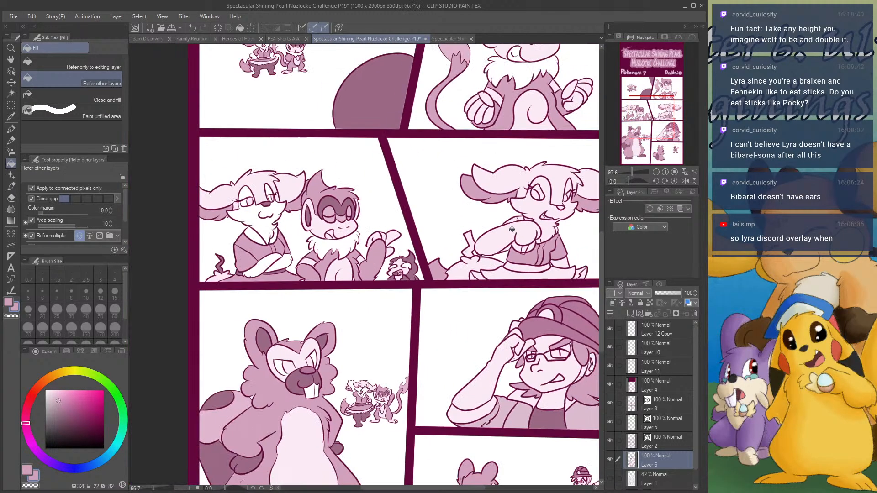
- Sample white and fill the lone sitting long-eared character's forearm fur and lower face
scroll(512, 230, up, 1)
scroll(521, 220, down, 2)
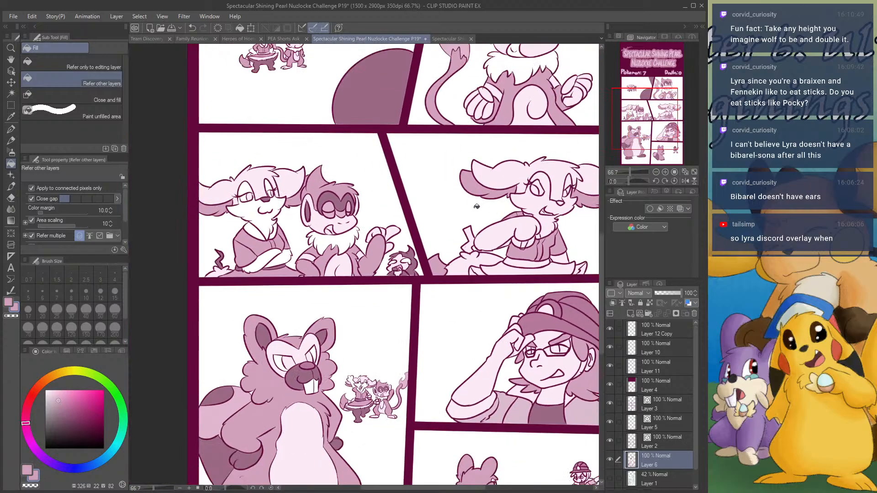
scroll(518, 224, up, 1)
alt+click(519, 224)
click(519, 225)
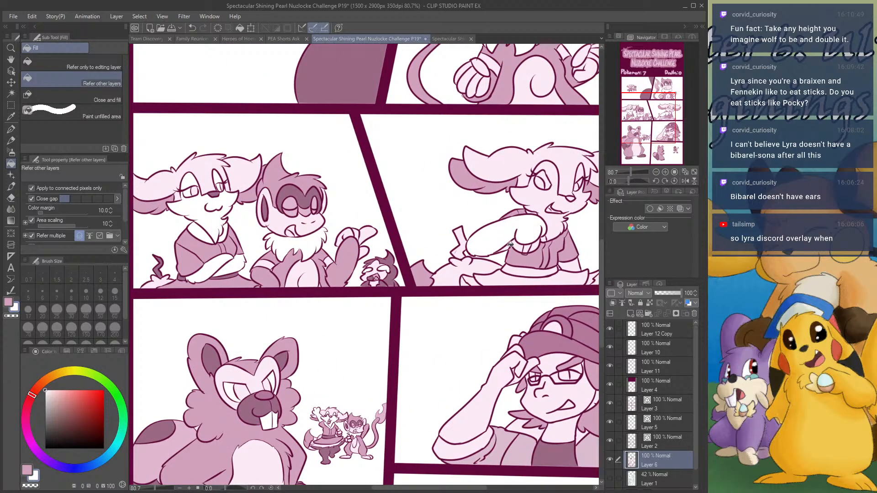
click(536, 207)
scroll(551, 206, up, 2)
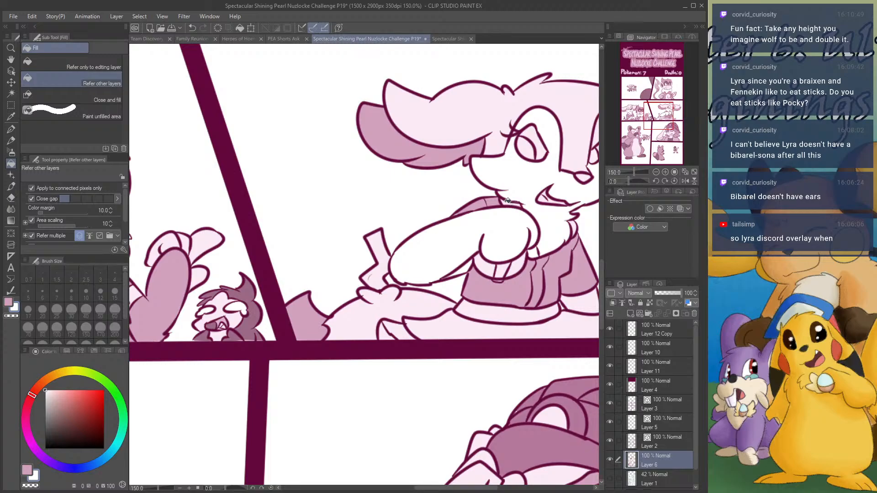
- Fill the lone sitting long-eared character's skirt with the light mauve of the shirt
scroll(518, 202, down, 1)
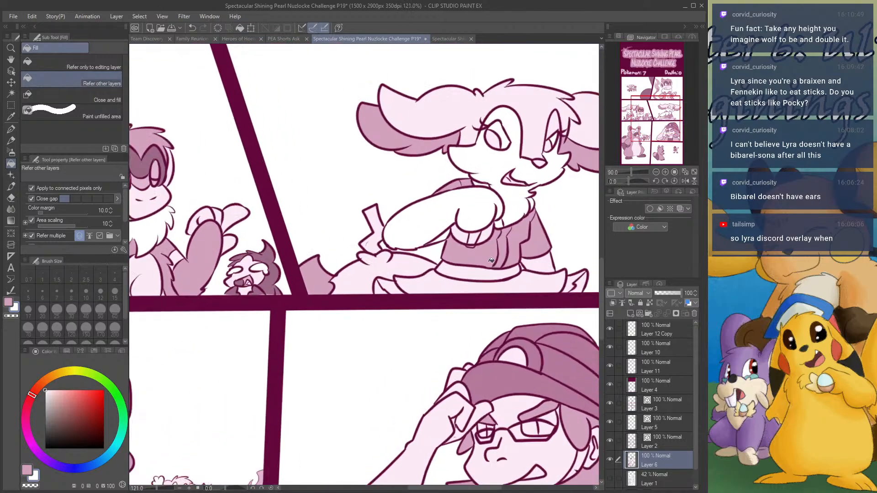
click(448, 281)
scroll(393, 271, down, 2)
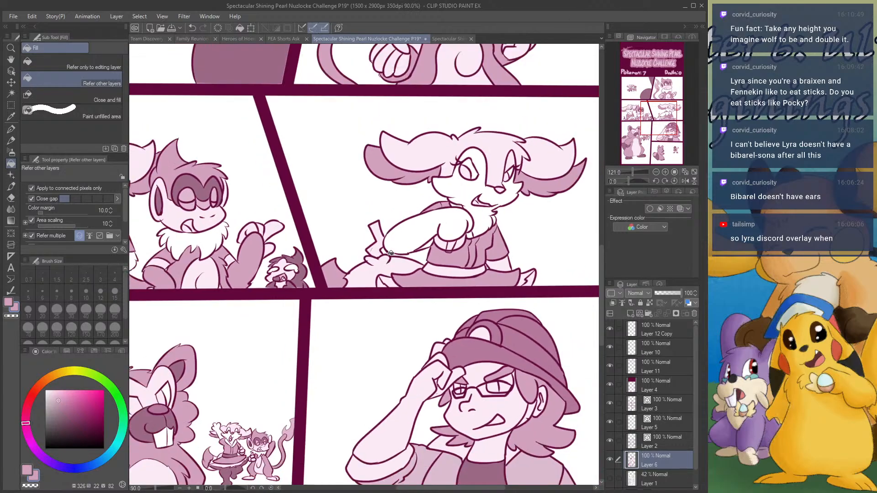
- Fill the lone sitting long-eared character's stick, nose and waistband with medium mauve sampled from the page
scroll(356, 224, up, 1)
scroll(327, 125, down, 1)
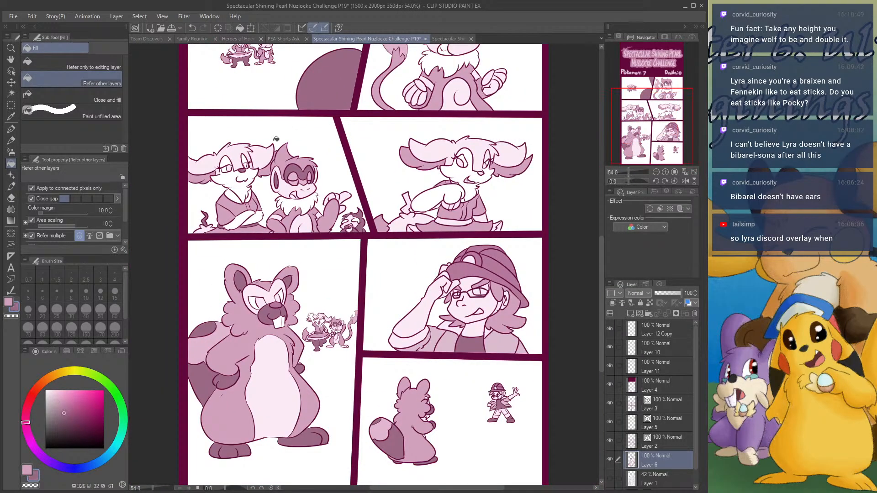
scroll(494, 203, up, 3)
scroll(494, 203, down, 1)
scroll(494, 203, up, 1)
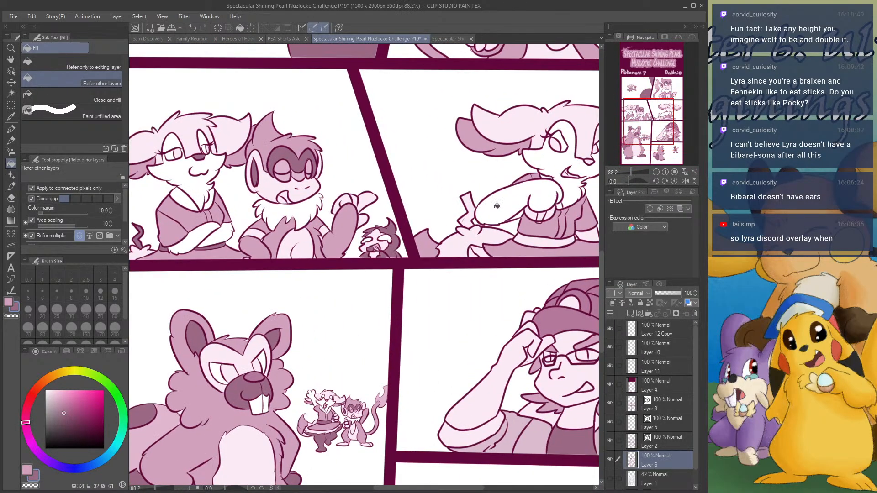
click(473, 210)
scroll(473, 210, down, 1)
scroll(548, 183, up, 1)
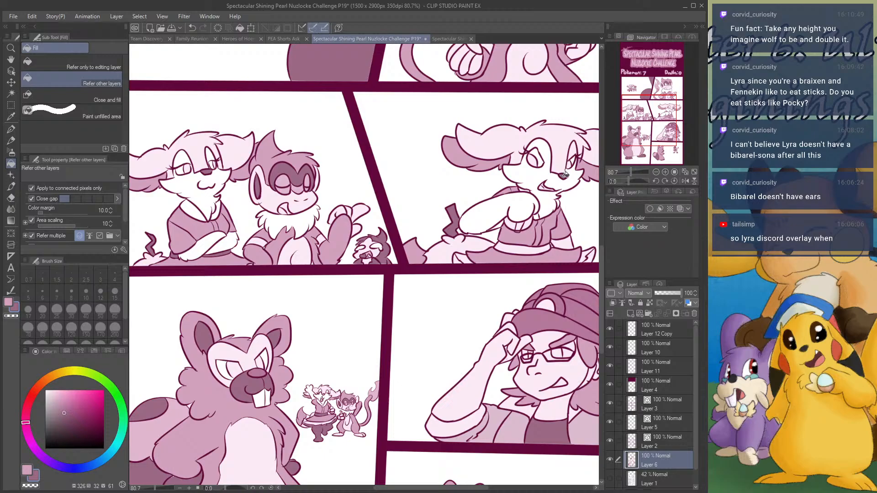
click(504, 243)
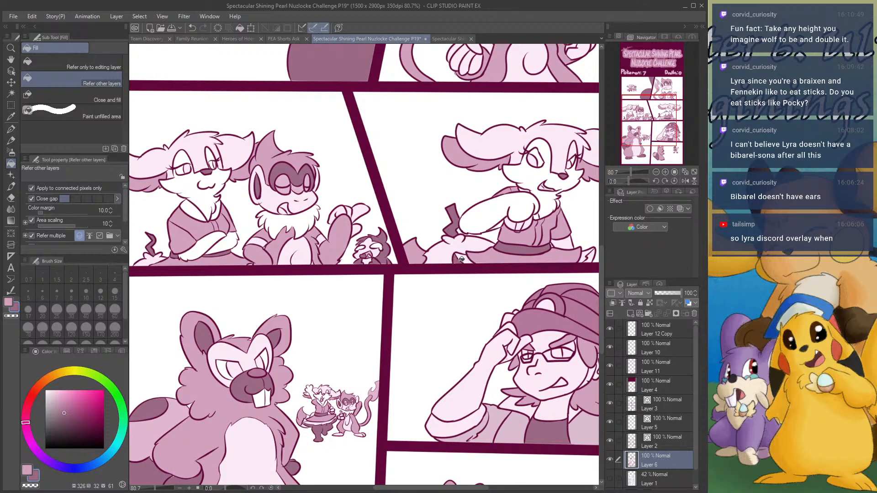
- Examine the whole page and its upper panels for areas that still need colour
scroll(473, 250, down, 4)
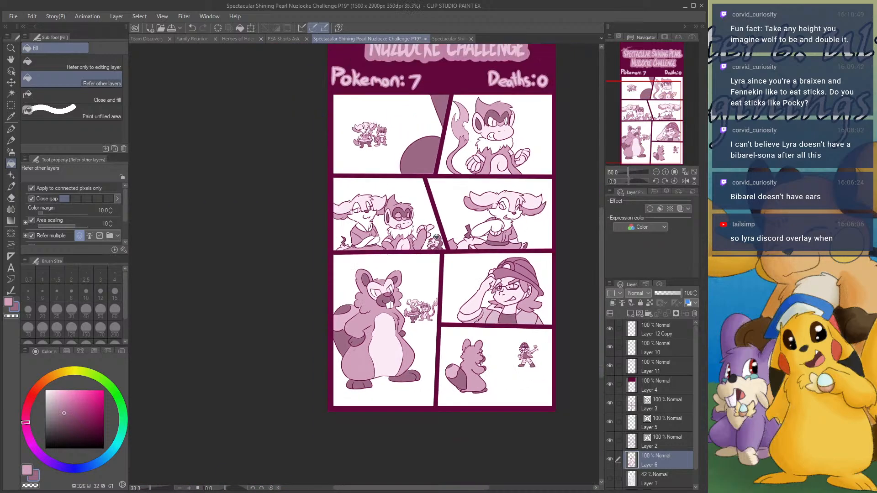
scroll(473, 250, up, 2)
scroll(479, 297, down, 2)
scroll(488, 206, up, 2)
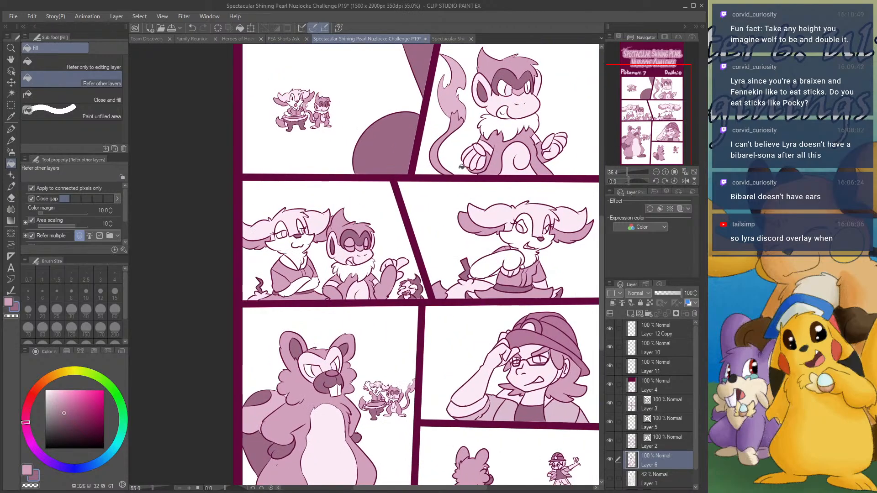
scroll(309, 97, up, 1)
scroll(309, 97, down, 1)
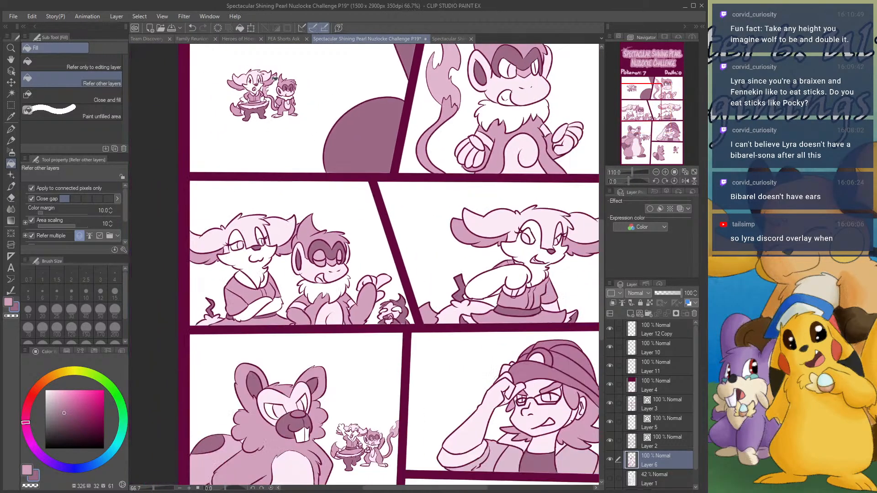
- Examine each panel of page P19, from the upper row down to the last one, for uncoloured areas
scroll(273, 97, up, 3)
scroll(273, 98, up, 1)
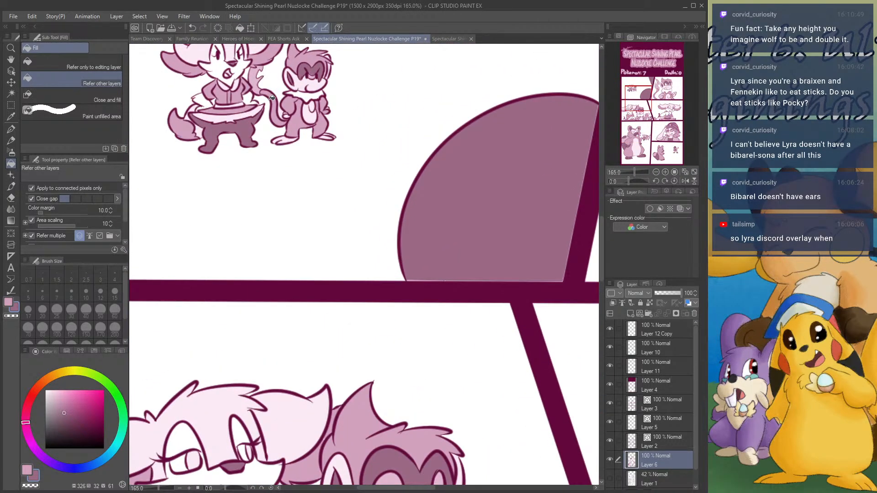
scroll(272, 98, down, 3)
scroll(226, 169, down, 1)
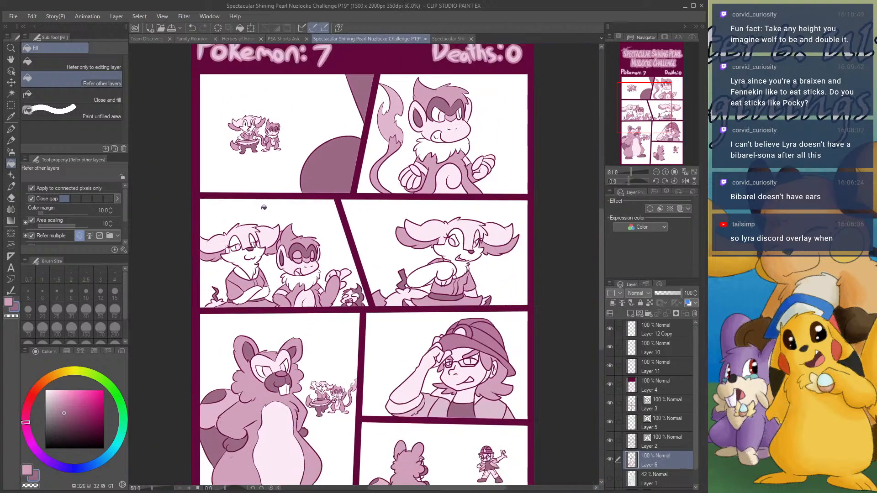
scroll(263, 208, up, 2)
scroll(264, 207, up, 1)
scroll(302, 383, down, 1)
scroll(302, 383, down, 1)
scroll(302, 383, up, 1)
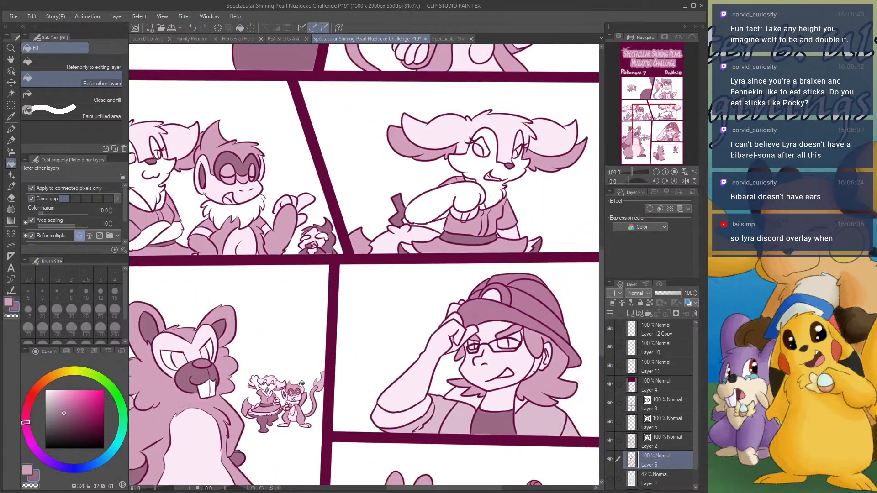
scroll(302, 383, down, 3)
scroll(347, 382, up, 2)
scroll(371, 381, down, 1)
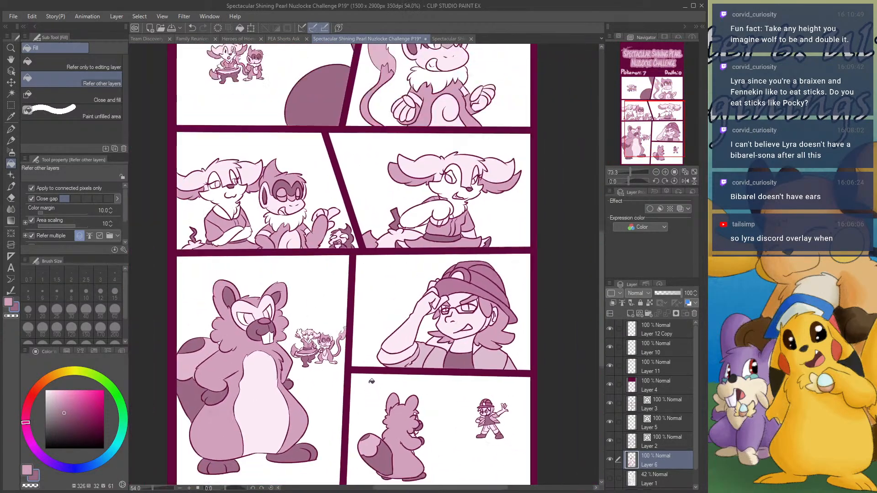
scroll(371, 381, up, 1)
scroll(371, 381, down, 2)
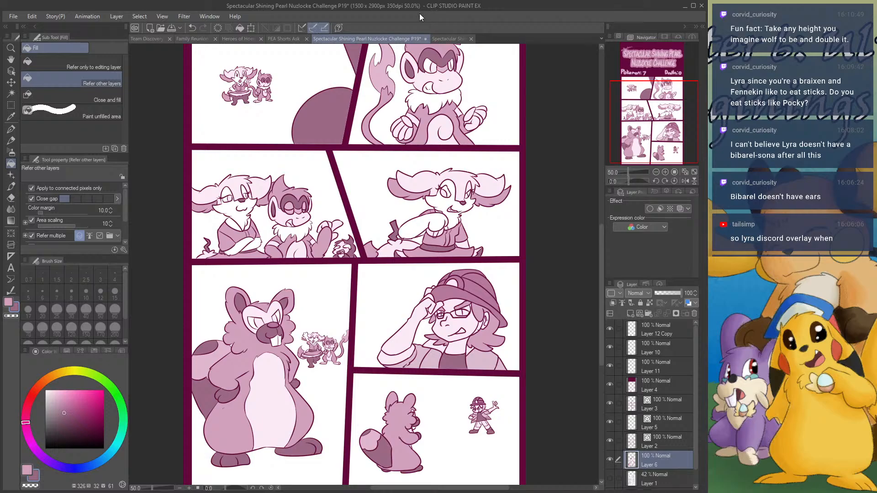
- Sample the light mauve trouser colour from page P17 and fill the tiny helmeted figure's trouser legs with it
click(450, 39)
scroll(395, 285, down, 3)
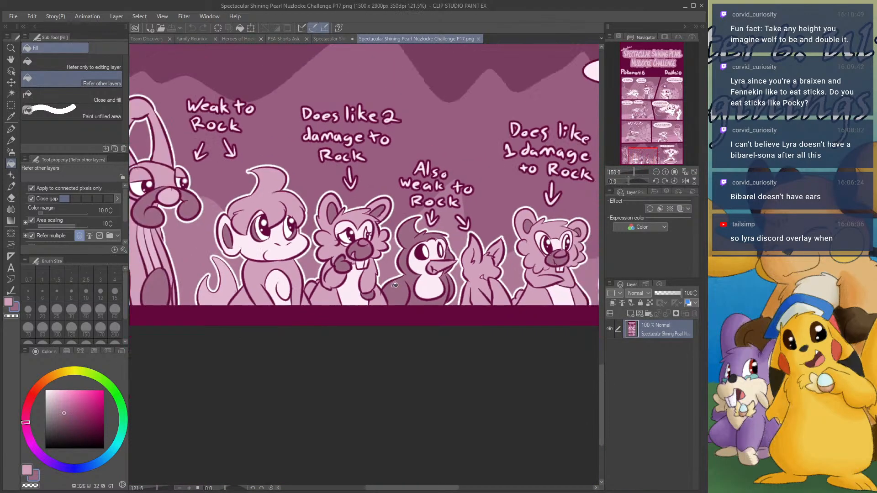
scroll(395, 285, down, 3)
scroll(325, 138, up, 1)
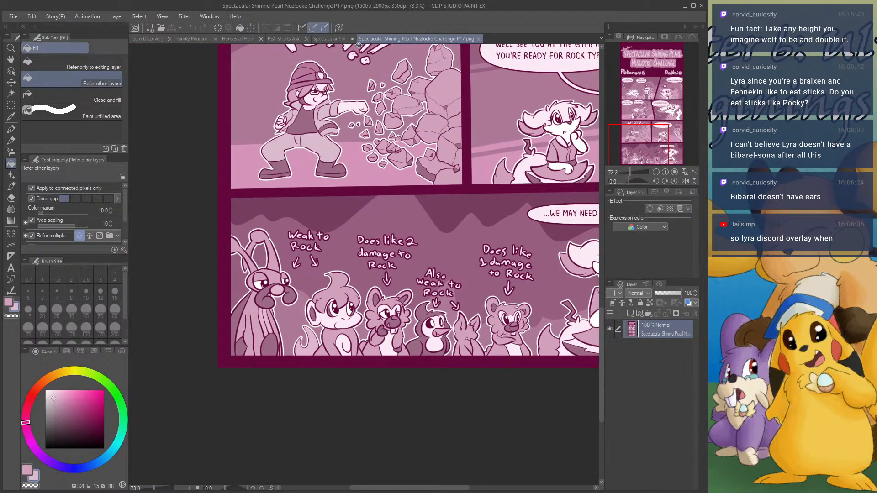
click(338, 40)
scroll(486, 365, down, 1)
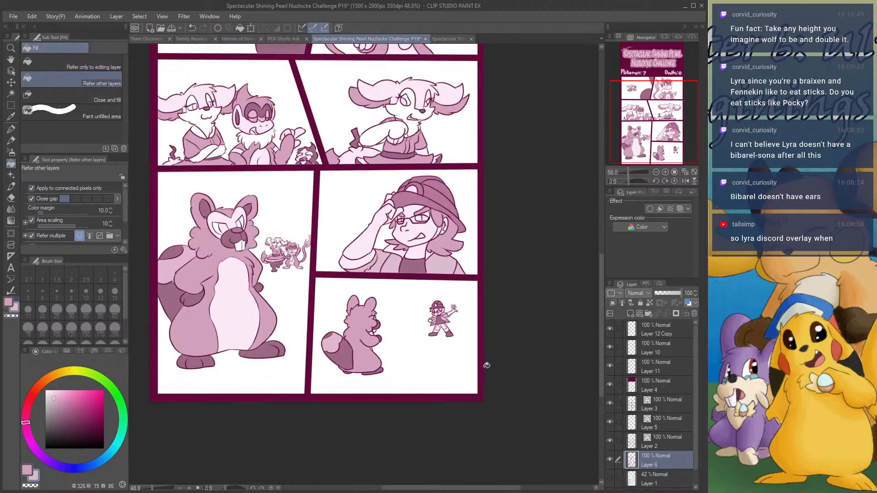
scroll(440, 315, up, 6)
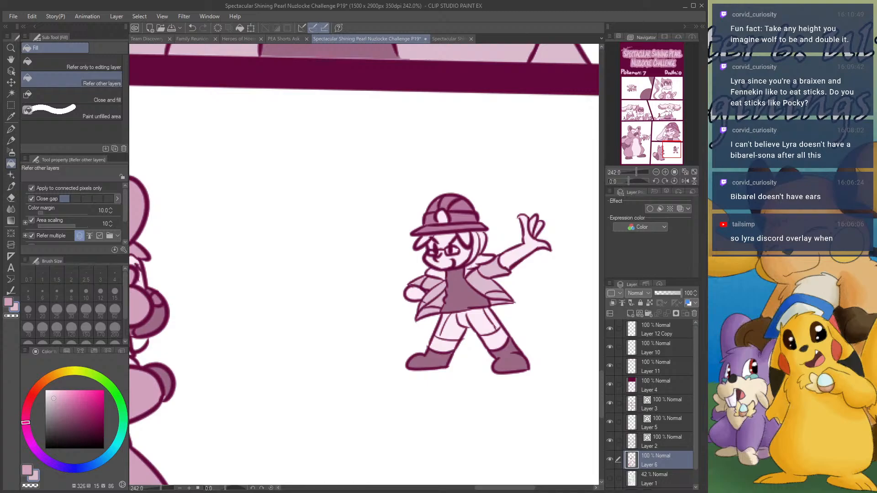
scroll(460, 307, up, 1)
click(436, 358)
click(445, 332)
click(441, 322)
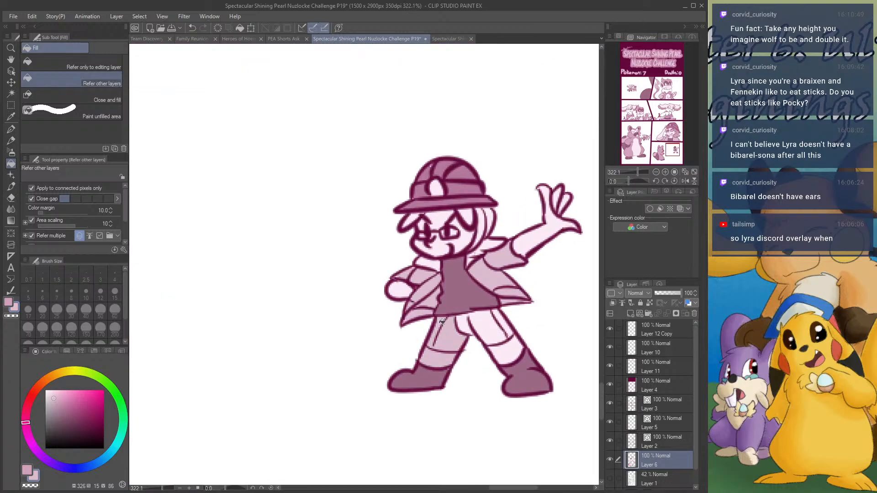
click(472, 323)
click(502, 326)
click(517, 353)
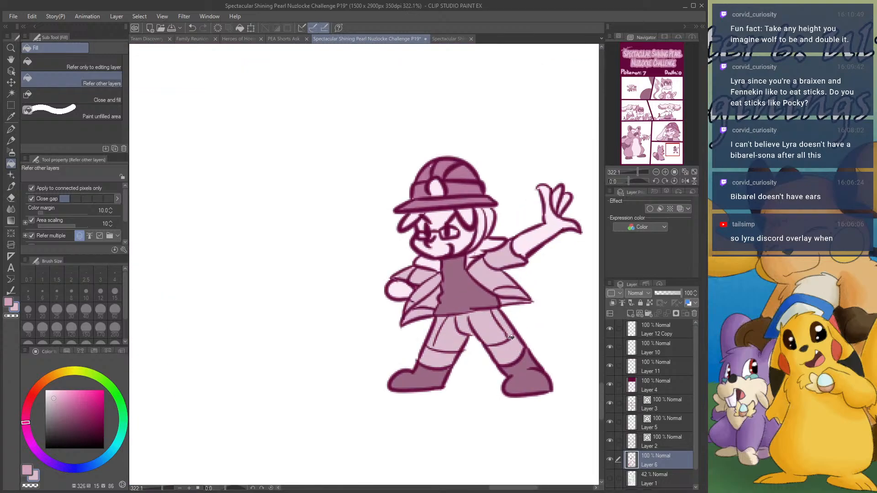
- Fill the tiny helmeted figure's hair with mauve sampled from the page
scroll(512, 337, down, 5)
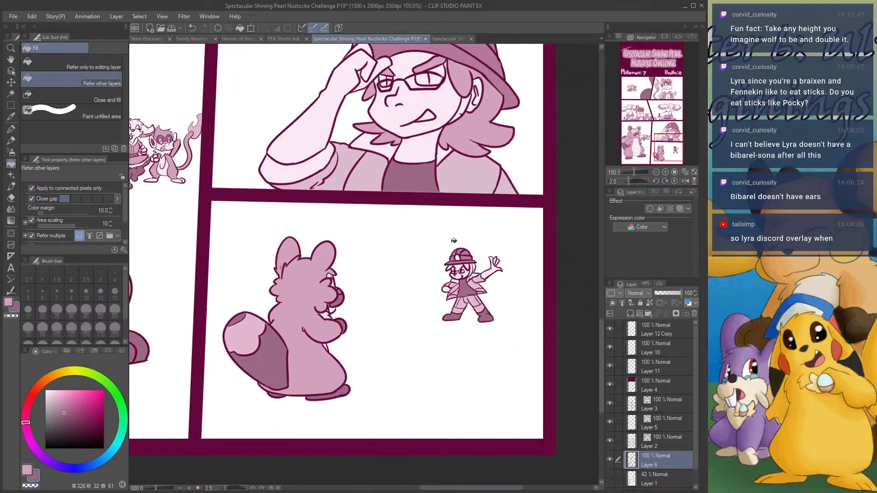
scroll(422, 148, up, 1)
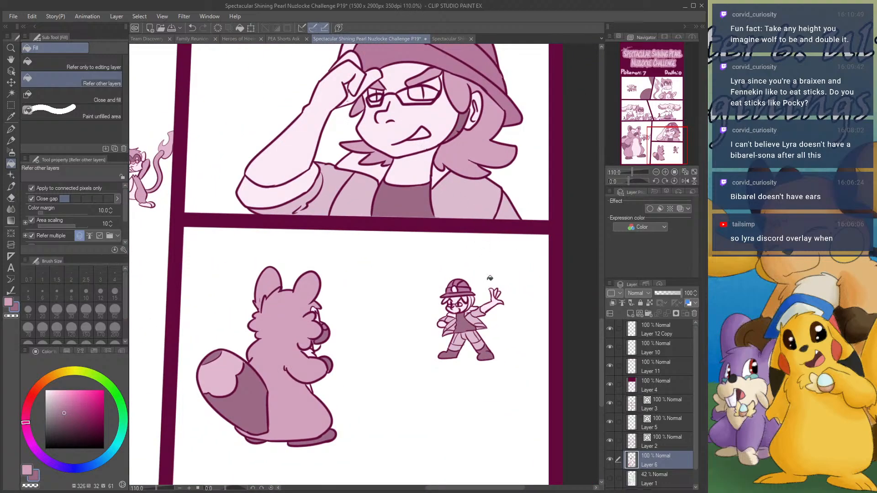
scroll(490, 279, up, 3)
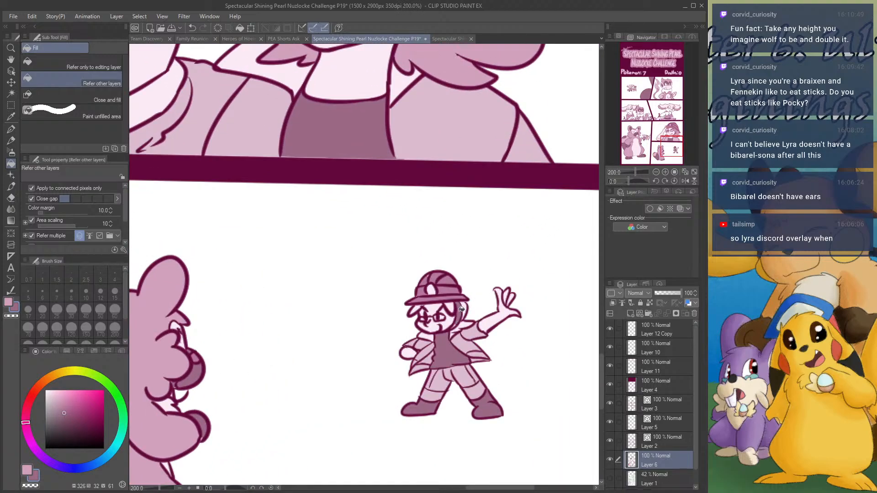
scroll(459, 315, down, 2)
scroll(459, 287, up, 3)
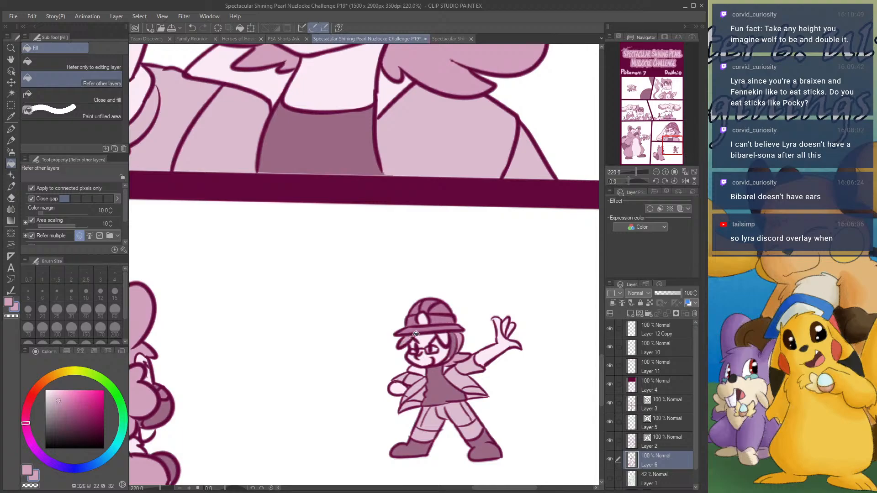
- Check page P17, then sample the light mauve jacket colour and fill the jacket collars of the large helmeted character and the tiny figure
click(442, 39)
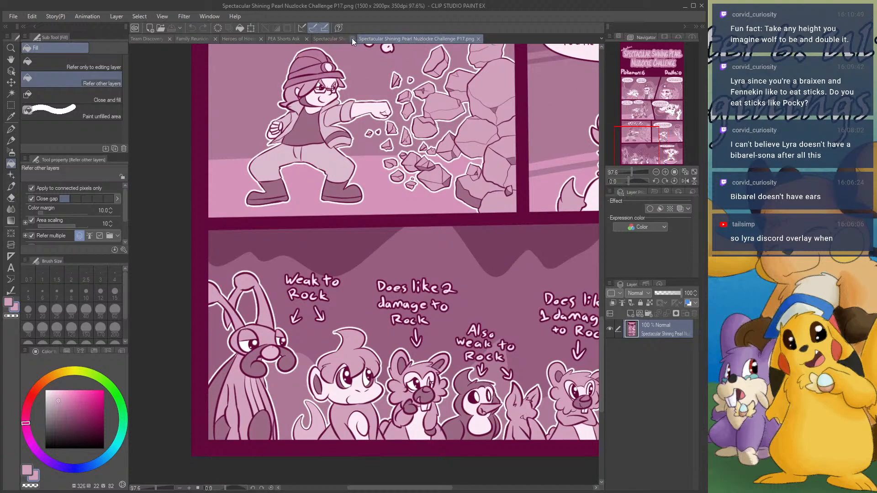
click(344, 39)
alt+click(428, 143)
click(390, 96)
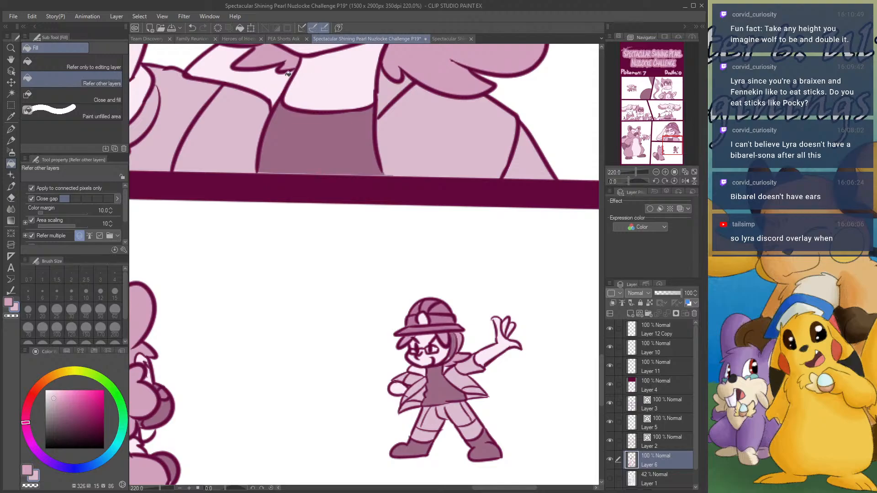
click(288, 73)
click(428, 368)
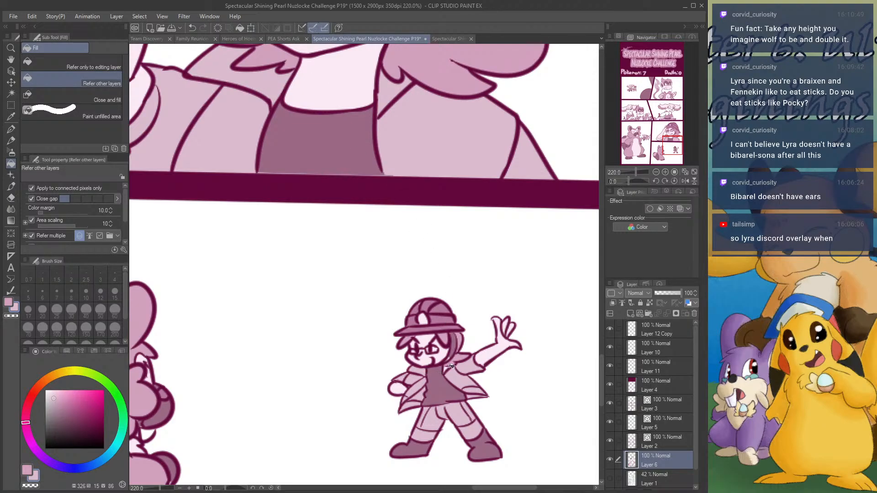
- Sample dark plum from the panel border and fill the irises of the large monkey in the top row
scroll(452, 363, down, 7)
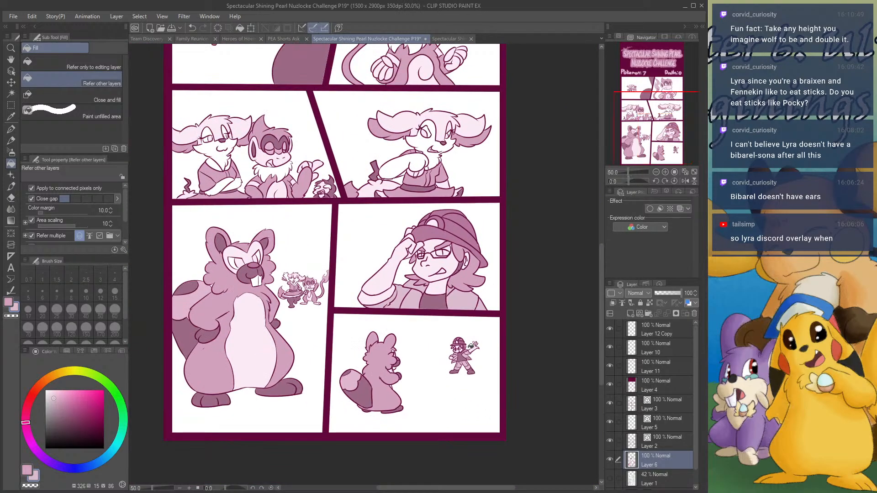
scroll(422, 239, down, 3)
scroll(420, 117, up, 4)
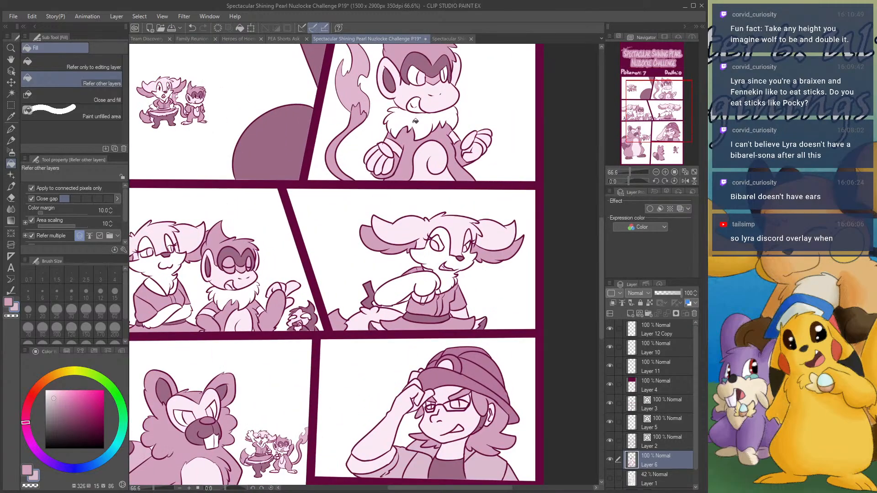
scroll(356, 142, down, 3)
scroll(356, 142, up, 3)
alt+click(349, 179)
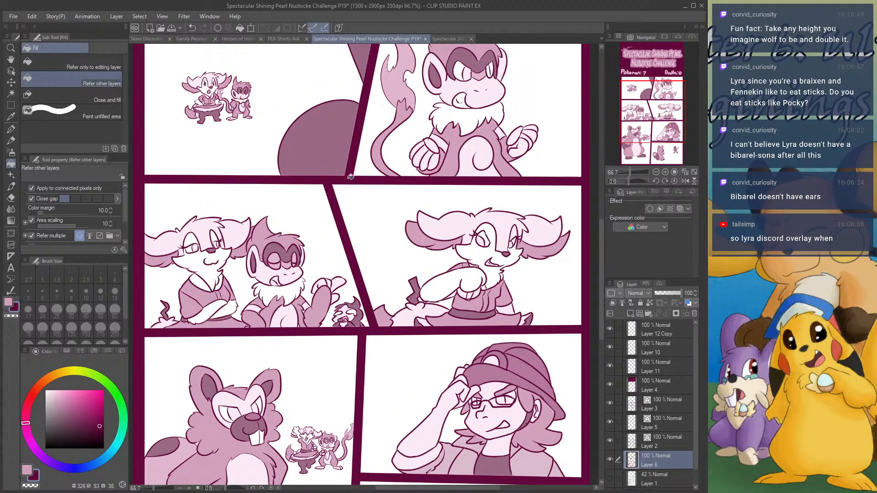
click(469, 71)
click(491, 69)
scroll(504, 70, up, 2)
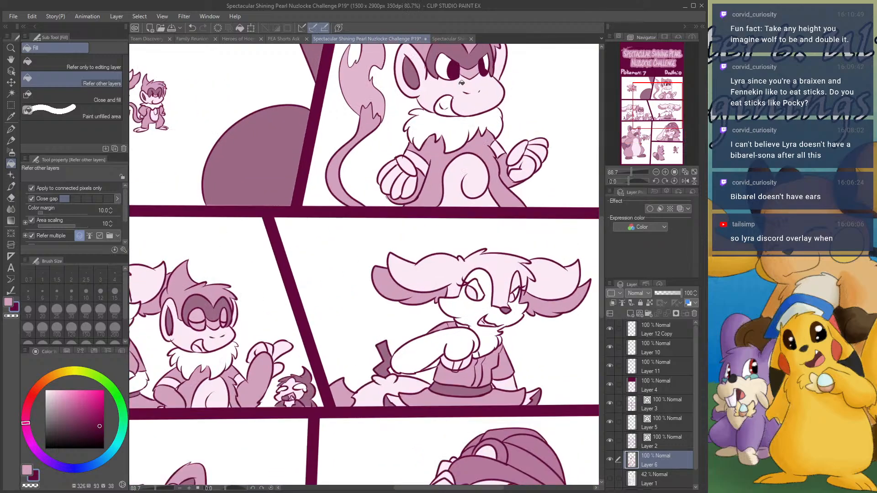
- Refill the large monkey's right-hand iris using adjusted gap closing, and paint a white highlight in it with the Mapping pen
scroll(482, 69, up, 3)
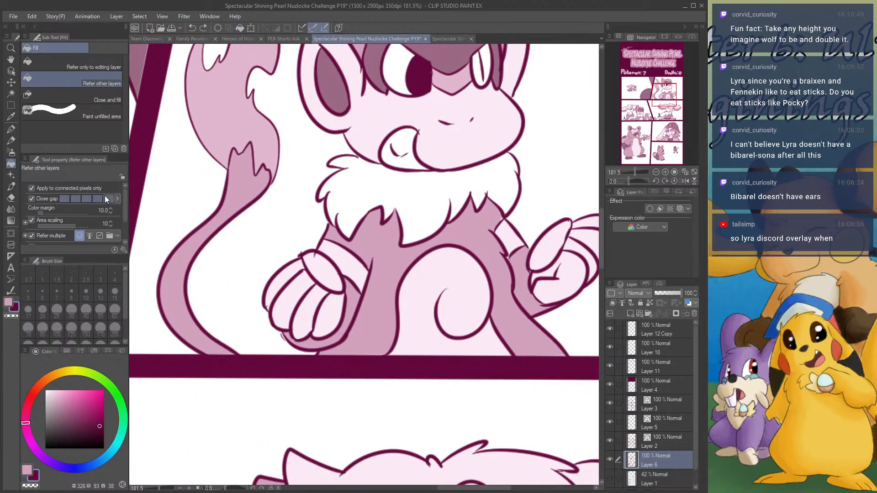
click(479, 70)
click(66, 198)
click(477, 73)
alt+click(565, 102)
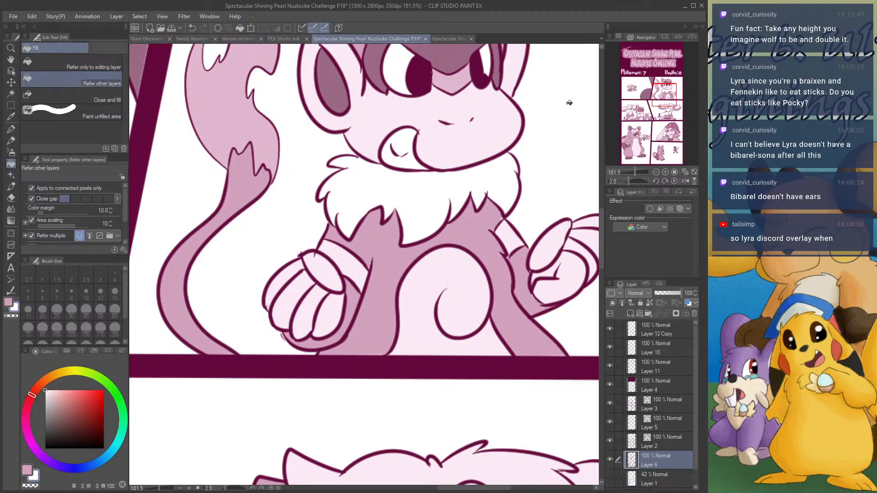
key(p)
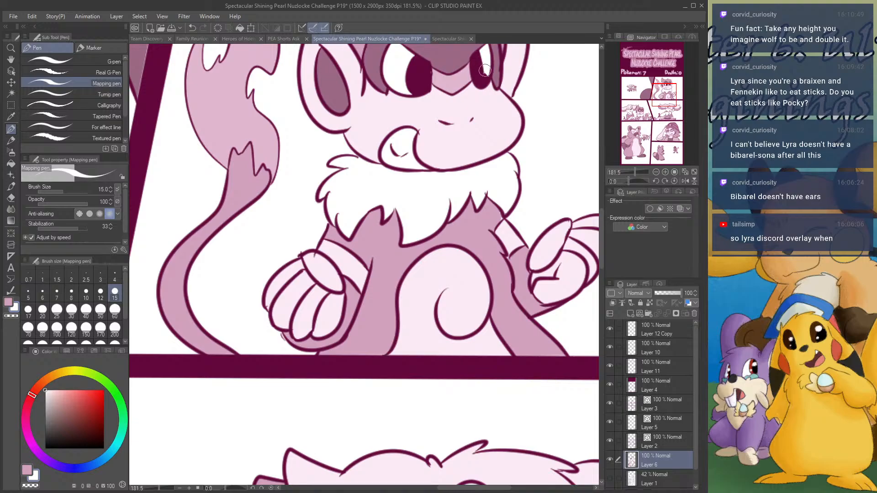
drag(488, 70, 485, 81)
- Sample dark plum from the panel border and fill the irises of the sitting long-eared characters in both middle panels
scroll(475, 105, down, 5)
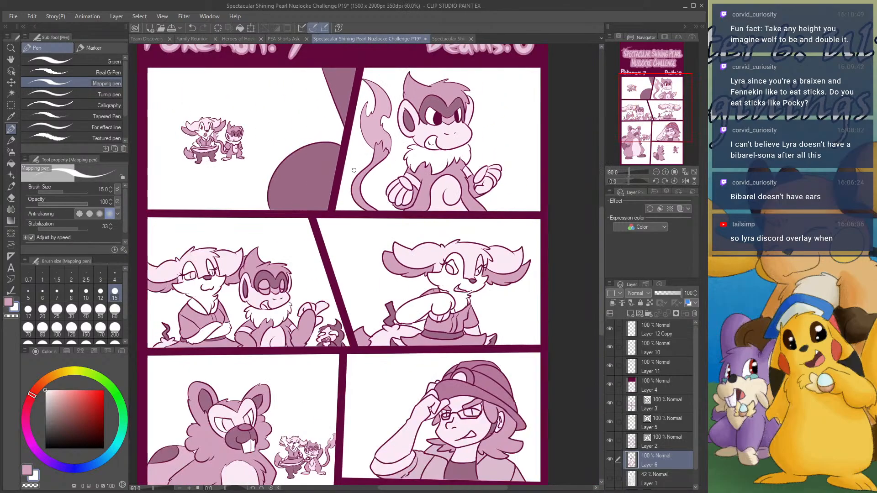
alt+click(329, 214)
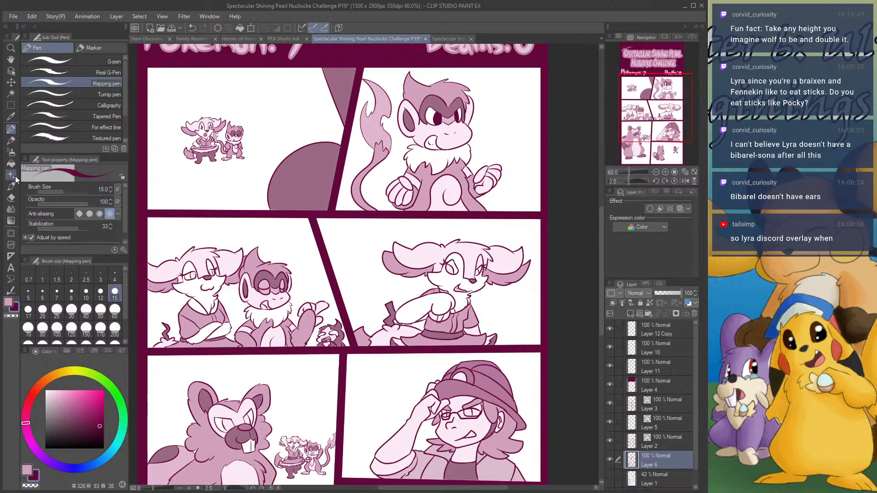
click(11, 163)
scroll(219, 274, up, 3)
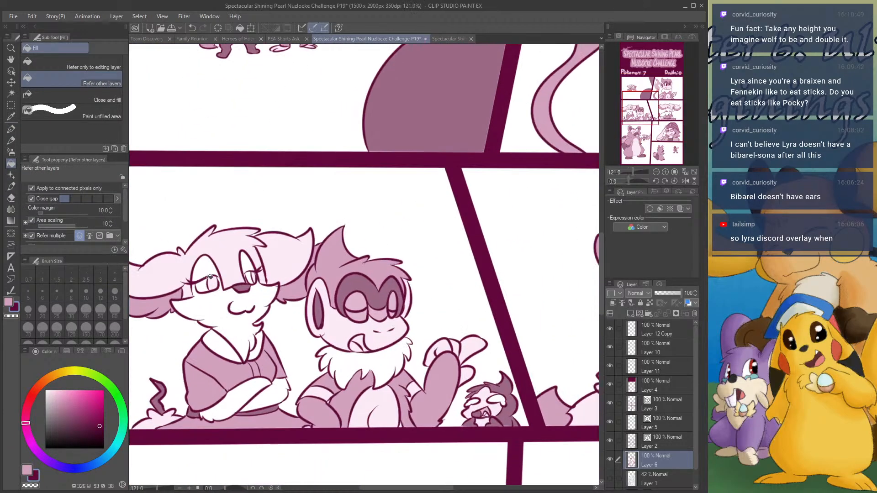
scroll(257, 273, down, 3)
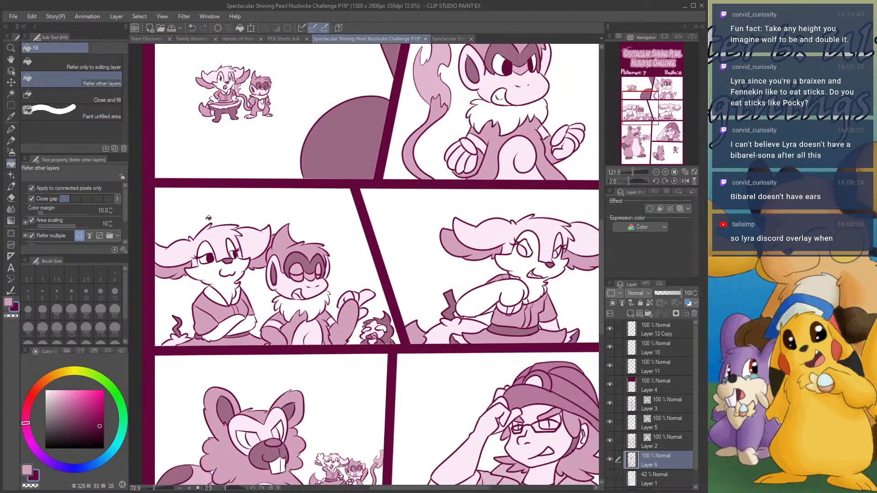
scroll(468, 227, up, 2)
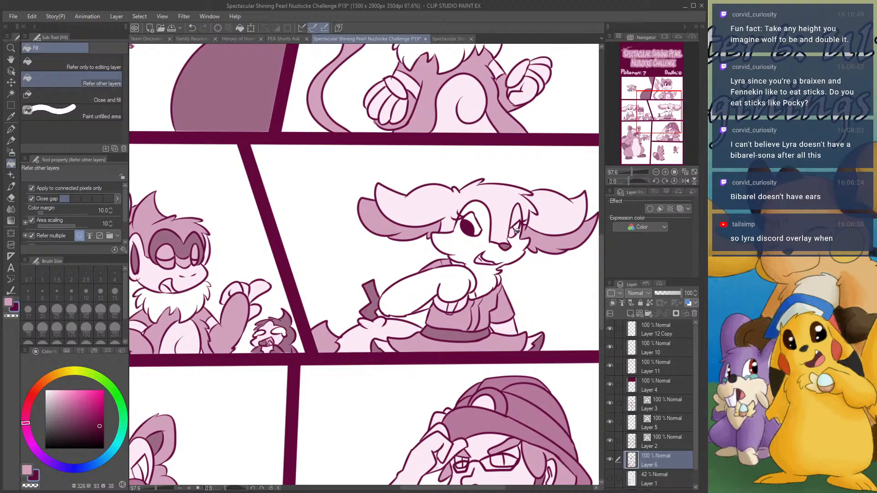
click(516, 231)
- Hide Layer 5 with the glasses and fill the large beaver's irises with dark plum
click(610, 421)
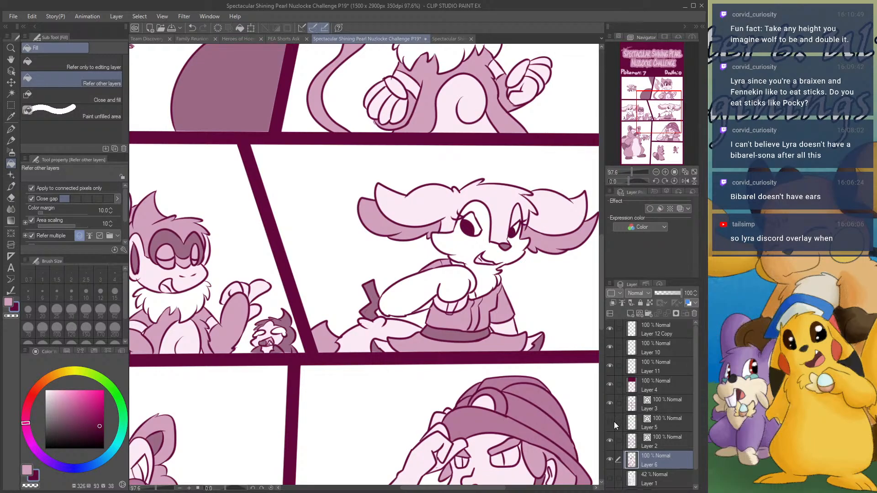
scroll(473, 326, down, 4)
scroll(360, 317, up, 3)
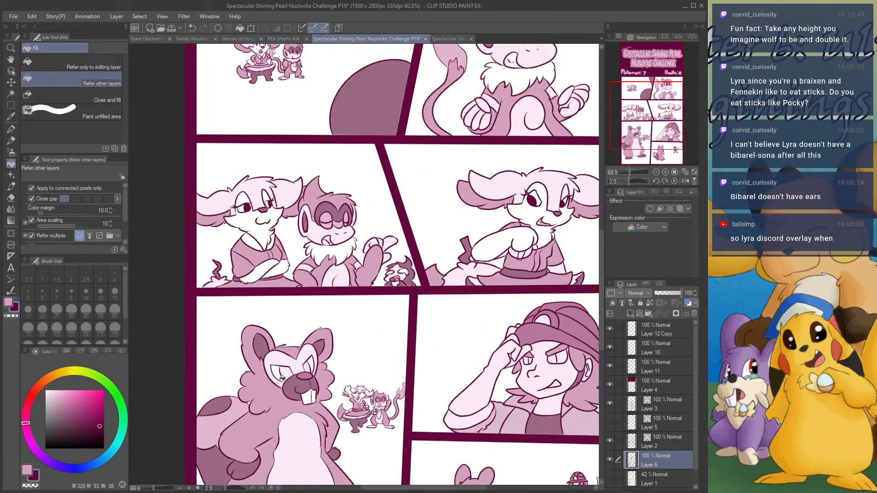
scroll(342, 286, up, 2)
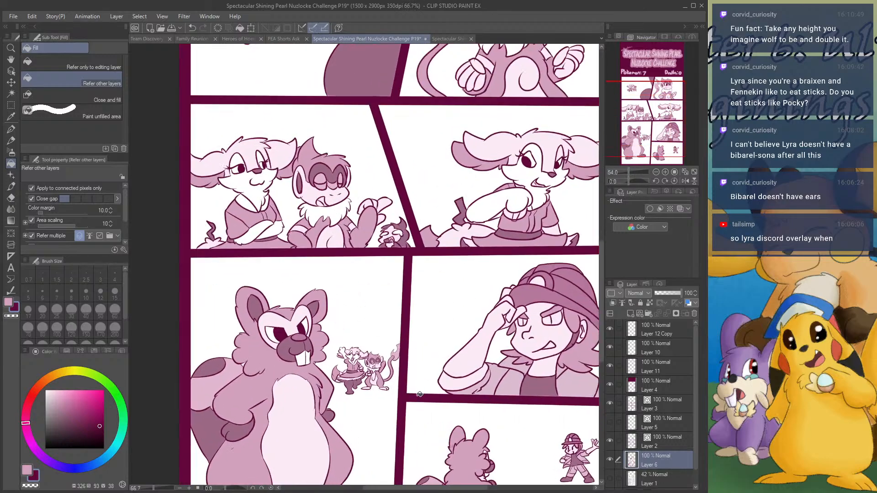
- Fill the large helmeted character's eye whites and open mouth with white and the irises with dark plum sampled from the panel border
scroll(431, 266, down, 3)
scroll(432, 265, up, 4)
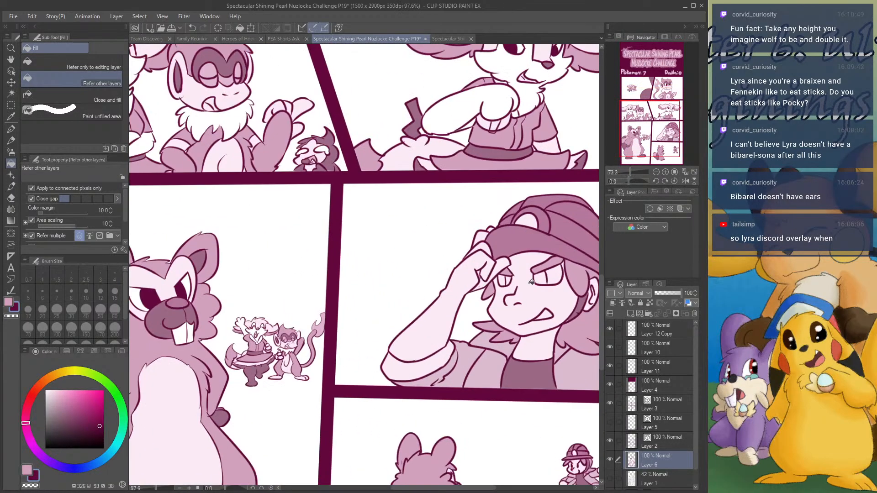
alt+click(420, 266)
click(563, 278)
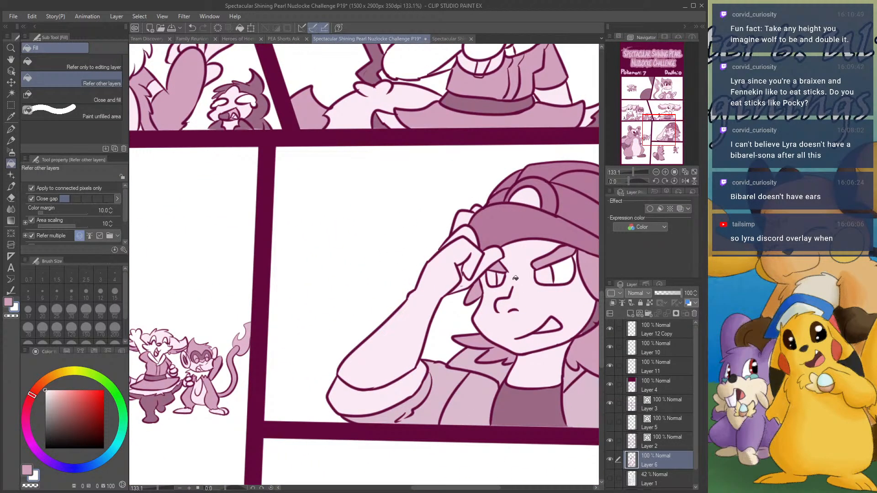
click(505, 275)
alt+click(263, 276)
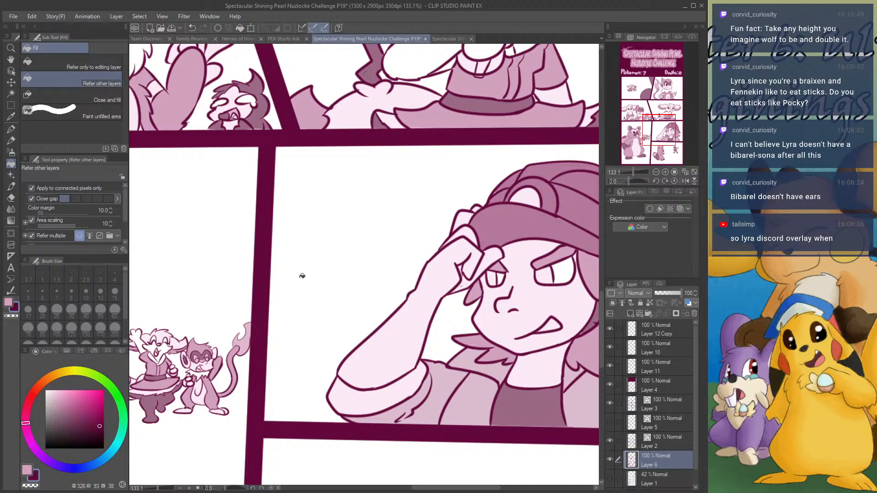
click(487, 277)
click(540, 273)
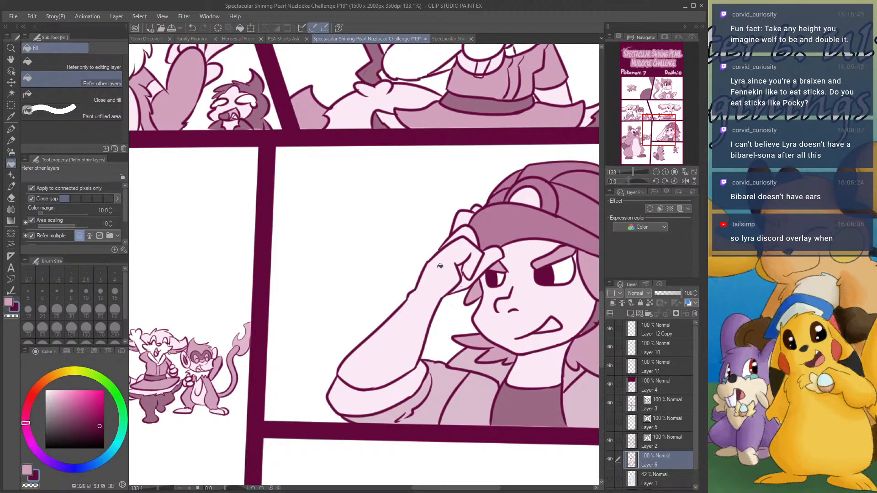
alt+click(559, 316)
click(558, 324)
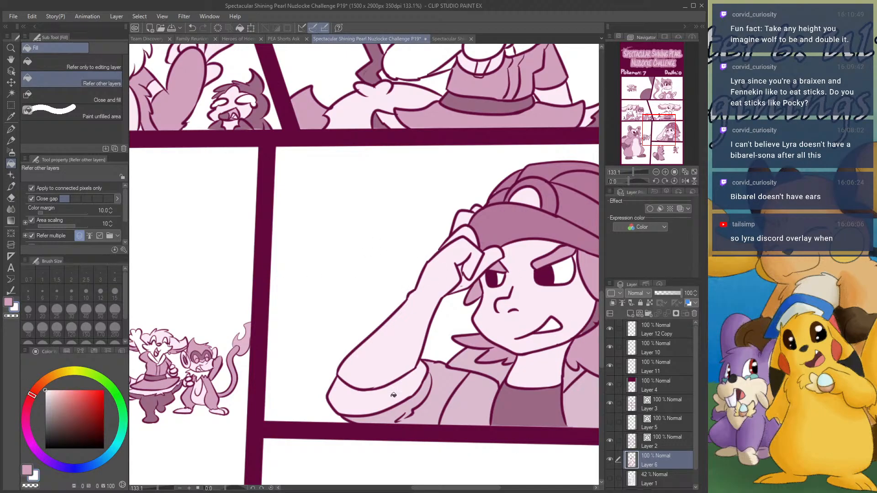
- Check the flat colours of the helmeted character and the small figure below, sampling the jacket and shirt colours
scroll(393, 395, down, 4)
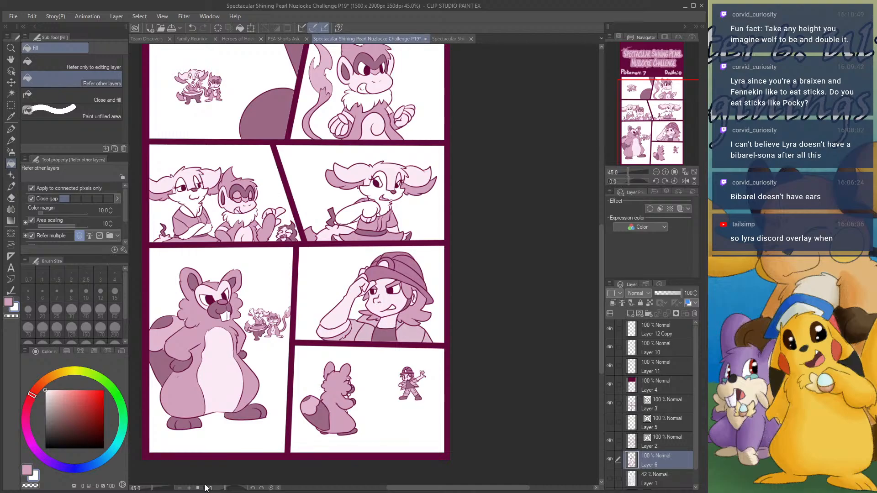
click(231, 492)
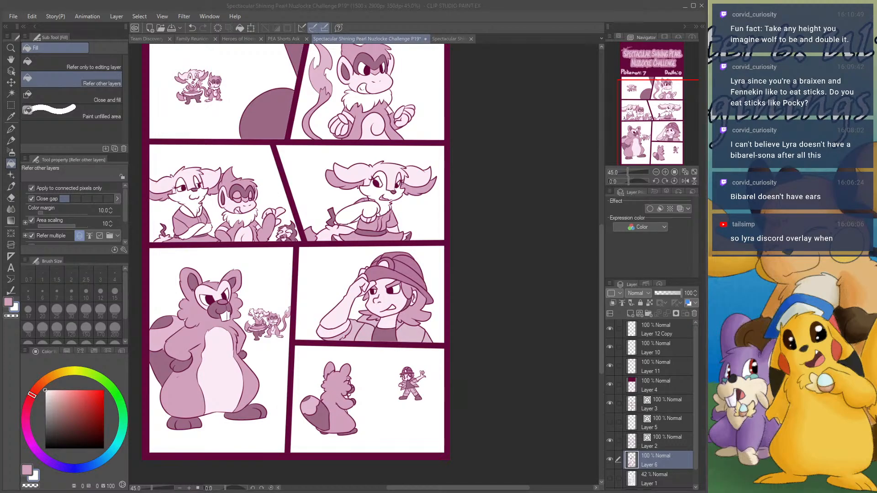
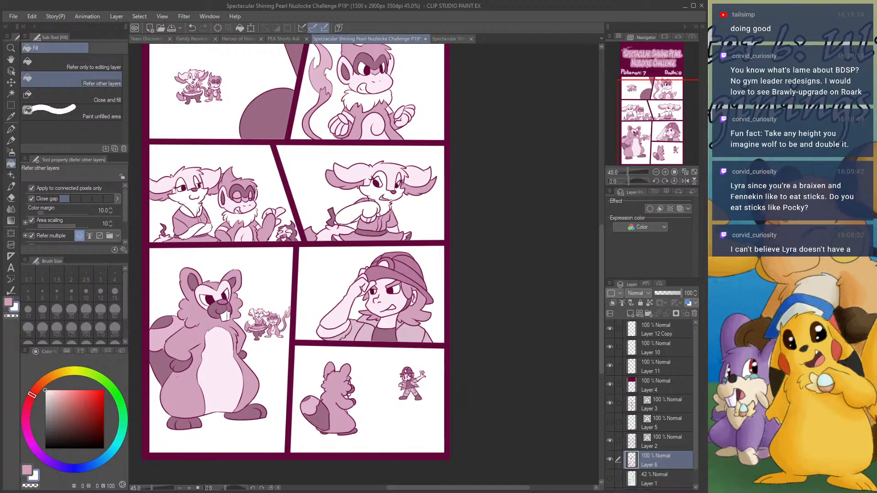
scroll(324, 278, up, 4)
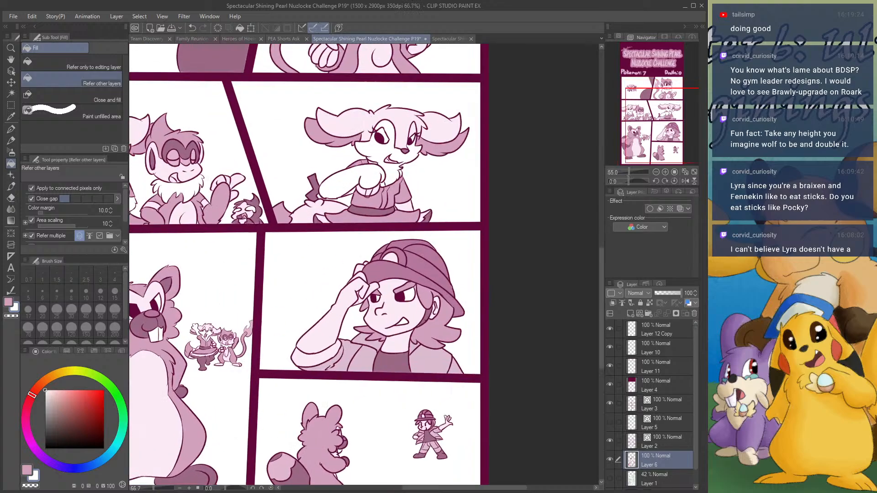
scroll(324, 279, down, 2)
scroll(307, 267, down, 2)
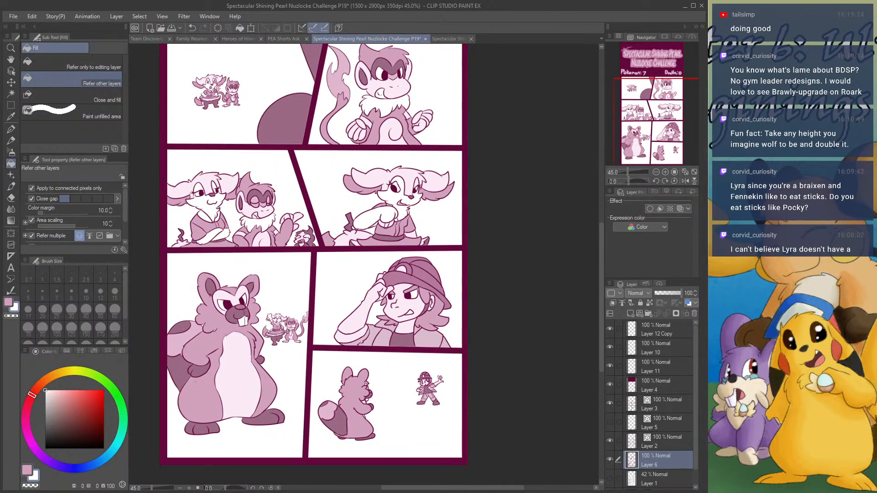
scroll(364, 336, up, 2)
alt+click(364, 336)
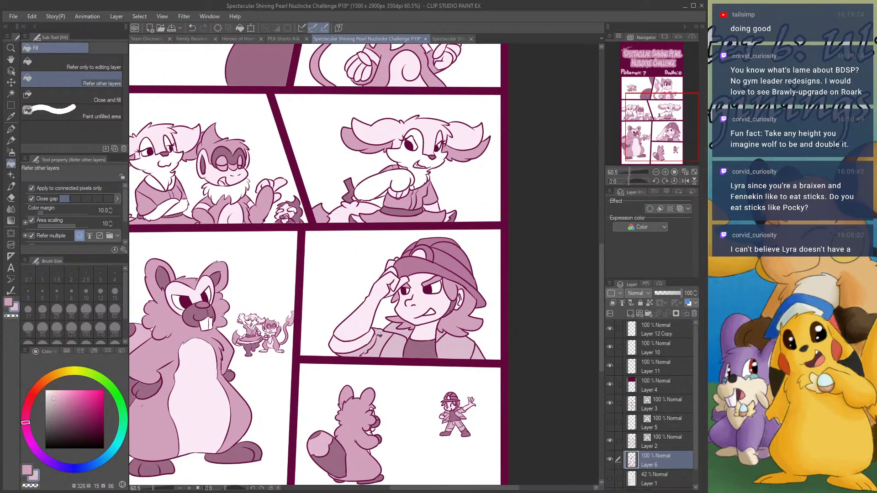
scroll(423, 364, up, 2)
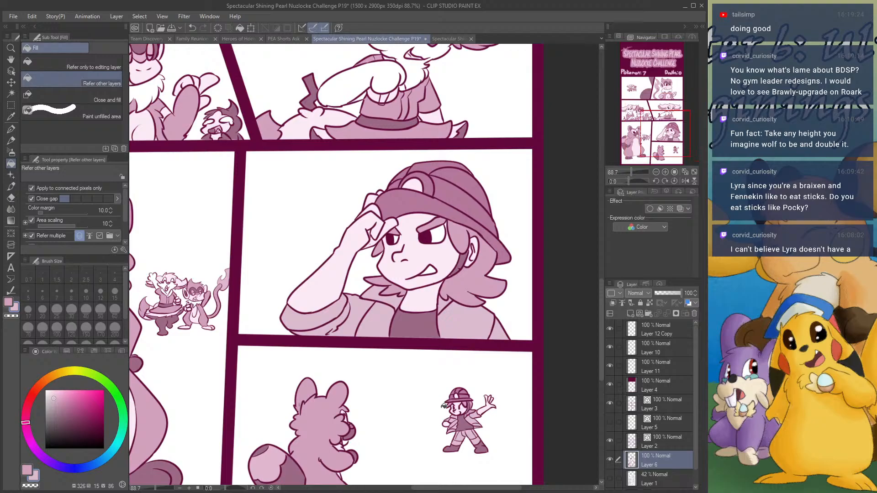
alt+click(416, 326)
scroll(429, 414, up, 3)
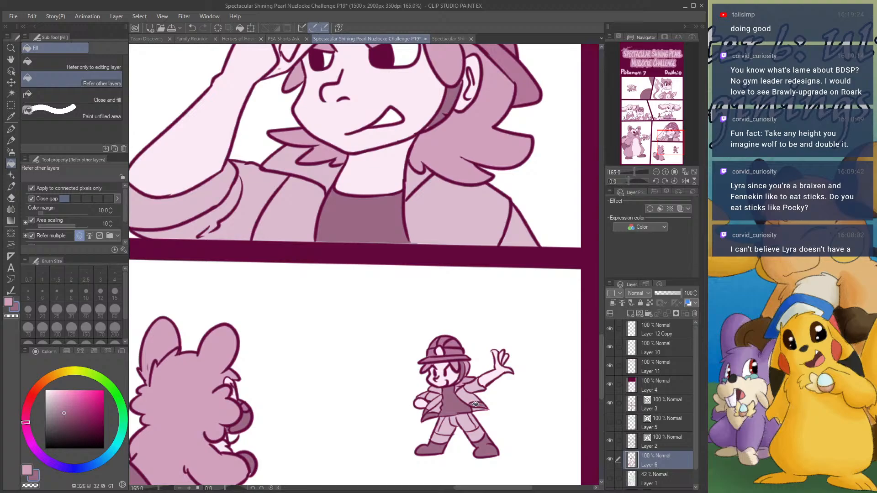
scroll(510, 407, down, 5)
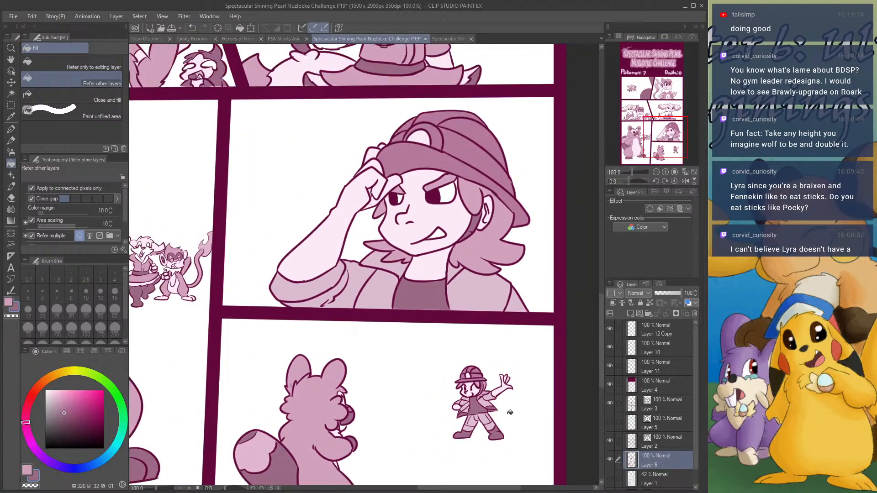
scroll(507, 412, down, 2)
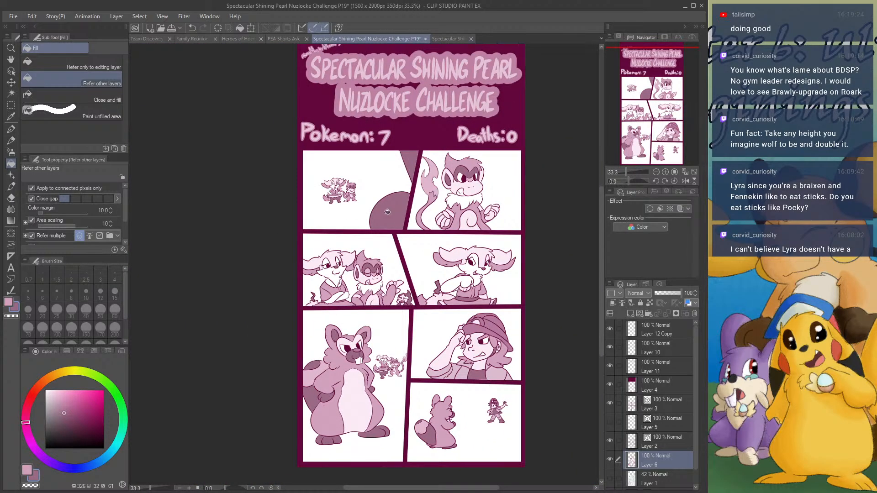
scroll(411, 220, up, 1)
- Sample the muted mauve background colour from page P17 and add a new layer directly above Layer 1 on page P19
click(451, 40)
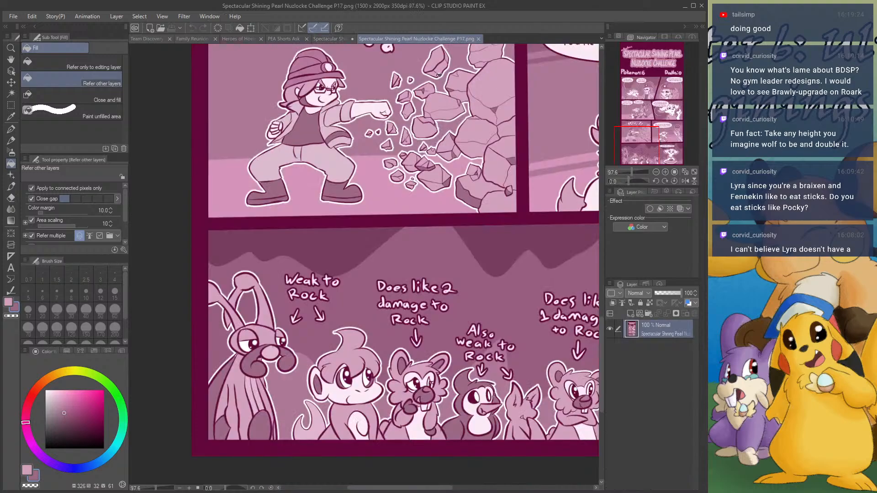
right_click(361, 142)
click(339, 42)
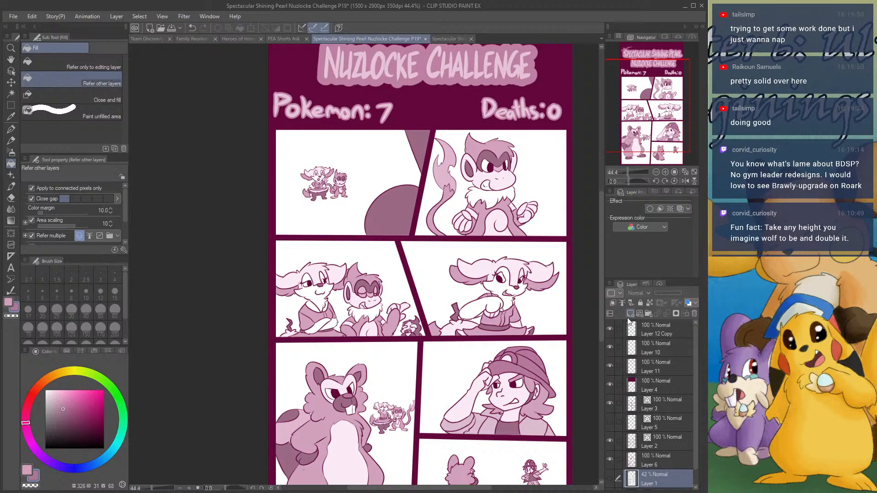
click(630, 314)
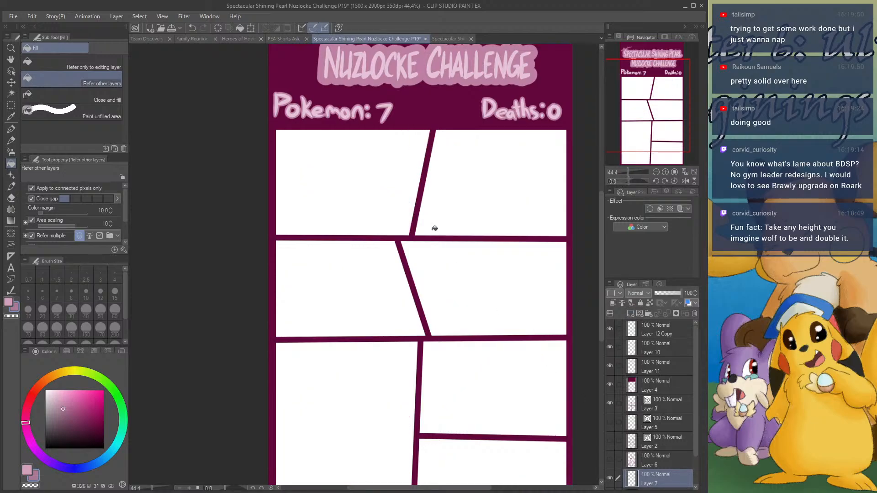
- Fill all the panel backgrounds with mauve on the new layer while the character layers are hidden, and show Layers 5, 2 and 6 again
mouse_move(408, 179)
mouse_down()
mouse_move(483, 237)
mouse_move(376, 294)
mouse_move(353, 276)
mouse_move(401, 408)
mouse_move(496, 380)
mouse_up()
click(498, 449)
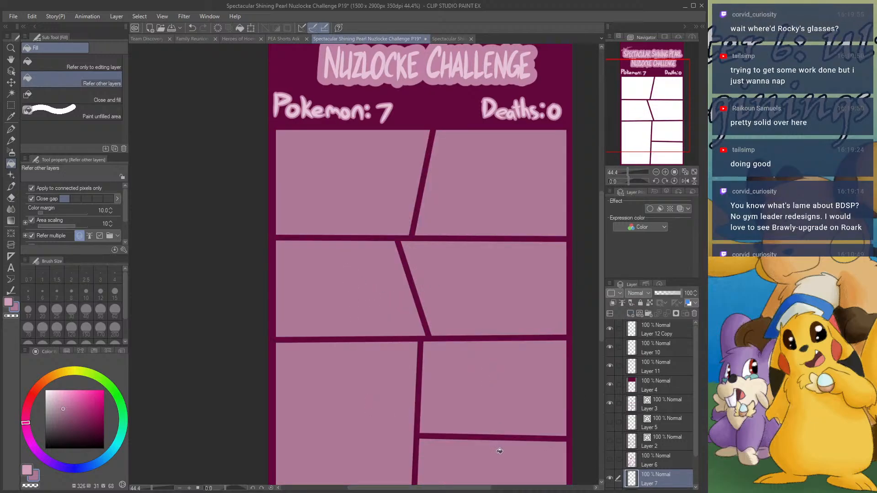
scroll(406, 242, down, 1)
scroll(419, 254, up, 1)
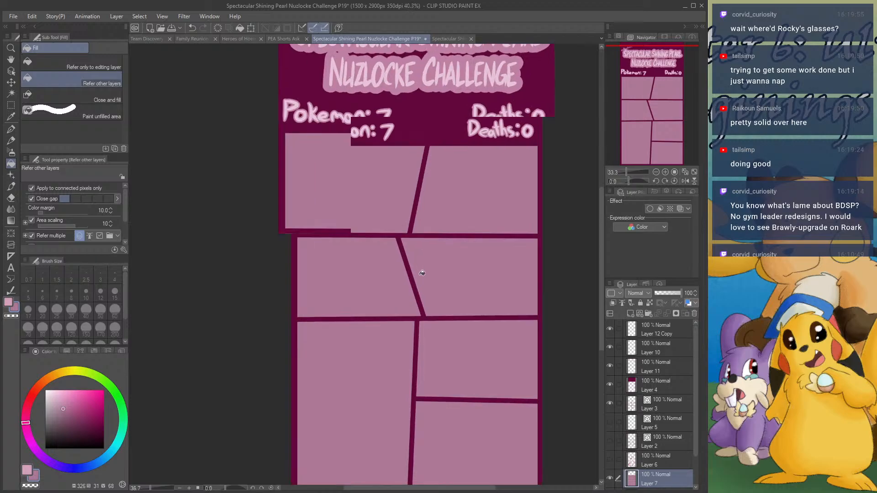
drag(610, 429, 610, 459)
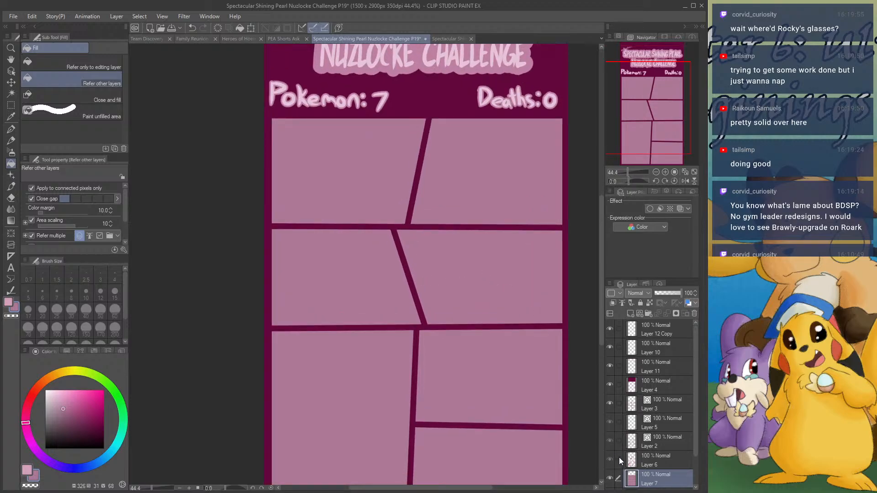
- Review the page with its mauve backgrounds, save P19 and close the P17 reference page
scroll(447, 242, down, 1)
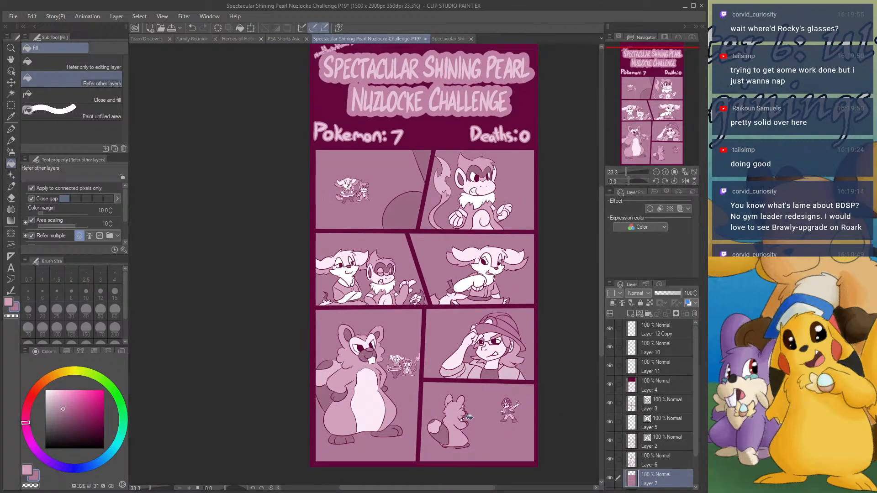
scroll(468, 417, up, 4)
scroll(504, 370, up, 3)
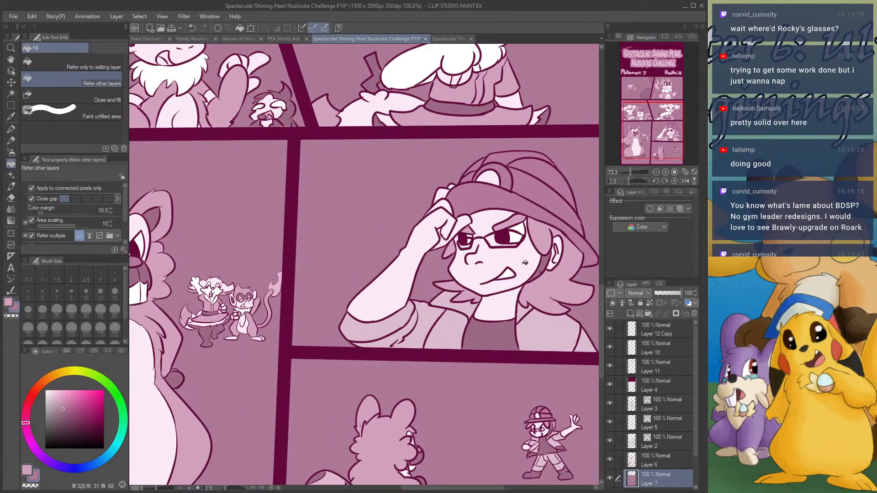
scroll(491, 256, down, 6)
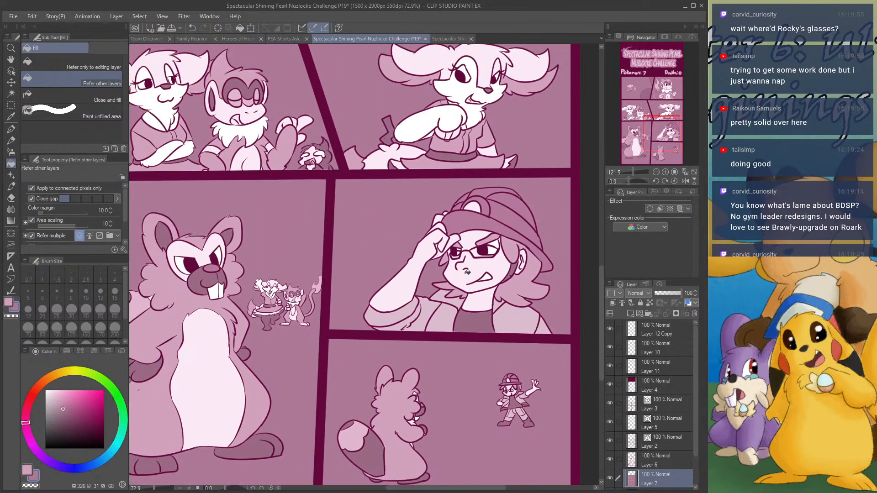
scroll(455, 257, up, 4)
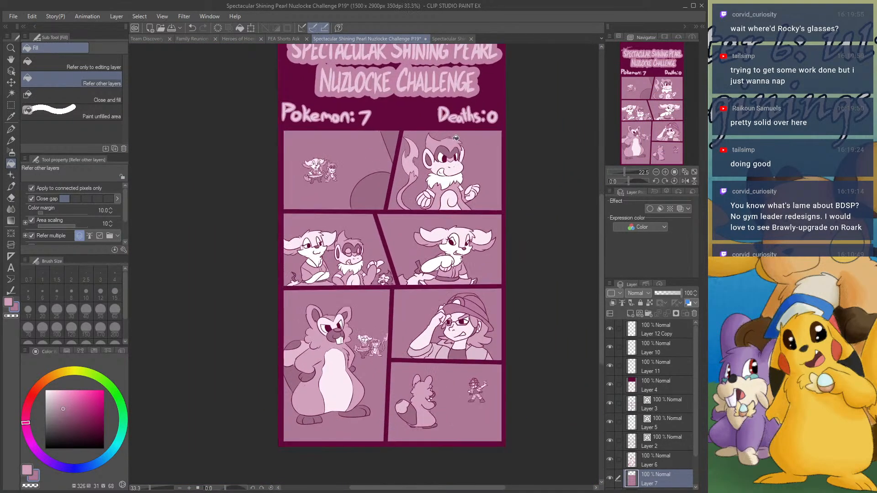
scroll(444, 160, down, 1)
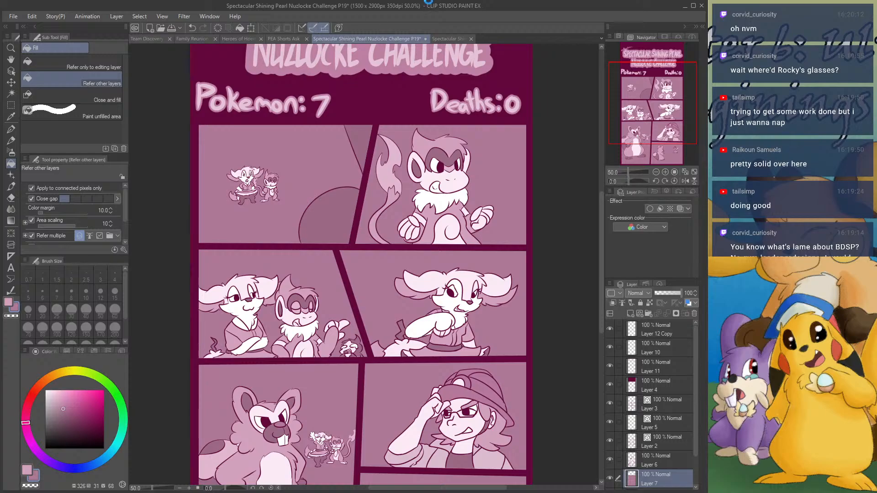
key(ctrl+s)
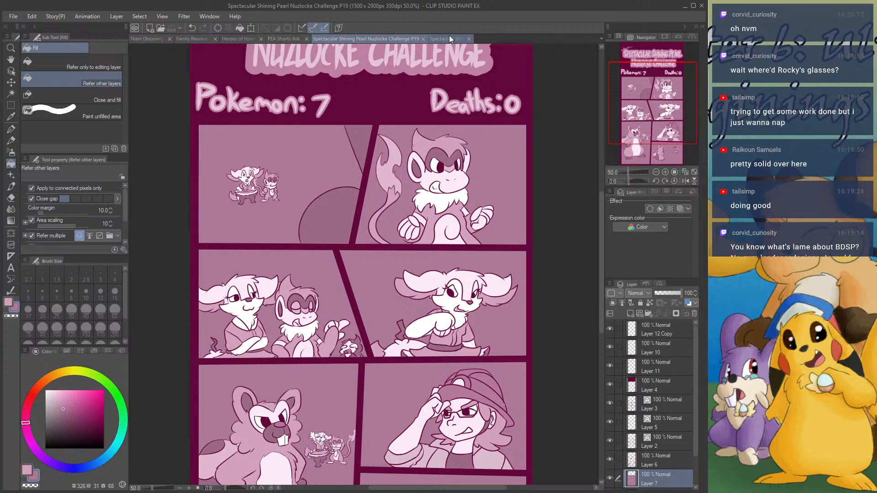
click(468, 40)
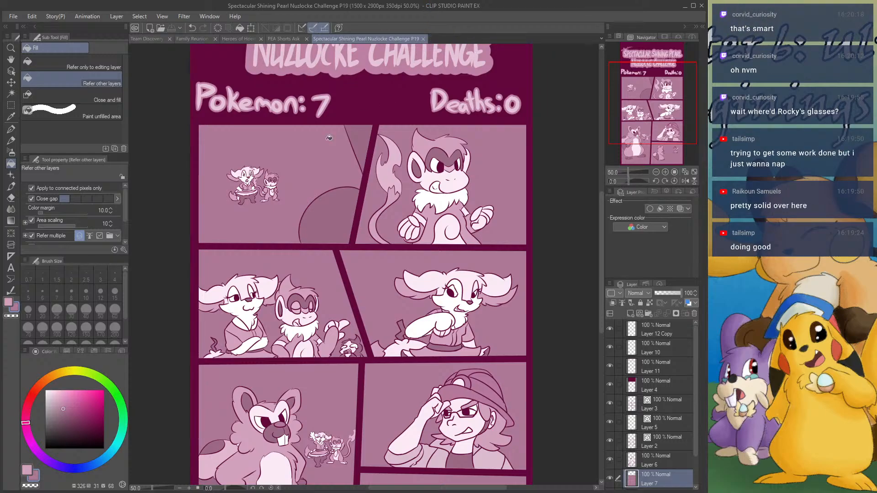
- Switch to the Team Discovery Mission 1-6 page and sample the navy colour of its panel border
click(150, 39)
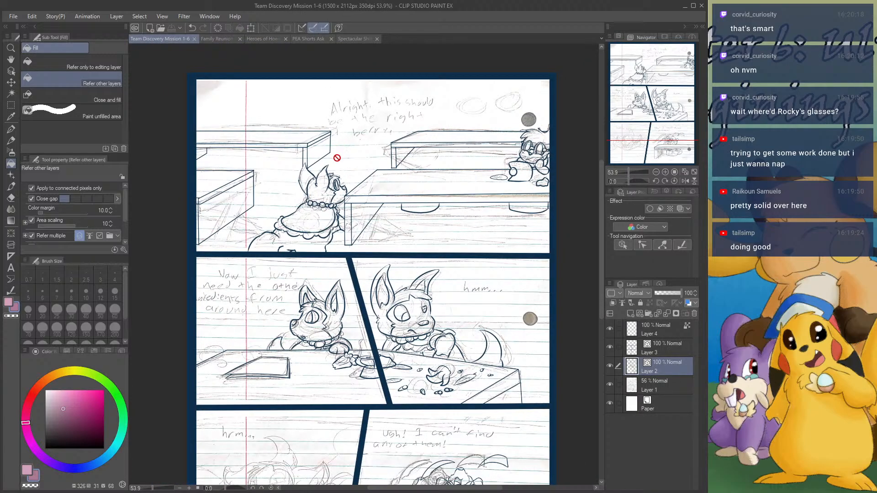
scroll(375, 163, down, 5)
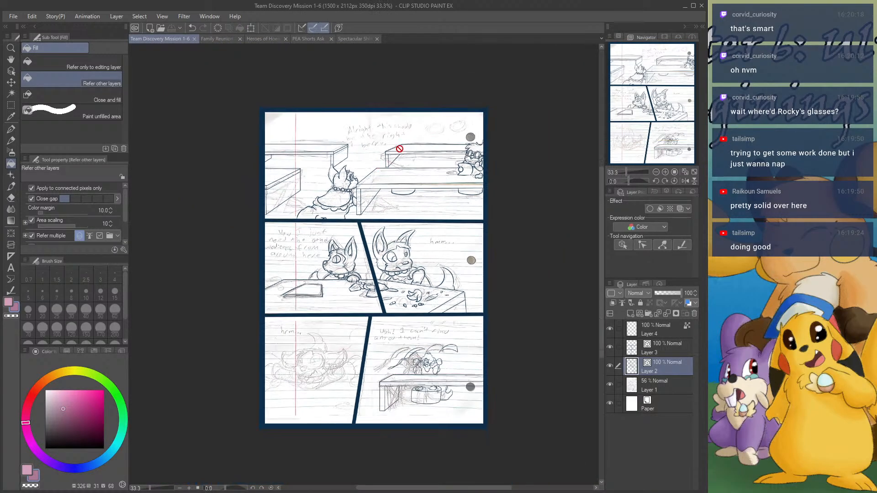
scroll(316, 418, up, 2)
scroll(315, 418, up, 8)
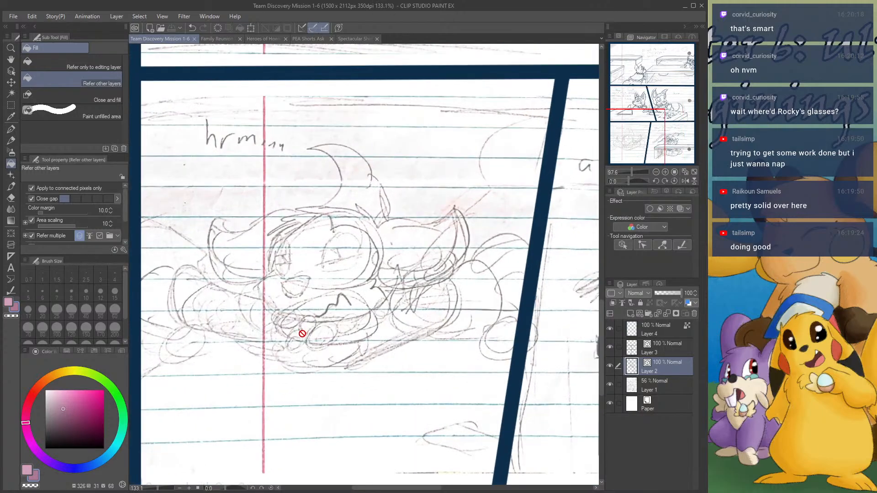
scroll(302, 336, down, 5)
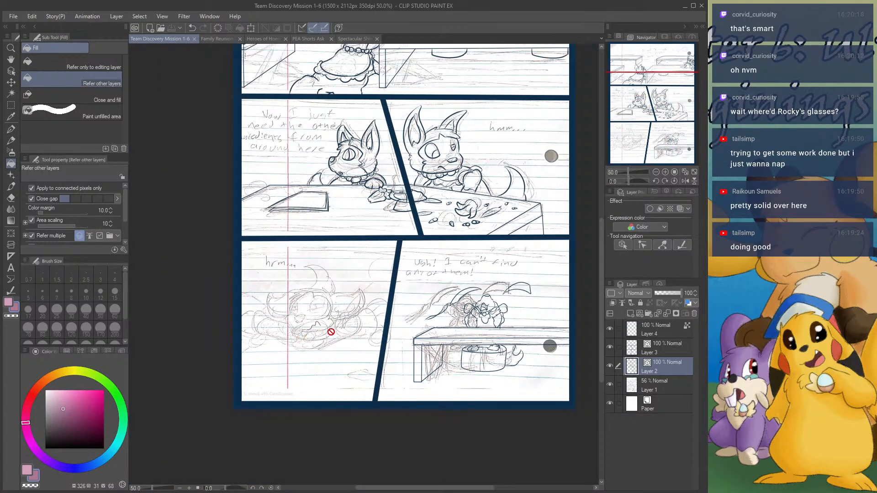
scroll(332, 332, up, 1)
alt+click(176, 411)
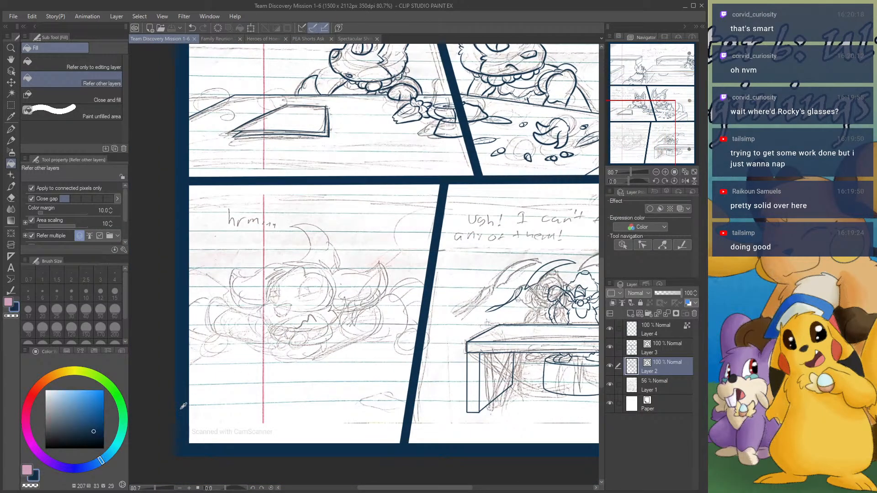
scroll(299, 292, up, 4)
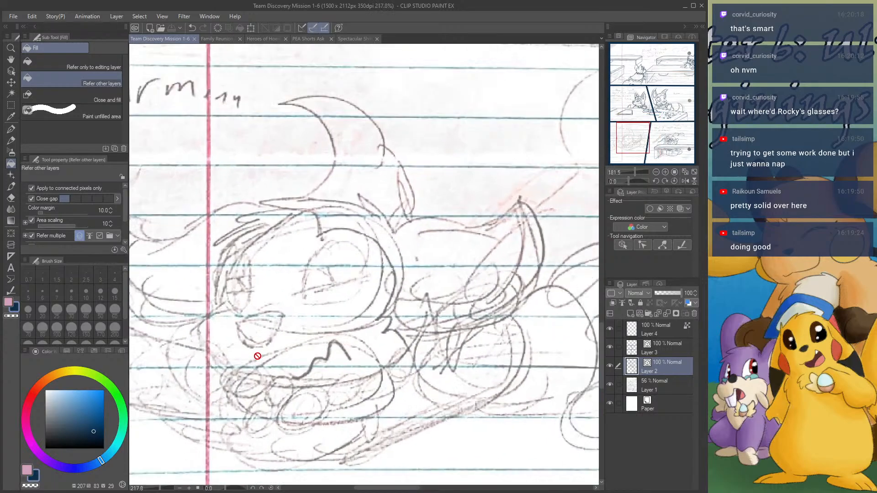
scroll(286, 354, up, 3)
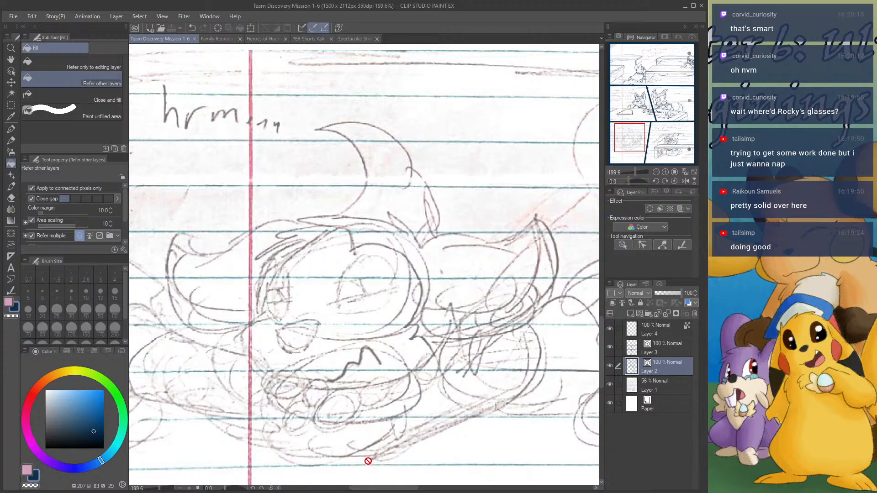
- Ink the nose, hair and muzzle outline of the character in the lower-left panel with the Mapping pen at size 6
click(11, 130)
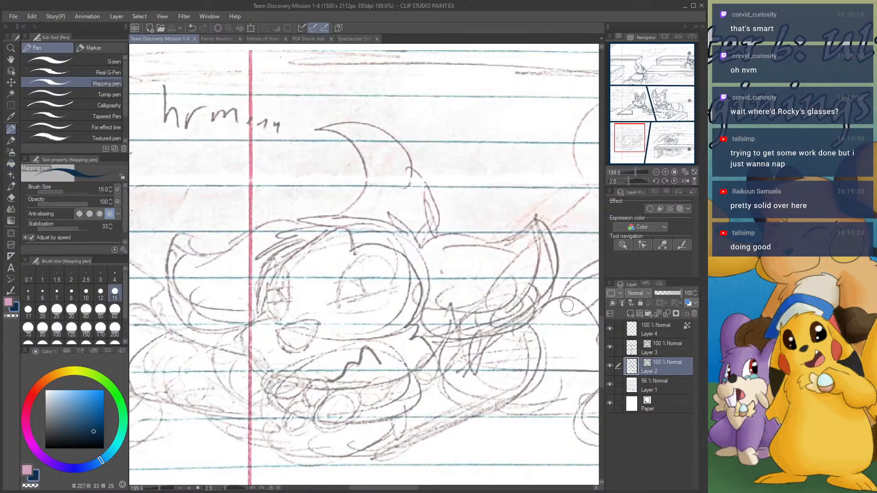
click(46, 291)
mouse_move(278, 328)
mouse_down()
mouse_move(319, 323)
mouse_move(280, 328)
mouse_move(284, 339)
mouse_move(301, 340)
mouse_move(320, 321)
mouse_up()
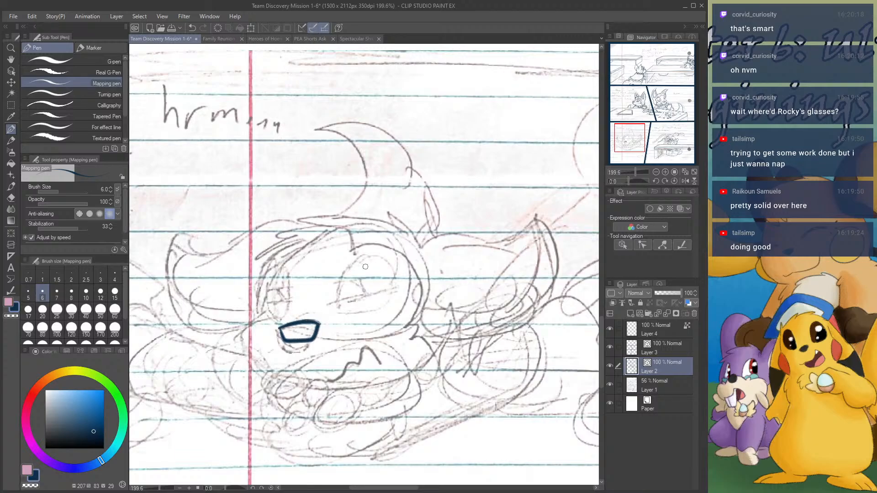
mouse_move(418, 246)
mouse_down()
mouse_move(388, 211)
mouse_move(392, 222)
mouse_move(313, 220)
mouse_move(292, 234)
mouse_move(310, 233)
mouse_move(268, 260)
mouse_move(255, 289)
mouse_move(257, 322)
mouse_move(229, 333)
mouse_move(256, 368)
mouse_up()
mouse_move(252, 367)
mouse_down()
mouse_move(302, 386)
mouse_move(379, 381)
mouse_up()
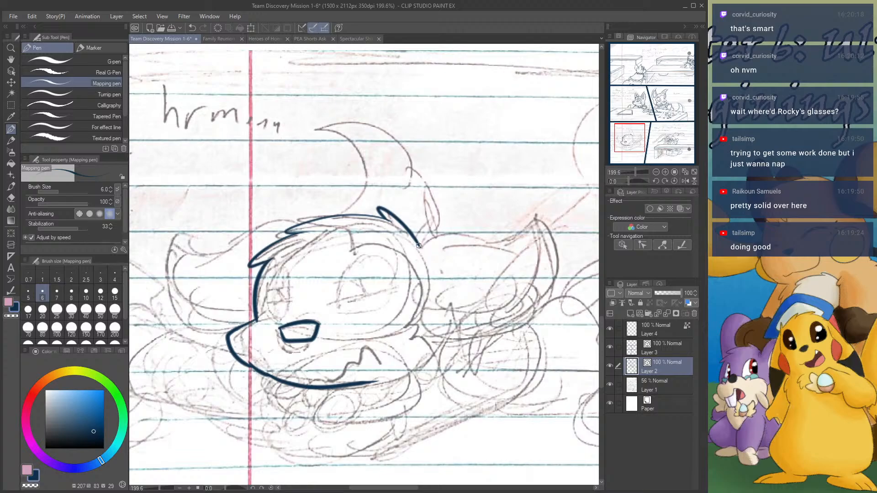
- Ink the character's large ear beside the panel divider, close the jaw line and outline the forehead tuft and face marking
mouse_move(418, 246)
mouse_down()
mouse_move(505, 243)
mouse_move(533, 221)
mouse_move(537, 305)
mouse_move(482, 342)
mouse_move(426, 336)
mouse_up()
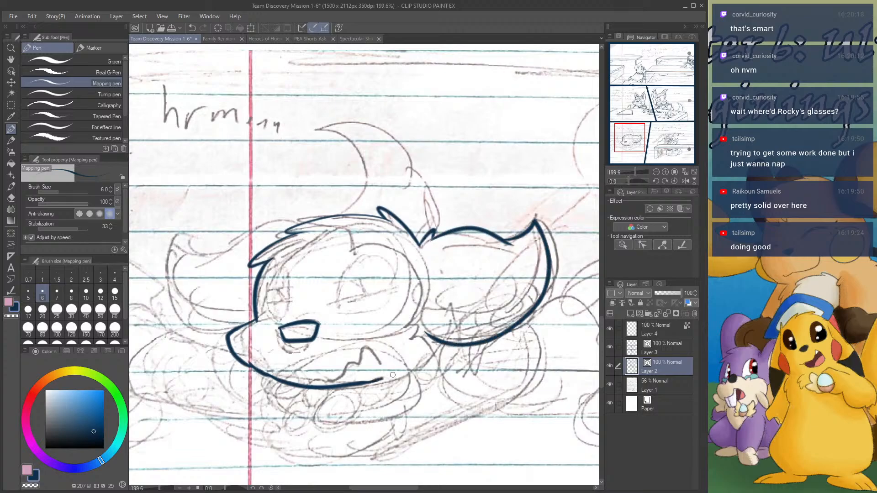
drag(384, 379, 440, 340)
mouse_move(332, 228)
mouse_down()
mouse_move(289, 262)
mouse_move(322, 225)
mouse_move(345, 222)
mouse_move(345, 242)
mouse_up()
key(ctrl+z)
key(ctrl+z)
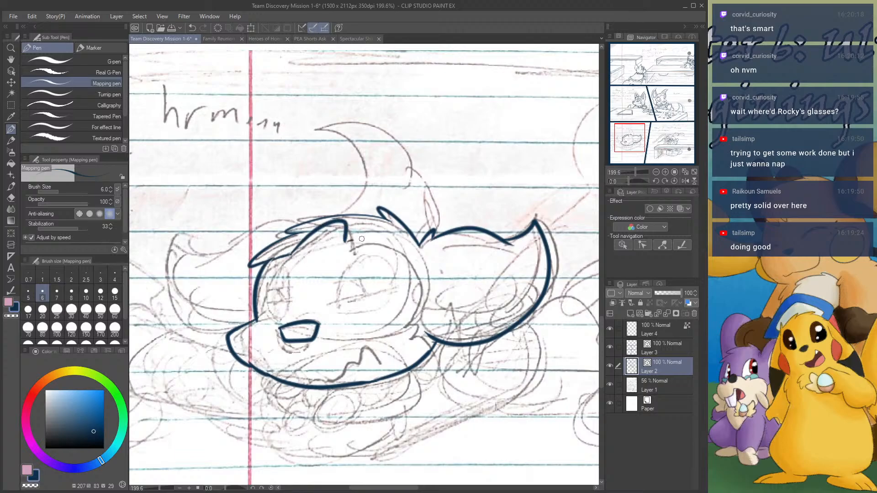
mouse_move(416, 250)
mouse_down()
mouse_move(427, 290)
mouse_move(414, 335)
mouse_up()
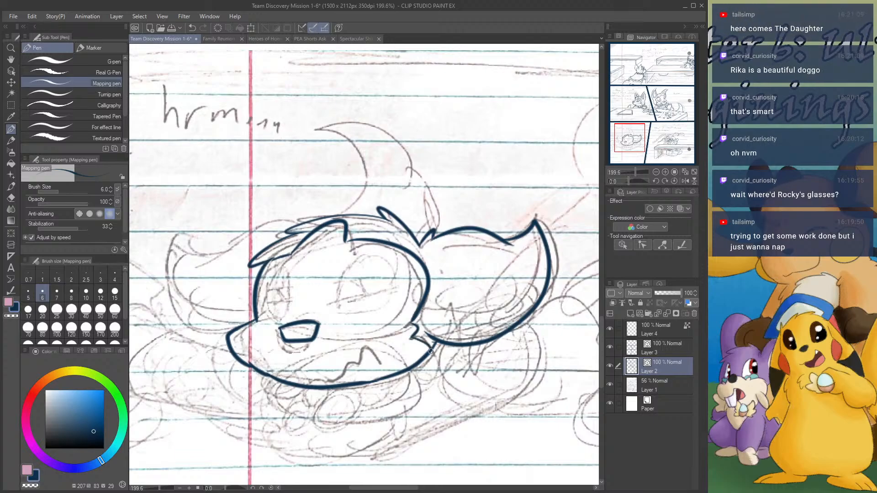
- Ink the character's wavy frowning mouth and both half-closed eyes with their pupils
mouse_move(321, 381)
mouse_down()
mouse_move(374, 346)
mouse_move(387, 364)
mouse_up()
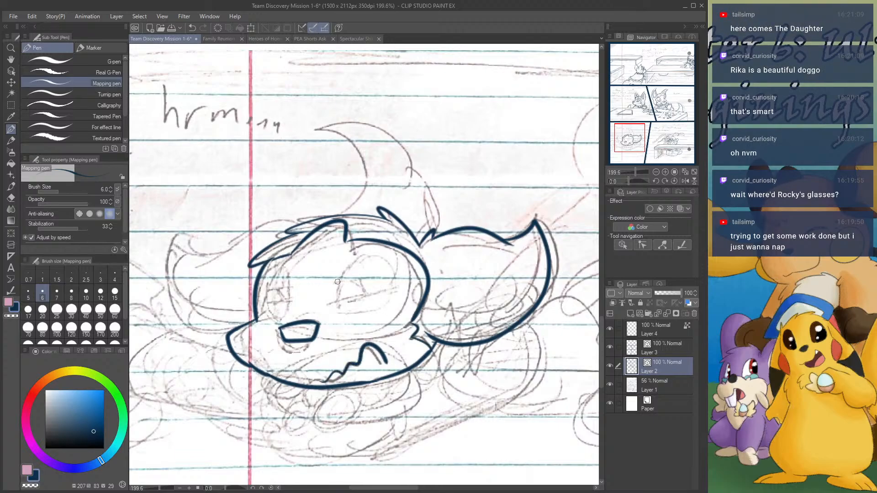
drag(338, 283, 398, 277)
mouse_move(332, 289)
mouse_down()
mouse_move(334, 302)
mouse_move(398, 280)
mouse_move(364, 292)
mouse_up()
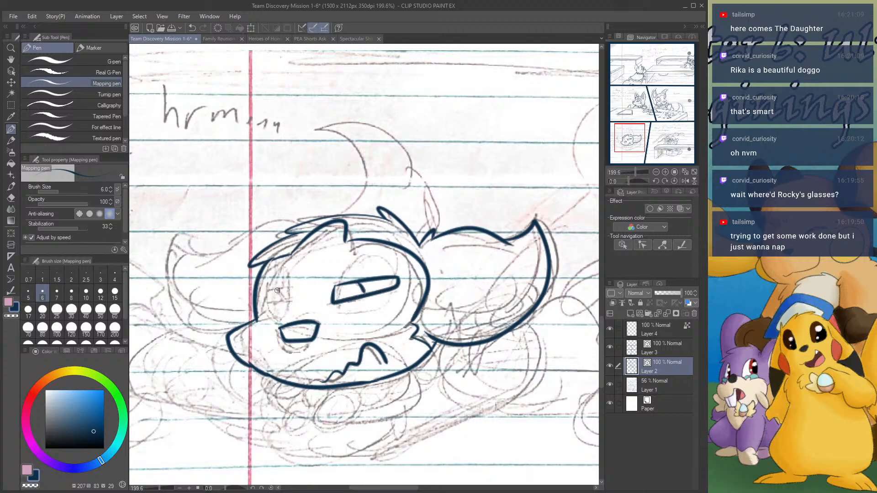
mouse_move(265, 292)
mouse_down()
mouse_move(290, 288)
mouse_move(288, 300)
mouse_move(290, 288)
mouse_move(280, 298)
mouse_up()
- Ink the character's other ear, redoing its outer curve wider, and trace the curved tail above the head
mouse_move(293, 226)
mouse_down()
mouse_move(247, 232)
mouse_move(235, 250)
mouse_move(194, 240)
mouse_move(182, 254)
mouse_move(189, 301)
mouse_up()
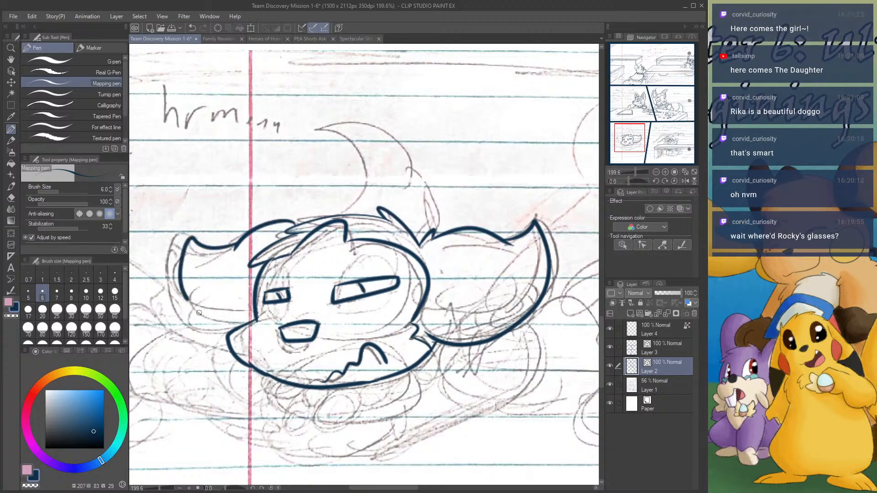
key(ctrl+z)
mouse_move(235, 243)
mouse_down()
mouse_move(197, 232)
mouse_move(183, 259)
mouse_move(214, 297)
mouse_move(259, 311)
mouse_up()
key(ctrl+z)
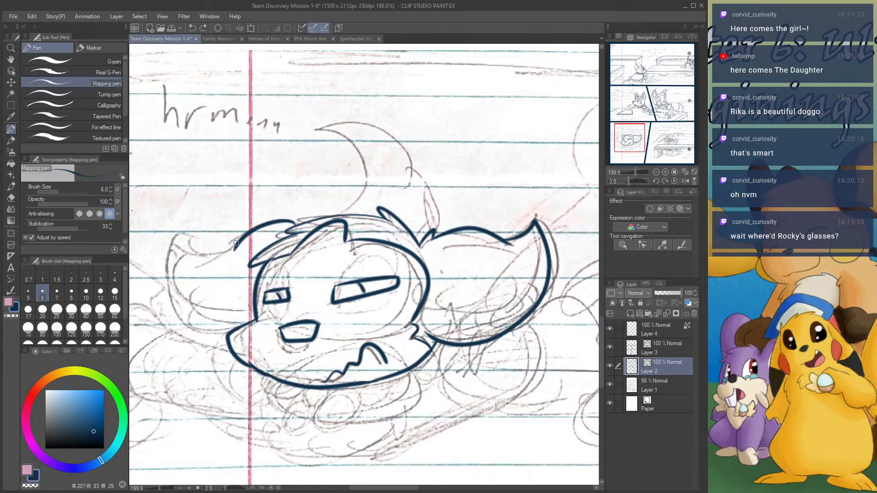
mouse_move(235, 248)
mouse_down()
mouse_move(185, 232)
mouse_move(174, 274)
mouse_move(210, 321)
mouse_move(252, 315)
mouse_up()
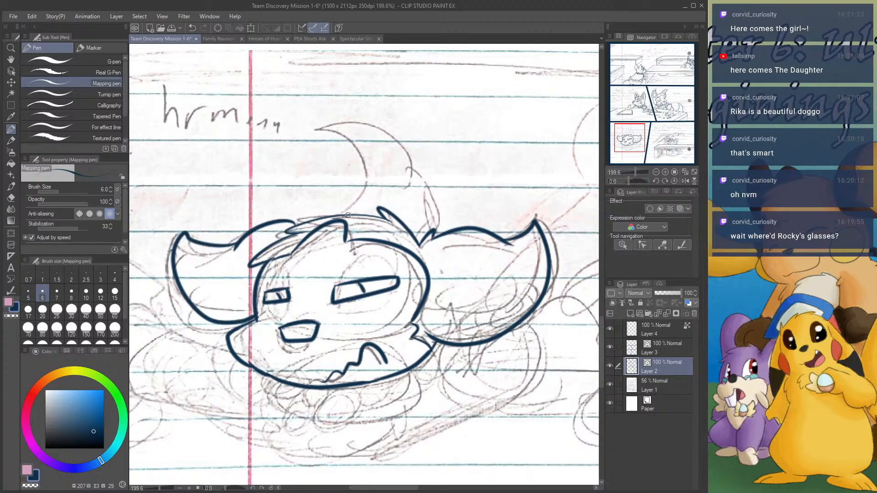
mouse_move(348, 214)
mouse_down()
mouse_move(364, 199)
mouse_move(348, 127)
mouse_move(328, 122)
mouse_move(414, 158)
mouse_move(413, 205)
mouse_move(432, 234)
mouse_up()
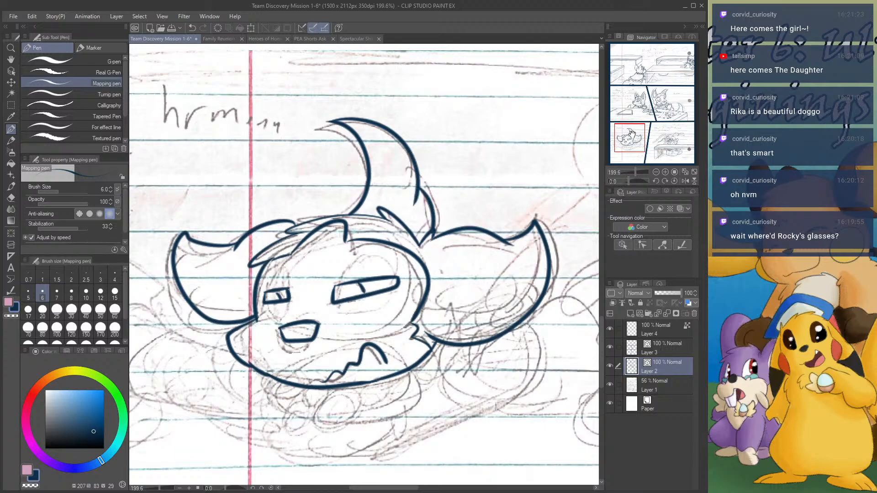
- Ink the row of round beads along the character's neck under the chin, with the largest one in the middle
drag(631, 134, 628, 144)
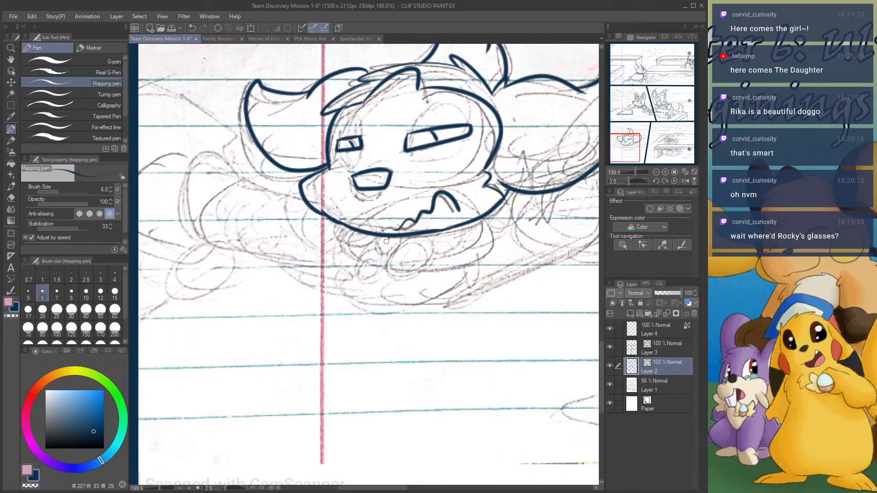
mouse_move(387, 241)
mouse_down()
mouse_move(421, 251)
mouse_move(416, 234)
mouse_move(365, 253)
mouse_move(382, 244)
mouse_move(353, 230)
mouse_move(346, 239)
mouse_move(345, 226)
mouse_up()
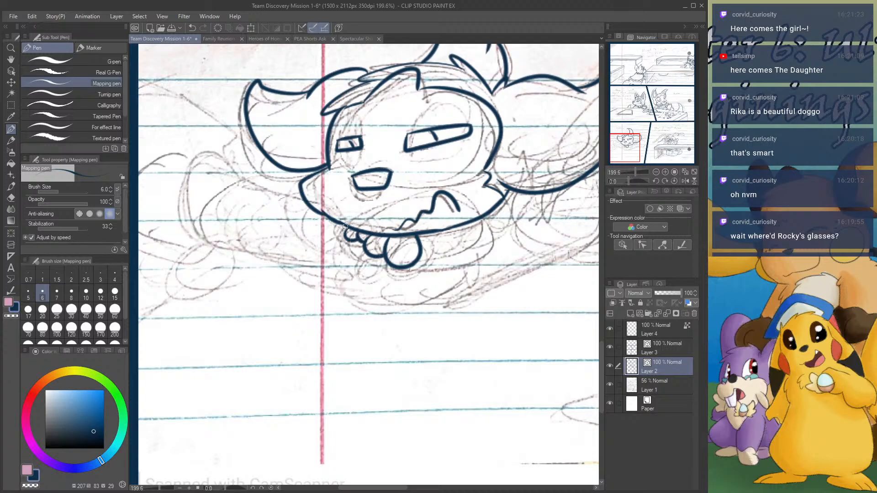
mouse_move(425, 245)
mouse_down()
mouse_move(435, 254)
mouse_move(445, 231)
mouse_move(453, 246)
mouse_move(462, 226)
mouse_up()
key(ctrl+z)
mouse_move(460, 233)
mouse_down()
mouse_move(480, 238)
mouse_move(498, 210)
mouse_up()
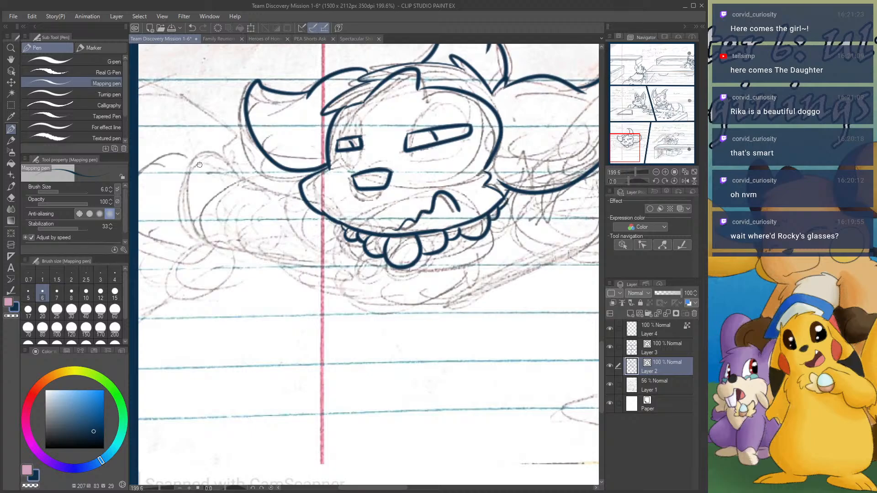
- Ink the bent arm and paw on the panel's left side and the lower edge of the chest, redrawing the chest line
mouse_move(190, 175)
mouse_down()
mouse_move(232, 174)
mouse_move(212, 236)
mouse_move(251, 253)
mouse_move(315, 260)
mouse_up()
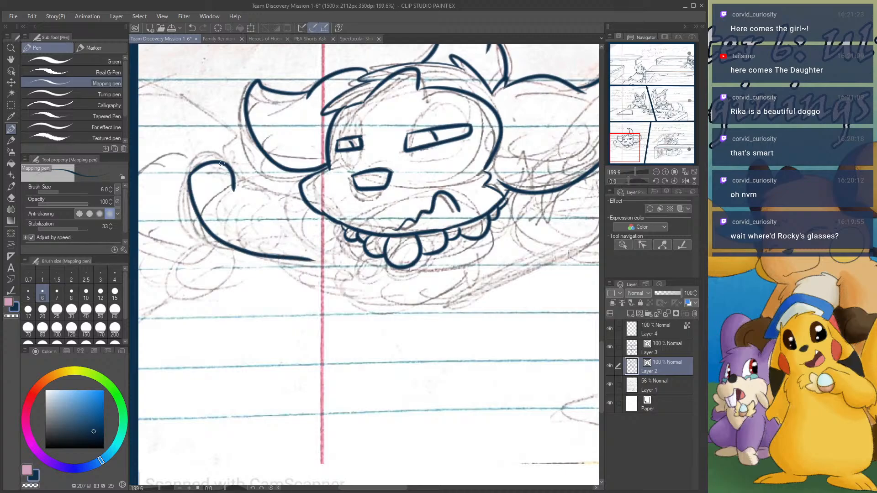
mouse_move(222, 163)
mouse_down()
mouse_move(263, 184)
mouse_move(307, 202)
mouse_move(267, 224)
mouse_move(276, 253)
mouse_move(327, 266)
mouse_move(327, 284)
mouse_move(356, 301)
mouse_move(445, 311)
mouse_up()
key(ctrl+z)
drag(381, 304, 462, 307)
key(ctrl+z)
drag(378, 304, 475, 302)
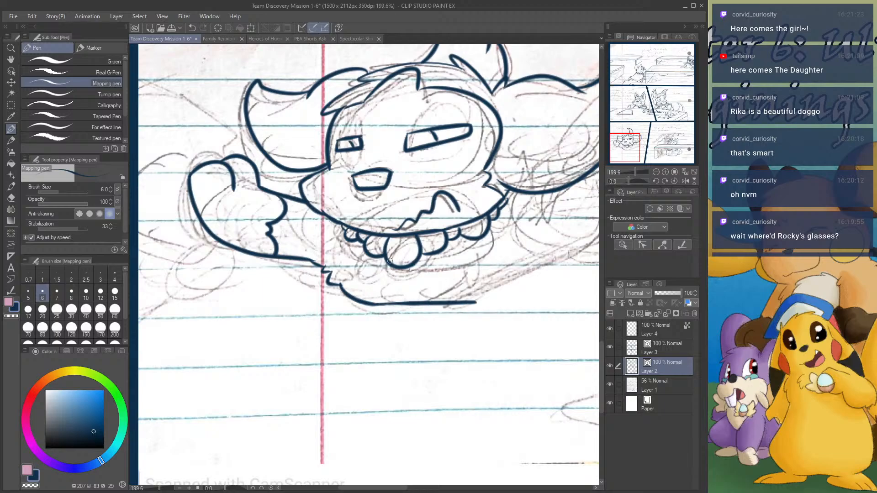
- Ink the fluffy fur outline on the character's chest below the beads and its tufted outer edge
mouse_move(368, 256)
mouse_down()
mouse_move(365, 276)
mouse_move(379, 271)
mouse_move(354, 279)
mouse_move(380, 284)
mouse_up()
key(ctrl+z)
mouse_move(378, 283)
mouse_down()
mouse_move(385, 300)
mouse_move(406, 302)
mouse_up()
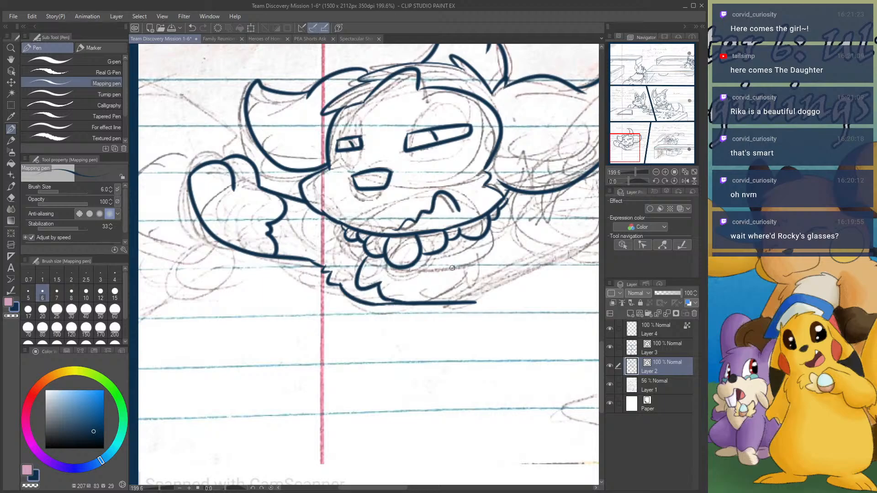
mouse_move(461, 244)
mouse_down()
mouse_move(469, 259)
mouse_move(439, 303)
mouse_up()
mouse_move(490, 266)
mouse_down()
mouse_move(493, 287)
mouse_move(485, 280)
mouse_move(465, 303)
mouse_up()
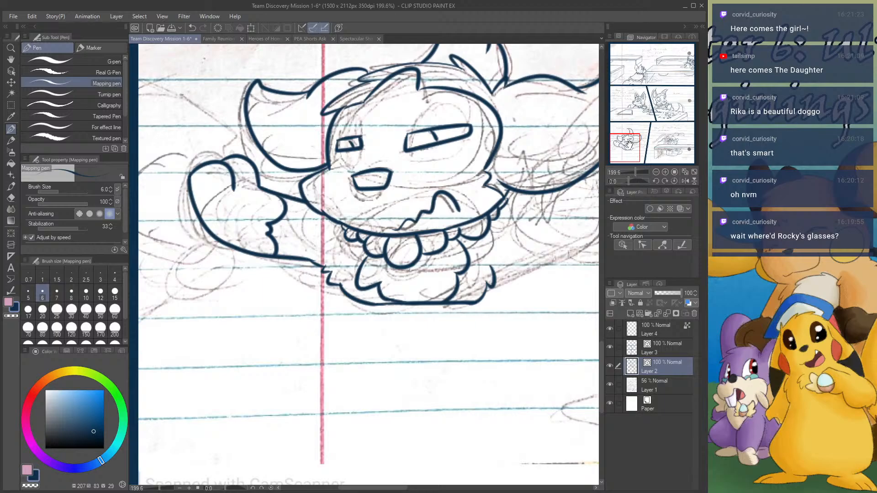
- Ink the scalloped trim under the large ear and the arm beside it, including the paw line and fur tuft
scroll(583, 232, right, 3)
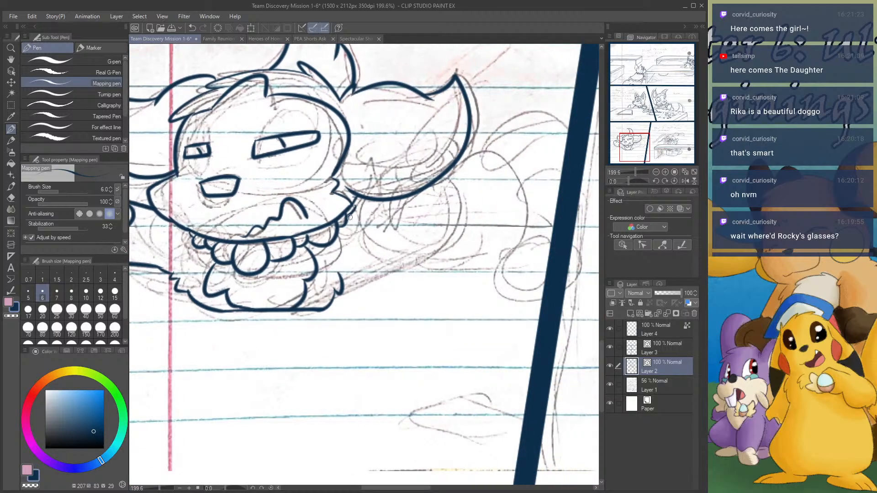
drag(349, 217, 382, 201)
drag(321, 248, 339, 291)
key(ctrl+z)
mouse_move(317, 242)
mouse_down()
mouse_move(378, 223)
mouse_move(397, 197)
mouse_up()
mouse_move(321, 247)
mouse_down()
mouse_move(338, 252)
mouse_move(343, 264)
mouse_move(374, 246)
mouse_move(382, 228)
mouse_move(398, 227)
mouse_move(404, 198)
mouse_move(416, 221)
mouse_up()
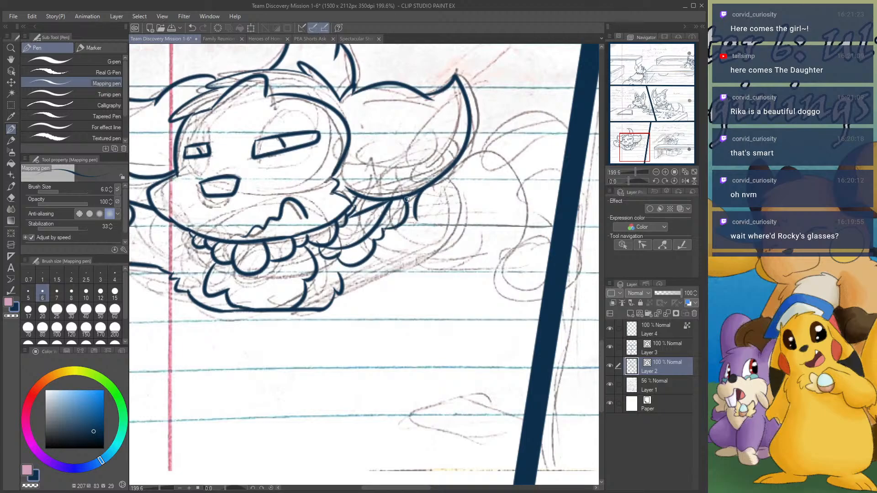
mouse_move(449, 172)
mouse_down()
mouse_move(457, 239)
mouse_move(397, 274)
mouse_move(342, 287)
mouse_up()
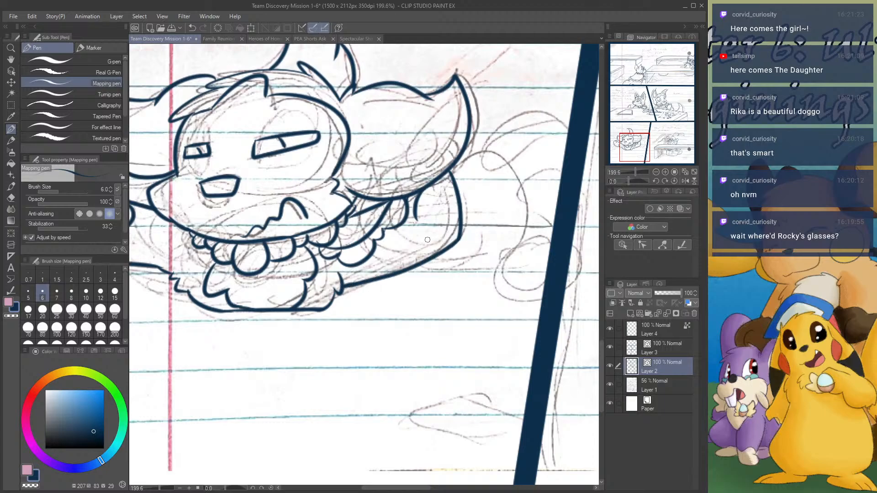
drag(392, 228, 404, 267)
- Ink the haunch, fluffy tuft and rounded foot behind the arm, up to the panel divider
mouse_move(462, 158)
mouse_down()
mouse_move(483, 143)
mouse_move(523, 176)
mouse_move(537, 166)
mouse_move(541, 180)
mouse_up()
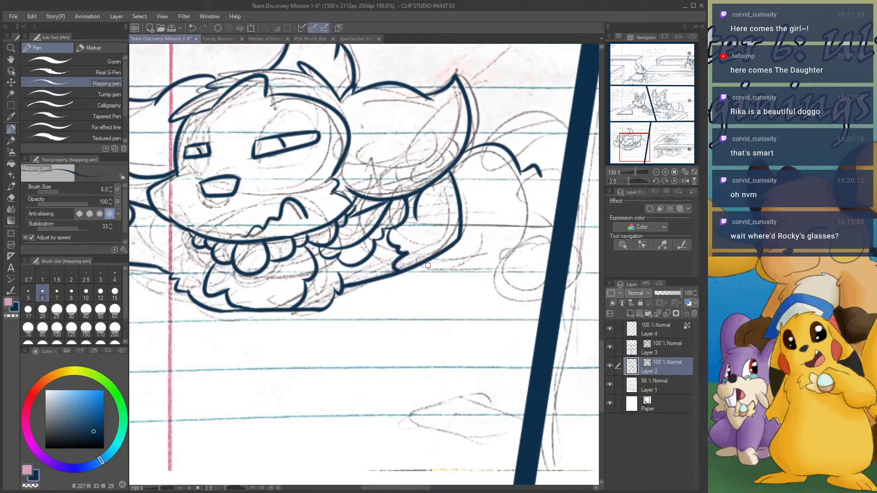
drag(420, 264, 507, 273)
key(ctrl+z)
drag(412, 270, 497, 273)
mouse_move(550, 240)
mouse_down()
mouse_move(514, 249)
mouse_move(493, 276)
mouse_move(506, 296)
mouse_move(542, 299)
mouse_up()
mouse_move(542, 179)
mouse_down()
mouse_move(537, 213)
mouse_move(552, 232)
mouse_up()
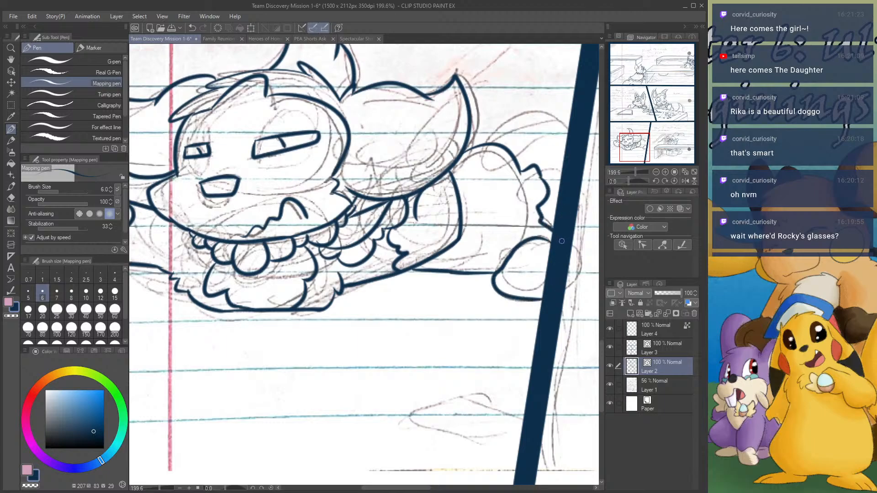
- Ink the small pointed leaf shape with its inner line near the bottom of the panel beside the divider
drag(644, 146, 641, 152)
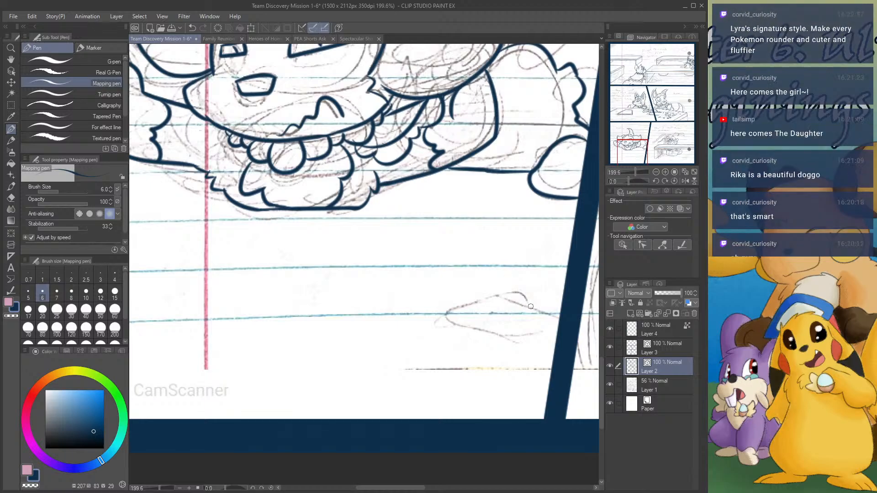
mouse_move(545, 313)
mouse_down()
mouse_move(469, 301)
mouse_move(437, 315)
mouse_move(545, 329)
mouse_move(539, 312)
mouse_up()
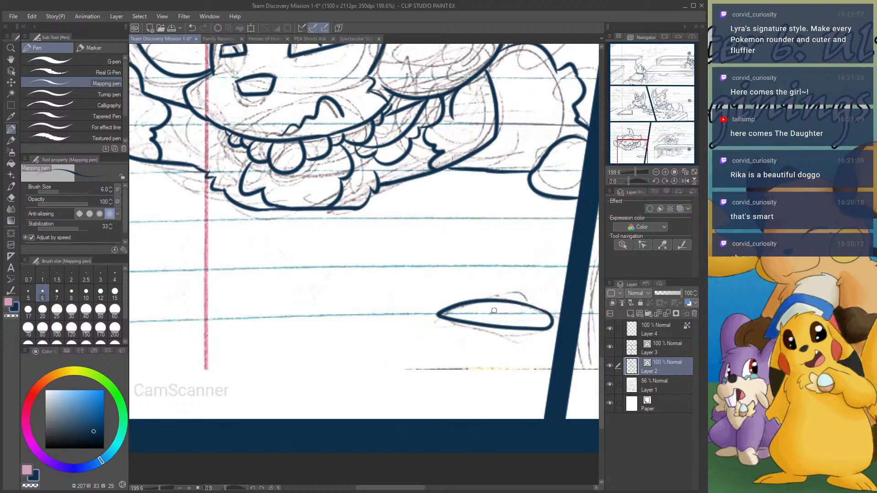
mouse_move(468, 312)
mouse_down()
mouse_move(529, 316)
mouse_move(501, 309)
mouse_move(523, 314)
mouse_move(477, 318)
mouse_move(510, 323)
mouse_up()
- Ink the fluffy haunch outline behind the bent paw, out to the panel's left border
drag(639, 150, 628, 143)
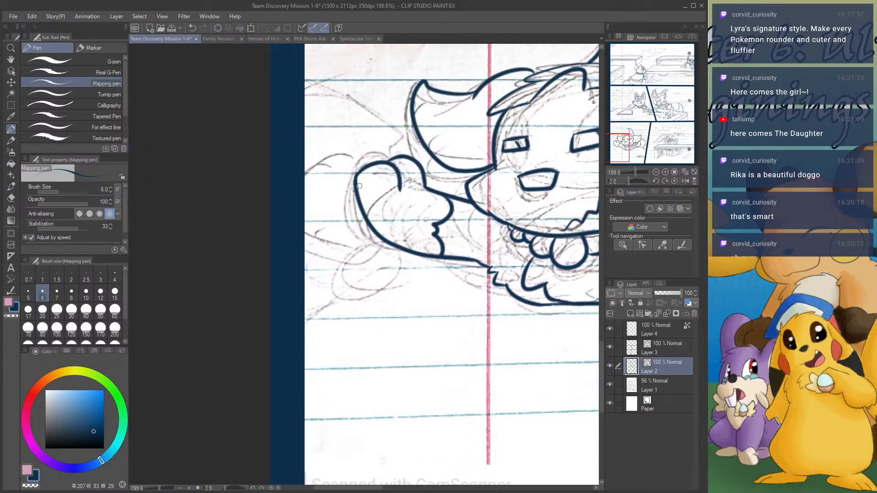
drag(391, 157, 306, 161)
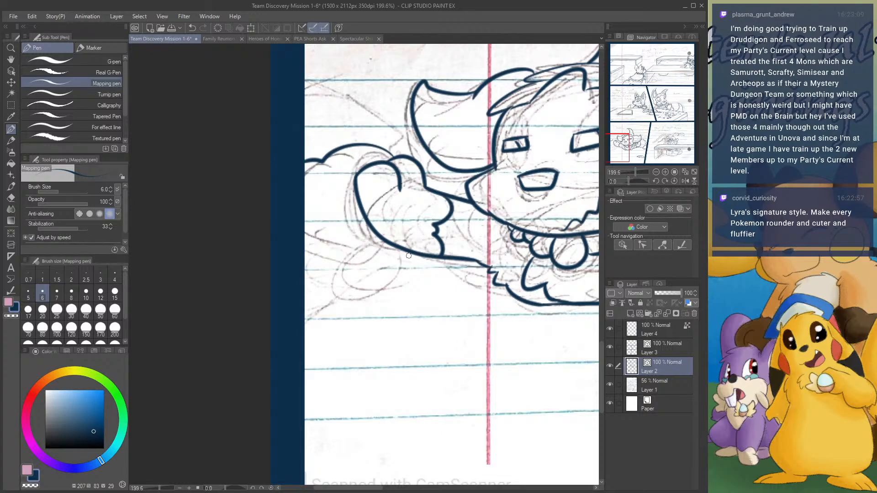
- Ink the arm's lower edge, the bumpy contour above it and two small pairs of ovals on the table with the Mapping pen
drag(420, 258, 305, 294)
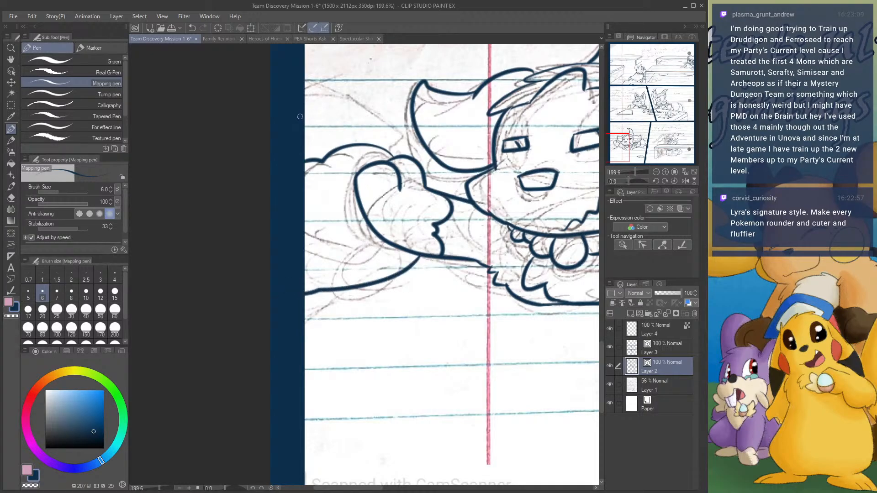
mouse_move(300, 116)
mouse_down()
mouse_move(349, 130)
mouse_move(359, 145)
mouse_up()
mouse_move(353, 305)
mouse_down()
mouse_move(322, 317)
mouse_move(364, 308)
mouse_move(404, 322)
mouse_move(373, 320)
mouse_move(396, 328)
mouse_up()
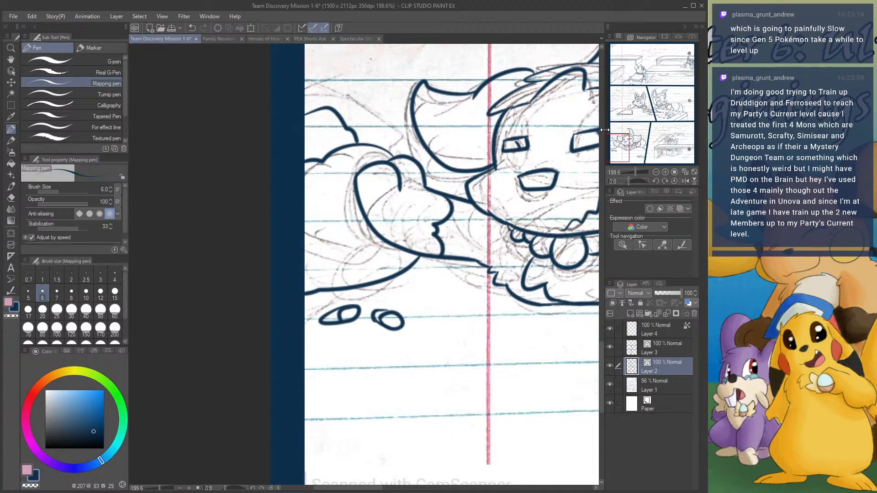
- Ink a slanted leaf-shaped oval with a midline on the tabletop near the lower-left corner of the "hrm..." panel
mouse_move(625, 152)
mouse_down()
mouse_move(641, 148)
mouse_move(630, 150)
mouse_up()
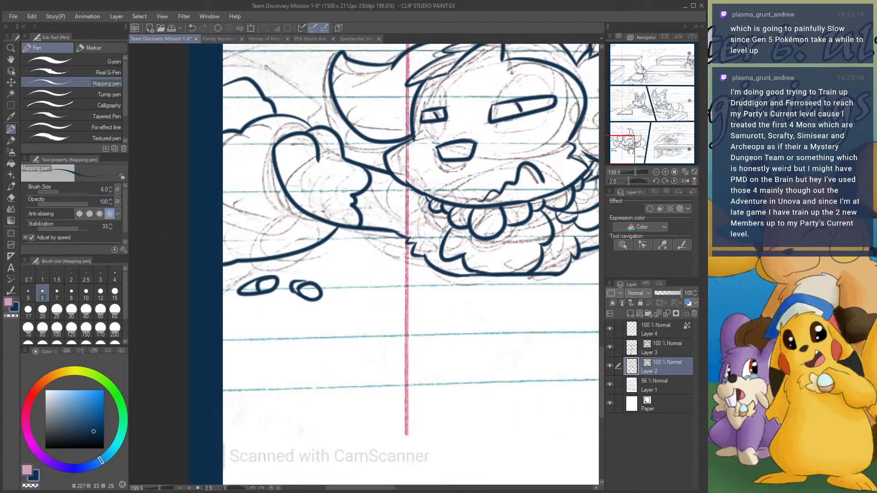
click(655, 172)
click(656, 171)
click(656, 172)
click(655, 171)
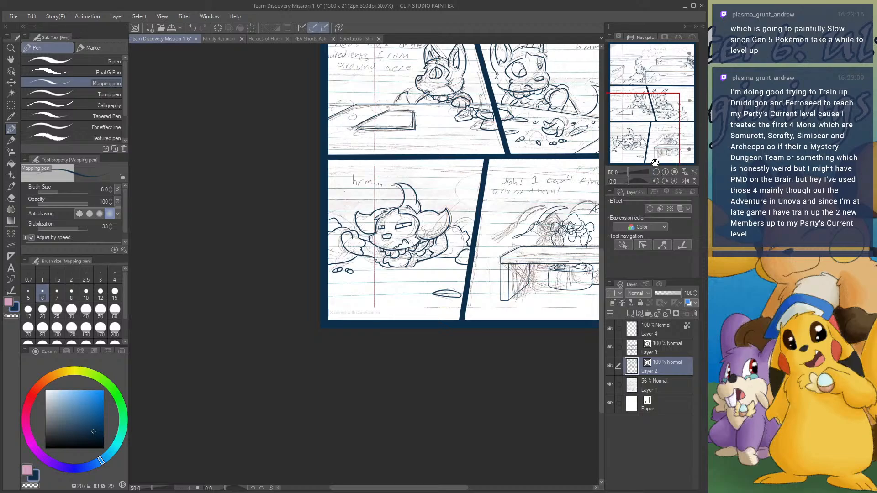
drag(647, 145, 633, 156)
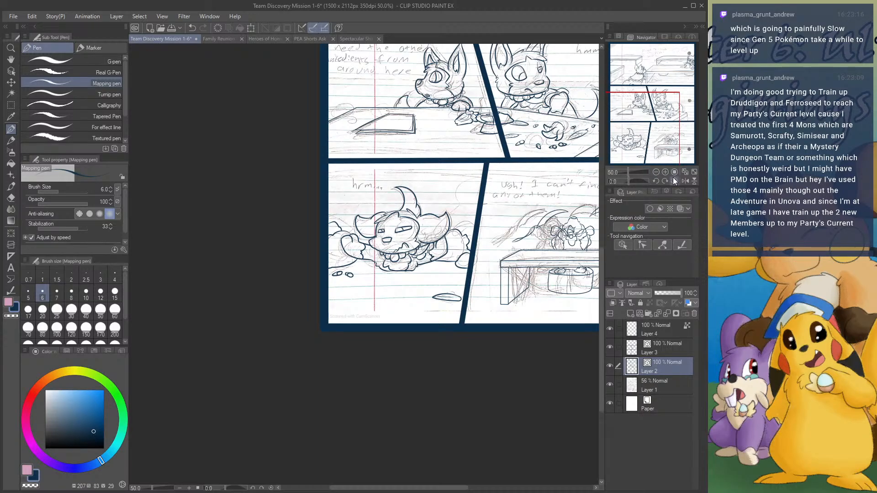
click(665, 172)
click(665, 171)
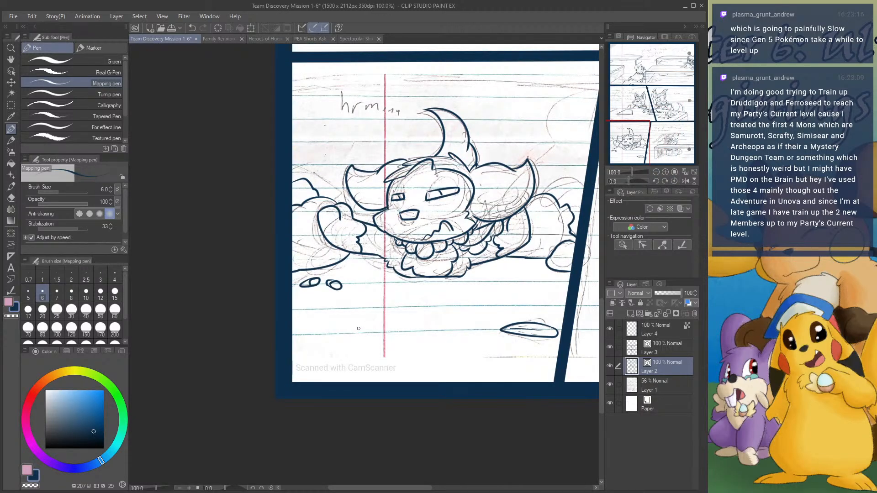
mouse_move(358, 328)
mouse_down()
mouse_move(324, 345)
mouse_move(363, 338)
mouse_move(360, 326)
mouse_up()
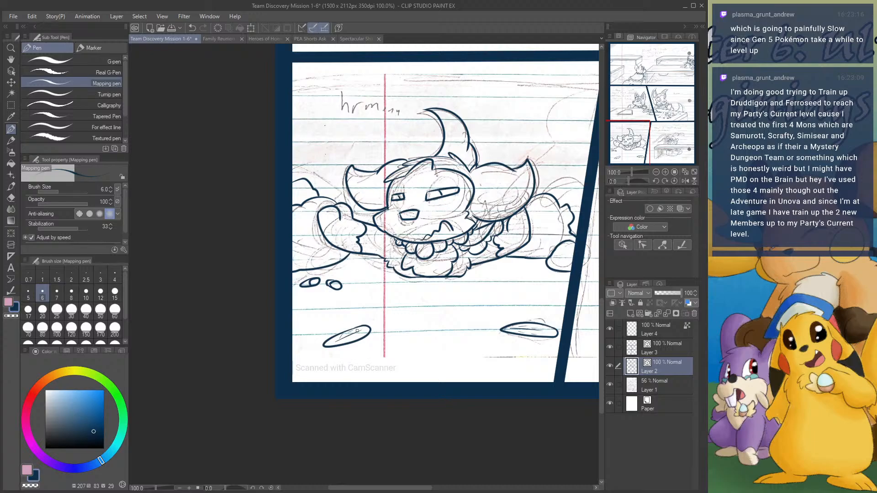
key(ctrl+z)
- Ink a lumpy mound between the two leaf-shaped ovals on the tabletop and save the comic page
drag(666, 139, 631, 161)
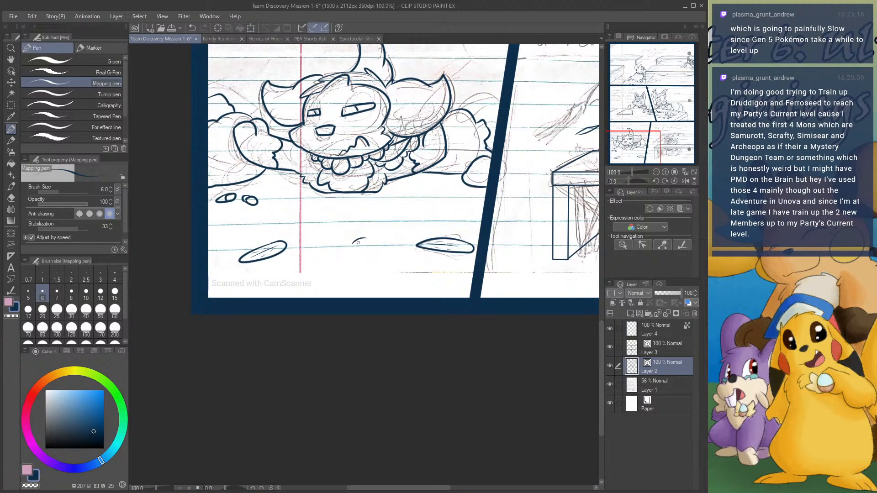
mouse_move(353, 242)
mouse_down()
mouse_move(336, 264)
mouse_move(384, 264)
mouse_up()
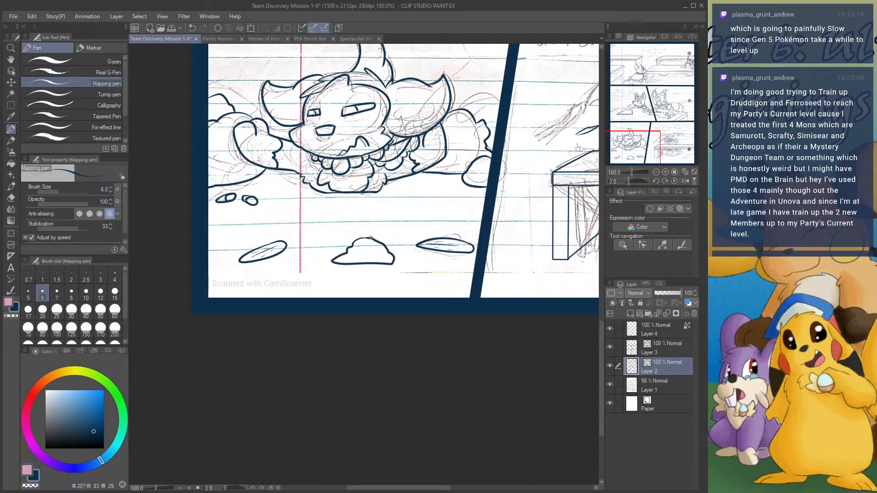
drag(371, 238, 385, 232)
click(685, 172)
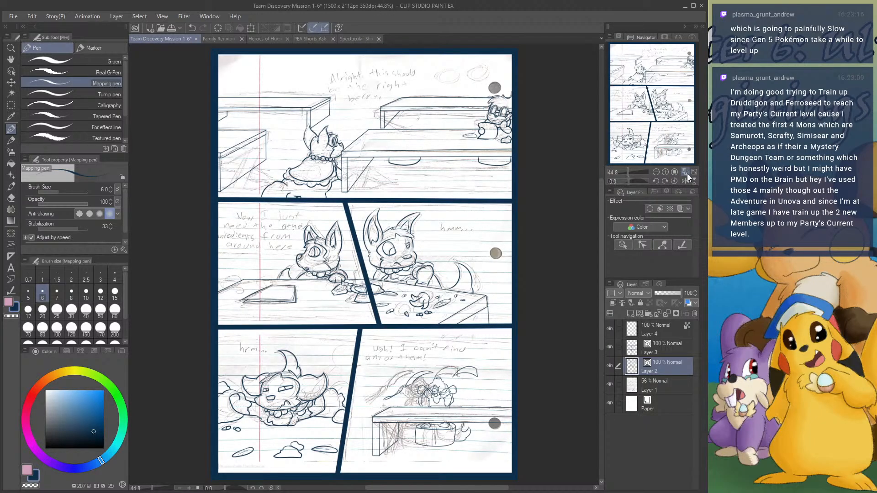
key(ctrl+s)
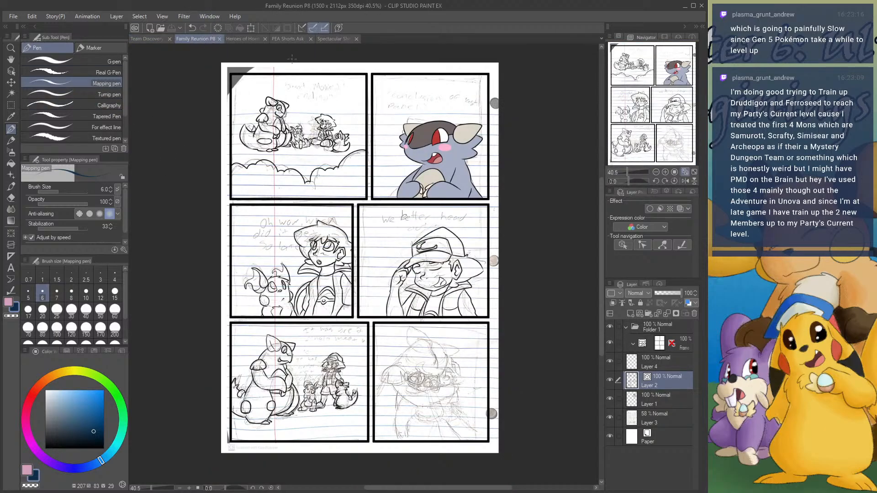
- Switch to the Family Reunion P8 page, set the pen colour to black and examine the rough sketch in the bottom-right panel
drag(52, 419, 44, 450)
scroll(500, 390, up, 3)
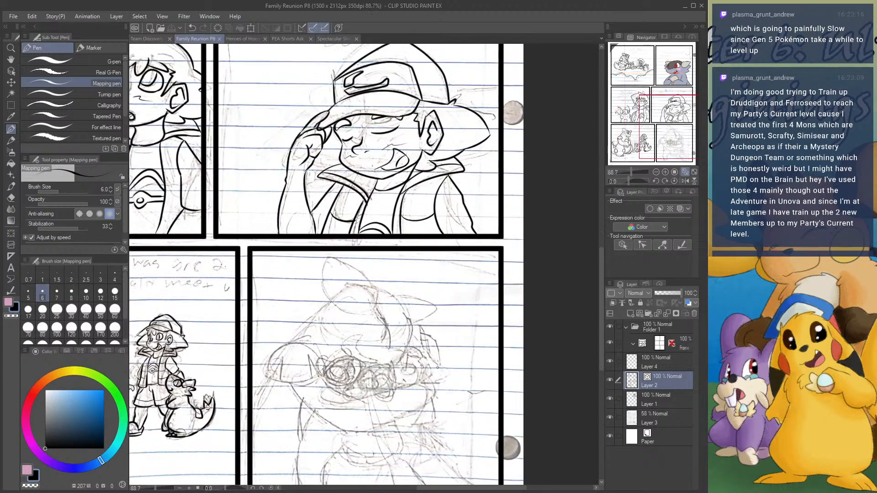
scroll(436, 366, down, 2)
scroll(383, 337, up, 4)
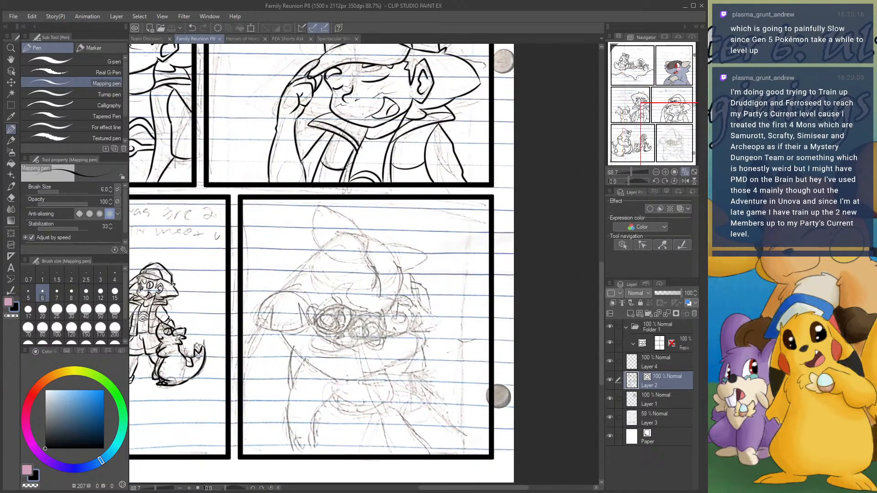
scroll(380, 338, up, 5)
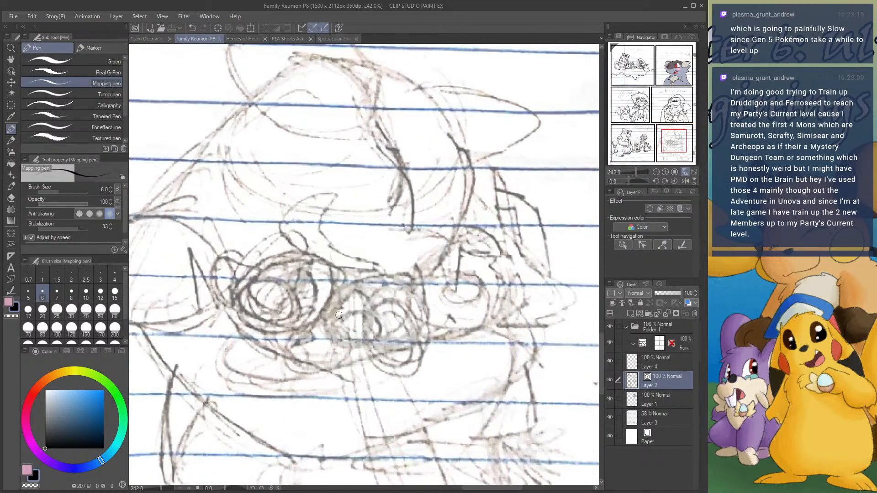
scroll(343, 315, down, 3)
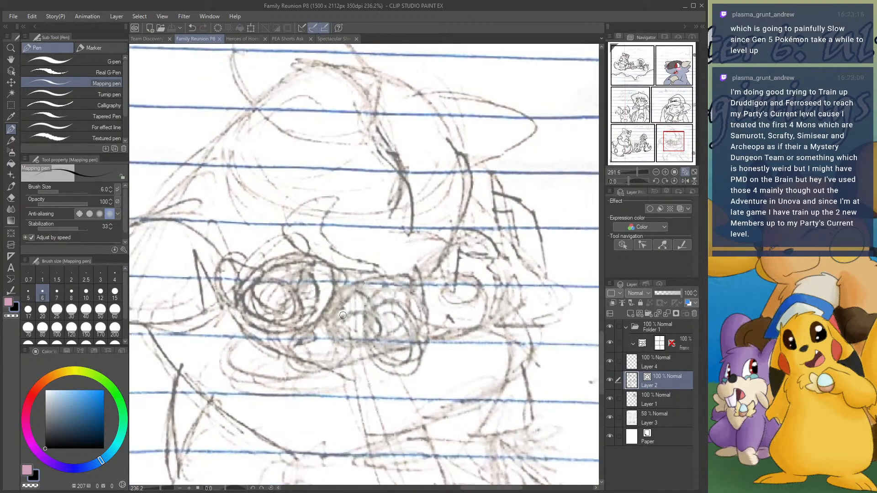
scroll(343, 314, up, 2)
scroll(342, 314, down, 3)
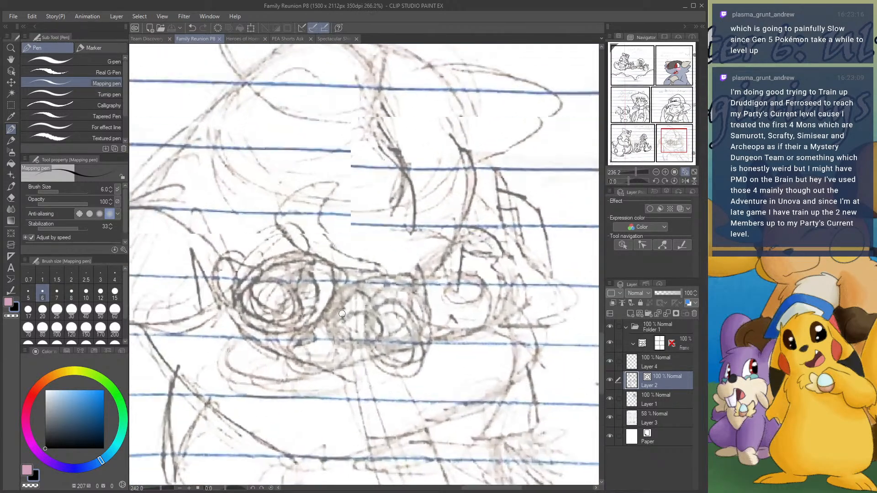
scroll(342, 314, up, 2)
scroll(342, 314, up, 1)
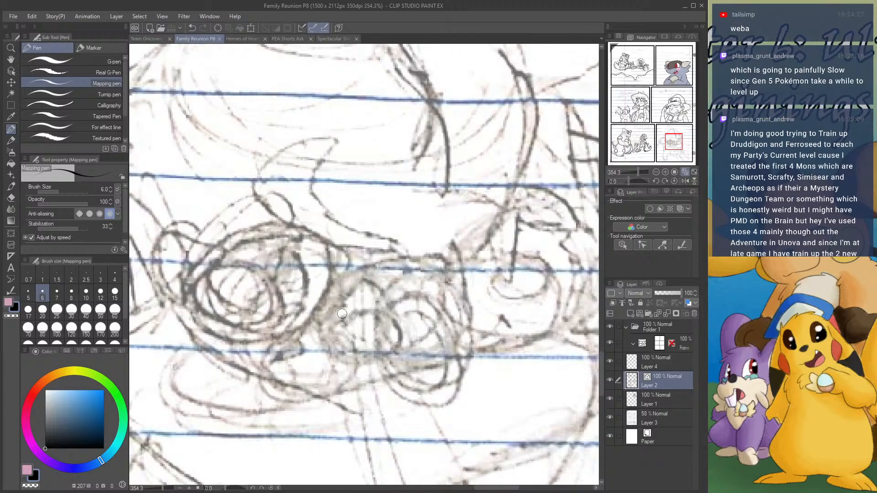
scroll(342, 313, down, 5)
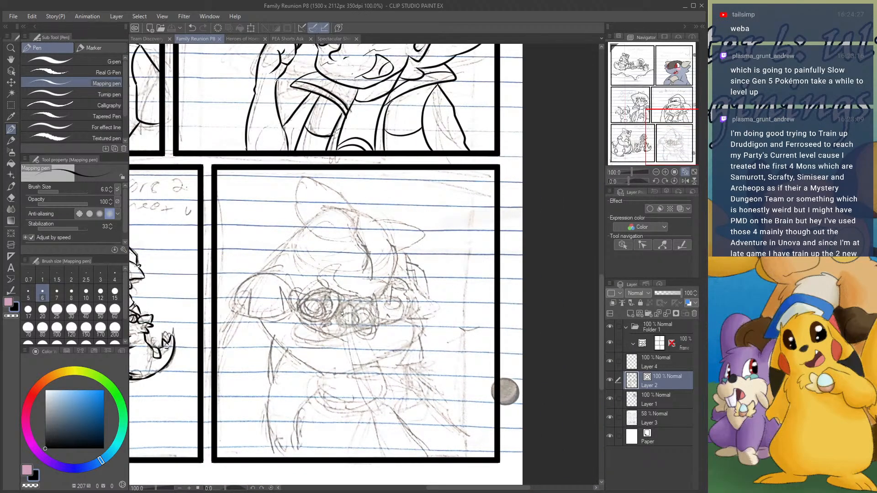
scroll(339, 315, down, 1)
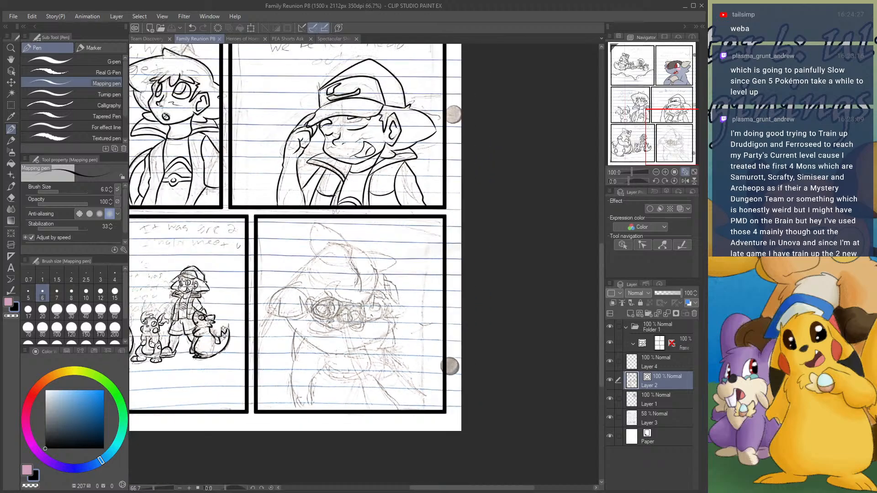
scroll(318, 316, up, 3)
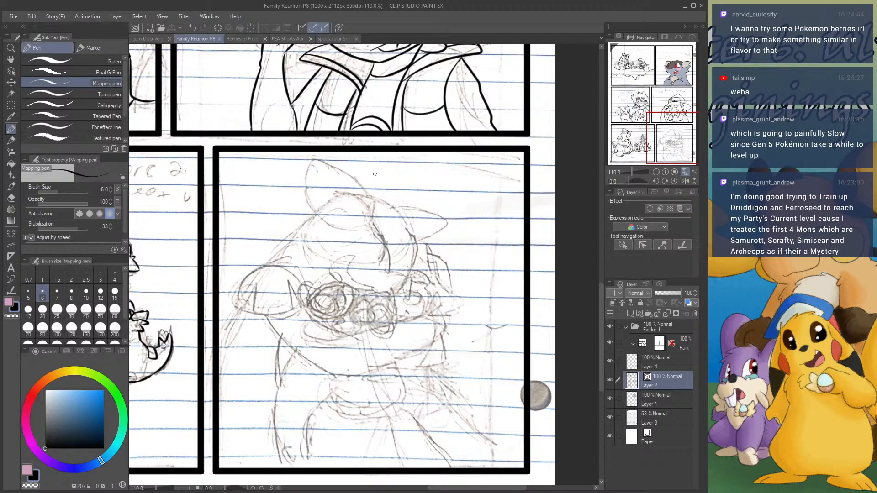
- Ink the pointed ear on top of the character's head, including its inner fold, in the bottom-right panel
mouse_move(310, 164)
mouse_down()
mouse_move(349, 181)
mouse_move(368, 208)
mouse_up()
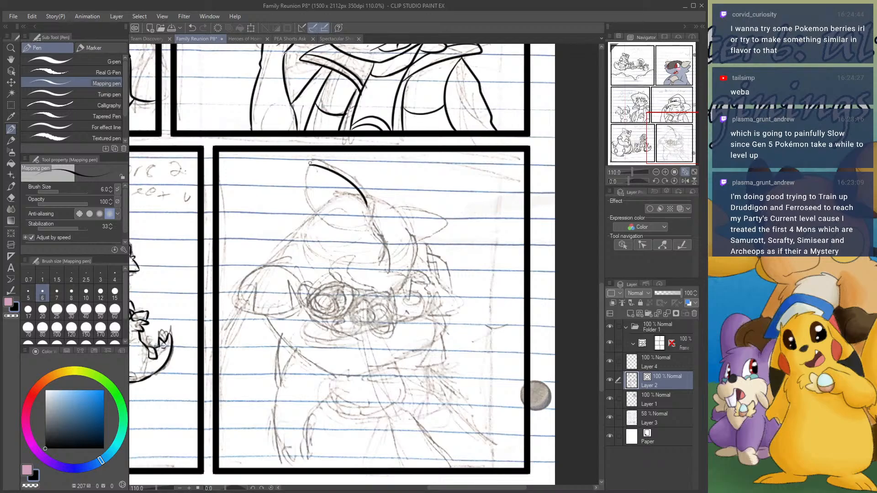
mouse_move(311, 164)
mouse_down()
mouse_move(312, 215)
mouse_move(334, 219)
mouse_up()
mouse_move(316, 184)
mouse_down()
mouse_move(339, 216)
mouse_move(367, 208)
mouse_up()
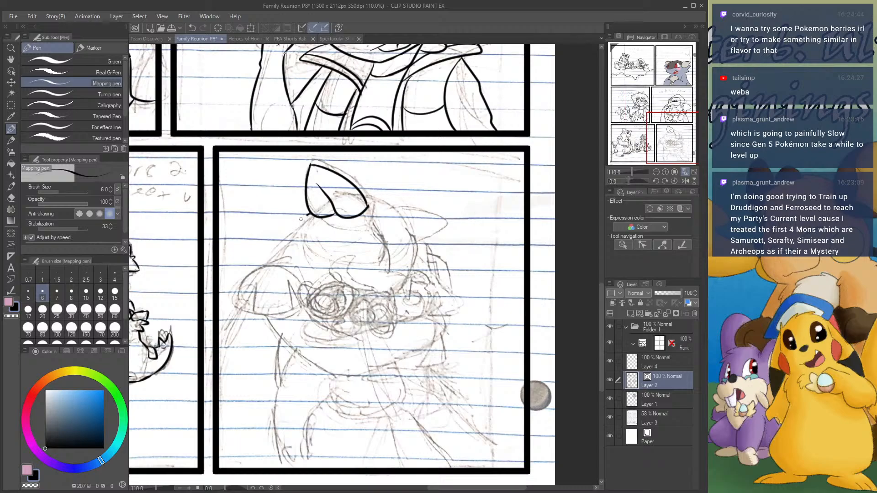
- Ink the sloping line down from the ear and the rounded dome shape with pointed notches at the side of the head
drag(309, 214, 226, 301)
key(ctrl+z)
drag(256, 267, 231, 302)
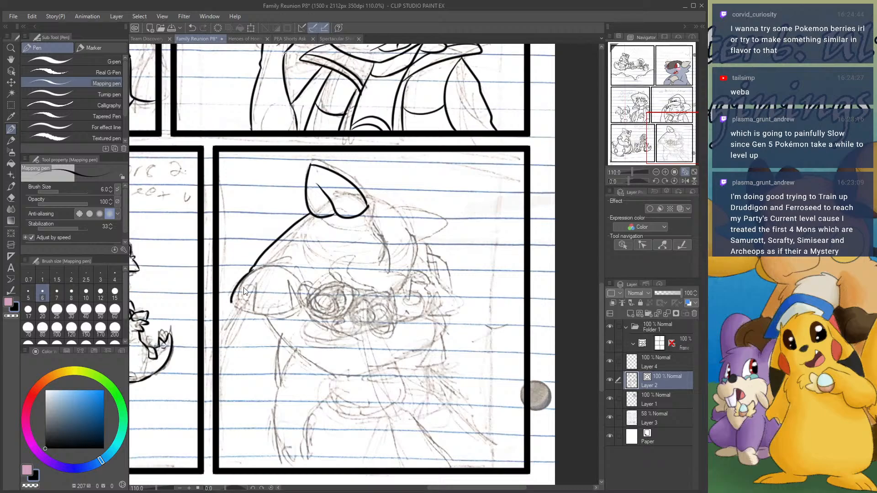
mouse_move(249, 272)
mouse_down()
mouse_move(234, 308)
mouse_move(255, 316)
mouse_move(299, 301)
mouse_move(301, 287)
mouse_move(265, 268)
mouse_move(244, 276)
mouse_move(271, 269)
mouse_move(239, 283)
mouse_move(237, 308)
mouse_move(278, 307)
mouse_move(302, 289)
mouse_move(256, 268)
mouse_up()
key(ctrl+z)
mouse_move(237, 323)
mouse_down()
mouse_move(247, 297)
mouse_move(248, 323)
mouse_move(289, 316)
mouse_up()
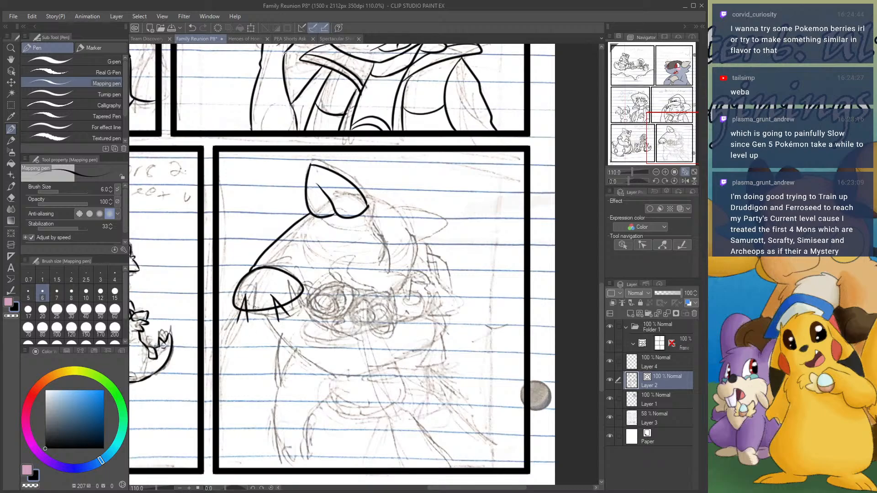
- Trim the overshooting strokes around the dome's notches with the Hard vector eraser, reduce its size to 4 and return to the pen
click(11, 198)
mouse_move(231, 318)
mouse_down()
mouse_move(251, 329)
mouse_move(299, 315)
mouse_up()
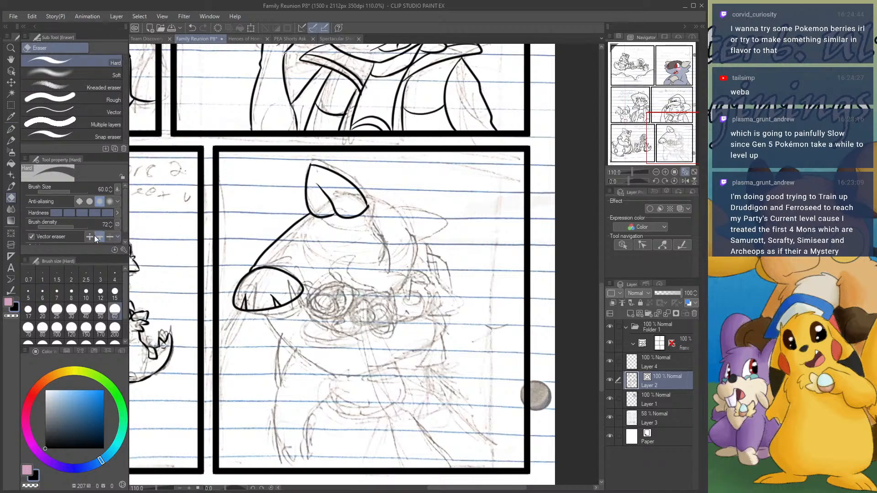
click(114, 276)
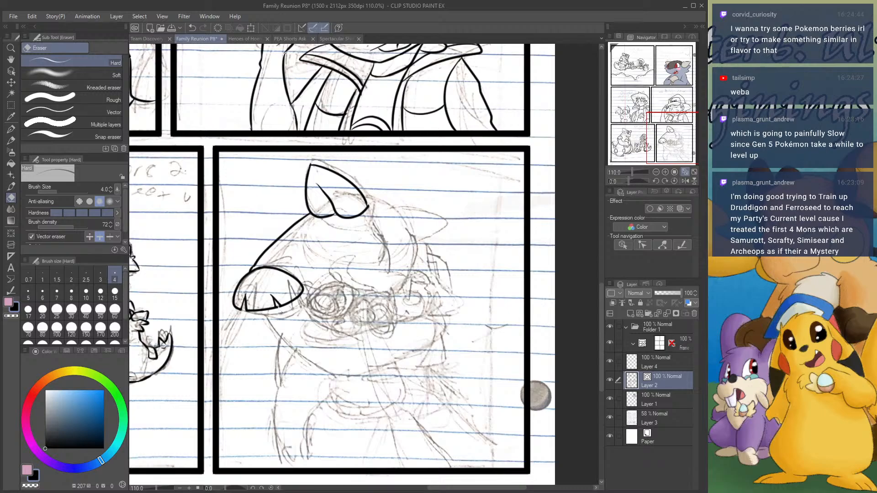
key(p)
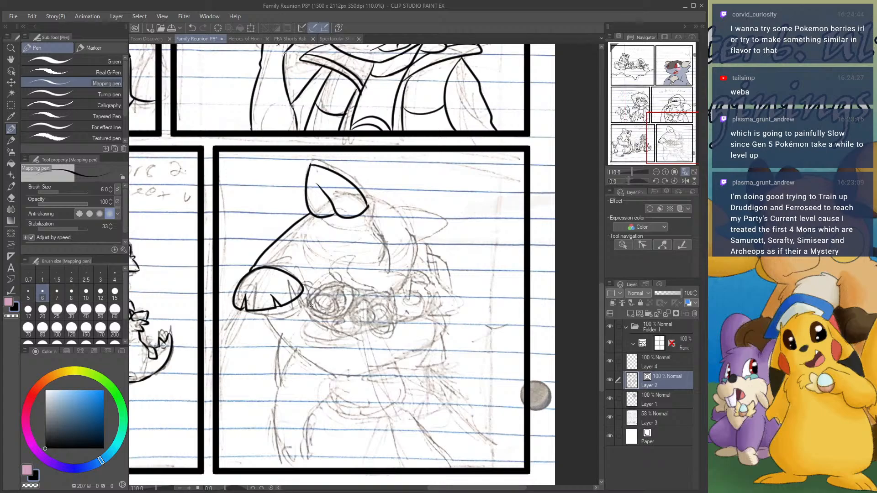
- Ink the character's jaw line from beneath the dome shape down around the chin
mouse_move(258, 317)
mouse_down()
mouse_move(290, 362)
mouse_move(330, 382)
mouse_up()
key(ctrl+z)
mouse_move(255, 309)
mouse_down()
mouse_move(304, 368)
mouse_move(350, 378)
mouse_move(383, 361)
mouse_up()
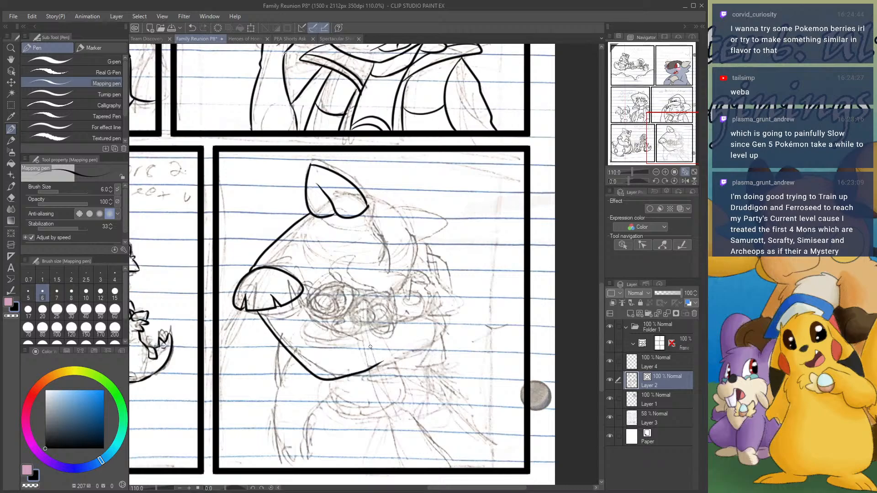
- Ink the curved line running below the eyes and the line from the dome shape down to the panel border
mouse_move(299, 298)
mouse_down()
mouse_move(328, 326)
mouse_move(360, 329)
mouse_up()
key(ctrl+z)
drag(246, 311, 215, 354)
key(ctrl+z)
drag(242, 308, 218, 359)
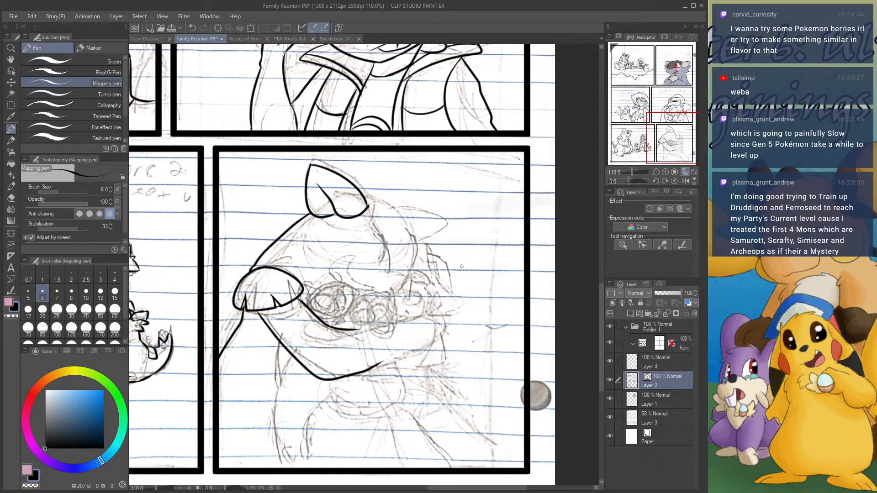
- Ink four small rounded shapes in a row along the curved line across the face
click(664, 174)
click(665, 174)
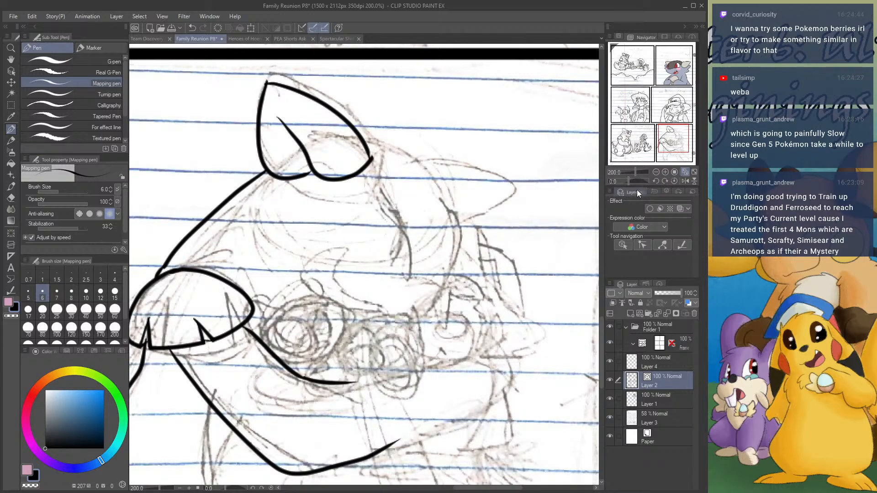
drag(661, 138, 655, 141)
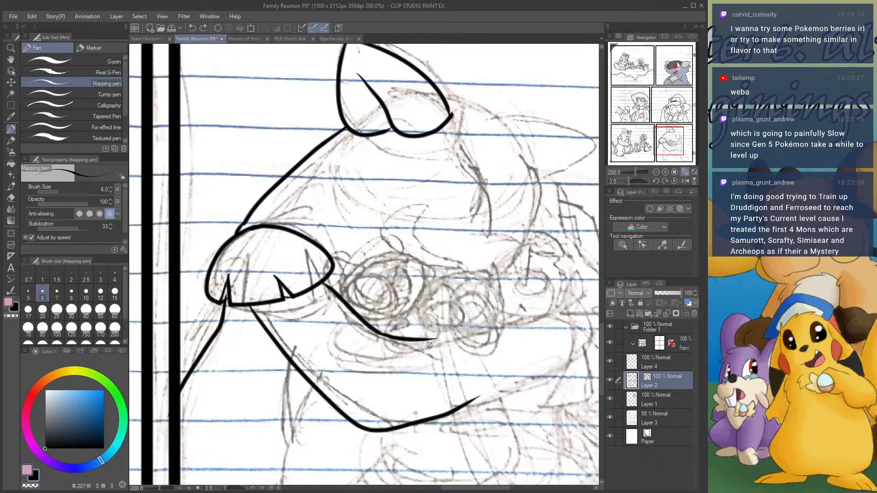
mouse_move(429, 345)
mouse_down()
mouse_move(473, 369)
mouse_move(474, 328)
mouse_move(430, 341)
mouse_up()
mouse_move(497, 317)
mouse_down()
mouse_move(508, 358)
mouse_move(527, 330)
mouse_move(491, 314)
mouse_up()
mouse_move(343, 305)
mouse_down()
mouse_move(365, 335)
mouse_move(361, 306)
mouse_move(343, 307)
mouse_move(349, 343)
mouse_move(370, 308)
mouse_move(343, 297)
mouse_move(378, 354)
mouse_move(411, 340)
mouse_move(394, 317)
mouse_up()
key(ctrl+z)
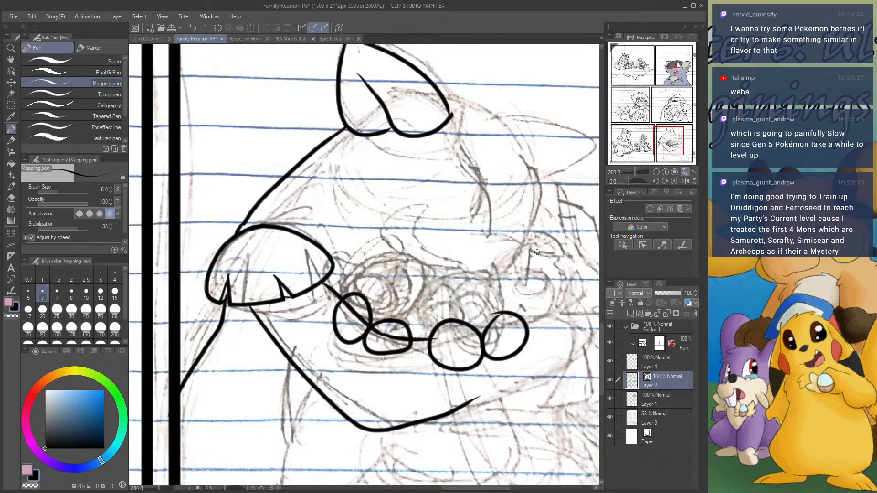
- Ink the curved outline beside the jaw, a small oval at its end and a rounded lobe beneath the chin
scroll(366, 274, down, 5)
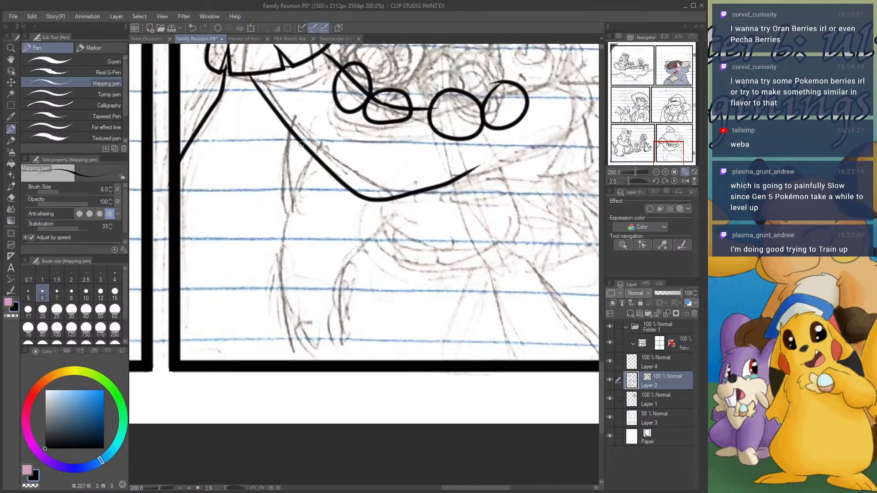
mouse_move(300, 143)
mouse_down()
mouse_move(261, 188)
mouse_move(291, 208)
mouse_up()
drag(400, 200, 363, 226)
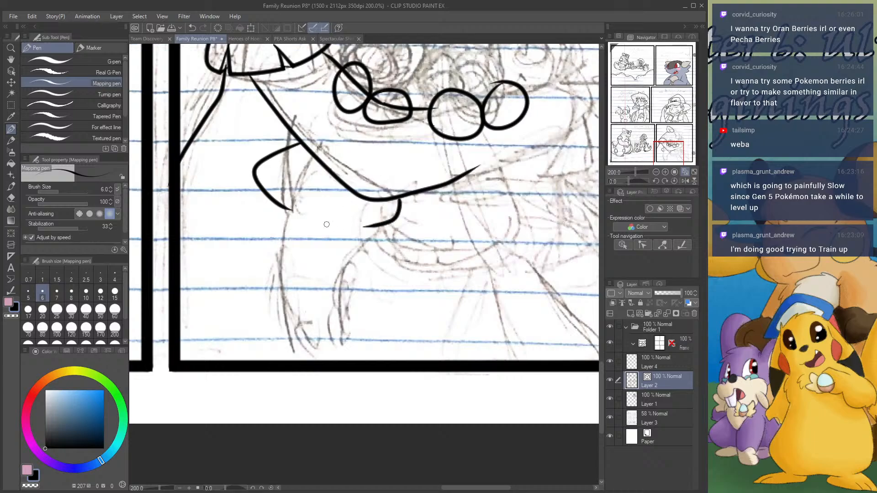
mouse_move(285, 199)
mouse_down()
mouse_move(285, 222)
mouse_move(301, 205)
mouse_move(273, 195)
mouse_move(264, 215)
mouse_up()
key(ctrl+z)
mouse_move(271, 184)
mouse_down()
mouse_move(351, 201)
mouse_move(322, 228)
mouse_up()
key(ctrl+z)
drag(333, 181, 379, 222)
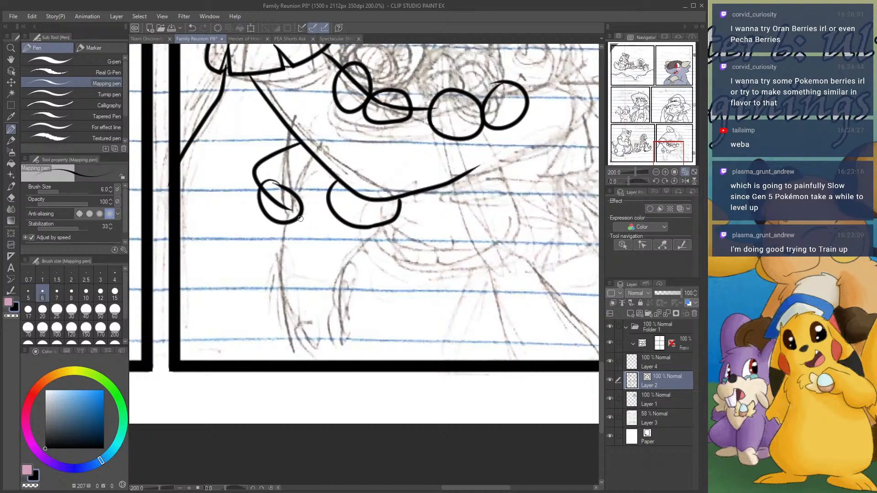
- Ink the tapering, pointed shape hanging beneath the oval and the lobe below the chin, and erase the overlapping lines within them
mouse_move(300, 219)
mouse_down()
mouse_move(342, 220)
mouse_move(330, 219)
mouse_move(332, 318)
mouse_move(327, 298)
mouse_move(374, 218)
mouse_up()
key(ctrl+z)
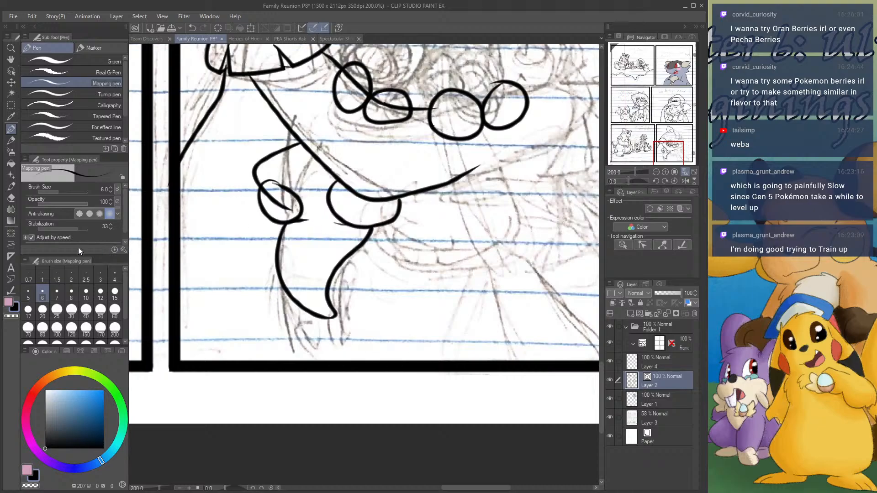
click(11, 198)
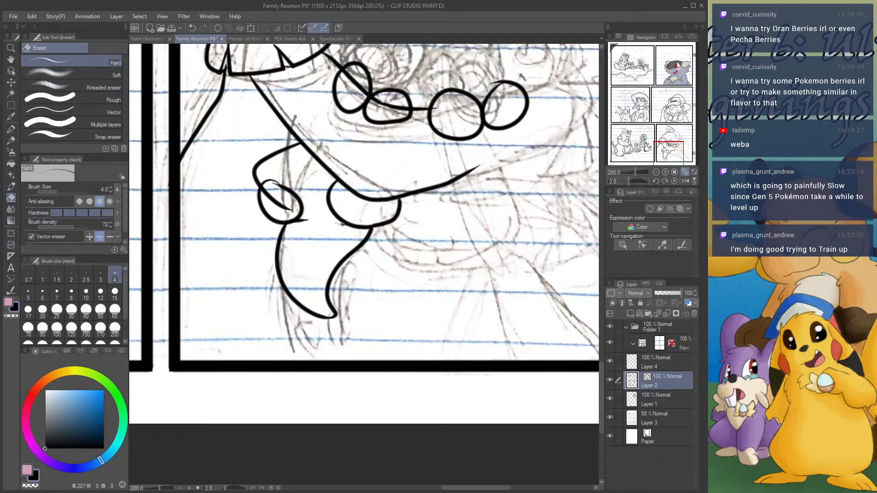
drag(337, 184, 345, 193)
drag(281, 203, 271, 185)
- Ink small rounded fingers on both paws below the jaw and a curved line between the paws
click(11, 129)
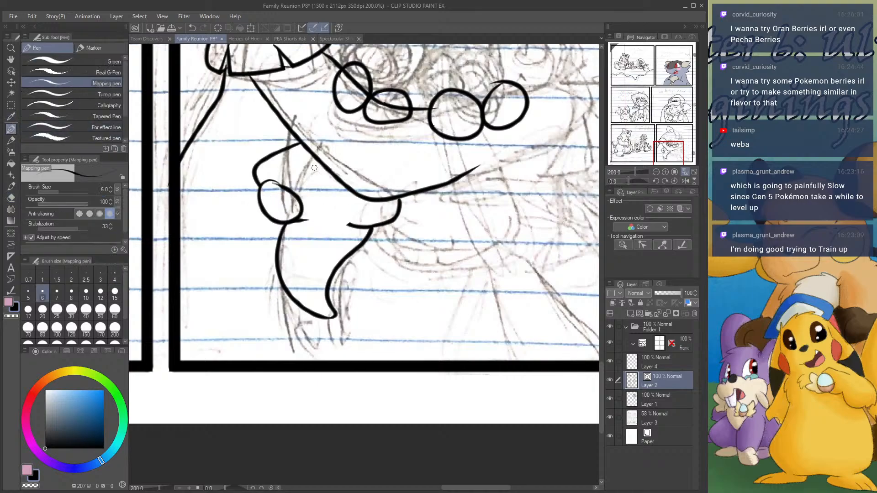
mouse_move(340, 184)
mouse_down()
mouse_move(353, 195)
mouse_move(342, 197)
mouse_move(346, 210)
mouse_up()
mouse_move(274, 178)
mouse_down()
mouse_move(251, 187)
mouse_move(272, 187)
mouse_move(253, 190)
mouse_move(253, 205)
mouse_move(262, 205)
mouse_move(260, 186)
mouse_move(279, 182)
mouse_up()
click(11, 198)
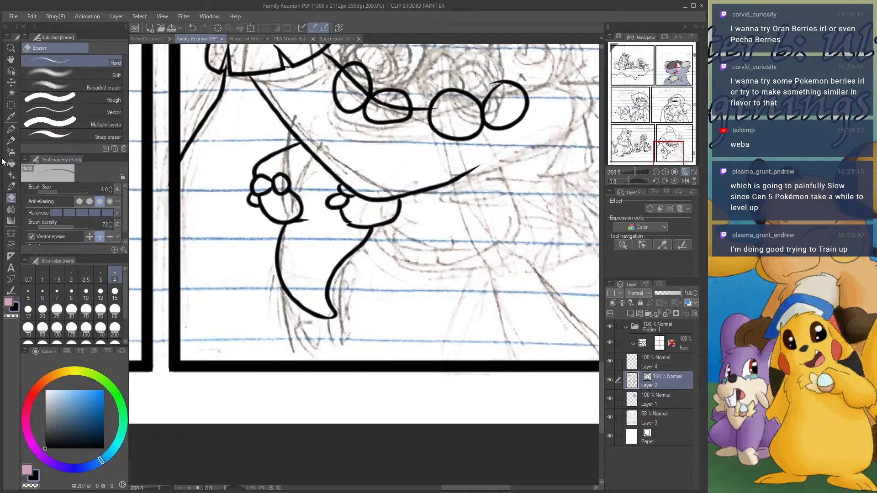
click(11, 129)
mouse_move(305, 148)
mouse_down()
mouse_move(297, 181)
mouse_move(329, 190)
mouse_move(349, 178)
mouse_up()
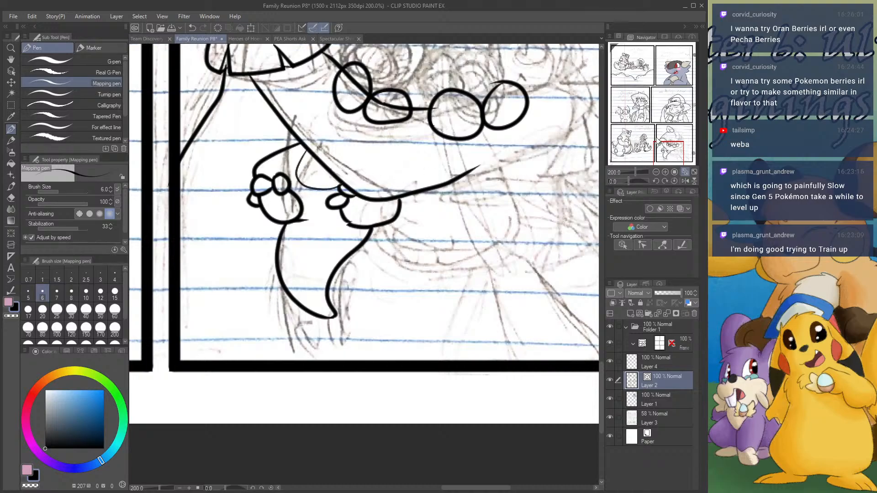
drag(669, 147, 669, 130)
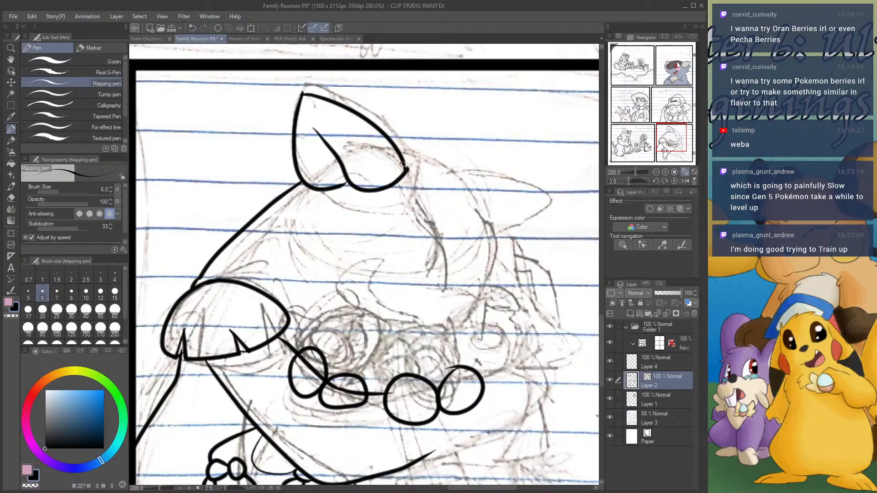
key(ctrl+z)
mouse_move(406, 168)
mouse_down()
mouse_move(456, 168)
mouse_move(489, 238)
mouse_move(463, 304)
mouse_up()
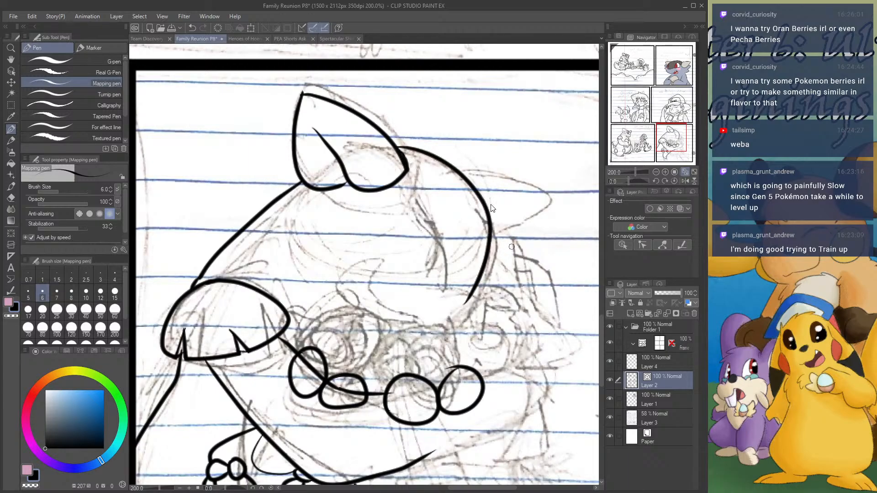
key(ctrl+z)
drag(398, 148, 475, 190)
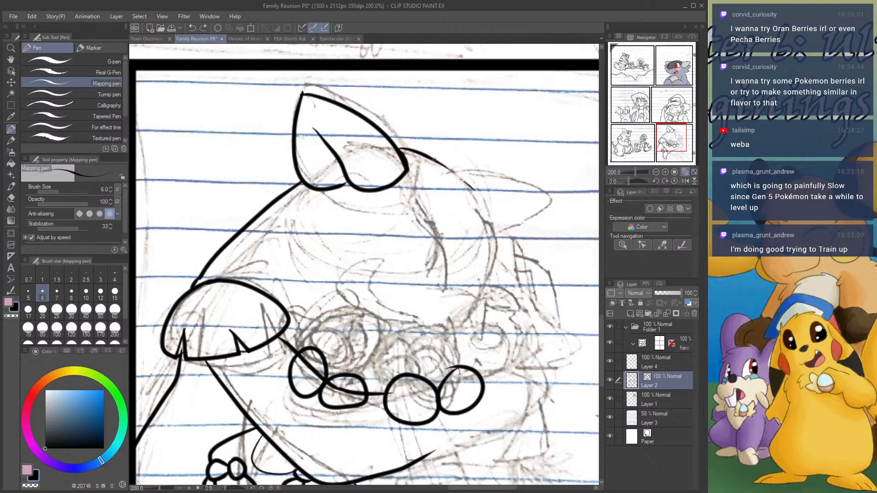
key(ctrl+z)
alt+click(417, 169)
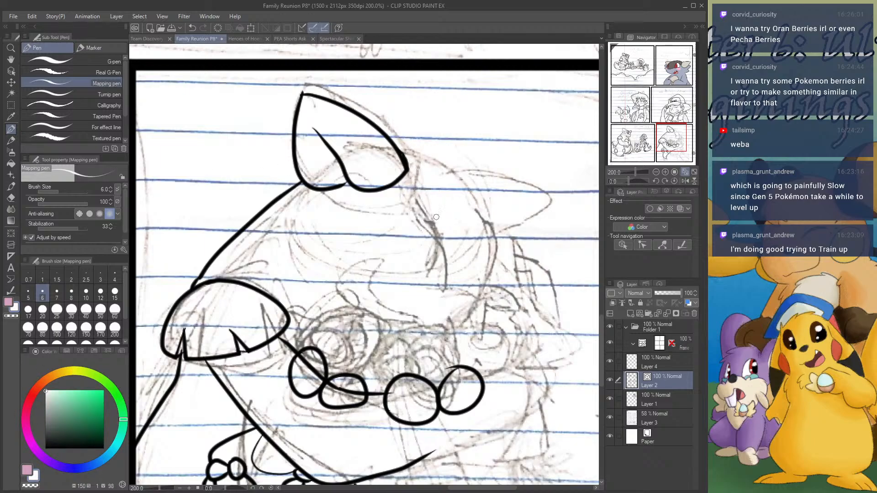
mouse_move(436, 217)
mouse_down()
mouse_move(455, 233)
mouse_move(420, 226)
mouse_up()
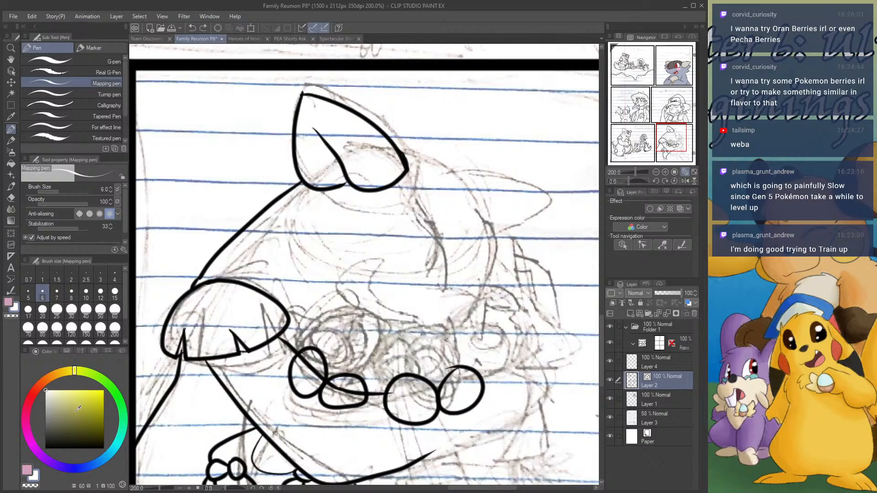
- Ink in black the long outline curving down from the ear, and a thick curved stroke inside it at brush size 15
click(46, 448)
mouse_move(399, 148)
mouse_down()
mouse_move(490, 208)
mouse_move(480, 286)
mouse_up()
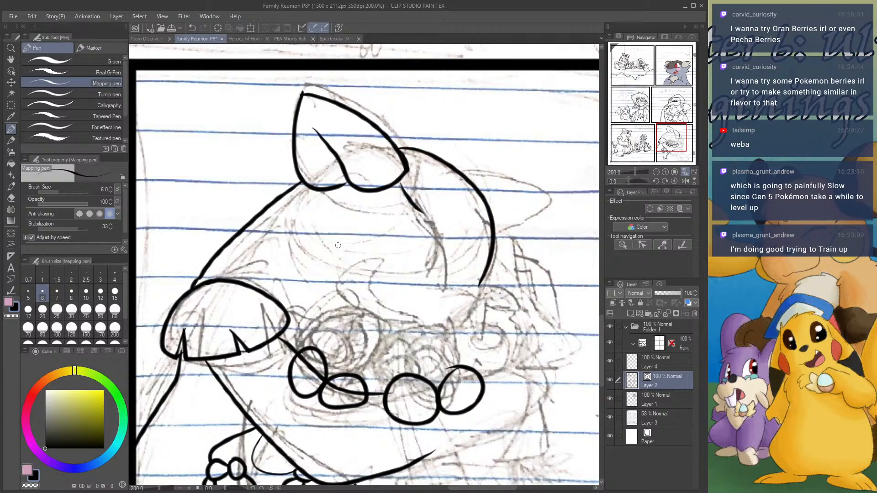
click(114, 295)
drag(418, 211, 436, 283)
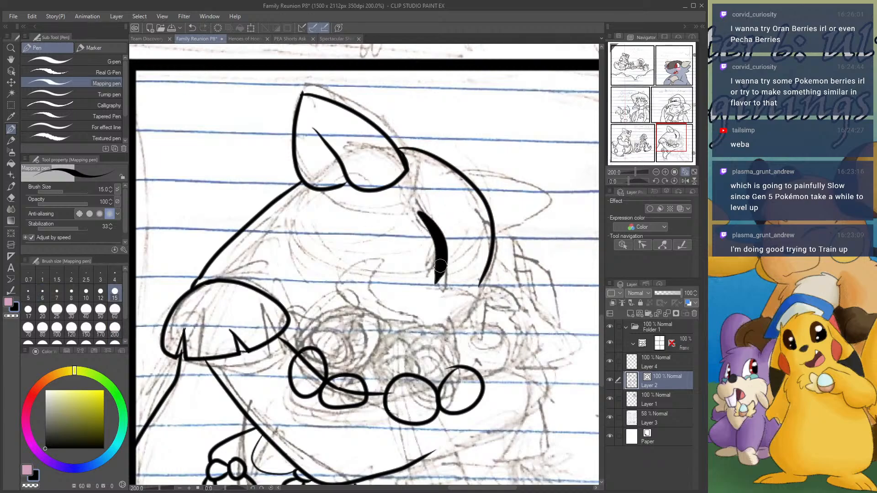
- Finish the lock around the thick stroke with size 6 lines from the ear to its jagged end, and ink the pointed ear behind it
click(42, 294)
drag(397, 182, 427, 213)
key(ctrl+z)
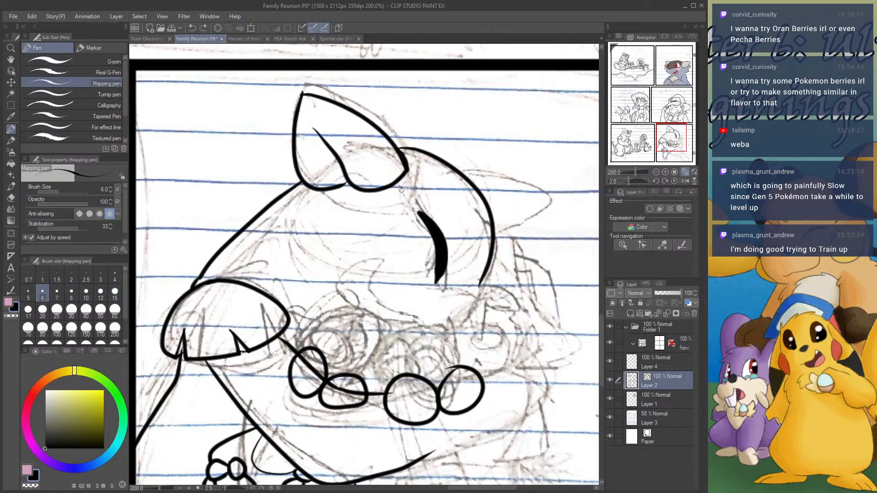
drag(398, 184, 420, 214)
mouse_move(439, 282)
mouse_down()
mouse_move(468, 299)
mouse_move(487, 270)
mouse_move(455, 330)
mouse_up()
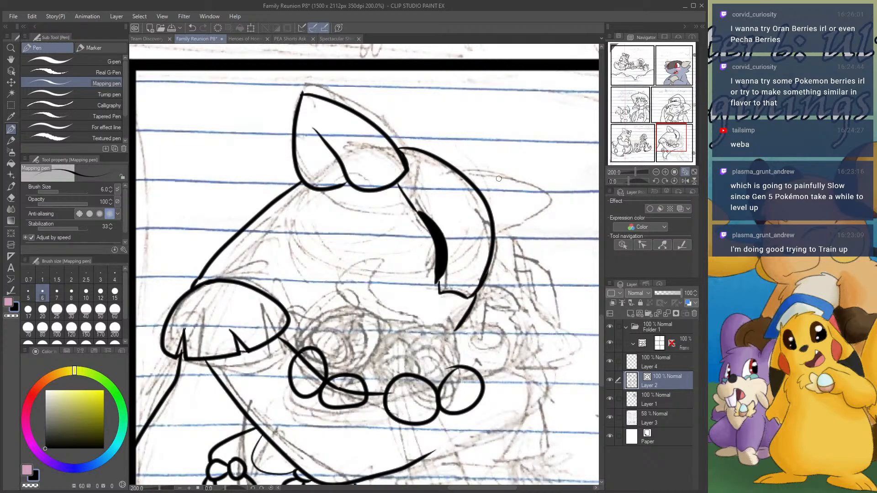
mouse_move(461, 171)
mouse_down()
mouse_move(558, 207)
mouse_move(495, 247)
mouse_up()
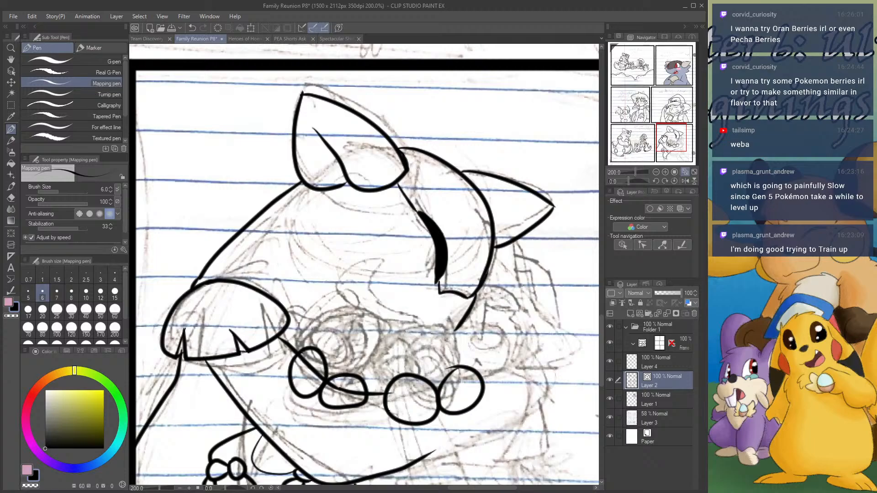
- Ink a rounded, two-peaked shape beside the chin and two curving parallel lines from its underside down to the panel border
drag(663, 139, 660, 158)
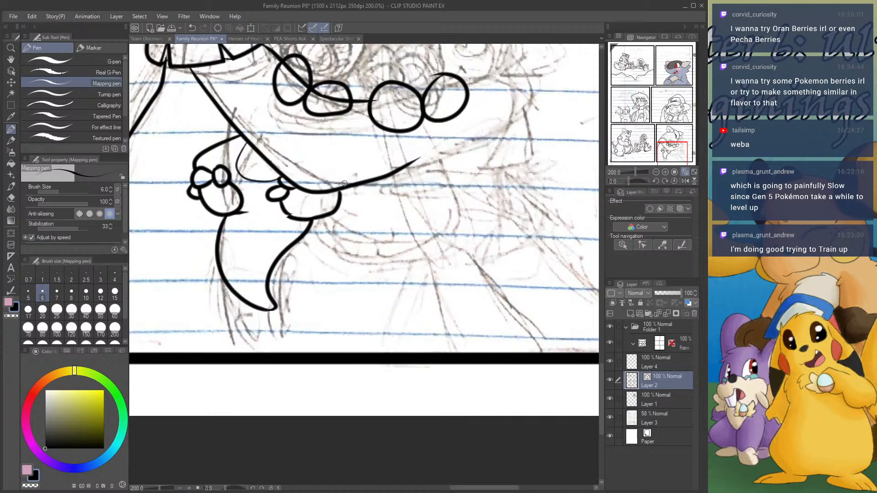
mouse_move(345, 184)
mouse_down()
mouse_move(388, 153)
mouse_move(409, 180)
mouse_move(445, 142)
mouse_move(461, 163)
mouse_move(462, 185)
mouse_up()
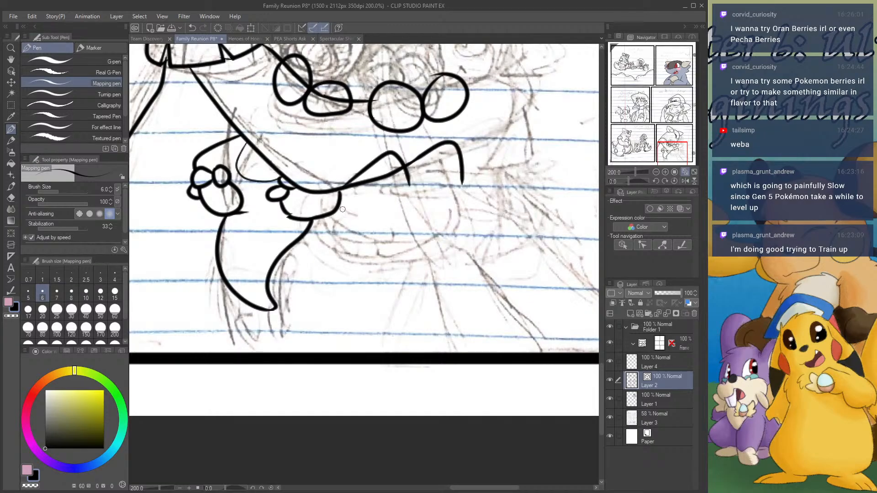
mouse_move(343, 209)
mouse_down()
mouse_move(393, 234)
mouse_move(440, 219)
mouse_move(462, 180)
mouse_up()
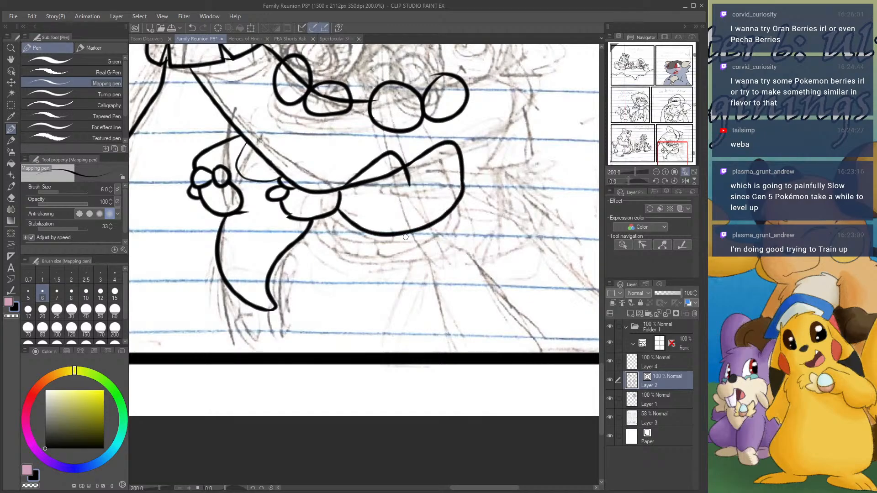
mouse_move(402, 235)
mouse_down()
mouse_move(498, 330)
mouse_move(466, 362)
mouse_up()
mouse_move(414, 234)
mouse_down()
mouse_move(424, 253)
mouse_move(485, 263)
mouse_move(515, 315)
mouse_move(493, 353)
mouse_up()
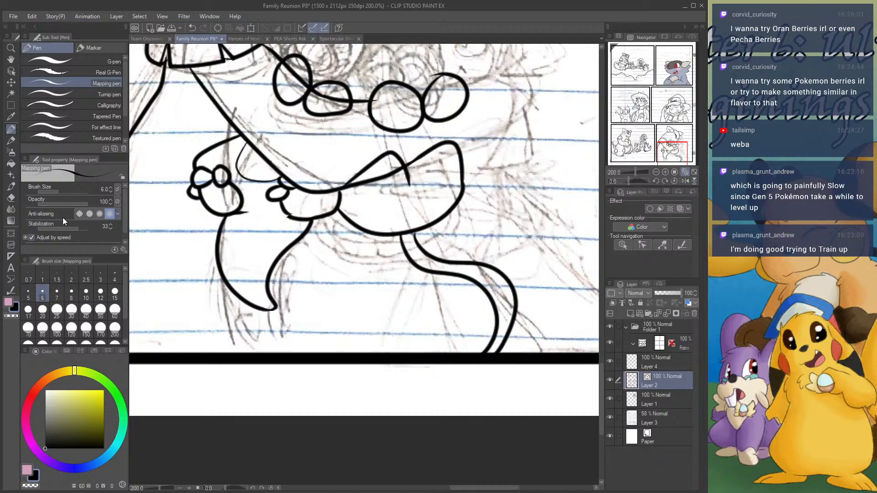
click(11, 198)
drag(396, 187, 417, 181)
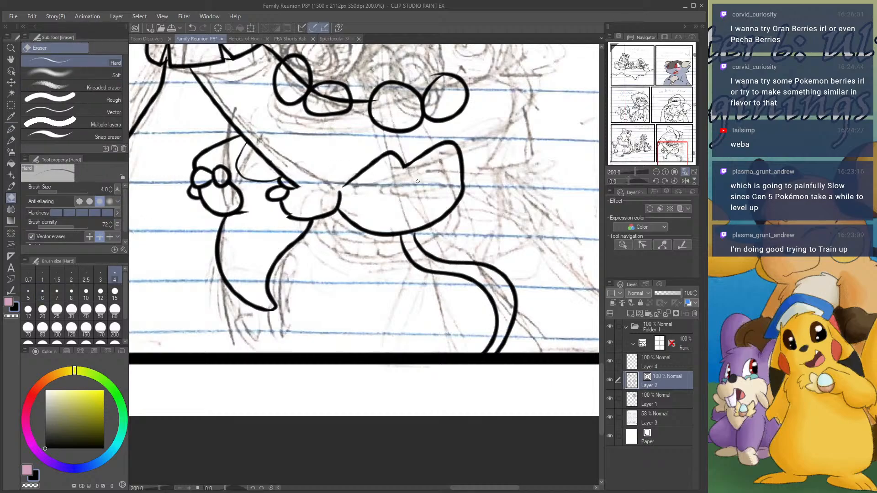
key(ctrl+z)
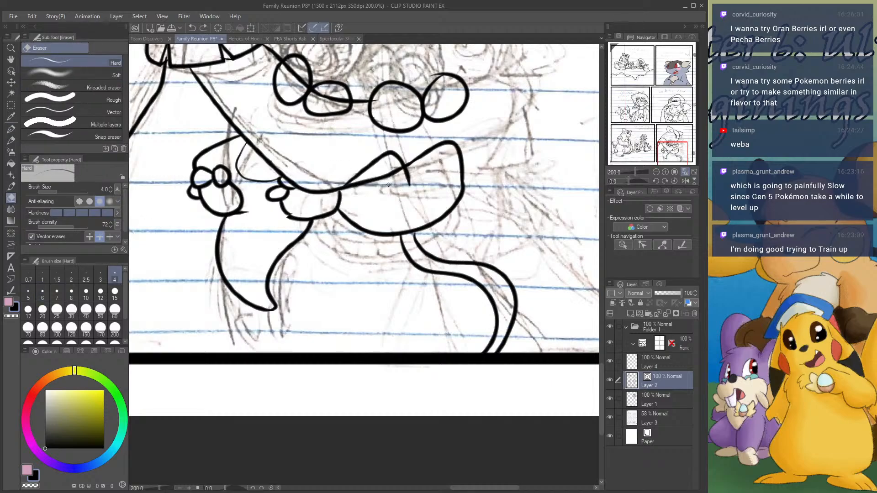
- Touch up where the two-peaked shape meets the paw, and erase the lines crossing that shape and the row of small rounded shapes
click(11, 130)
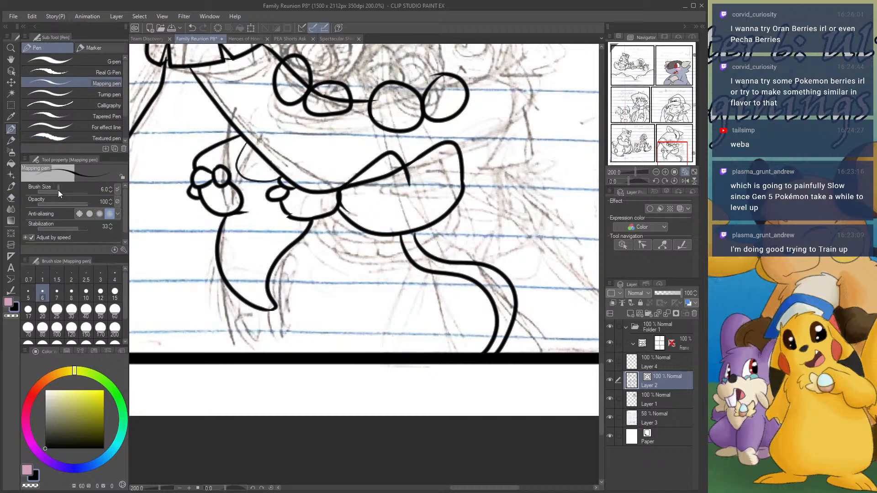
click(11, 197)
mouse_move(365, 181)
mouse_down()
mouse_move(374, 197)
mouse_move(351, 201)
mouse_move(351, 212)
mouse_move(360, 208)
mouse_move(339, 201)
mouse_up()
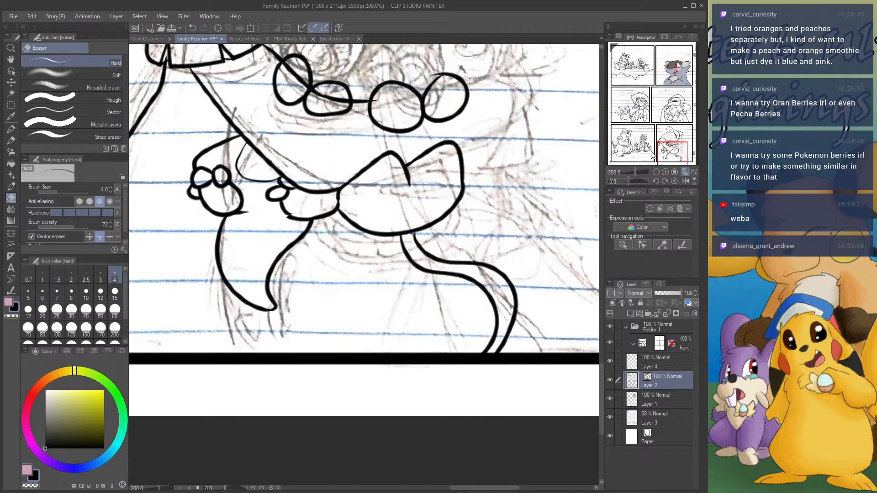
click(671, 146)
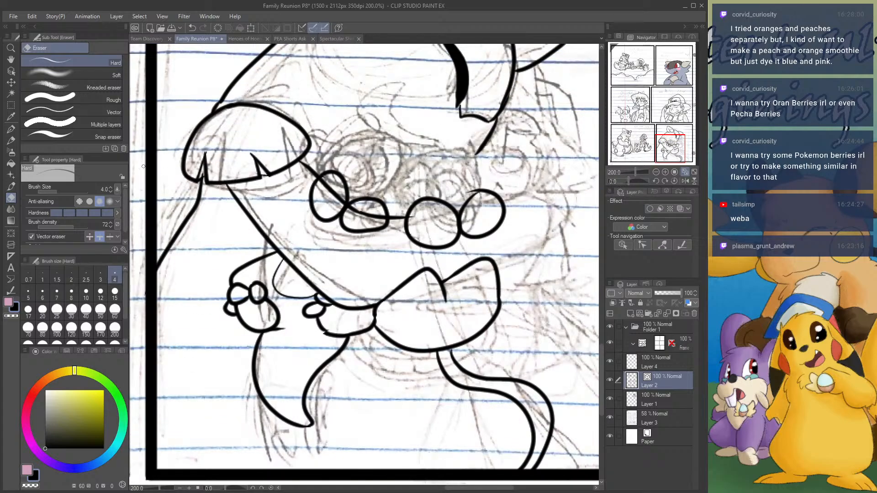
mouse_move(337, 189)
mouse_down()
mouse_move(347, 206)
mouse_move(394, 214)
mouse_up()
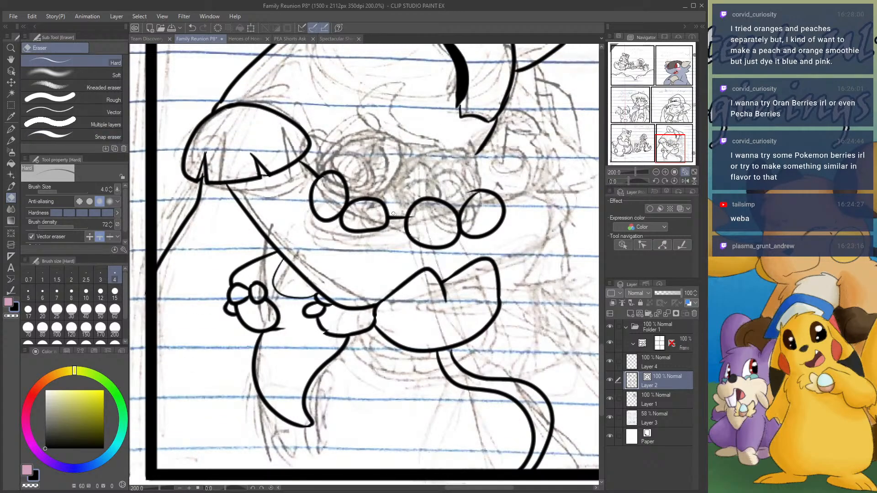
- Ink a fold curve inside the two-peaked shape and the tufted head outline of the small figure above the rounded shapes
key(p)
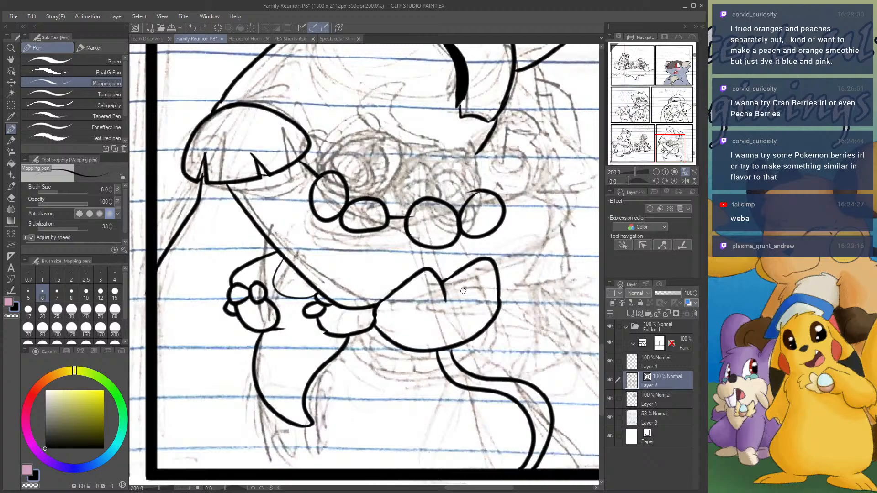
mouse_move(445, 296)
mouse_down()
mouse_move(463, 292)
mouse_move(471, 266)
mouse_up()
drag(662, 147, 666, 143)
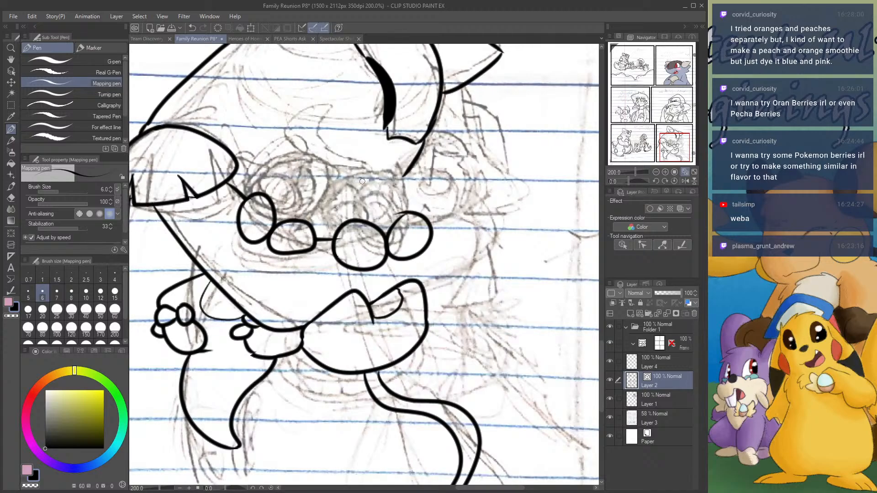
mouse_move(364, 165)
mouse_down()
mouse_move(382, 161)
mouse_move(411, 175)
mouse_move(419, 216)
mouse_move(392, 238)
mouse_move(347, 224)
mouse_up()
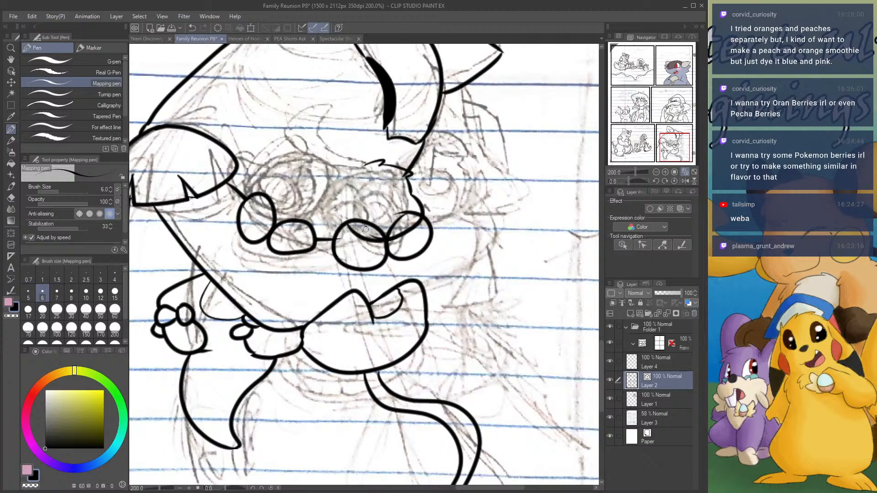
- Erase the circle lines crossing the small figure's head, and ink its closed eyes, nose and mouth
key(e)
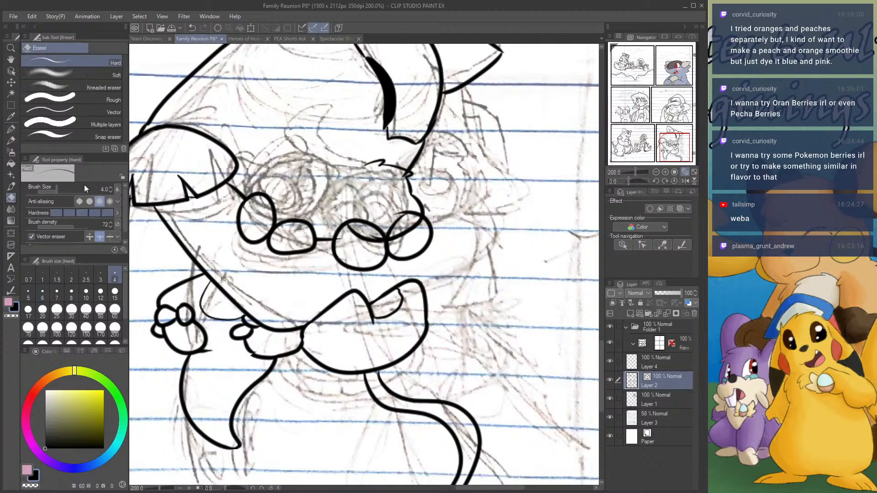
mouse_move(367, 220)
mouse_down()
mouse_move(399, 213)
mouse_move(379, 236)
mouse_up()
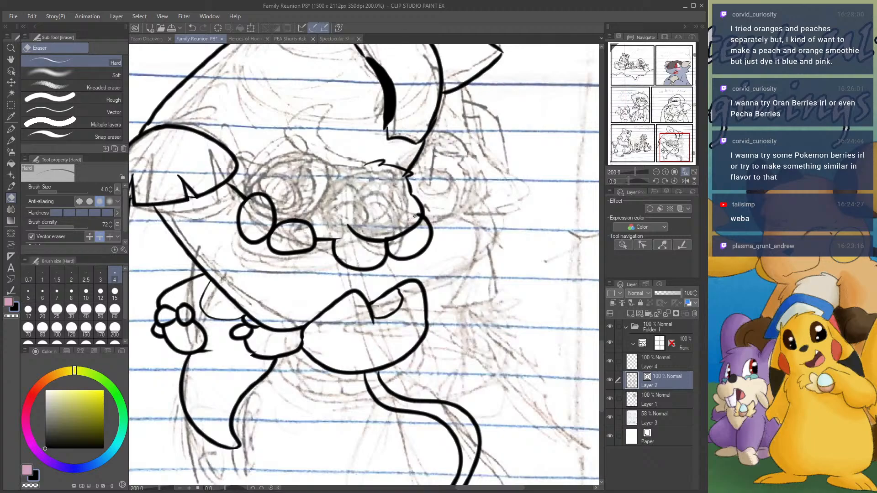
key(p)
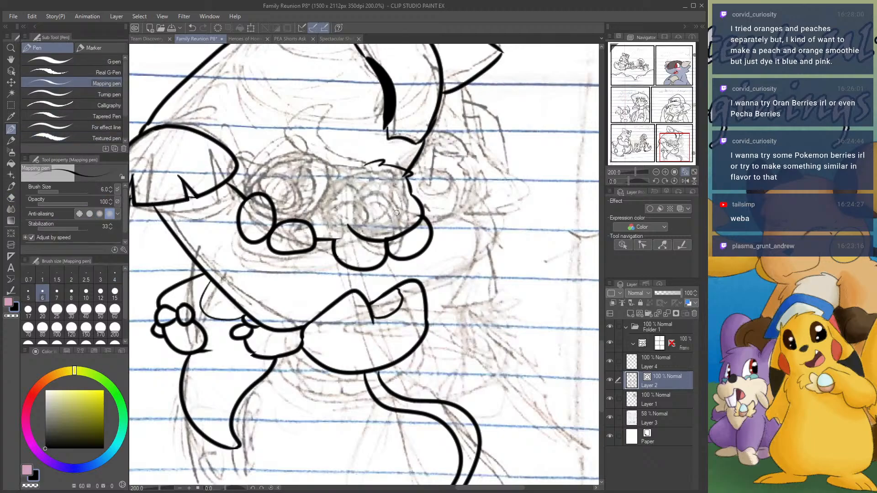
mouse_move(391, 212)
mouse_down()
mouse_move(389, 238)
mouse_move(385, 224)
mouse_move(401, 235)
mouse_move(386, 235)
mouse_move(383, 205)
mouse_up()
key(ctrl+z)
mouse_move(351, 231)
mouse_down()
mouse_move(355, 265)
mouse_move(388, 264)
mouse_move(343, 270)
mouse_up()
key(ctrl+z)
- Erase the leftover circle below the small figure's chin and ink its first paw in that place
key(e)
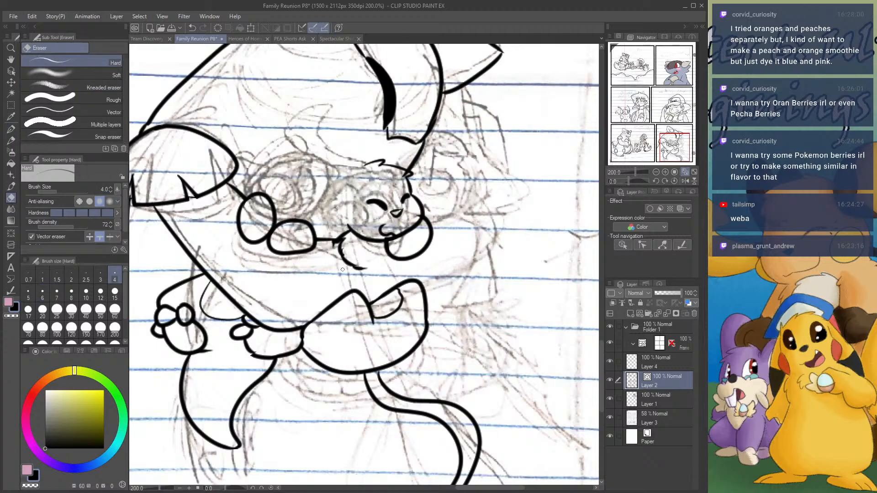
key(ctrl+z)
key(ctrl+y)
mouse_move(401, 253)
mouse_down()
mouse_move(419, 254)
mouse_move(387, 251)
mouse_move(396, 253)
mouse_up()
click(11, 129)
mouse_move(363, 268)
mouse_down()
mouse_move(387, 277)
mouse_move(396, 262)
mouse_move(387, 244)
mouse_move(373, 244)
mouse_move(383, 275)
mouse_up()
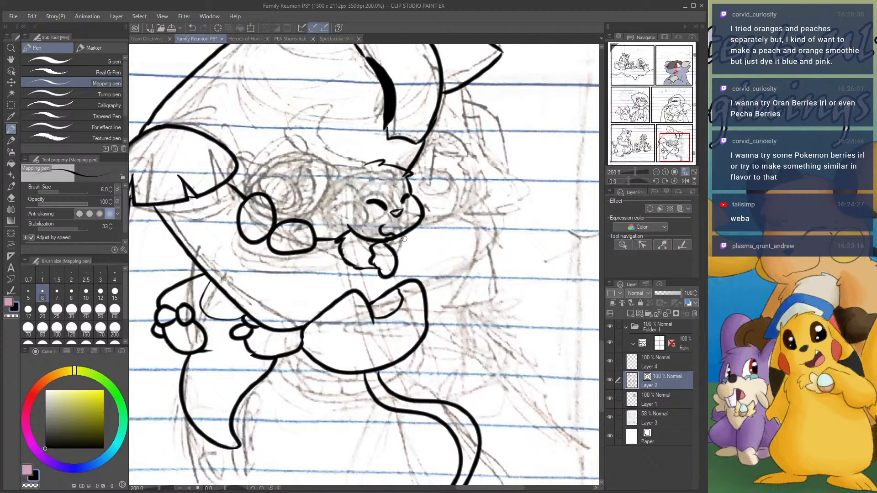
- Ink the small figure's second paw and round cheeks, and a curve inside the two-peaked shape near the chin
mouse_move(410, 229)
mouse_down()
mouse_move(419, 248)
mouse_move(397, 270)
mouse_move(391, 247)
mouse_move(401, 241)
mouse_up()
drag(421, 208, 413, 231)
mouse_move(359, 209)
mouse_down()
mouse_move(344, 222)
mouse_move(365, 231)
mouse_move(359, 208)
mouse_up()
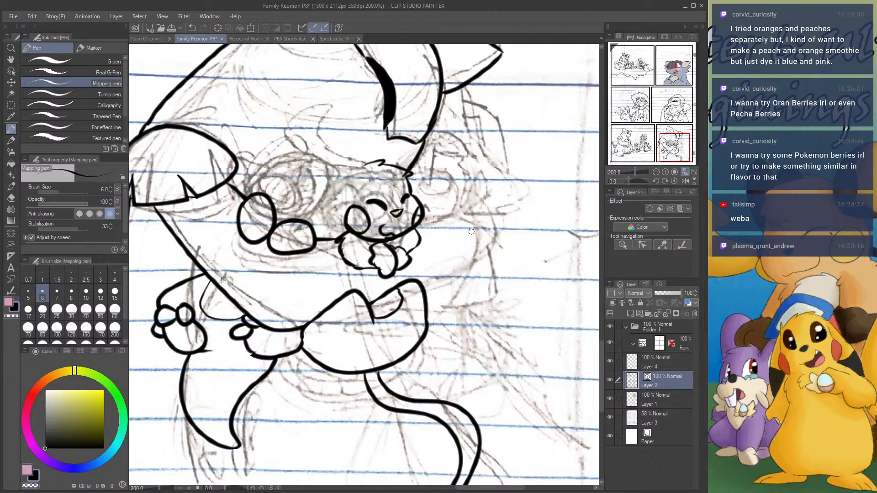
mouse_move(316, 320)
mouse_down()
mouse_move(332, 366)
mouse_move(357, 372)
mouse_up()
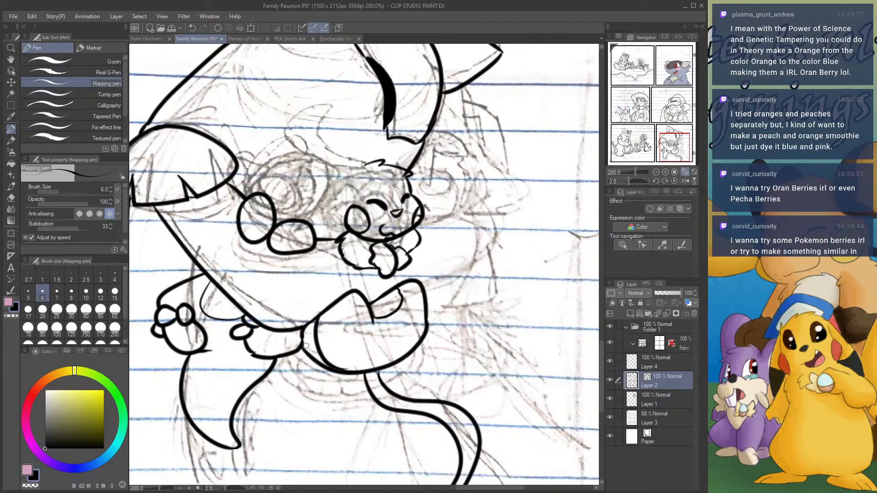
- Erase the short curve joining the small foot to the two-peaked shape, and try a small stroke where the shape meets the tail
click(11, 198)
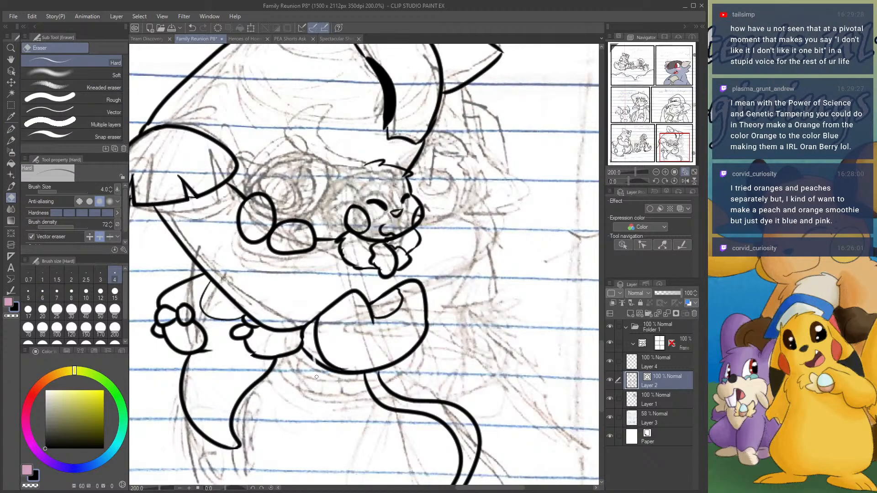
drag(314, 357, 313, 362)
click(12, 130)
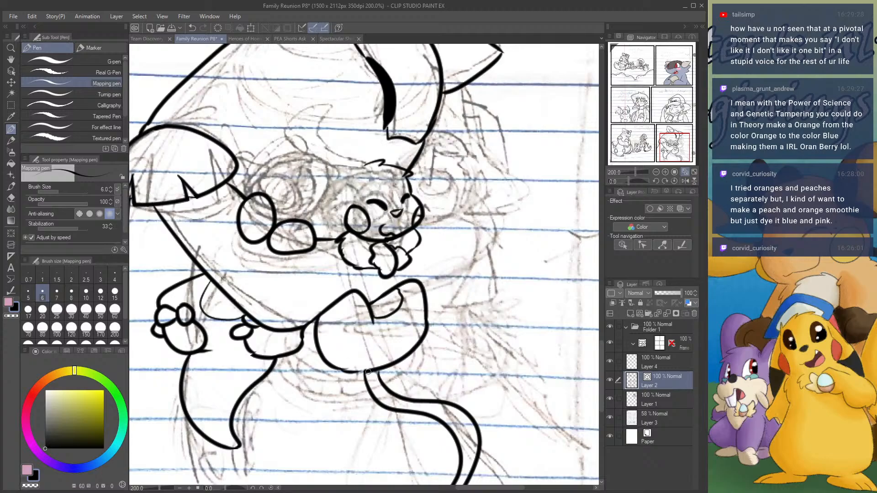
mouse_move(368, 371)
mouse_down()
mouse_move(341, 369)
mouse_move(373, 372)
mouse_up()
key(ctrl+z)
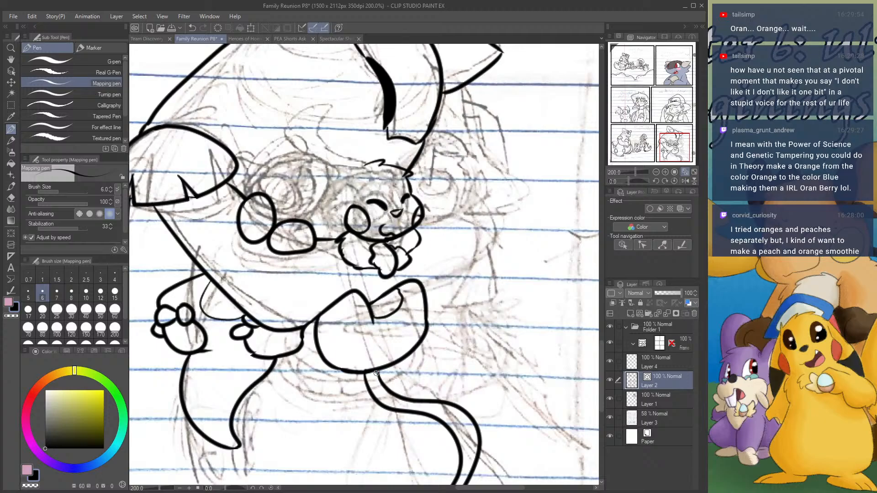
- Ink the small figure's first curled ear and the adjoining side of its head, erasing stray line ends at the tuft and below the cheek
click(10, 197)
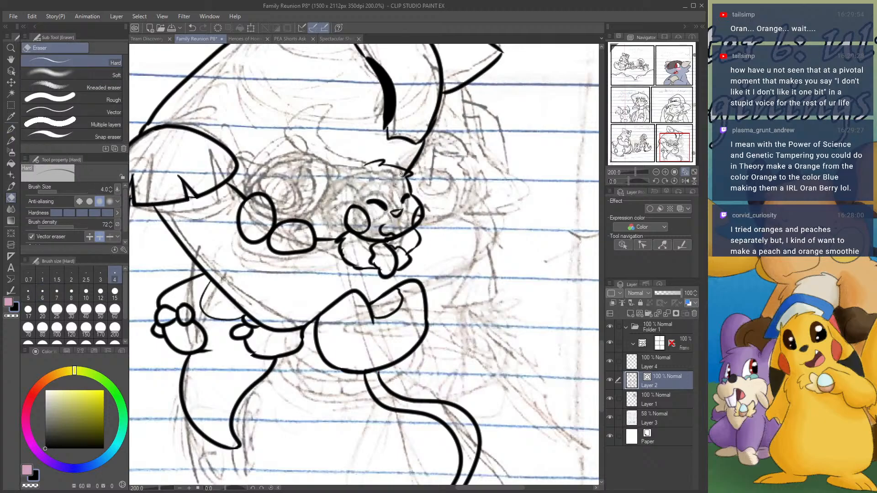
drag(402, 174, 405, 177)
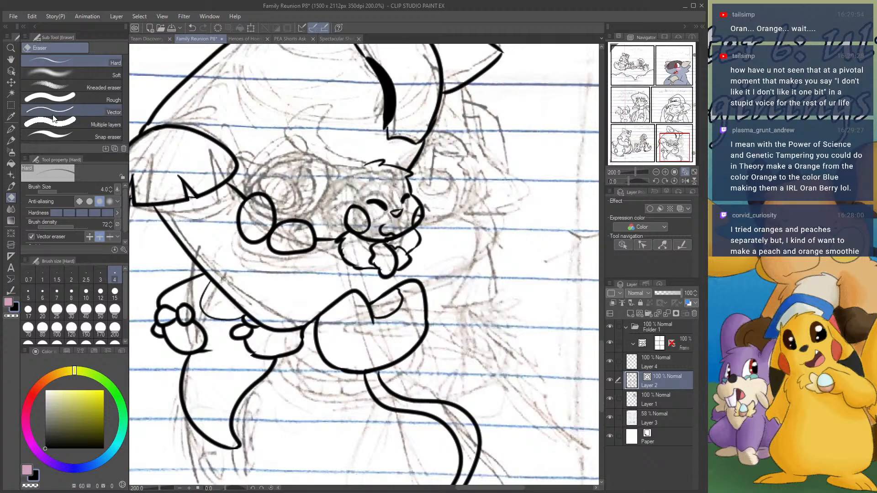
click(11, 130)
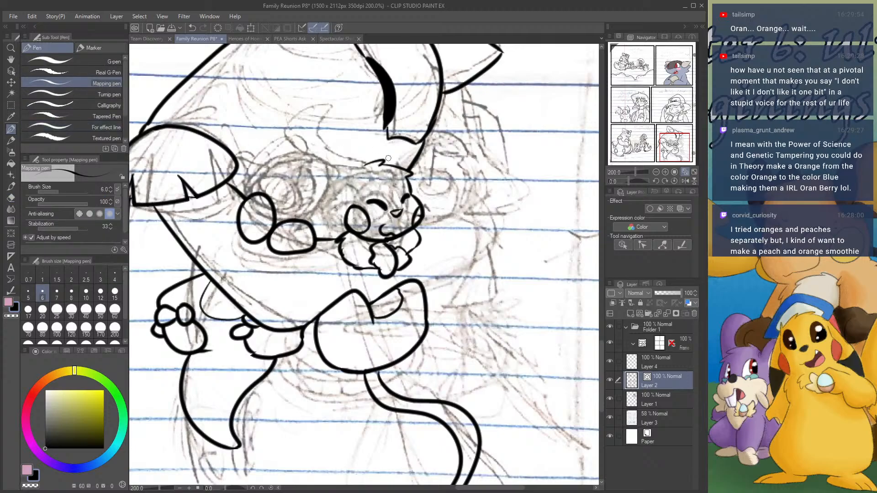
mouse_move(366, 182)
mouse_down()
mouse_move(350, 140)
mouse_move(332, 134)
mouse_move(349, 155)
mouse_move(351, 181)
mouse_move(368, 176)
mouse_up()
mouse_move(336, 140)
mouse_down()
mouse_move(338, 163)
mouse_move(315, 154)
mouse_move(302, 170)
mouse_move(313, 165)
mouse_move(336, 195)
mouse_move(356, 190)
mouse_move(350, 224)
mouse_up()
key(ctrl+z)
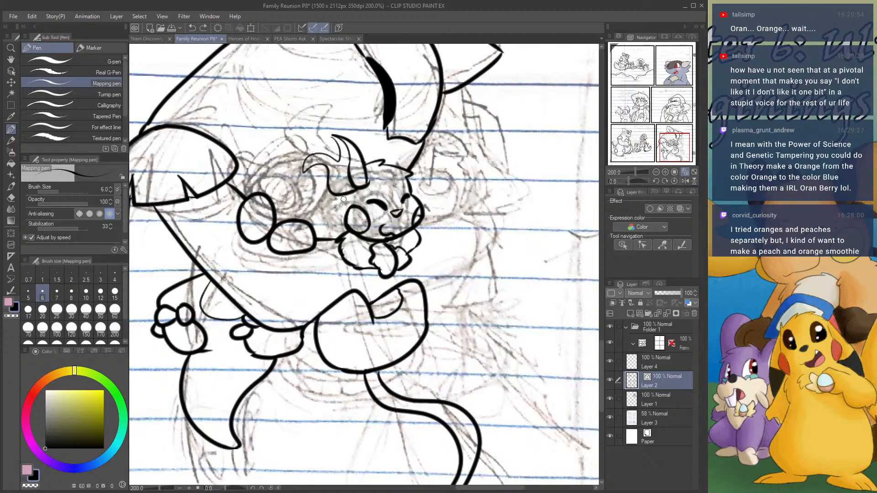
drag(339, 194, 339, 224)
drag(339, 223, 337, 240)
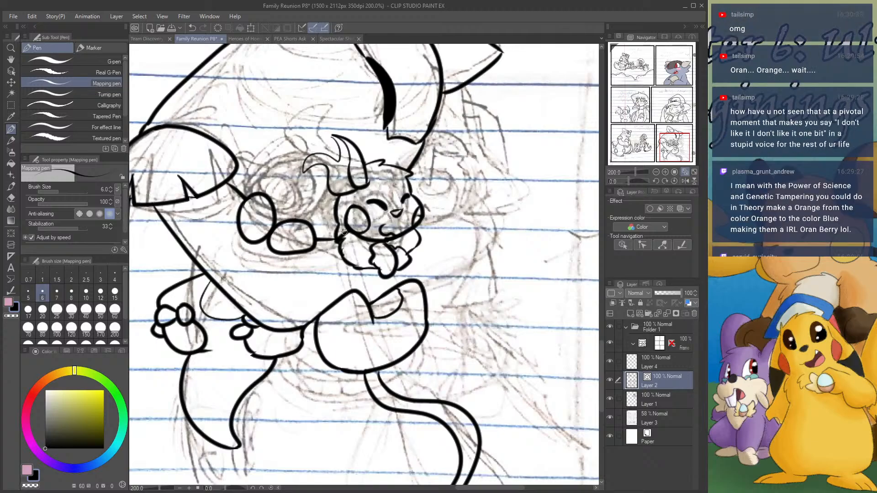
click(14, 197)
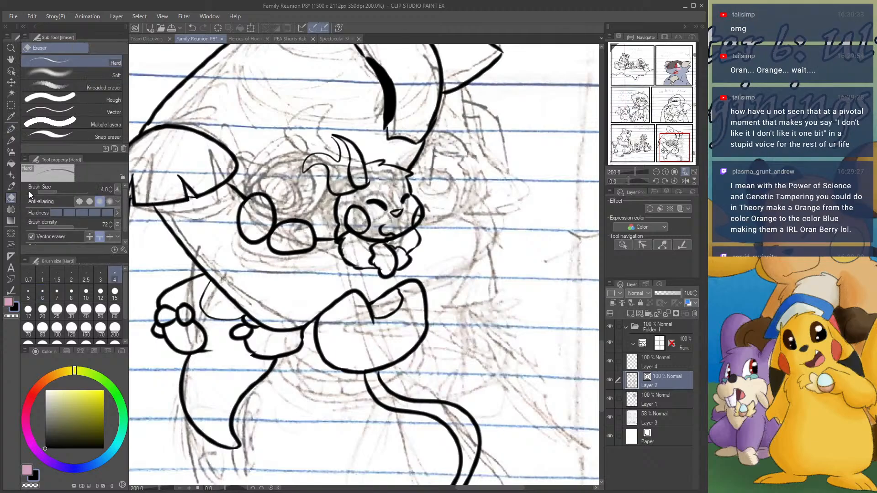
drag(347, 232, 352, 245)
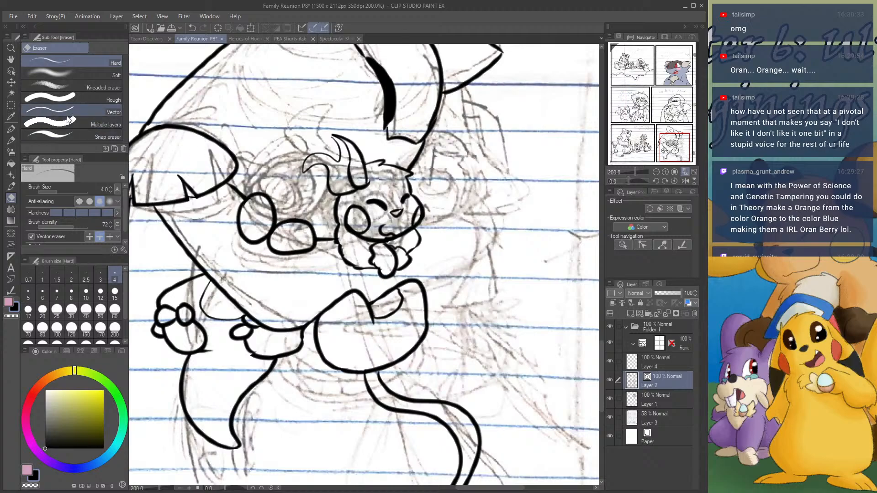
- Ink the small figure's second curled ear and erase the large outline crossing it
key(p)
mouse_move(414, 188)
mouse_down()
mouse_move(410, 139)
mouse_move(400, 134)
mouse_move(400, 152)
mouse_move(374, 146)
mouse_move(389, 150)
mouse_move(392, 169)
mouse_up()
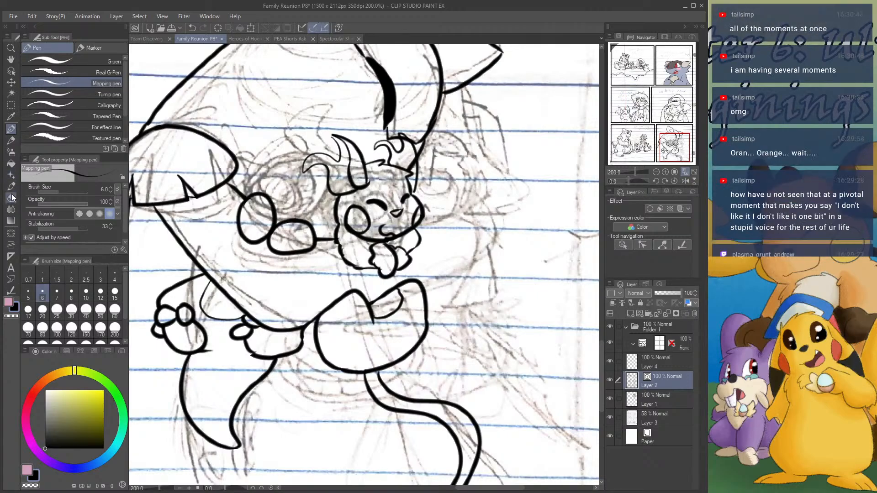
key(e)
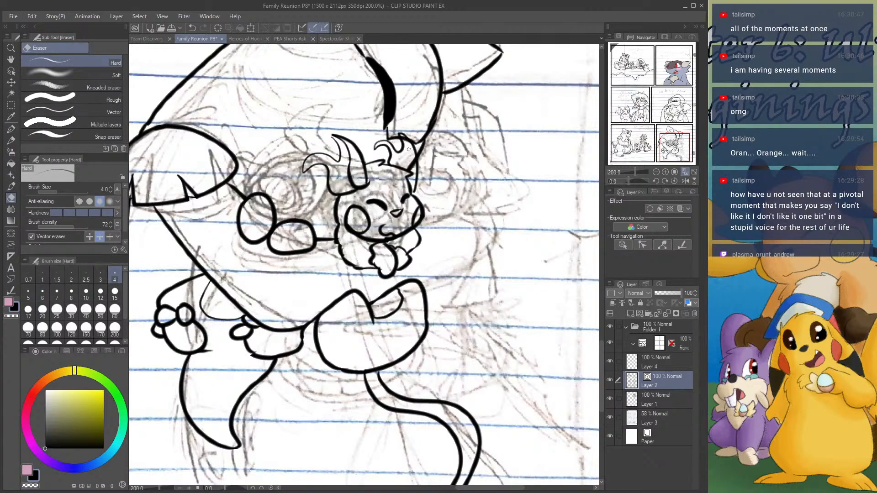
drag(402, 136, 413, 166)
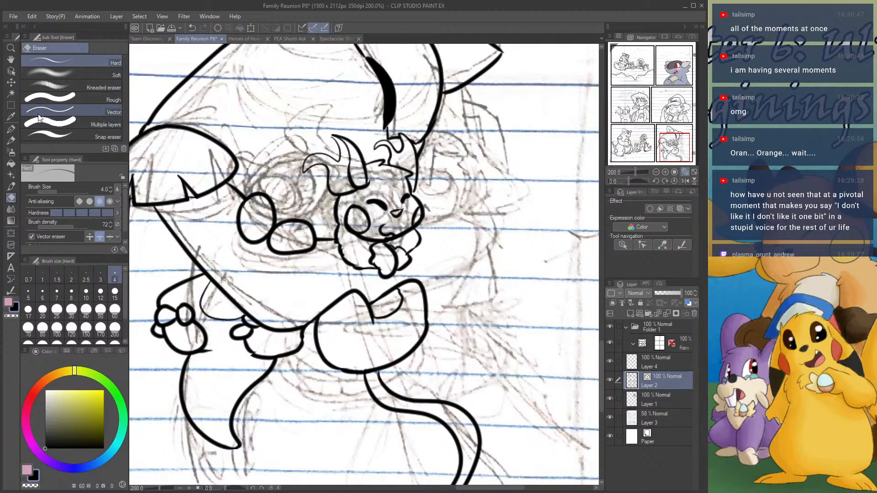
- Try to ink a narrower side and bottom for the two-peaked shape and erase the old side line
click(11, 129)
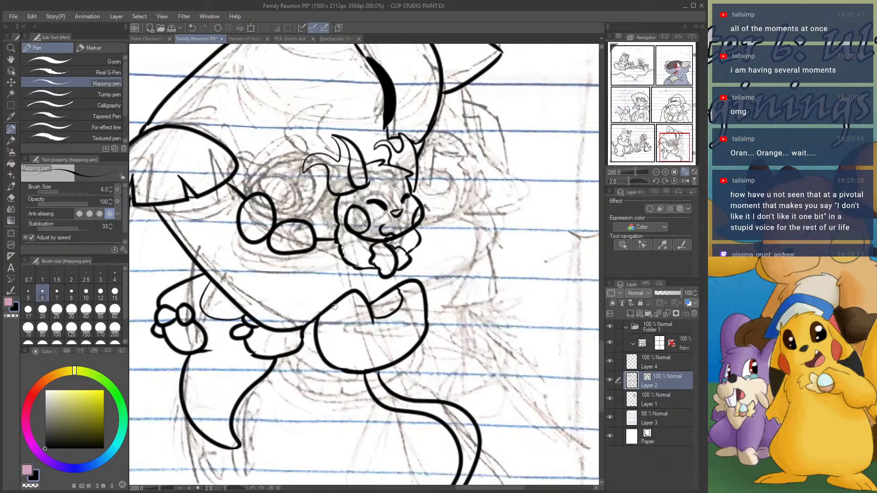
mouse_move(329, 310)
mouse_down()
mouse_move(339, 369)
mouse_move(368, 370)
mouse_up()
key(ctrl+z)
mouse_move(324, 311)
mouse_down()
mouse_move(348, 367)
mouse_move(397, 368)
mouse_up()
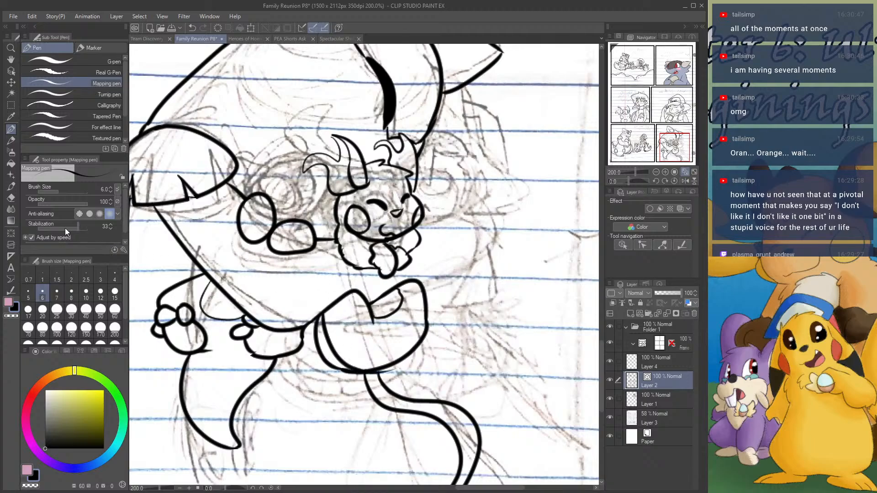
key(e)
drag(328, 363, 352, 375)
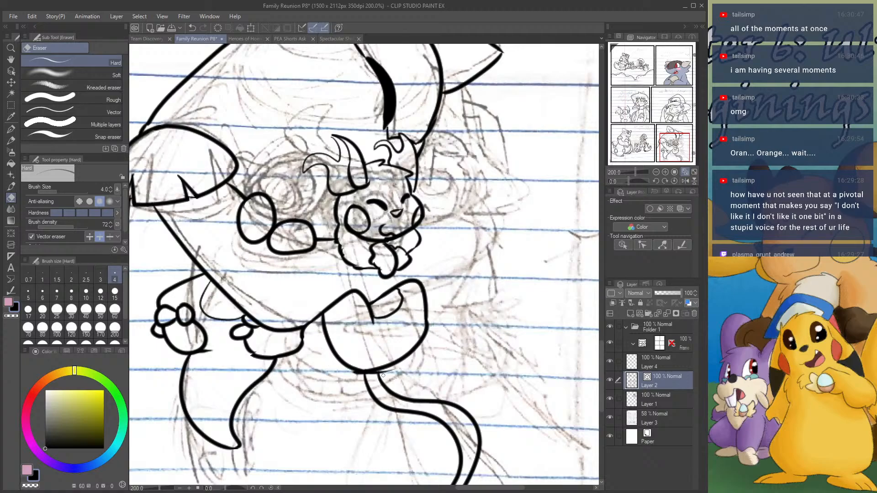
- Erase the two-peaked shape's lower outline and the tail, and ink a shallower bottom curve for the shape
mouse_move(352, 372)
mouse_down()
mouse_move(402, 370)
mouse_move(345, 375)
mouse_move(424, 389)
mouse_move(357, 370)
mouse_move(424, 382)
mouse_up()
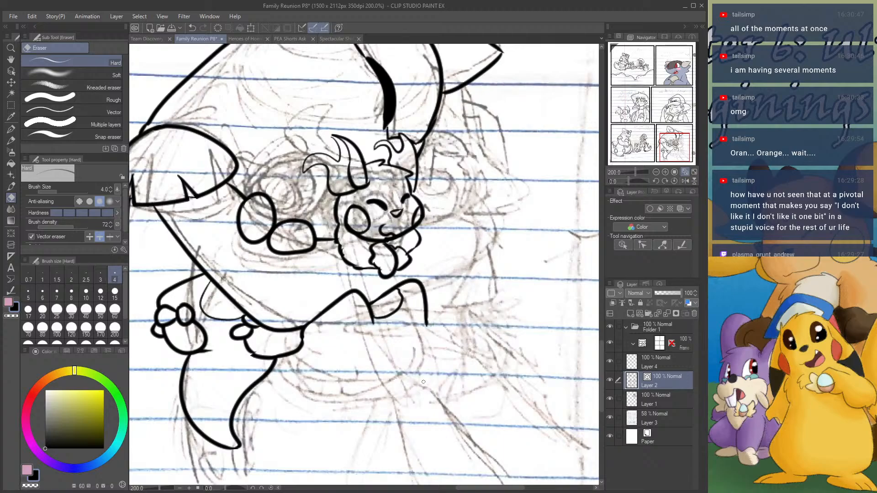
click(11, 129)
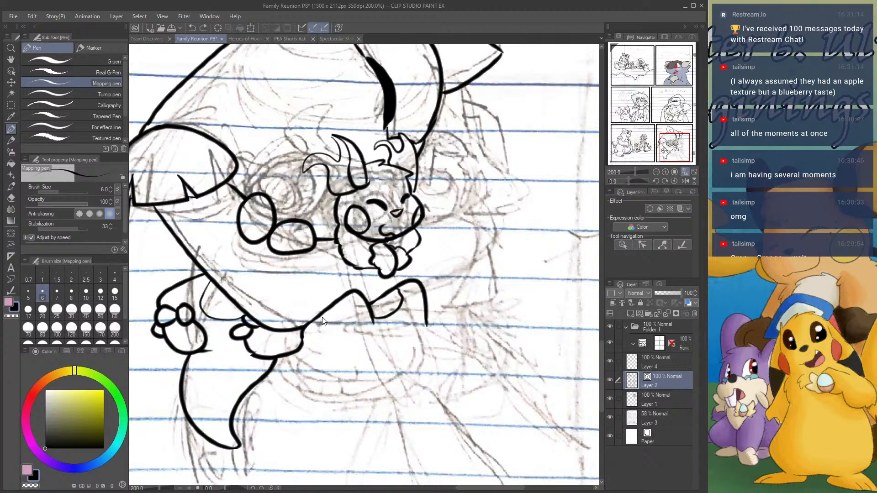
mouse_move(321, 321)
mouse_down()
mouse_move(332, 348)
mouse_move(418, 346)
mouse_move(428, 324)
mouse_move(423, 346)
mouse_up()
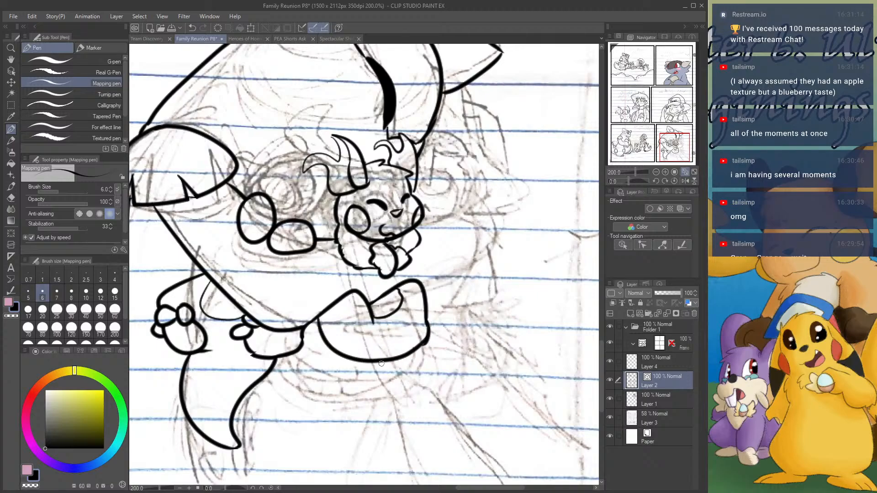
- Ink the tail as two parallel wavy curves from the bottom of the two-peaked shape down to the panel border
drag(664, 166, 656, 158)
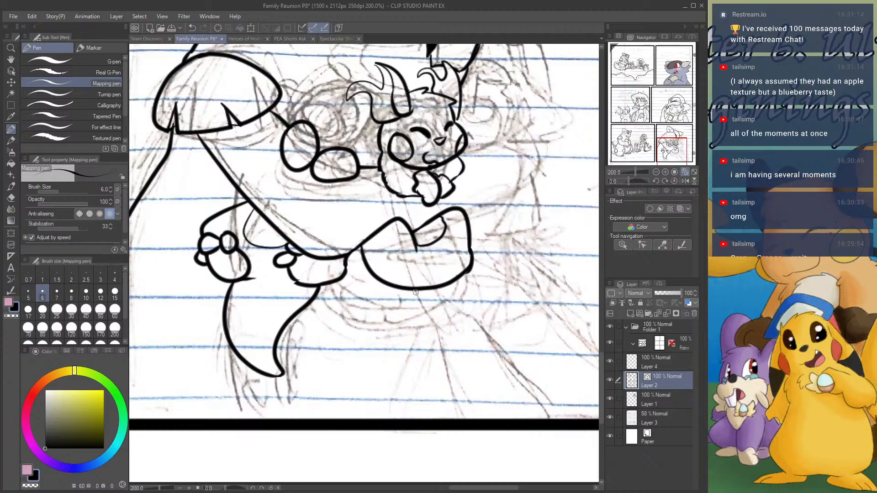
mouse_move(416, 292)
mouse_down()
mouse_move(432, 341)
mouse_move(473, 387)
mouse_move(450, 423)
mouse_up()
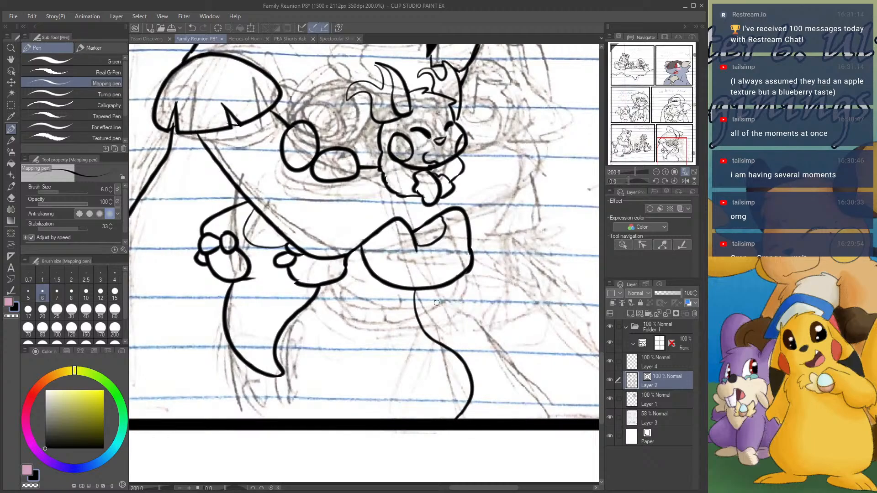
mouse_move(428, 289)
mouse_down()
mouse_move(441, 327)
mouse_move(475, 354)
mouse_move(482, 403)
mouse_move(465, 426)
mouse_up()
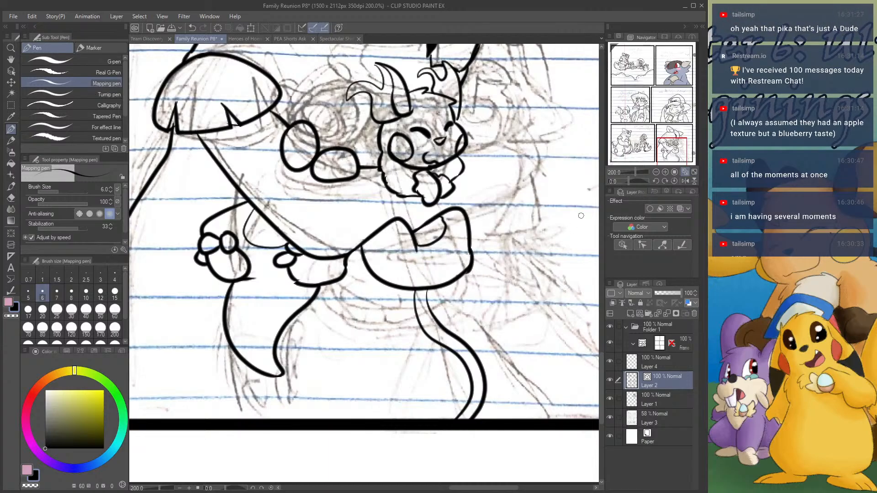
- Ink a large round curve from the small figure's cheek to the two-peaked shape, and two long upright feet over that shape
click(664, 173)
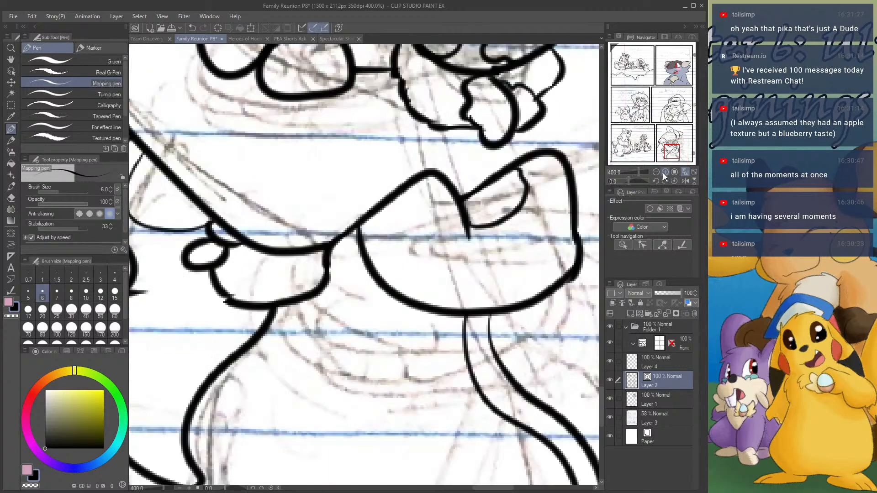
drag(666, 148, 674, 144)
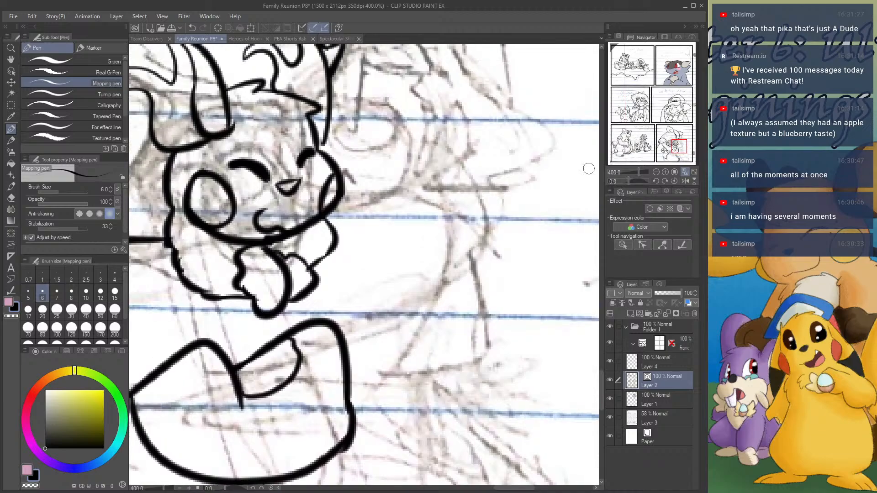
mouse_move(339, 203)
mouse_down()
mouse_move(446, 297)
mouse_move(351, 365)
mouse_up()
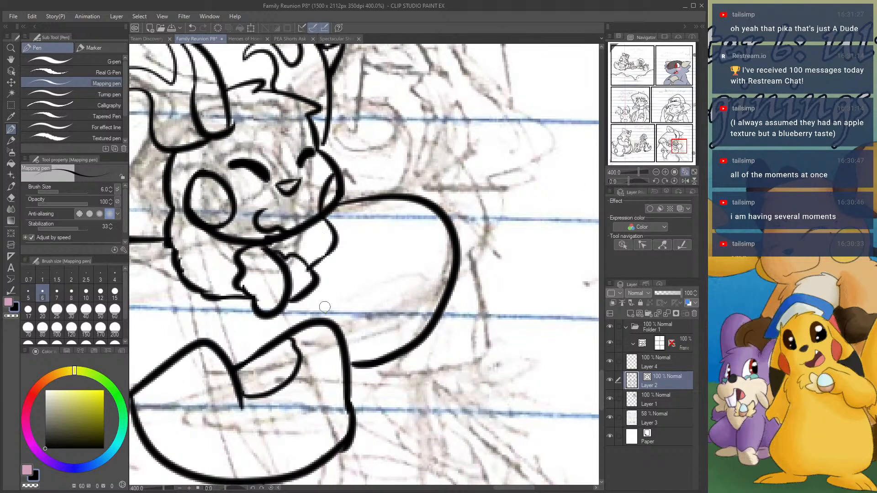
mouse_move(214, 312)
mouse_down()
mouse_move(192, 350)
mouse_move(207, 423)
mouse_up()
mouse_move(210, 336)
mouse_down()
mouse_move(244, 319)
mouse_move(258, 398)
mouse_move(262, 417)
mouse_up()
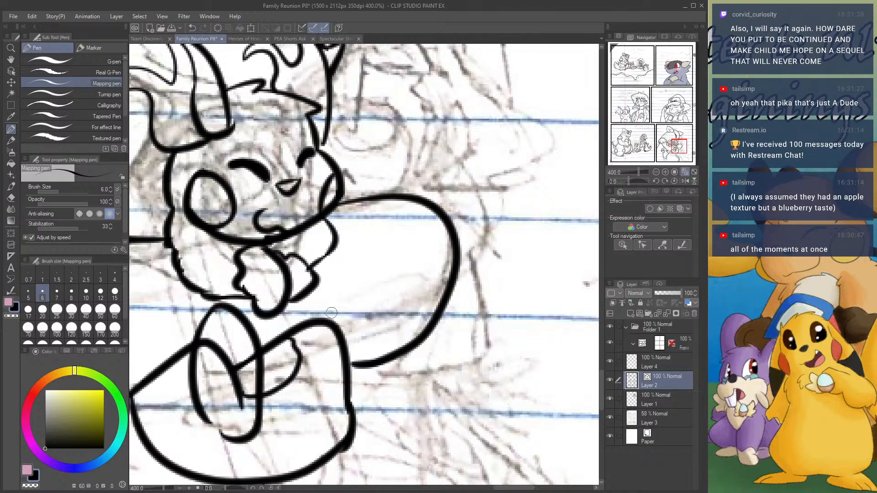
mouse_move(328, 328)
mouse_down()
mouse_move(351, 278)
mouse_move(386, 323)
mouse_move(367, 417)
mouse_move(343, 428)
mouse_up()
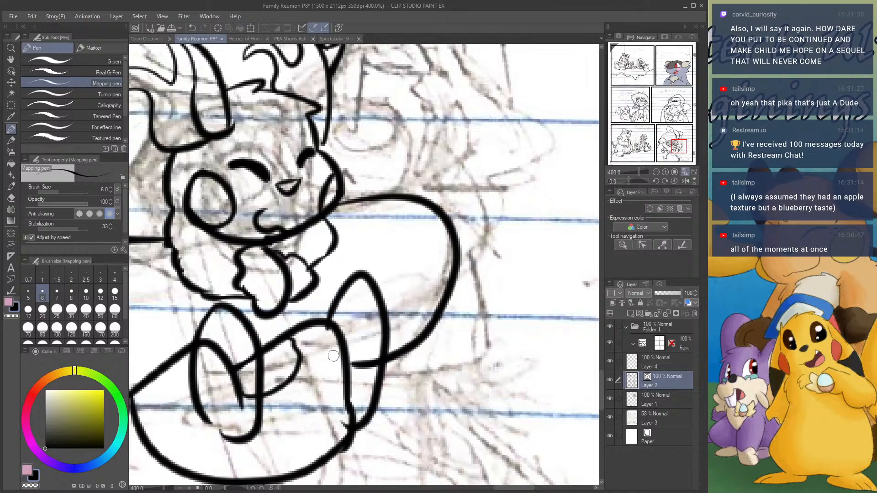
- Erase the outline segments crossing the two upright feet and the overlapping side line of the two-peaked shape
click(11, 198)
mouse_move(220, 344)
mouse_down()
mouse_move(236, 391)
mouse_move(238, 361)
mouse_move(231, 385)
mouse_move(229, 367)
mouse_move(244, 369)
mouse_move(246, 391)
mouse_move(248, 353)
mouse_move(247, 375)
mouse_up()
drag(367, 351, 364, 383)
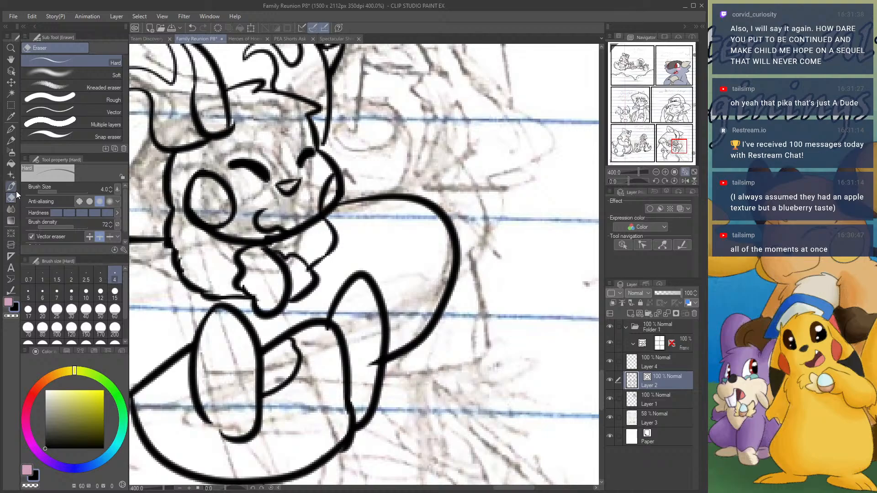
click(10, 130)
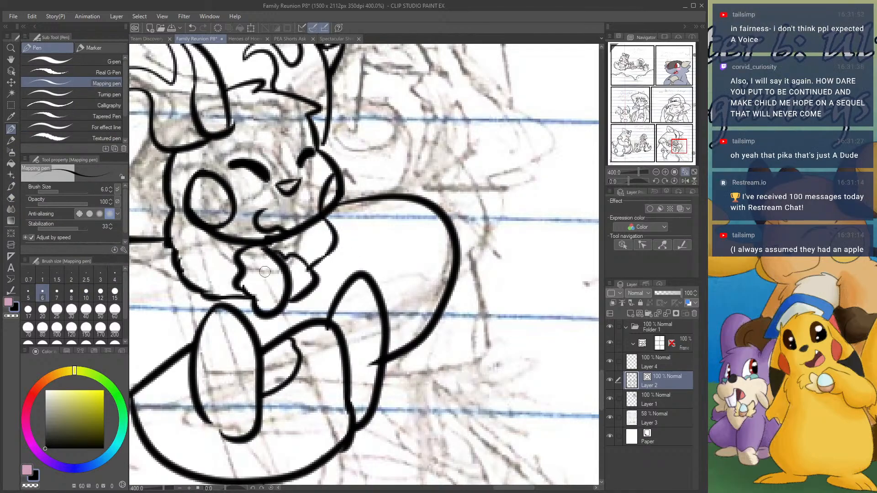
click(11, 198)
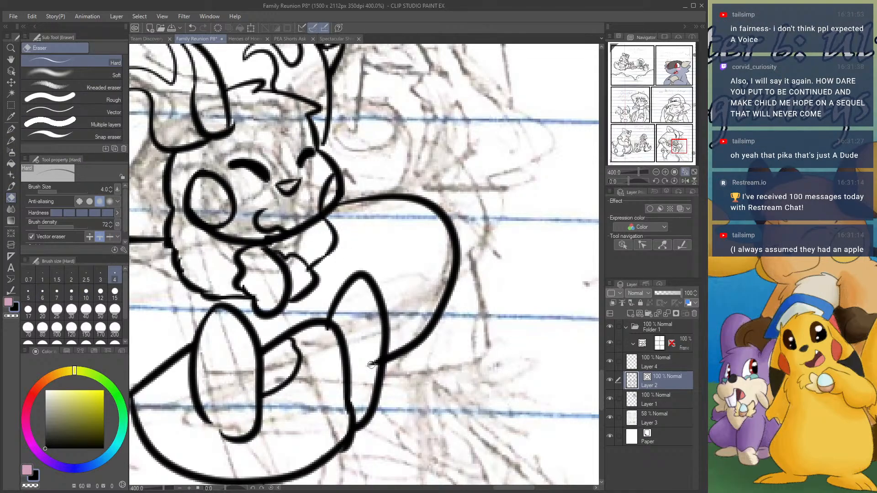
drag(327, 334, 329, 325)
mouse_move(338, 391)
mouse_down()
mouse_move(354, 404)
mouse_move(359, 399)
mouse_move(341, 412)
mouse_move(363, 400)
mouse_up()
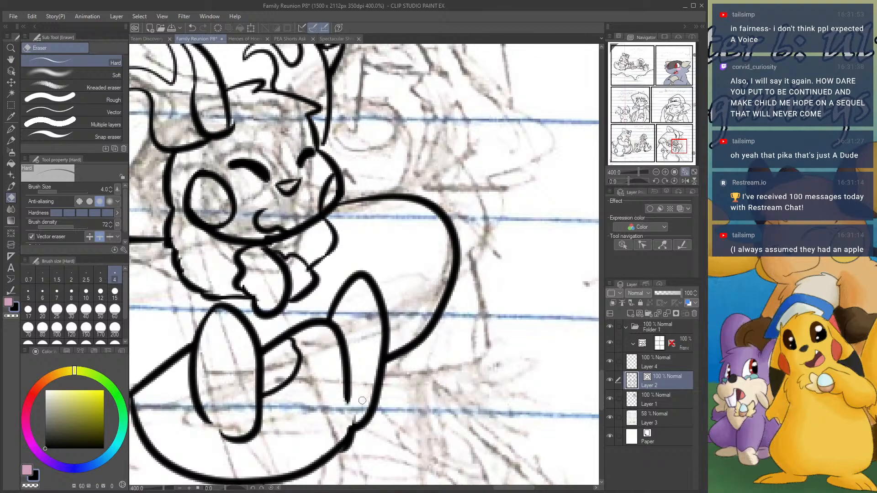
- Ink a thin lengthwise line and a short cross line inside each of the two upright feet
click(11, 129)
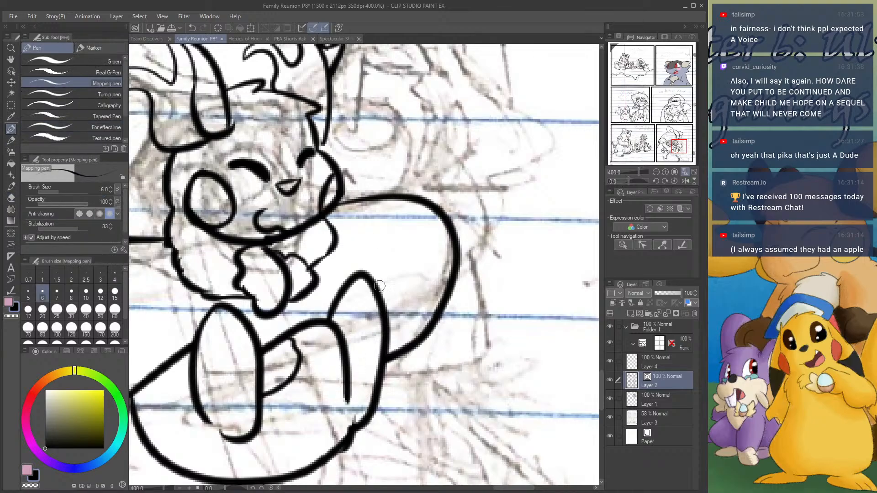
drag(364, 282, 360, 423)
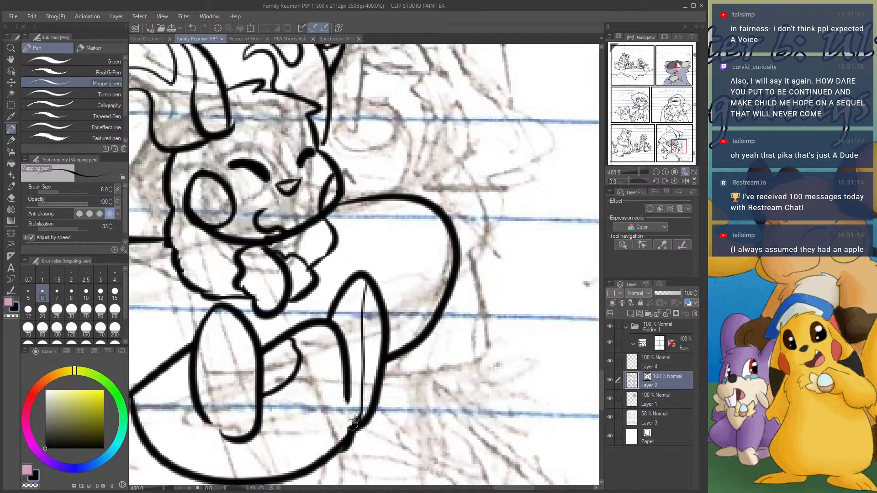
drag(350, 354, 363, 353)
mouse_move(215, 310)
mouse_down()
mouse_move(210, 354)
mouse_move(224, 436)
mouse_up()
drag(196, 377, 215, 378)
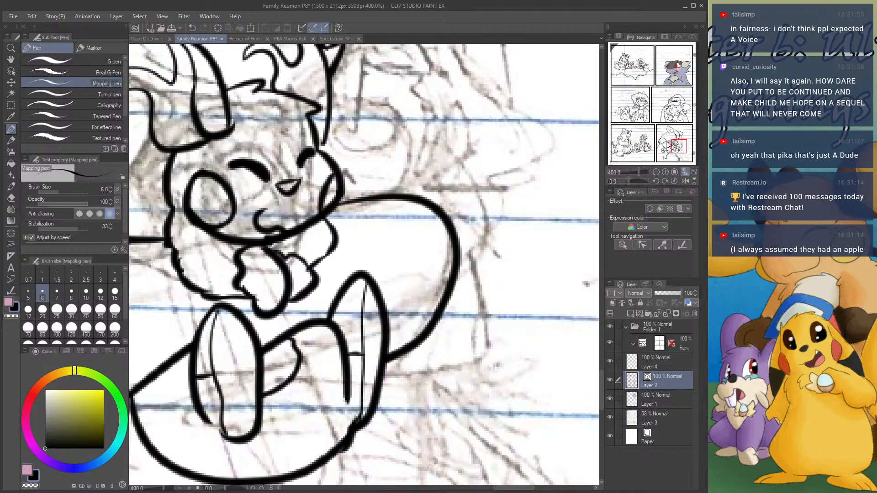
- Ink the round head of the curled small figure beside the horned one, and erase the oval paw's outline where it crosses the head
drag(666, 144, 670, 142)
mouse_move(289, 254)
mouse_down()
mouse_move(344, 196)
mouse_move(416, 199)
mouse_move(431, 208)
mouse_up()
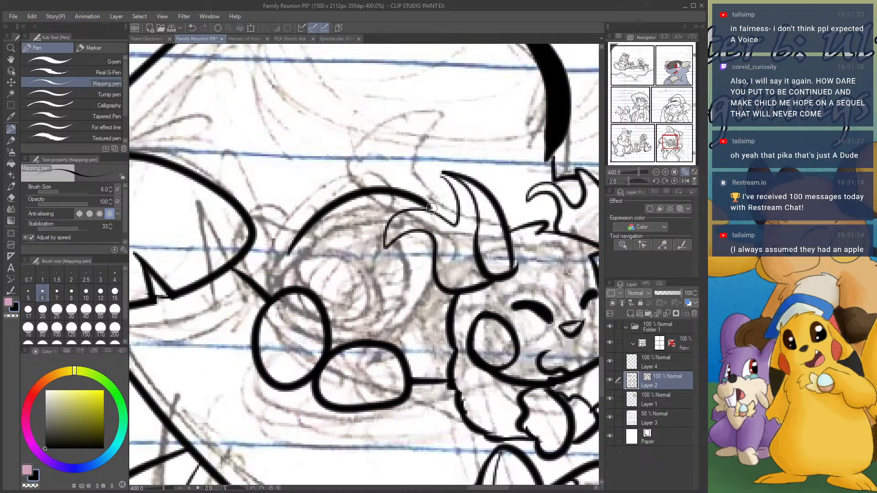
mouse_move(289, 246)
mouse_down()
mouse_move(288, 305)
mouse_move(319, 339)
mouse_move(378, 329)
mouse_move(397, 317)
mouse_up()
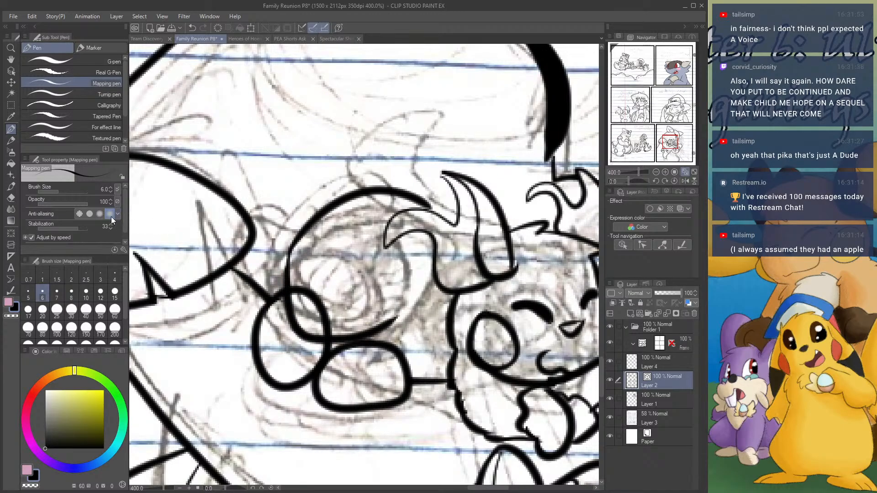
key(e)
drag(311, 308, 344, 312)
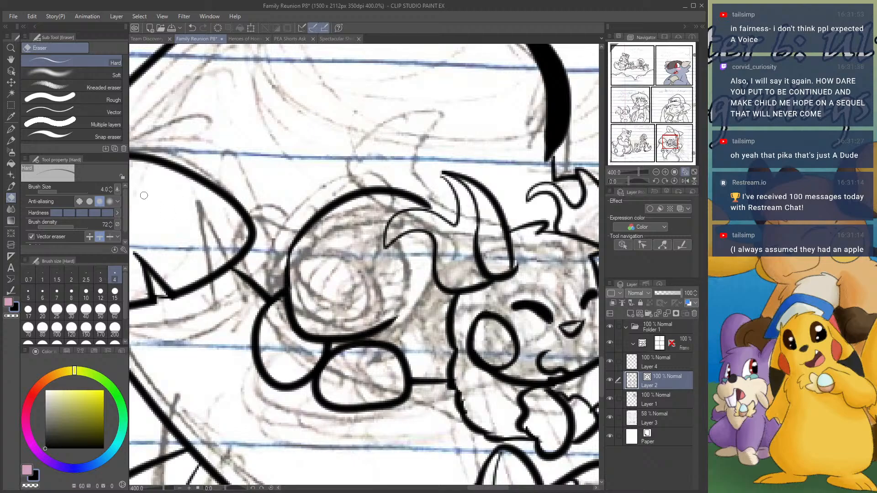
- Ink the curled figure's sideways ear and the jagged tuft beneath it, and erase the large arm's outline crossing the ear
click(11, 129)
mouse_move(322, 213)
mouse_down()
mouse_move(228, 217)
mouse_move(281, 282)
mouse_up()
mouse_move(235, 265)
mouse_down()
mouse_move(218, 298)
mouse_move(256, 293)
mouse_move(260, 313)
mouse_up()
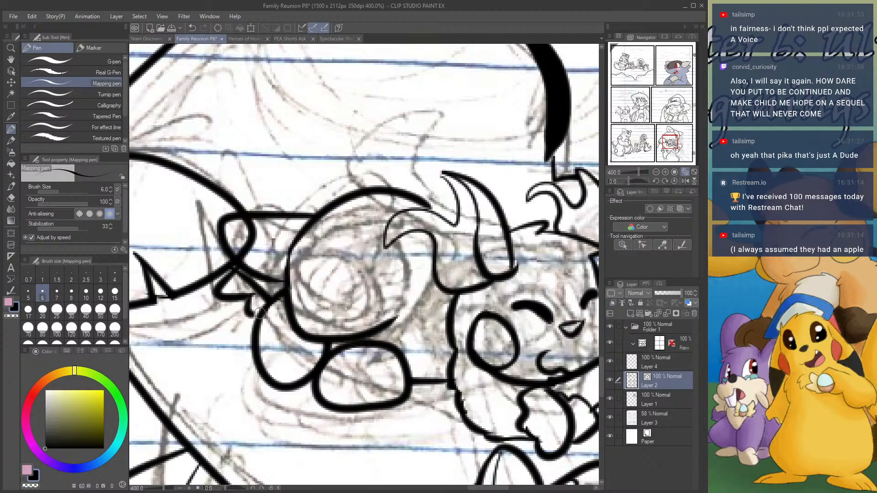
click(11, 198)
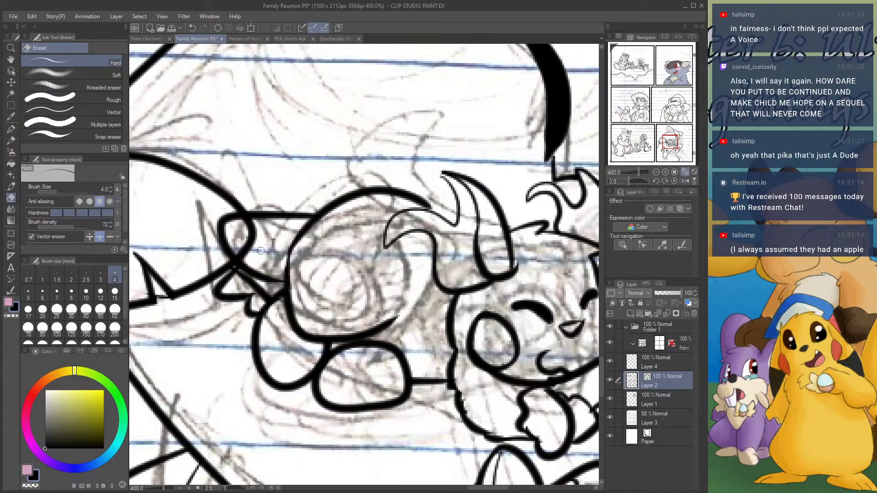
drag(242, 285, 267, 293)
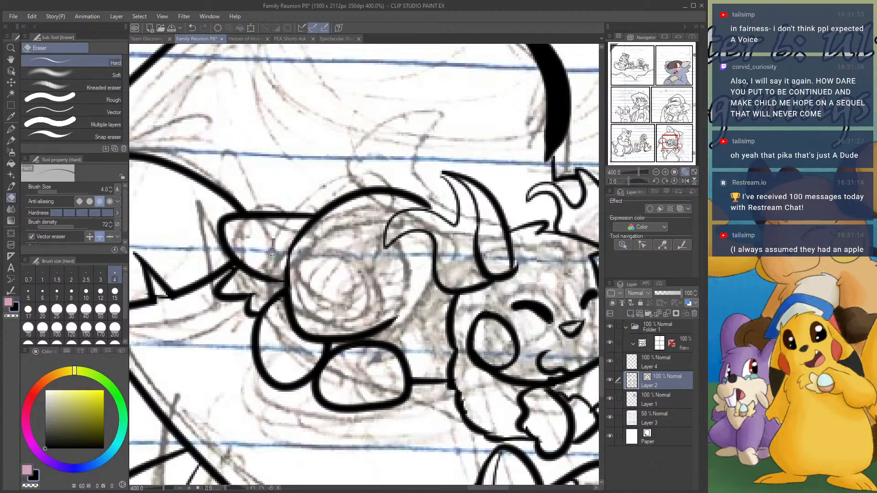
- Ink the curled figure's face with an inner cheek curve, a thick closed eye and a small mouth
click(11, 130)
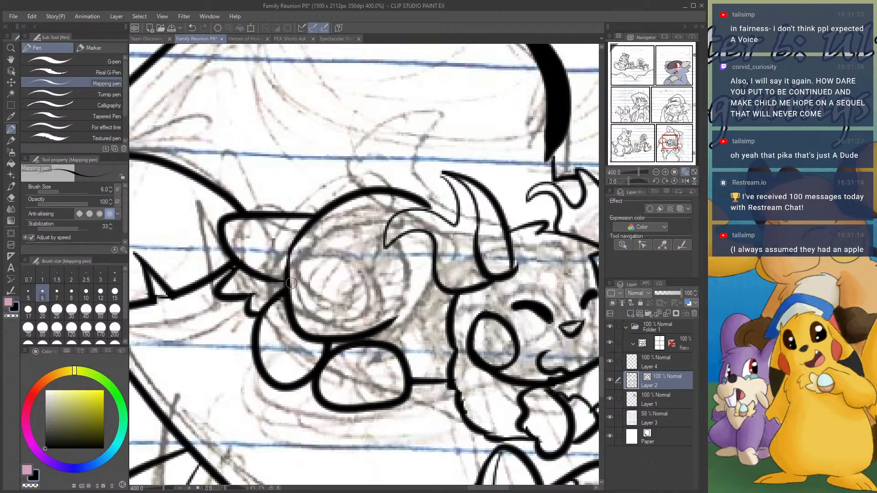
mouse_move(291, 261)
mouse_down()
mouse_move(291, 320)
mouse_move(299, 298)
mouse_move(303, 320)
mouse_move(327, 317)
mouse_move(355, 261)
mouse_move(382, 247)
mouse_up()
drag(351, 279, 387, 244)
mouse_move(371, 327)
mouse_down()
mouse_move(388, 301)
mouse_move(376, 319)
mouse_up()
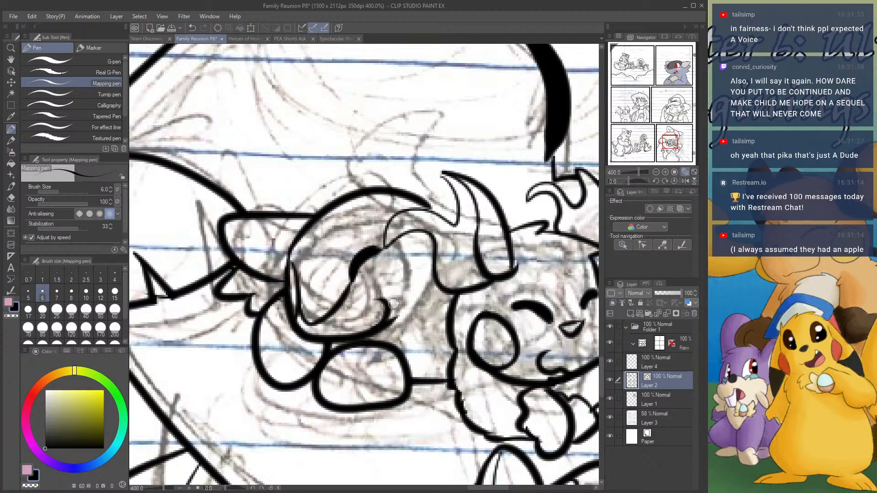
- Ink the curled figure's rounded hair tuft over its forehead, its second closed eye, and the body lines below its chin
drag(382, 247, 439, 174)
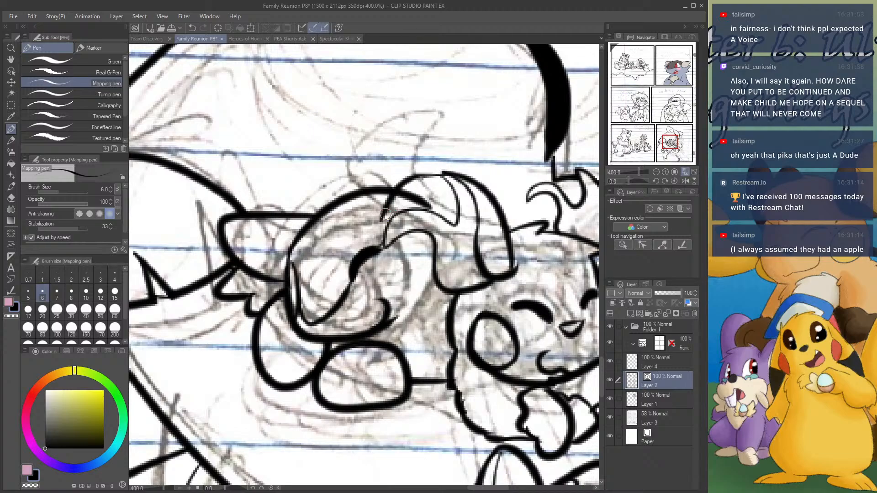
mouse_move(386, 210)
mouse_down()
mouse_move(392, 250)
mouse_move(382, 216)
mouse_move(395, 243)
mouse_move(433, 255)
mouse_up()
mouse_move(392, 321)
mouse_down()
mouse_move(405, 314)
mouse_move(399, 348)
mouse_up()
mouse_move(437, 312)
mouse_down()
mouse_move(415, 381)
mouse_move(432, 324)
mouse_up()
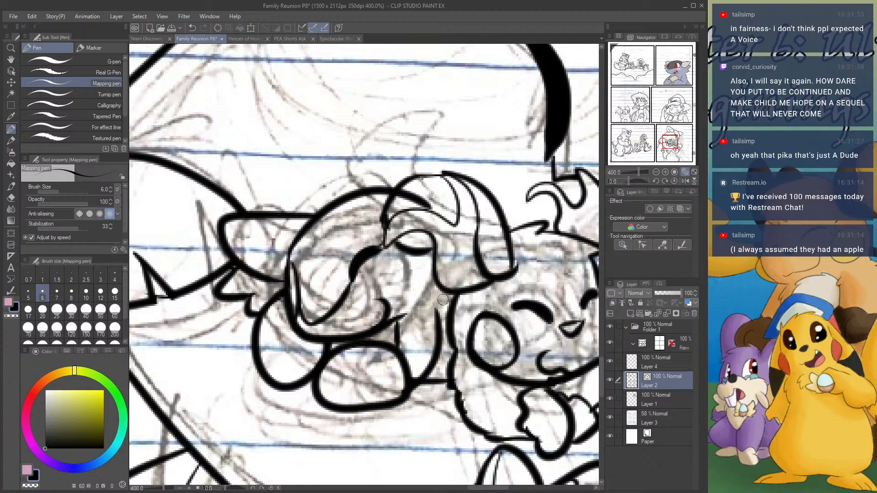
drag(442, 285, 439, 320)
- Erase the line crossings beside the curled figure's lower paw and the head outline running through the hair tuft
click(11, 198)
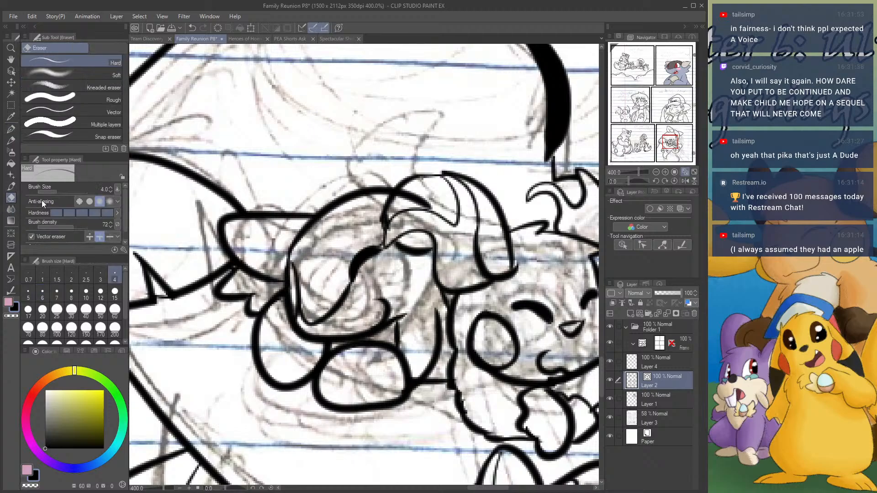
mouse_move(434, 367)
mouse_down()
mouse_move(416, 363)
mouse_move(385, 382)
mouse_move(409, 370)
mouse_move(395, 386)
mouse_move(419, 368)
mouse_up()
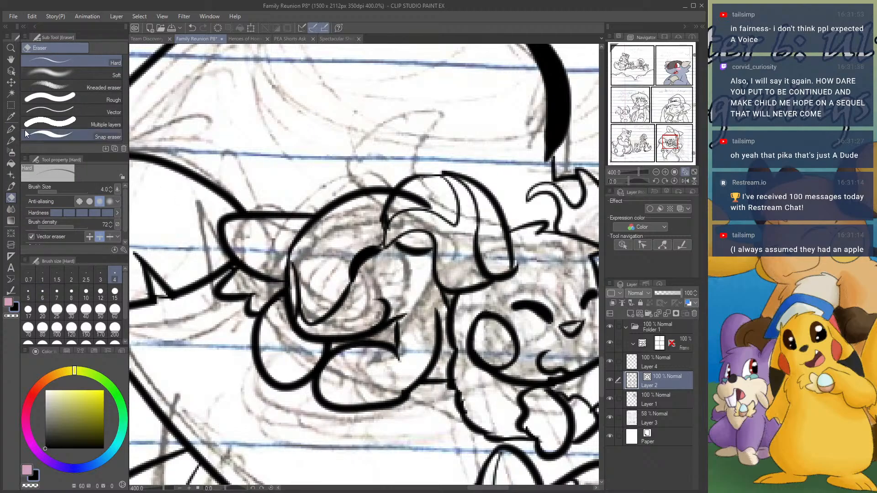
drag(398, 199, 434, 196)
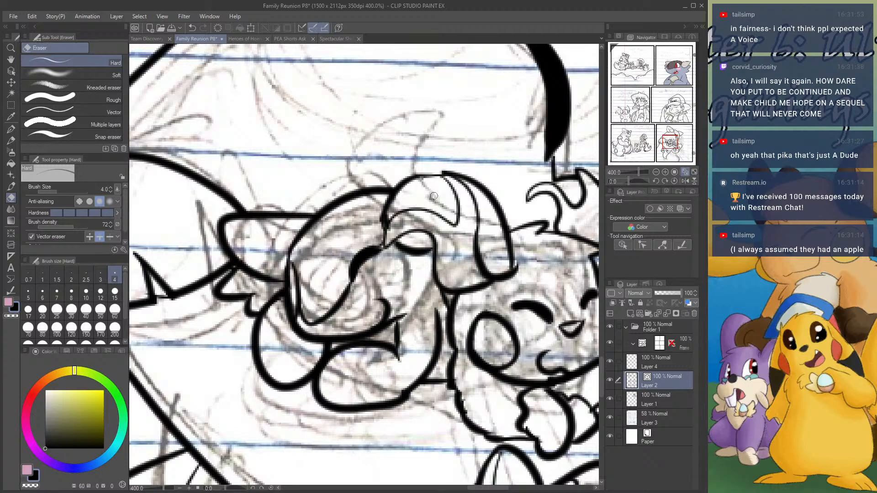
- Erase the large character's inked paws and curved limb lines below its body, using a brush size of 60
key(p)
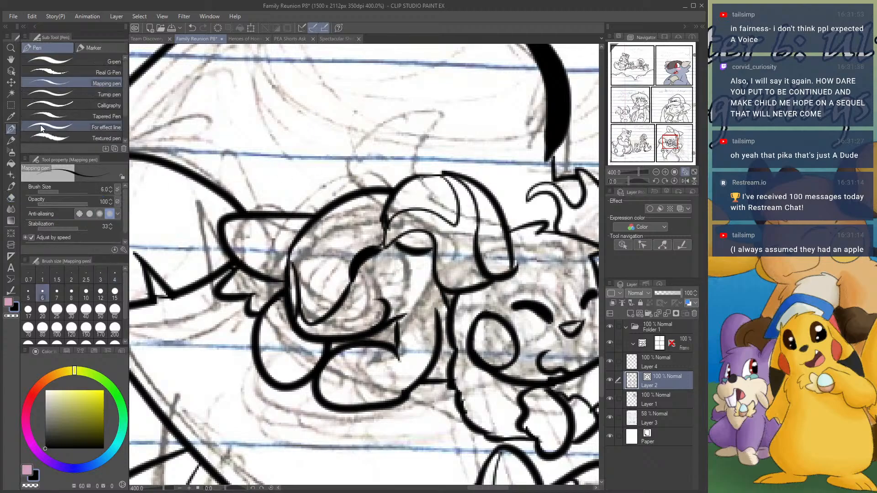
click(655, 172)
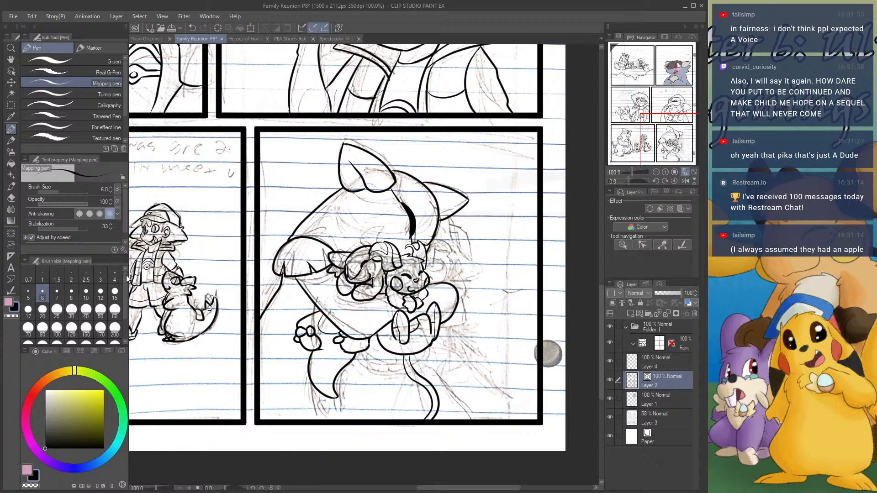
click(115, 309)
drag(293, 316, 323, 364)
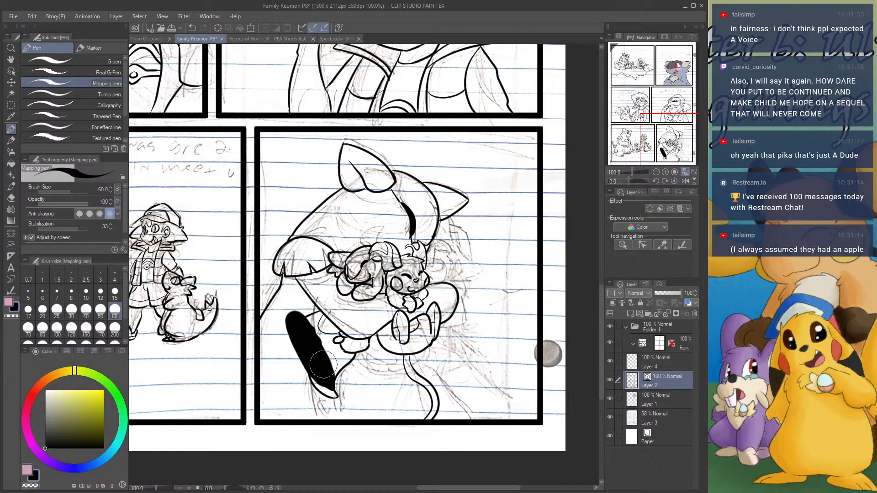
key(c)
mouse_move(285, 307)
mouse_down()
mouse_move(325, 375)
mouse_move(304, 319)
mouse_move(326, 405)
mouse_move(322, 379)
mouse_move(300, 357)
mouse_up()
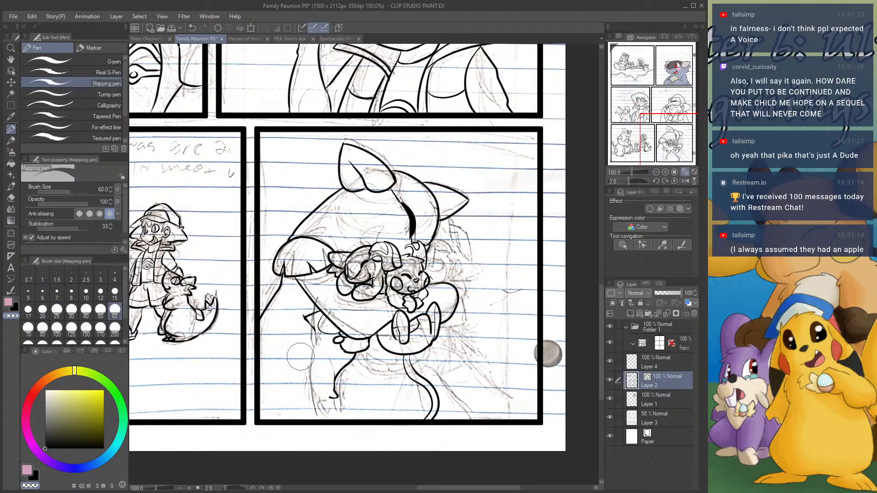
click(11, 197)
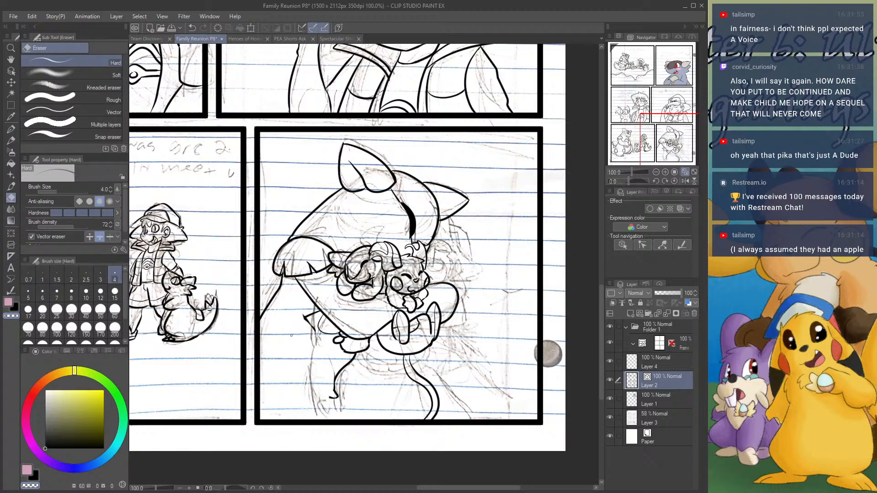
click(114, 310)
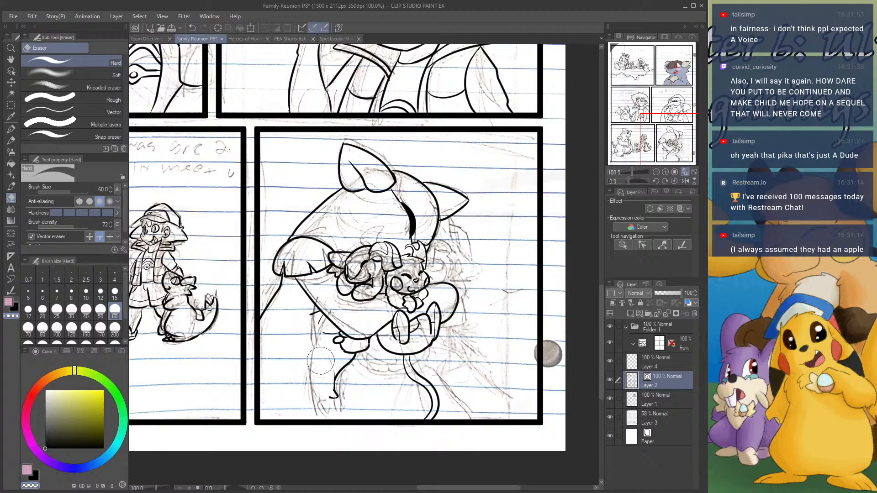
mouse_move(326, 370)
mouse_down()
mouse_move(342, 406)
mouse_move(343, 370)
mouse_move(325, 345)
mouse_move(356, 359)
mouse_up()
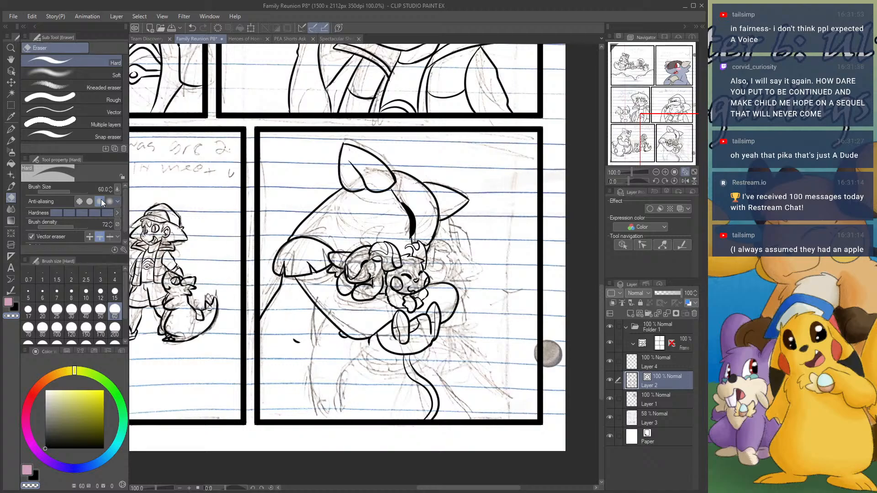
- Clean up the leftover mark below the large character's body with a size 15 eraser, and return the Mapping pen to size 6
click(114, 292)
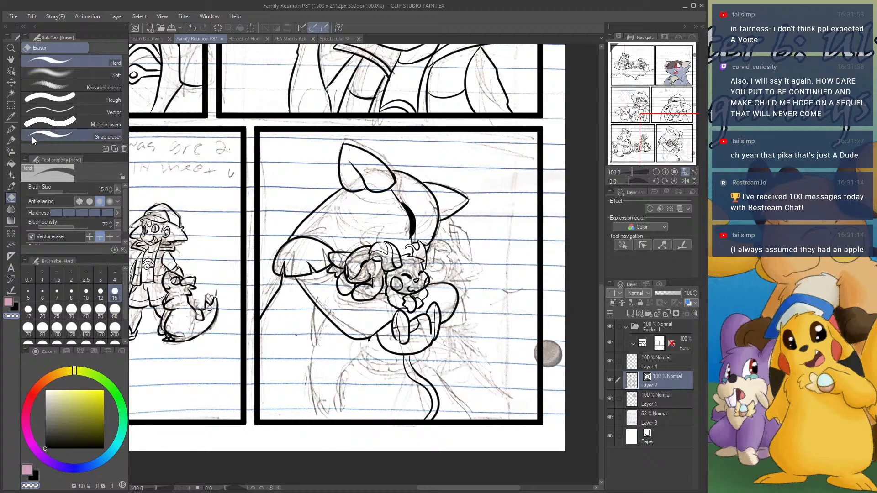
key(p)
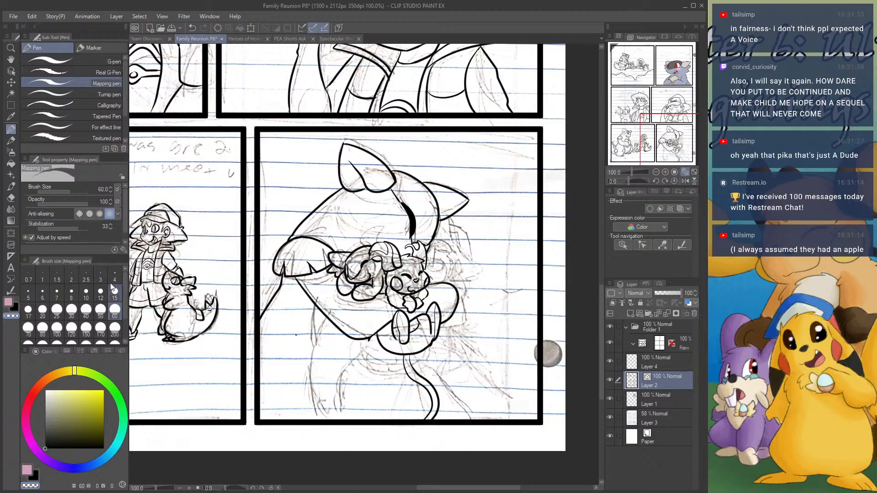
click(45, 291)
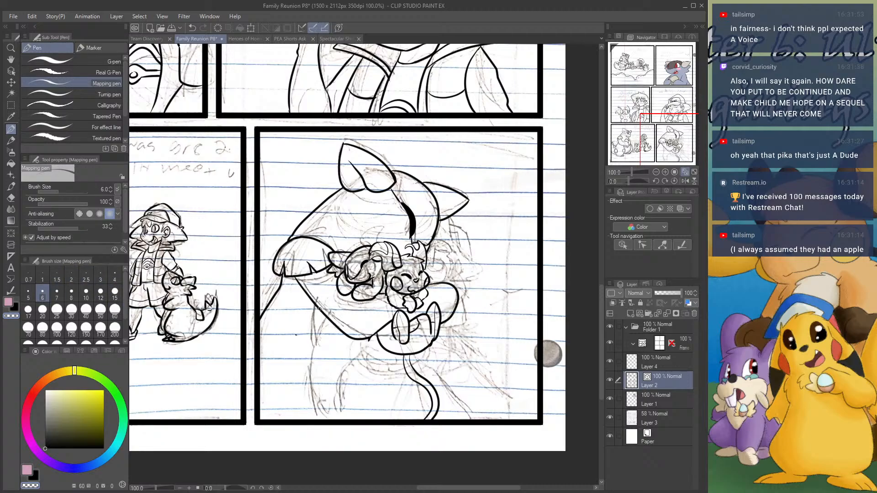
click(16, 309)
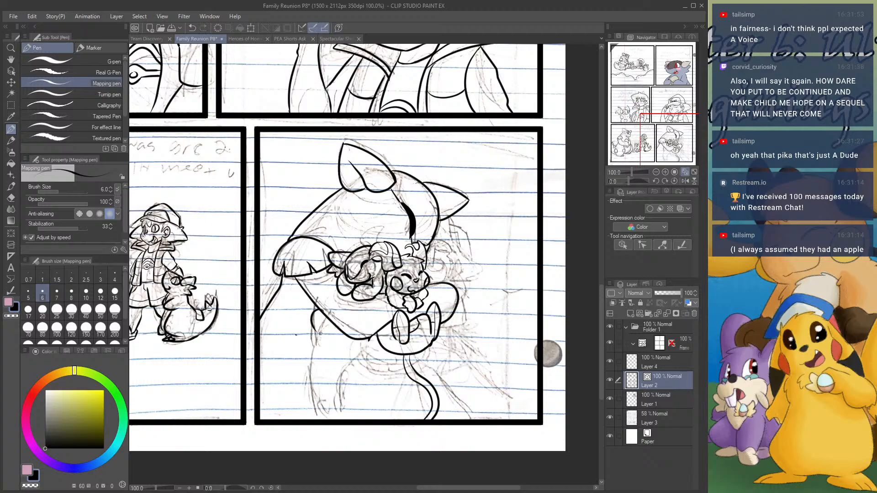
mouse_move(315, 344)
mouse_down()
mouse_move(314, 371)
mouse_move(319, 357)
mouse_move(342, 350)
mouse_up()
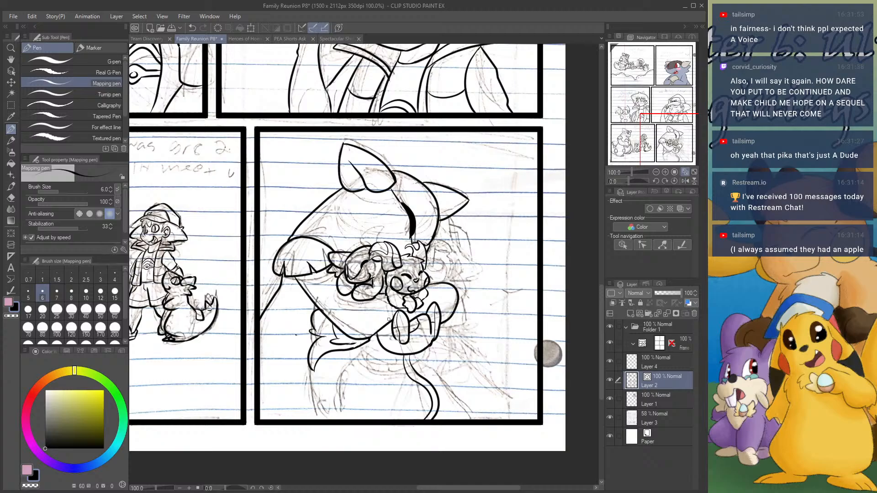
key(ctrl+z)
key(ctrl+z)
key(ctrl+z)
key(ctrl+z)
key(ctrl+z)
key(ctrl+z)
key(ctrl+z)
key(ctrl+z)
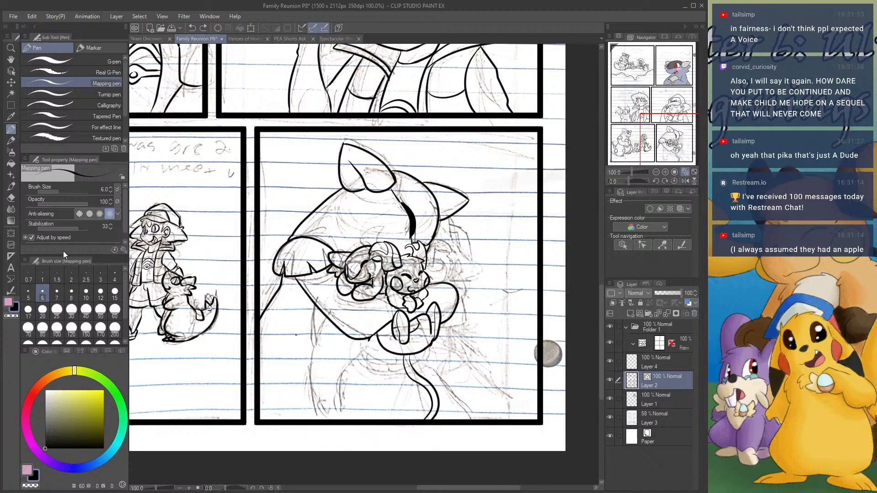
- Ink a large curved, pointed shape under the lower-left edge of the large character's body
click(12, 199)
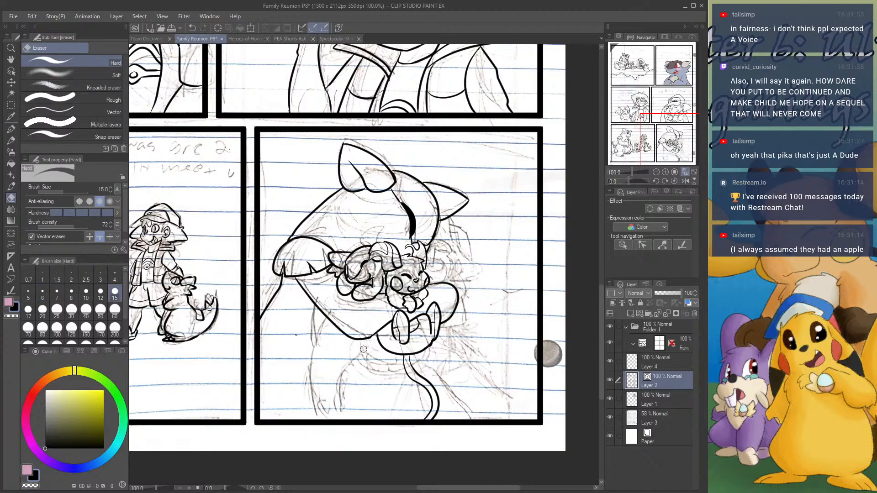
click(11, 129)
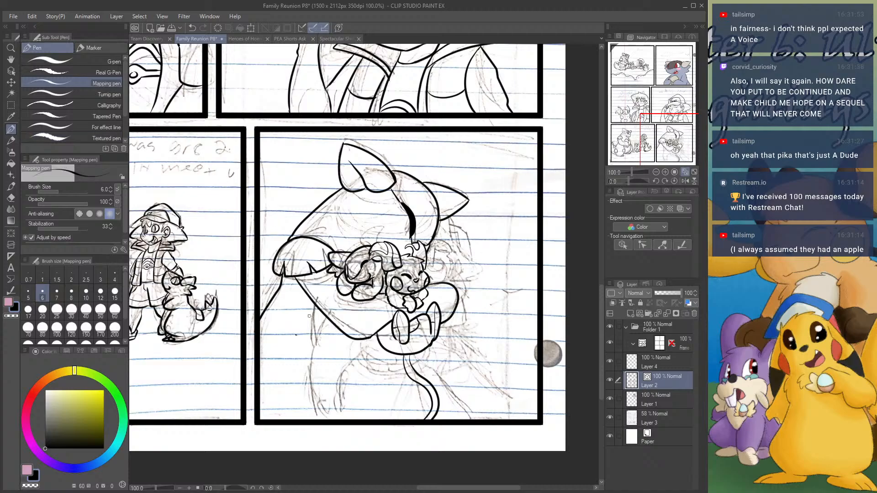
mouse_move(335, 326)
mouse_down()
mouse_move(320, 370)
mouse_move(364, 339)
mouse_up()
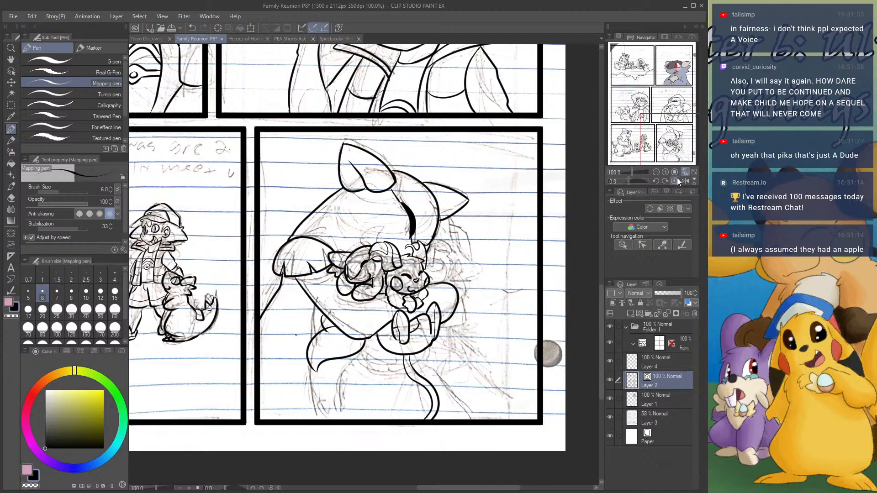
- Ink two jagged fur tufts between the large character's body and the curved pointed shape, replacing the short curve there
click(671, 144)
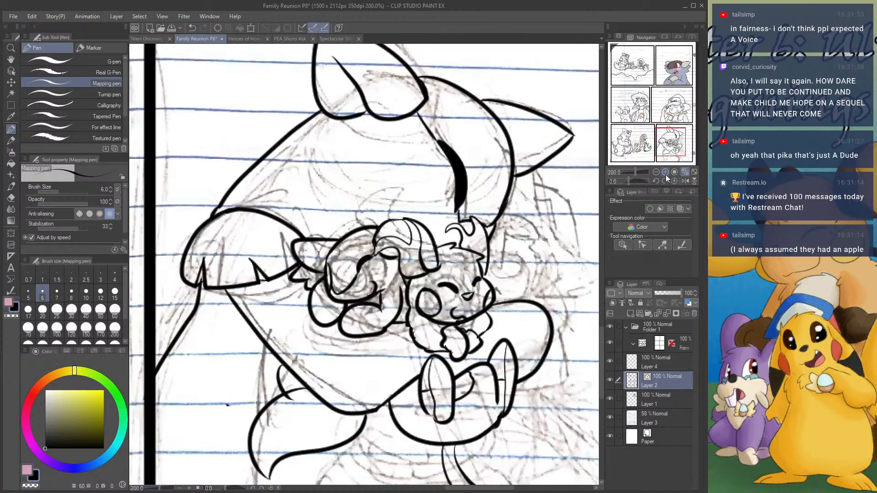
drag(672, 144, 663, 146)
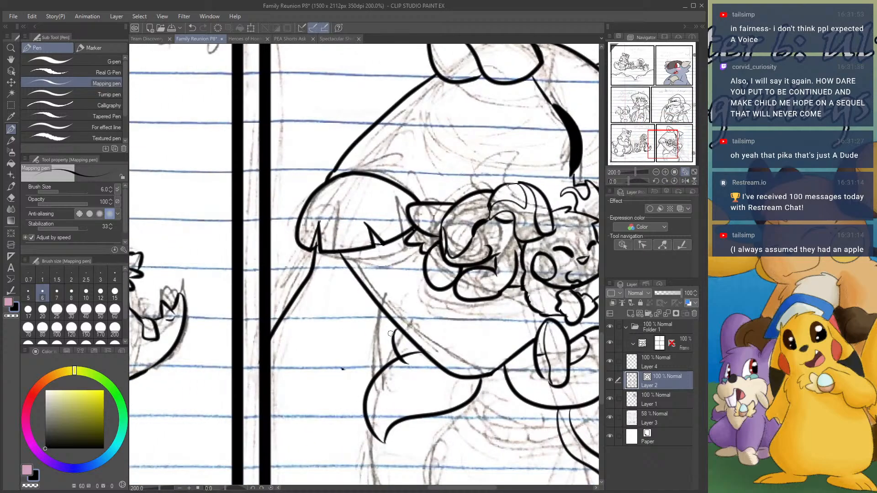
mouse_move(420, 346)
mouse_down()
mouse_move(439, 373)
mouse_move(417, 380)
mouse_move(458, 378)
mouse_up()
mouse_move(402, 358)
mouse_down()
mouse_move(420, 368)
mouse_move(407, 352)
mouse_move(398, 369)
mouse_move(409, 356)
mouse_move(408, 337)
mouse_up()
click(11, 197)
key(ctrl+z)
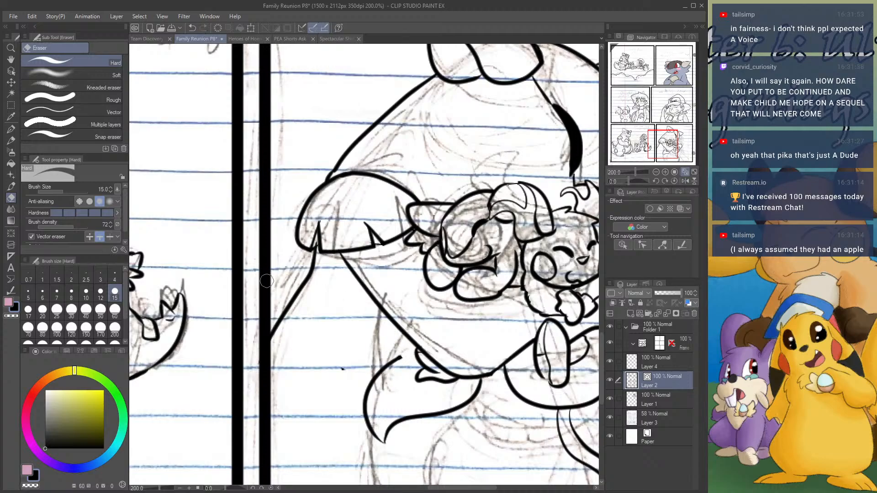
key(p)
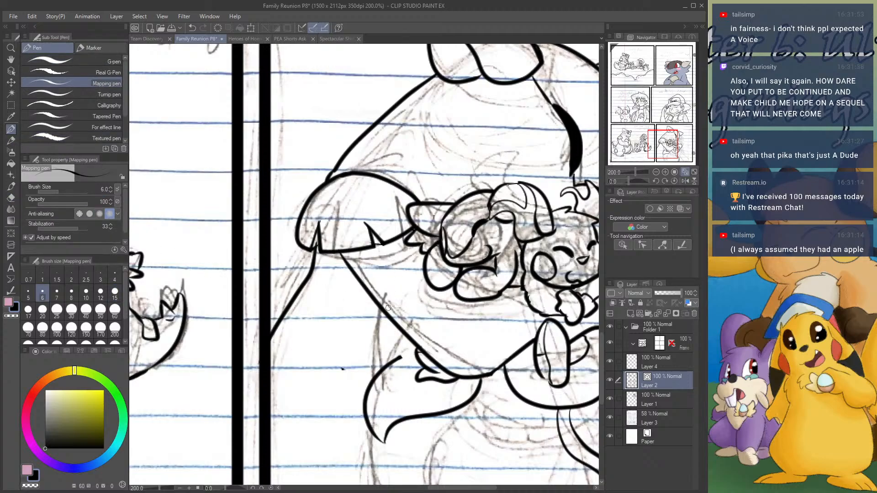
mouse_move(380, 315)
mouse_down()
mouse_move(394, 336)
mouse_move(384, 342)
mouse_move(396, 362)
mouse_up()
- Ink the large character's lower body below the pointed shape, with side contours running to the panel border and a curved cross line
drag(668, 145, 675, 150)
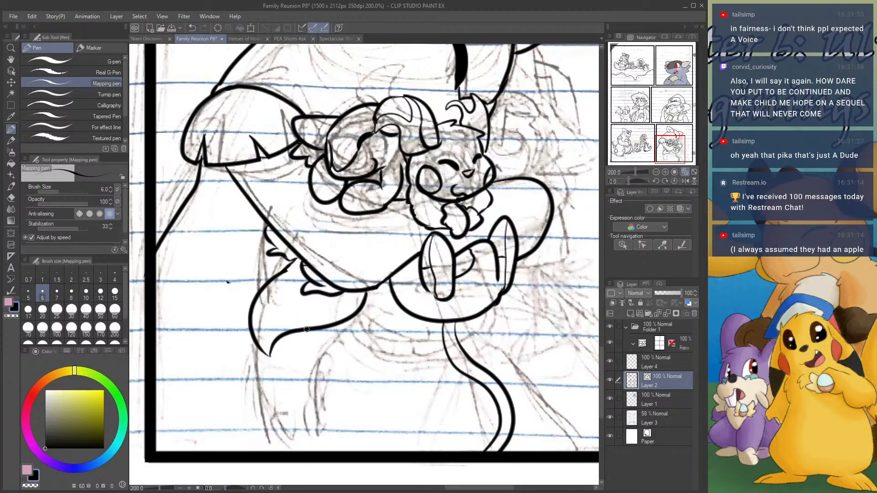
drag(305, 330, 357, 455)
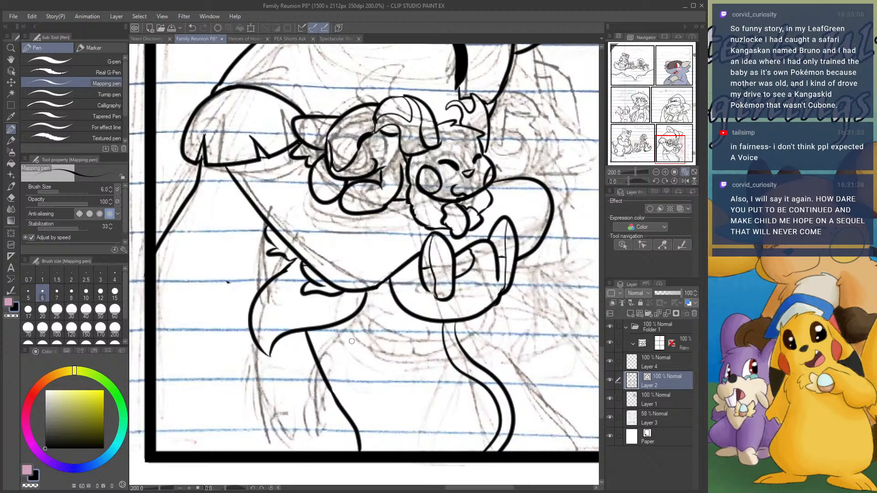
mouse_move(316, 344)
mouse_down()
mouse_move(366, 349)
mouse_move(443, 340)
mouse_up()
drag(327, 346, 311, 343)
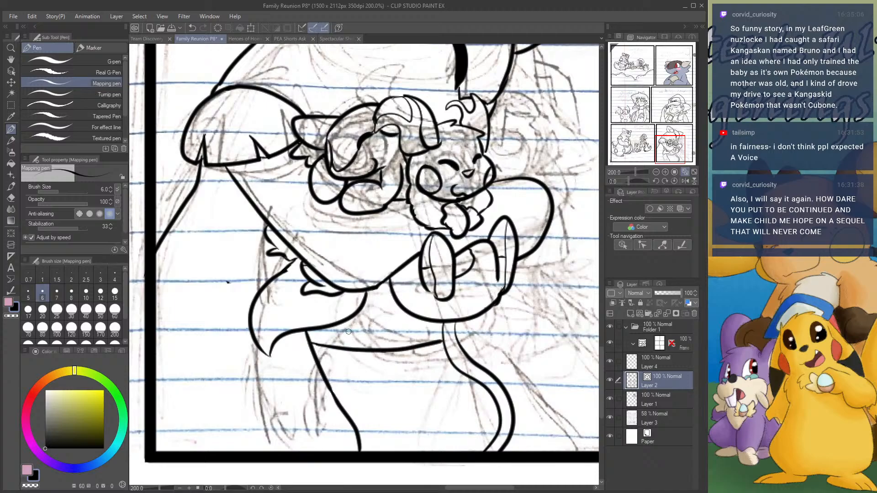
mouse_move(456, 339)
mouse_down()
mouse_move(480, 333)
mouse_move(501, 340)
mouse_move(548, 387)
mouse_move(575, 459)
mouse_up()
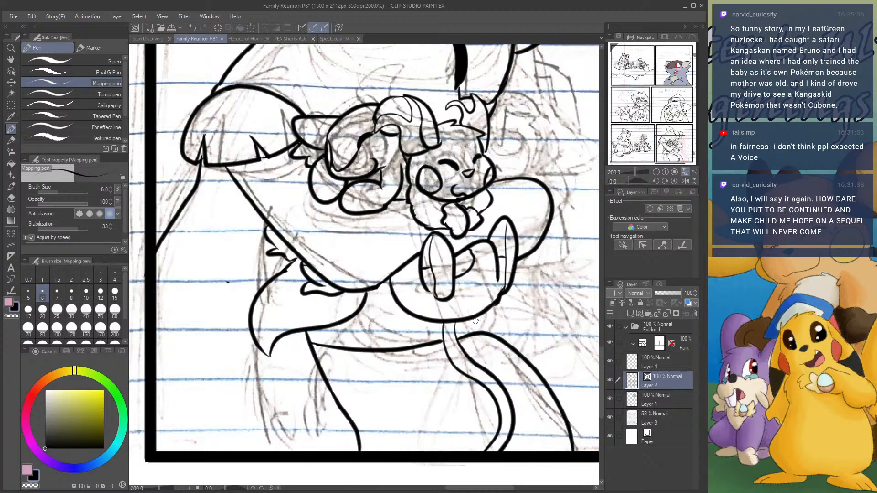
mouse_move(484, 325)
mouse_down()
mouse_move(548, 358)
mouse_move(598, 409)
mouse_up()
drag(670, 151, 672, 157)
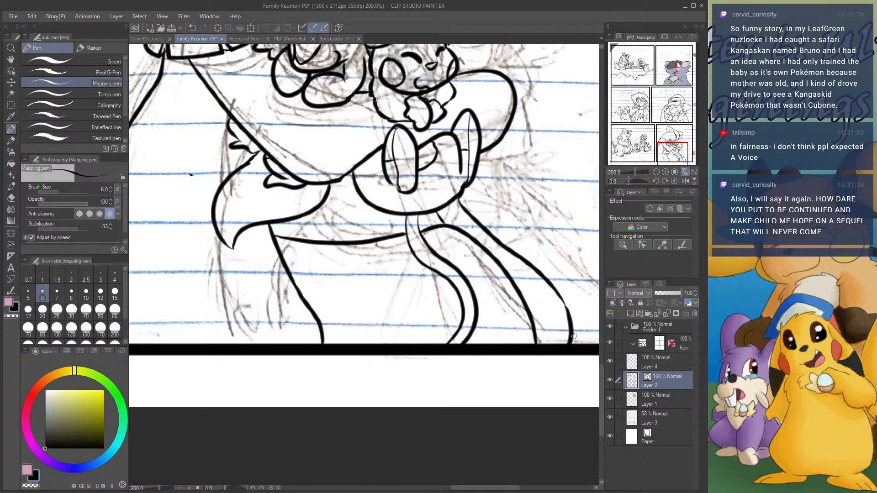
- Ink a curved tuft above the left small figure and pointed hair locks beside the large character's cheek
drag(623, 161, 678, 138)
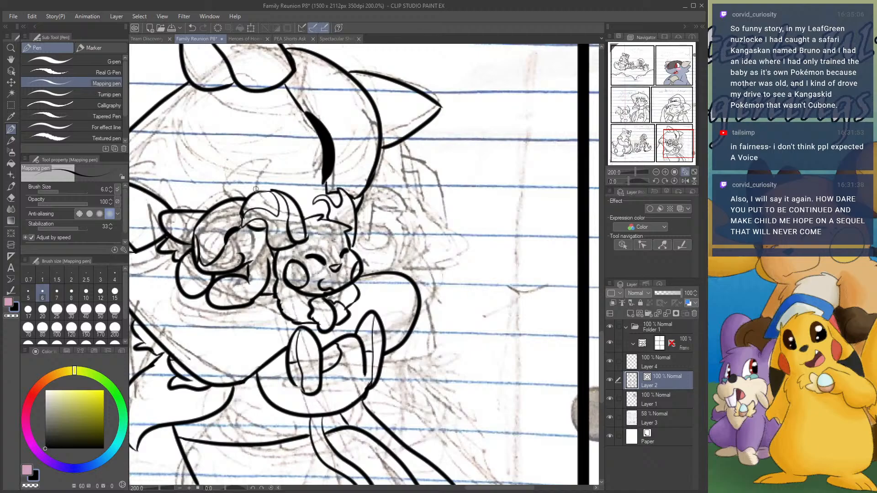
mouse_move(239, 191)
mouse_down()
mouse_move(260, 165)
mouse_move(221, 187)
mouse_move(232, 196)
mouse_move(238, 168)
mouse_move(235, 175)
mouse_up()
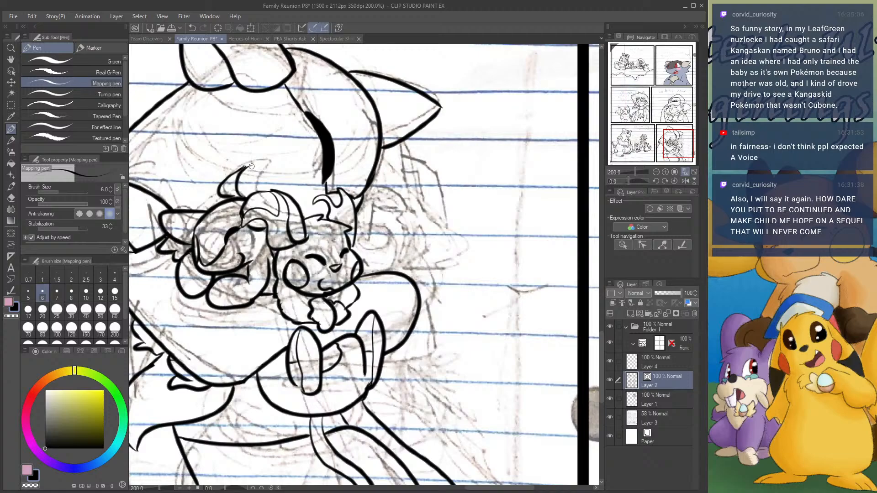
mouse_move(376, 205)
mouse_down()
mouse_move(354, 226)
mouse_move(369, 238)
mouse_move(370, 217)
mouse_move(382, 211)
mouse_move(369, 203)
mouse_move(410, 223)
mouse_move(385, 160)
mouse_move(378, 162)
mouse_move(399, 177)
mouse_move(395, 166)
mouse_move(401, 205)
mouse_up()
key(ctrl+z)
drag(395, 168, 384, 159)
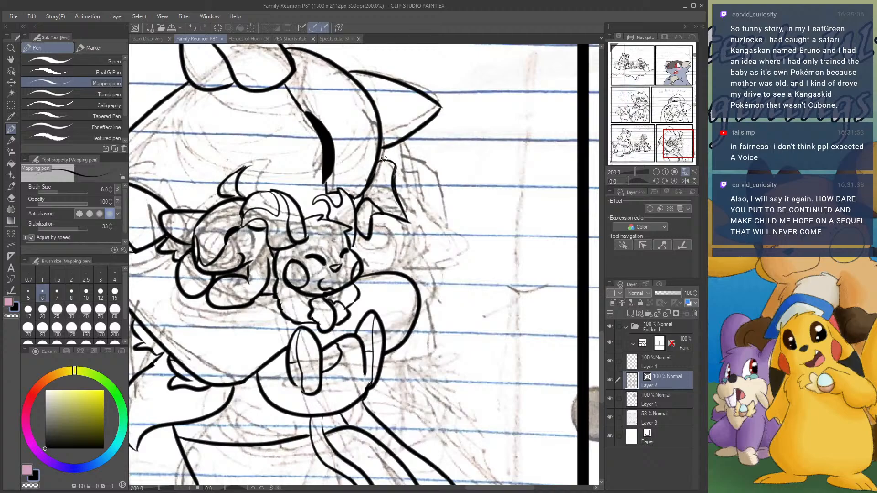
- Ink the face, ear, cap and hair of the figure leaning behind the large character, redrawing the cap's crown and adding eye details
mouse_move(407, 220)
mouse_down()
mouse_move(440, 243)
mouse_move(450, 234)
mouse_move(441, 242)
mouse_move(469, 284)
mouse_move(419, 293)
mouse_up()
mouse_move(415, 227)
mouse_down()
mouse_move(398, 268)
mouse_move(420, 248)
mouse_move(432, 248)
mouse_move(433, 266)
mouse_move(412, 278)
mouse_move(427, 257)
mouse_move(417, 258)
mouse_move(415, 270)
mouse_move(443, 185)
mouse_move(381, 150)
mouse_up()
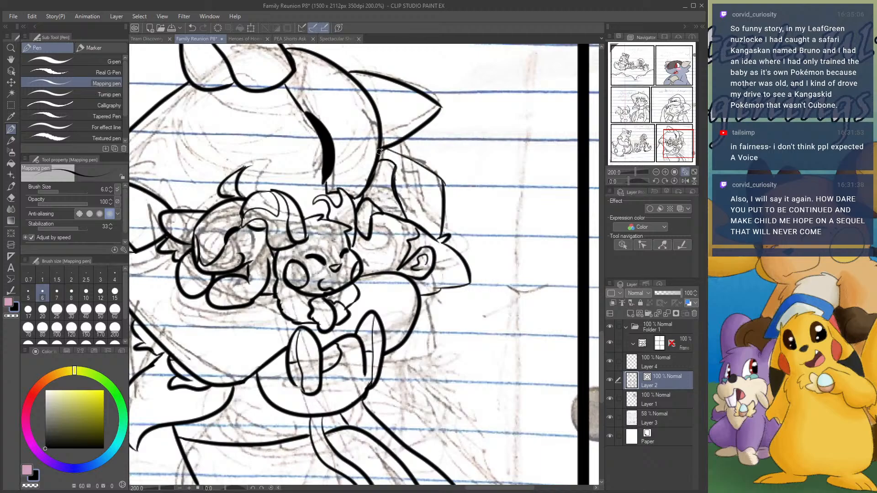
key(ctrl+z)
key(ctrl+z)
mouse_move(439, 238)
mouse_down()
mouse_move(441, 197)
mouse_move(402, 161)
mouse_move(379, 153)
mouse_up()
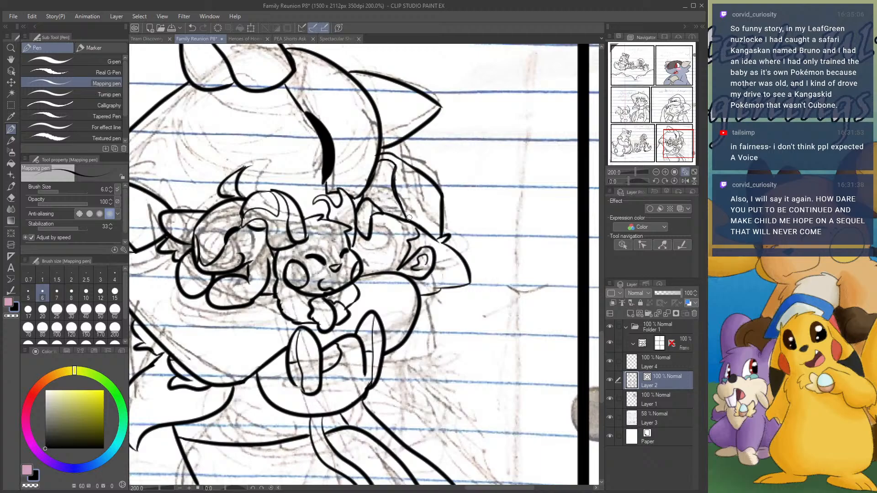
mouse_move(409, 217)
mouse_down()
mouse_move(409, 184)
mouse_move(392, 172)
mouse_up()
mouse_move(375, 227)
mouse_down()
mouse_move(377, 247)
mouse_move(366, 241)
mouse_move(370, 225)
mouse_move(385, 248)
mouse_move(371, 245)
mouse_move(391, 244)
mouse_move(361, 268)
mouse_move(380, 272)
mouse_up()
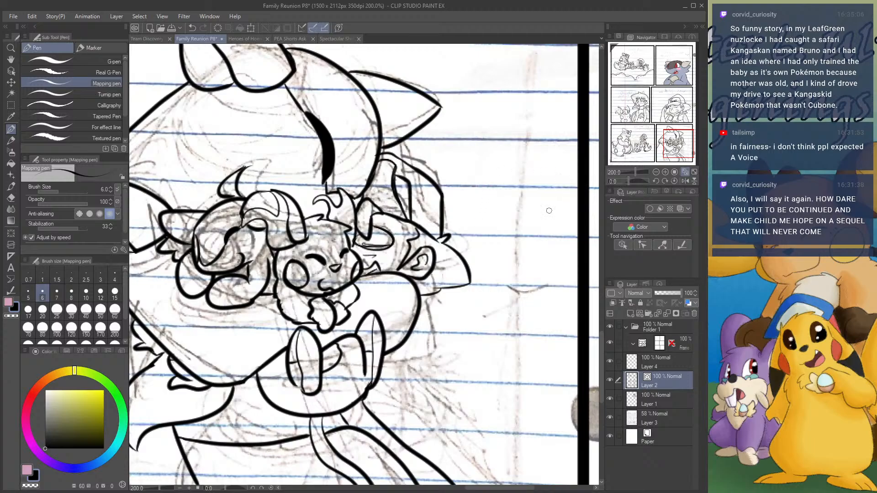
- Ink a rounded contour from beneath the cap's brim down beside the small figure's feet, redrawing it once
mouse_move(440, 294)
mouse_down()
mouse_move(445, 325)
mouse_move(413, 375)
mouse_move(379, 379)
mouse_up()
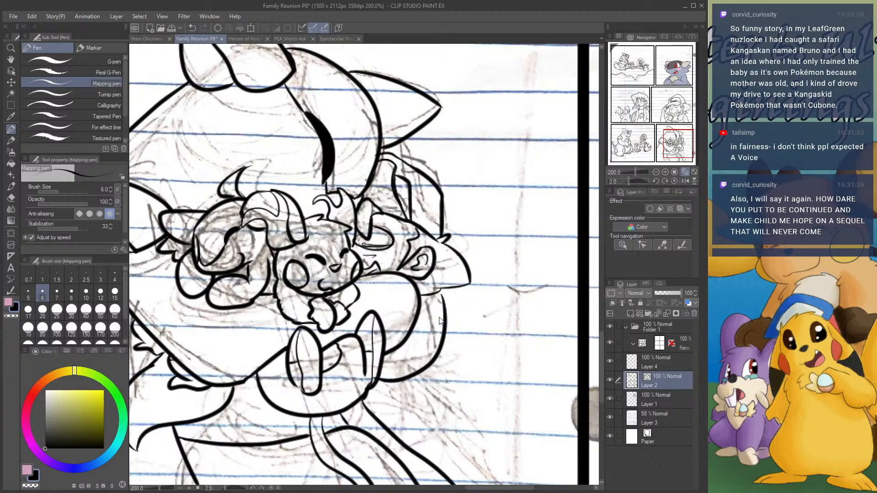
key(ctrl+z)
mouse_move(438, 296)
mouse_down()
mouse_move(443, 367)
mouse_move(380, 382)
mouse_up()
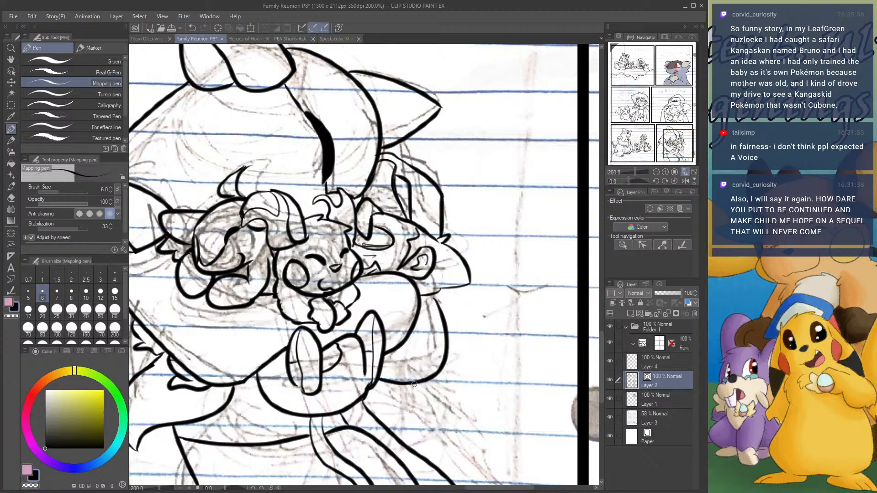
- Ink the outstretched arm's edges and sleeve curve below the rounded contour, and ready the Hard eraser at size 15
drag(678, 145, 680, 153)
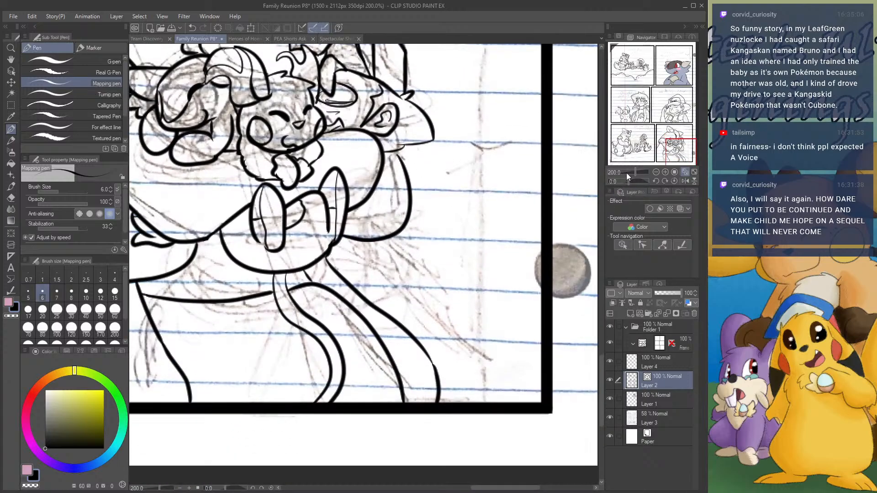
drag(350, 242, 425, 294)
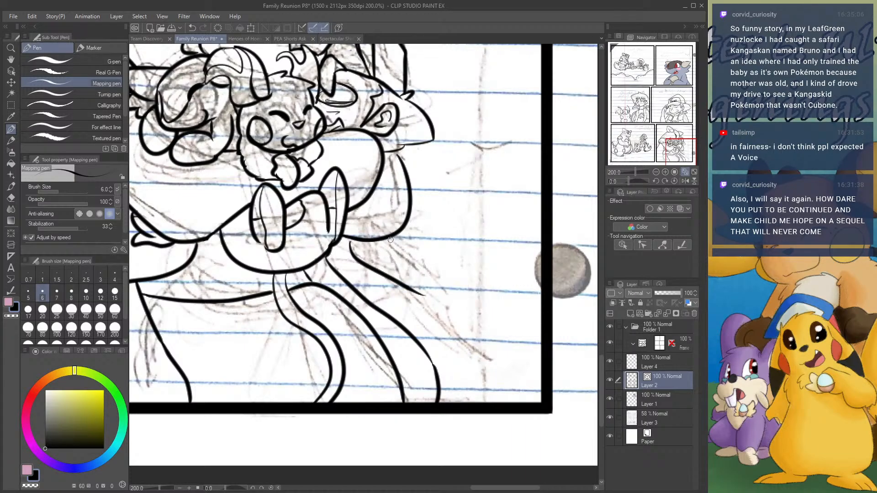
mouse_move(389, 241)
mouse_down()
mouse_move(422, 269)
mouse_move(359, 290)
mouse_up()
drag(350, 241, 427, 294)
mouse_move(340, 241)
mouse_down()
mouse_move(372, 251)
mouse_move(391, 235)
mouse_up()
click(12, 198)
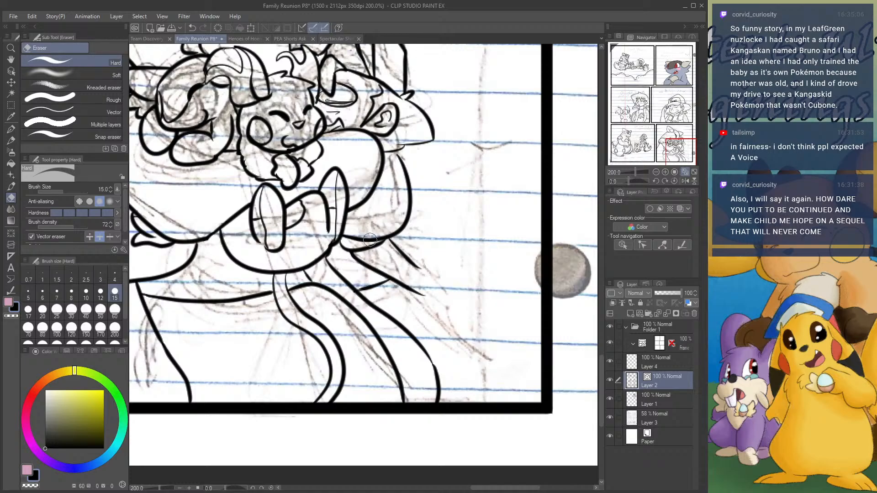
- Examine the coloured character in the upper-right comic panel and return to the last panel
click(678, 74)
drag(678, 75, 675, 73)
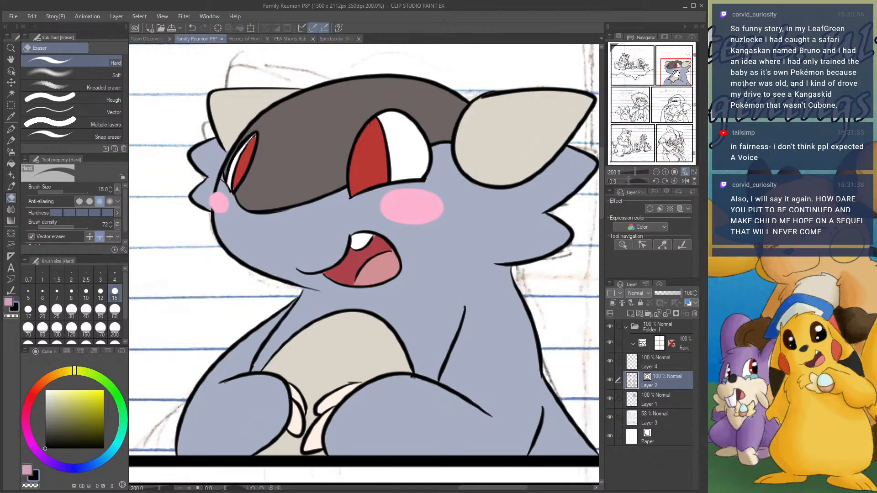
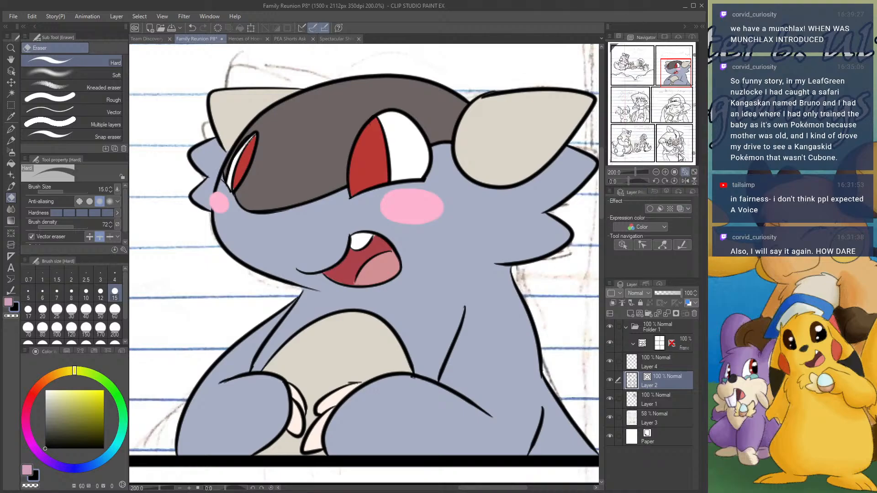
click(679, 155)
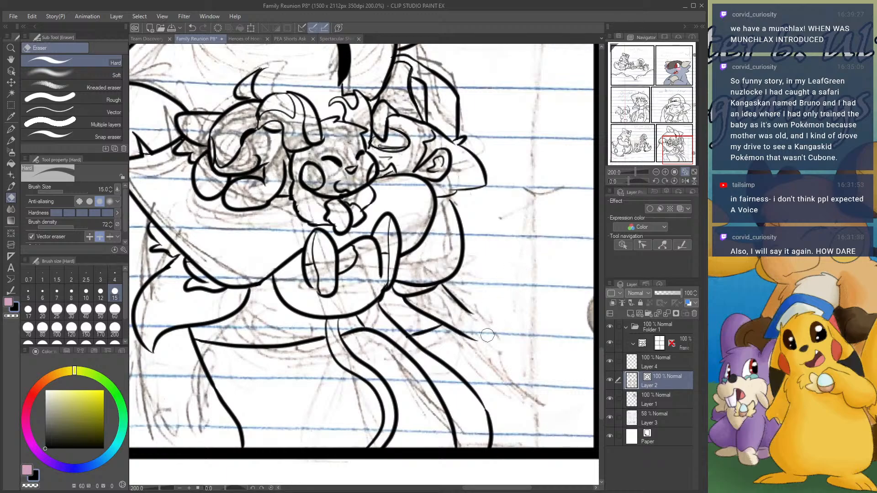
- Ink the open hand with its fingers using the Mapping pen, and the angled, rounded limb outline extending beneath it
click(11, 129)
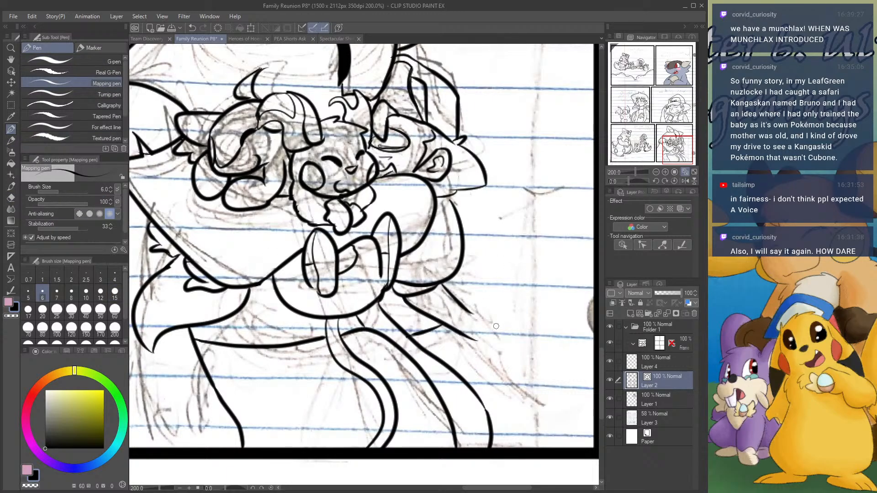
mouse_move(483, 322)
mouse_down()
mouse_move(492, 348)
mouse_move(475, 342)
mouse_move(480, 304)
mouse_move(488, 295)
mouse_move(506, 299)
mouse_move(481, 320)
mouse_move(483, 301)
mouse_move(474, 302)
mouse_up()
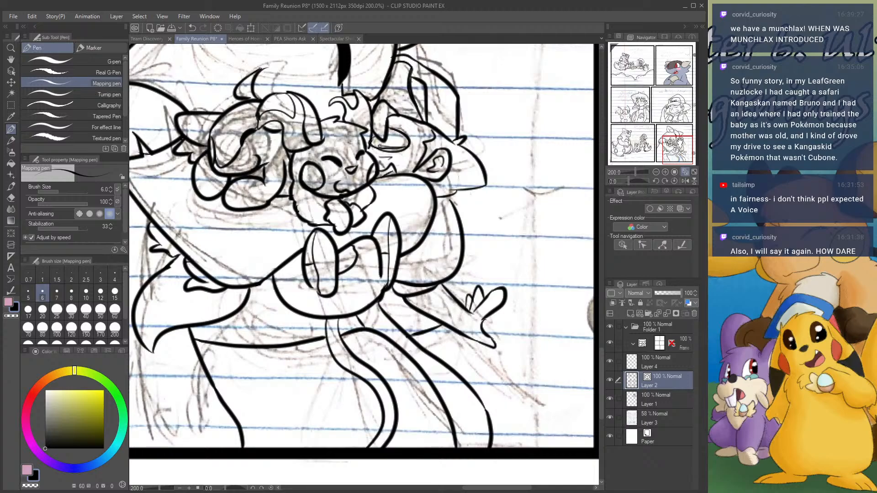
drag(674, 141, 683, 161)
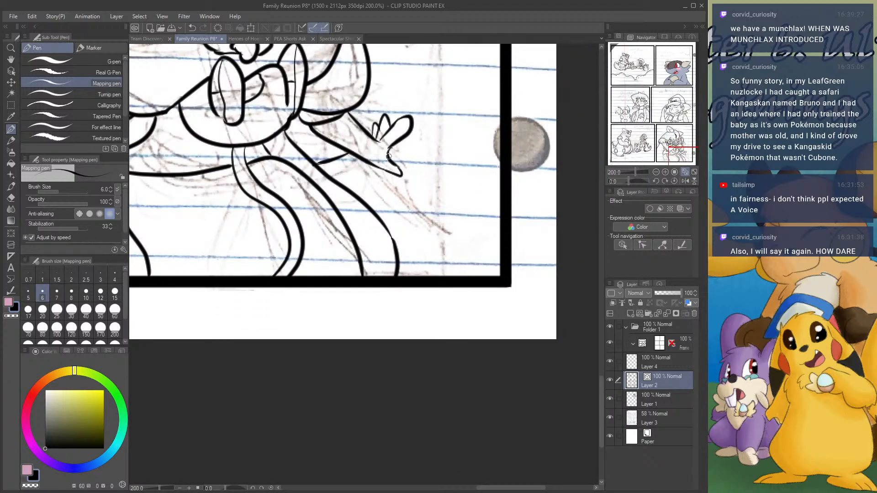
mouse_move(402, 175)
mouse_down()
mouse_move(424, 199)
mouse_move(419, 218)
mouse_move(393, 237)
mouse_up()
key(ctrl+z)
mouse_move(402, 176)
mouse_down()
mouse_move(431, 212)
mouse_move(429, 234)
mouse_move(394, 239)
mouse_up()
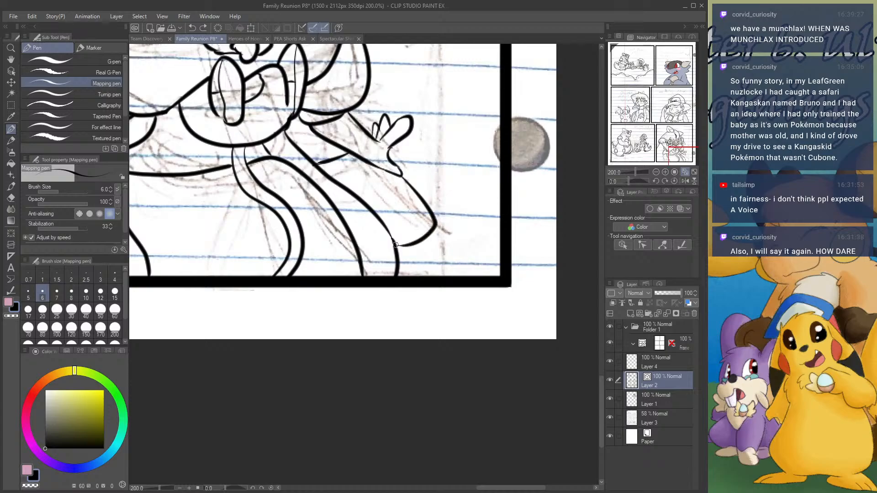
key(ctrl+z)
mouse_move(402, 177)
mouse_down()
mouse_move(437, 212)
mouse_move(421, 240)
mouse_move(397, 246)
mouse_up()
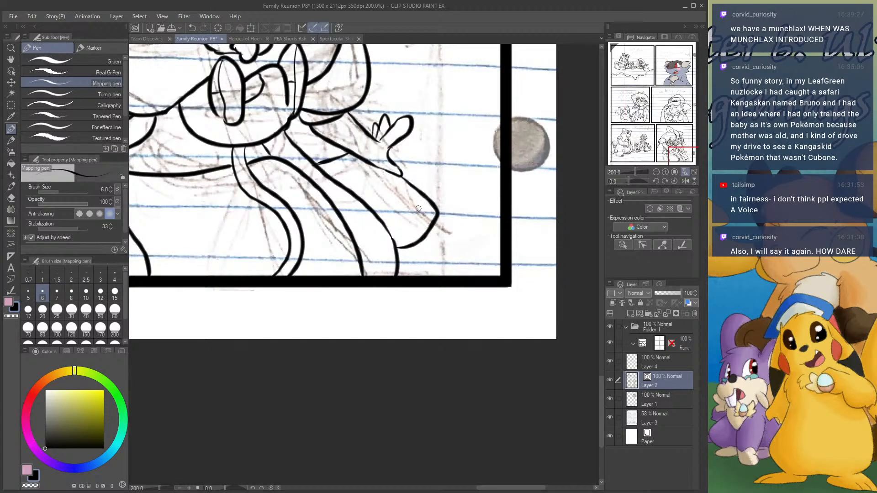
- Ink curved bands across the angled limb and a line from its end down to the panel border
mouse_move(419, 194)
mouse_down()
mouse_move(408, 223)
mouse_move(395, 229)
mouse_move(420, 194)
mouse_up()
key(ctrl+z)
mouse_move(327, 163)
mouse_down()
mouse_move(341, 182)
mouse_move(378, 190)
mouse_move(373, 163)
mouse_up()
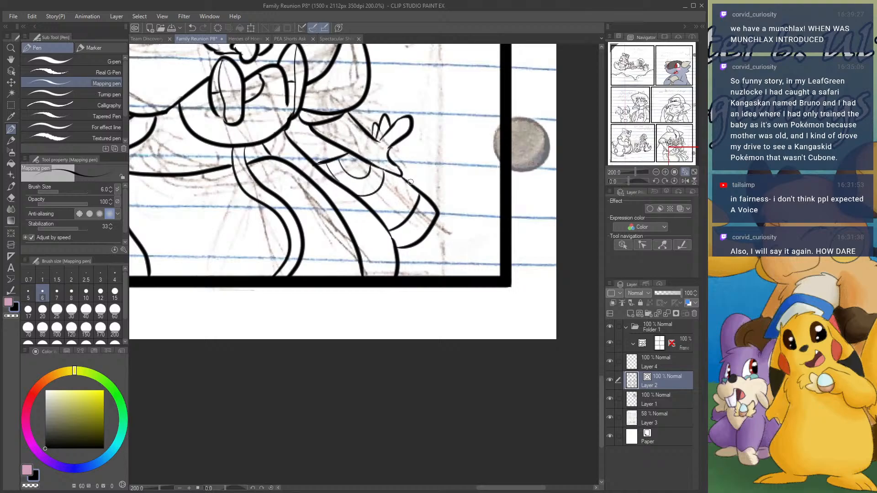
drag(432, 234, 467, 275)
key(ctrl+z)
drag(432, 227, 467, 275)
- Hide the pencil sketch on Layer 3 to review the page's inked lines
scroll(492, 266, down, 10)
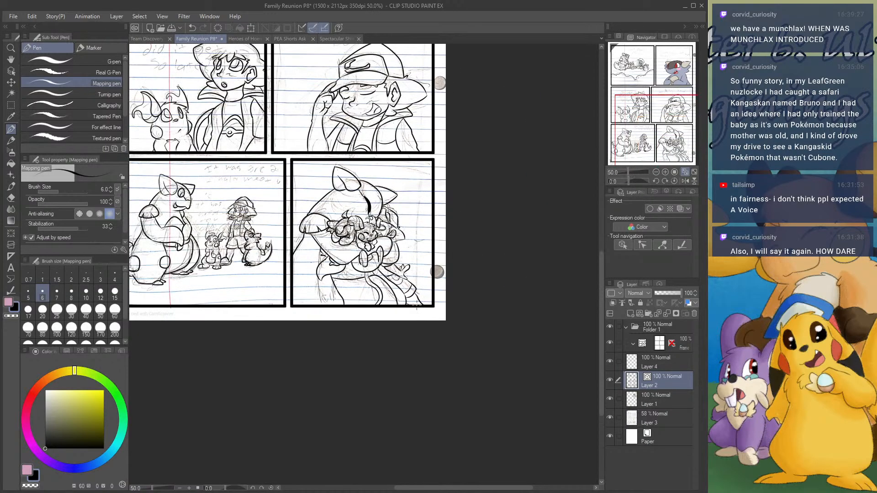
scroll(492, 266, down, 1)
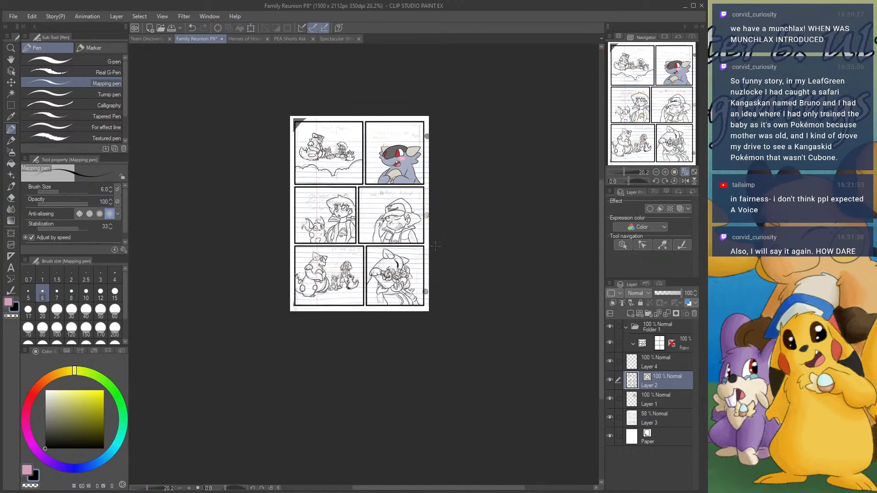
click(609, 417)
scroll(423, 249, up, 3)
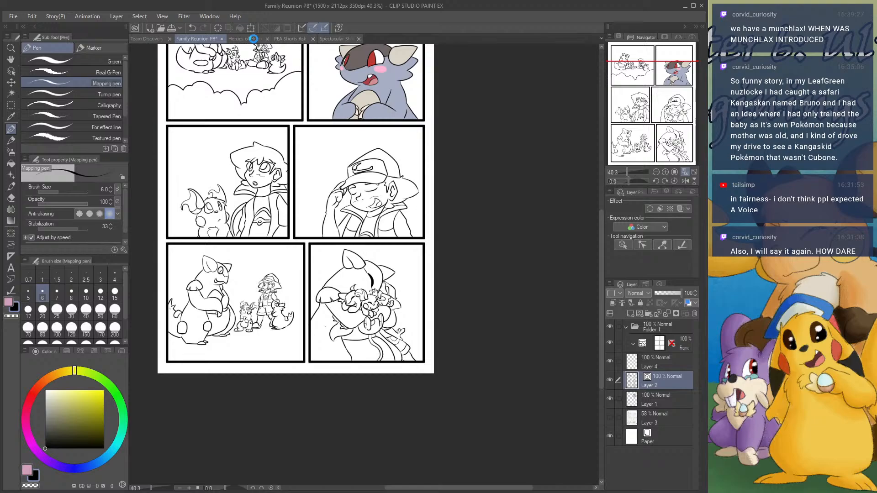
- Switch to the Heroes of Hoenn P24-a page and ink the spiky fur outline over the large creature's head in the middle-right panel
click(252, 41)
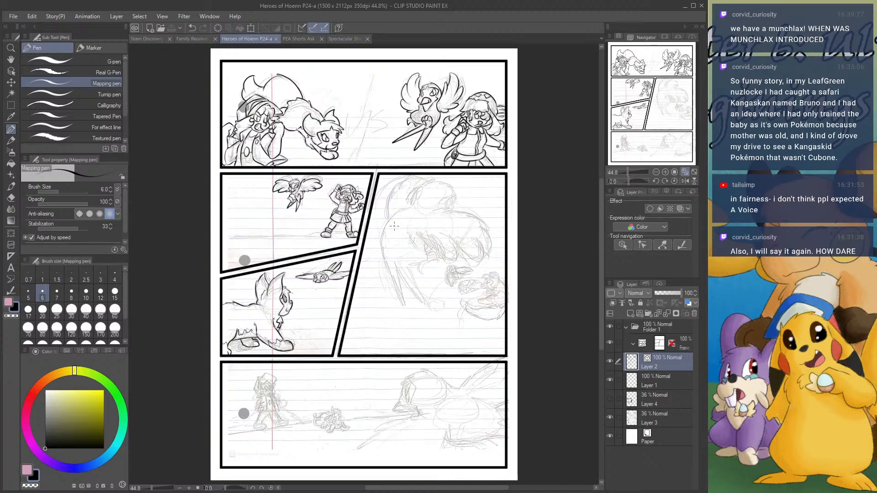
click(665, 172)
click(665, 172)
click(665, 172)
click(665, 172)
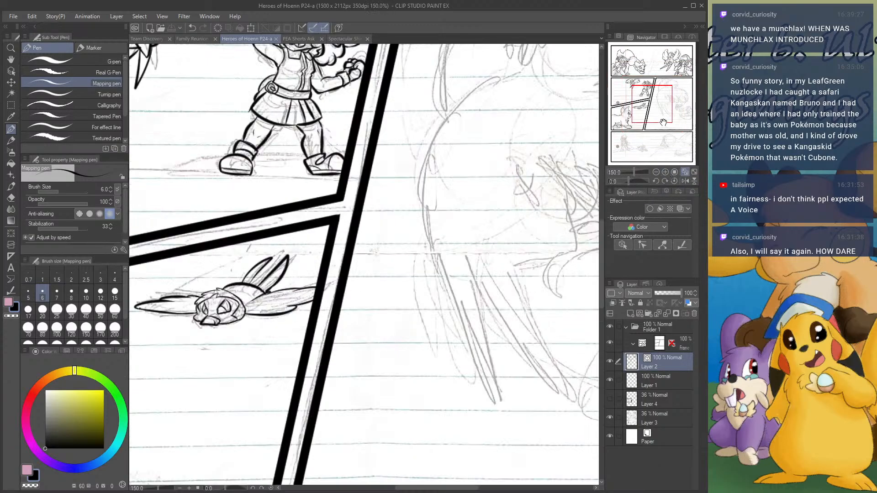
drag(662, 123, 682, 107)
click(666, 172)
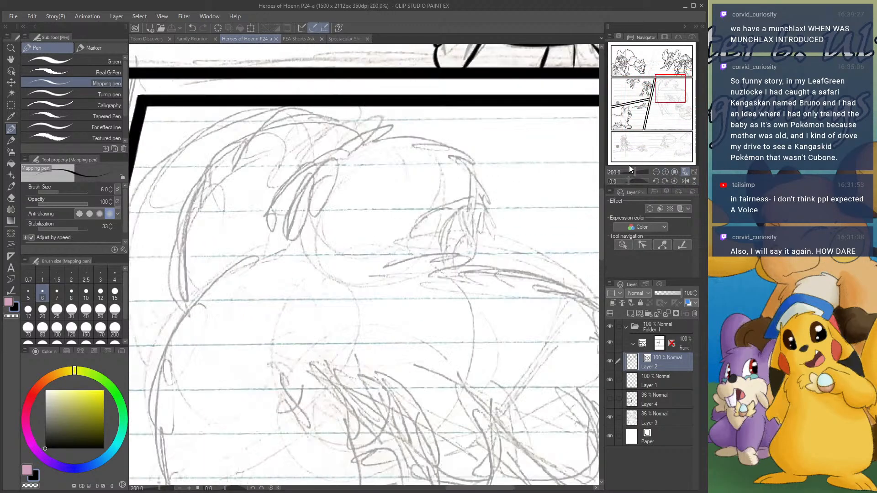
mouse_move(323, 163)
mouse_down()
mouse_move(373, 135)
mouse_move(468, 165)
mouse_move(446, 166)
mouse_up()
key(ctrl+z)
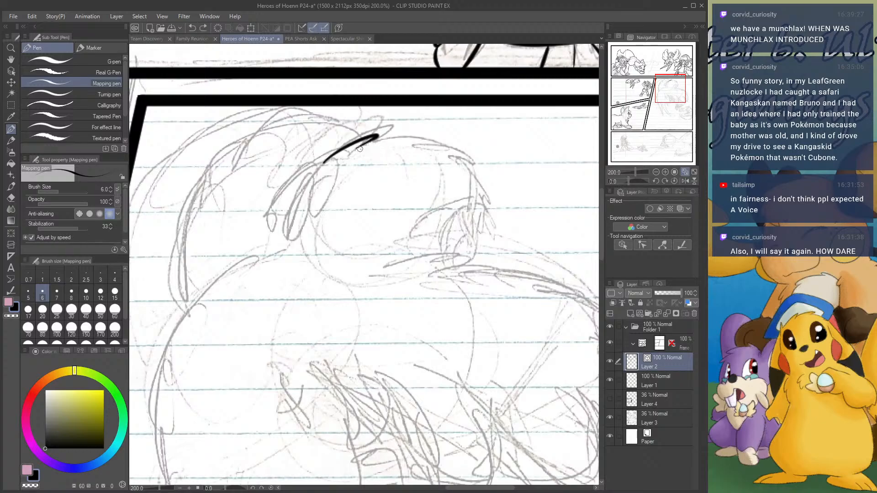
mouse_move(361, 147)
mouse_down()
mouse_move(445, 142)
mouse_move(427, 147)
mouse_move(466, 161)
mouse_move(492, 191)
mouse_move(473, 184)
mouse_move(487, 203)
mouse_move(488, 232)
mouse_up()
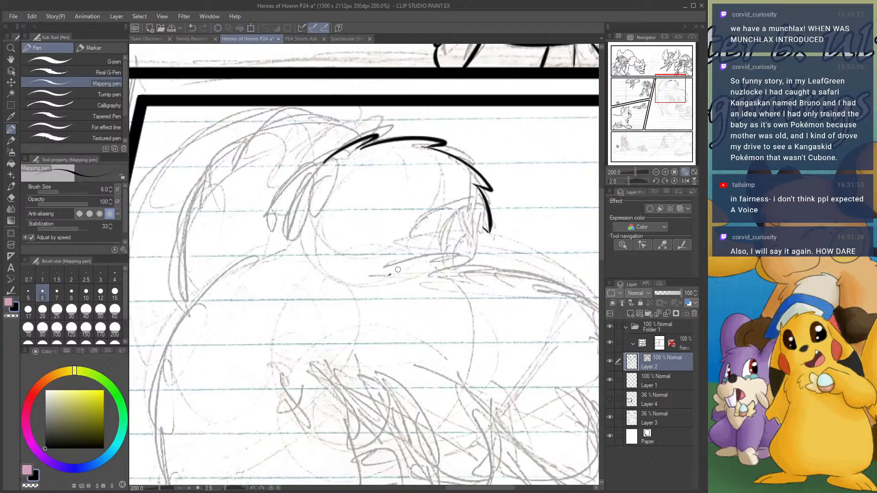
- Ink the curved back lines beneath the creature's head, close the fur edge above them, and add the angular shape inside it
mouse_move(389, 276)
mouse_down()
mouse_move(475, 252)
mouse_move(453, 259)
mouse_move(548, 279)
mouse_move(596, 301)
mouse_up()
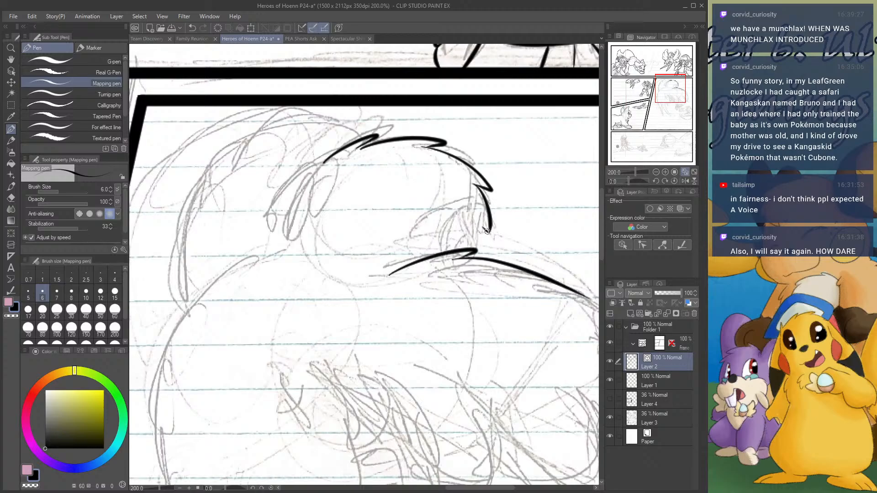
drag(487, 230, 480, 259)
key(ctrl+z)
mouse_move(477, 189)
mouse_down()
mouse_move(400, 233)
mouse_move(410, 254)
mouse_up()
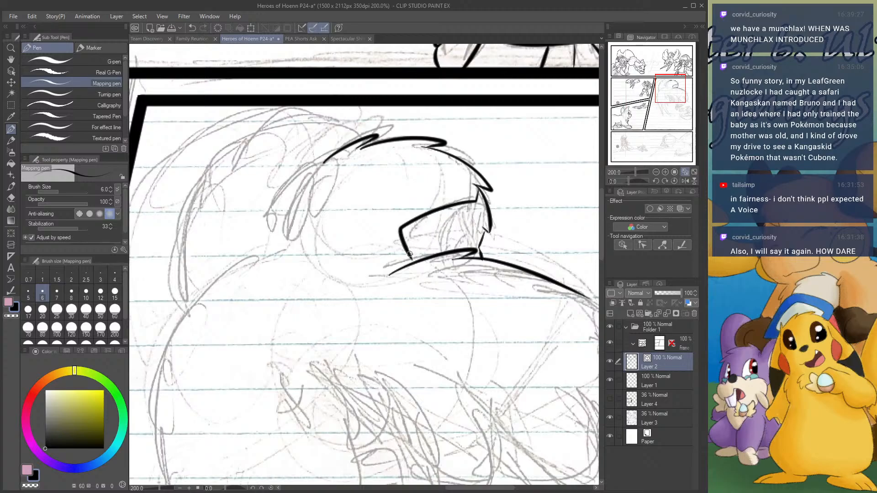
- Ink the large creature's curved back contour sweeping down from beside its head, with small fur tufts at the upper end
mouse_move(285, 217)
mouse_down()
mouse_move(265, 228)
mouse_move(270, 233)
mouse_move(259, 238)
mouse_move(268, 238)
mouse_move(167, 325)
mouse_move(167, 370)
mouse_up()
key(ctrl+z)
mouse_move(268, 238)
mouse_down()
mouse_move(132, 385)
mouse_move(137, 418)
mouse_up()
key(ctrl+z)
mouse_move(273, 234)
mouse_down()
mouse_move(190, 300)
mouse_move(173, 438)
mouse_up()
key(ctrl+z)
mouse_move(274, 229)
mouse_down()
mouse_move(218, 264)
mouse_move(167, 436)
mouse_up()
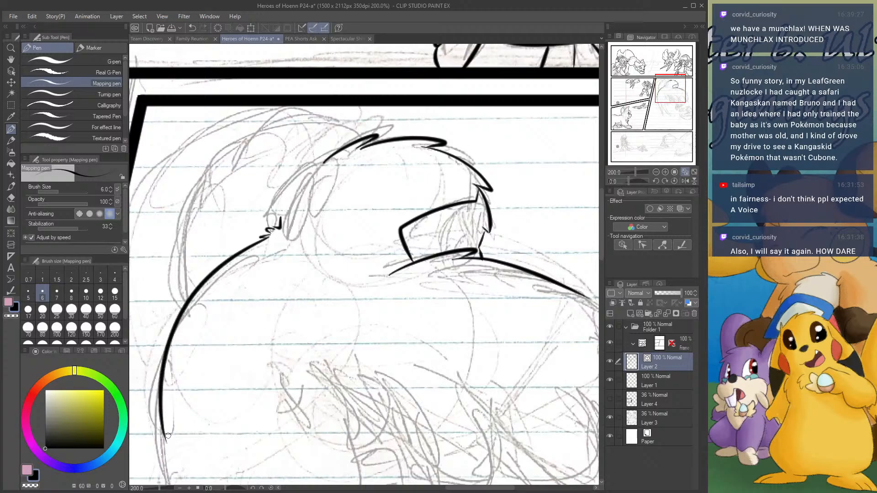
- Ink the tall arched fur outline behind the creature's head, from the back contour up to the top of the head
mouse_move(183, 297)
mouse_down()
mouse_move(182, 222)
mouse_move(229, 152)
mouse_up()
key(ctrl+z)
drag(188, 304, 181, 275)
mouse_move(179, 242)
mouse_down()
mouse_move(202, 182)
mouse_move(263, 121)
mouse_up()
key(ctrl+z)
mouse_move(200, 207)
mouse_down()
mouse_move(258, 122)
mouse_move(305, 104)
mouse_move(340, 109)
mouse_move(385, 142)
mouse_up()
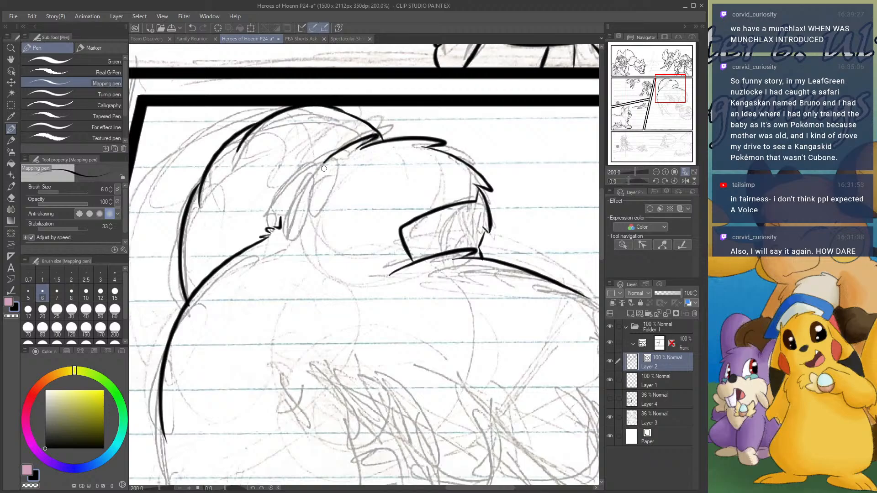
- Ink the fur edge running from the back of the head down to the shoulder tufts, with an overlapping tuft above it
mouse_move(324, 168)
mouse_down()
mouse_move(296, 185)
mouse_move(279, 229)
mouse_up()
key(ctrl+z)
mouse_move(324, 162)
mouse_down()
mouse_move(287, 194)
mouse_move(279, 231)
mouse_up()
mouse_move(351, 148)
mouse_down()
mouse_move(302, 175)
mouse_move(312, 162)
mouse_move(298, 183)
mouse_up()
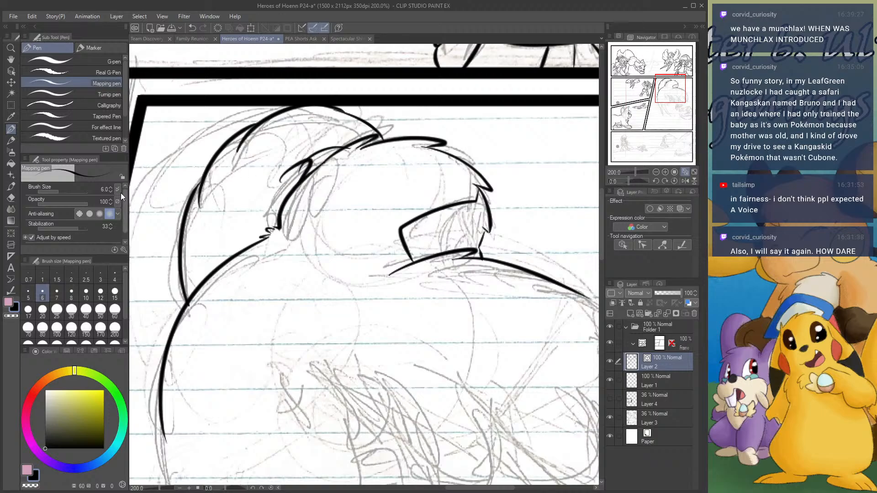
click(11, 198)
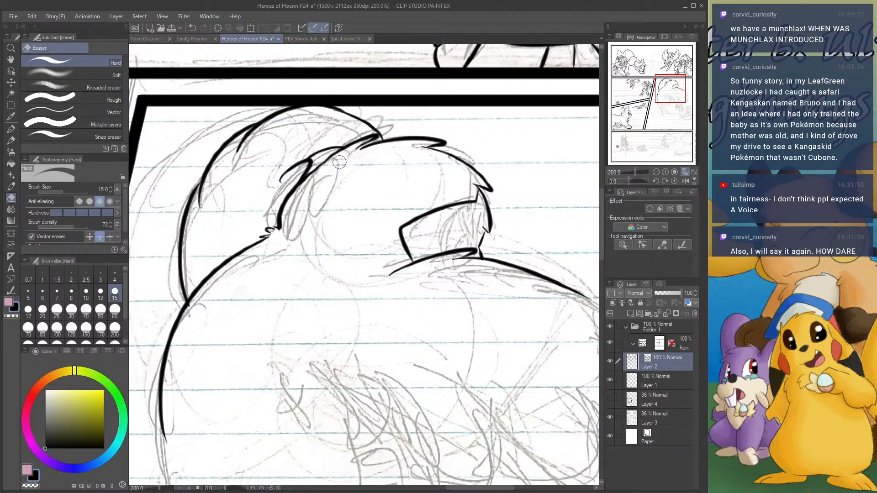
click(15, 130)
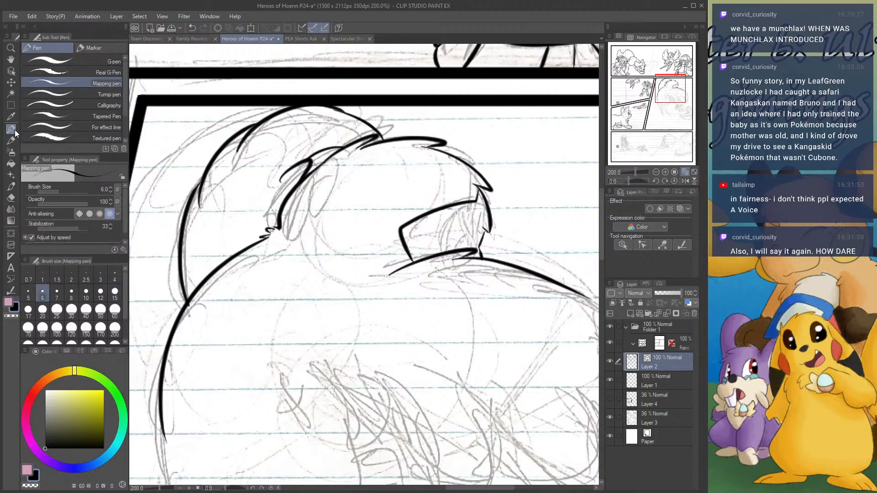
- Ink pointed inner marks inside the angular shape on the creature's head
drag(460, 216, 473, 244)
key(ctrl+z)
mouse_move(462, 214)
mouse_down()
mouse_move(475, 249)
mouse_move(452, 228)
mouse_move(443, 251)
mouse_move(458, 250)
mouse_up()
- Ink the row of large pointed, scalloped lobes along the underside of the creature's body
drag(660, 92, 663, 106)
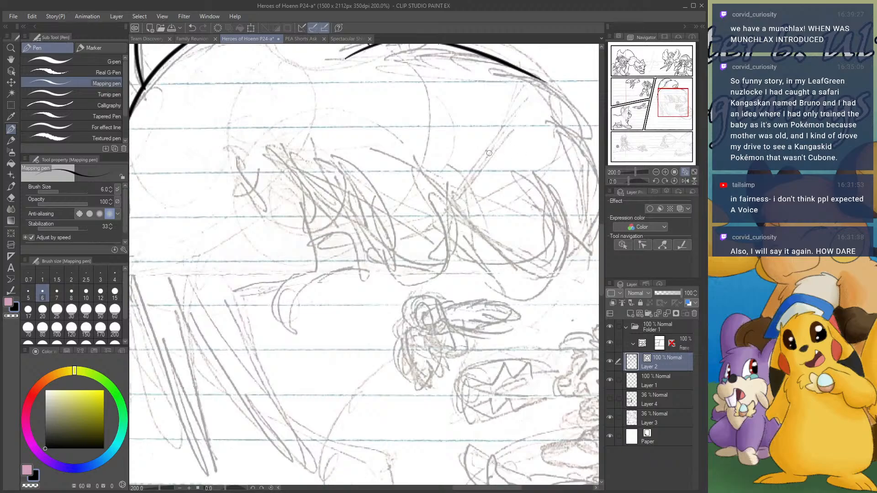
mouse_move(284, 149)
mouse_down()
mouse_move(325, 207)
mouse_move(354, 189)
mouse_move(386, 280)
mouse_move(457, 226)
mouse_move(448, 201)
mouse_move(507, 281)
mouse_move(577, 216)
mouse_move(548, 171)
mouse_up()
key(ctrl+z)
drag(664, 104, 678, 97)
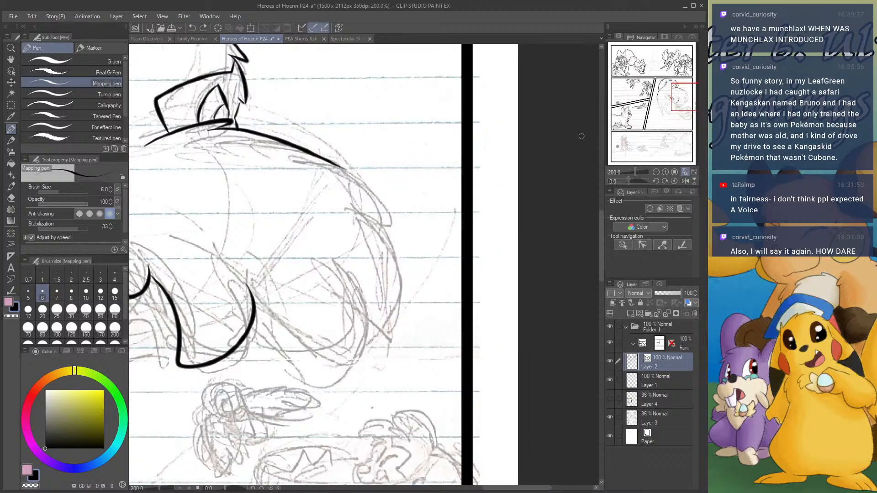
mouse_move(251, 300)
mouse_down()
mouse_move(314, 377)
mouse_move(366, 306)
mouse_move(330, 247)
mouse_up()
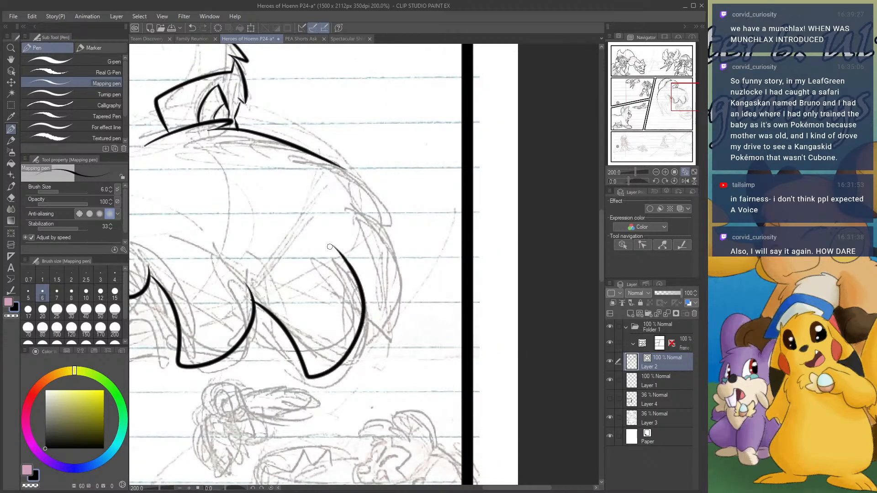
- Ink the curved outer contour beside the last lobe and extend the back line over it into a pointed fur end
mouse_move(361, 331)
mouse_down()
mouse_move(393, 295)
mouse_move(345, 208)
mouse_up()
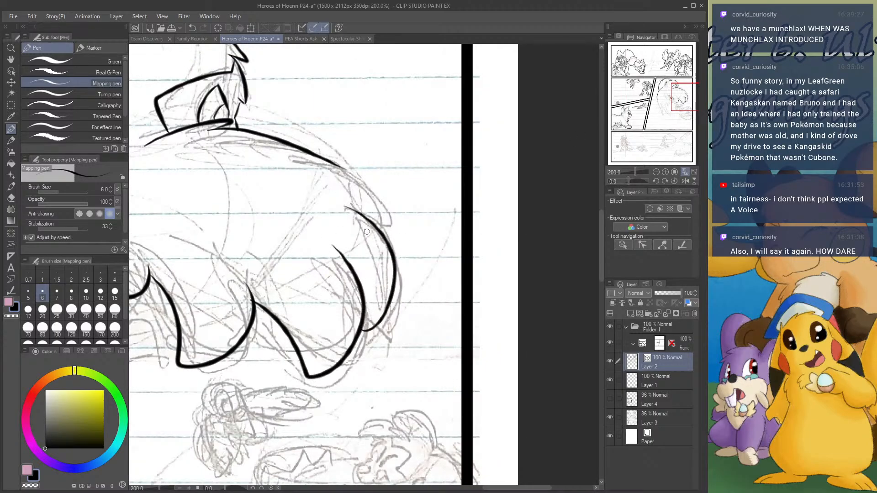
key(ctrl+z)
drag(362, 339, 389, 268)
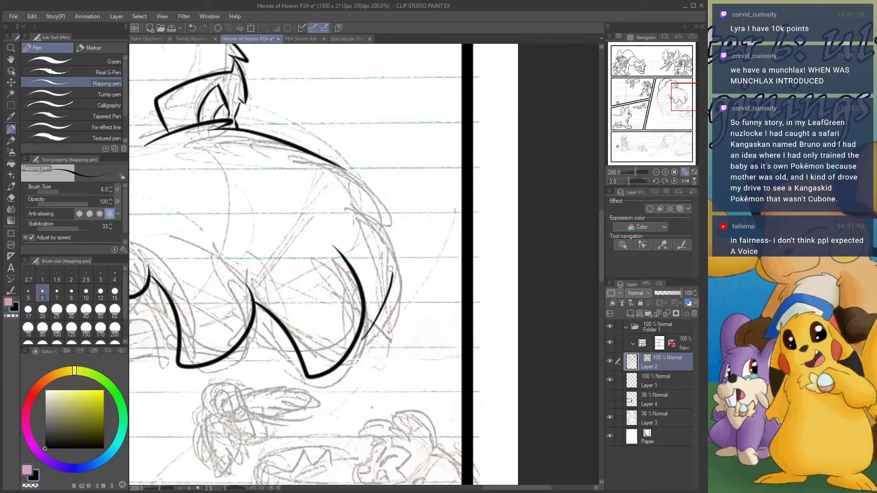
key(ctrl+z)
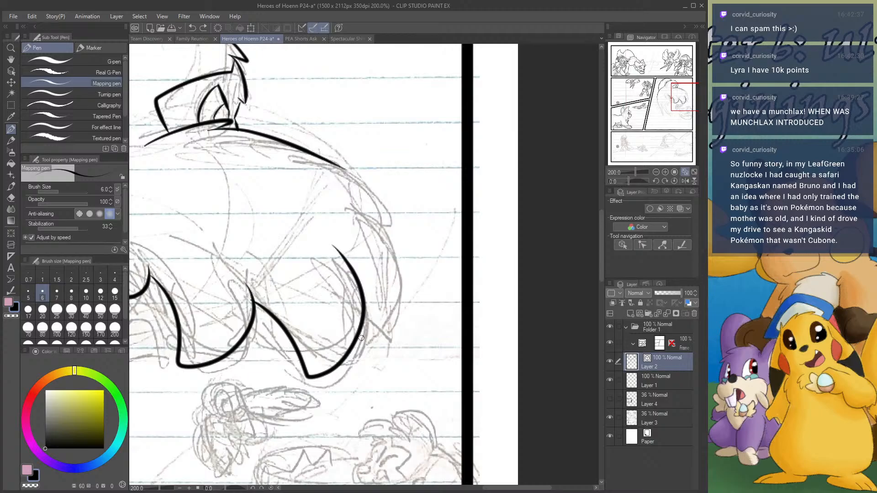
mouse_move(357, 341)
mouse_down()
mouse_move(377, 320)
mouse_move(366, 216)
mouse_up()
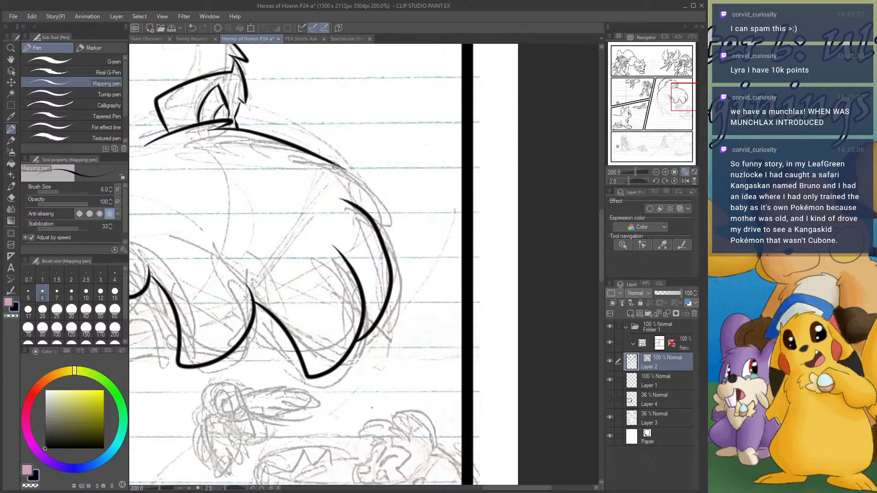
drag(335, 167, 392, 219)
key(ctrl+z)
mouse_move(337, 165)
mouse_down()
mouse_move(396, 232)
mouse_move(379, 227)
mouse_up()
- Ink the line beneath the first lobe and extend the back contour down toward the sketched lower point
drag(204, 266, 518, 159)
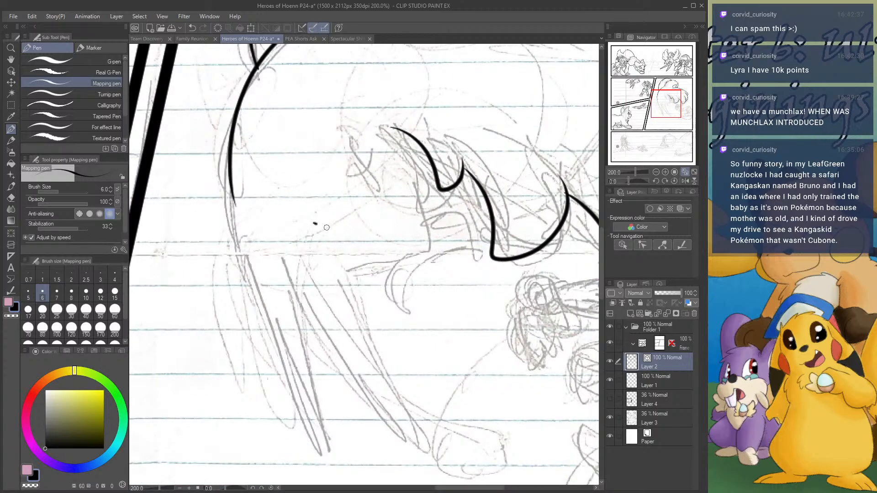
mouse_move(327, 228)
mouse_down()
mouse_move(435, 247)
mouse_move(453, 189)
mouse_up()
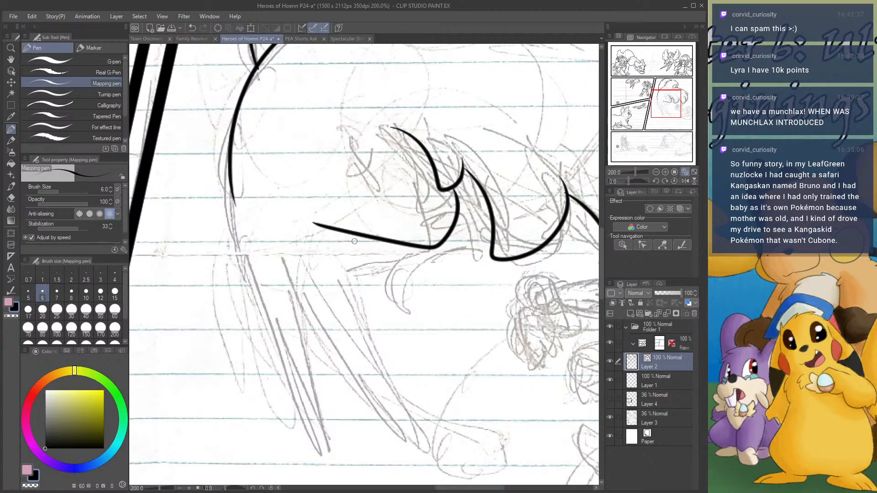
drag(232, 202, 288, 383)
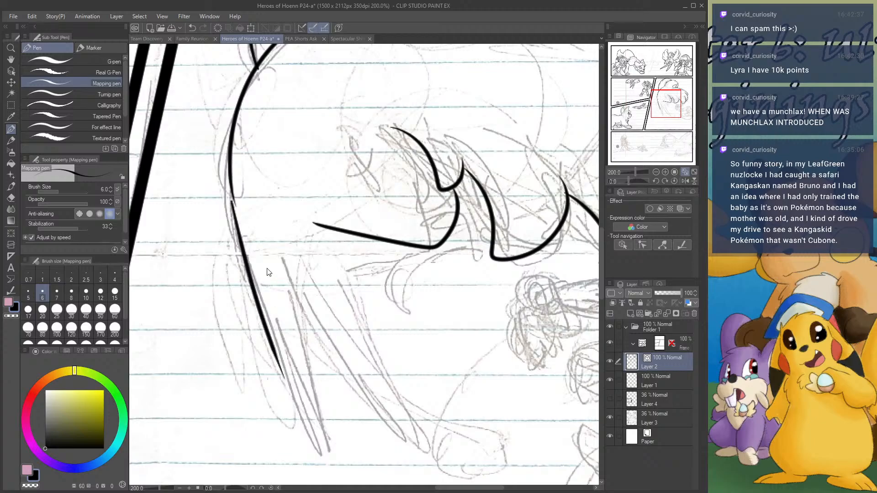
key(ctrl+z)
mouse_move(233, 200)
mouse_down()
mouse_move(288, 383)
mouse_move(316, 433)
mouse_up()
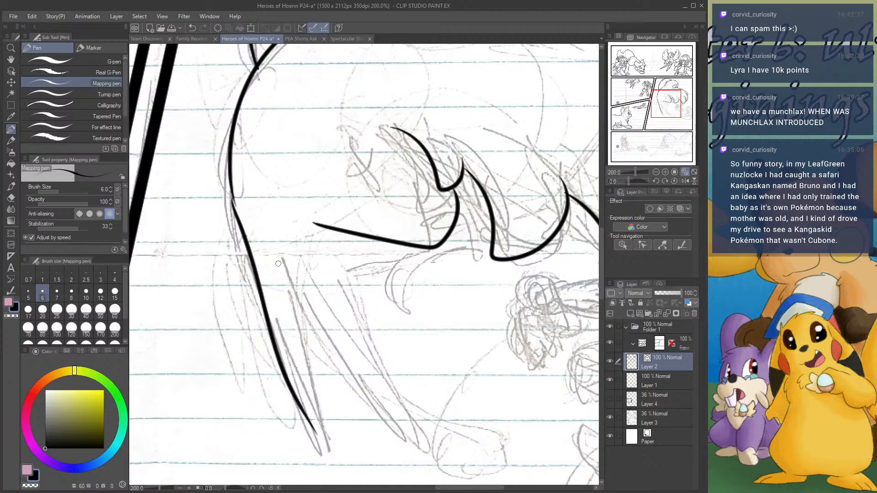
- Ink the two long, downward-pointing spikes beneath the creature's body, closing each with its inner and outer edges
drag(283, 264, 366, 422)
key(ctrl+z)
drag(281, 254, 404, 447)
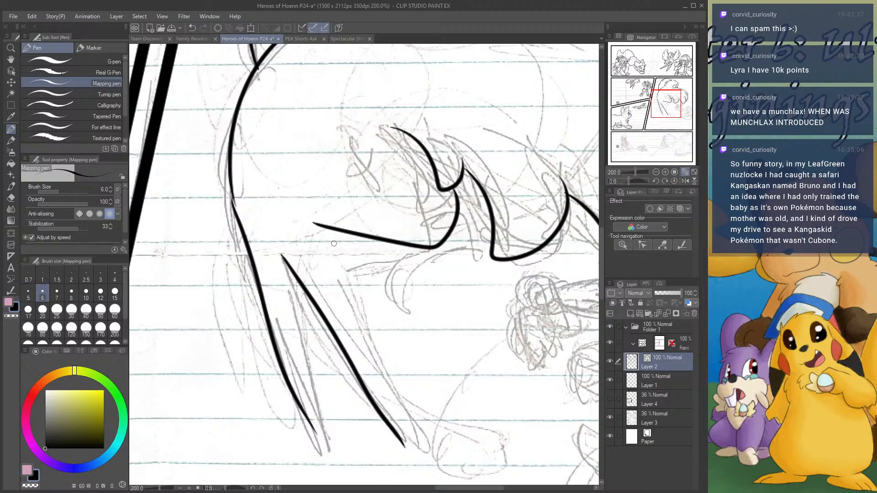
drag(332, 227, 404, 396)
key(ctrl+z)
drag(342, 233, 401, 443)
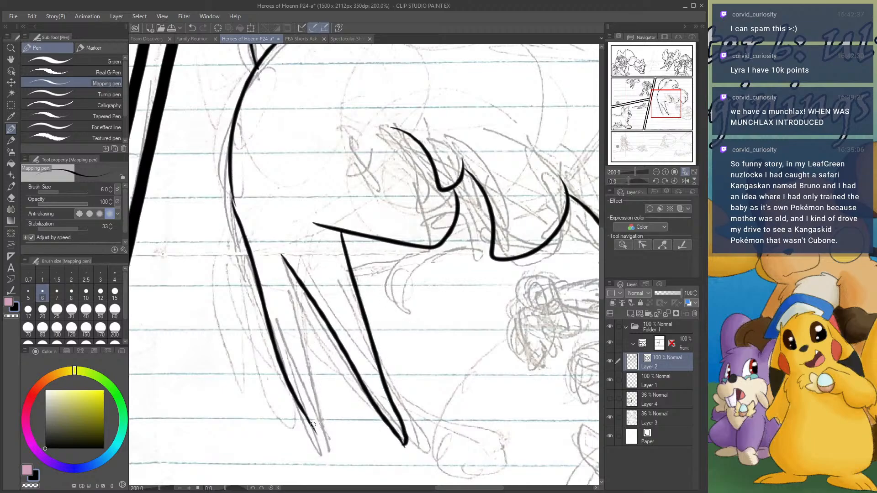
drag(318, 428, 303, 287)
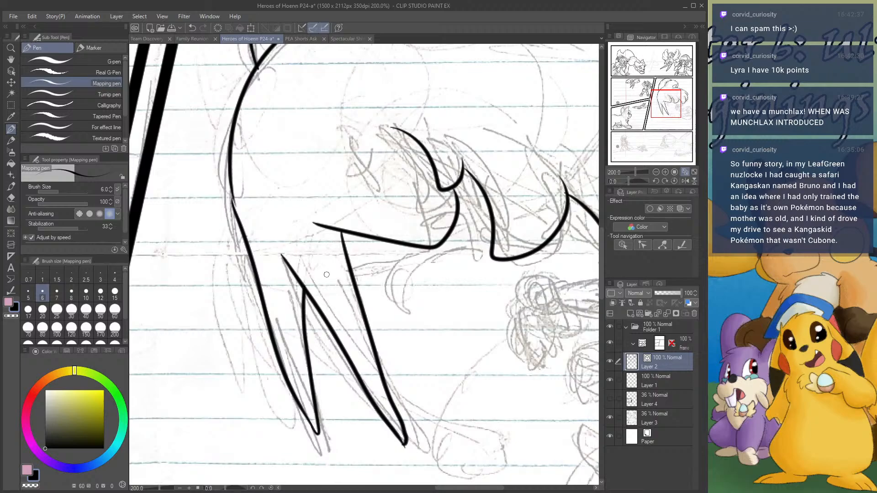
- Ink the curved claw-like shape beneath the body line, small curls between the lobes, and a short curve atop the spike
mouse_move(408, 250)
mouse_down()
mouse_move(410, 298)
mouse_move(459, 246)
mouse_move(477, 249)
mouse_up()
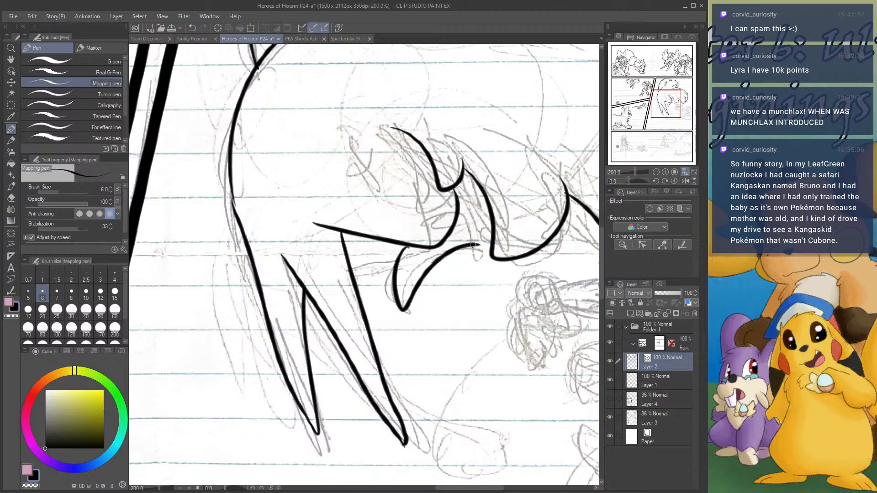
key(ctrl+z)
mouse_move(404, 244)
mouse_down()
mouse_move(416, 272)
mouse_move(467, 245)
mouse_move(492, 251)
mouse_up()
mouse_move(458, 218)
mouse_down()
mouse_move(493, 222)
mouse_move(485, 206)
mouse_move(473, 210)
mouse_up()
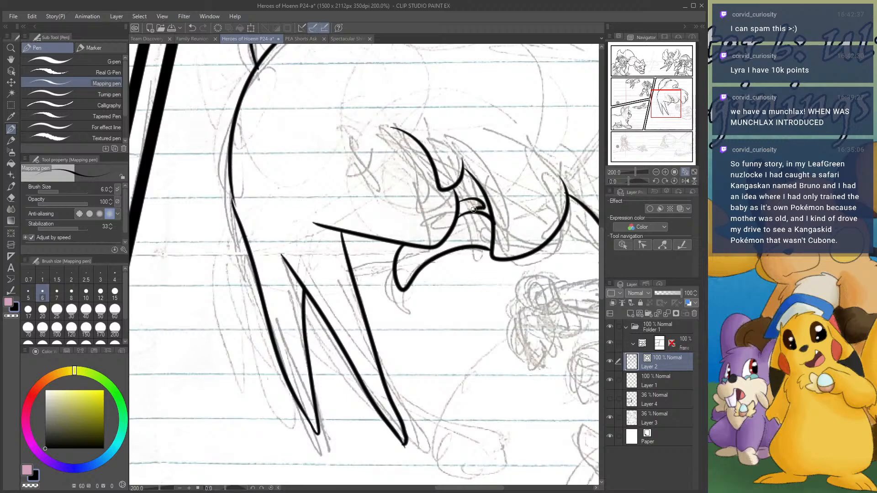
drag(641, 137, 662, 105)
drag(382, 195, 413, 186)
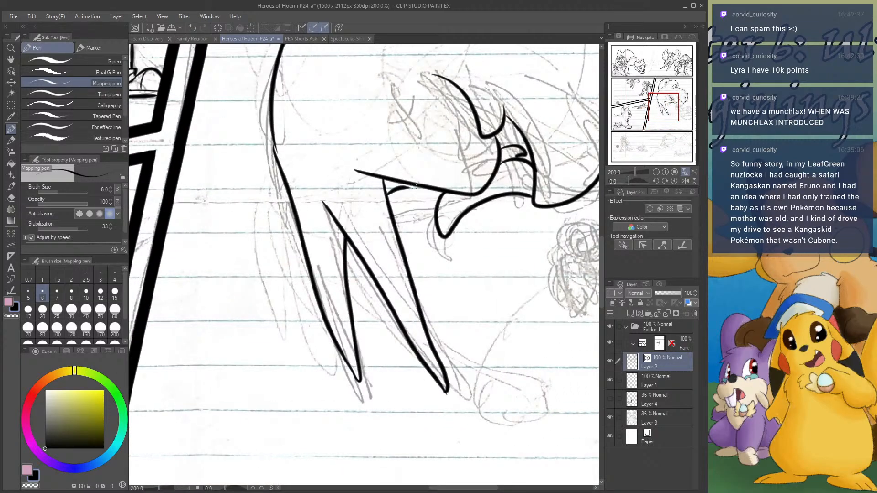
- Zoom to 400% on the small character beside the panel border and ink its swept hair, snout and toothed mouth
drag(661, 120, 678, 120)
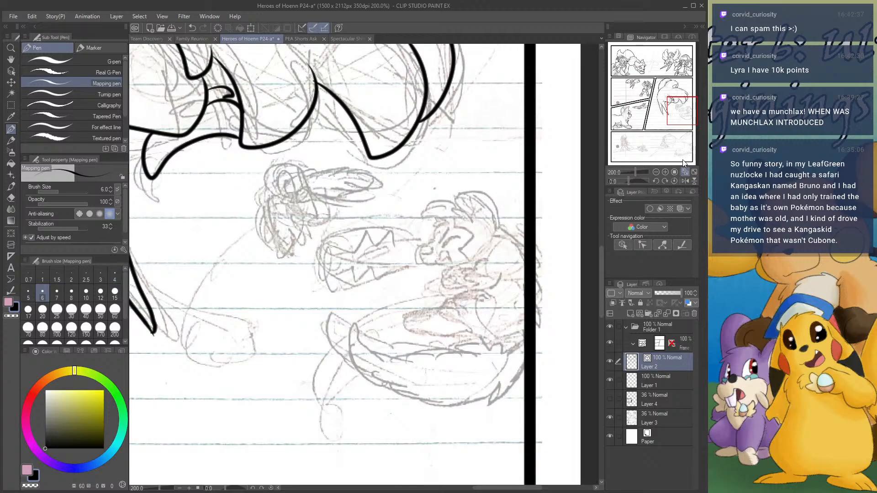
click(665, 172)
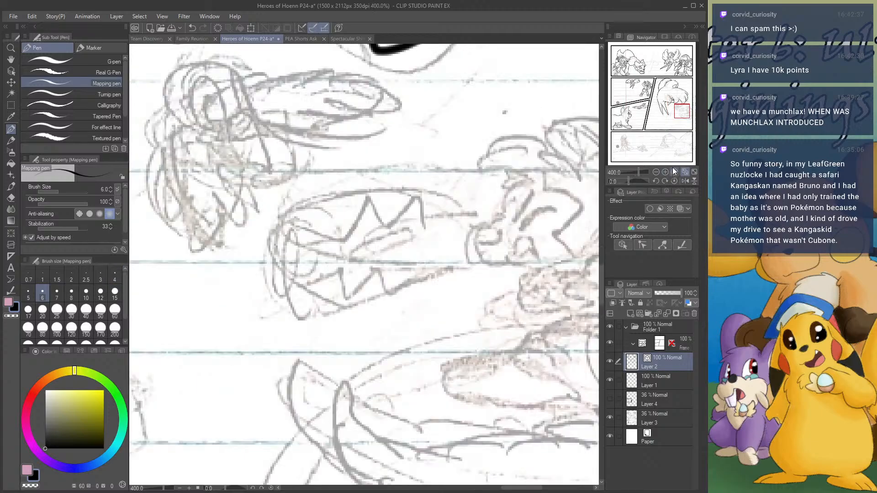
drag(679, 117, 682, 116)
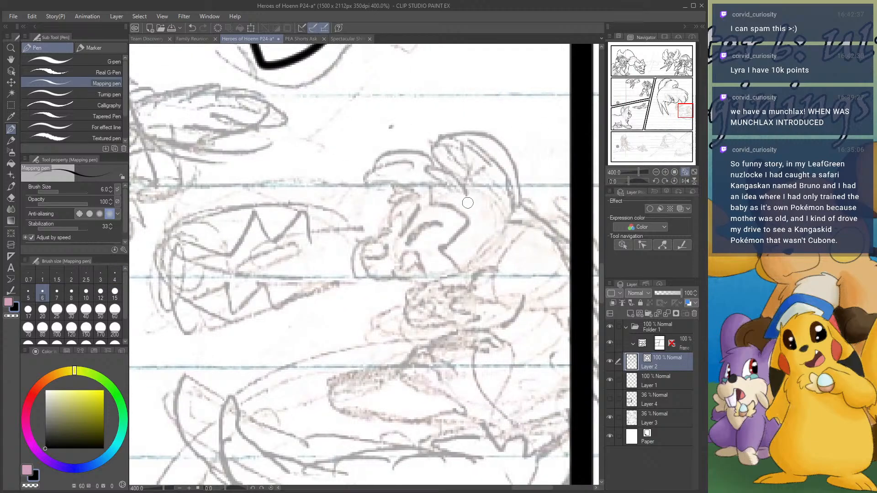
mouse_move(477, 205)
mouse_down()
mouse_move(444, 173)
mouse_move(378, 175)
mouse_move(387, 176)
mouse_move(361, 194)
mouse_move(422, 199)
mouse_move(460, 223)
mouse_up()
mouse_move(394, 193)
mouse_down()
mouse_move(385, 229)
mouse_move(359, 258)
mouse_move(400, 270)
mouse_move(427, 264)
mouse_move(398, 273)
mouse_move(408, 260)
mouse_move(424, 270)
mouse_up()
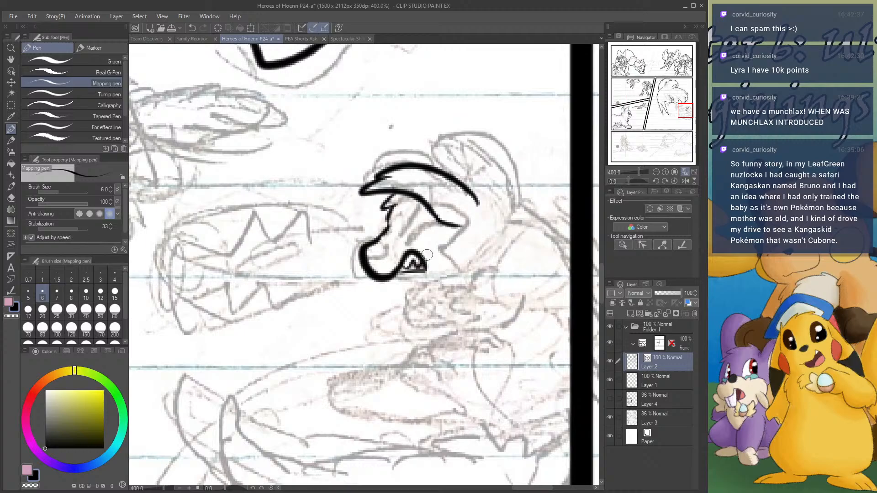
- Ink the small character's eye lines, nose, jaw and spiky cheek
mouse_move(418, 205)
mouse_down()
mouse_move(400, 233)
mouse_move(445, 220)
mouse_up()
key(ctrl+z)
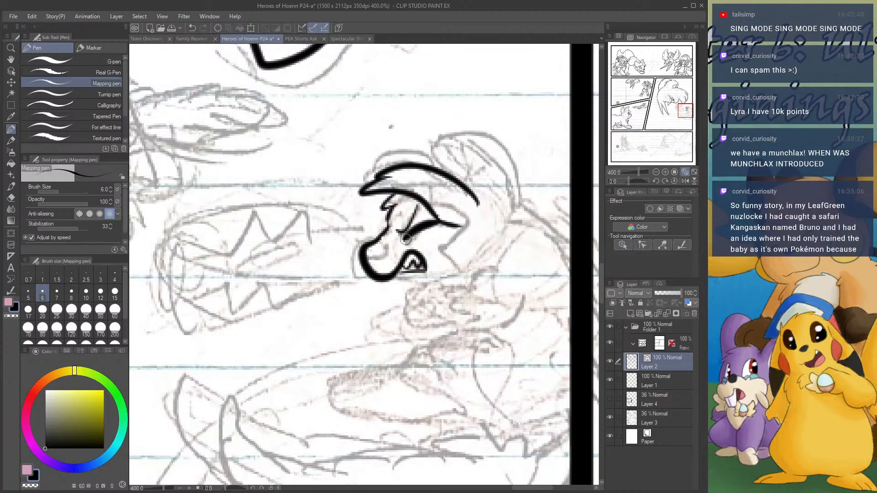
mouse_move(380, 245)
mouse_down()
mouse_move(376, 255)
mouse_move(455, 279)
mouse_up()
mouse_move(458, 223)
mouse_down()
mouse_move(439, 249)
mouse_move(471, 272)
mouse_move(459, 288)
mouse_move(408, 299)
mouse_move(408, 316)
mouse_move(483, 328)
mouse_move(524, 296)
mouse_move(414, 302)
mouse_move(407, 325)
mouse_move(486, 333)
mouse_move(512, 322)
mouse_move(519, 302)
mouse_up()
- Undo the last strokes and ink the small character's forearm with a jagged fur cuff and a rounded elbow curve
key(ctrl+z)
key(ctrl+z)
key(ctrl+z)
key(ctrl+z)
key(ctrl+z)
mouse_move(462, 293)
mouse_down()
mouse_move(464, 322)
mouse_move(473, 328)
mouse_up()
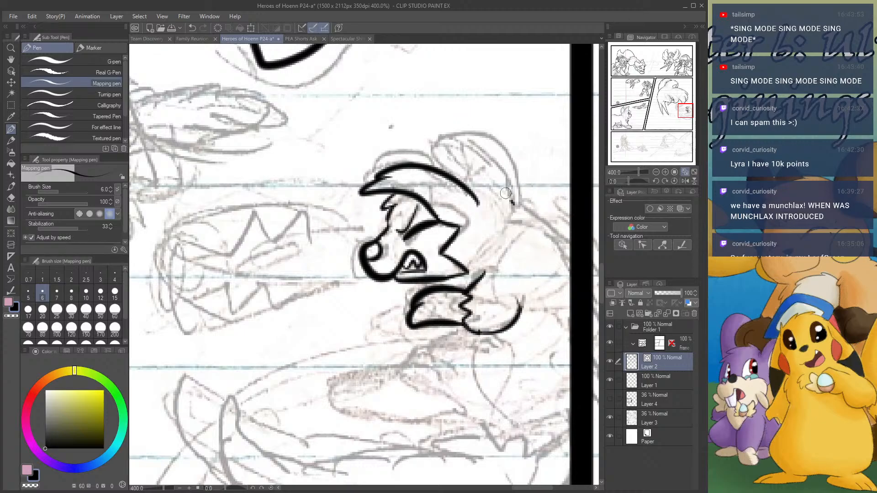
- Ink the small character's rear head tuft, the back line to the panel border, and broken shoulder marks above the elbow
mouse_move(512, 203)
mouse_down()
mouse_move(474, 169)
mouse_move(459, 177)
mouse_up()
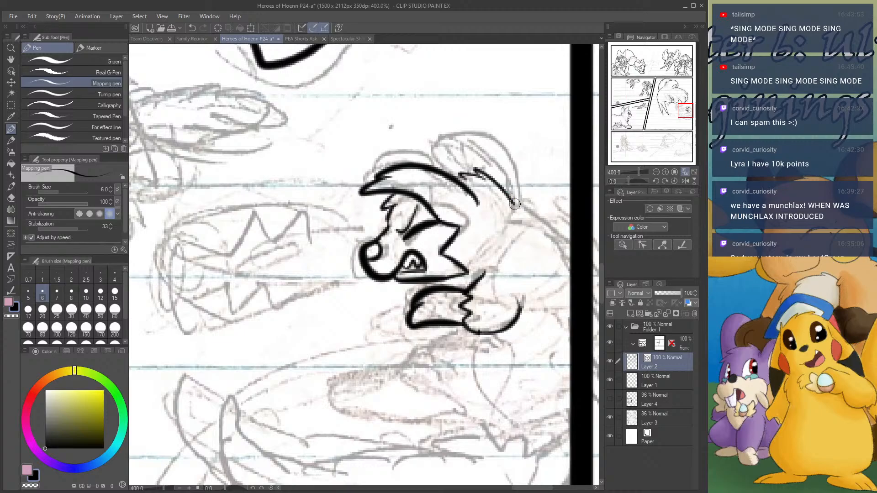
drag(514, 203, 573, 256)
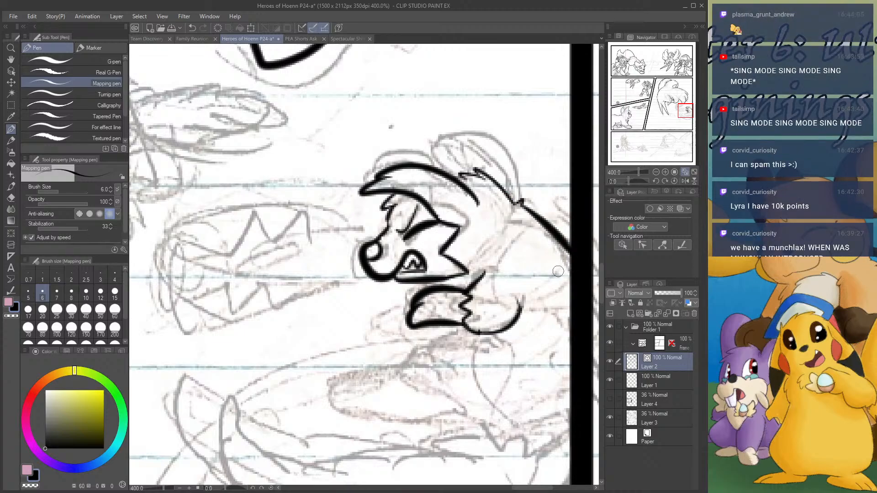
drag(520, 234, 533, 250)
drag(535, 267, 519, 305)
mouse_move(519, 203)
mouse_down()
mouse_move(486, 162)
mouse_move(433, 147)
mouse_move(446, 173)
mouse_up()
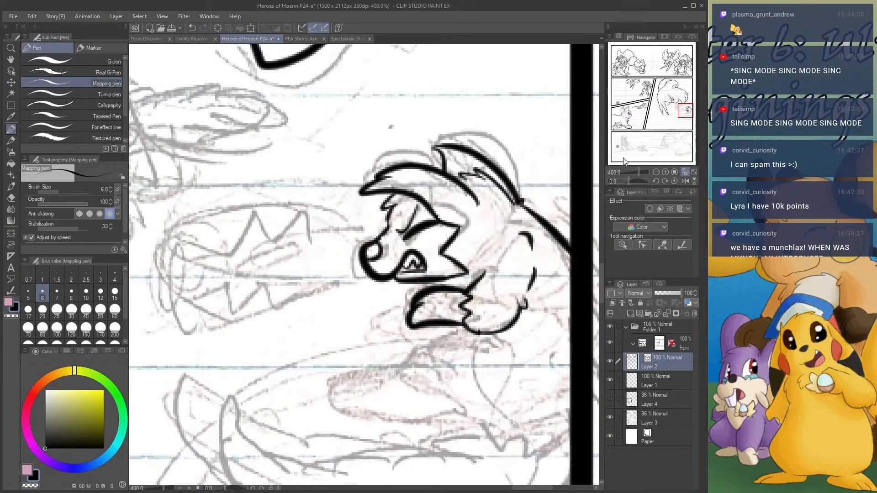
- Ink the small character's leg and foot, the large furry tail curving beneath them, and a jagged fur edge under the arm
scroll(429, 187, down, 3)
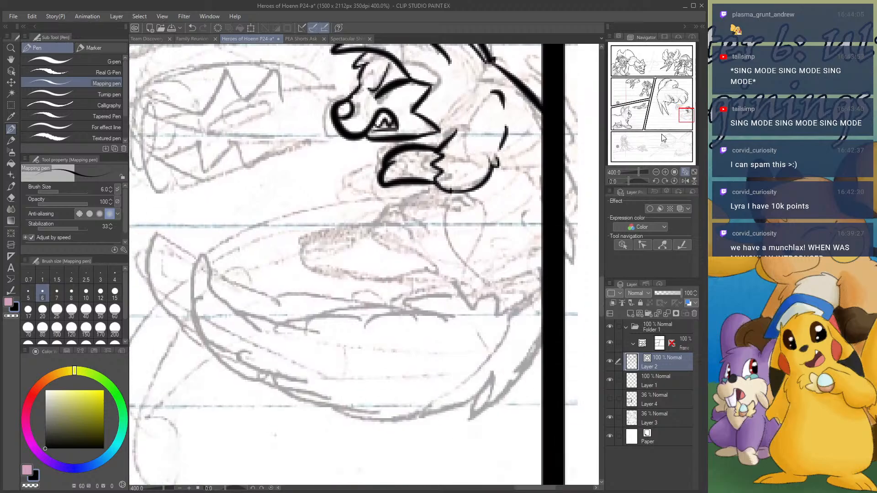
mouse_move(431, 188)
mouse_down()
mouse_move(370, 217)
mouse_move(377, 236)
mouse_move(316, 239)
mouse_move(325, 247)
mouse_move(309, 262)
mouse_move(418, 283)
mouse_move(438, 276)
mouse_move(453, 288)
mouse_move(412, 295)
mouse_move(435, 306)
mouse_move(343, 303)
mouse_move(342, 313)
mouse_move(251, 336)
mouse_move(210, 274)
mouse_move(213, 264)
mouse_move(239, 370)
mouse_move(383, 406)
mouse_up()
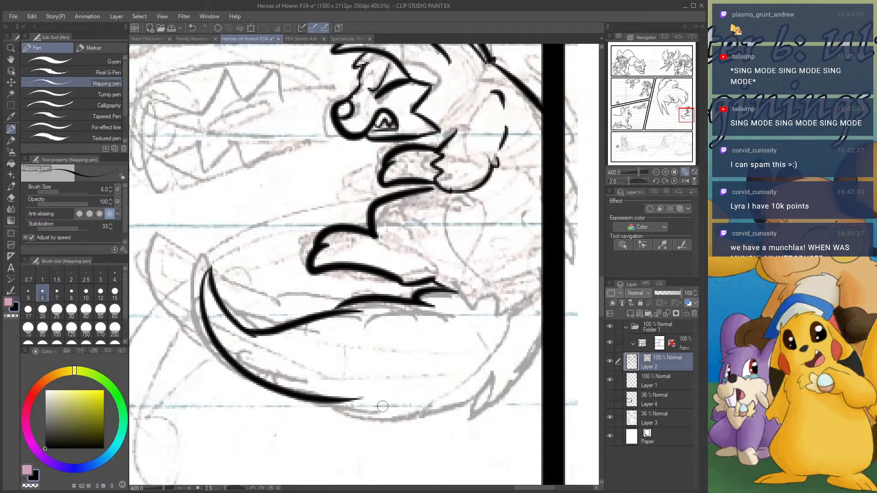
mouse_move(326, 401)
mouse_down()
mouse_move(418, 425)
mouse_move(465, 400)
mouse_move(460, 422)
mouse_move(521, 372)
mouse_move(525, 305)
mouse_move(550, 295)
mouse_up()
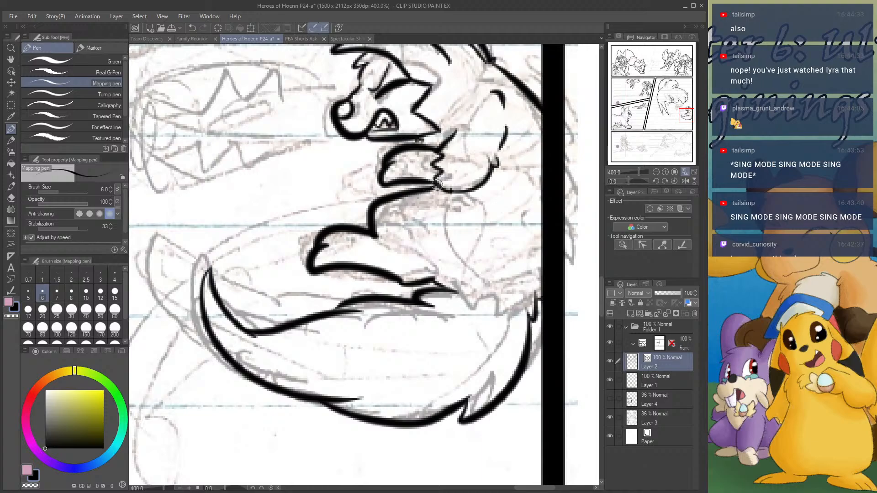
drag(433, 200, 471, 199)
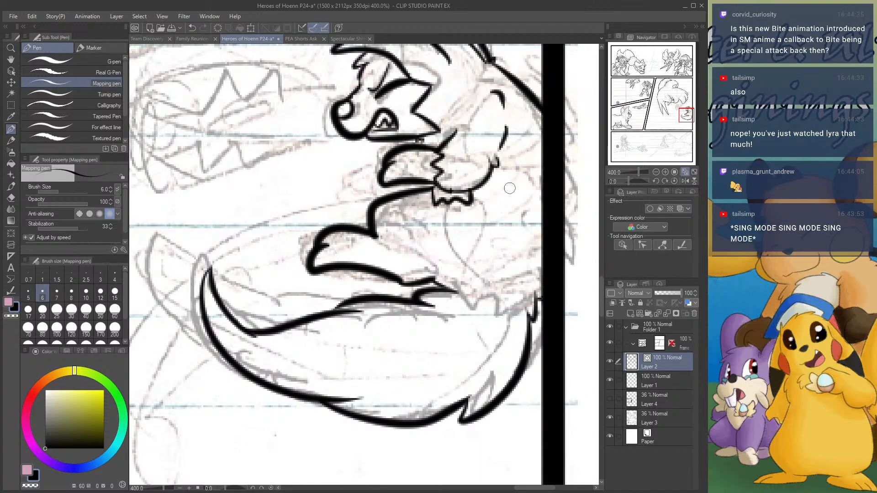
- Ink the small bird's rounded triangular beak, tufted head outline and jagged inner face marking below the large creature's jaw
drag(680, 113, 674, 109)
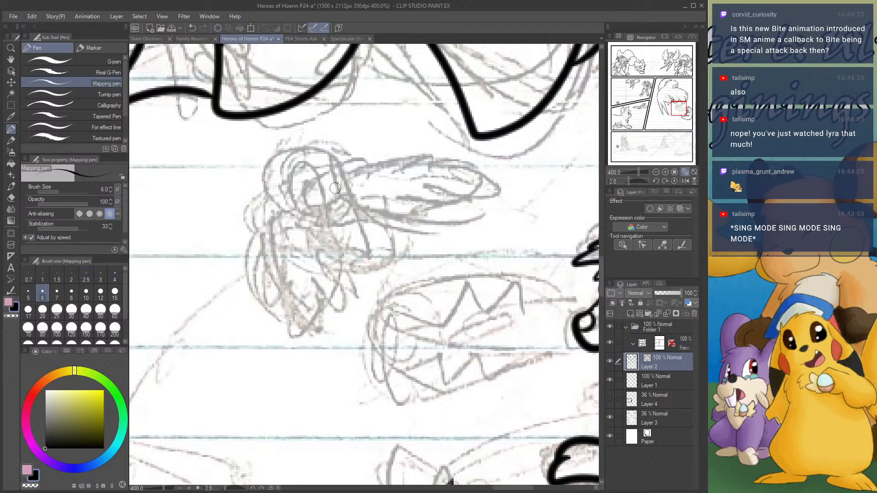
mouse_move(340, 199)
mouse_down()
mouse_move(315, 224)
mouse_move(342, 215)
mouse_move(329, 208)
mouse_move(360, 218)
mouse_move(347, 194)
mouse_move(332, 209)
mouse_move(340, 210)
mouse_up()
key(ctrl+z)
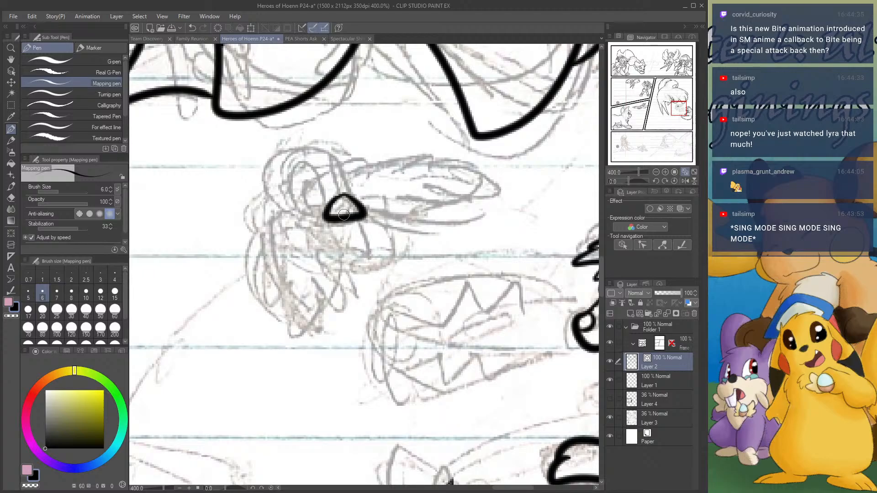
mouse_move(263, 173)
mouse_down()
mouse_move(279, 142)
mouse_move(281, 151)
mouse_move(313, 139)
mouse_move(355, 164)
mouse_move(340, 164)
mouse_move(359, 196)
mouse_up()
mouse_move(314, 149)
mouse_down()
mouse_move(278, 183)
mouse_move(297, 194)
mouse_move(293, 214)
mouse_move(336, 235)
mouse_up()
mouse_move(274, 165)
mouse_down()
mouse_move(258, 182)
mouse_move(274, 211)
mouse_up()
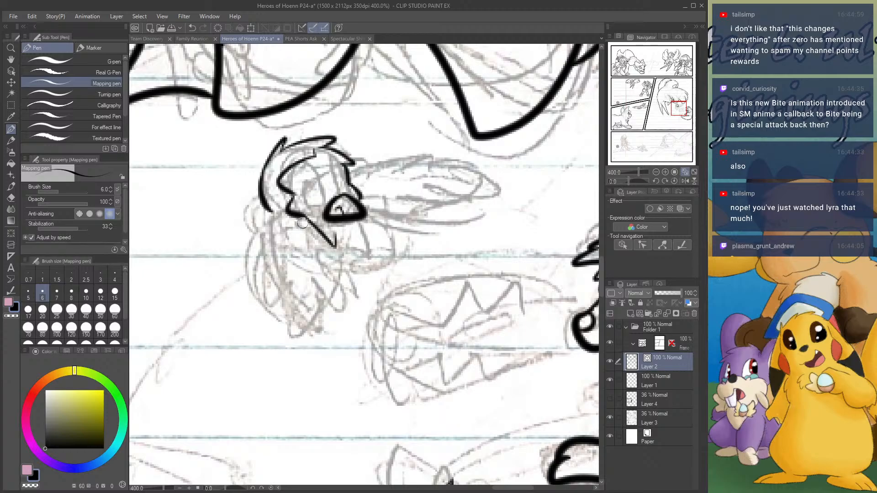
- Ink the bird's folded wing with a long curved outer edge and jagged, rounded feather tips inside
mouse_move(270, 214)
mouse_down()
mouse_move(266, 314)
mouse_move(304, 358)
mouse_up()
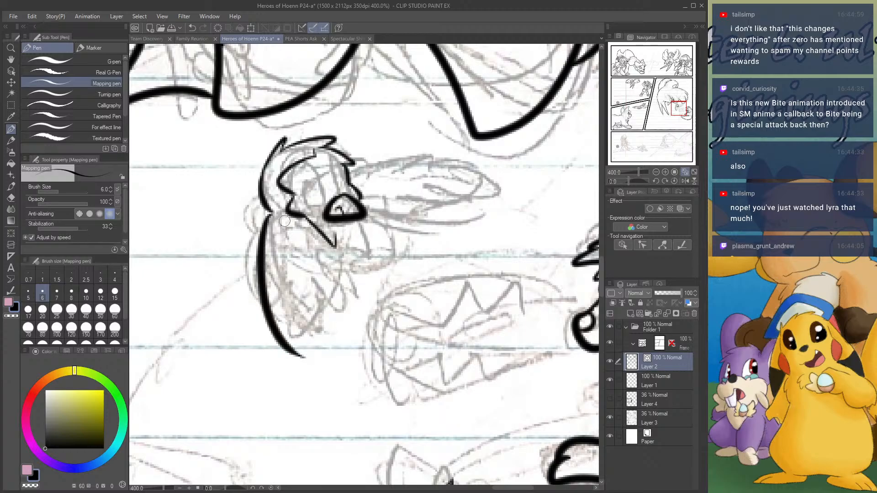
mouse_move(284, 221)
mouse_down()
mouse_move(300, 243)
mouse_move(291, 242)
mouse_move(288, 253)
mouse_move(304, 278)
mouse_up()
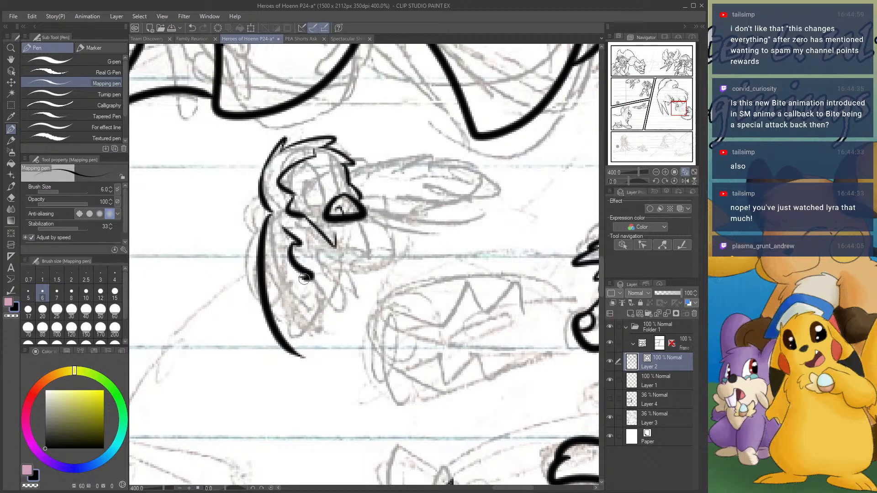
key(ctrl+z)
mouse_move(289, 228)
mouse_down()
mouse_move(339, 295)
mouse_move(311, 326)
mouse_move(338, 340)
mouse_move(303, 364)
mouse_up()
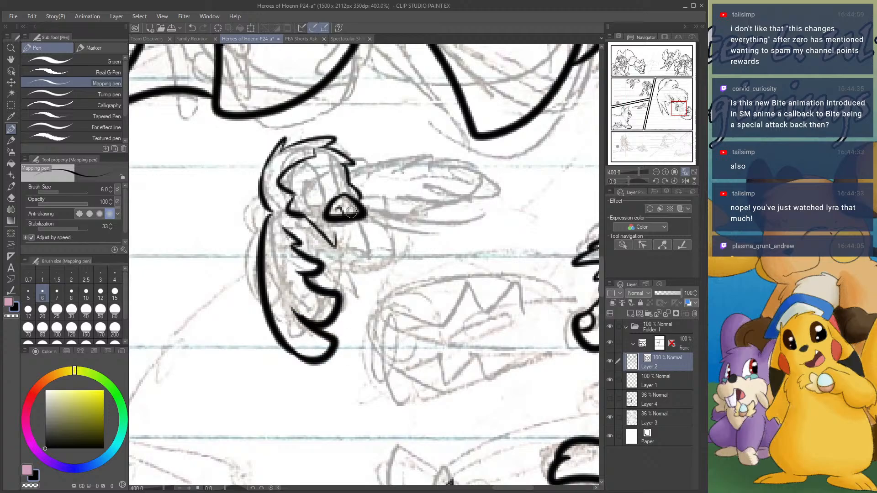
- Ink the bird's throat and lower body lines, and its outstretched wing with pointed feather tips
mouse_move(353, 222)
mouse_down()
mouse_move(336, 238)
mouse_move(341, 220)
mouse_move(336, 242)
mouse_move(378, 225)
mouse_move(384, 260)
mouse_up()
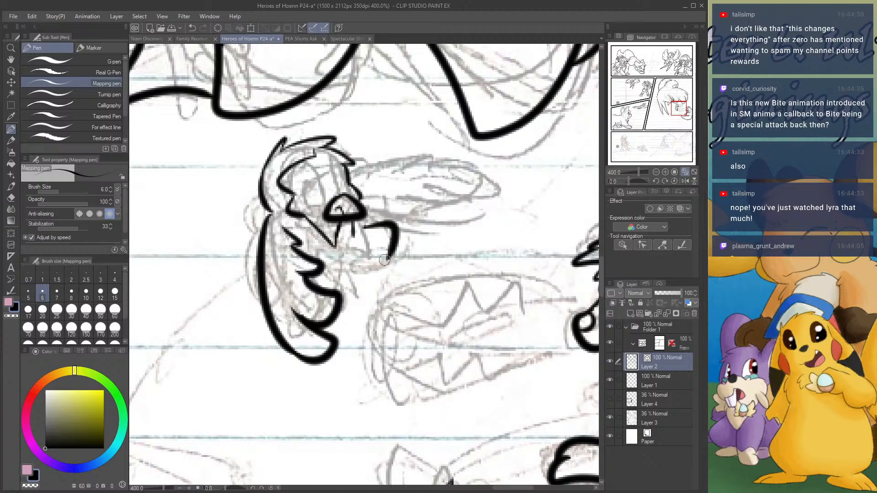
mouse_move(314, 279)
mouse_down()
mouse_move(356, 288)
mouse_move(378, 264)
mouse_up()
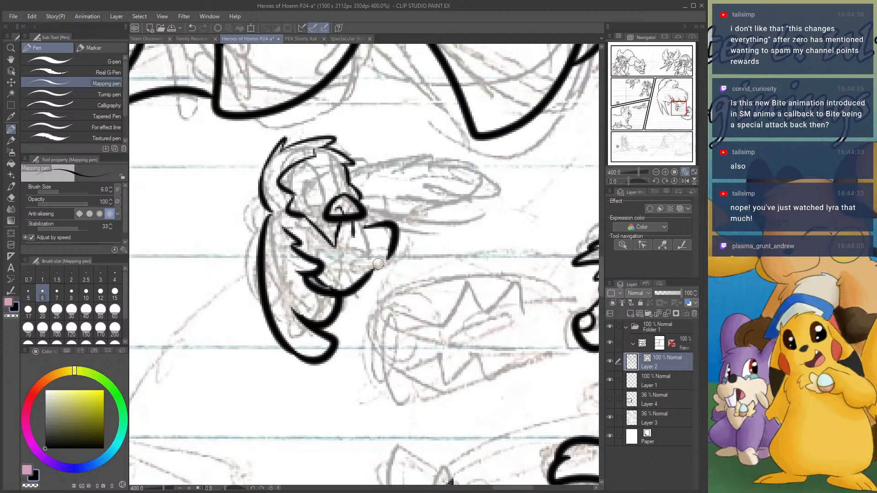
mouse_move(350, 175)
mouse_down()
mouse_move(396, 157)
mouse_move(476, 160)
mouse_move(516, 205)
mouse_move(453, 201)
mouse_move(462, 210)
mouse_move(455, 222)
mouse_move(396, 207)
mouse_move(366, 219)
mouse_move(376, 224)
mouse_up()
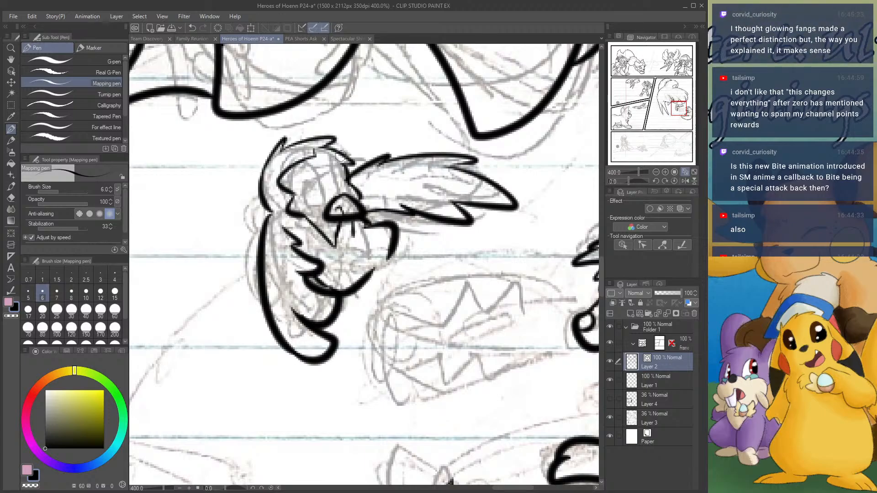
- Ink the bird's two oval eyes above the beak, undoing unsatisfactory strokes
mouse_move(318, 194)
mouse_down()
mouse_move(294, 183)
mouse_move(318, 207)
mouse_move(319, 181)
mouse_move(322, 189)
mouse_move(295, 175)
mouse_move(313, 204)
mouse_move(324, 189)
mouse_move(316, 179)
mouse_move(343, 190)
mouse_move(333, 159)
mouse_move(343, 175)
mouse_move(338, 186)
mouse_move(360, 173)
mouse_move(339, 187)
mouse_up()
key(ctrl+z)
key(ctrl+z)
key(ctrl+z)
key(ctrl+z)
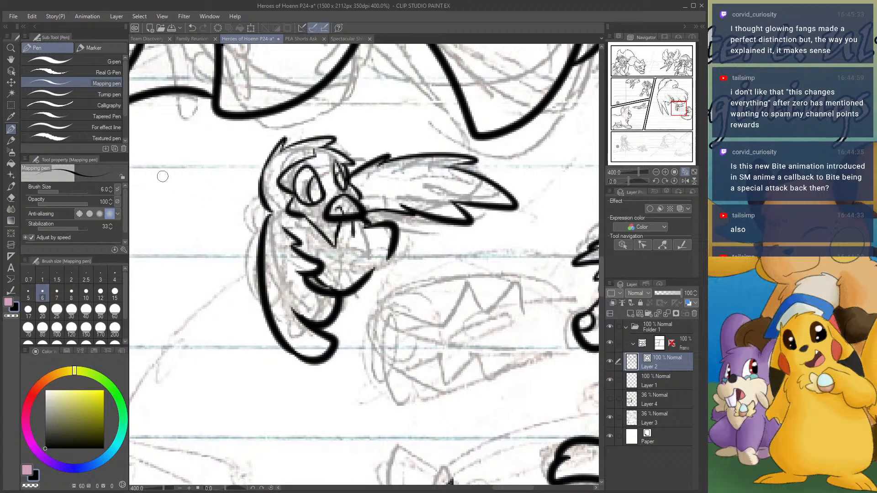
- Erase the throat lines beneath the bird's beak and ink them again as a cleaner pointed shape
click(11, 197)
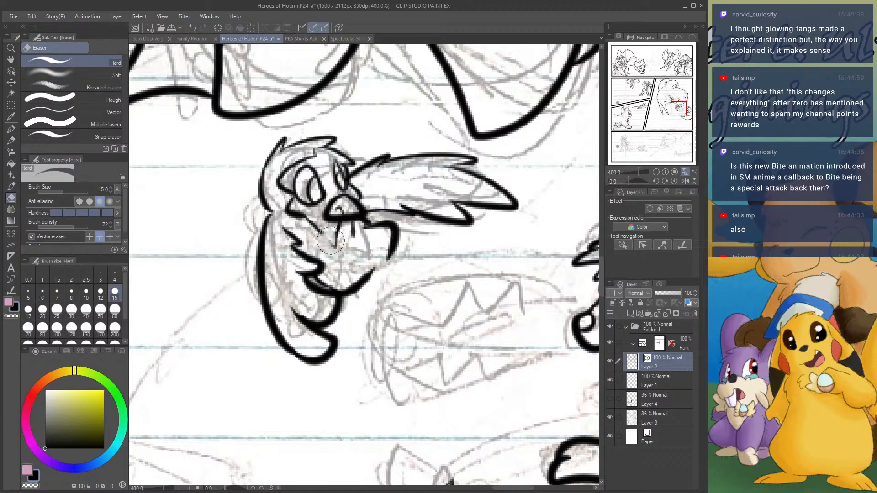
key(p)
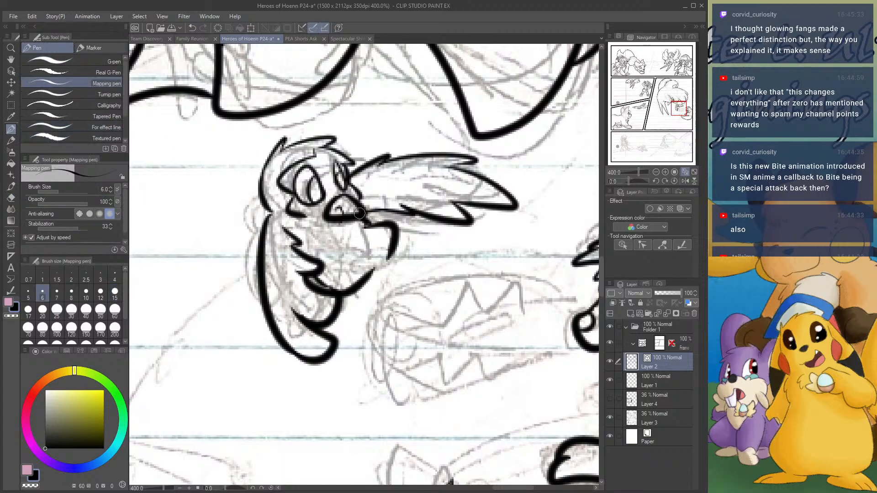
mouse_move(305, 217)
mouse_down()
mouse_move(345, 251)
mouse_move(342, 221)
mouse_up()
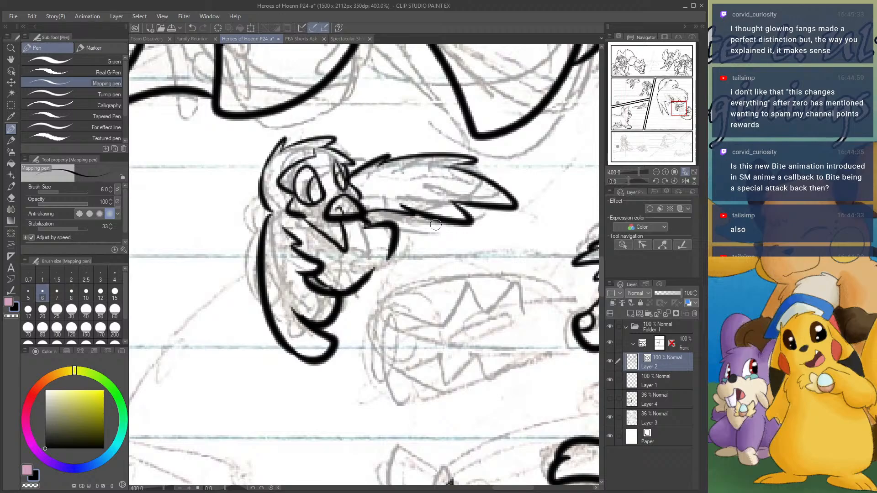
- Ink the bird's feet and long pointed tail feathers, and erase the overlapping line near the lower foot
drag(392, 251, 354, 284)
mouse_move(398, 240)
mouse_down()
mouse_move(436, 245)
mouse_move(402, 261)
mouse_move(429, 266)
mouse_move(397, 267)
mouse_move(420, 256)
mouse_move(394, 266)
mouse_move(373, 254)
mouse_move(352, 296)
mouse_up()
key(ctrl+z)
mouse_move(342, 256)
mouse_down()
mouse_move(348, 268)
mouse_move(362, 254)
mouse_move(365, 293)
mouse_move(353, 297)
mouse_move(373, 287)
mouse_move(446, 331)
mouse_move(377, 280)
mouse_move(356, 297)
mouse_move(483, 287)
mouse_up()
key(ctrl+z)
key(ctrl+z)
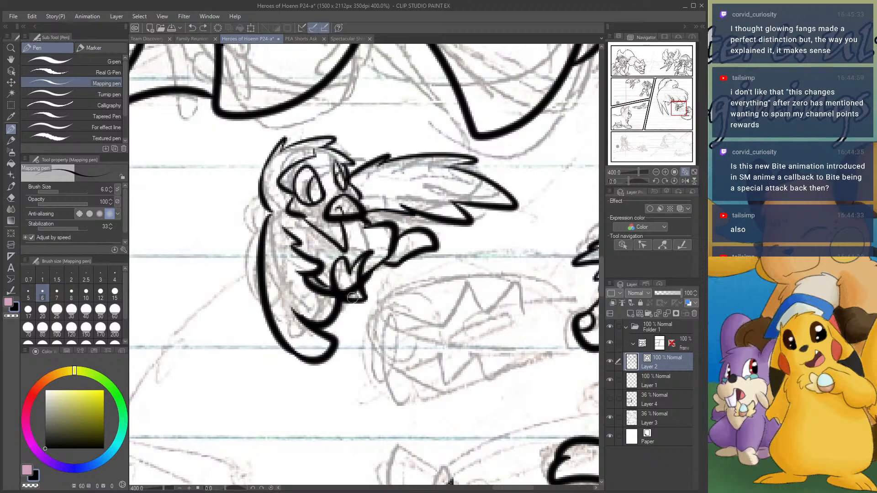
mouse_move(356, 299)
mouse_down()
mouse_move(486, 280)
mouse_move(465, 269)
mouse_move(376, 273)
mouse_move(469, 293)
mouse_move(392, 280)
mouse_move(490, 248)
mouse_up()
key(ctrl+z)
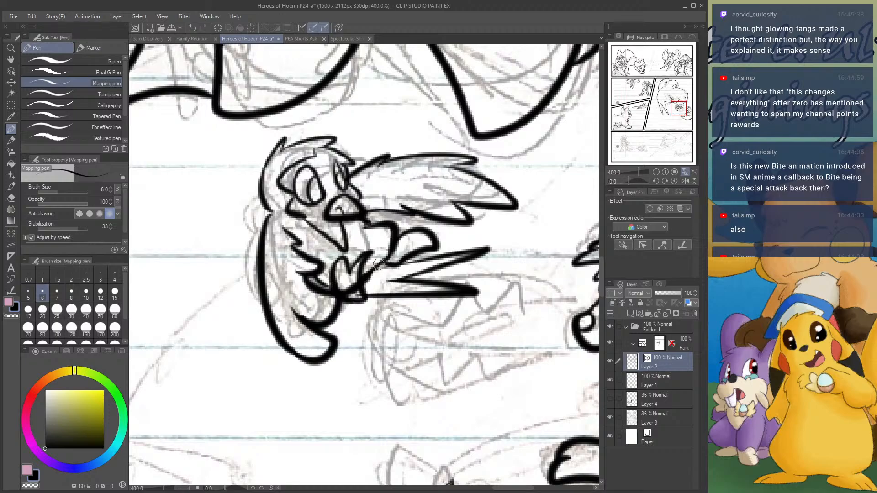
click(11, 198)
mouse_move(347, 274)
mouse_down()
mouse_move(354, 286)
mouse_move(368, 274)
mouse_move(377, 278)
mouse_up()
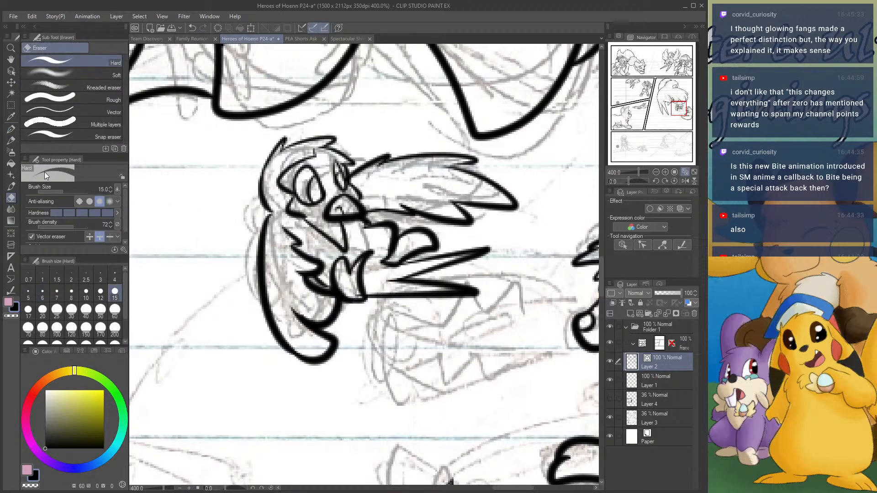
click(11, 129)
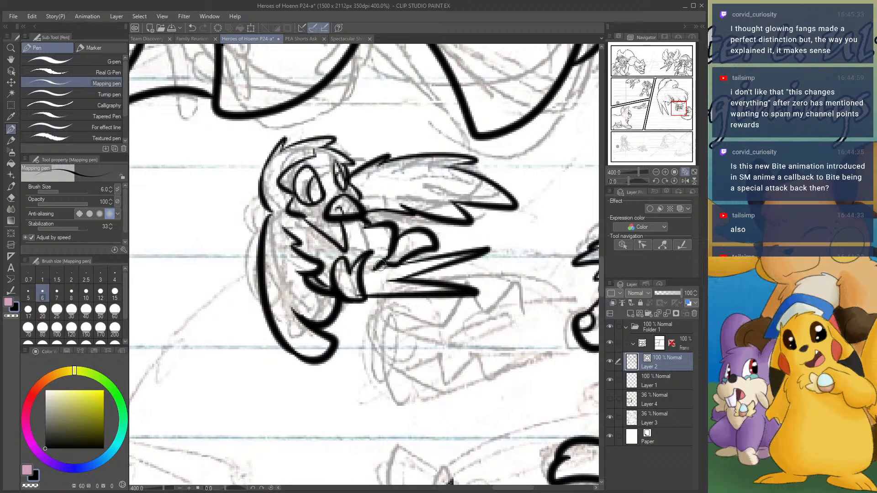
- Save the Heroes of Hoenn P24-a page and view its lower panels
click(656, 172)
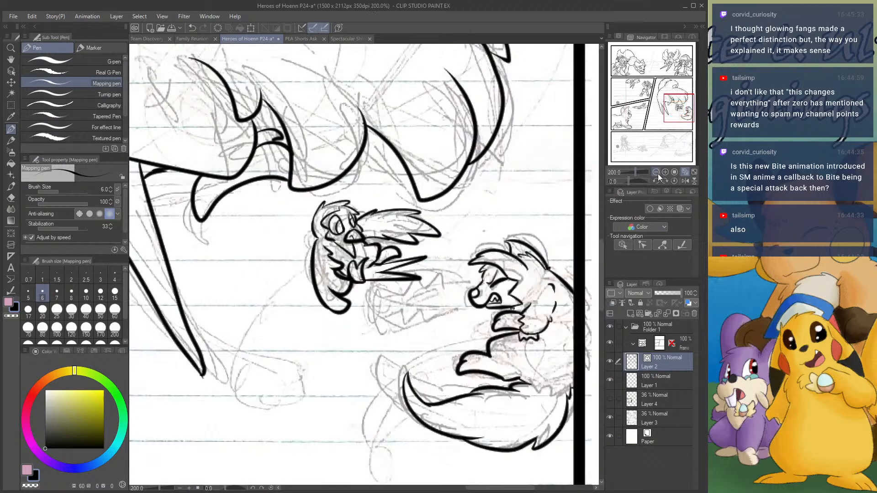
click(656, 172)
click(655, 173)
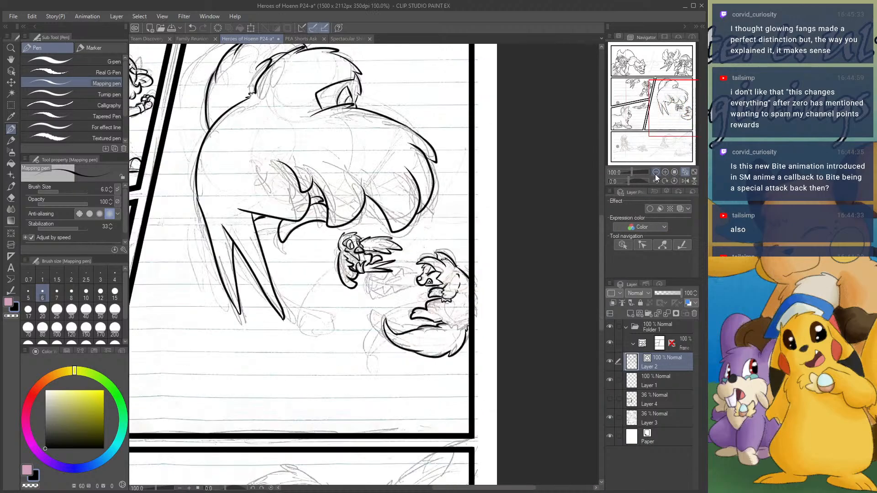
click(656, 172)
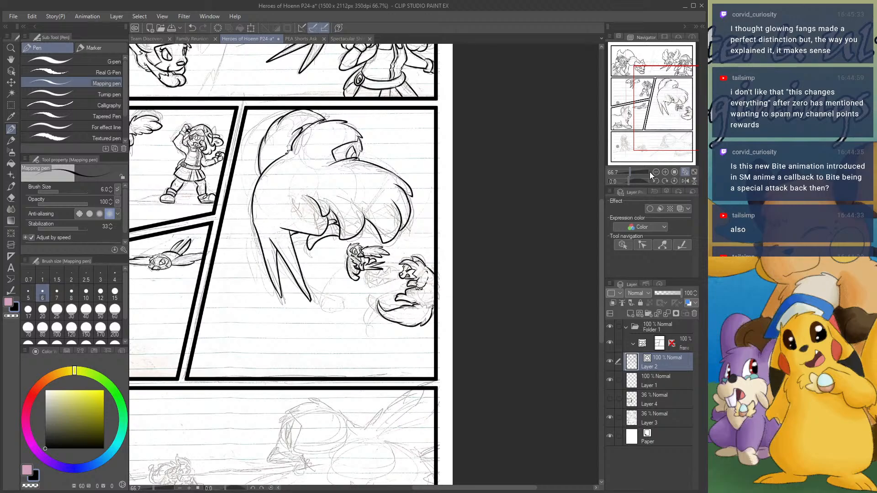
key(ctrl+s)
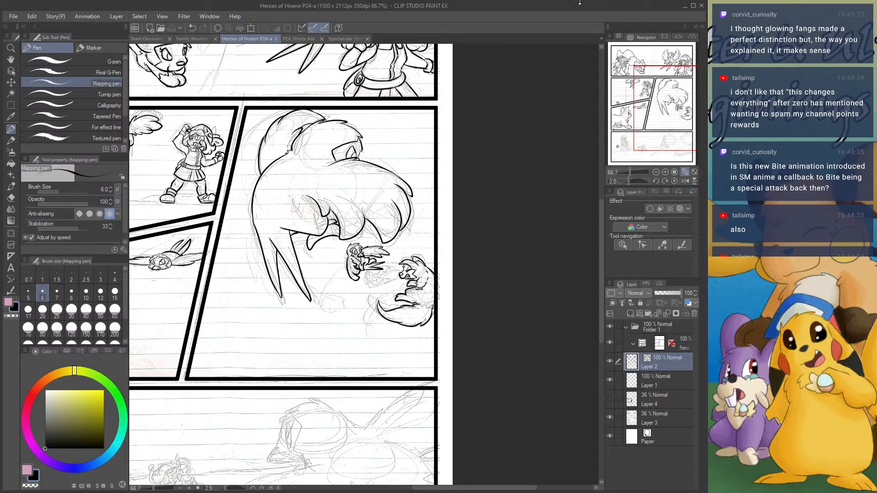
drag(650, 85, 627, 120)
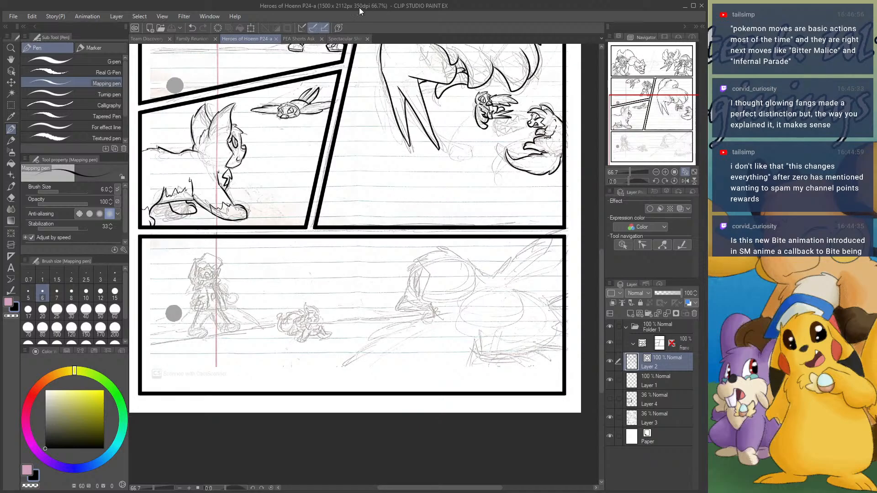
- Switch to the PEA Shorts Ask document, lower Layer 7's opacity to 58% and make Layer 2 active
click(289, 40)
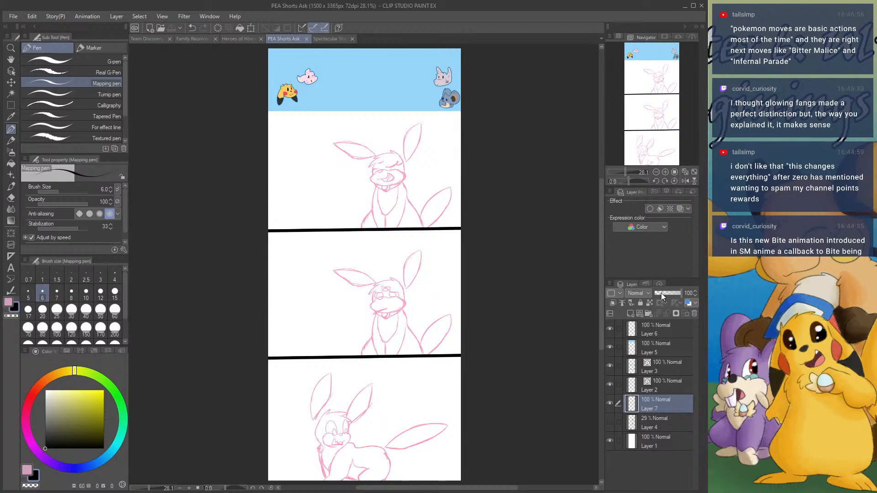
drag(662, 292, 670, 293)
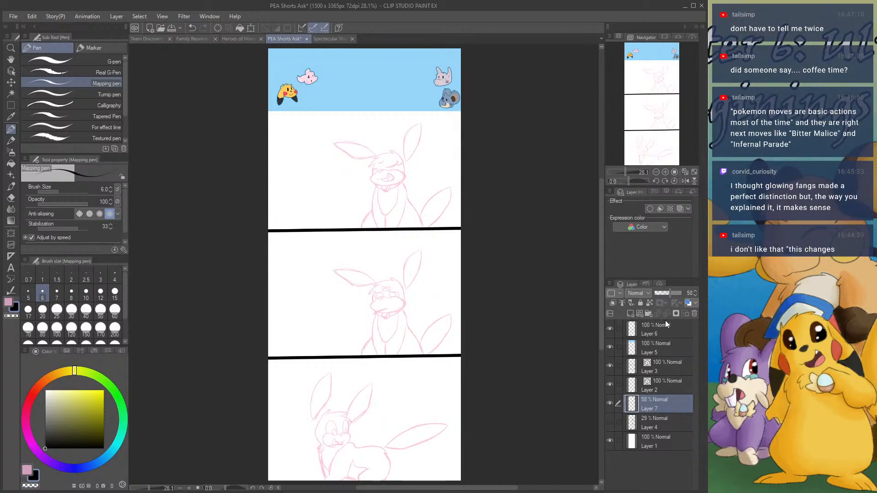
click(664, 386)
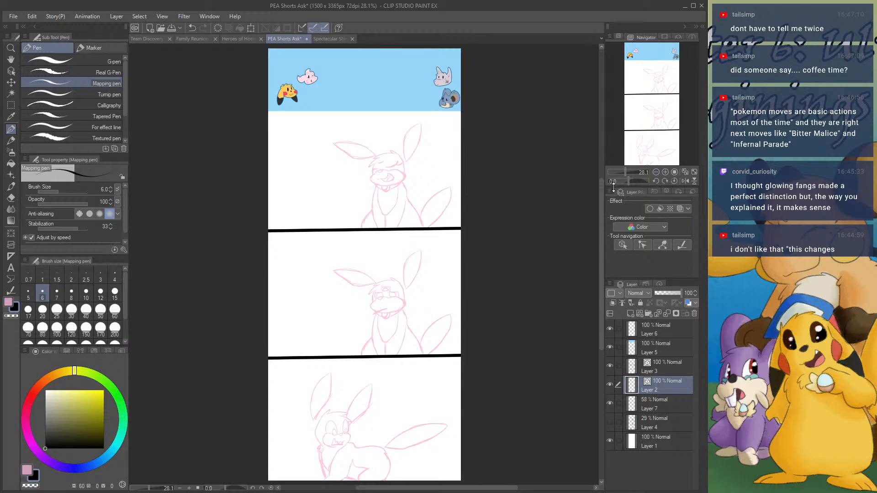
- Set the Mapping pen's size to 8 and ink the long-eared character's nose in the first sketched panel
click(665, 172)
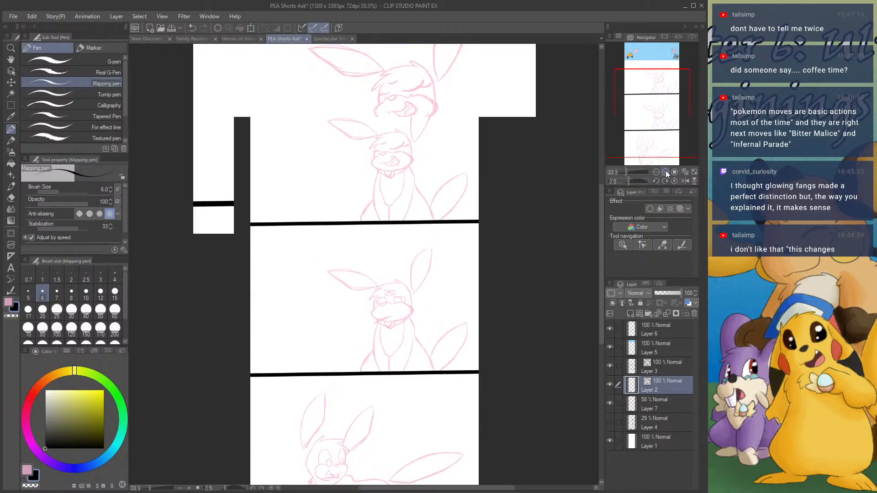
click(665, 171)
click(665, 172)
click(664, 172)
click(665, 172)
drag(660, 121, 656, 81)
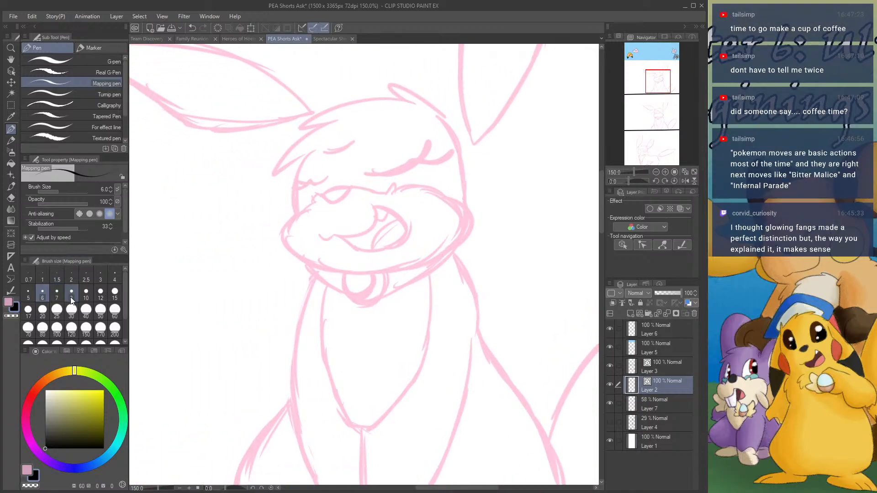
key(bracketright)
key(bracketright)
drag(322, 196, 348, 186)
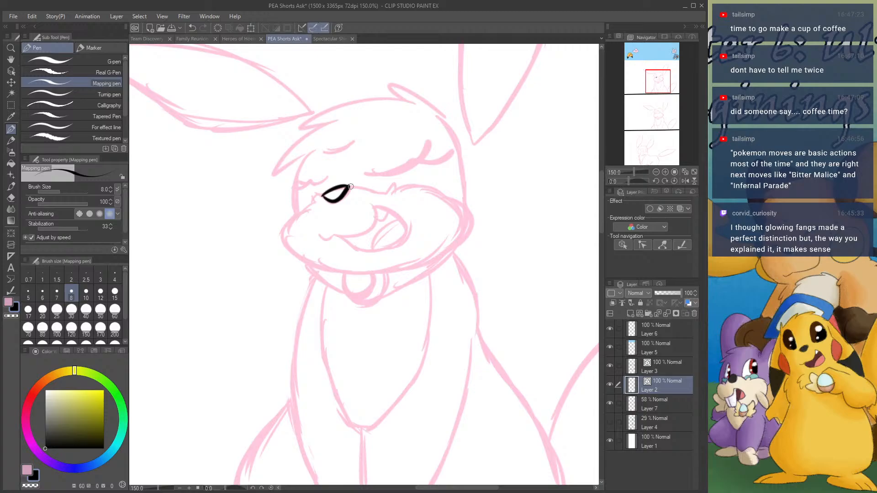
- Ink the character's wide muzzle outline around the nose, with small fur tufts and a closed curved chin
mouse_move(323, 196)
mouse_down()
mouse_move(287, 221)
mouse_move(292, 259)
mouse_move(315, 262)
mouse_up()
key(ctrl+z)
mouse_move(287, 231)
mouse_down()
mouse_move(334, 267)
mouse_move(318, 267)
mouse_move(388, 272)
mouse_up()
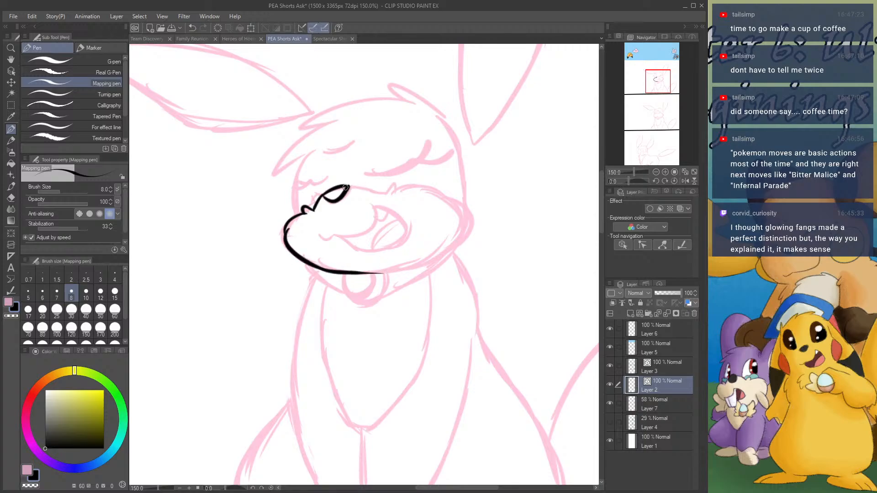
mouse_move(346, 187)
mouse_down()
mouse_move(383, 193)
mouse_move(390, 184)
mouse_move(453, 204)
mouse_move(462, 246)
mouse_move(387, 266)
mouse_up()
key(ctrl+z)
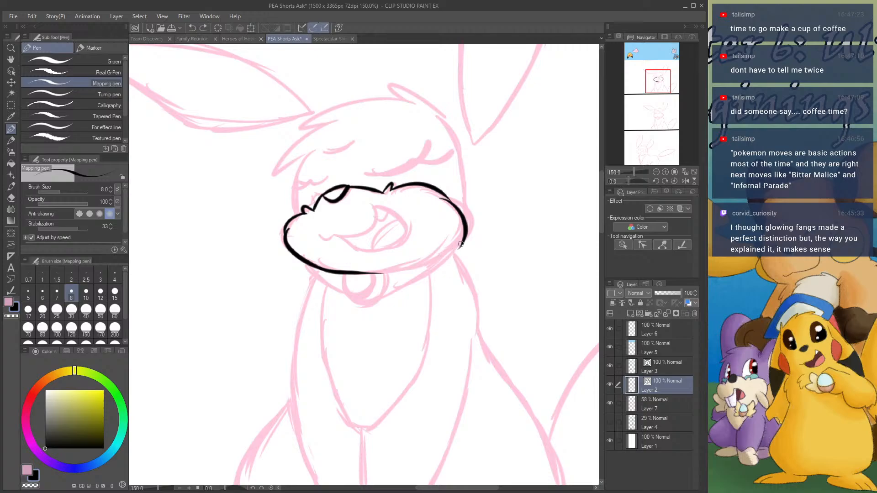
drag(460, 245, 366, 269)
key(ctrl+z)
mouse_move(460, 247)
mouse_down()
mouse_move(354, 275)
mouse_move(371, 288)
mouse_move(370, 274)
mouse_up()
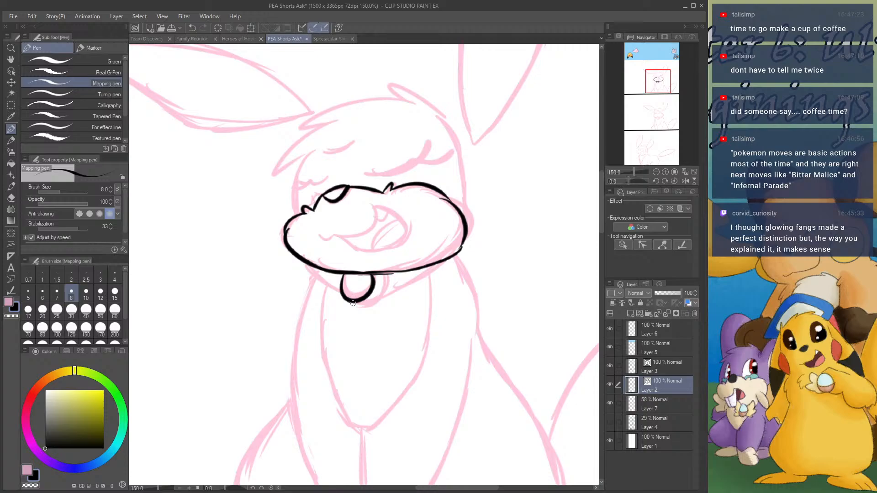
- Ink the round tag and the curved collar band on both sides of it beneath the chin
mouse_move(353, 303)
mouse_down()
mouse_move(383, 289)
mouse_move(381, 272)
mouse_move(356, 307)
mouse_move(377, 273)
mouse_up()
key(ctrl+z)
mouse_move(309, 264)
mouse_down()
mouse_move(320, 281)
mouse_move(345, 290)
mouse_move(431, 279)
mouse_move(451, 261)
mouse_up()
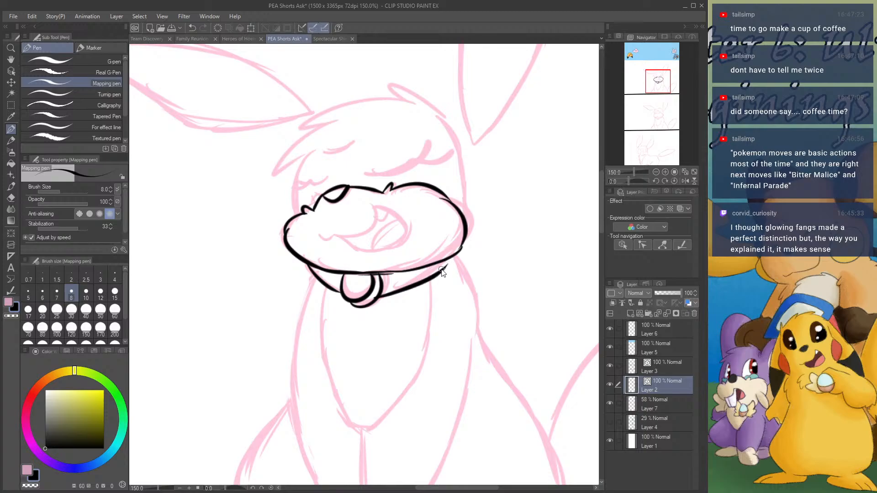
key(ctrl+z)
drag(375, 297, 460, 250)
- Ink the character's V-shaped chest fur below the collar and the centre line between the front legs down to the panel border
mouse_move(325, 288)
mouse_down()
mouse_move(316, 323)
mouse_move(340, 397)
mouse_up()
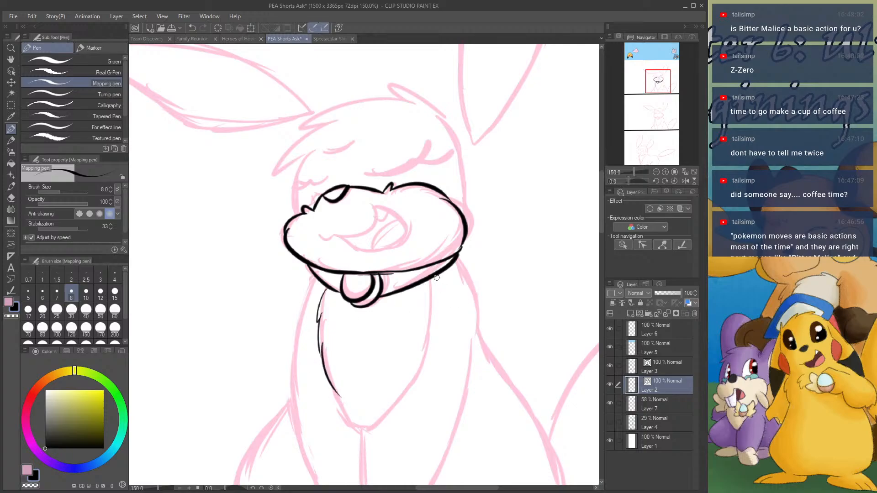
mouse_move(437, 278)
mouse_down()
mouse_move(439, 320)
mouse_move(414, 370)
mouse_up()
drag(661, 91, 659, 97)
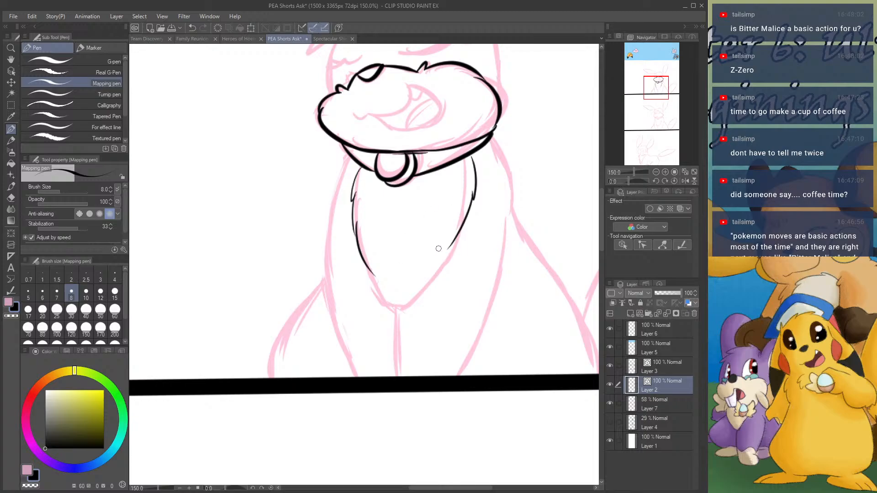
drag(450, 238, 412, 310)
key(ctrl+z)
mouse_move(451, 235)
mouse_down()
mouse_move(423, 289)
mouse_move(401, 310)
mouse_move(395, 379)
mouse_up()
key(ctrl+z)
drag(400, 310, 396, 379)
drag(370, 270, 401, 312)
key(ctrl+z)
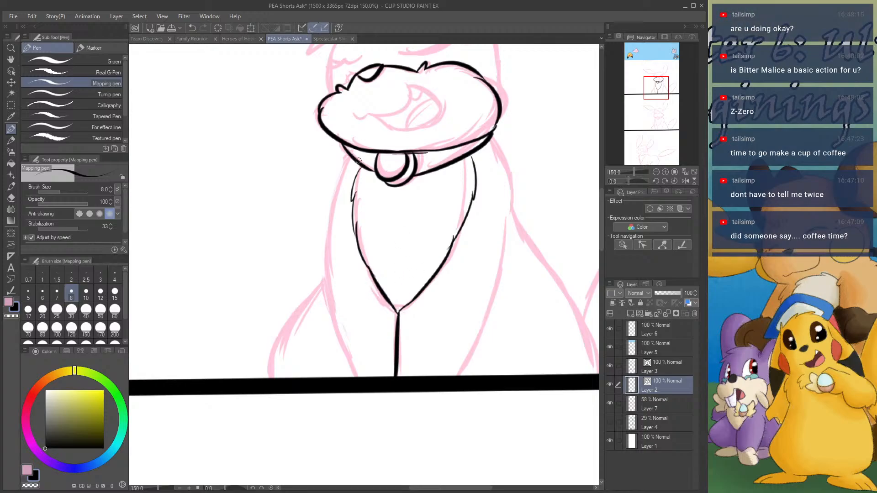
- Ink the character's left shoulder with a small fur notch, the left front leg's outer line and the left haunch down to the panel border
drag(347, 152, 319, 226)
key(ctrl+z)
mouse_move(348, 154)
mouse_down()
mouse_move(328, 217)
mouse_move(327, 283)
mouse_up()
key(ctrl+z)
mouse_move(332, 222)
mouse_down()
mouse_move(324, 324)
mouse_move(342, 377)
mouse_move(332, 229)
mouse_move(325, 292)
mouse_move(351, 375)
mouse_up()
key(ctrl+z)
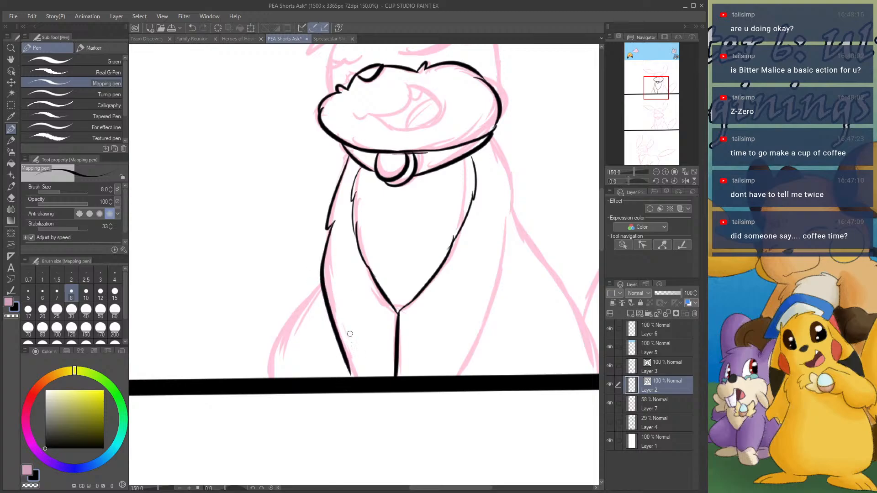
mouse_move(322, 283)
mouse_down()
mouse_move(265, 354)
mouse_move(273, 378)
mouse_up()
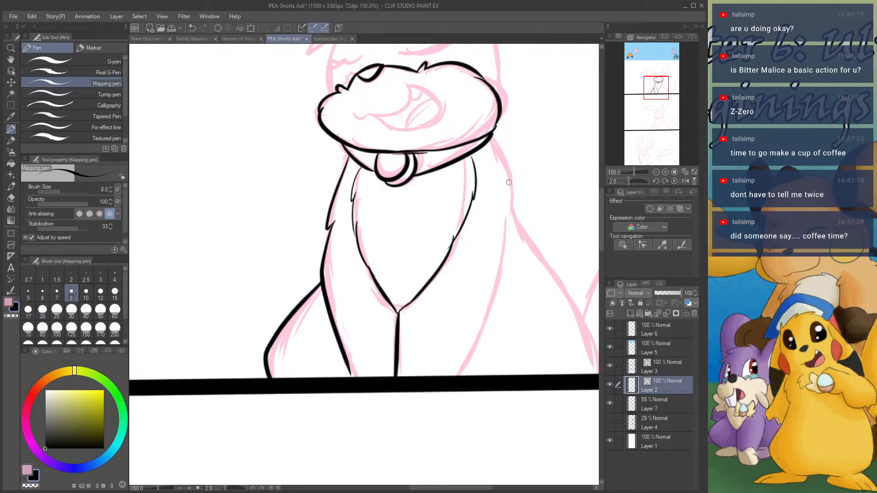
- Ink the right shoulder and sloping back down to the haunch, plus the outer line of the right front leg
mouse_move(494, 137)
mouse_down()
mouse_move(513, 173)
mouse_move(504, 154)
mouse_move(524, 221)
mouse_move(579, 310)
mouse_up()
key(ctrl+z)
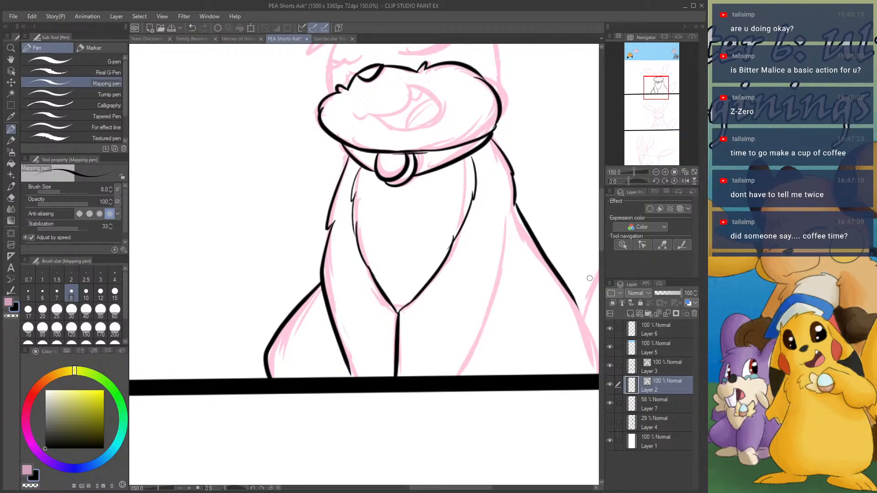
key(ctrl+z)
mouse_move(515, 204)
mouse_down()
mouse_move(582, 319)
mouse_move(589, 370)
mouse_up()
key(ctrl+z)
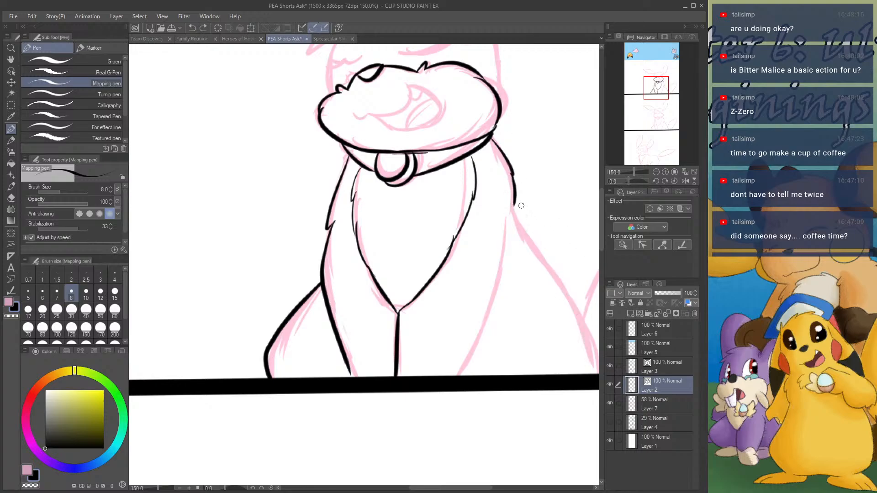
mouse_move(515, 204)
mouse_down()
mouse_move(589, 327)
mouse_move(591, 376)
mouse_up()
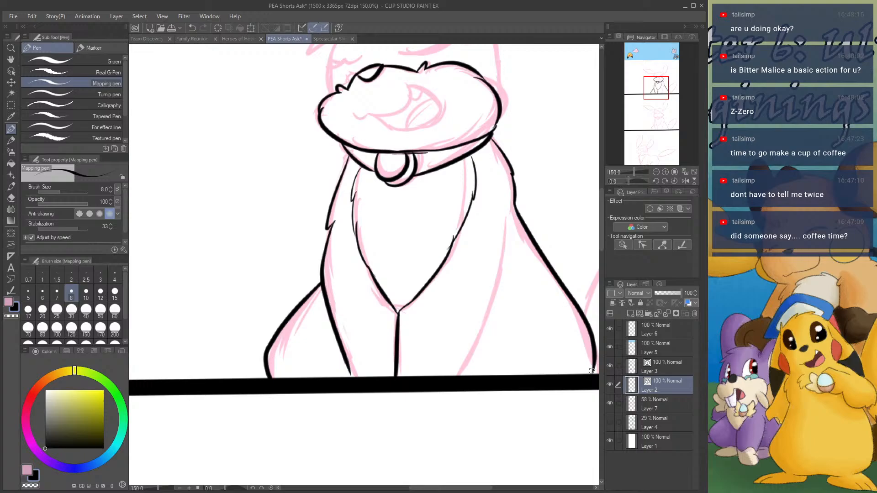
mouse_move(507, 215)
mouse_down()
mouse_move(486, 318)
mouse_move(458, 374)
mouse_up()
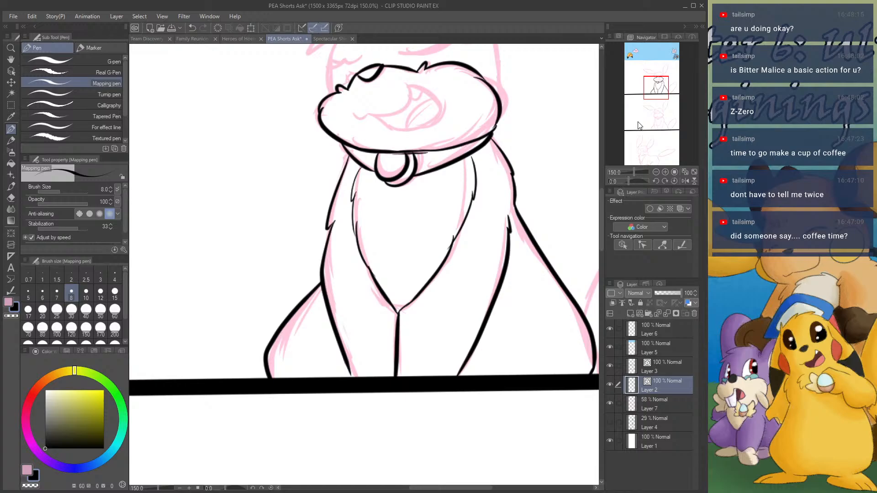
- Ink the open smiling mouth with its tooth and tongue, and the pointed leaf-shaped tail rising beside the right haunch
drag(658, 96, 656, 88)
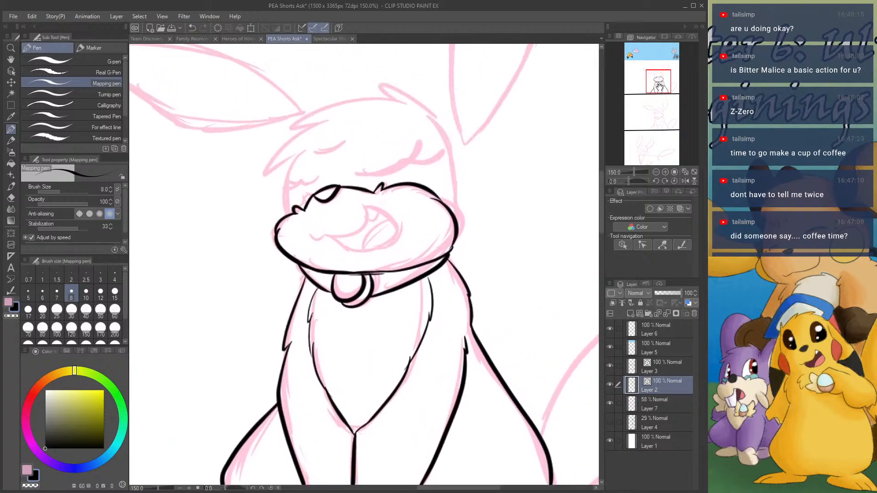
mouse_move(311, 235)
mouse_down()
mouse_move(357, 229)
mouse_move(364, 209)
mouse_move(402, 246)
mouse_up()
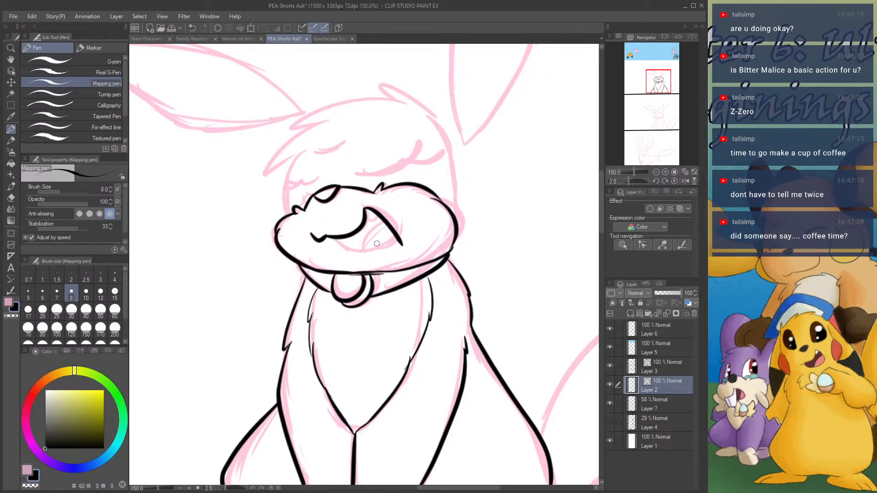
key(ctrl+z)
drag(365, 208, 400, 239)
mouse_move(329, 242)
mouse_down()
mouse_move(357, 253)
mouse_move(398, 245)
mouse_move(402, 234)
mouse_move(381, 224)
mouse_move(362, 251)
mouse_up()
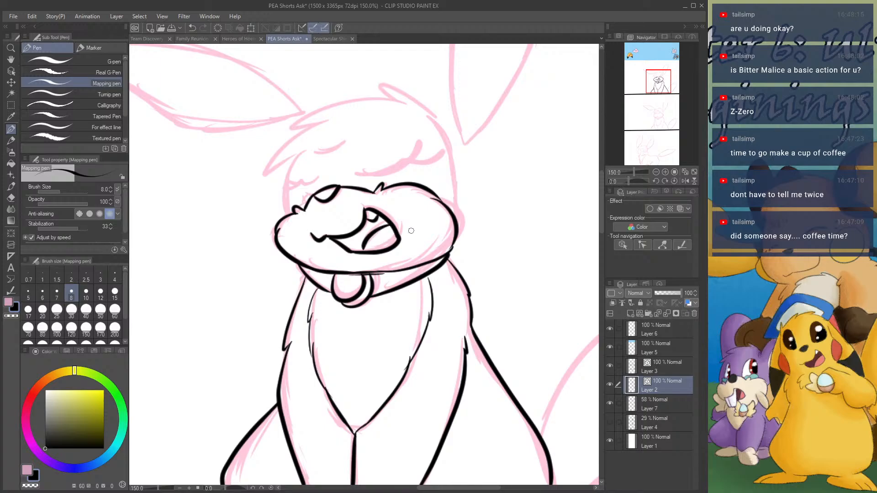
drag(656, 104, 669, 87)
mouse_move(324, 321)
mouse_down()
mouse_move(391, 223)
mouse_move(493, 186)
mouse_move(506, 204)
mouse_move(456, 314)
mouse_move(373, 377)
mouse_up()
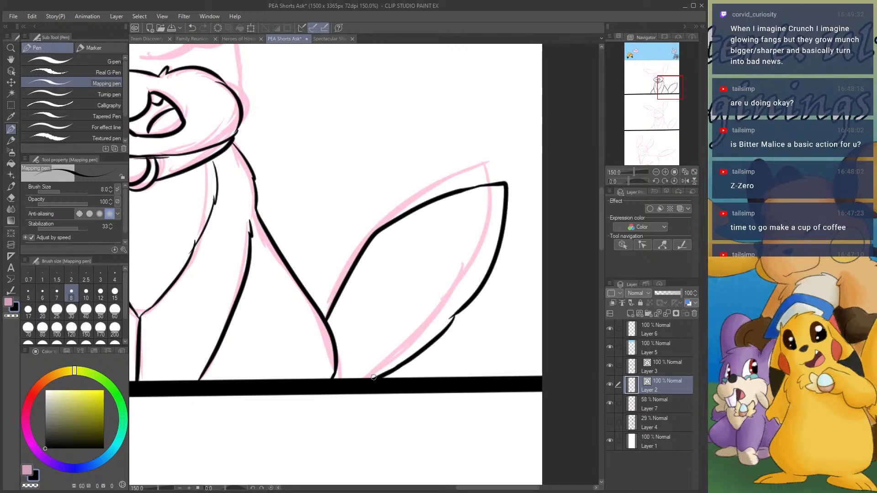
- Ink the rounded head outline above the muzzle, with a fur tuft on the crown and jagged tufts down the left side
drag(657, 89, 646, 75)
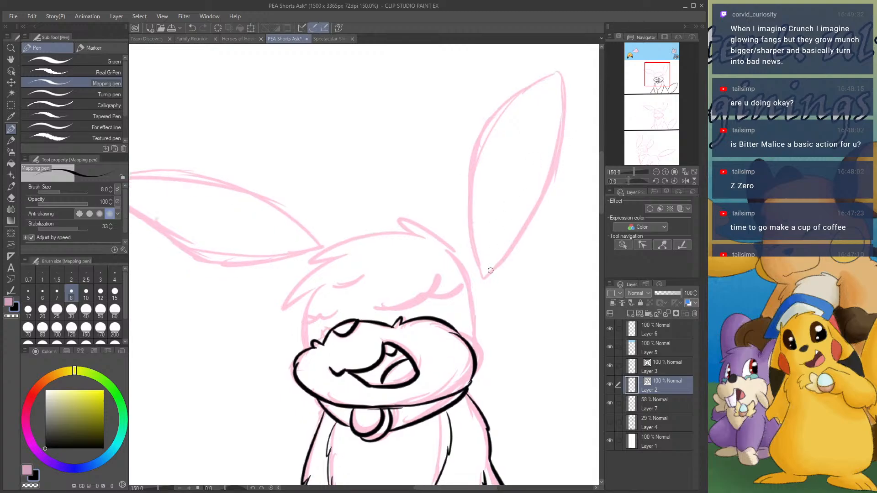
mouse_move(473, 349)
mouse_down()
mouse_move(477, 315)
mouse_move(462, 269)
mouse_up()
key(ctrl+z)
drag(473, 353, 448, 256)
key(ctrl+z)
mouse_move(473, 356)
mouse_down()
mouse_move(467, 284)
mouse_move(451, 248)
mouse_move(393, 215)
mouse_move(416, 228)
mouse_move(315, 254)
mouse_up()
key(ctrl+z)
mouse_move(415, 229)
mouse_down()
mouse_move(313, 246)
mouse_move(292, 276)
mouse_move(292, 307)
mouse_move(304, 347)
mouse_move(315, 342)
mouse_up()
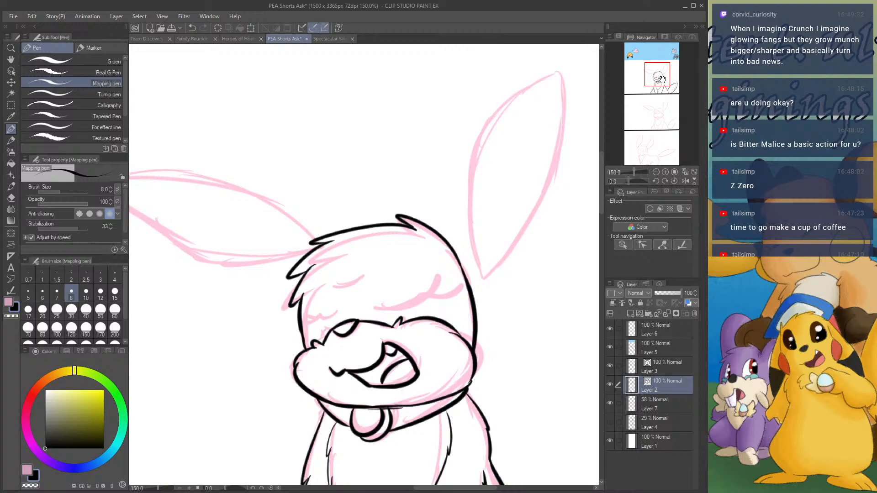
- Ink the long upright ear on the right side of the head with a pointed tip
drag(662, 79, 664, 77)
mouse_move(526, 116)
mouse_down()
mouse_move(440, 212)
mouse_move(432, 242)
mouse_move(447, 324)
mouse_move(477, 294)
mouse_move(541, 163)
mouse_up()
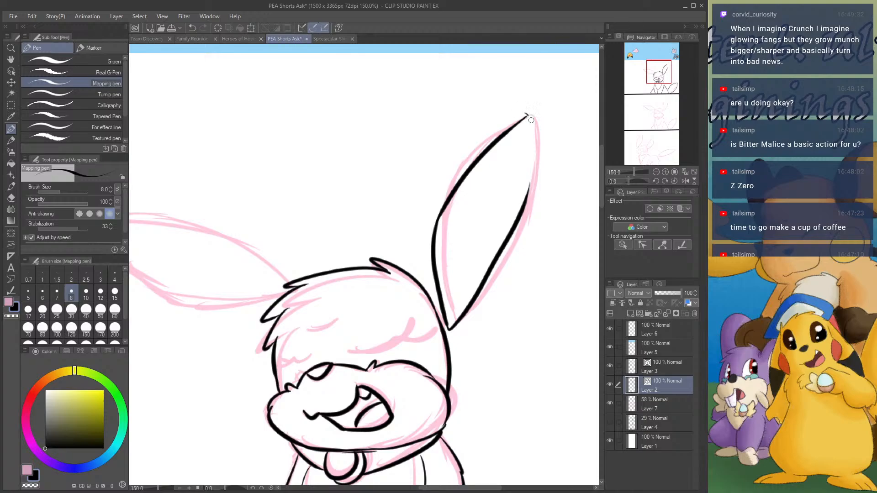
key(ctrl+z)
mouse_move(528, 117)
mouse_down()
mouse_move(535, 152)
mouse_move(512, 225)
mouse_up()
- Ink the closed eyes and the curved closed-eye line on the forehead, plus the long ear stretching out to the left
drag(658, 85, 656, 82)
drag(350, 124, 381, 111)
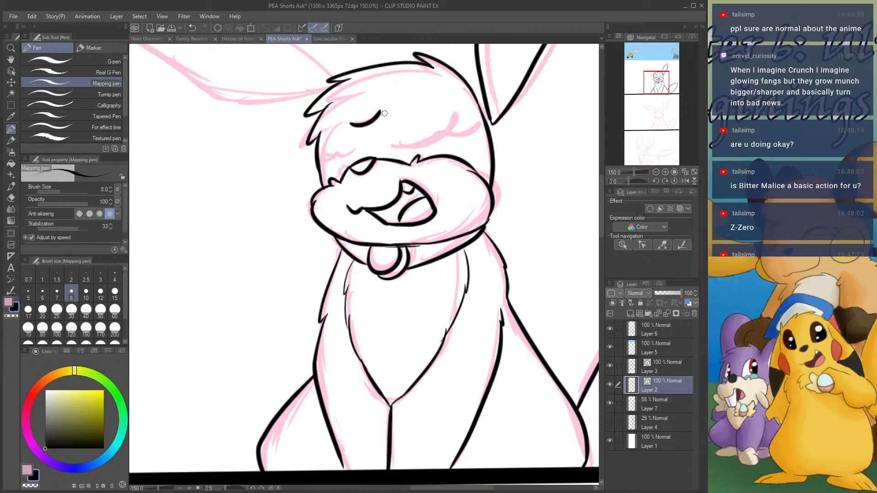
mouse_move(396, 149)
mouse_down()
mouse_move(473, 125)
mouse_move(460, 131)
mouse_move(459, 123)
mouse_up()
drag(346, 156, 315, 166)
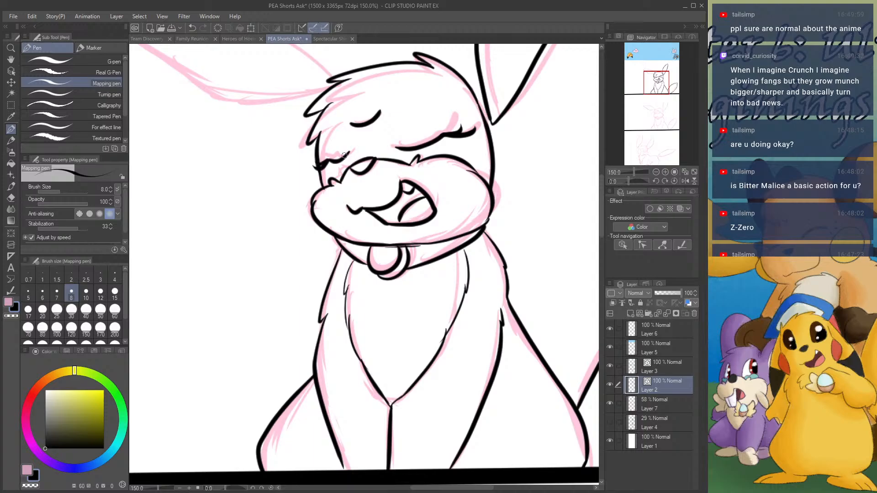
drag(325, 69, 539, 208)
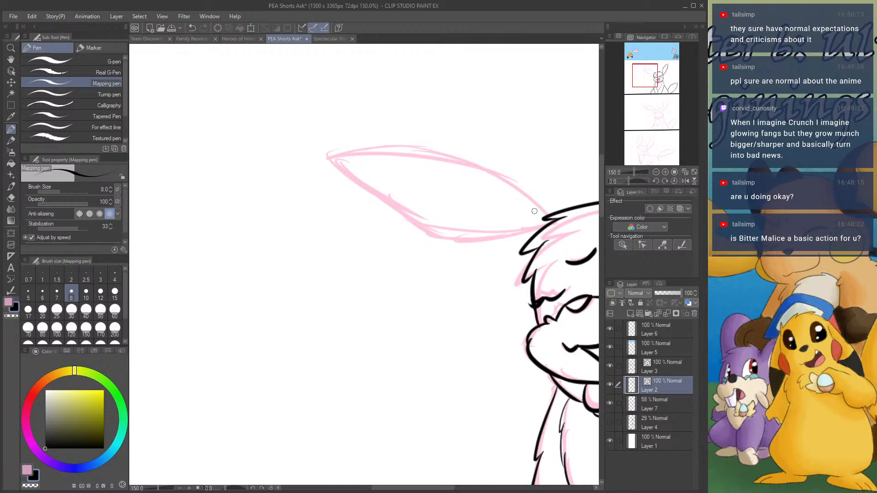
mouse_move(534, 211)
mouse_down()
mouse_move(388, 165)
mouse_move(296, 174)
mouse_move(415, 232)
mouse_move(535, 213)
mouse_up()
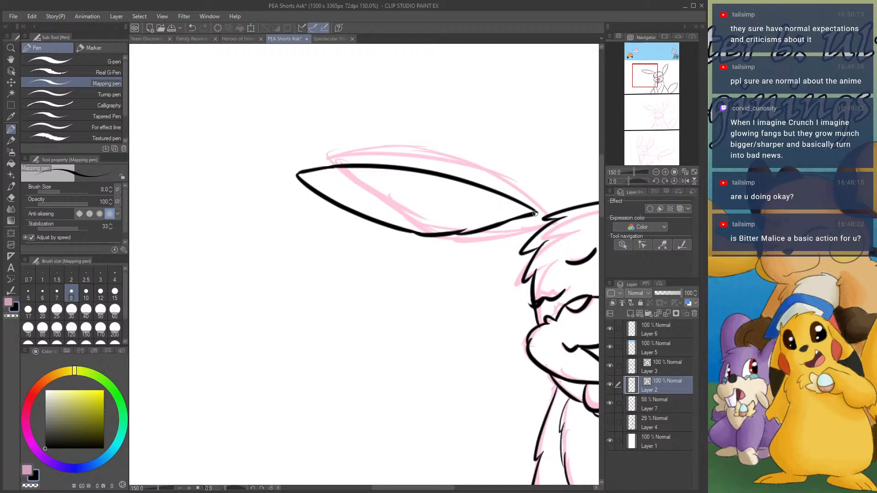
- Make a rectangular selection around the inked character in the first panel and duplicate it onto a new layer
mouse_move(653, 75)
mouse_down()
mouse_move(667, 76)
mouse_move(666, 116)
mouse_move(667, 83)
mouse_up()
click(656, 173)
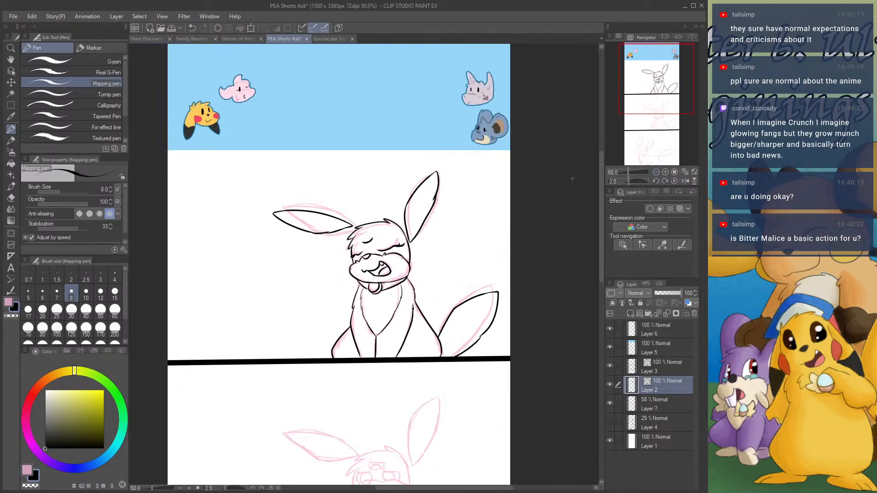
click(11, 105)
drag(269, 158, 543, 363)
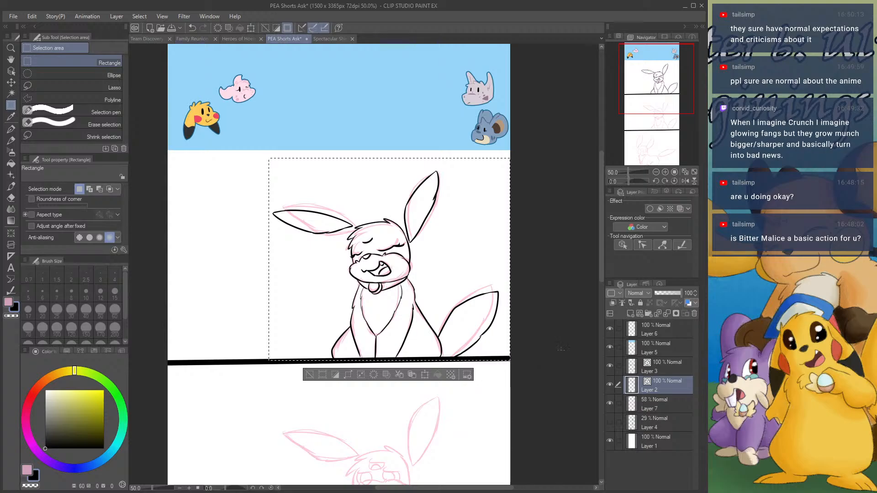
key(ctrl+c)
key(ctrl+v)
- Move the copied character straight down over the sketch in the second panel and clear the selection
click(11, 83)
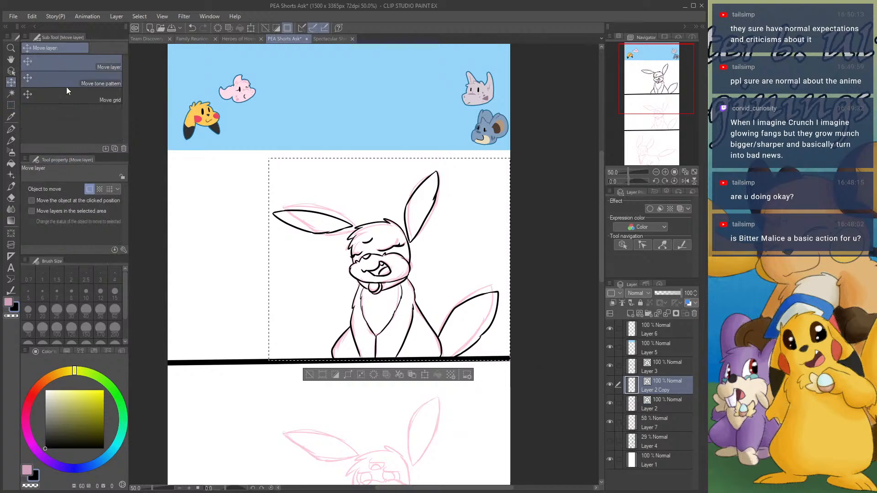
drag(651, 96, 651, 124)
drag(453, 57, 459, 230)
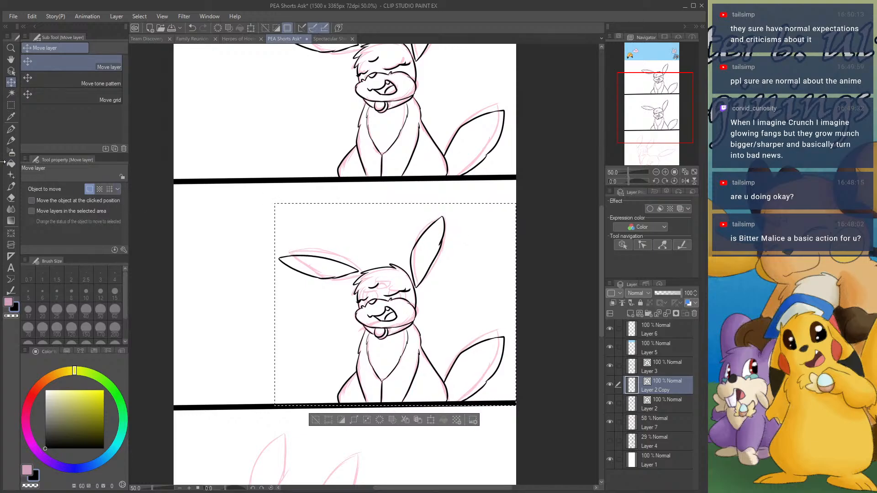
key(e)
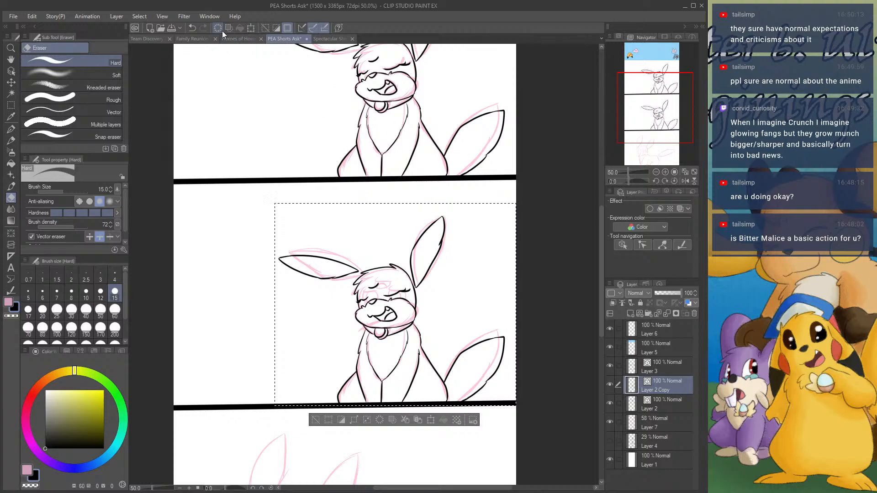
key(ctrl+d)
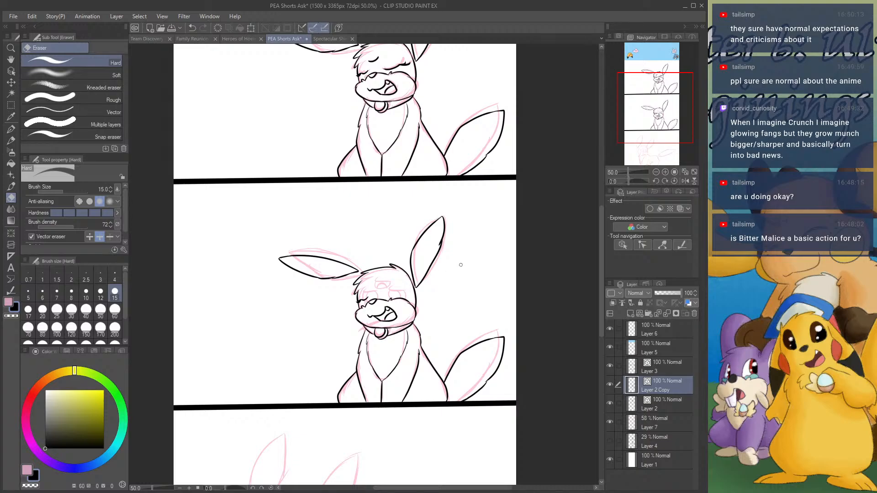
- Erase the copied open mouth from the muzzle of the second panel's character with the Hard eraser
click(665, 172)
drag(658, 112, 655, 115)
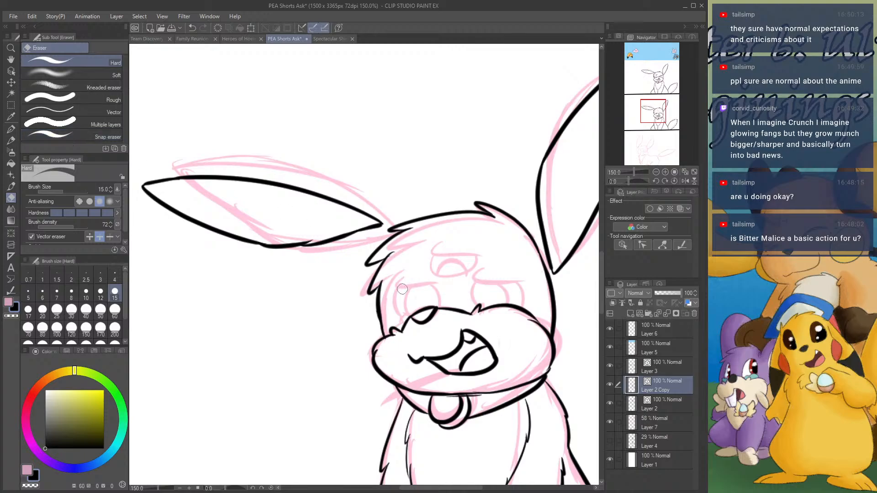
mouse_move(412, 357)
mouse_down()
mouse_move(477, 356)
mouse_move(455, 369)
mouse_move(495, 366)
mouse_move(497, 350)
mouse_move(452, 340)
mouse_move(457, 333)
mouse_move(475, 346)
mouse_up()
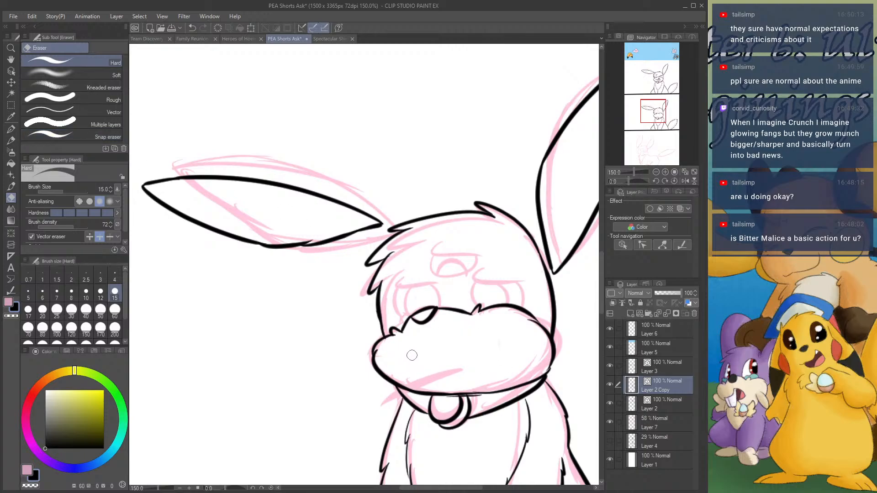
click(411, 355)
- Ink a slanted mouth line extending past the muzzle and the flat-lidded outline of the right eye with the Mapping pen
click(10, 130)
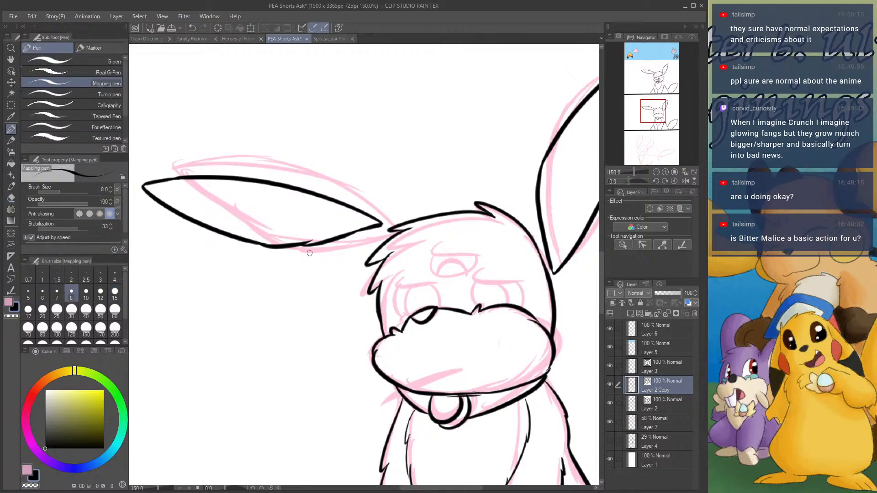
drag(436, 376, 364, 403)
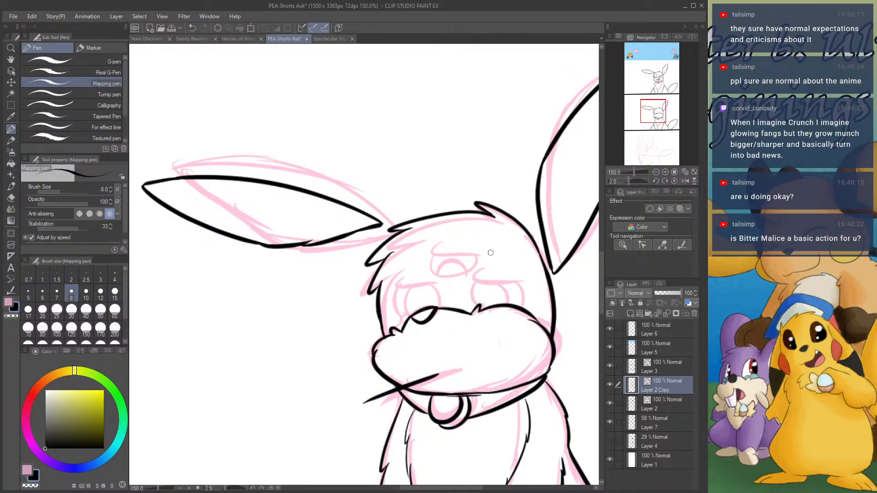
mouse_move(473, 272)
mouse_down()
mouse_move(467, 278)
mouse_move(521, 282)
mouse_move(472, 312)
mouse_up()
drag(521, 280, 517, 303)
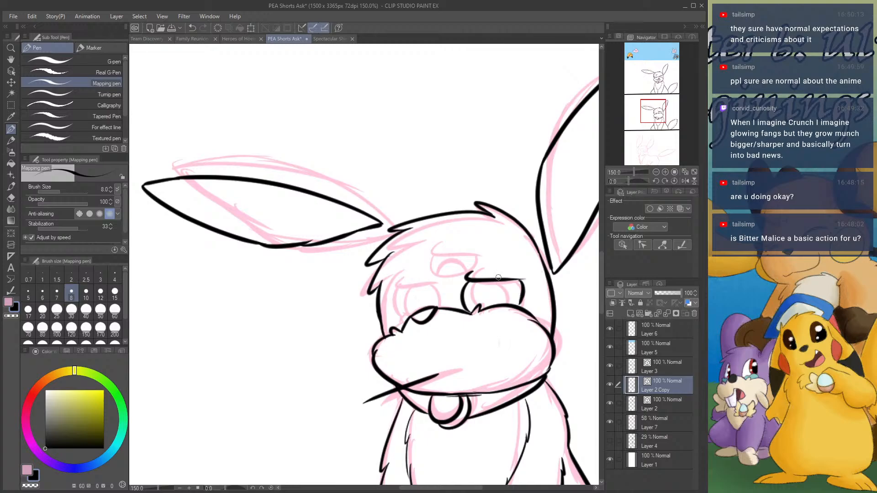
- Ink the half-lidded third eye on the forehead and the iris edge inside the right eye
mouse_move(429, 243)
mouse_down()
mouse_move(477, 251)
mouse_move(422, 253)
mouse_move(440, 271)
mouse_move(468, 264)
mouse_move(470, 251)
mouse_move(435, 264)
mouse_move(459, 266)
mouse_move(439, 256)
mouse_move(433, 264)
mouse_move(452, 261)
mouse_move(431, 254)
mouse_move(443, 266)
mouse_move(453, 259)
mouse_move(432, 253)
mouse_move(473, 305)
mouse_up()
key(ctrl+z)
key(ctrl+z)
key(ctrl+z)
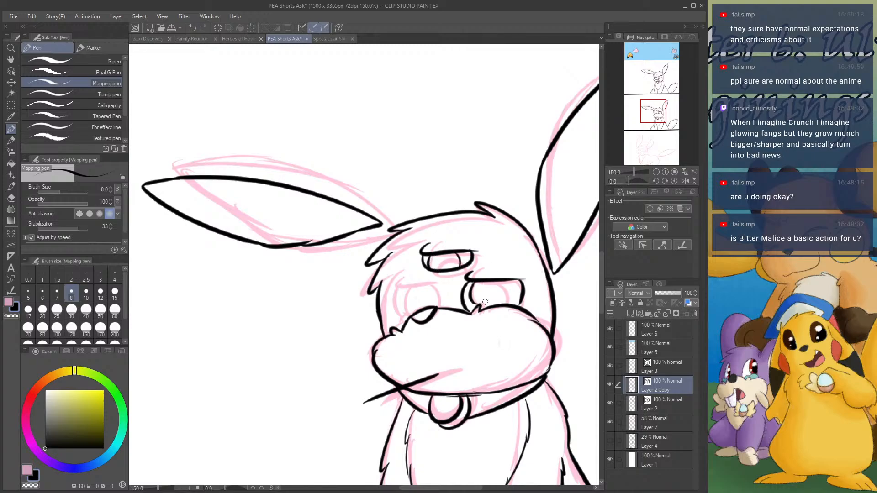
drag(501, 279, 498, 305)
- Ink the half-lidded left eye above the nose, with a flat upper lid, curved outer side and large round iris
mouse_move(393, 277)
mouse_down()
mouse_move(441, 288)
mouse_move(430, 285)
mouse_move(441, 290)
mouse_move(435, 302)
mouse_up()
key(ctrl+z)
key(ctrl+z)
mouse_move(389, 291)
mouse_down()
mouse_move(429, 289)
mouse_move(428, 307)
mouse_move(388, 307)
mouse_move(404, 319)
mouse_move(390, 296)
mouse_move(405, 325)
mouse_up()
key(ctrl+z)
key(ctrl+z)
key(ctrl+z)
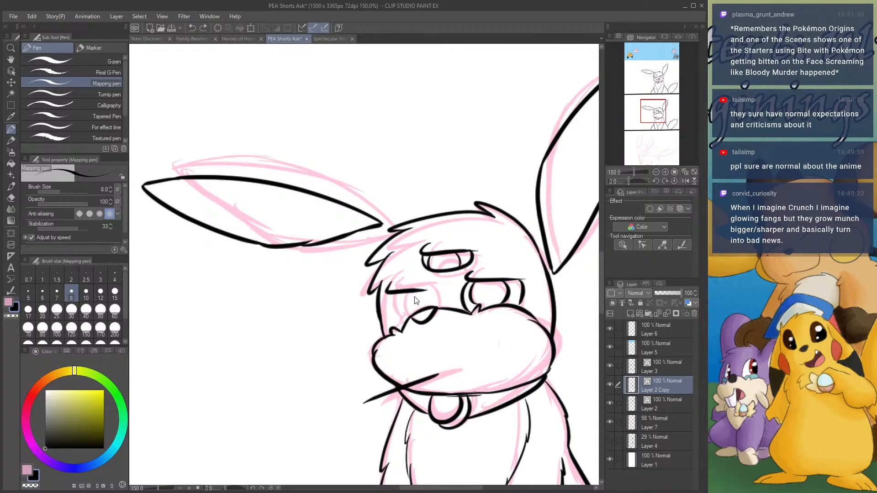
key(ctrl+z)
mouse_move(390, 282)
mouse_down()
mouse_move(439, 286)
mouse_move(392, 302)
mouse_move(420, 314)
mouse_up()
key(ctrl+z)
drag(434, 284, 437, 308)
key(ctrl+z)
mouse_move(401, 283)
mouse_down()
mouse_move(400, 302)
mouse_move(419, 309)
mouse_move(430, 291)
mouse_move(429, 311)
mouse_move(414, 316)
mouse_up()
key(ctrl+z)
key(ctrl+z)
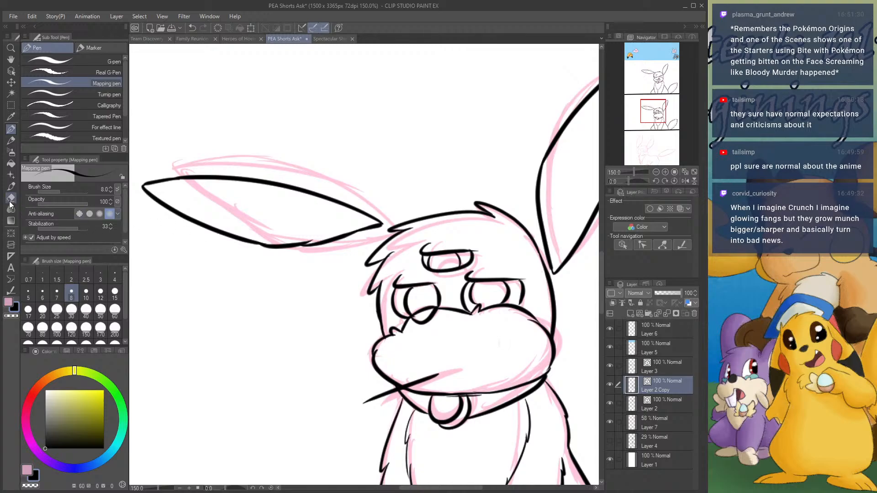
- Erase the iris edge in the right eye and redraw it with the Mapping pen
click(11, 198)
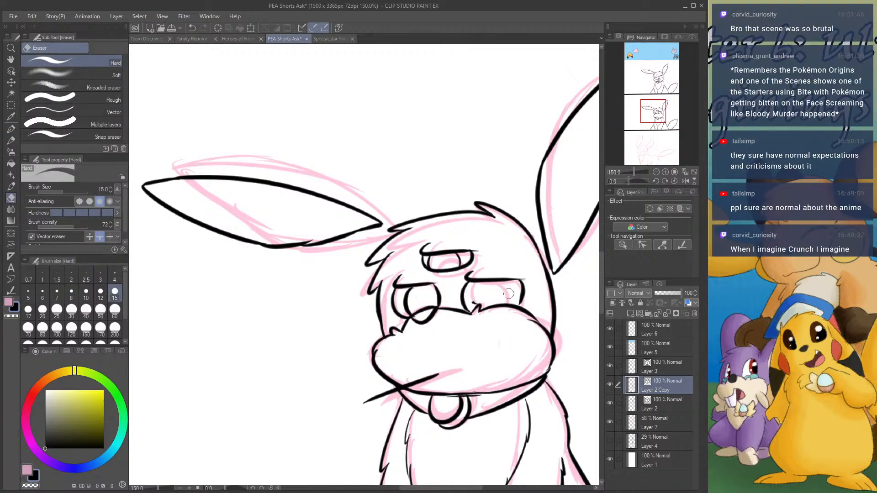
click(11, 129)
drag(495, 280, 497, 305)
key(ctrl+z)
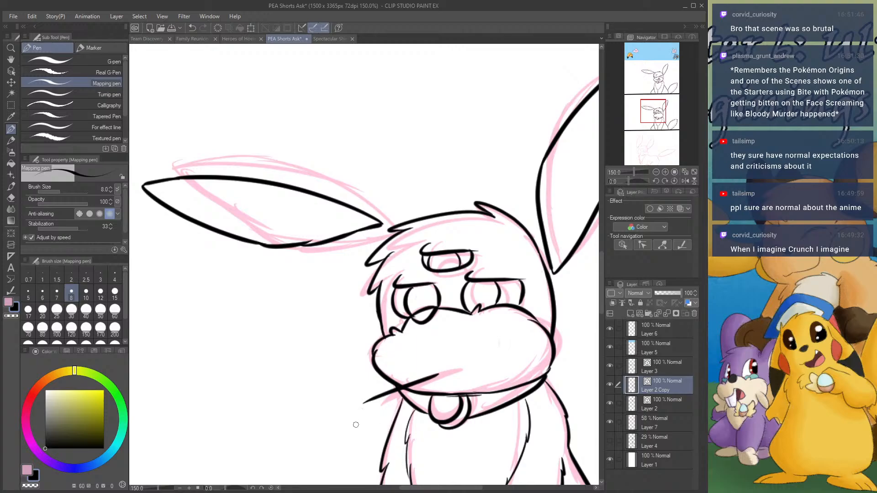
scroll(400, 287, down, 4)
scroll(400, 287, down, 4)
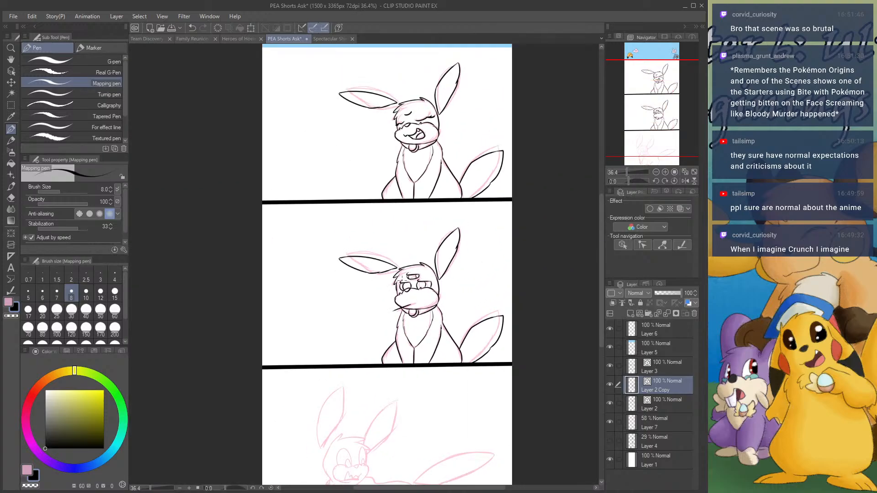
scroll(400, 279, down, 2)
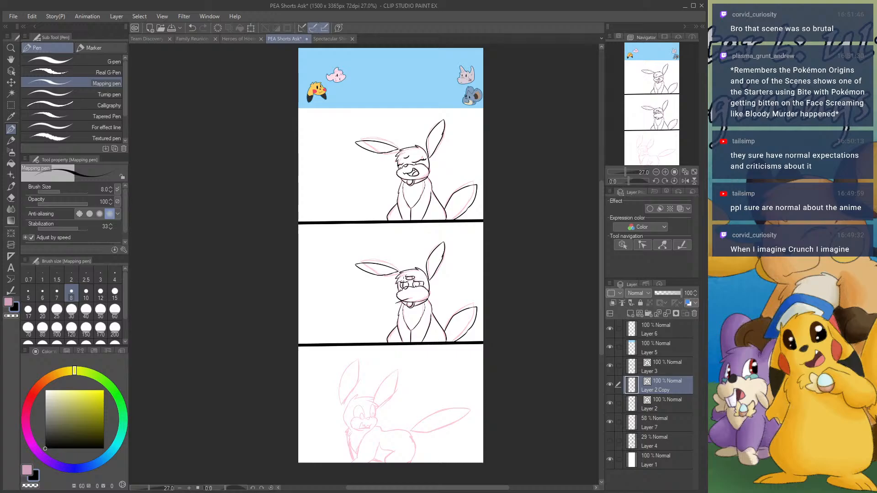
- Ink short lash strokes at the outer corners of the two half-lidded eyes in the second panel
scroll(440, 424, up, 3)
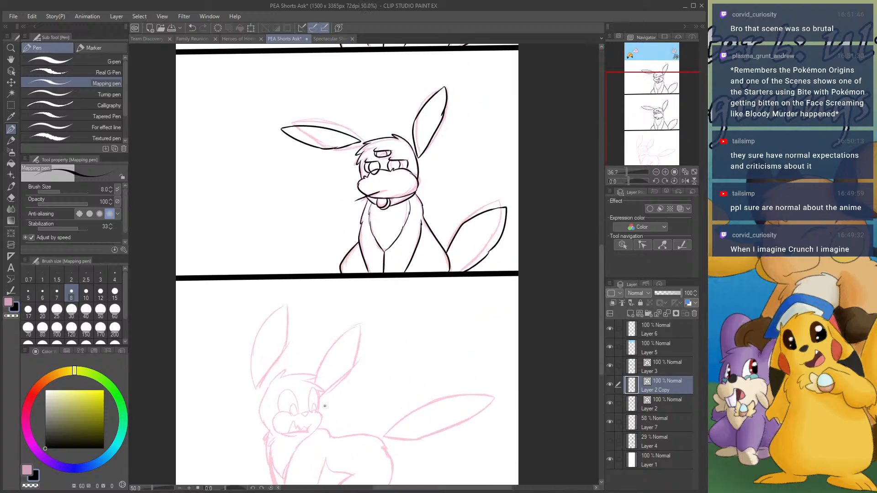
scroll(325, 406, up, 2)
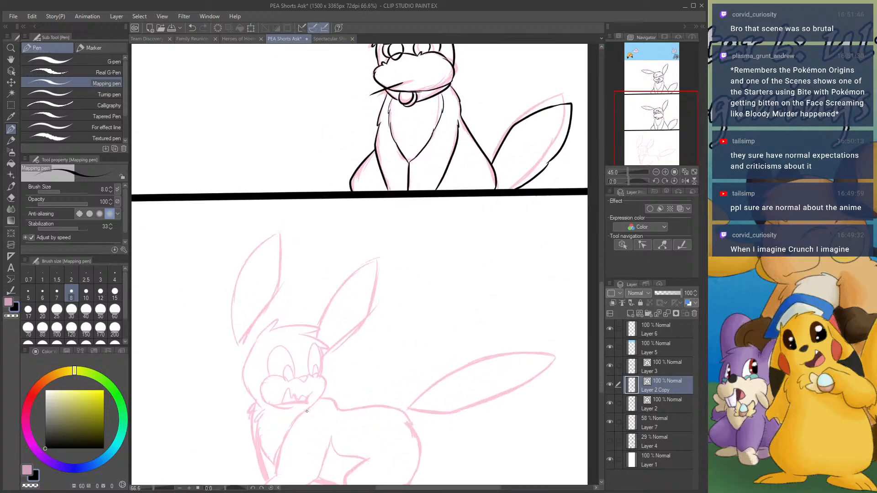
scroll(307, 411, up, 6)
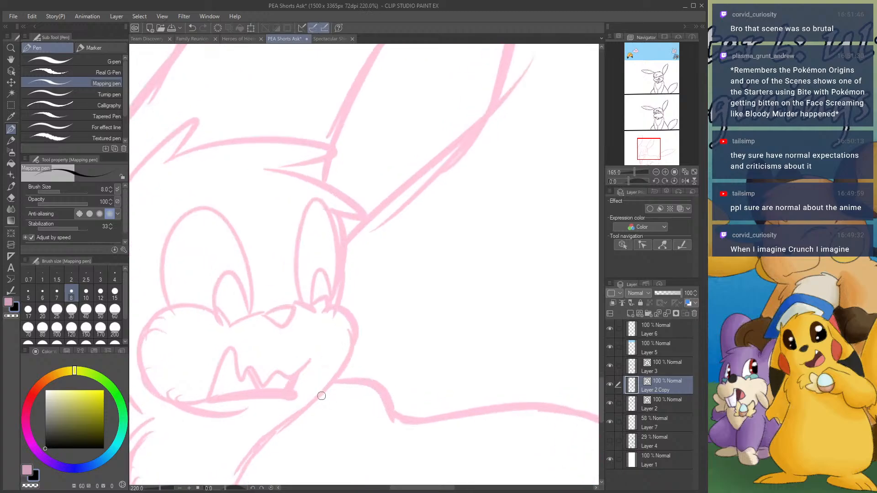
scroll(340, 381, down, 2)
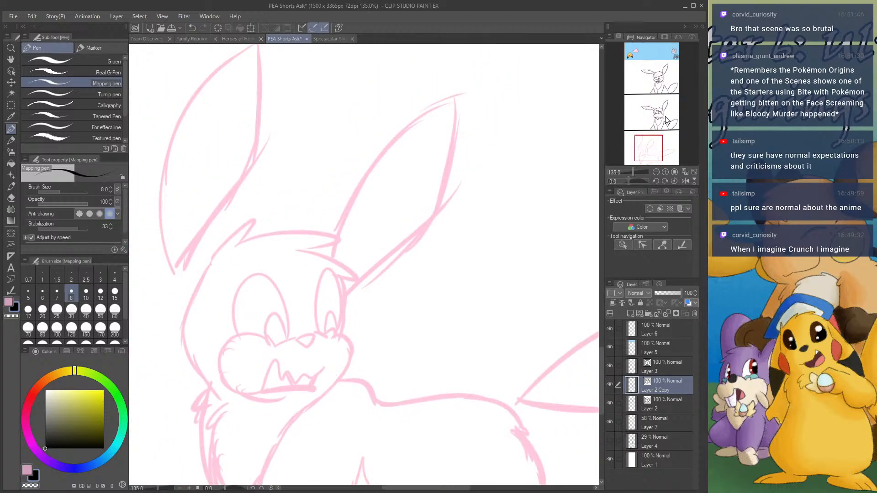
click(656, 108)
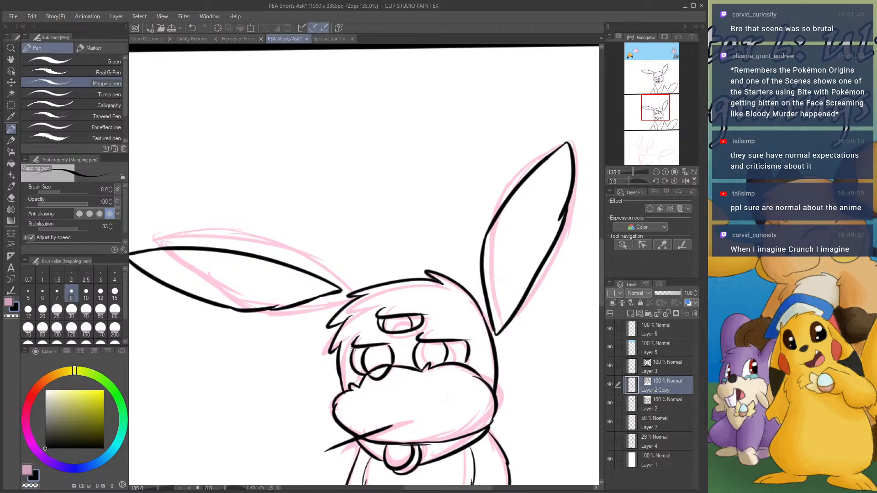
drag(351, 355, 346, 351)
mouse_move(466, 341)
mouse_down()
mouse_move(479, 344)
mouse_move(475, 338)
mouse_up()
- Ink the third-panel character's muzzle top, nose and left cheek, plus the jagged inner chest-fur edge below, with the Mapping pen
drag(657, 141, 642, 152)
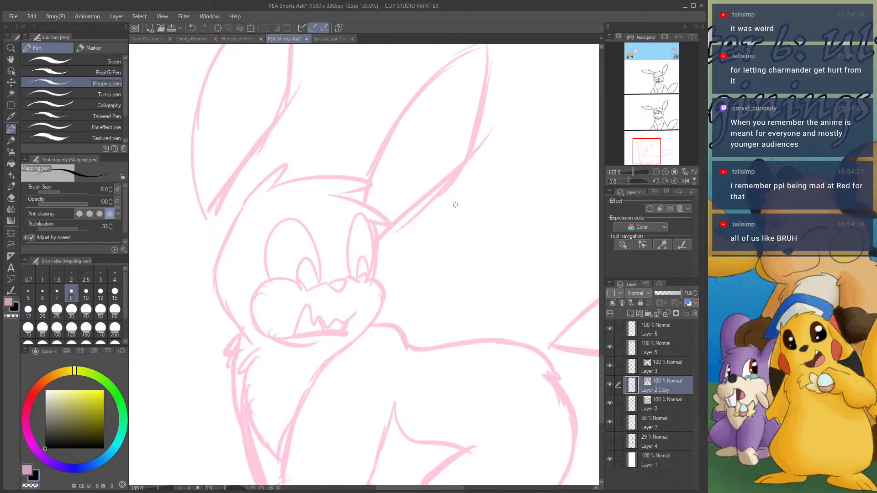
click(664, 172)
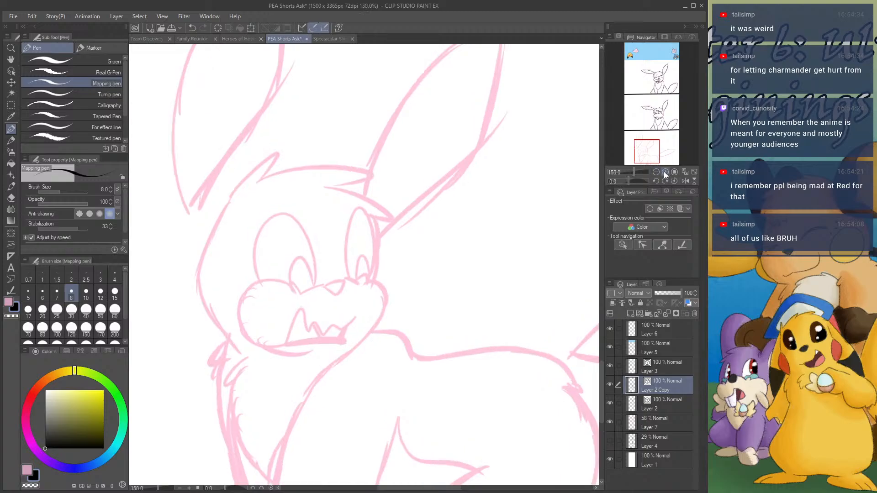
click(665, 172)
drag(659, 161, 658, 164)
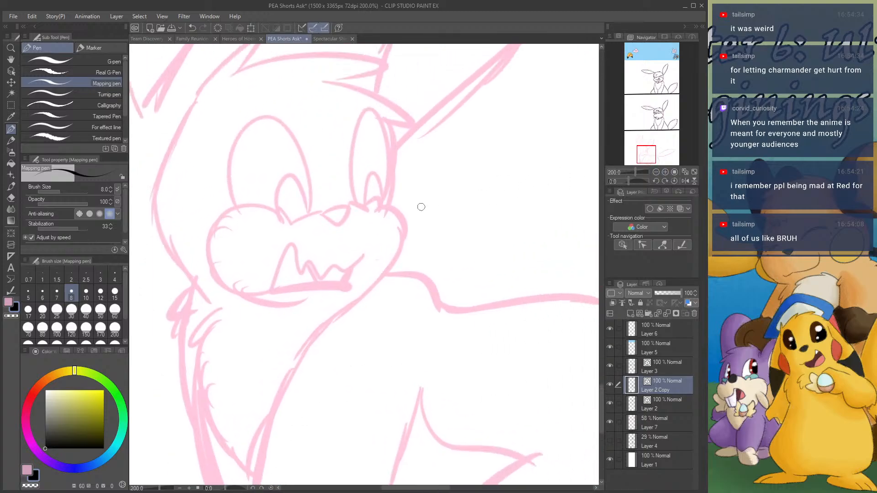
mouse_move(330, 219)
mouse_down()
mouse_move(376, 216)
mouse_move(358, 210)
mouse_move(357, 226)
mouse_move(368, 213)
mouse_move(305, 226)
mouse_move(225, 219)
mouse_move(208, 282)
mouse_move(235, 289)
mouse_move(203, 302)
mouse_move(216, 294)
mouse_move(185, 374)
mouse_up()
key(ctrl+z)
key(ctrl+z)
key(ctrl+z)
drag(217, 299, 195, 330)
mouse_move(215, 319)
mouse_down()
mouse_move(196, 332)
mouse_move(187, 382)
mouse_move(232, 447)
mouse_up()
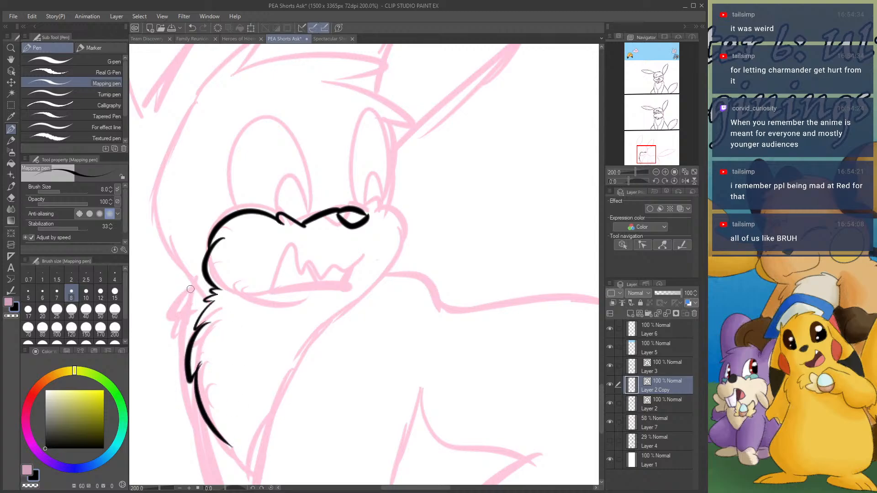
- Ink the outer neck line with small fur tufts beside the left chest-fur edge
mouse_move(194, 287)
mouse_down()
mouse_move(182, 277)
mouse_move(192, 285)
mouse_move(168, 315)
mouse_move(187, 312)
mouse_move(188, 381)
mouse_up()
key(ctrl+z)
mouse_move(186, 307)
mouse_down()
mouse_move(176, 330)
mouse_move(196, 412)
mouse_up()
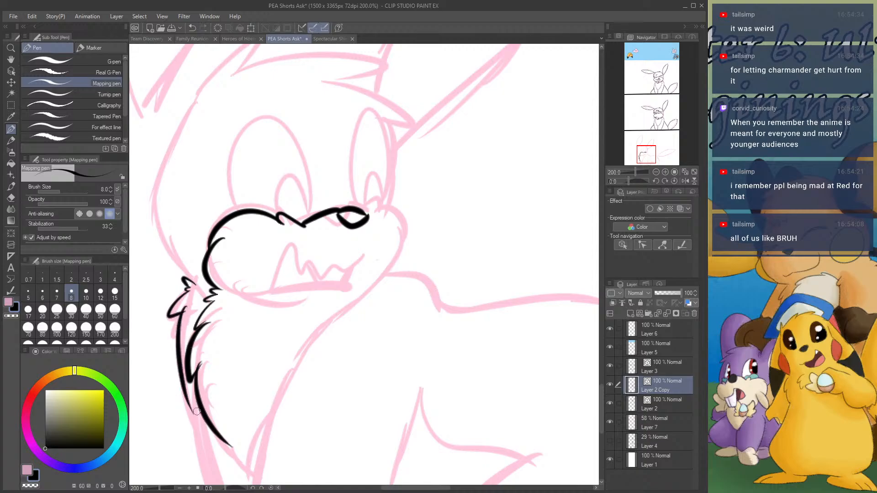
- Ink the right side of the muzzle and the curved jawline running down to the neck
mouse_move(369, 214)
mouse_down()
mouse_move(398, 227)
mouse_move(398, 251)
mouse_up()
key(ctrl+z)
drag(402, 247, 390, 289)
key(ctrl+z)
mouse_move(395, 240)
mouse_down()
mouse_move(387, 283)
mouse_move(337, 322)
mouse_up()
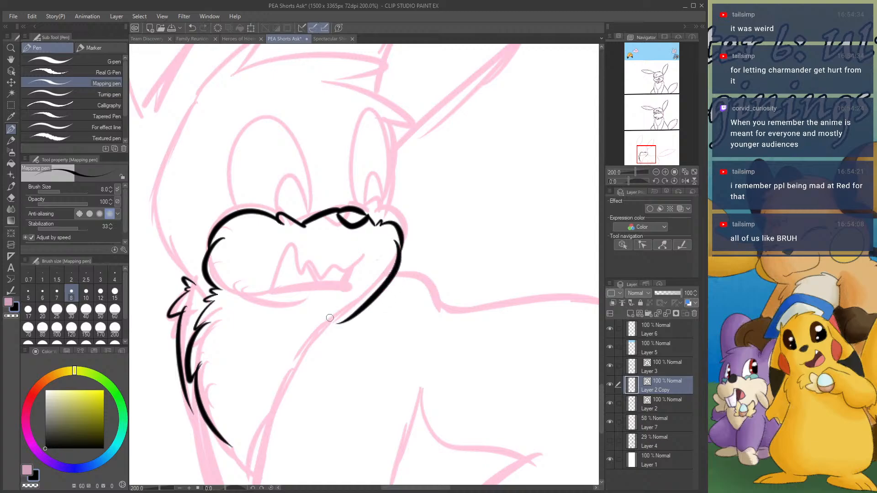
key(ctrl+z)
mouse_move(395, 241)
mouse_down()
mouse_move(396, 267)
mouse_move(319, 331)
mouse_up()
key(ctrl+z)
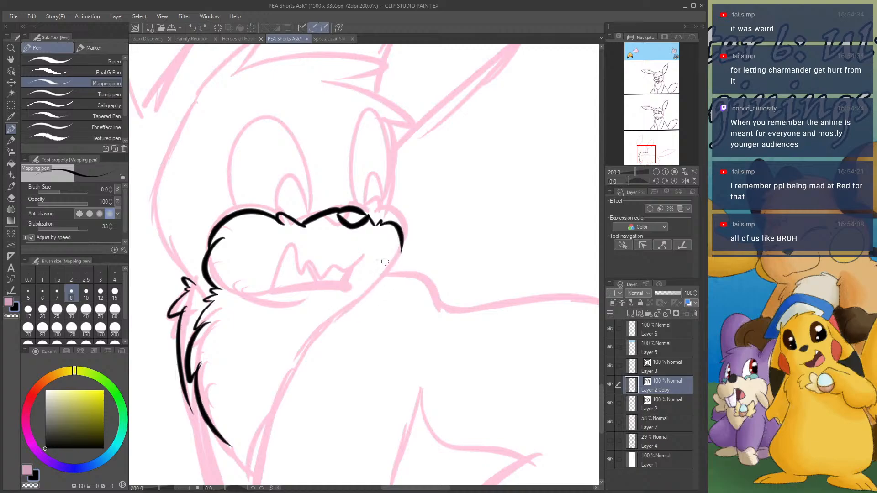
mouse_move(395, 248)
mouse_down()
mouse_move(376, 293)
mouse_move(326, 317)
mouse_up()
- Ink the shoulder and back line behind the jaw and the right edge of the chest fur
mouse_move(400, 273)
mouse_down()
mouse_move(423, 275)
mouse_move(457, 304)
mouse_move(523, 308)
mouse_up()
key(ctrl+z)
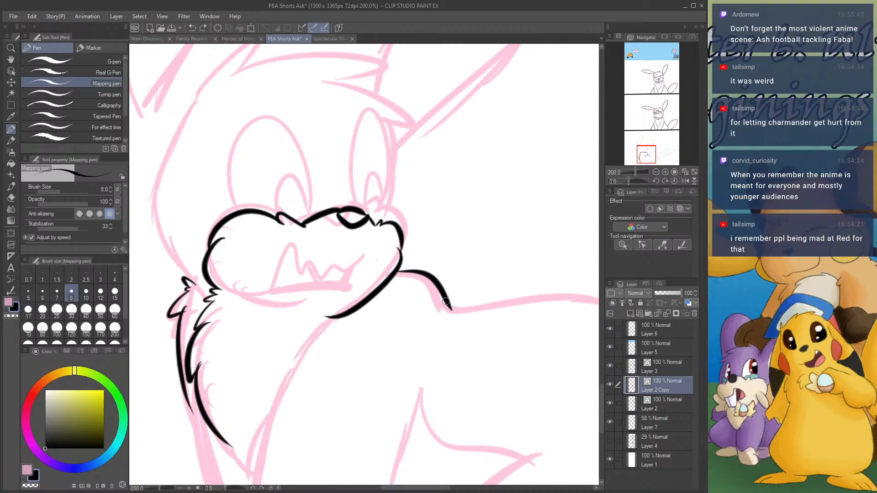
drag(448, 302, 553, 301)
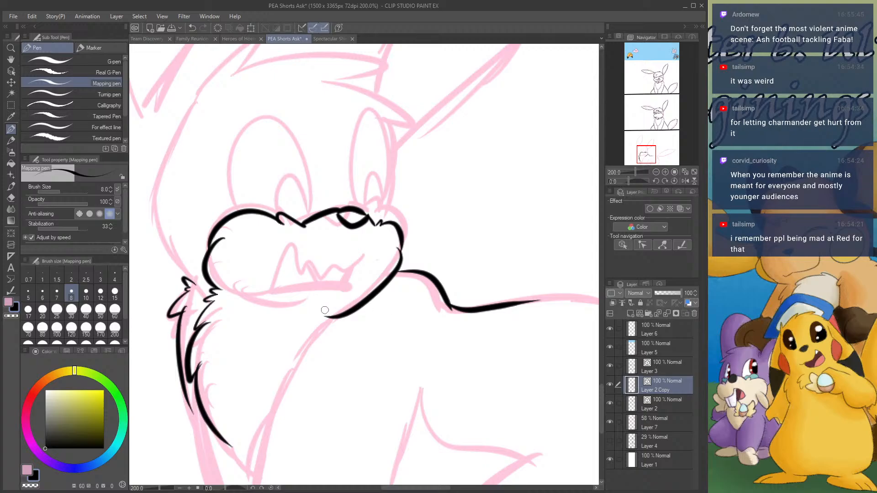
mouse_move(326, 317)
mouse_down()
mouse_move(284, 366)
mouse_move(257, 452)
mouse_up()
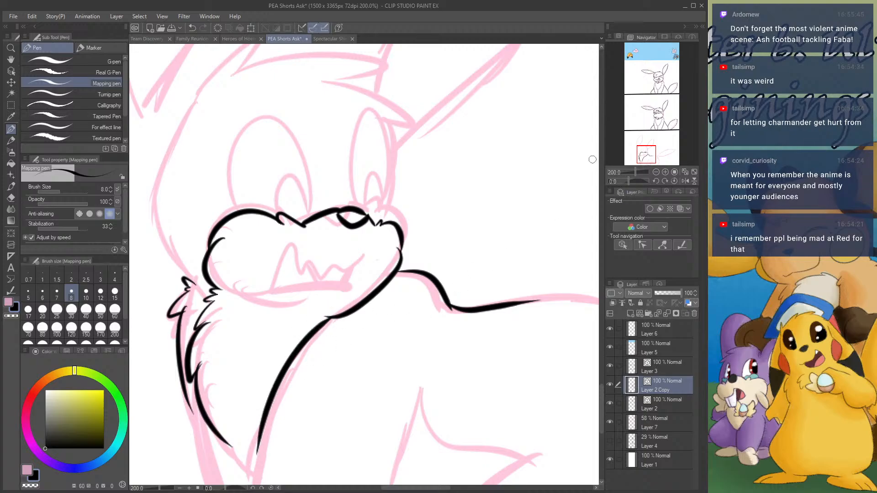
- Ink the top of the head with its pointed hair tufts and the right side of the face
drag(648, 154, 645, 150)
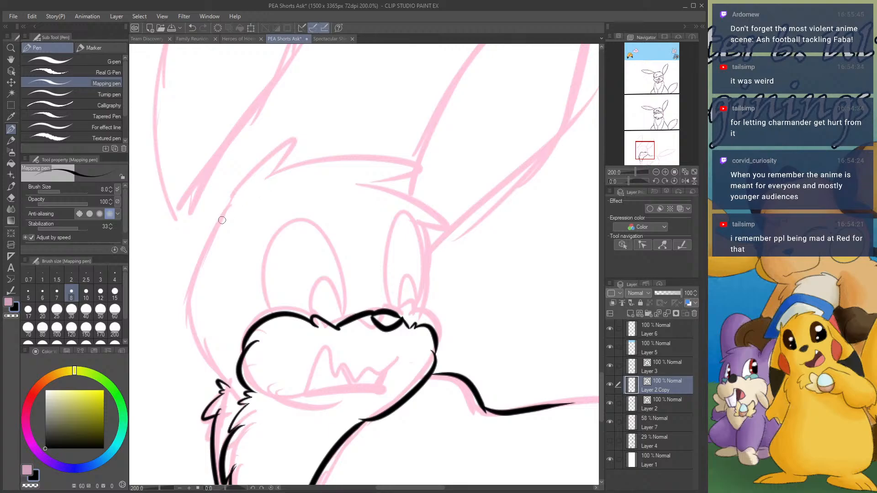
mouse_move(222, 220)
mouse_down()
mouse_move(272, 157)
mouse_move(289, 154)
mouse_move(268, 175)
mouse_move(385, 154)
mouse_move(410, 166)
mouse_move(365, 171)
mouse_move(383, 173)
mouse_up()
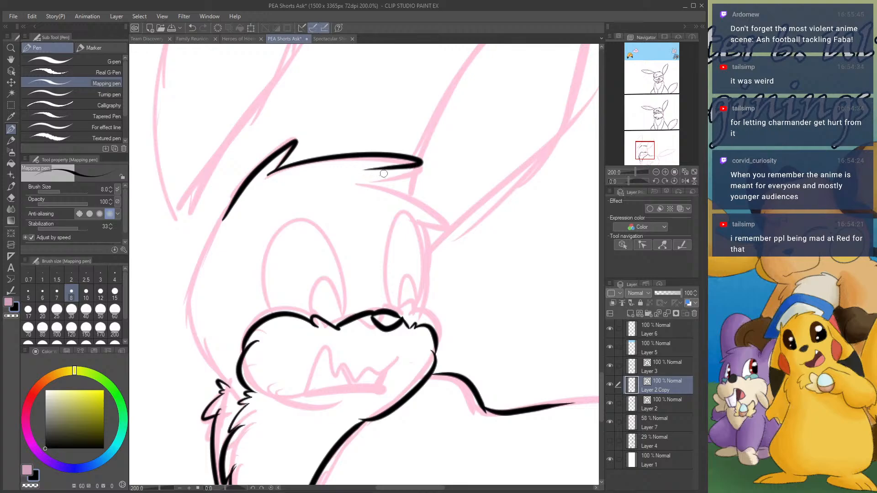
key(ctrl+z)
mouse_move(266, 175)
mouse_down()
mouse_move(330, 161)
mouse_move(437, 177)
mouse_move(368, 183)
mouse_move(457, 231)
mouse_move(413, 223)
mouse_move(444, 227)
mouse_move(422, 232)
mouse_move(428, 333)
mouse_up()
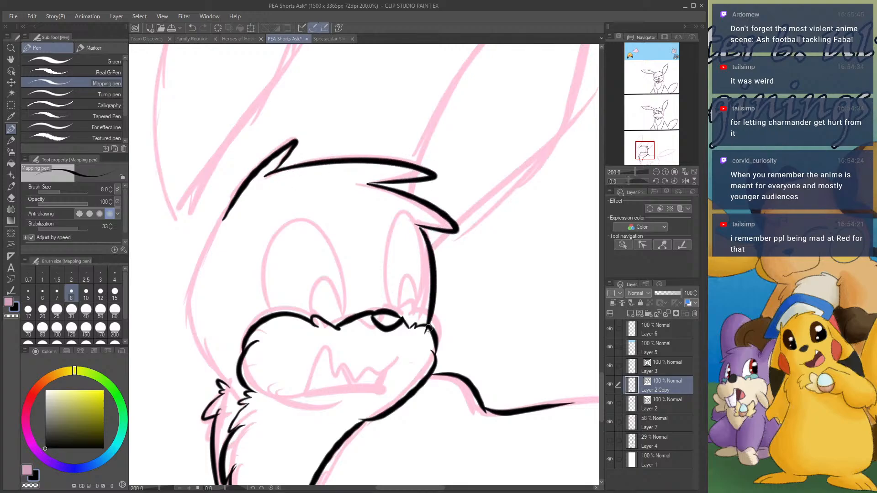
key(ctrl+z)
drag(417, 224, 426, 322)
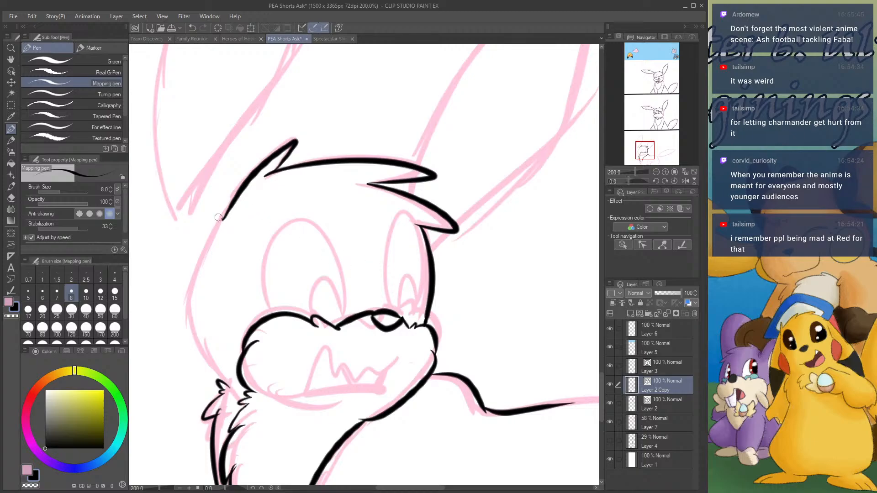
- Ink the left side of the head down to the neck fur with small tufts along it
mouse_move(219, 217)
mouse_down()
mouse_move(207, 226)
mouse_move(218, 231)
mouse_move(185, 345)
mouse_move(194, 282)
mouse_move(211, 360)
mouse_move(218, 343)
mouse_up()
key(ctrl+z)
key(ctrl+z)
mouse_move(212, 231)
mouse_down()
mouse_move(184, 300)
mouse_move(190, 343)
mouse_move(232, 386)
mouse_up()
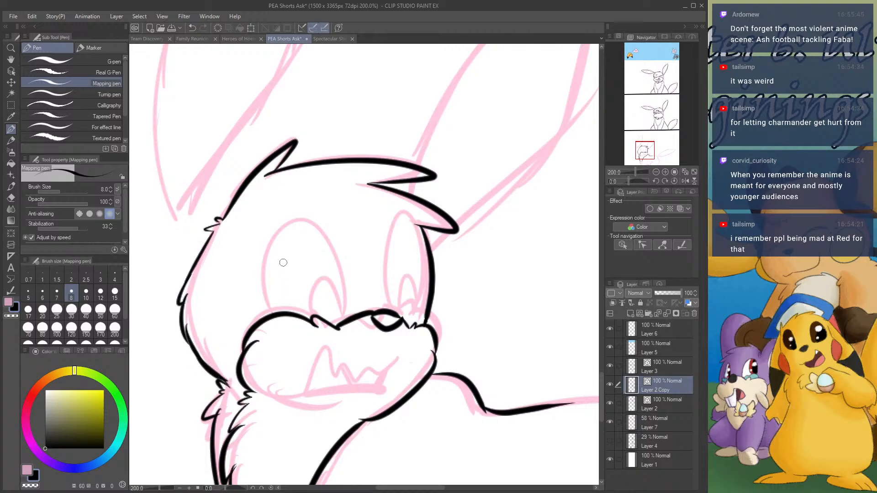
- Ink the tall left eye with its pupil at the inner corner, and the narrow outline of the right eye
mouse_move(340, 320)
mouse_down()
mouse_move(337, 229)
mouse_move(271, 247)
mouse_up()
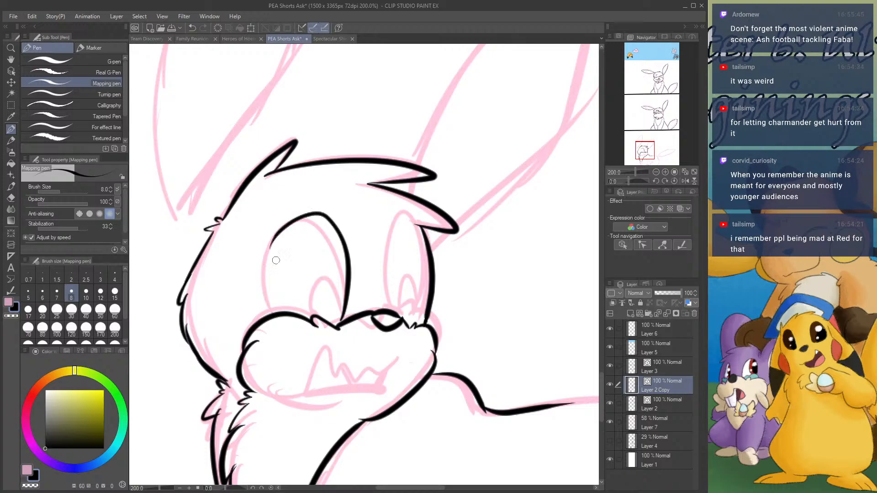
key(ctrl+z)
mouse_move(340, 322)
mouse_down()
mouse_move(308, 224)
mouse_move(262, 240)
mouse_move(261, 316)
mouse_up()
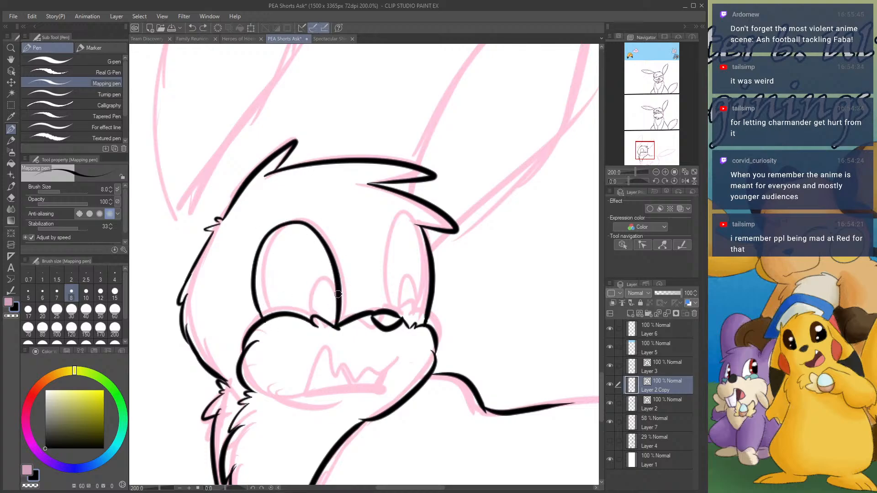
mouse_move(338, 294)
mouse_down()
mouse_move(307, 299)
mouse_move(310, 319)
mouse_up()
mouse_move(391, 315)
mouse_down()
mouse_move(396, 236)
mouse_move(418, 241)
mouse_move(416, 325)
mouse_up()
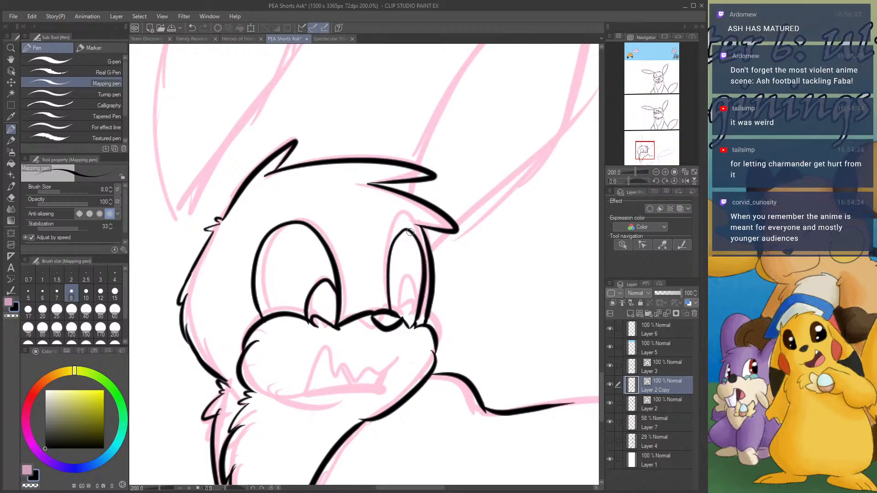
- Ink the oval third eye on the forehead with its pupil, and the pupil inside the right eye
mouse_move(364, 188)
mouse_down()
mouse_move(334, 219)
mouse_move(372, 232)
mouse_move(357, 255)
mouse_move(386, 213)
mouse_move(356, 181)
mouse_move(339, 191)
mouse_up()
key(ctrl+z)
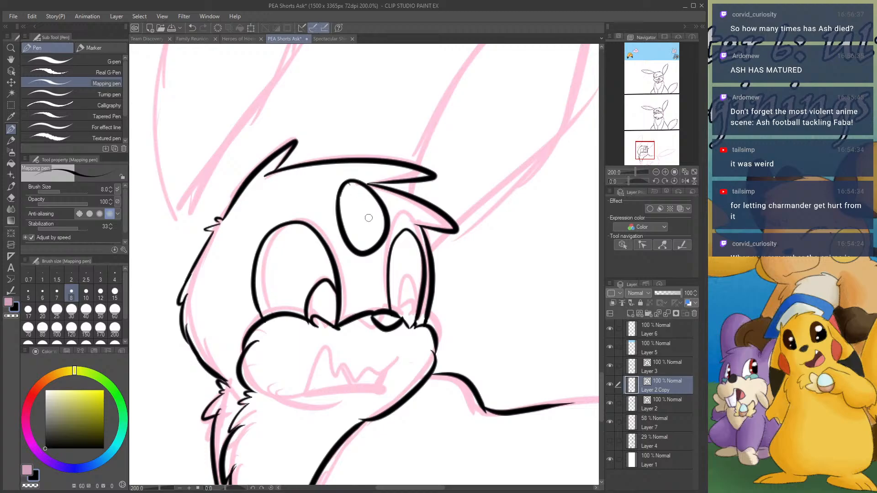
mouse_move(360, 252)
mouse_down()
mouse_move(376, 222)
mouse_move(382, 241)
mouse_up()
key(ctrl+z)
mouse_move(414, 285)
mouse_down()
mouse_move(401, 315)
mouse_move(406, 326)
mouse_move(410, 306)
mouse_up()
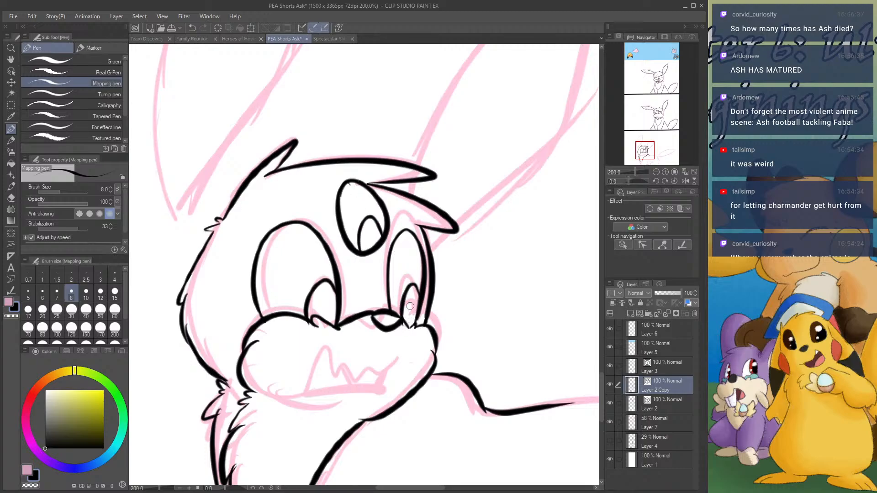
- Ink the open mouth with a large fang and jagged teeth on the muzzle
mouse_move(391, 366)
mouse_down()
mouse_move(346, 375)
mouse_move(321, 340)
mouse_move(300, 382)
mouse_move(364, 387)
mouse_move(366, 374)
mouse_move(354, 381)
mouse_move(343, 368)
mouse_move(335, 379)
mouse_move(329, 342)
mouse_move(301, 398)
mouse_move(371, 375)
mouse_up()
key(ctrl+z)
drag(311, 365, 334, 385)
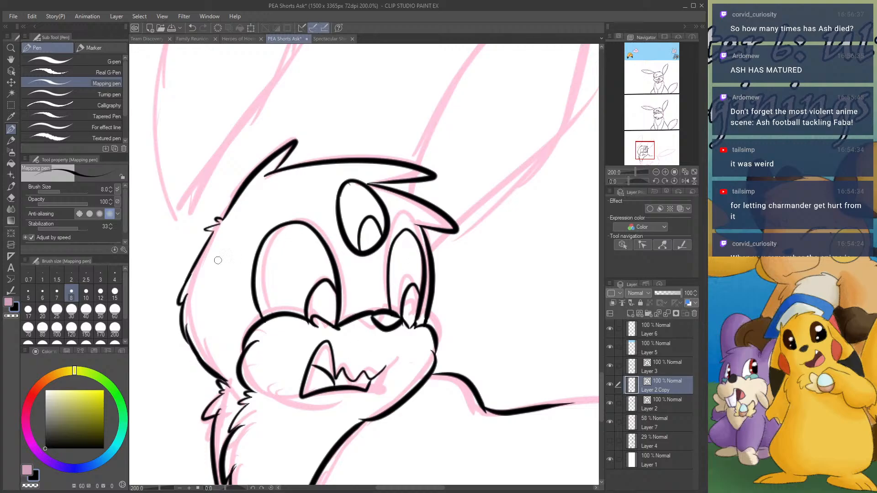
- Set the Mapping pen size to 15 and ink thick lashes at the outer sides of the left and right eyes
click(115, 294)
mouse_move(309, 225)
mouse_down()
mouse_move(281, 227)
mouse_move(239, 284)
mouse_move(233, 279)
mouse_up()
key(ctrl+z)
mouse_move(309, 227)
mouse_down()
mouse_move(263, 250)
mouse_move(246, 287)
mouse_move(228, 271)
mouse_move(273, 229)
mouse_move(227, 273)
mouse_up()
key(ctrl+z)
drag(264, 246, 236, 250)
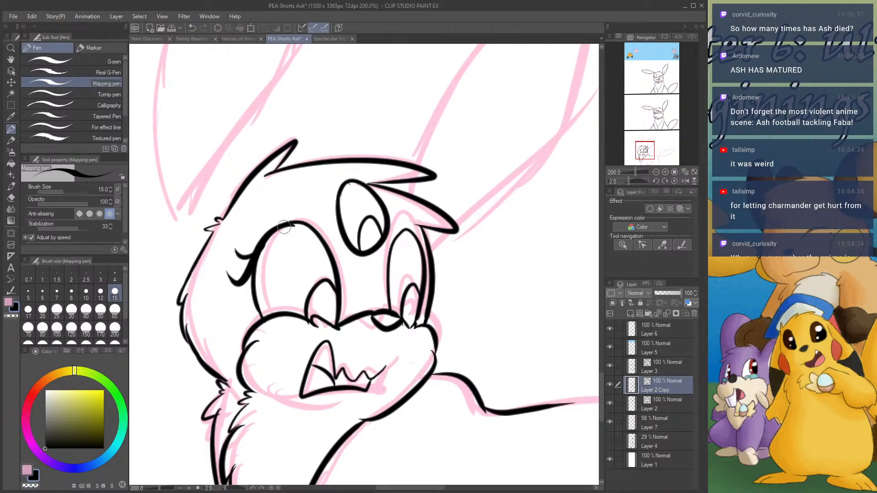
mouse_move(412, 239)
mouse_down()
mouse_move(434, 276)
mouse_move(447, 259)
mouse_move(437, 281)
mouse_move(450, 274)
mouse_move(450, 257)
mouse_up()
key(ctrl+z)
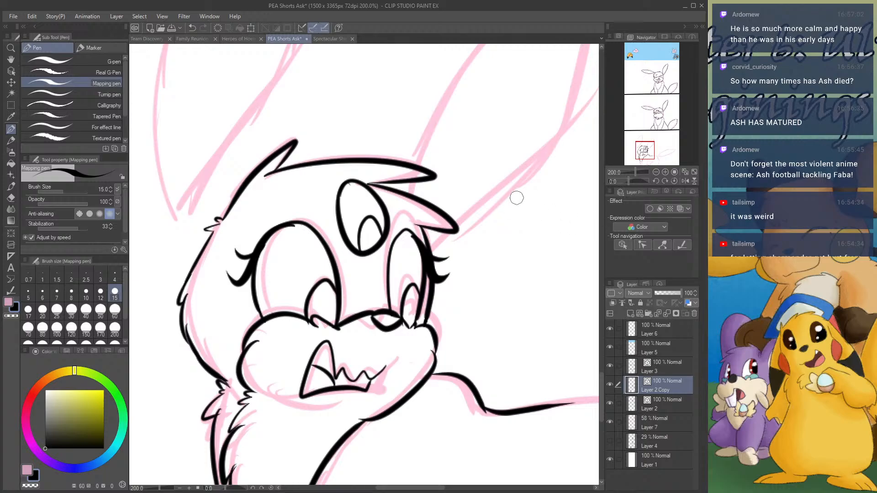
- Set the Mapping pen size to 6 and ink the full outline of the long left ear
mouse_move(388, 173)
mouse_down()
mouse_move(349, 326)
mouse_move(457, 356)
mouse_up()
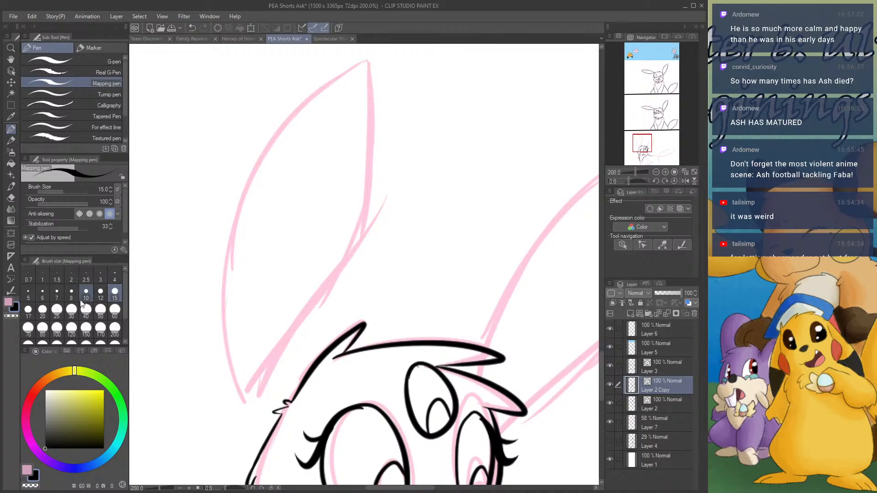
click(43, 294)
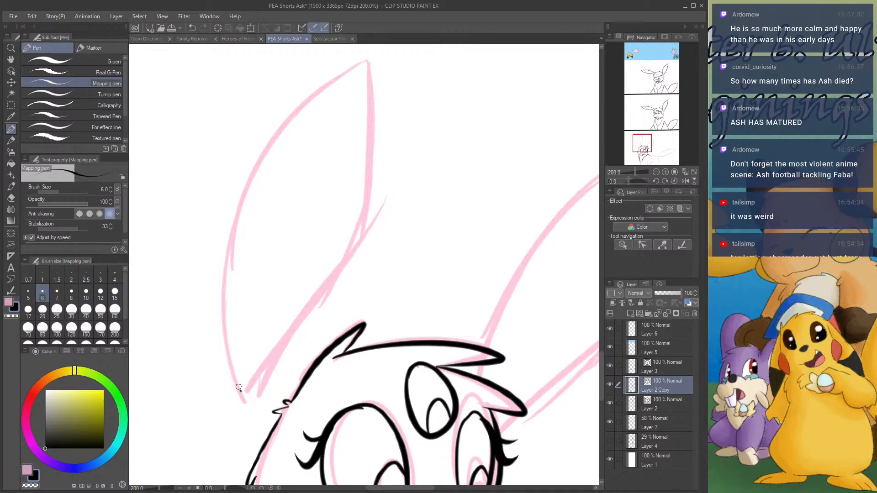
mouse_move(239, 387)
mouse_down()
mouse_move(227, 248)
mouse_move(244, 215)
mouse_move(228, 240)
mouse_move(279, 131)
mouse_move(359, 61)
mouse_up()
key(ctrl+z)
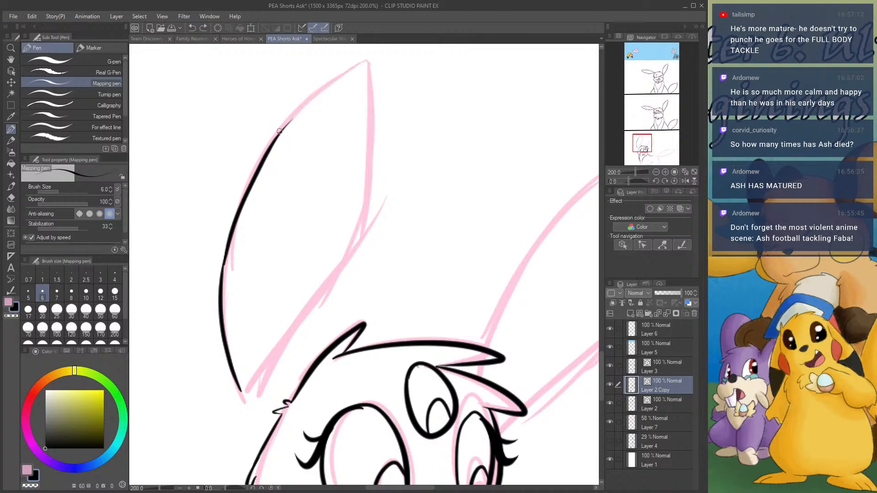
mouse_move(280, 133)
mouse_down()
mouse_move(329, 79)
mouse_move(291, 121)
mouse_move(368, 58)
mouse_move(369, 228)
mouse_move(361, 220)
mouse_move(339, 278)
mouse_move(241, 392)
mouse_up()
key(ctrl+z)
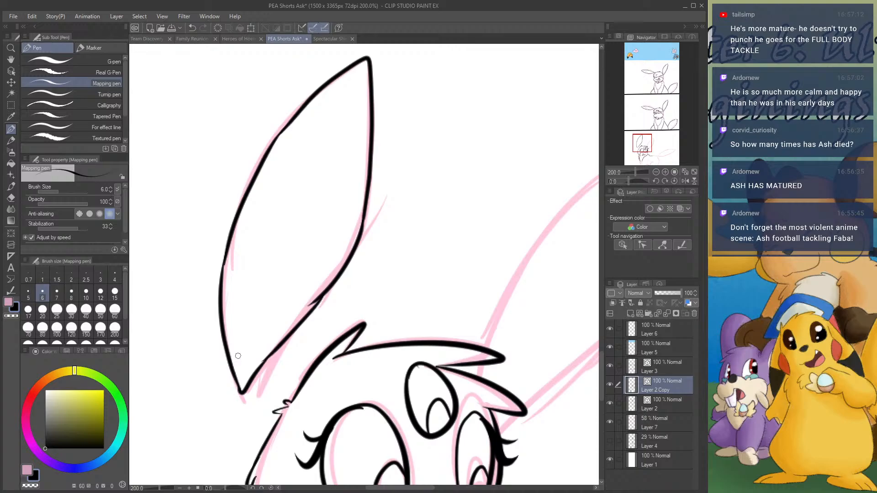
- Ink the outline of the right ear from behind the hair tufts to its pointed tip and back to the head
drag(646, 137, 647, 141)
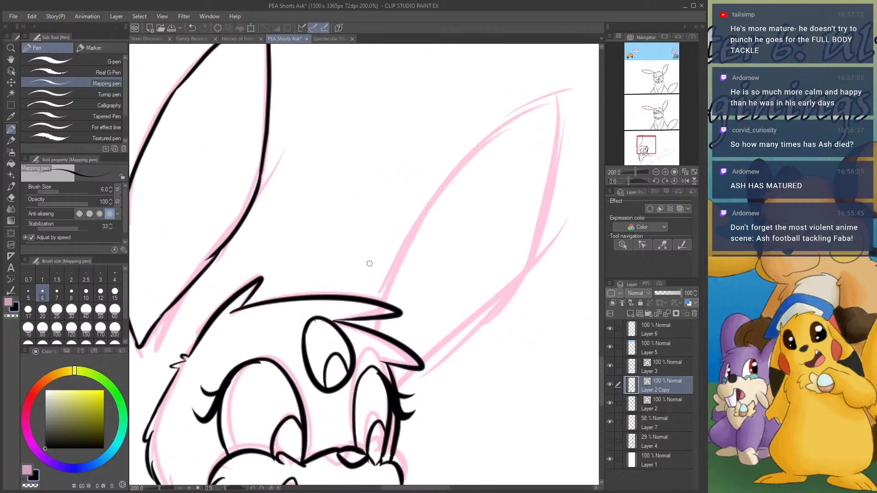
mouse_move(368, 328)
mouse_down()
mouse_move(397, 258)
mouse_move(482, 161)
mouse_move(467, 171)
mouse_move(561, 105)
mouse_up()
key(ctrl+z)
key(ctrl+z)
mouse_move(459, 178)
mouse_down()
mouse_move(540, 108)
mouse_move(547, 177)
mouse_move(487, 307)
mouse_move(428, 359)
mouse_up()
mouse_move(428, 358)
mouse_down()
mouse_move(443, 351)
mouse_move(396, 378)
mouse_move(414, 369)
mouse_up()
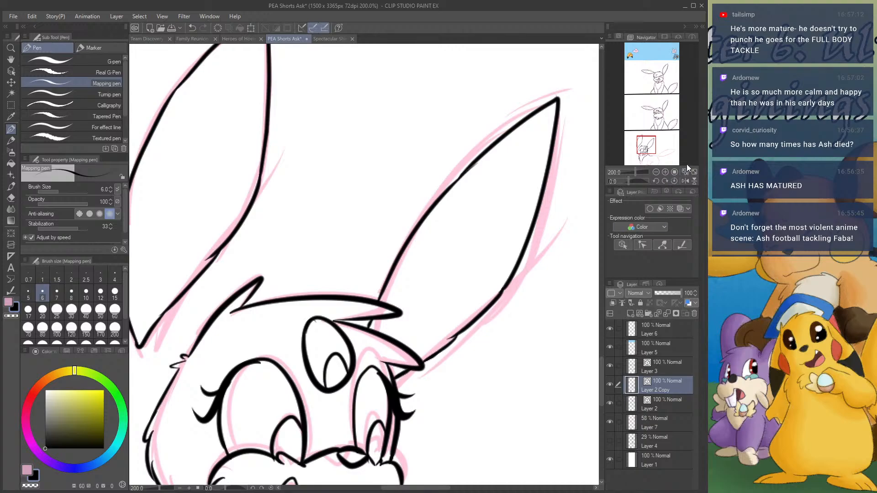
scroll(339, 214, down, 10)
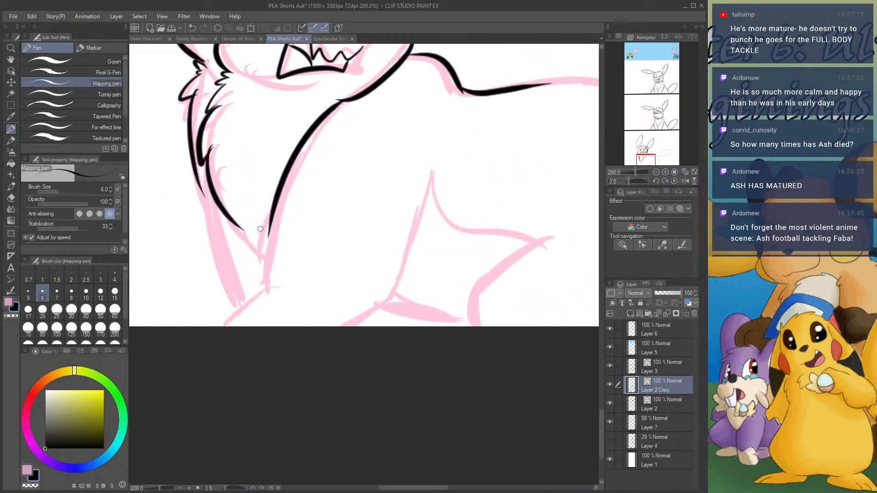
- Ink the tapering lower ends of the chest and front leg lines, and a curved line running down to the panel's bottom edge
mouse_move(239, 225)
mouse_down()
mouse_move(265, 239)
mouse_move(264, 268)
mouse_up()
key(ctrl+z)
drag(270, 223, 267, 254)
key(ctrl+z)
mouse_move(271, 224)
mouse_down()
mouse_move(267, 252)
mouse_move(201, 299)
mouse_up()
key(ctrl+z)
mouse_move(267, 252)
mouse_down()
mouse_move(197, 306)
mouse_move(183, 336)
mouse_up()
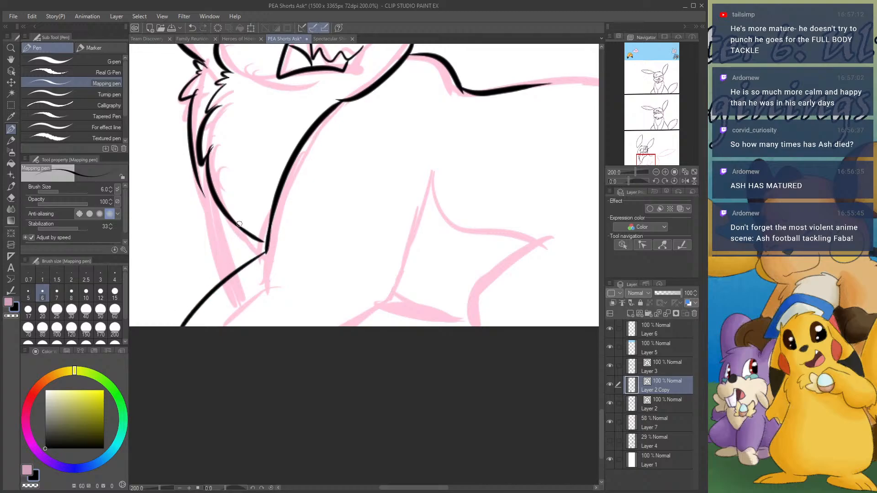
drag(204, 194, 241, 264)
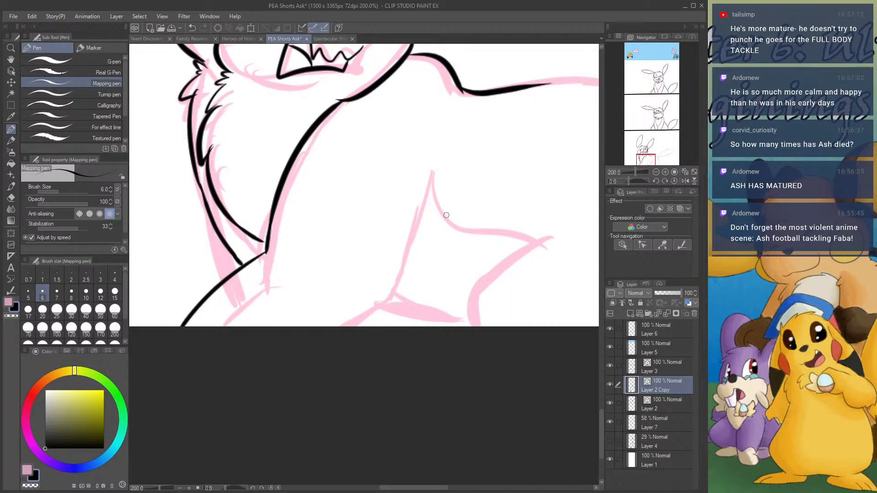
- Ink the pointed contours between the front and hind legs, plus the short leg lines along the panel's bottom edge
mouse_move(434, 170)
mouse_down()
mouse_move(435, 192)
mouse_move(384, 304)
mouse_move(342, 328)
mouse_up()
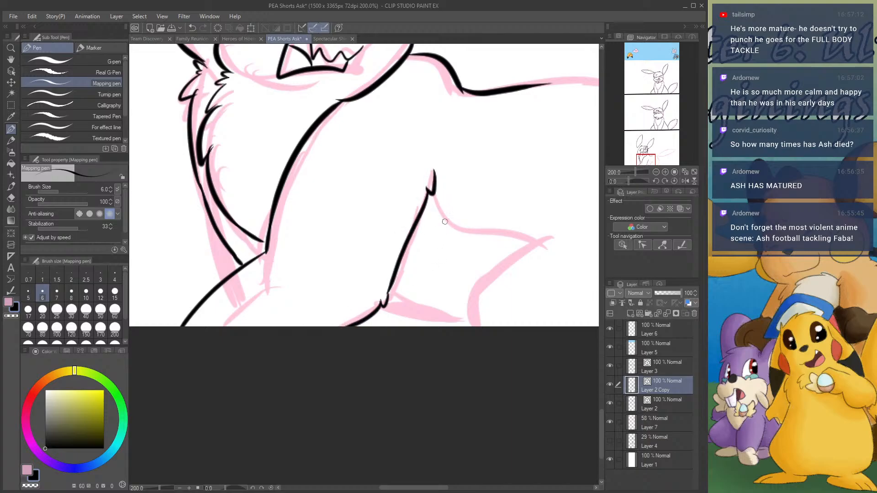
mouse_move(434, 182)
mouse_down()
mouse_move(466, 217)
mouse_move(552, 235)
mouse_move(488, 272)
mouse_move(468, 327)
mouse_up()
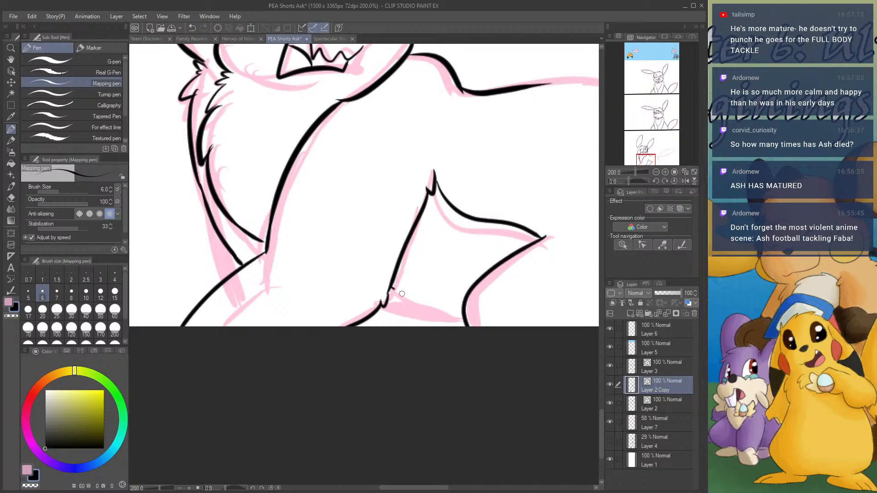
drag(391, 289, 463, 306)
key(ctrl+z)
drag(386, 296, 426, 334)
key(ctrl+z)
drag(222, 285, 289, 335)
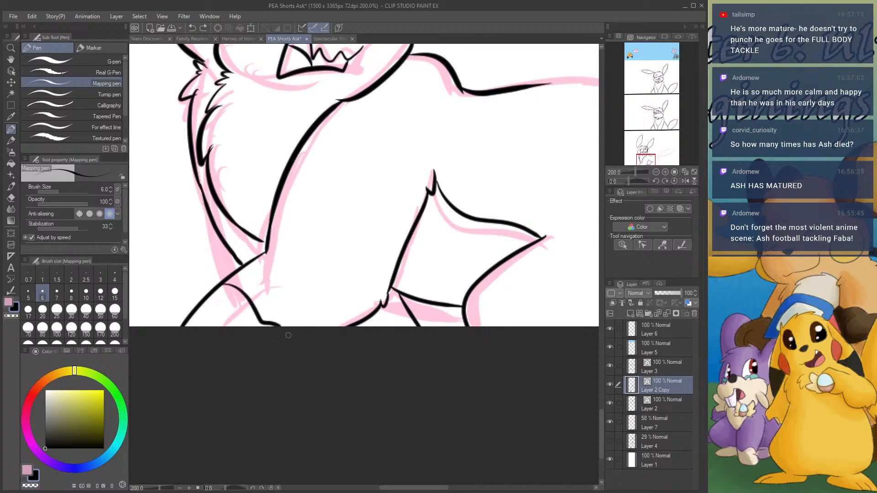
- Ink the back and rounded rump down to the panel's bottom edge, and outline the long pointed tail
drag(648, 158, 656, 153)
mouse_move(299, 164)
mouse_down()
mouse_move(419, 200)
mouse_move(439, 238)
mouse_move(454, 283)
mouse_move(451, 348)
mouse_move(428, 394)
mouse_move(397, 422)
mouse_up()
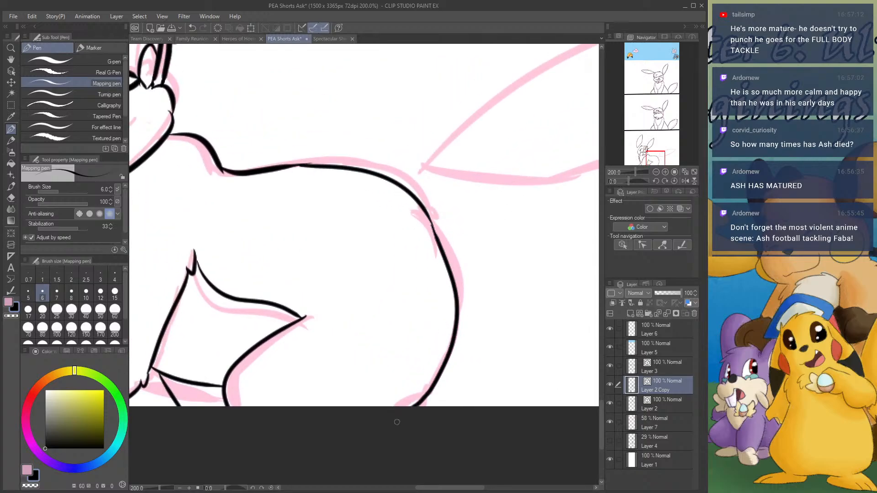
mouse_move(659, 159)
mouse_down()
mouse_move(645, 148)
mouse_move(669, 151)
mouse_up()
click(656, 172)
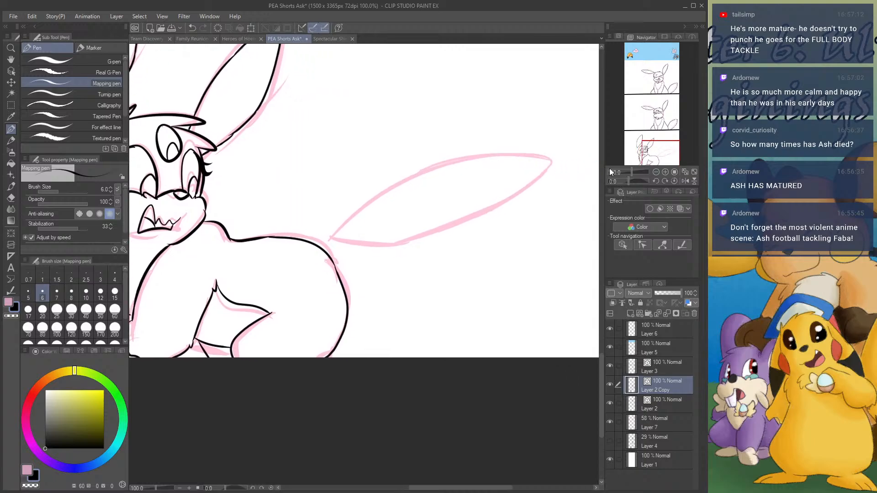
mouse_move(334, 243)
mouse_down()
mouse_move(405, 190)
mouse_move(539, 168)
mouse_up()
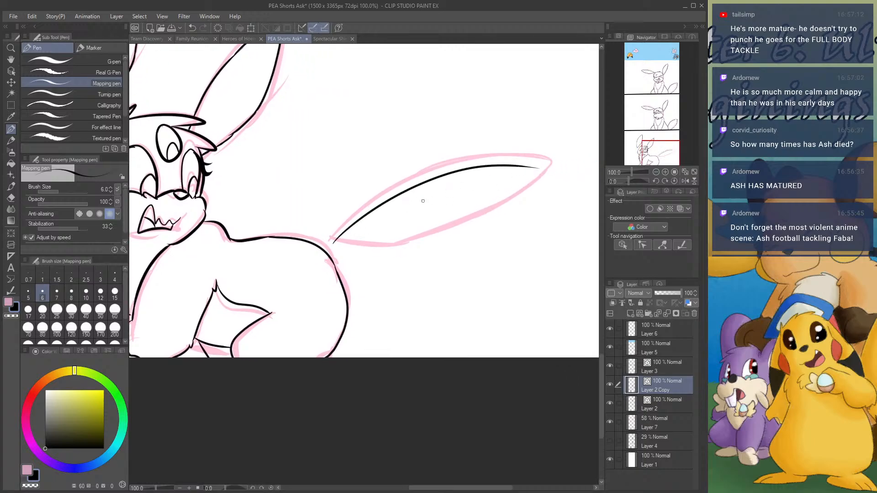
mouse_move(334, 243)
mouse_down()
mouse_move(431, 234)
mouse_move(422, 231)
mouse_move(361, 246)
mouse_move(433, 248)
mouse_move(513, 195)
mouse_move(539, 175)
mouse_move(535, 168)
mouse_move(495, 172)
mouse_move(522, 186)
mouse_move(468, 221)
mouse_up()
key(ctrl+z)
key(ctrl+z)
key(ctrl+z)
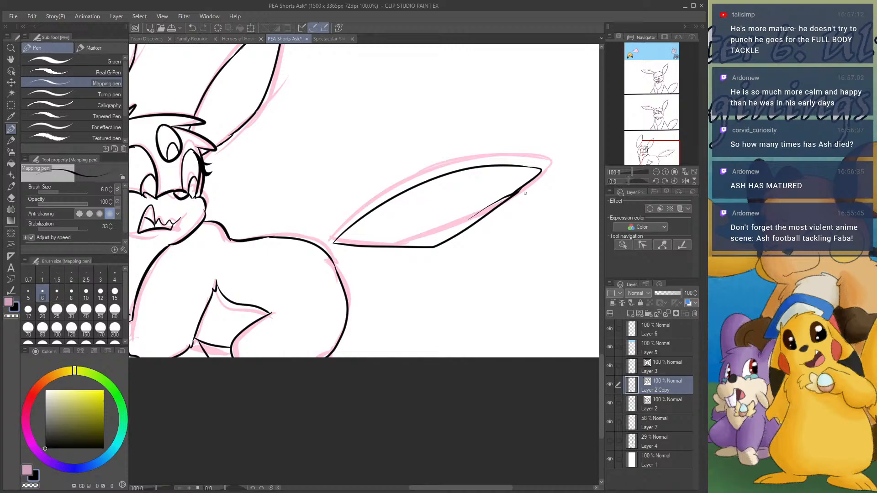
- Clean up the stray strokes on the tail's lower edge near the tip with the Hard eraser
drag(520, 188, 512, 231)
click(17, 198)
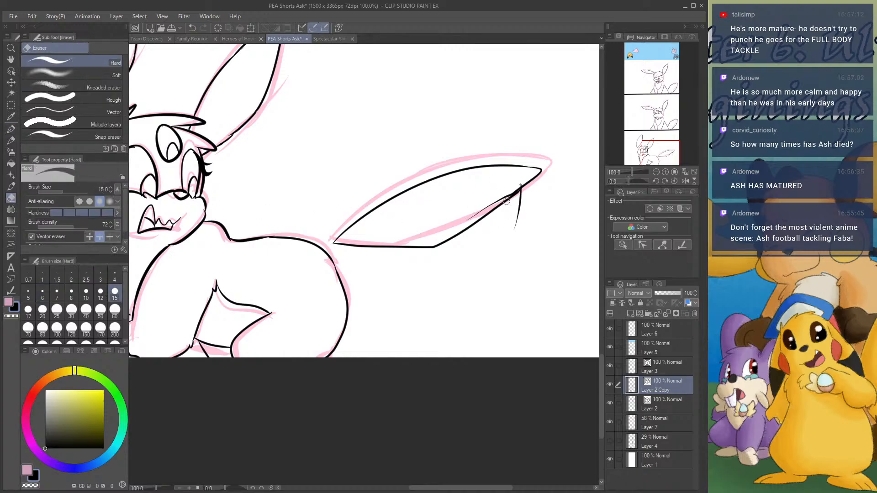
click(515, 213)
drag(520, 185, 479, 208)
key(p)
key(p)
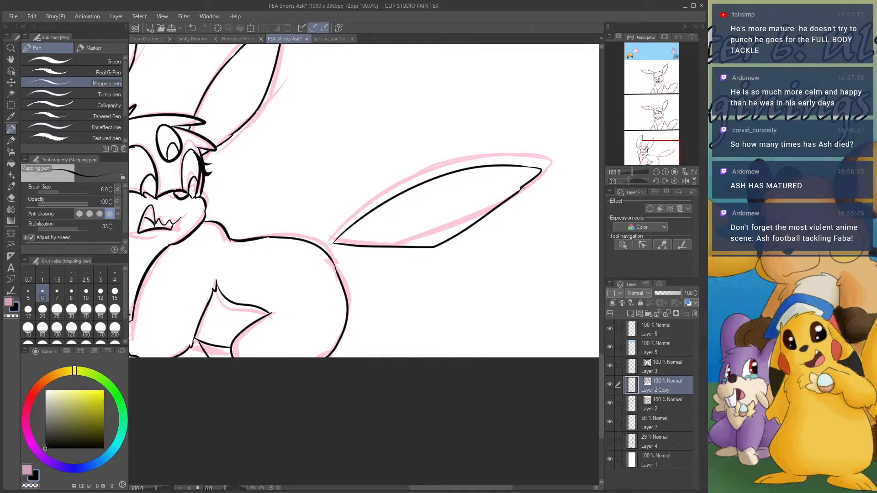
drag(520, 188, 502, 202)
key(ctrl+z)
- Hide the pink sketch on Layer 7 and fit the whole comic page in view
click(656, 172)
click(655, 173)
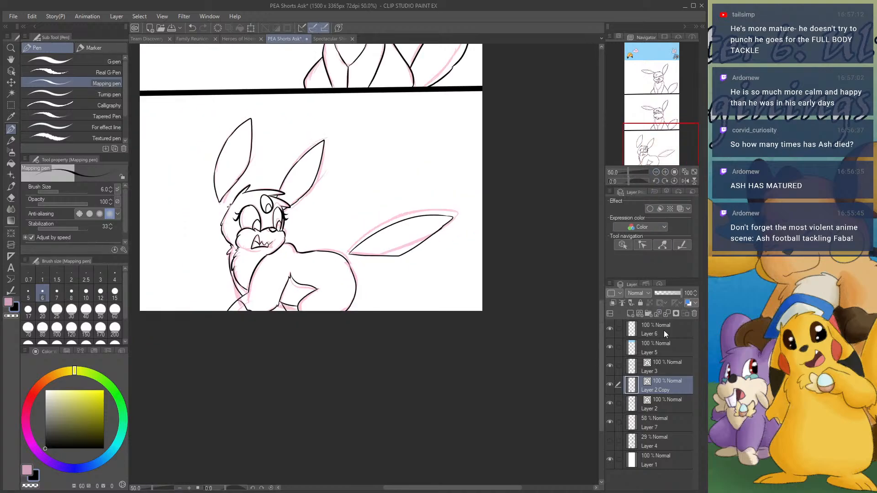
click(610, 420)
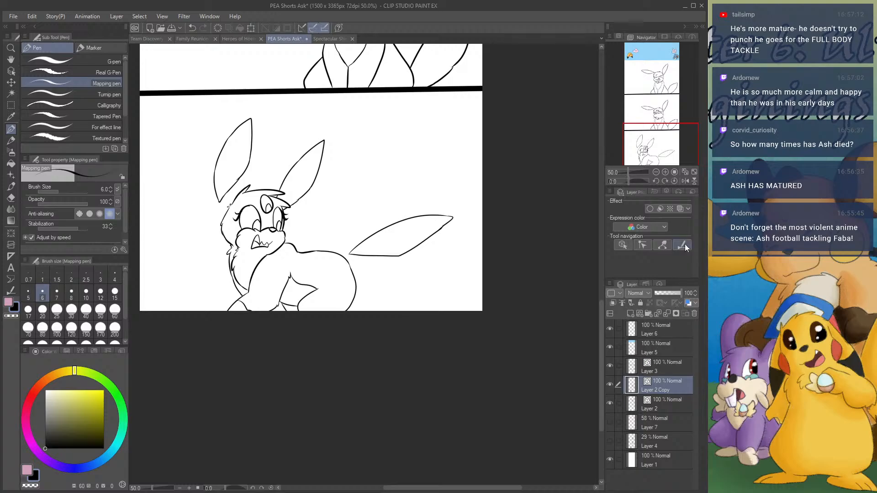
click(693, 173)
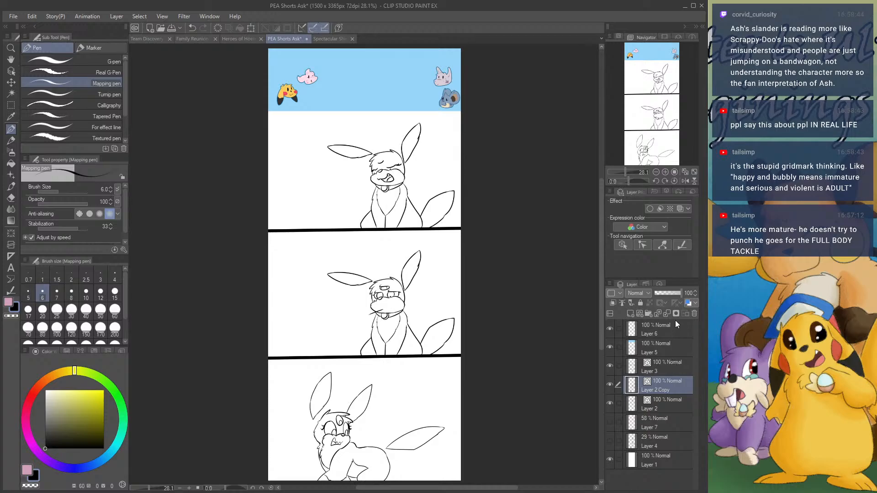
- Merge Layer 2 Copy down into Layer 2 and toggle the merged layer's visibility to check the line art
click(665, 313)
click(610, 385)
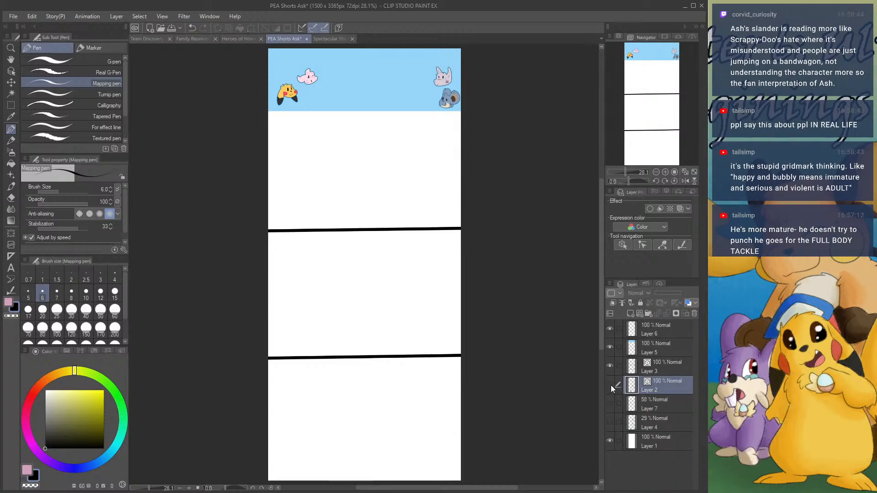
click(610, 385)
- Add a new raster layer directly beneath Layer 2 and save the file
click(631, 313)
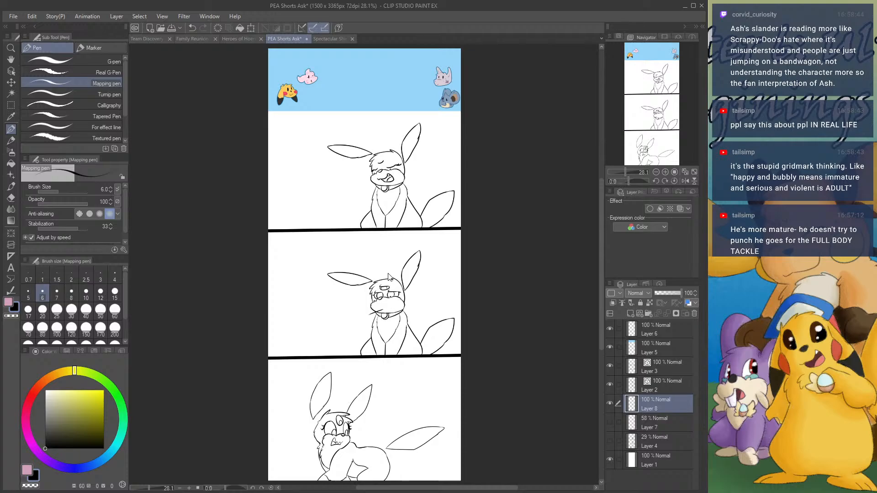
key(ctrl+s)
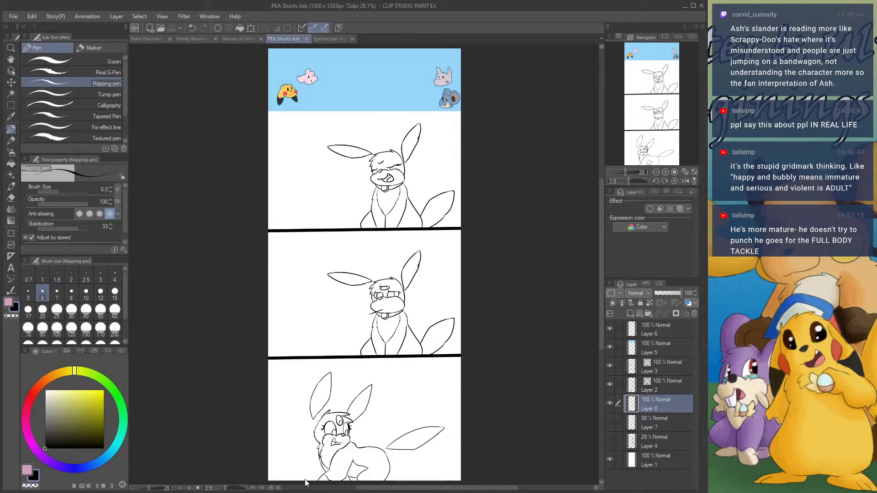
click(232, 492)
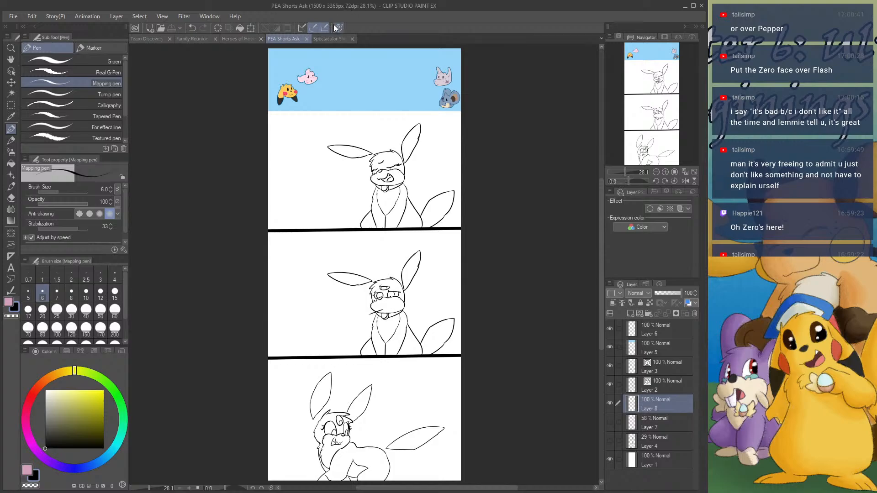
- Sample the yellow of the black-eared head in the header for the Text tool and make Layer 5 active
scroll(285, 91, up, 5)
alt+click(284, 84)
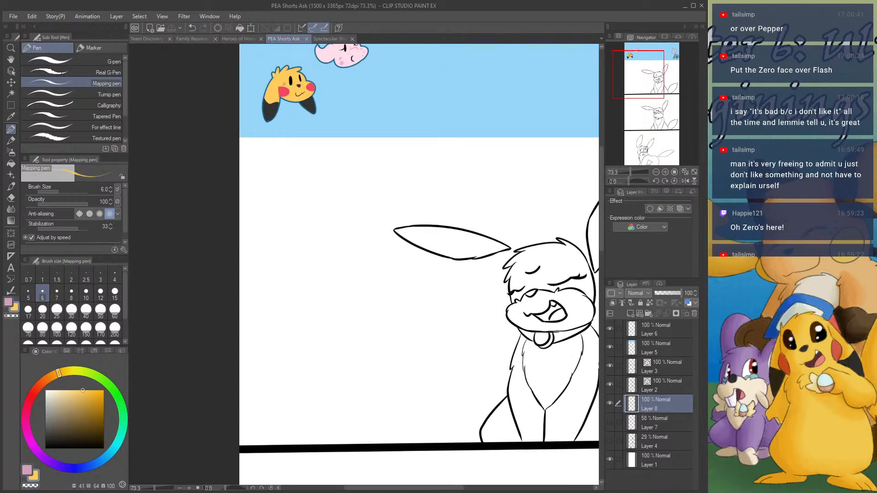
click(11, 268)
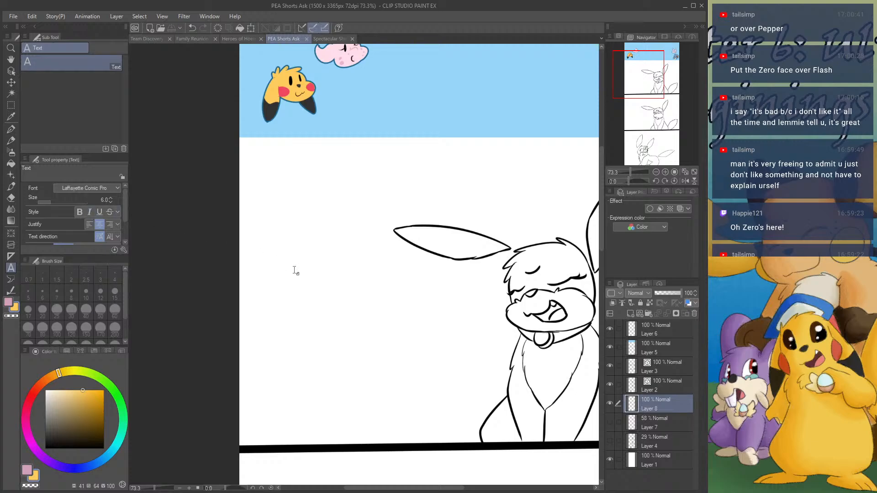
scroll(315, 266, down, 2)
click(667, 343)
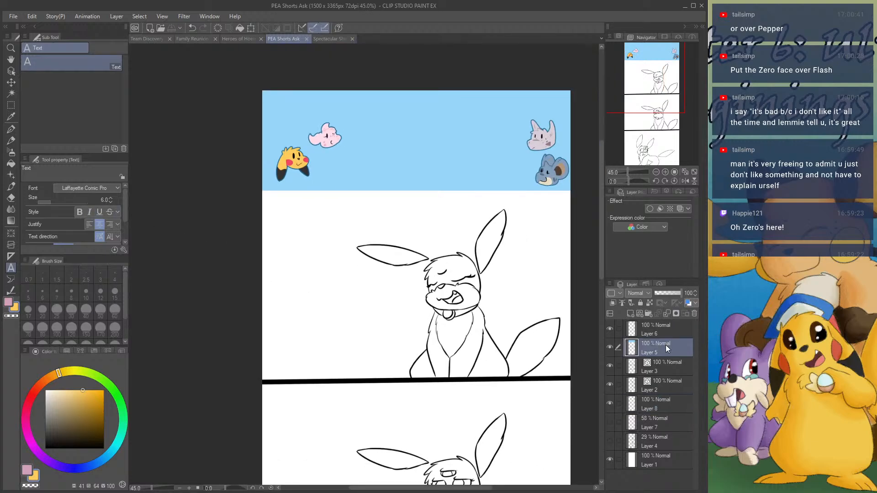
scroll(358, 178, up, 3)
click(236, 94)
scroll(282, 115, down, 1)
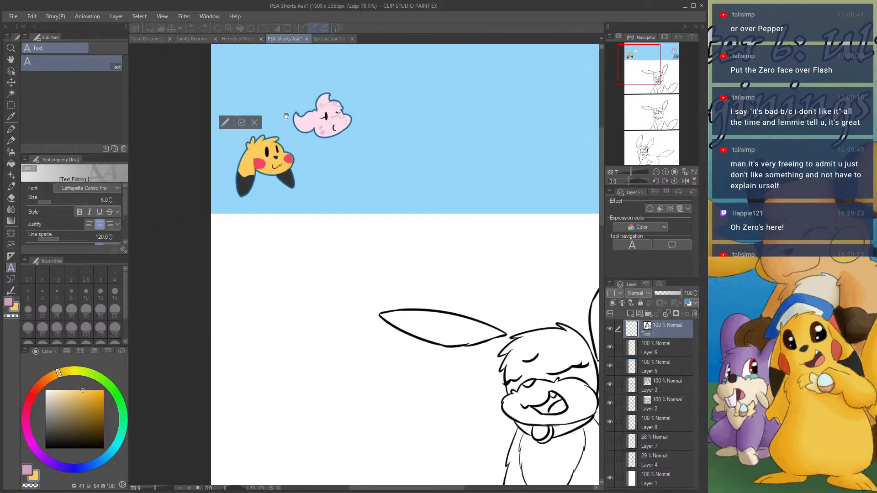
key(ctrl+v)
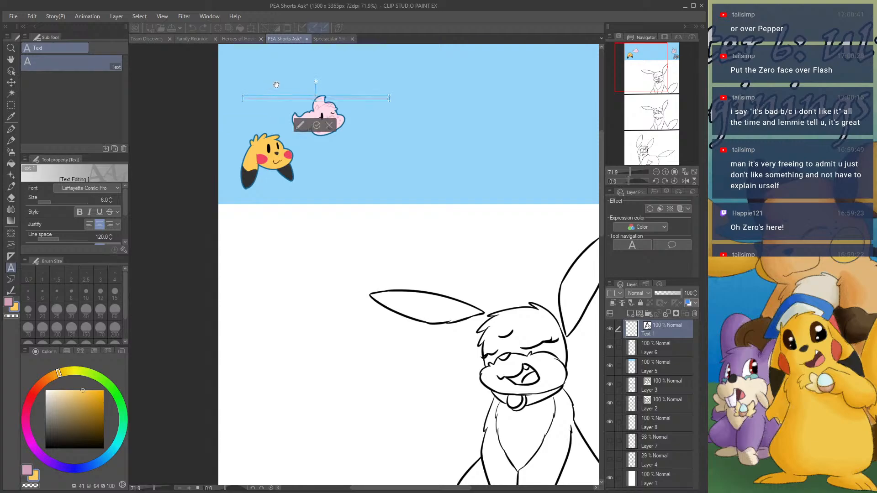
key(ctrl+a)
scroll(388, 96, up, 4)
scroll(395, 106, up, 1)
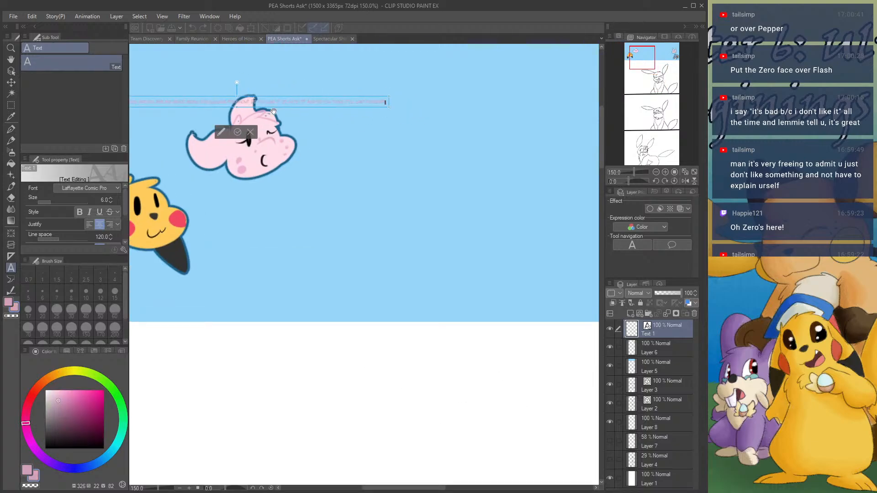
click(250, 132)
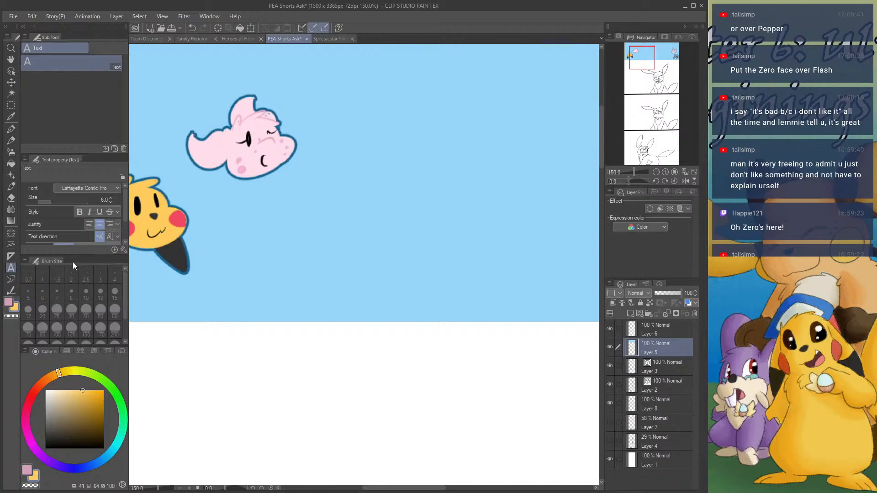
- Paste the "So Weeler, how are you feeling" question as a new yellow text layer near the blue banner's upper-left corner
click(8, 303)
key(x)
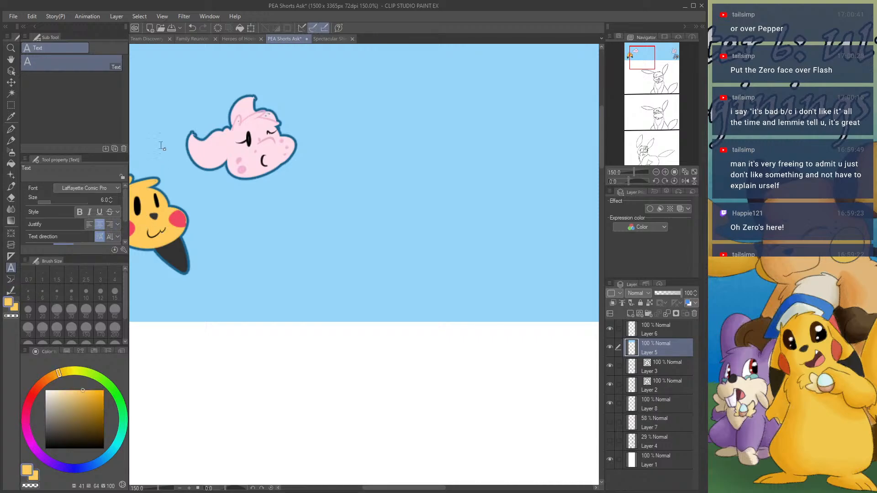
scroll(163, 141, down, 4)
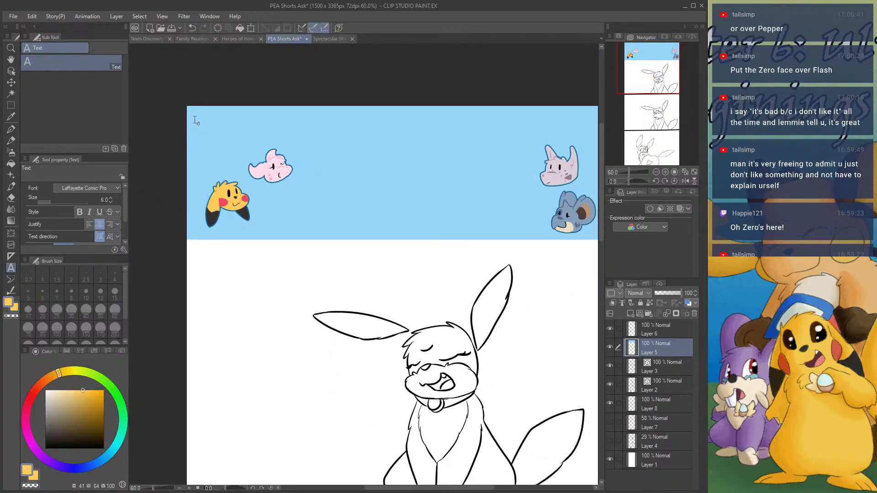
click(195, 120)
scroll(319, 122, up, 1)
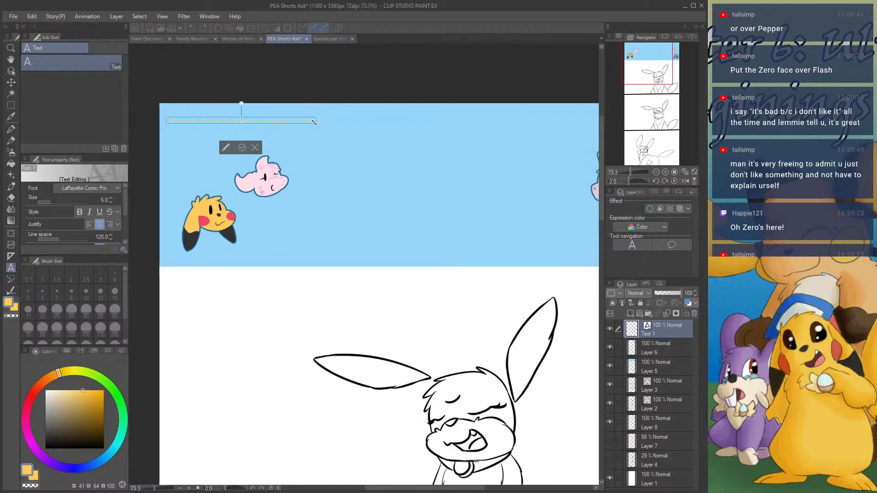
key(ctrl+v)
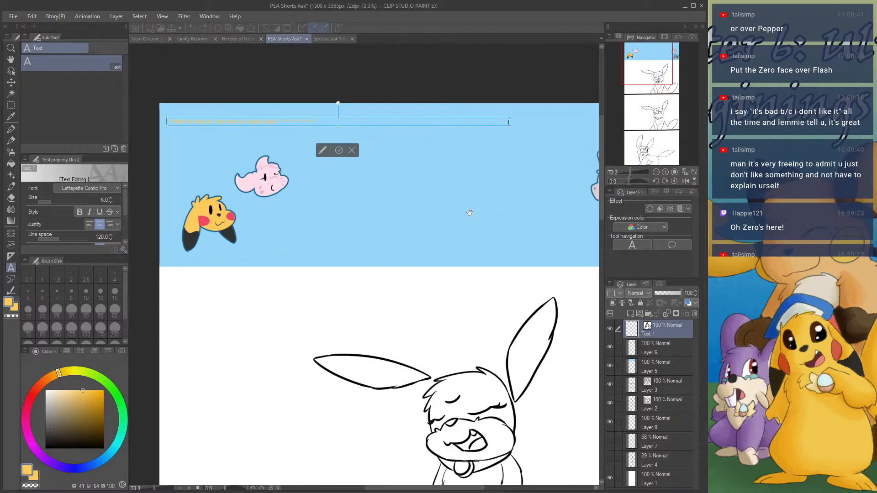
- Enlarge the single-line question text to size 19.7 so it spans the banner's width
scroll(465, 210, down, 2)
scroll(507, 144, down, 1)
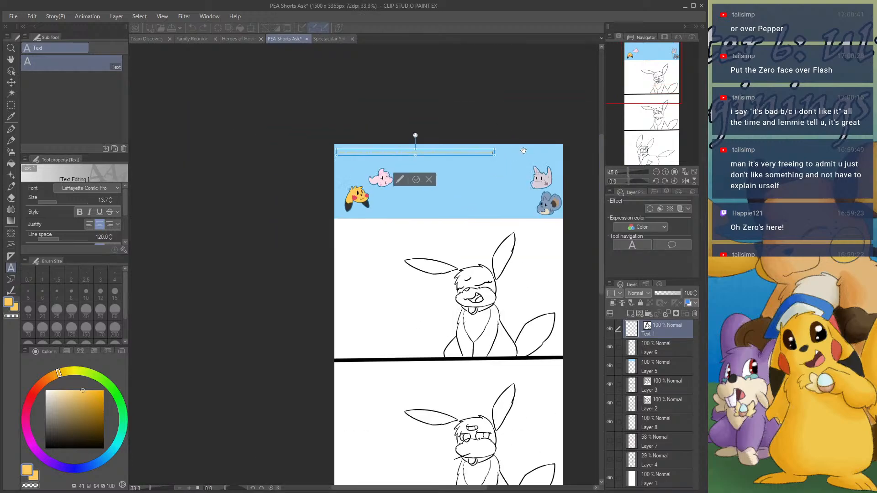
scroll(523, 148, up, 2)
scroll(503, 157, up, 1)
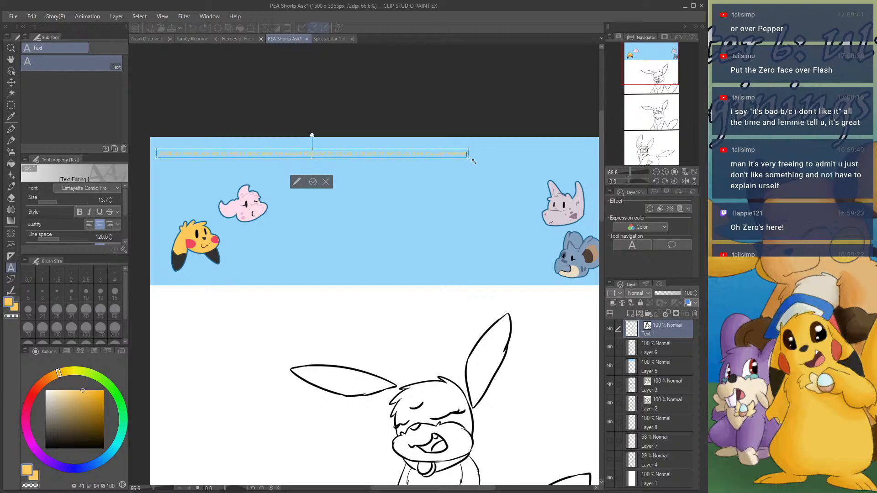
drag(474, 162, 590, 202)
scroll(440, 178, down, 1)
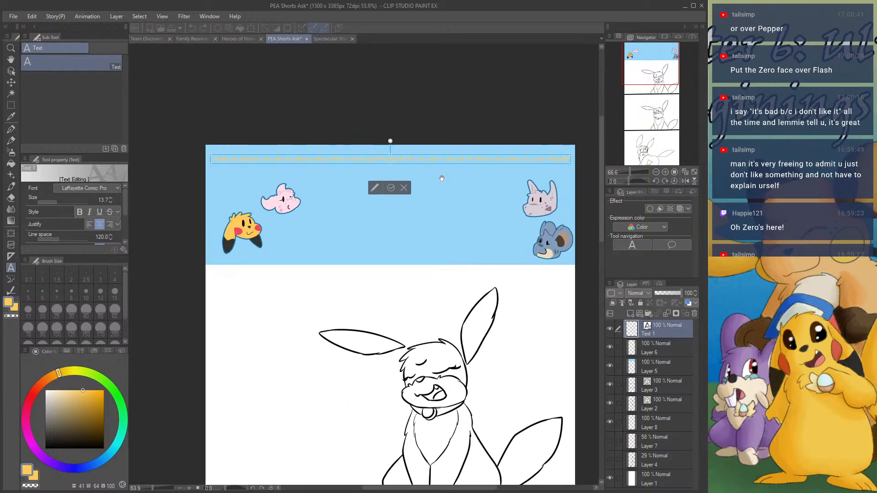
scroll(438, 169, up, 2)
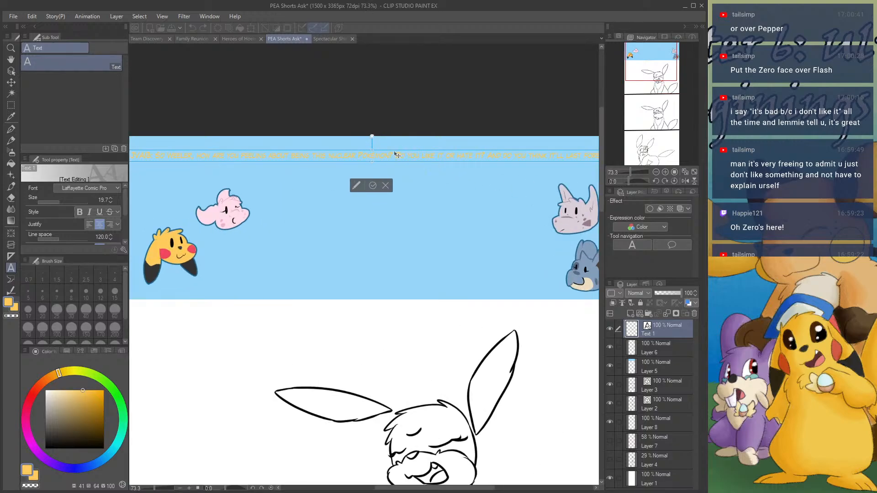
- Break the question into two lines before "Do you like it" and enlarge it to size 36 across the middle of the banner
key(Return)
scroll(461, 147, down, 2)
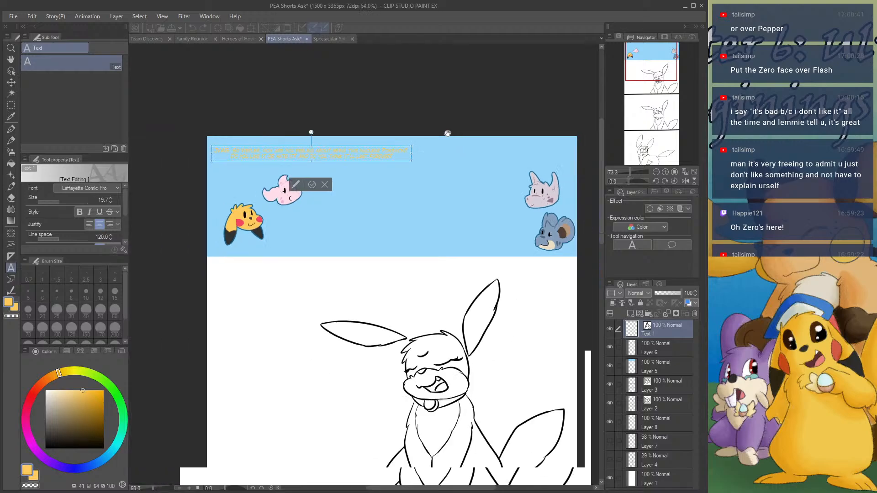
drag(364, 147, 568, 192)
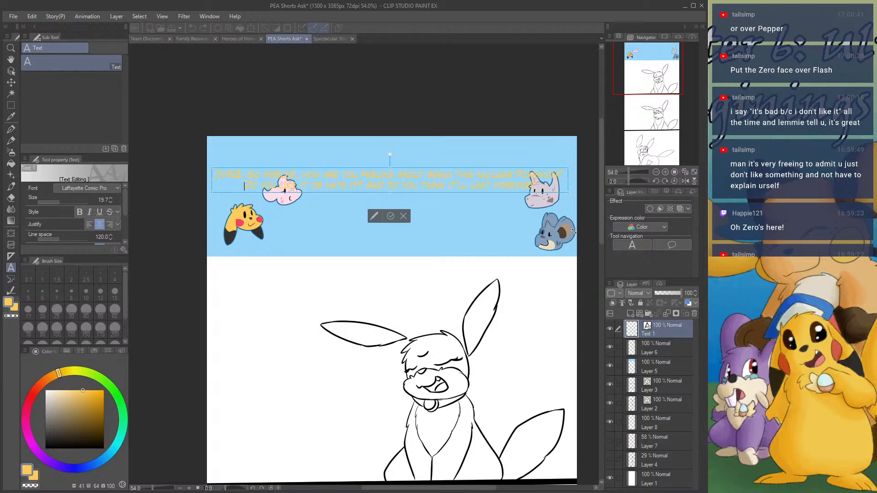
scroll(525, 177, up, 5)
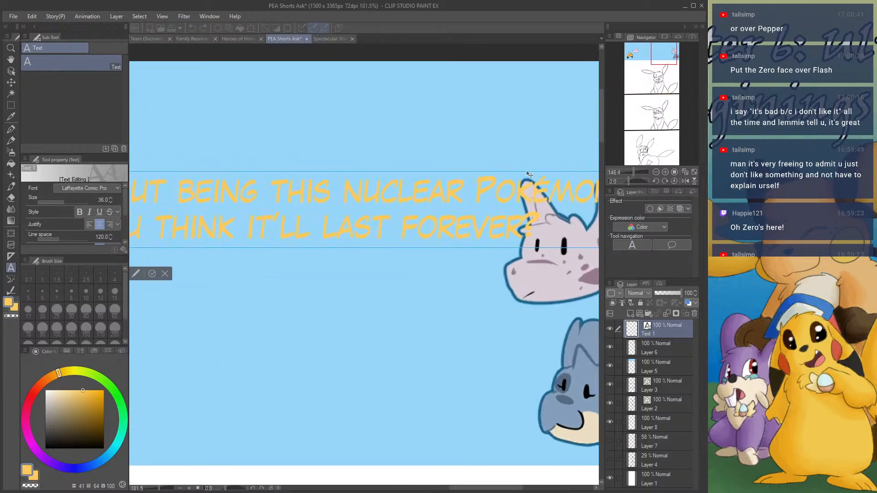
scroll(525, 177, down, 5)
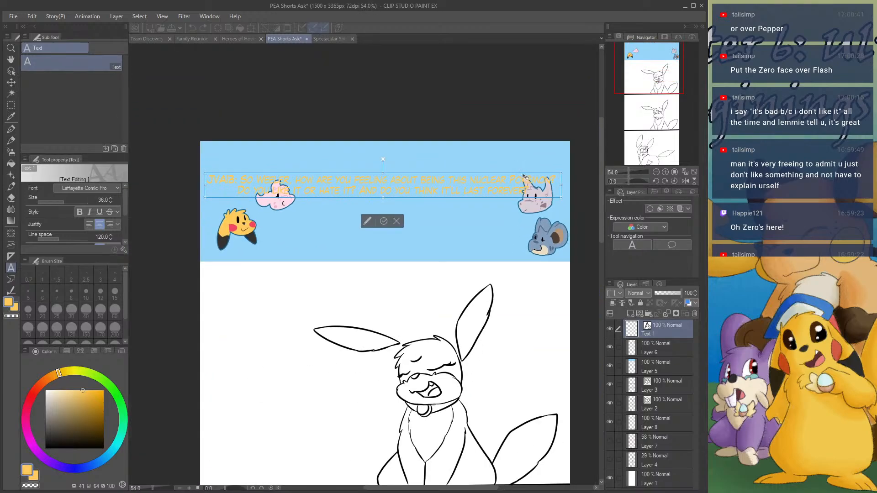
drag(526, 177, 524, 182)
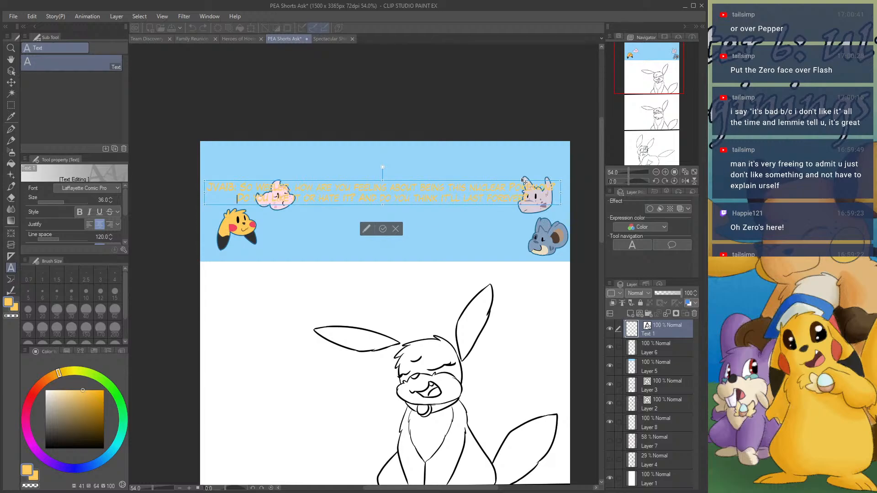
- Add a border effect 3.0 thick to the question text, coloured with the dark blue sampled from the blue head's outline
scroll(532, 229, up, 12)
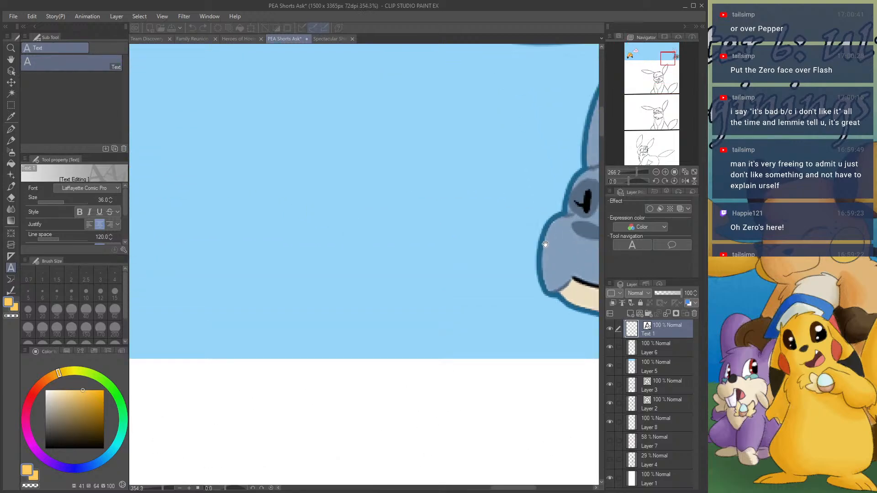
scroll(544, 244, up, 2)
right_click(540, 244)
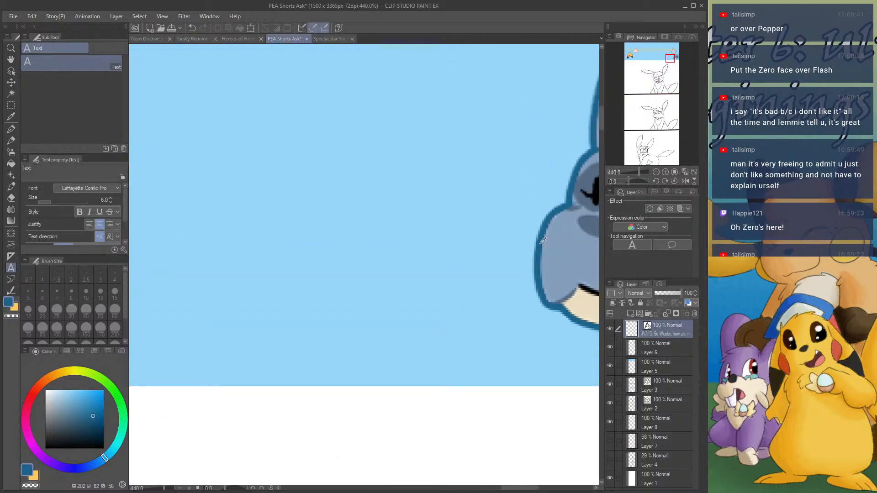
click(649, 209)
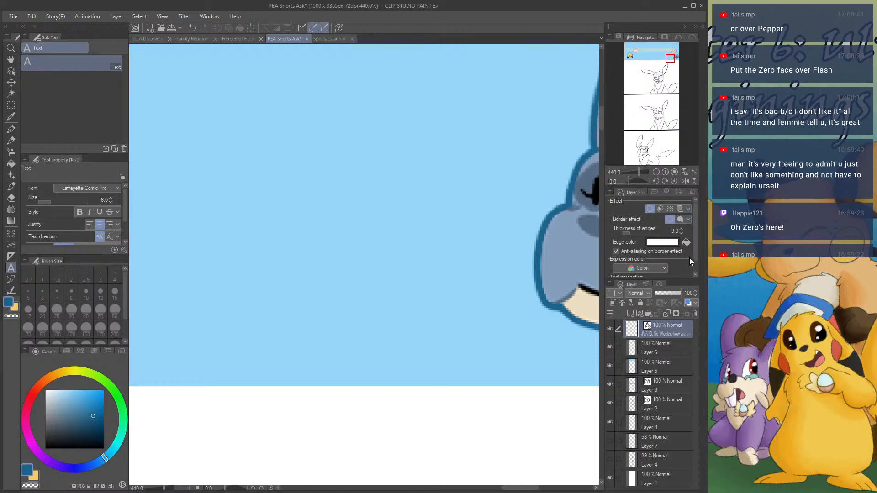
click(687, 242)
scroll(455, 338, down, 7)
scroll(456, 339, down, 4)
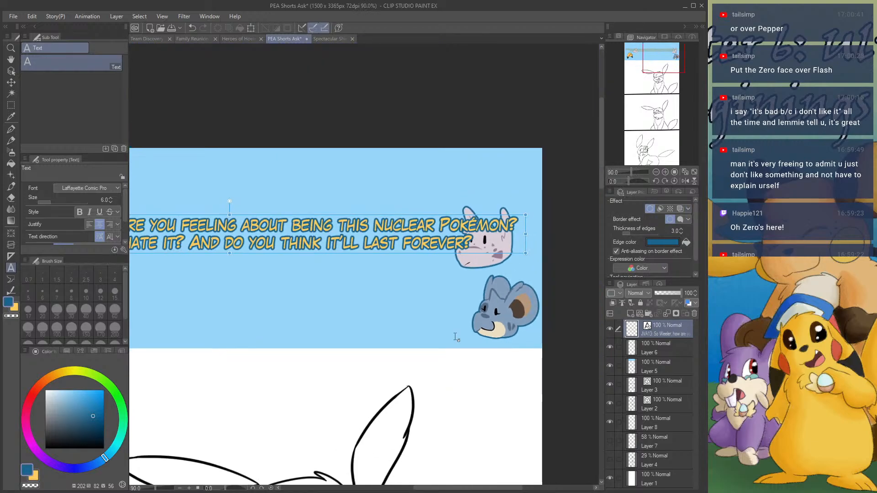
- Select the yellow head on Layer 6 with the Selection pen at size 150, move it into the banner's lower-left corner and deselect
scroll(284, 301, up, 2)
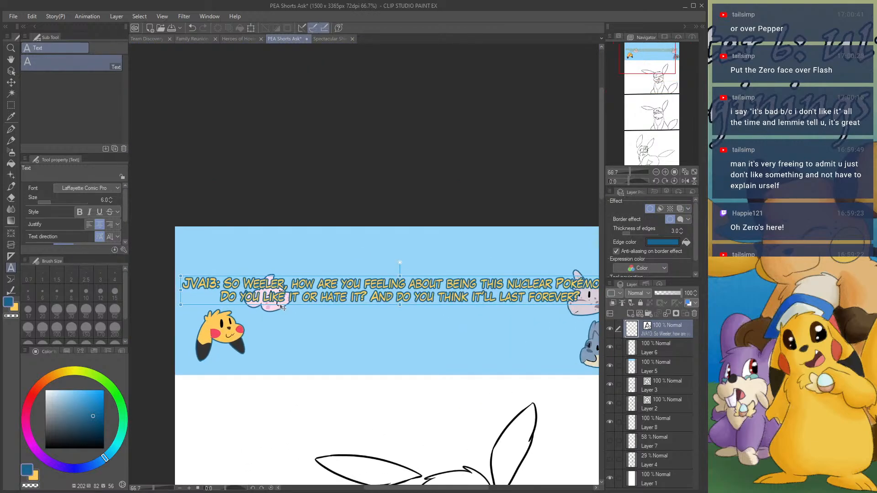
scroll(281, 301, down, 2)
scroll(228, 320, up, 1)
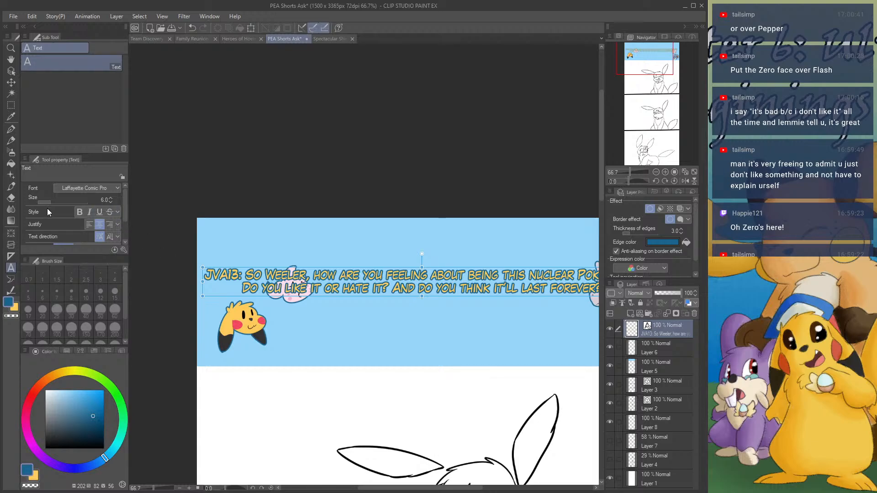
click(11, 105)
click(93, 110)
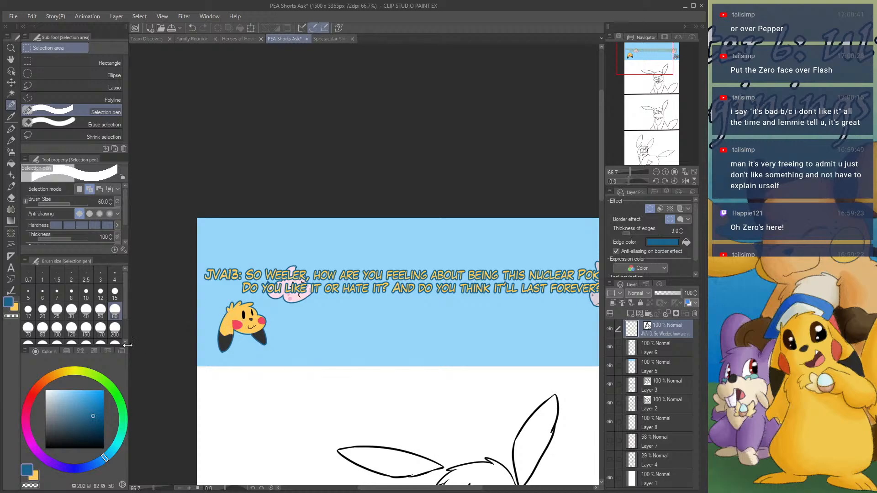
click(86, 327)
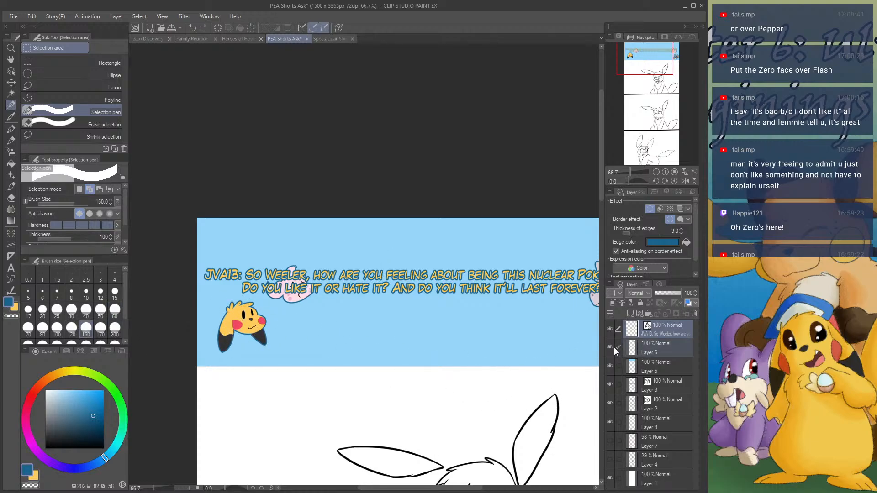
click(648, 348)
mouse_move(248, 329)
mouse_down()
mouse_move(232, 329)
mouse_move(250, 338)
mouse_move(245, 320)
mouse_move(237, 329)
mouse_up()
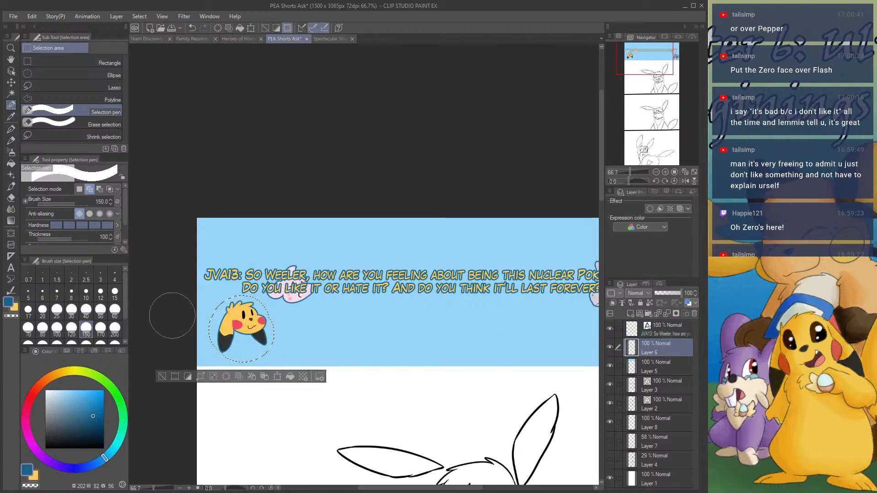
click(216, 349)
key(k)
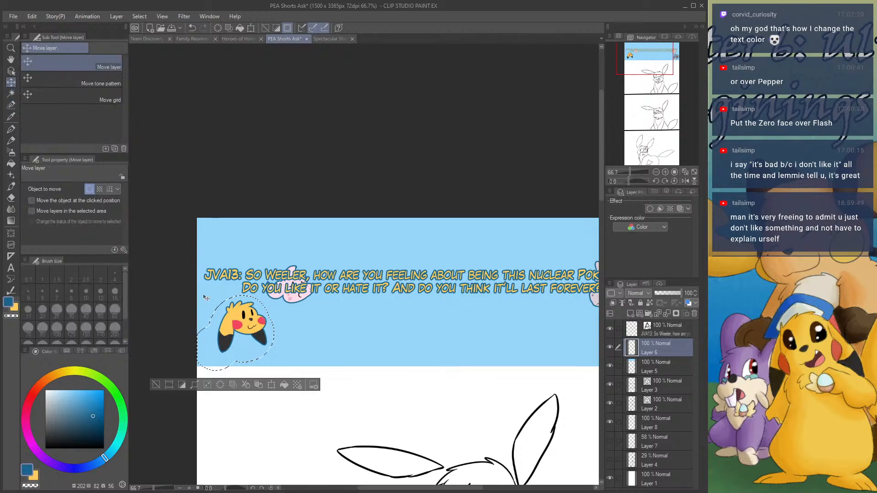
drag(256, 325, 238, 335)
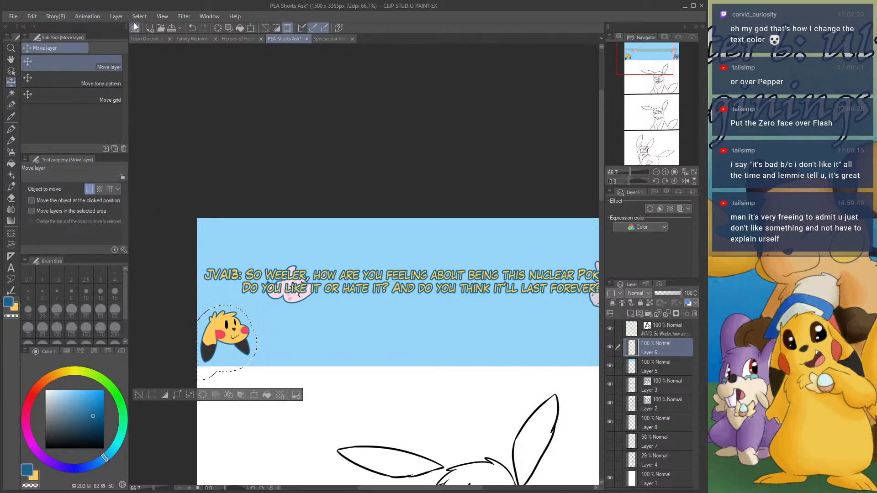
click(148, 43)
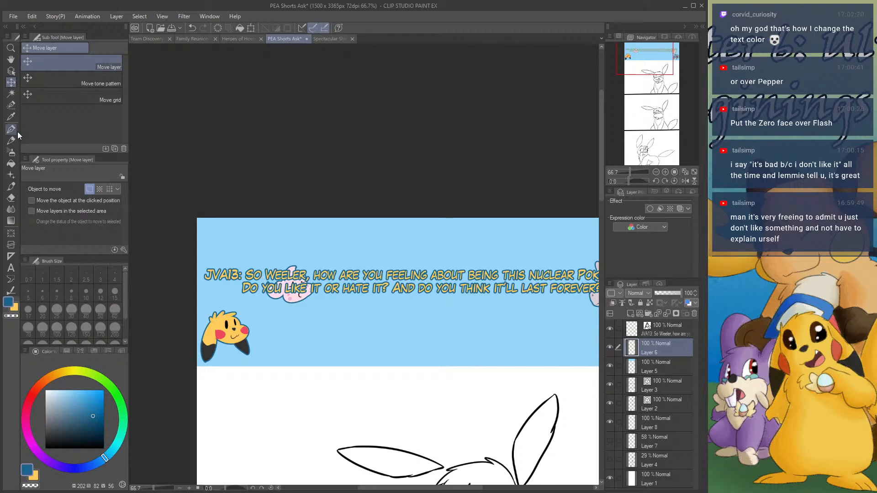
- Select the pink head with the Selection pen and move it below the text, beside the yellow head
click(12, 106)
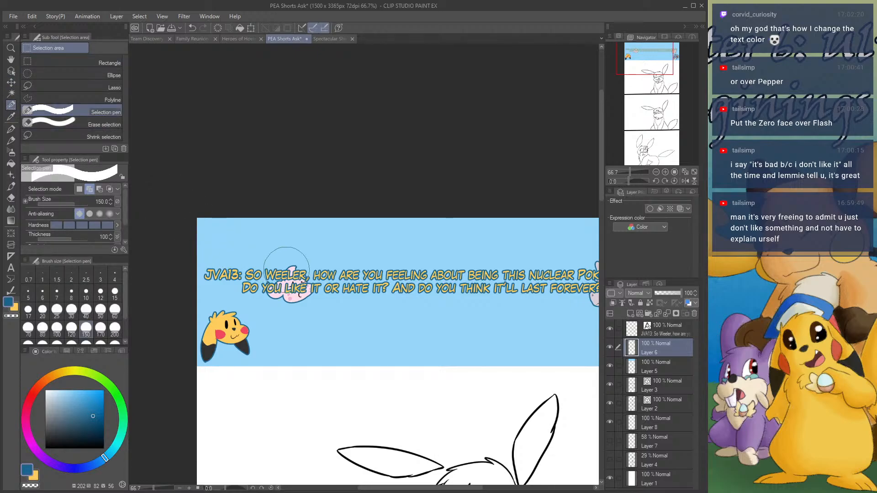
mouse_move(288, 279)
mouse_down()
mouse_move(290, 261)
mouse_move(286, 286)
mouse_move(301, 281)
mouse_move(284, 325)
mouse_up()
click(11, 84)
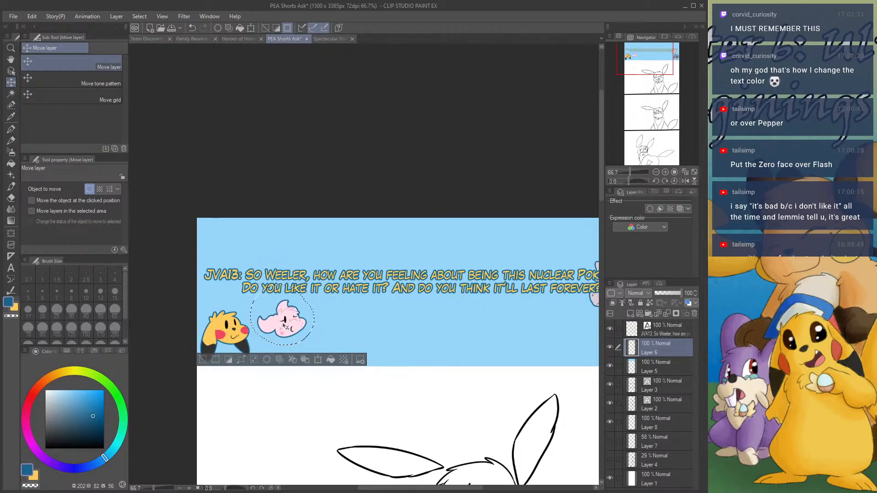
- Select the pale horned head with the Selection pen and move it below the text, just left of the blue head
scroll(252, 218, down, 5)
scroll(508, 261, up, 8)
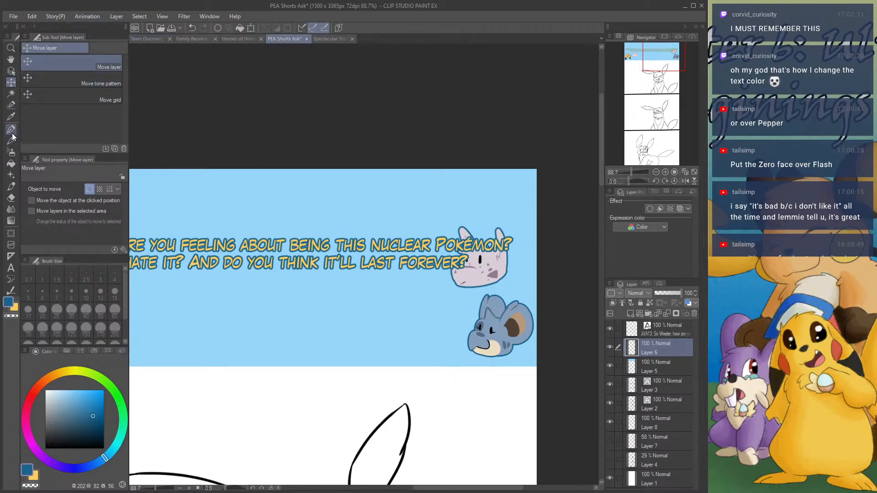
click(11, 105)
scroll(502, 228, up, 2)
mouse_move(485, 183)
mouse_down()
mouse_move(485, 253)
mouse_move(470, 246)
mouse_move(452, 256)
mouse_move(427, 242)
mouse_move(434, 265)
mouse_up()
click(11, 82)
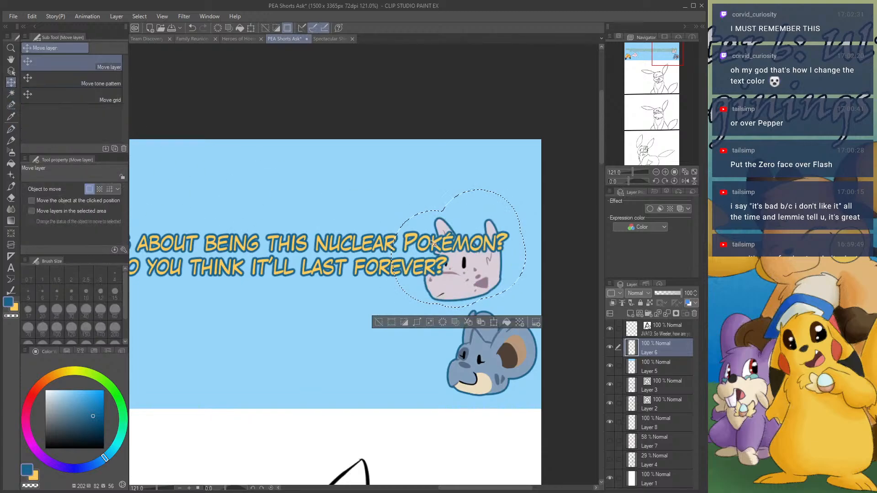
drag(502, 277, 439, 341)
- Clear the selection and nudge the question text layer slightly down towards the four heads
scroll(436, 182, down, 6)
scroll(432, 194, up, 2)
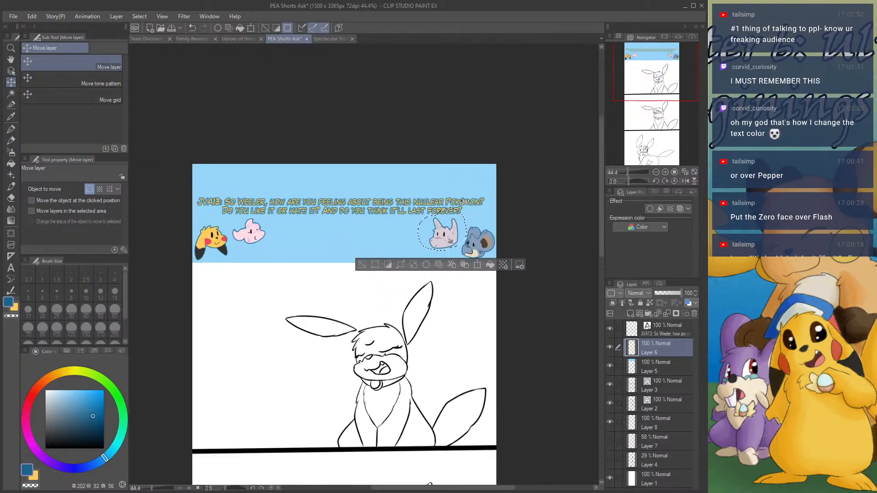
scroll(431, 198, up, 1)
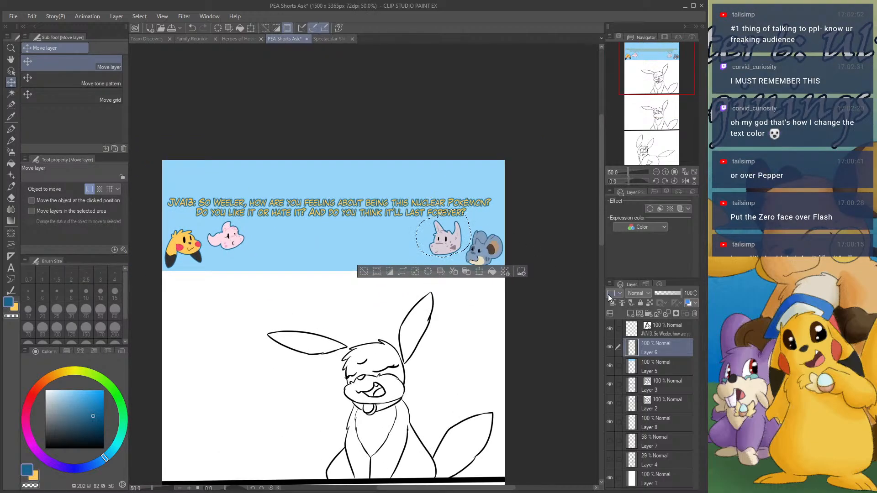
click(673, 330)
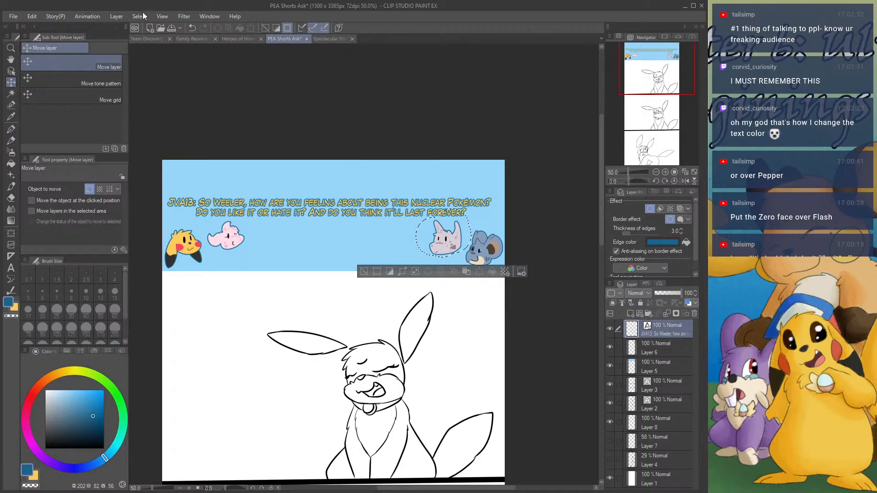
key(ctrl+d)
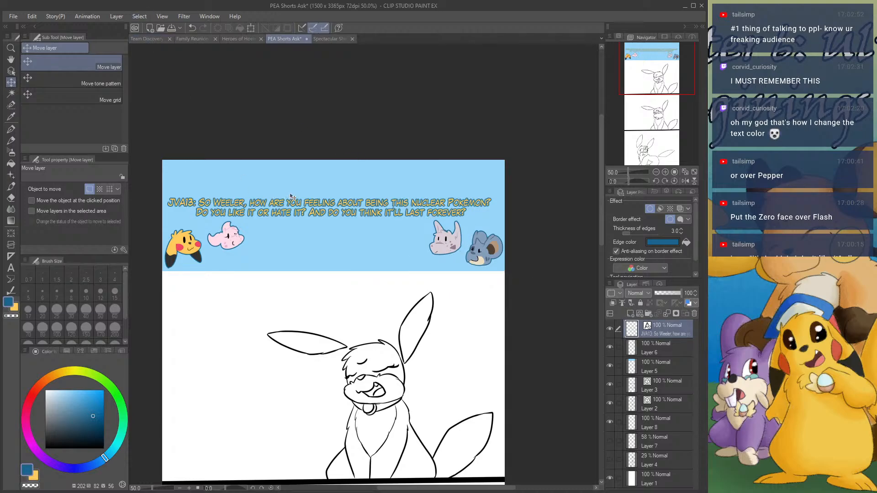
drag(290, 197, 293, 199)
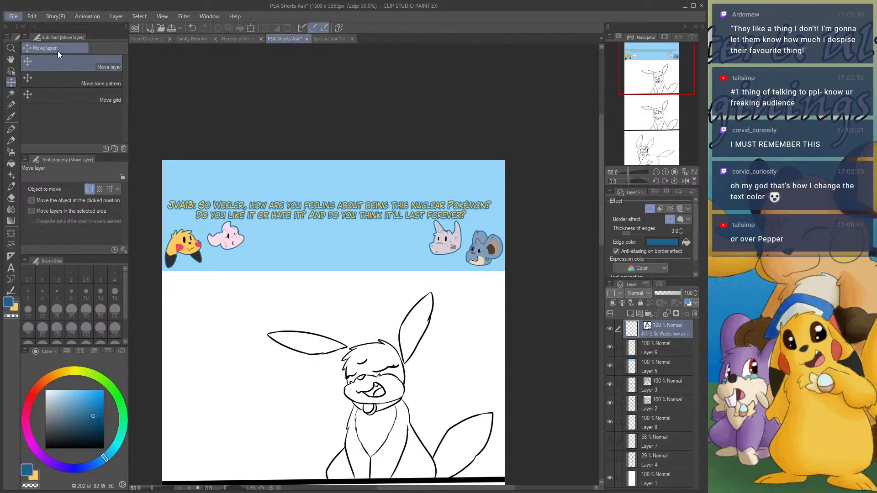
key(alt+Tab)
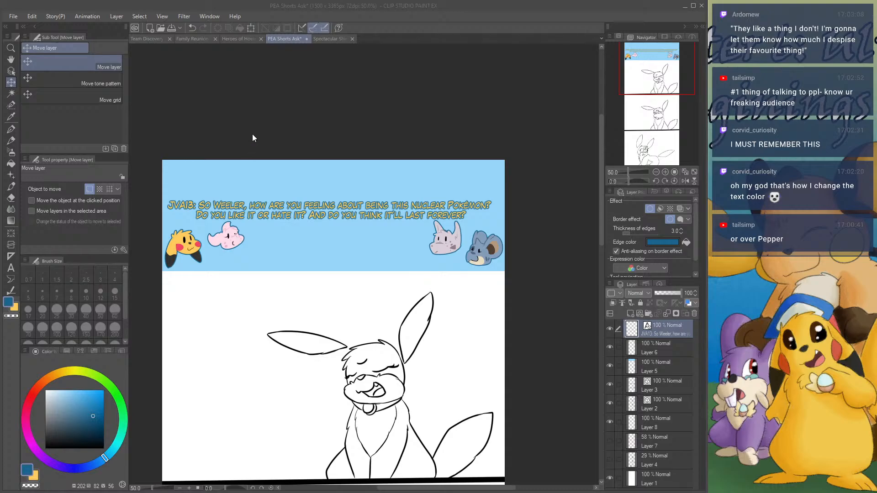
- Circle the green-eared head in the PEA Shorts Available For Ask file with the Selection pen and copy it into PEA Shorts Ask
scroll(279, 327, up, 5)
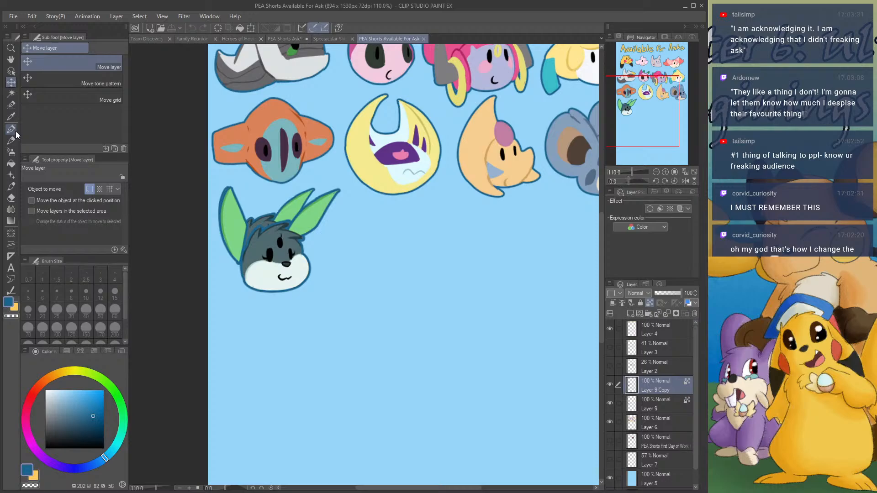
click(11, 104)
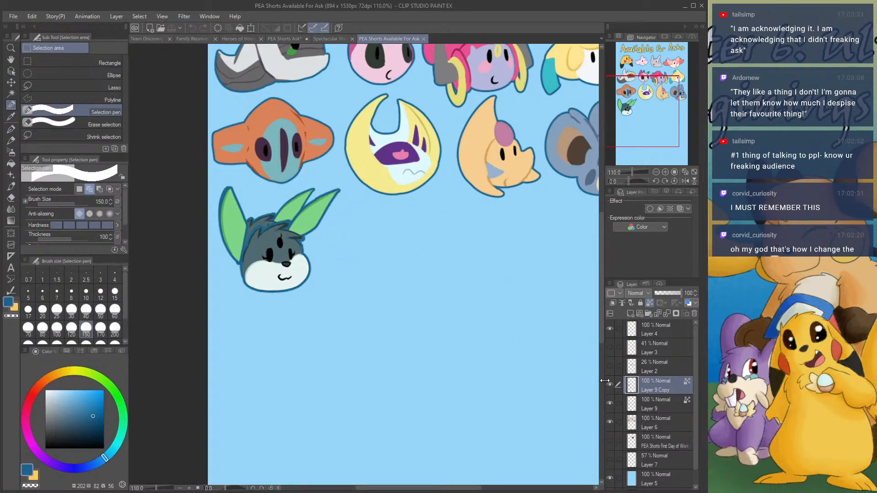
click(611, 385)
click(611, 385)
mouse_move(332, 202)
mouse_down()
mouse_move(264, 264)
mouse_move(210, 201)
mouse_move(270, 210)
mouse_move(274, 248)
mouse_move(284, 214)
mouse_up()
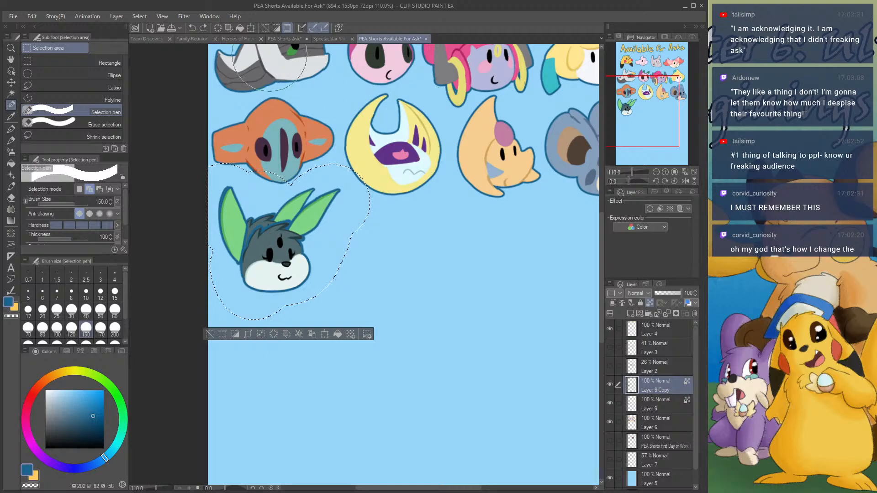
click(149, 36)
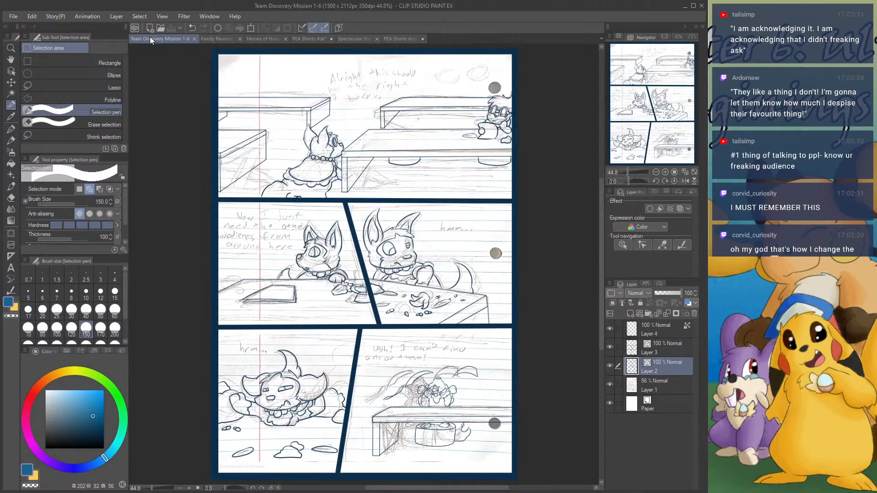
click(316, 39)
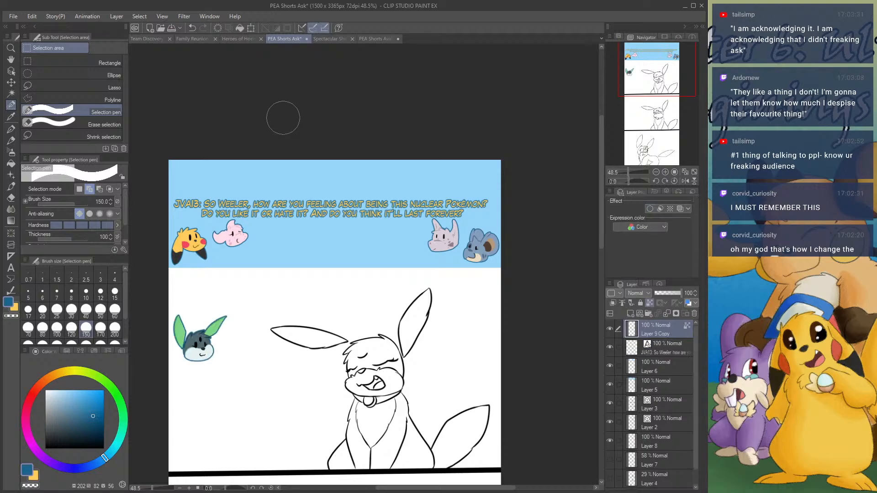
- Move the pasted green-eared head into the banner's upper-left corner above the question text and apply the transformation
click(250, 27)
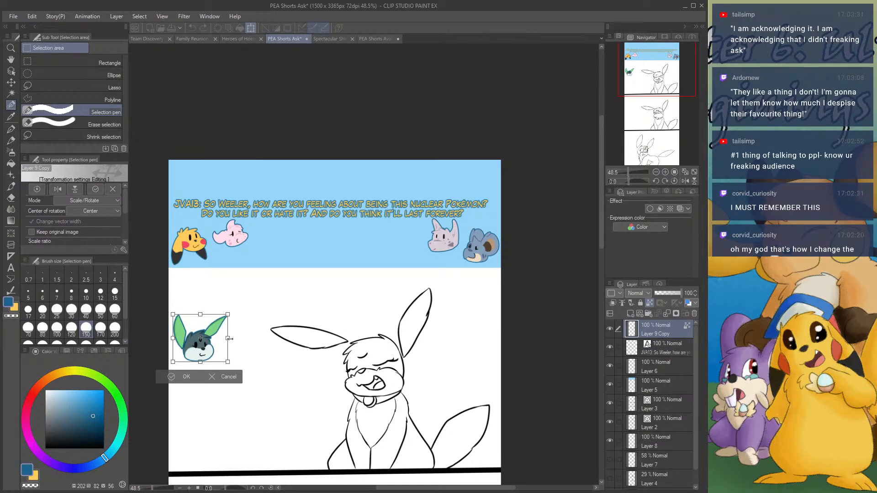
drag(204, 347, 209, 174)
scroll(210, 173, up, 2)
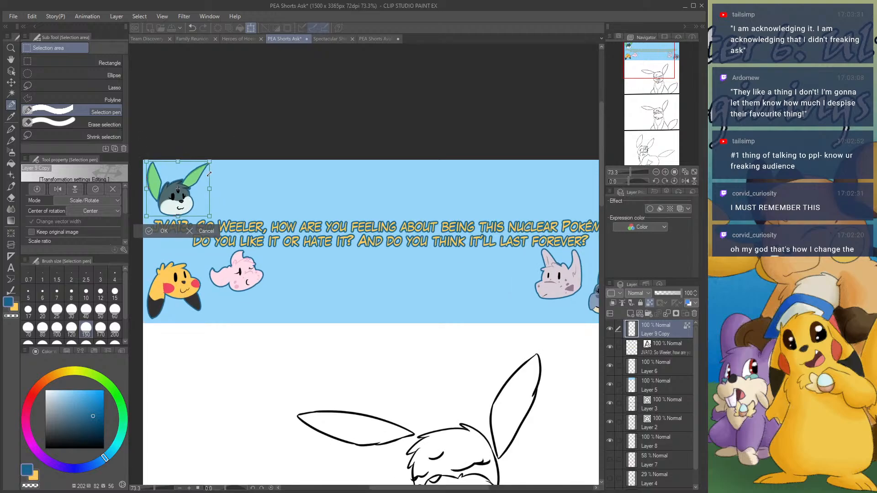
click(165, 231)
scroll(274, 150, down, 3)
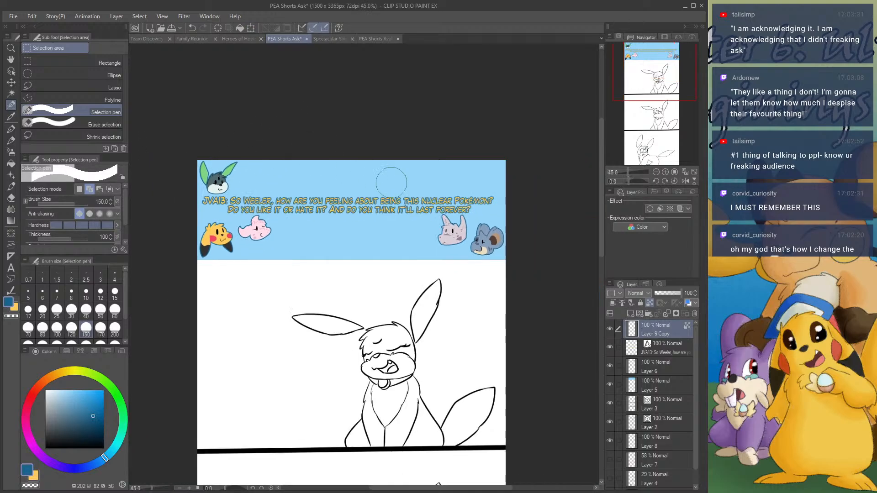
- Examine the banner's layout of heads and question text together with the comic panels below it
scroll(401, 186, down, 2)
scroll(391, 248, up, 4)
scroll(393, 273, down, 4)
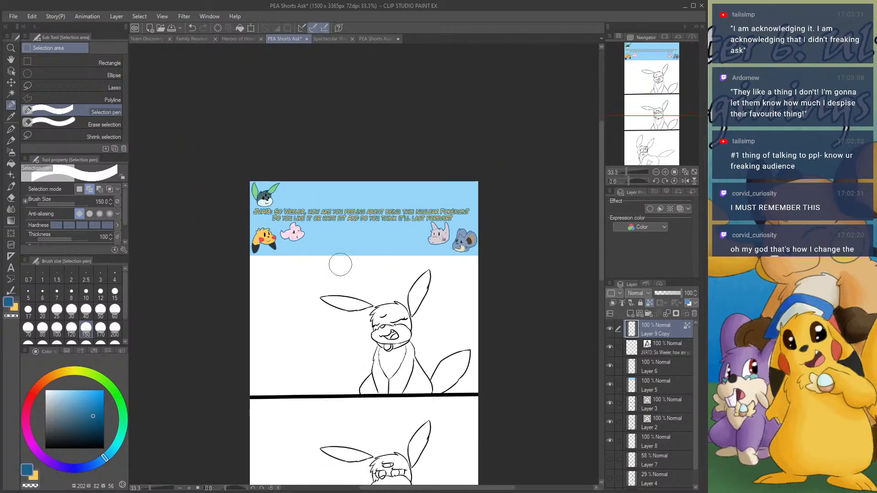
scroll(327, 264, up, 4)
scroll(365, 302, up, 1)
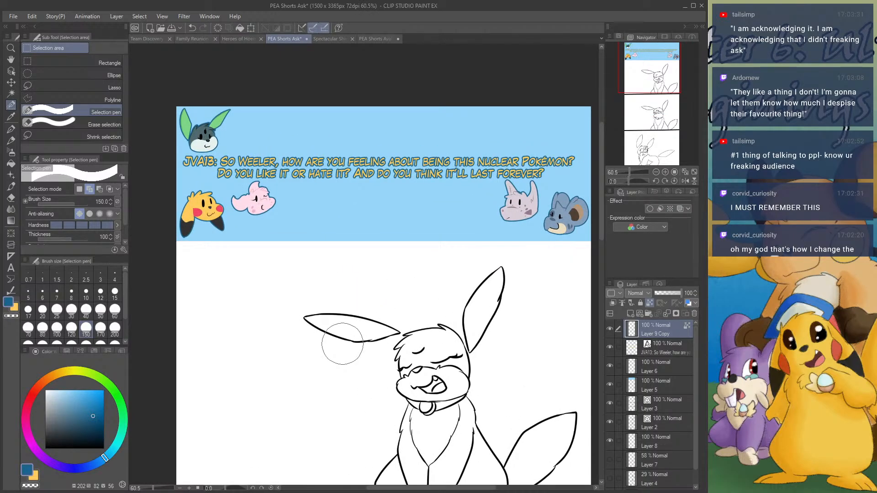
scroll(334, 330, down, 3)
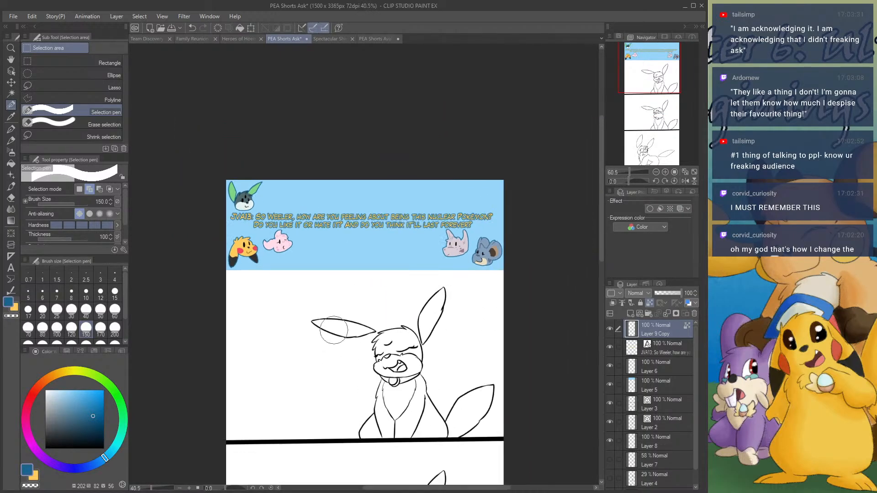
scroll(381, 356, up, 2)
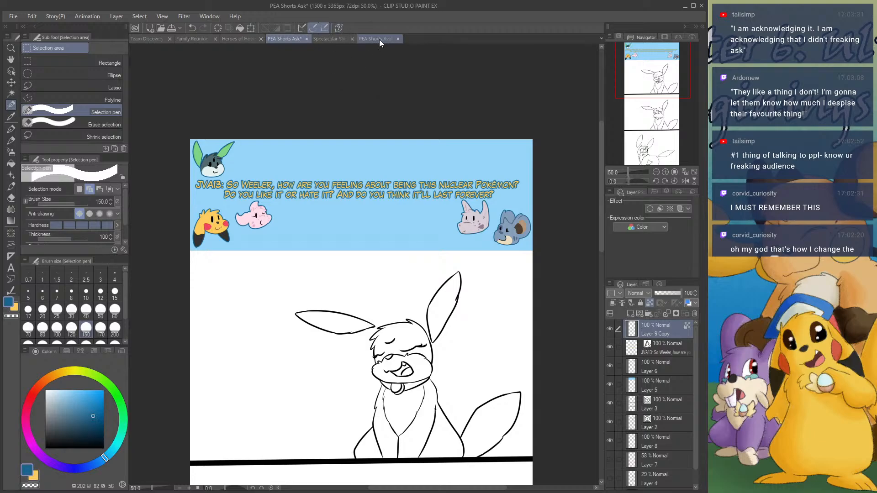
scroll(346, 80, up, 3)
scroll(346, 80, down, 4)
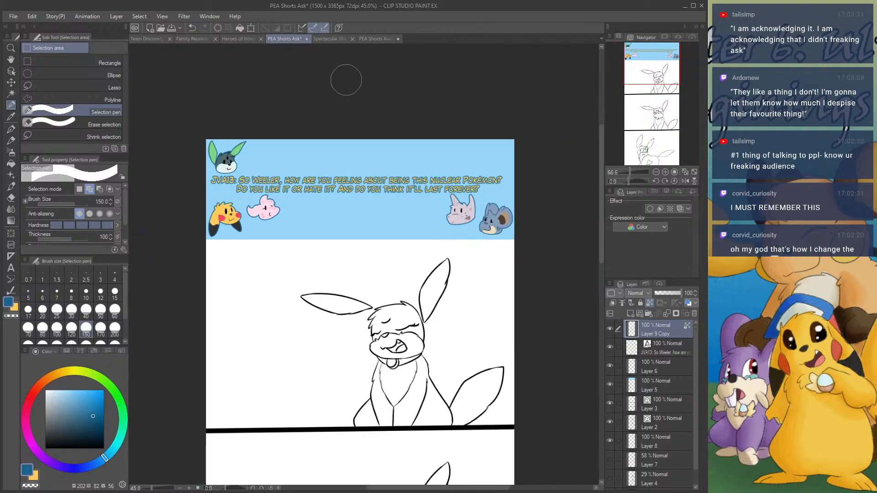
scroll(346, 83, down, 3)
scroll(314, 211, up, 2)
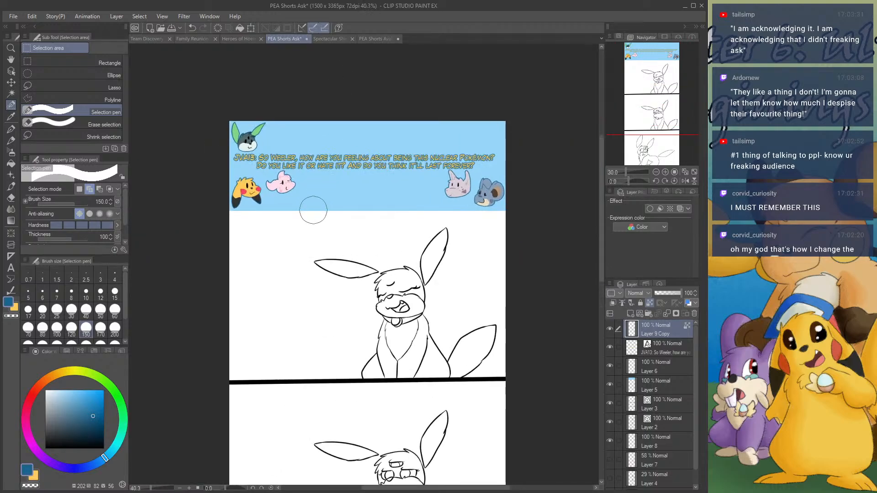
scroll(313, 210, up, 2)
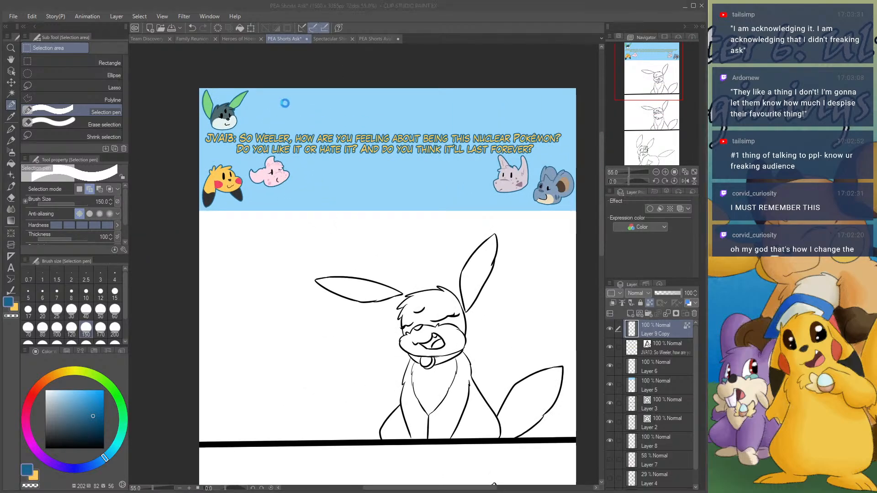
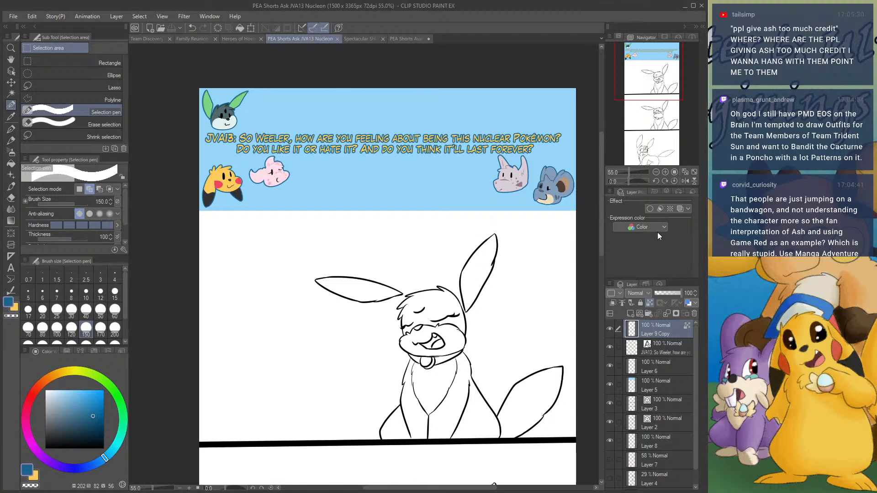
- Revert the comic document to the earliest state in its history to prepare a blank ask template
click(656, 191)
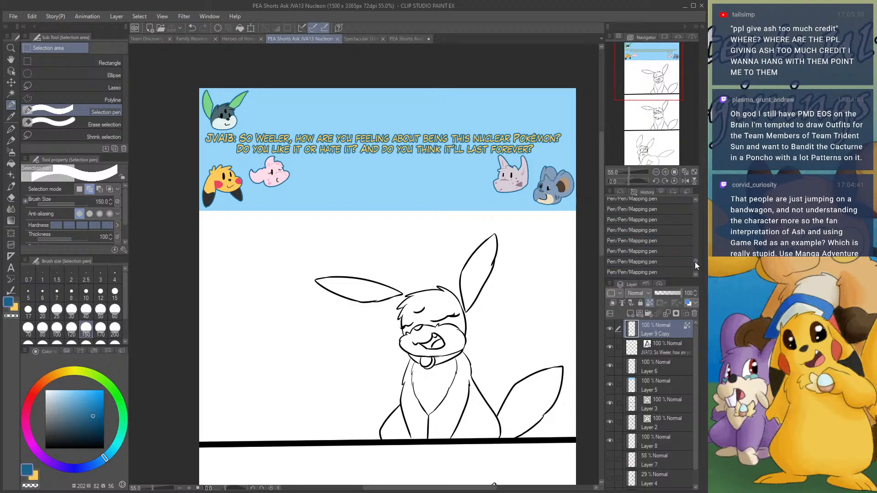
drag(695, 262, 695, 182)
click(670, 202)
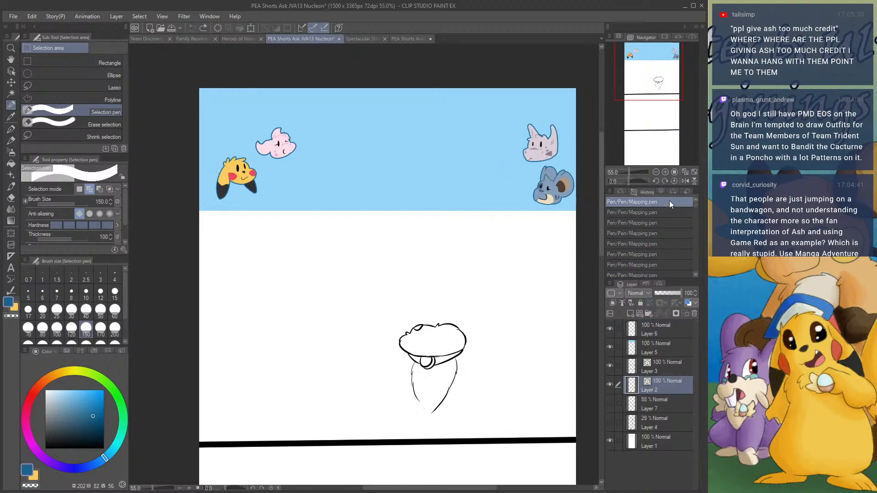
scroll(460, 147, down, 2)
scroll(460, 146, down, 3)
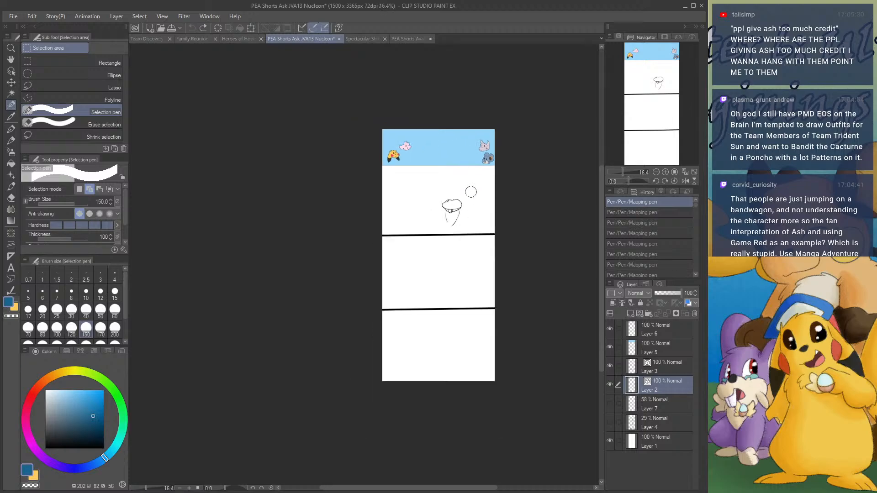
scroll(468, 199, up, 2)
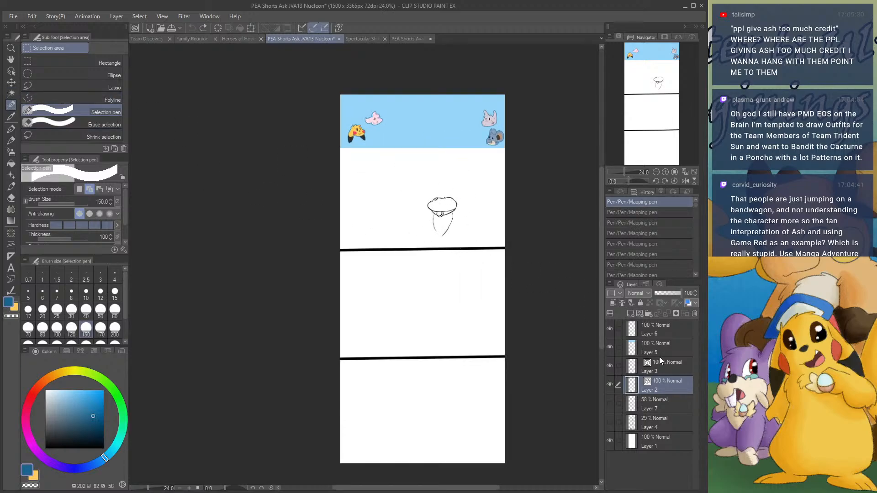
- Delete Layers 3, 2, 7 and 4, keeping only the banner, the heads and the white background
click(675, 369)
click(694, 314)
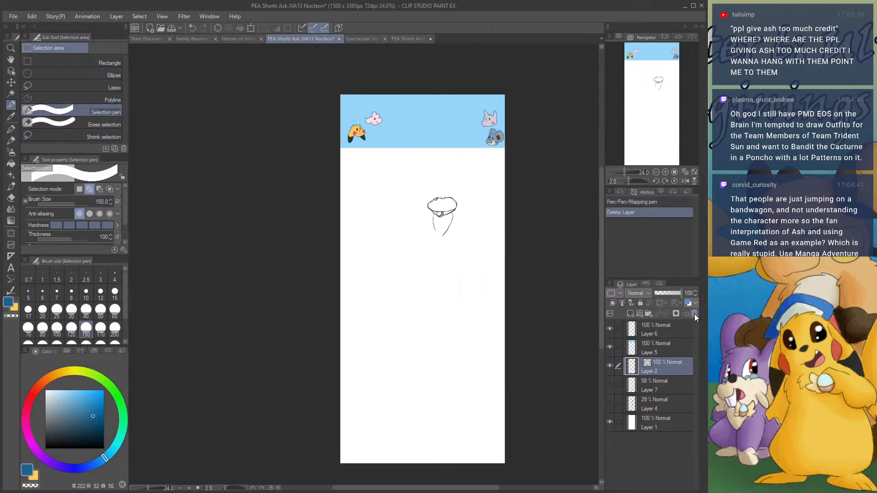
click(694, 313)
click(694, 314)
click(695, 314)
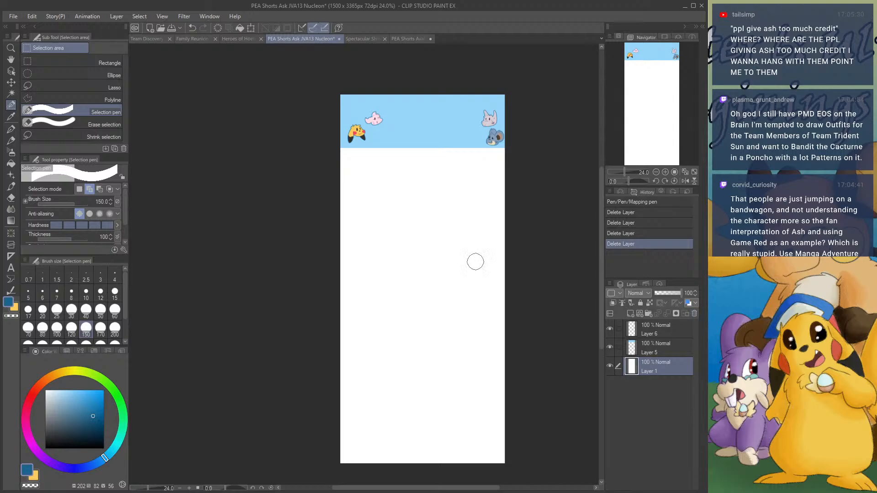
- Select the banner and the blank area below it with a rectangular selection and crop the canvas to about 1500 x 1574 px
click(64, 73)
click(64, 62)
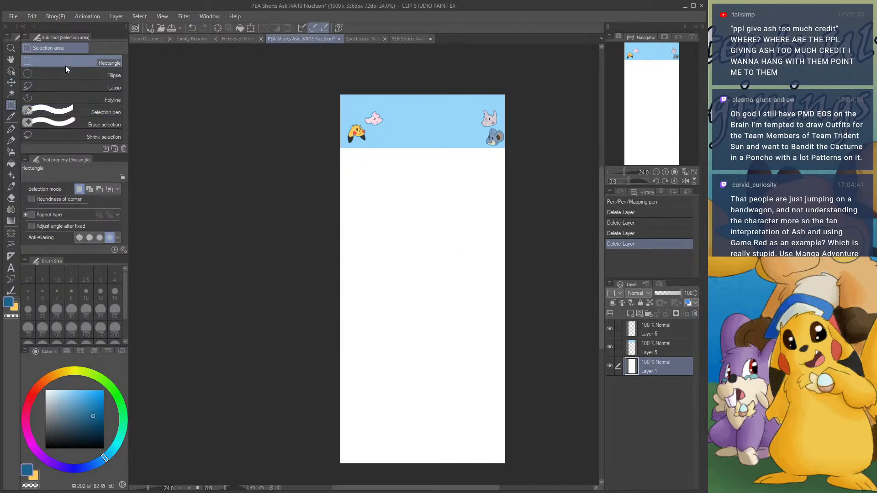
drag(290, 71, 564, 267)
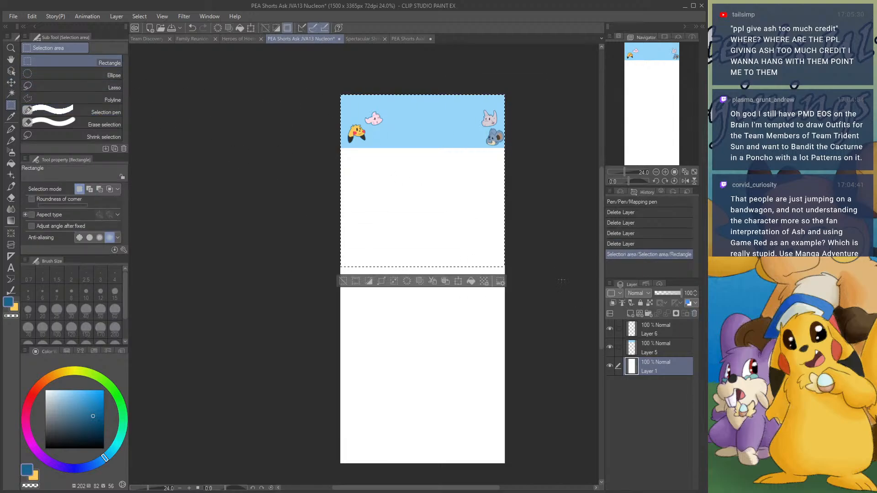
click(38, 19)
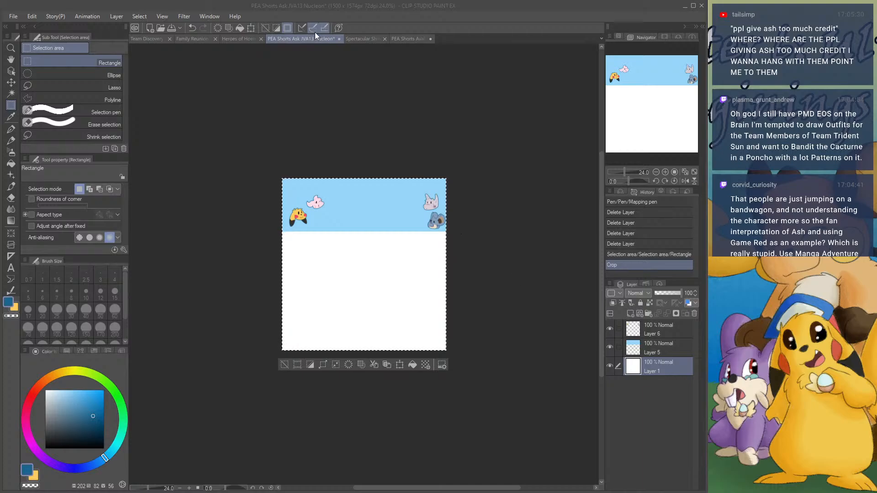
- Save the cropped template as PEA Shorts Ask and close it together with the PEA Shorts Available For Ask sheet
key(Return)
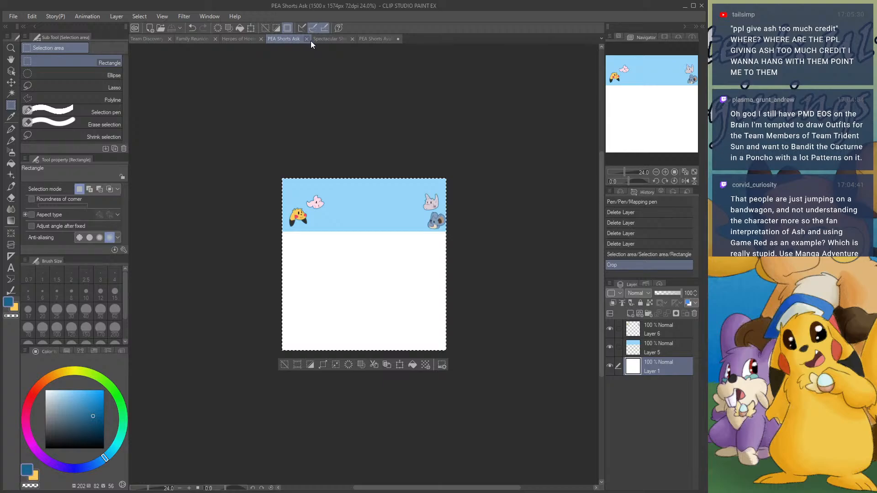
click(307, 39)
click(411, 39)
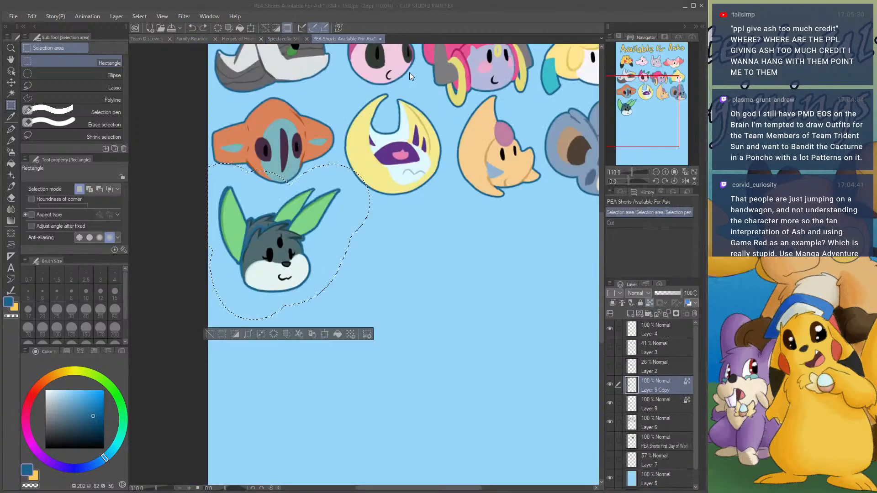
key(ctrl+w)
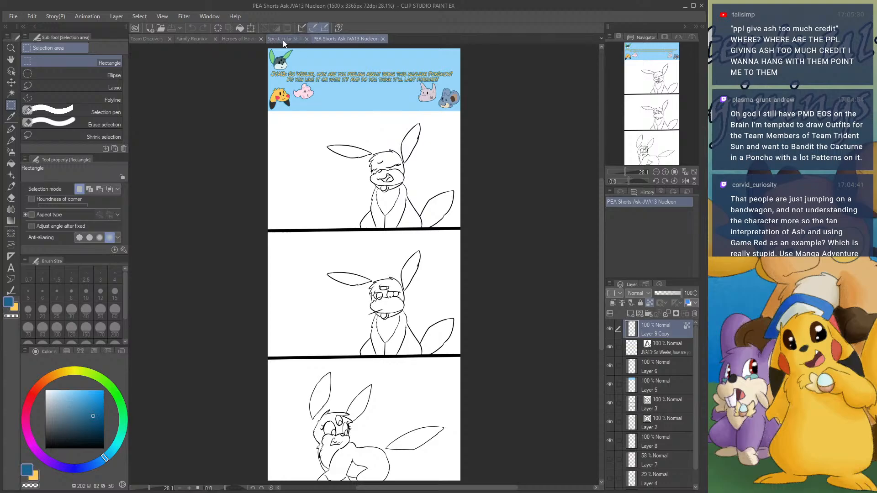
- Fill the first-panel character's ears and tail on Layer 8 with green sampled from the banner head's ear, using the Refer other layers fill
scroll(269, 52, up, 3)
scroll(271, 51, up, 2)
alt+click(276, 53)
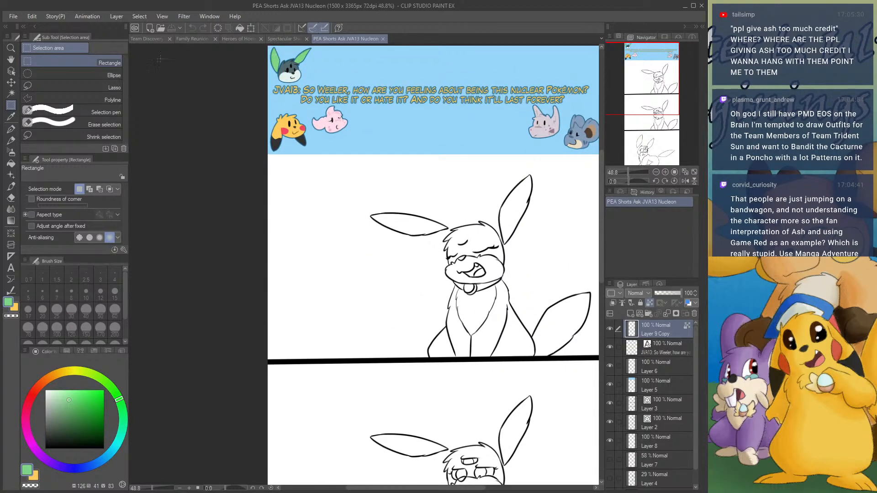
click(11, 163)
scroll(436, 142, down, 1)
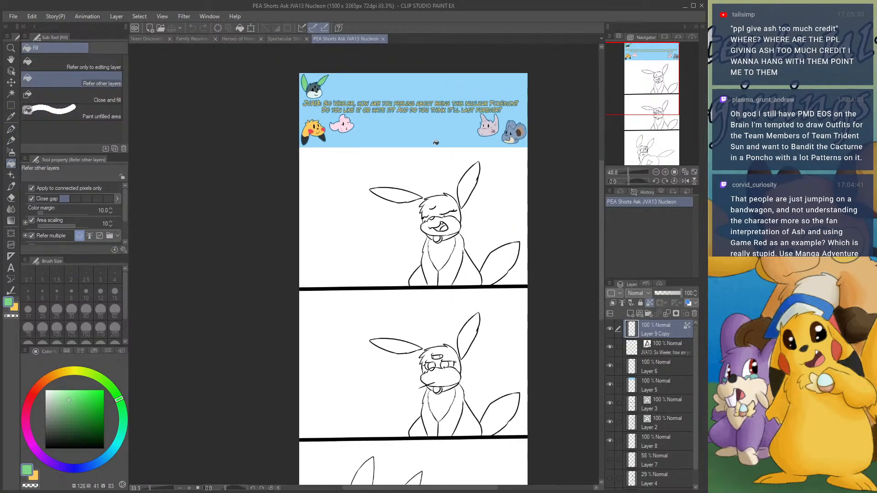
scroll(470, 256, up, 2)
scroll(676, 432, down, 1)
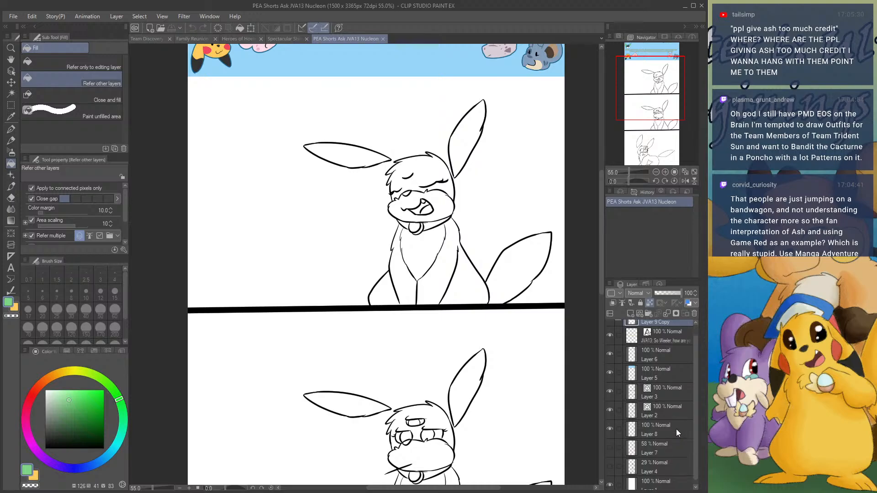
click(667, 429)
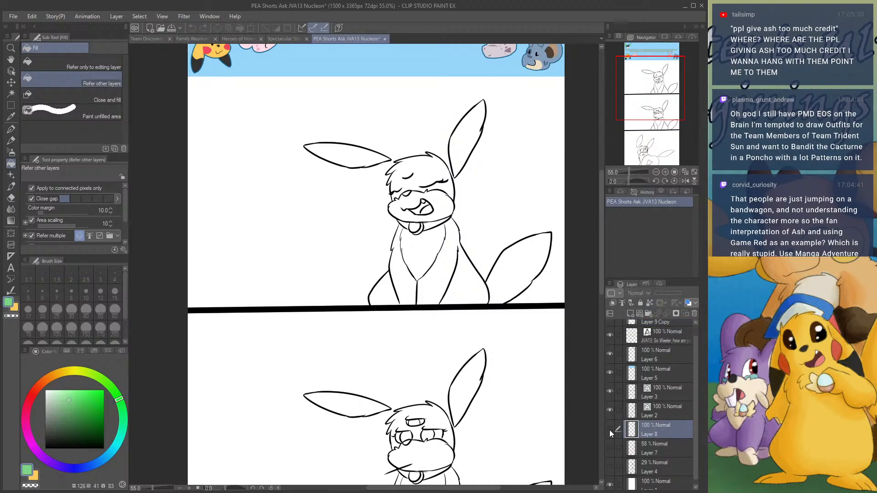
click(356, 150)
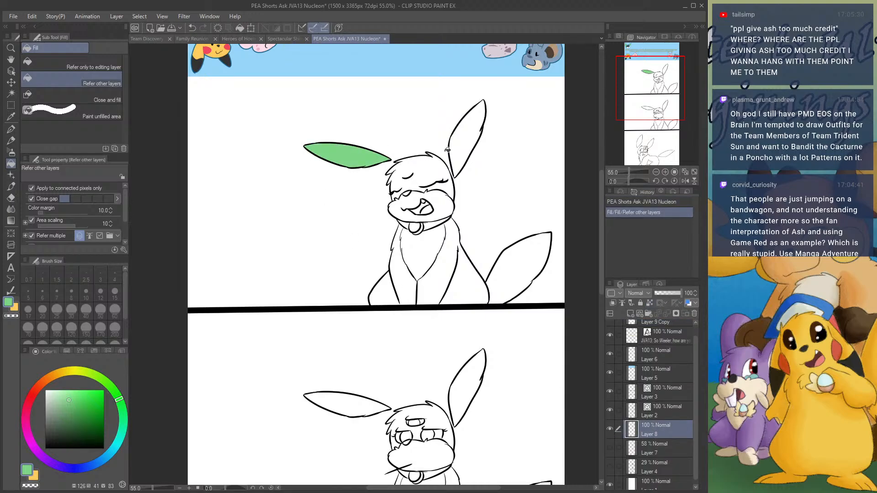
click(463, 146)
click(497, 262)
- Fill the second-panel character's two ears and tail with the same light green on Layer 8
scroll(480, 274, down, 3)
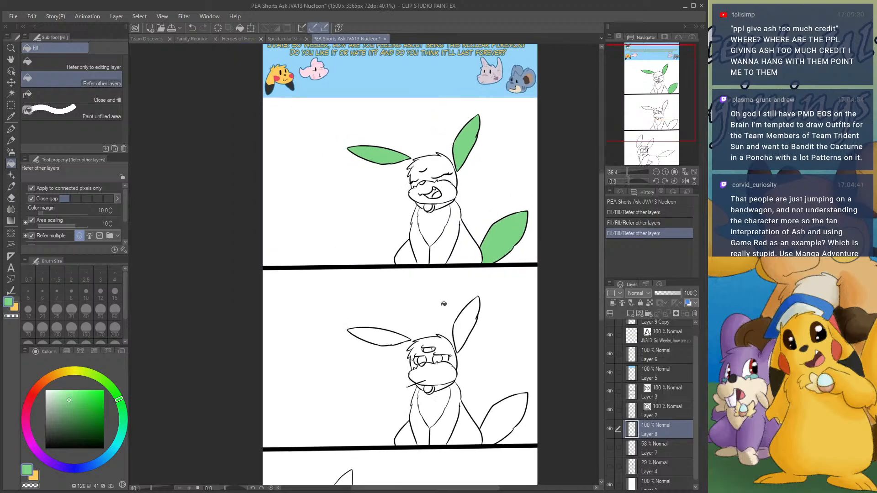
scroll(444, 303, up, 2)
click(381, 346)
click(472, 334)
click(515, 439)
scroll(516, 438, down, 2)
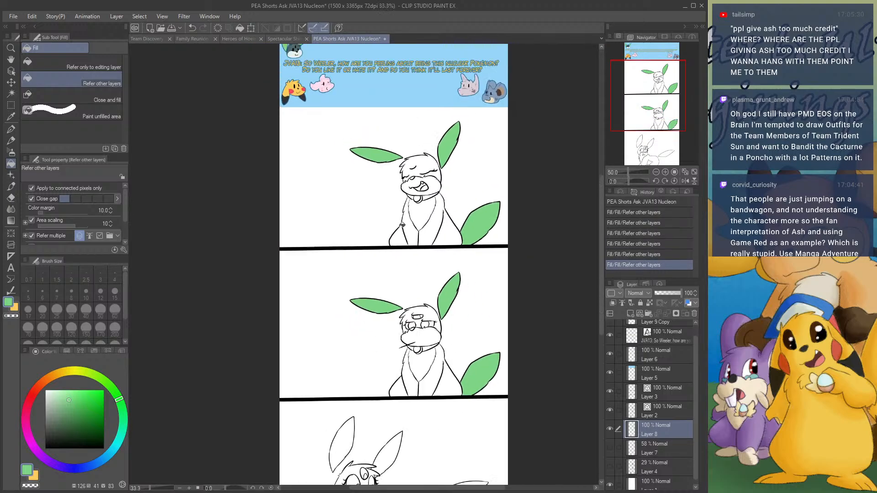
- Fill the third-panel character's two ears, tail and front paw with the same light green on Layer 8
scroll(366, 380, up, 1)
click(361, 379)
click(403, 387)
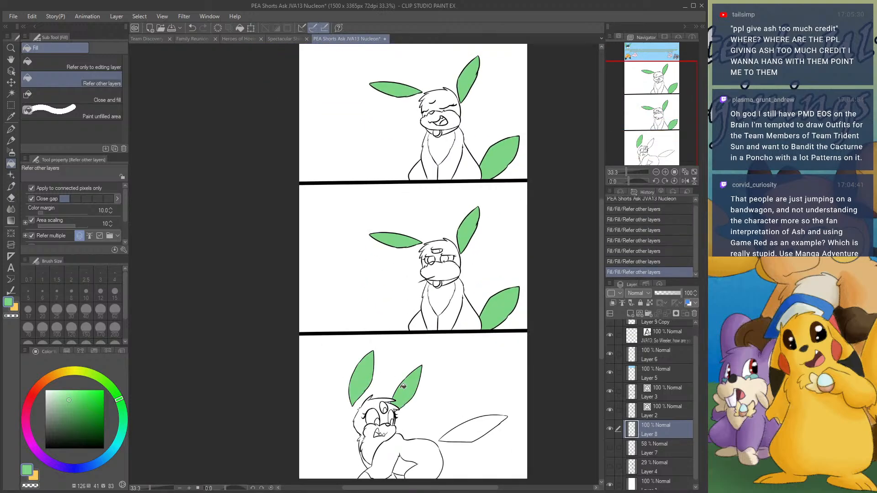
click(484, 431)
scroll(397, 390, up, 2)
scroll(387, 330, down, 2)
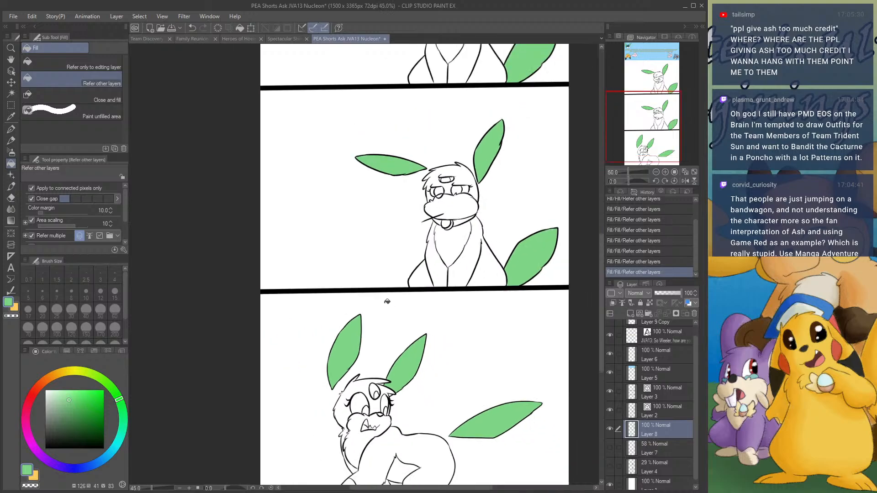
scroll(386, 329, up, 1)
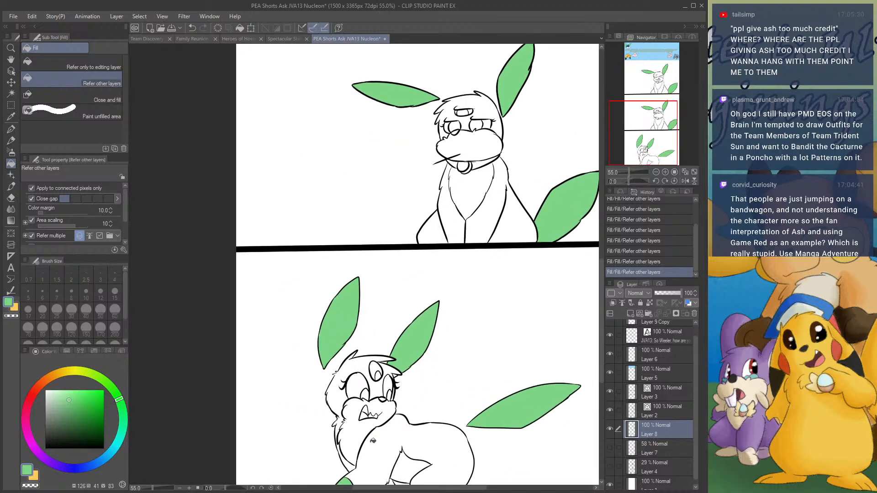
scroll(434, 292, down, 1)
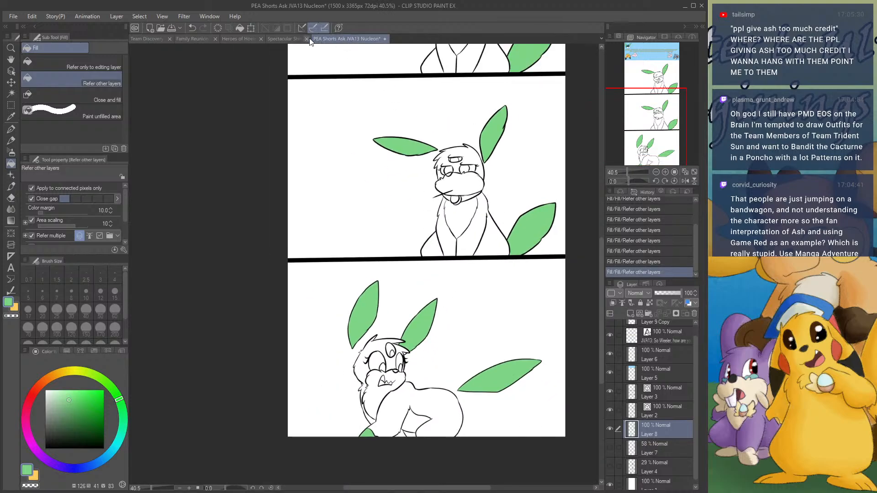
- Move the comic ahead of the Spectacular sheet among the open documents and sample the dark slate from the banner head's fur
drag(335, 43, 273, 40)
drag(631, 102, 627, 59)
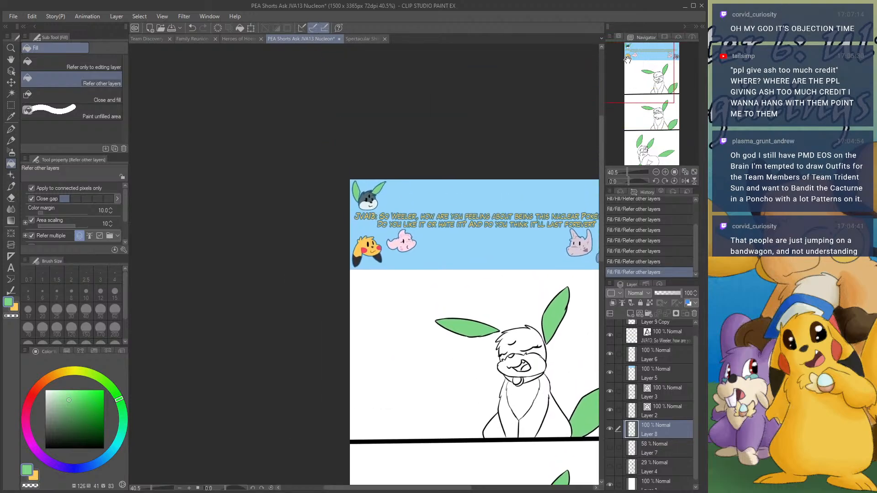
scroll(409, 191, up, 4)
alt+click(340, 198)
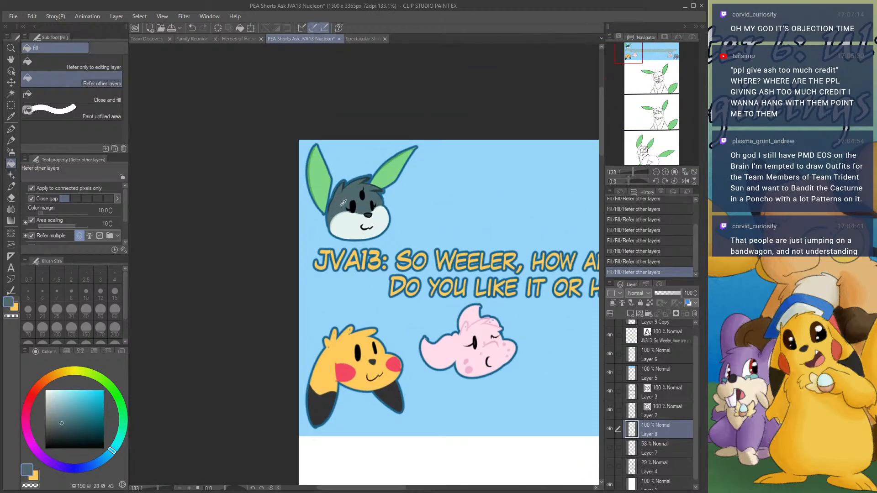
- Fill the first-panel character's body, legs and upper head with the sampled dark slate on Layer 8, leaving the chest white
drag(670, 106, 658, 92)
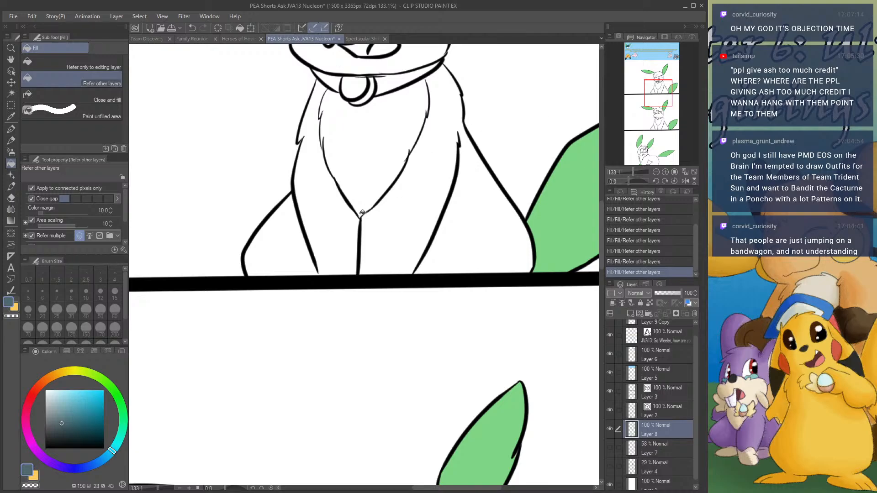
click(322, 242)
click(417, 238)
scroll(411, 173, down, 2)
scroll(411, 173, down, 1)
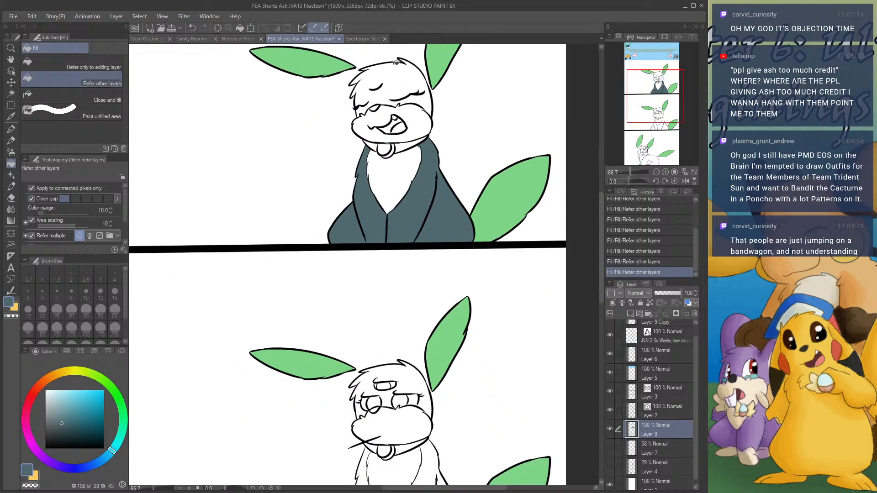
click(396, 69)
- Fill the second-panel character's upper head, body and legs with the same dark slate, leaving the muzzle and chest white
scroll(396, 69, down, 3)
scroll(426, 287, up, 3)
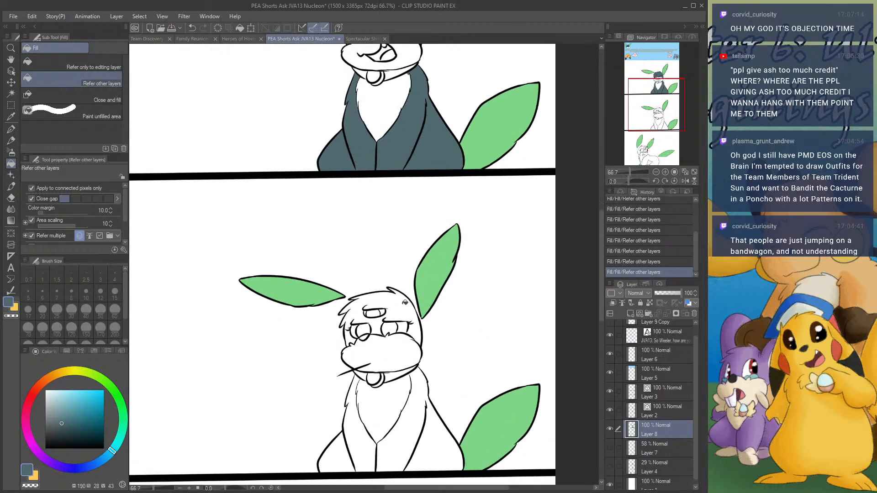
click(400, 303)
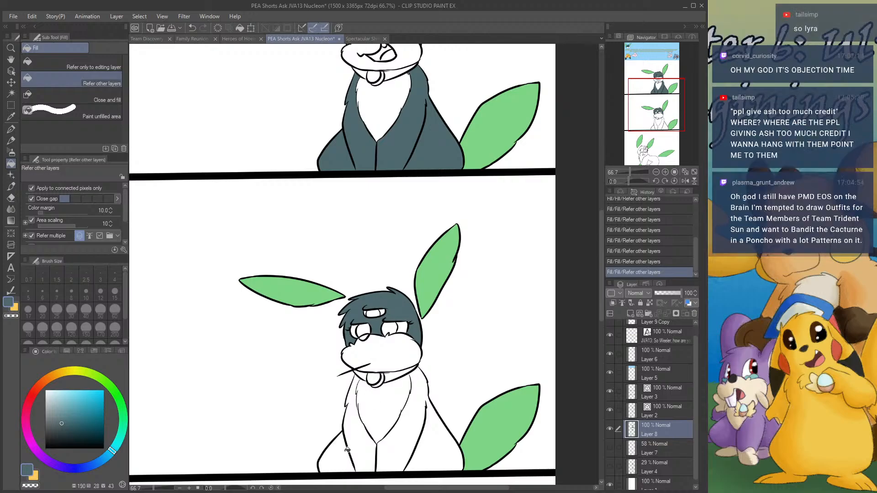
click(338, 457)
click(421, 462)
- Fill the third-panel character's body and legs with the same dark slate on Layer 8
scroll(388, 269, down, 4)
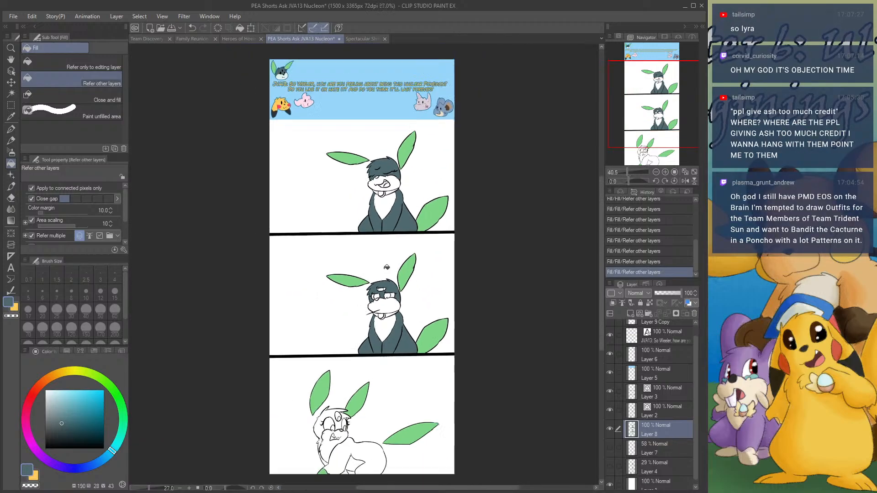
scroll(342, 379, up, 1)
scroll(333, 384, up, 4)
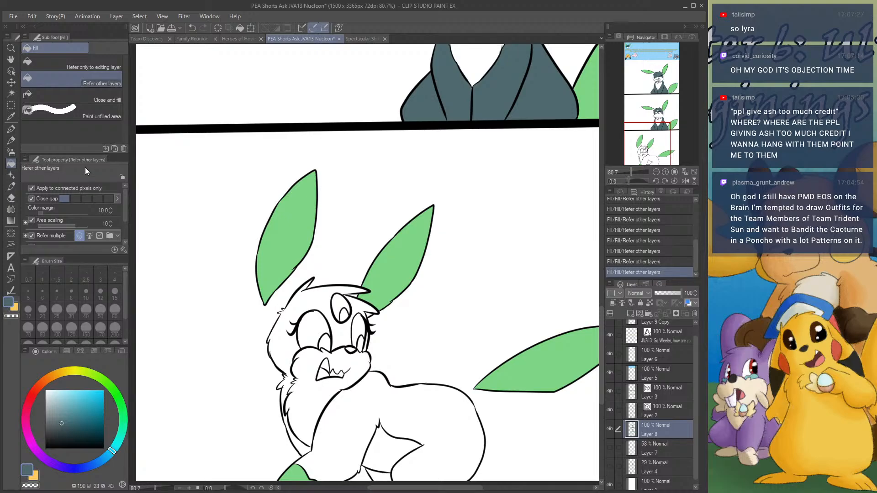
click(373, 413)
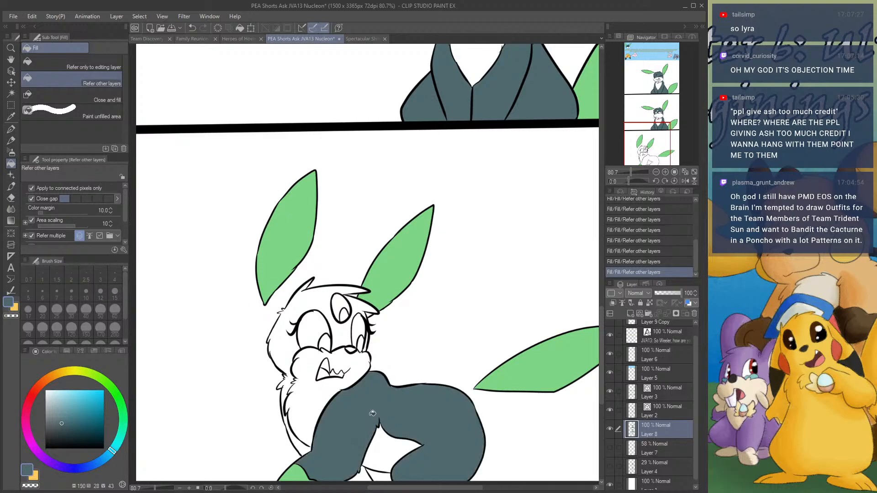
click(366, 472)
- Set up the Mapping pen in black on Layer 2 for inking around the third-panel character's neck
click(11, 130)
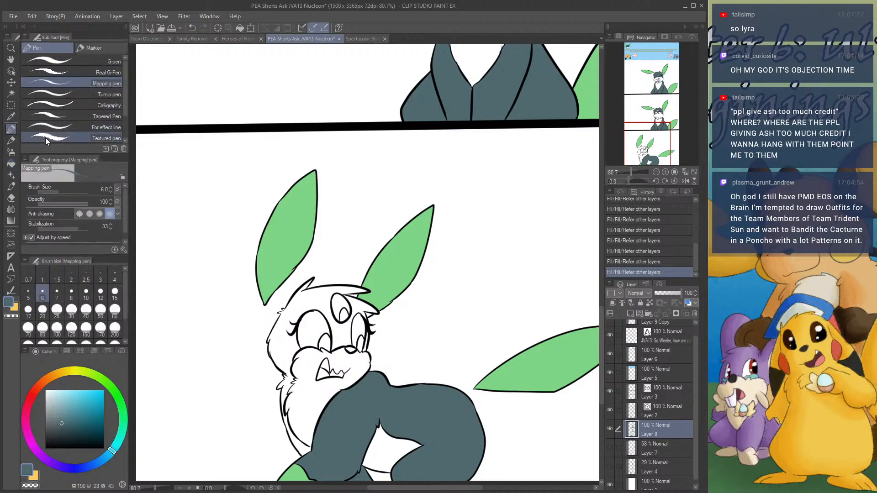
drag(46, 427, 3, 448)
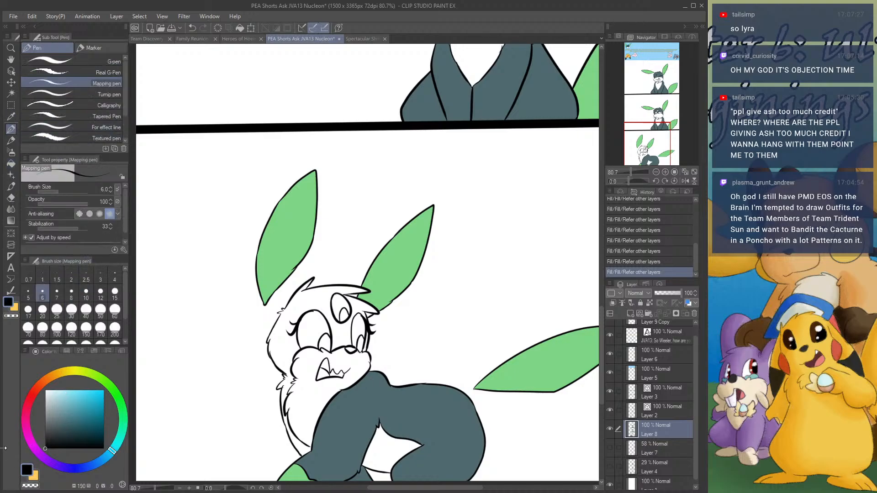
click(657, 411)
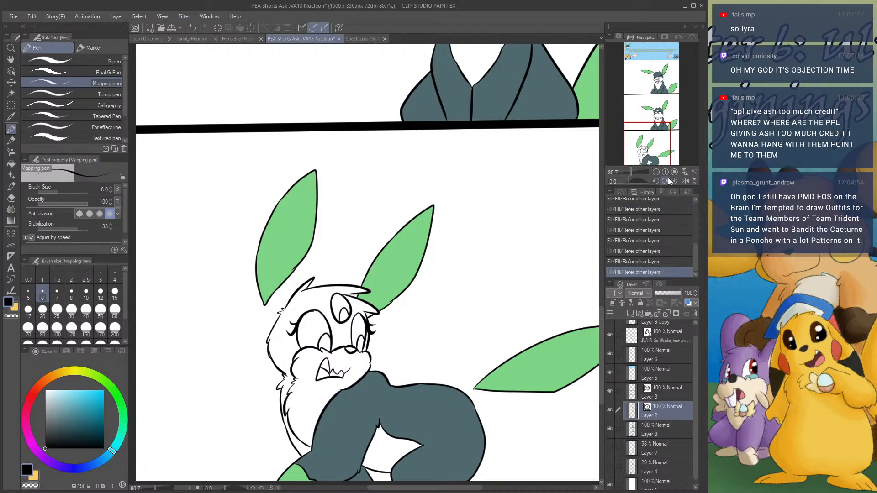
click(665, 172)
click(645, 126)
drag(645, 126, 638, 156)
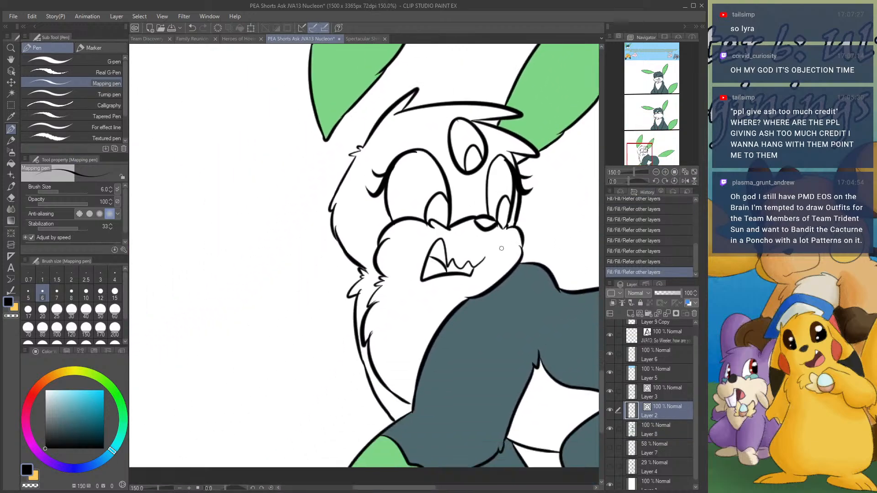
- Try to ink a collar with a round bell around the third-panel character's neck
mouse_move(398, 288)
mouse_down()
mouse_move(413, 309)
mouse_move(404, 289)
mouse_move(385, 321)
mouse_move(386, 296)
mouse_move(404, 320)
mouse_move(407, 293)
mouse_move(396, 289)
mouse_move(407, 330)
mouse_move(475, 297)
mouse_up()
key(ctrl+z)
key(ctrl+z)
mouse_move(409, 327)
mouse_down()
mouse_move(473, 312)
mouse_move(500, 280)
mouse_up()
drag(365, 270, 403, 289)
drag(354, 264, 389, 315)
key(ctrl+z)
mouse_move(352, 264)
mouse_down()
mouse_move(370, 313)
mouse_move(388, 323)
mouse_up()
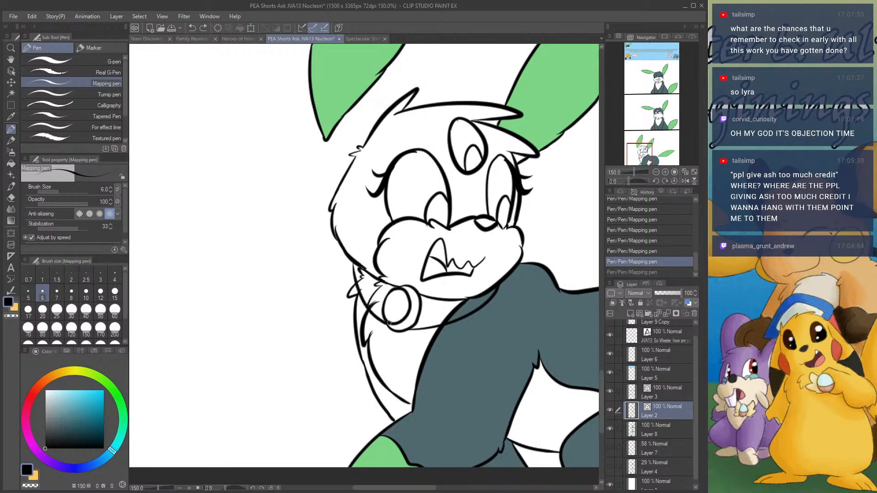
key(ctrl+z)
key(ctrl+z)
key(ctrl+z)
key(ctrl+z)
key(ctrl+z)
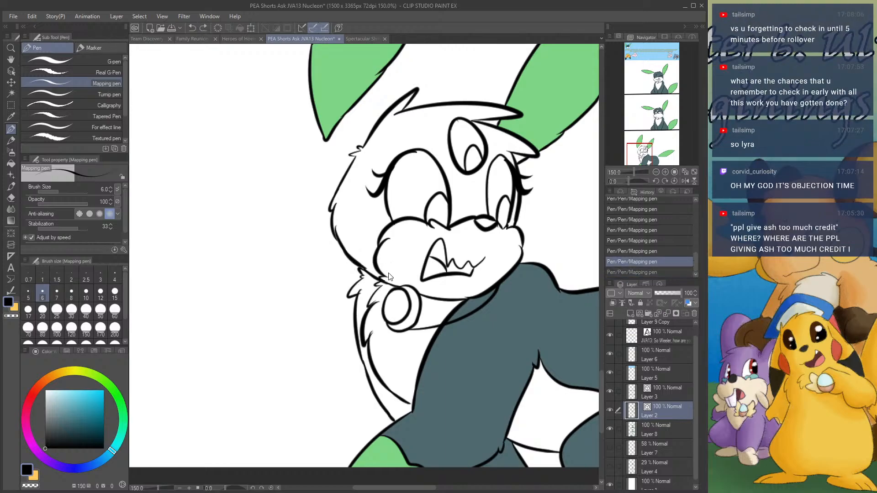
key(ctrl+z)
key(ctrl+z)
key(ctrl+z)
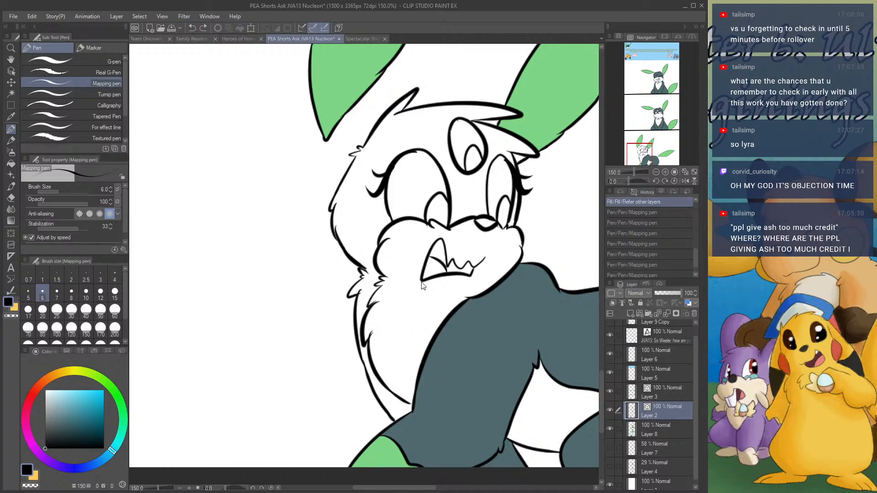
drag(388, 280, 387, 330)
key(ctrl+z)
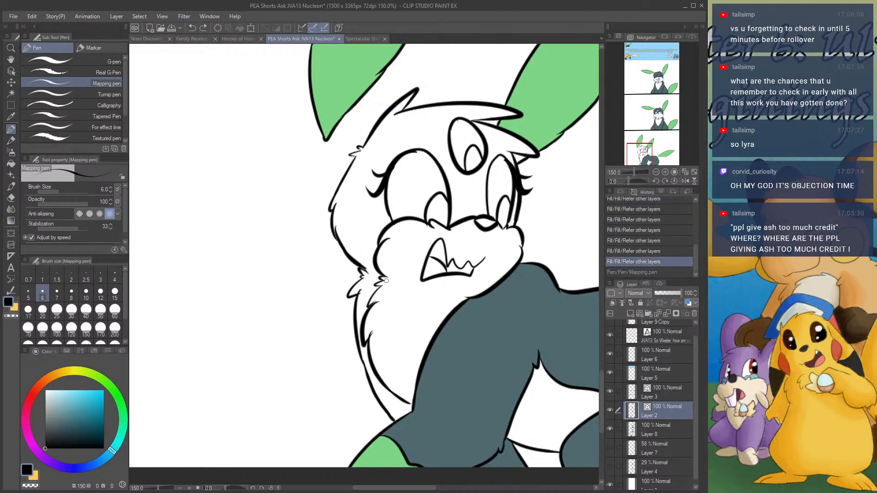
- Ink a round collar bell below the third-panel character's cheek on Layer 2 and erase the fur lines inside it with the Hard eraser
mouse_move(386, 274)
mouse_down()
mouse_move(371, 306)
mouse_move(394, 280)
mouse_move(389, 276)
mouse_move(407, 289)
mouse_move(404, 322)
mouse_move(379, 316)
mouse_up()
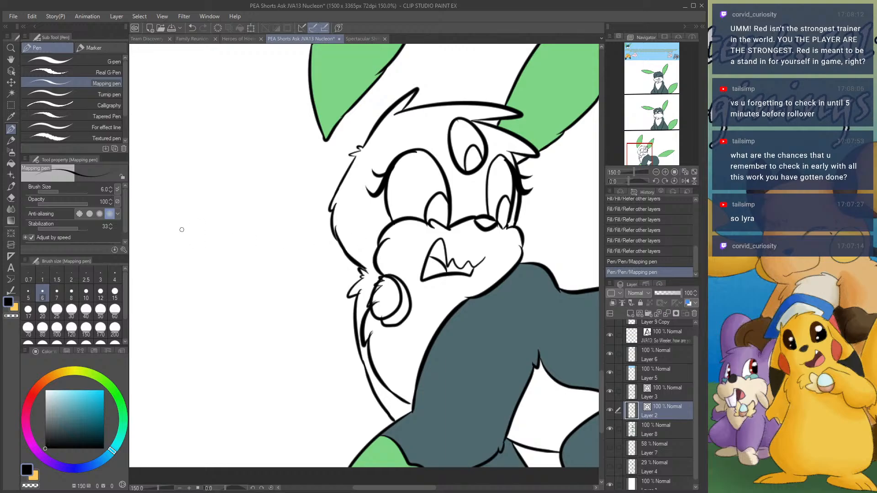
click(10, 198)
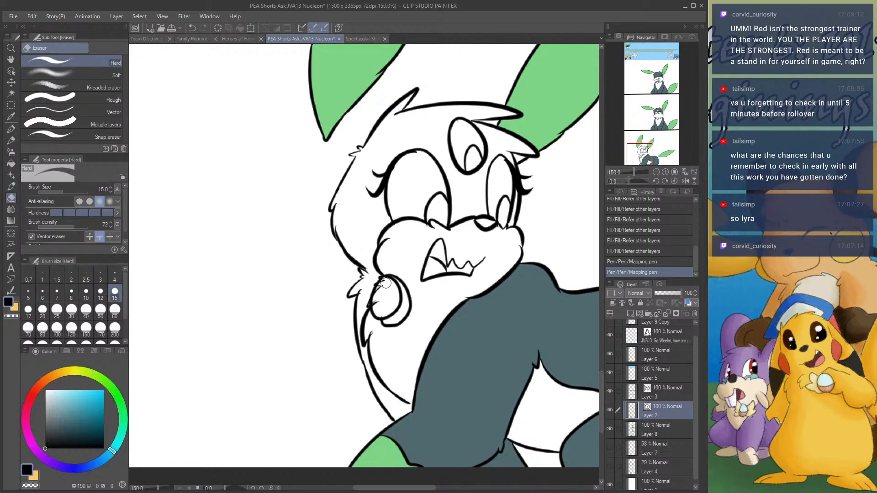
drag(382, 287, 380, 315)
click(382, 315)
key(ctrl+z)
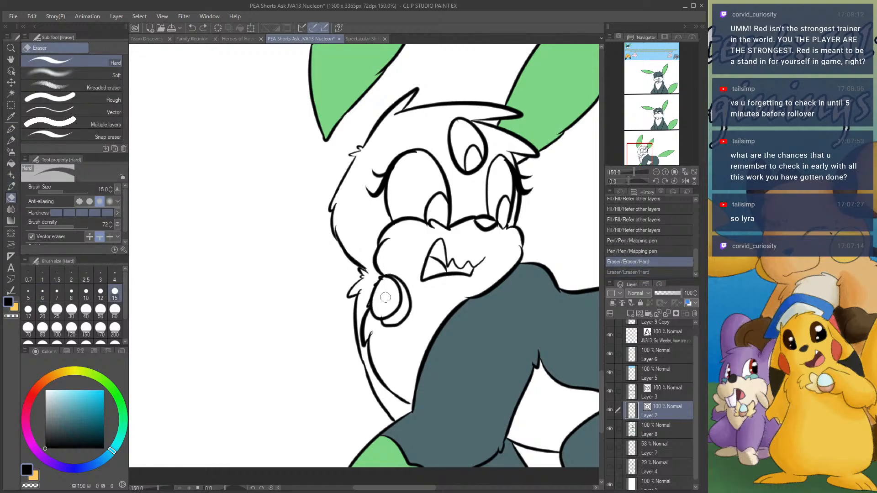
click(382, 291)
mouse_move(386, 284)
mouse_down()
mouse_move(365, 287)
mouse_move(375, 279)
mouse_move(367, 288)
mouse_move(374, 281)
mouse_move(370, 298)
mouse_move(383, 314)
mouse_up()
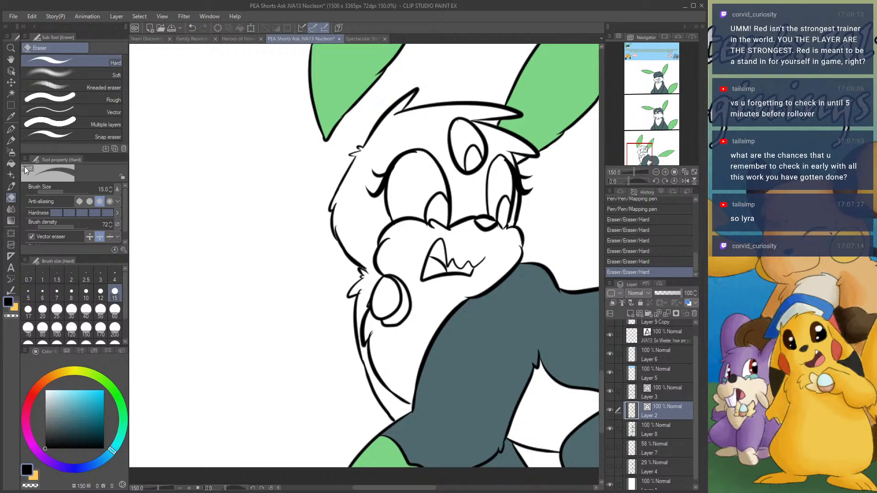
- Ink the collar strap from the bell to the back of the third-panel character's neck and erase the fur lines inside it
click(11, 130)
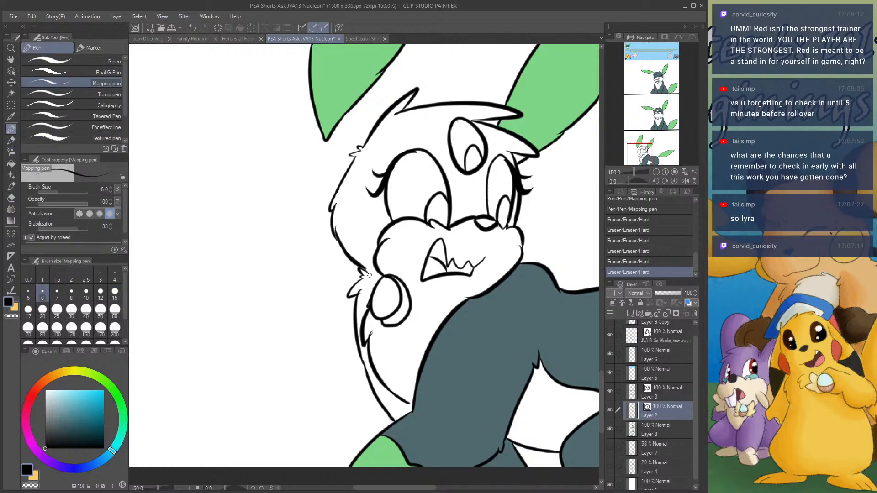
mouse_move(369, 275)
mouse_down()
mouse_move(364, 269)
mouse_move(364, 301)
mouse_up()
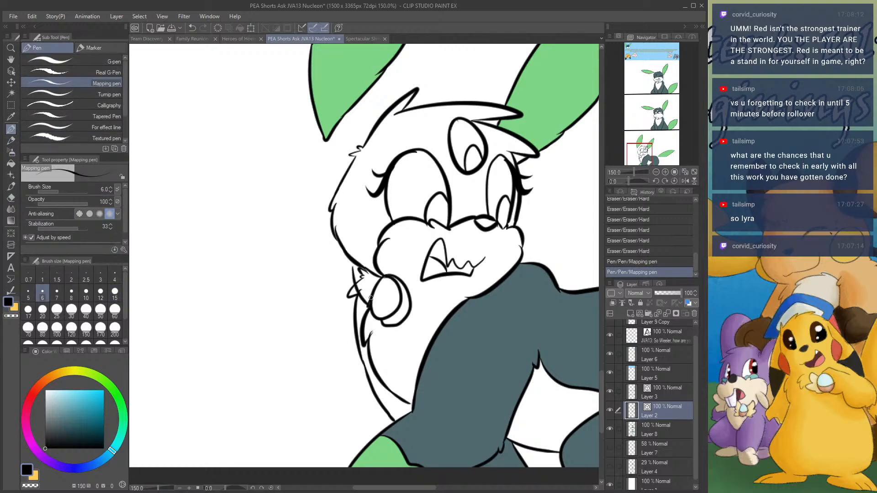
key(ctrl+z)
mouse_move(352, 261)
mouse_down()
mouse_move(362, 296)
mouse_move(374, 299)
mouse_move(367, 282)
mouse_up()
click(10, 198)
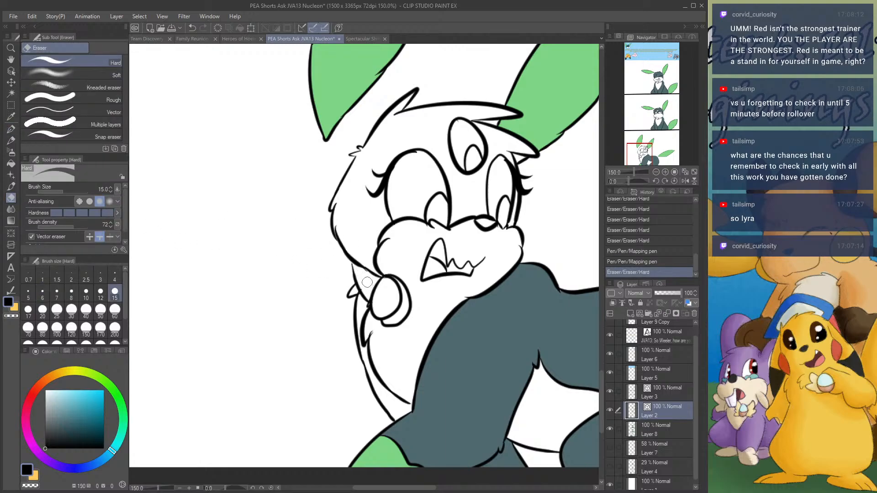
- Ink the collar strap under the third-panel character's chin from the bell to the shoulder and erase the body outline crossing it
click(11, 130)
drag(404, 283, 482, 295)
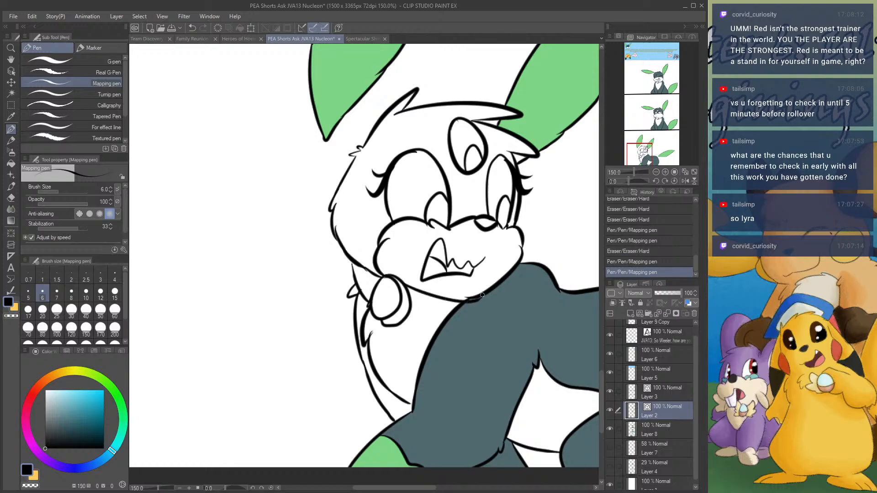
key(ctrl+z)
mouse_move(404, 284)
mouse_down()
mouse_move(509, 272)
mouse_move(395, 323)
mouse_move(431, 321)
mouse_move(514, 272)
mouse_up()
key(ctrl+z)
mouse_move(397, 322)
mouse_down()
mouse_move(450, 314)
mouse_move(506, 280)
mouse_move(513, 264)
mouse_up()
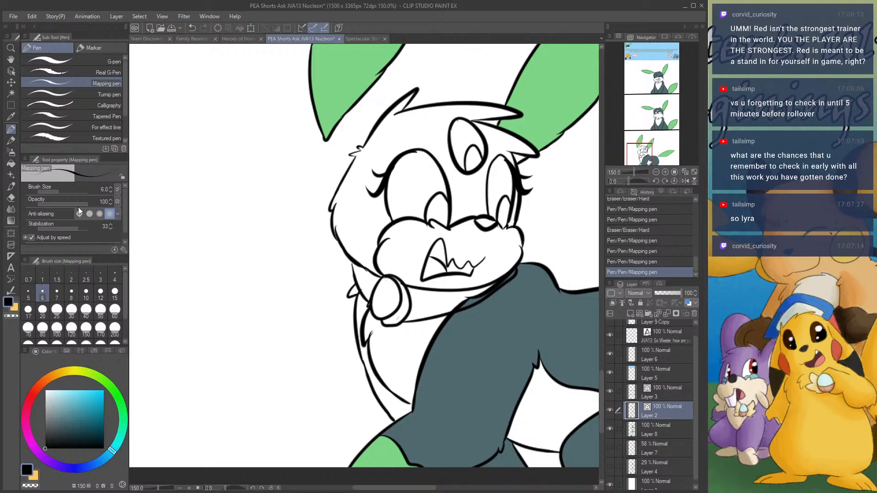
click(11, 197)
drag(457, 300, 511, 270)
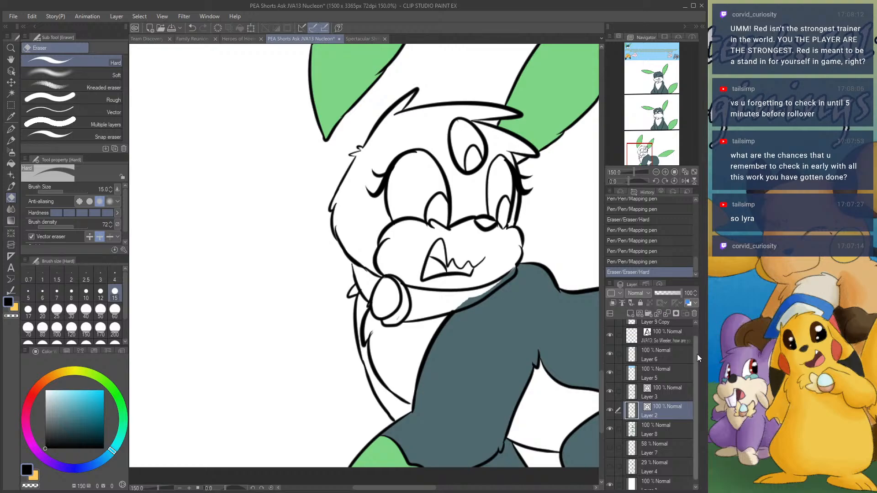
- Sample the dark slate from the third-panel body and fill the character's upper head and neck fur behind the collar on Layer 8
scroll(538, 334, down, 1)
right_click(513, 330)
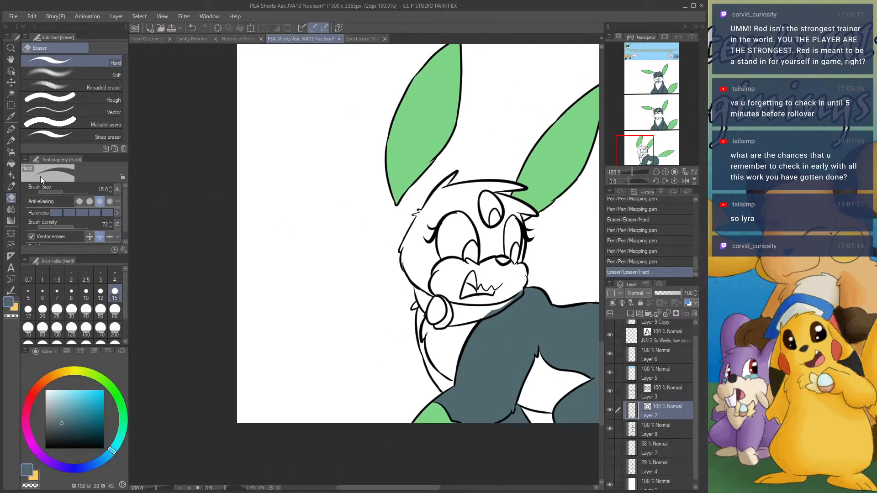
click(11, 163)
click(656, 425)
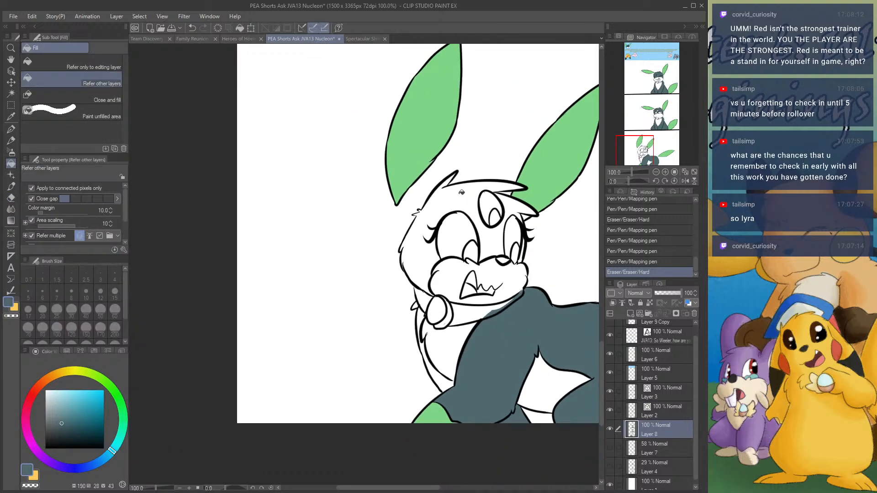
click(462, 196)
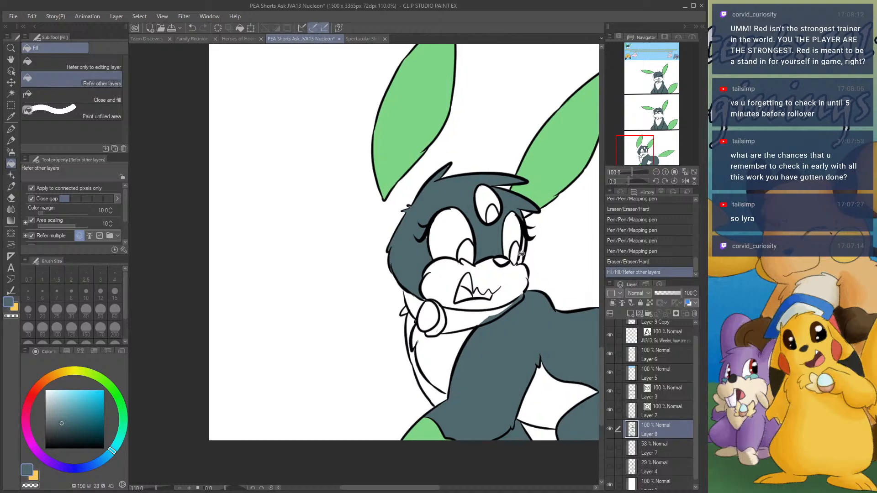
scroll(519, 254, up, 1)
click(410, 320)
click(407, 312)
click(408, 314)
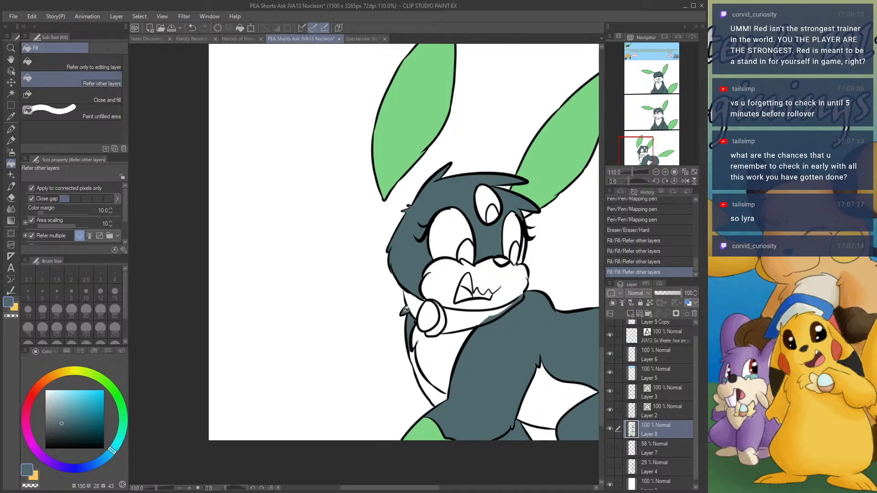
- Fill the leftover slate gaps beside the third-panel character's chest and eye, and the ear's base between the hair tufts with the sampled ear green
click(423, 376)
scroll(528, 217, up, 2)
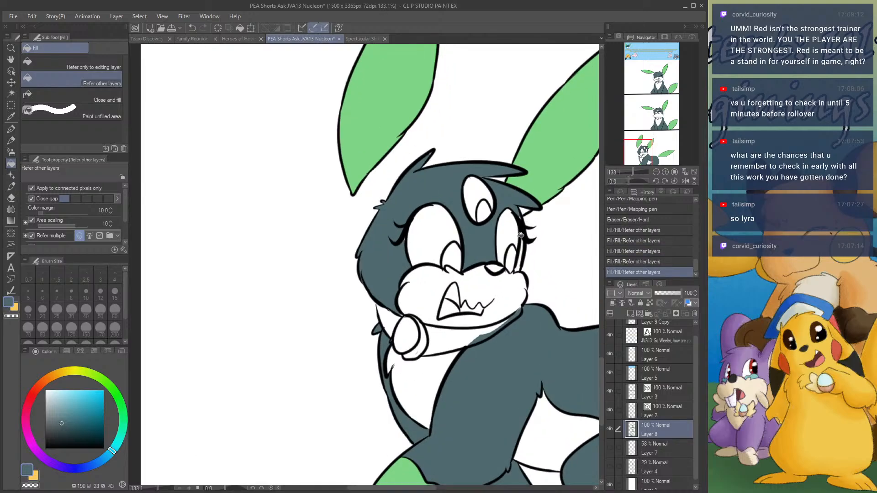
click(519, 258)
alt+click(541, 178)
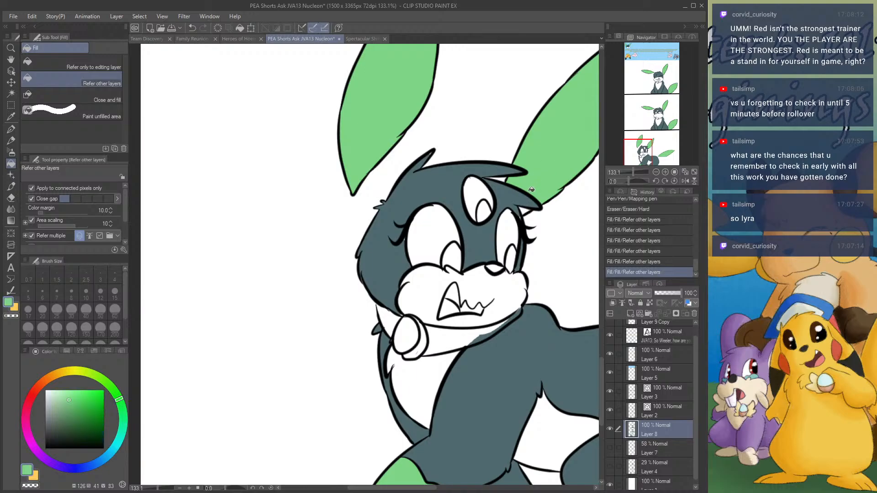
click(524, 210)
- Sample the pale mint from the character icon in the title banner and fill the muzzle and chest fur in the first two panels
scroll(524, 210, down, 4)
scroll(403, 187, down, 4)
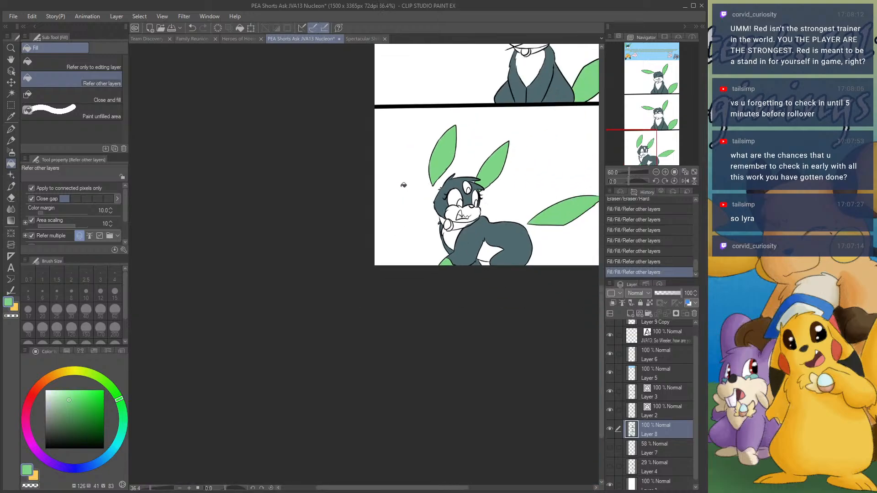
click(633, 74)
scroll(634, 73, up, 3)
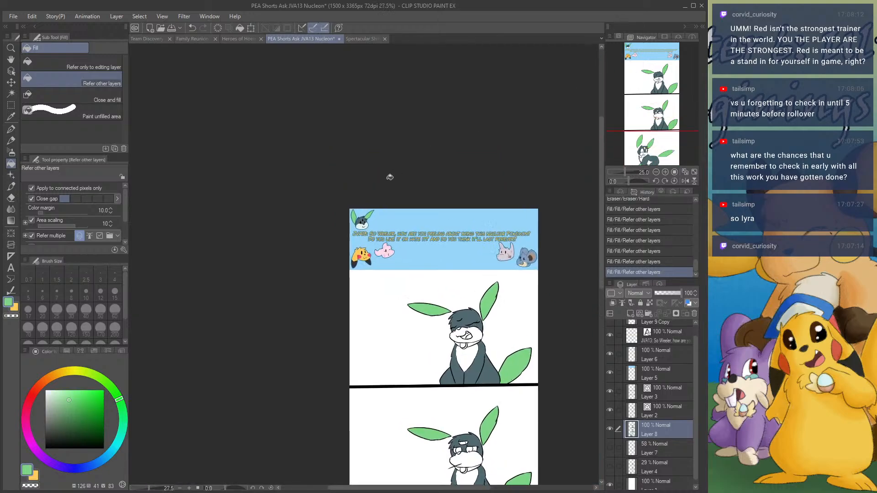
click(667, 92)
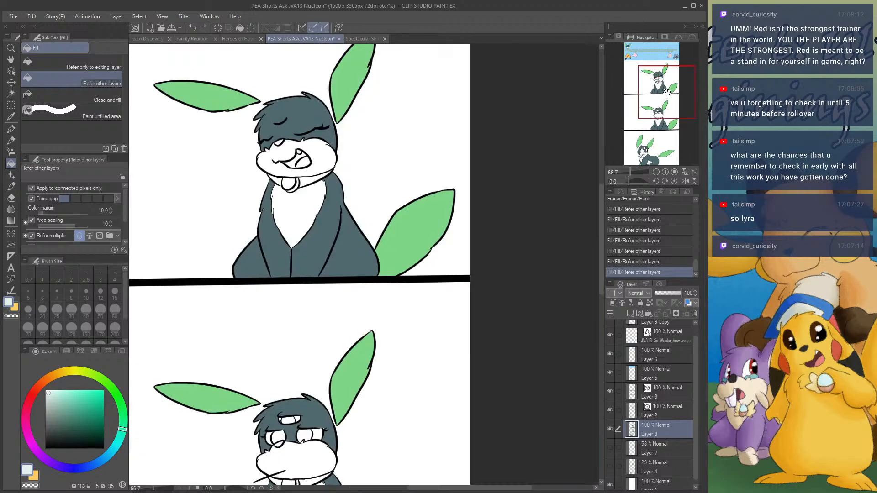
scroll(520, 190, down, 3)
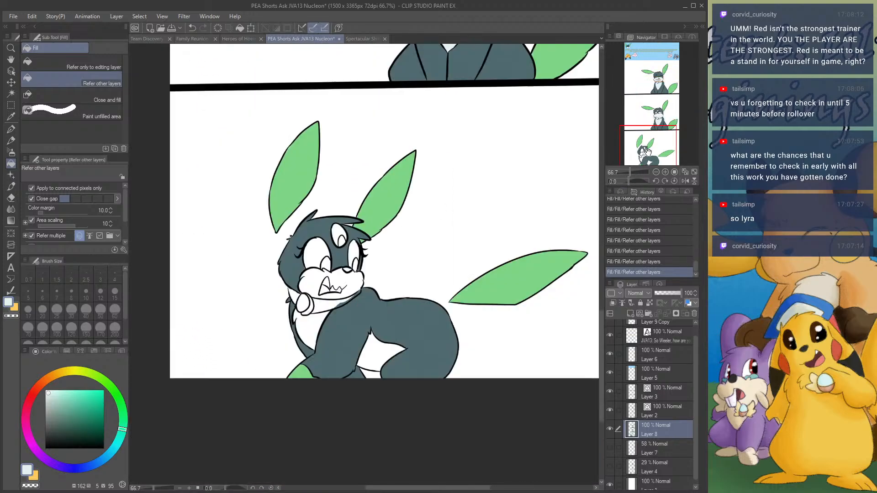
- Fill the third-panel character's muzzle, chest and belly fur with the pale mint on Layer 8
click(644, 161)
click(349, 266)
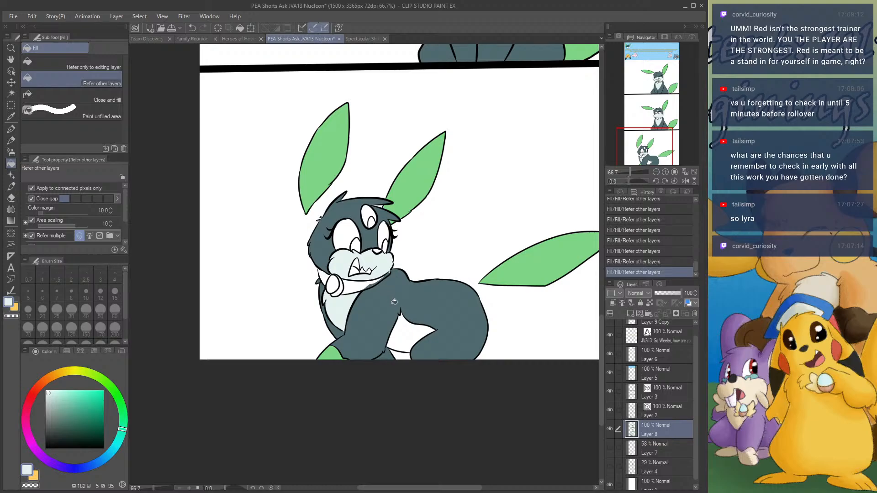
click(402, 322)
scroll(356, 202, up, 2)
scroll(355, 203, down, 2)
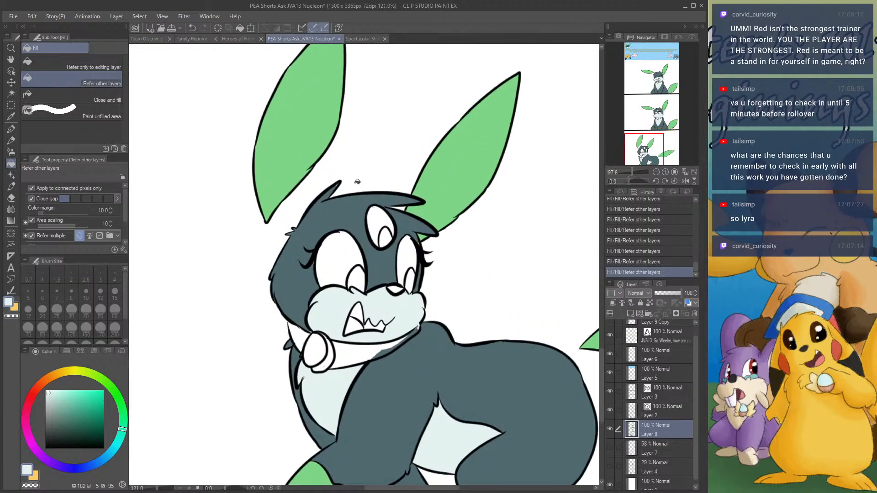
- Open the earlier comic PEA Shorts Ask MechaTogekiss Continuity as a colour reference
click(366, 39)
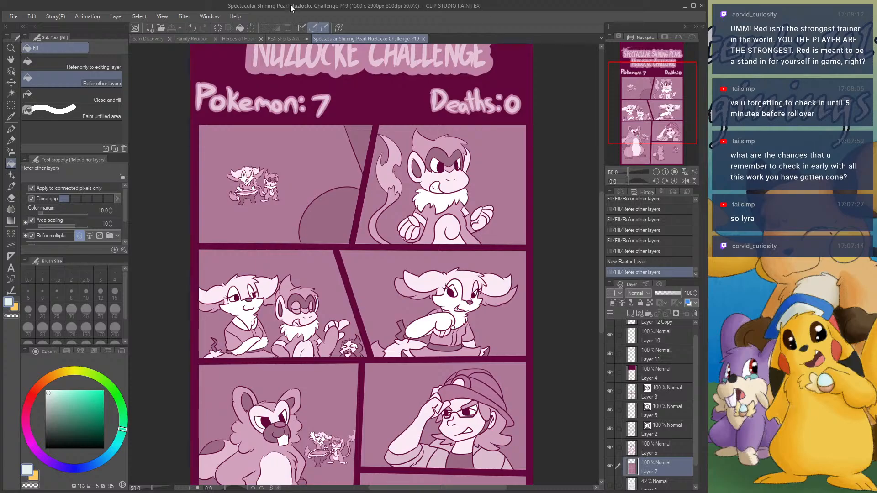
click(287, 38)
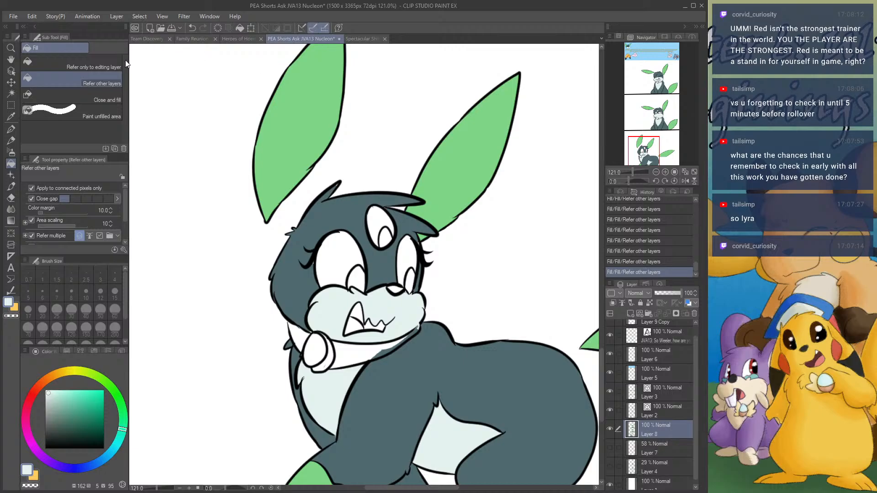
click(35, 53)
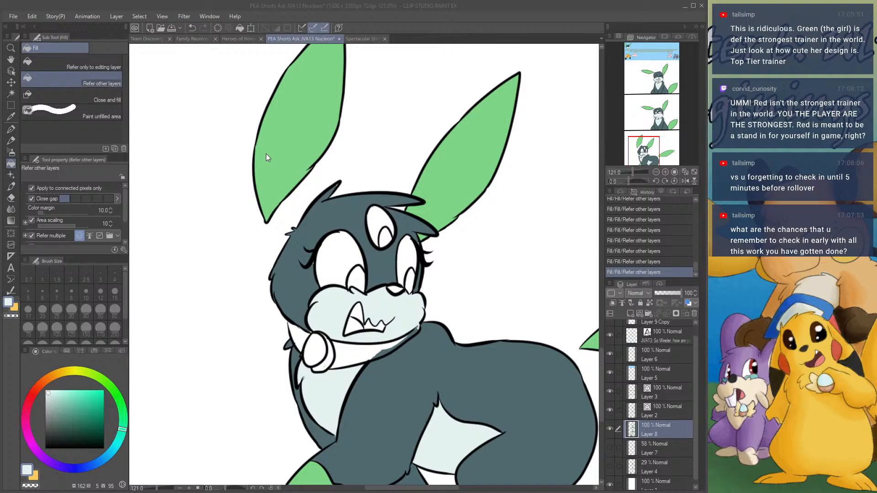
double_click(221, 197)
- Sample the light blue from the reference character's eye and fill the third-panel character's three eyes around the pupils
scroll(428, 279, up, 1)
scroll(429, 278, up, 3)
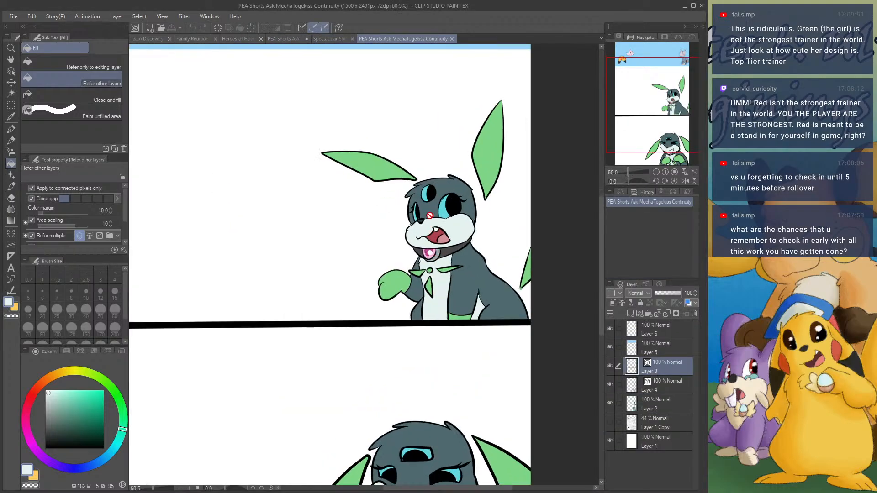
alt+click(446, 215)
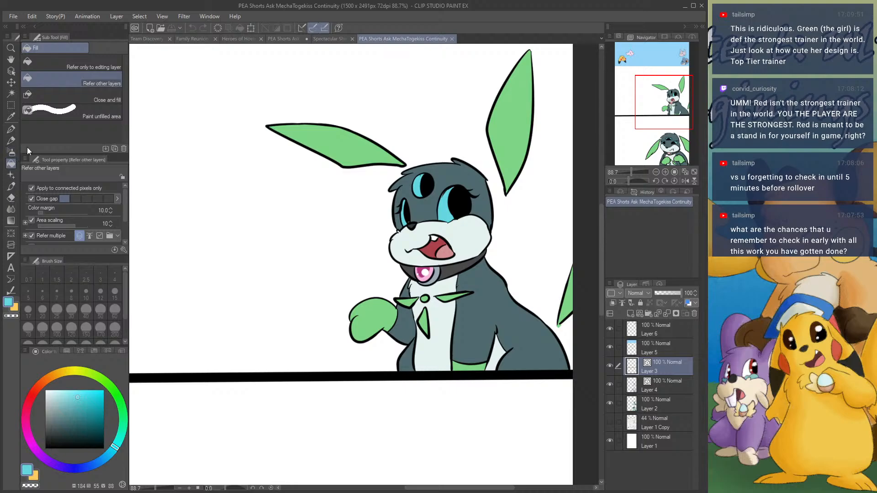
click(319, 39)
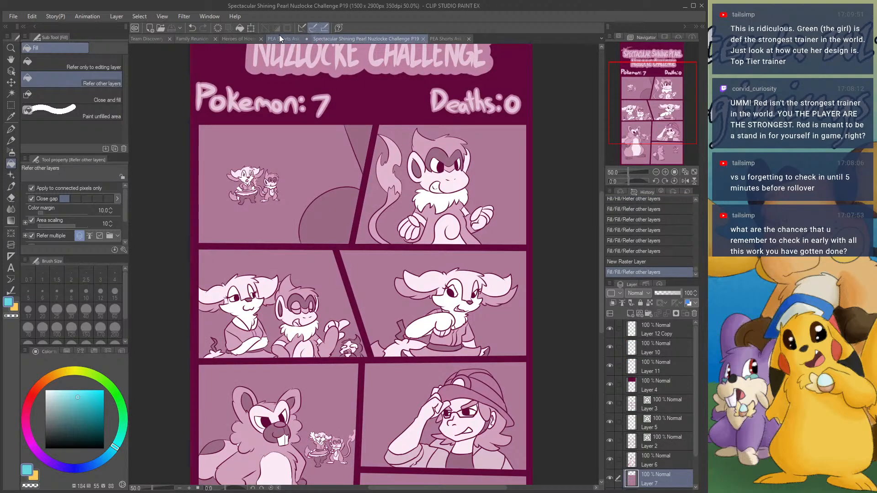
click(279, 38)
click(360, 254)
click(380, 223)
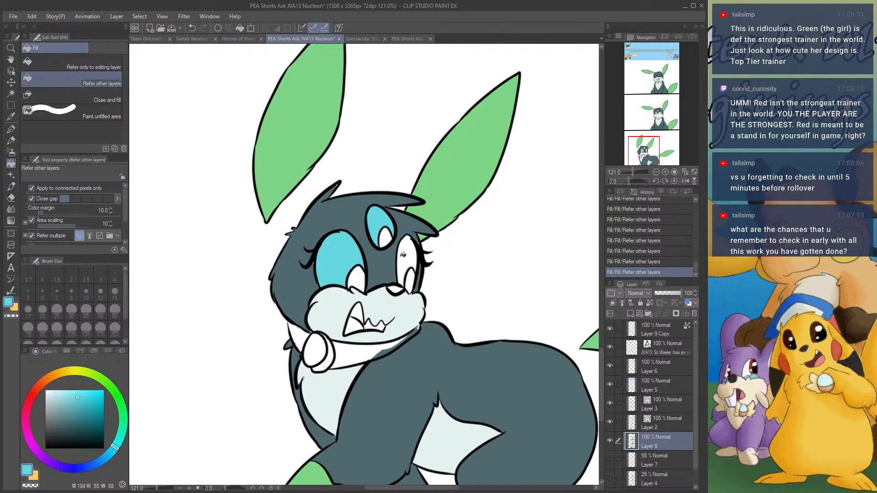
click(403, 254)
- Fill the second-panel character's three eyes around the pupils with the same light blue
scroll(403, 254, down, 4)
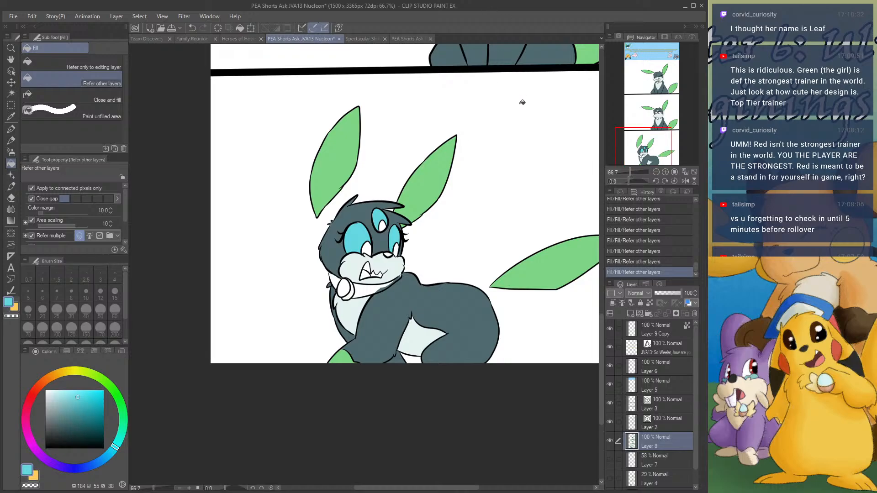
mouse_move(645, 98)
mouse_down()
mouse_move(650, 91)
mouse_move(655, 101)
mouse_up()
scroll(392, 340, up, 4)
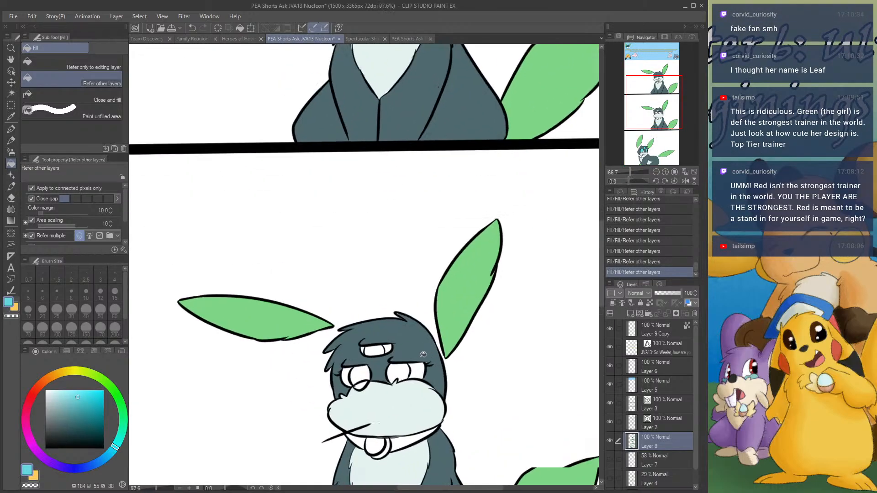
click(343, 371)
click(365, 335)
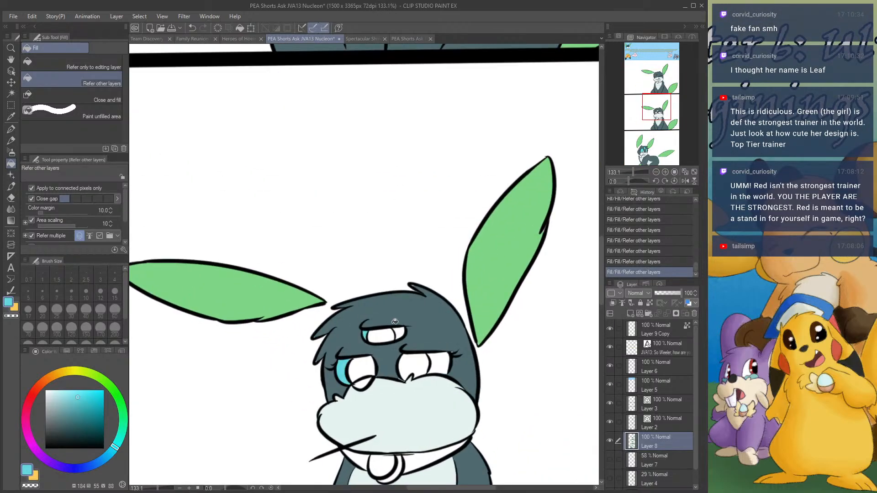
click(401, 332)
click(431, 362)
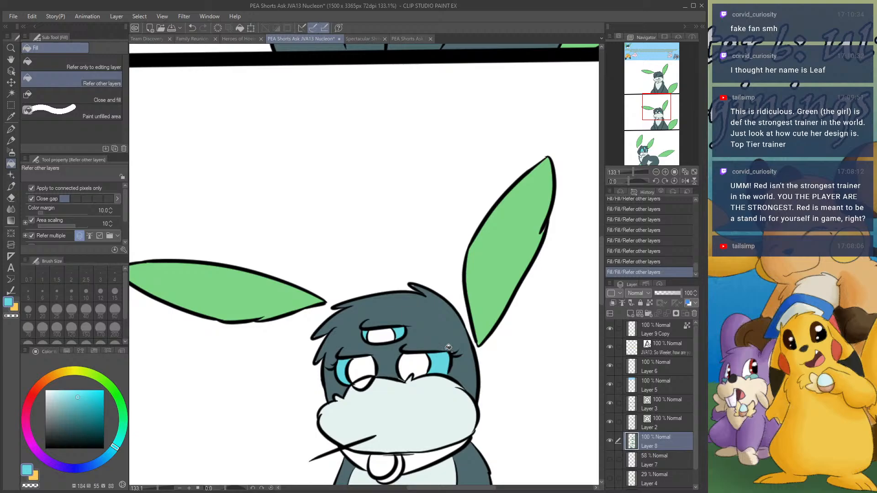
- Sample the dark grey from the collar strap in the MechaTogekiss Continuity comic and fill the collar straps in the first two panels
scroll(449, 347, down, 2)
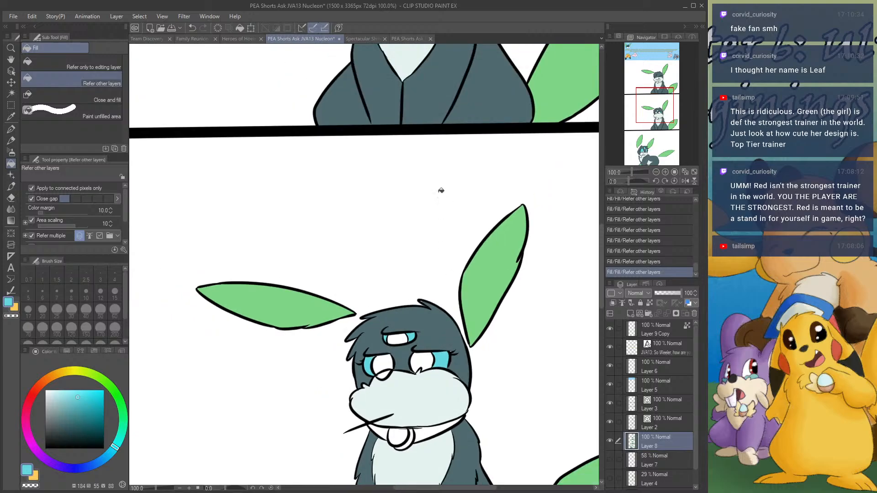
click(398, 38)
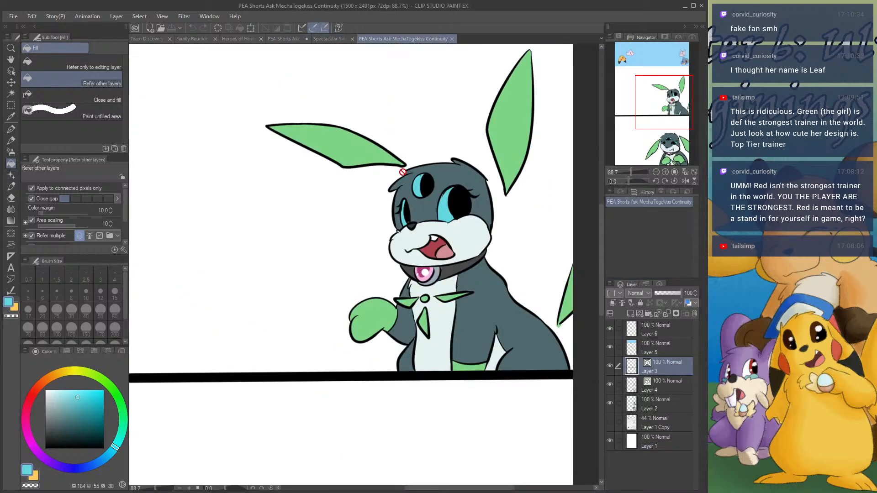
scroll(447, 293, up, 2)
right_click(455, 265)
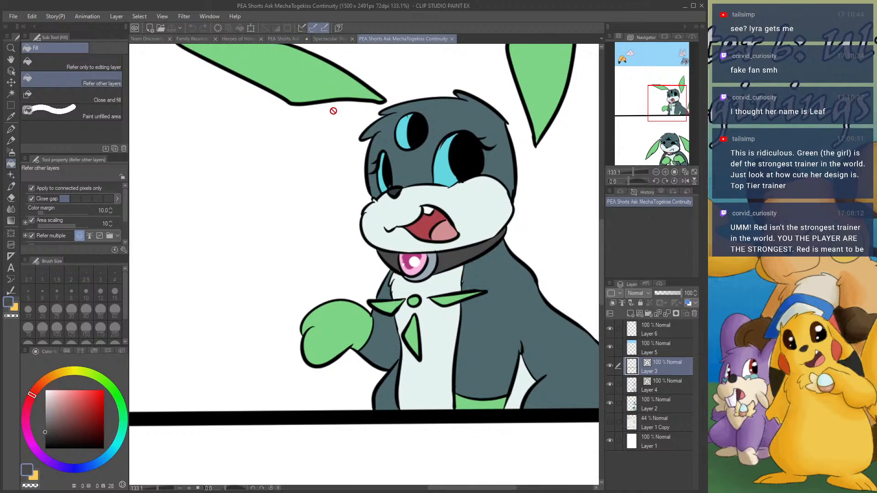
click(284, 39)
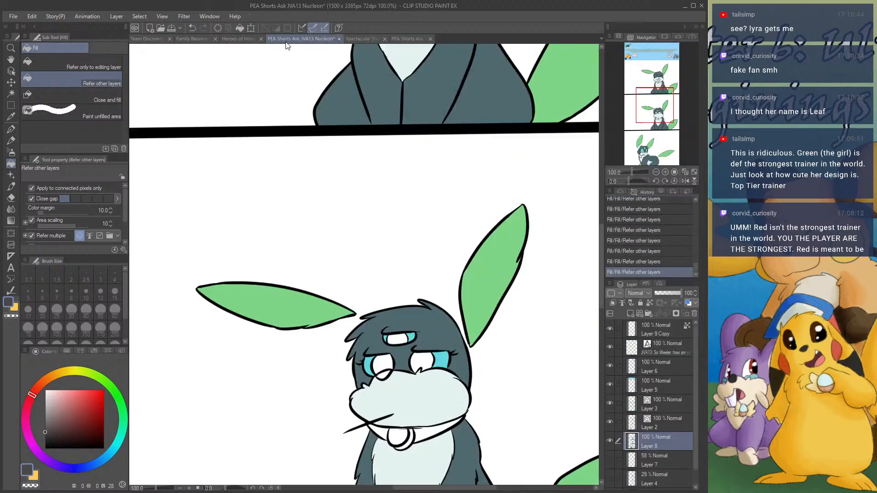
scroll(410, 204, down, 2)
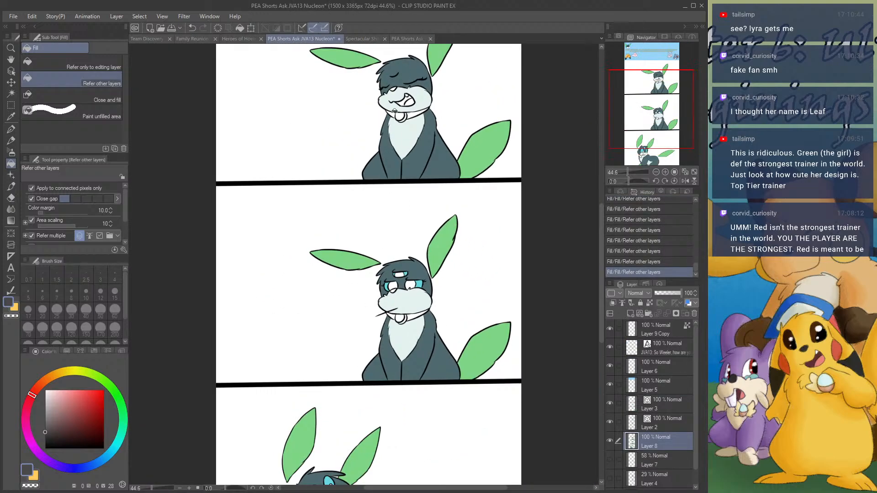
click(393, 114)
click(415, 115)
scroll(418, 316, up, 3)
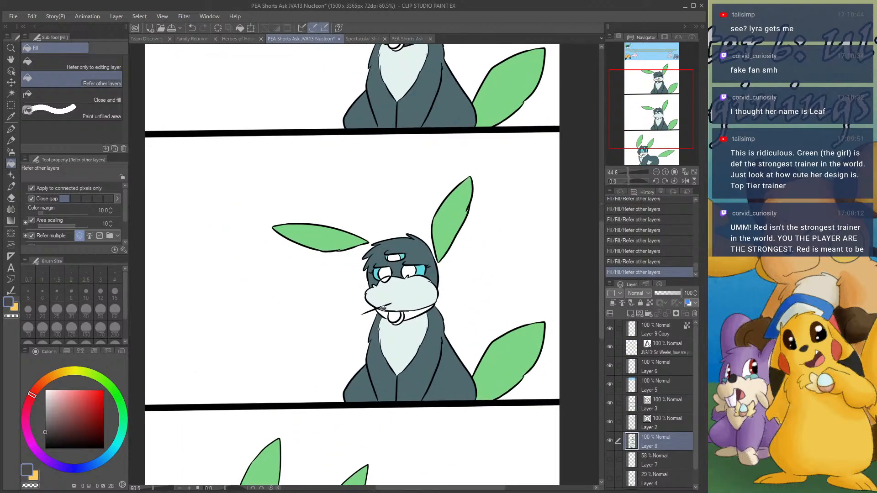
scroll(403, 173, down, 3)
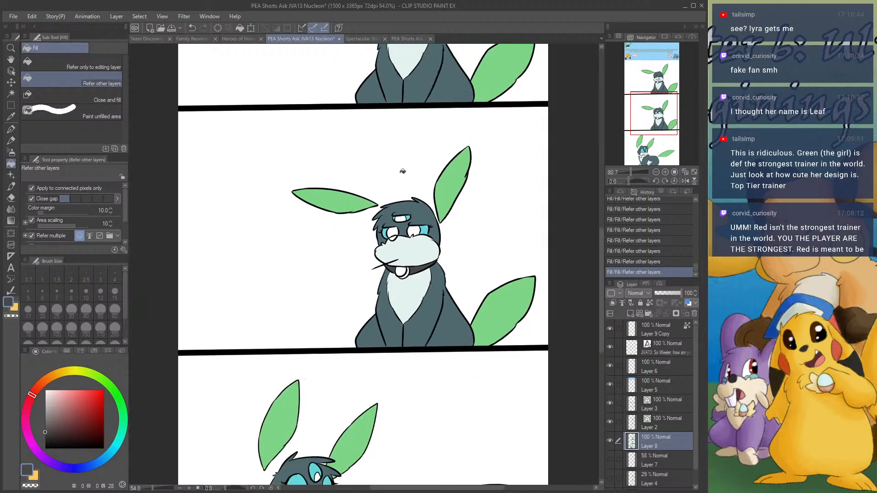
- Fill the third-panel character's collar strap with the dark grey on both sides of the bell, undoing the stray fill over the muzzle
scroll(319, 394, up, 3)
click(347, 400)
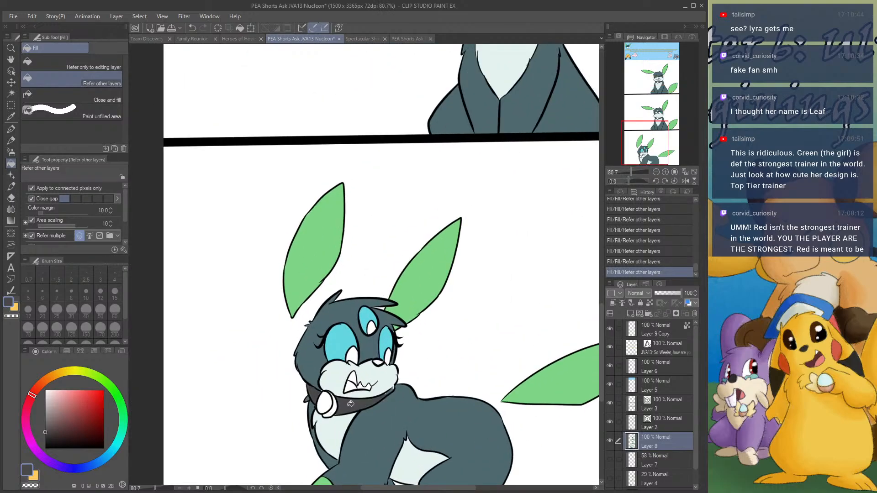
scroll(392, 393, up, 4)
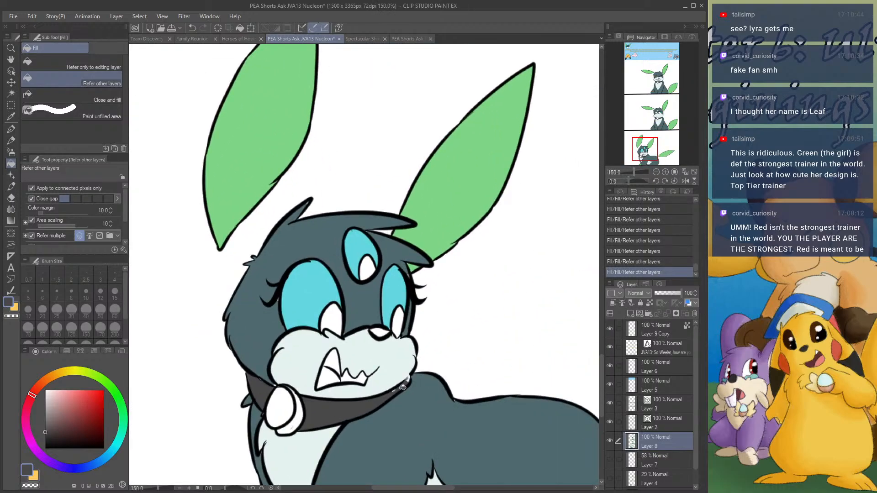
scroll(402, 388, up, 2)
click(416, 371)
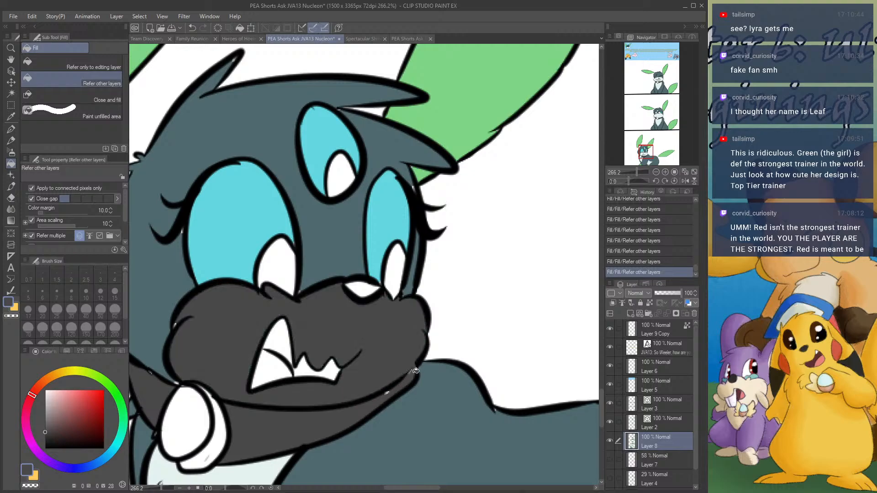
key(ctrl+z)
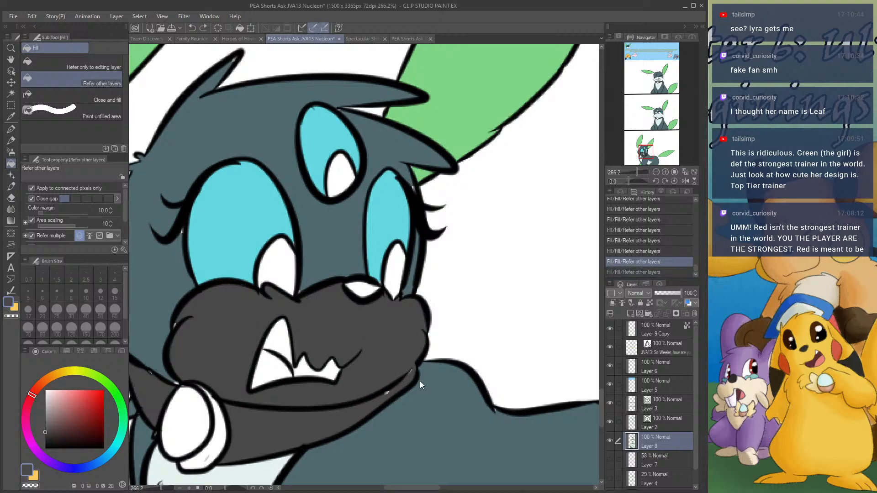
click(414, 372)
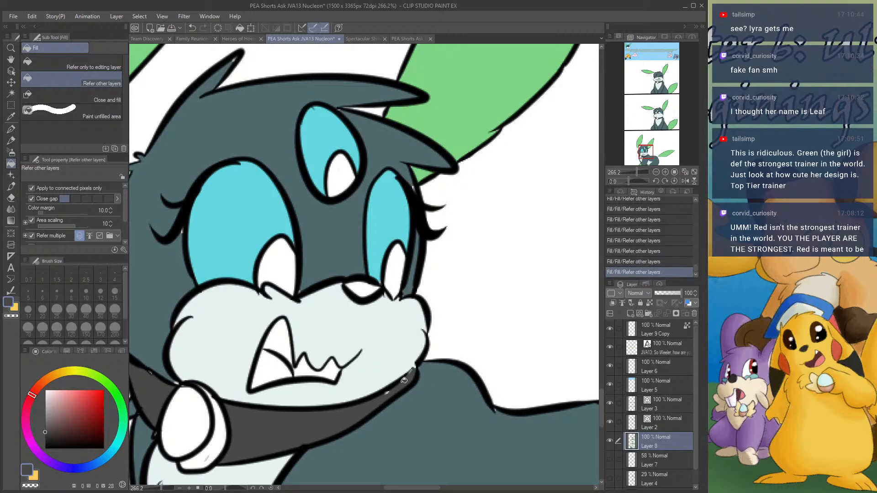
scroll(378, 399, down, 2)
scroll(379, 399, down, 5)
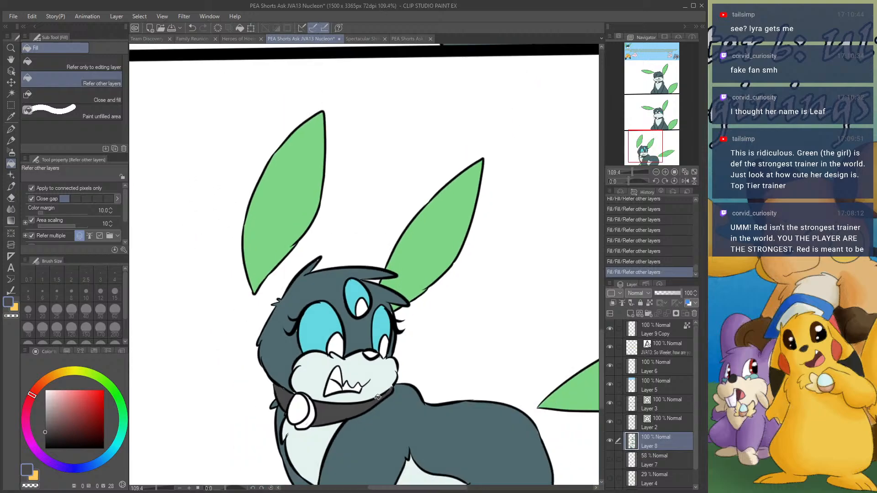
- Sample the grey-blue from the bell's rim in the MechaTogekiss Continuity comic and fill the collar bell rims in all three panels
scroll(379, 398, down, 1)
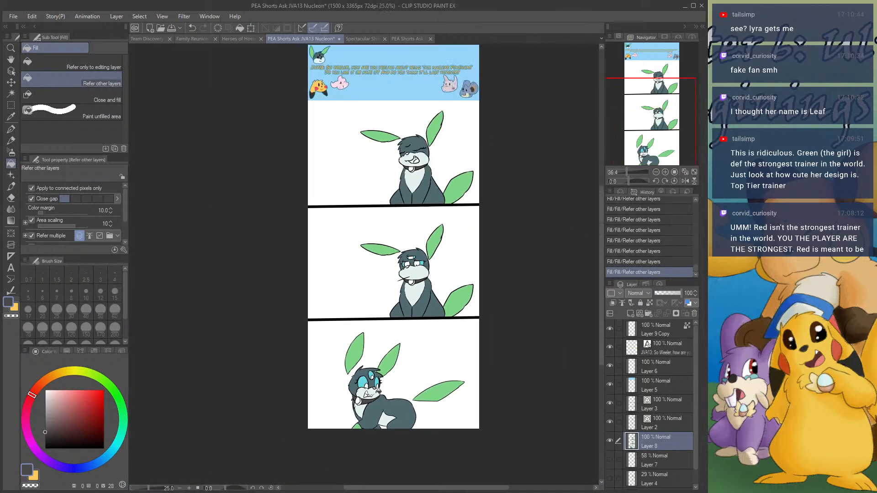
click(404, 37)
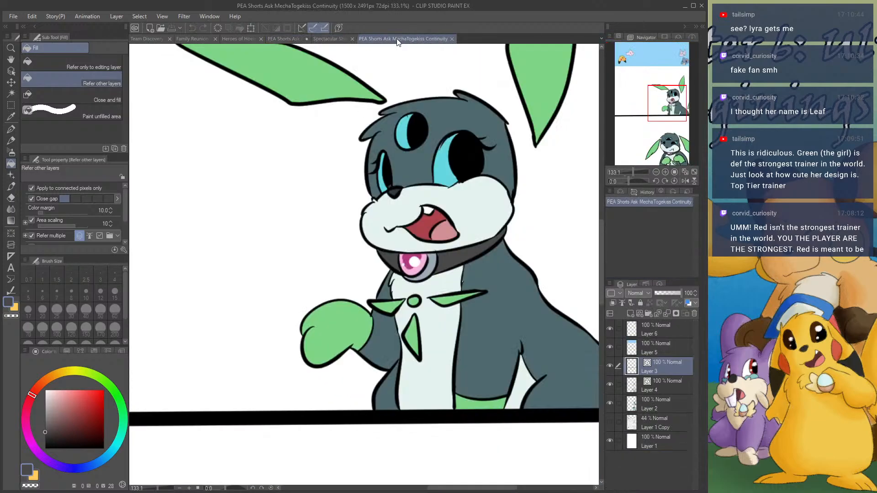
alt+click(443, 267)
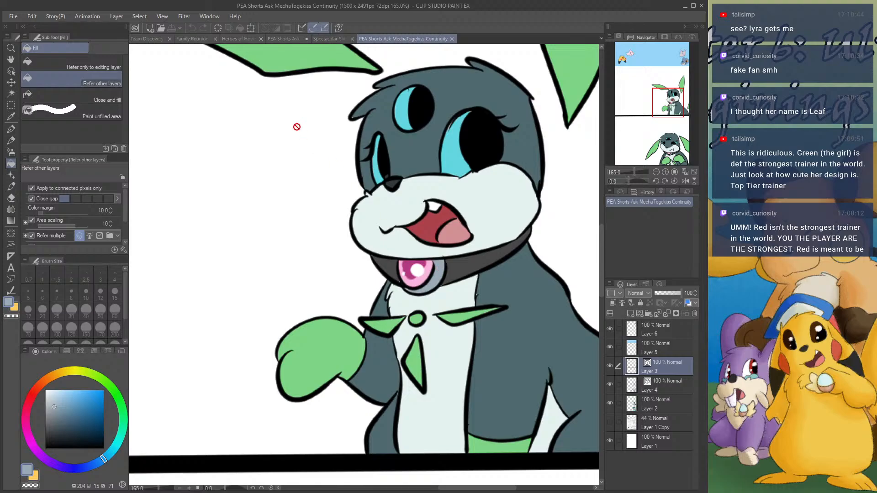
click(288, 39)
scroll(382, 265, up, 1)
scroll(424, 155, up, 1)
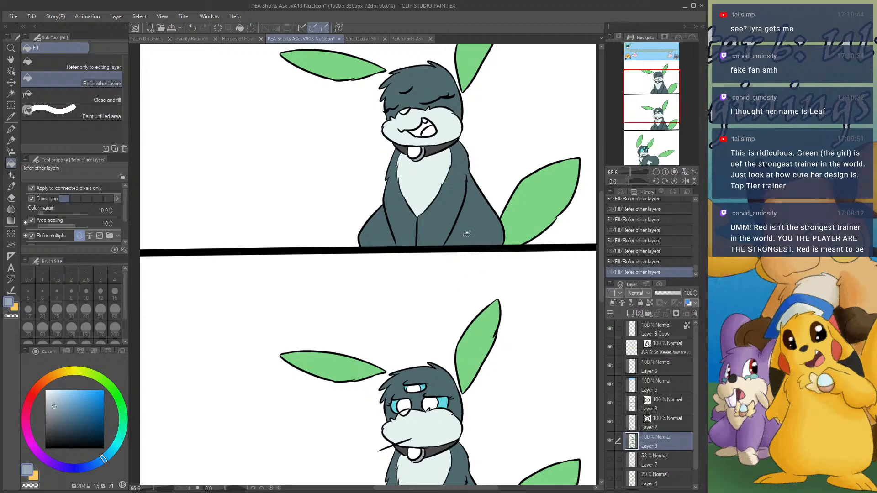
scroll(467, 234, down, 10)
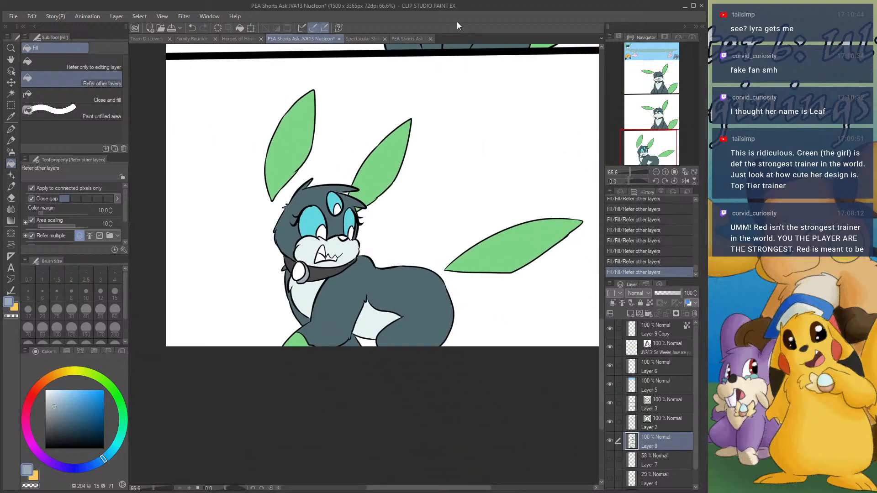
- Sample the light pink from the reference character's collar bell and fill the bell faces in all three panels
click(419, 37)
scroll(411, 229, down, 3)
alt+click(418, 285)
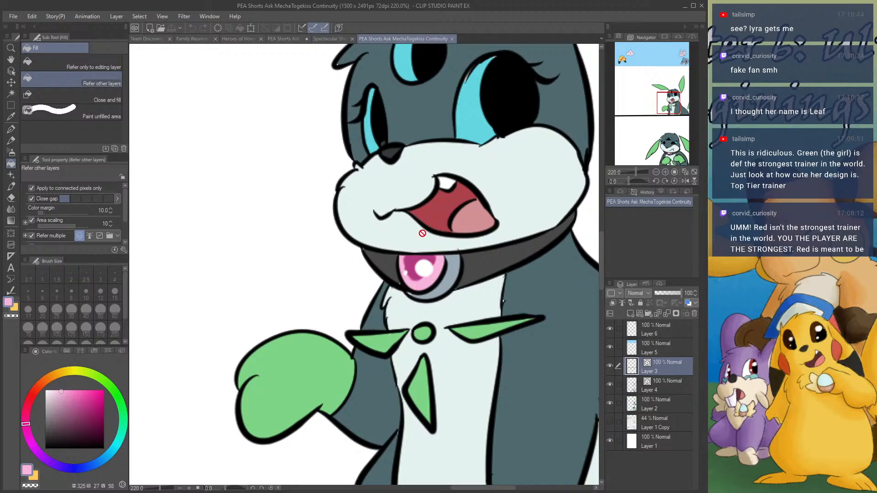
click(241, 41)
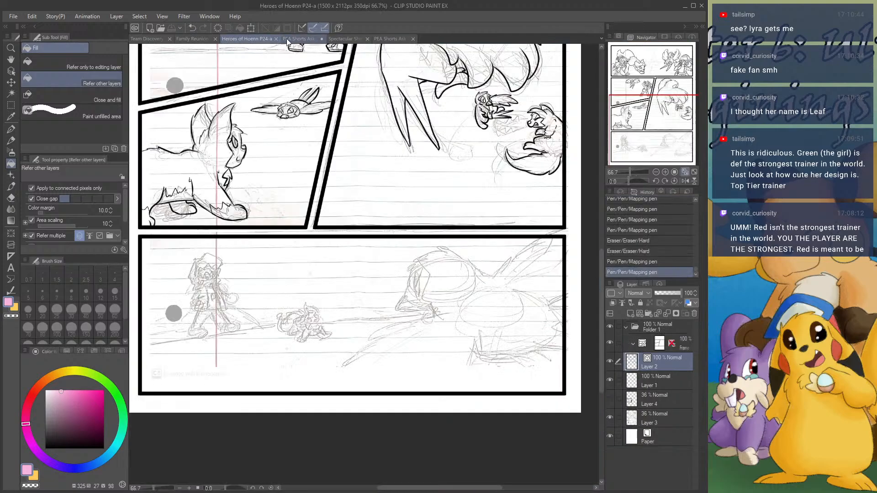
click(296, 41)
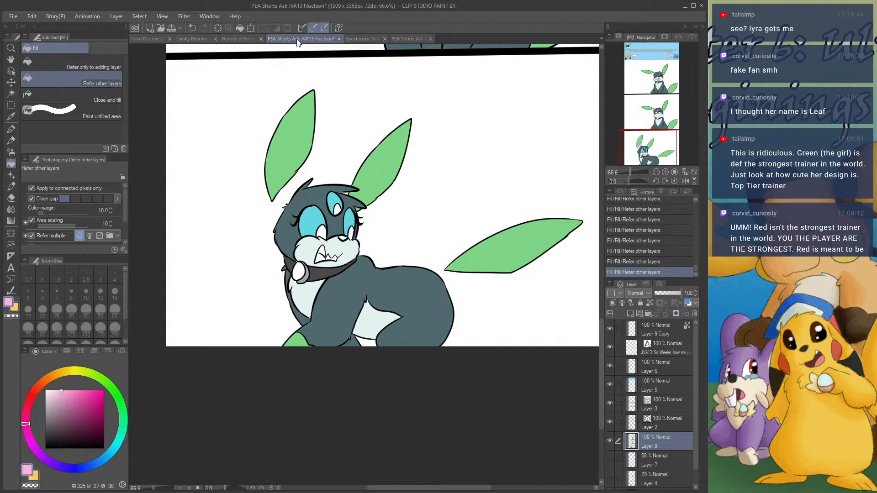
click(297, 271)
click(659, 131)
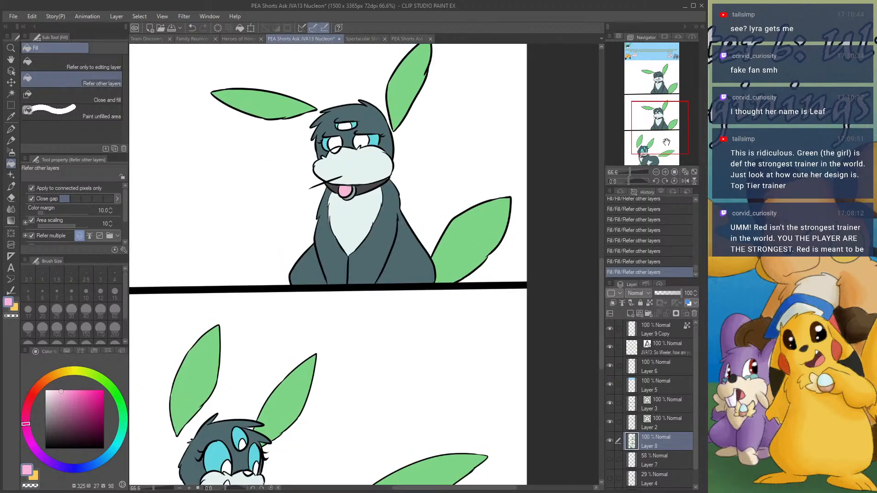
click(648, 89)
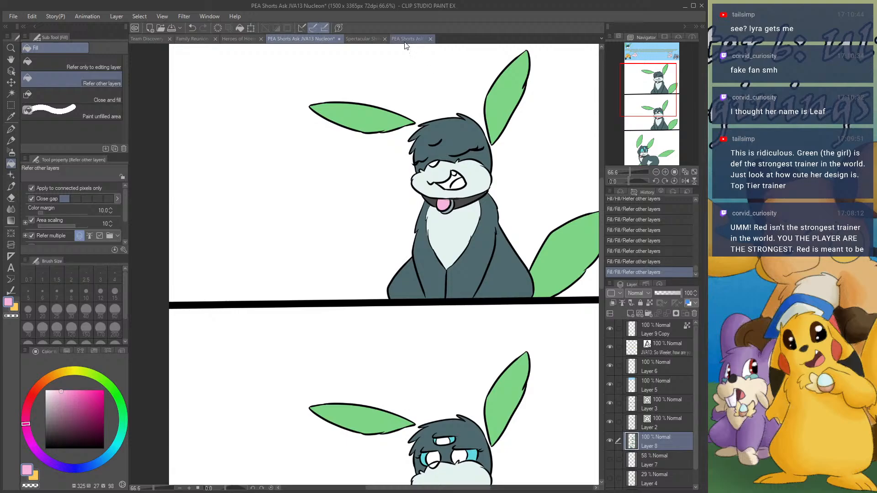
- Sample the dark grey from the reference character's nose and fill the character's nose in all three panels
click(408, 39)
scroll(416, 188, up, 2)
alt+click(385, 151)
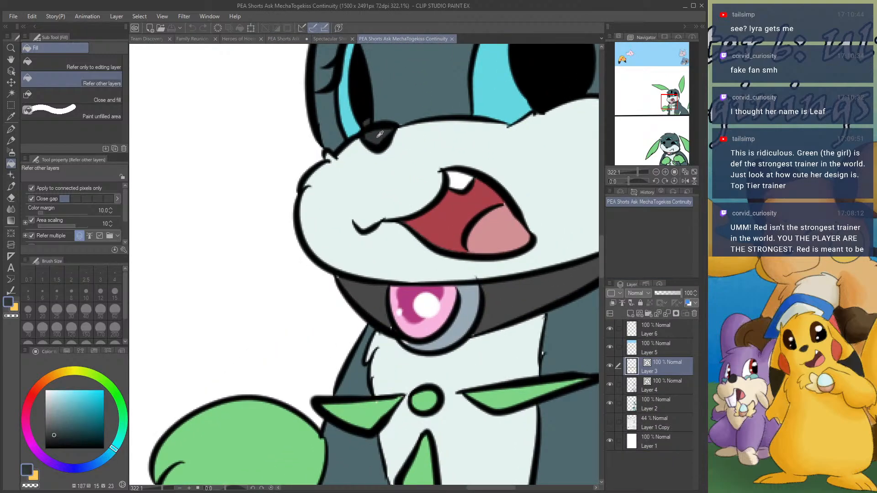
click(331, 39)
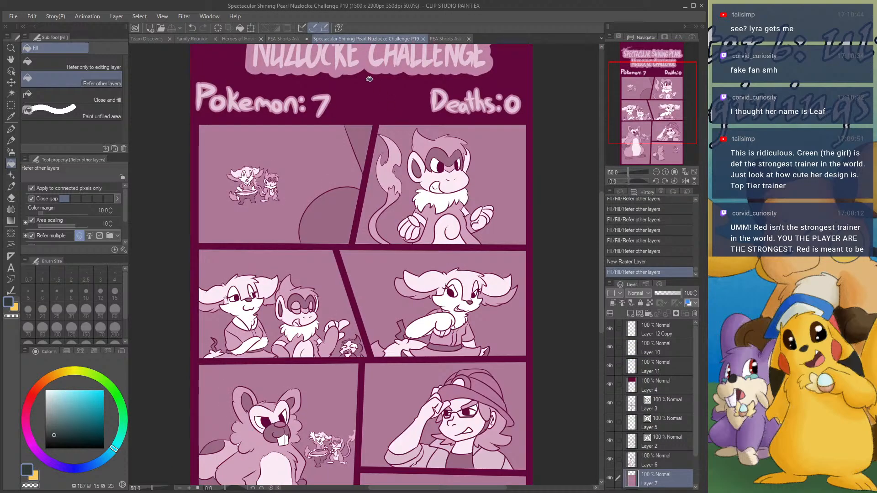
click(288, 39)
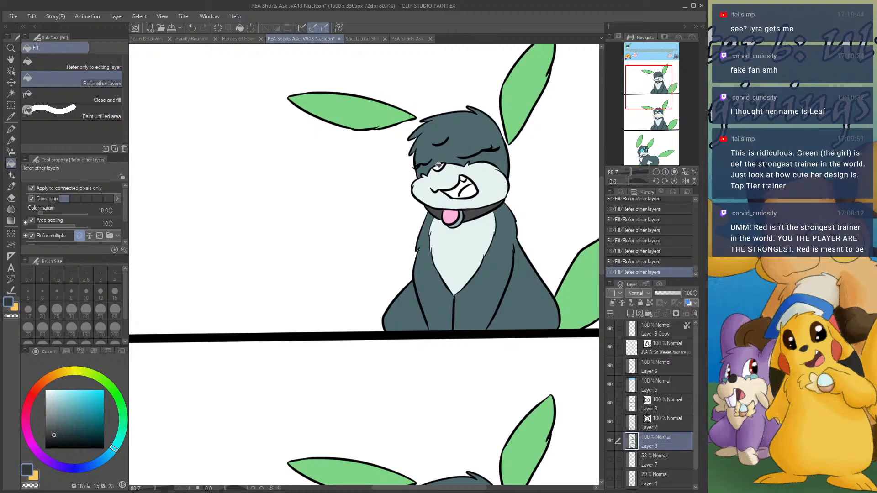
click(644, 122)
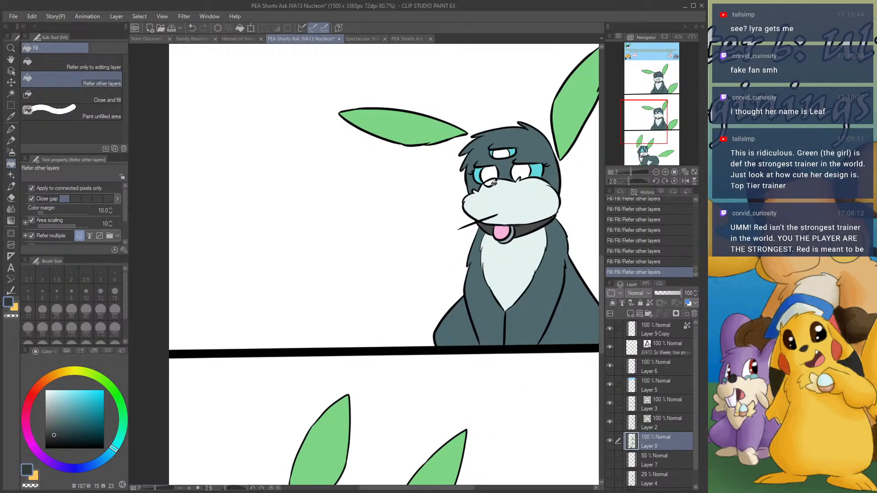
click(624, 153)
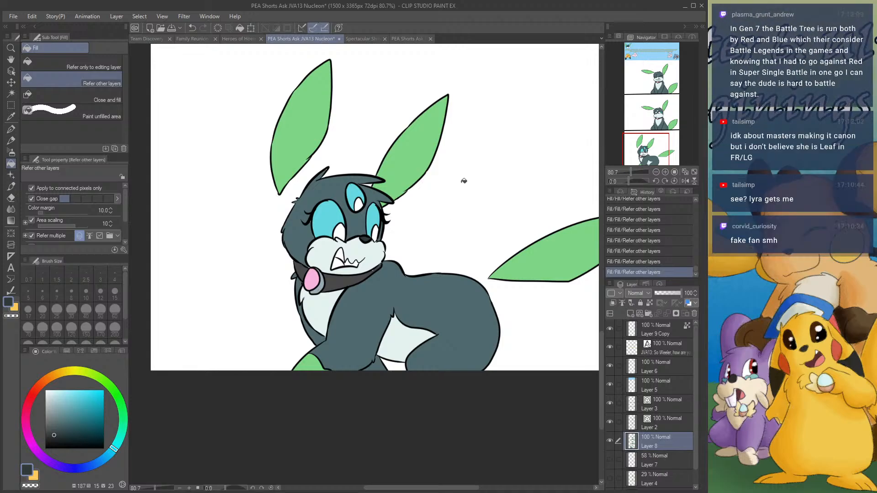
- Sample the tongue pink from the reference character and fill the tongues in the third and first panels
click(407, 38)
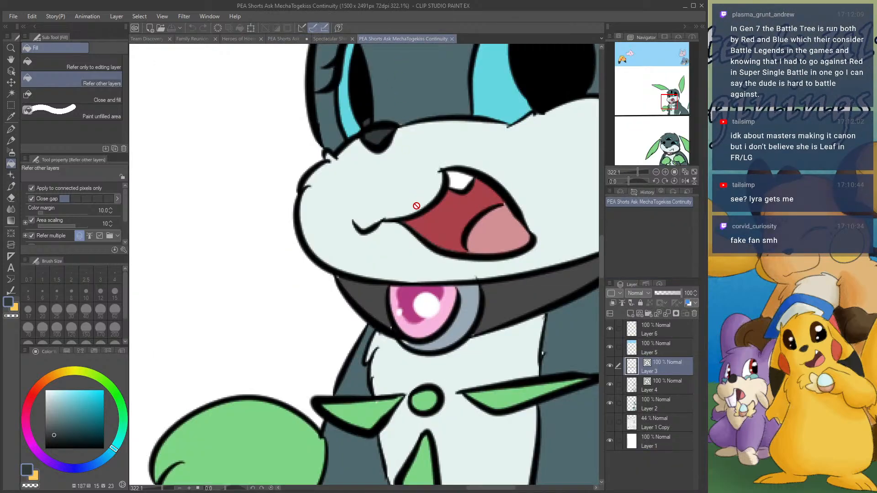
alt+click(482, 216)
click(280, 41)
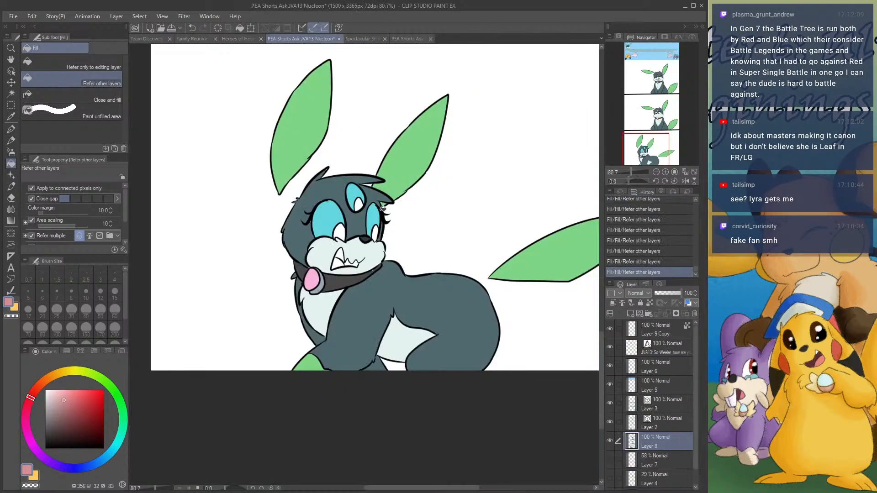
drag(657, 114, 652, 91)
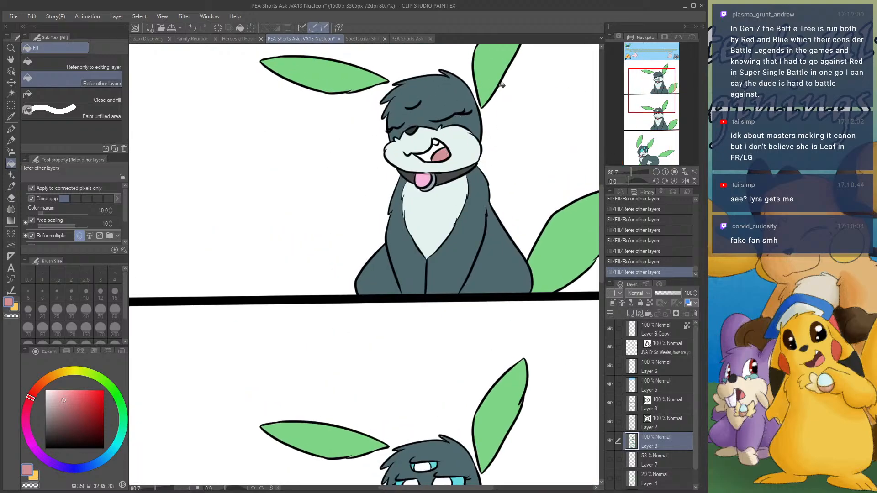
- Sample the mouth red from the reference character and fill the open mouths in the first and third panels, undoing the stray fill over the muzzle
click(402, 38)
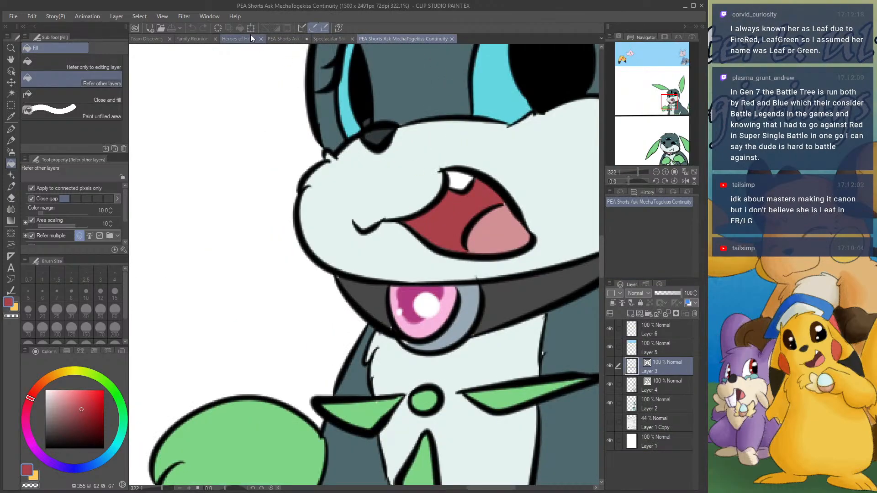
click(286, 39)
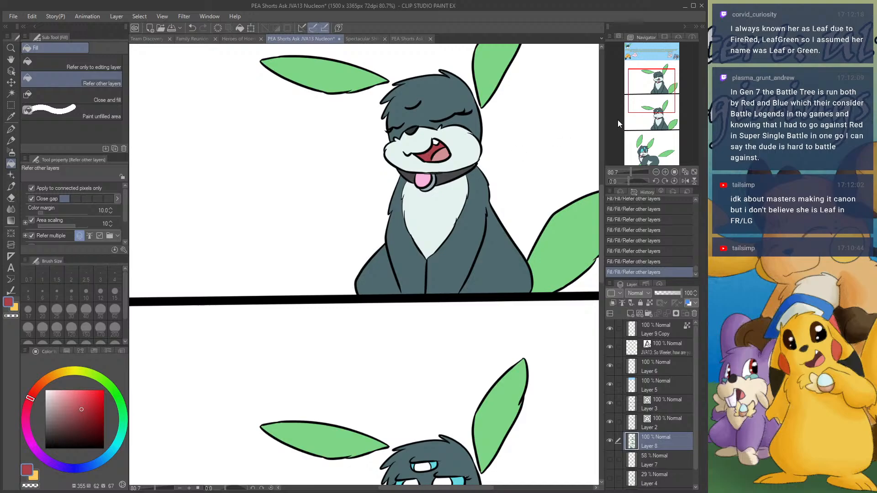
scroll(567, 182, down, 10)
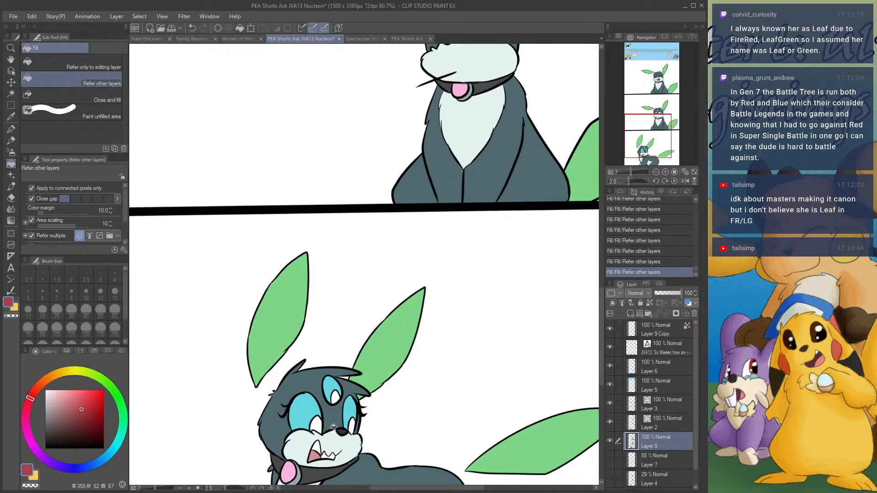
click(324, 447)
scroll(336, 446, up, 4)
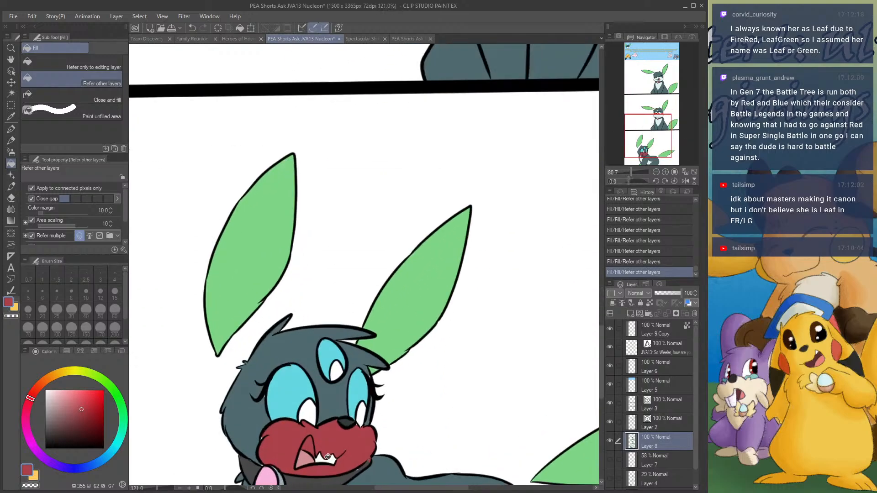
key(ctrl+z)
scroll(325, 452, down, 3)
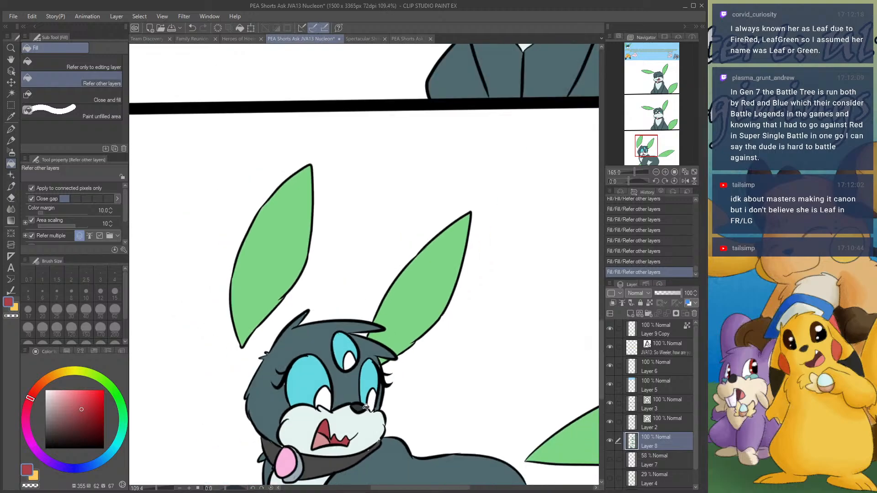
- Sample black from the line art and fill the pupils of all three eyes in the third and second panels
alt+click(329, 416)
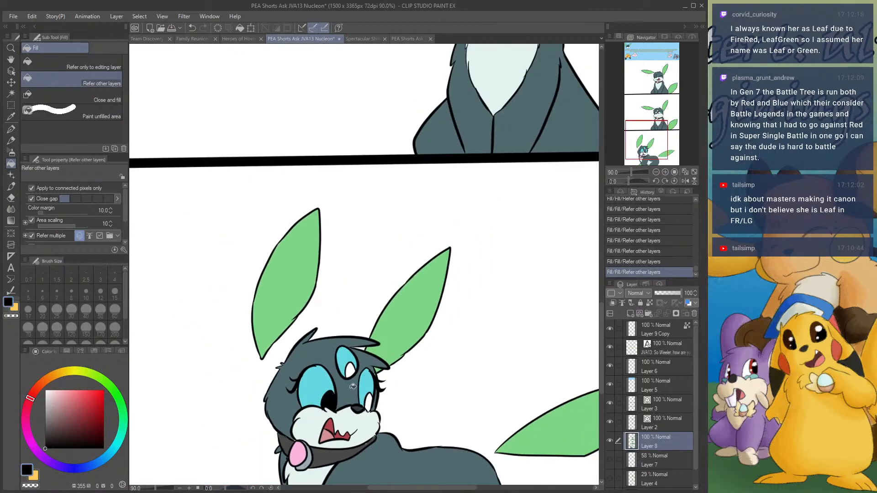
scroll(372, 392, down, 2)
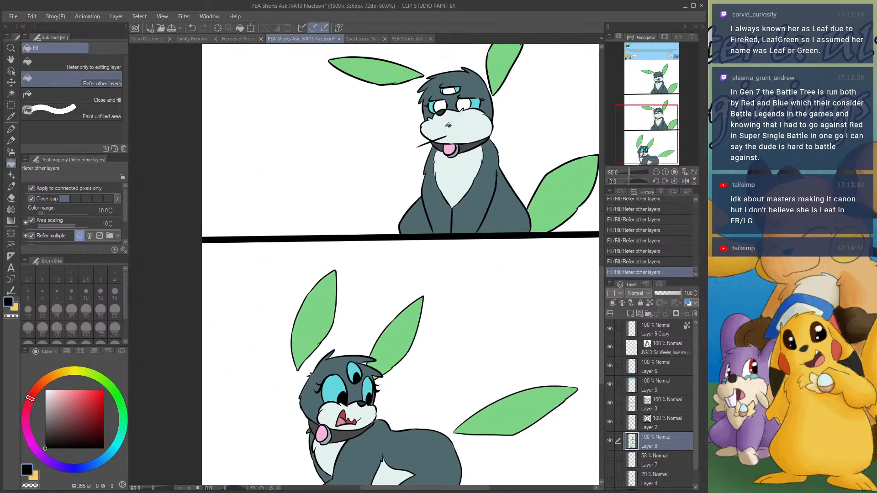
click(440, 106)
click(451, 91)
click(463, 101)
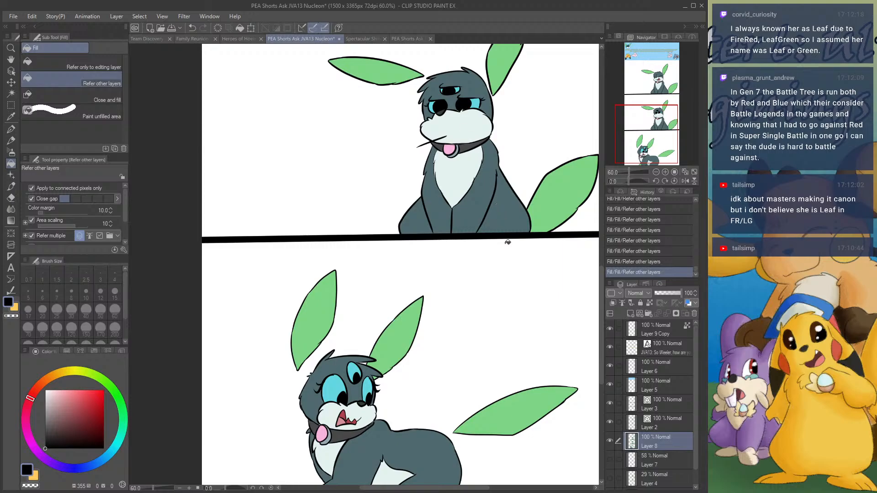
scroll(507, 243, down, 5)
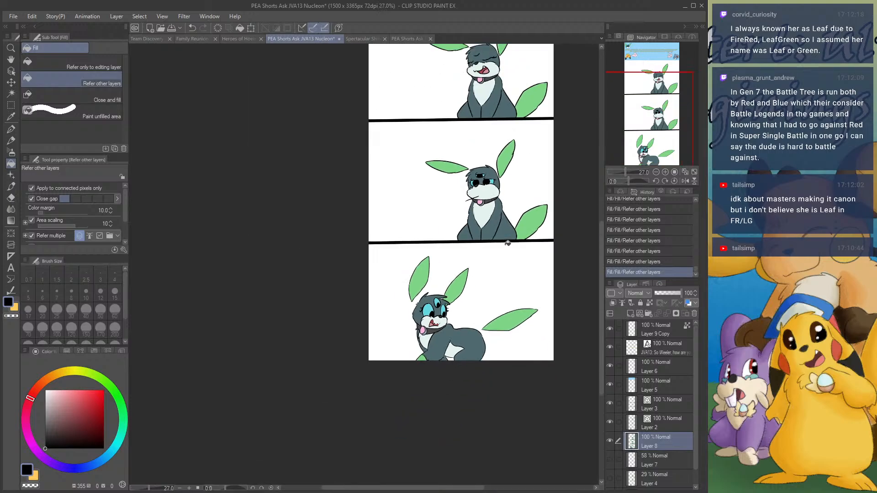
scroll(493, 137, up, 5)
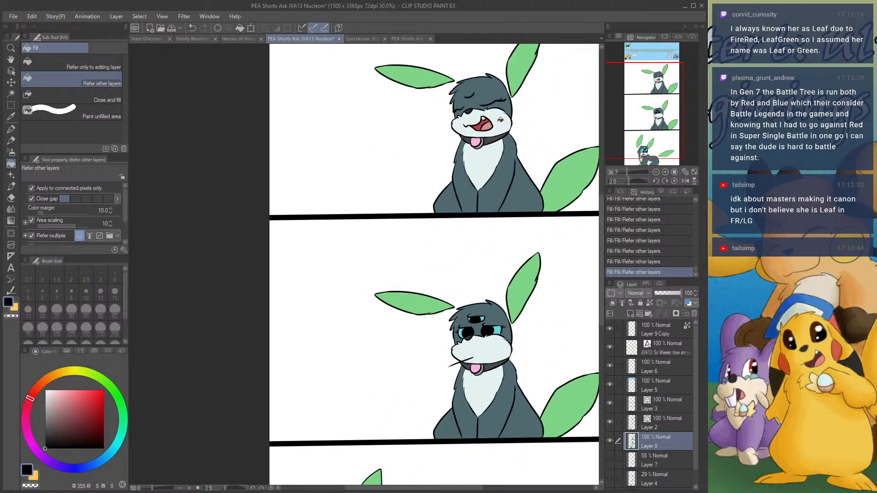
scroll(500, 120, up, 3)
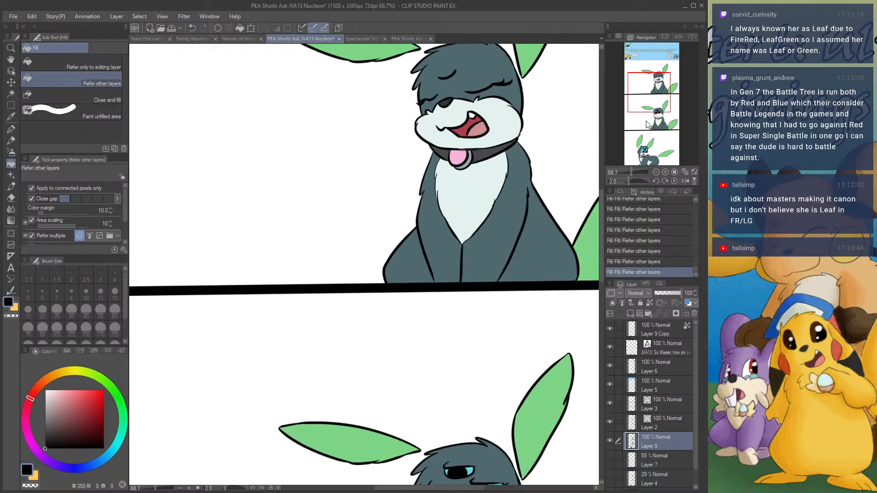
drag(649, 114, 655, 132)
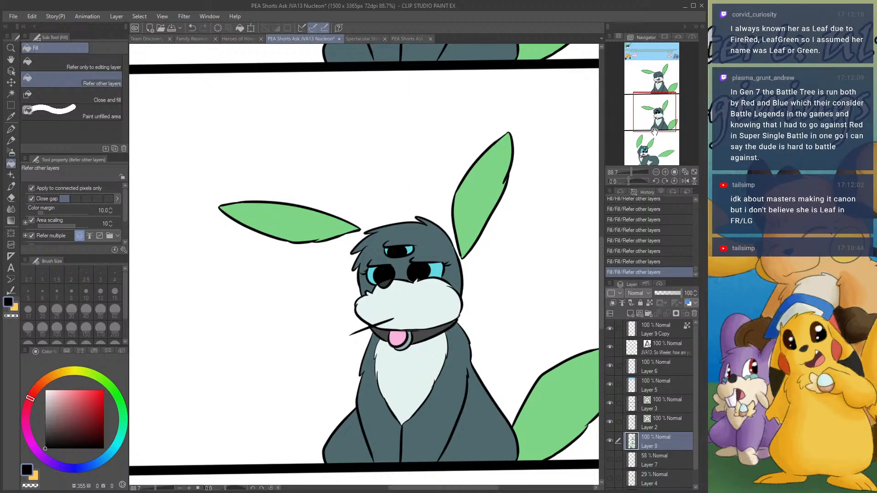
drag(654, 132, 653, 158)
scroll(456, 239, down, 2)
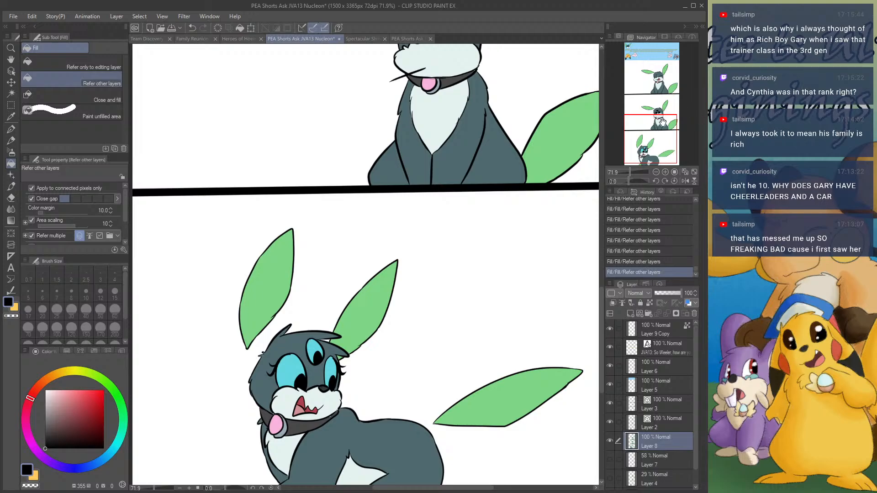
- Sample the dark magenta from the reference character's collar bell and return to the Nucleon comic
drag(666, 123, 666, 71)
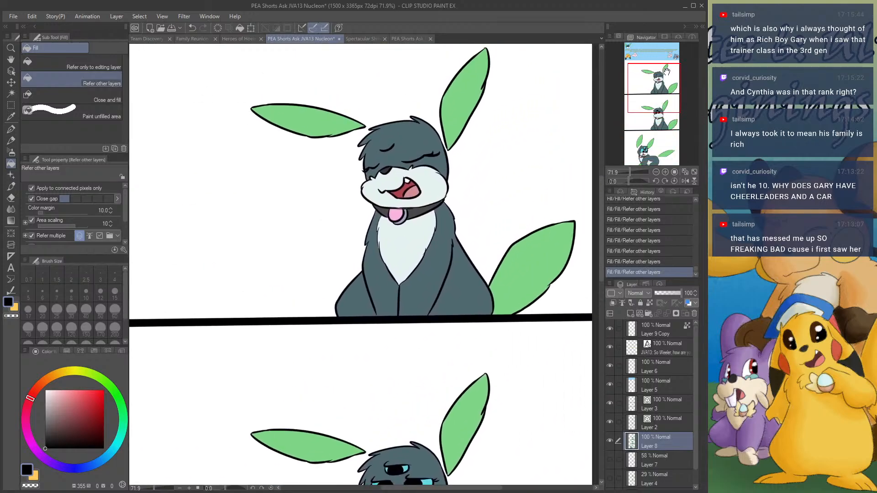
click(404, 44)
alt+click(407, 299)
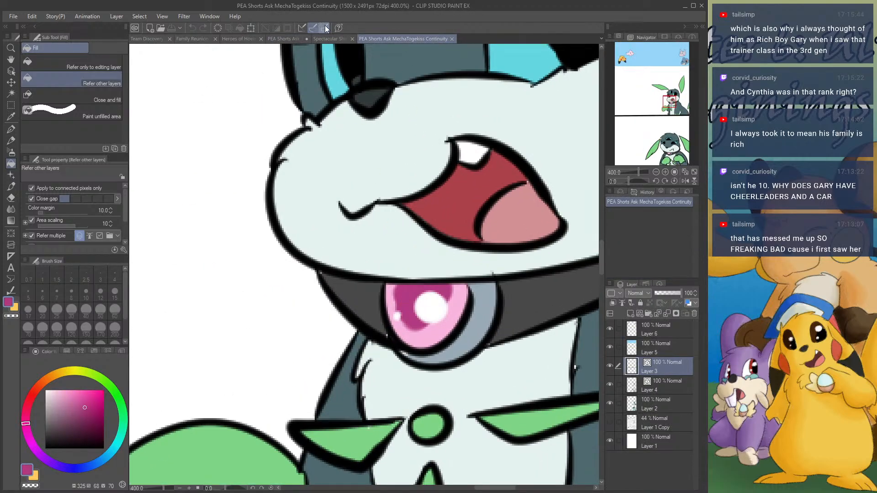
click(328, 42)
click(287, 40)
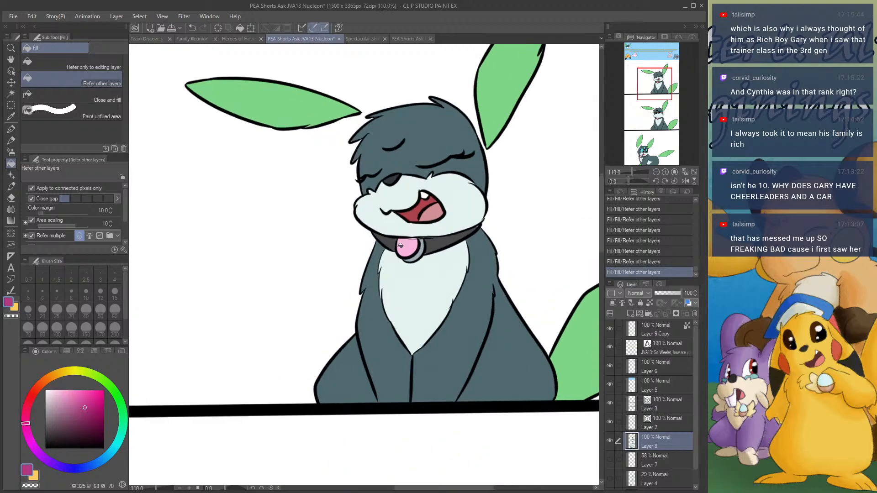
- Paint a dark magenta spot inside the pink collar bell in all three panels using the Mapping pen at size 15
scroll(400, 247, up, 2)
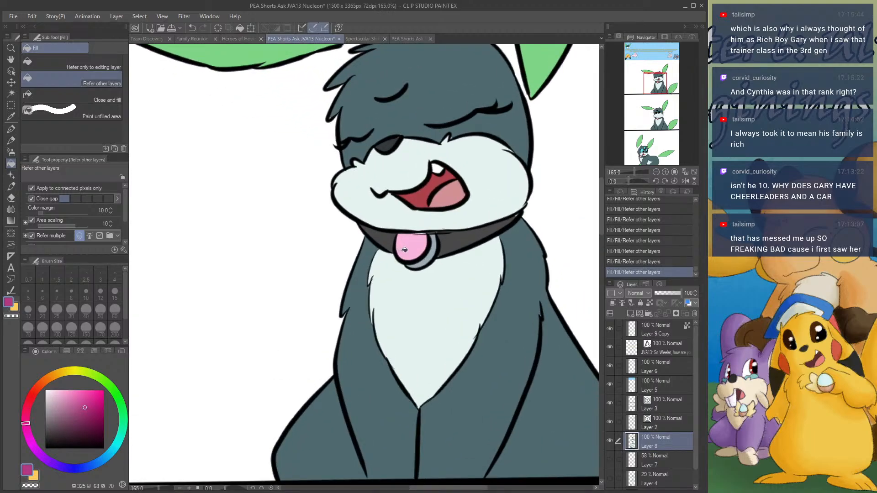
click(11, 130)
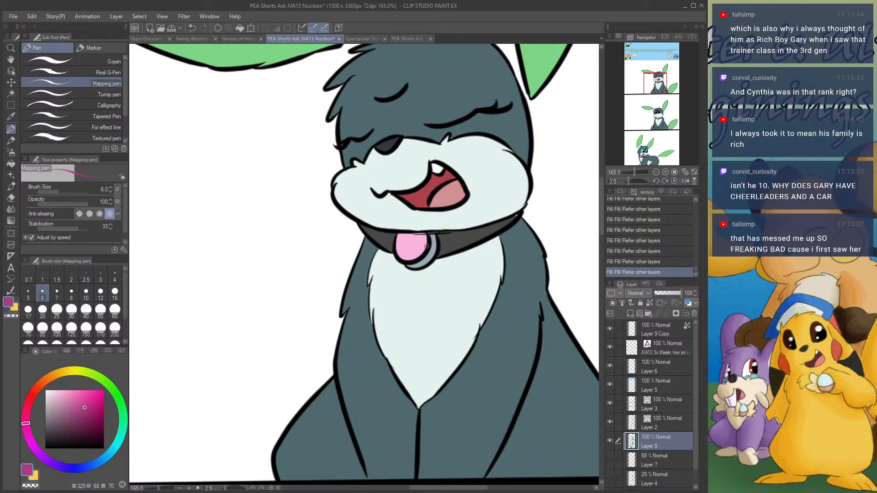
click(115, 295)
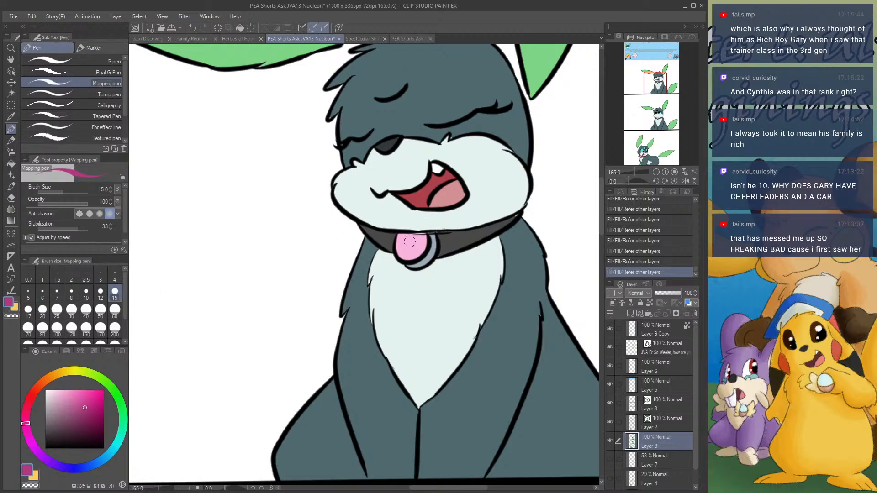
drag(410, 247, 409, 250)
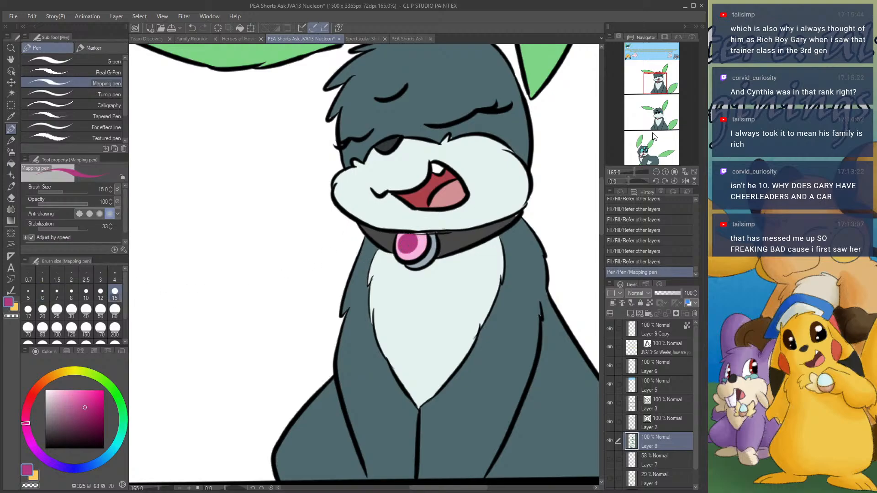
click(657, 121)
mouse_move(383, 223)
mouse_down()
mouse_move(373, 231)
mouse_move(382, 227)
mouse_up()
click(647, 157)
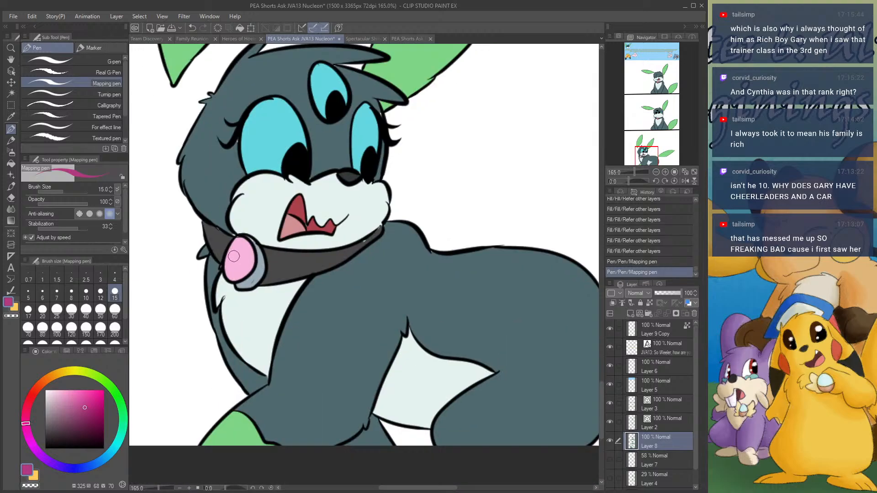
mouse_move(238, 246)
mouse_down()
mouse_move(233, 253)
mouse_move(245, 261)
mouse_move(229, 259)
mouse_move(238, 250)
mouse_up()
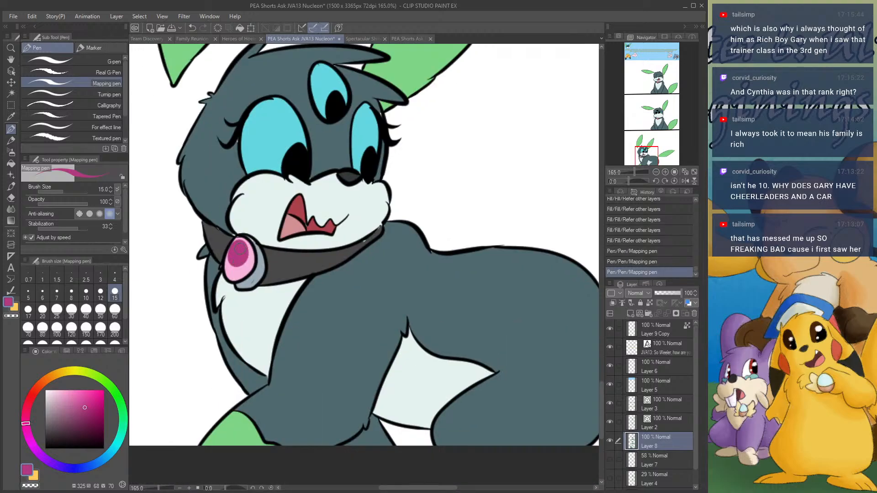
- Choose white, undo the stray highlight on Layer 8, and paint the third panel's collar bell highlights on Layer 2
click(45, 391)
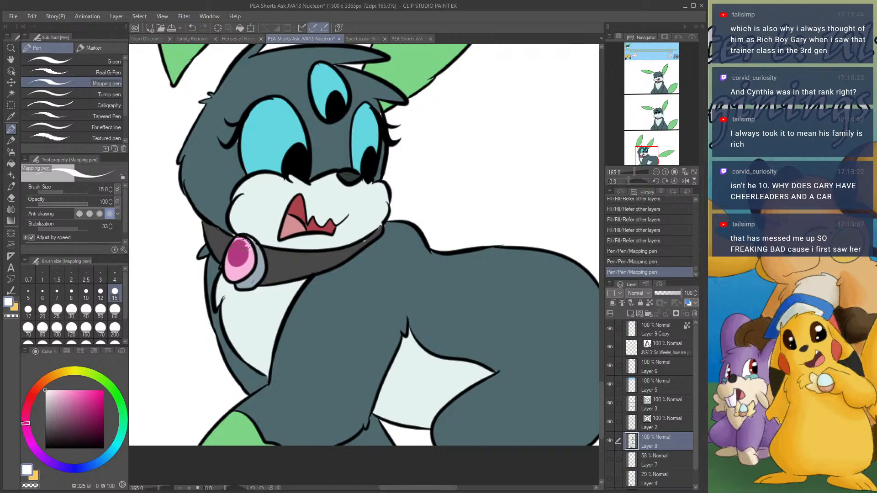
drag(240, 253, 246, 246)
key(ctrl+z)
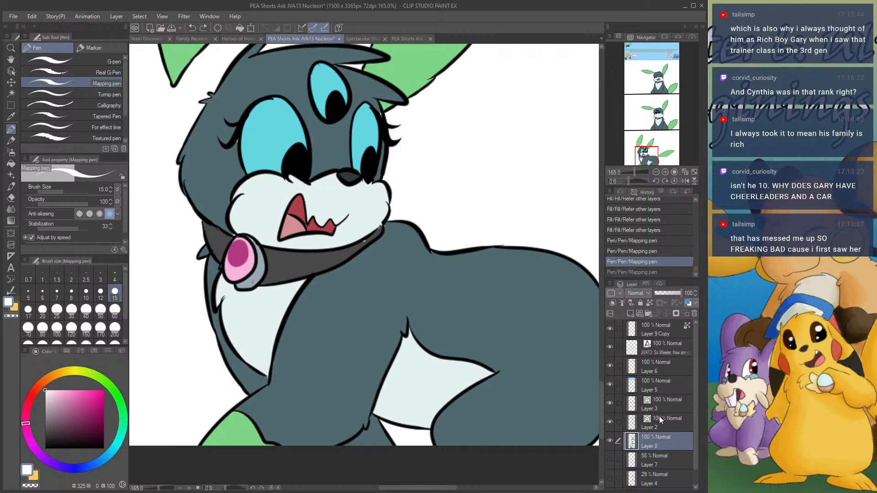
click(659, 416)
drag(242, 247, 228, 265)
- Paint a large and a small white highlight in each of the third panel character's three eyes
mouse_move(275, 127)
mouse_down()
mouse_move(285, 133)
mouse_move(272, 129)
mouse_up()
drag(298, 159, 299, 162)
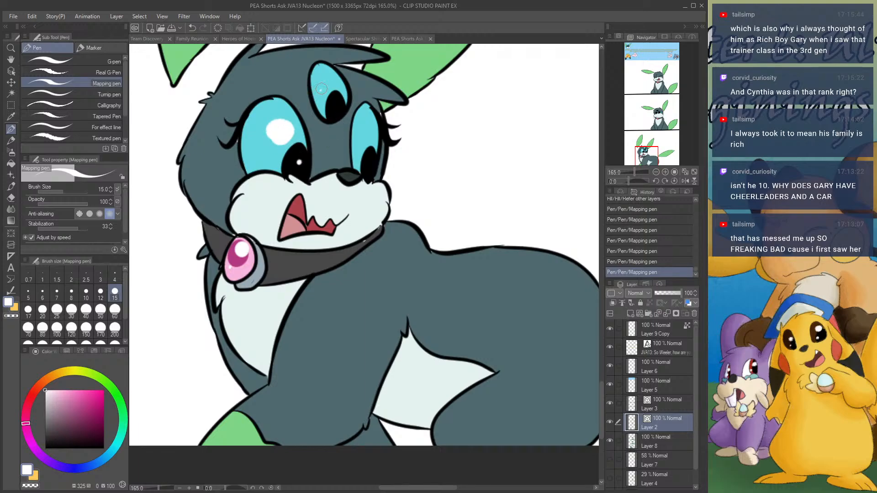
drag(321, 87, 339, 105)
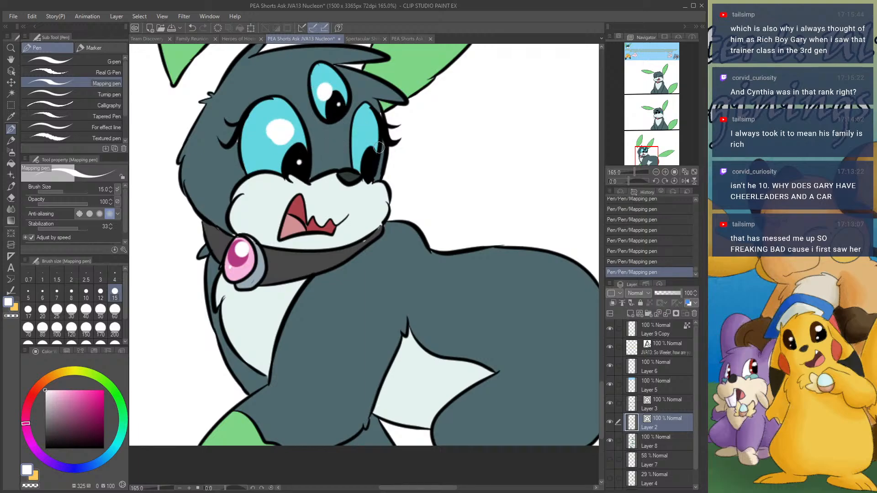
drag(361, 134, 371, 163)
- Add large and small white highlights to all three eyes of the character in the second panel
drag(657, 108, 654, 115)
drag(369, 198, 370, 200)
click(388, 208)
drag(404, 161, 405, 163)
click(419, 166)
drag(457, 194, 456, 196)
click(473, 203)
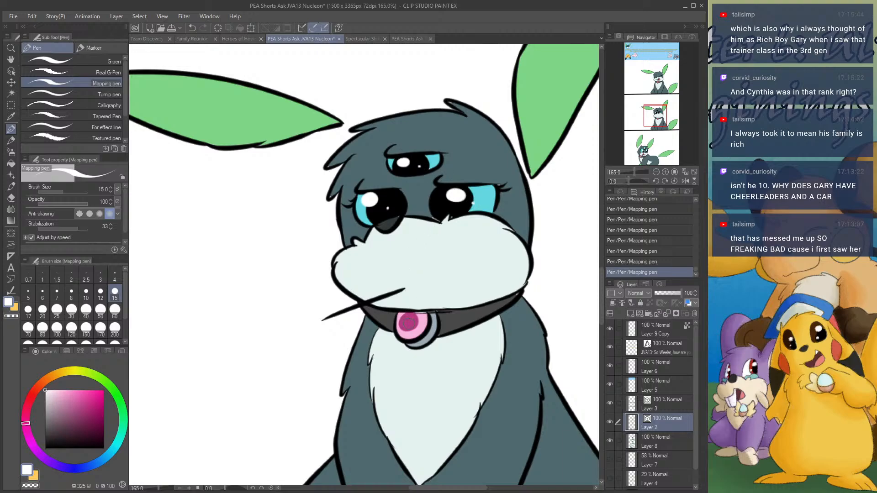
- Add a large and a small white highlight to the collar bells in the second and first panels
drag(404, 319, 408, 321)
click(416, 329)
click(656, 91)
drag(657, 92, 656, 89)
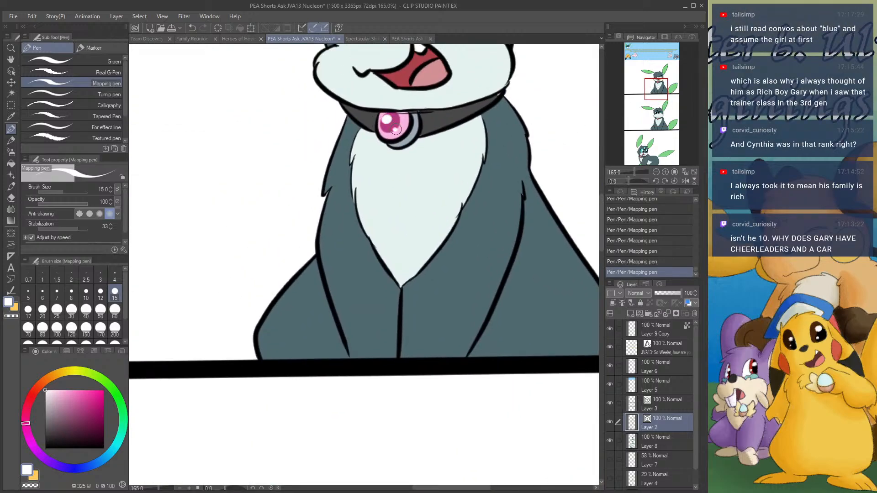
- Examine the coloured character in the three panels, both up close and across the whole comic page
drag(660, 92, 658, 85)
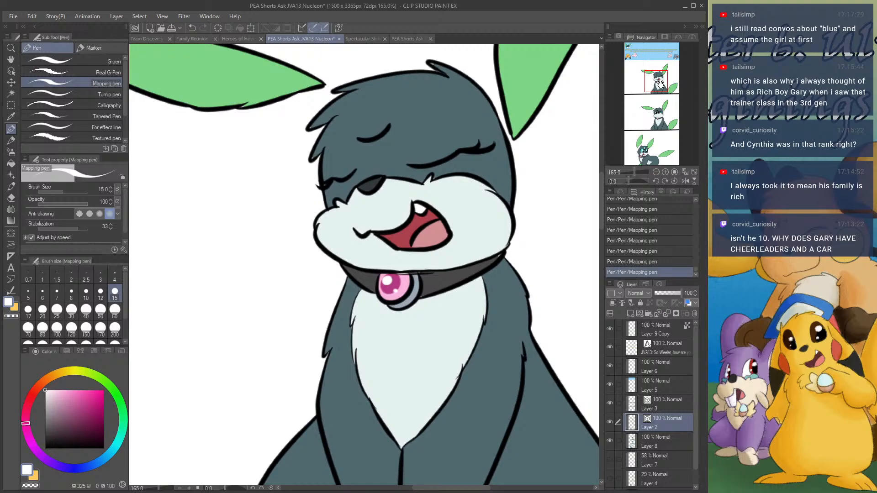
drag(660, 84, 660, 83)
scroll(659, 84, down, 3)
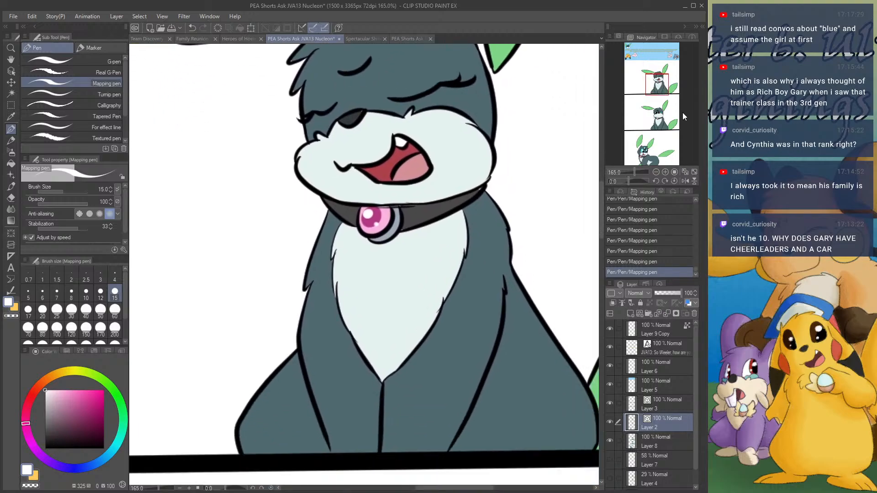
click(683, 171)
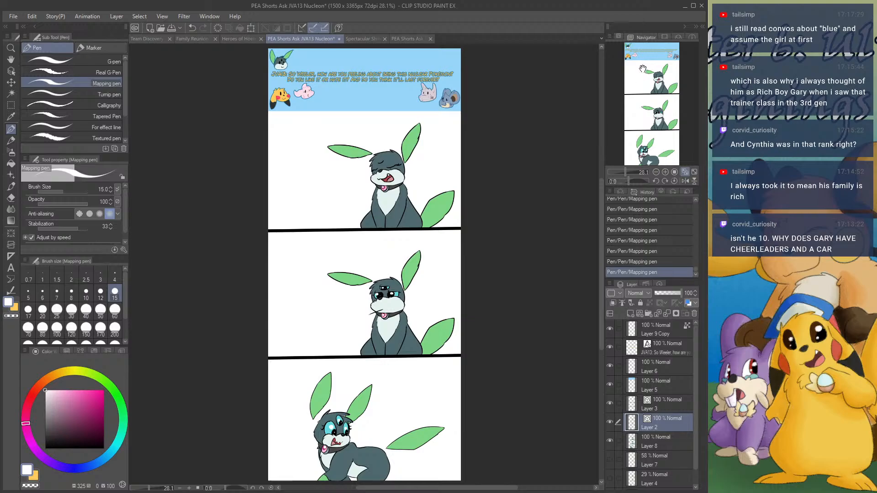
scroll(383, 243, up, 4)
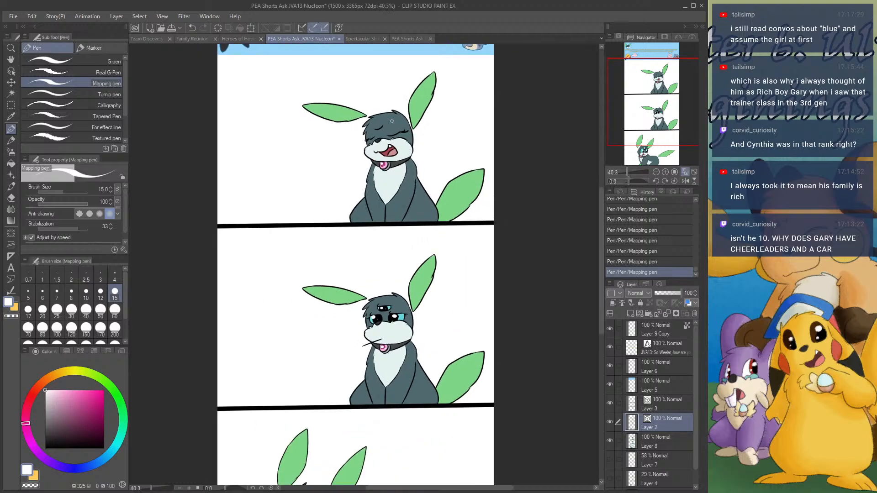
scroll(389, 130, down, 4)
scroll(401, 296, up, 5)
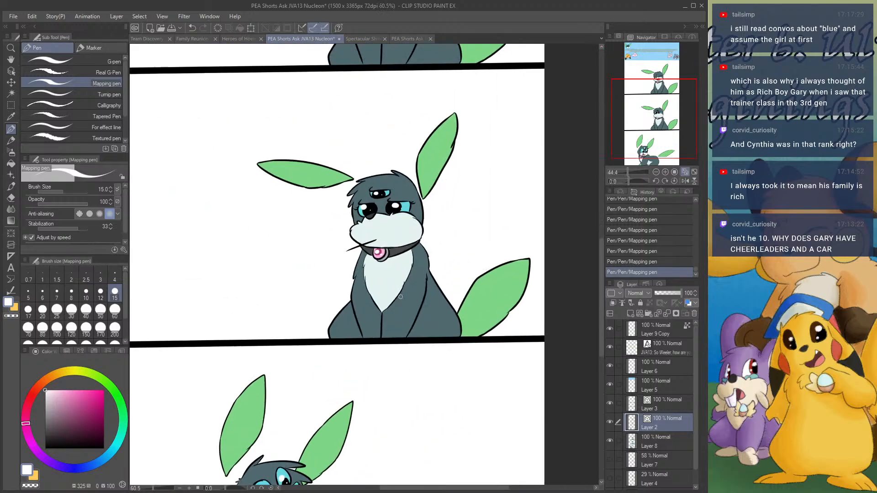
scroll(401, 297, down, 1)
scroll(372, 201, up, 7)
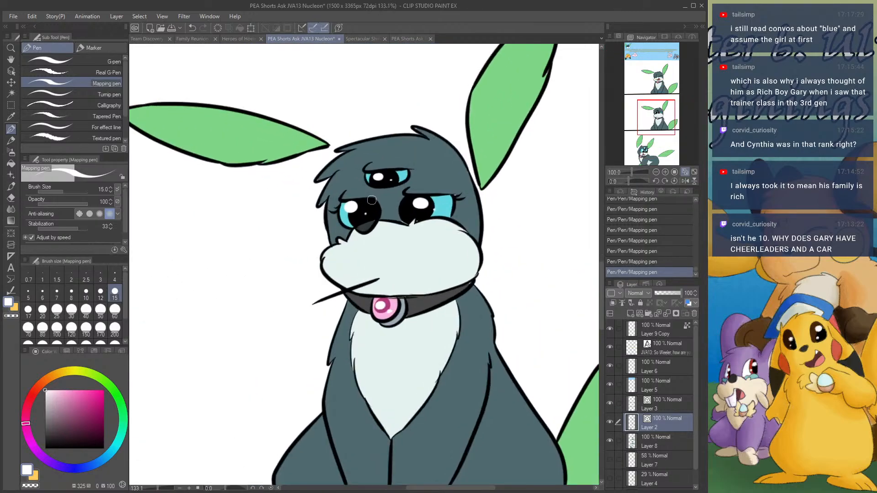
scroll(372, 201, down, 7)
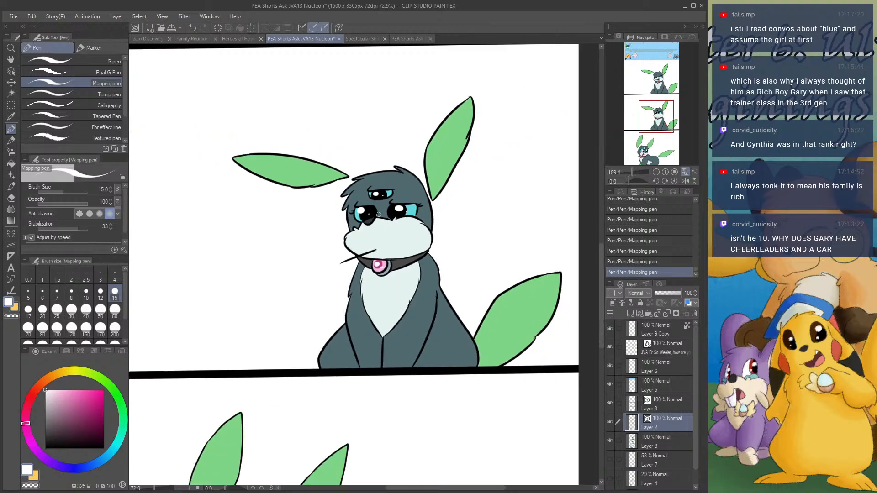
scroll(419, 247, up, 1)
scroll(429, 219, down, 3)
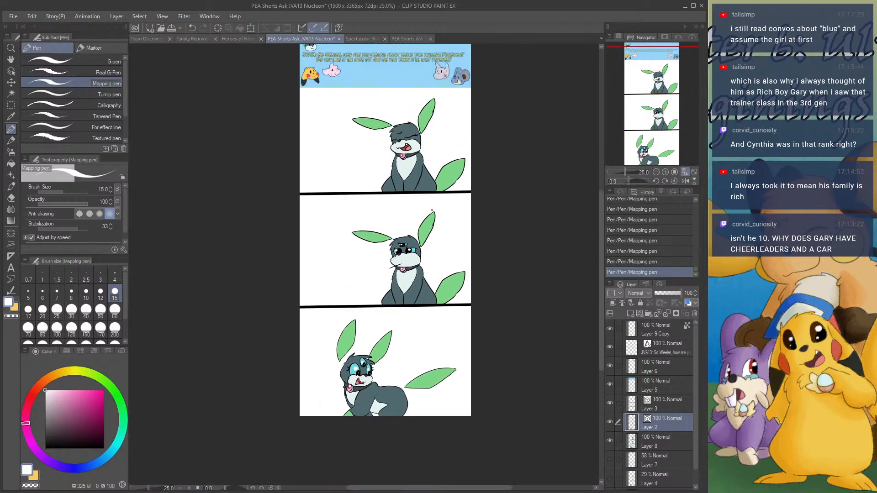
- Switch to the Spectacular Shining Pearl Nuzlocke Challenge P19 page, sample its mauve panel background and pick a lighter tint of it
click(358, 38)
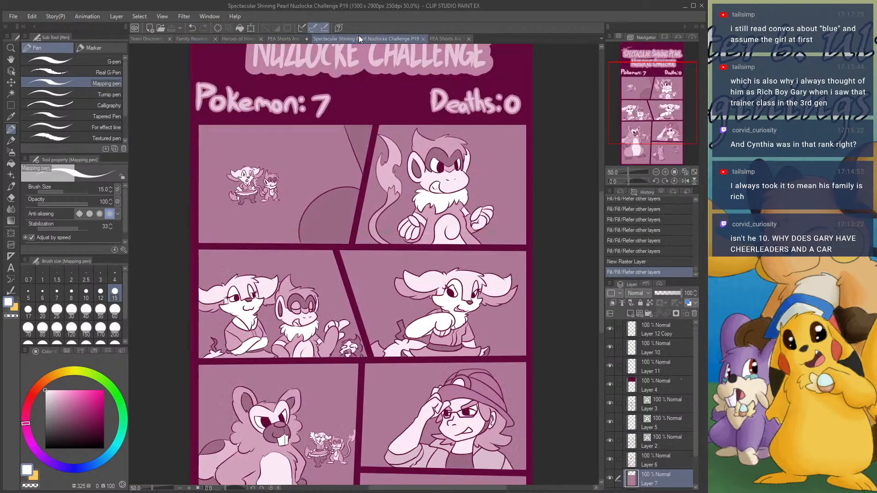
scroll(414, 88, down, 1)
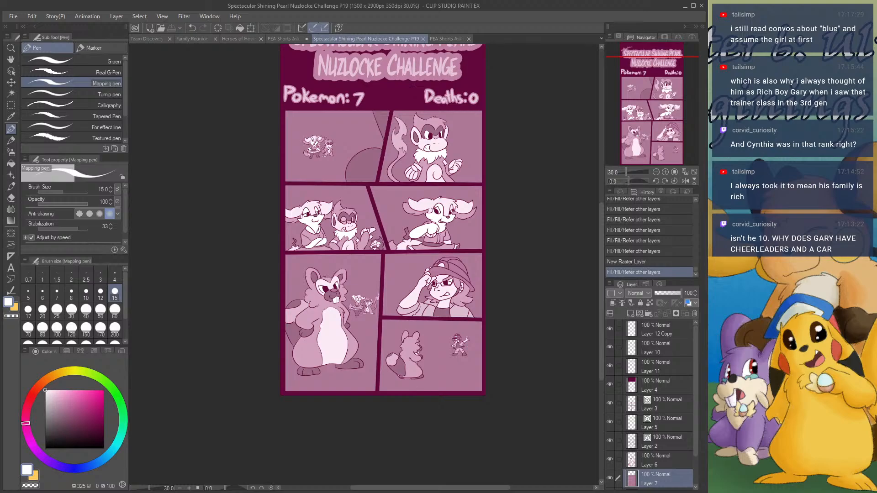
scroll(355, 153, up, 4)
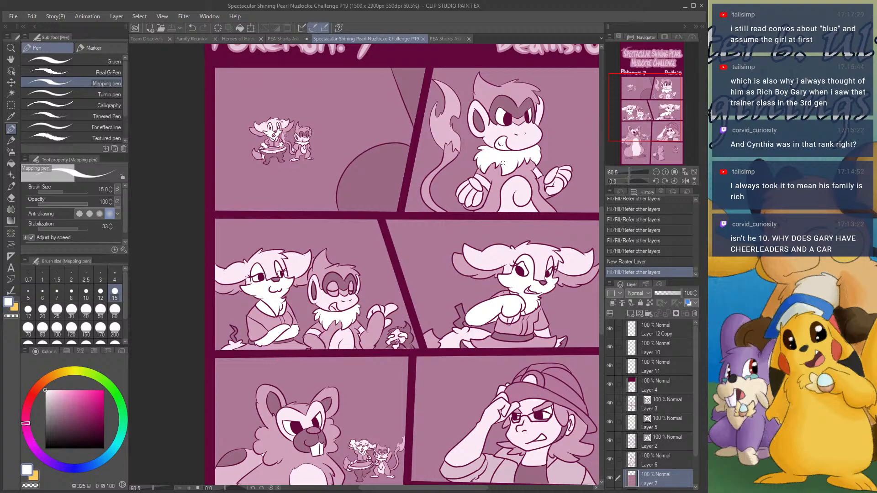
scroll(340, 180, up, 3)
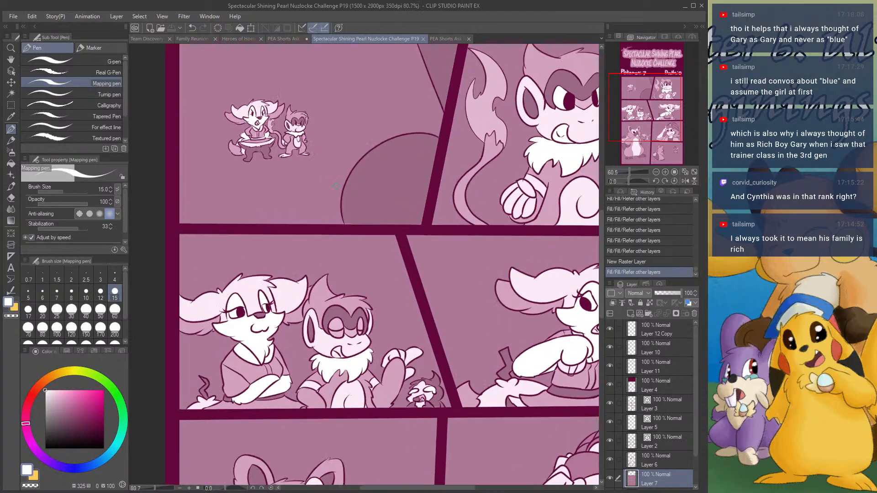
scroll(340, 180, up, 1)
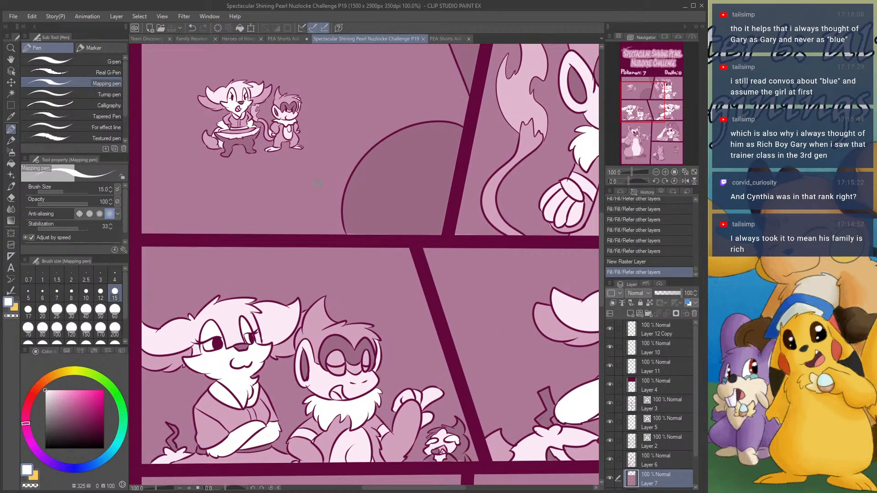
scroll(318, 184, down, 3)
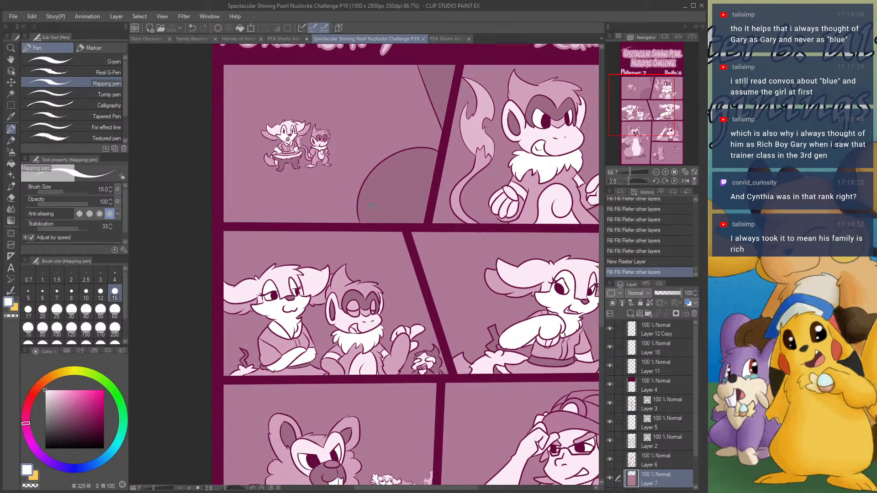
alt+click(368, 131)
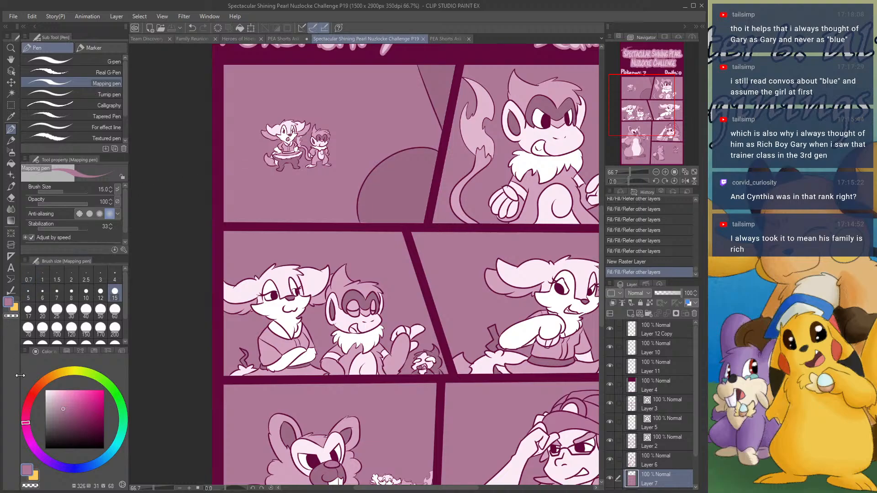
click(57, 405)
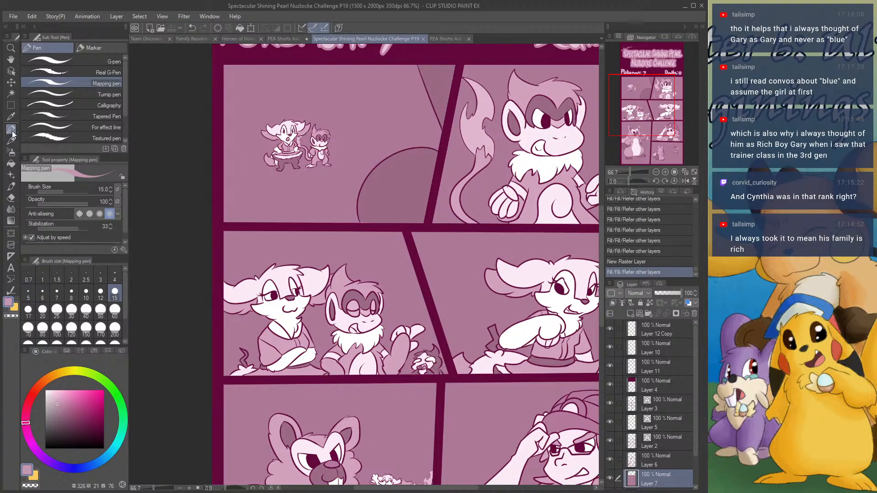
- Paint over all the panel backgrounds on Layer 7 with the lighter mauve, using the Mapping pen at size 2000
scroll(200, 276, down, 4)
scroll(404, 317, down, 2)
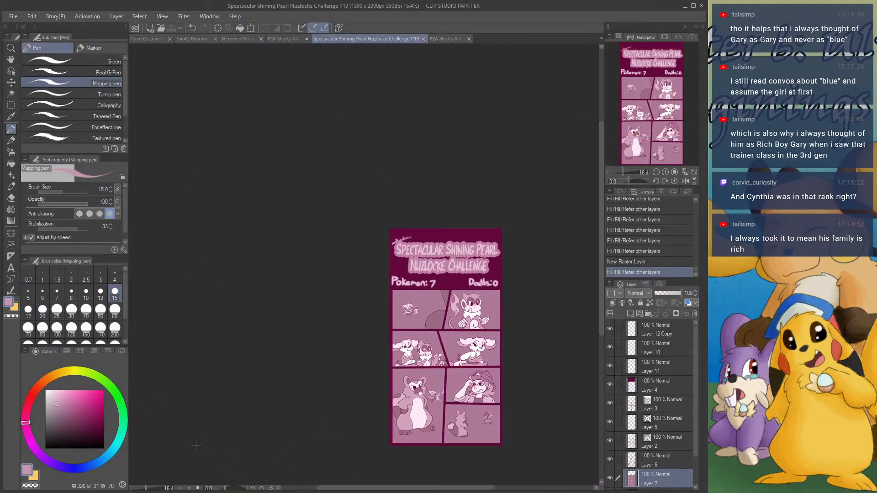
scroll(71, 310, down, 2)
click(86, 333)
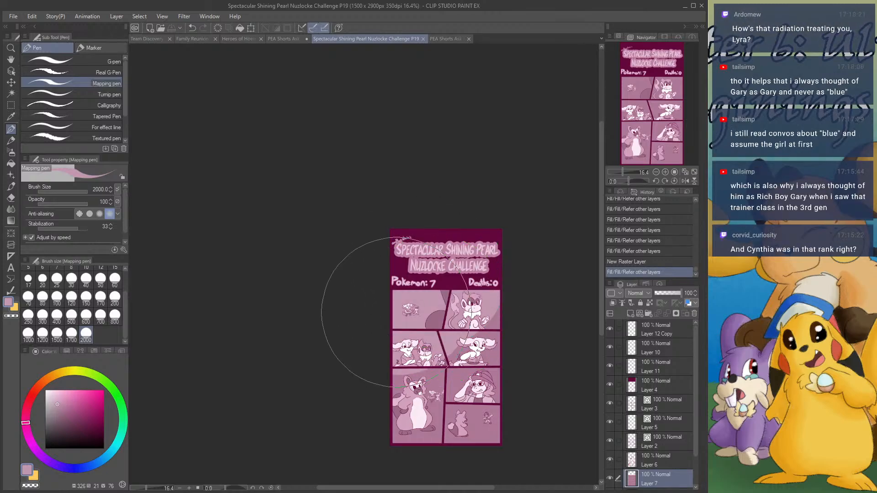
mouse_move(395, 312)
mouse_down()
mouse_move(323, 420)
mouse_move(270, 372)
mouse_up()
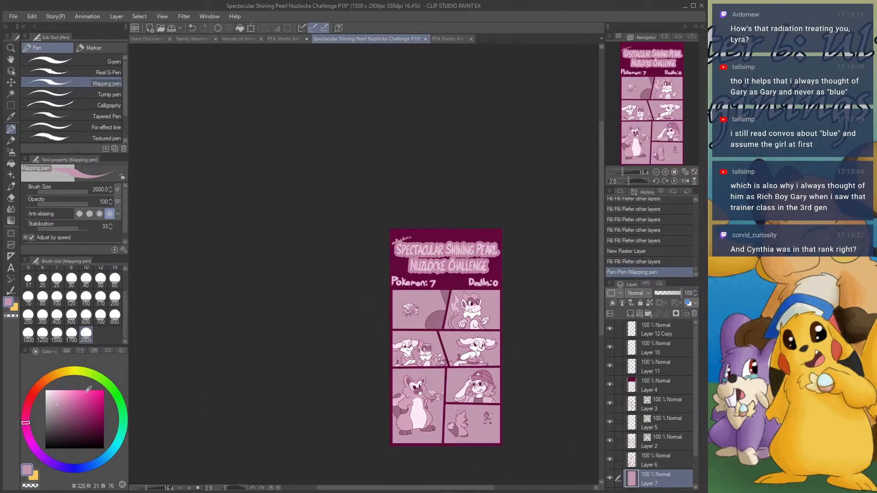
scroll(420, 322, up, 4)
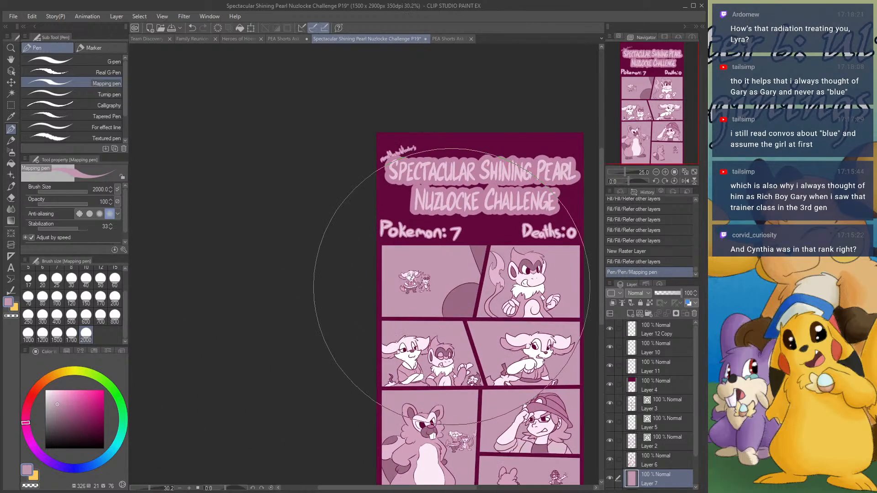
- Select the first panel's whole background with Layers 5, 2 and 6 hidden, and paint a pale pink ground area at brush size 200
scroll(450, 288, up, 2)
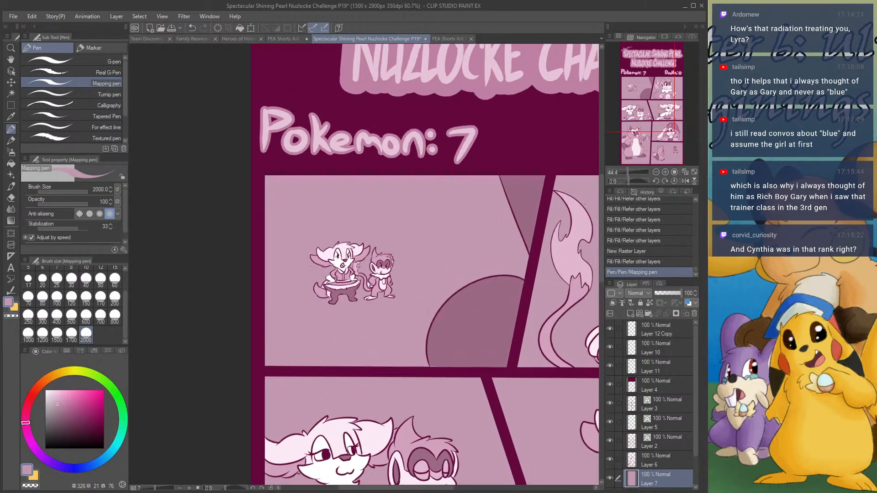
click(10, 93)
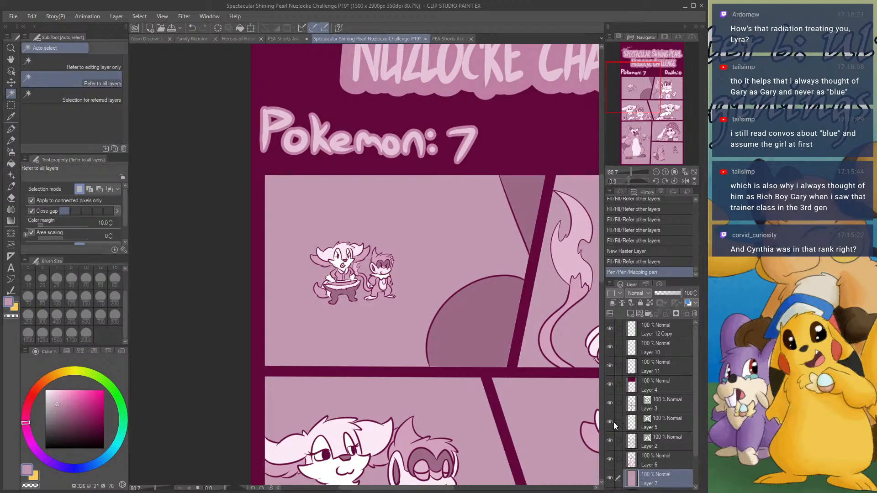
click(610, 457)
click(450, 322)
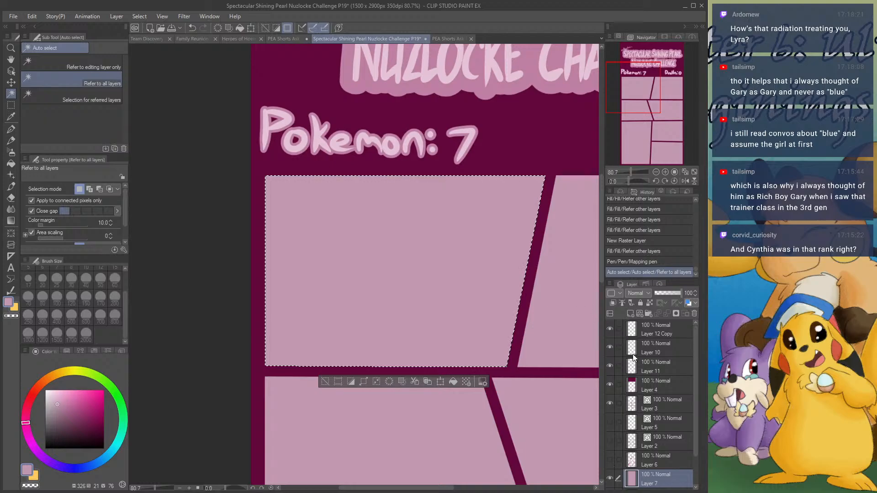
click(610, 458)
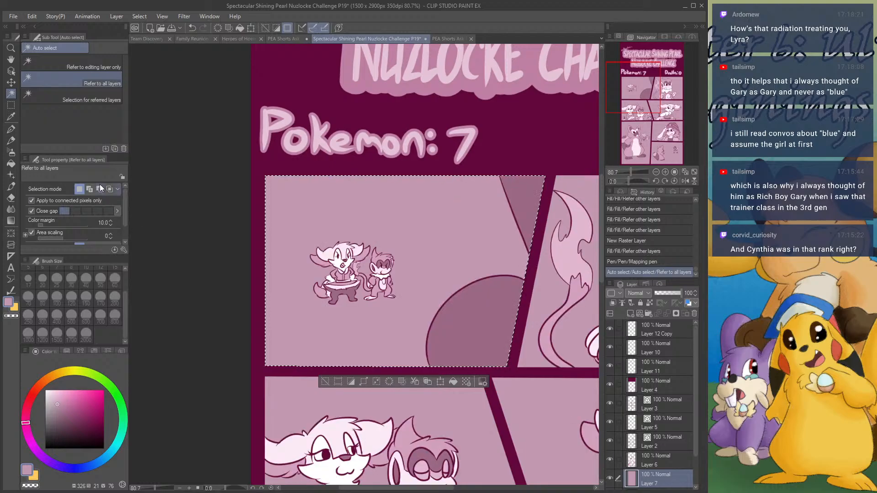
key(p)
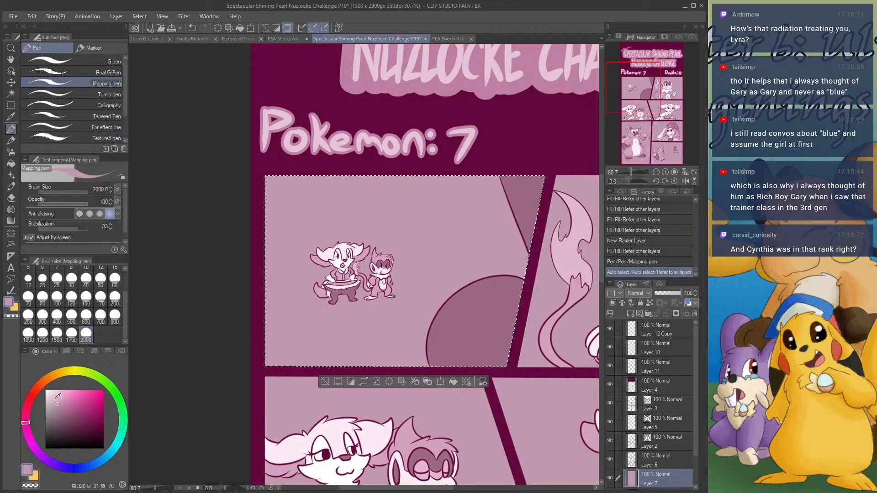
click(55, 398)
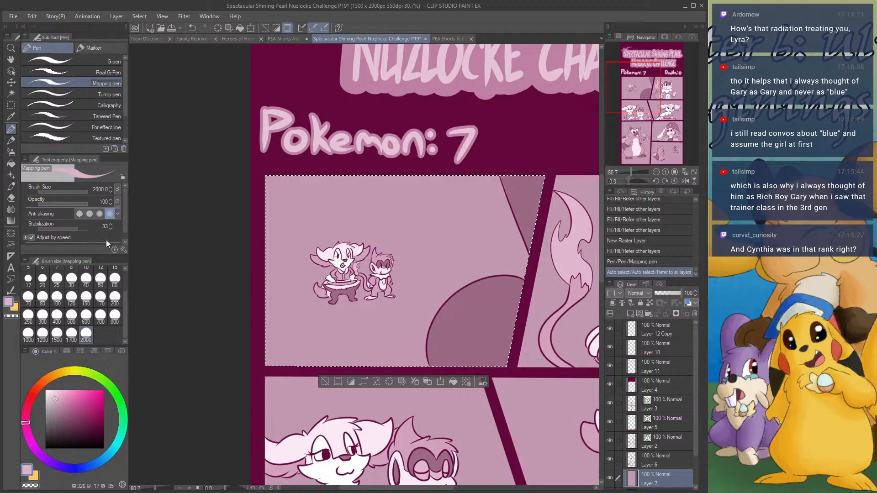
click(115, 298)
mouse_move(451, 299)
mouse_down()
mouse_move(168, 316)
mouse_move(160, 376)
mouse_move(156, 355)
mouse_up()
- Select the entire second panel with the character layers hidden and cover its background in a darker mauve
drag(623, 129, 652, 133)
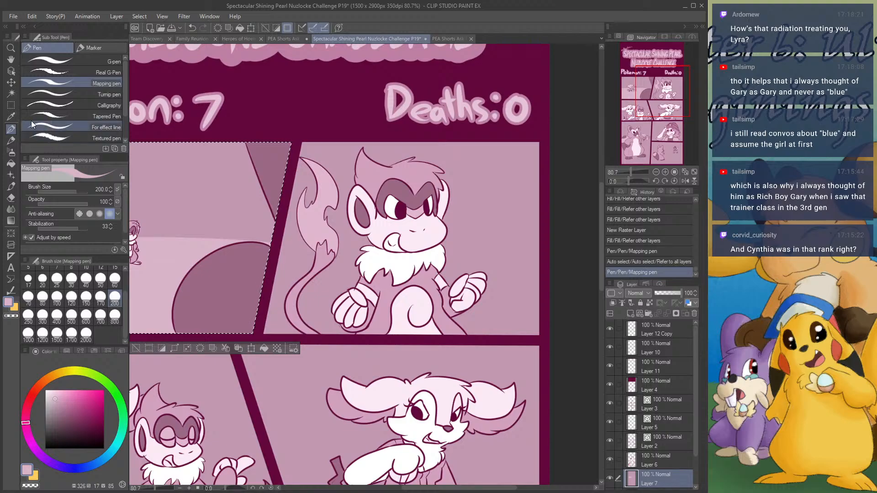
click(11, 93)
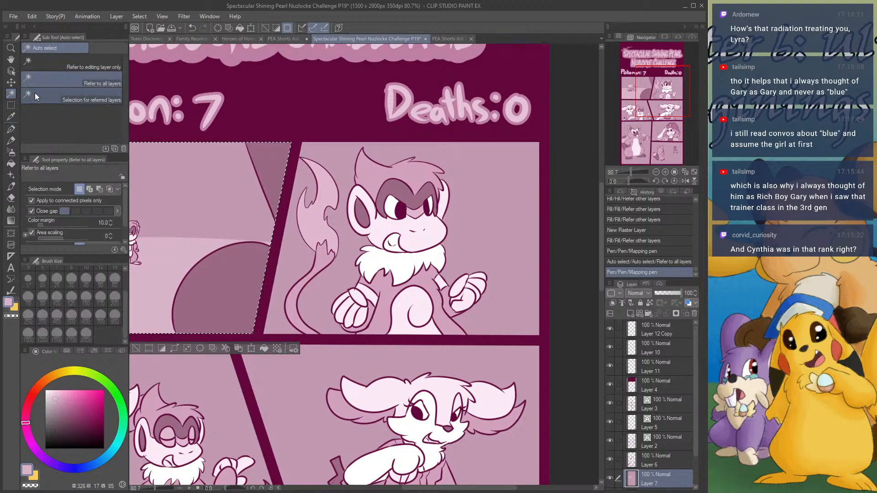
click(488, 213)
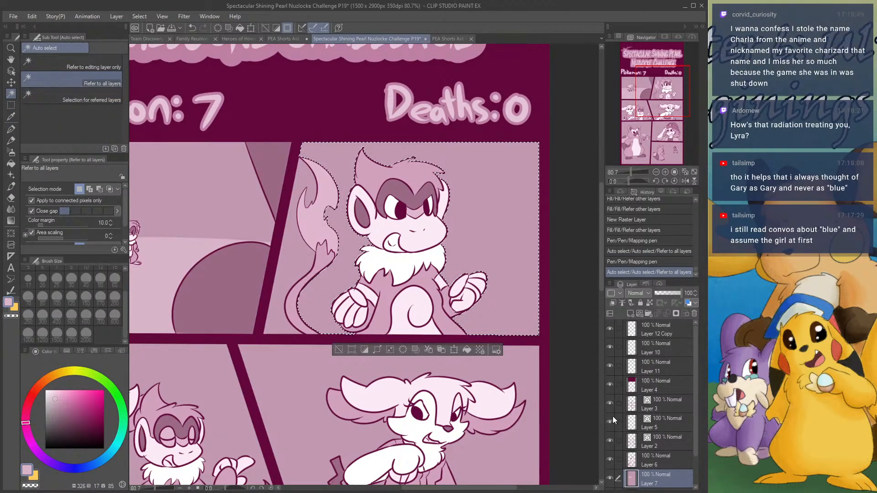
drag(610, 424, 614, 453)
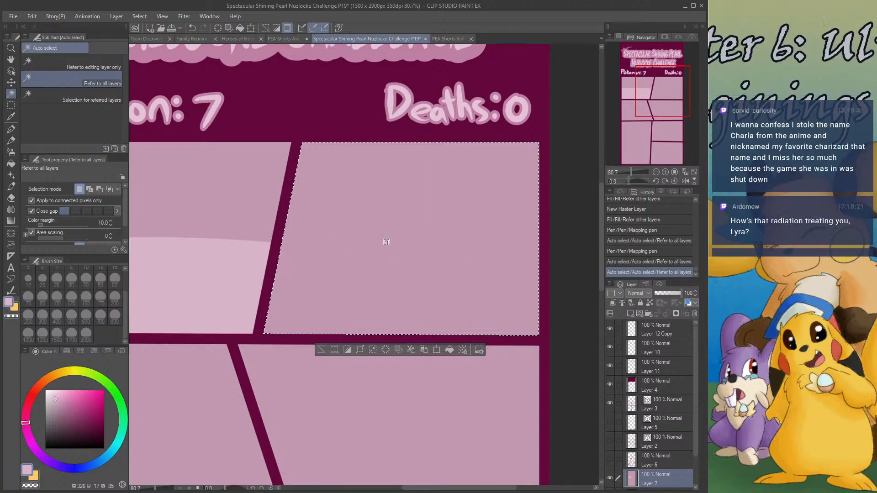
click(62, 412)
click(11, 129)
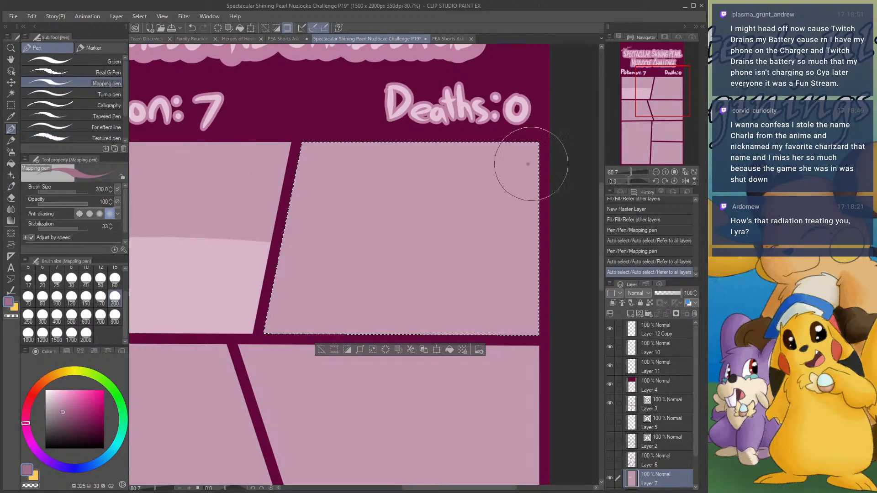
mouse_move(530, 164)
mouse_down()
mouse_move(343, 146)
mouse_move(172, 226)
mouse_move(451, 254)
mouse_move(183, 332)
mouse_up()
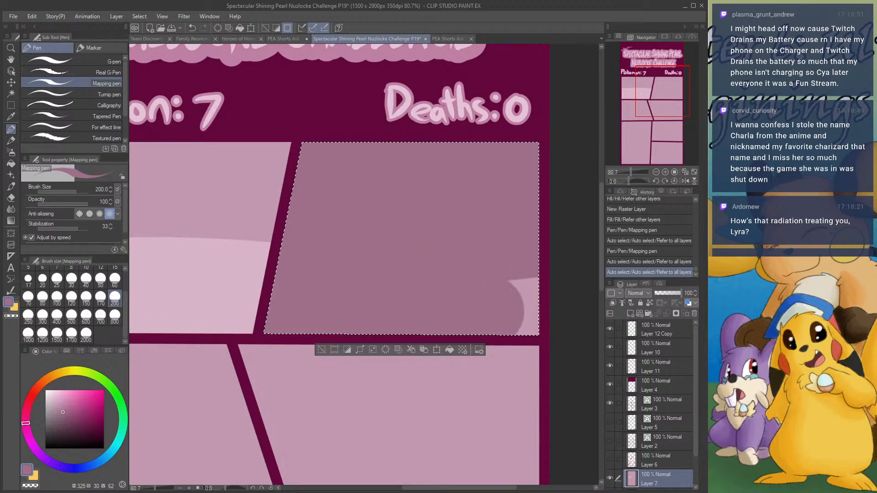
- Paint a large mauve oval with a smaller pale pink oval inside it behind the second panel's character, showing the character layers again
alt+click(215, 176)
mouse_move(442, 203)
mouse_down()
mouse_move(494, 272)
mouse_move(342, 372)
mouse_move(368, 353)
mouse_move(566, 358)
mouse_up()
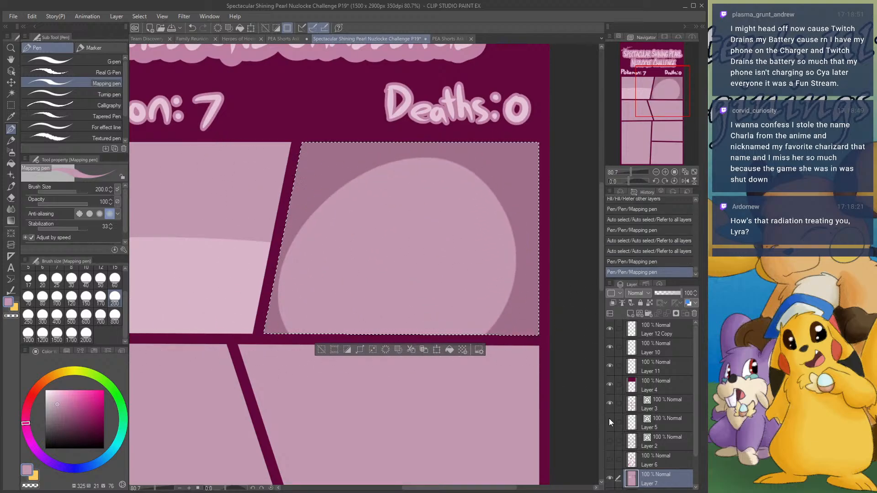
drag(610, 448, 610, 421)
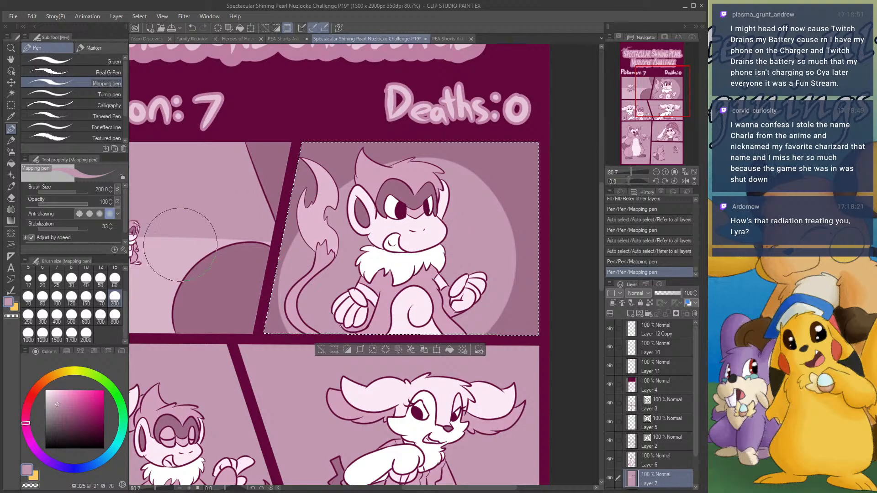
mouse_move(176, 254)
mouse_down()
mouse_move(428, 269)
mouse_move(446, 300)
mouse_move(425, 319)
mouse_move(368, 339)
mouse_up()
- Select the third panel's background and paint a dark mauve band along its upper edge, plus a thin streak beneath at brush size 60
mouse_move(645, 156)
mouse_down()
mouse_move(628, 123)
mouse_move(641, 126)
mouse_move(627, 138)
mouse_up()
click(11, 93)
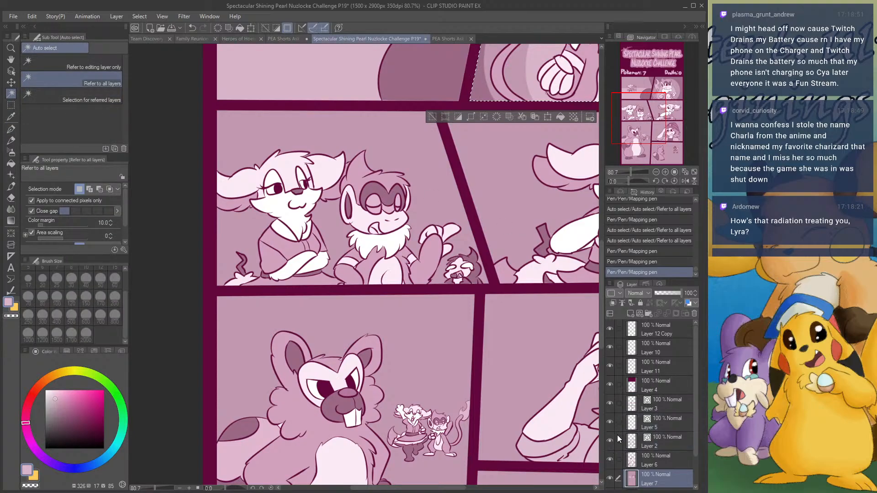
drag(610, 427, 612, 452)
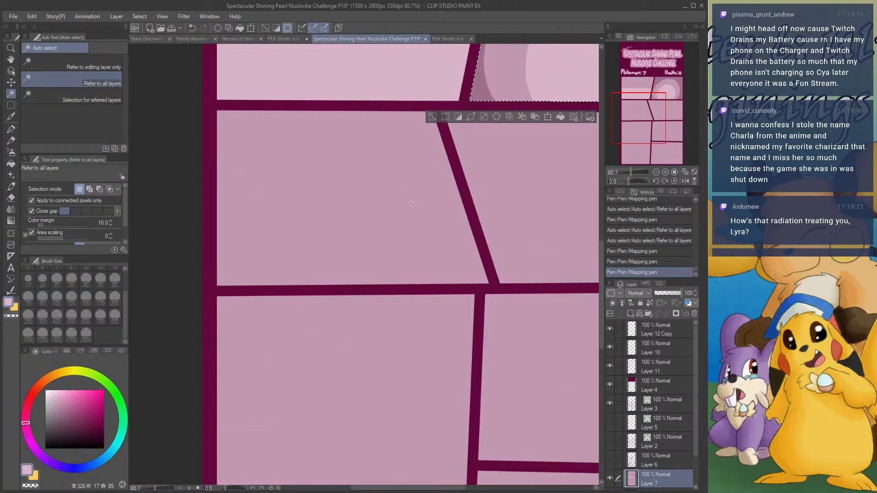
click(411, 204)
click(654, 172)
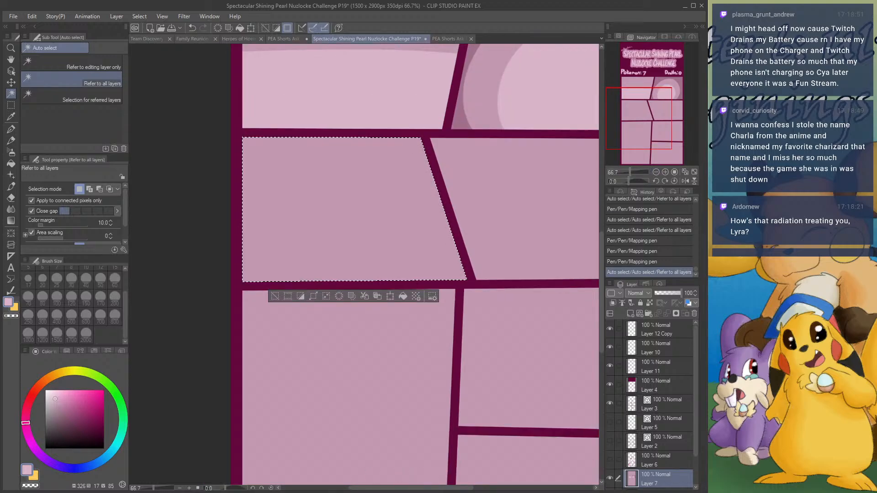
click(230, 490)
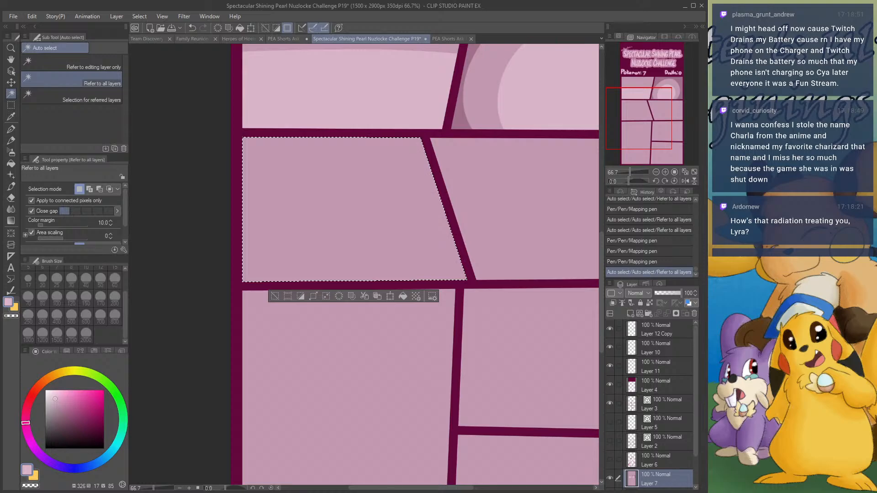
drag(658, 117, 667, 102)
right_click(439, 100)
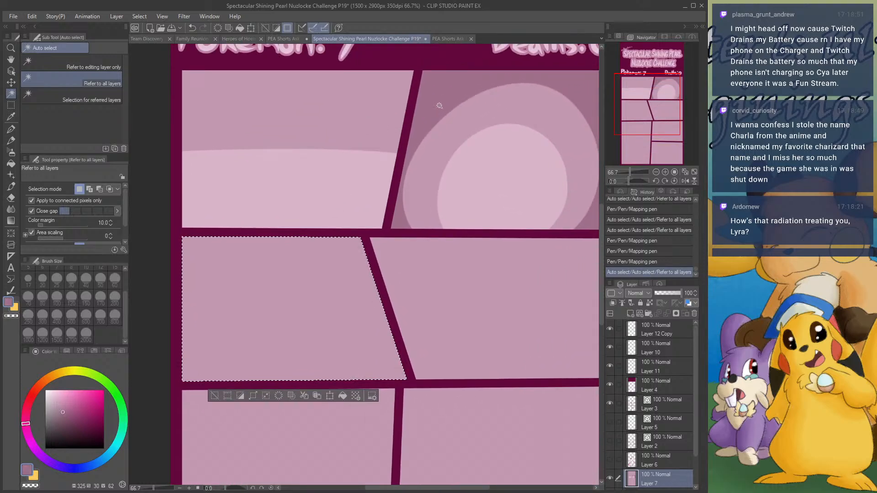
click(11, 130)
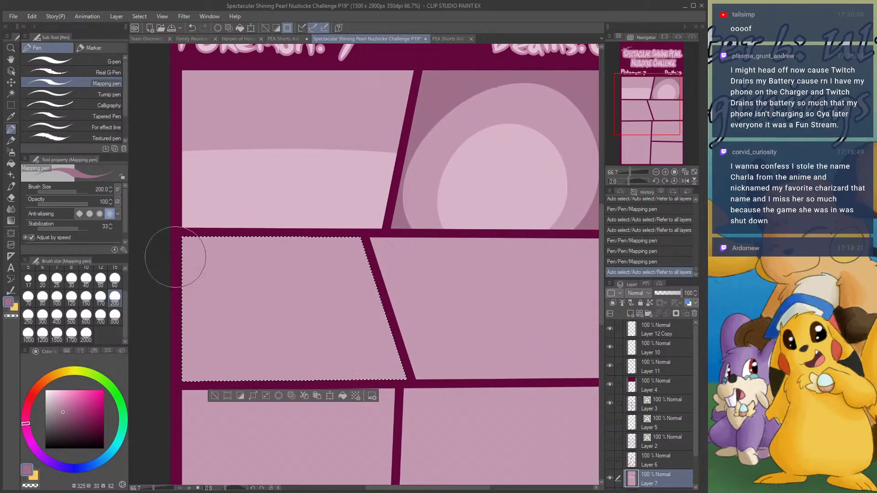
drag(173, 251, 393, 242)
drag(186, 235, 352, 196)
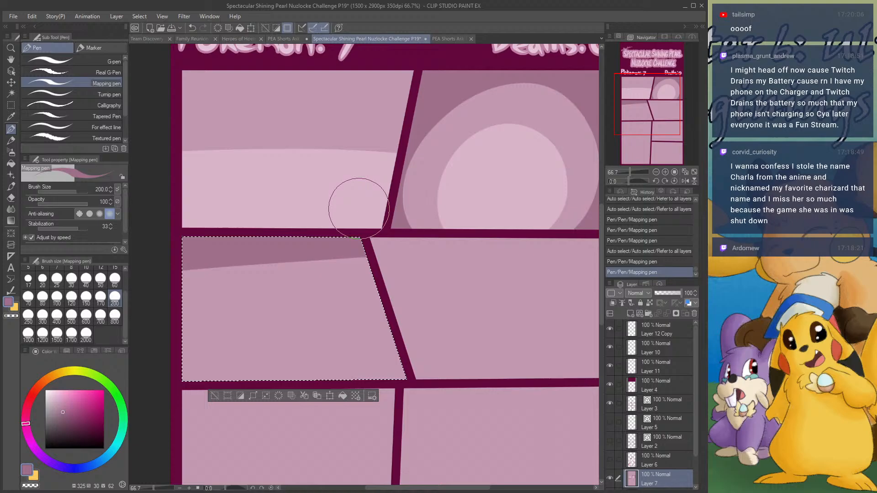
click(115, 278)
drag(144, 285, 394, 251)
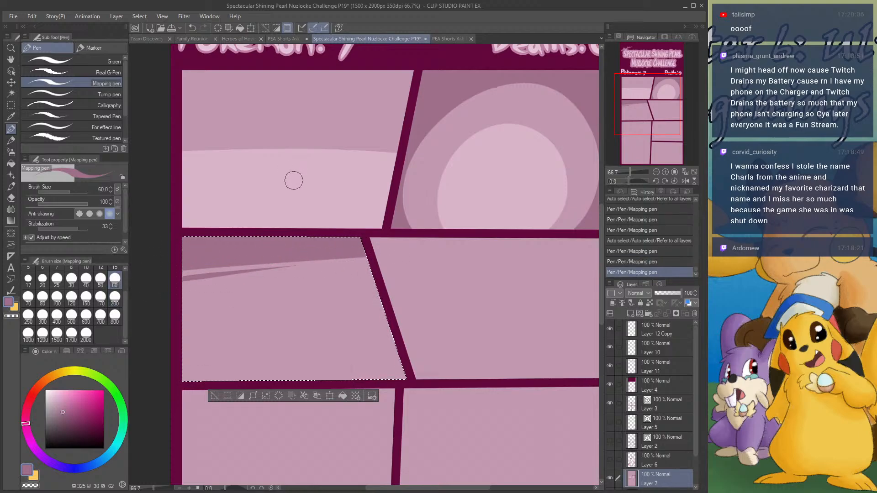
- Paint a pale pink slanted band along the third panel's lower part with a thin streak above it, and show the character layers again
alt+click(338, 181)
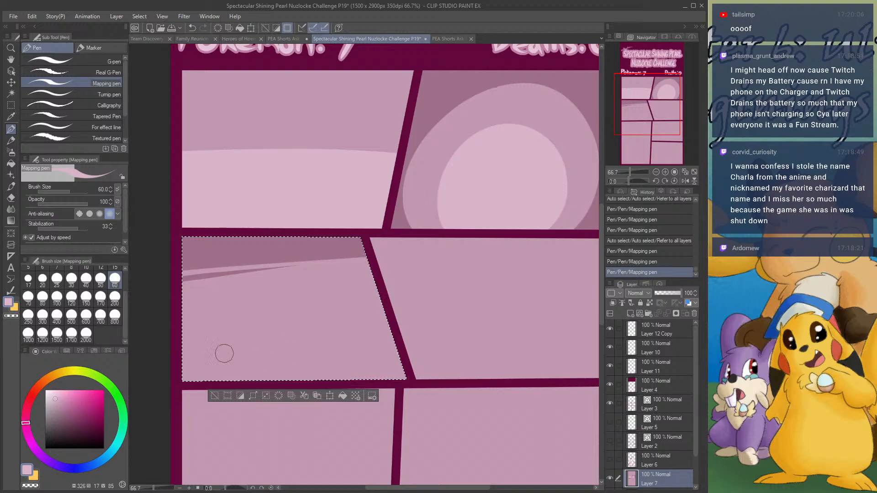
drag(192, 360, 470, 340)
mouse_move(234, 362)
mouse_down()
mouse_move(513, 357)
mouse_move(184, 388)
mouse_move(390, 385)
mouse_move(554, 395)
mouse_up()
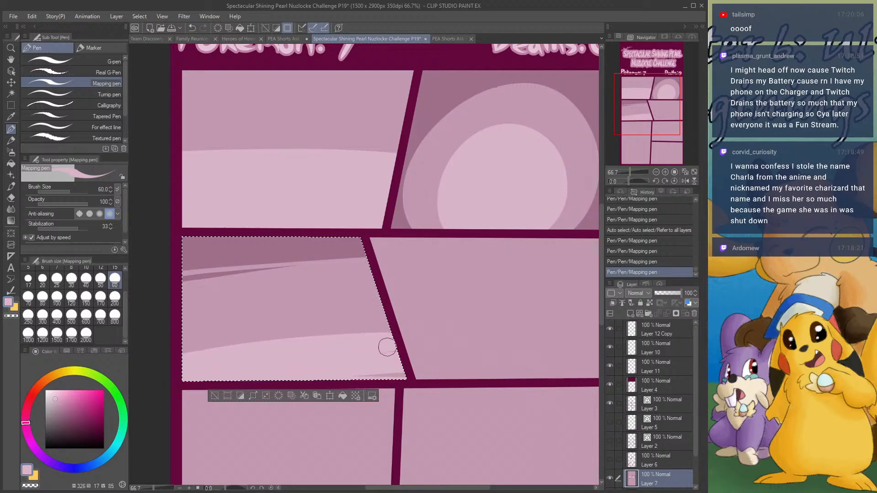
drag(413, 354, 466, 376)
drag(179, 346, 349, 323)
key(ctrl+z)
drag(409, 323, 237, 344)
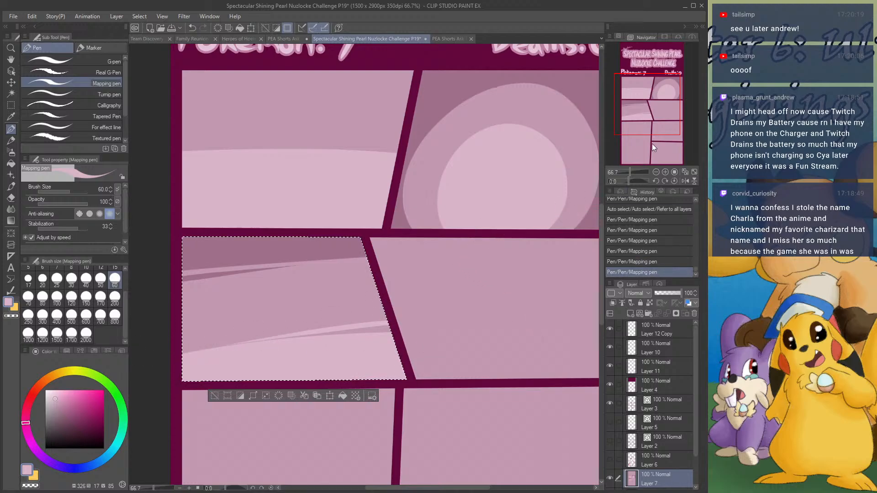
click(654, 107)
drag(610, 421, 610, 459)
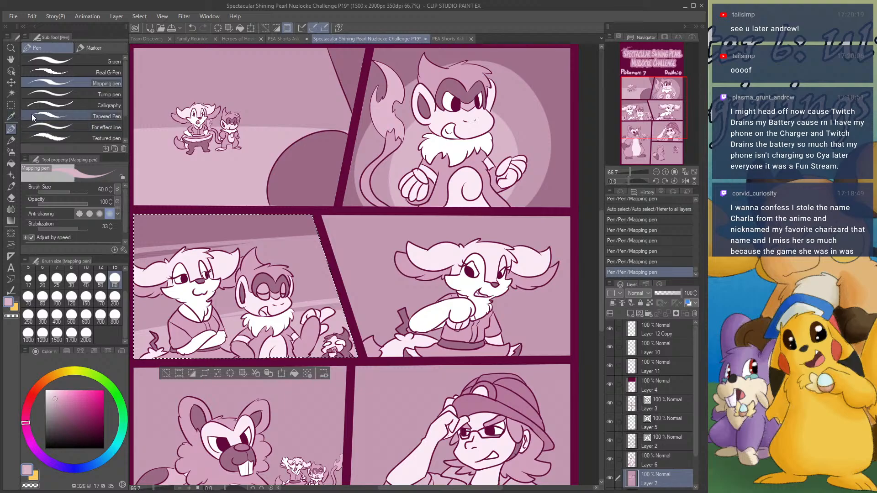
- Select the fourth panel's background and paint a curved dark mauve area across its upper-left corner behind the visible character
click(11, 95)
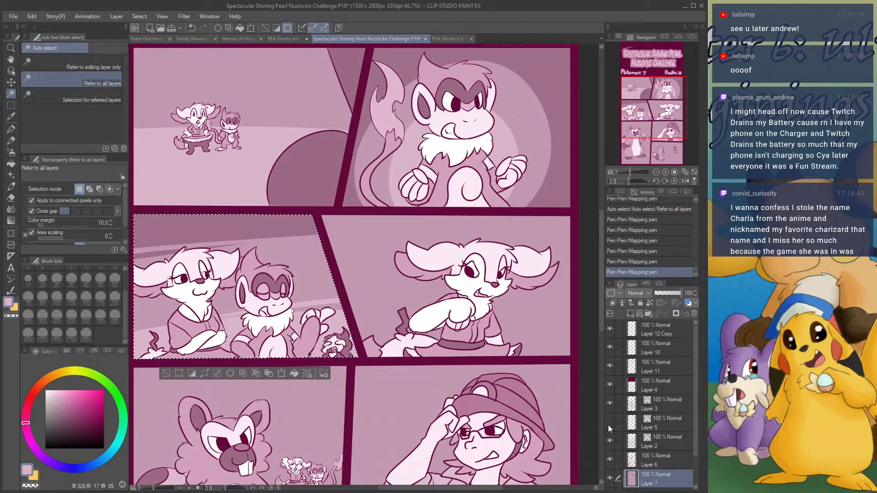
drag(608, 422, 610, 457)
click(553, 335)
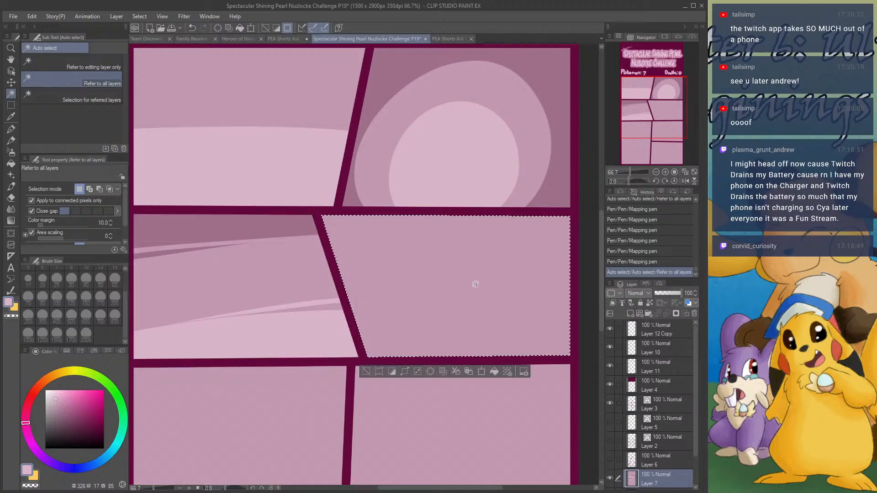
click(11, 129)
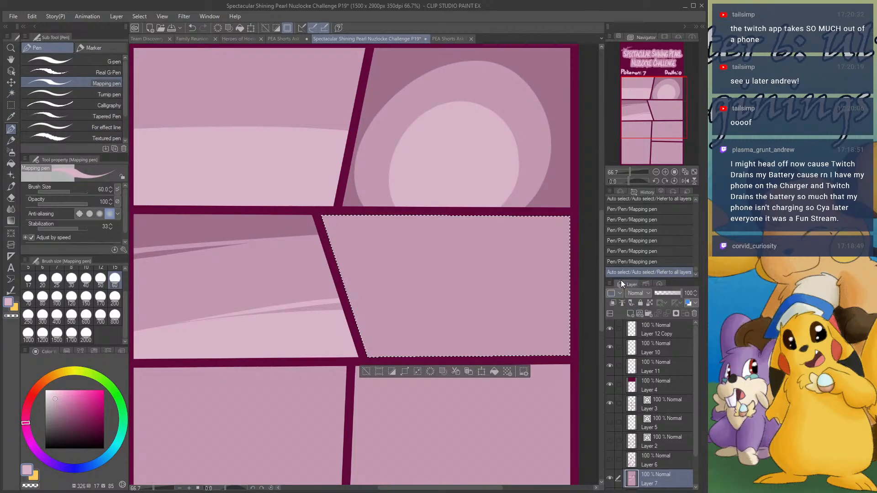
alt+click(395, 76)
drag(609, 422, 610, 458)
mouse_move(343, 279)
mouse_down()
mouse_move(484, 223)
mouse_move(358, 235)
mouse_move(263, 305)
mouse_move(242, 270)
mouse_move(279, 271)
mouse_move(414, 201)
mouse_up()
mouse_move(464, 228)
mouse_down()
mouse_move(506, 221)
mouse_move(442, 229)
mouse_move(582, 223)
mouse_up()
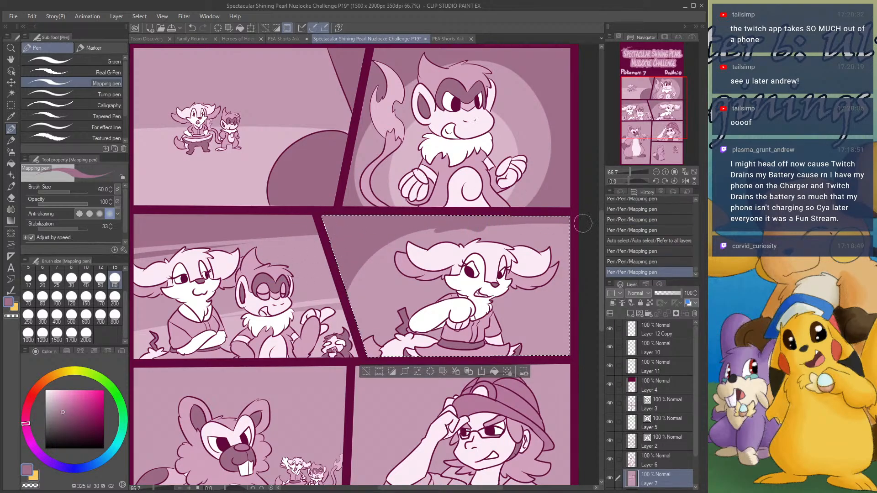
- Smooth the curved edge of the fourth panel's dark area by painting over its ragged parts with the sampled base mauve
alt+click(529, 313)
mouse_move(388, 263)
mouse_down()
mouse_move(462, 234)
mouse_move(571, 227)
mouse_up()
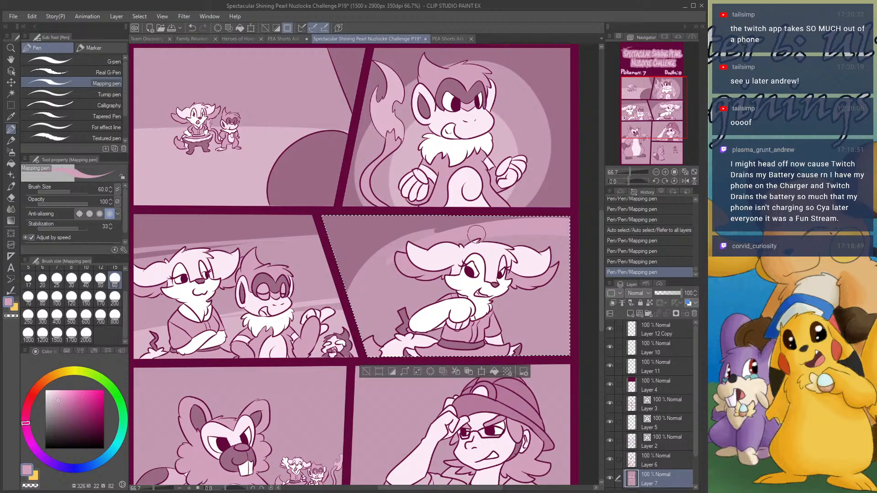
alt+click(452, 225)
drag(461, 234, 571, 224)
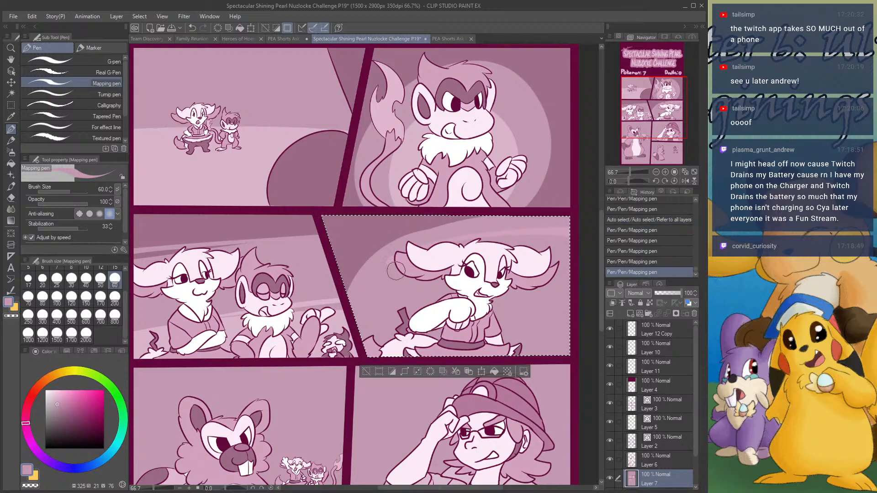
drag(402, 258, 590, 235)
drag(378, 280, 594, 231)
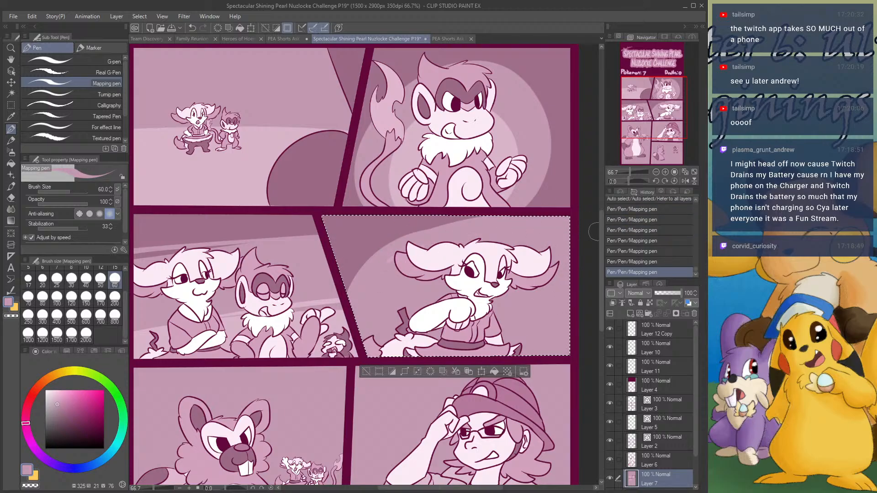
- Paint a pale pink curved area in the fourth panel's lower-right corner behind the character
alt+click(405, 161)
drag(506, 330, 571, 311)
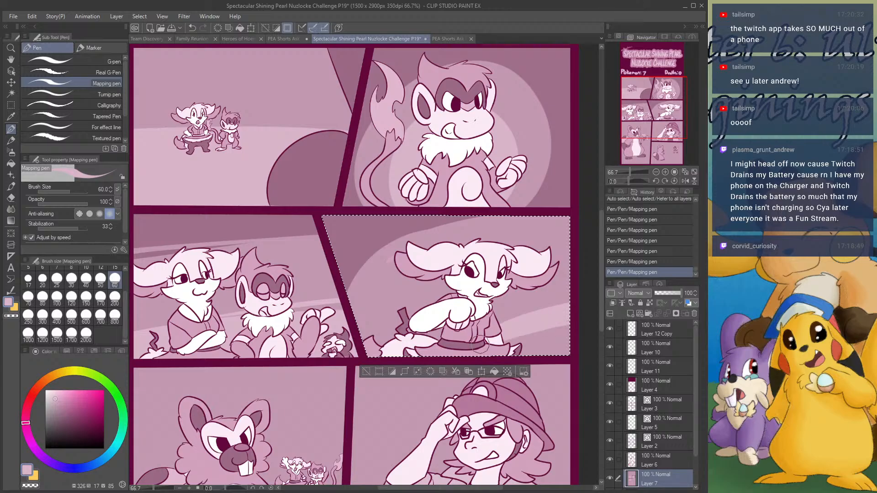
drag(484, 370, 561, 323)
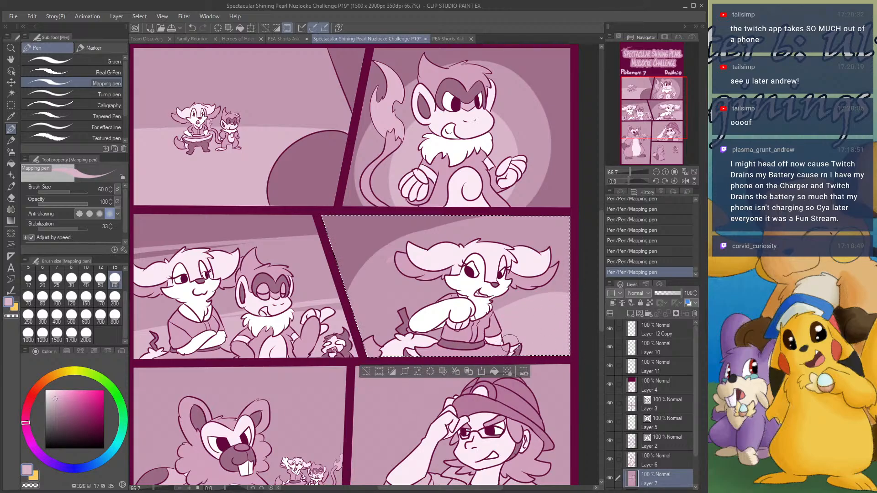
- Select the fifth panel's background around the large beaver with the character layers hidden, and show those layers again
alt+click(378, 305)
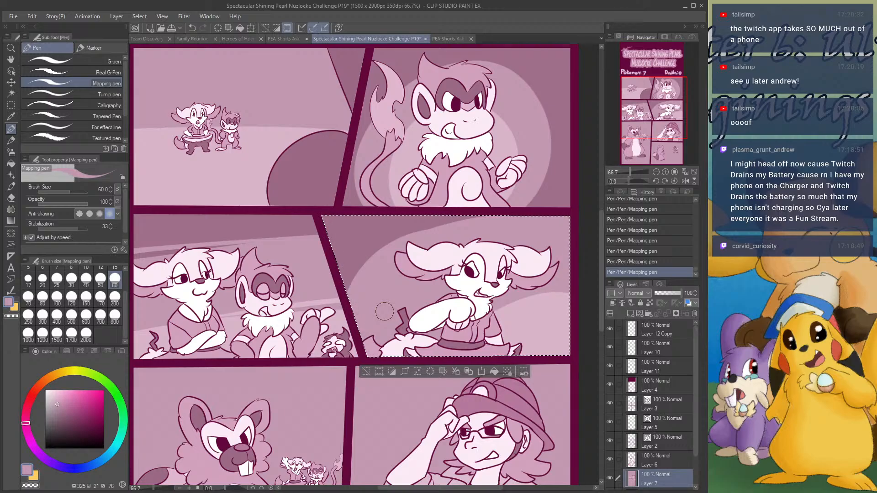
drag(639, 132, 636, 140)
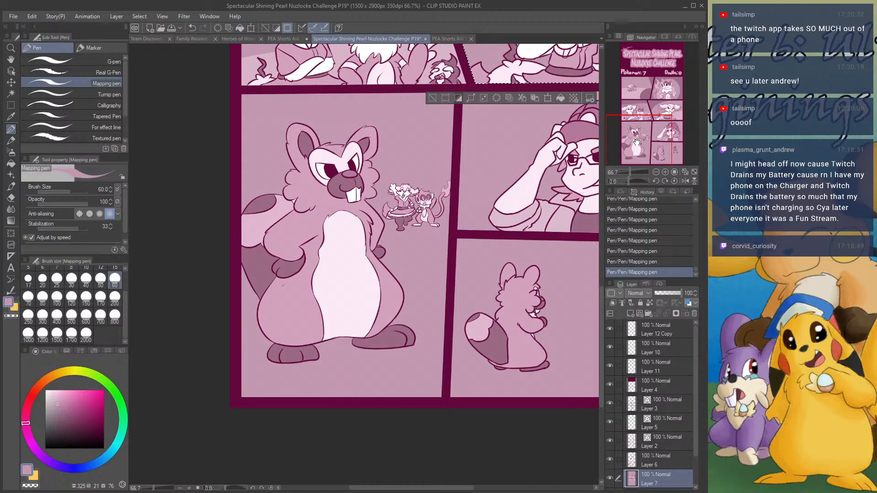
click(11, 94)
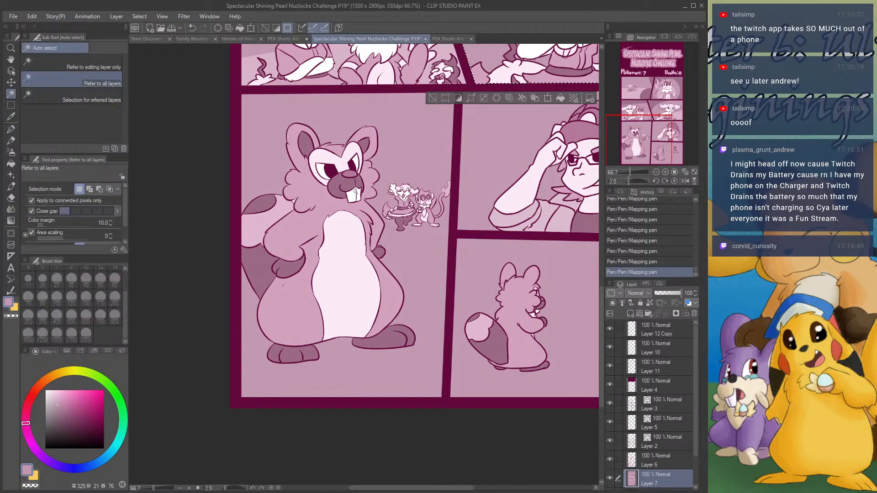
drag(609, 421, 611, 453)
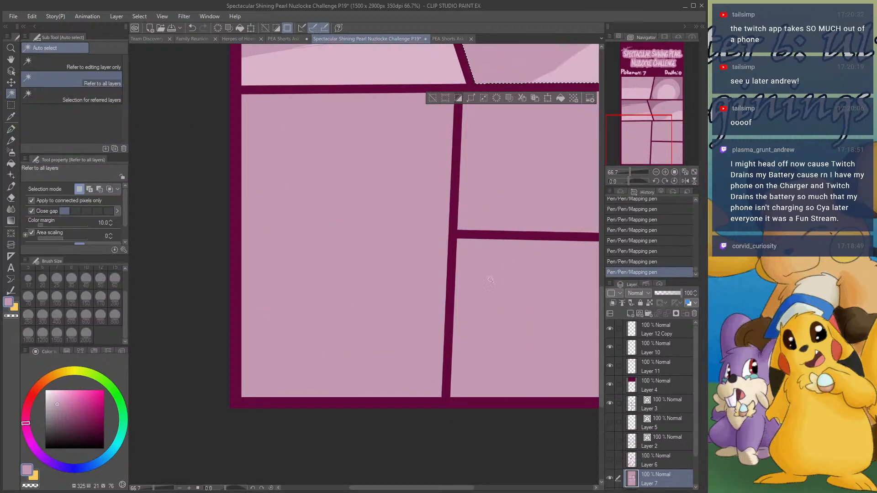
click(422, 251)
click(12, 129)
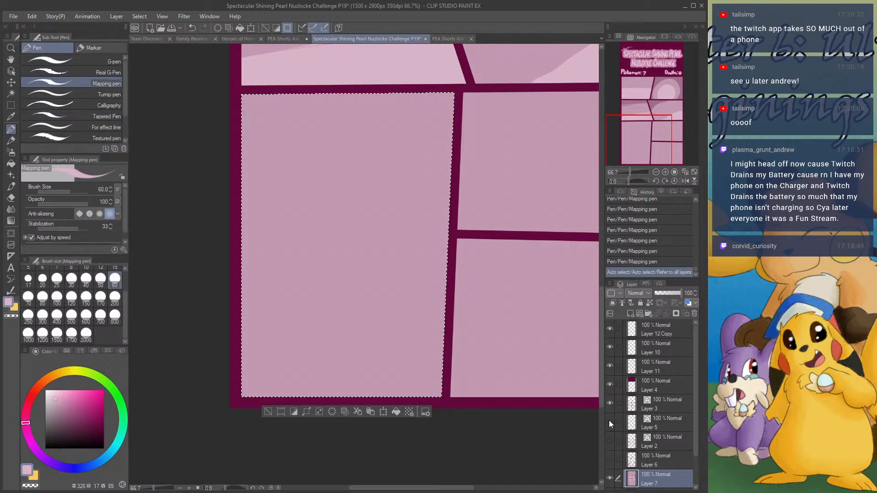
drag(610, 458, 610, 421)
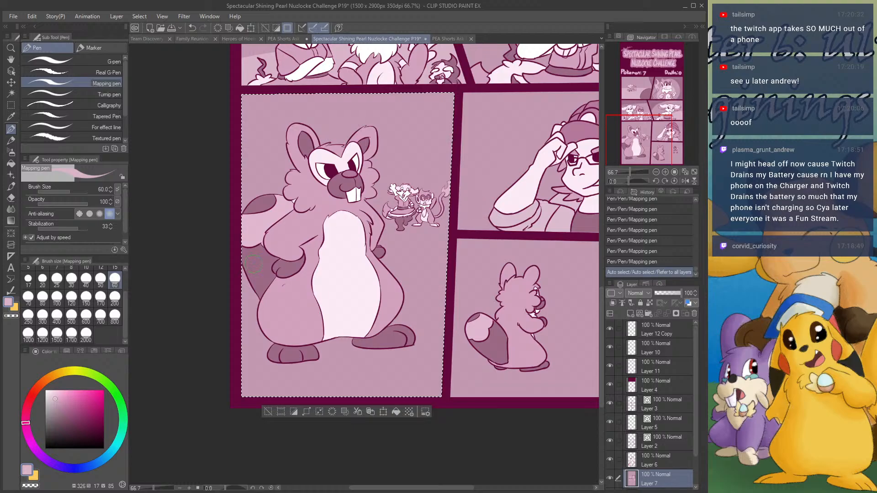
- Paint a pale pink ground across the fifth panel's lower part behind the beaver with a size 200 brush
click(115, 316)
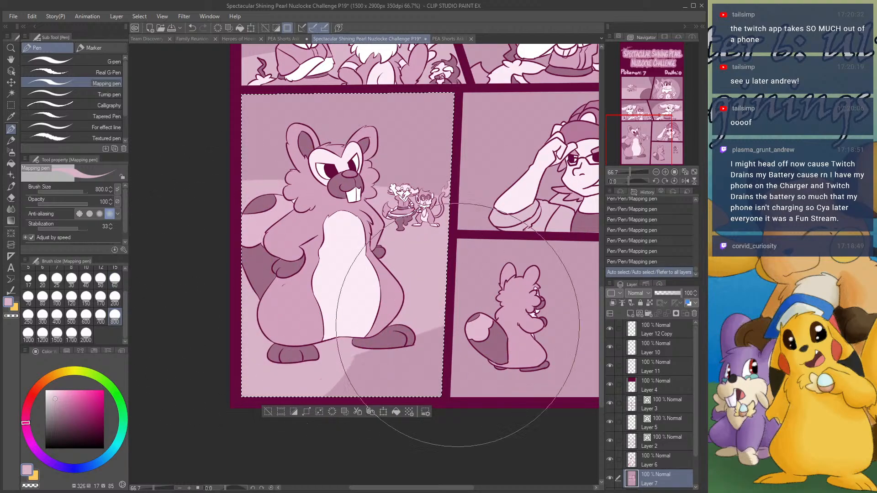
click(115, 298)
key(ctrl+z)
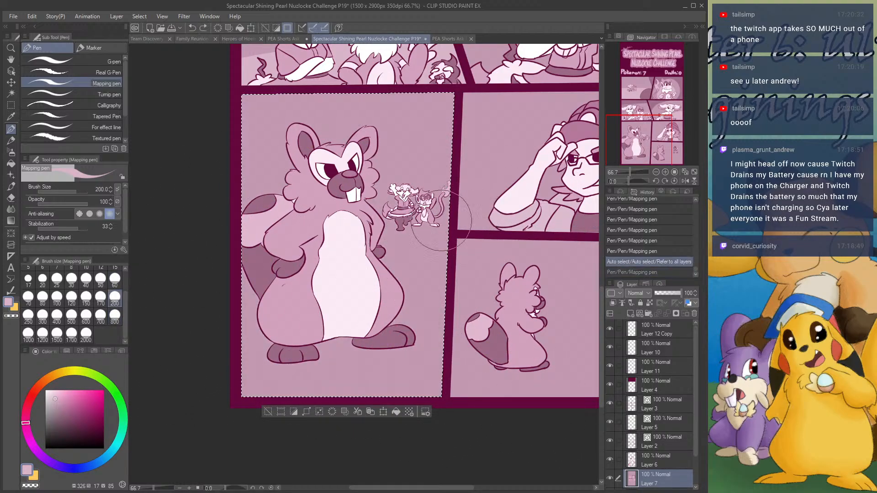
mouse_move(418, 249)
mouse_down()
mouse_move(137, 353)
mouse_move(571, 356)
mouse_move(566, 330)
mouse_move(158, 384)
mouse_move(585, 402)
mouse_up()
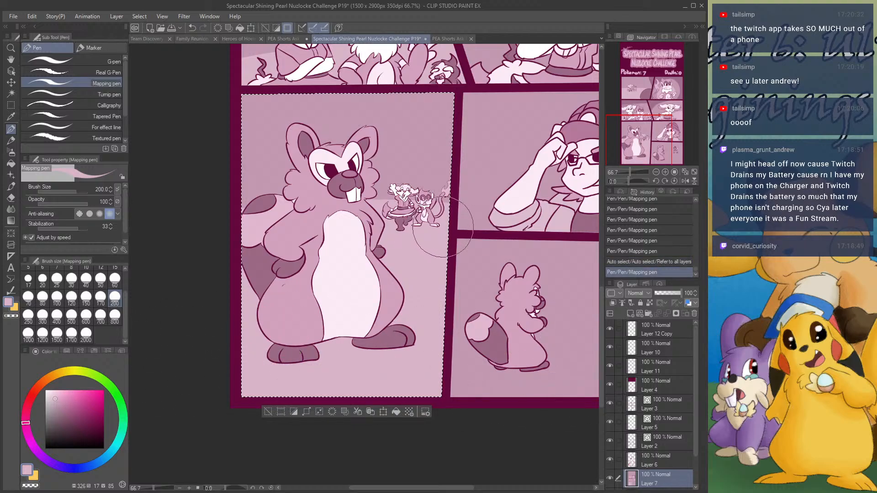
- Paint mauve ground shadows beneath the beaver's feet and, with a size 60 brush, beneath the two small characters beside it
mouse_move(274, 365)
mouse_down()
mouse_move(292, 352)
mouse_move(424, 359)
mouse_up()
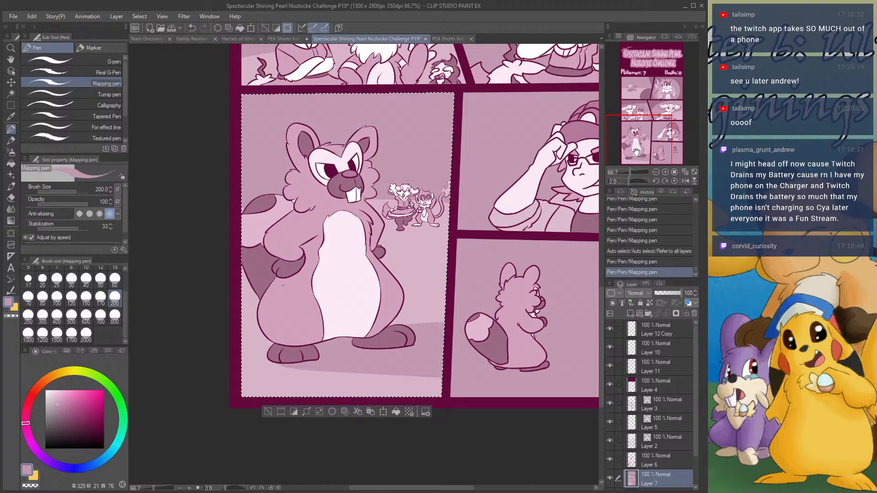
drag(636, 152, 647, 154)
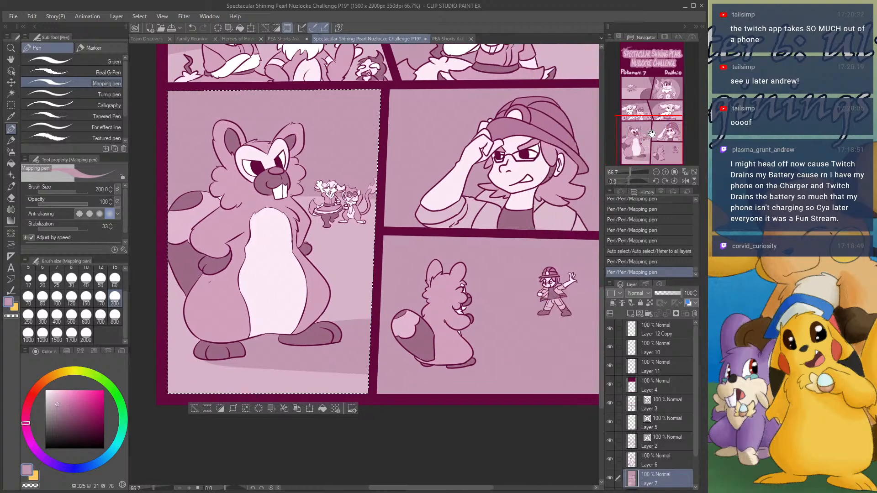
click(114, 279)
drag(317, 225, 365, 226)
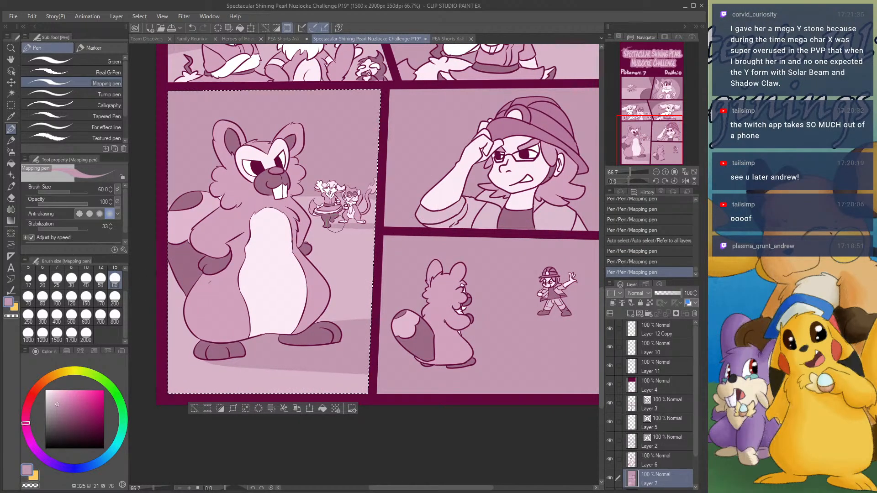
drag(436, 219, 416, 231)
- Select the background of the sixth panel, behind the trainer in the cap, and show the hidden character layers again
drag(649, 135, 662, 134)
key(w)
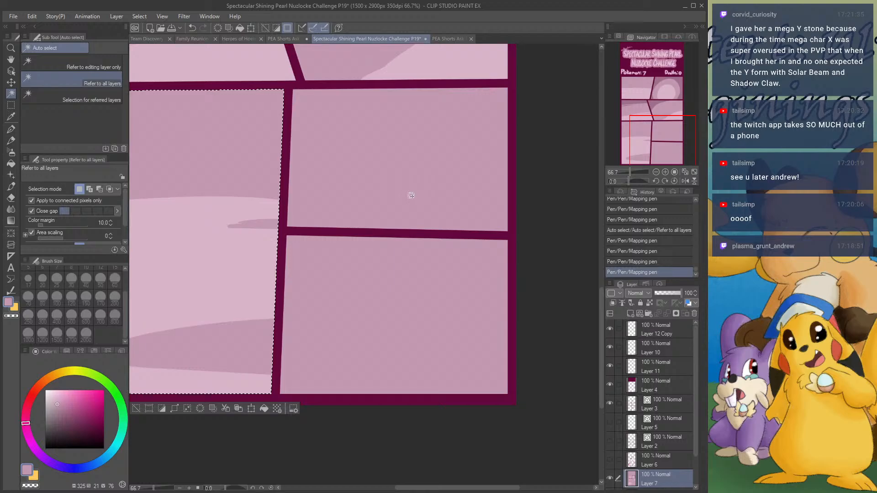
click(411, 191)
drag(611, 421, 612, 454)
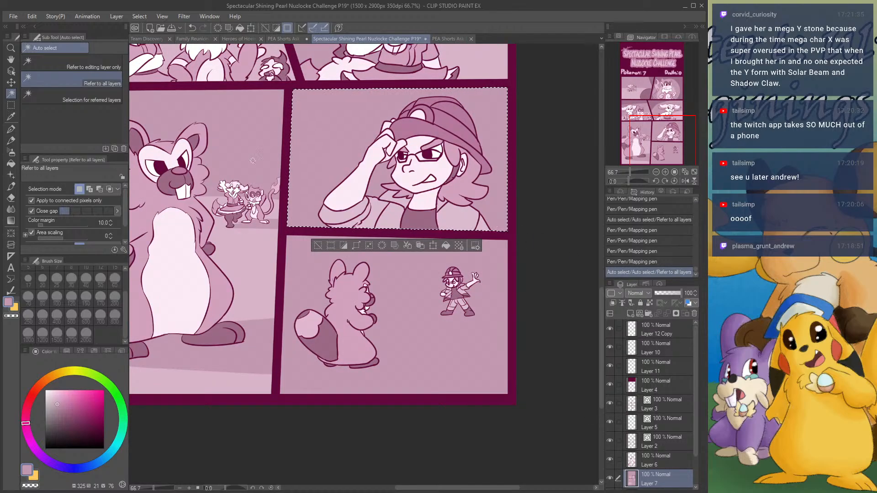
- Cover the sixth panel's background with the dark mauve sampled from the fourth panel, using a size 800 brush
click(656, 172)
click(657, 174)
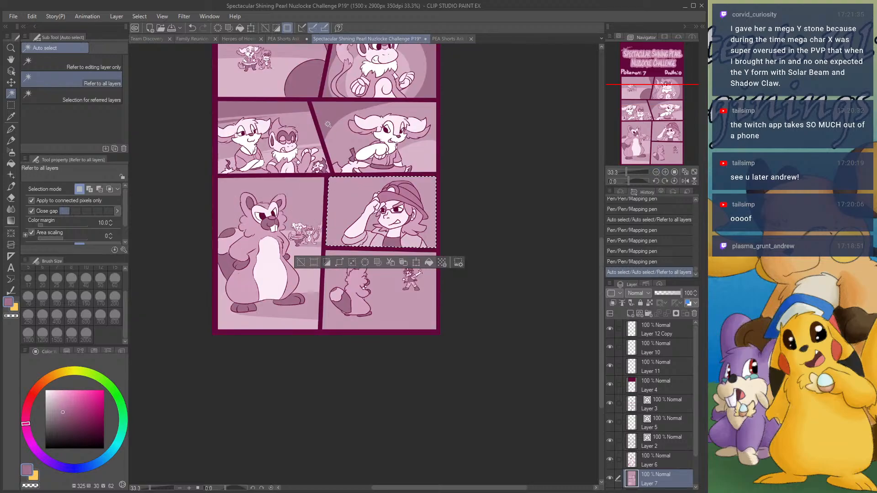
click(11, 129)
click(114, 315)
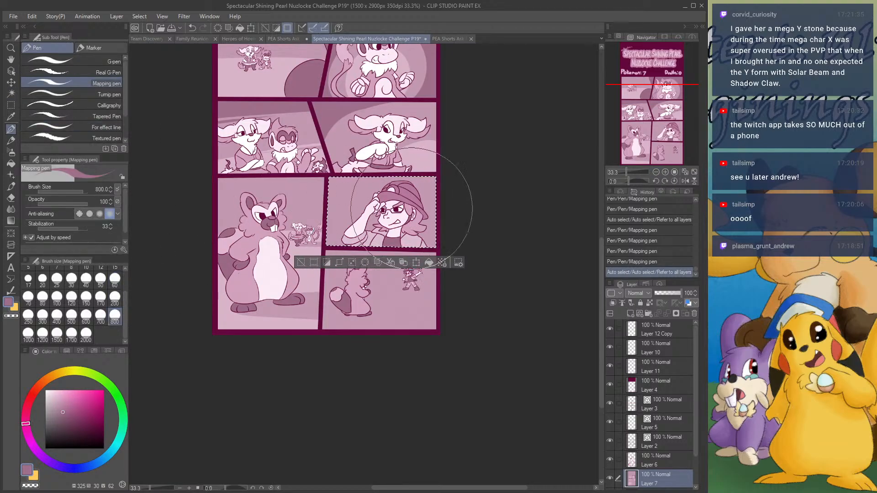
click(325, 241)
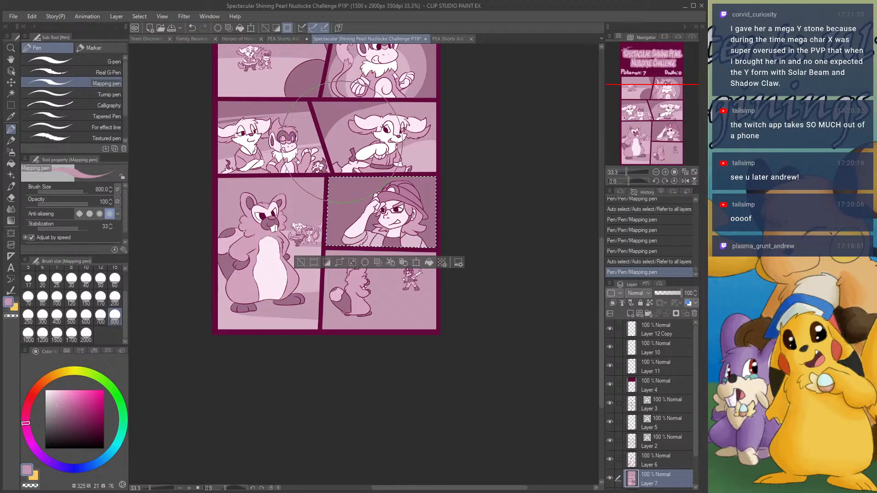
- Paint a base mauve circle with a pale pink circle inside it behind the trainer, using a size 400 brush
click(56, 315)
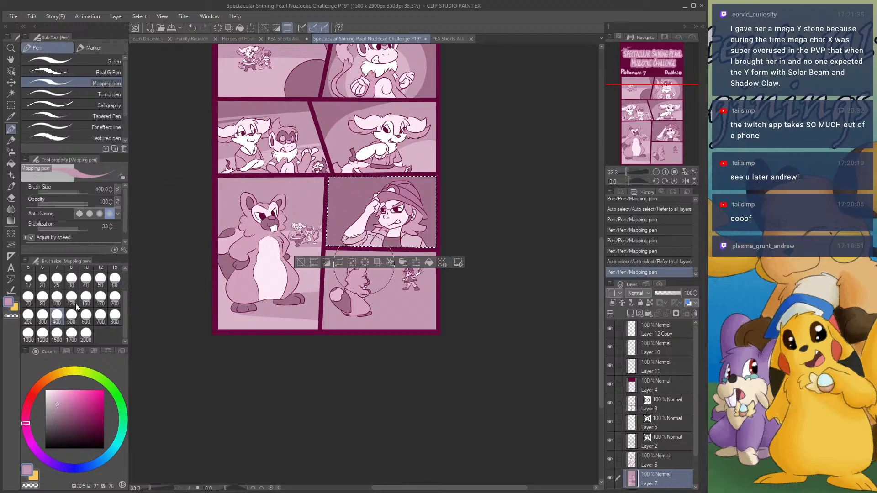
click(388, 246)
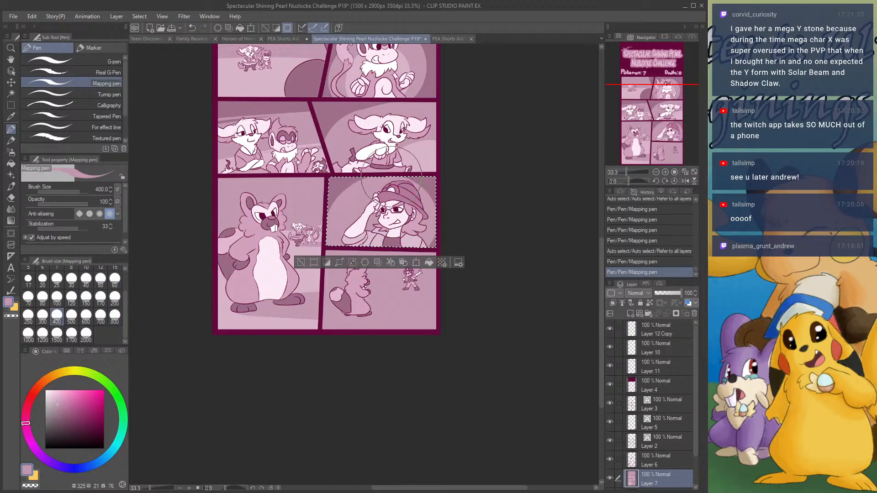
click(365, 231)
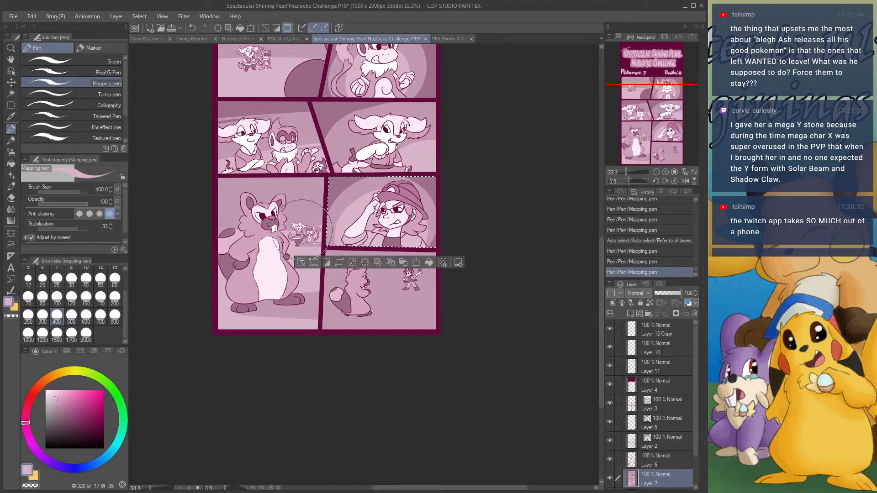
alt+click(390, 316)
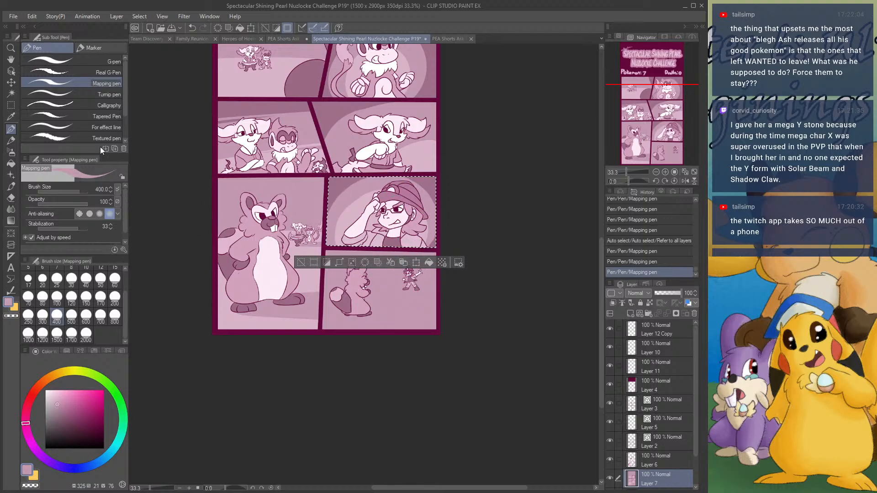
- Select the last panel's background with the character layers hidden, sample the pale pink, and show the characters again
click(11, 93)
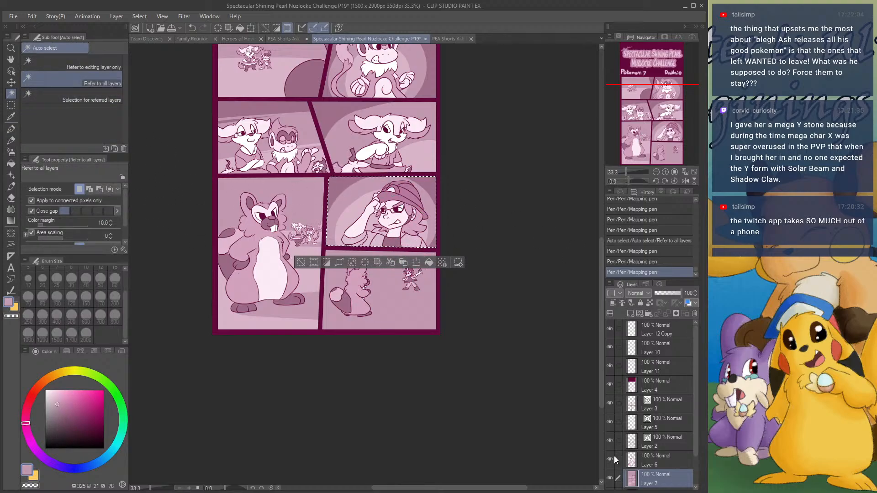
click(610, 422)
click(390, 299)
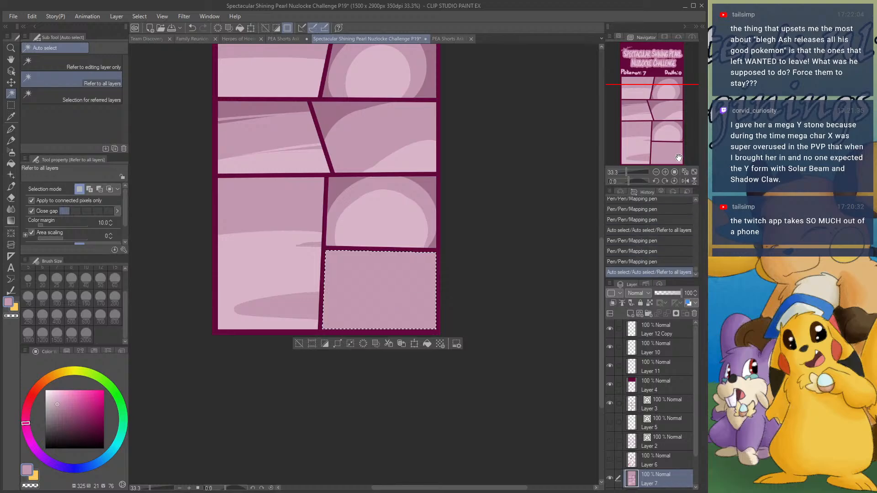
click(667, 172)
click(667, 172)
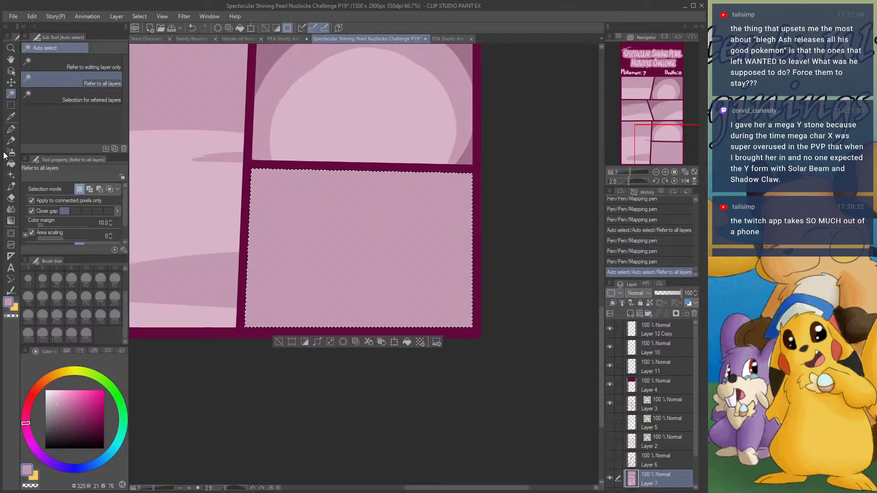
alt+click(173, 198)
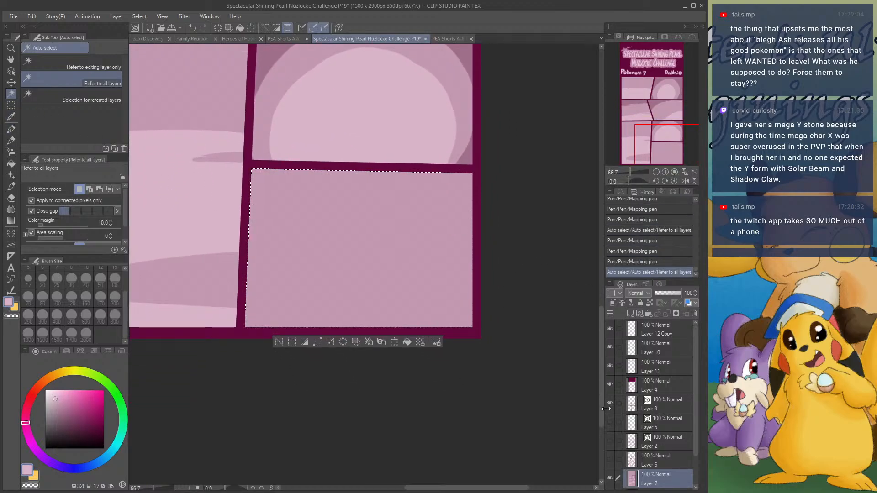
drag(611, 440, 611, 459)
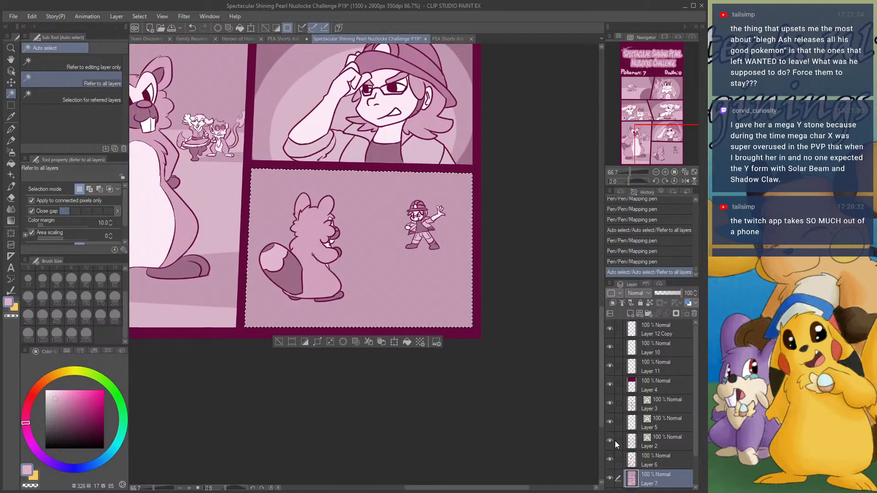
- Paint a pale pink ground across the last panel's lower part, filling its remaining bottom area with a size 200 brush
click(11, 129)
mouse_move(420, 264)
mouse_down()
mouse_move(392, 320)
mouse_move(420, 313)
mouse_up()
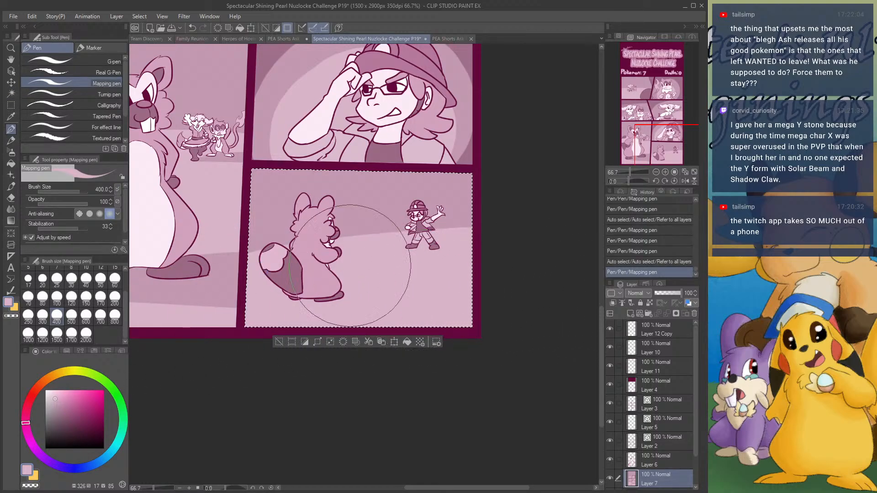
mouse_move(350, 265)
mouse_down()
mouse_move(266, 292)
mouse_move(315, 302)
mouse_up()
click(114, 296)
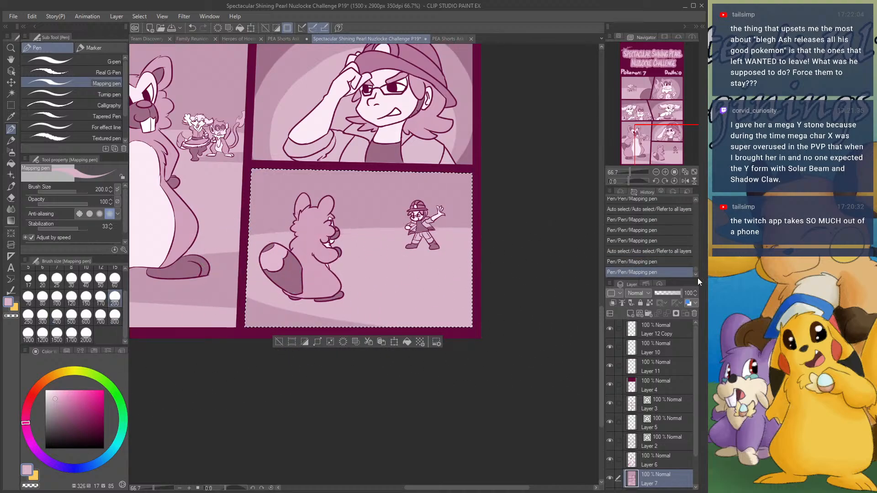
drag(697, 278, 699, 280)
drag(190, 317, 502, 315)
- Paint a ground shadow in the sampled base mauve from the last panel's left edge to the beaver's feet
alt+click(242, 286)
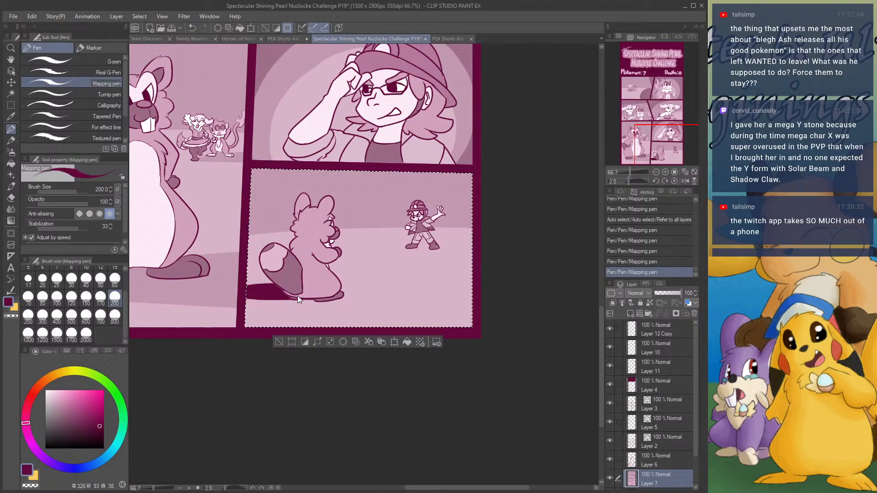
key(ctrl+z)
alt+click(195, 298)
mouse_move(315, 287)
mouse_down()
mouse_move(158, 298)
mouse_move(179, 299)
mouse_up()
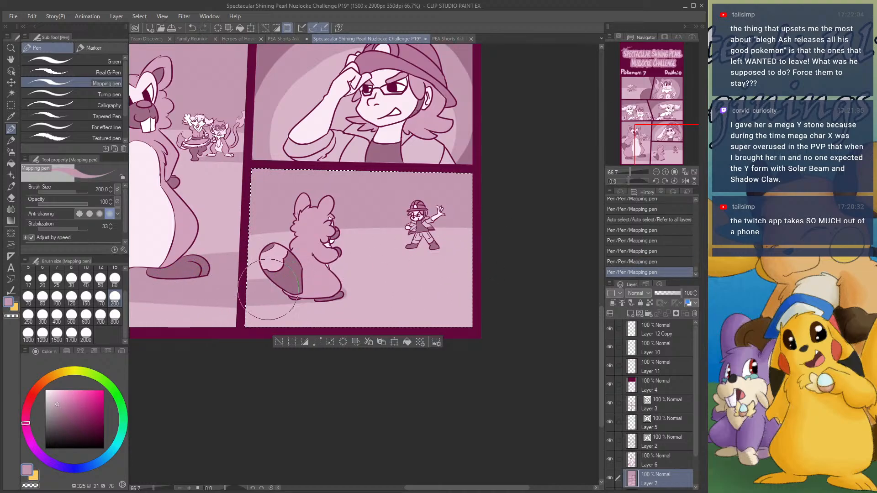
key(ctrl+z)
mouse_move(336, 294)
mouse_down()
mouse_move(174, 294)
mouse_move(347, 295)
mouse_move(160, 299)
mouse_up()
key(ctrl+z)
key(ctrl+z)
key(ctrl+z)
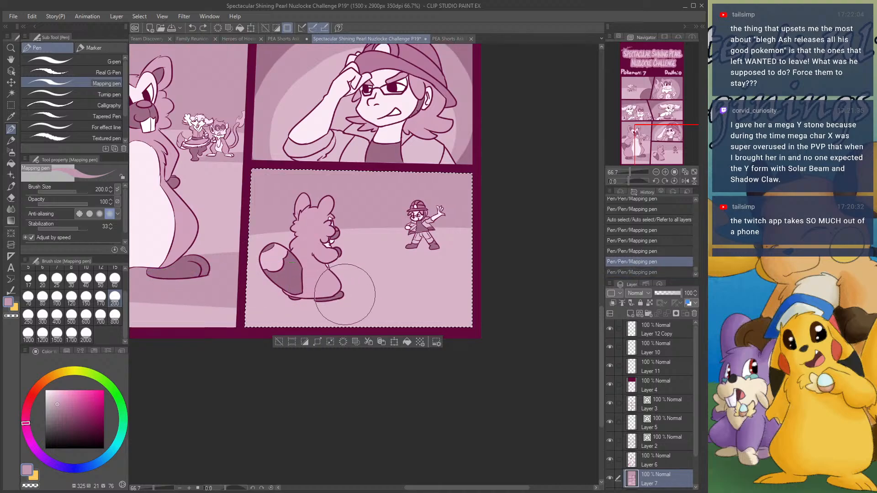
drag(349, 290, 164, 298)
key(ctrl+z)
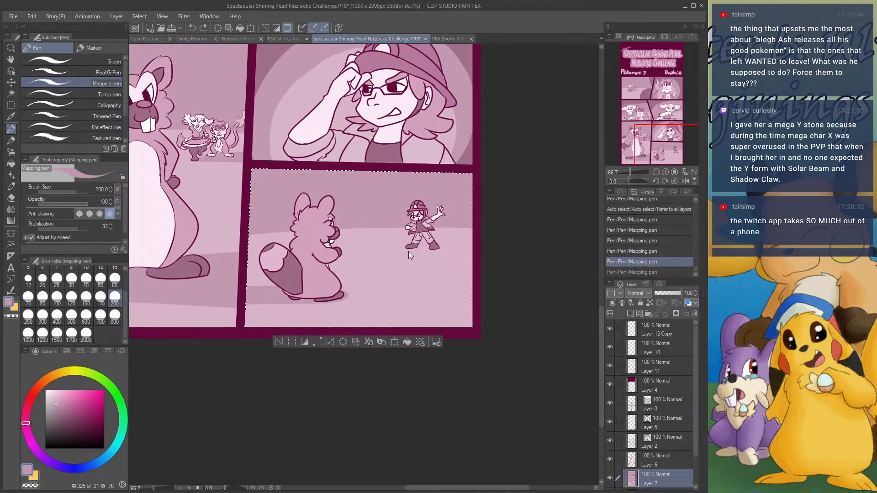
- Paint a thin base mauve ground shadow beneath the small trainer's feet in the last panel
drag(438, 247, 444, 249)
key(ctrl+z)
mouse_move(376, 250)
mouse_down()
mouse_move(443, 252)
mouse_move(377, 252)
mouse_move(398, 252)
mouse_up()
key(ctrl+z)
key(ctrl+y)
key(ctrl+z)
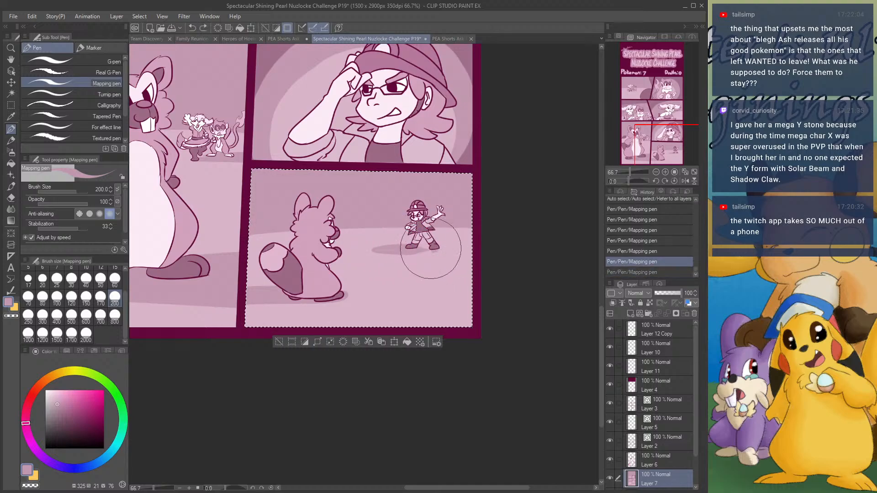
key(ctrl+y)
key(ctrl+z)
key(ctrl+y)
drag(423, 252, 396, 252)
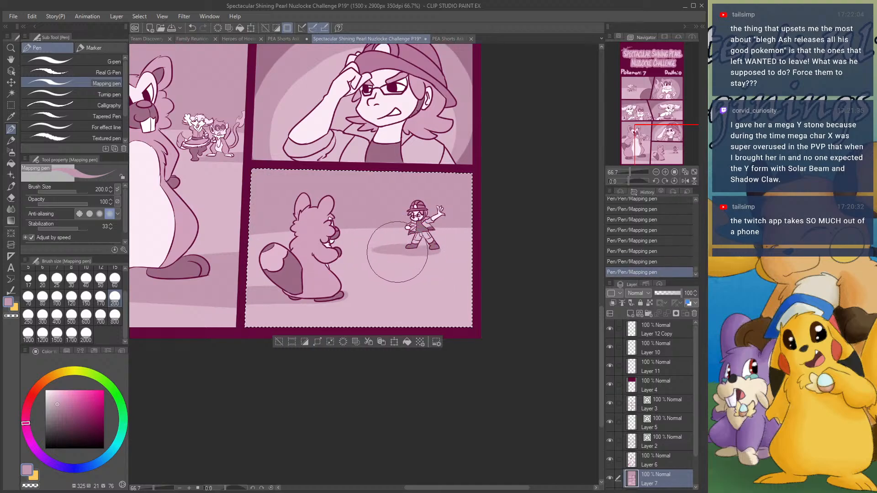
mouse_move(645, 134)
mouse_down()
mouse_move(640, 101)
mouse_move(649, 137)
mouse_move(644, 118)
mouse_up()
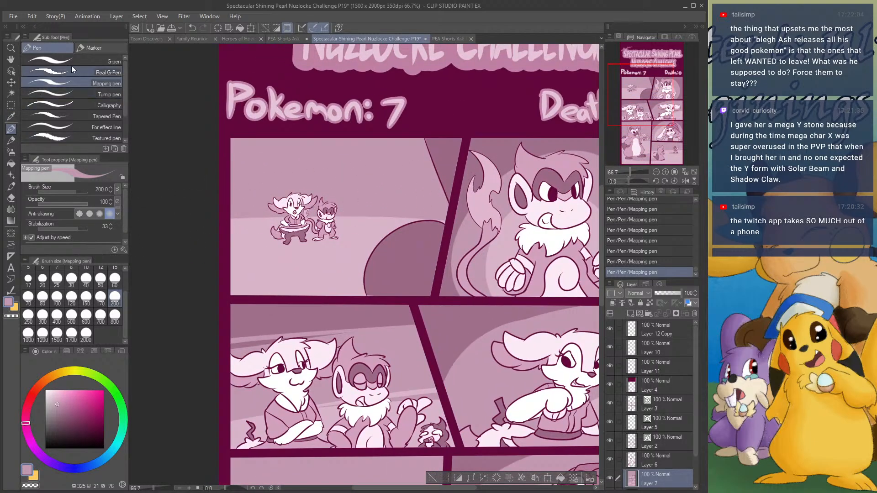
- Deselect and paint a thin base mauve ground shadow beneath the two small characters in the first panel with a size 60 brush
key(ctrl+d)
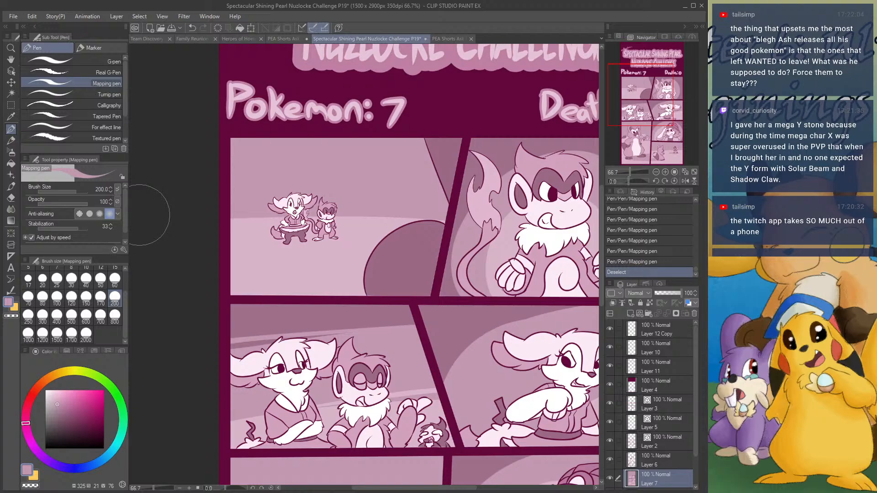
click(114, 279)
mouse_move(347, 237)
mouse_down()
mouse_move(299, 240)
mouse_move(354, 238)
mouse_move(293, 244)
mouse_move(345, 244)
mouse_move(320, 245)
mouse_up()
key(ctrl+z)
mouse_move(319, 245)
mouse_down()
mouse_move(344, 242)
mouse_move(280, 247)
mouse_up()
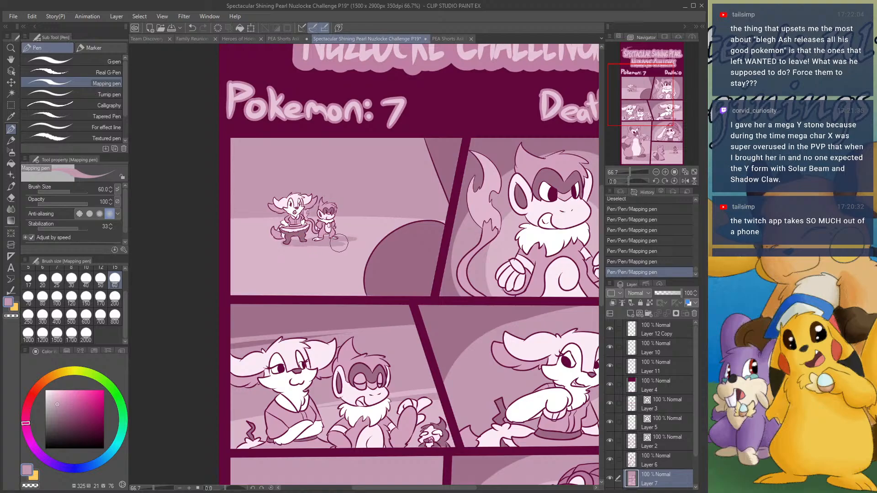
click(684, 173)
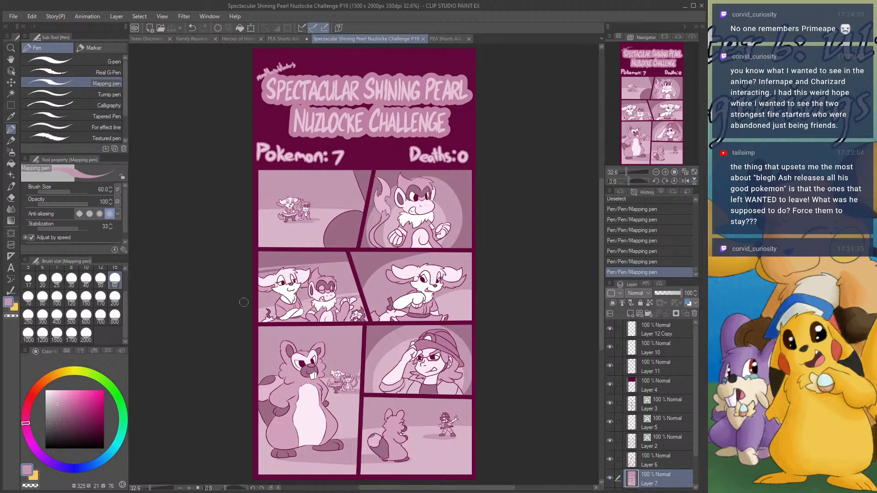
- On Layer 5, add white highlights to both of the monkey's eyes in the second panel with a size 15 pen
click(45, 390)
click(115, 268)
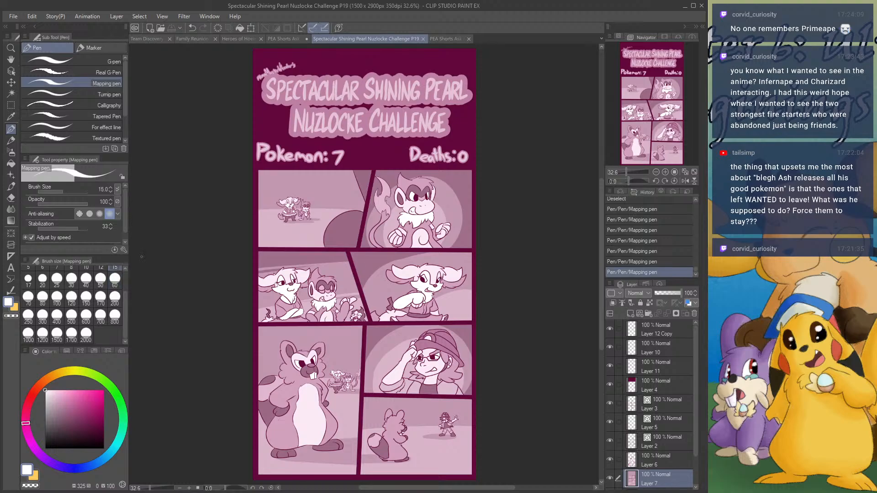
click(661, 420)
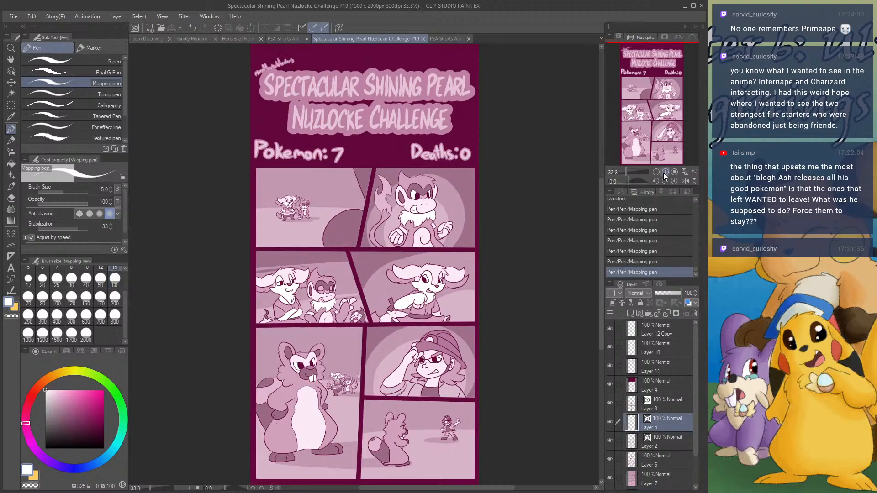
click(671, 172)
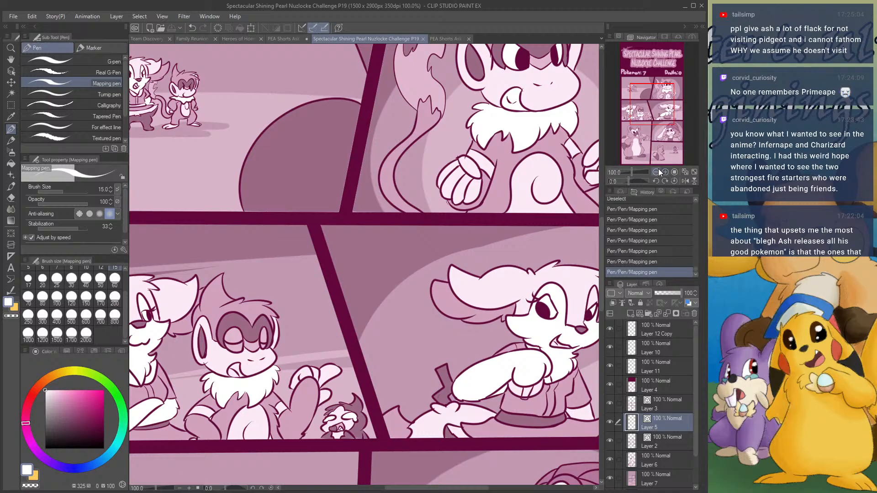
click(663, 173)
click(663, 173)
drag(670, 105, 667, 88)
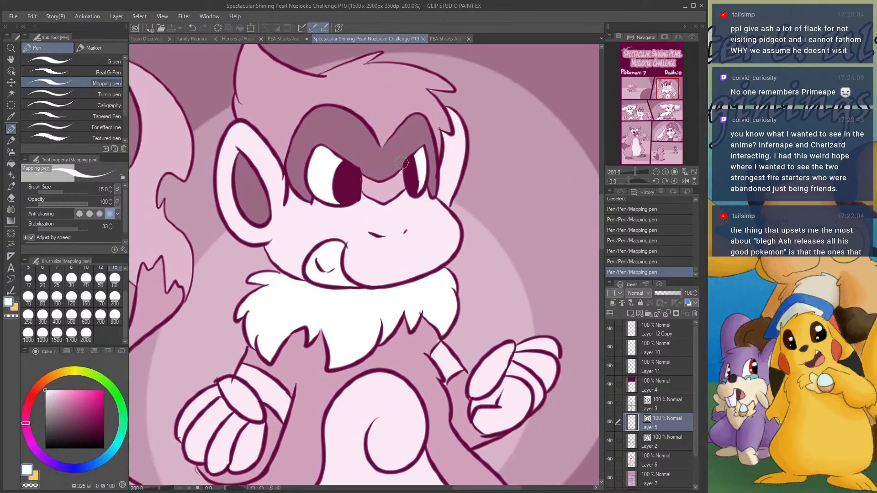
mouse_move(343, 170)
mouse_down()
mouse_move(340, 179)
mouse_move(345, 174)
mouse_up()
click(355, 193)
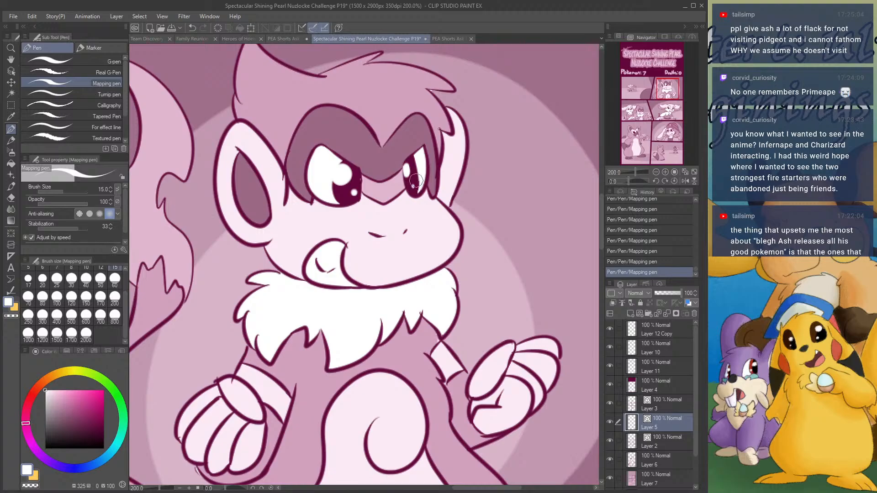
- Add white highlights to the seated long-eared character's eyes in the third panel
click(624, 112)
drag(624, 112, 635, 111)
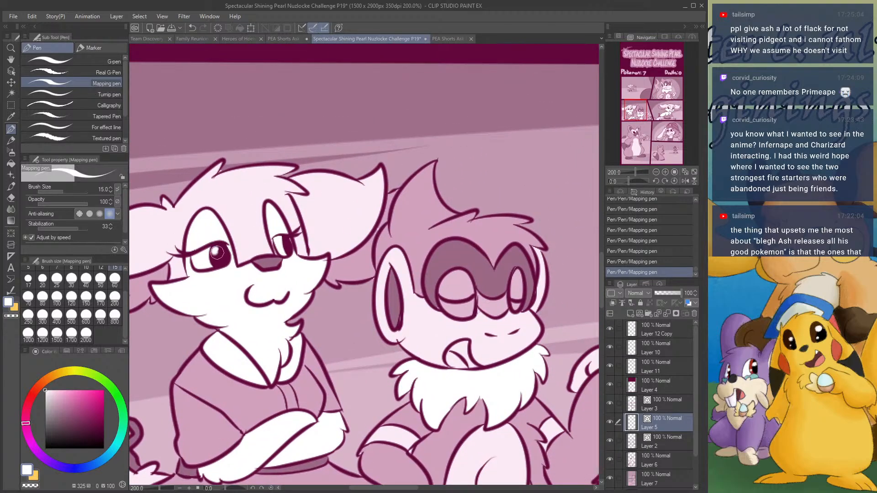
click(227, 259)
drag(284, 237, 283, 241)
- Add large and small white highlights to the long-eared character's eyes in the fourth panel
click(665, 111)
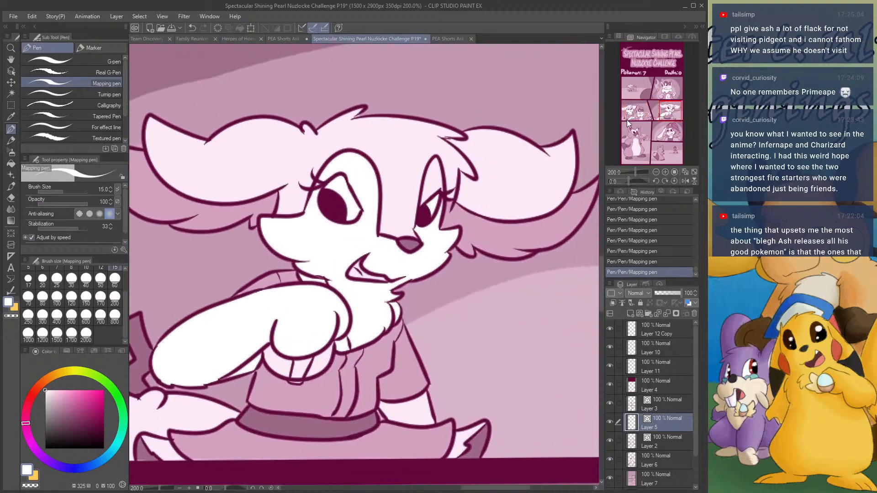
drag(325, 196, 331, 196)
click(342, 212)
drag(424, 211, 425, 212)
click(428, 219)
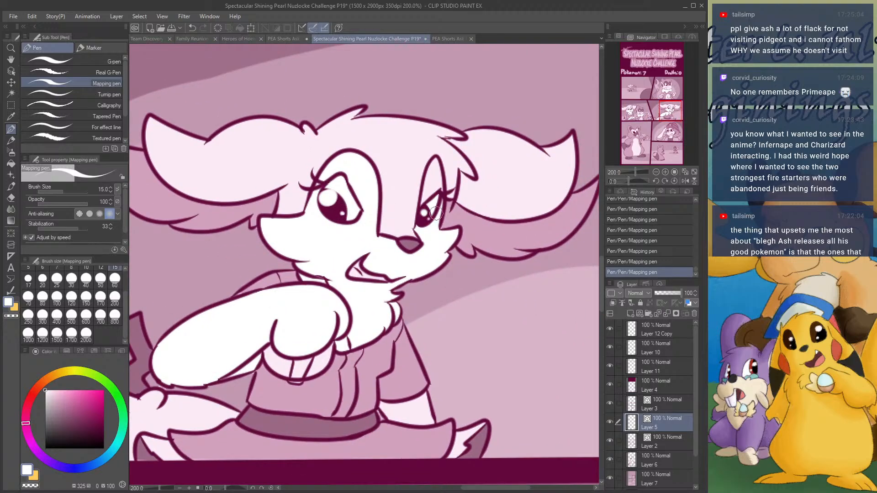
- Add large and small white highlights to the big beaver's eyes in the fifth panel
click(640, 139)
drag(371, 200, 374, 197)
click(392, 208)
drag(439, 189, 445, 186)
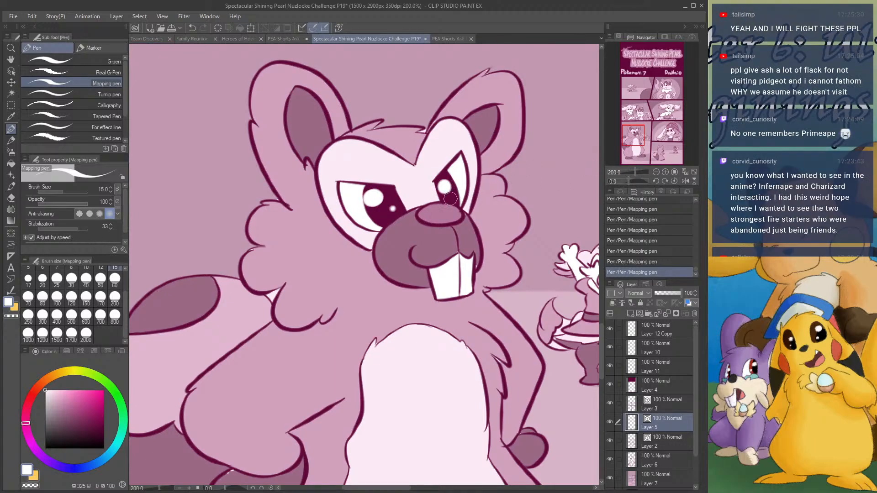
click(453, 200)
- Add white highlights to the trainer's eyes behind the glasses in the sixth panel
mouse_move(656, 151)
mouse_down()
mouse_move(665, 153)
mouse_move(643, 138)
mouse_move(653, 137)
mouse_up()
click(391, 219)
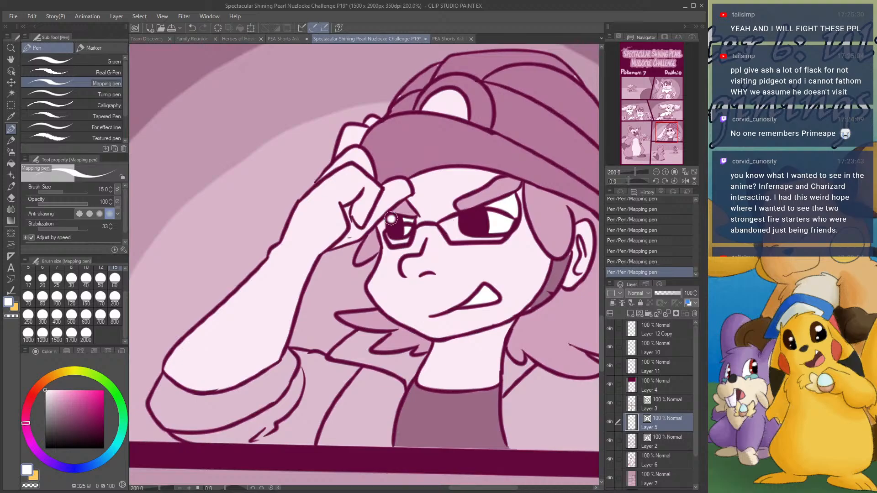
click(400, 231)
drag(472, 219, 474, 219)
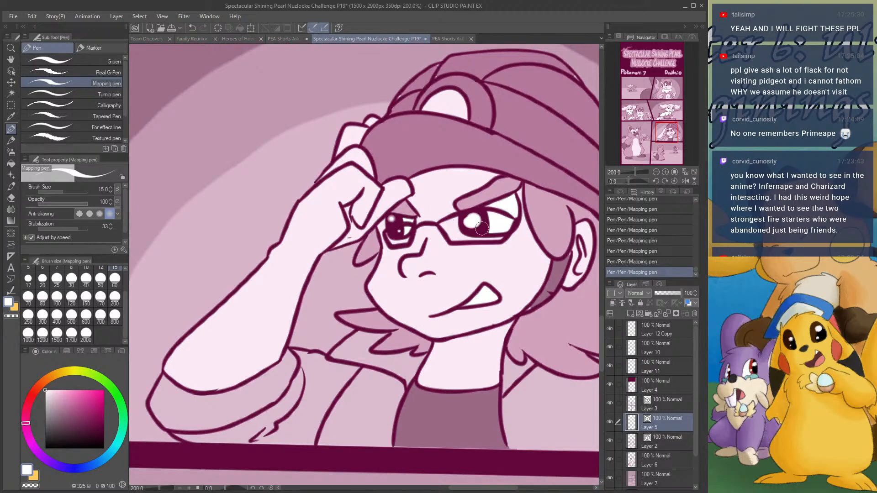
click(483, 229)
- Draw wavy white trembling lines around the big beaver's ears, cheeks and shoulders
click(670, 150)
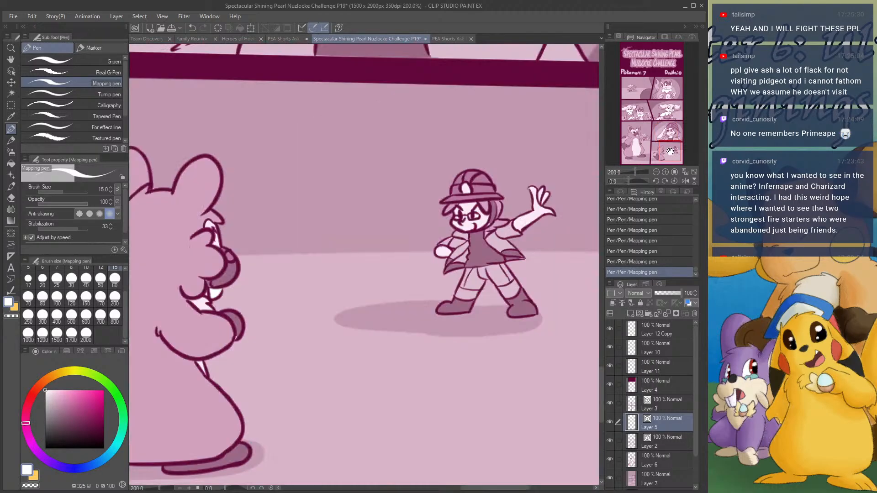
click(634, 140)
drag(632, 138, 626, 130)
click(658, 172)
click(658, 171)
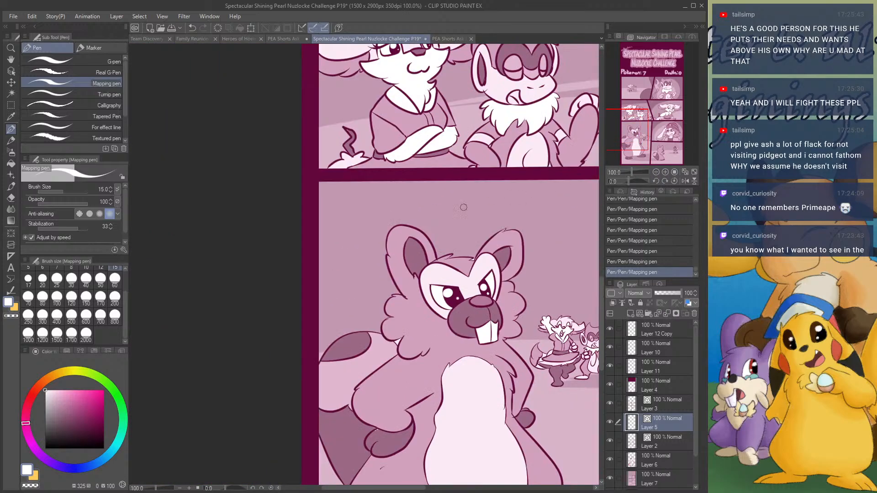
mouse_move(388, 219)
mouse_down()
mouse_move(372, 236)
mouse_move(376, 261)
mouse_move(329, 322)
mouse_up()
drag(426, 218, 451, 244)
mouse_move(467, 241)
mouse_down()
mouse_move(502, 216)
mouse_move(535, 238)
mouse_move(525, 294)
mouse_up()
drag(528, 329, 521, 347)
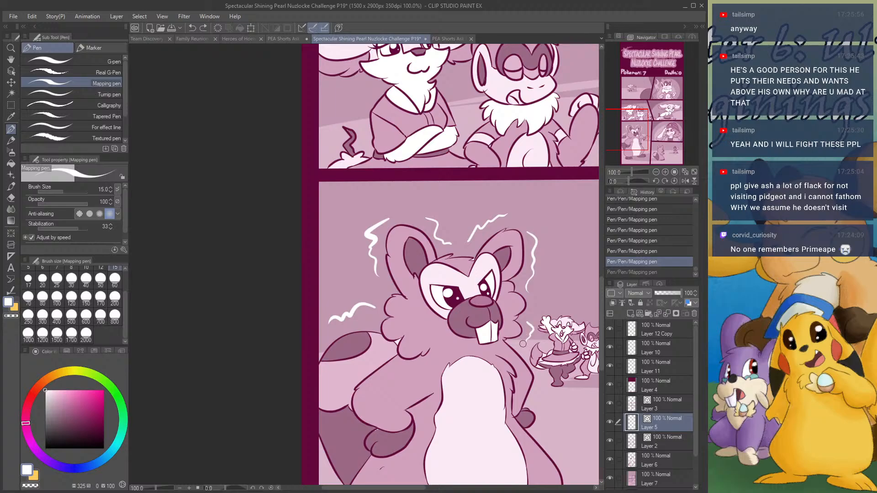
- Draw more wavy white trembling lines along both sides of the big beaver's lower body and beside its foot
drag(638, 141, 637, 156)
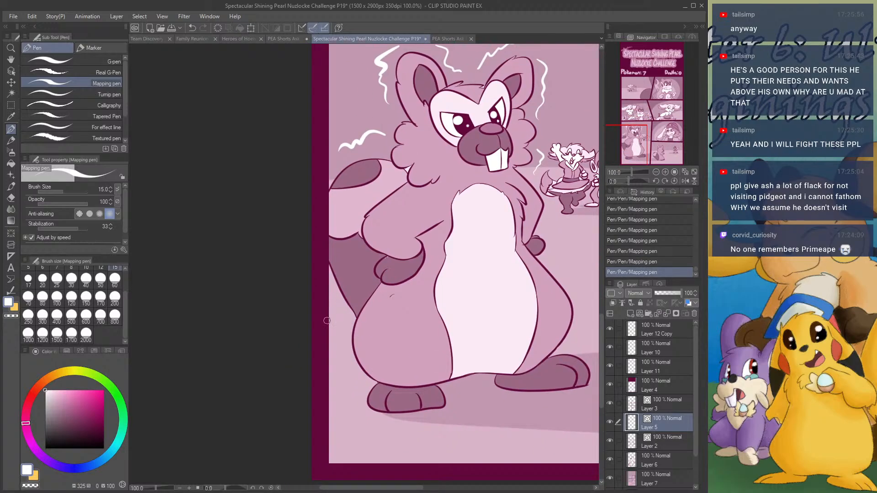
drag(339, 314, 342, 352)
drag(360, 382, 354, 388)
drag(556, 235, 560, 262)
drag(579, 300, 585, 352)
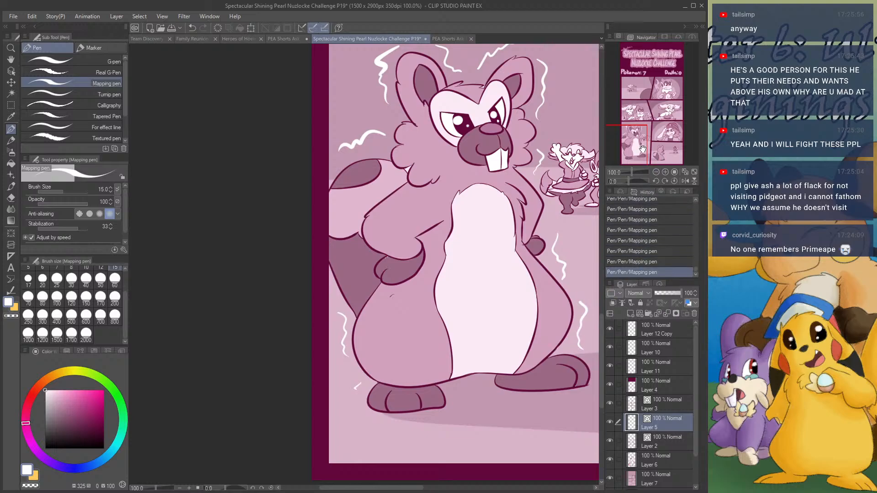
drag(642, 148, 674, 162)
click(683, 172)
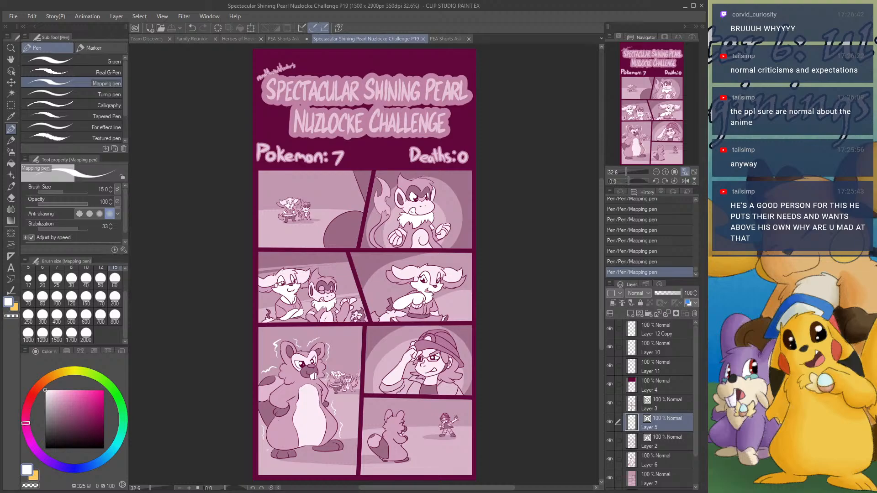
- Close the PEA Shorts Ask MechaTogekiss Continuity document
click(456, 39)
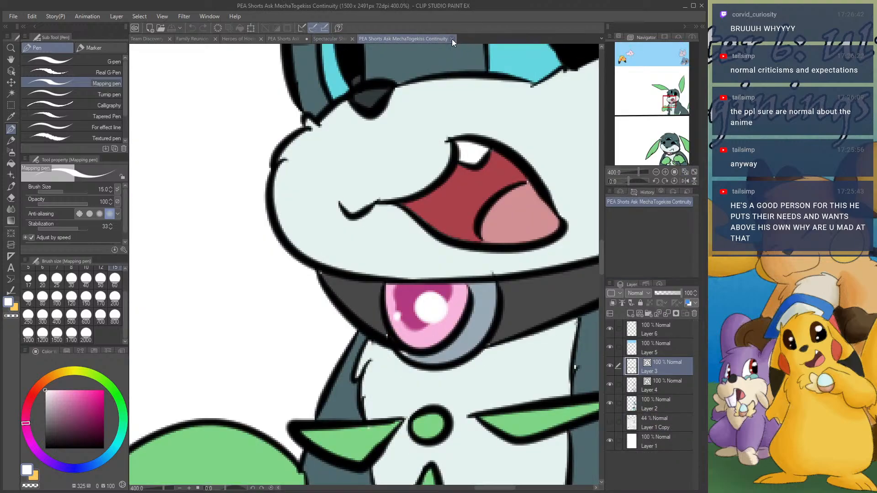
click(451, 40)
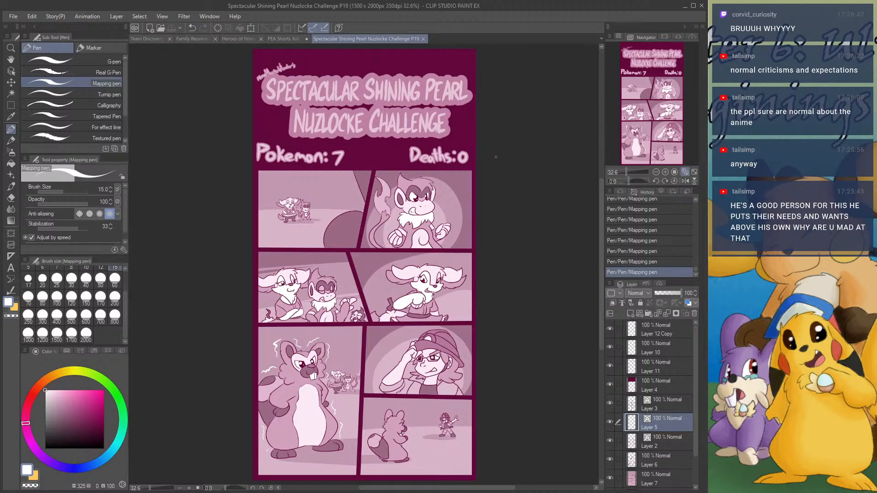
- Draw a wavy pale pink dividing line down the monkey's tail flame with a size 4 pen, replacing the first try with one on Layer 6
scroll(372, 179, up, 6)
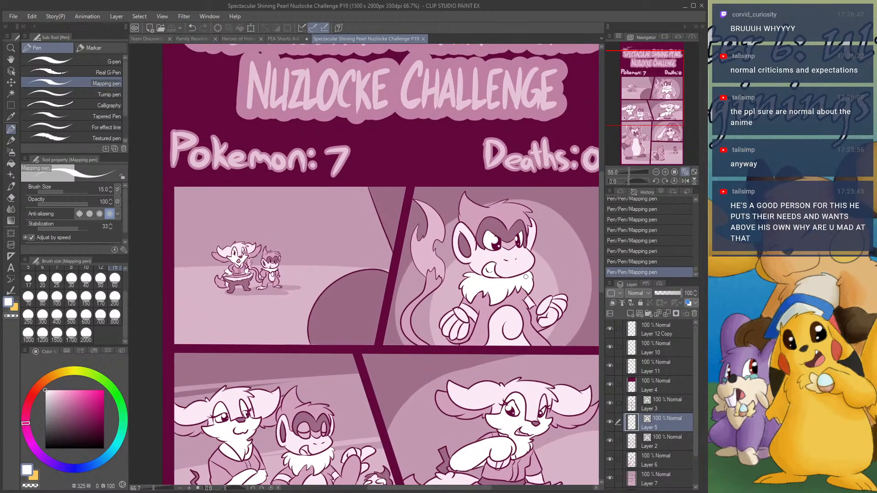
scroll(434, 224, up, 4)
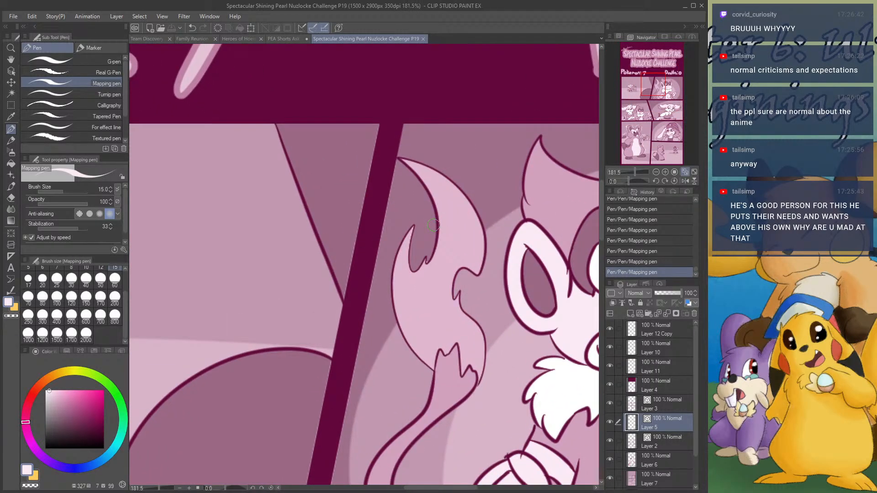
scroll(123, 296, up, 2)
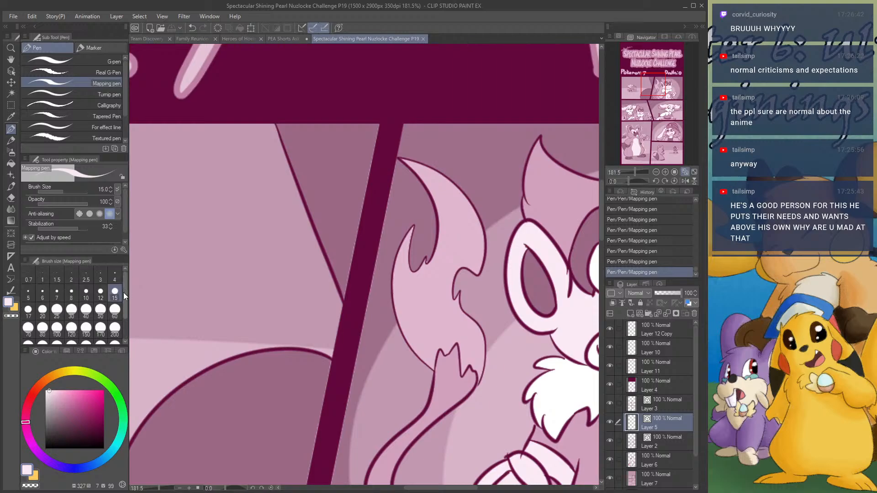
click(114, 280)
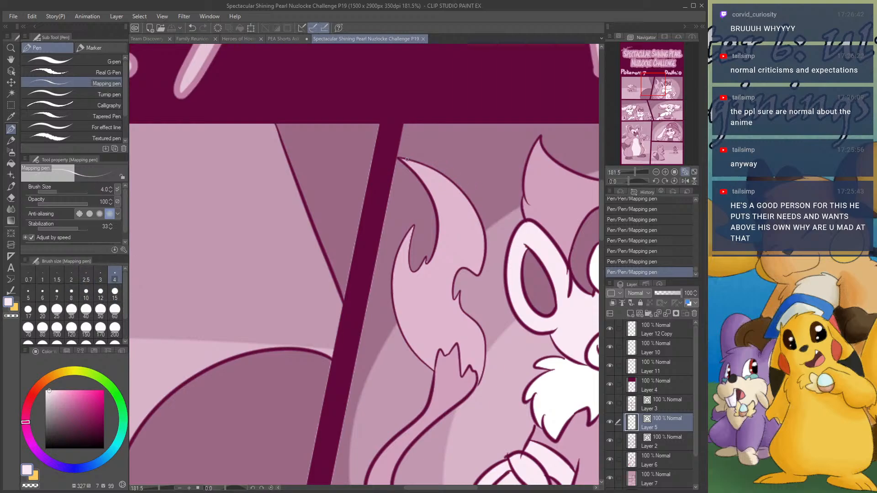
mouse_move(400, 158)
mouse_down()
mouse_move(430, 172)
mouse_move(457, 221)
mouse_move(436, 292)
mouse_move(448, 304)
mouse_move(441, 349)
mouse_up()
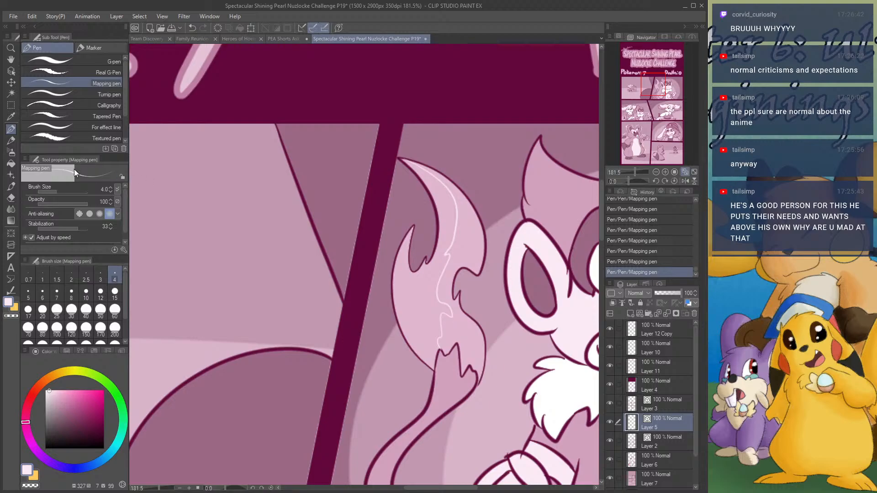
click(11, 164)
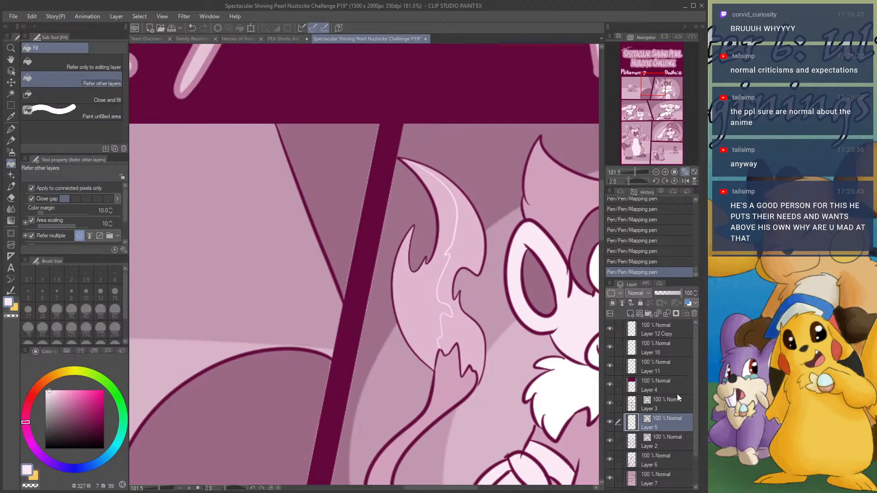
click(658, 457)
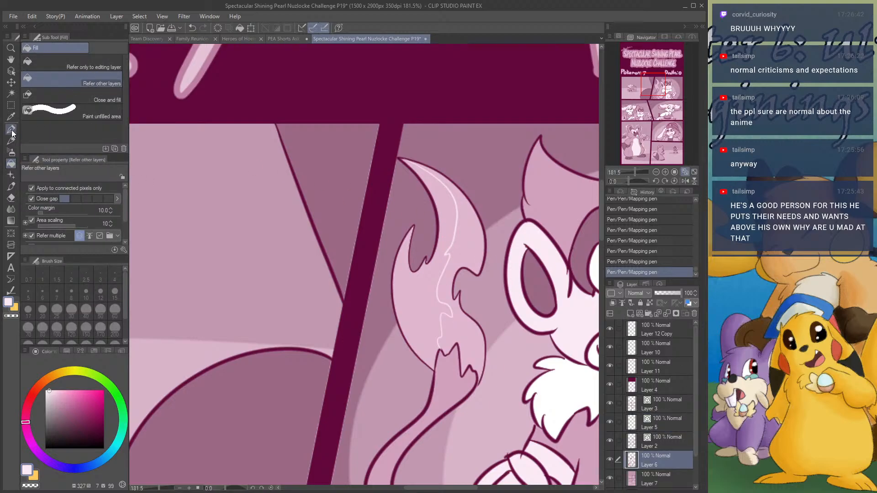
key(p)
key(ctrl+z)
mouse_move(422, 170)
mouse_down()
mouse_move(459, 224)
mouse_move(438, 279)
mouse_move(435, 301)
mouse_move(450, 321)
mouse_move(441, 357)
mouse_up()
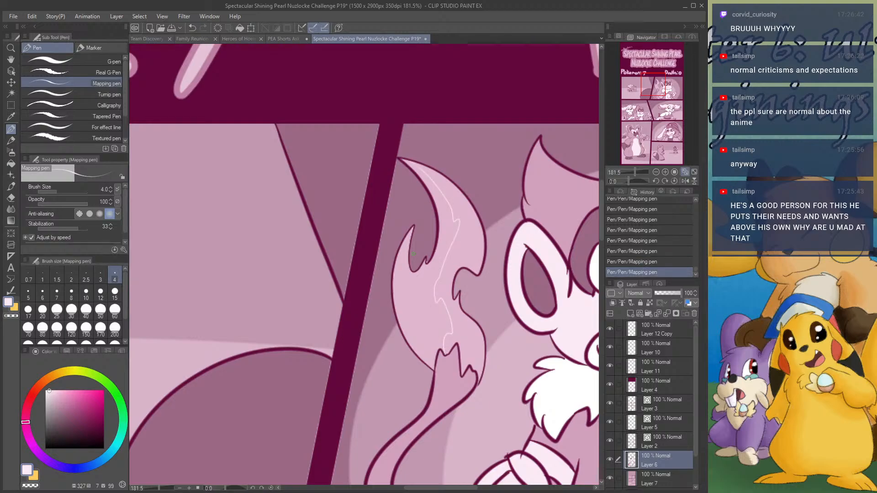
- Try to fill the tail flame's outer half with the pale pink, and undo the fill
key(g)
click(462, 227)
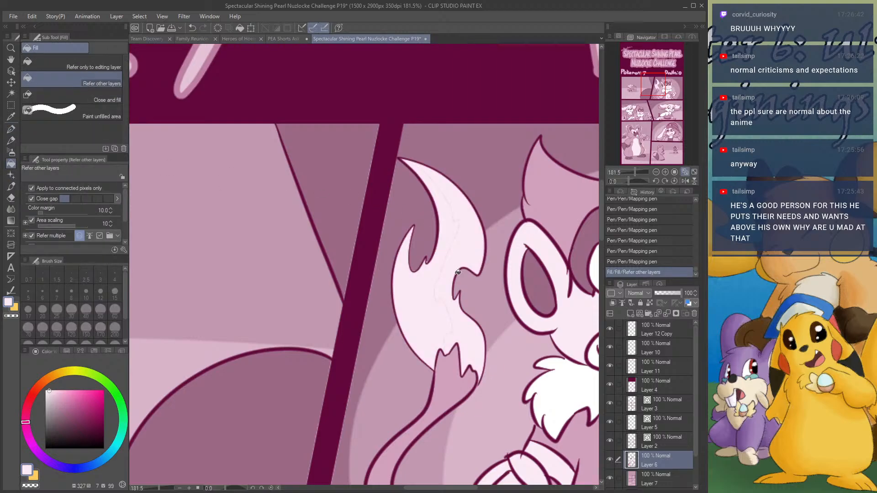
key(ctrl+z)
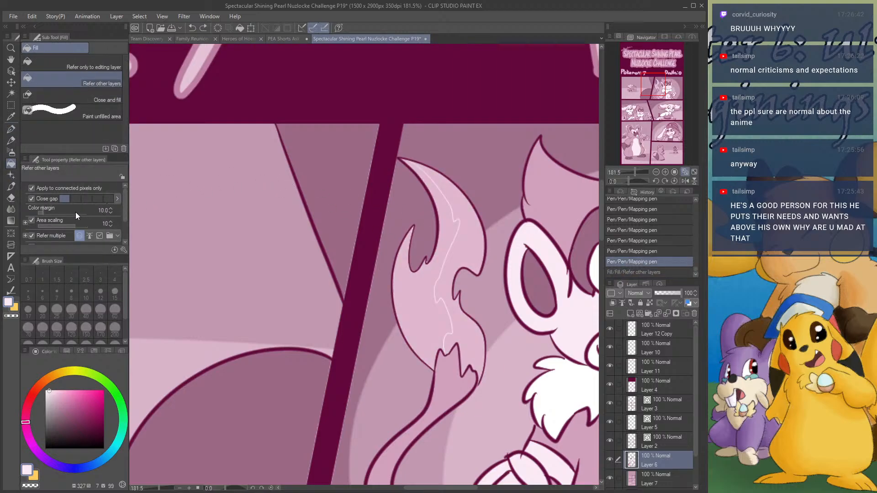
- Try filling the outer half of the monkey's tail flame with the pale pink at color margins of 0, 1 and 4
drag(42, 212, 1, 218)
click(483, 227)
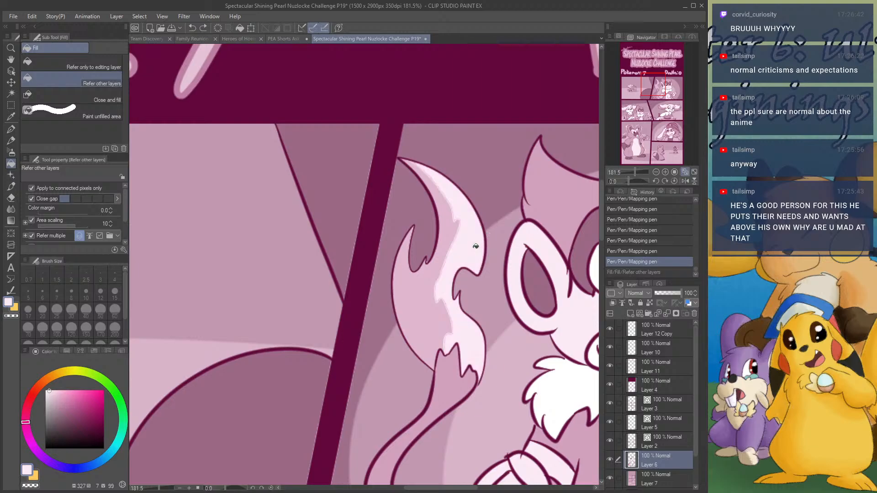
click(110, 208)
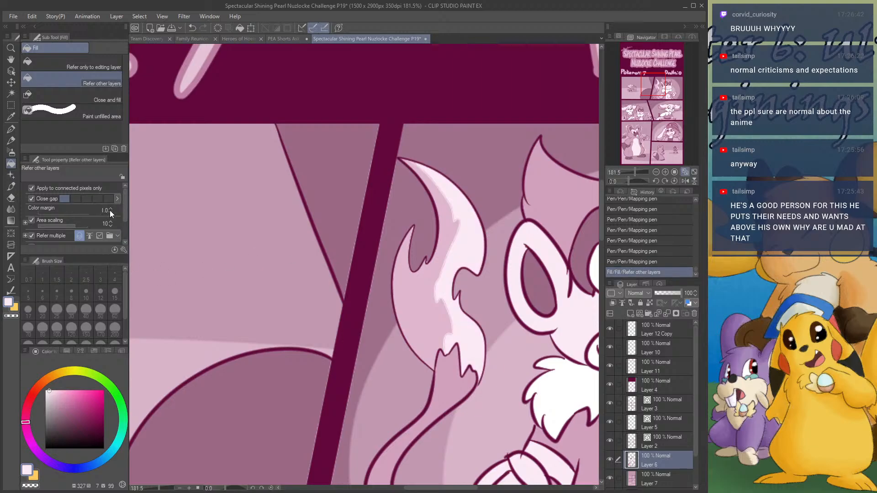
key(ctrl+z)
click(459, 251)
key(ctrl+z)
click(110, 209)
click(110, 208)
key(ctrl+z)
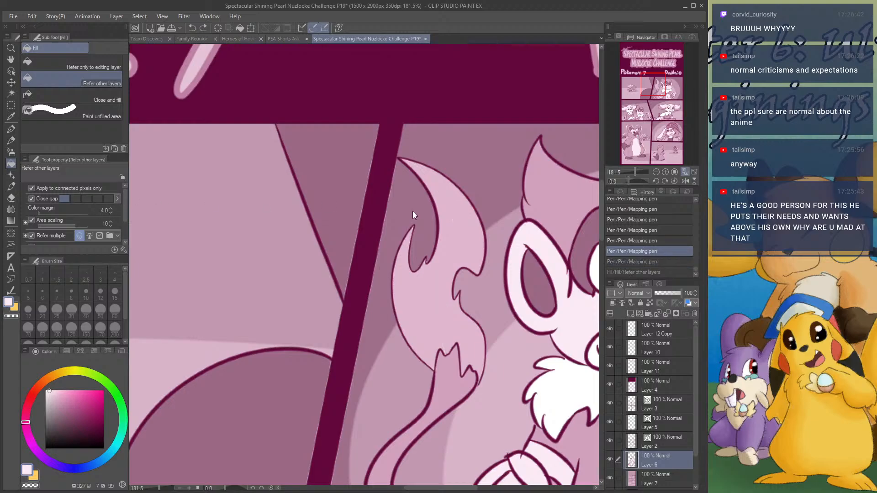
key(ctrl+y)
click(463, 227)
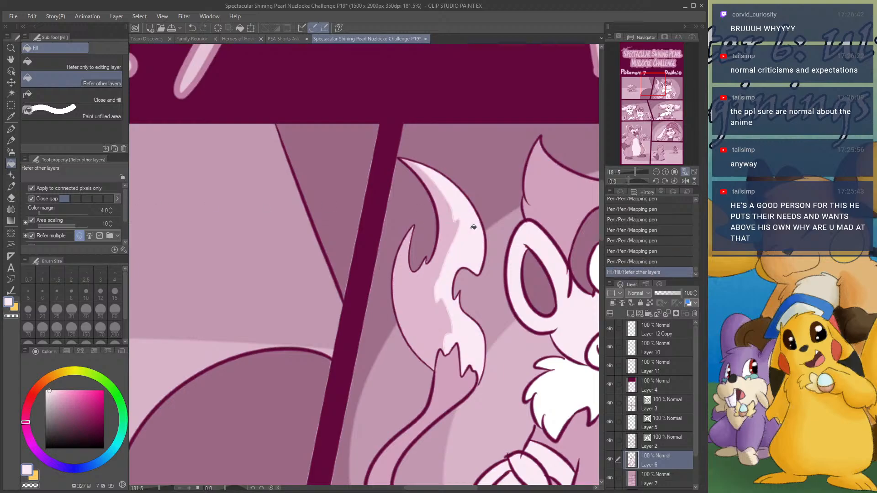
key(ctrl+z)
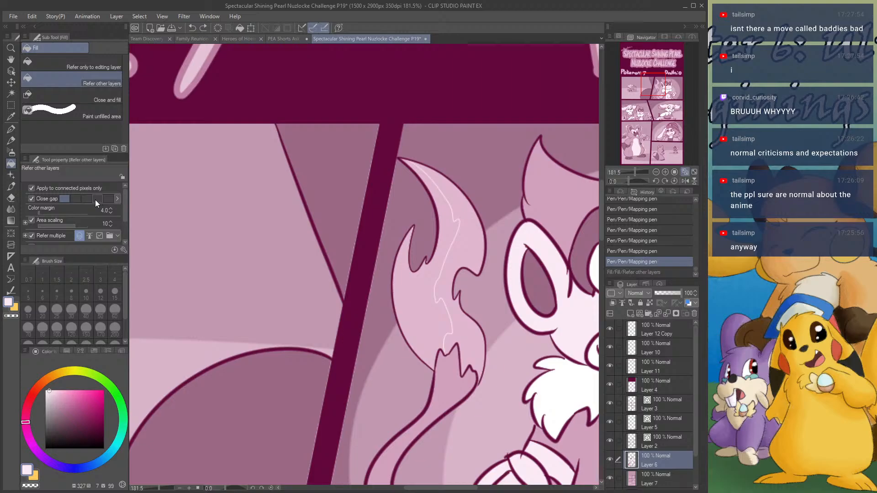
- Set the fill's color margin to 5 and fill the outer half of the monkey's tail flame with the pale pink
click(110, 209)
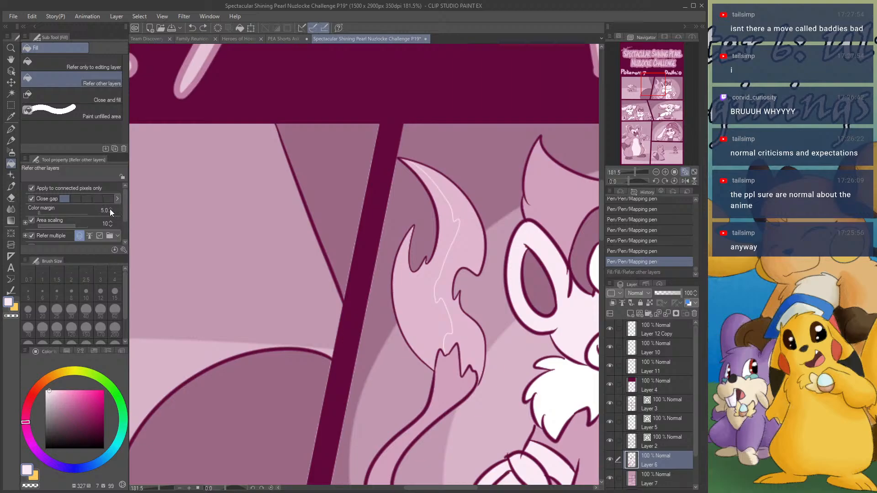
click(469, 248)
scroll(469, 247, down, 5)
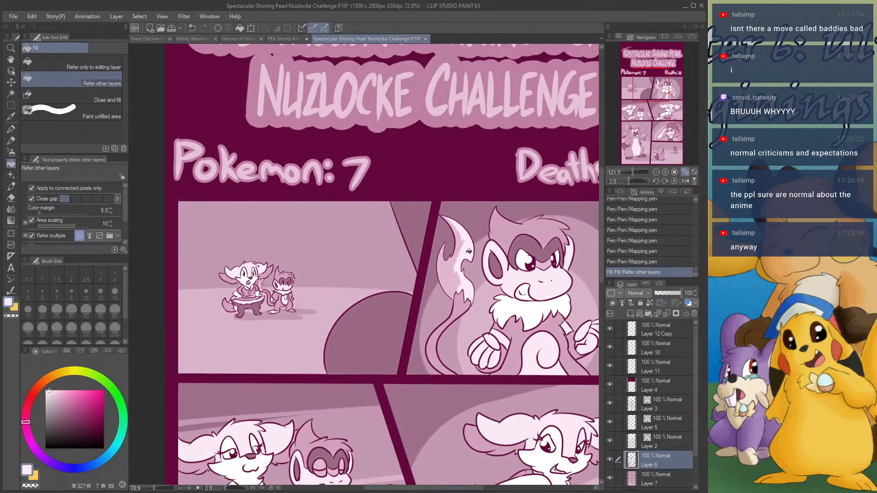
- Draw a size 4 pale pink dividing line down the small monkey's tail flame in the first panel and fill its outer part
scroll(307, 281, up, 8)
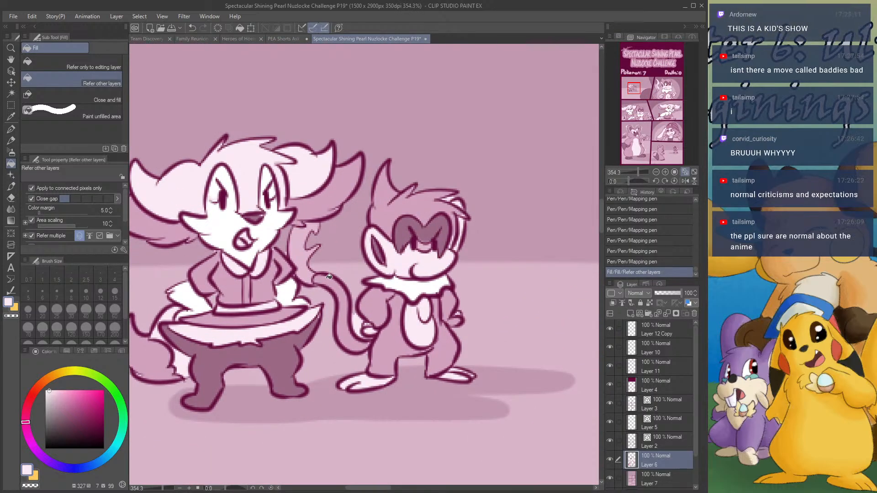
click(13, 130)
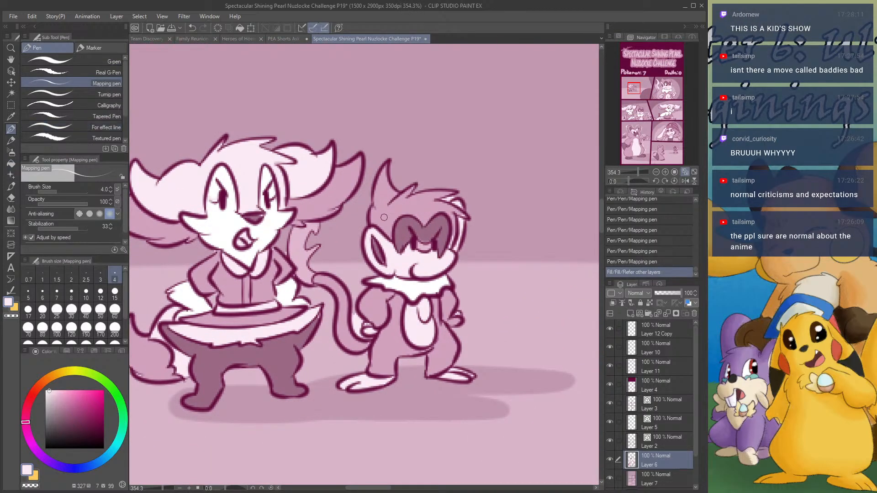
mouse_move(309, 230)
mouse_down()
mouse_move(298, 260)
mouse_move(307, 282)
mouse_up()
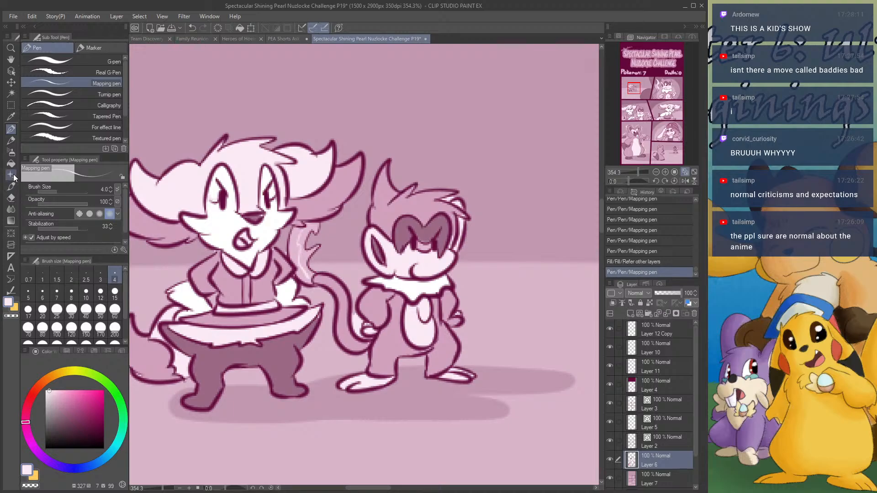
click(11, 164)
click(305, 235)
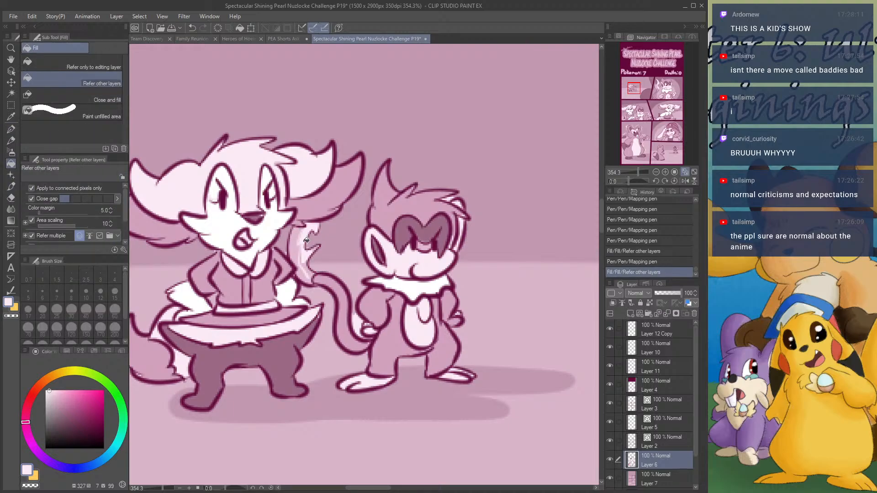
click(309, 265)
- Divide the small monkey's tail flame in the big beaver's panel with a pale pink line and fill its lower inner part
drag(661, 128, 635, 119)
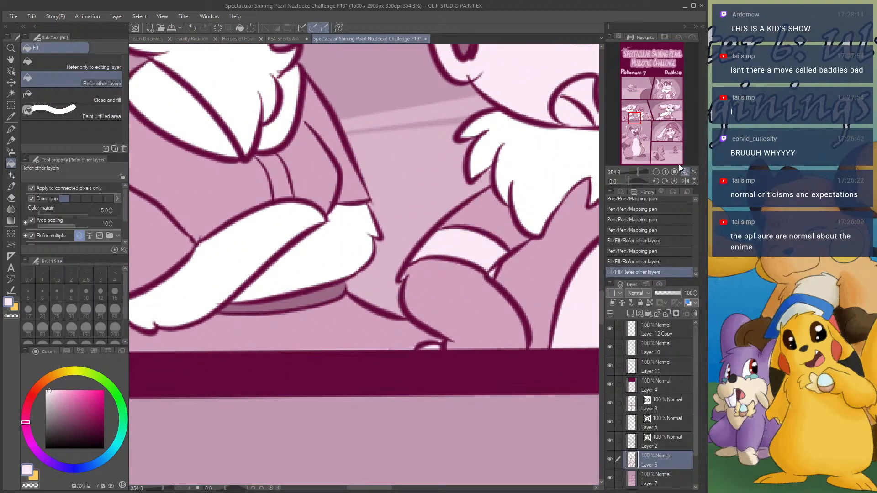
drag(646, 149, 648, 138)
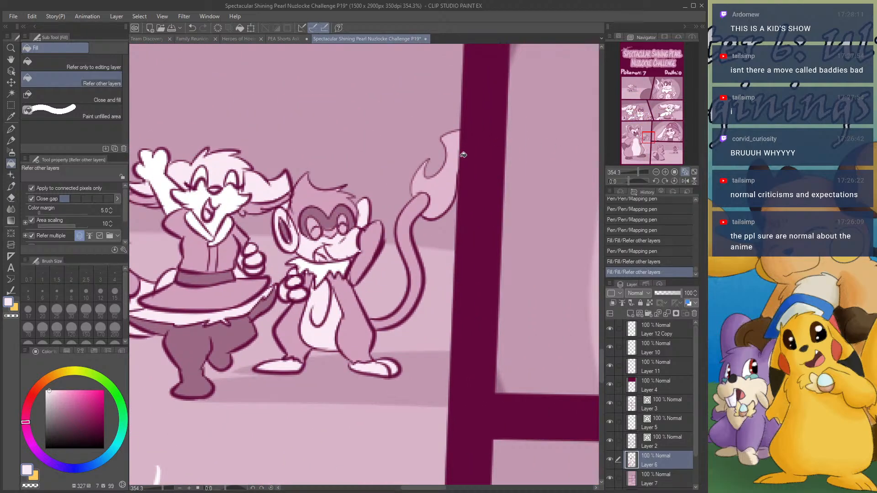
key(p)
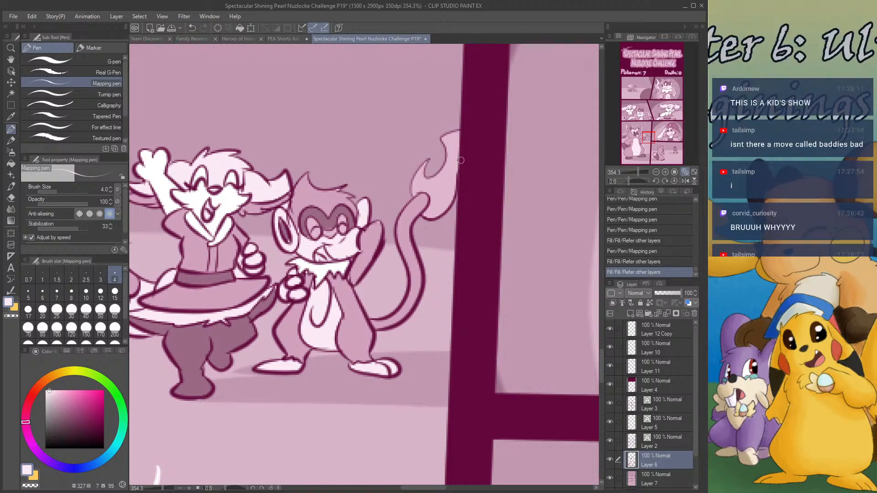
drag(461, 161, 432, 194)
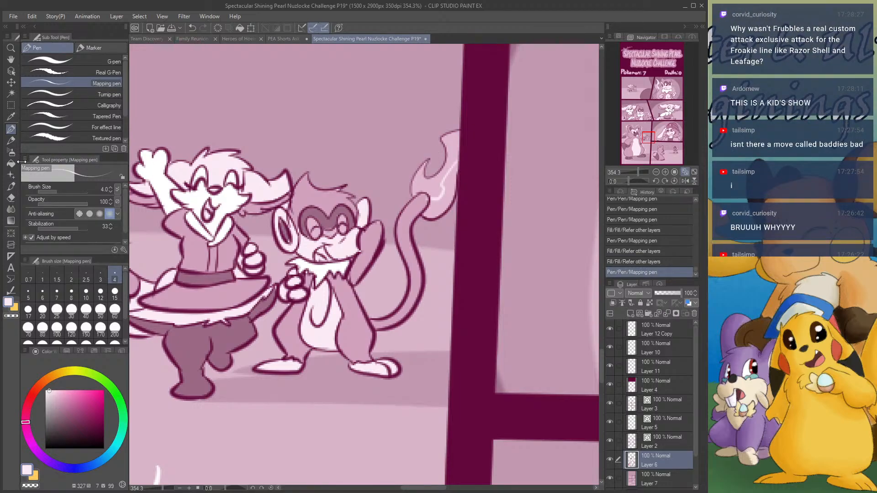
click(11, 163)
click(447, 197)
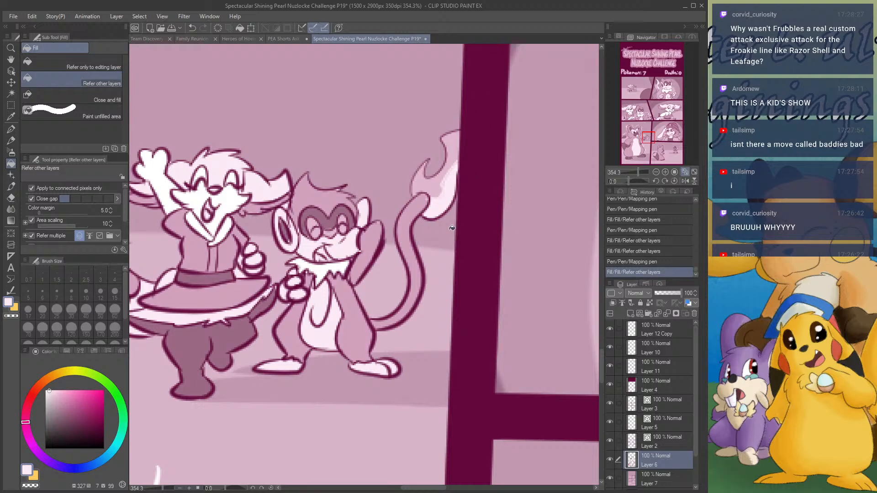
- Check the whole comic page and save the document
scroll(452, 228, down, 10)
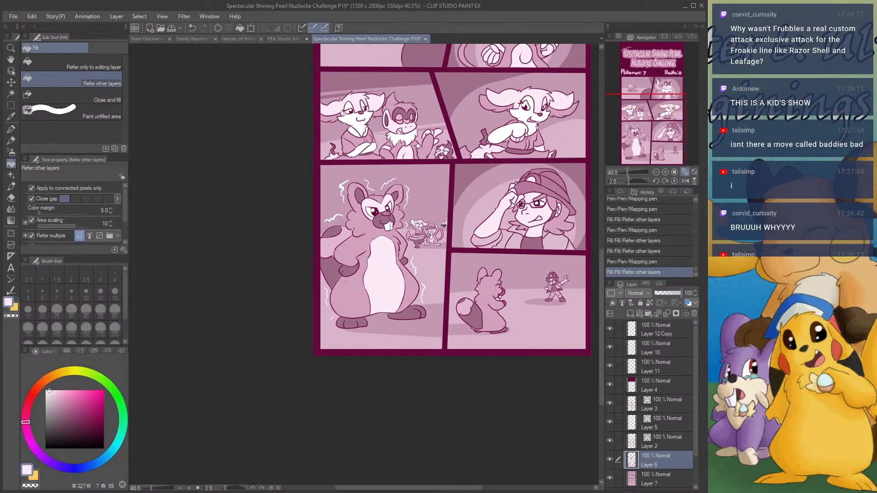
scroll(443, 225, down, 4)
scroll(503, 110, up, 4)
scroll(481, 157, down, 2)
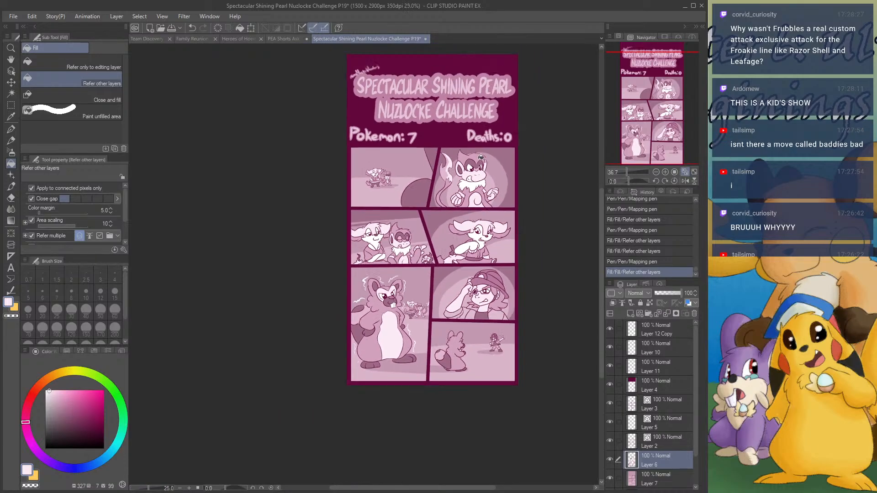
scroll(488, 183, down, 1)
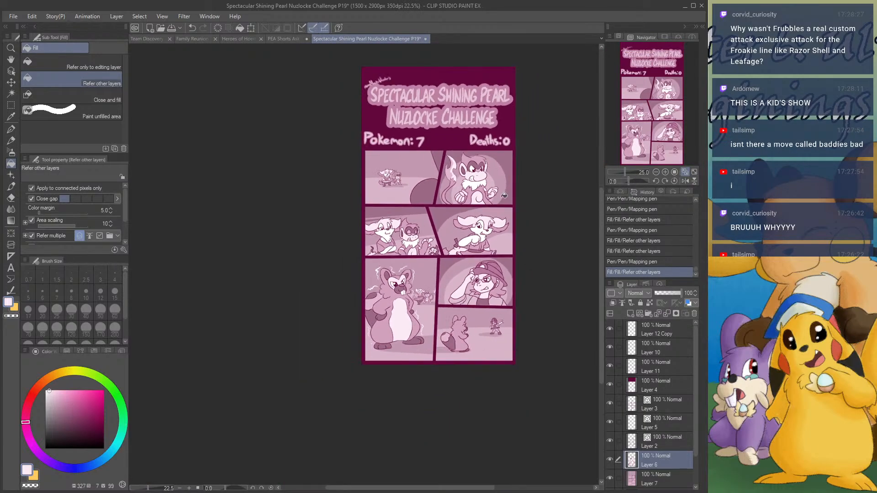
key(ctrl+s)
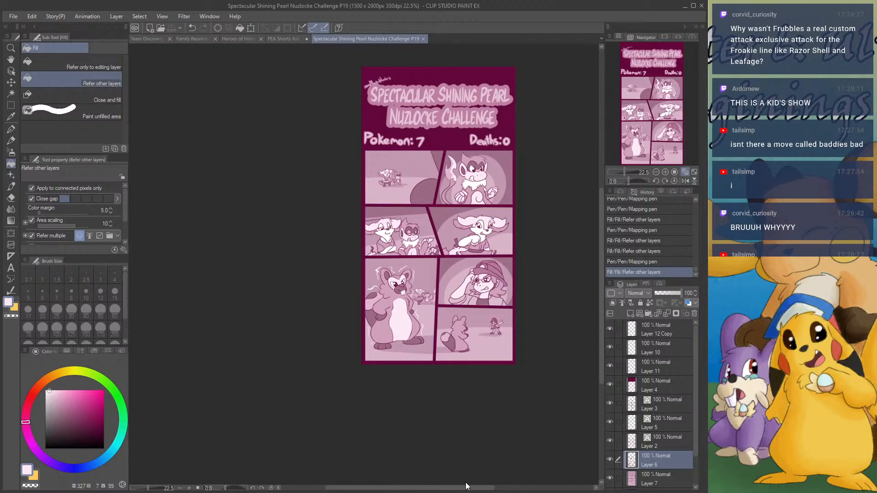
- Look through the other open documents: Heroes of Hoenn, PEA Shorts Ask JVA13 Nucleon, Team Discovery Mission and Family Reunion
scroll(408, 207, up, 5)
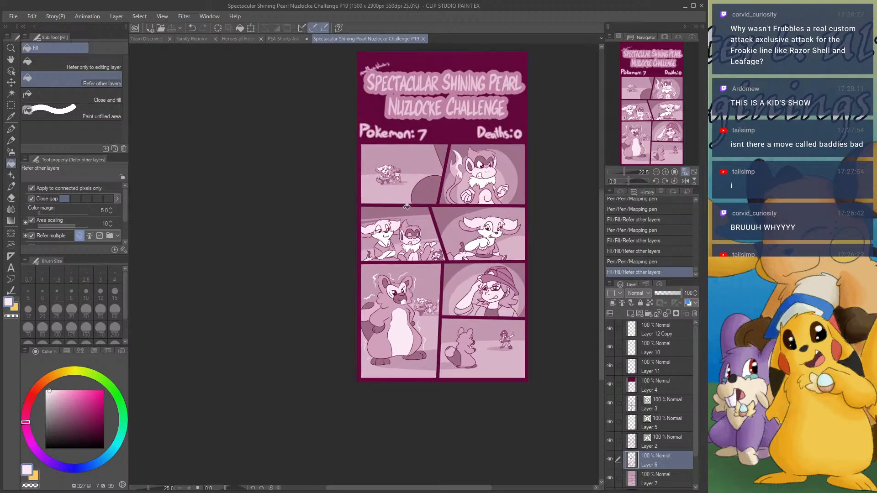
scroll(424, 202, down, 5)
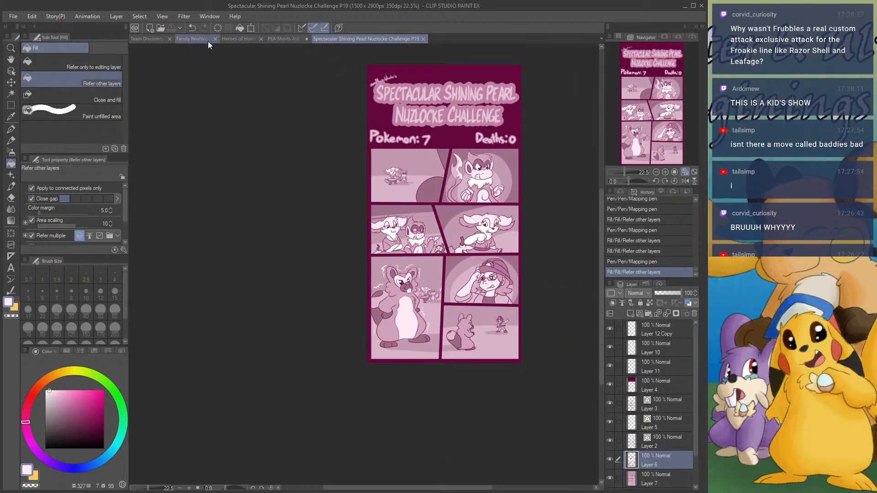
click(201, 39)
click(234, 39)
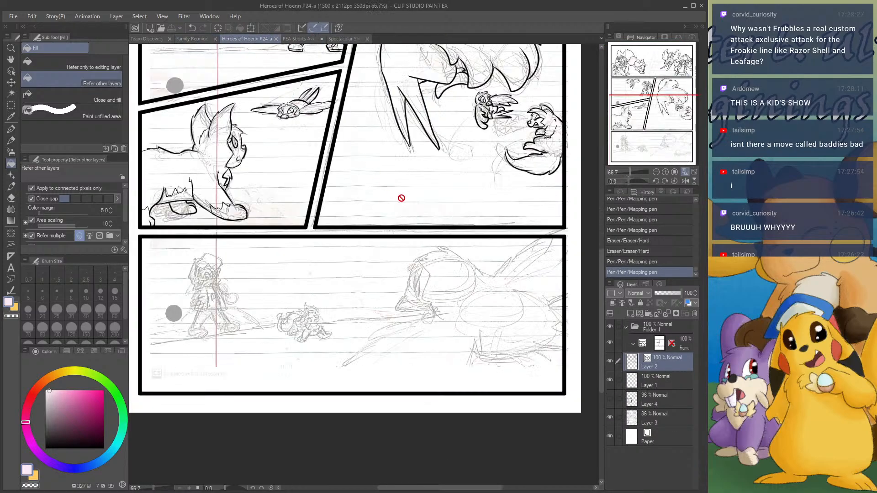
click(311, 40)
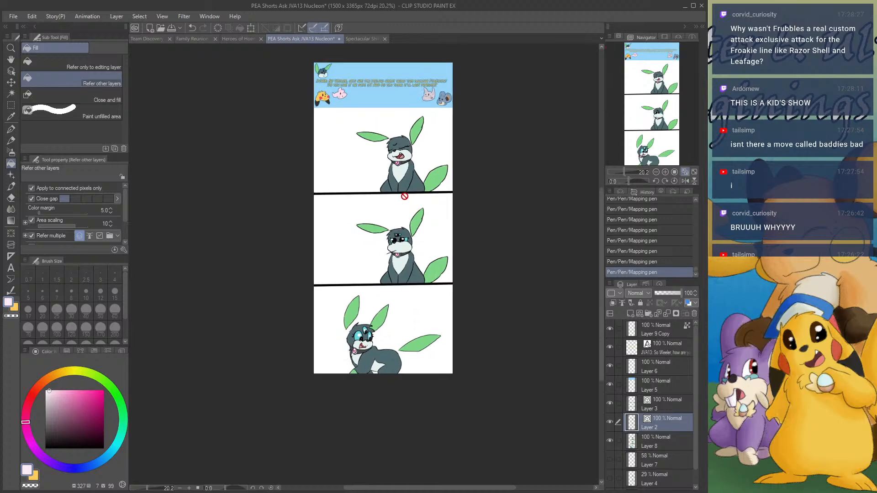
scroll(397, 137, up, 1)
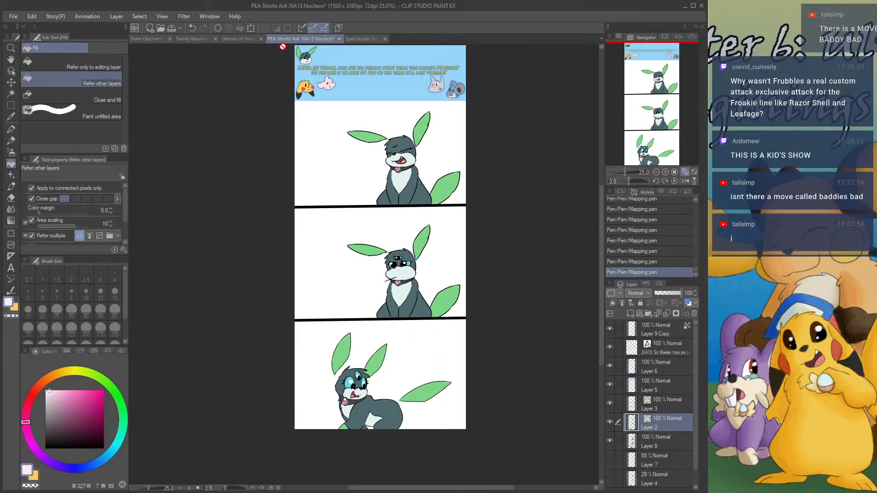
click(160, 38)
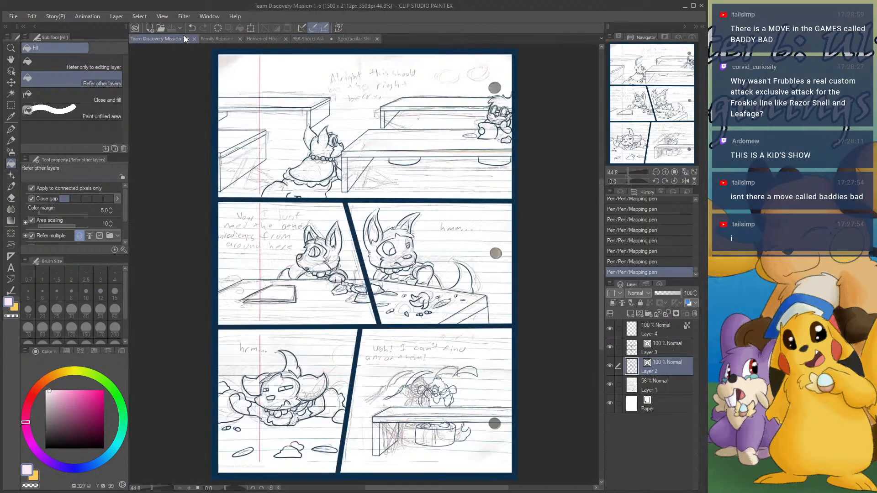
click(260, 39)
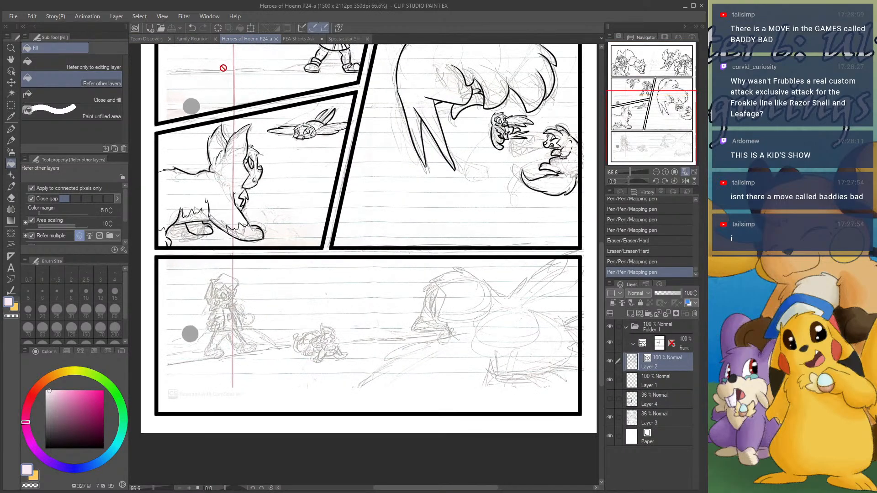
click(211, 40)
scroll(390, 229, down, 4)
scroll(323, 116, up, 3)
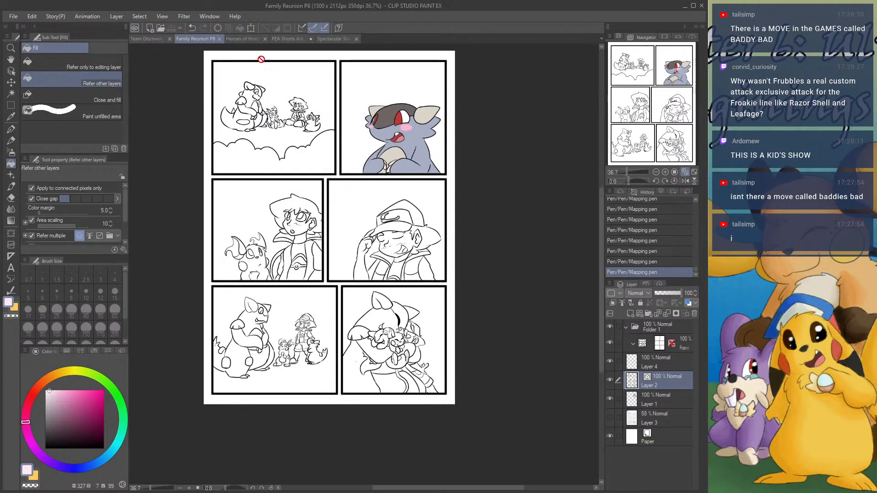
- Switch to the Heroes of Hoenn P24-a document and examine the full page of inked and sketched panels
click(247, 41)
scroll(357, 151, down, 4)
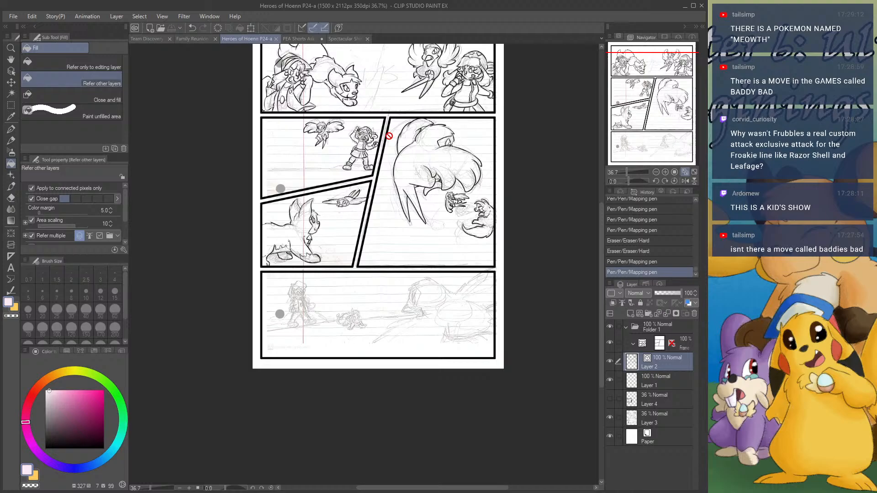
scroll(389, 136, up, 2)
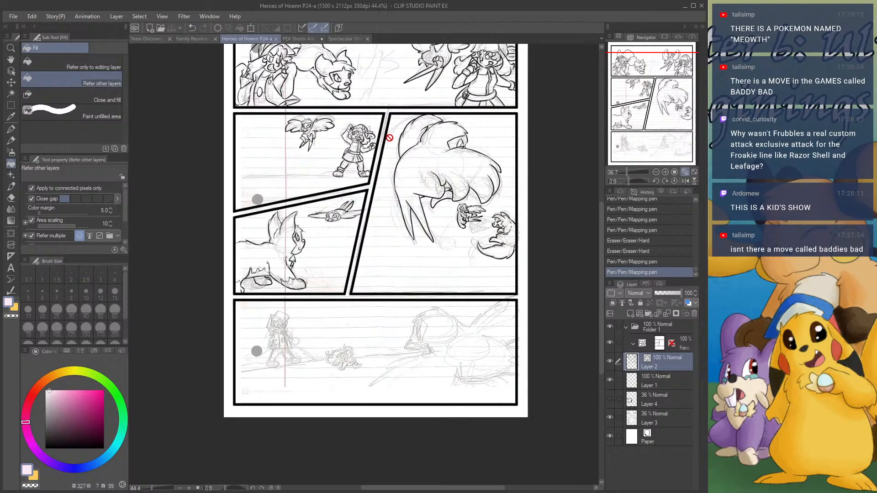
scroll(394, 142, down, 8)
scroll(401, 122, up, 6)
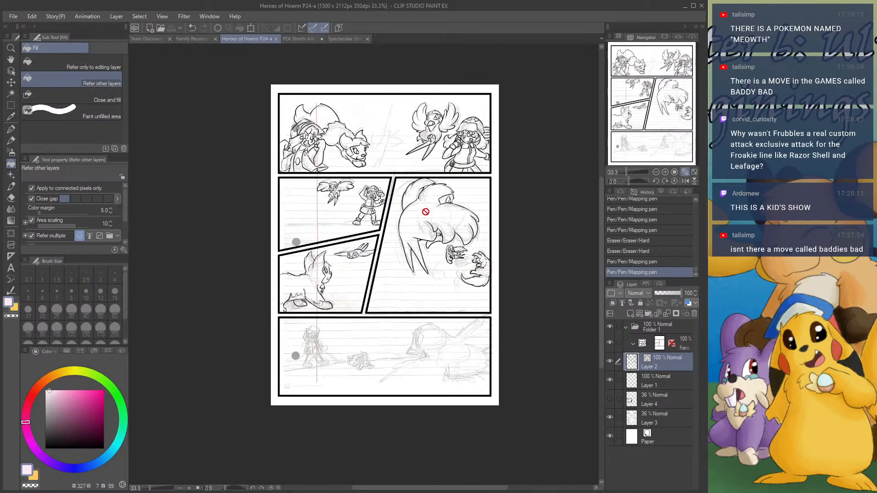